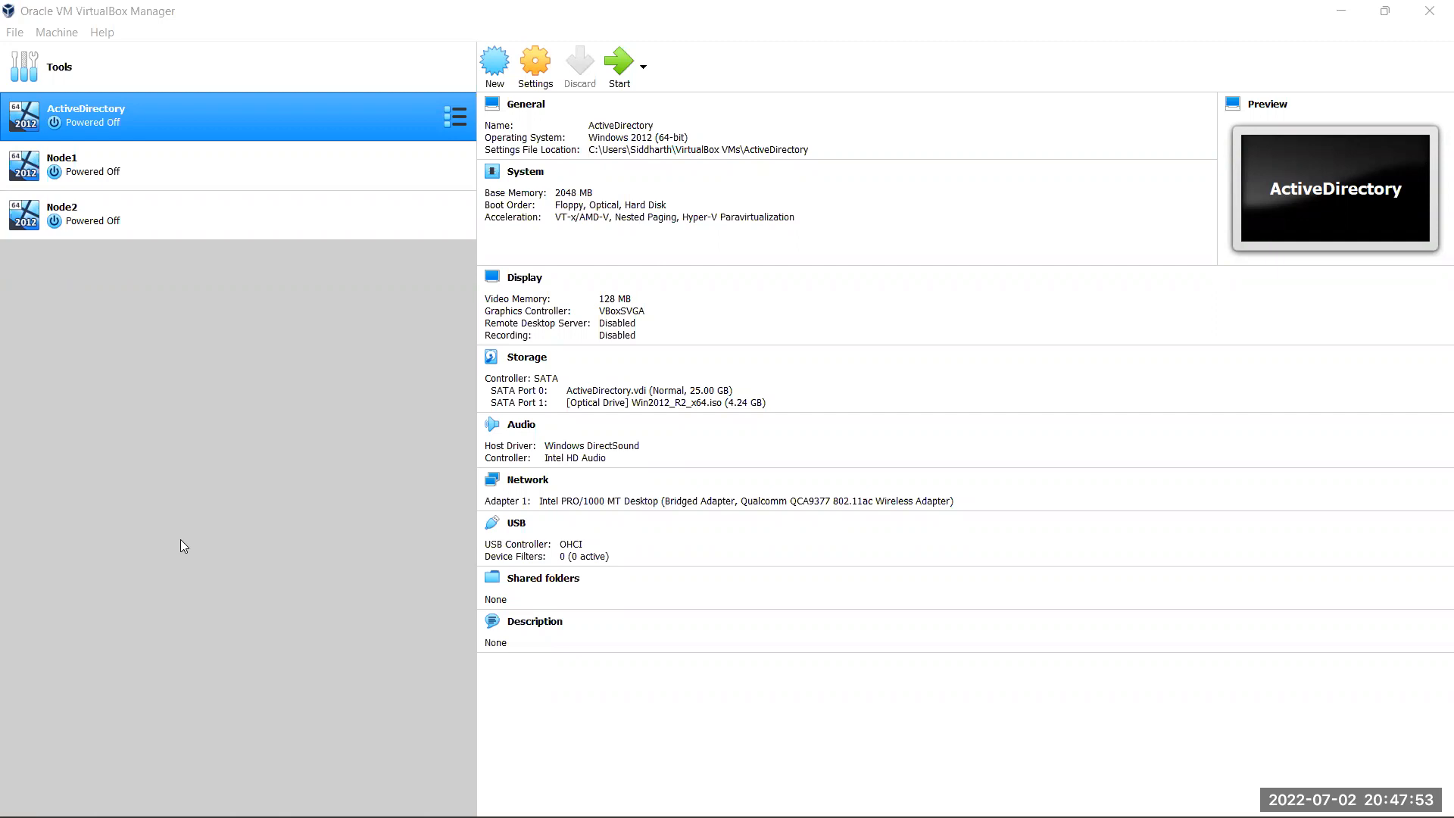
# Start Node1 and ActiveDirectory, clear the VM notices, and get Node2 running too
pyautogui.click(171, 157)
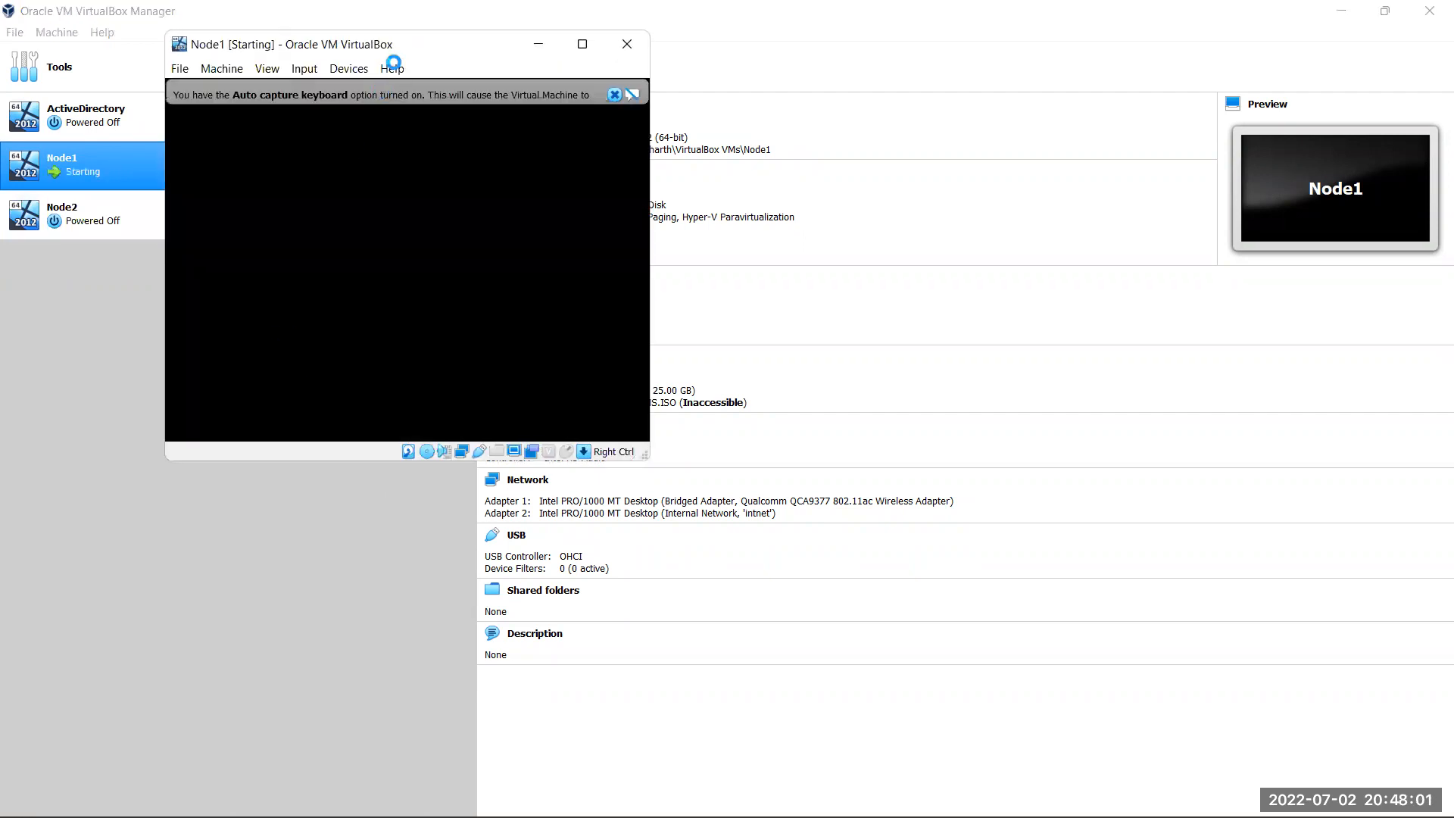
pyautogui.click(412, 325)
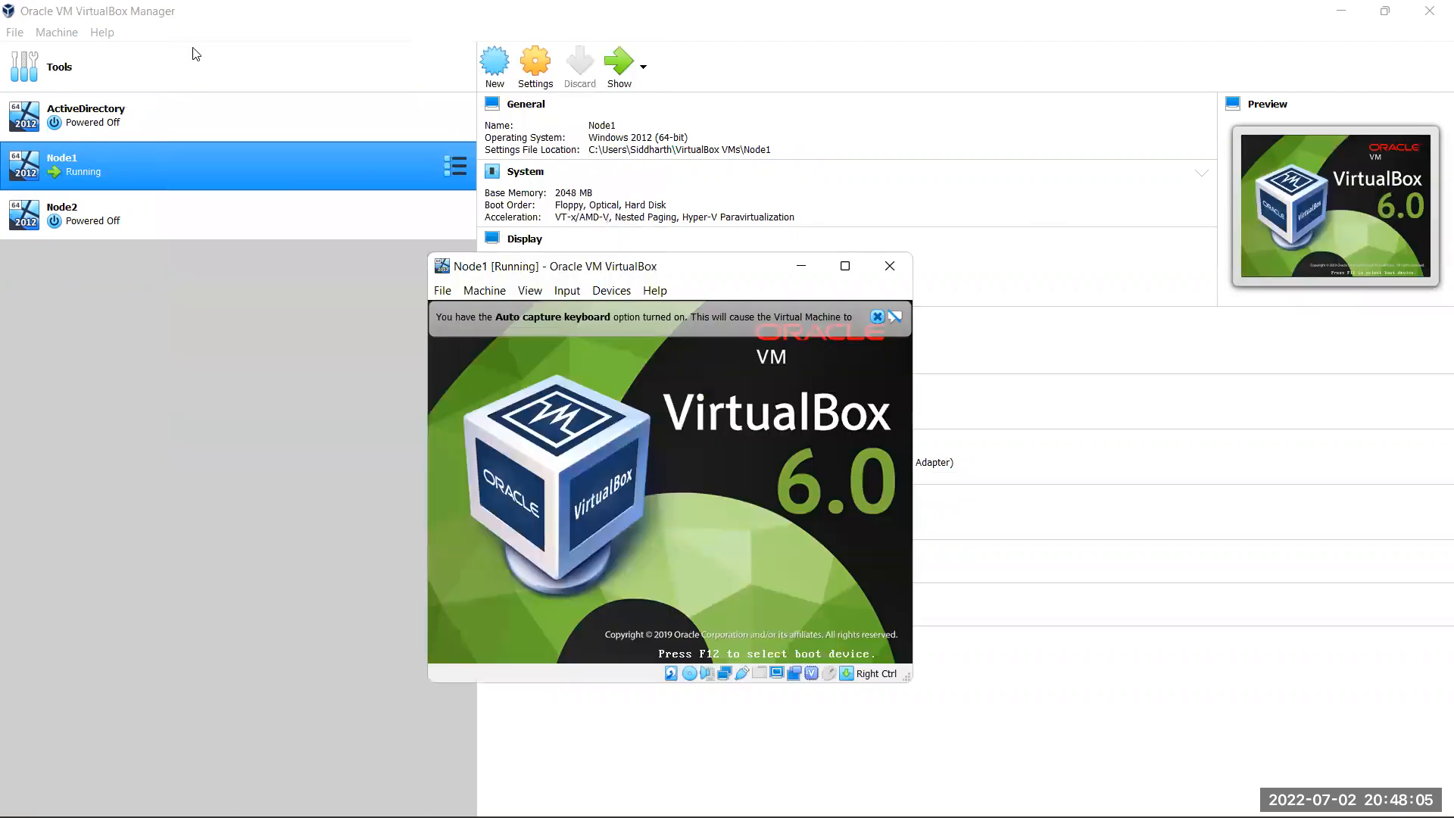
pyautogui.click(308, 111)
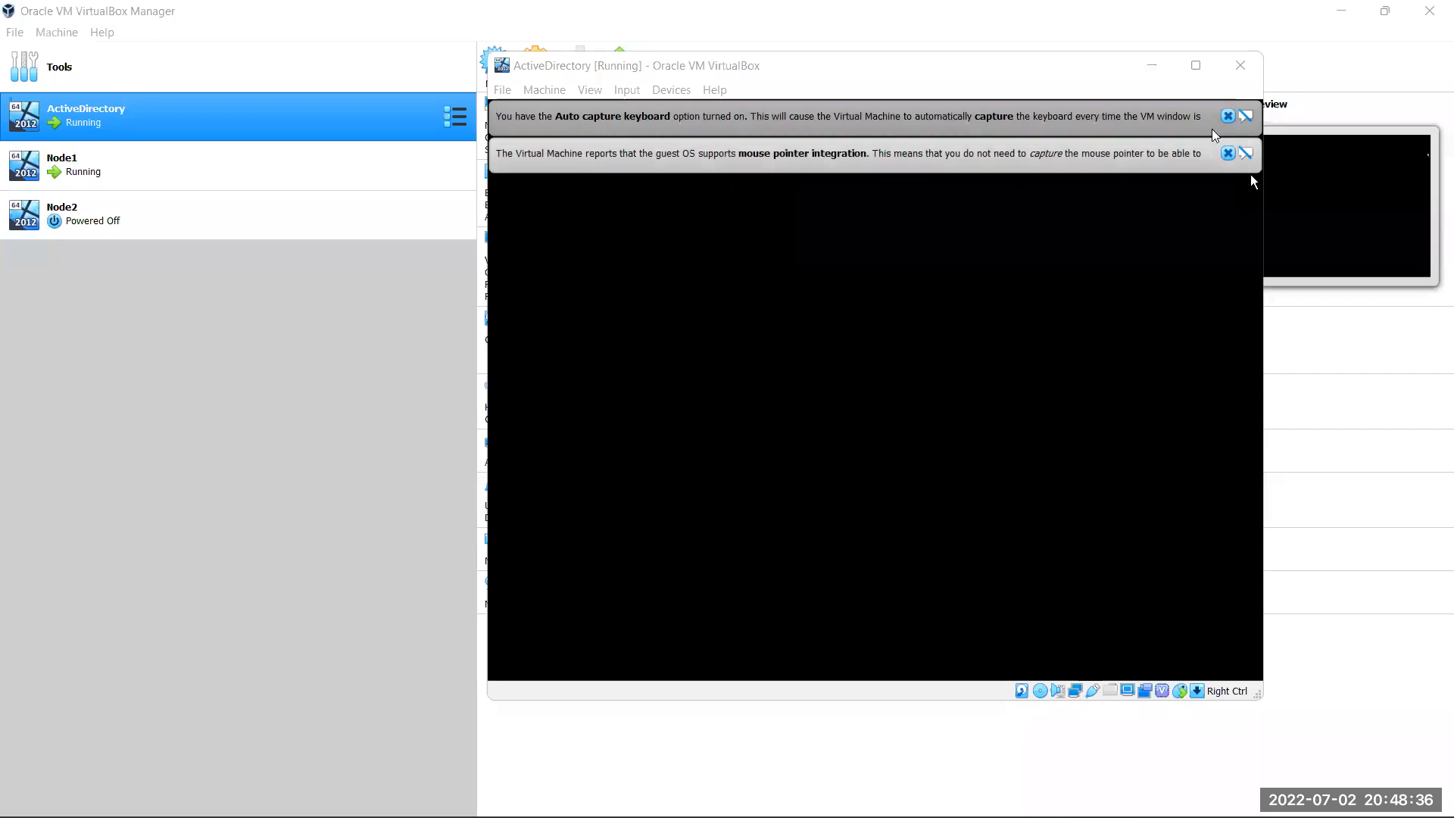
pyautogui.click(1228, 117)
pyautogui.click(1228, 117)
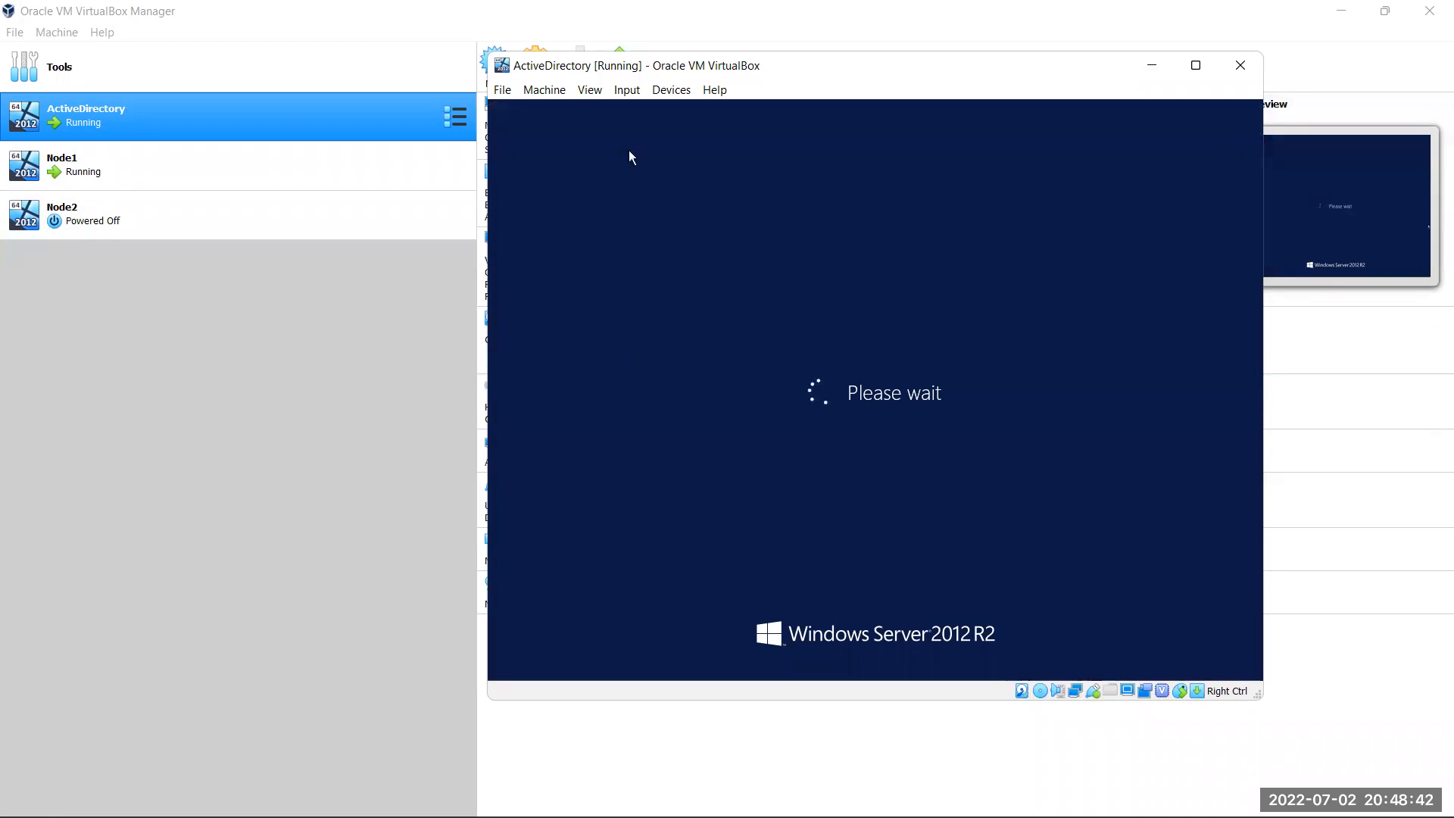
pyautogui.click(202, 220)
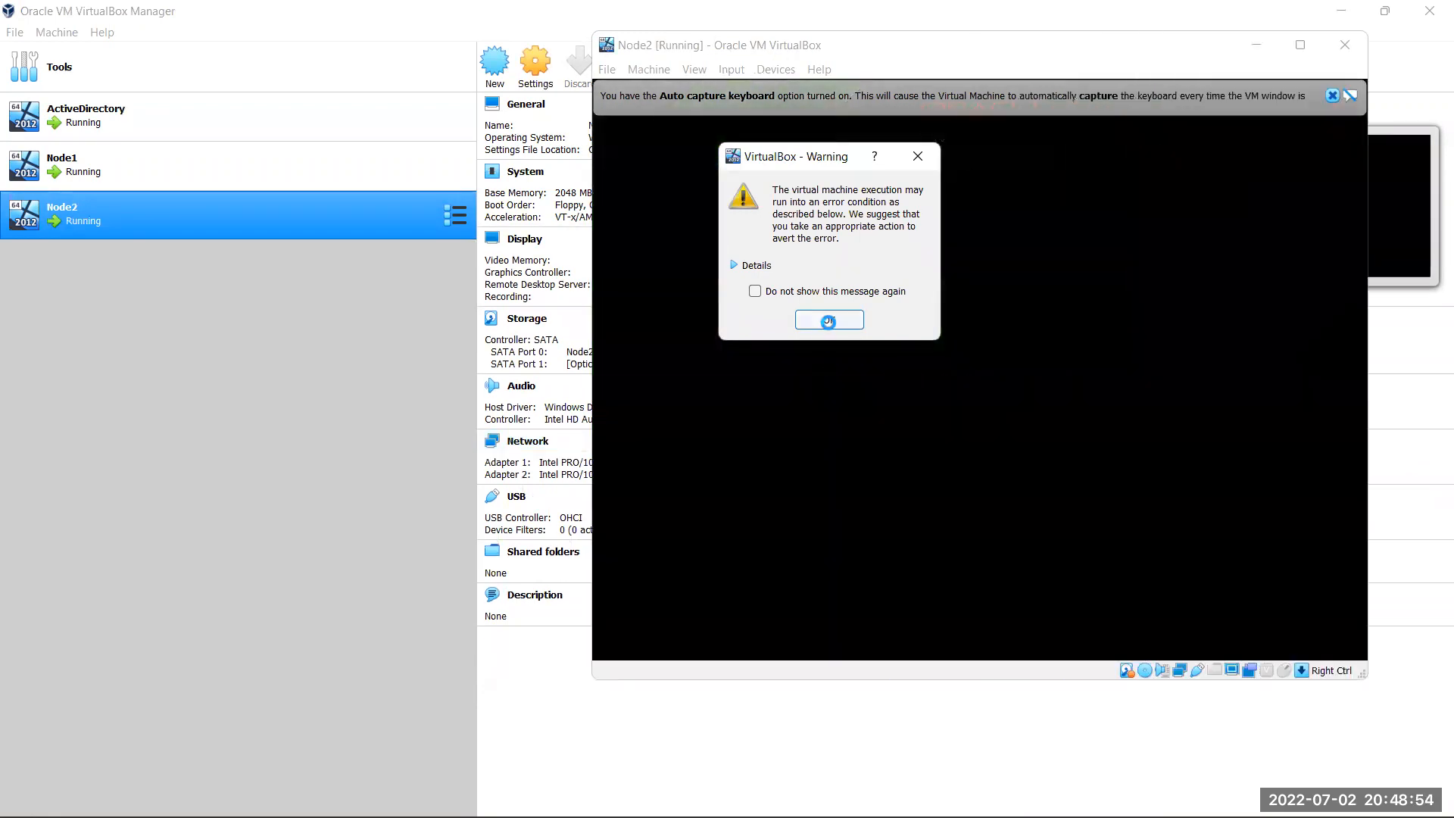
# Dismiss Node2's warning and its mouse-integration and keyboard-capture notices while it boots
pyautogui.click(828, 321)
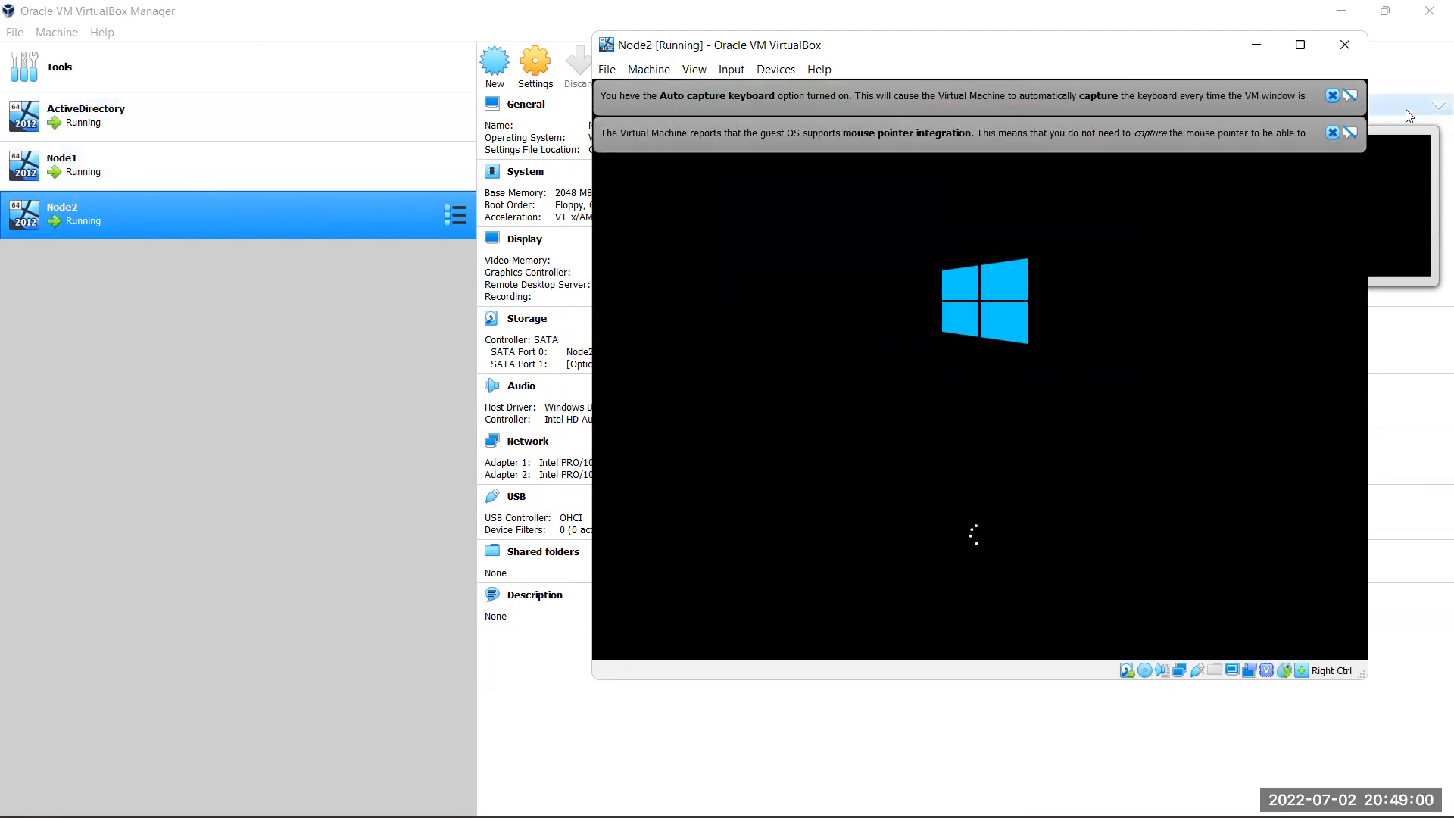
pyautogui.click(1334, 132)
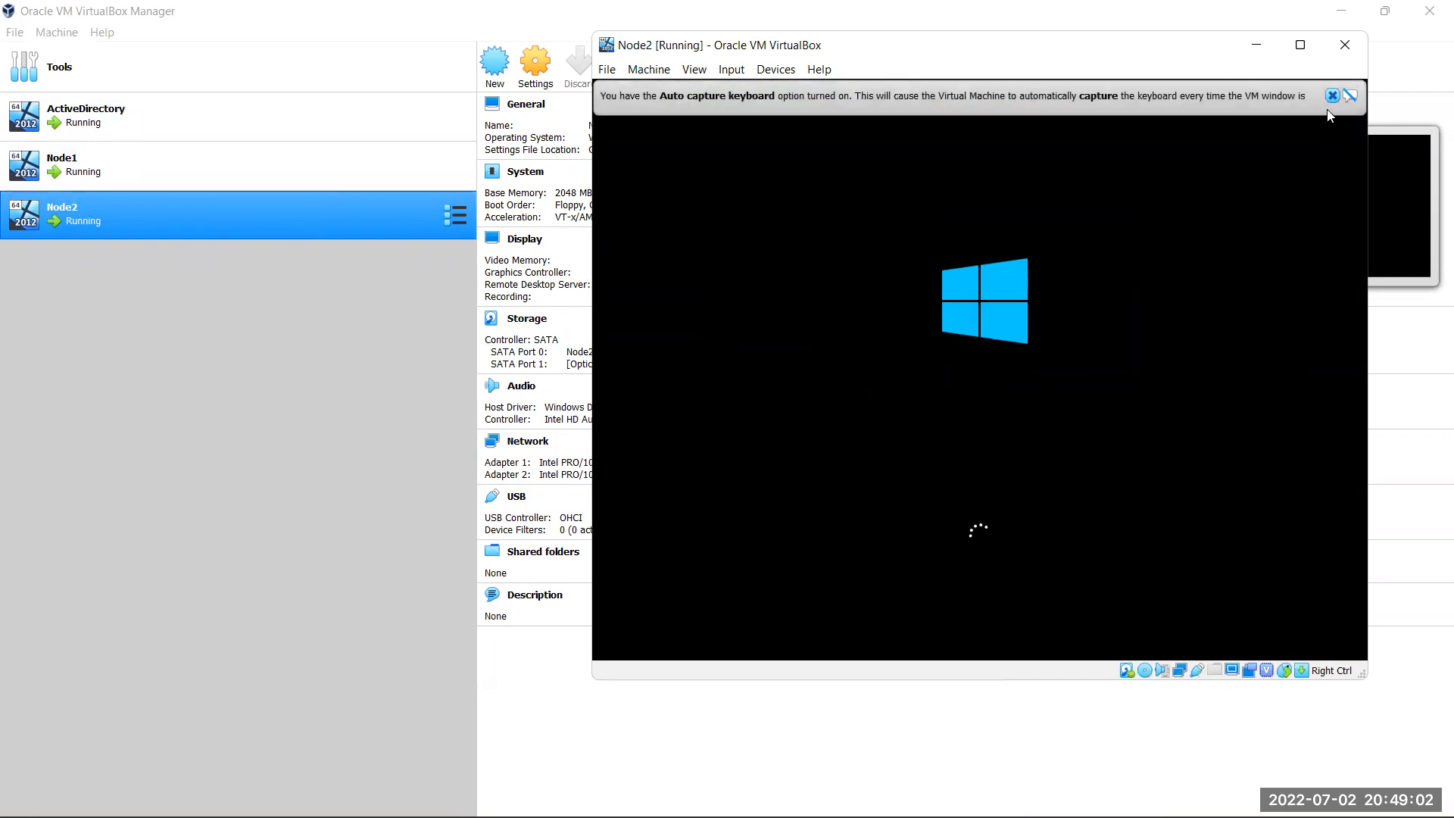
pyautogui.click(1332, 97)
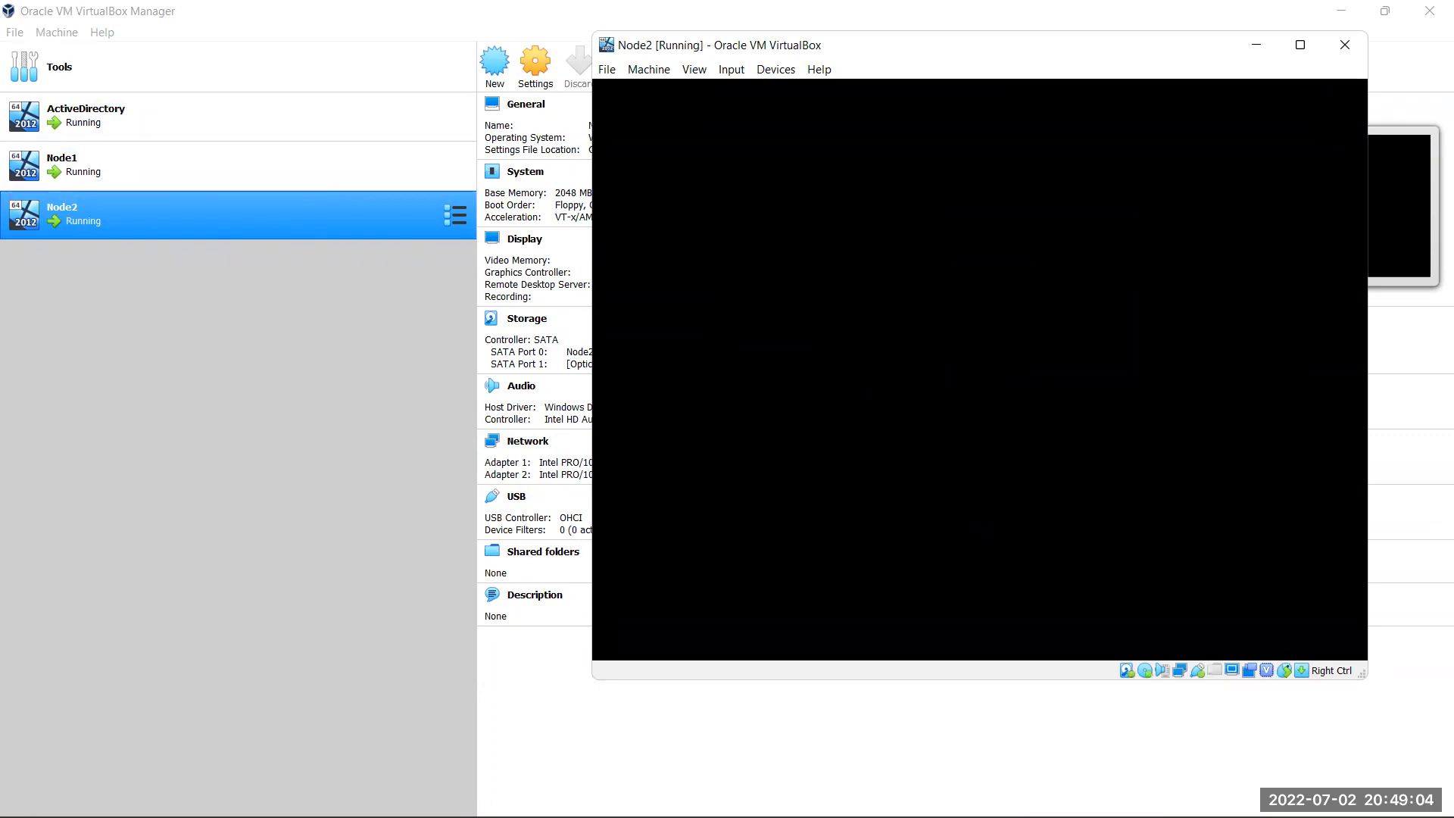
pyautogui.moveTo(790, 795)
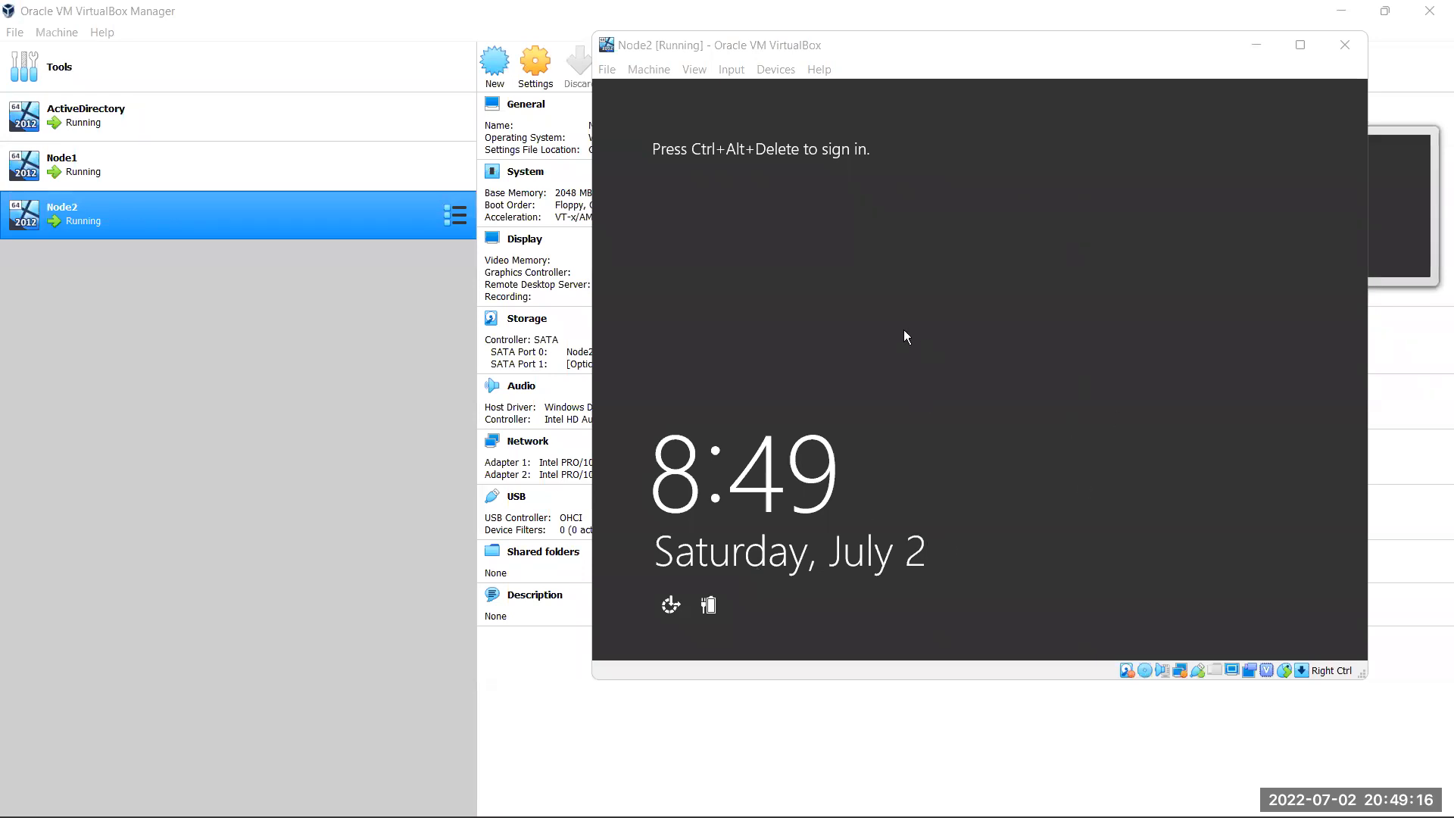
pyautogui.click(1257, 45)
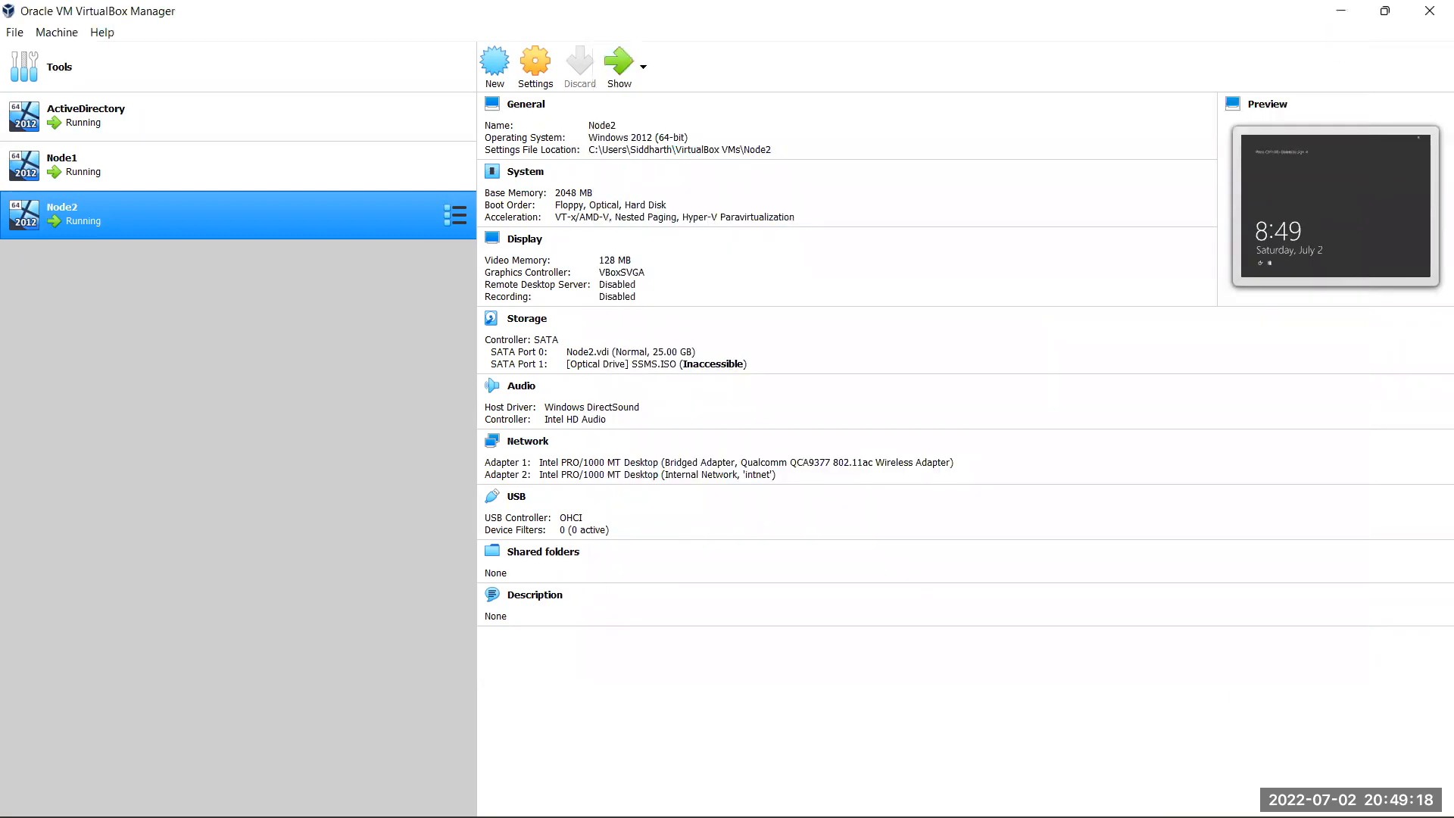
pyautogui.moveTo(884, 817)
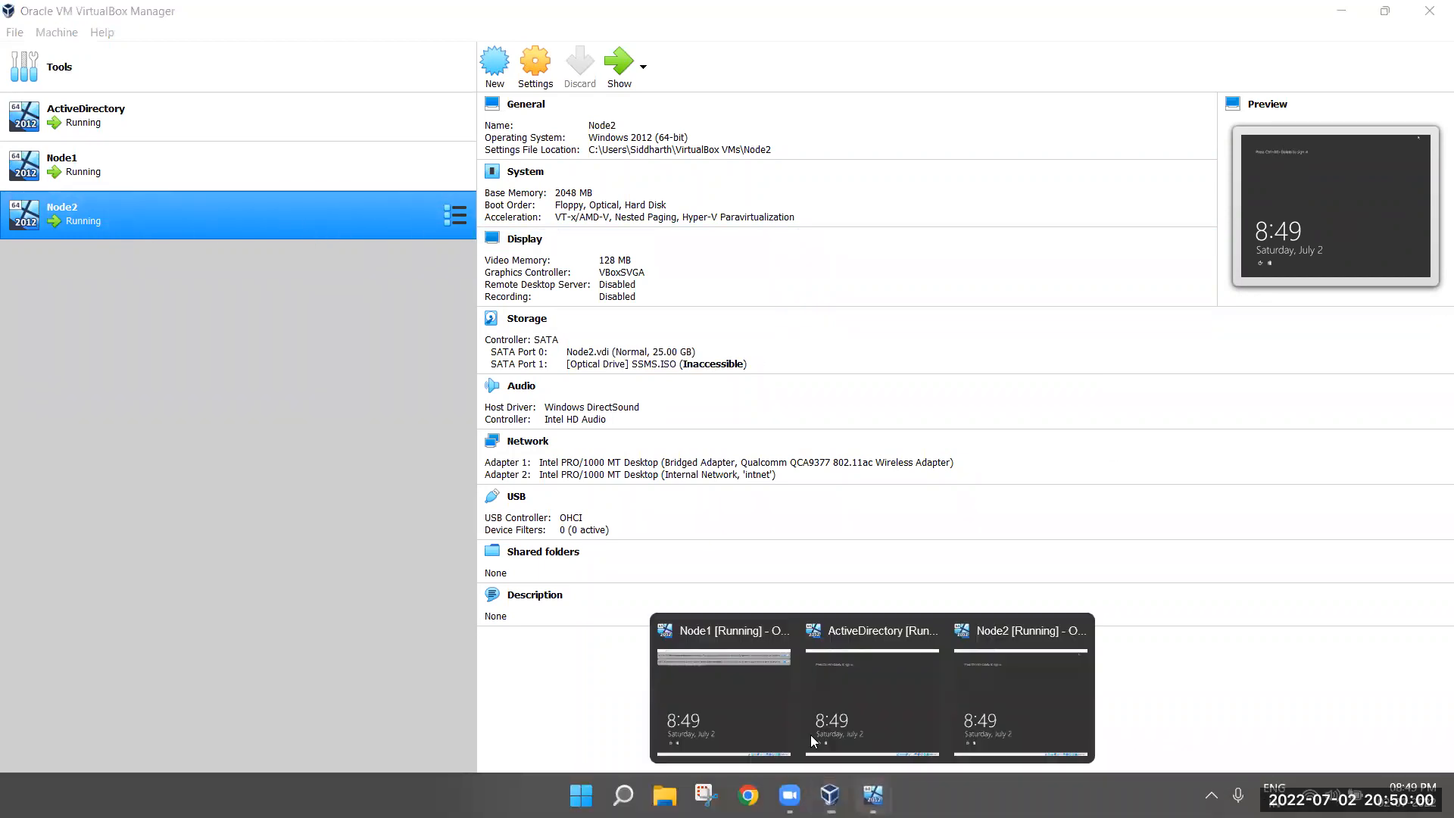
# Sign in to the ActiveDirectory machine as B01\Administrator with the administrator password
pyautogui.click(842, 700)
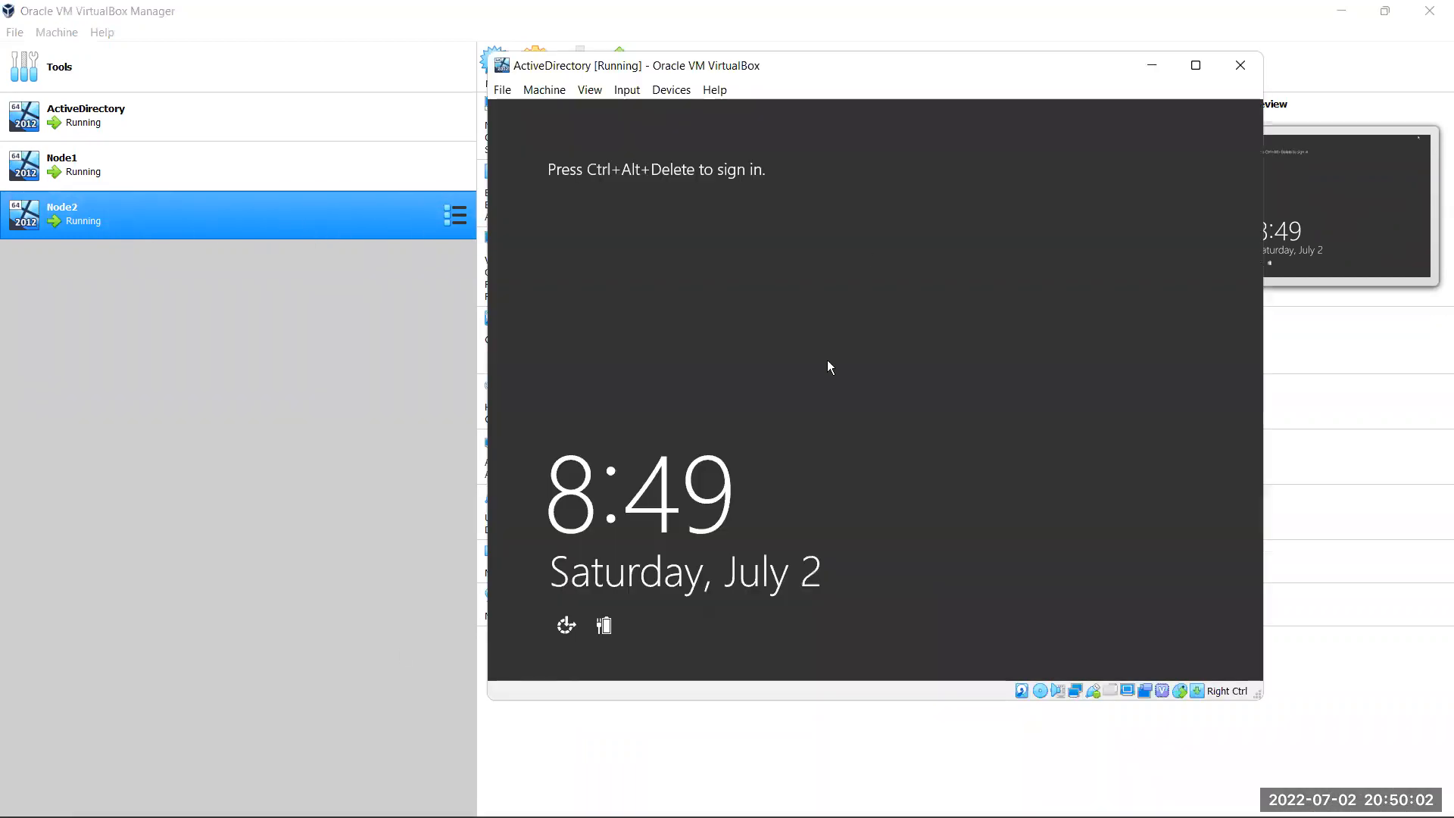
pyautogui.hotkey('ctrl', 'Delete')
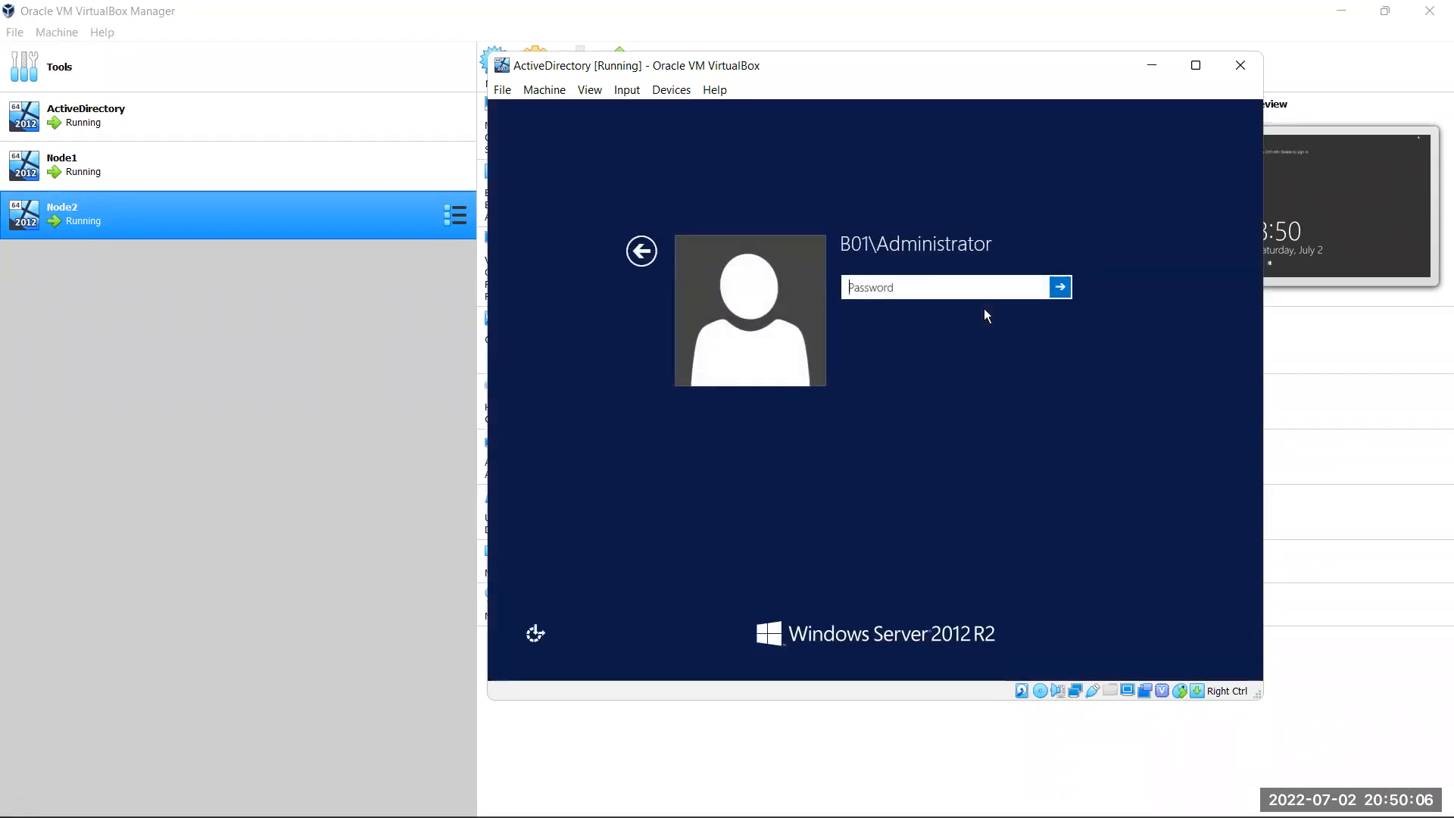
pyautogui.write('•••••')
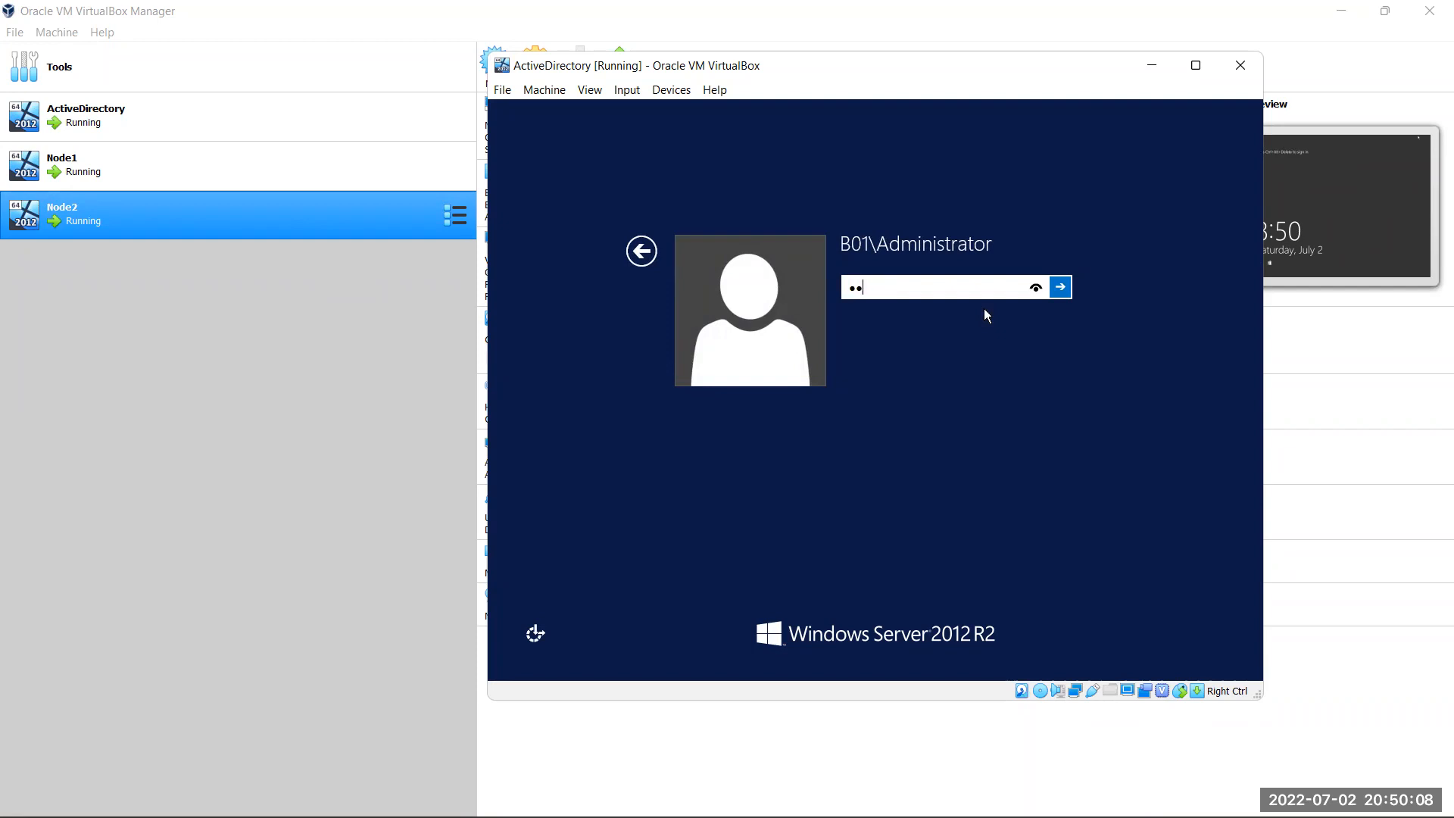
pyautogui.write('•••••')
pyautogui.press('Return')
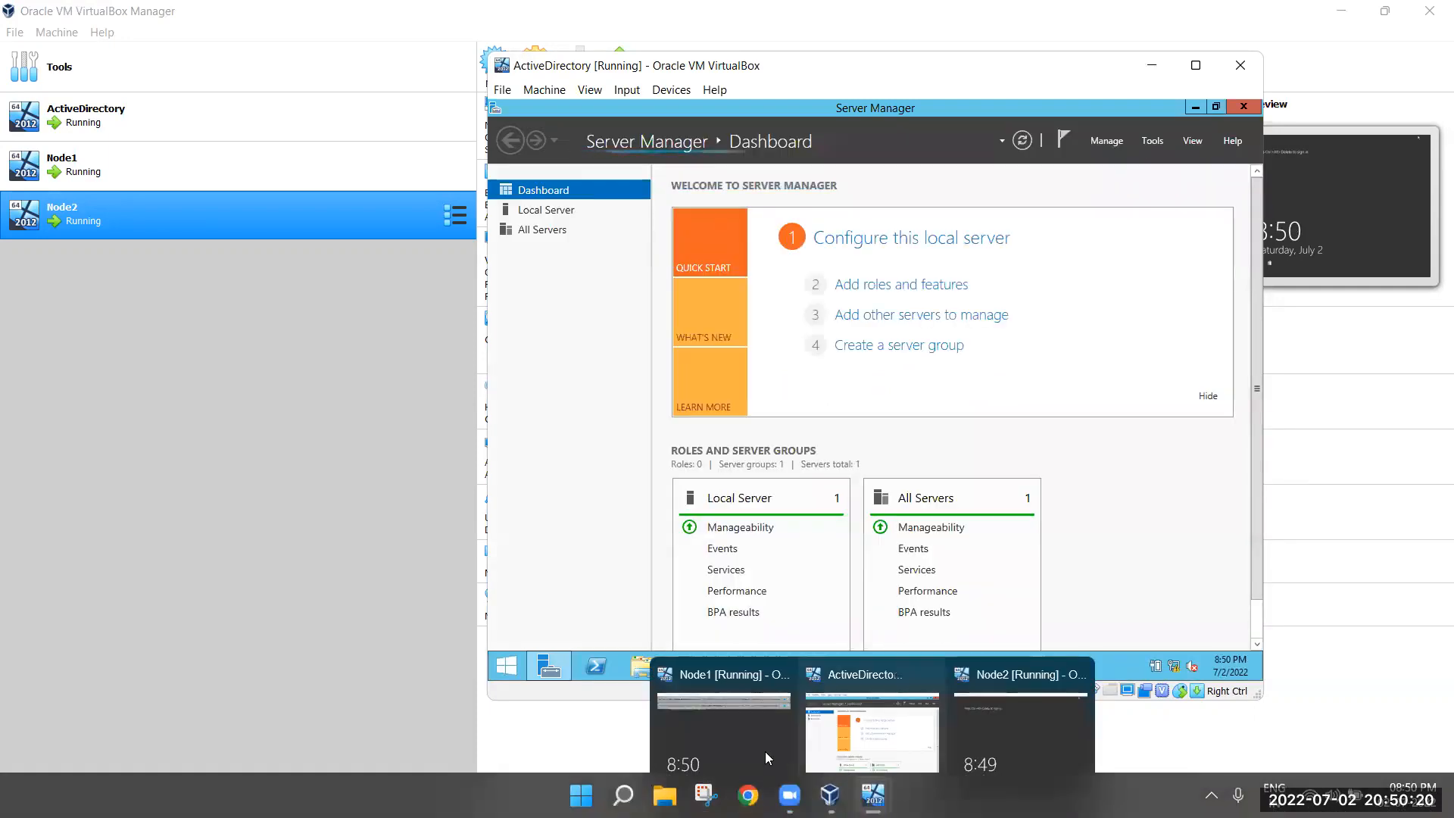
# Sign in to Node1 as administrator and dismiss its two notification bars
pyautogui.click(723, 734)
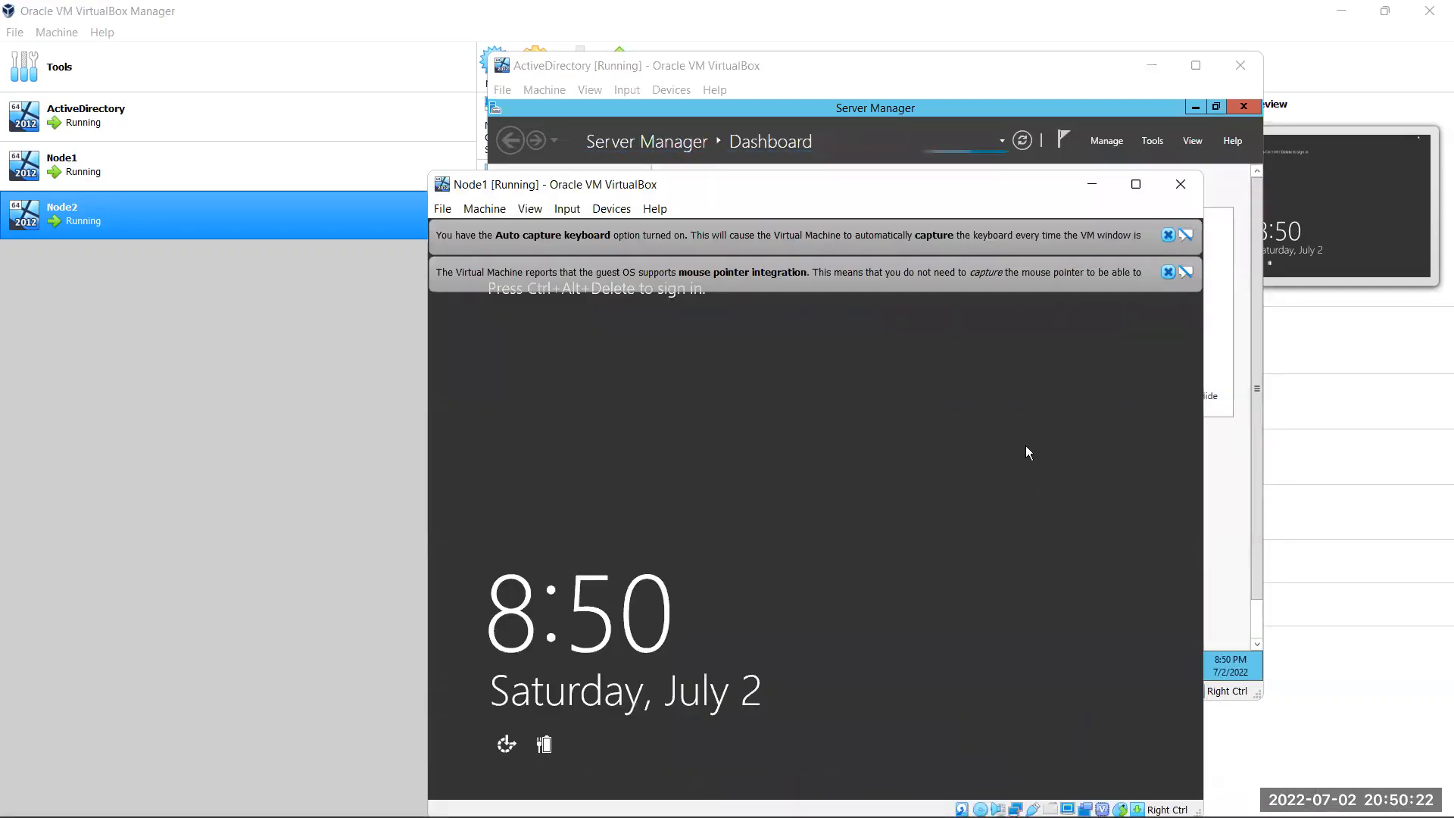
pyautogui.hotkey('ctrl', 'Delete')
pyautogui.write('*****')
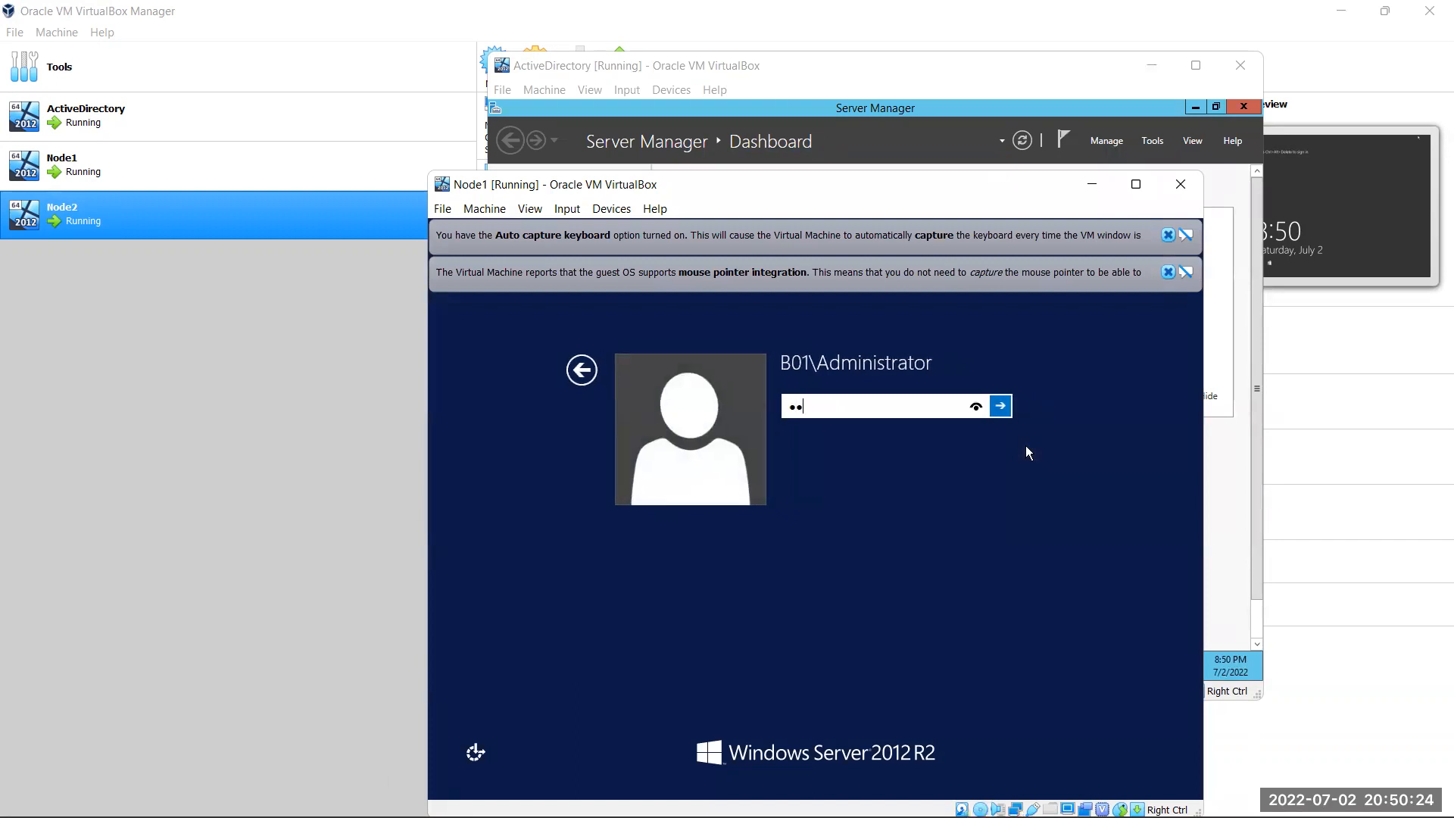
pyautogui.write('*****')
pyautogui.press('Return')
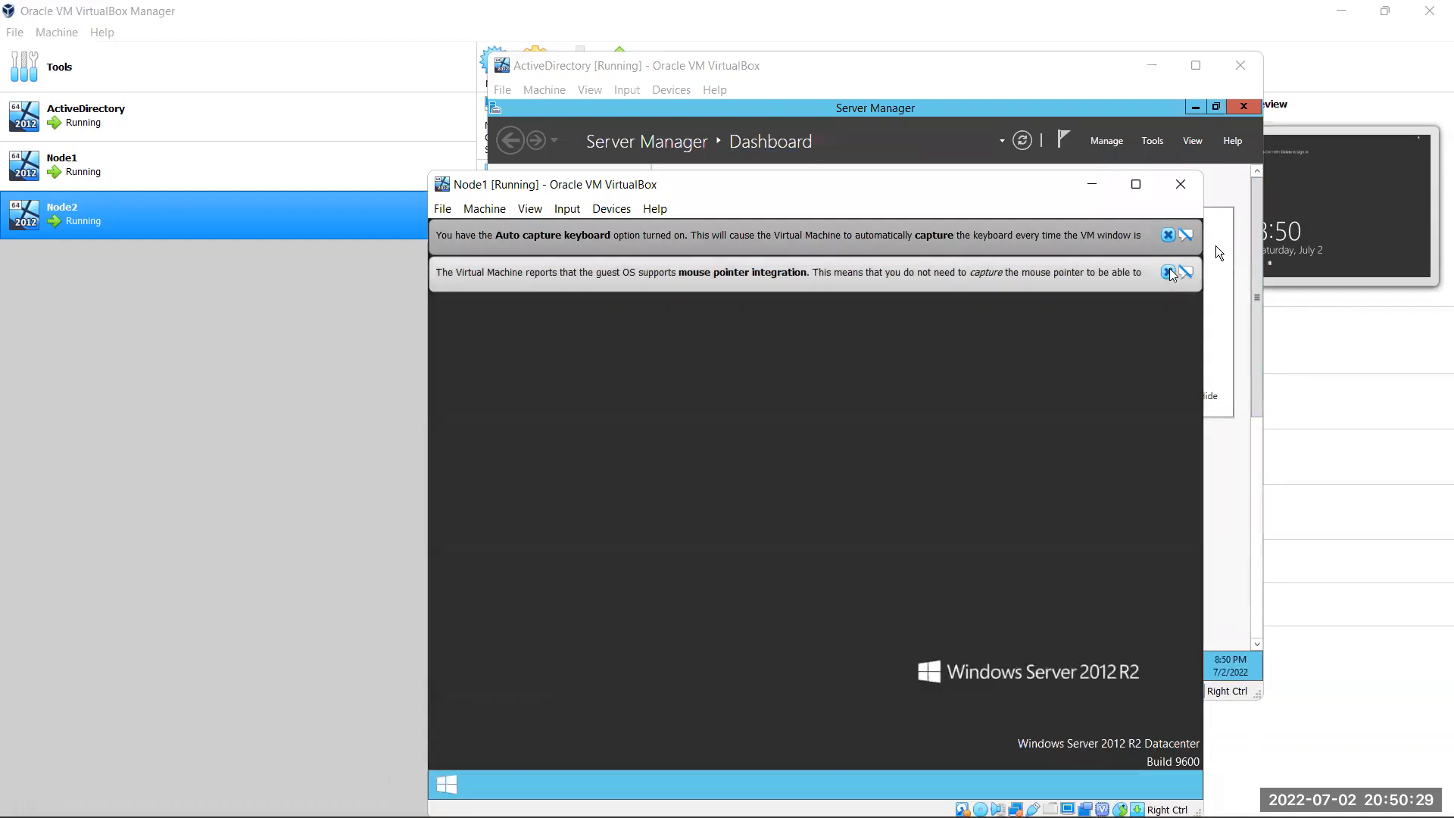
pyautogui.click(1168, 273)
pyautogui.click(1169, 236)
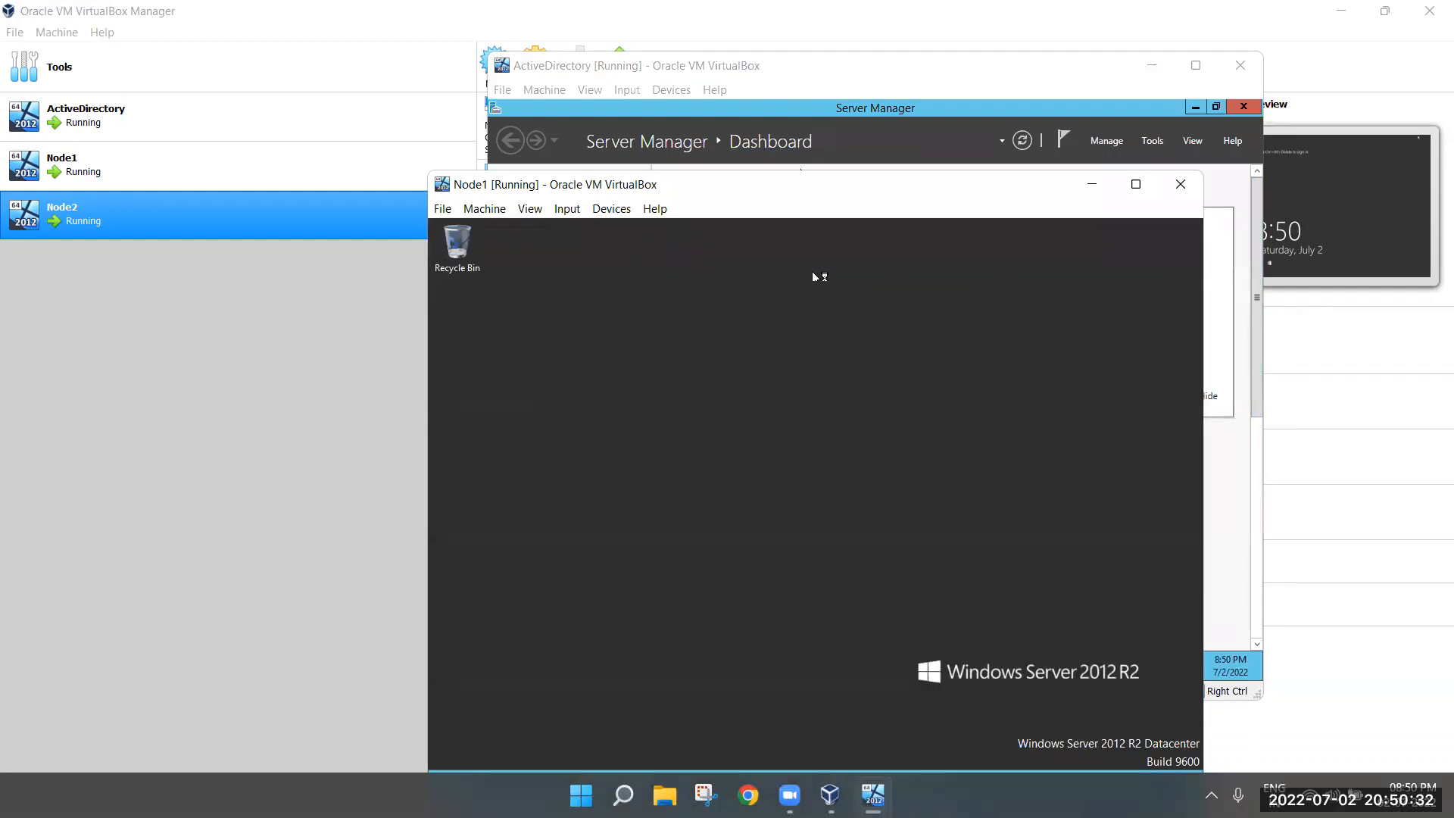
# Sign in to Node2 as administrator, then return to the Node1 window
pyautogui.click(830, 795)
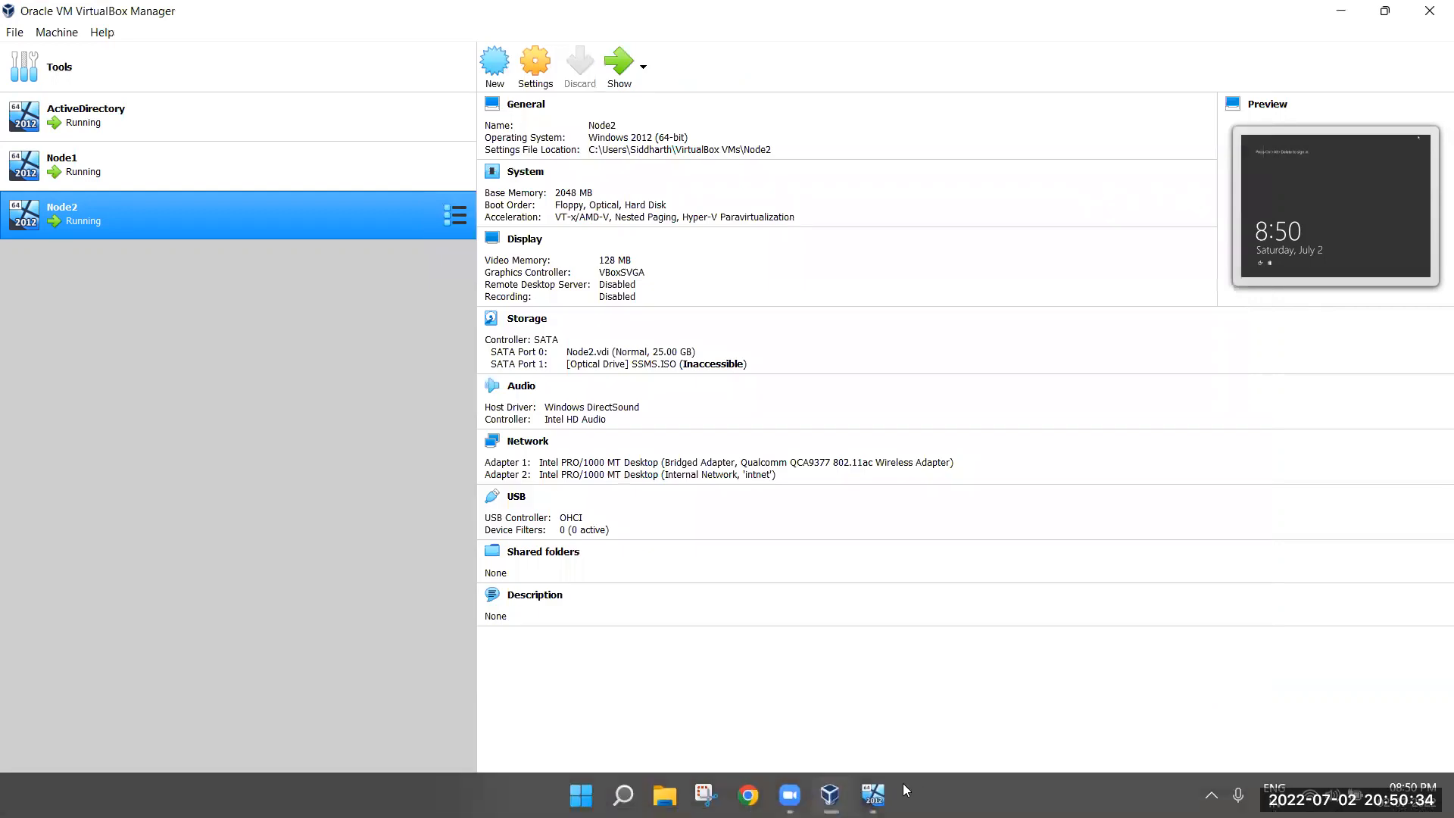
pyautogui.moveTo(914, 783)
pyautogui.click(1024, 706)
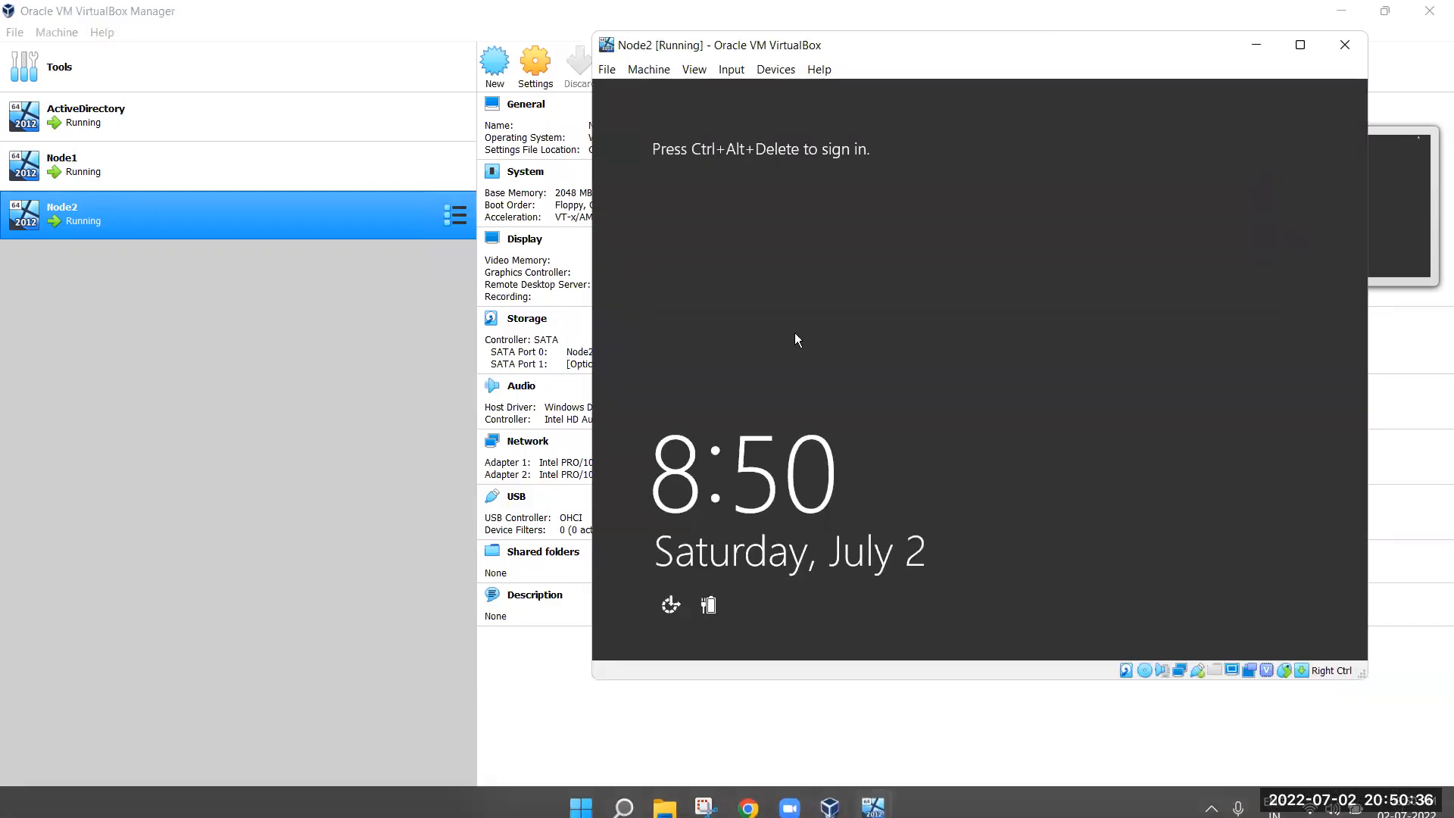
pyautogui.hotkey('ctrl', 'Delete')
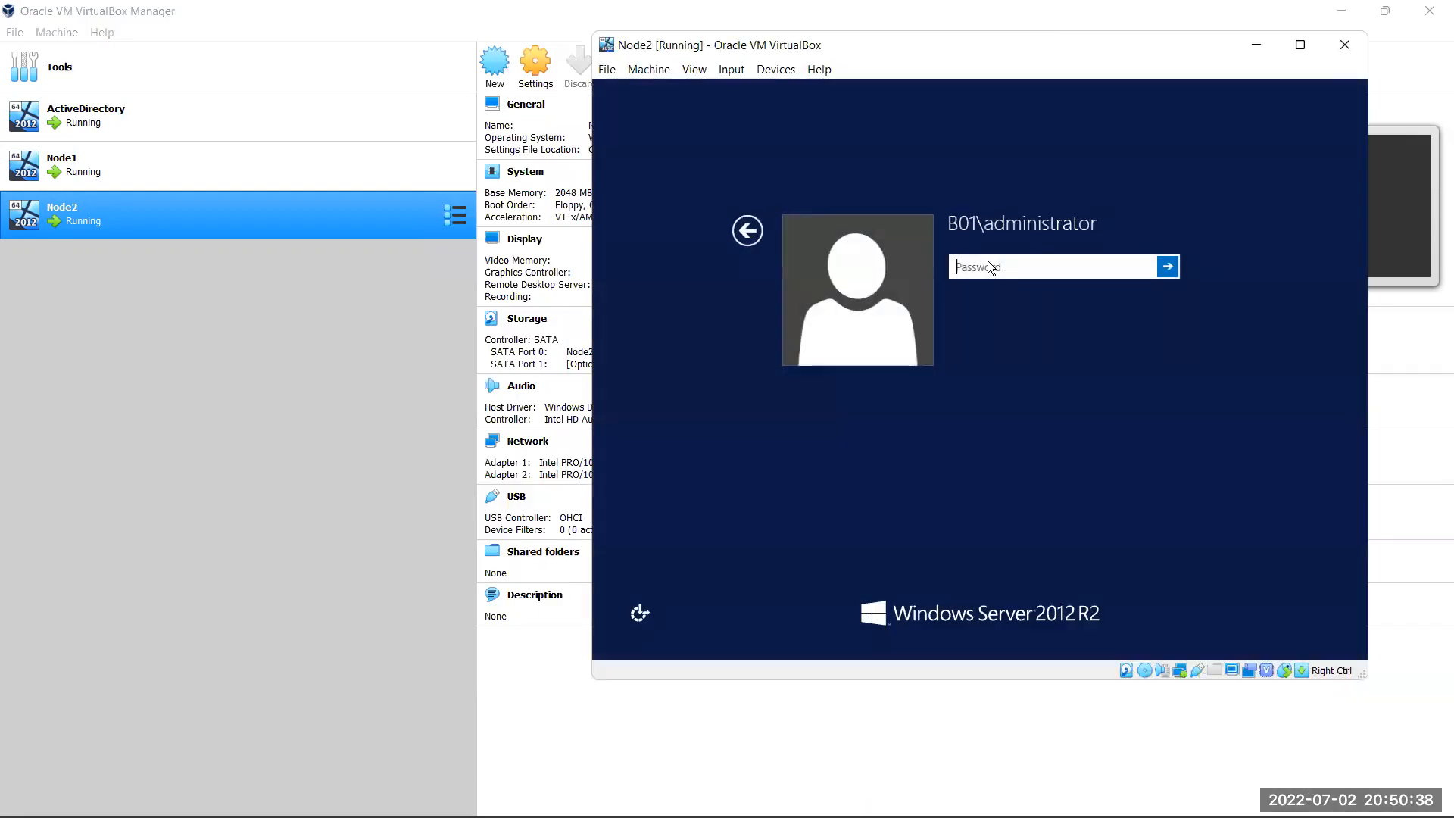
pyautogui.write('Passw0rd!')
pyautogui.press('Return')
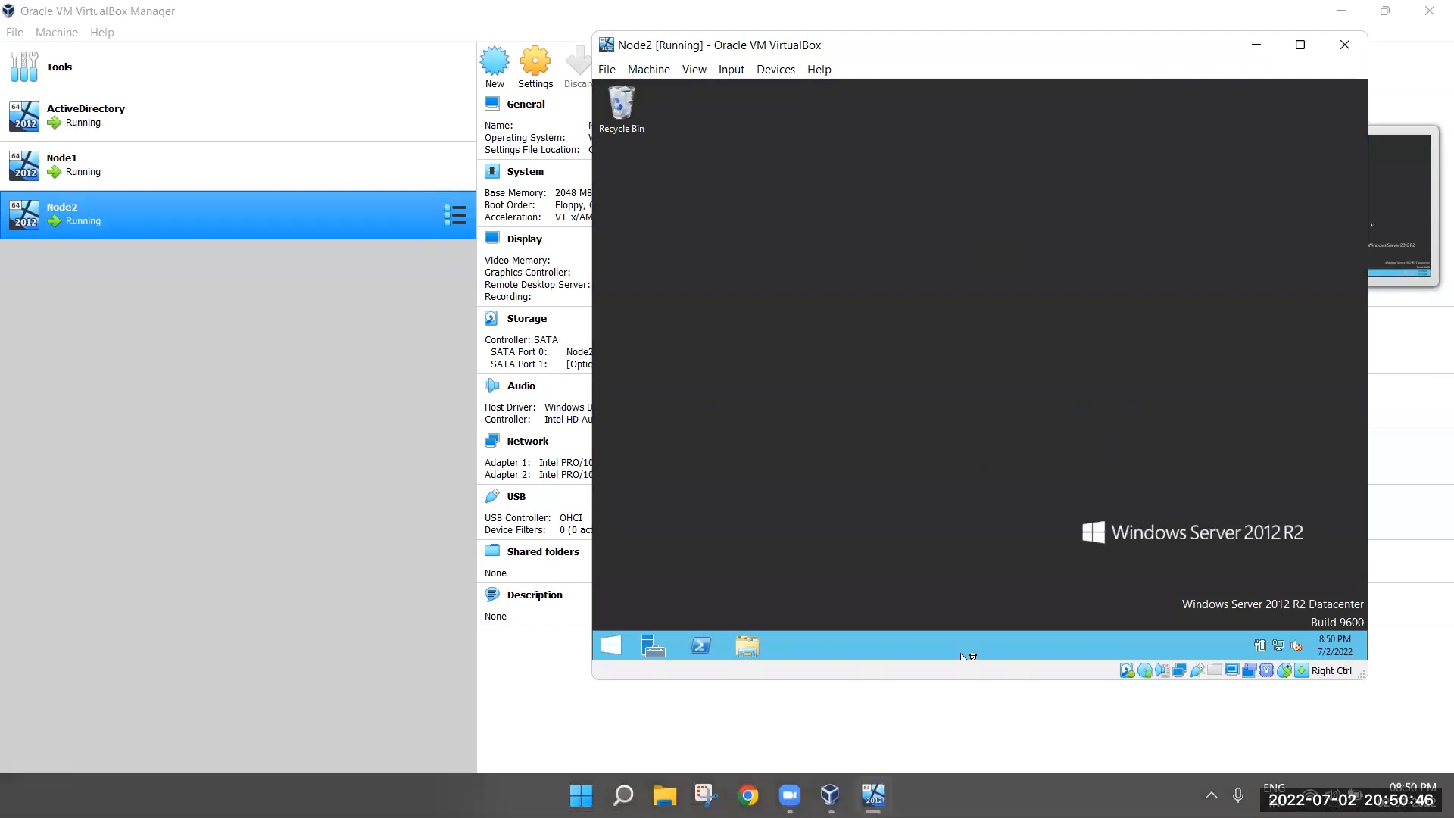
pyautogui.moveTo(874, 795)
pyautogui.click(766, 689)
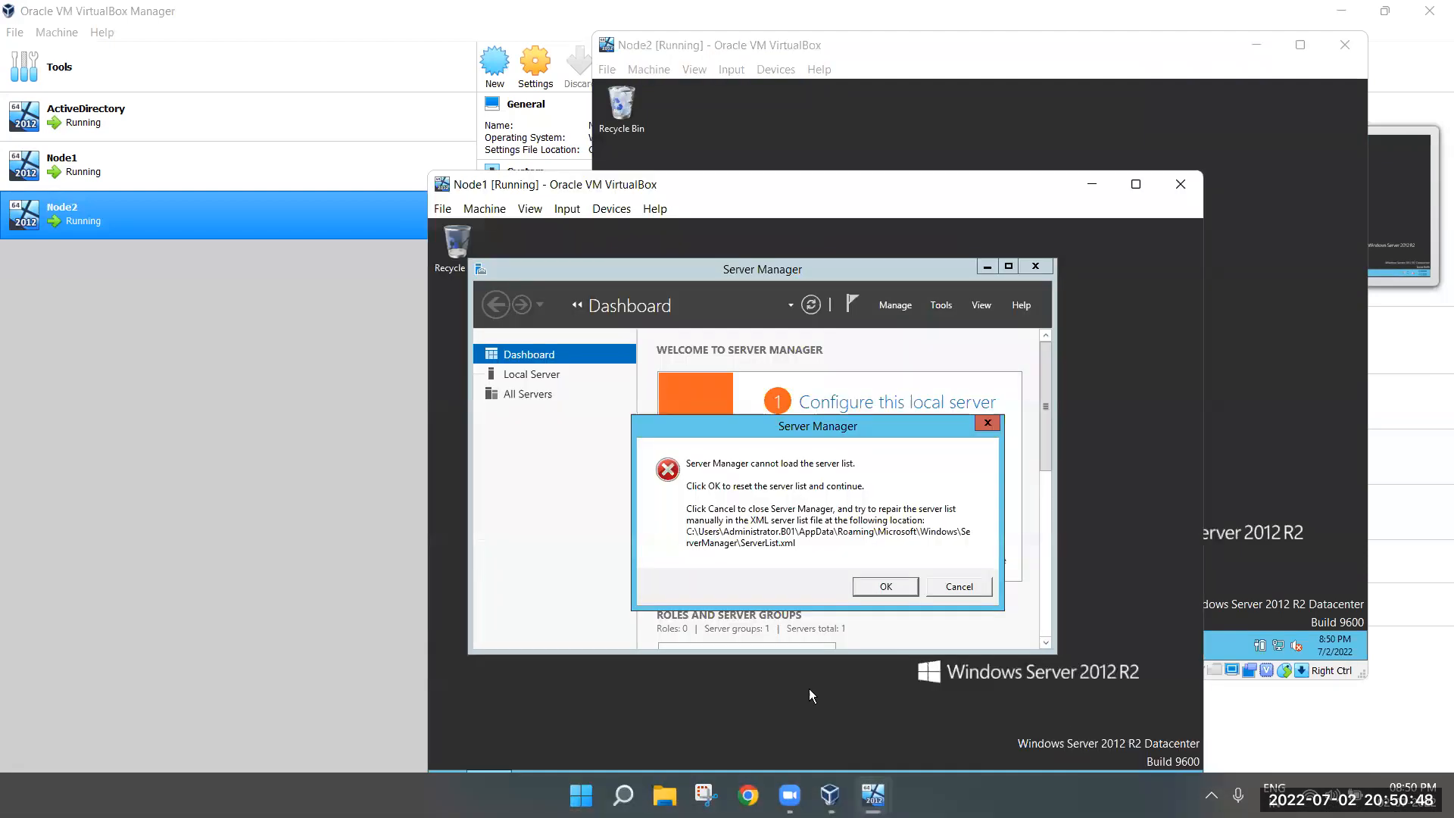
# On Node1, clear the server list error, maximize Server Manager, and rerun the remembered Run command
pyautogui.click(904, 586)
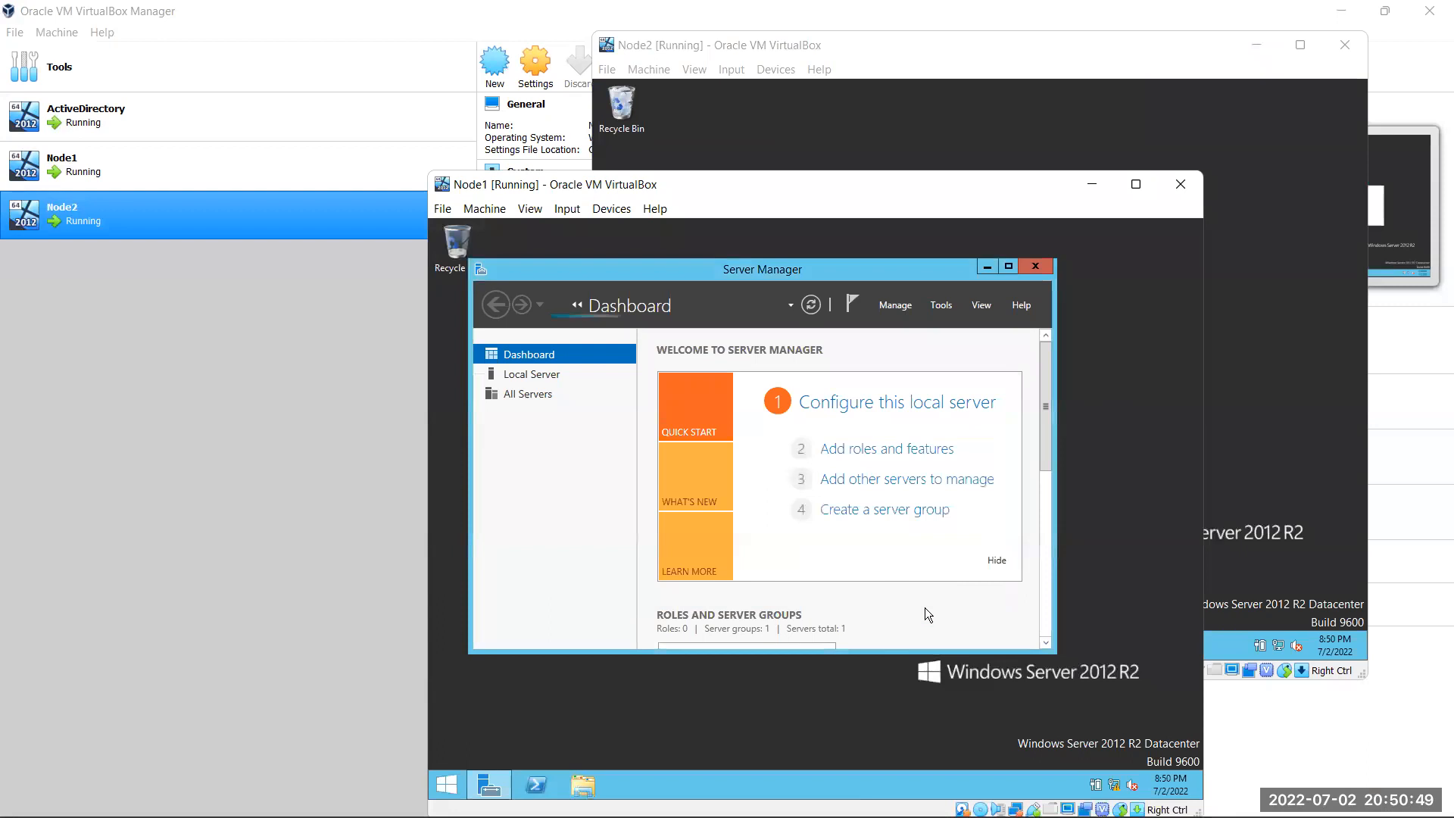
pyautogui.click(1011, 266)
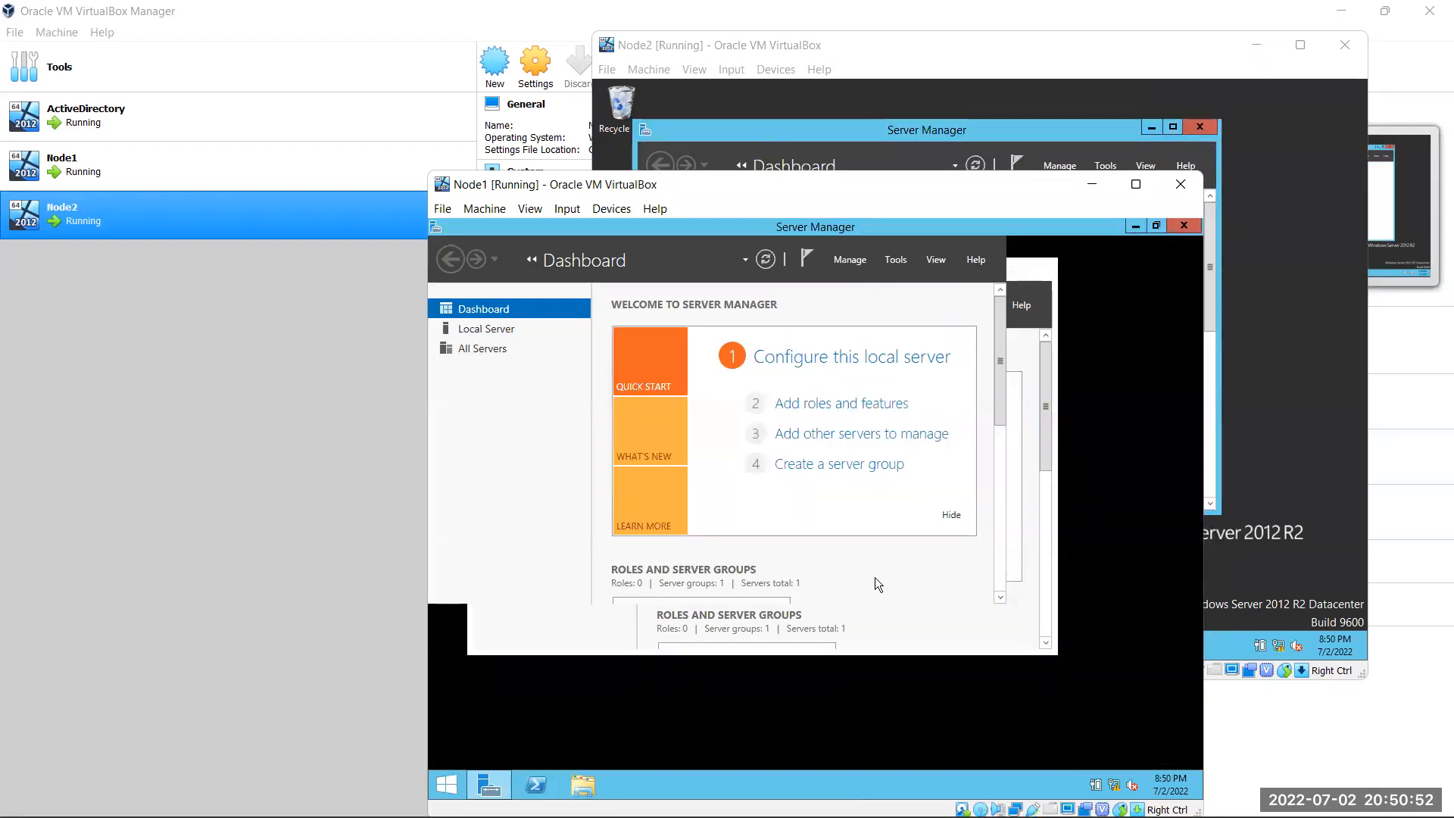
pyautogui.scroll(-1, 869, 649)
pyautogui.scroll(1, 874, 662)
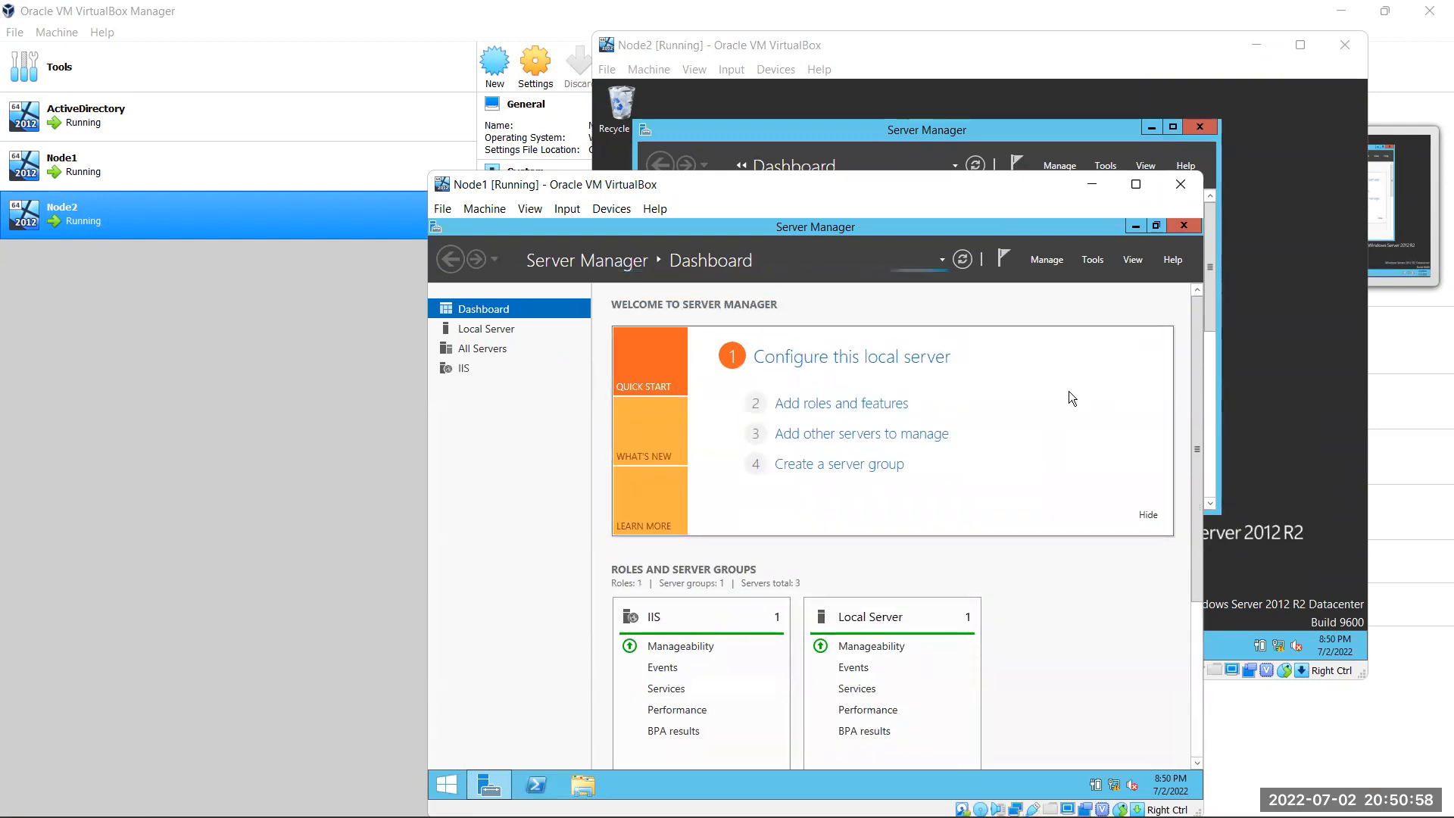
pyautogui.press('super+r')
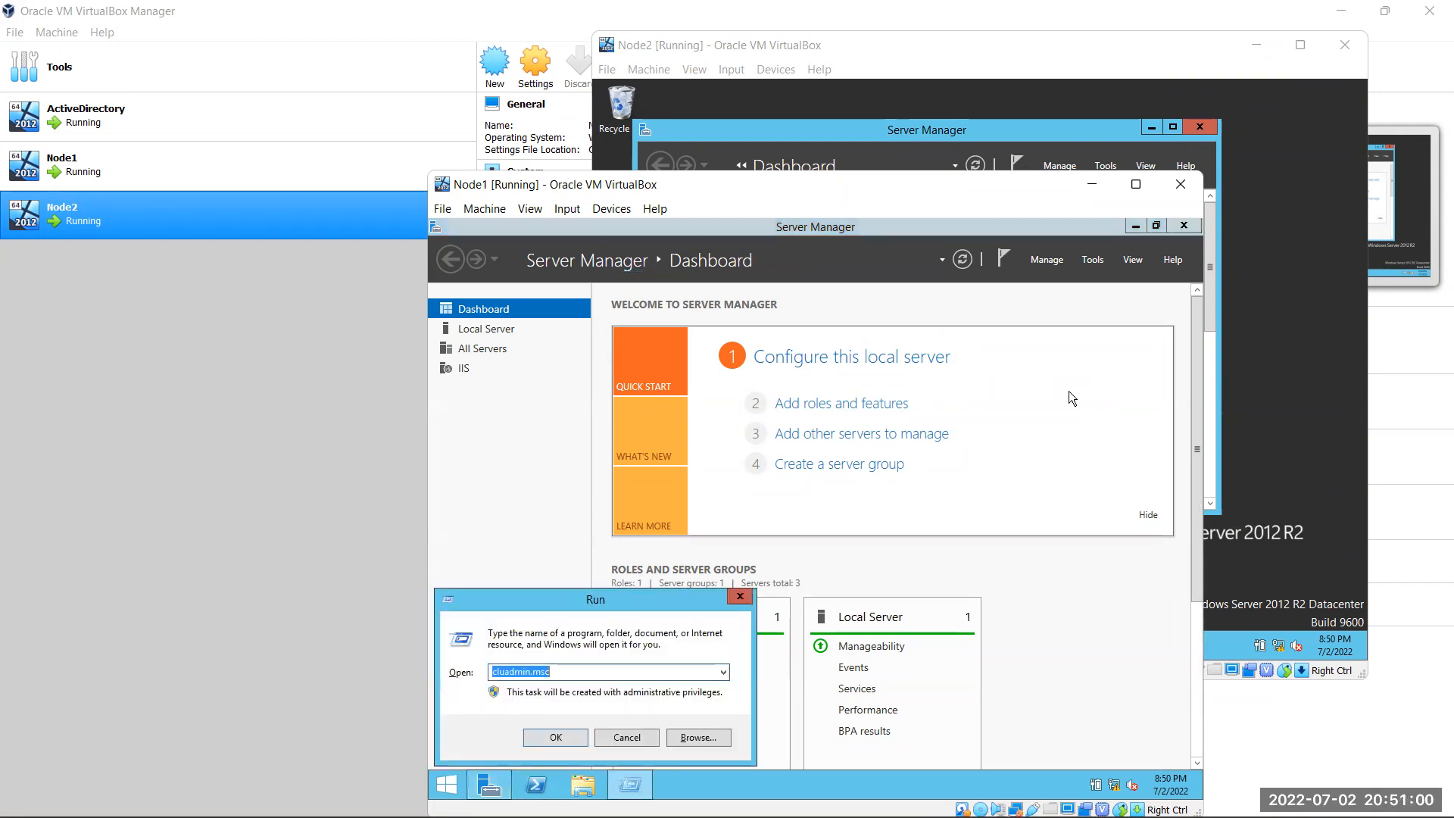
pyautogui.press('Return')
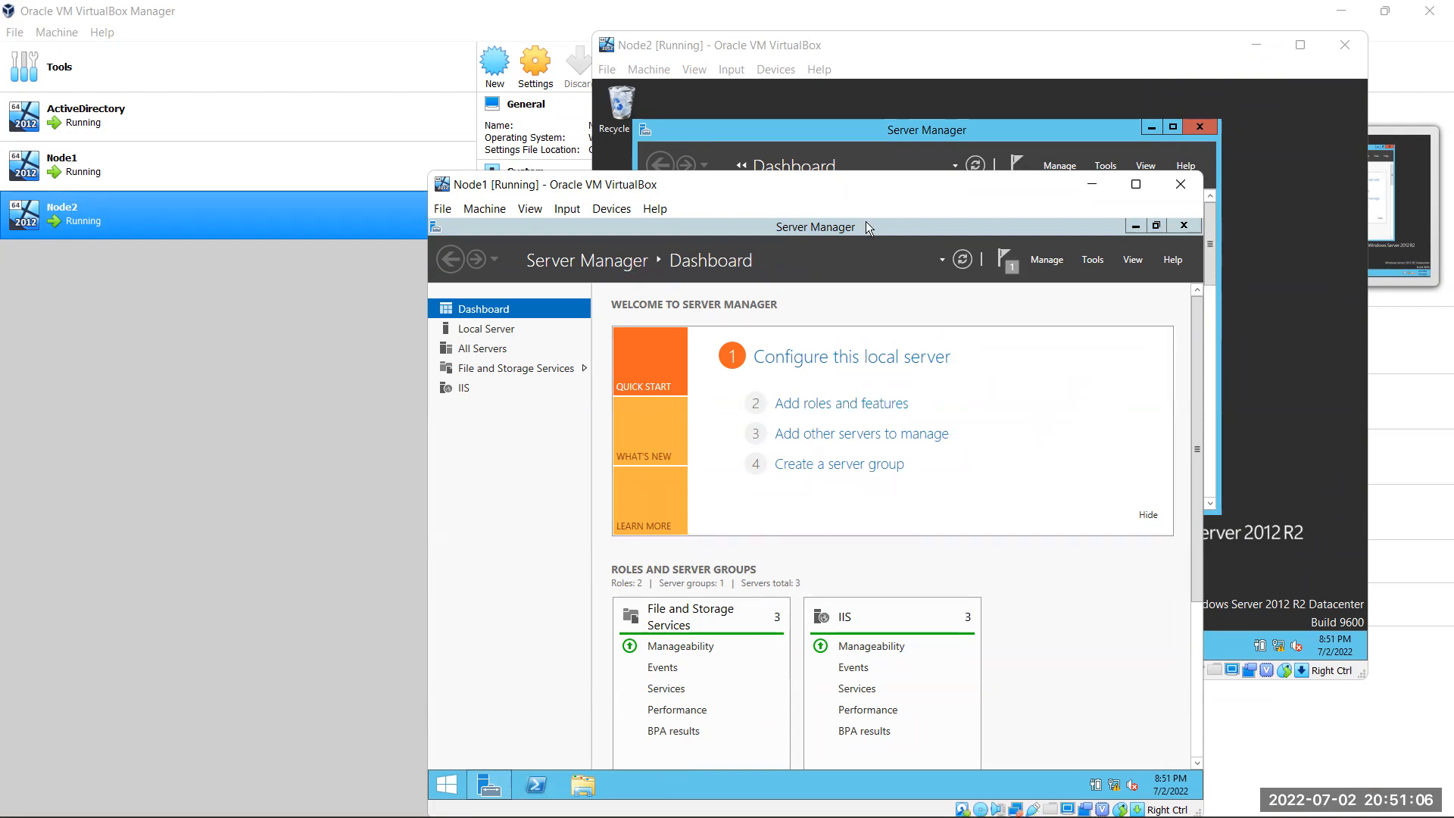
# Maximize Server Manager on Node2, then minimize the Node2 window
pyautogui.click(1289, 184)
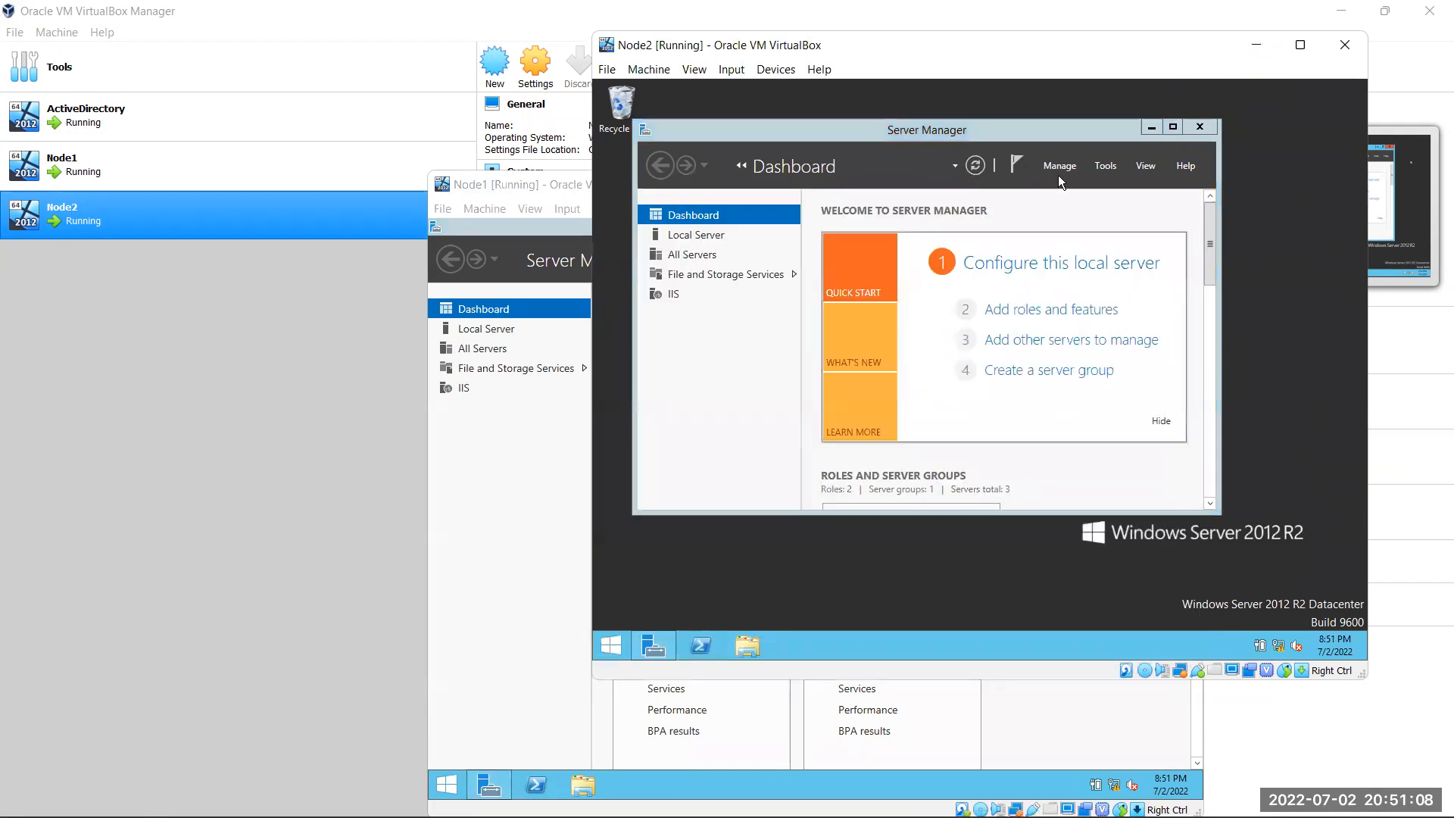
pyautogui.click(1175, 128)
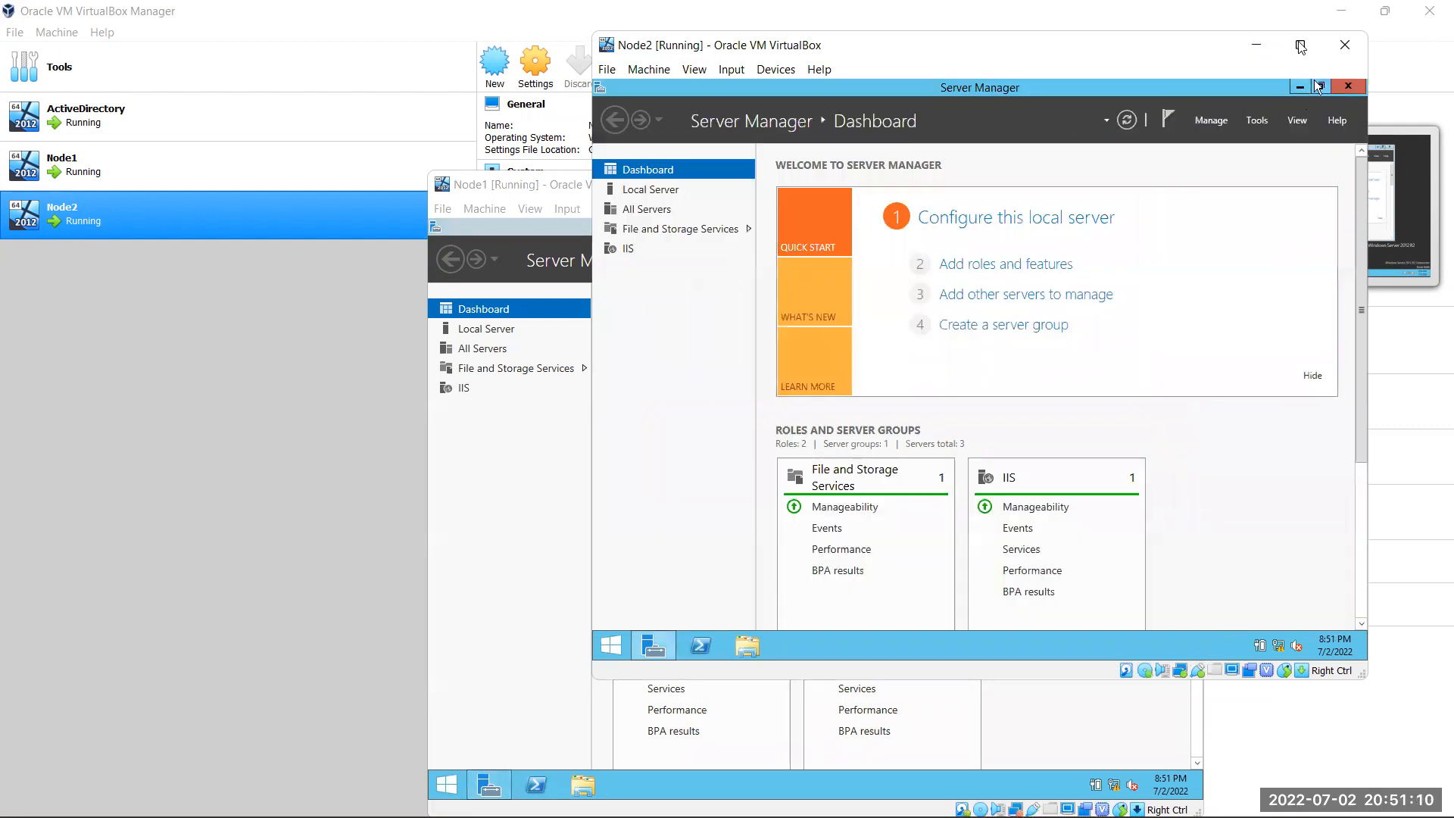
pyautogui.click(1259, 46)
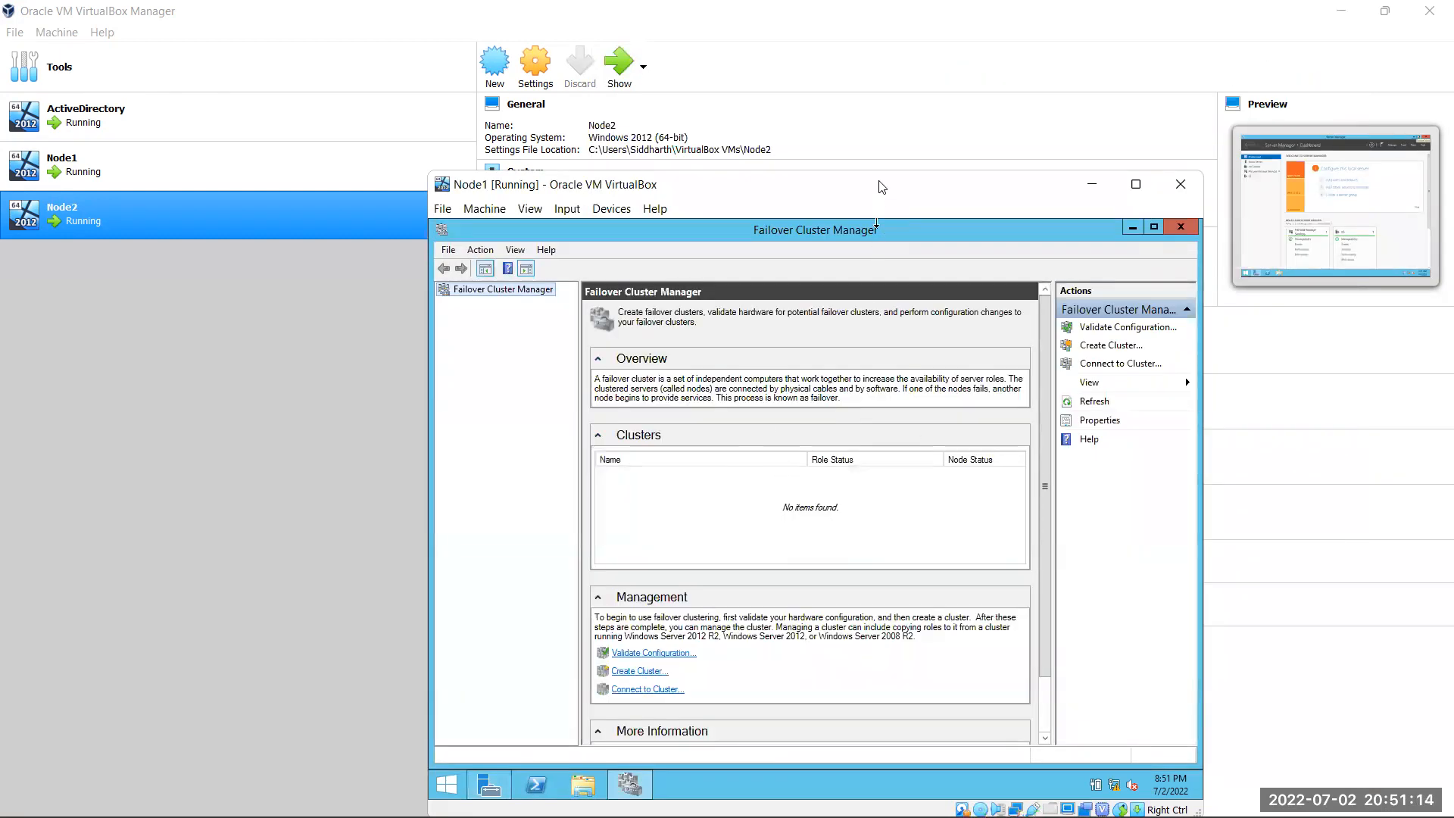
# Show the B01WinCluster.B01.COM summary with its cluster IP 10.10.10.24, then minimize Node1
pyautogui.moveTo(860, 180); pyautogui.dragTo(793, 86)
pyautogui.click(462, 210)
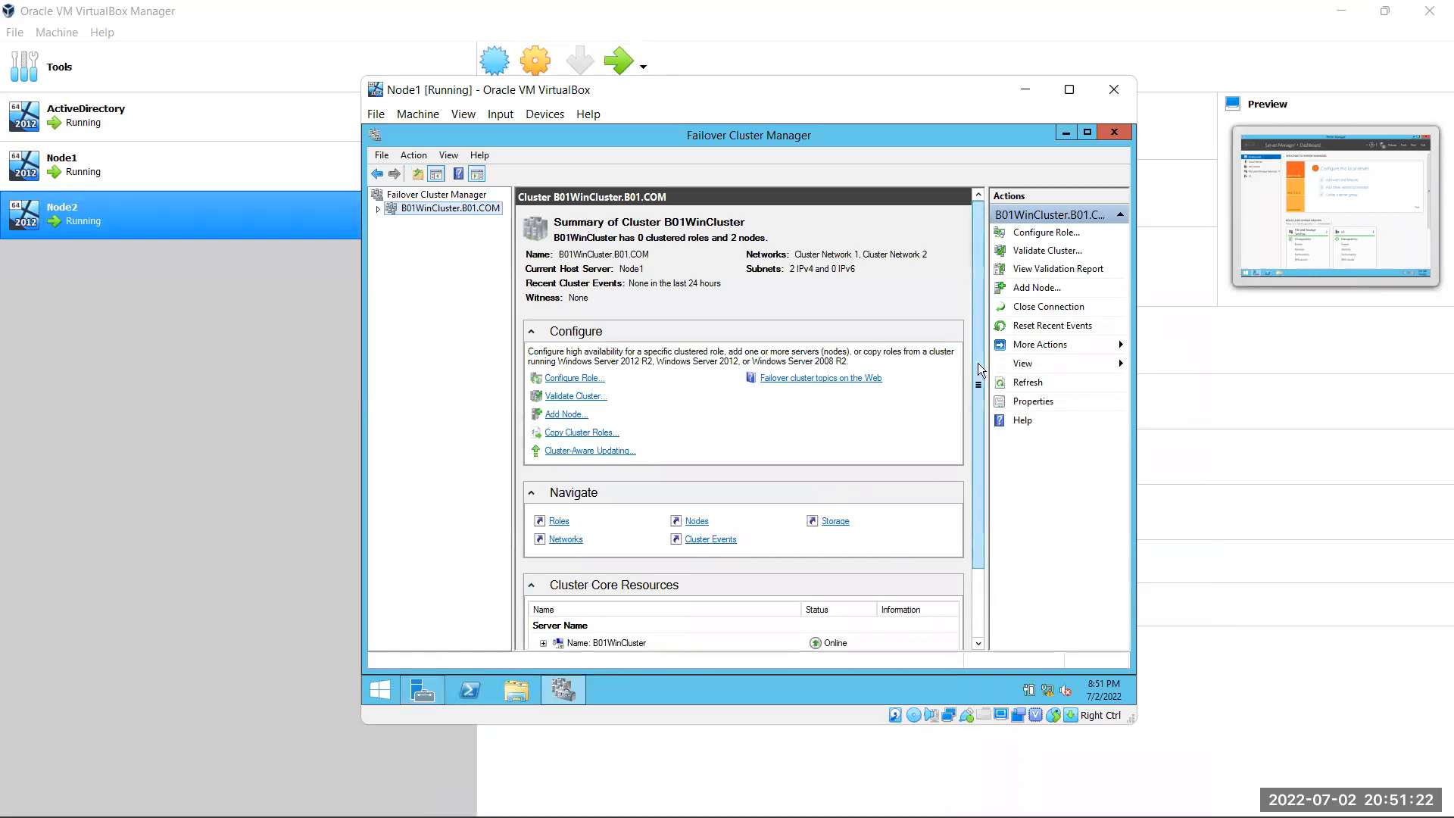
pyautogui.moveTo(978, 363); pyautogui.dragTo(981, 484)
pyautogui.click(545, 556)
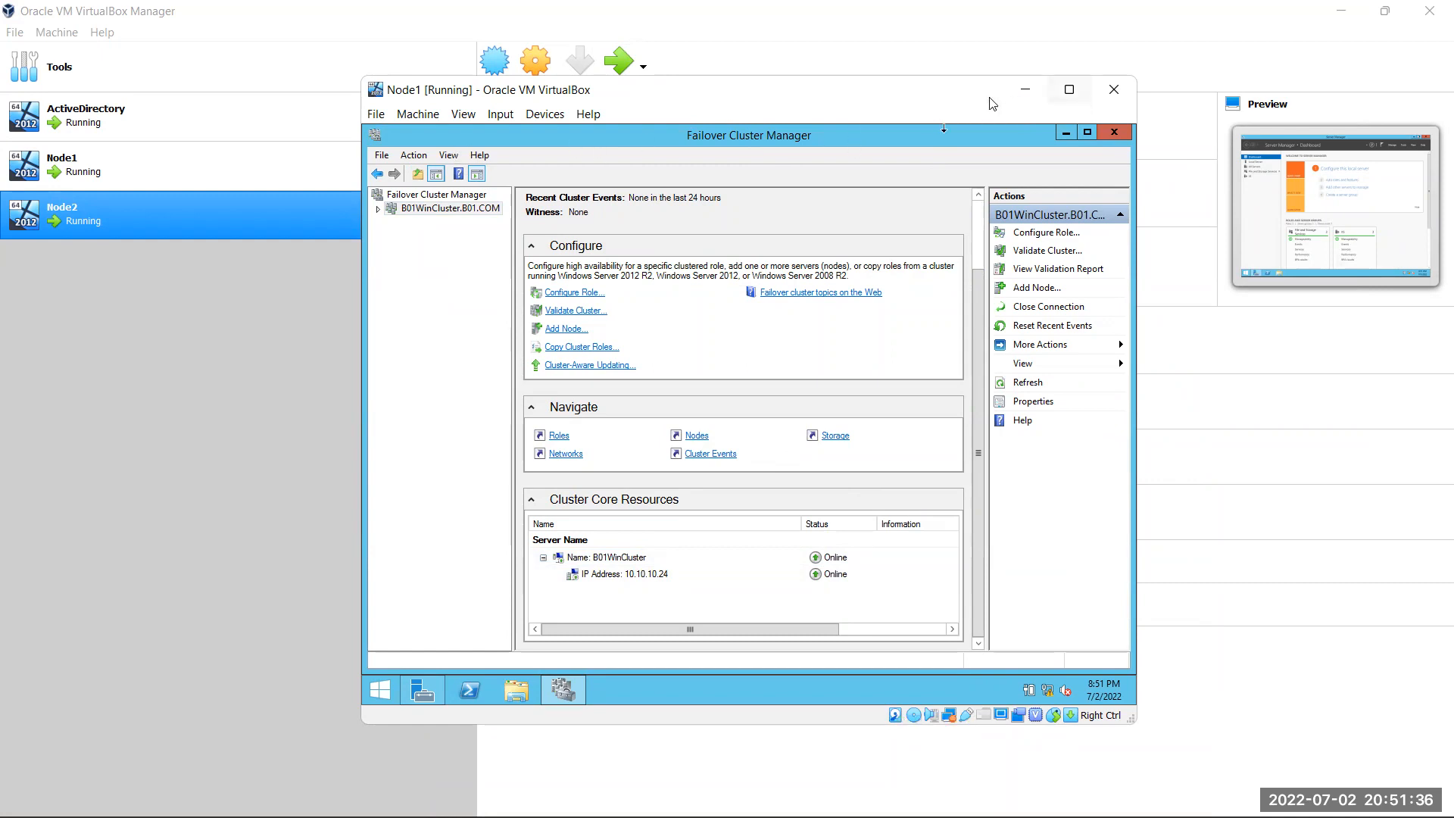
pyautogui.click(1026, 89)
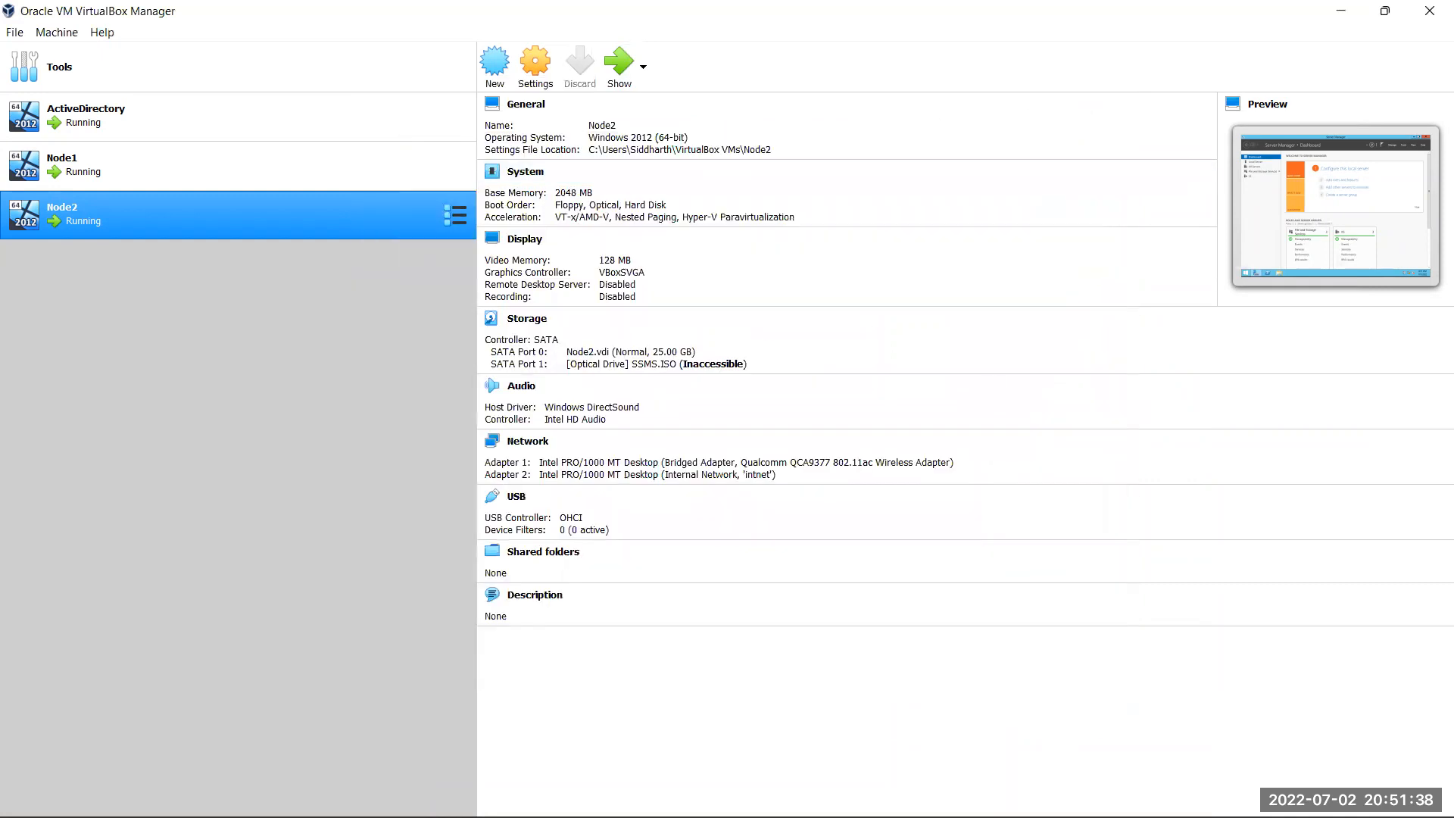
# Restore the Node1 window showing Failover Cluster Manager from the taskbar preview
pyautogui.moveTo(873, 795)
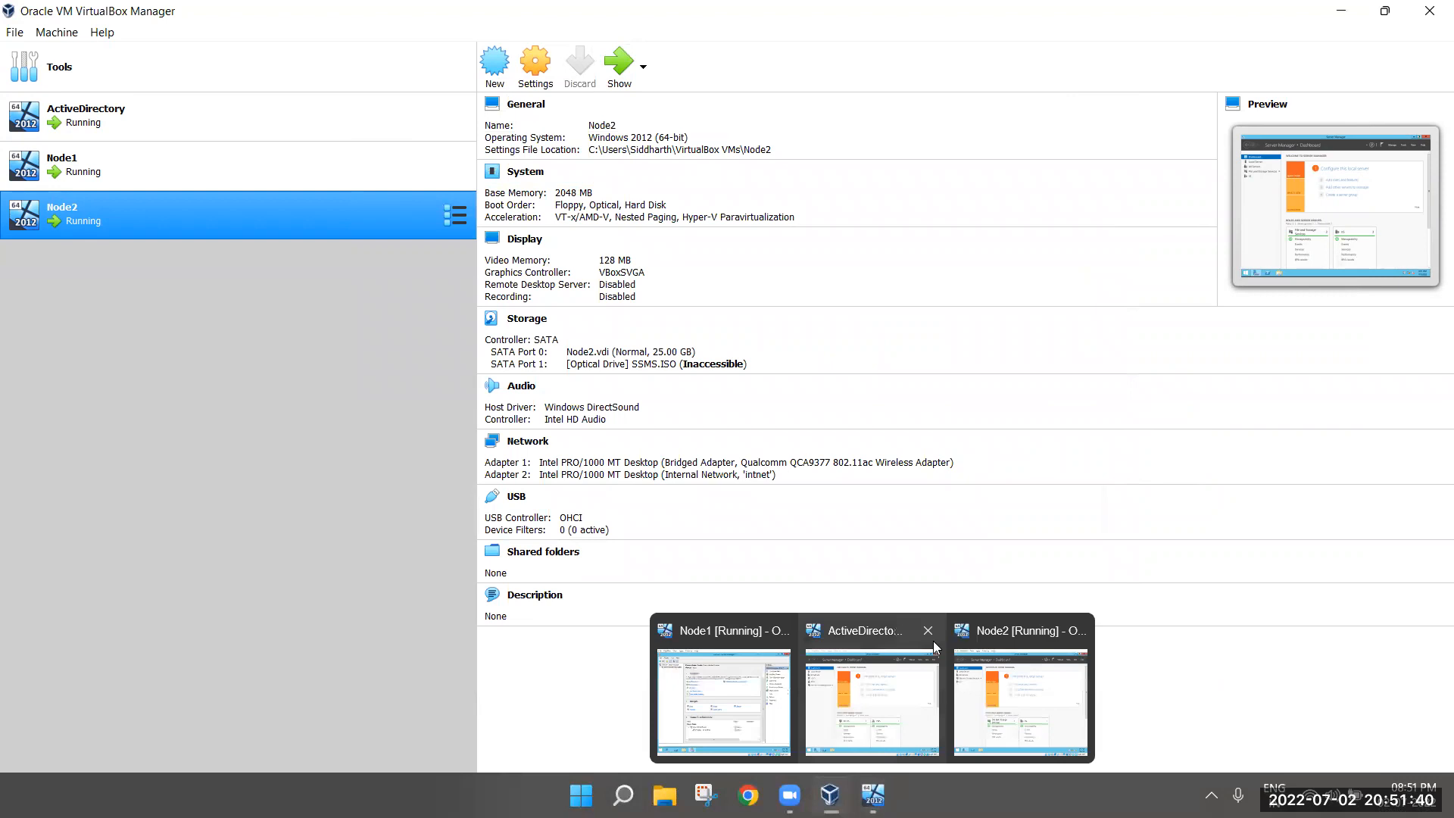
pyautogui.click(712, 631)
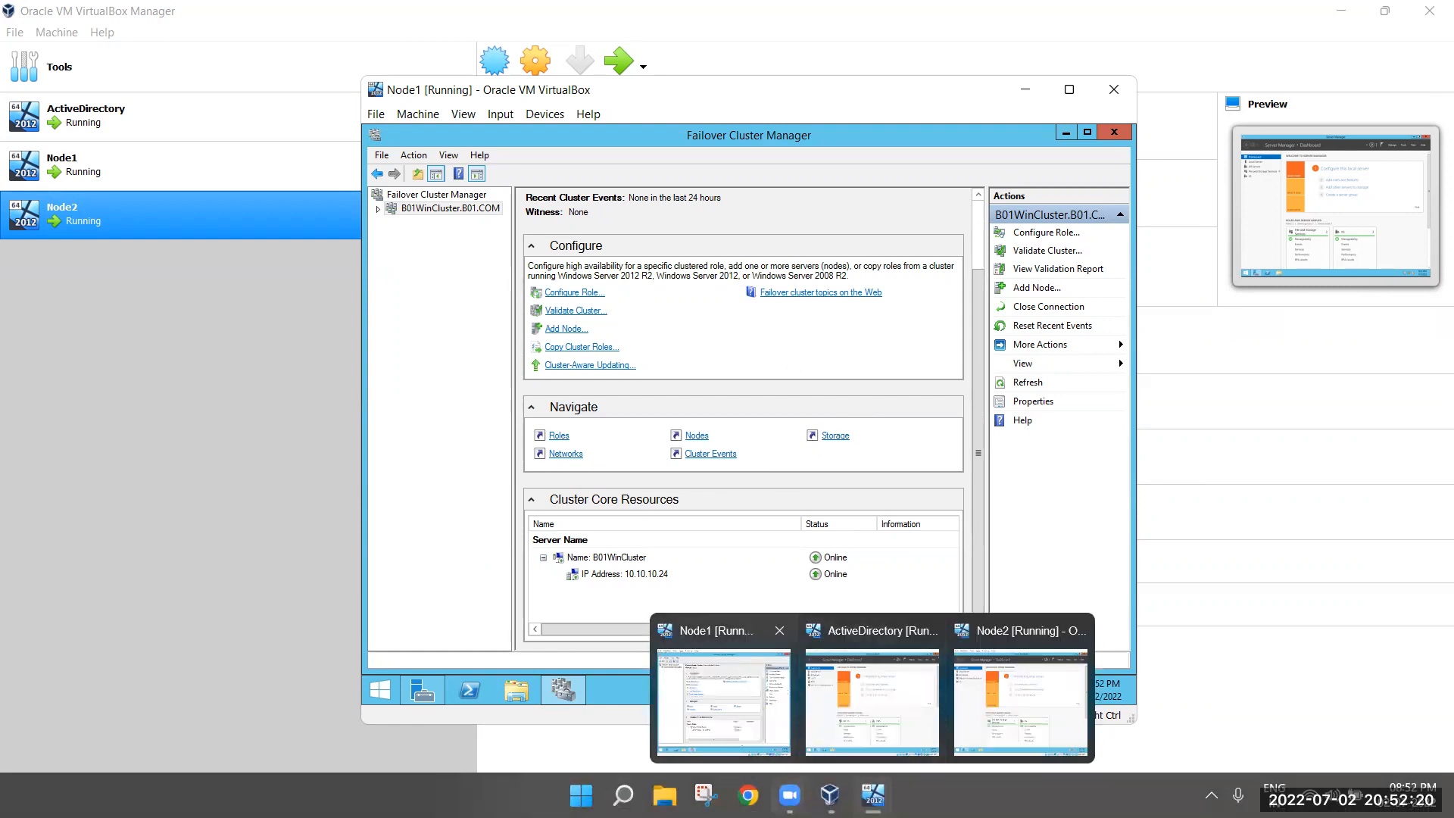
pyautogui.moveTo(831, 795)
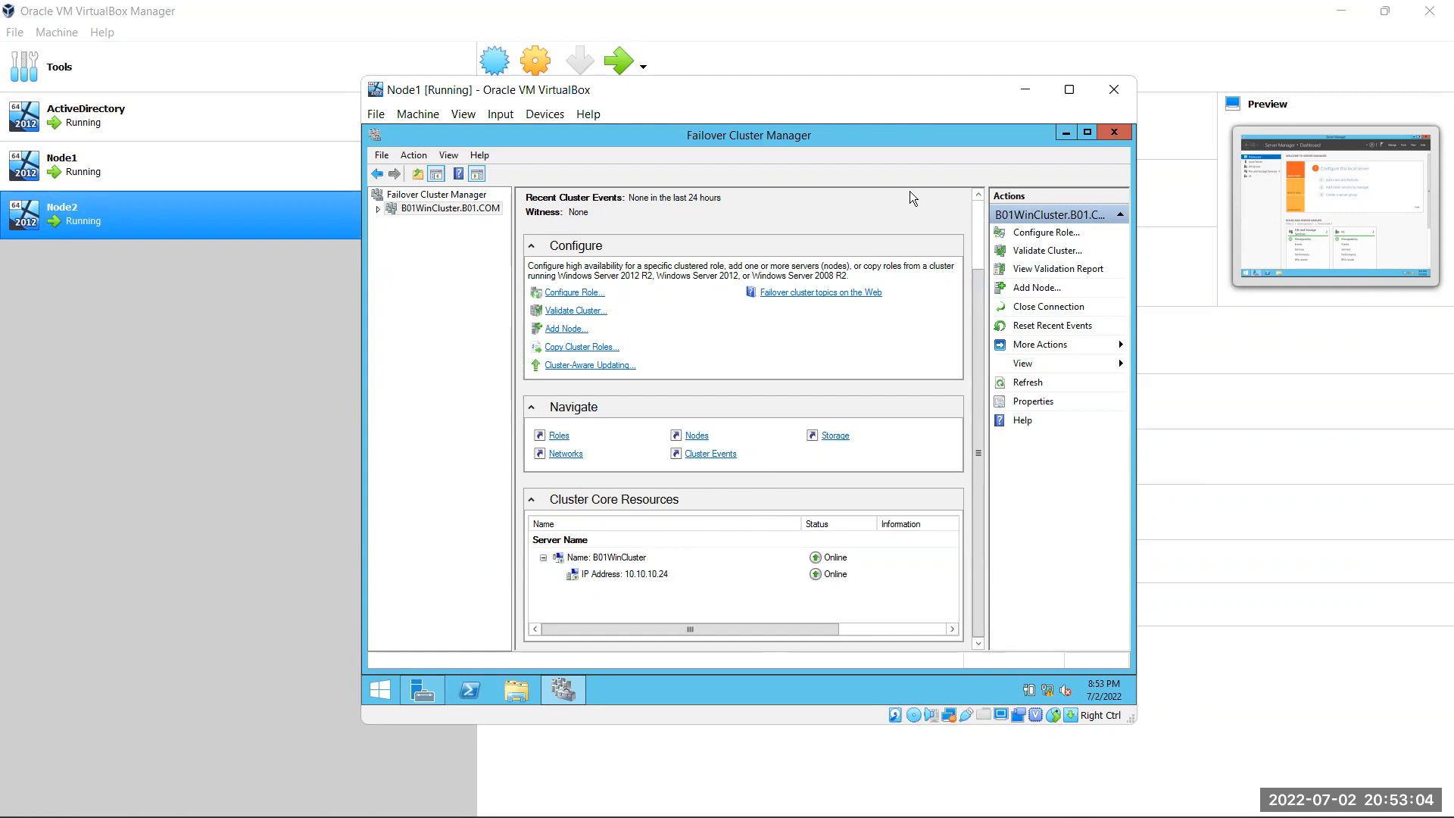
# Launch Notepad and type the heading 'Shared Storage:' with 'ISCSI software' below it
pyautogui.click(264, 110)
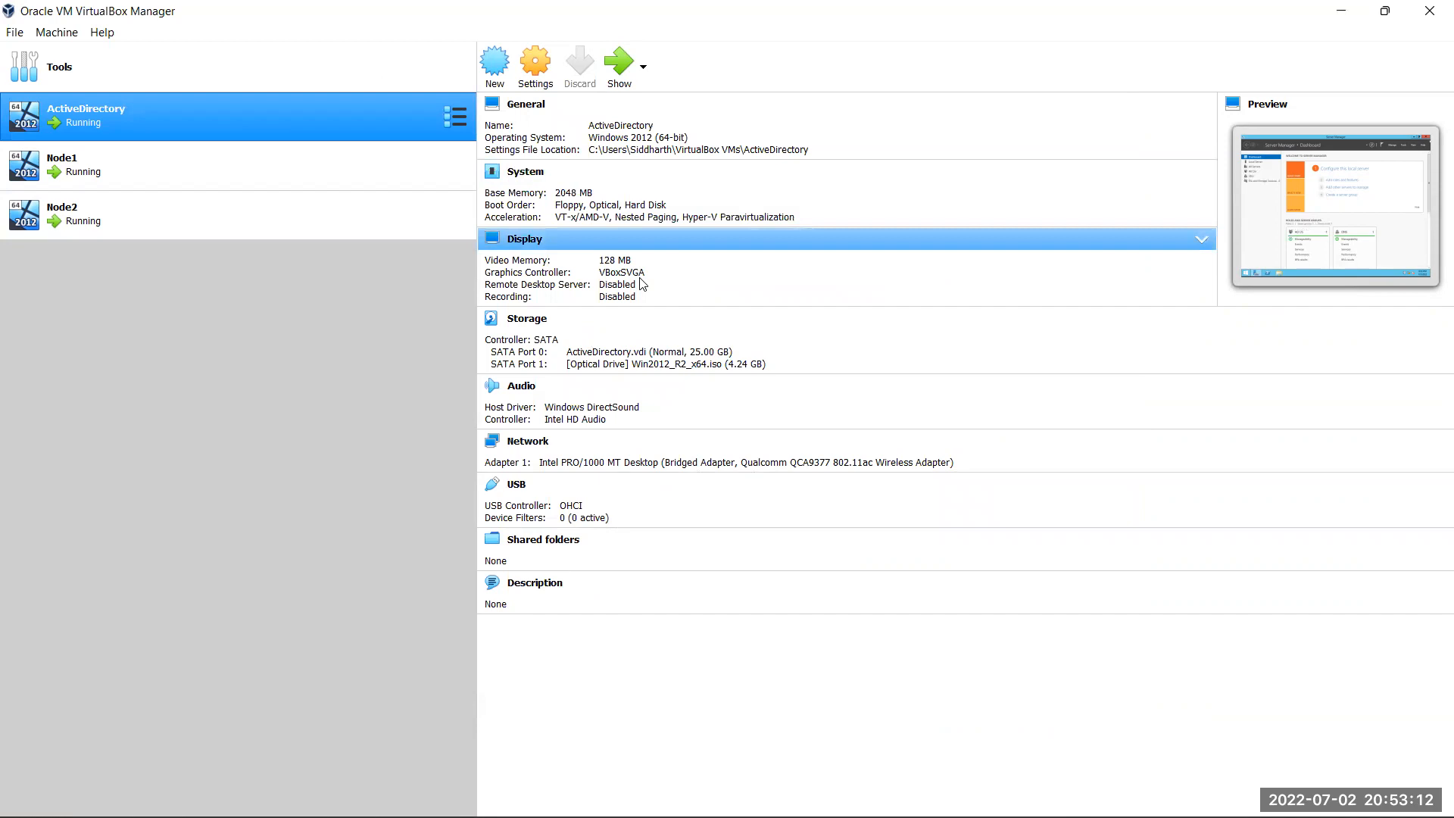
pyautogui.press('super+r')
pyautogui.press('Escape')
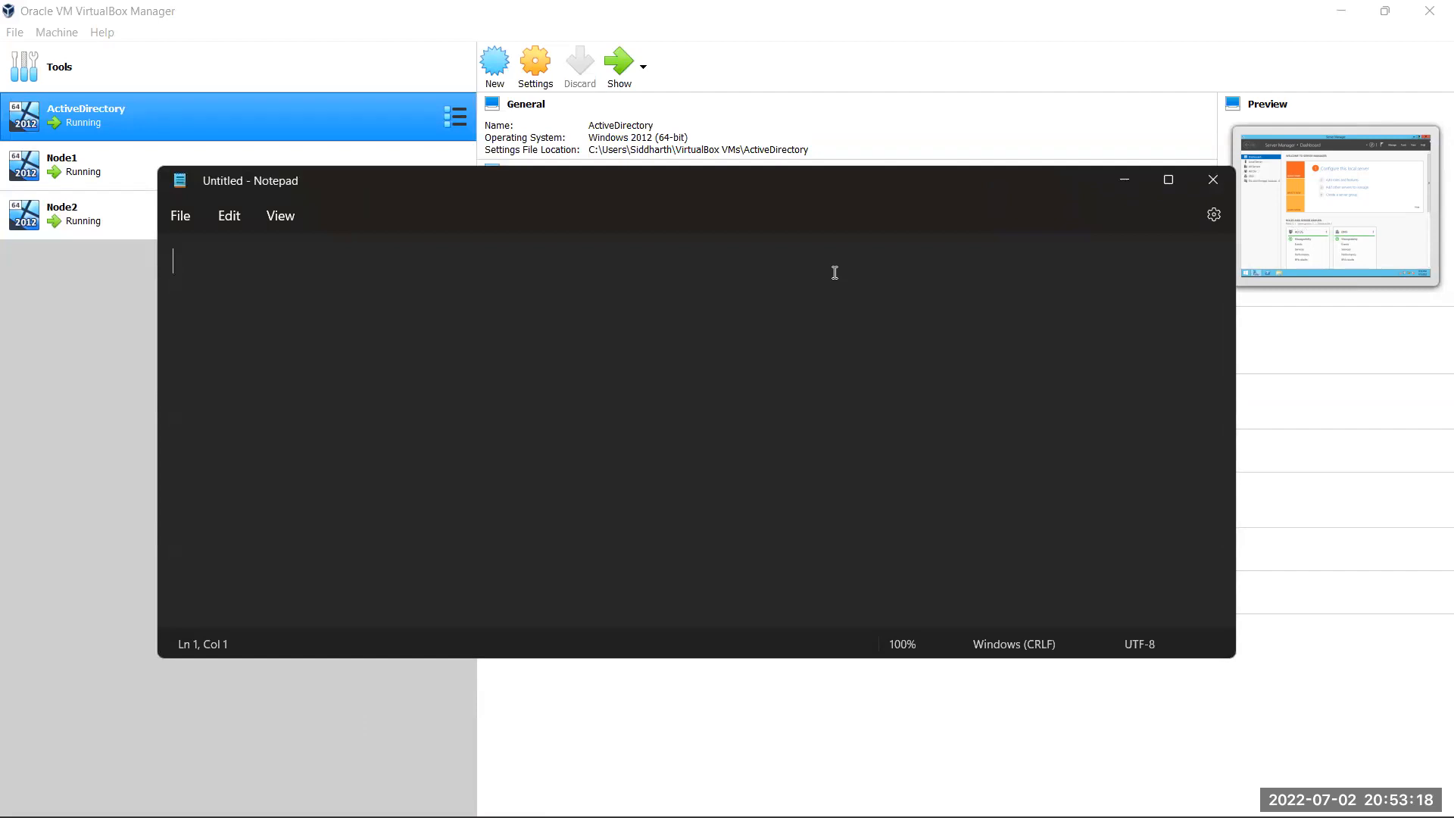
pyautogui.write('Shared S')
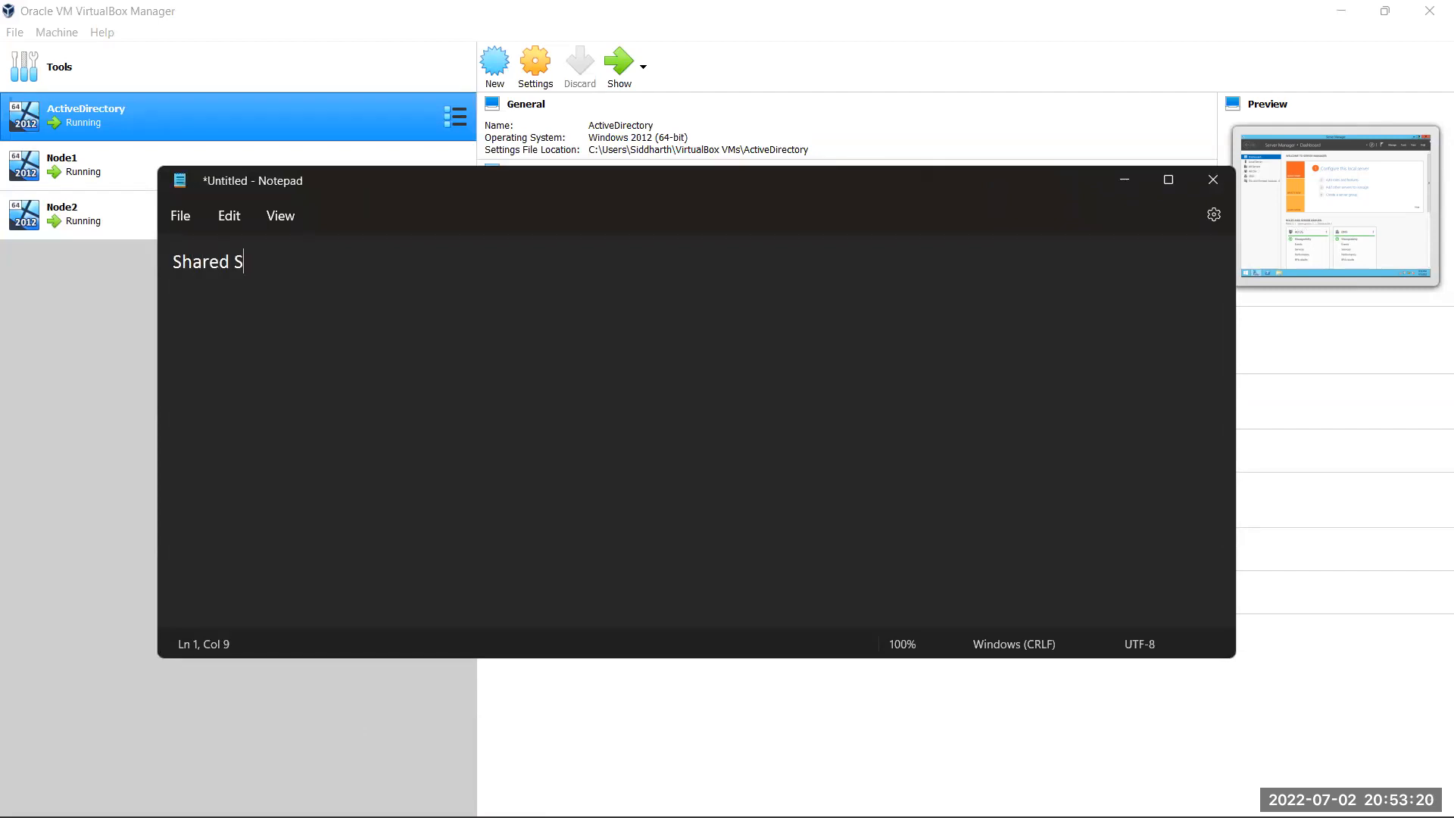
pyautogui.write('torage:')
pyautogui.press('Return')
pyautogui.press('Return')
pyautogui.write('IS')
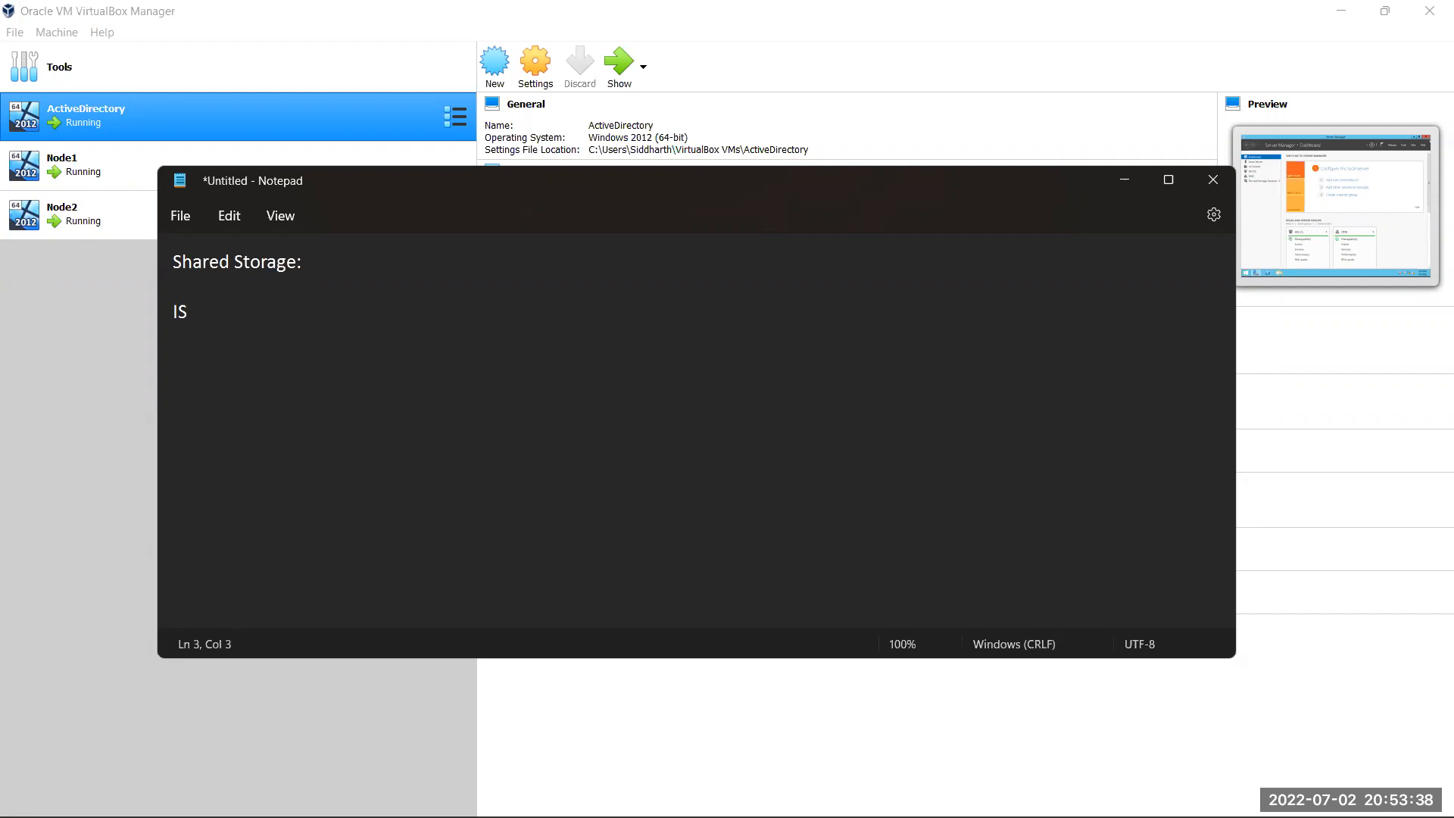
pyautogui.write('CSI software')
pyautogui.press('Return')
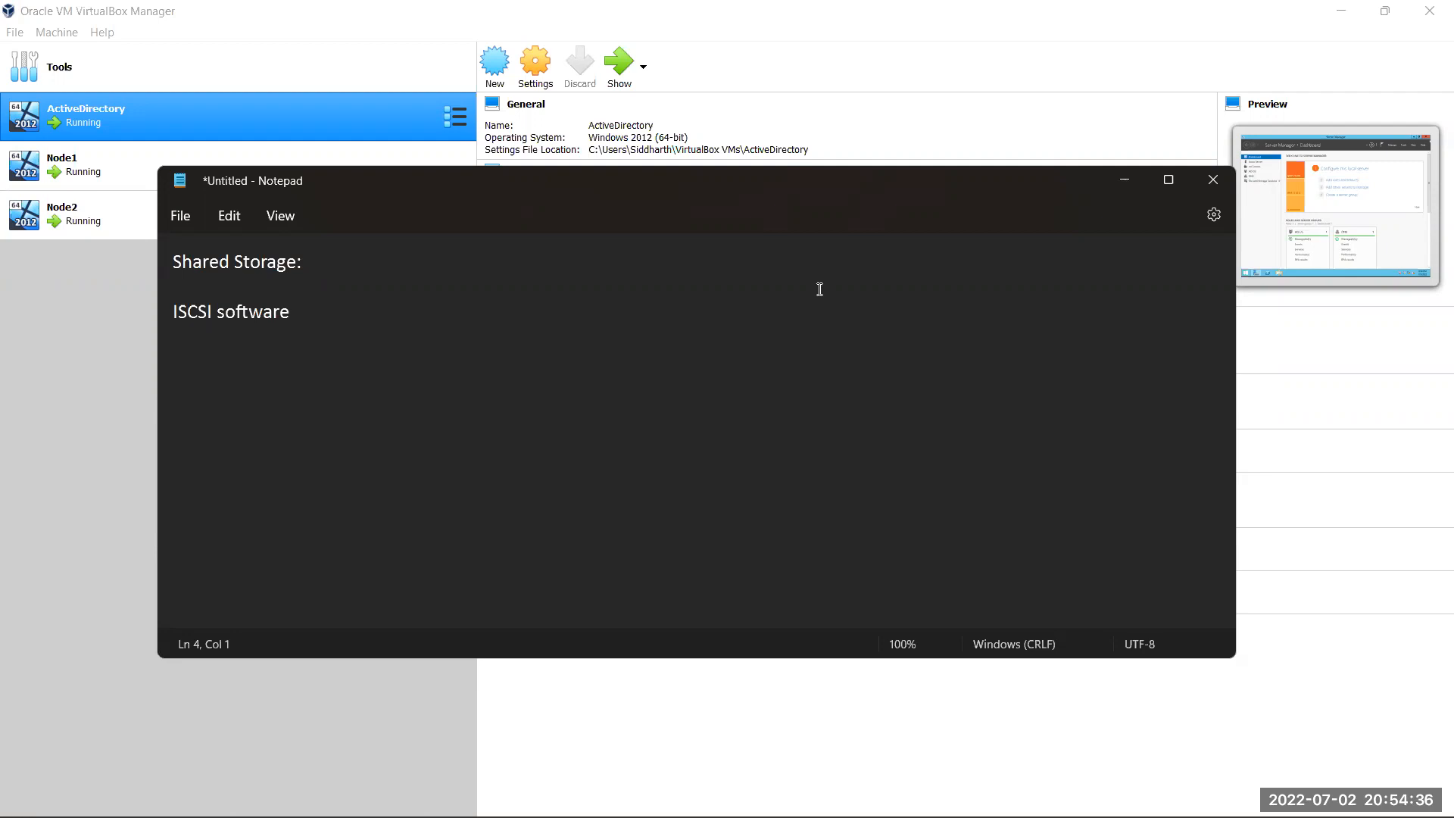
# Add 'AD Server', 'Data Drive' and 'Log Drive' lines under ISCSI software
pyautogui.click(409, 324)
pyautogui.press('Return')
pyautogui.write('AD Server')
pyautogui.press('Return')
pyautogui.write('Data Drive ')
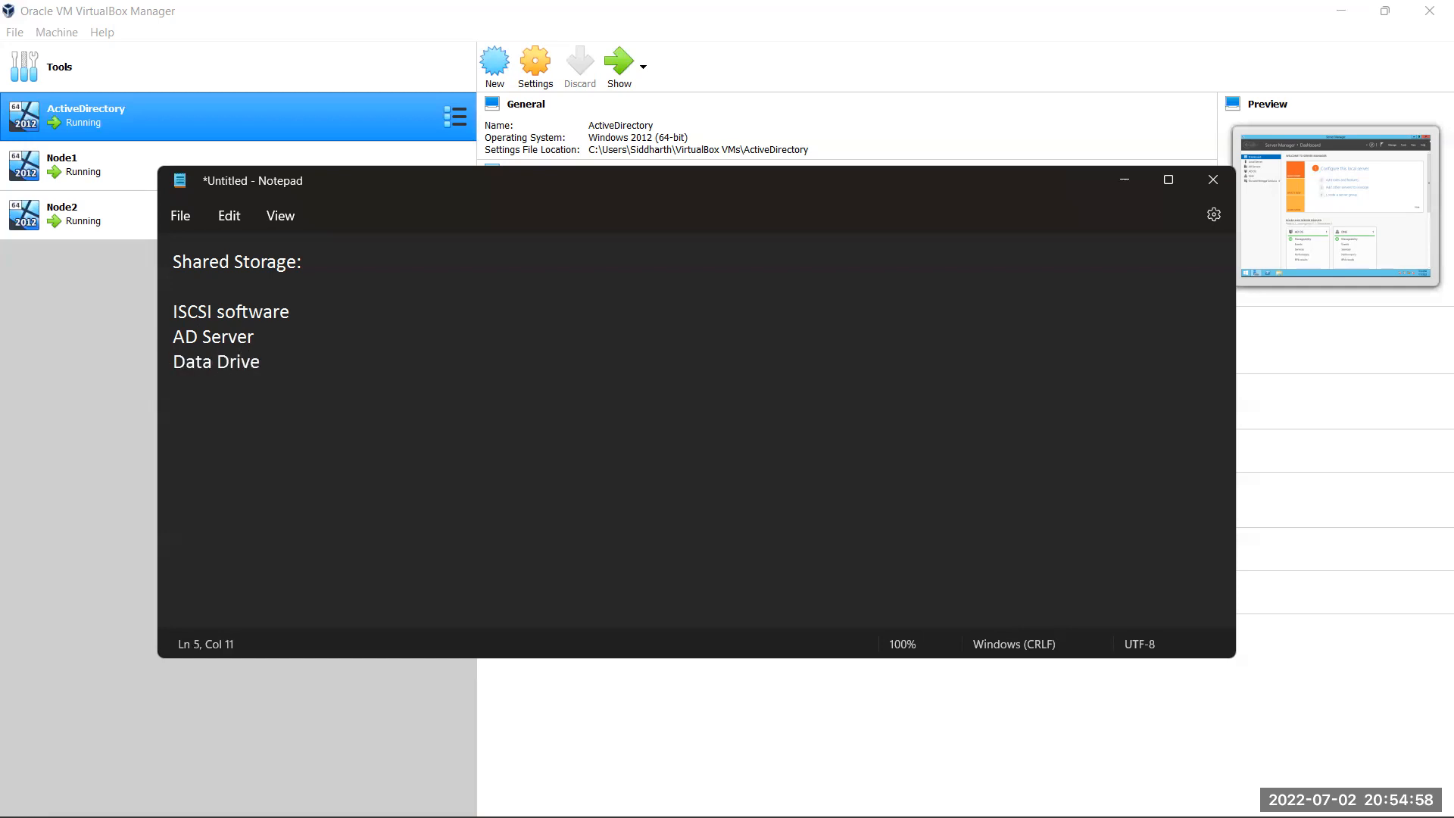
pyautogui.write('Log Drive')
pyautogui.press('Return')
# Add 'Backup Drive' and 'TempDB' lines, correcting the typos
pyautogui.write('D')
pyautogui.press('BackSpace')
pyautogui.write('Backup Dri')
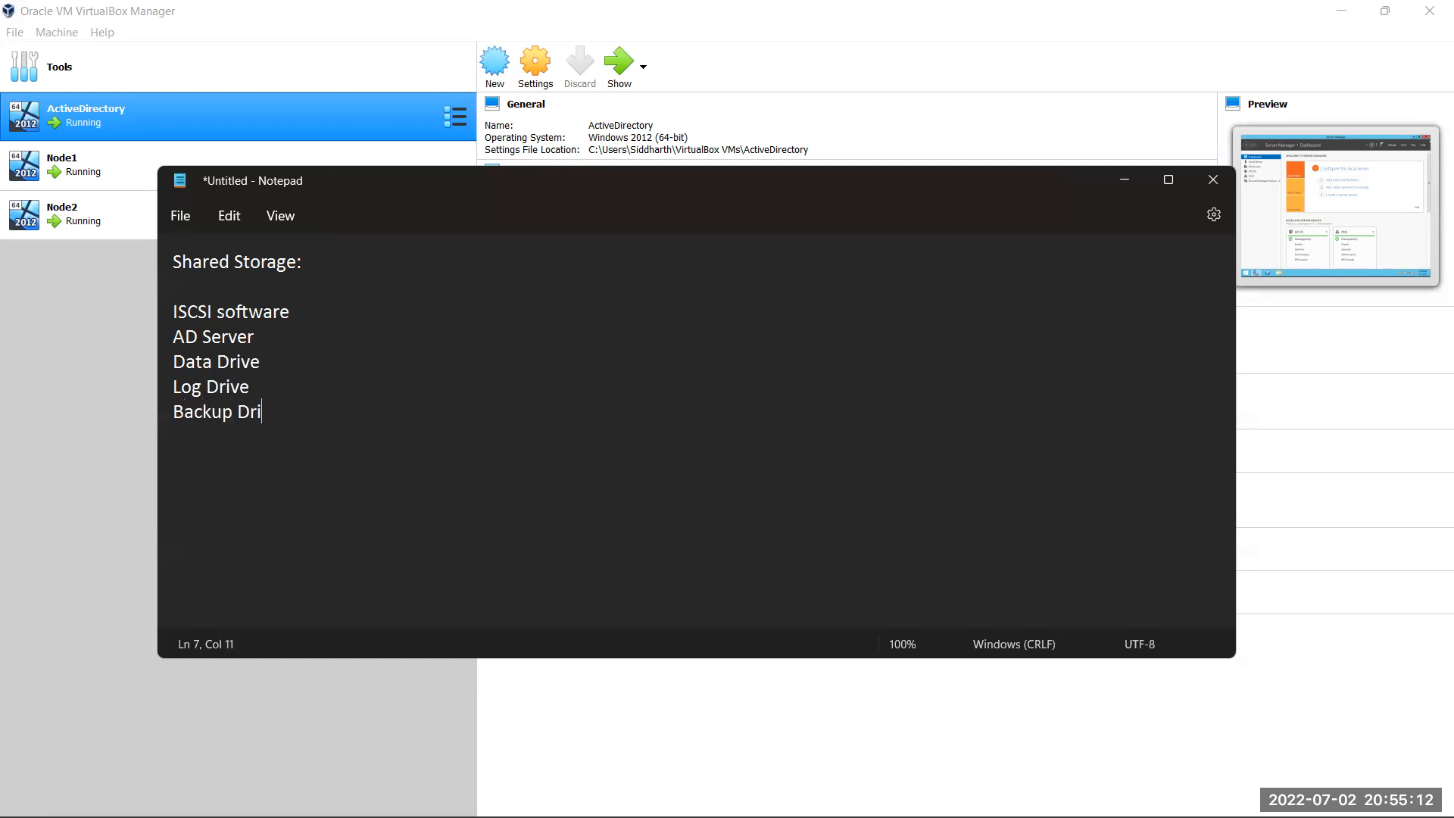
pyautogui.write('ve')
pyautogui.press('Return')
pyautogui.write('Tembj')
pyautogui.press('BackSpace')
pyautogui.press('BackSpace')
pyautogui.write('pDB')
pyautogui.press('BackSpace')
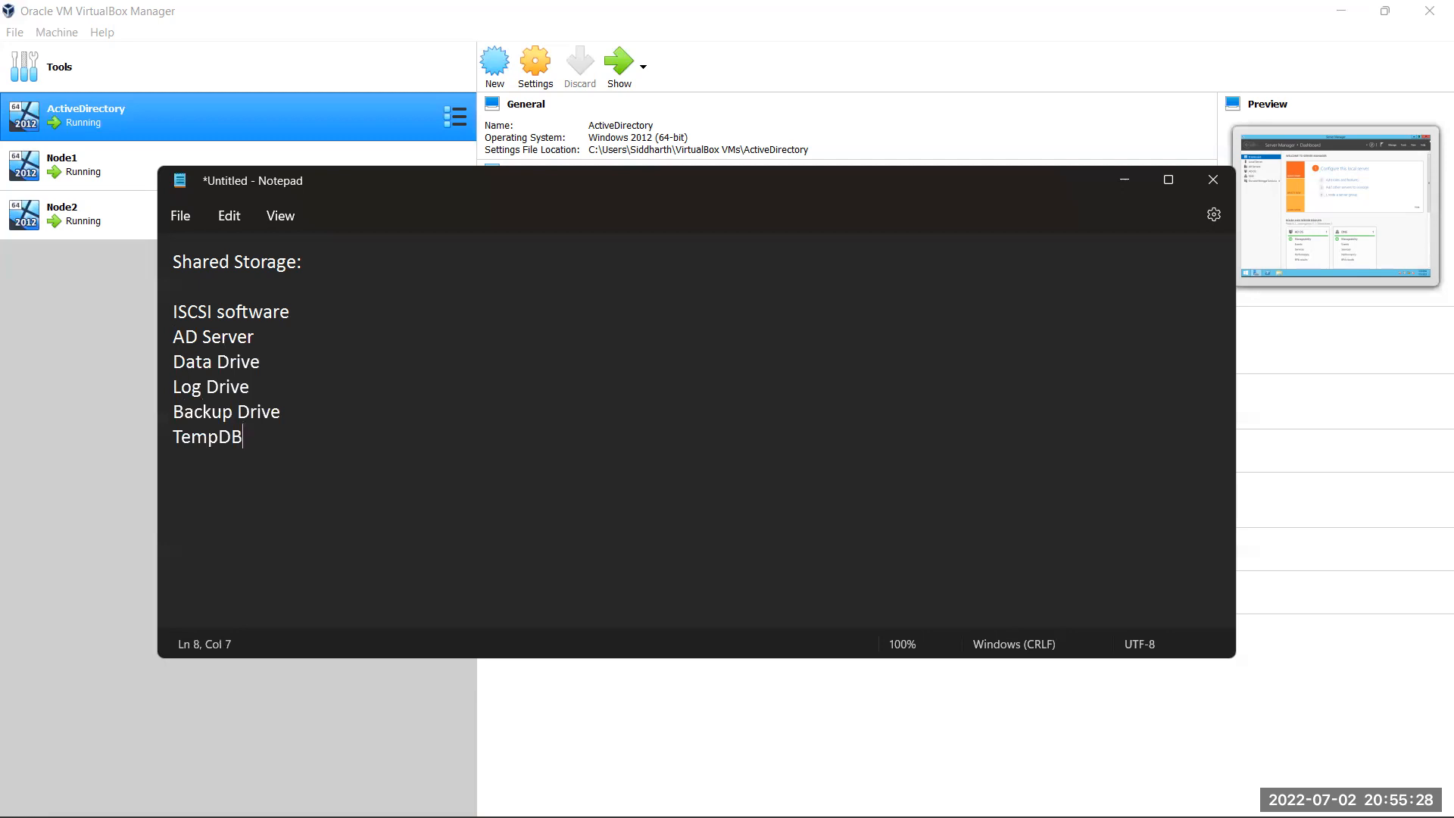
# Add a dash after 'ISCSI software' and shorten 'AD Server' to 'AD'
pyautogui.click(375, 318)
pyautogui.write('-')
pyautogui.press('Down')
pyautogui.moveTo(277, 441); pyautogui.dragTo(182, 352)
pyautogui.doubleClick(617, 359)
pyautogui.click(314, 573)
pyautogui.moveTo(168, 338); pyautogui.dragTo(206, 337)
pyautogui.click(271, 334)
pyautogui.press('BackSpace')
pyautogui.press('BackSpace')
# Add a 'Quorum' line below TempDB
pyautogui.click(256, 363)
pyautogui.click(315, 407)
pyautogui.click(253, 438)
pyautogui.press('Return')
pyautogui.write('Quar')
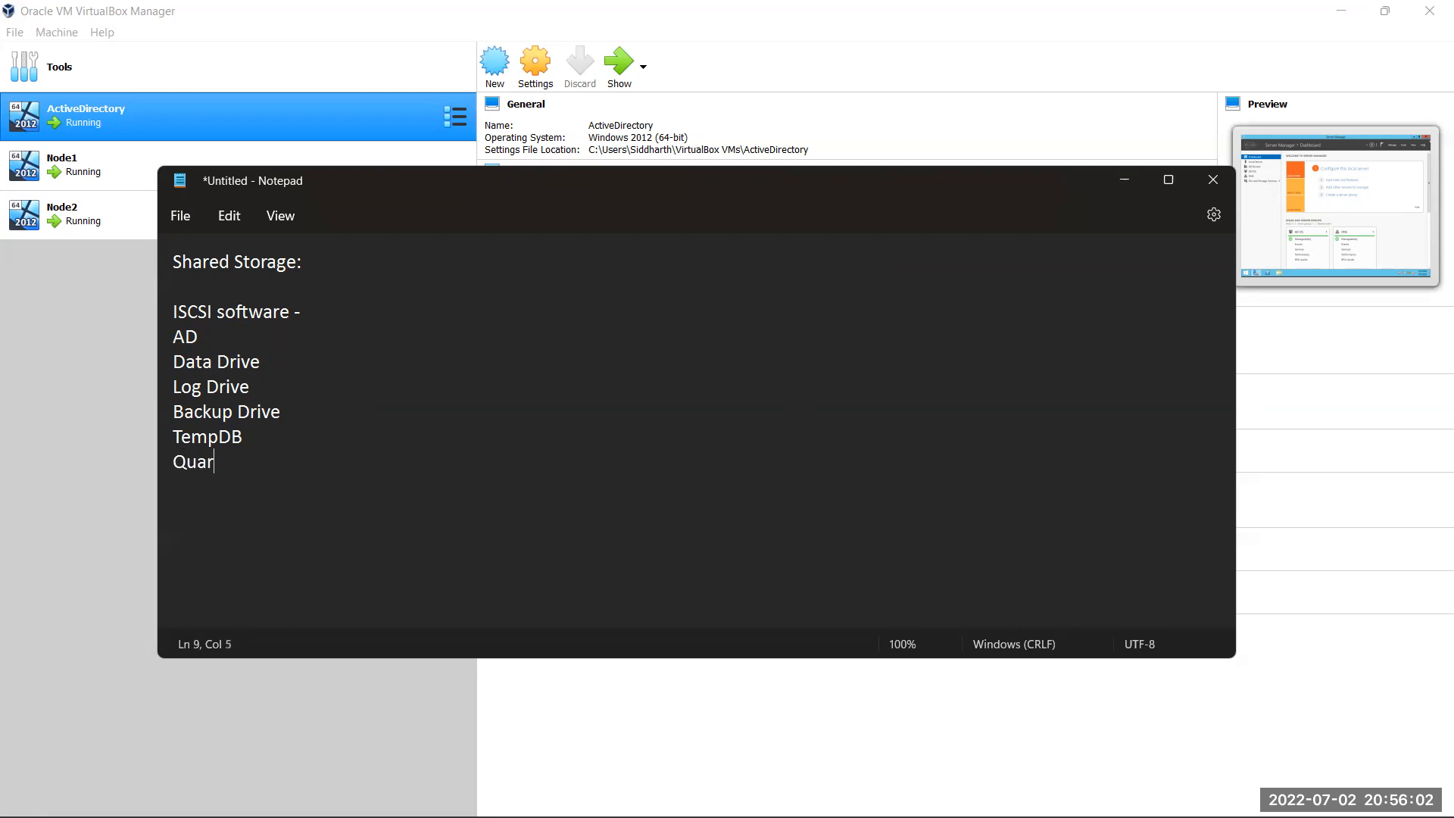
pyautogui.press('BackSpace')
pyautogui.press('BackSpace')
pyautogui.write('orum')
pyautogui.doubleClick(219, 337)
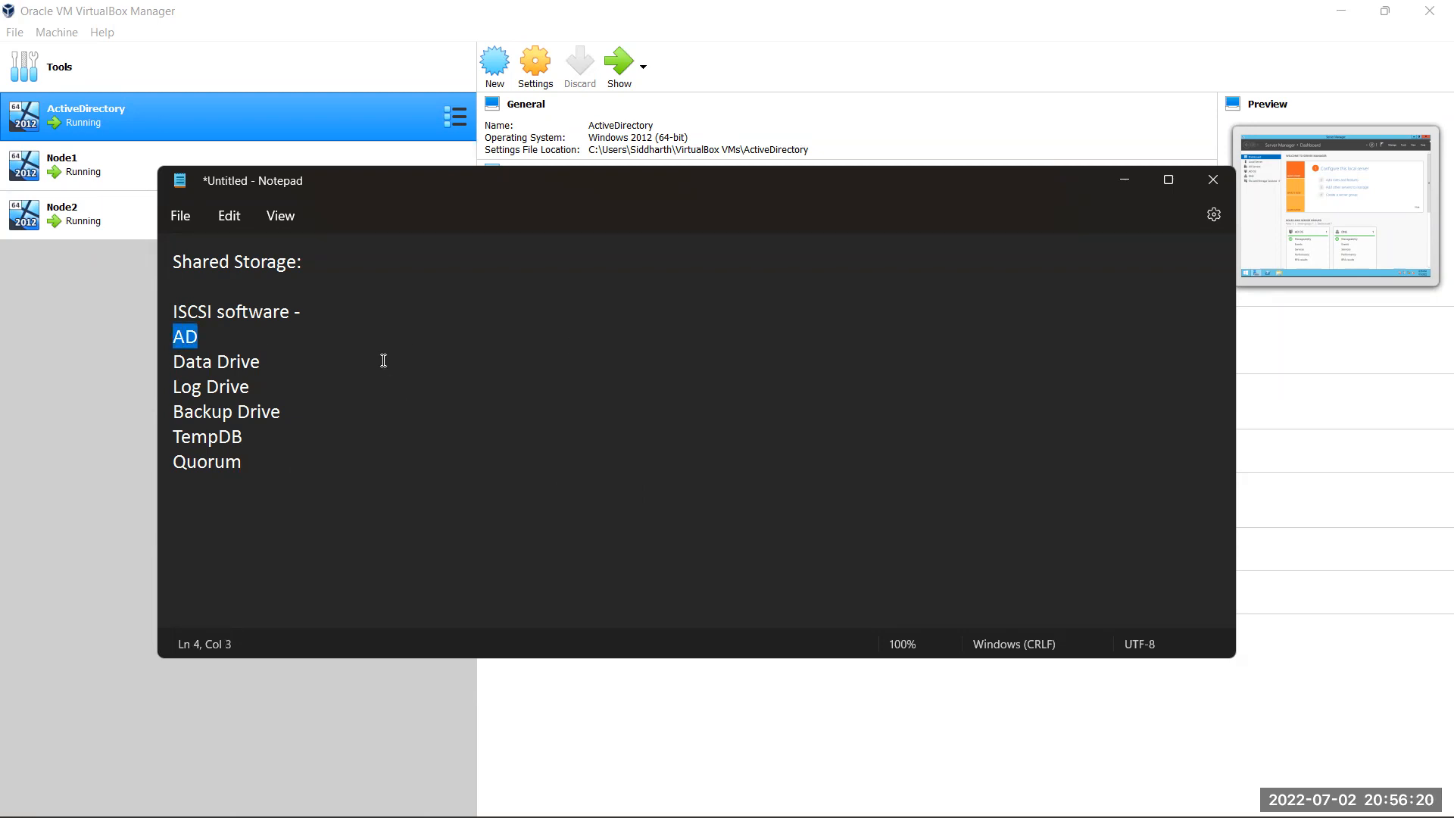
pyautogui.click(245, 345)
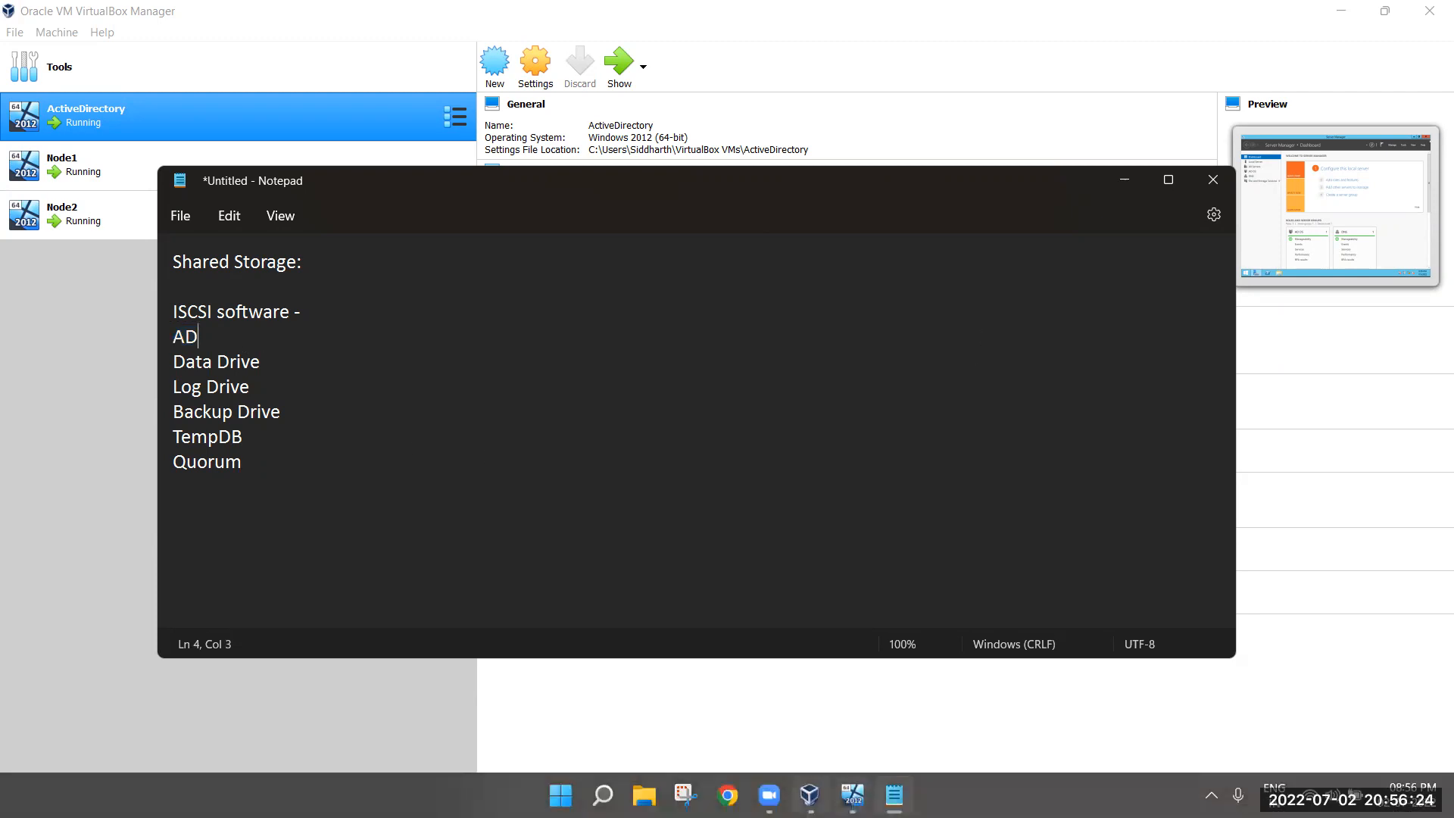
pyautogui.click(809, 793)
# In the ActiveDirectory machine, check Local Disk (C:) space in This PC, then return to Notepad
pyautogui.click(854, 793)
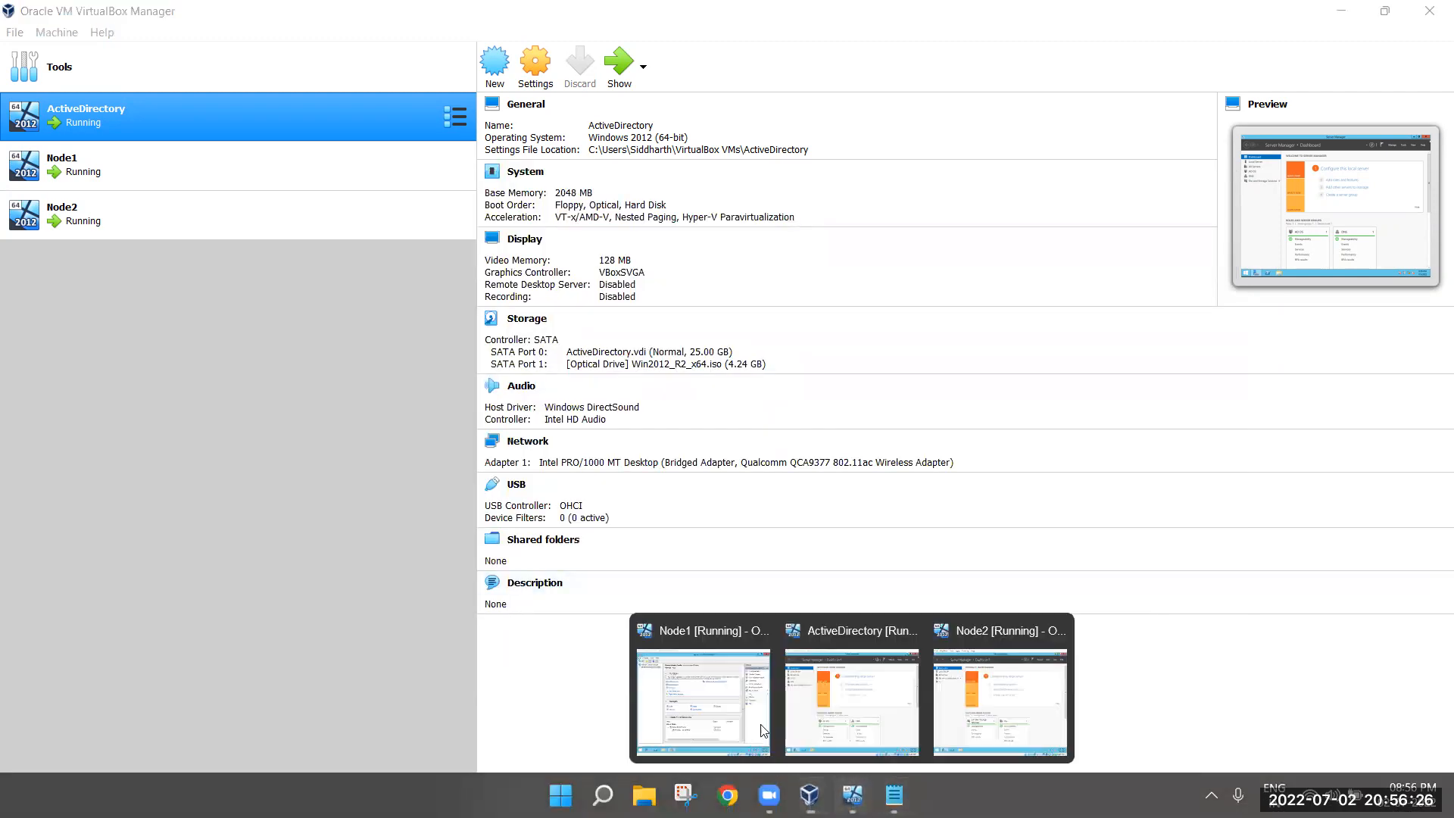
pyautogui.click(878, 679)
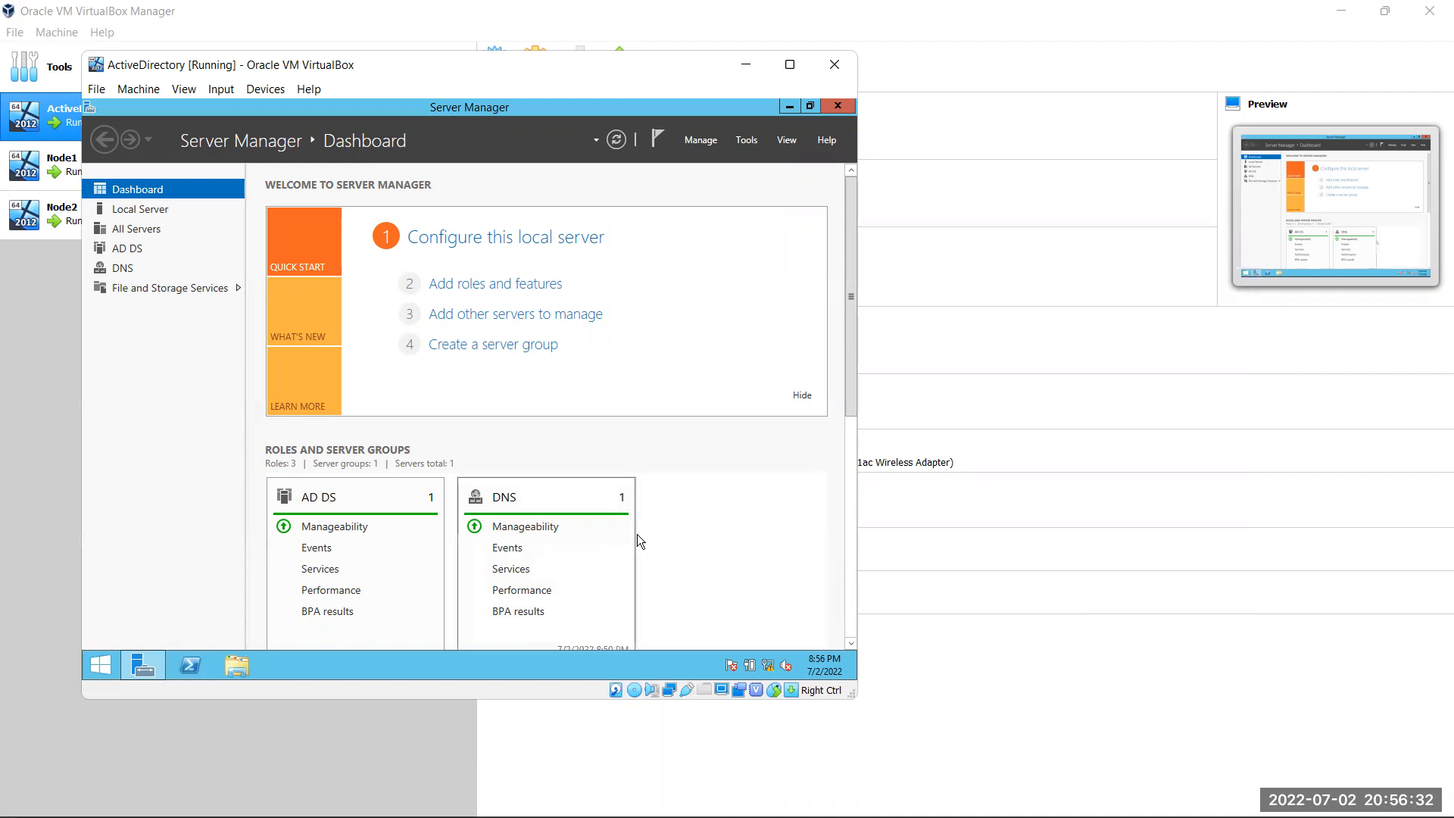
pyautogui.press('super+e')
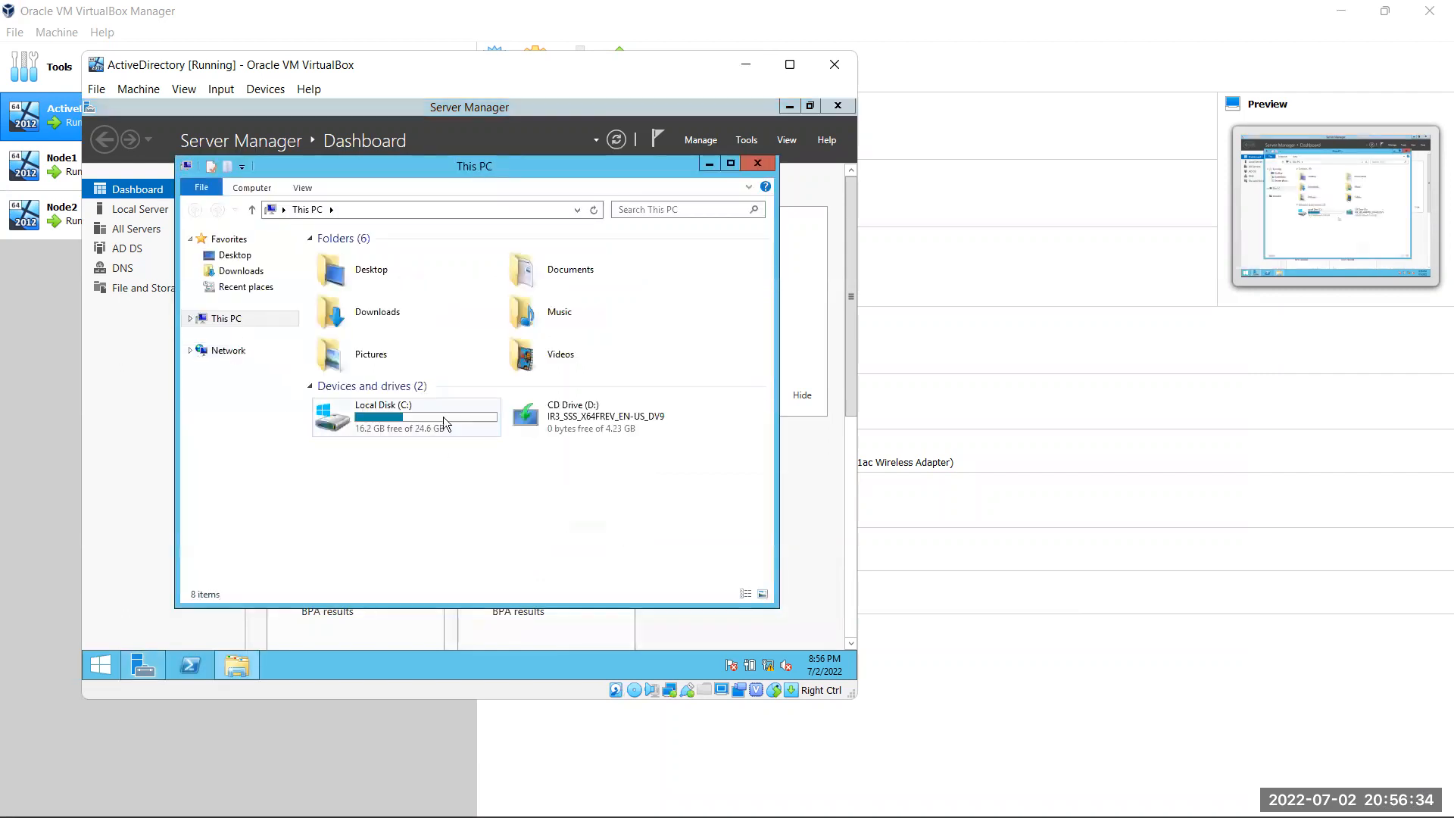
pyautogui.click(442, 416)
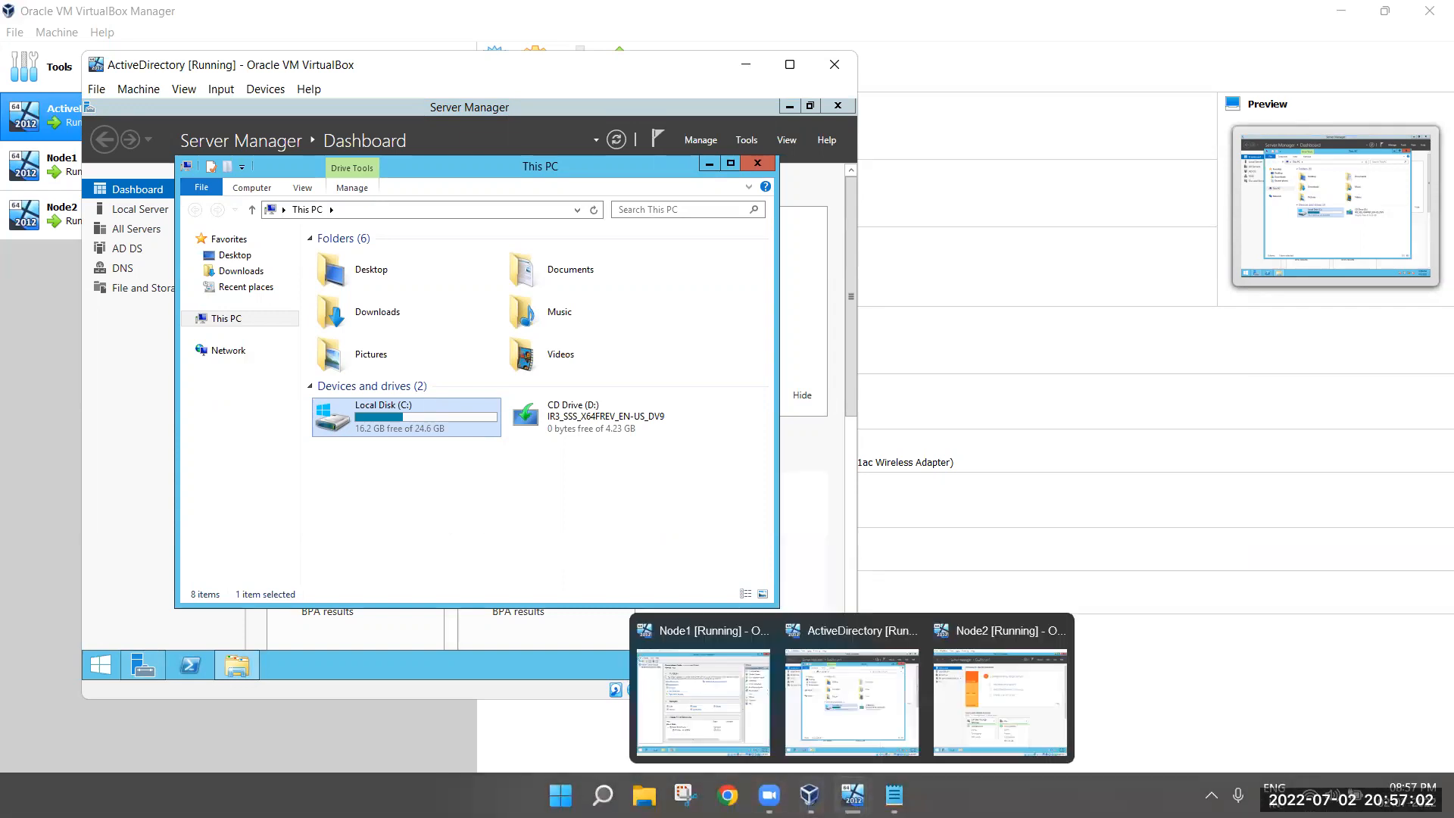
pyautogui.click(894, 795)
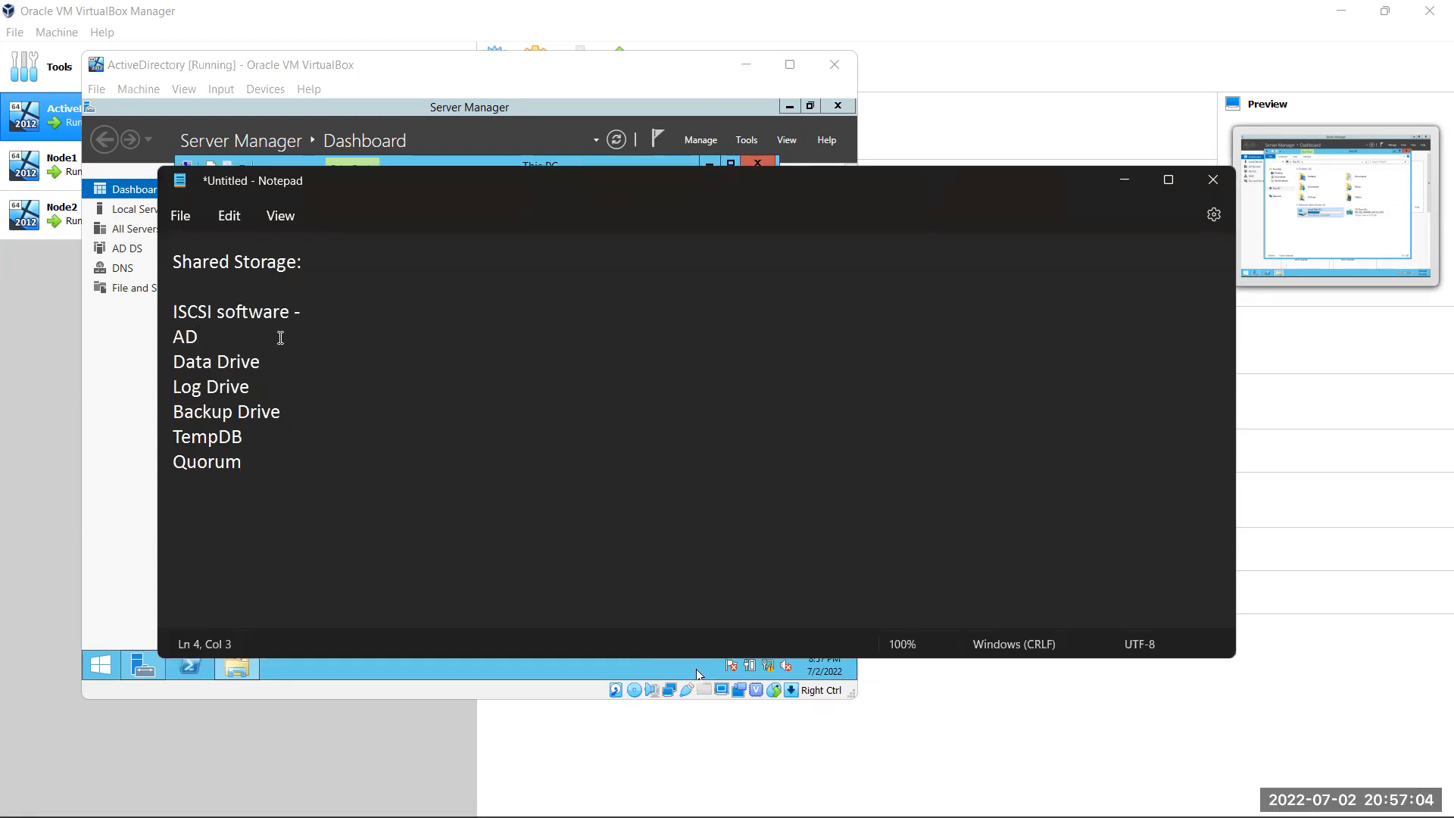
# Add '(3GB)' after the AD entry in the Shared Storage note
pyautogui.hotkey('ctrl', 'End')
pyautogui.write('GB')
pyautogui.press('BackSpace')
pyautogui.press('BackSpace')
pyautogui.click(294, 341)
pyautogui.write('3GB')
pyautogui.press('Left')
pyautogui.press('Left')
pyautogui.press('Left')
pyautogui.write('(')
pyautogui.press('Right')
pyautogui.press('Right')
pyautogui.press('Right')
pyautogui.write(')')
# Add '(3GB)' to the Data Drive and Log Drive lines
pyautogui.press('Down')
pyautogui.press('Down')
pyautogui.press('Home')
pyautogui.press('Left')
pyautogui.write('(3GB)')
pyautogui.press('Down')
pyautogui.write('(')
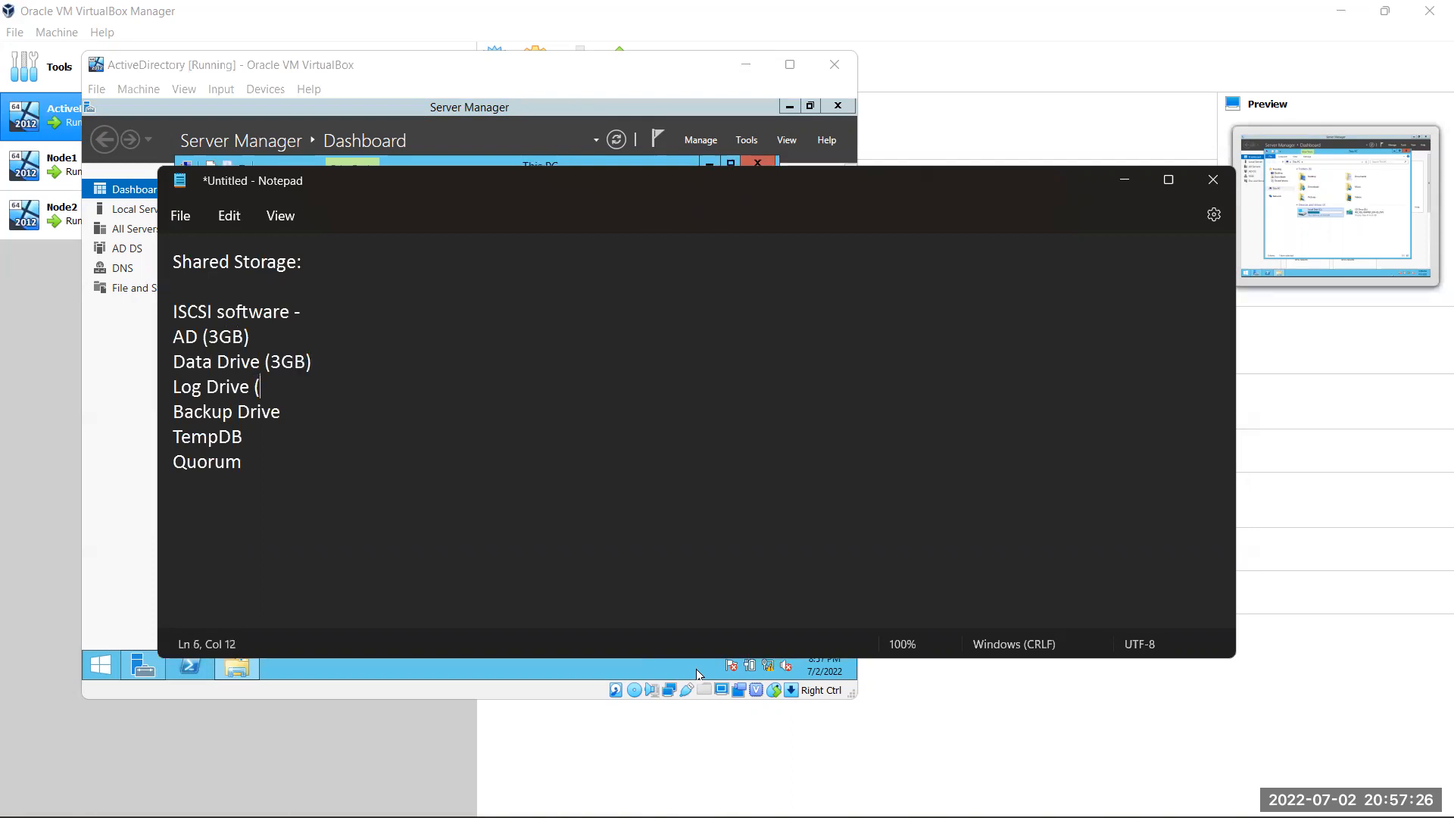
pyautogui.write('3GB)')
# Add '(3GB)' to Backup Drive and TempDB and '(1GB)' to Quorum, then review
pyautogui.press('Down')
pyautogui.write('(3GB')
pyautogui.press('Down')
pyautogui.write('()')
pyautogui.press('Left')
pyautogui.write('3GB')
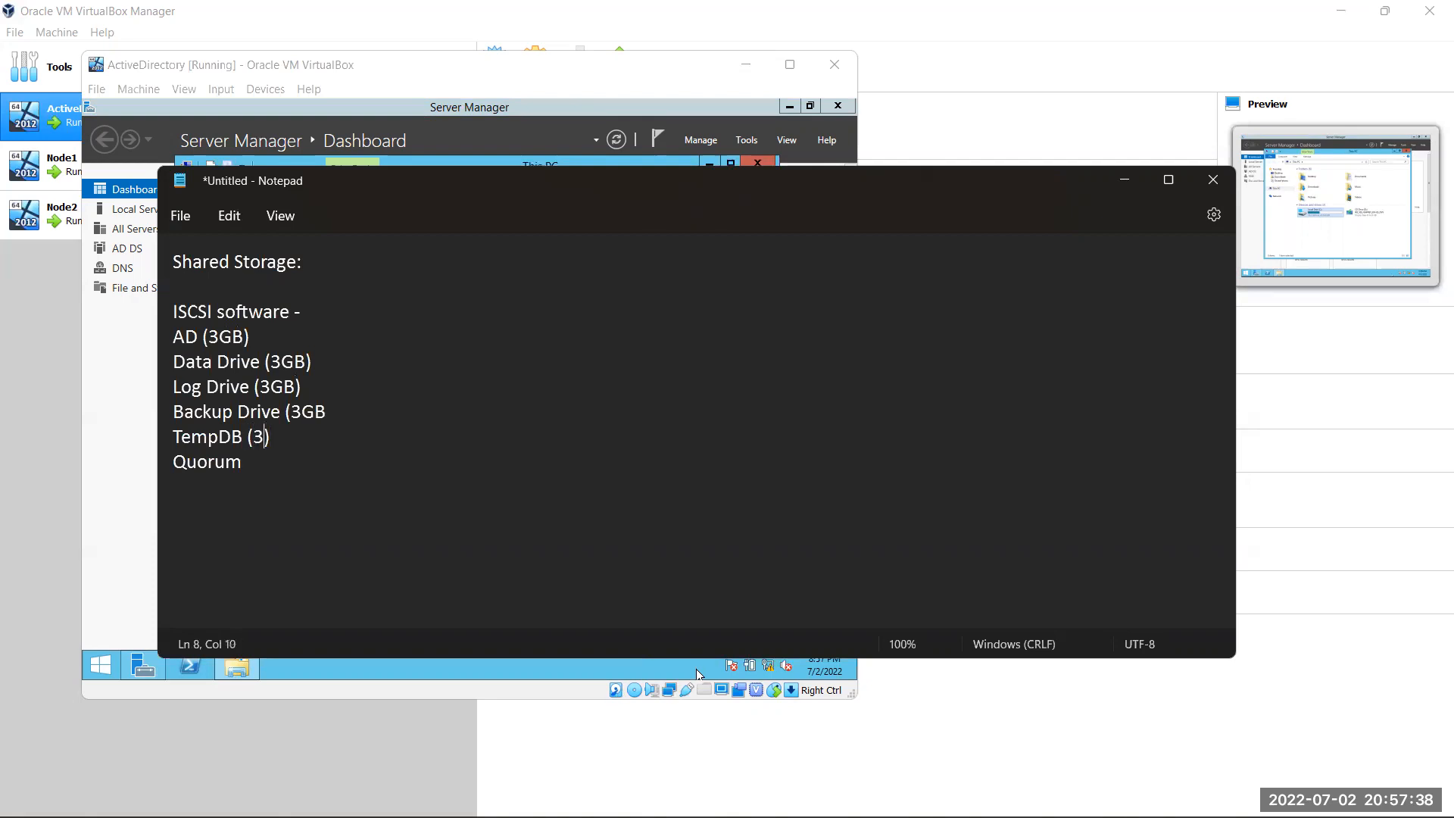
pyautogui.press('Down')
pyautogui.write('()')
pyautogui.press('Left')
pyautogui.write('1GB')
pyautogui.click(316, 411)
pyautogui.press('Up')
pyautogui.press('Up')
pyautogui.press('Up')
pyautogui.press('Left')
pyautogui.click(281, 461)
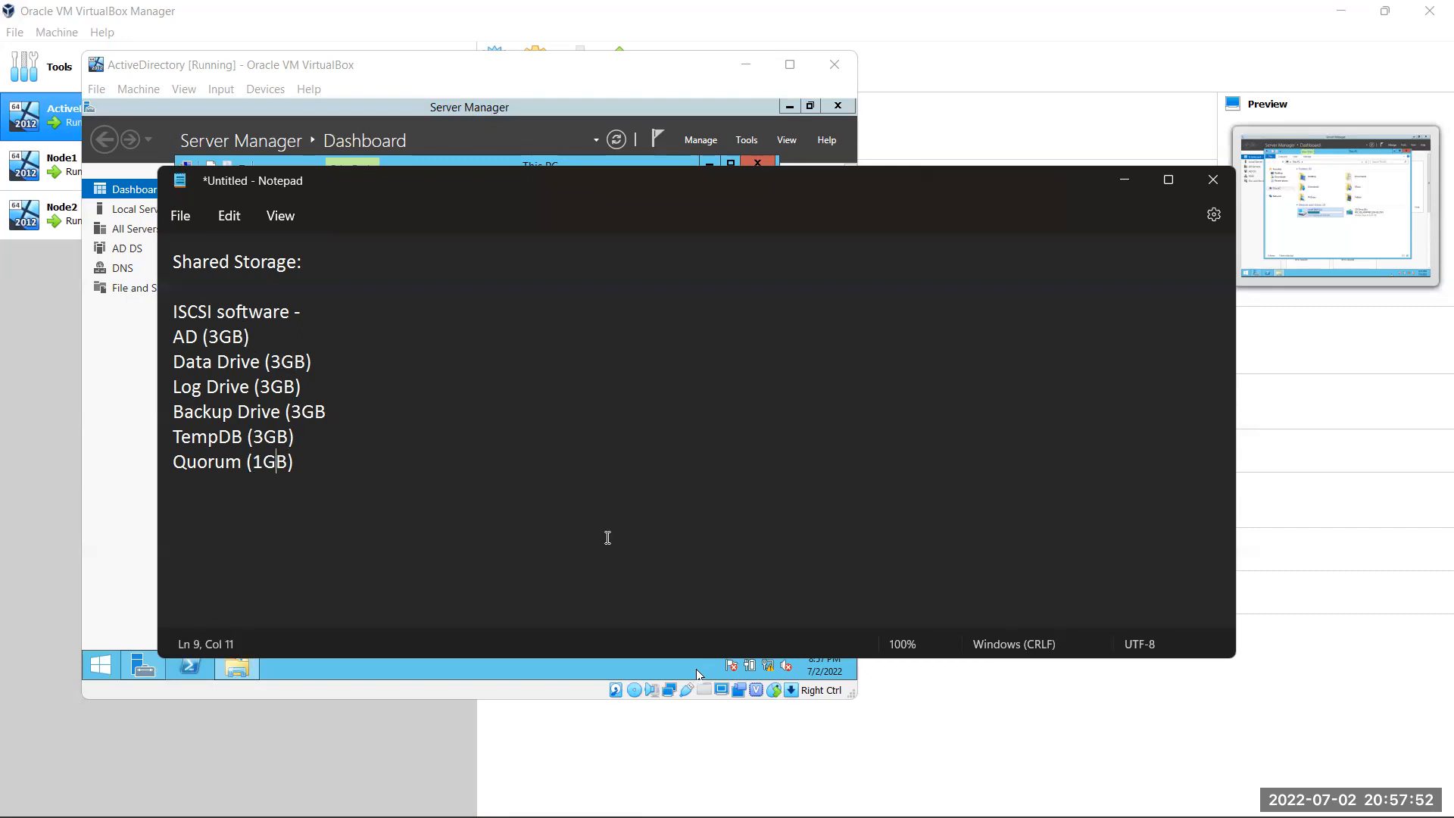
# Bring the Notepad storage notes in front of the ActiveDirectory VM's File Explorer
pyautogui.click(482, 93)
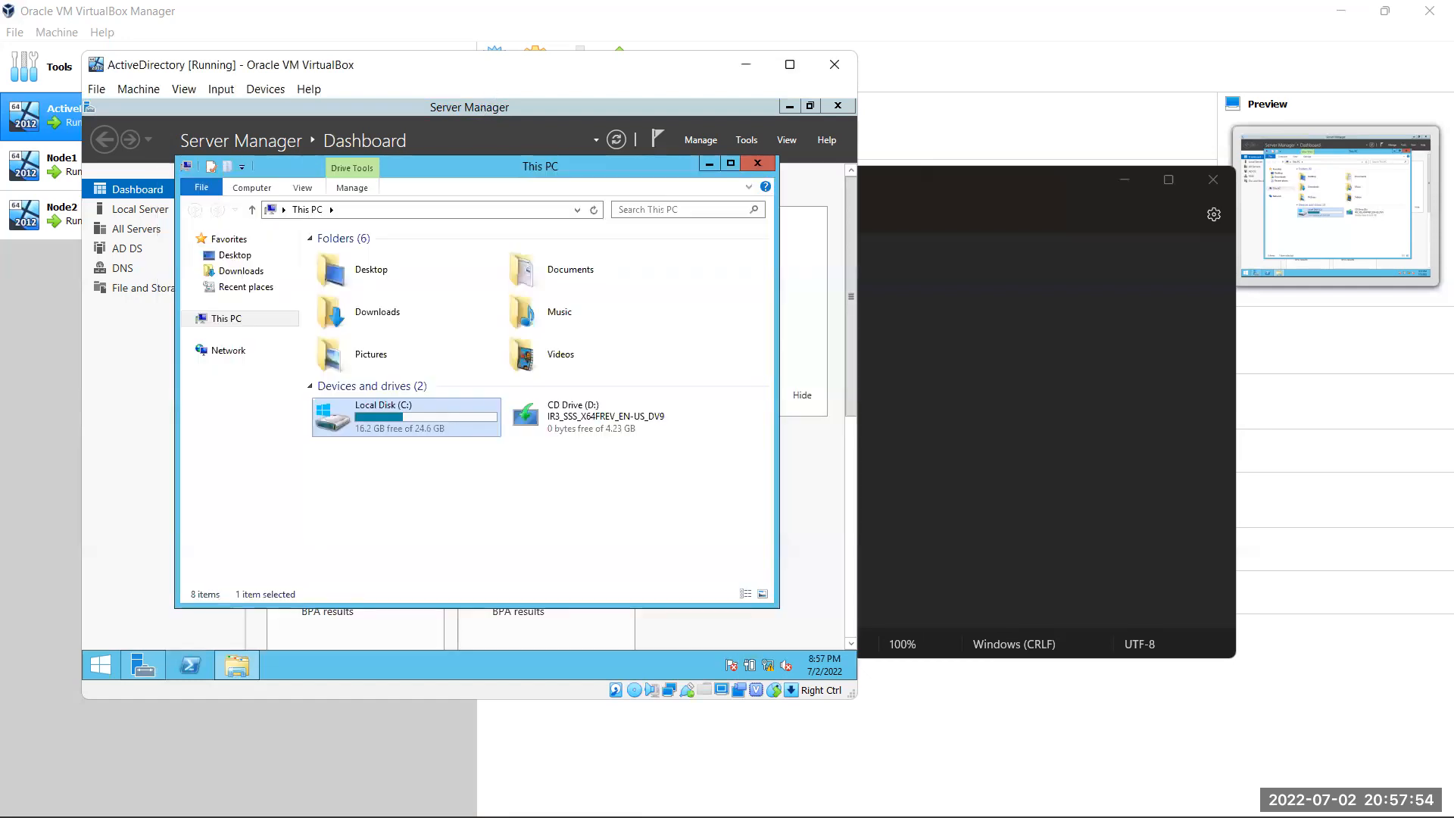
pyautogui.click(452, 455)
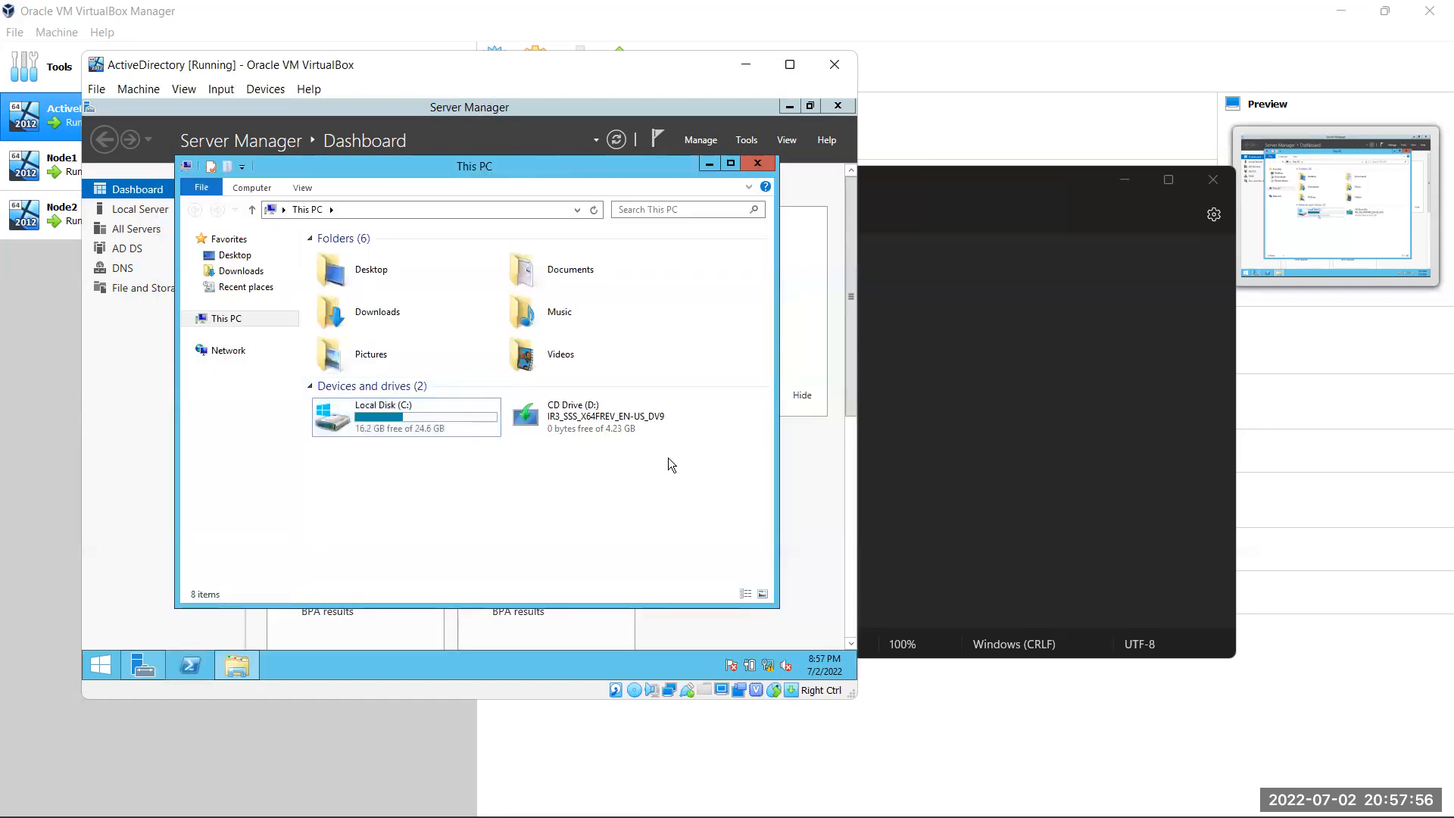
pyautogui.click(976, 274)
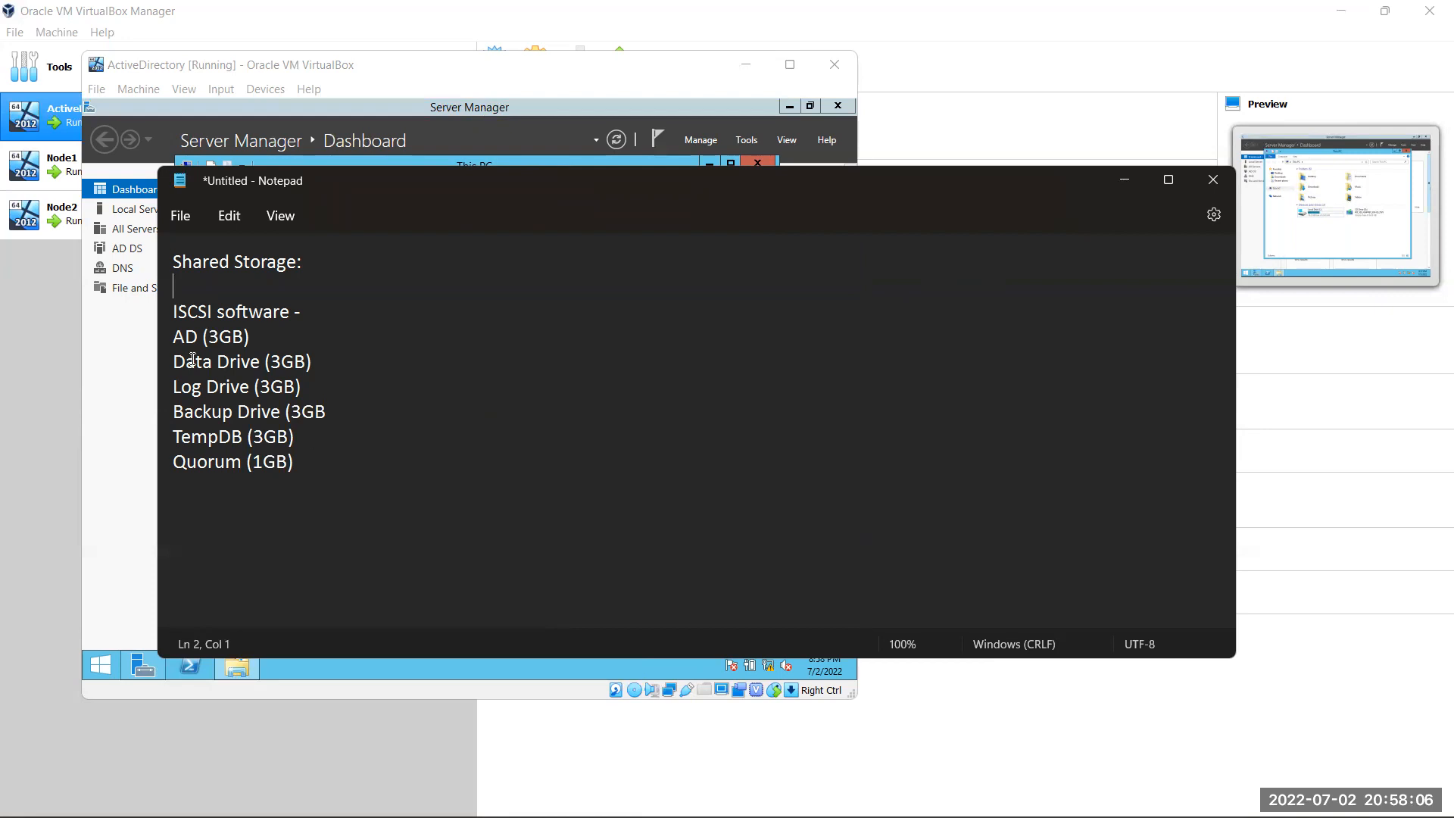
pyautogui.moveTo(295, 438); pyautogui.dragTo(171, 421)
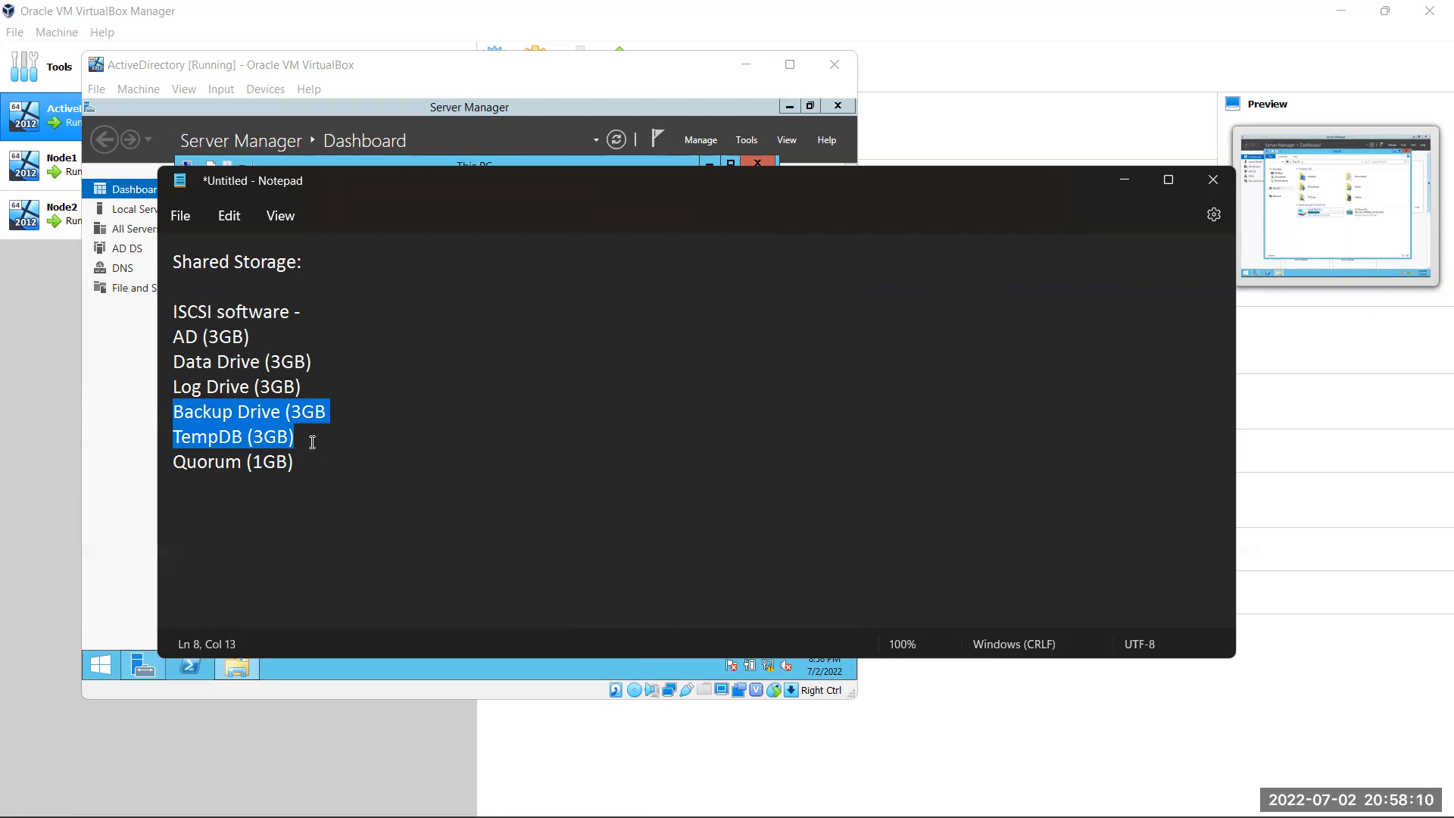
pyautogui.moveTo(301, 385); pyautogui.dragTo(175, 380)
pyautogui.moveTo(340, 409); pyautogui.dragTo(203, 404)
pyautogui.moveTo(329, 363); pyautogui.dragTo(151, 367)
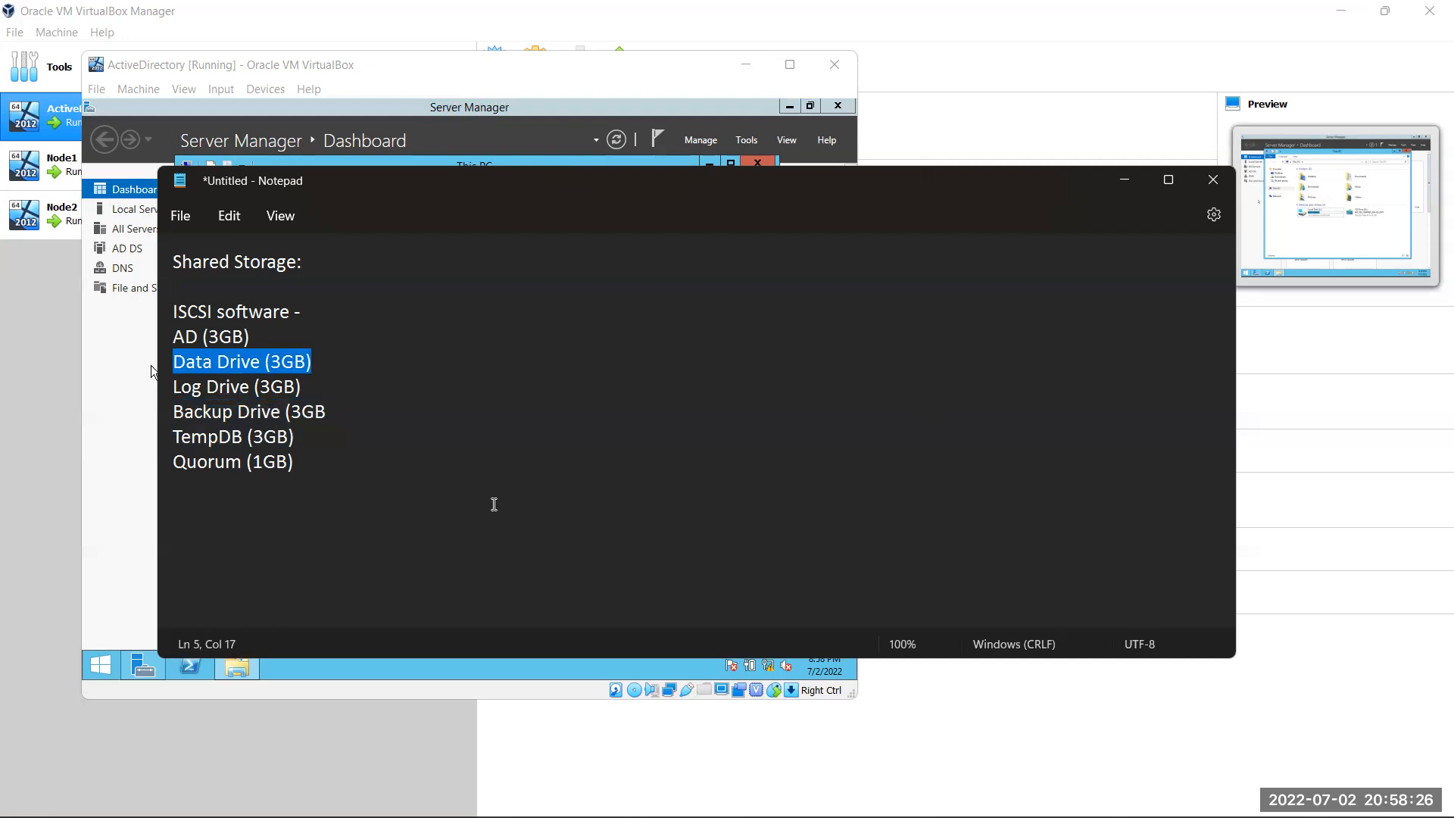
pyautogui.moveTo(294, 439); pyautogui.dragTo(160, 418)
pyautogui.hotkey('ctrl', 'c')
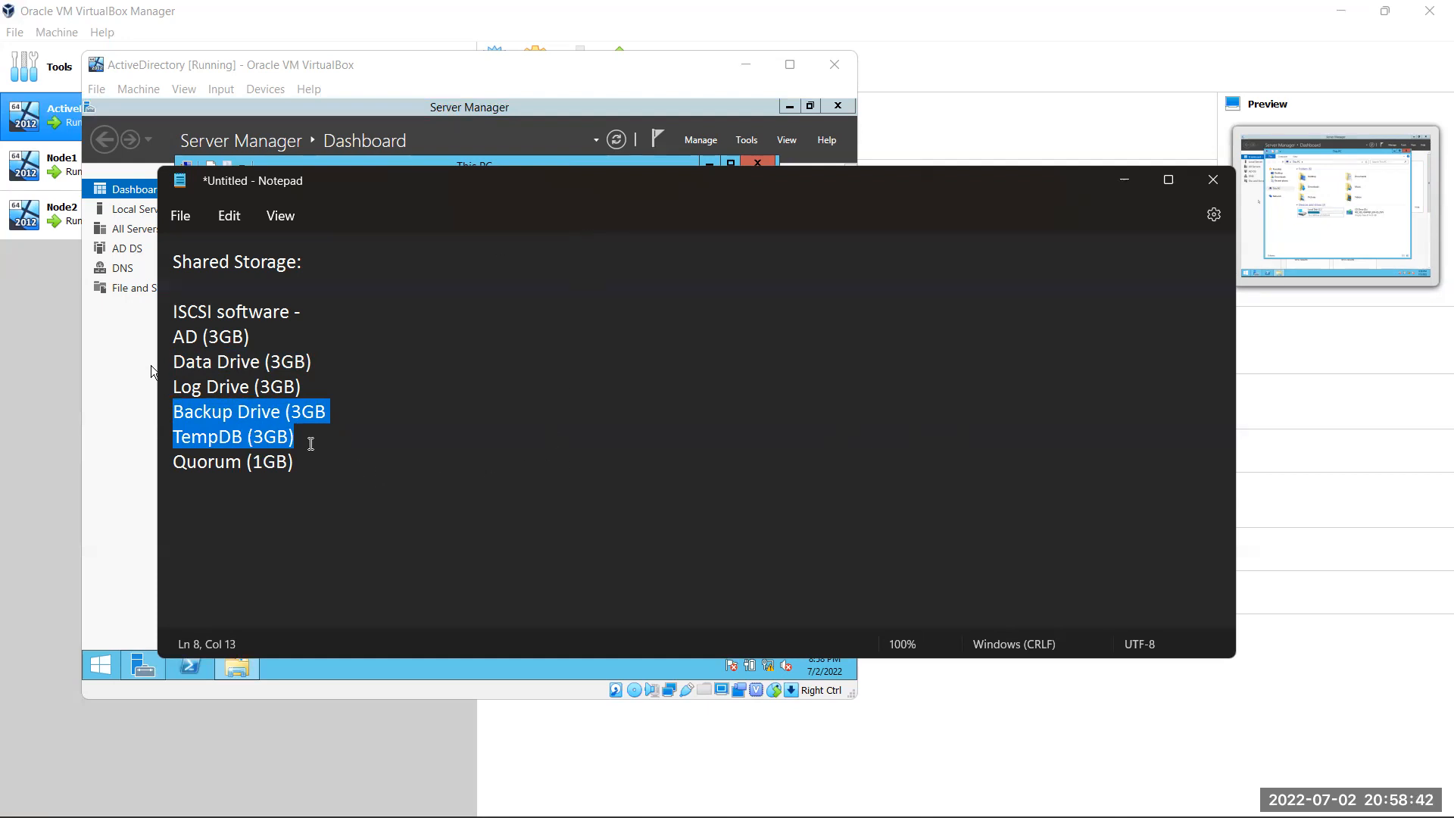
# Cut the Backup Drive and TempDB lines and delete '(3GB)' from the AD line
pyautogui.press('BackSpace')
pyautogui.press('BackSpace')
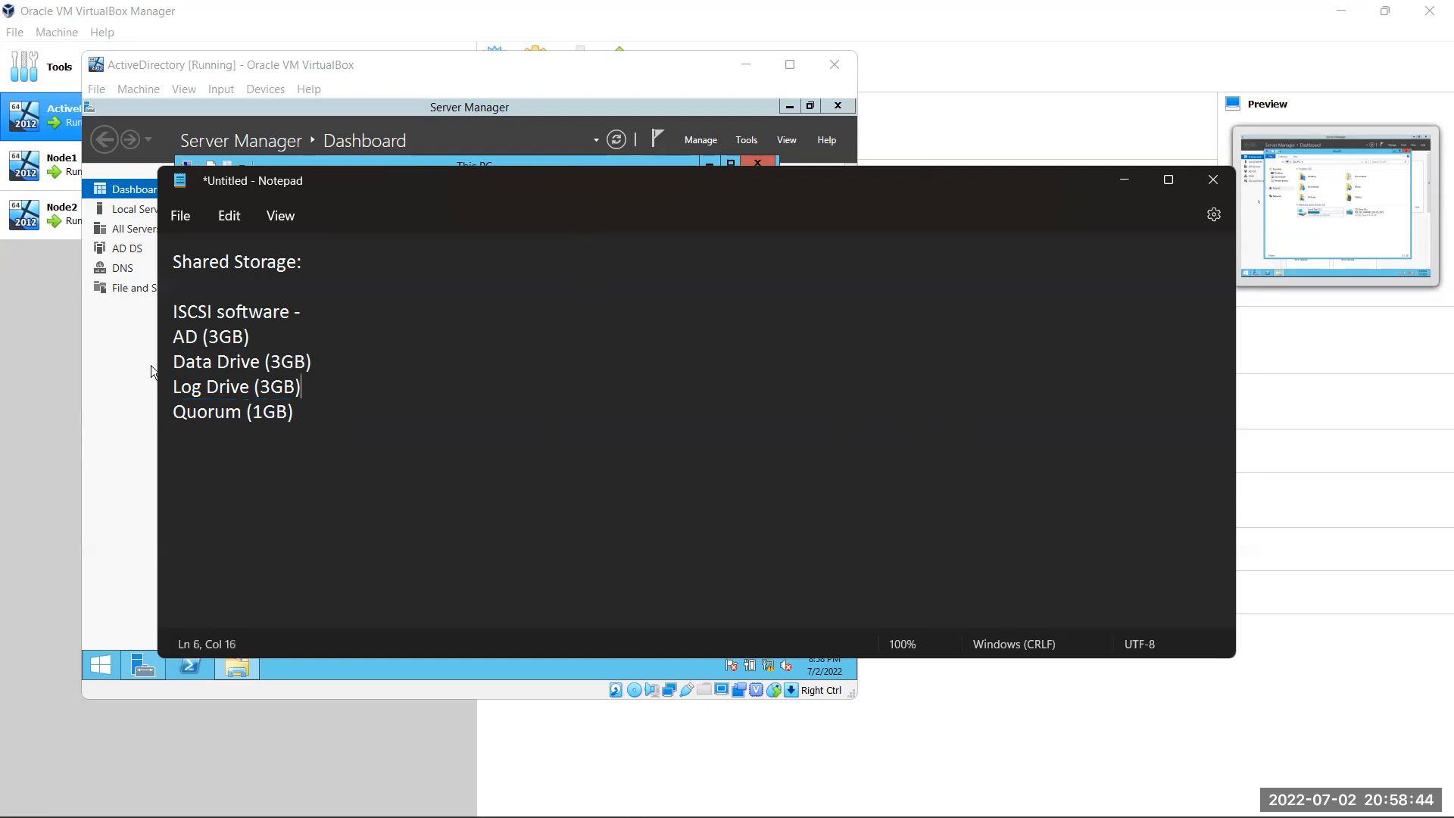
pyautogui.click(329, 414)
pyautogui.moveTo(294, 411); pyautogui.dragTo(165, 372)
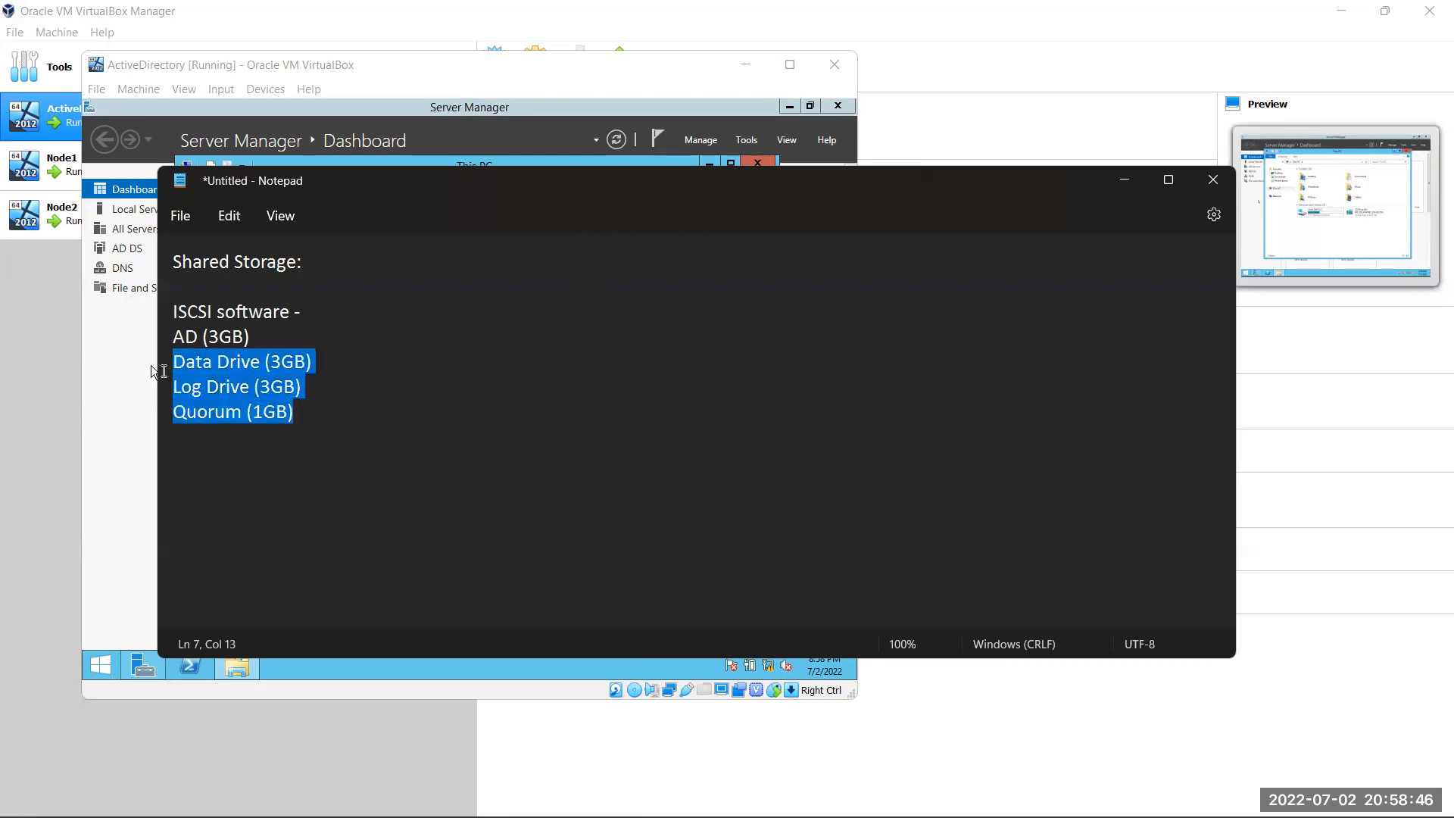
pyautogui.moveTo(250, 338); pyautogui.dragTo(202, 338)
pyautogui.press('BackSpace')
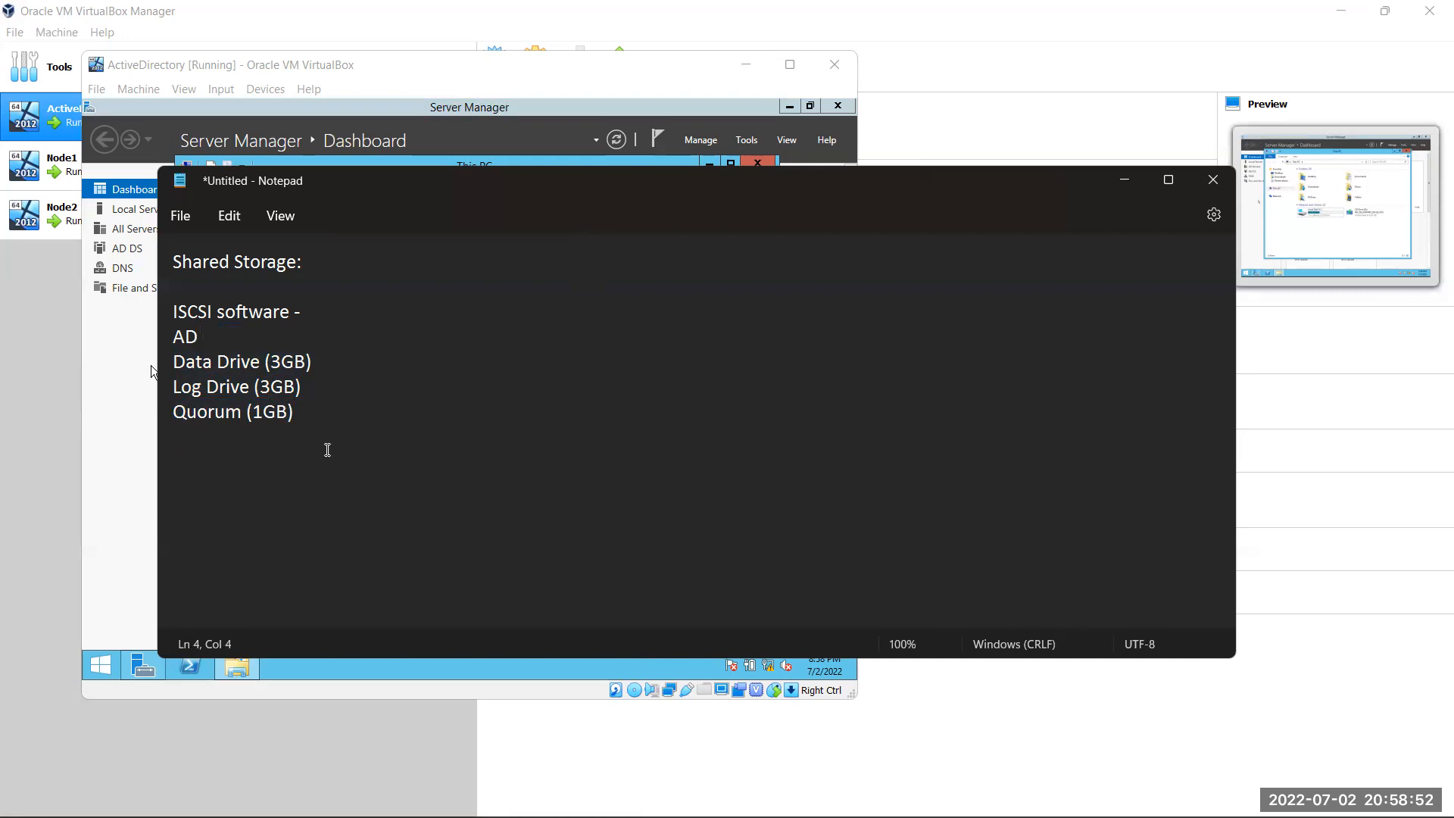
# Paste the Backup Drive and TempDB lines on a new line below Quorum (1GB)
pyautogui.click(267, 361)
pyautogui.moveTo(331, 422); pyautogui.dragTo(172, 366)
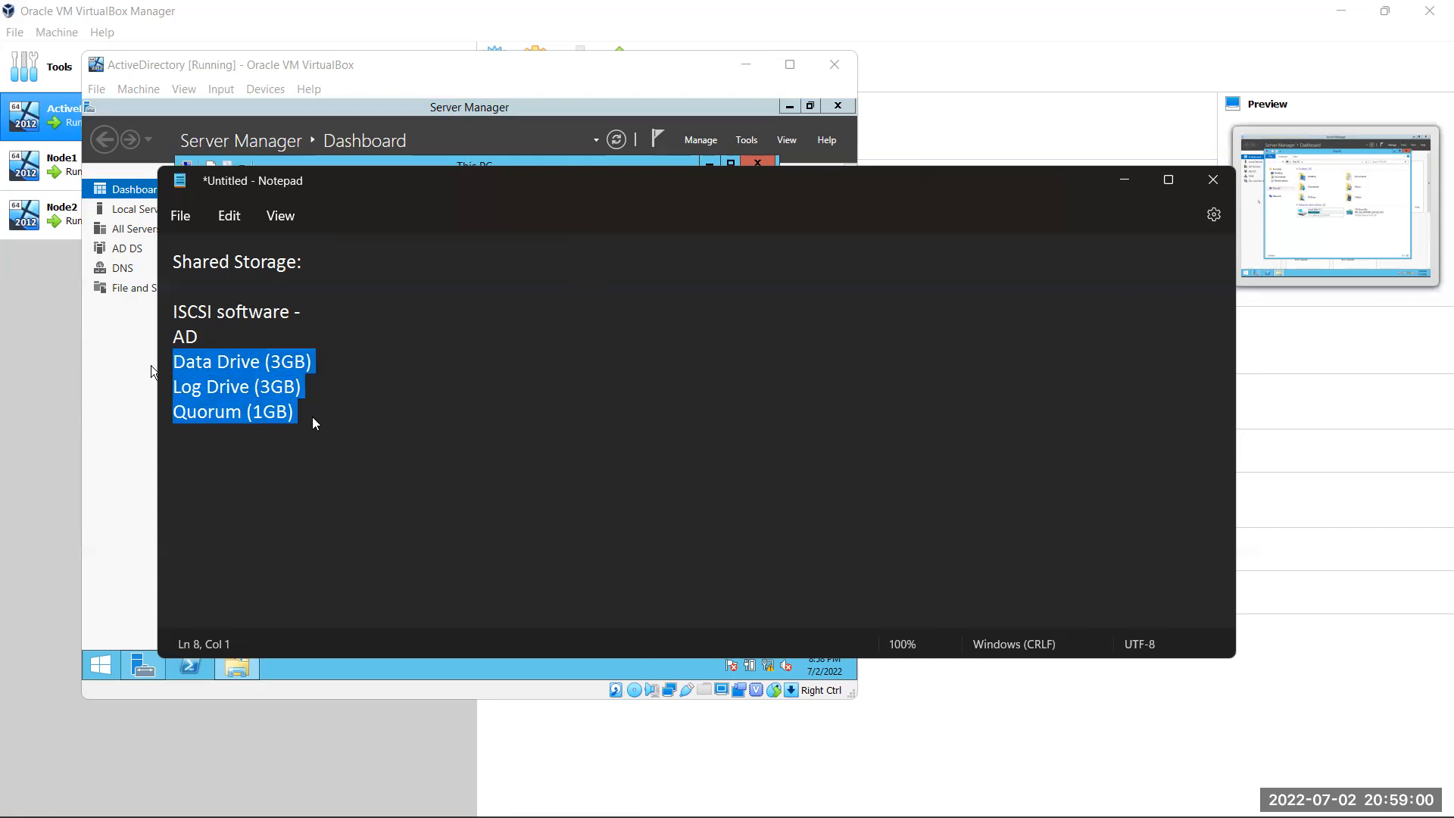
pyautogui.click(314, 418)
pyautogui.press('Return')
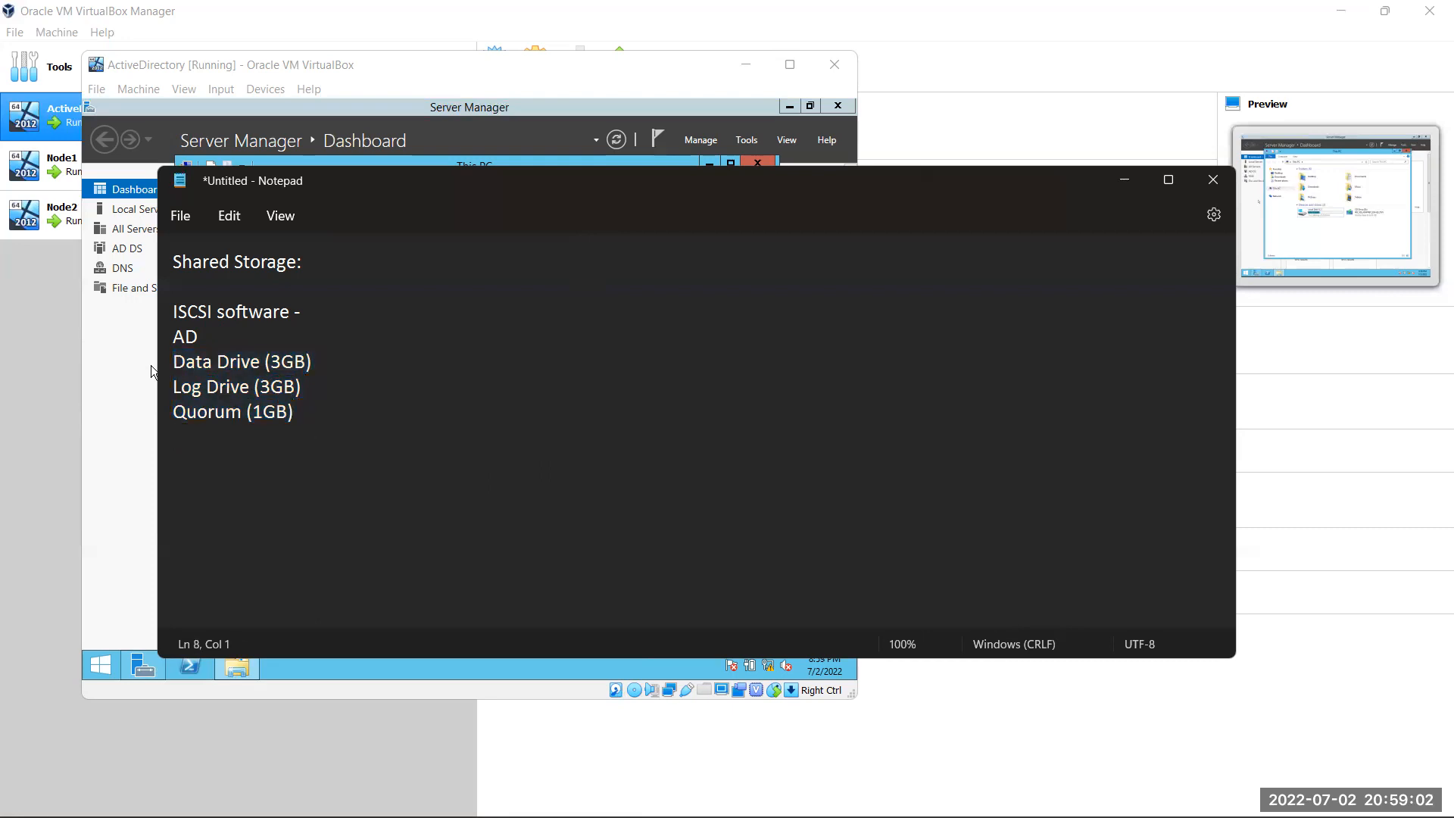
pyautogui.write('vi')
pyautogui.press('BackSpace')
pyautogui.press('BackSpace')
pyautogui.hotkey('ctrl', 'v')
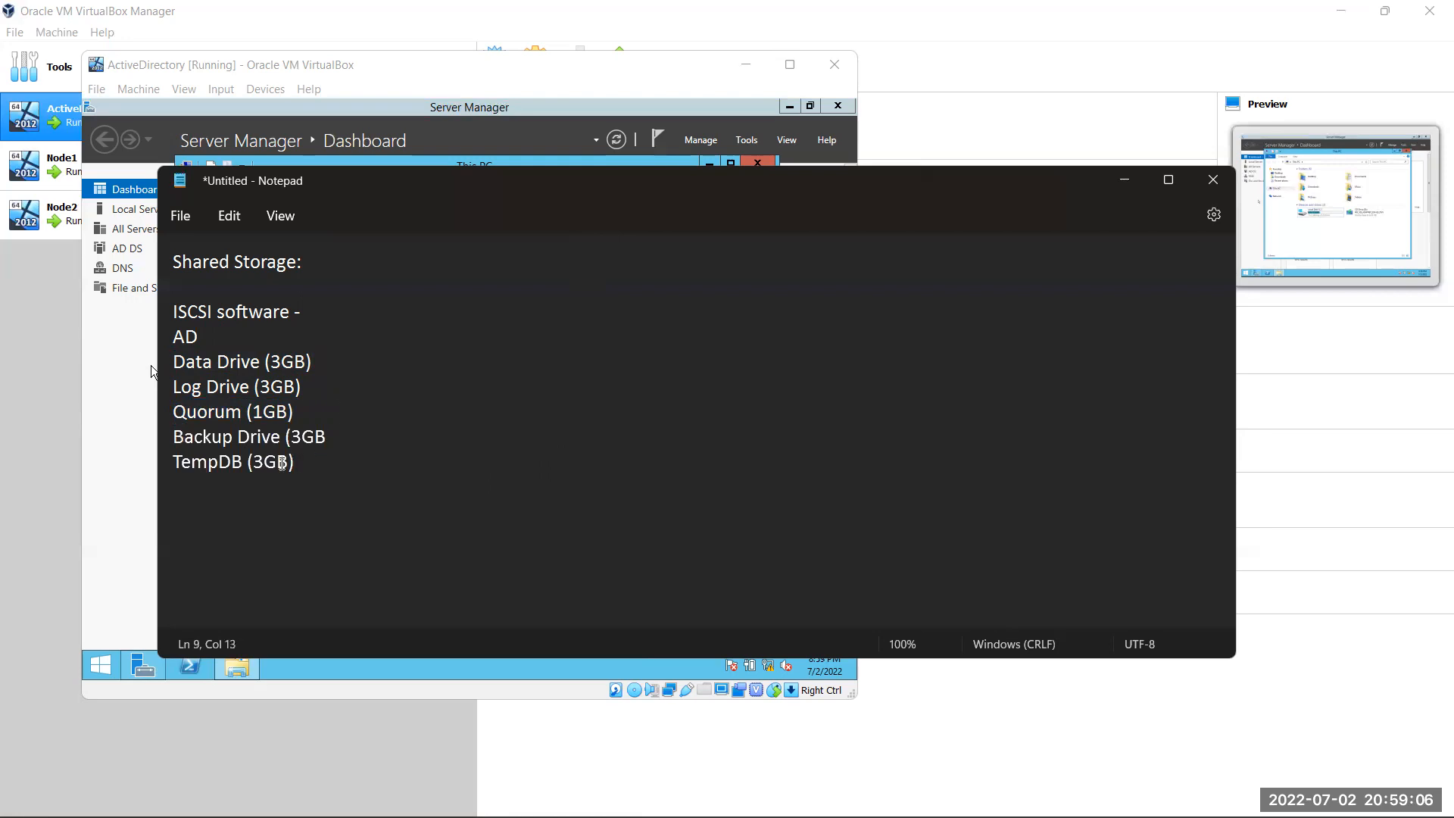
pyautogui.click(303, 438)
pyautogui.click(293, 409)
pyautogui.moveTo(292, 411); pyautogui.dragTo(172, 362)
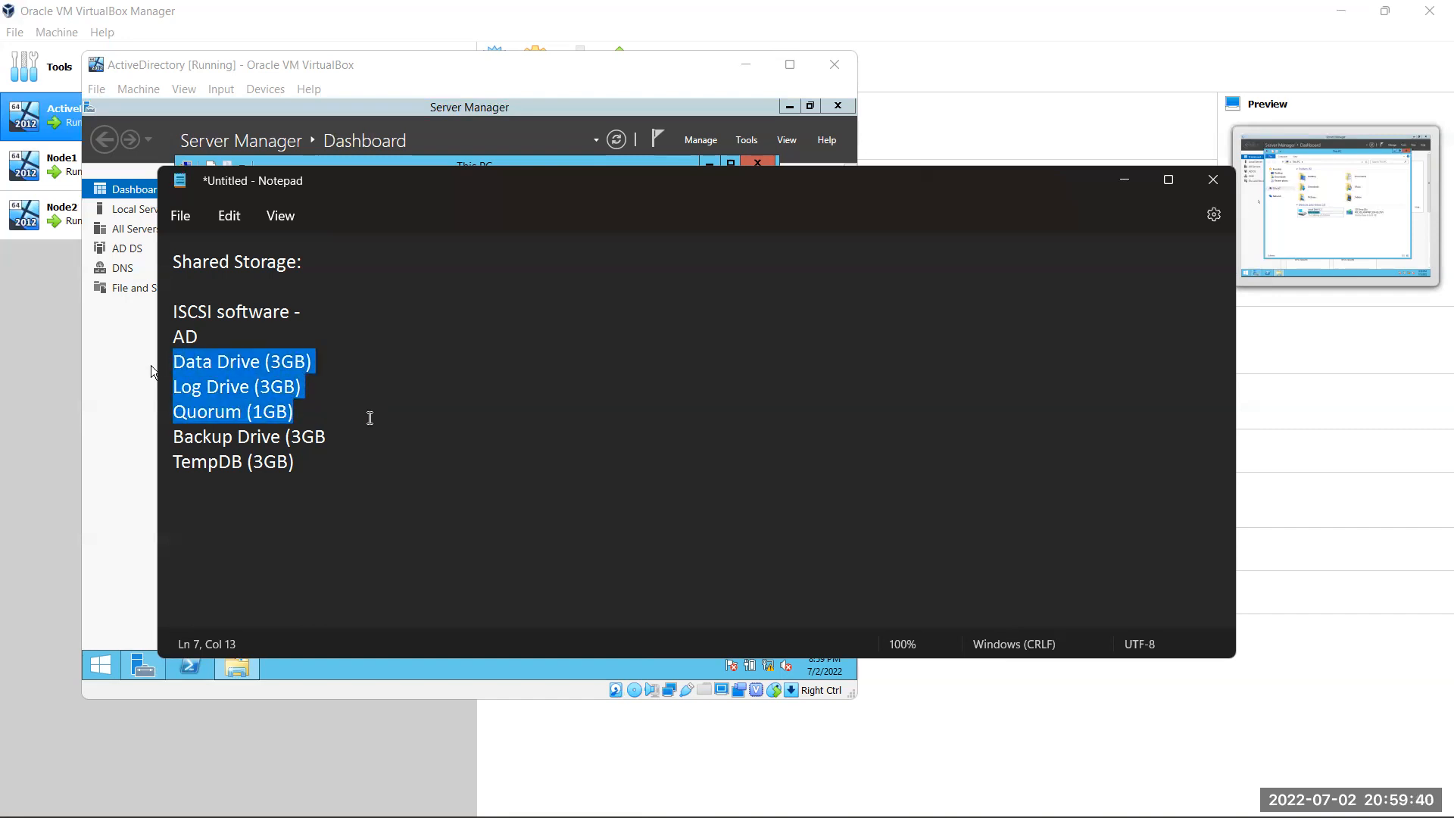
# Minimize Notepad, close This PC, and open File and Storage Services > iSCSI
pyautogui.click(1125, 180)
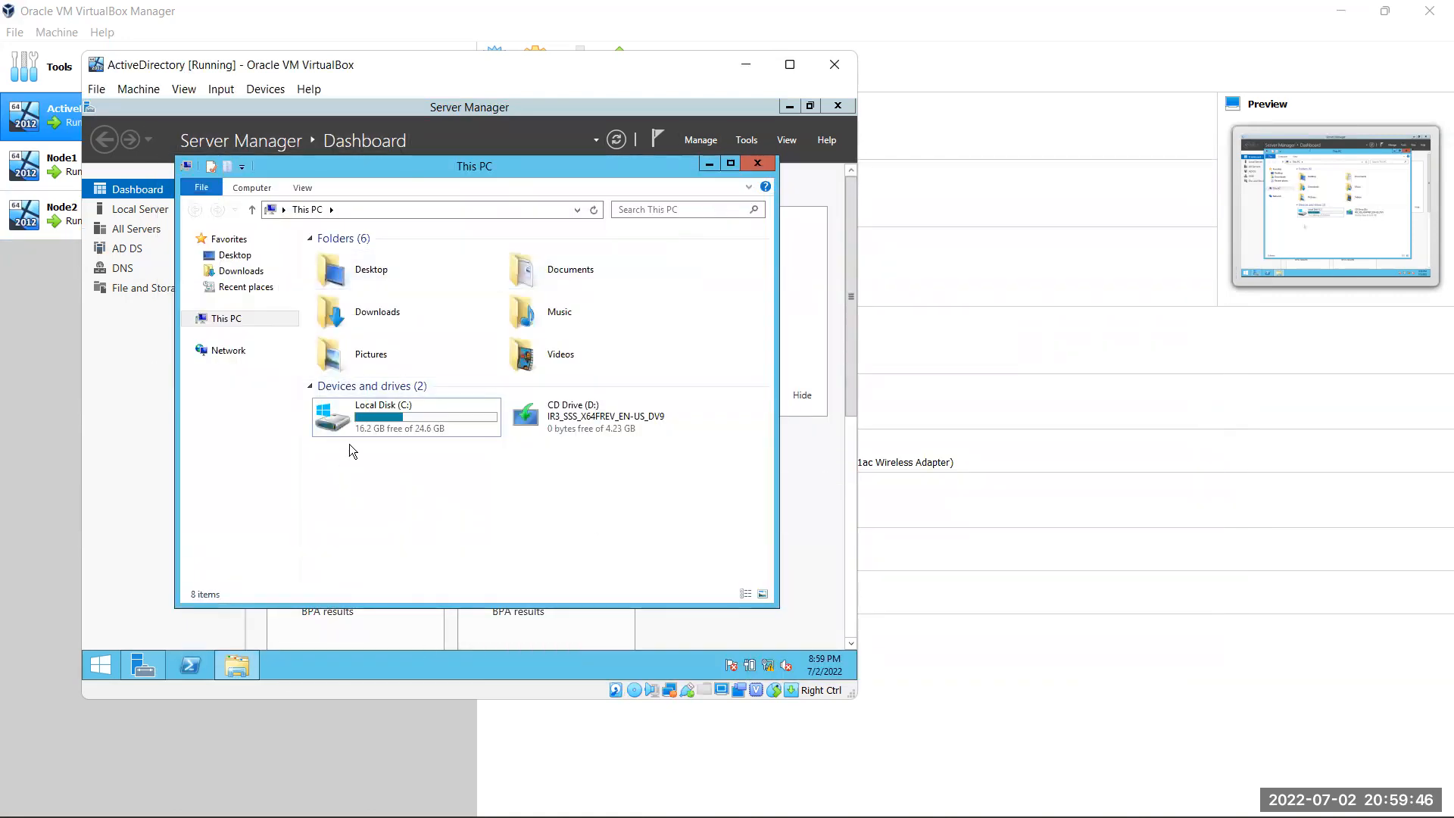
pyautogui.click(757, 163)
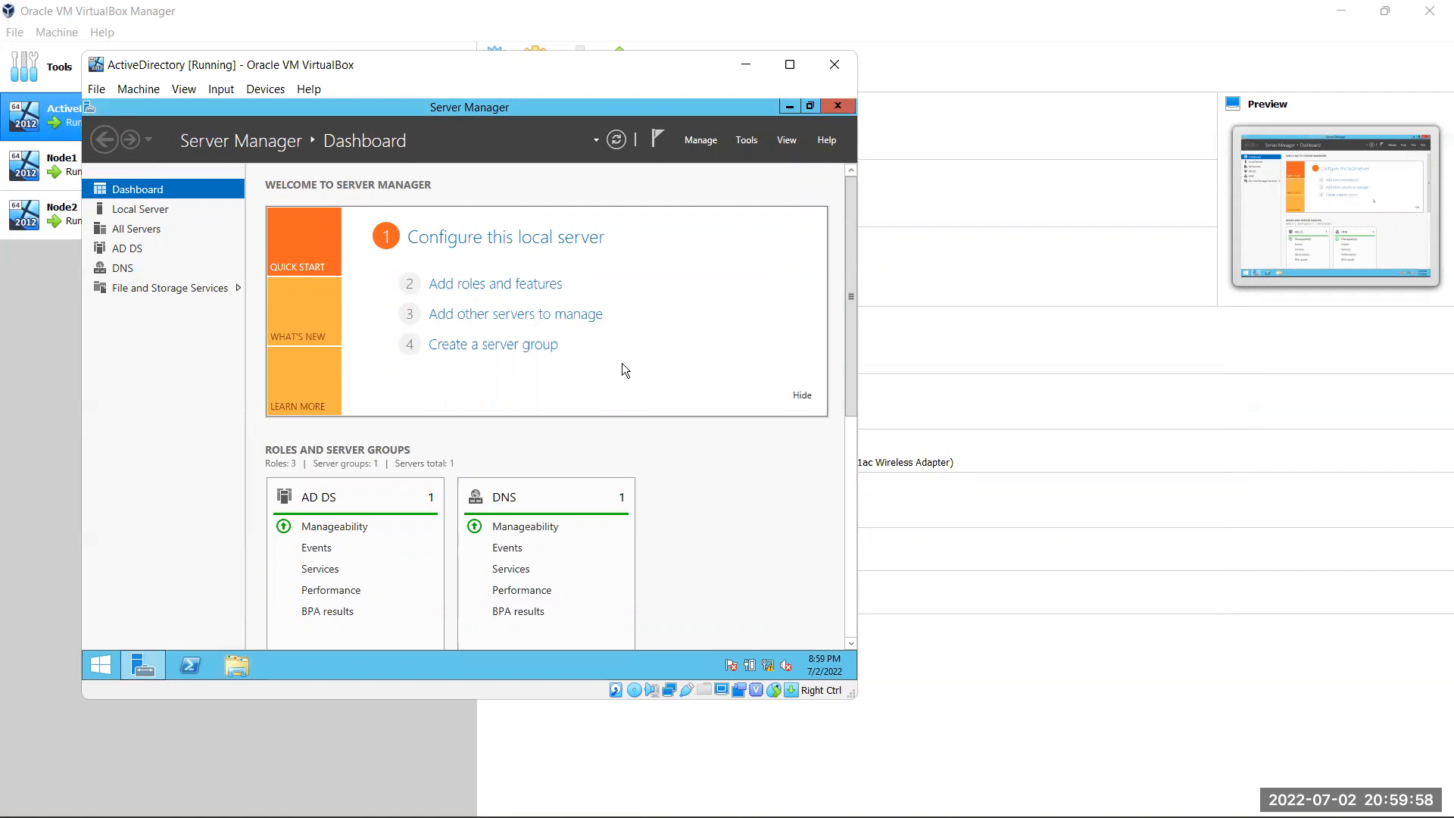
pyautogui.moveTo(552, 65); pyautogui.dragTo(783, 46)
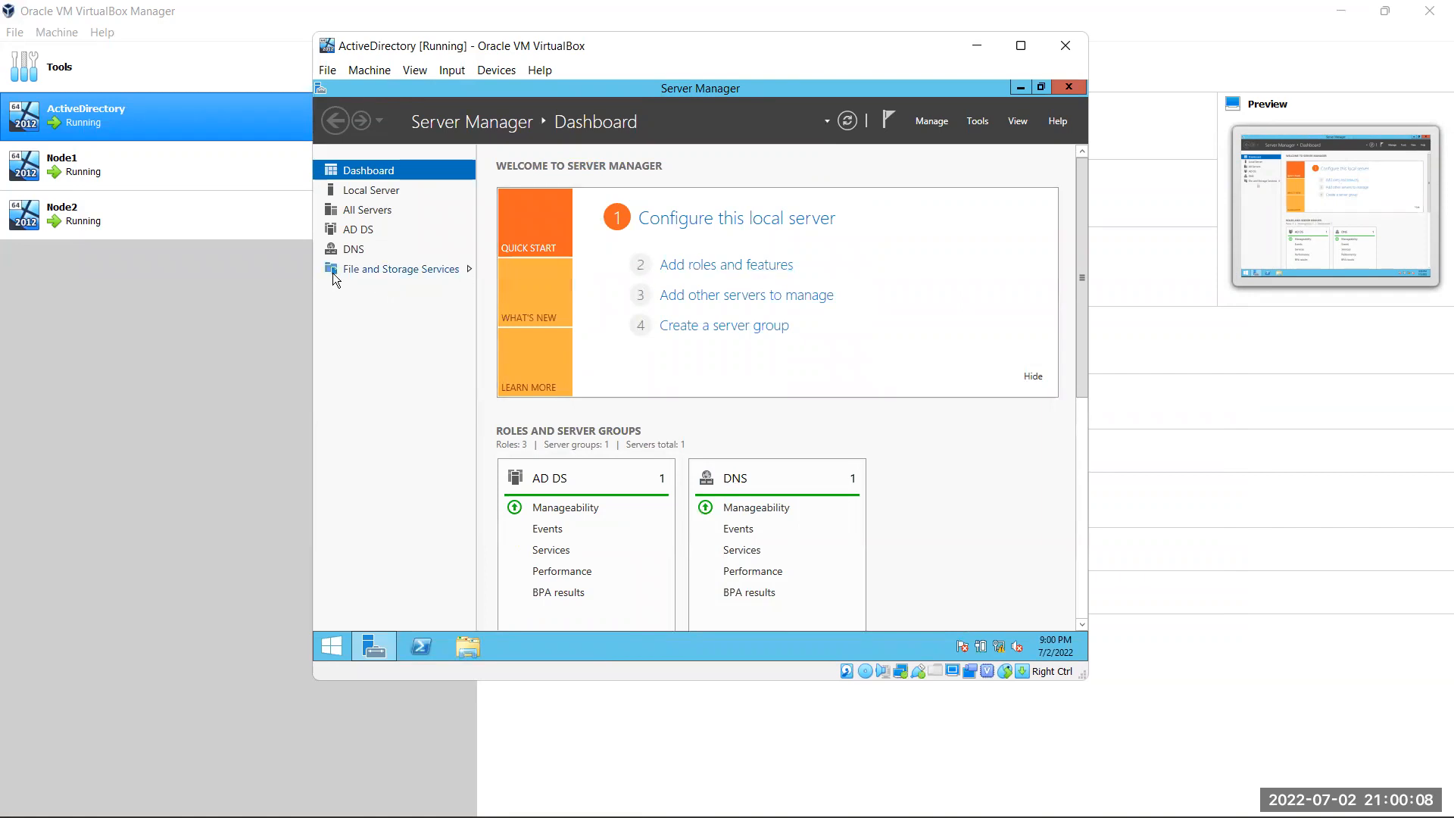
pyautogui.click(388, 266)
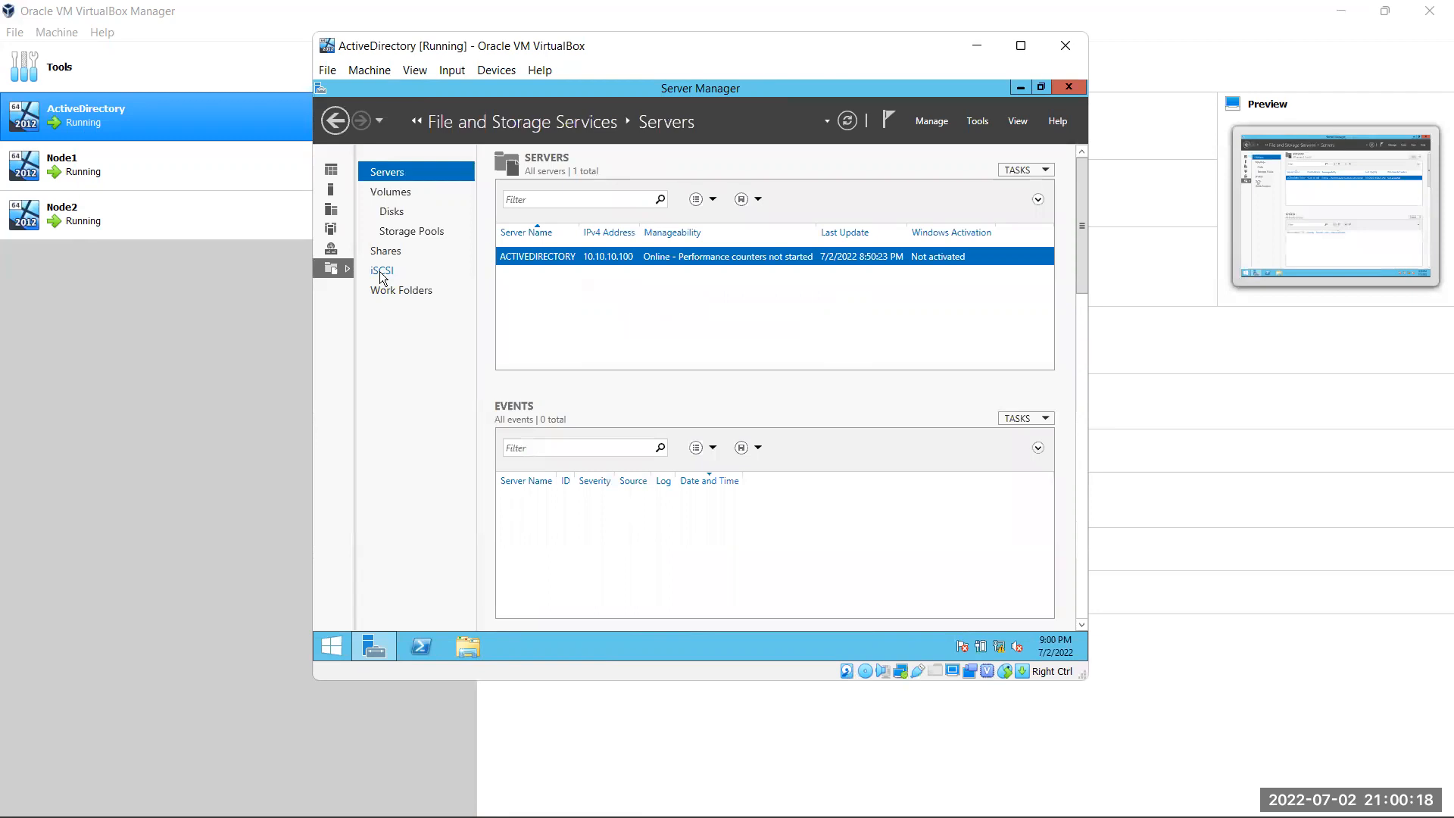
pyautogui.click(381, 272)
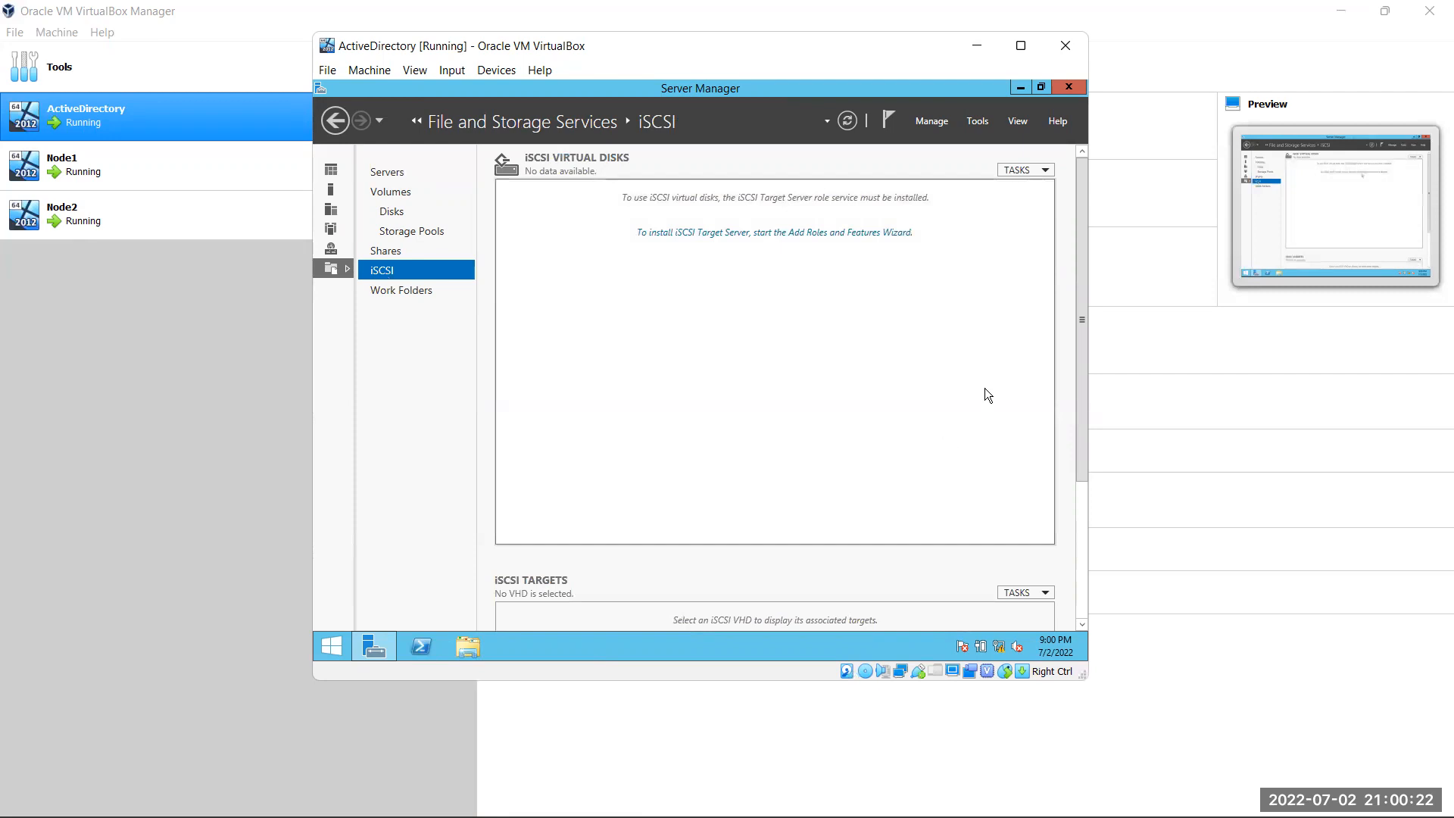
# Install the iSCSI Target Server role service through the Add Roles and Features Wizard
pyautogui.click(729, 232)
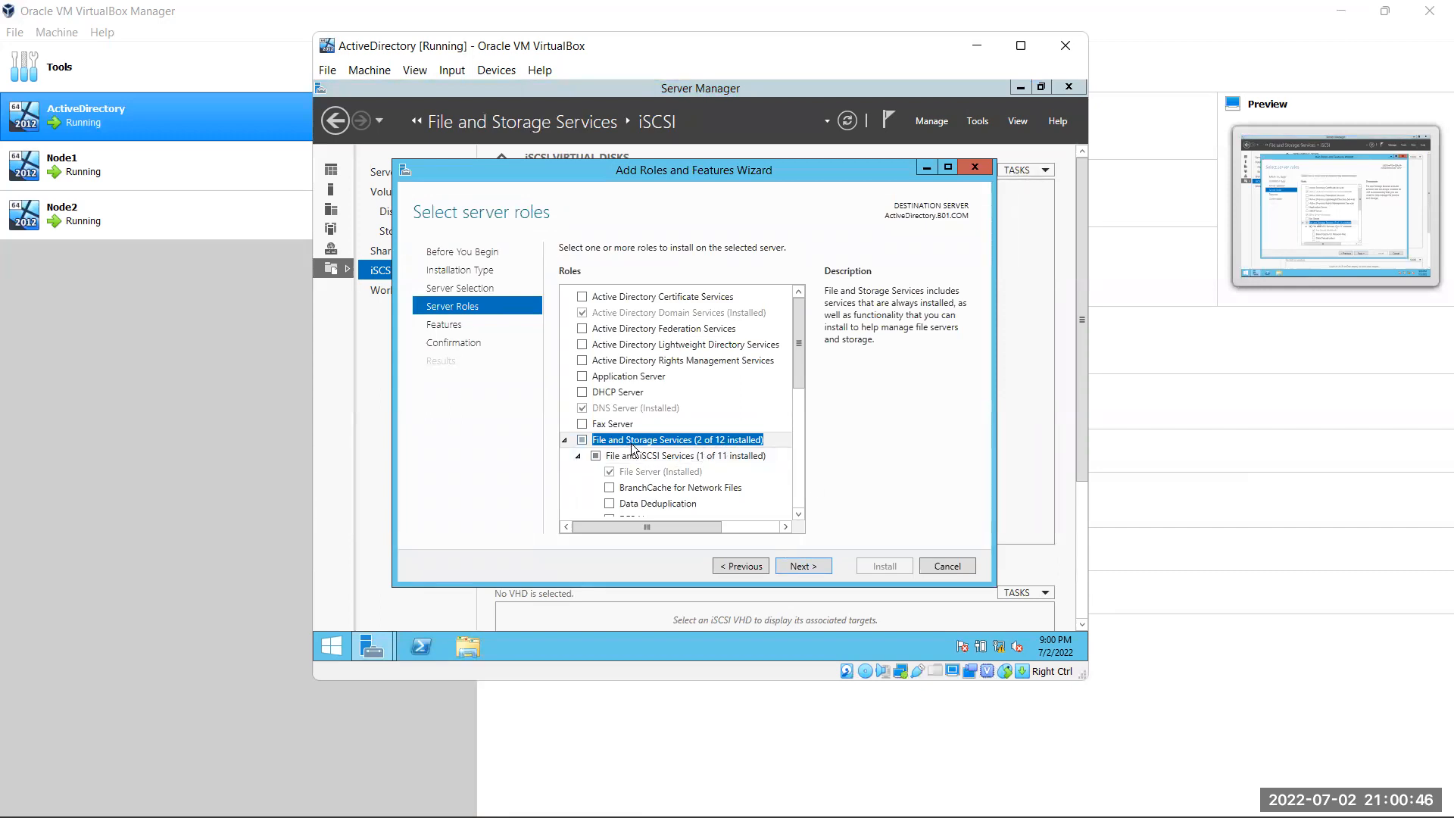
pyautogui.click(807, 567)
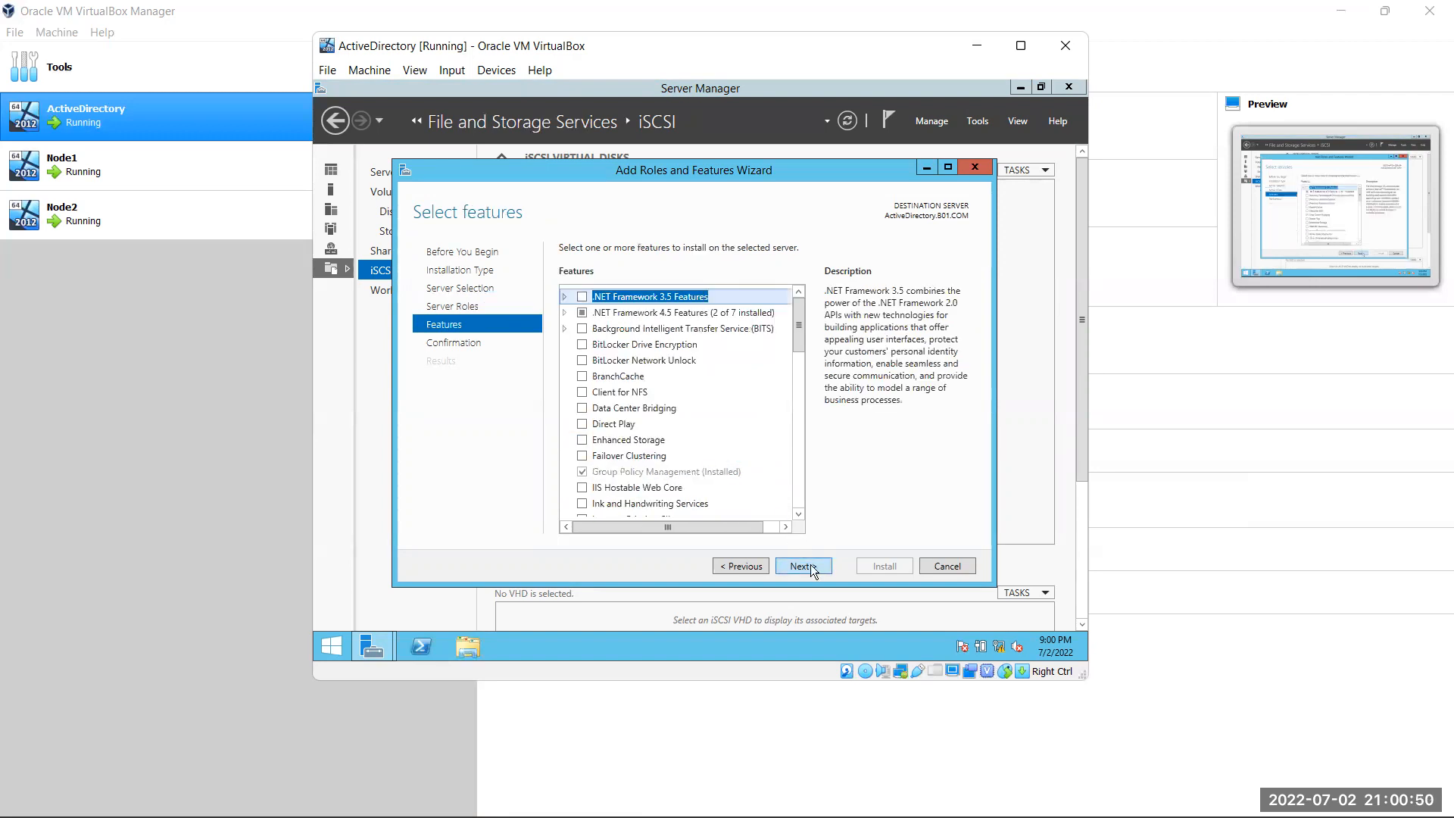
pyautogui.click(810, 568)
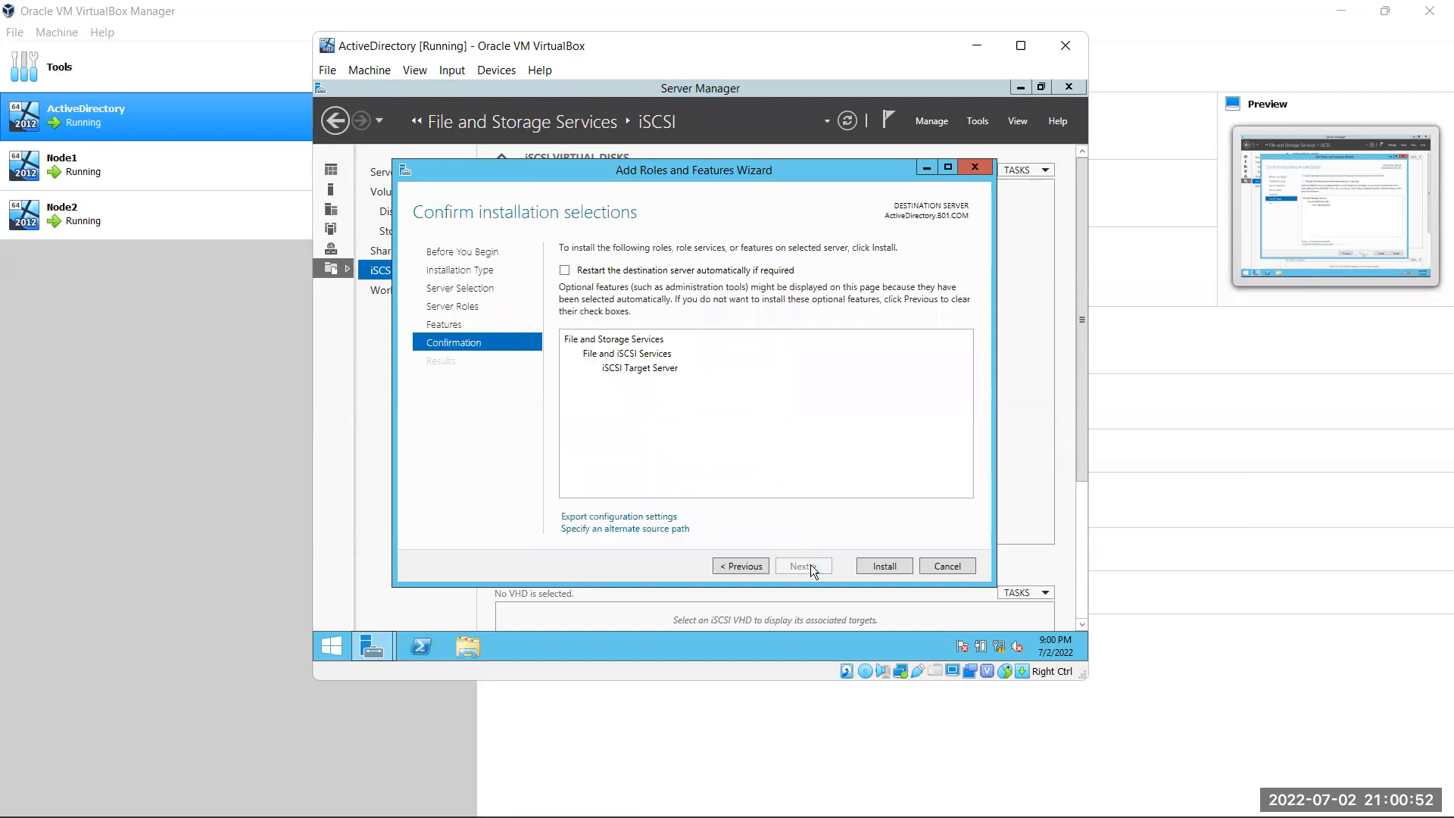
pyautogui.click(881, 566)
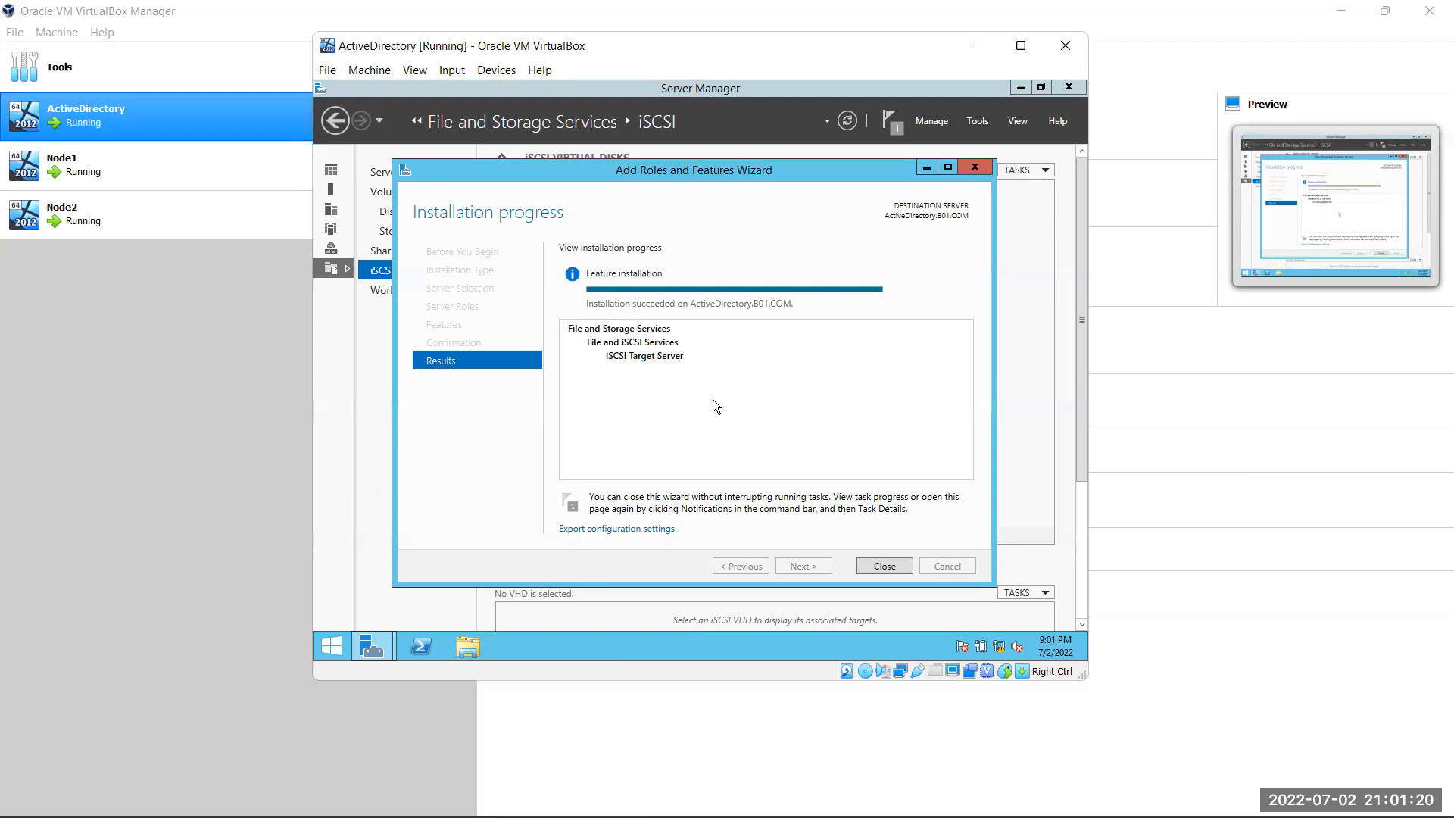
pyautogui.click(885, 567)
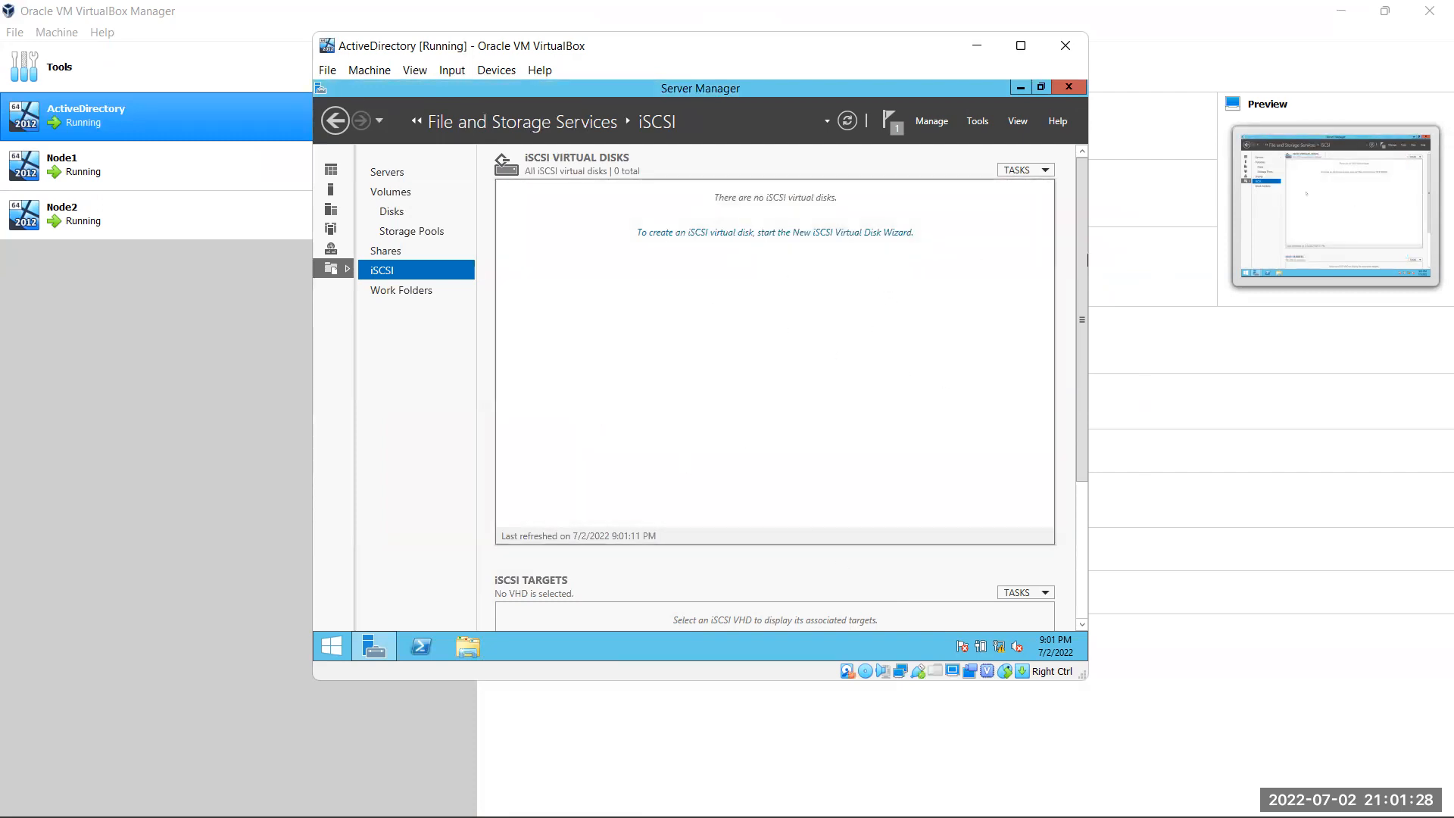
# Refresh the iSCSI page and launch the New iSCSI Virtual Disk Wizard
pyautogui.click(852, 124)
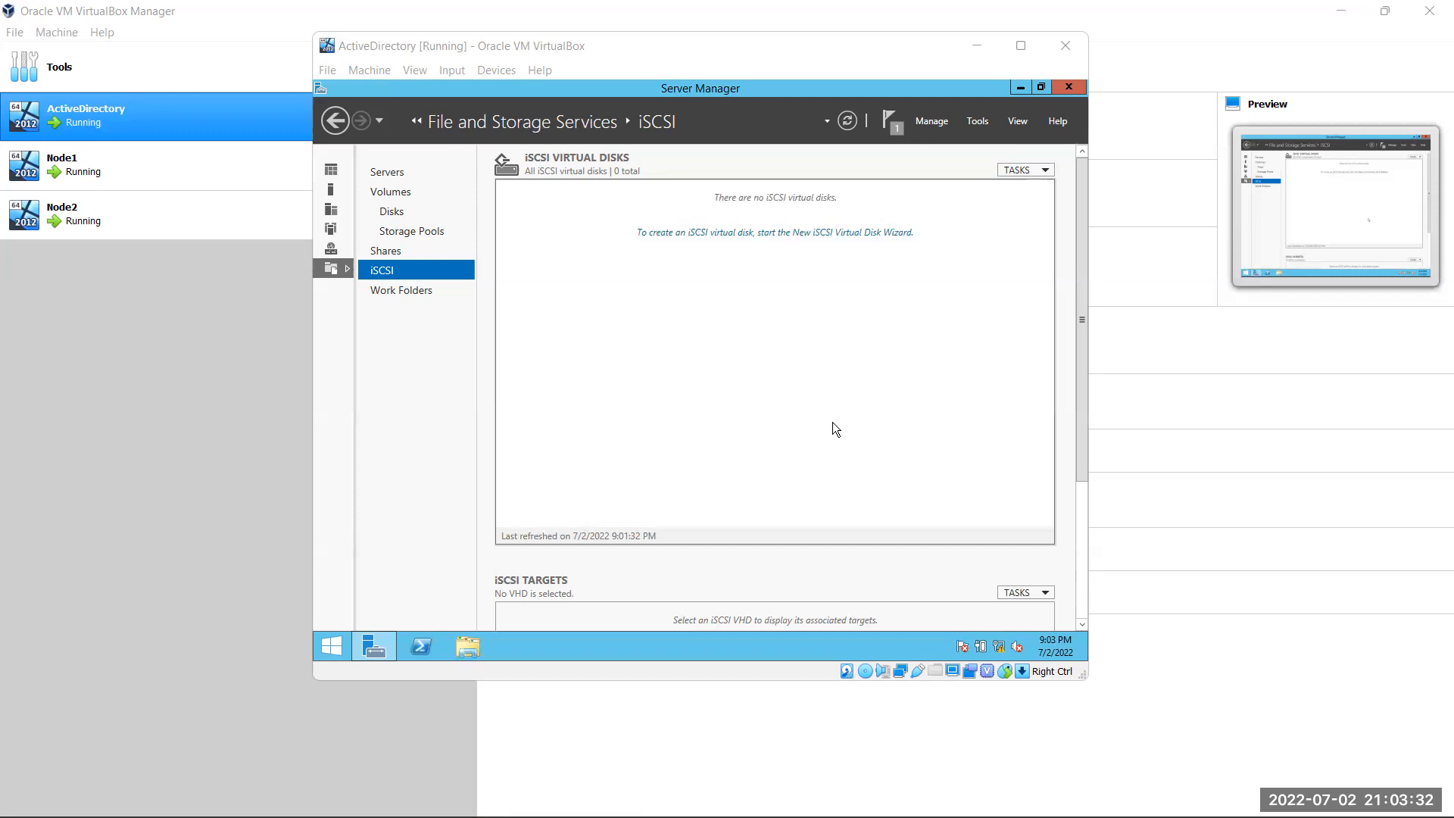
pyautogui.click(682, 238)
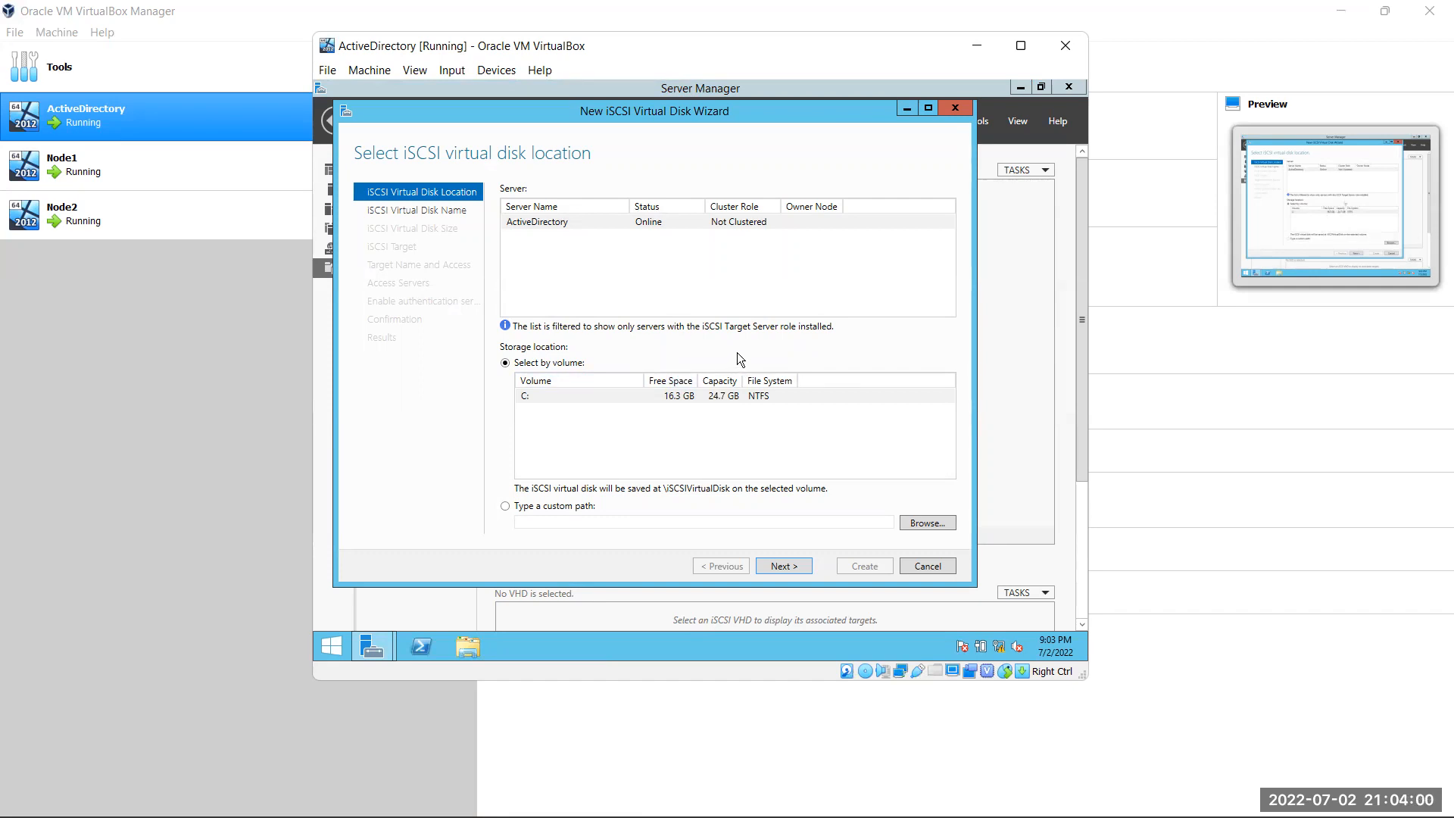
# Keep volume C: and name the iSCSI virtual disk 'Data'
pyautogui.click(782, 566)
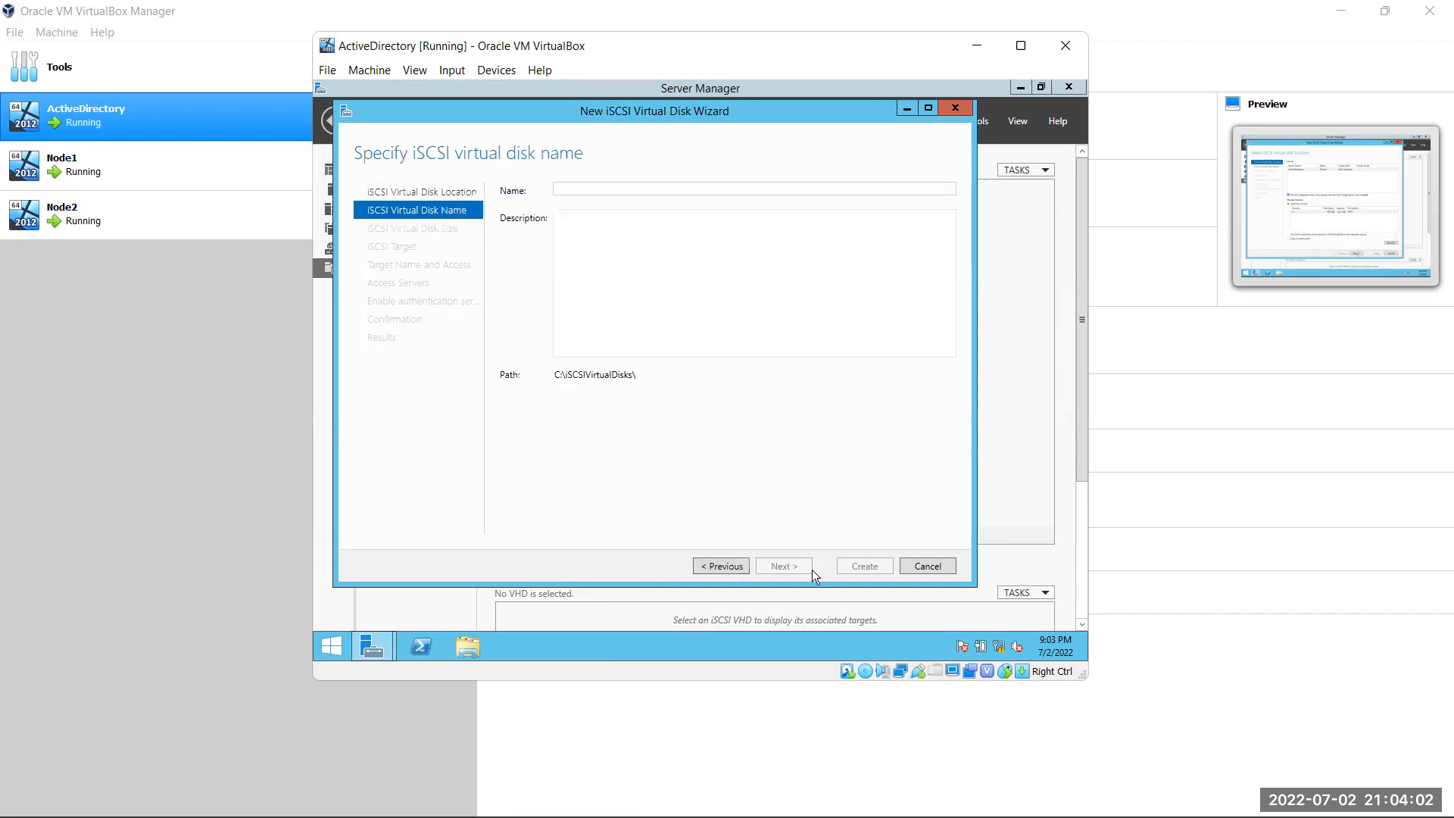
pyautogui.click(596, 186)
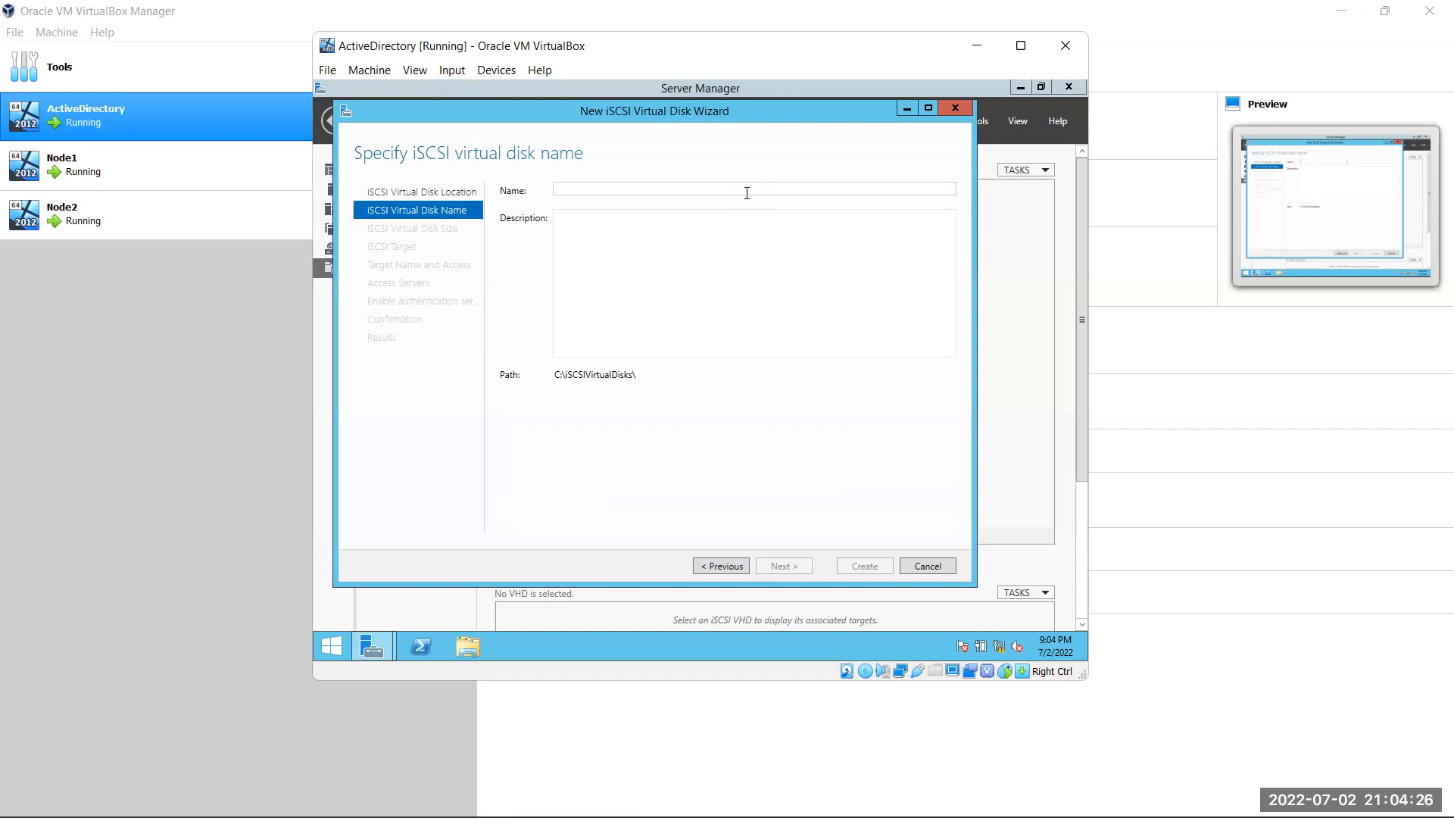
pyautogui.write('B01')
pyautogui.press('Return')
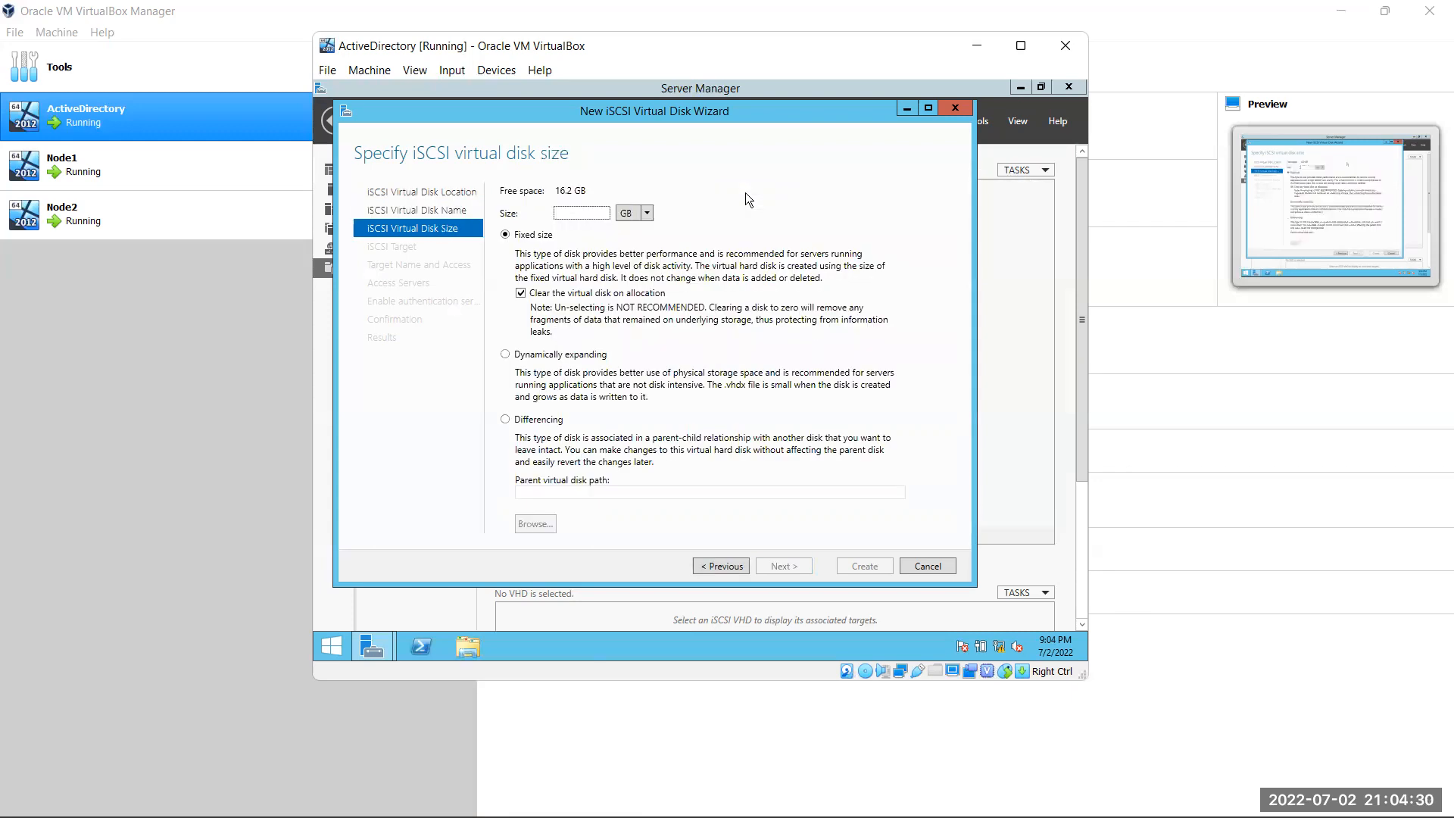
pyautogui.click(729, 565)
pyautogui.press('End')
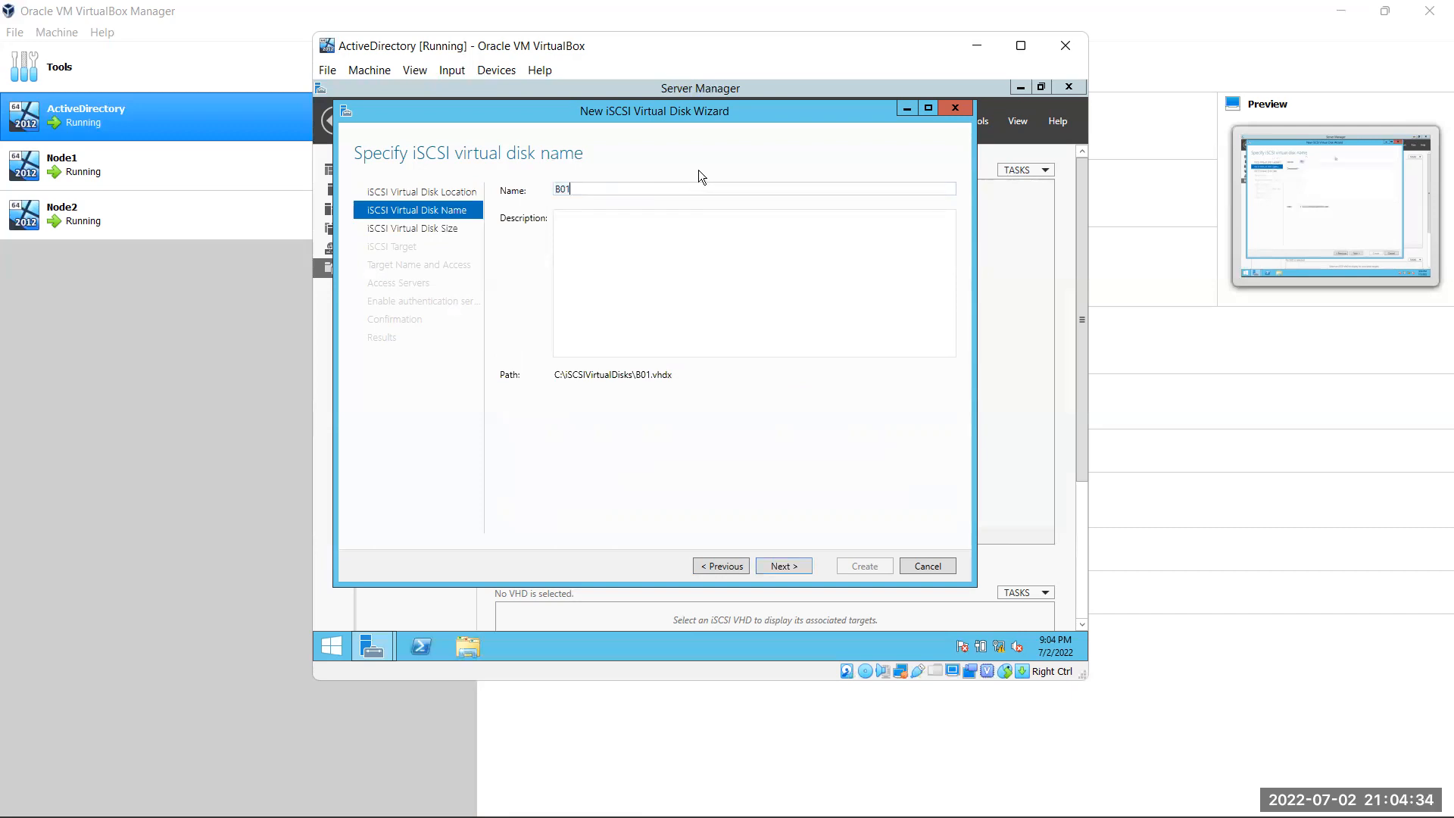
pyautogui.write('Cluster')
pyautogui.click(790, 570)
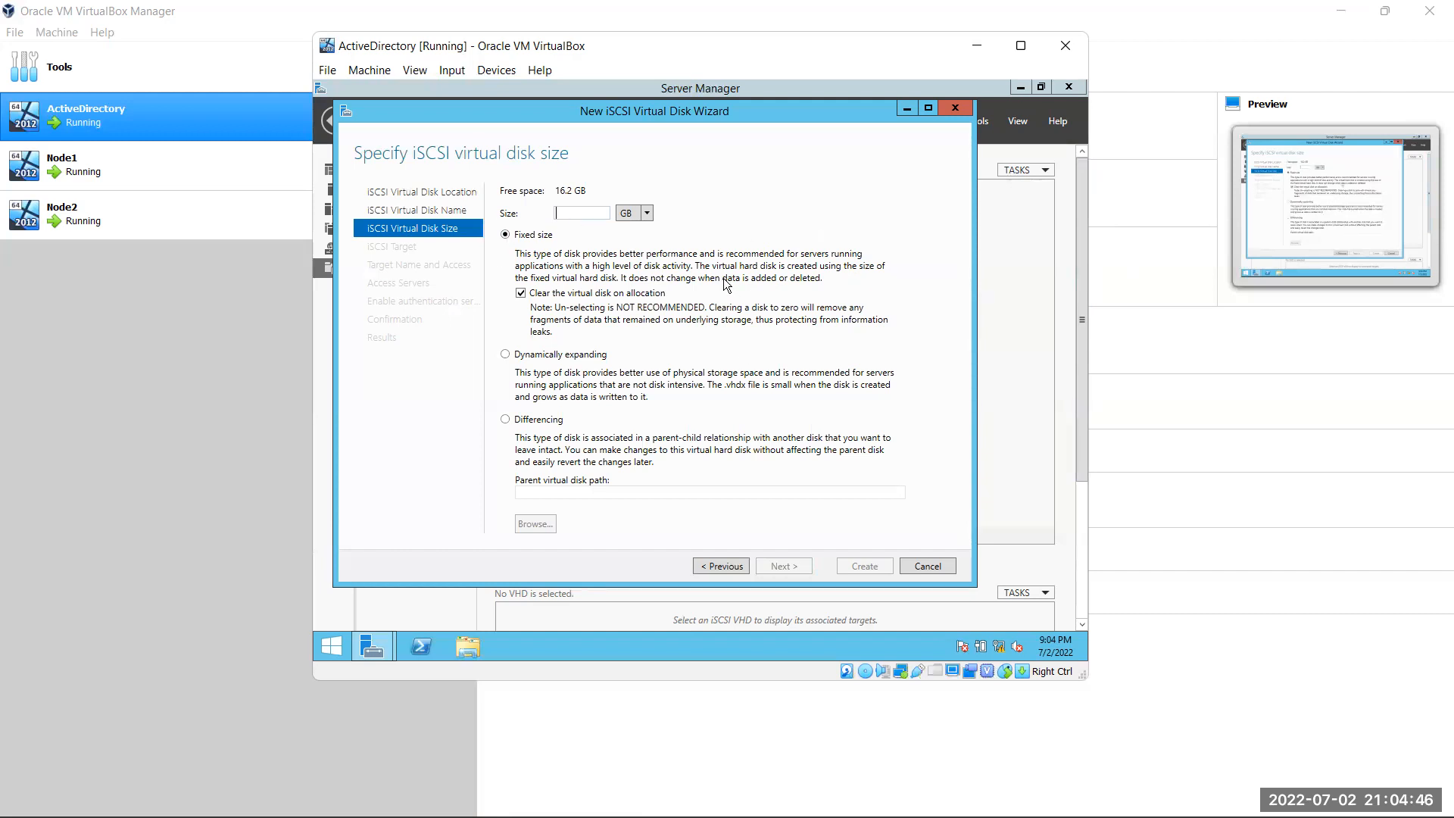
pyautogui.click(729, 566)
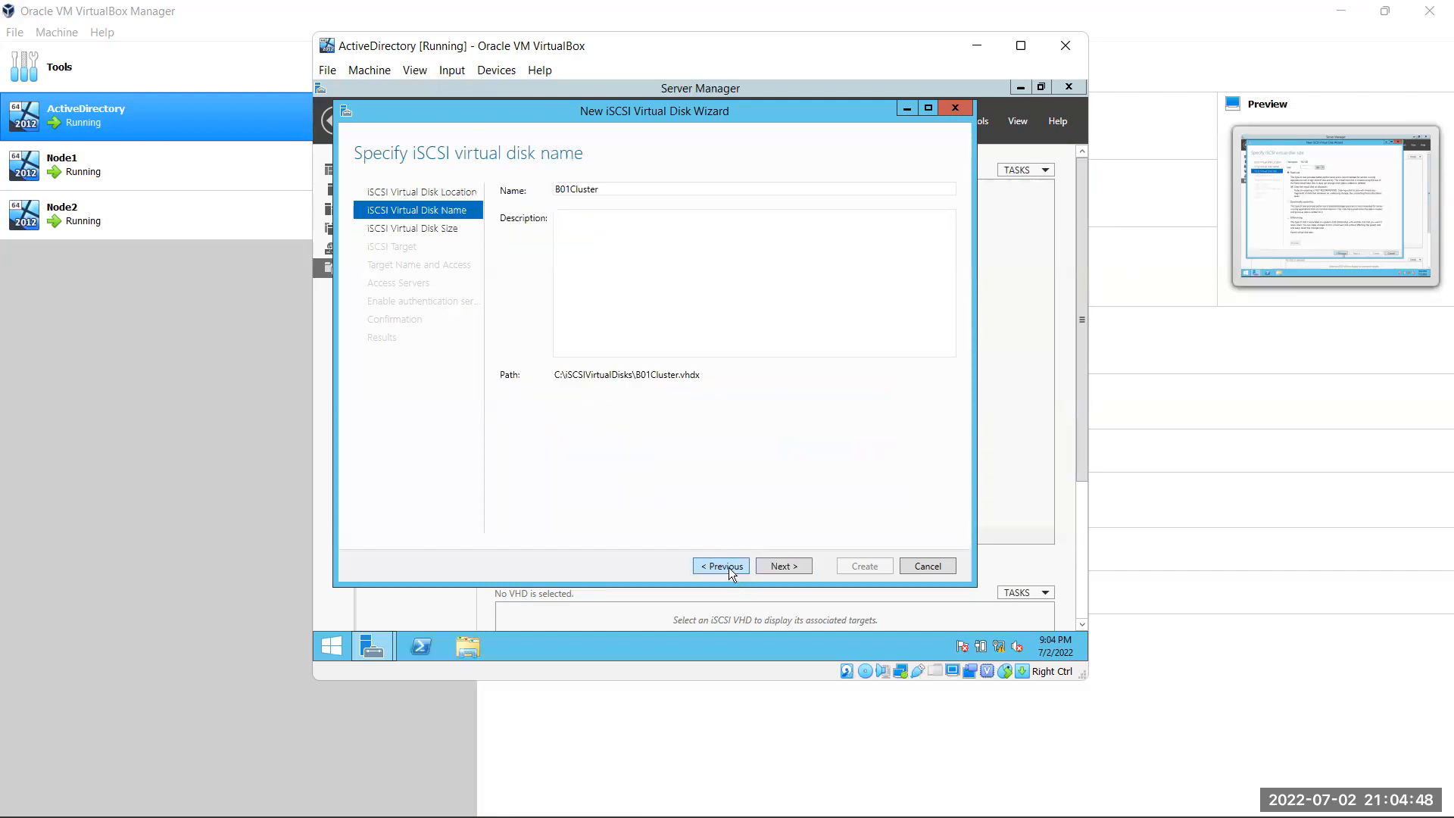
pyautogui.moveTo(604, 189); pyautogui.dragTo(521, 195)
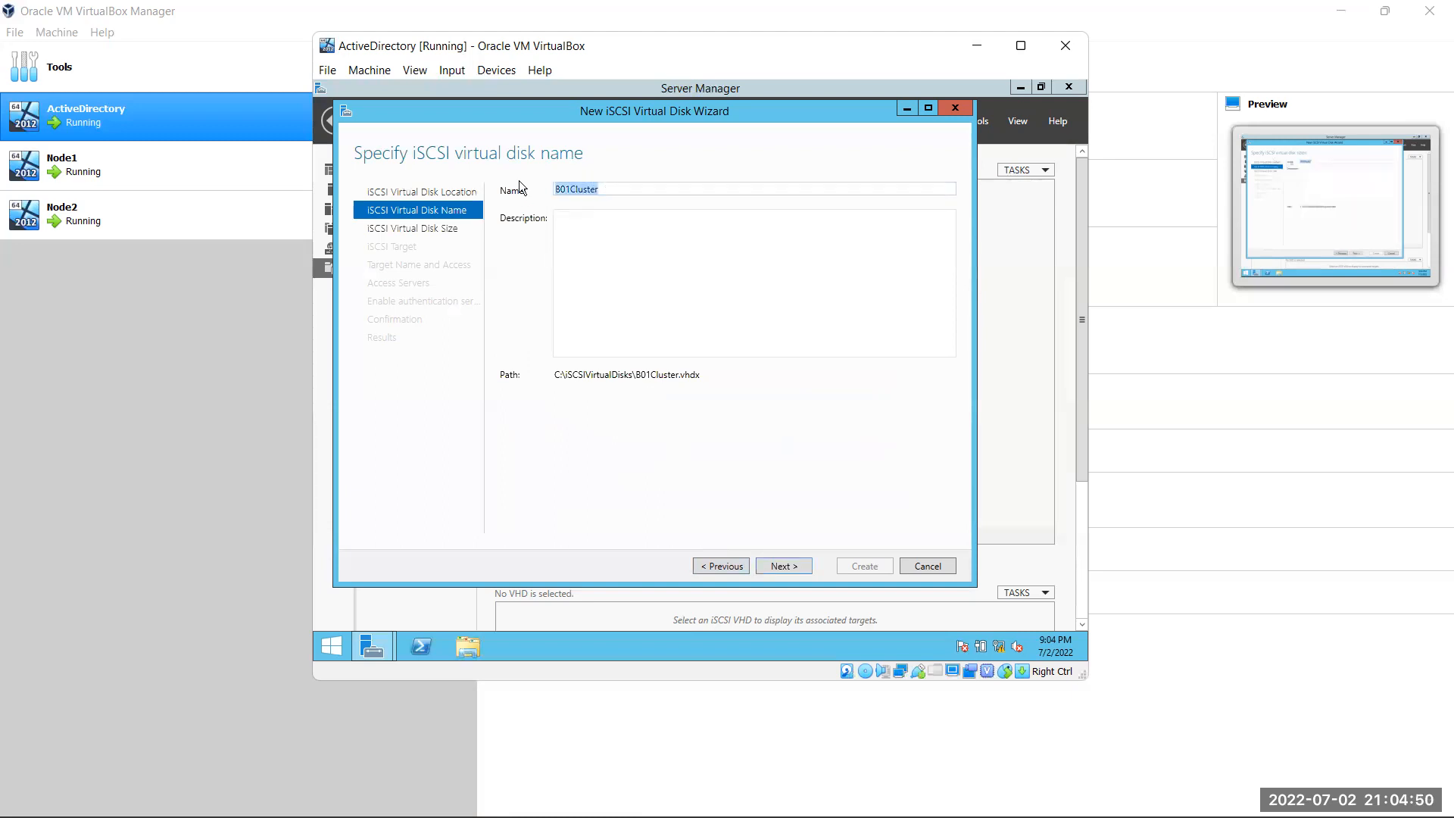
pyautogui.write('Data')
# Set a fixed virtual disk size of 3 GB
pyautogui.click(786, 565)
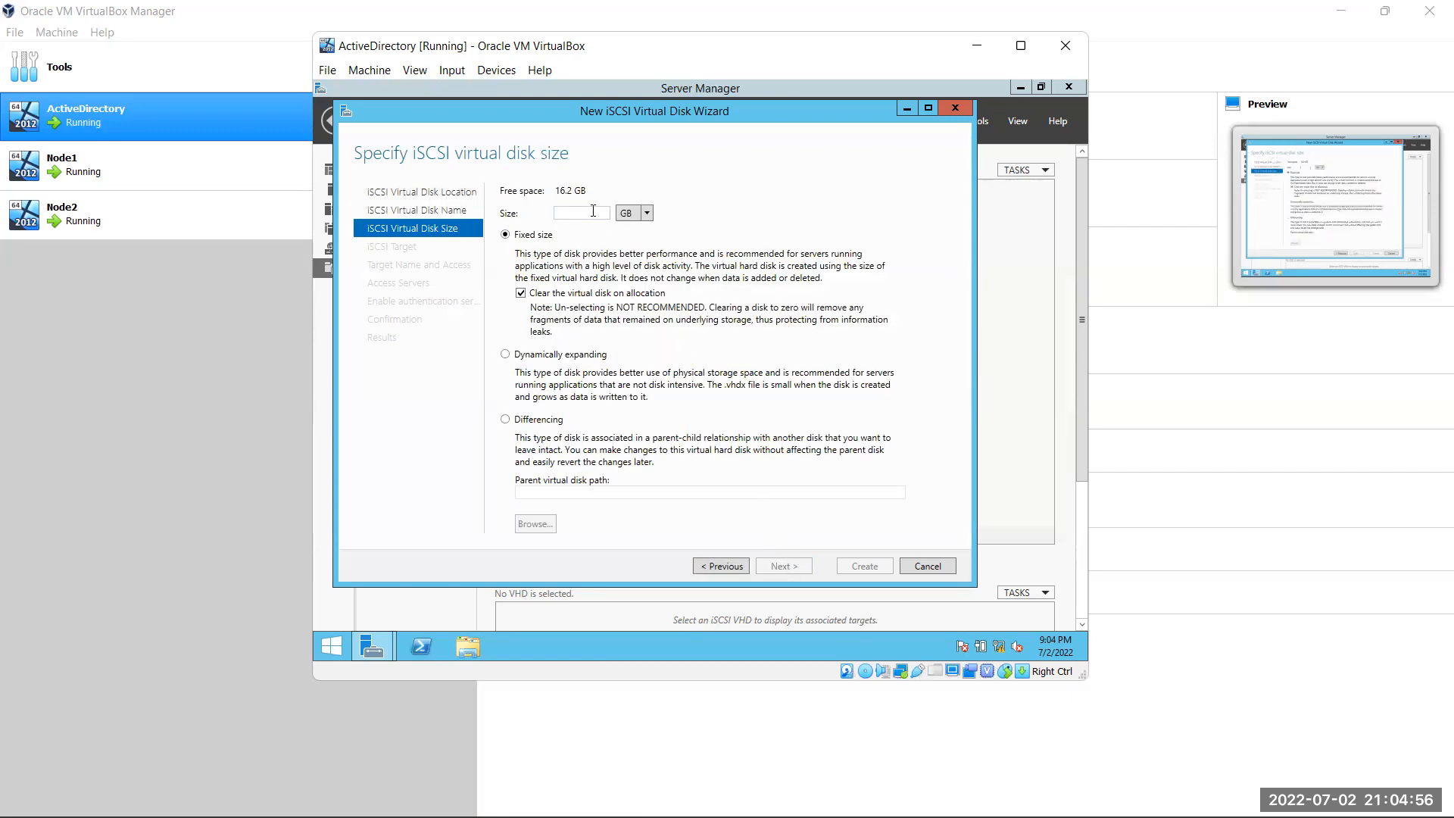
pyautogui.write('3')
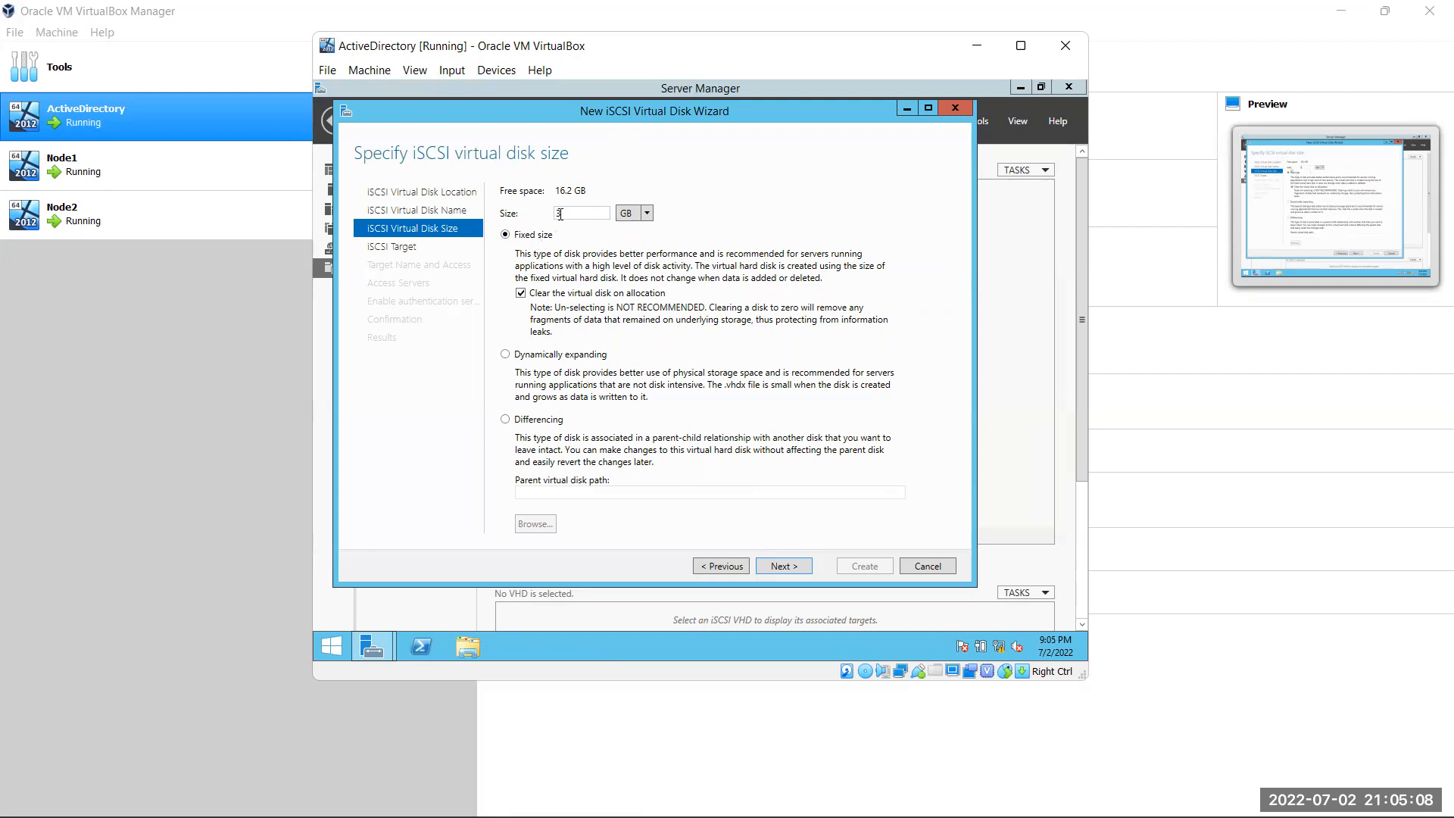
pyautogui.click(802, 565)
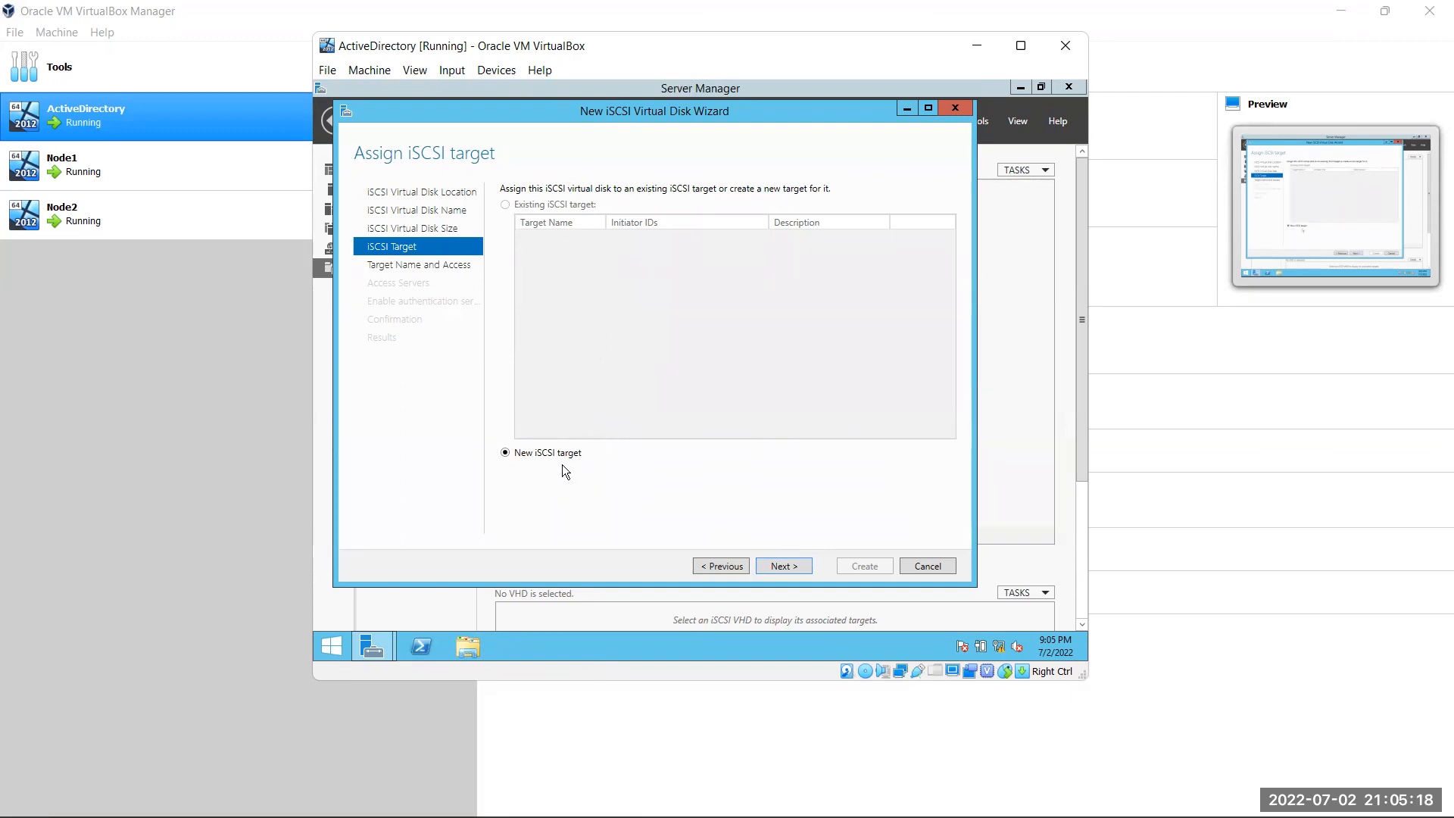
# Go back and rename the virtual disk to 'B01Cluster'
pyautogui.click(788, 565)
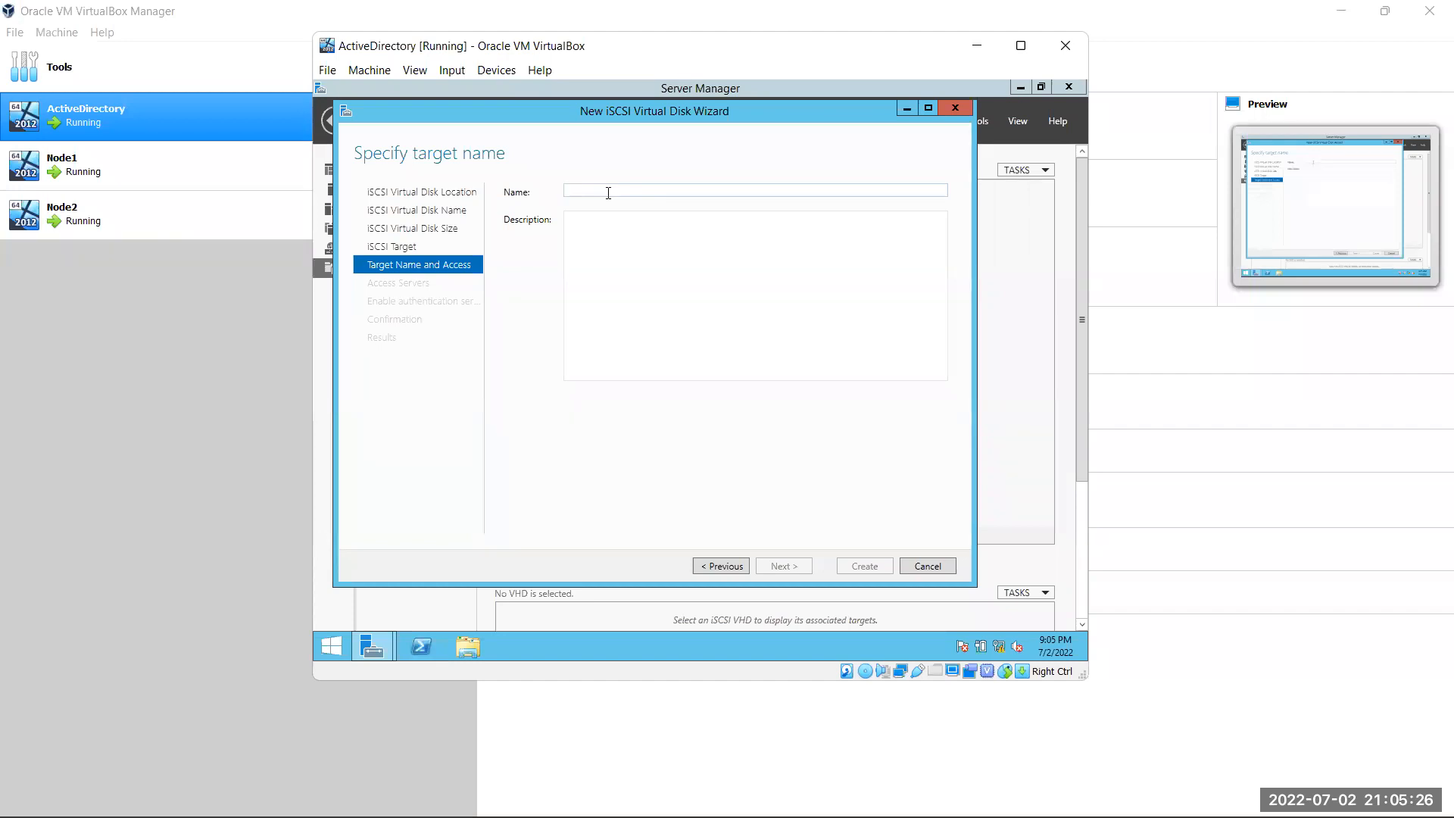
pyautogui.click(736, 566)
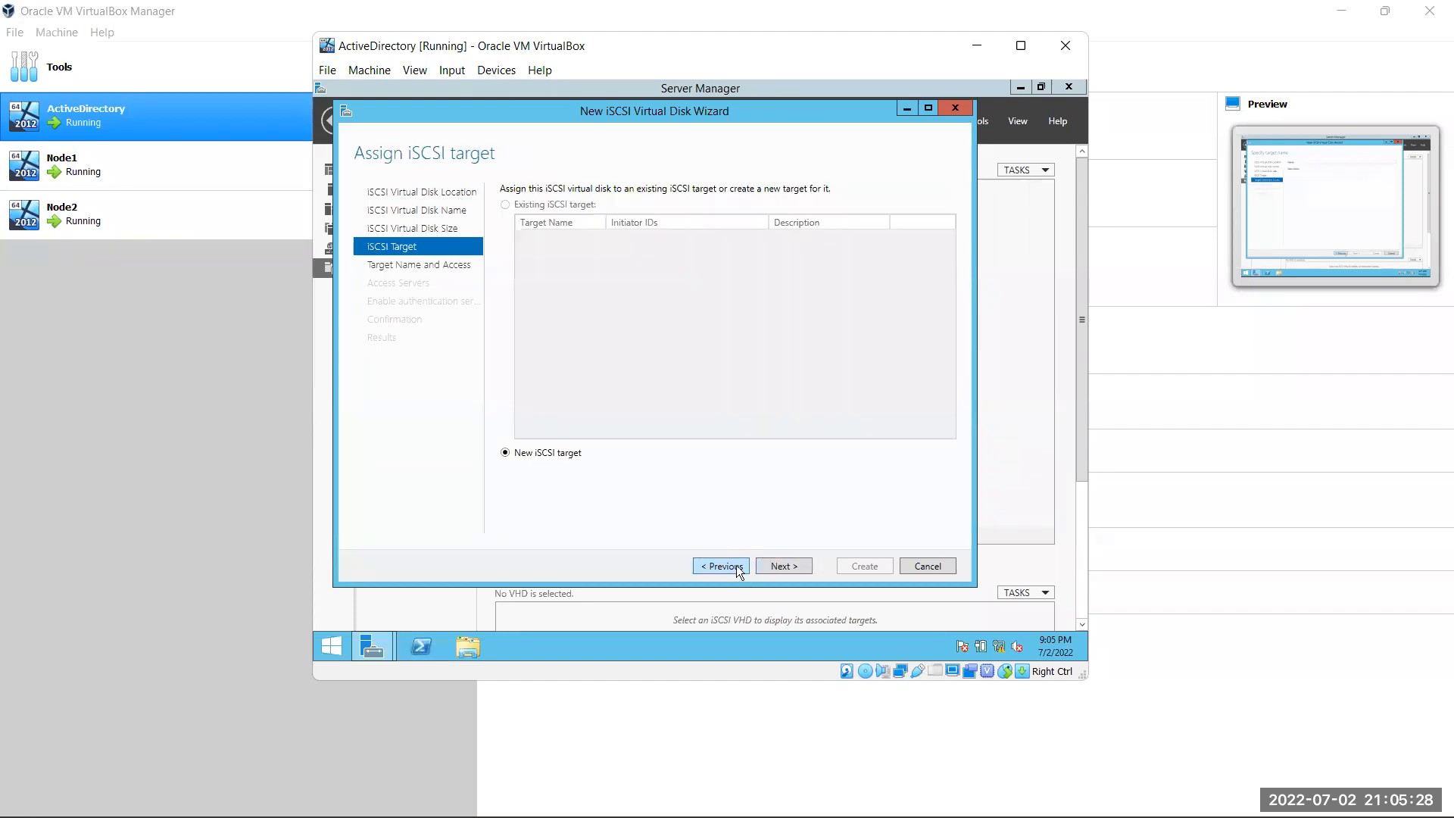
pyautogui.click(736, 566)
pyautogui.click(736, 565)
pyautogui.doubleClick(566, 189)
pyautogui.write('B01Cls')
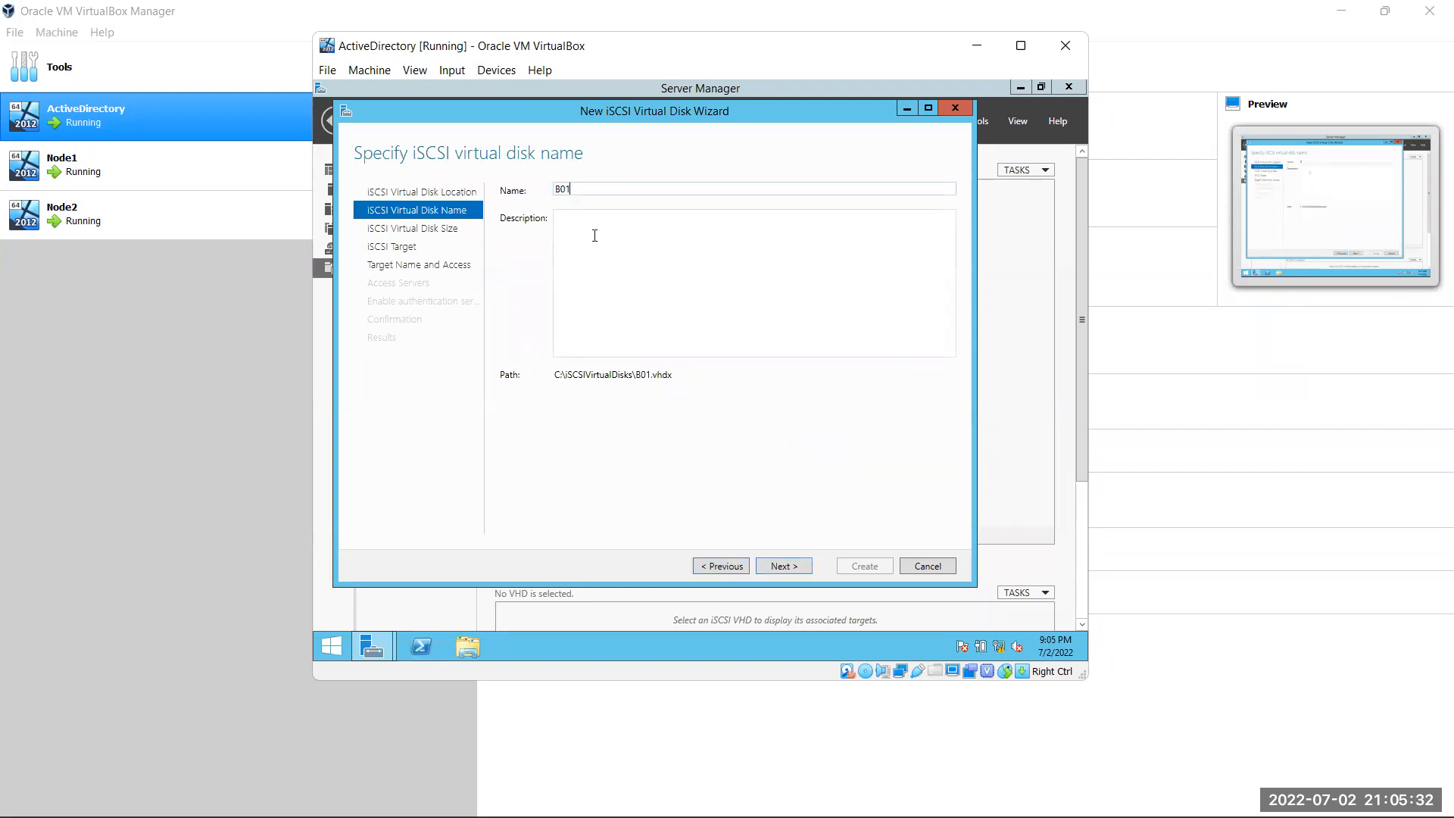
pyautogui.press('BackSpace')
pyautogui.write('uster')
# Keep the 3 GB size and name the new iSCSI target 'Data'
pyautogui.click(792, 565)
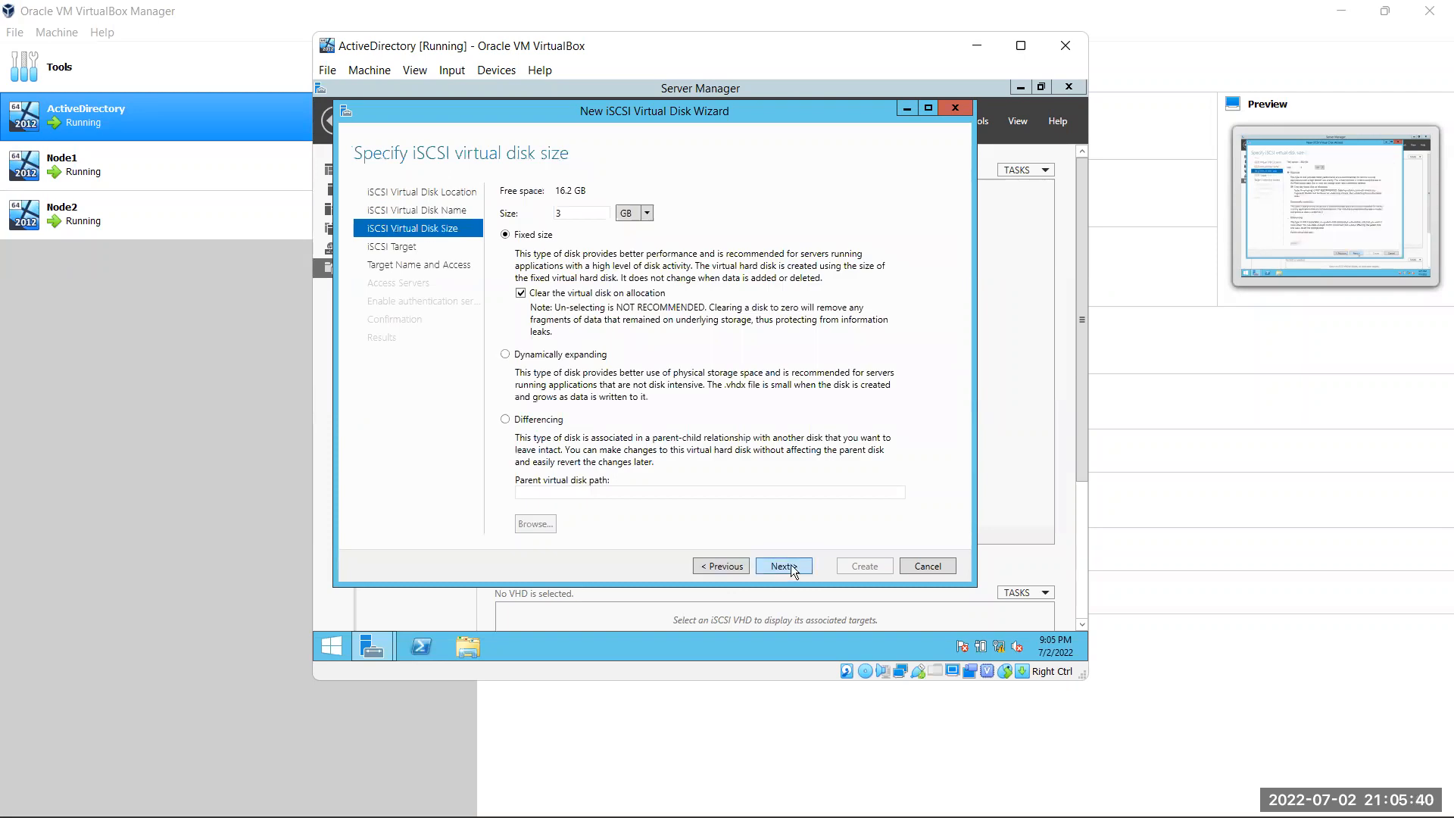
pyautogui.click(792, 566)
pyautogui.click(791, 566)
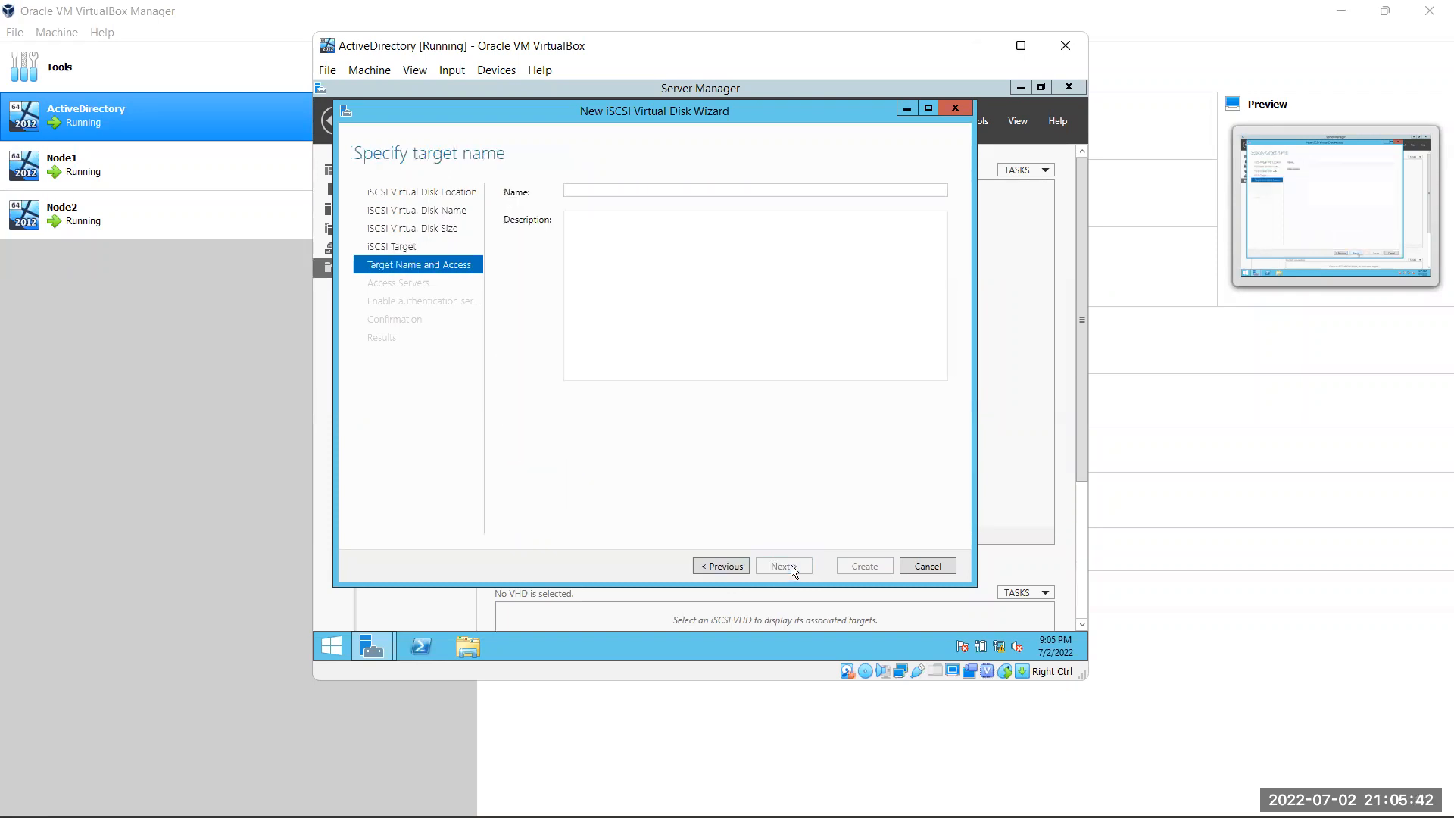
pyautogui.write('Data')
pyautogui.click(794, 567)
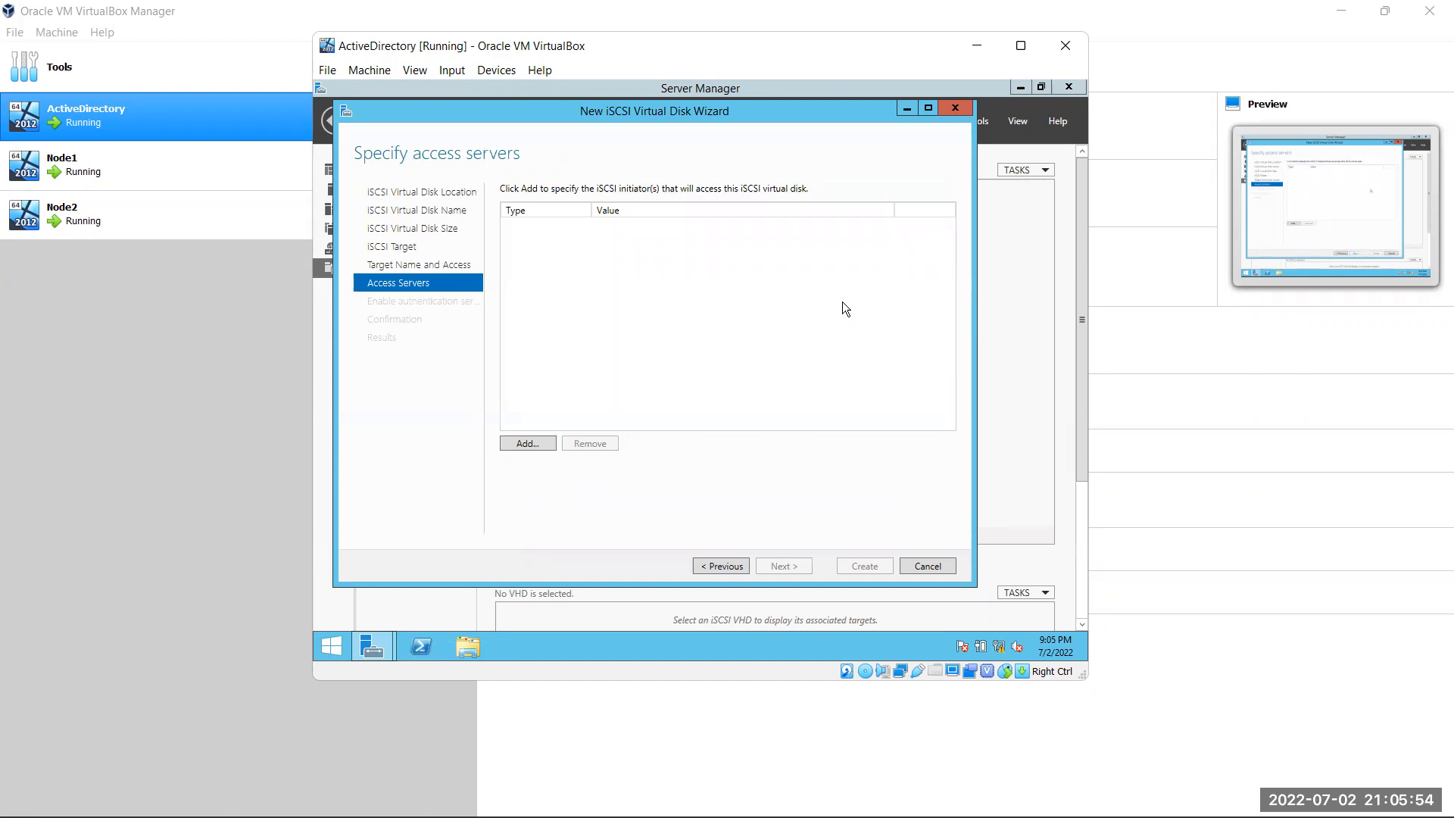
# Add an access server by IP Address 10.10.10.1
pyautogui.click(533, 443)
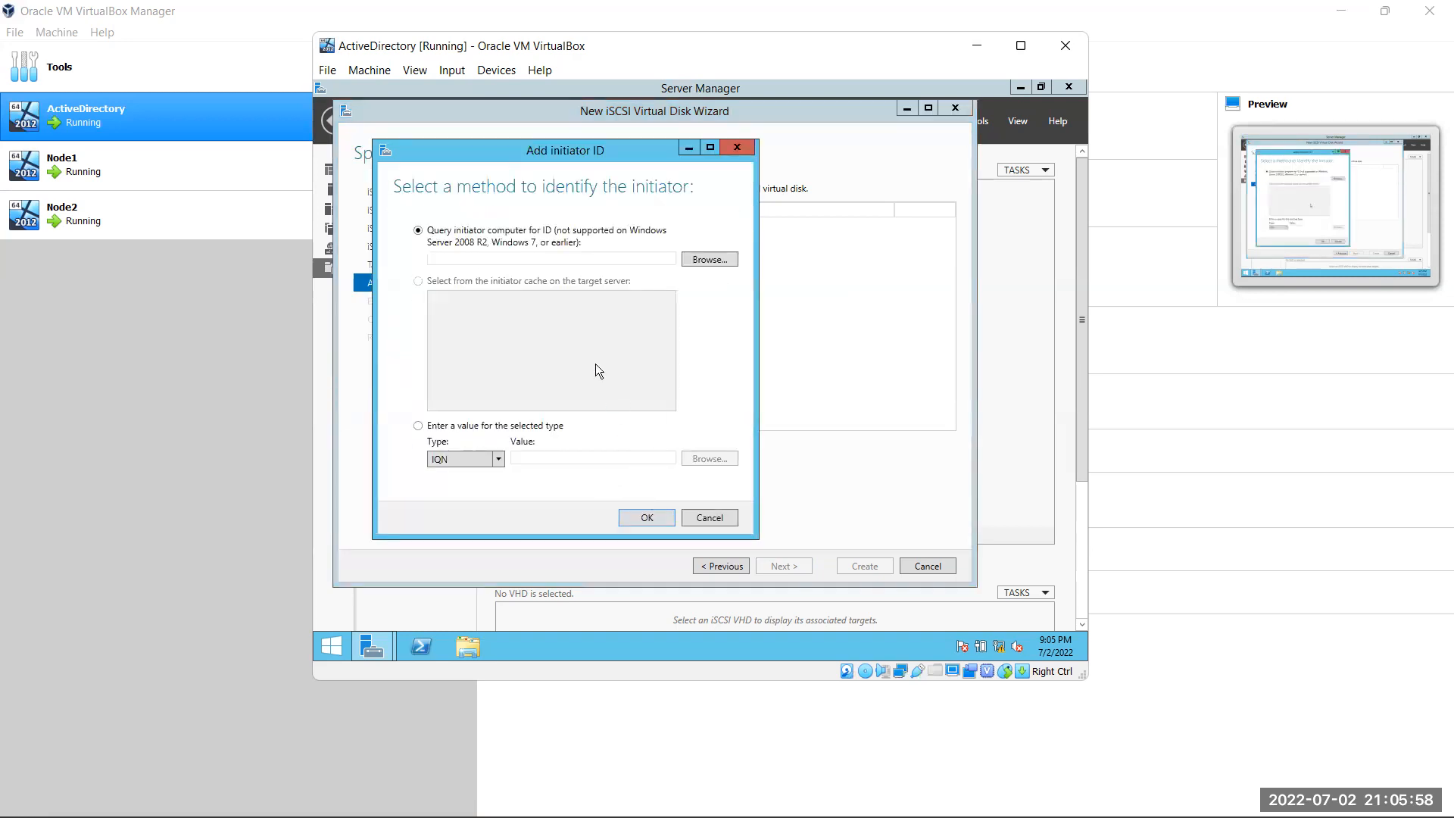
pyautogui.click(419, 426)
pyautogui.click(496, 459)
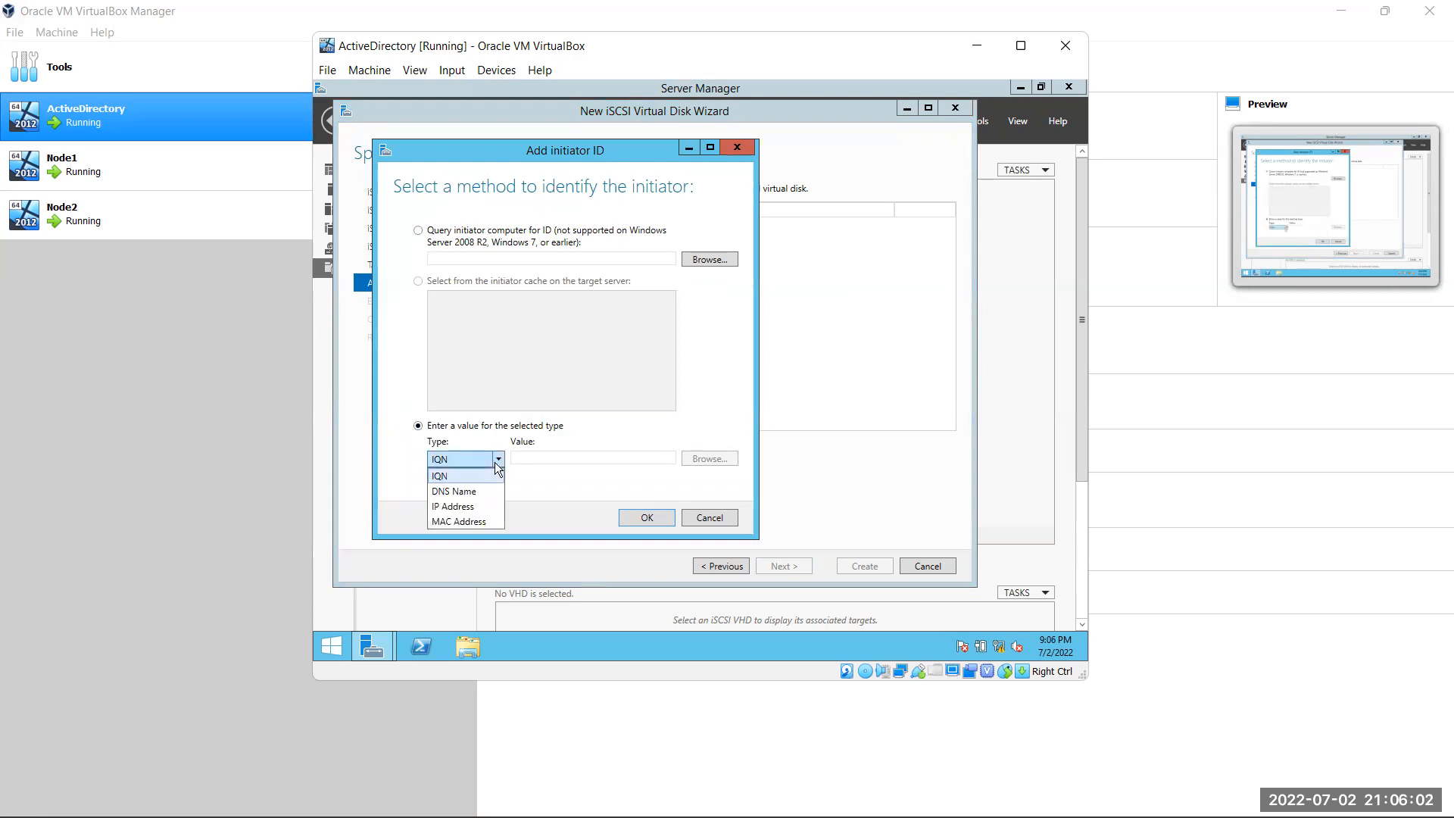
pyautogui.click(478, 506)
pyautogui.click(596, 459)
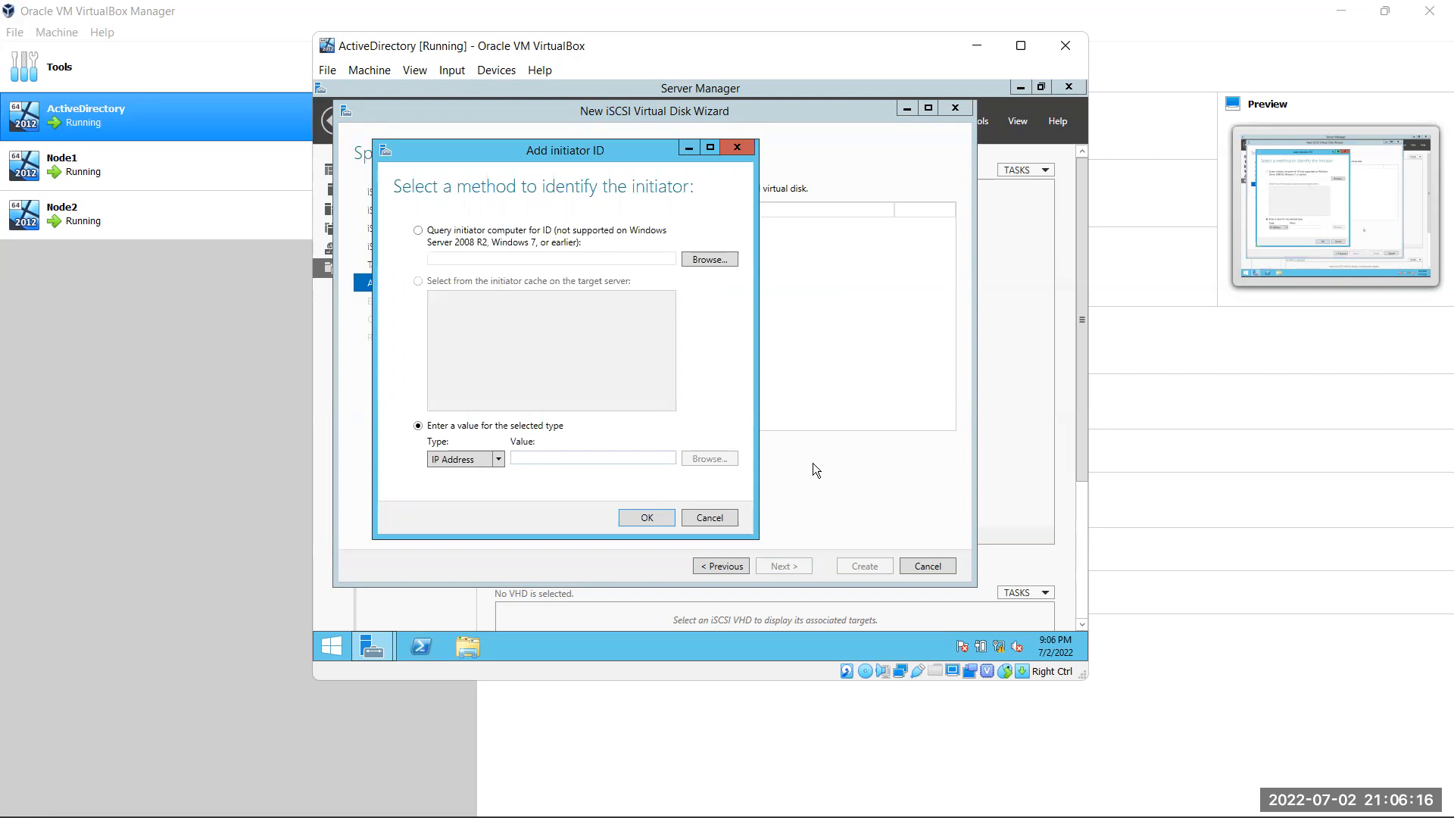
pyautogui.write('10')
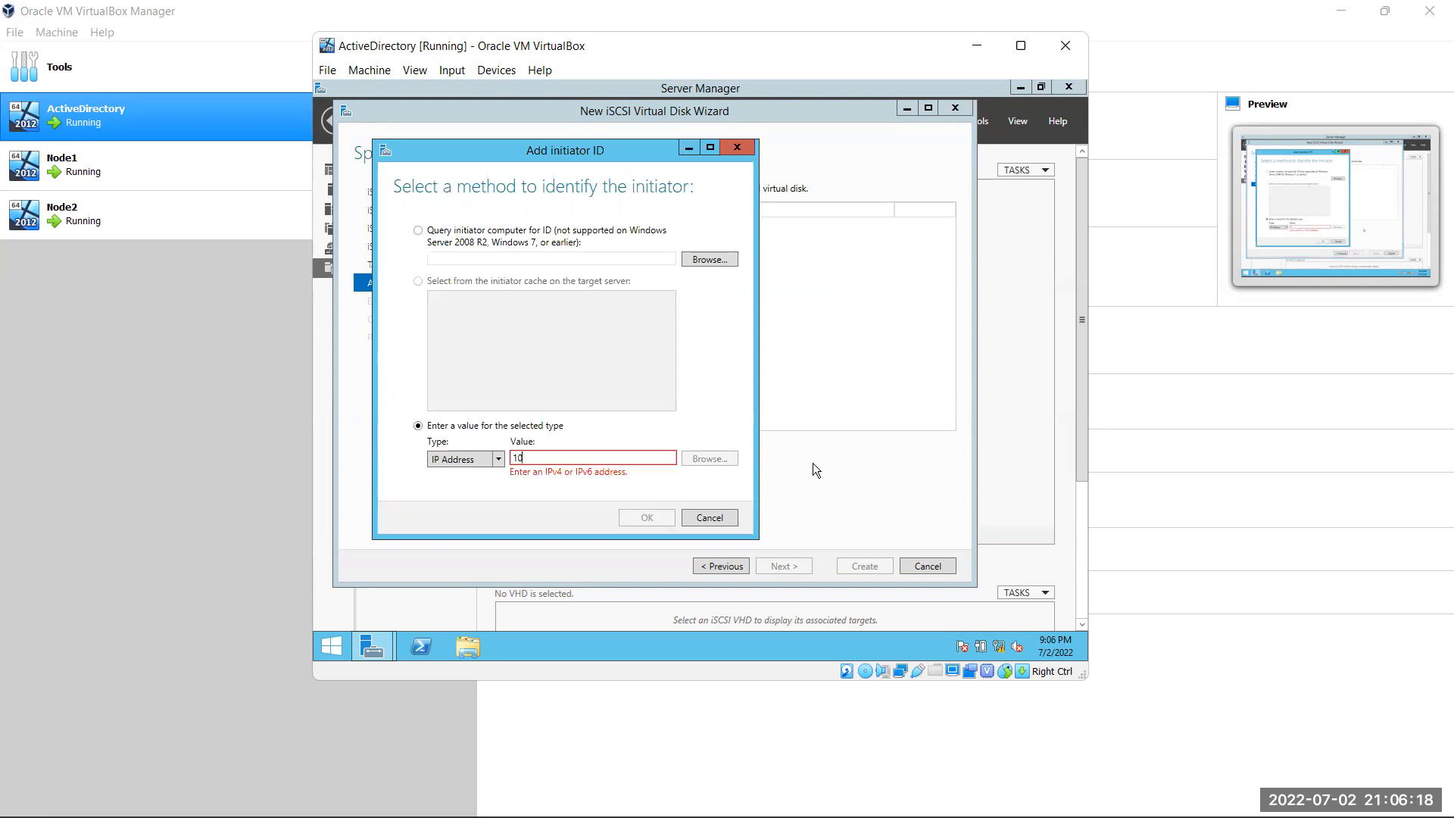
pyautogui.write('.10.10.1')
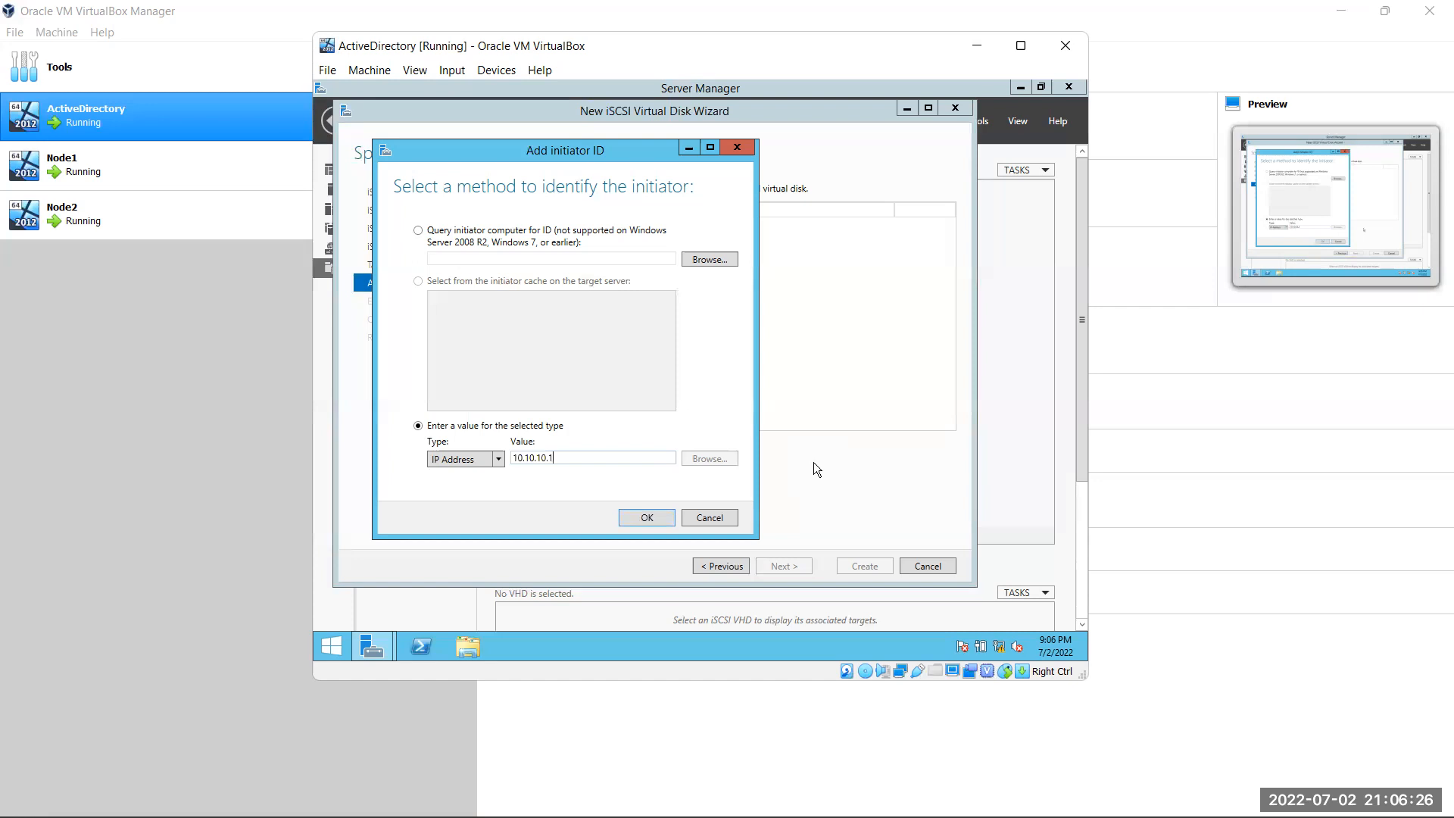
pyautogui.click(641, 514)
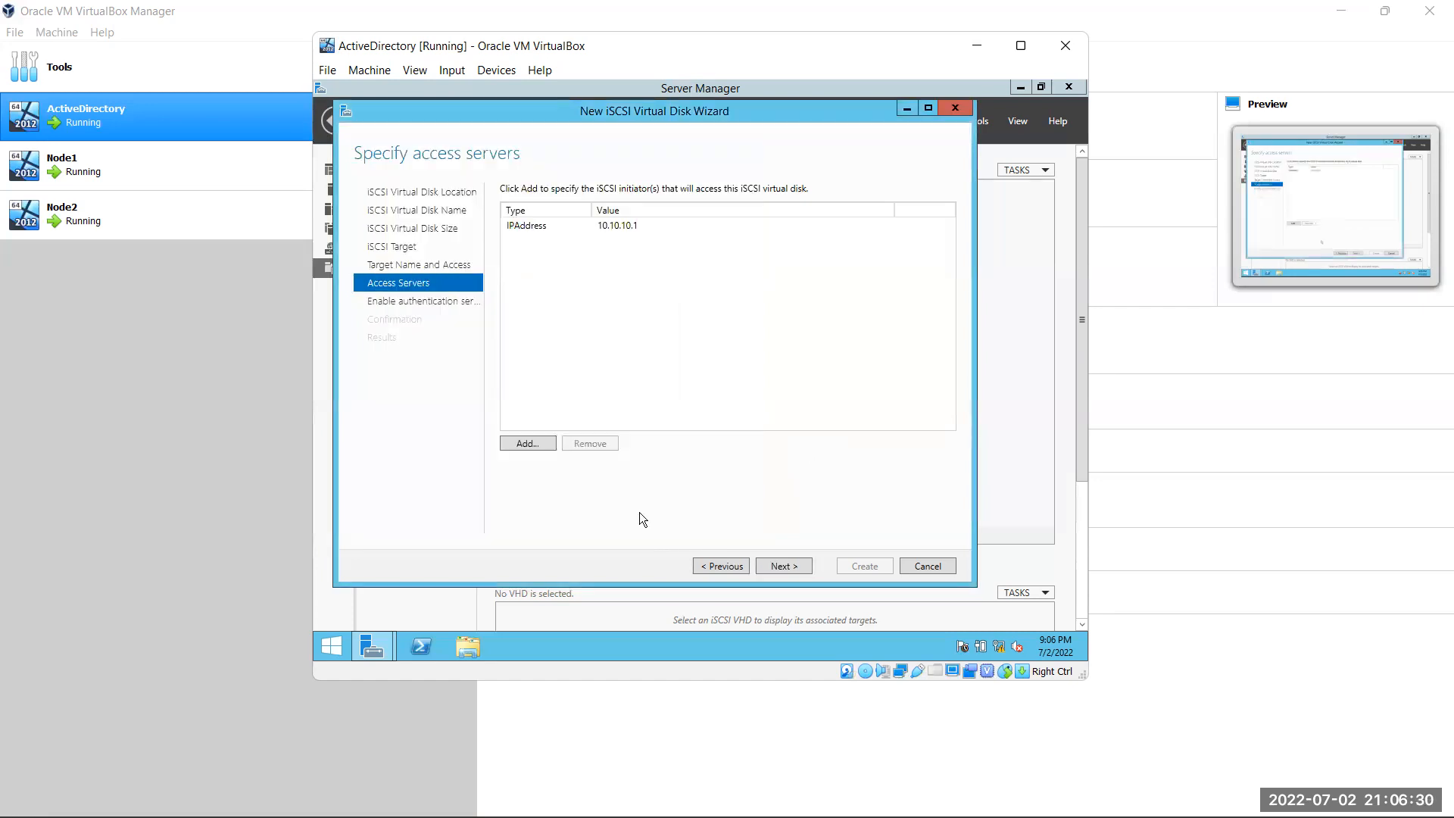
# Add a second access server by IP Address 10.10.10.2
pyautogui.click(539, 445)
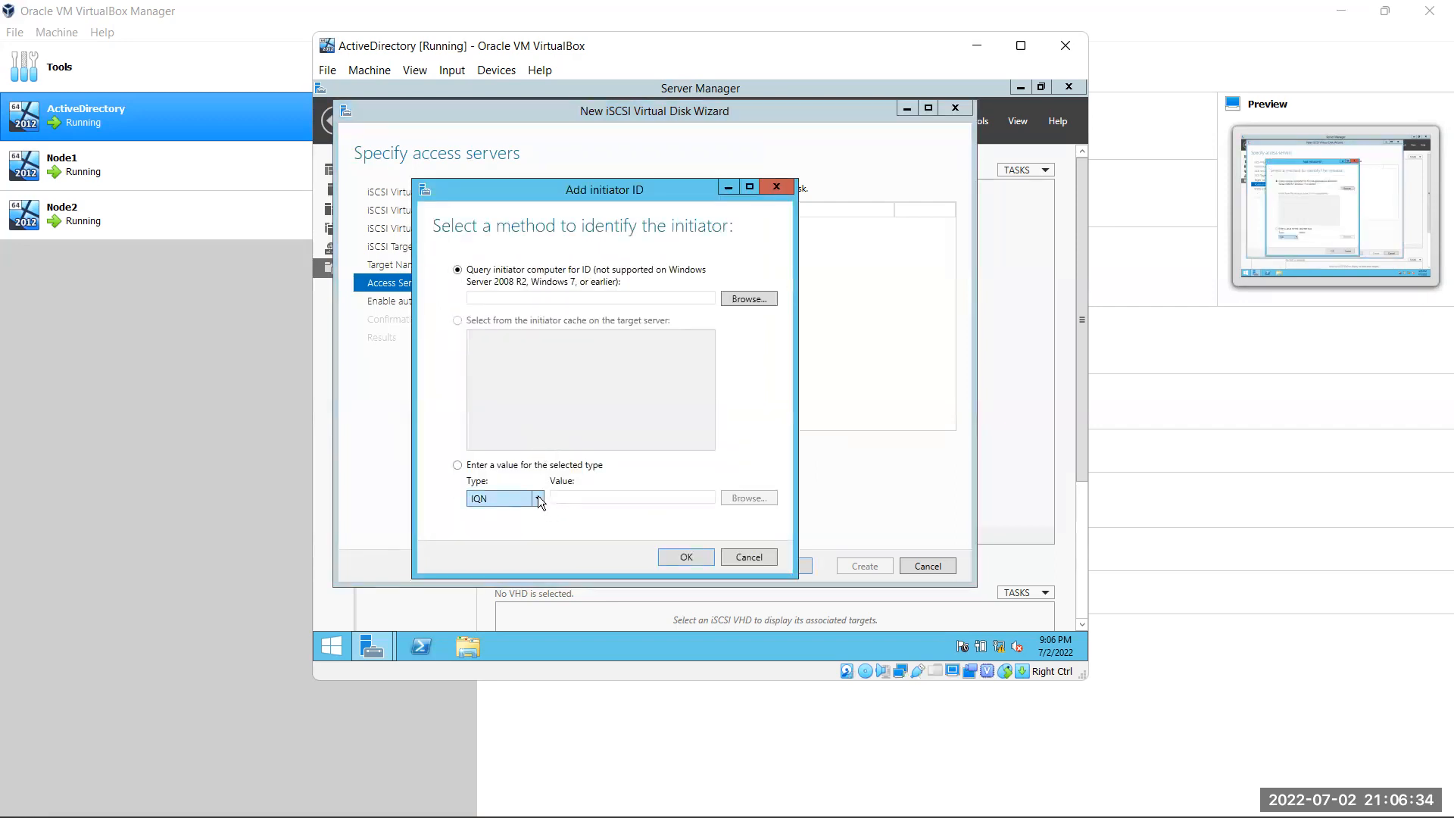
pyautogui.click(458, 465)
pyautogui.click(533, 496)
pyautogui.click(528, 543)
pyautogui.click(632, 499)
pyautogui.write('10.10.10.2')
pyautogui.click(685, 558)
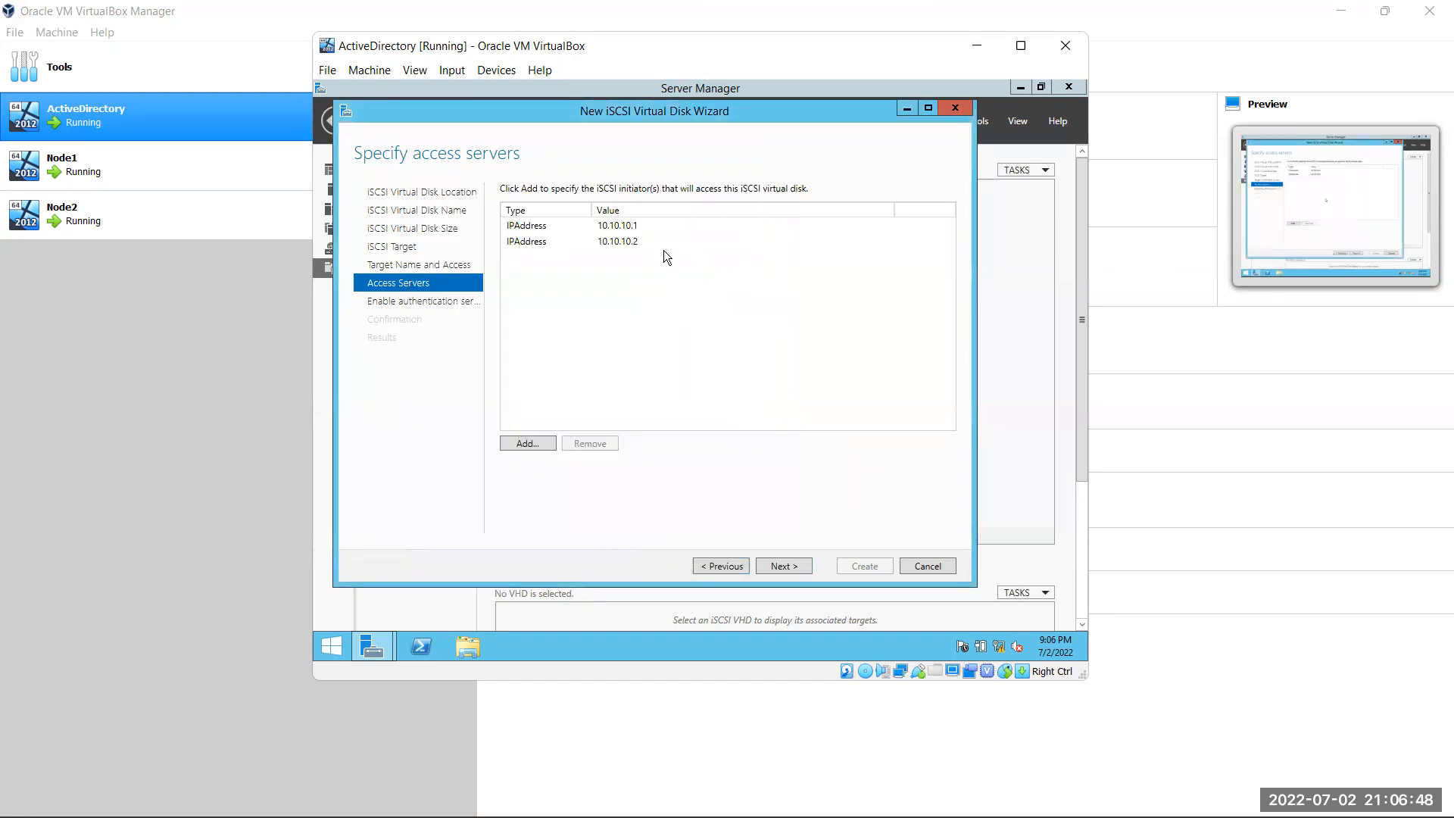
# Create the B01Cluster virtual disk and Data target without CHAP, then close the wizard
pyautogui.click(801, 565)
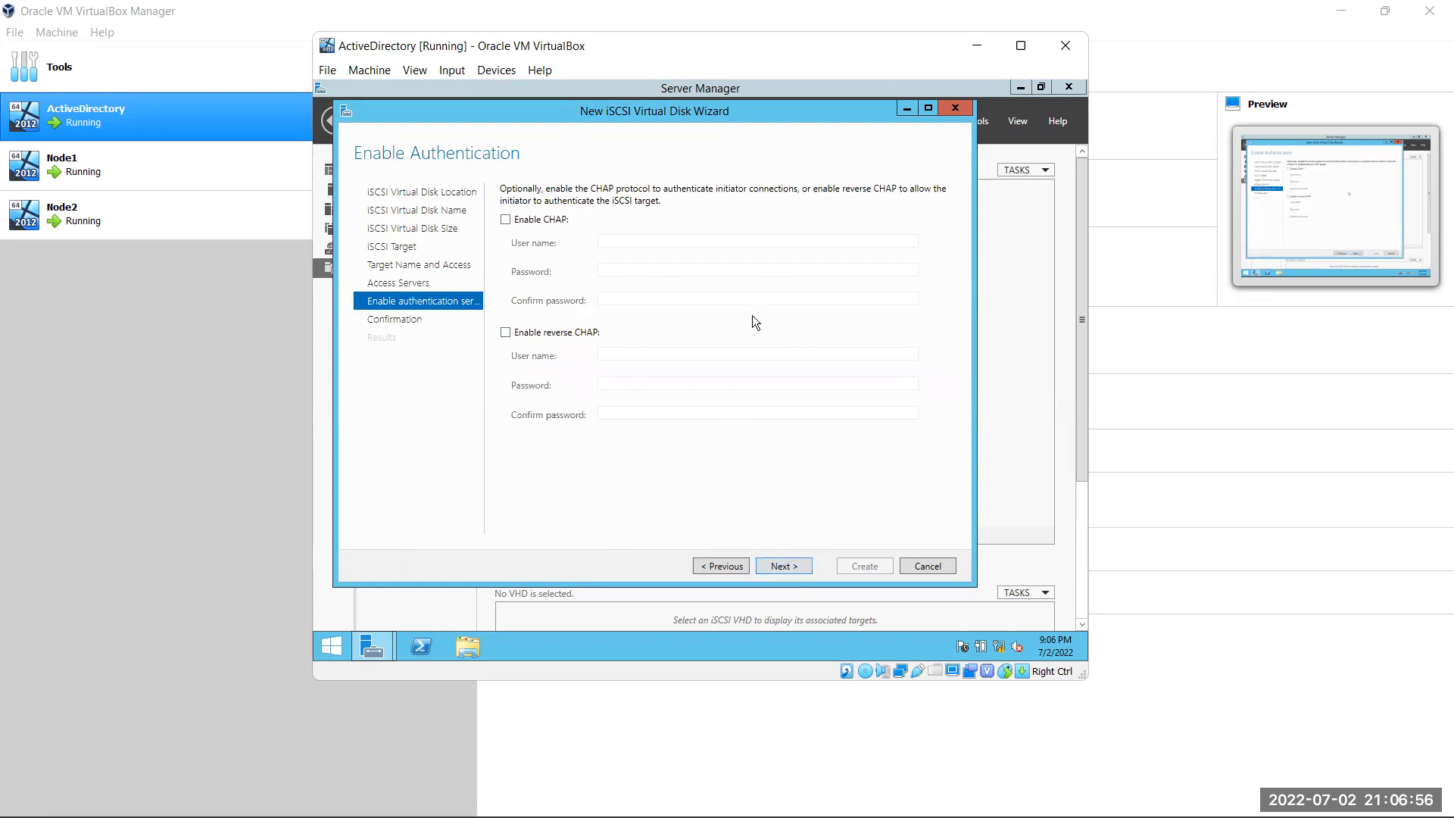
pyautogui.click(799, 568)
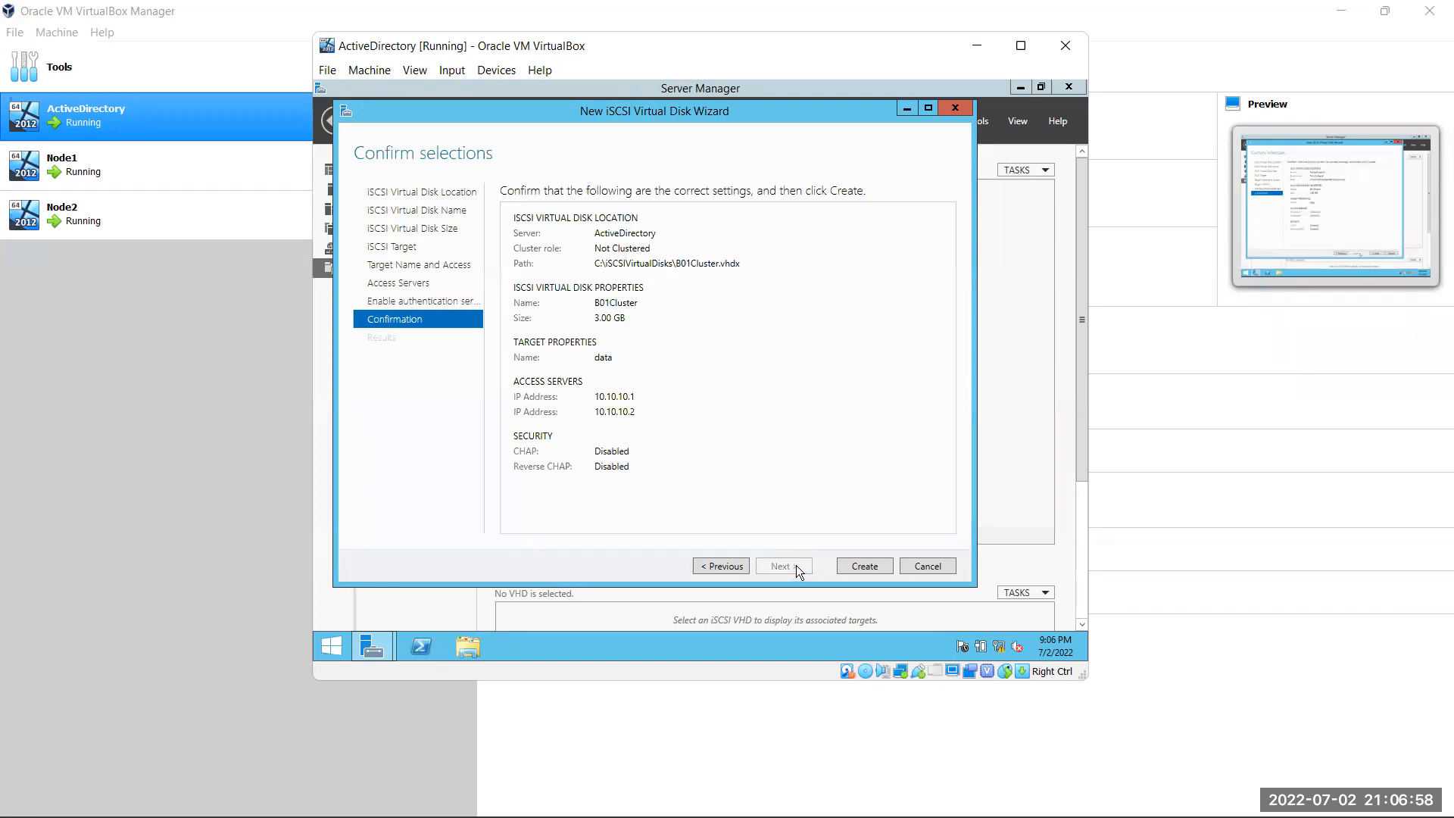
pyautogui.click(859, 569)
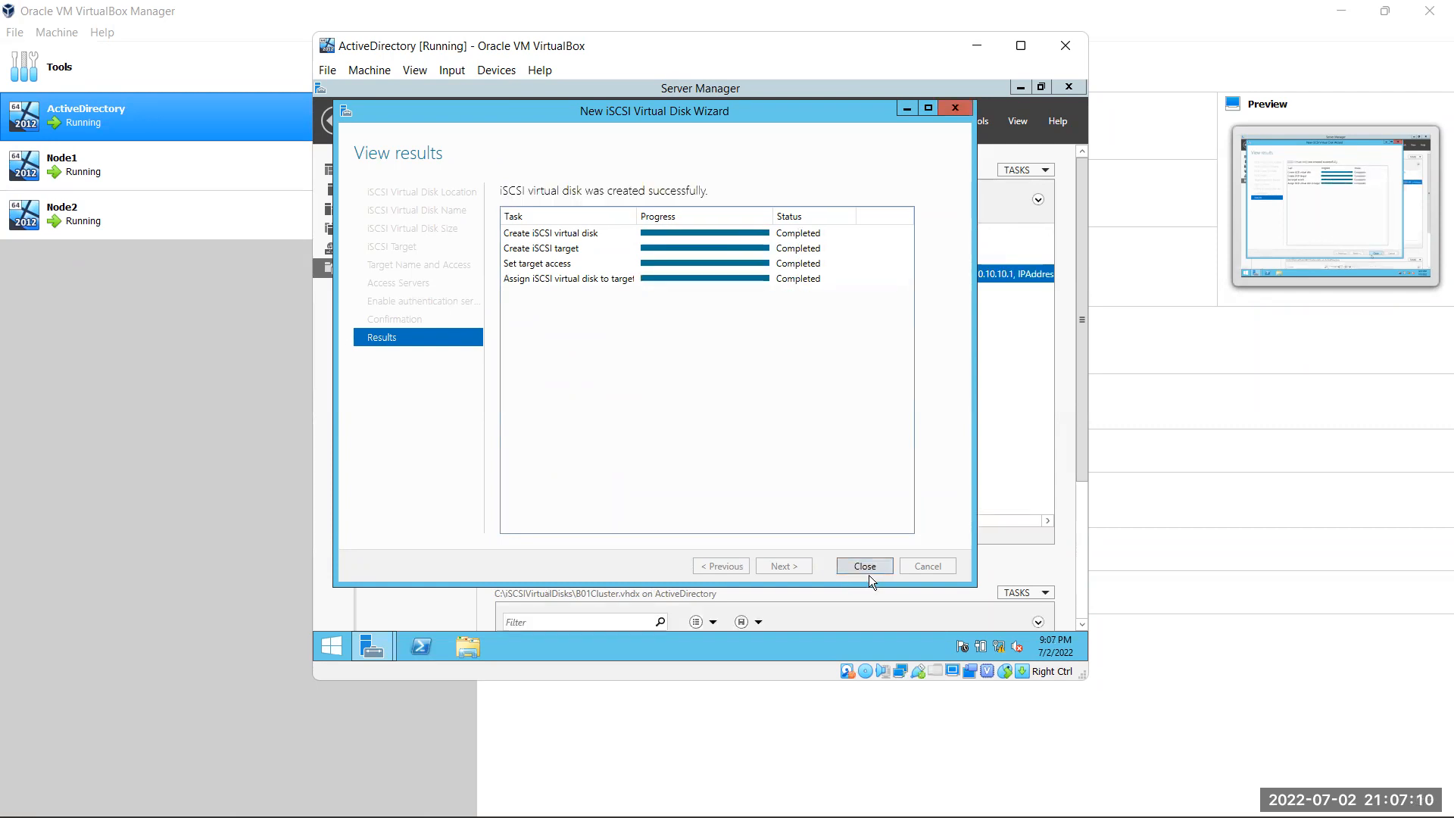
pyautogui.click(867, 568)
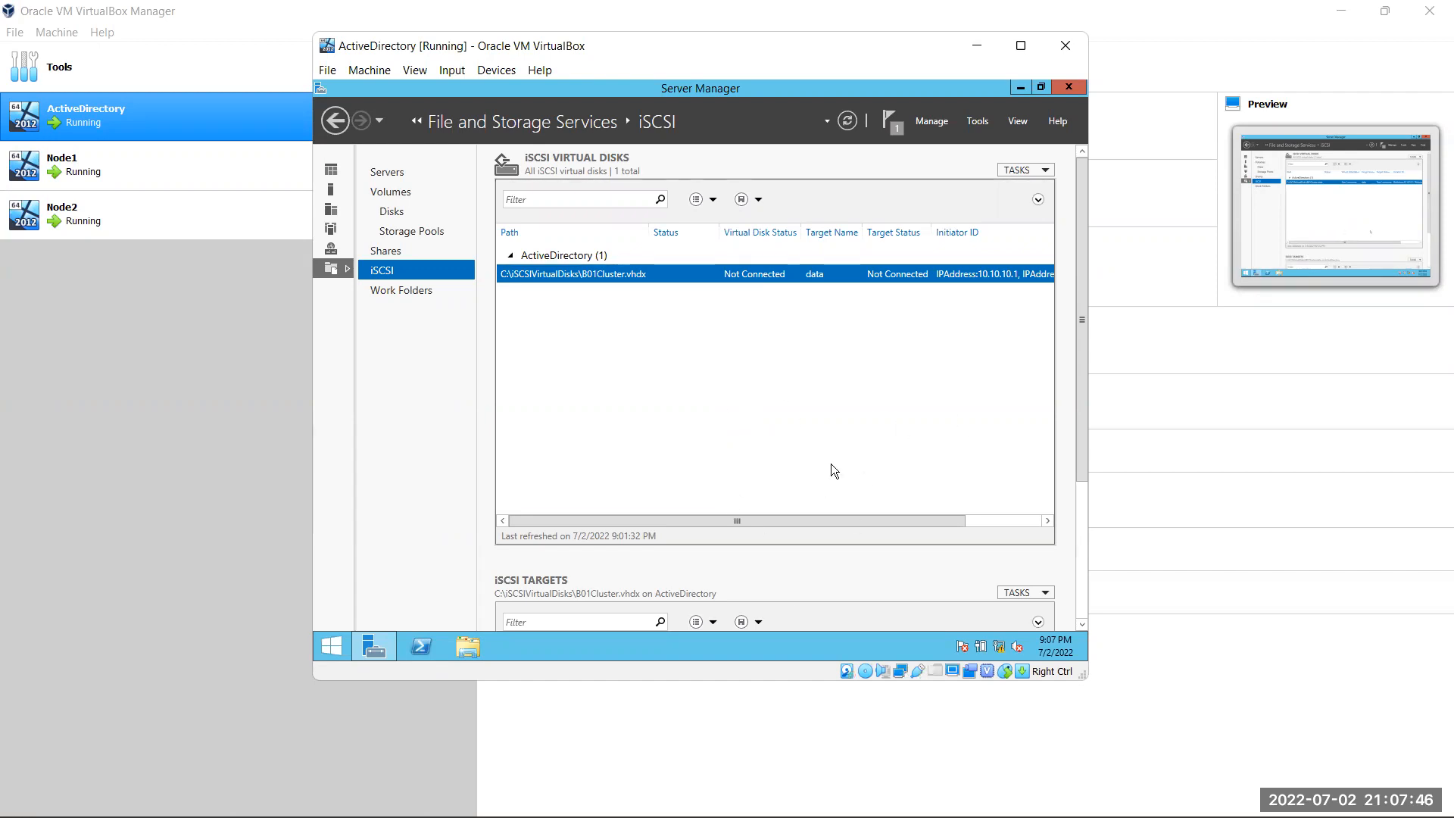
# Sign in to the Node1 VM with its password and minimize Failover Cluster Manager to reveal Server Manager
pyautogui.moveTo(853, 796)
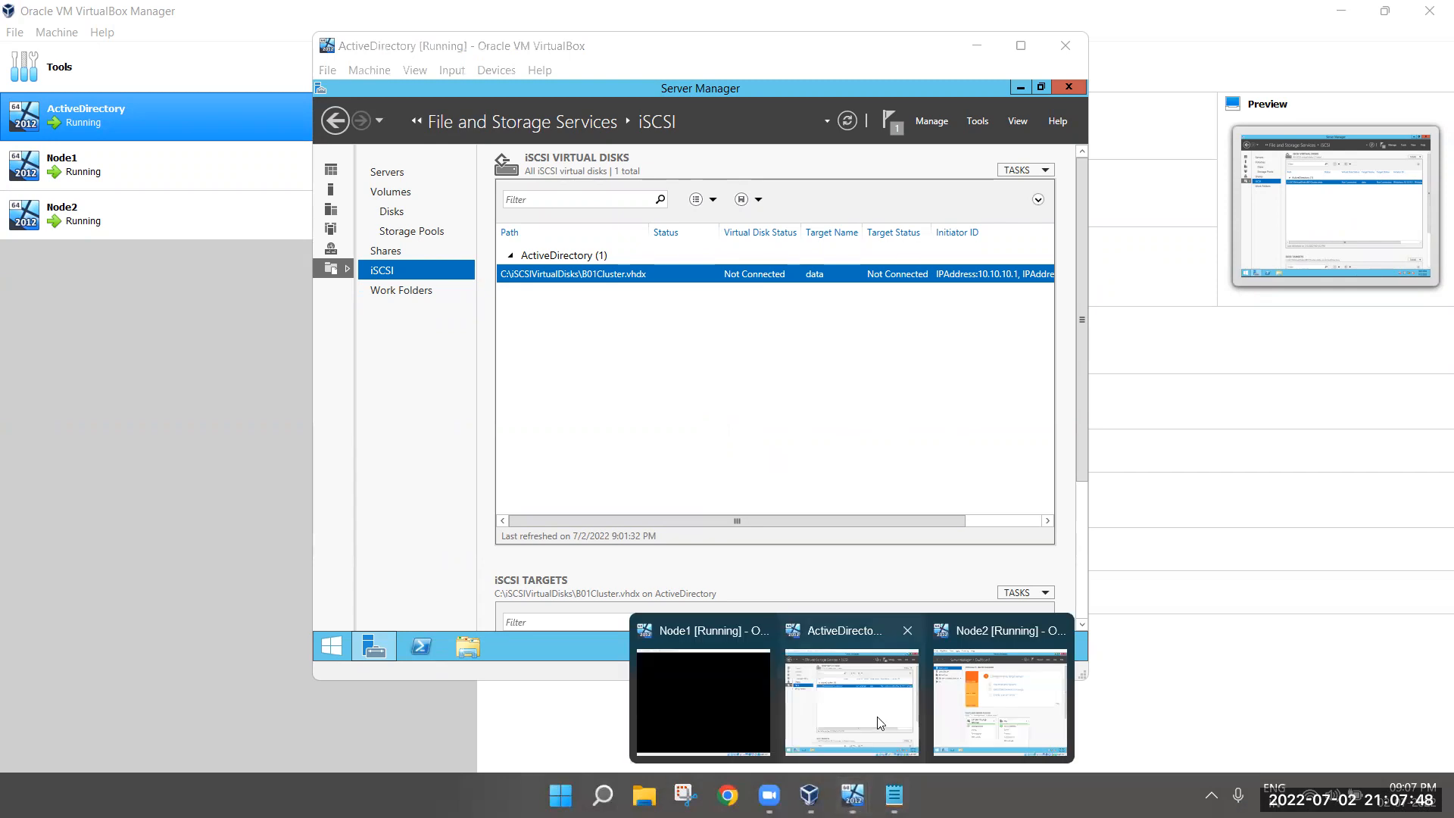
pyautogui.click(703, 701)
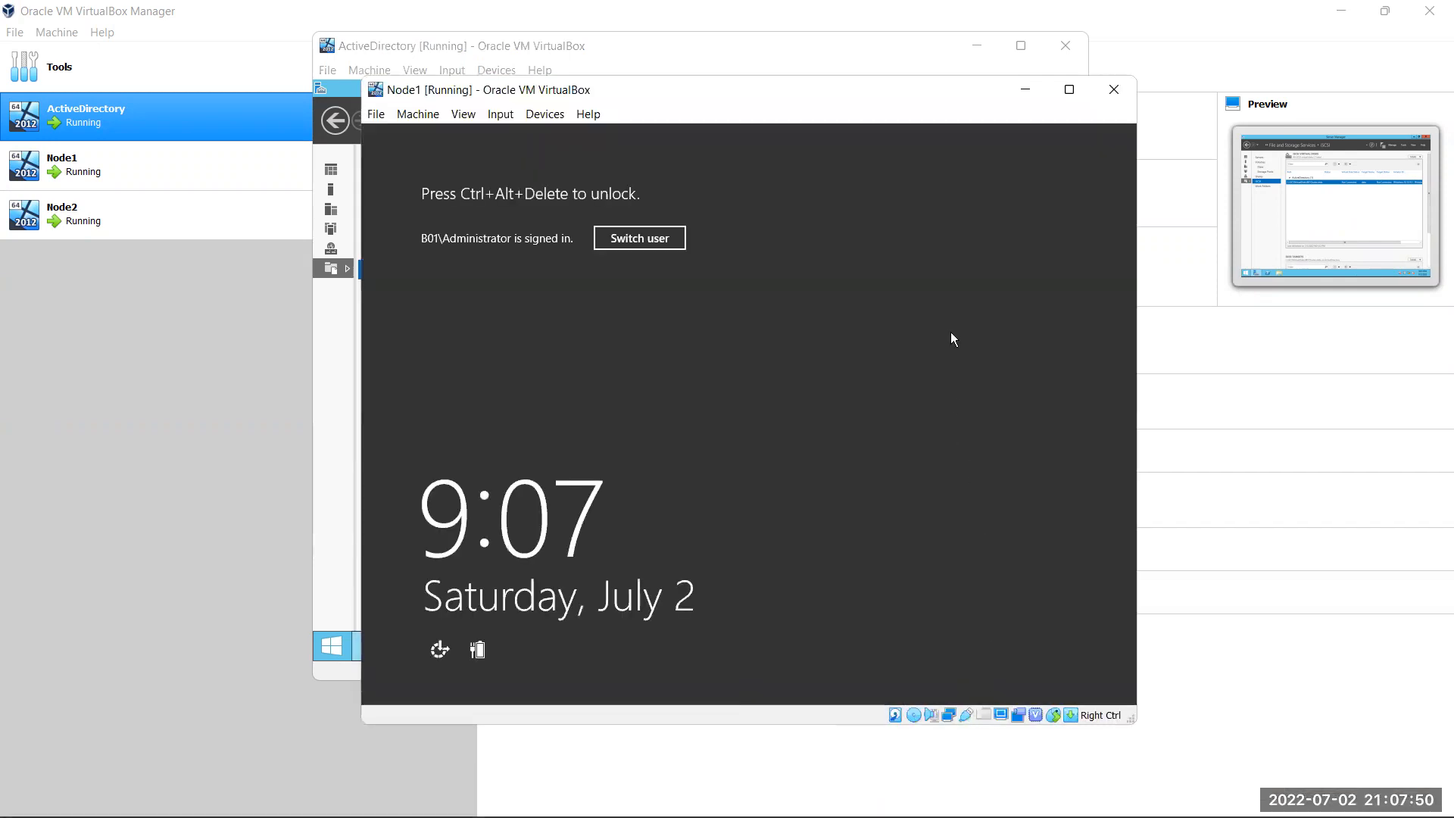
pyautogui.hotkey('ctrl', 'alt', 'Delete')
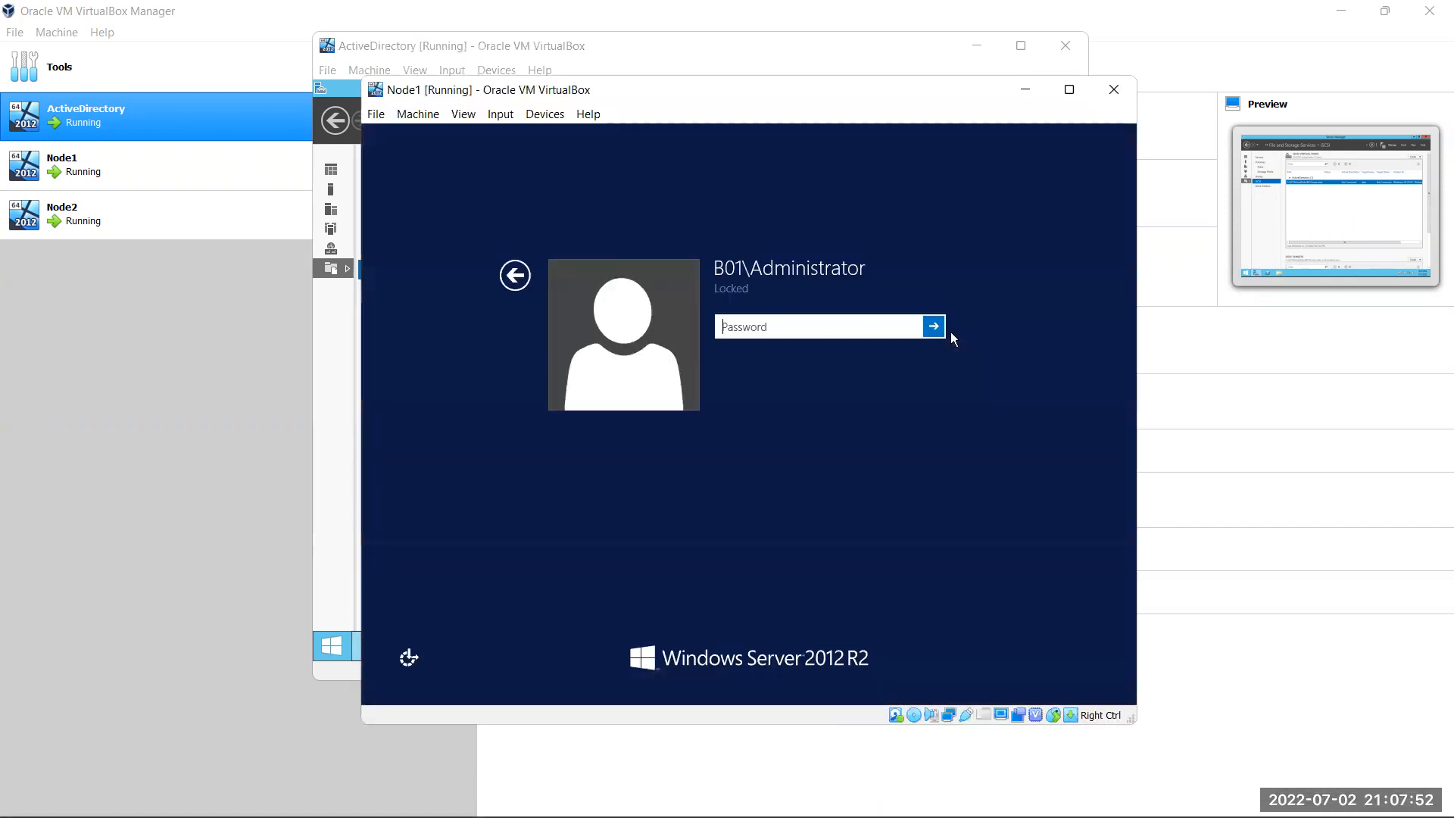
pyautogui.write('**********')
pyautogui.press('Return')
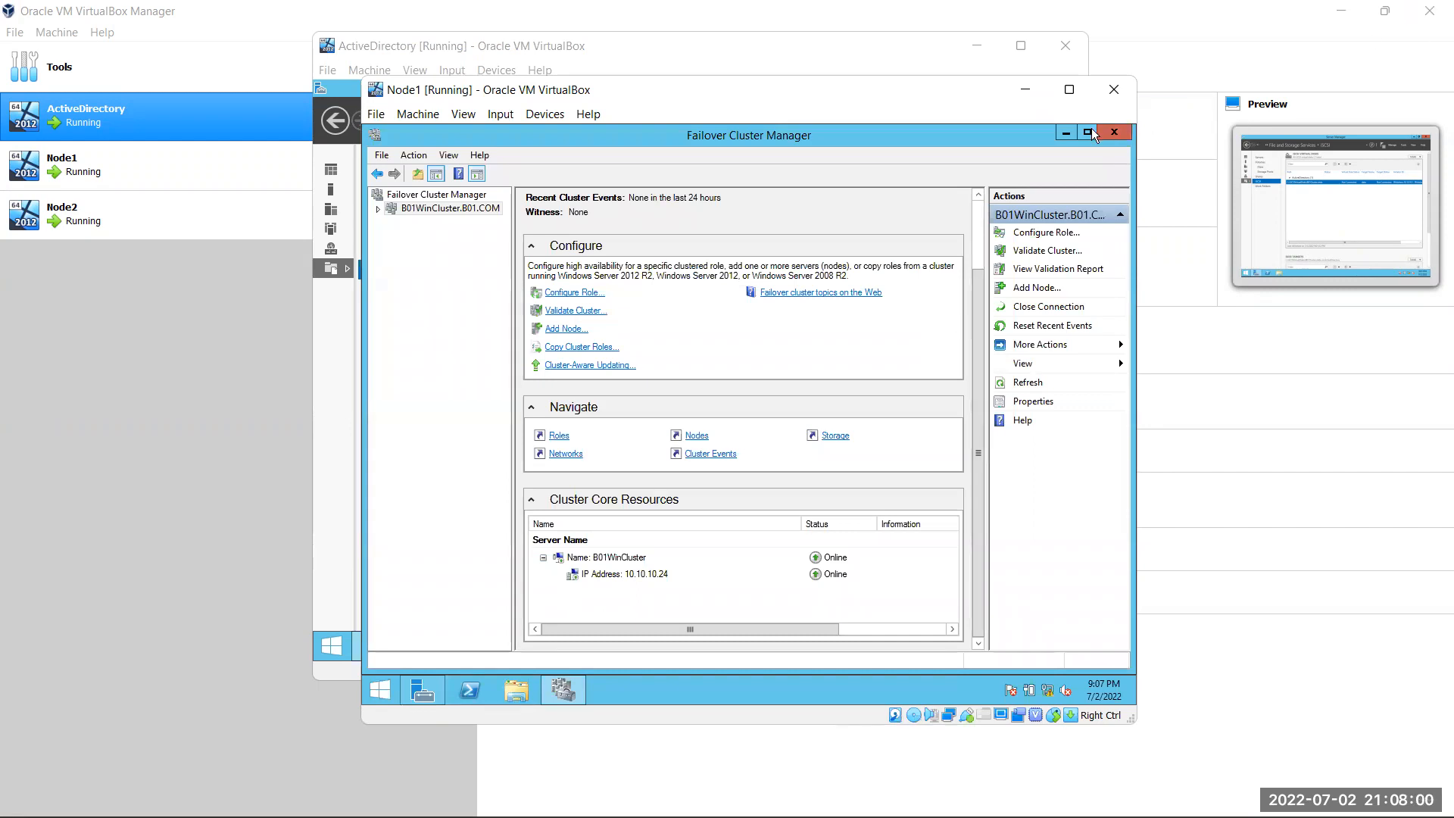
pyautogui.click(1066, 133)
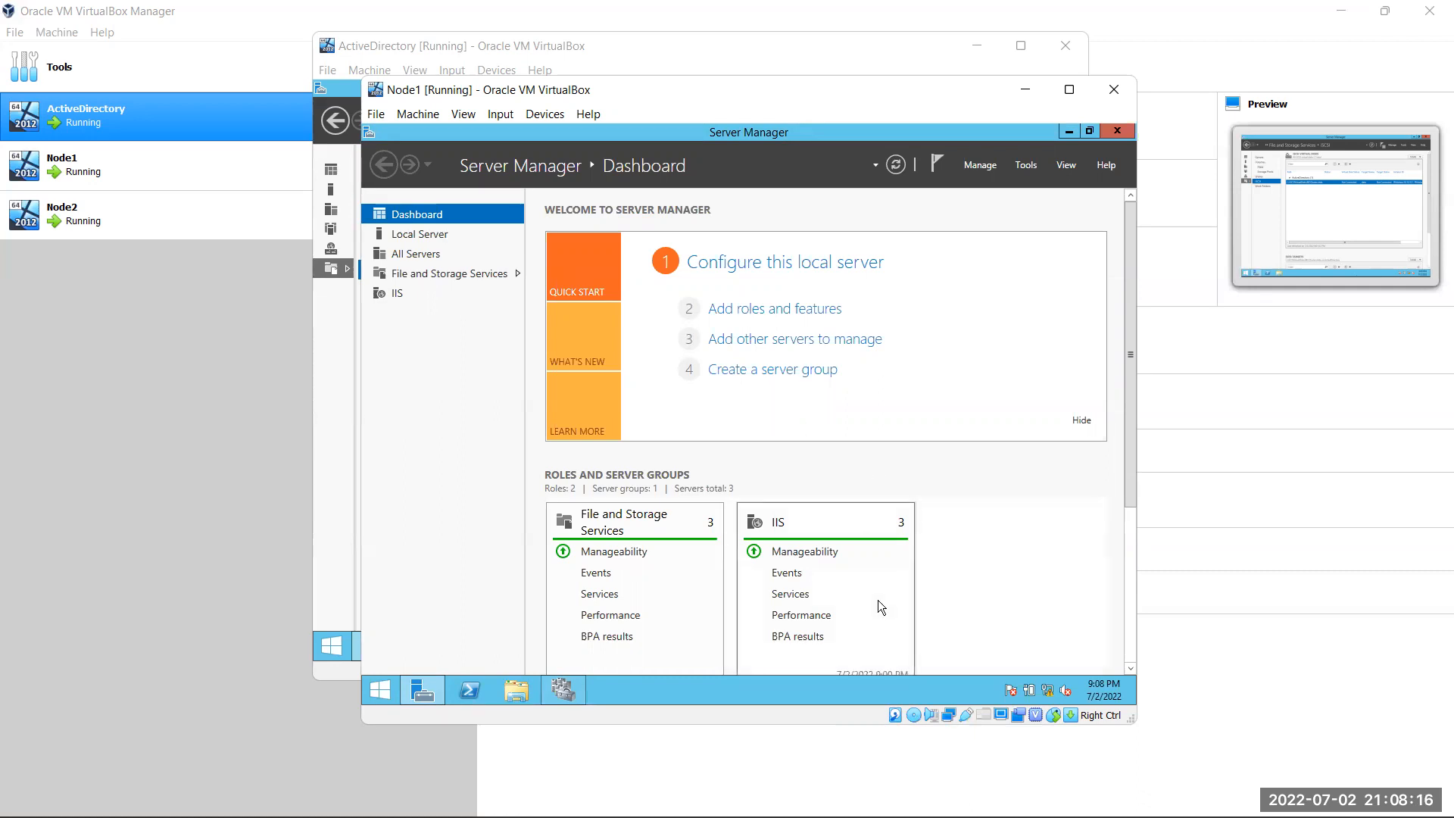
# Start Node1's iSCSI Initiator service and Quick Connect to target 10.10.10.100
pyautogui.press('super')
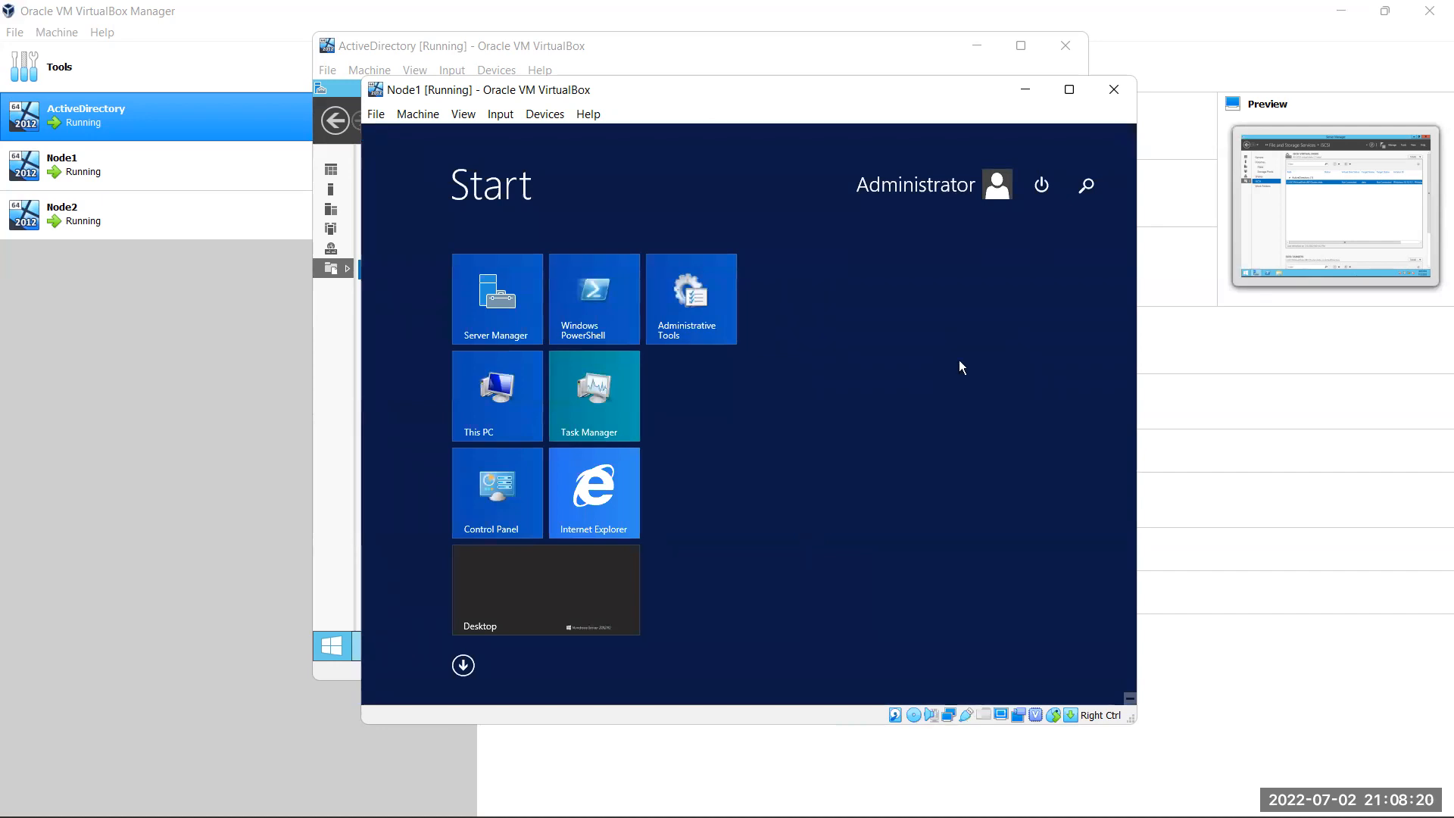
pyautogui.write('iscsi Initiator')
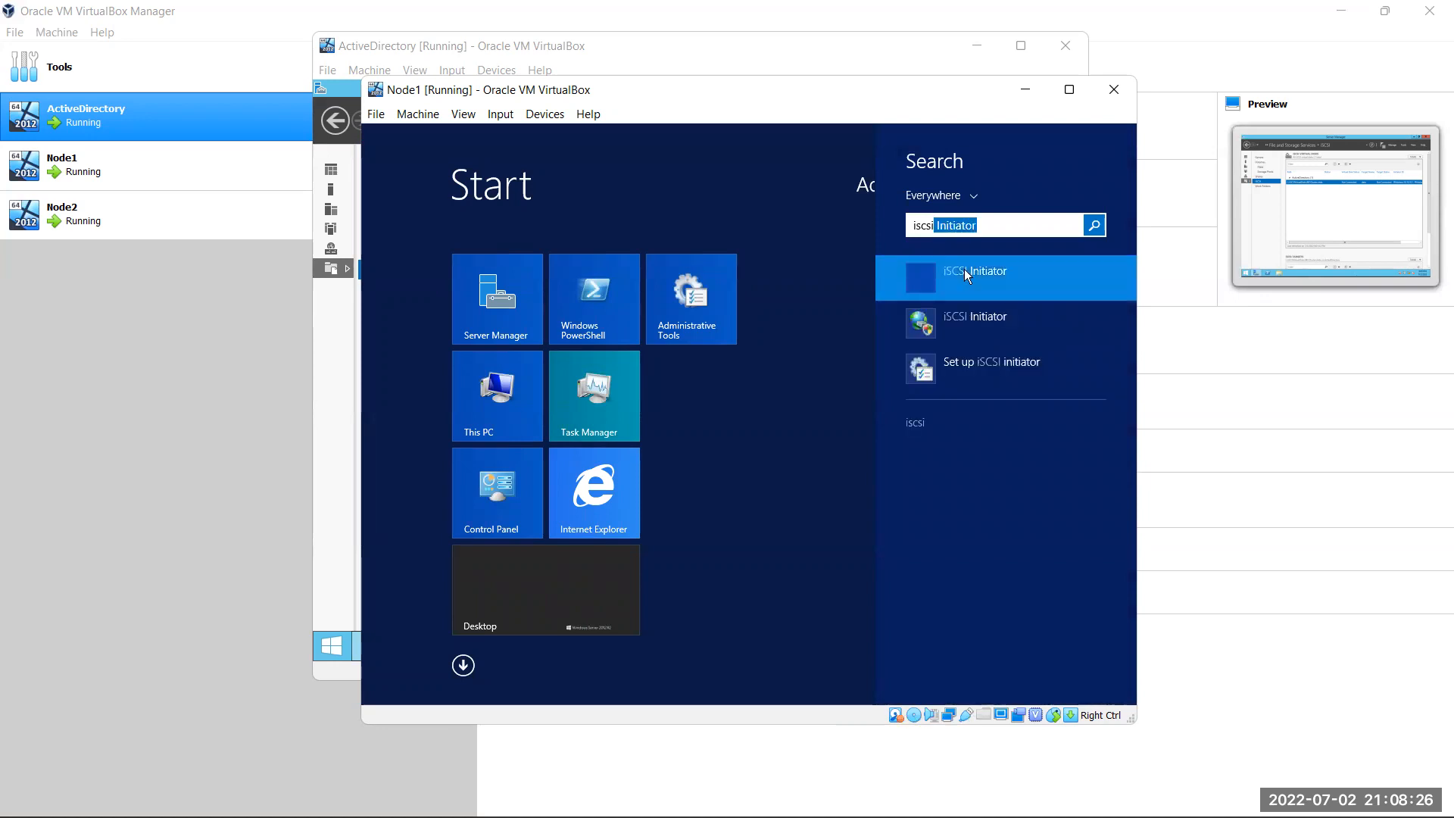
pyautogui.click(987, 324)
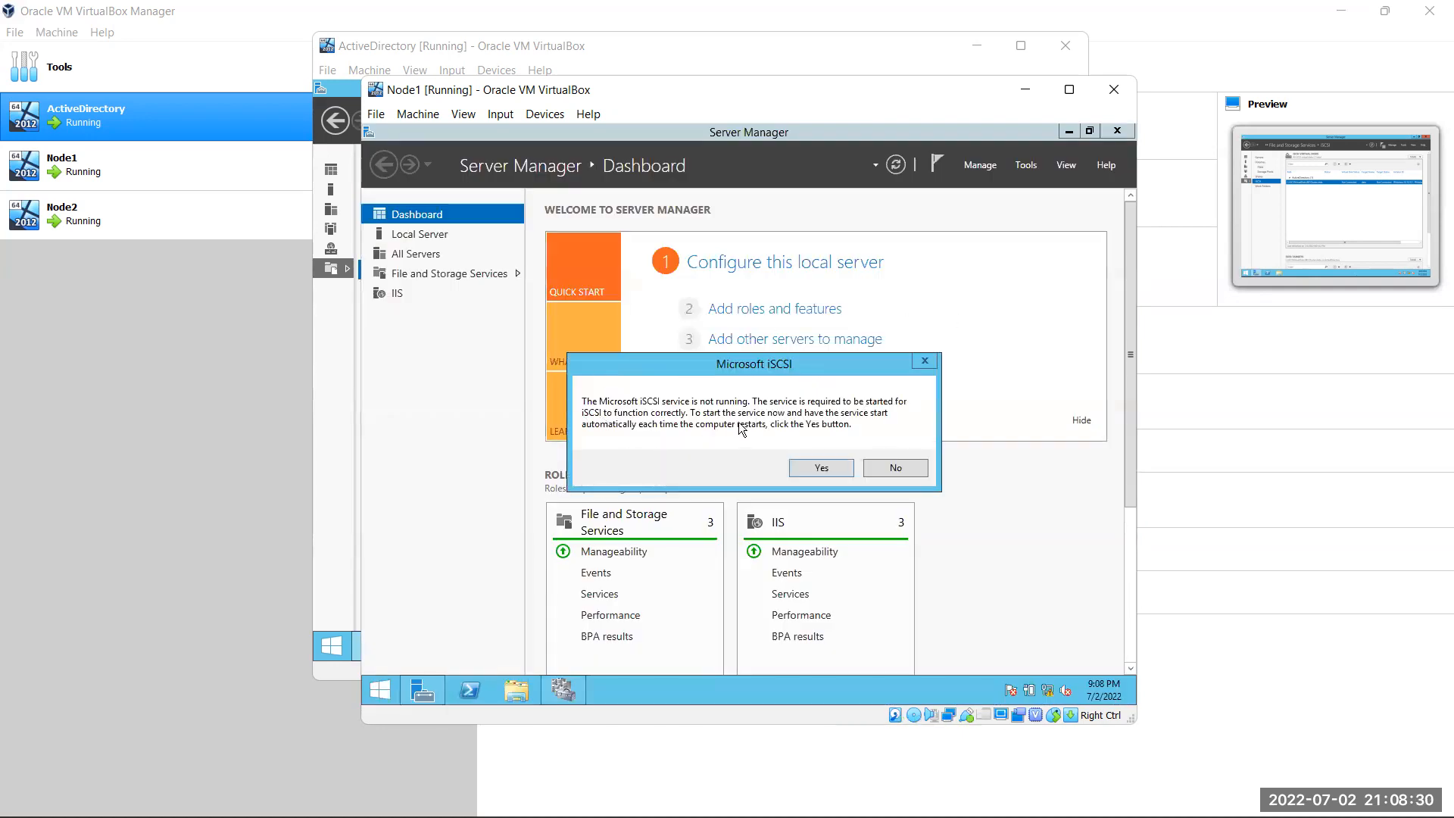
pyautogui.click(811, 466)
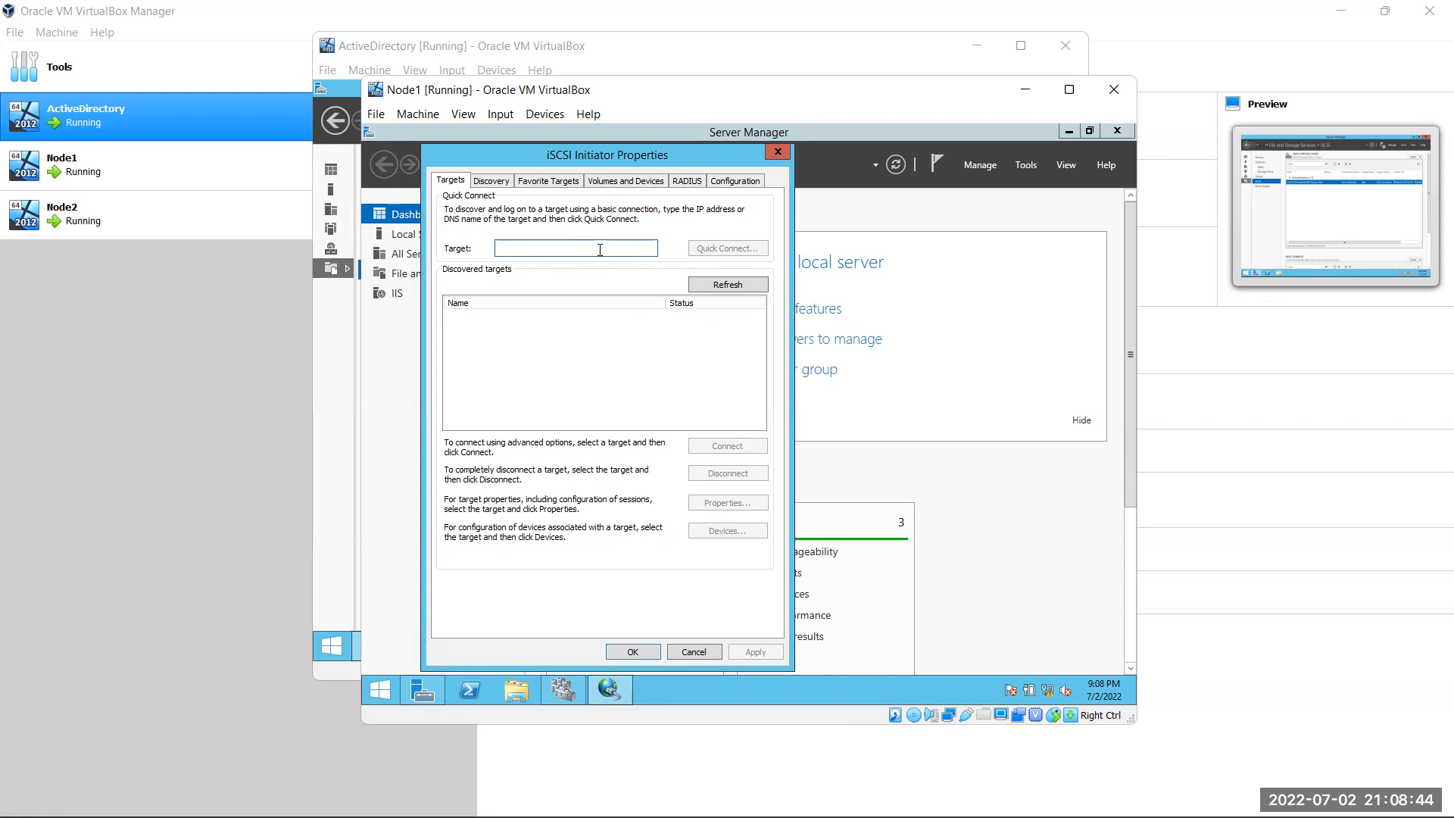
pyautogui.write('10.10.10.100')
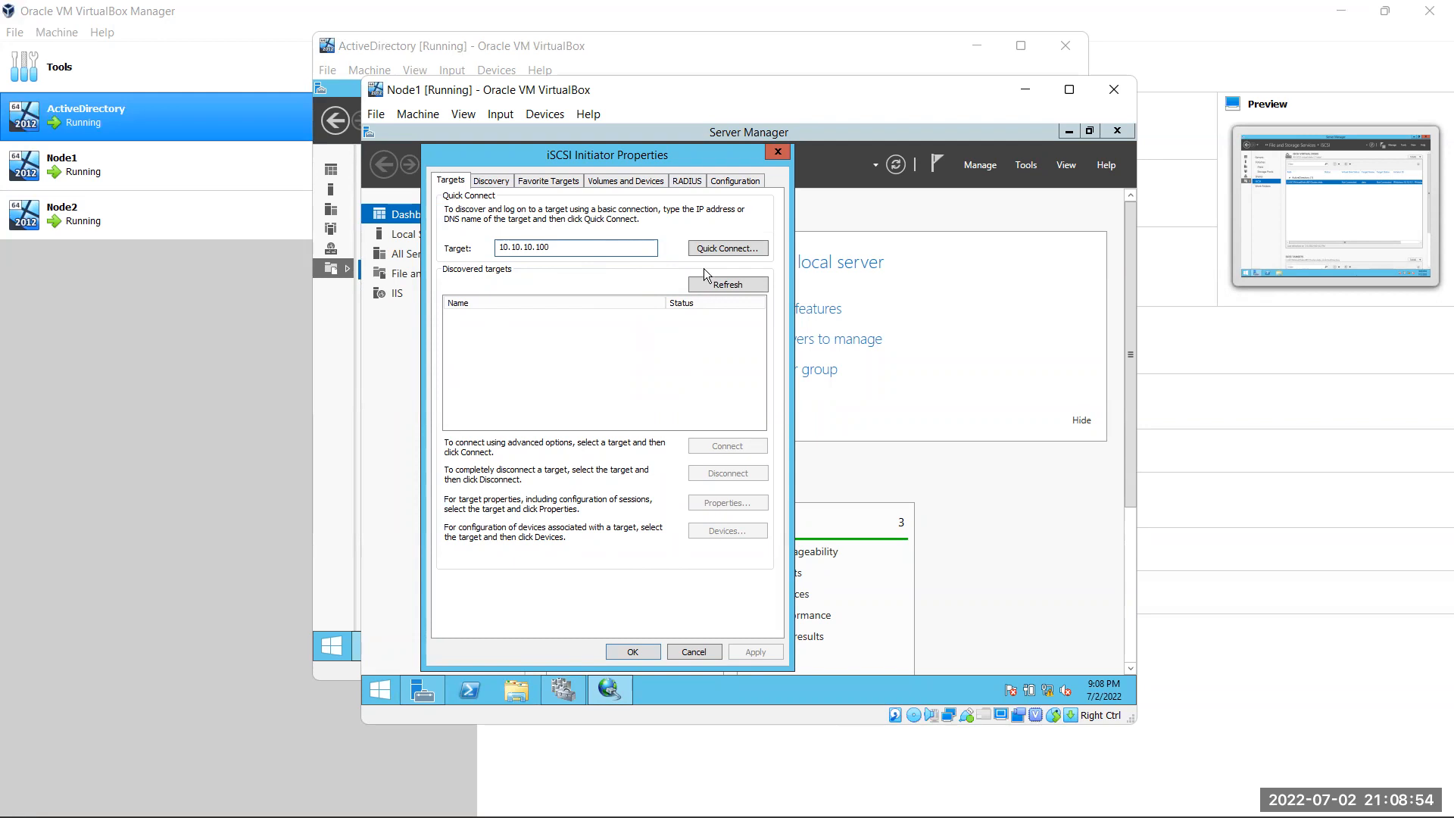
pyautogui.click(711, 247)
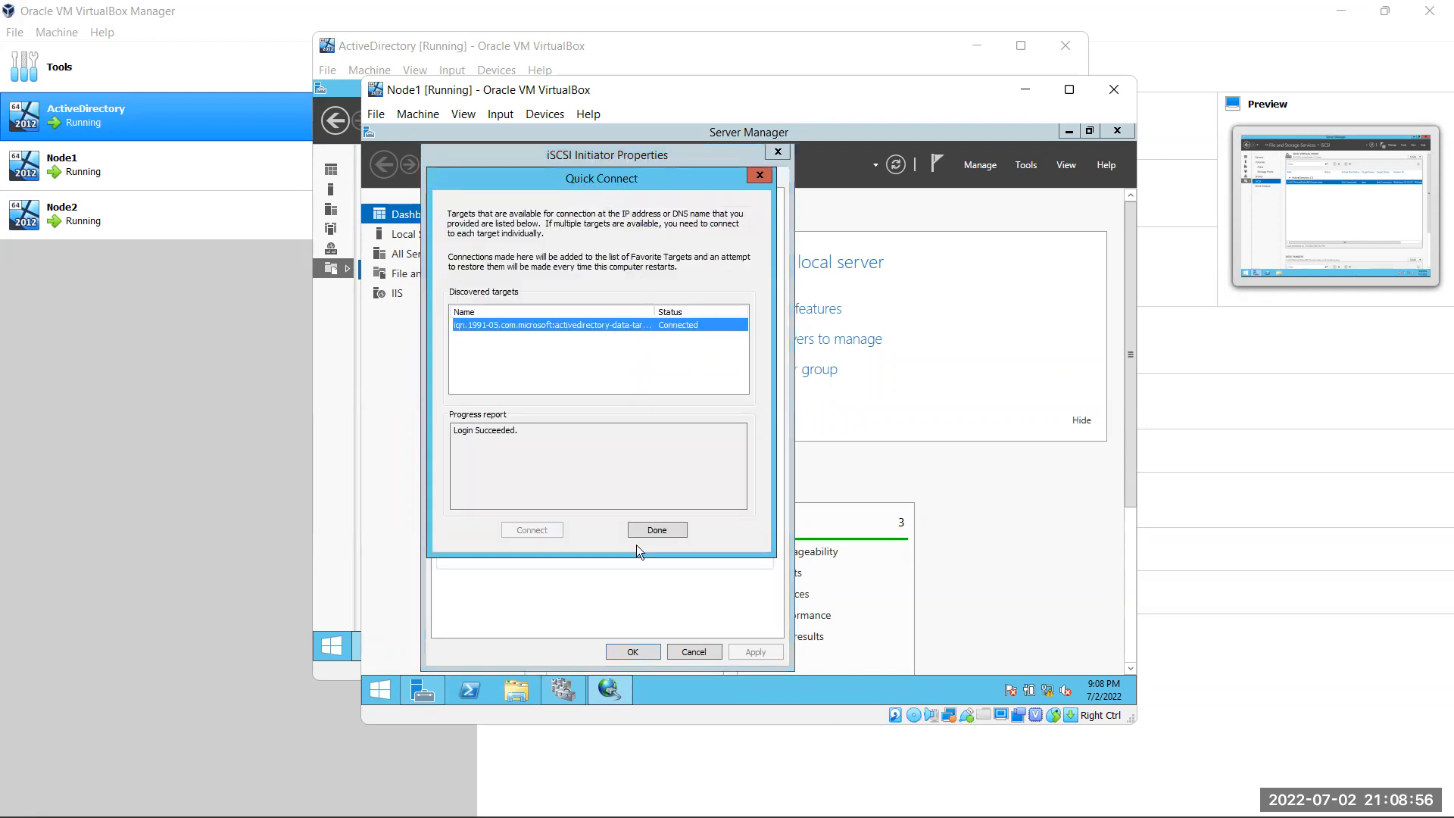
pyautogui.click(655, 530)
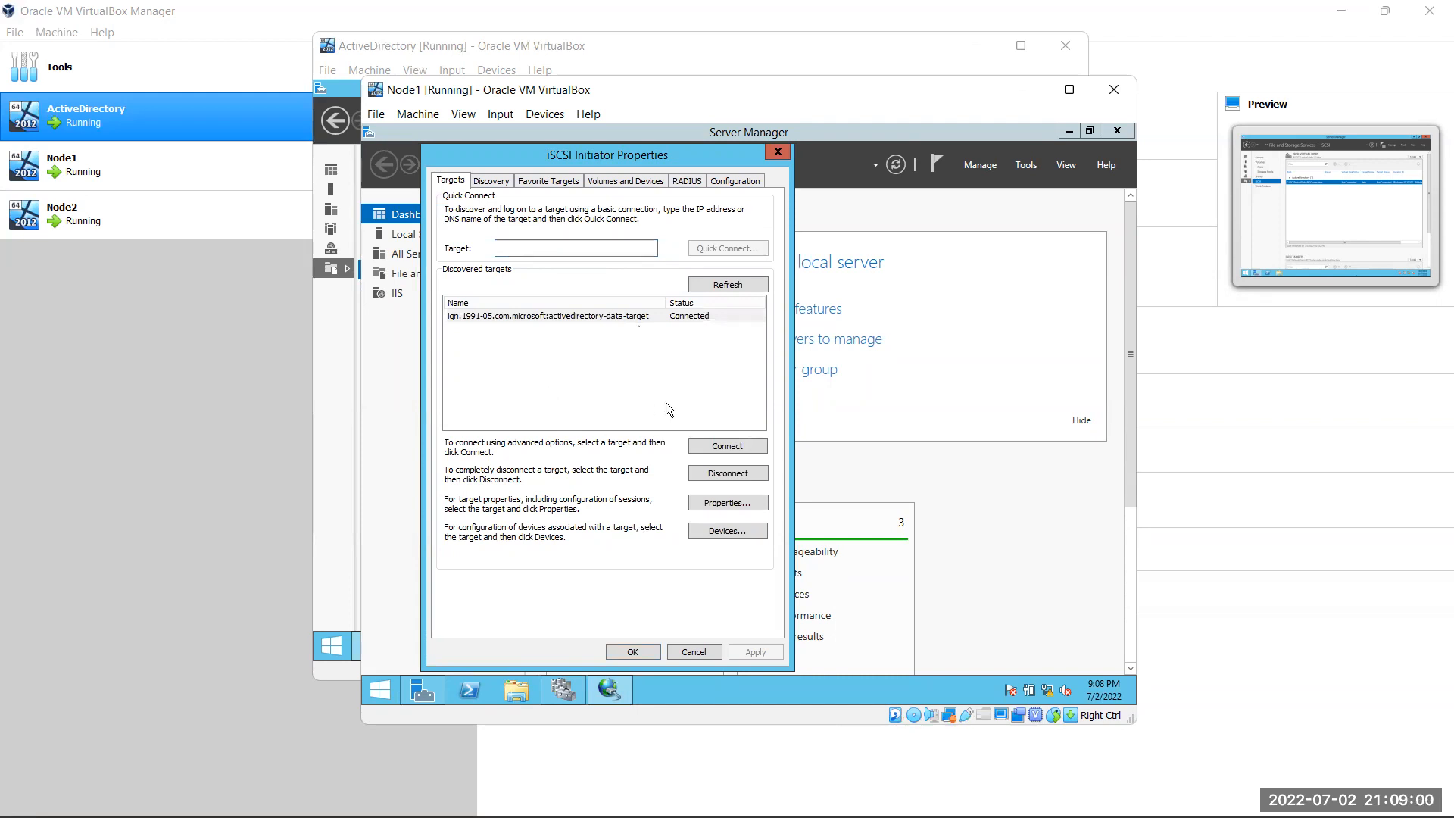
pyautogui.click(651, 653)
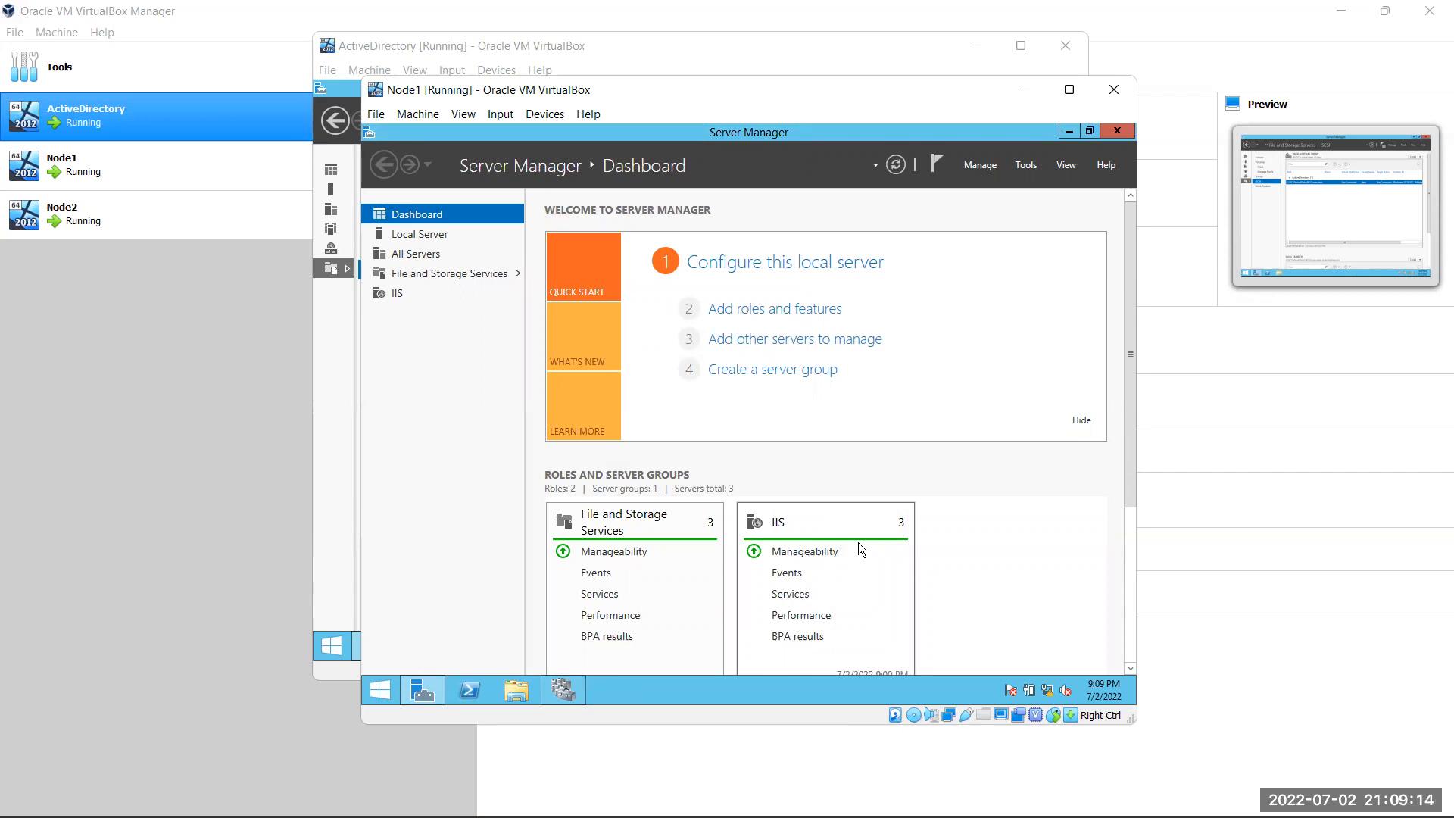
# Bring the Node2 VM forward and sign in with its password
pyautogui.moveTo(569, 694)
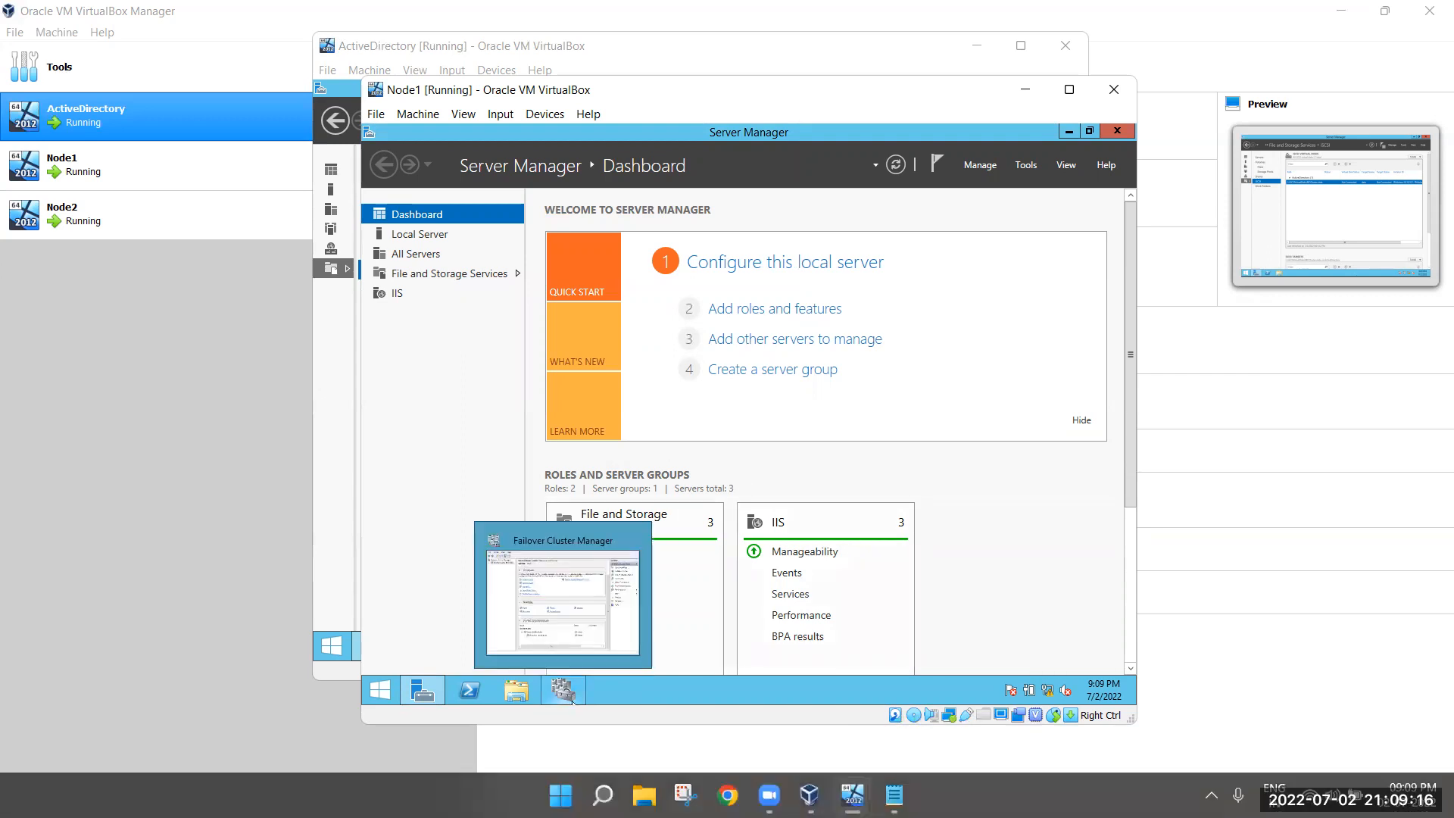
pyautogui.click(960, 675)
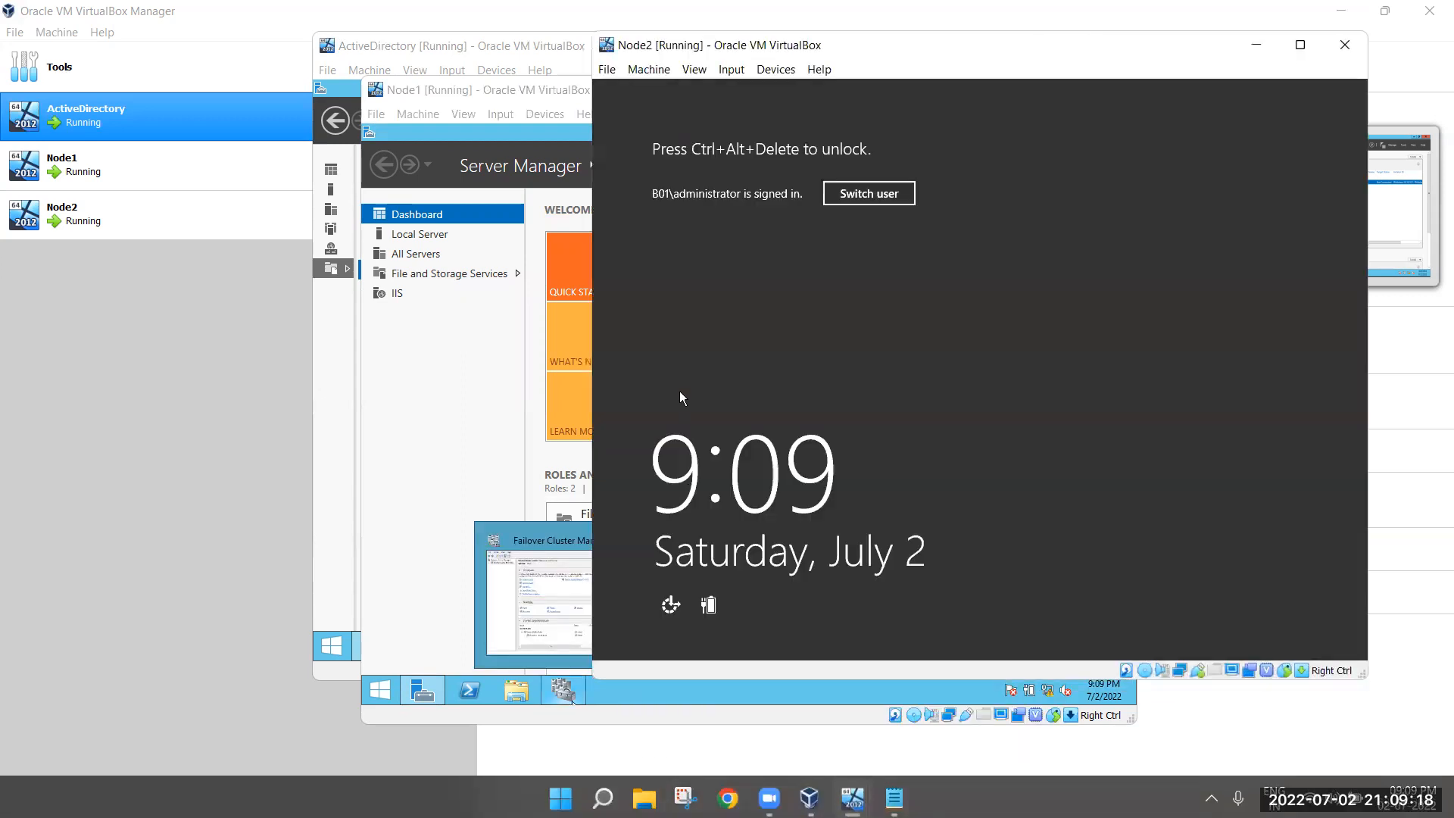
pyautogui.hotkey('ctrl', 'alt', 'Delete')
pyautogui.write('*********')
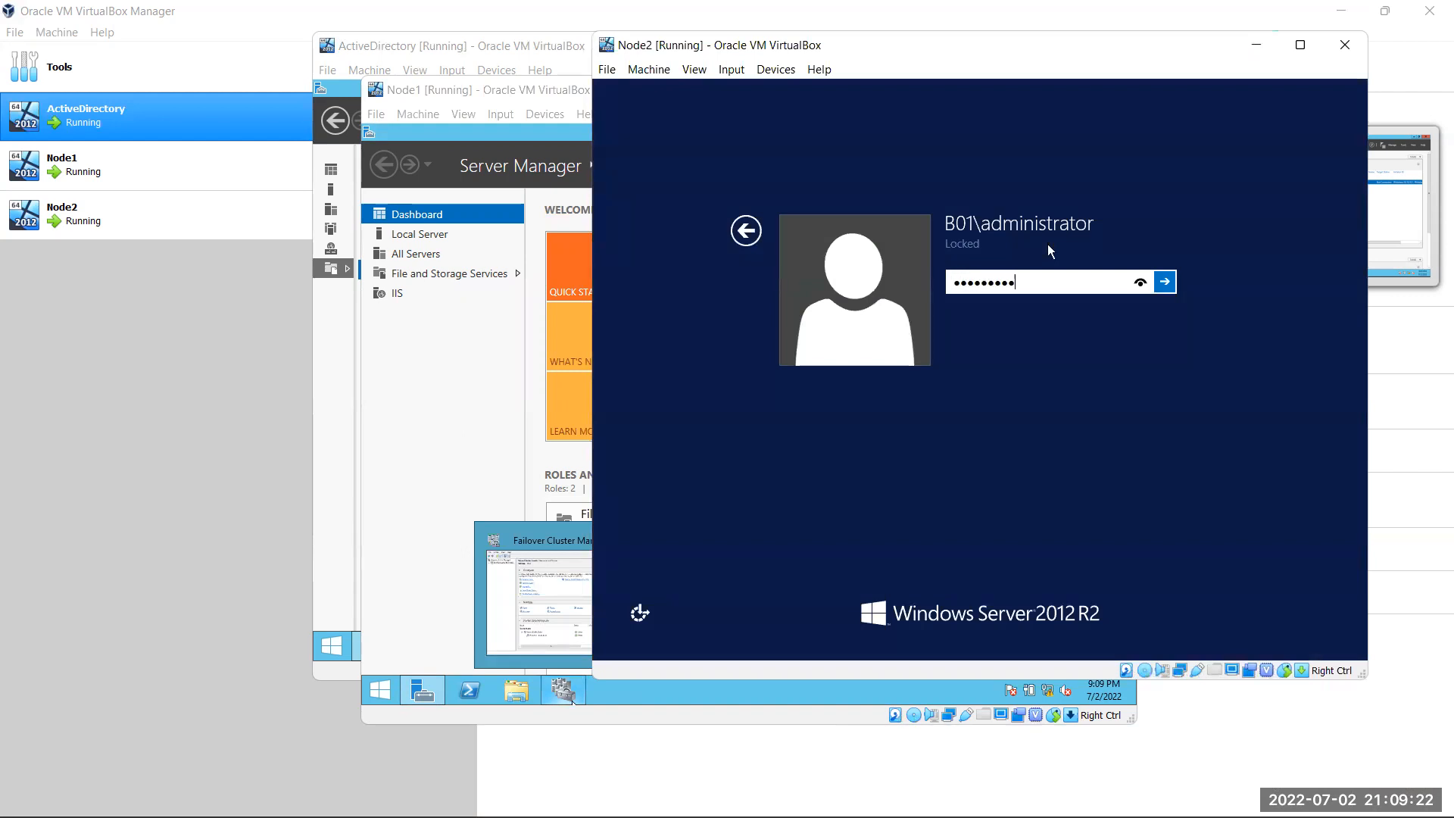
pyautogui.press('Return')
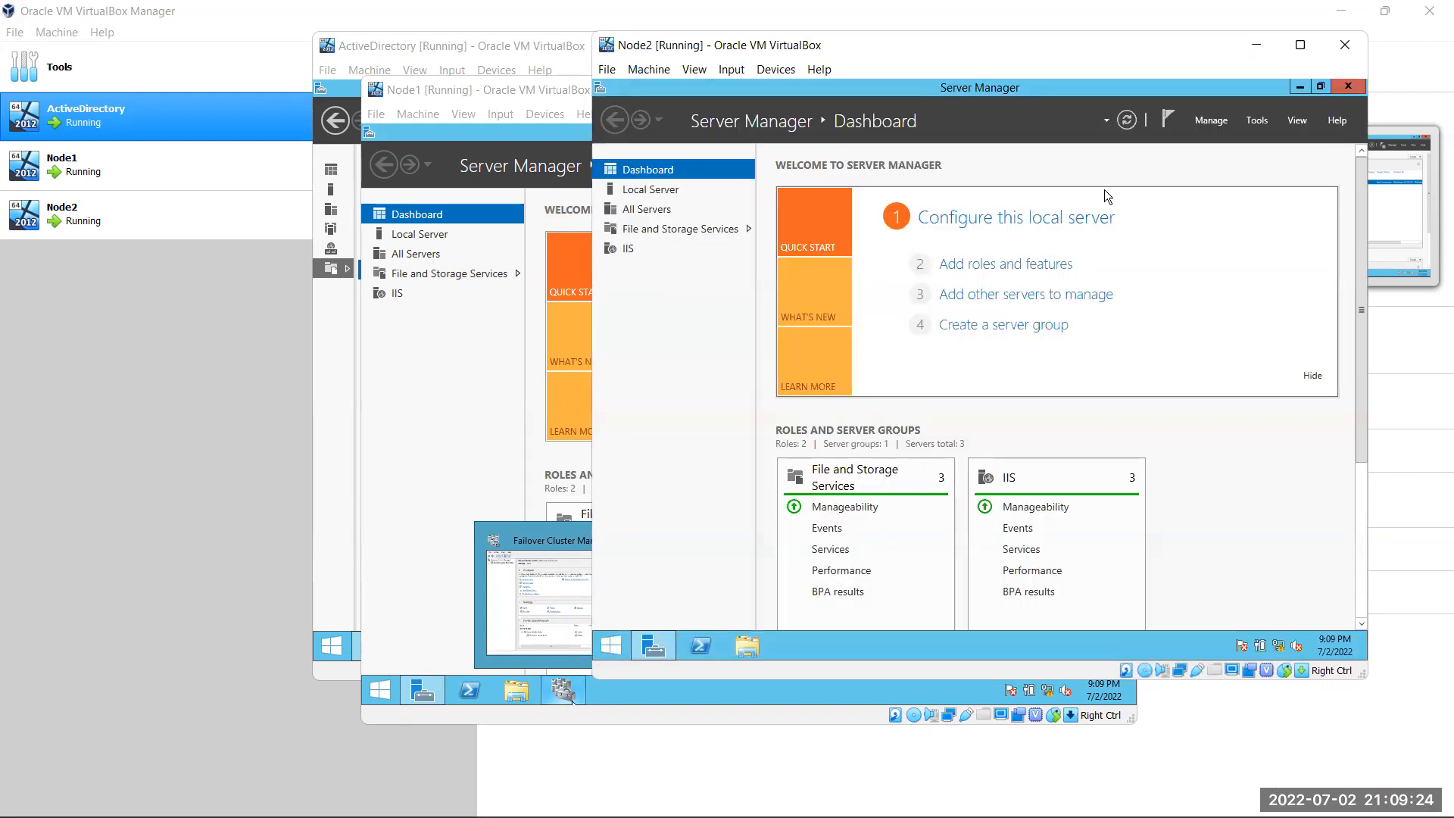
# Start Node2's iSCSI Initiator service and Quick Connect to target 10.10.10.100
pyautogui.press('super')
pyautogui.write('i')
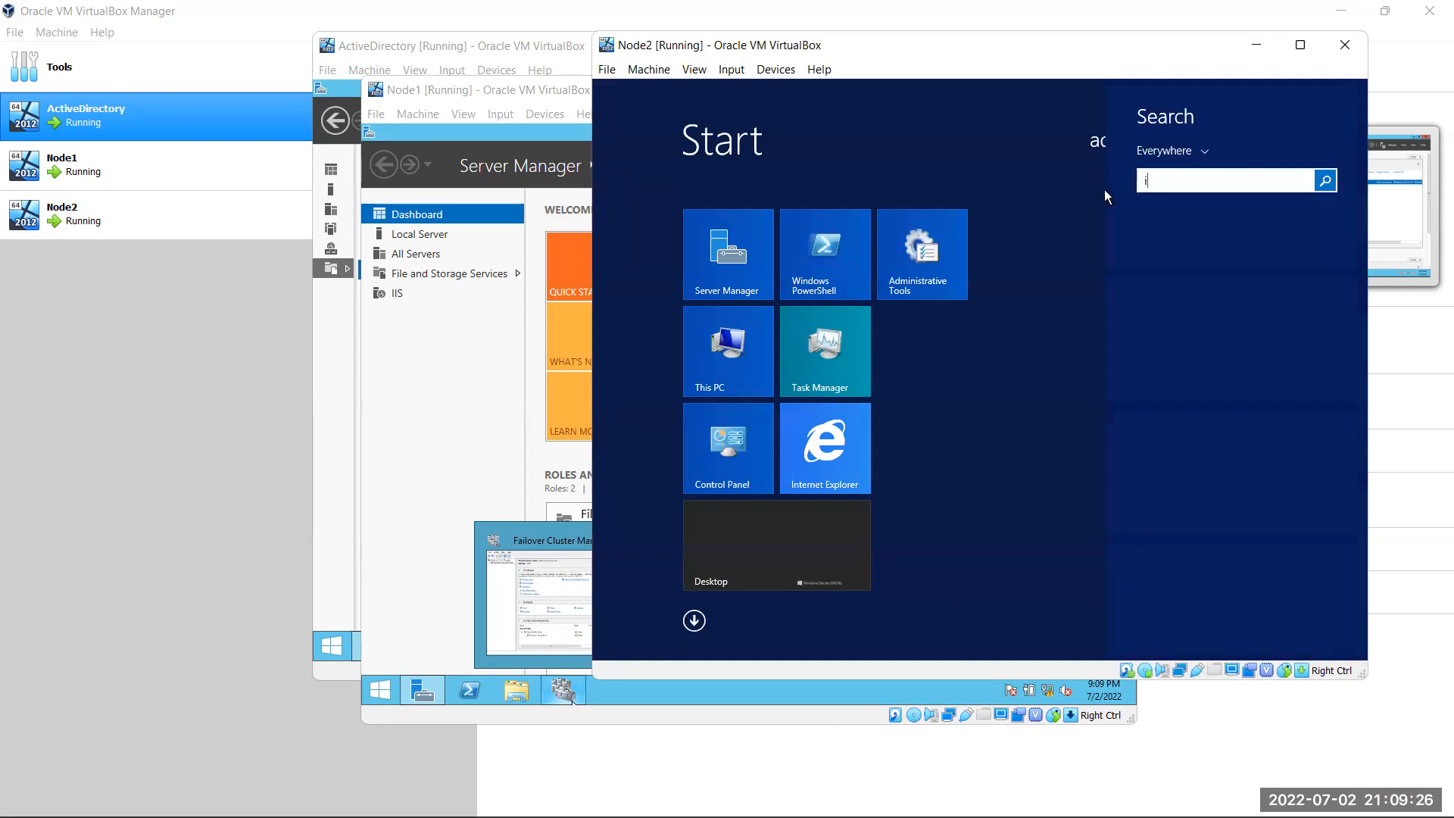
pyautogui.write('sCSI Initiator')
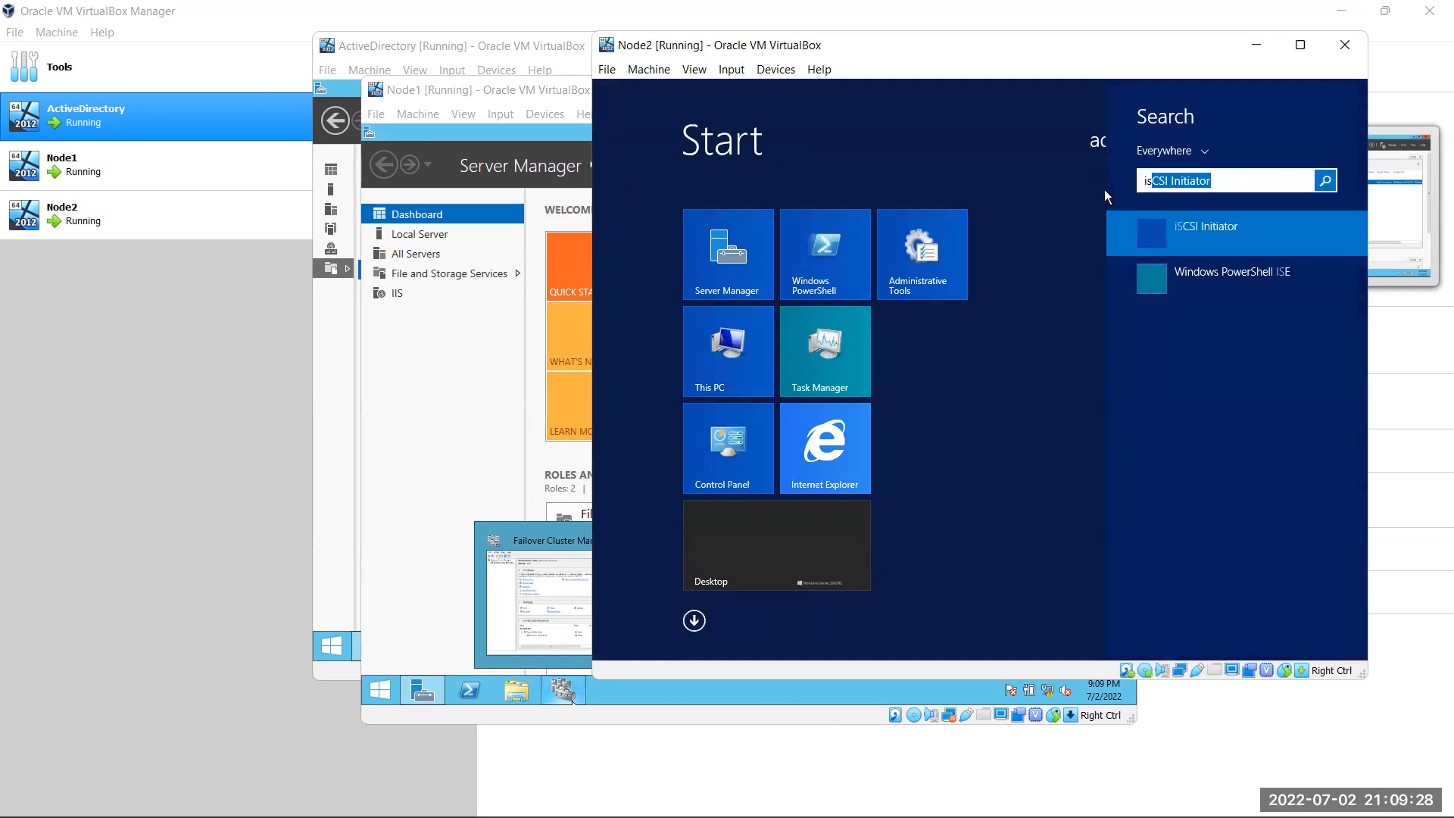
pyautogui.click(1279, 235)
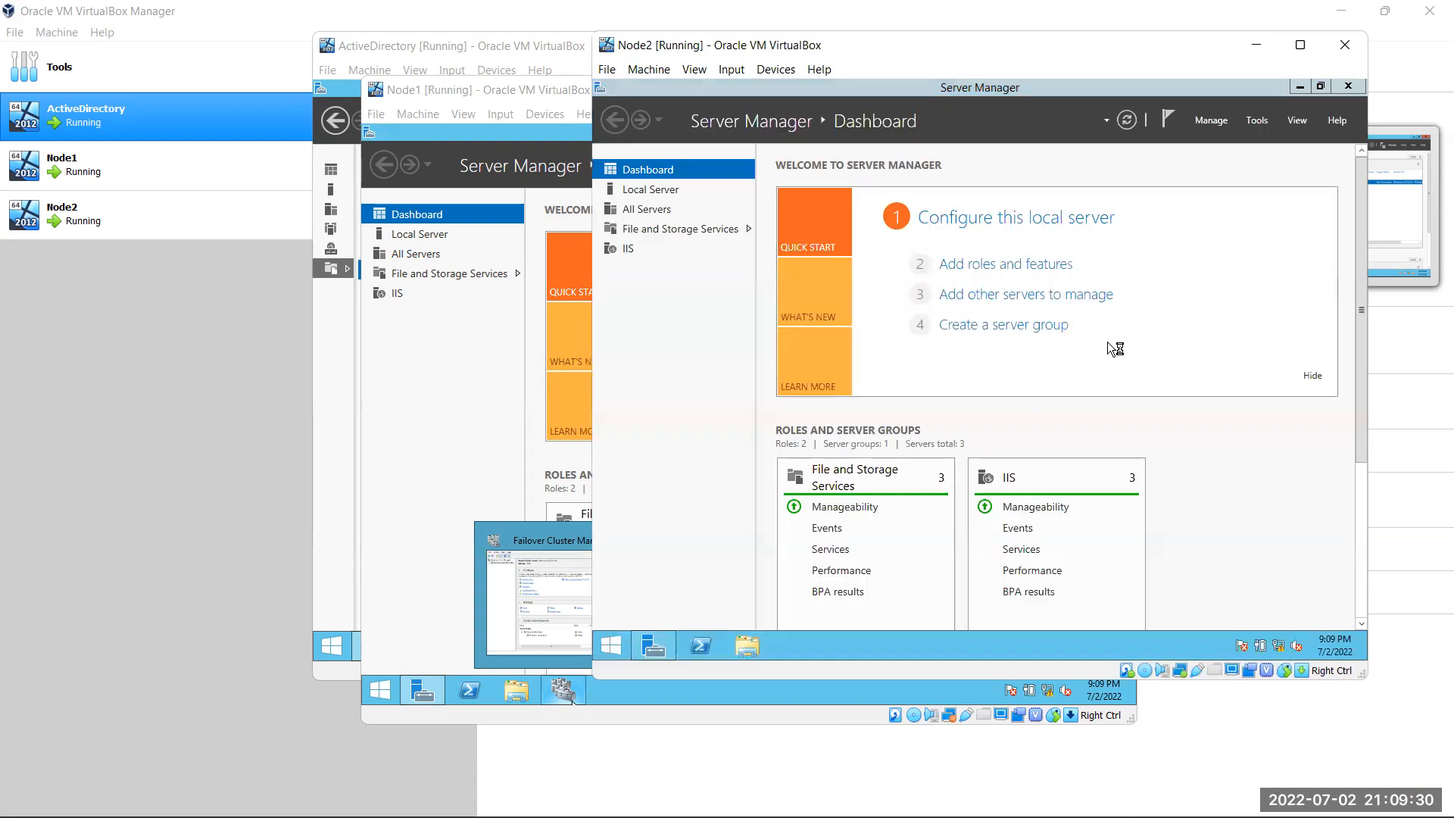
pyautogui.click(1035, 422)
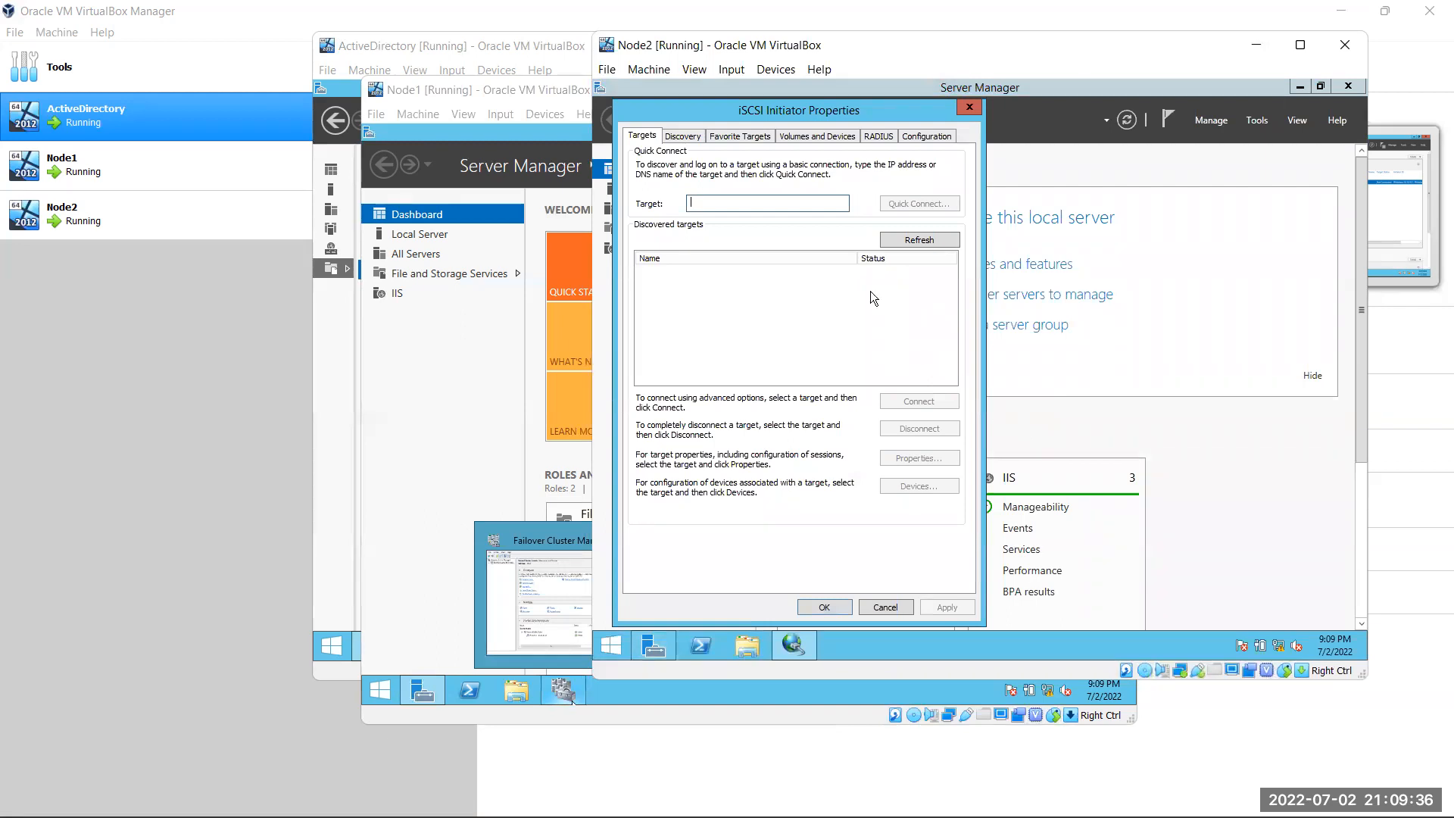
pyautogui.write('10.1')
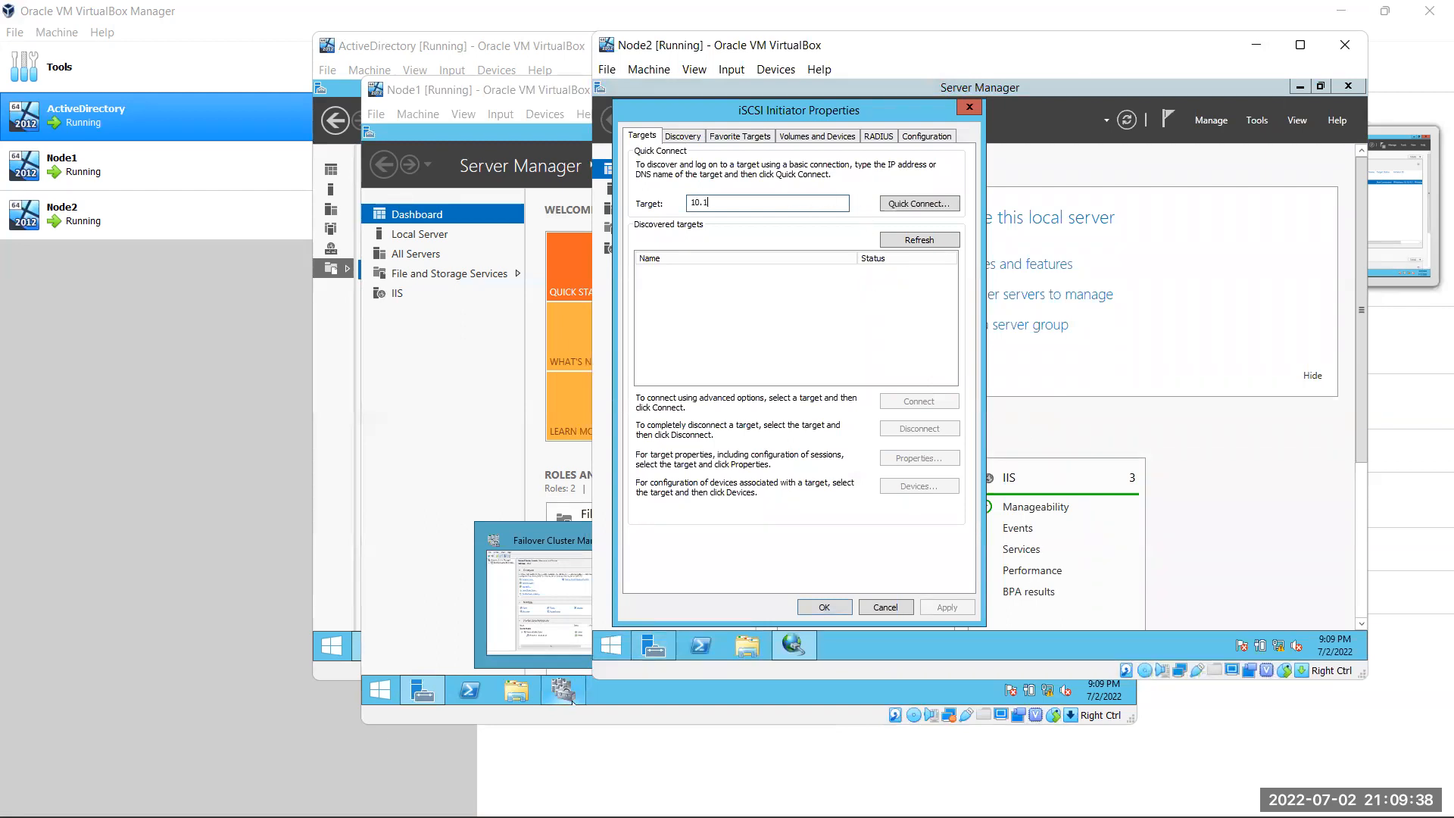
pyautogui.write('0.10.100')
pyautogui.click(890, 206)
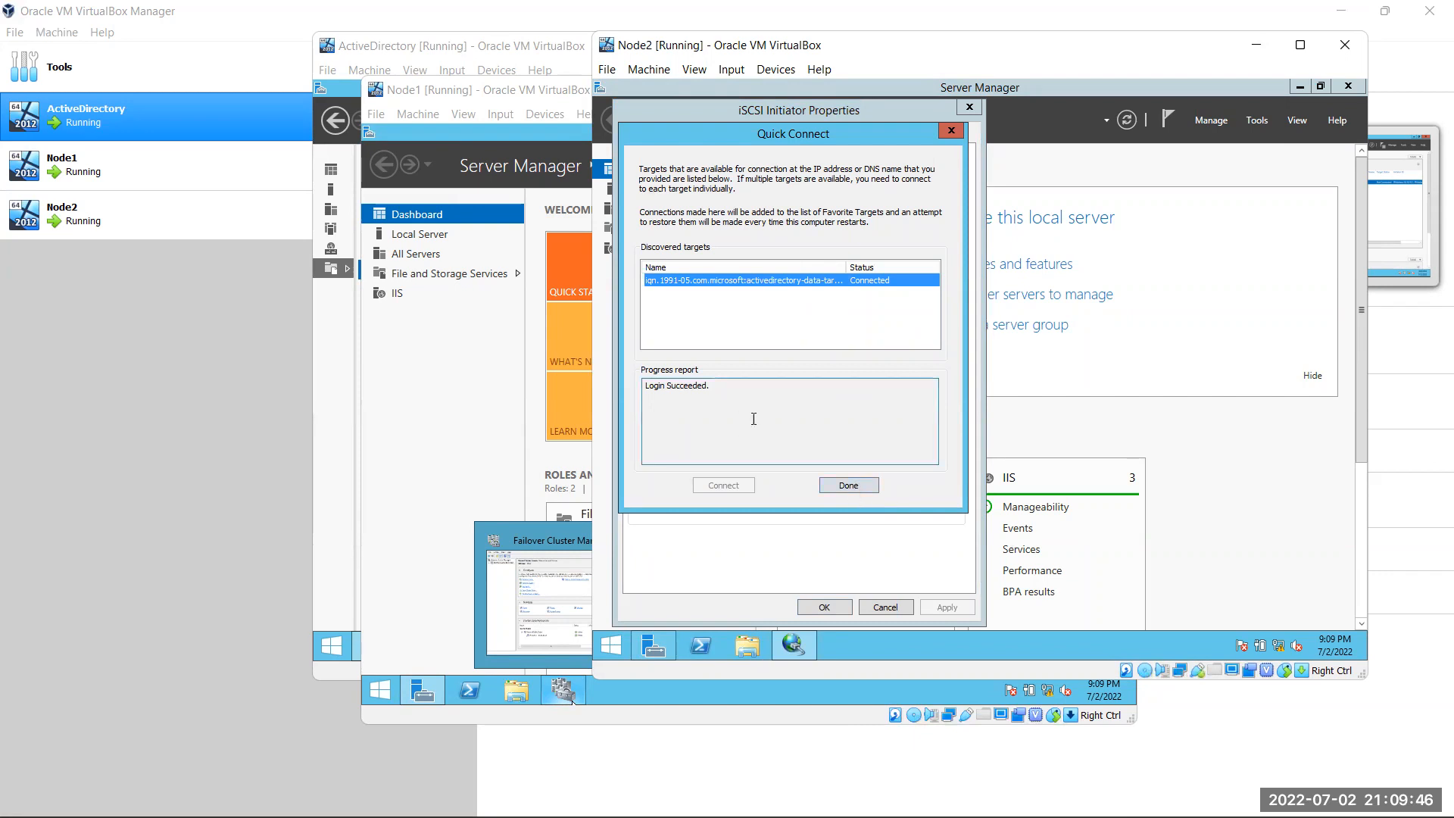
pyautogui.click(839, 484)
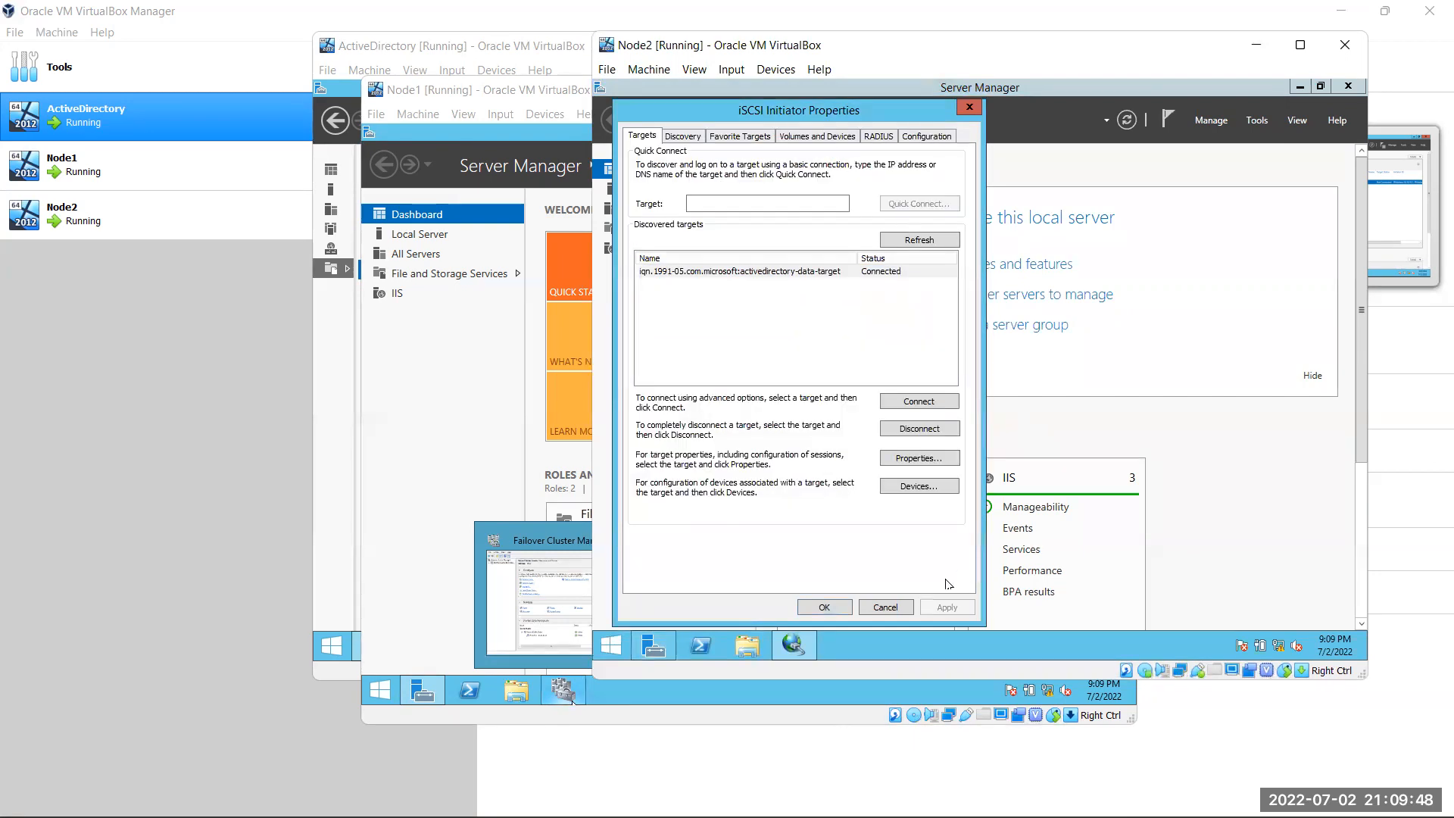
pyautogui.click(821, 607)
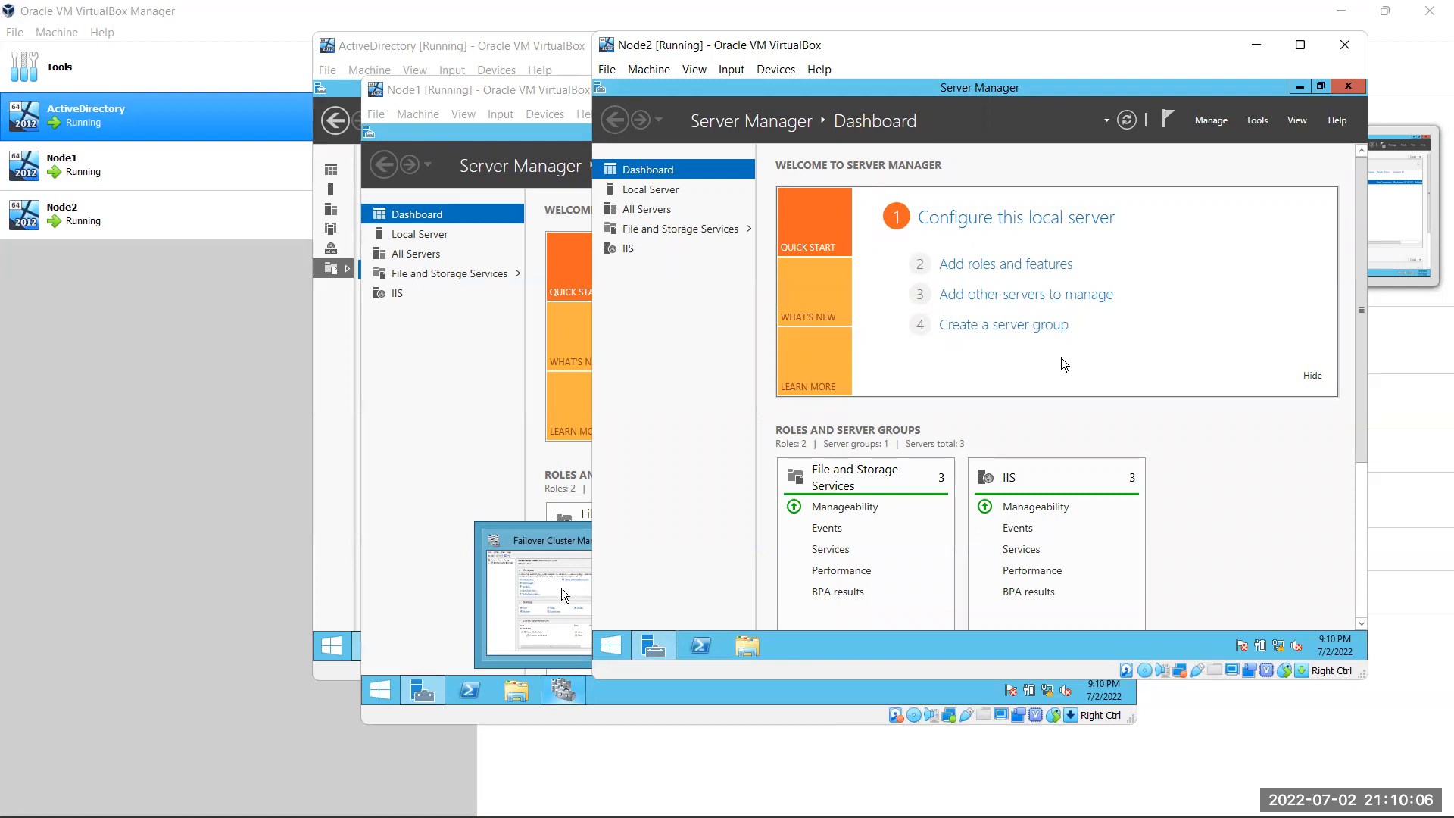
# Launch Disk Management on Node1 with diskmgmt.msc and maximize it
pyautogui.click(451, 390)
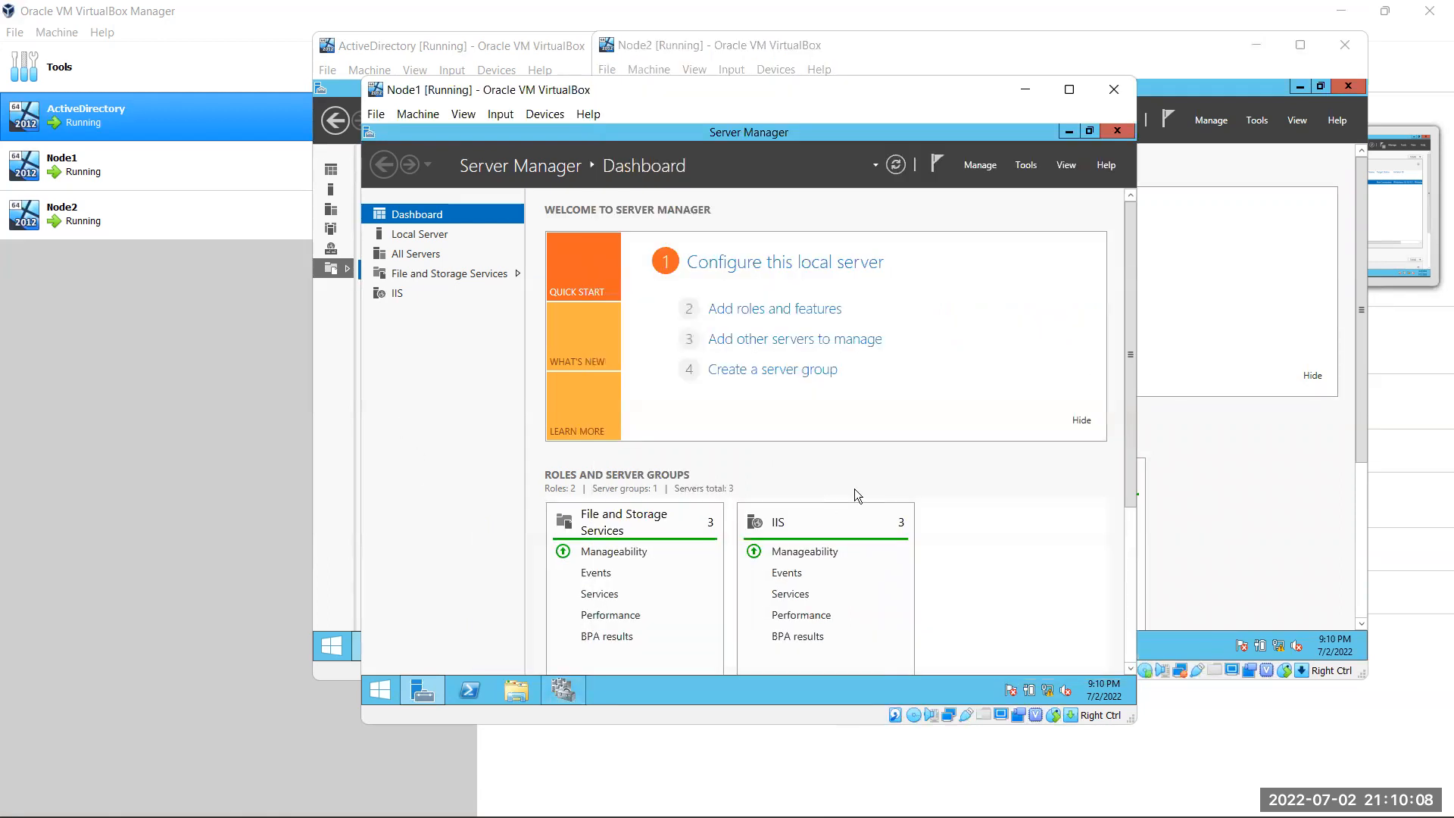
pyautogui.press('super+r')
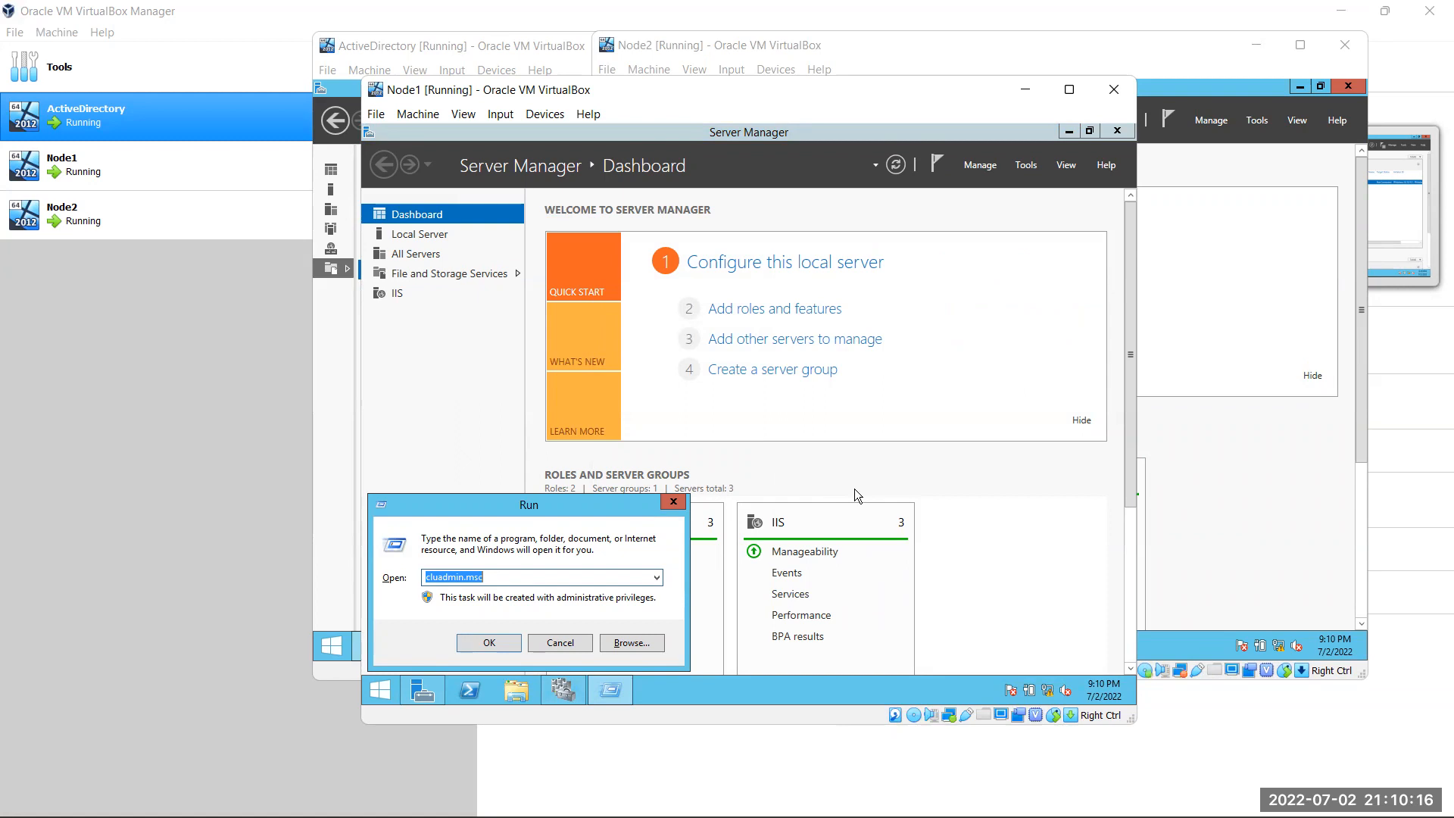
pyautogui.write('disk')
pyautogui.write('mgmt.msc')
pyautogui.press('Return')
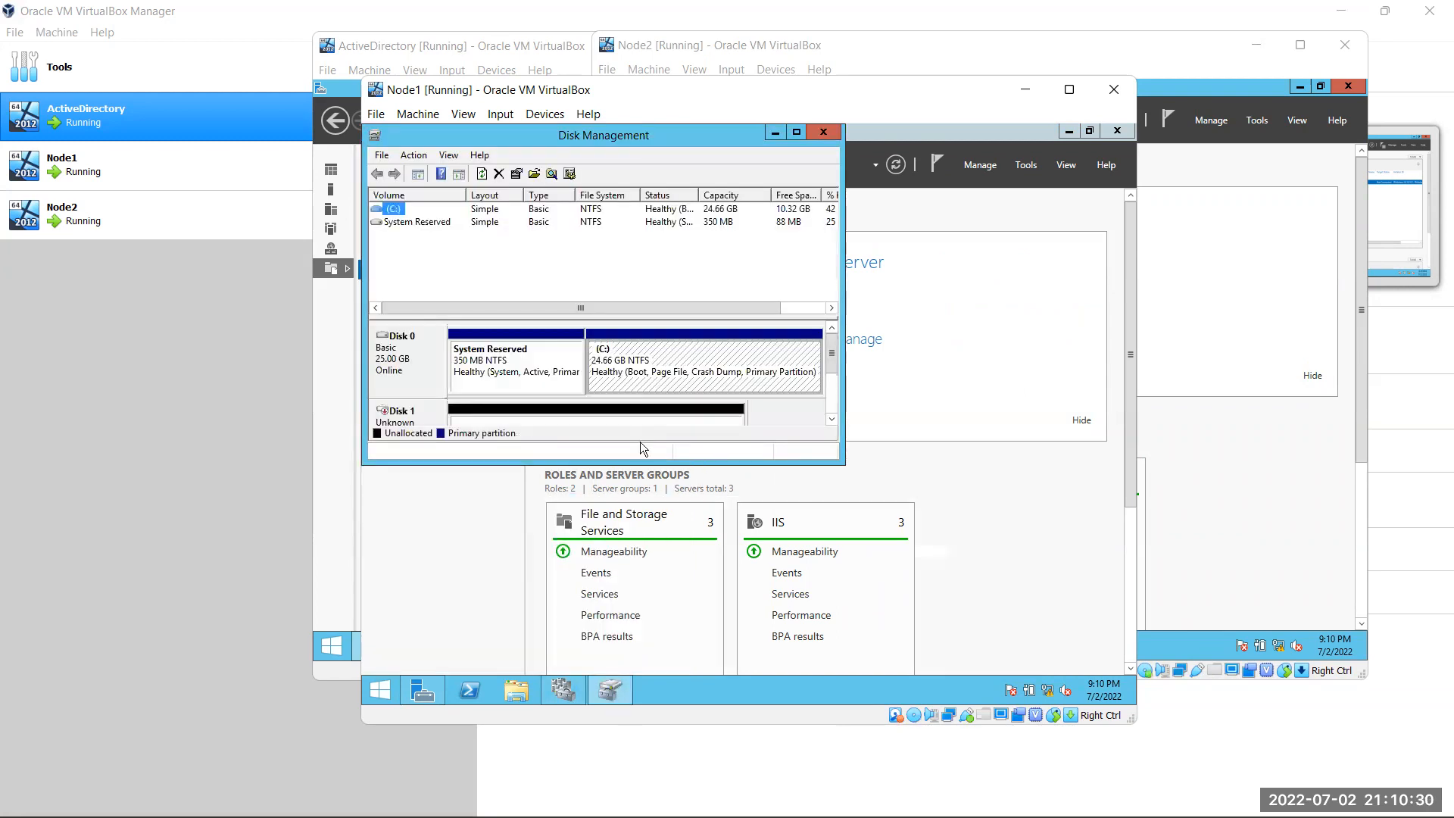
pyautogui.click(796, 133)
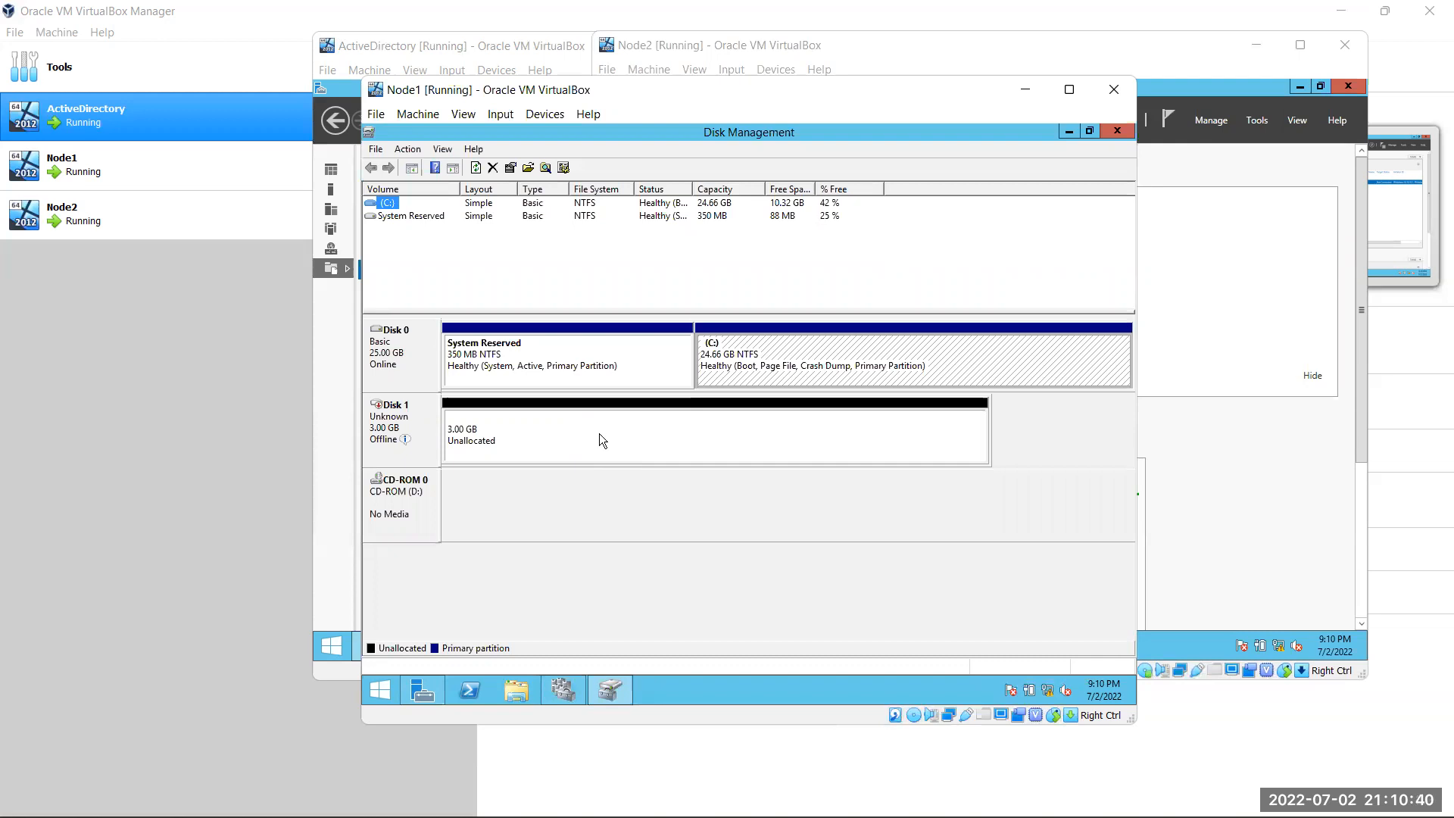
# Bring the offline 3.00 GB Disk 1 online
pyautogui.click(780, 353)
pyautogui.click(392, 357)
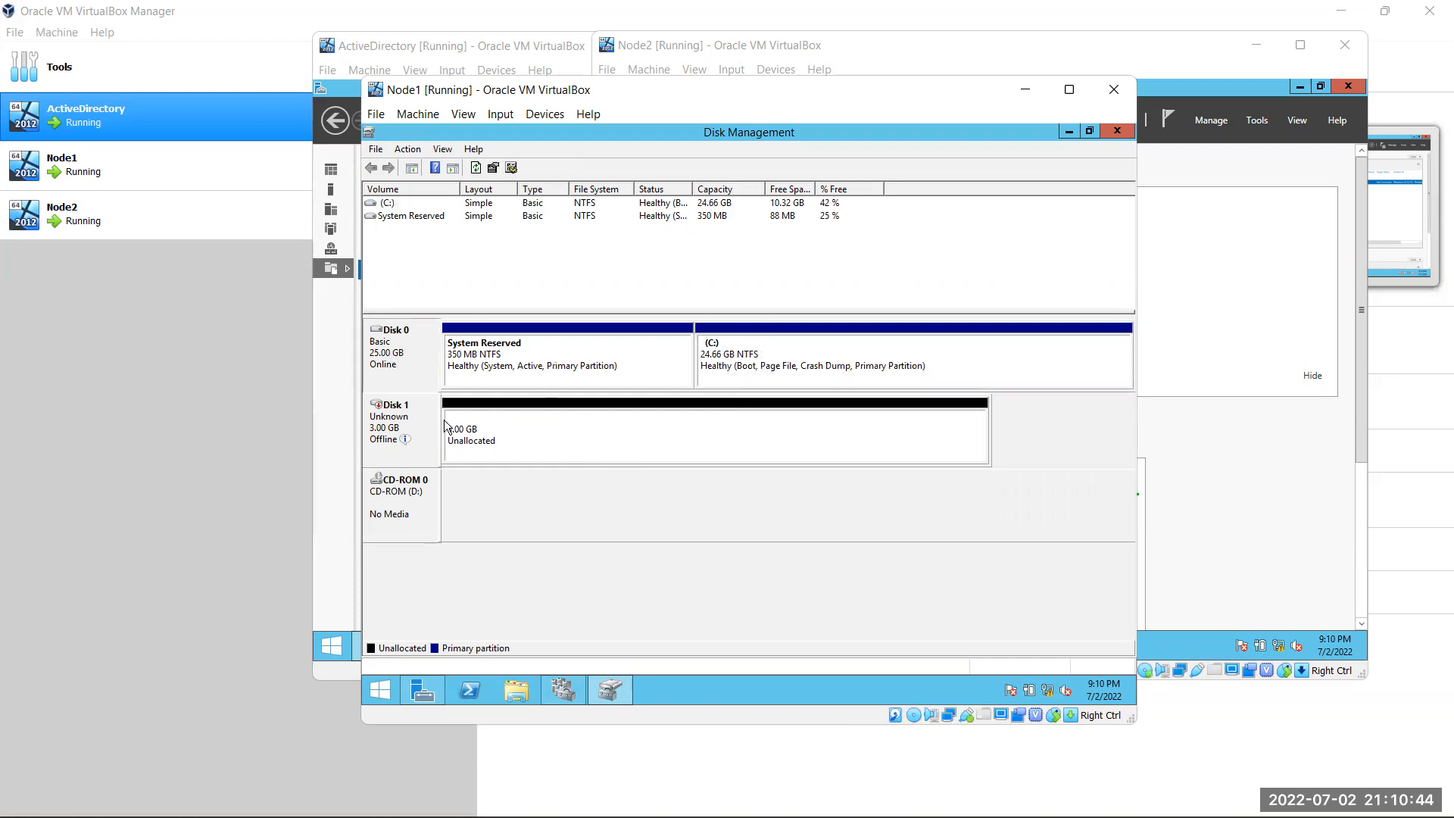
pyautogui.click(547, 441)
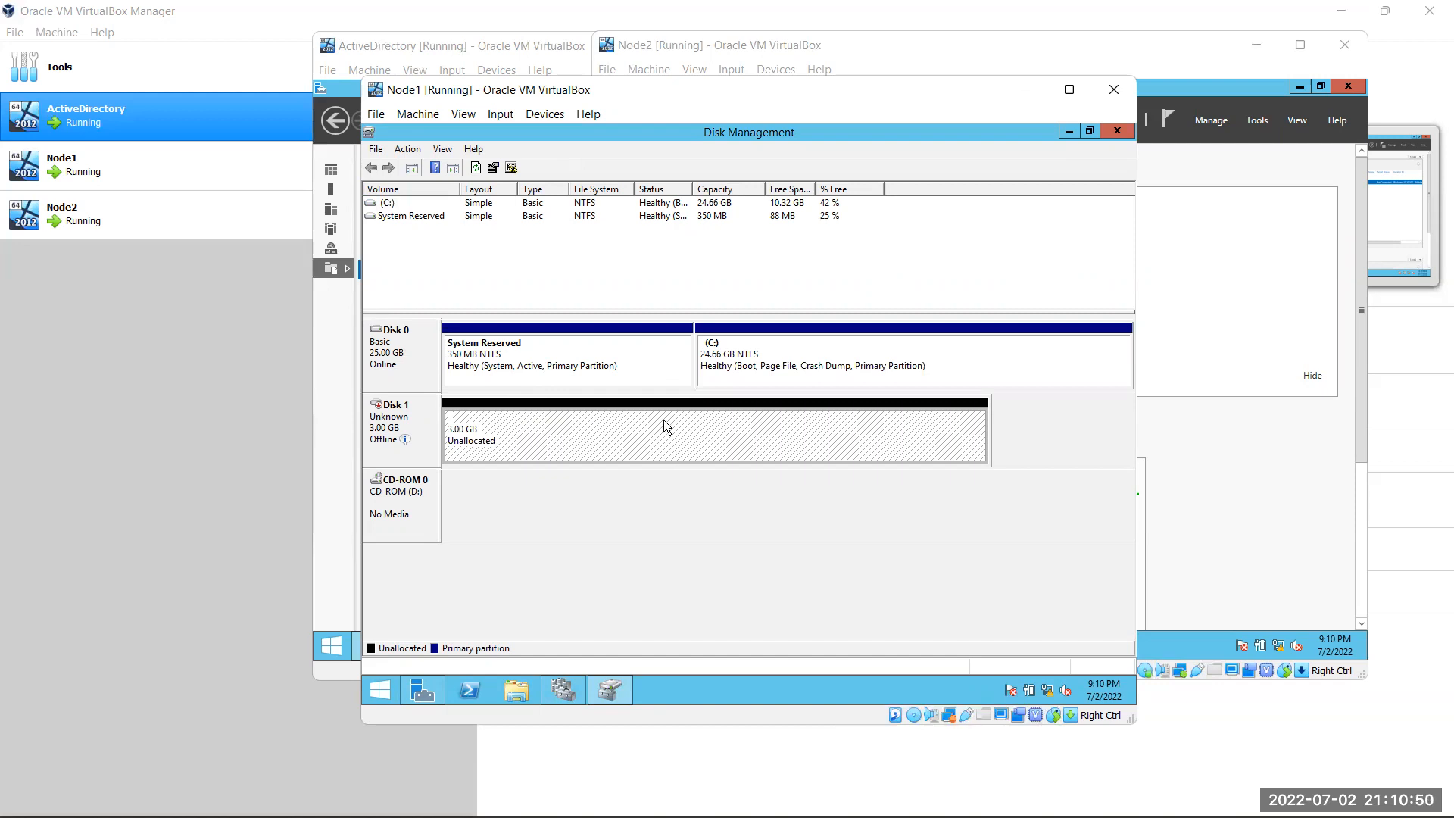
pyautogui.moveTo(429, 446)
pyautogui.rightClick(612, 435)
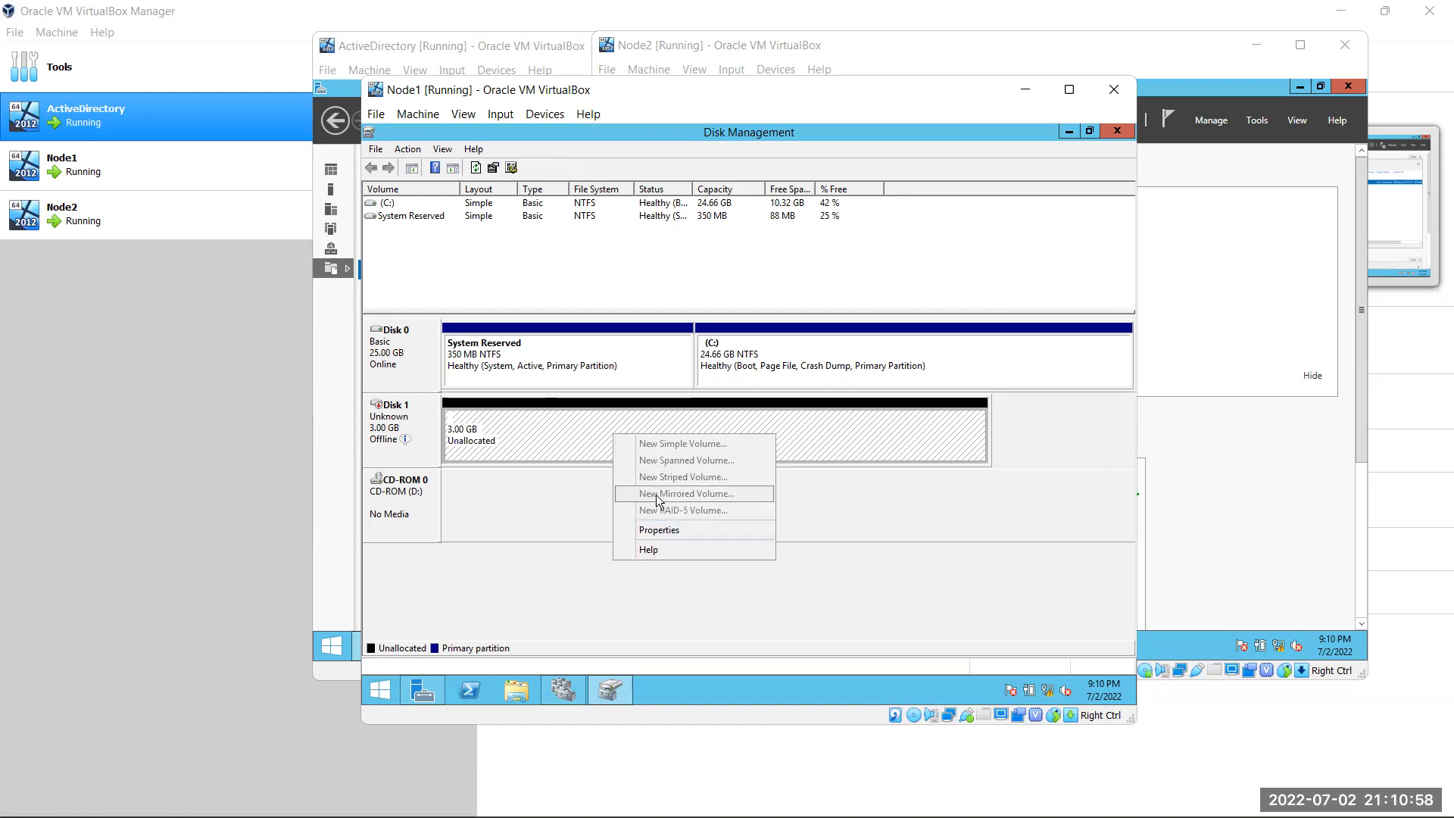
pyautogui.click(423, 433)
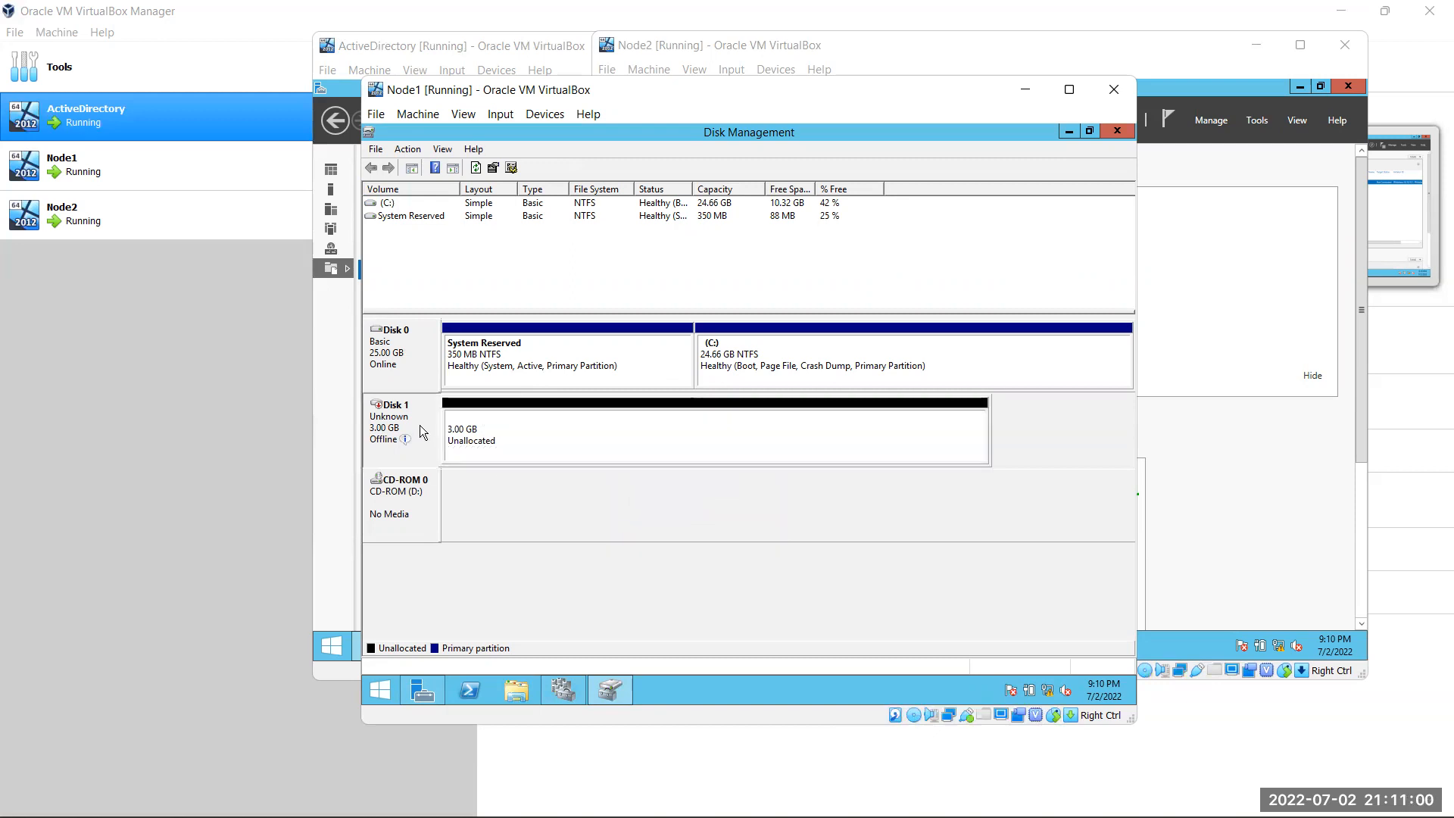
pyautogui.rightClick(421, 426)
pyautogui.click(448, 437)
# Initialize Disk 1 with the MBR partition style
pyautogui.rightClick(420, 410)
pyautogui.click(479, 419)
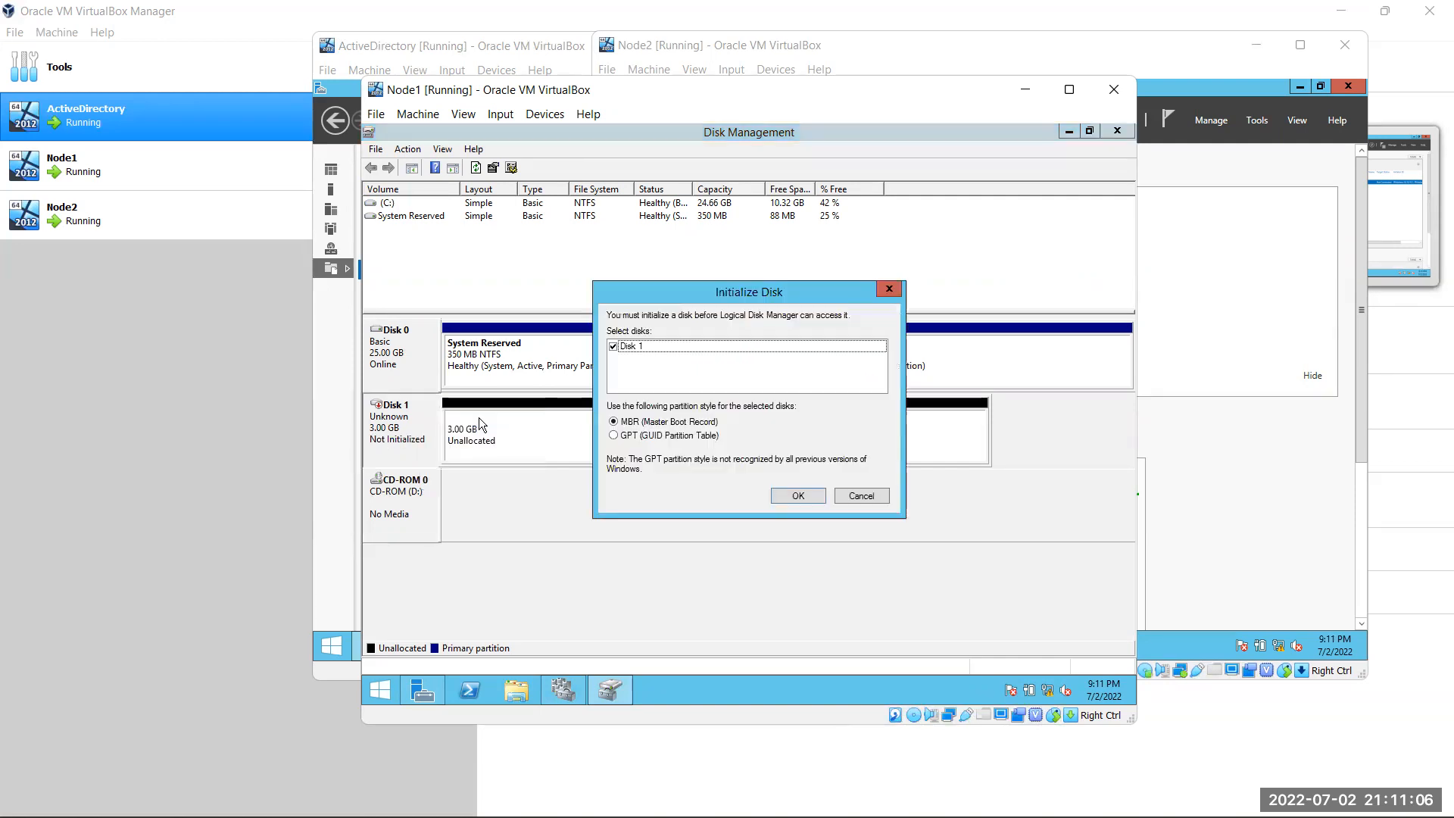
pyautogui.click(794, 496)
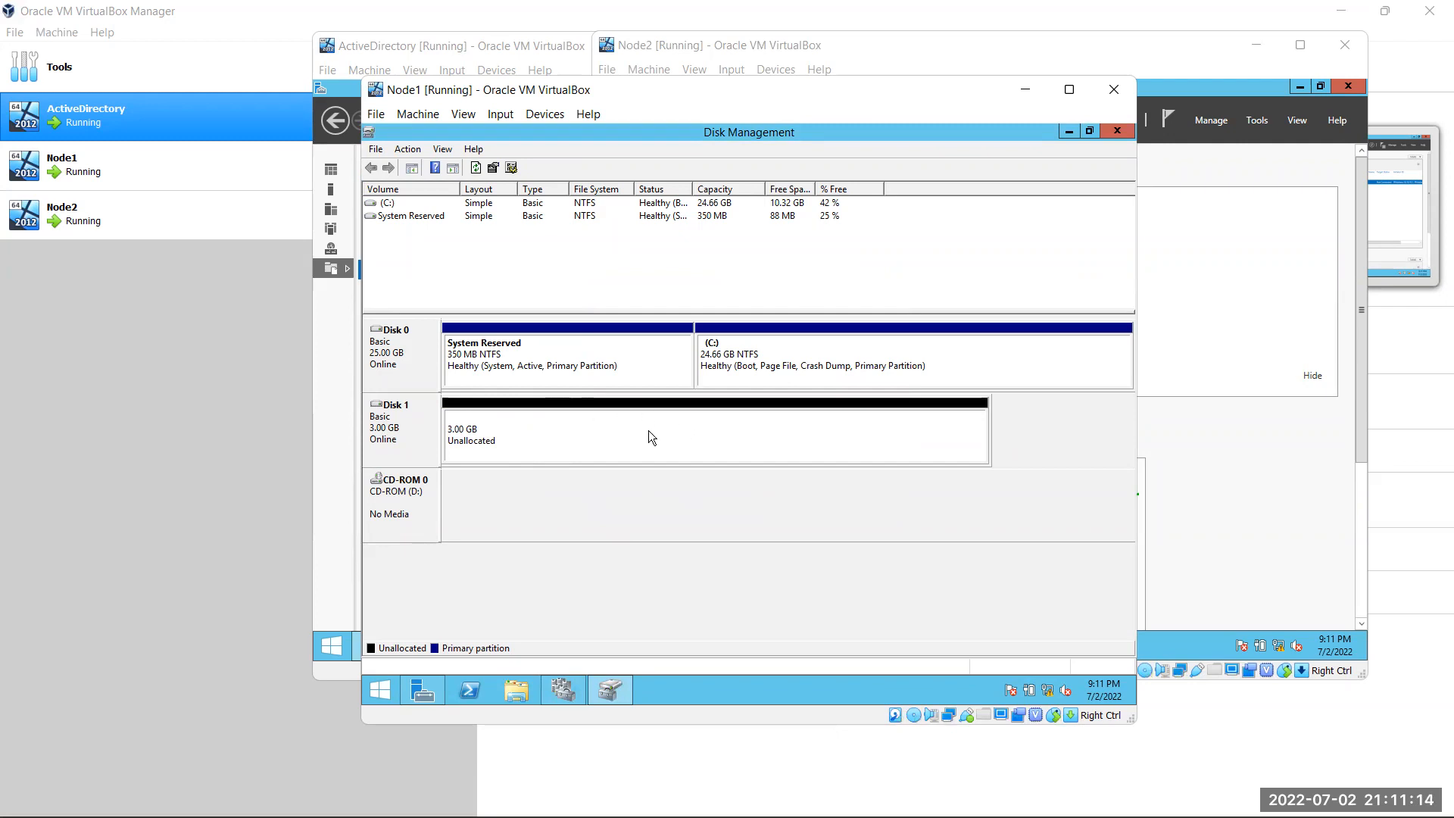
# Check the existing drives in This PC, then bring up volume options for Disk 1's unallocated space
pyautogui.click(533, 687)
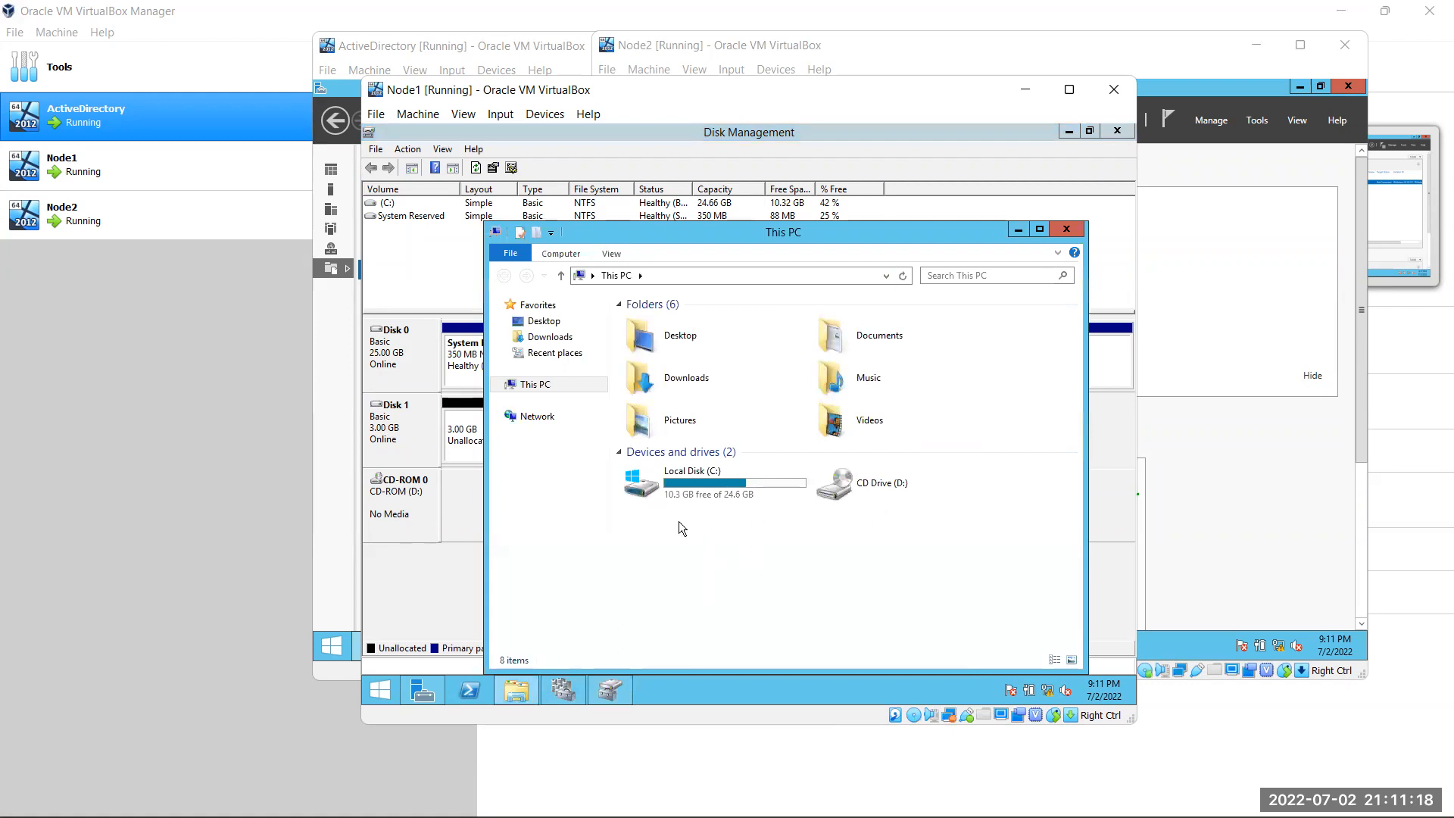
pyautogui.click(1062, 232)
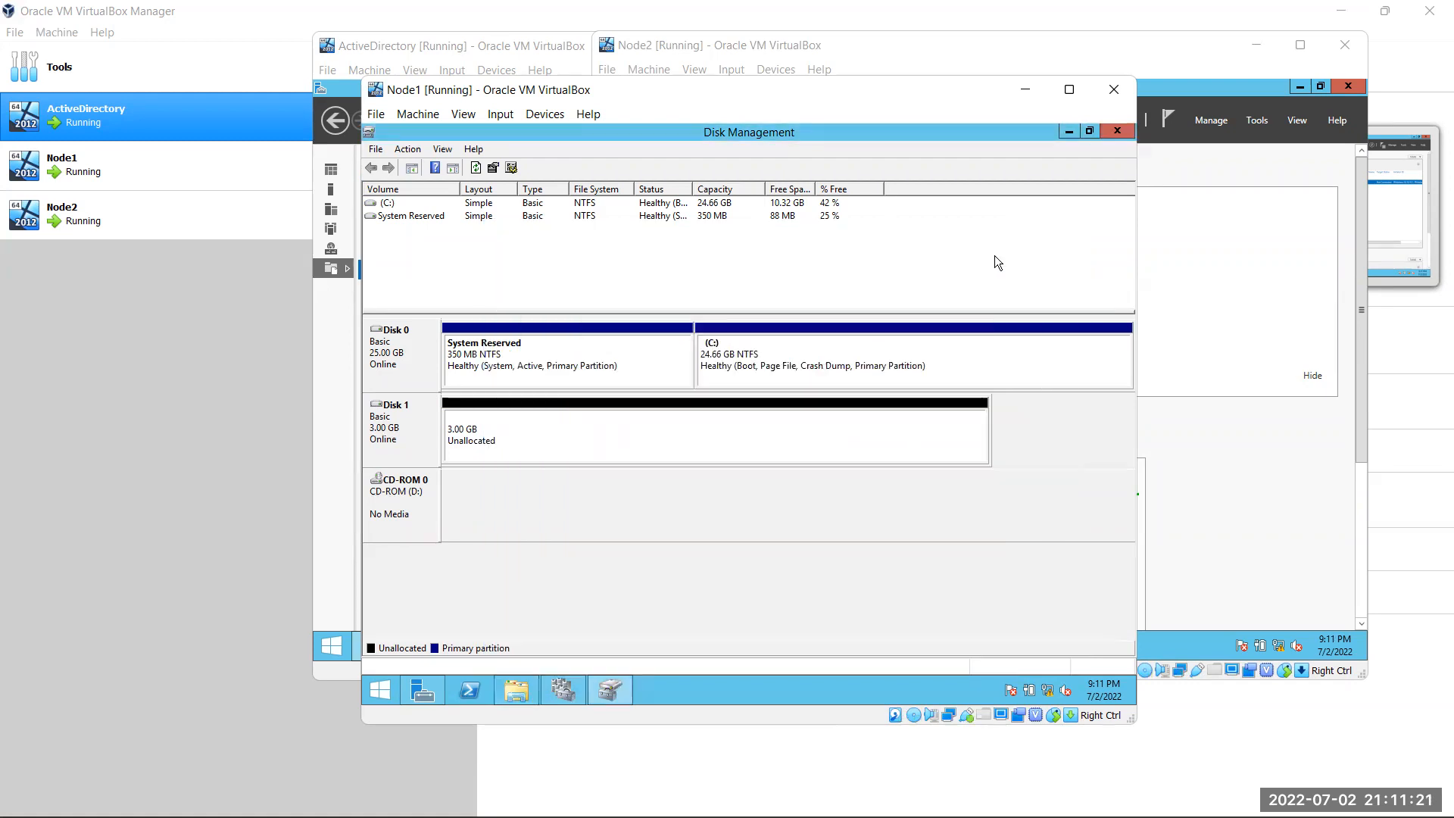
pyautogui.rightClick(640, 449)
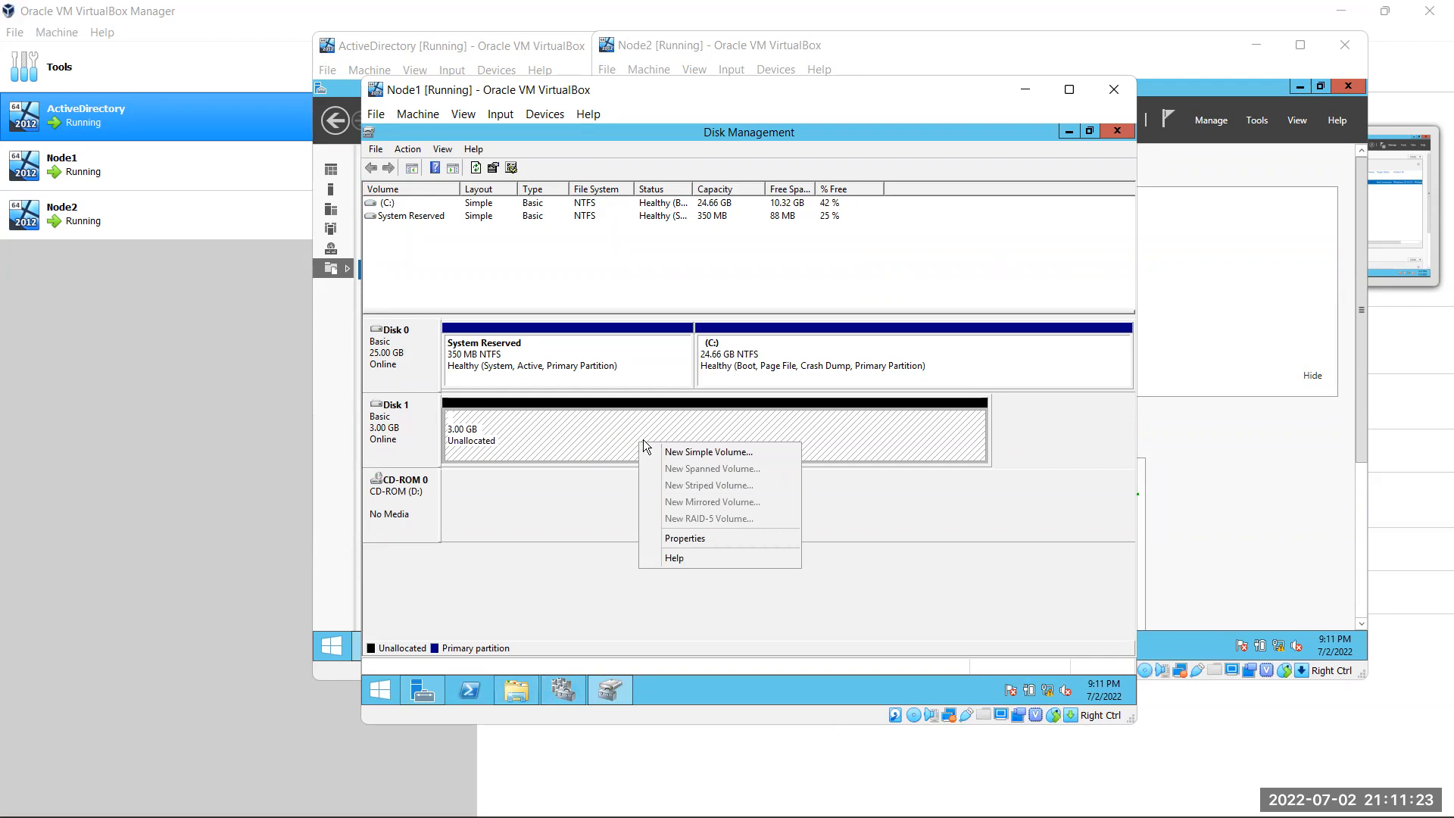
# Create a 3069 MB simple volume on Disk 1 with drive letter E and label 'Data'
pyautogui.click(723, 452)
pyautogui.click(673, 473)
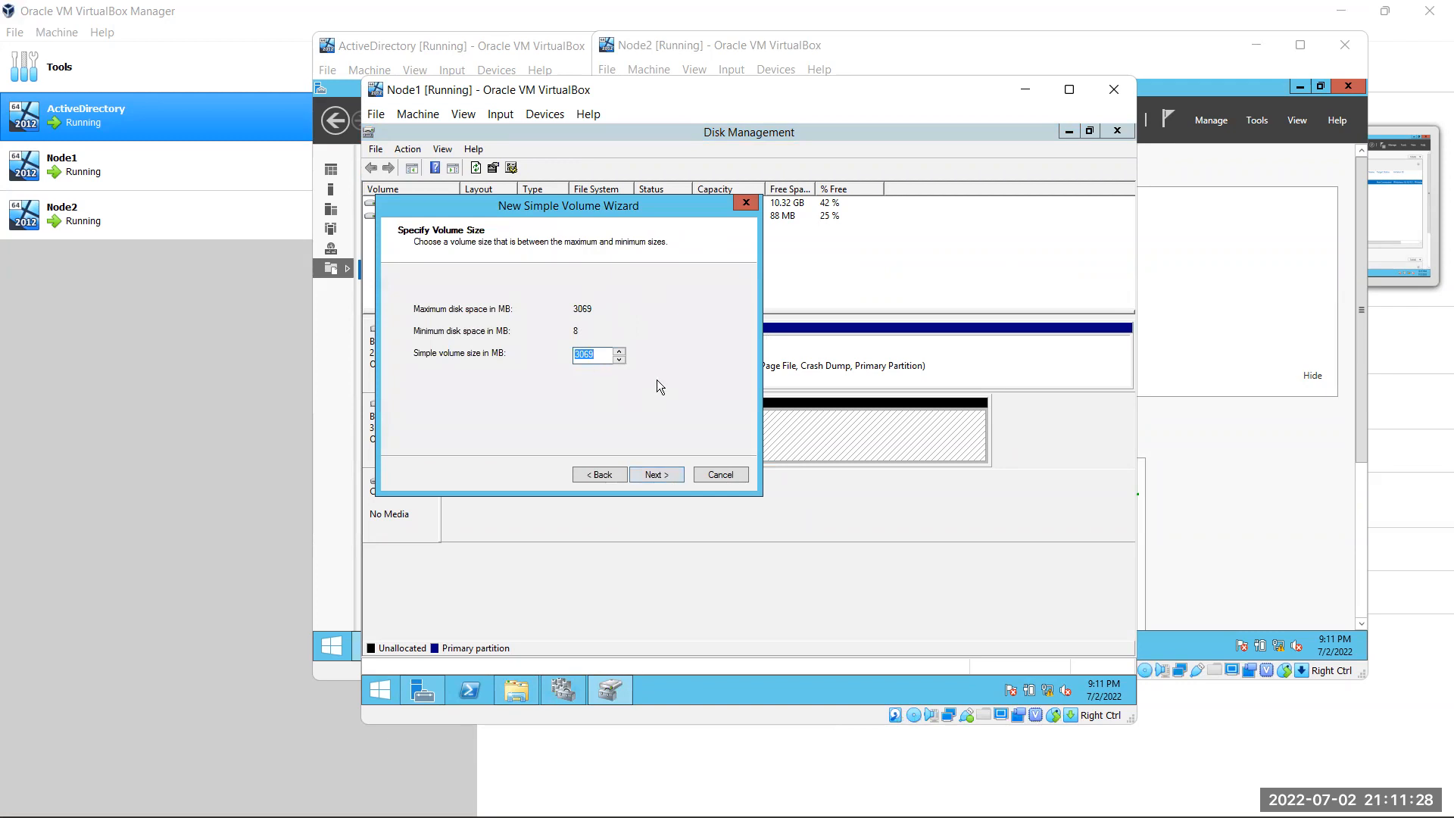
pyautogui.click(666, 477)
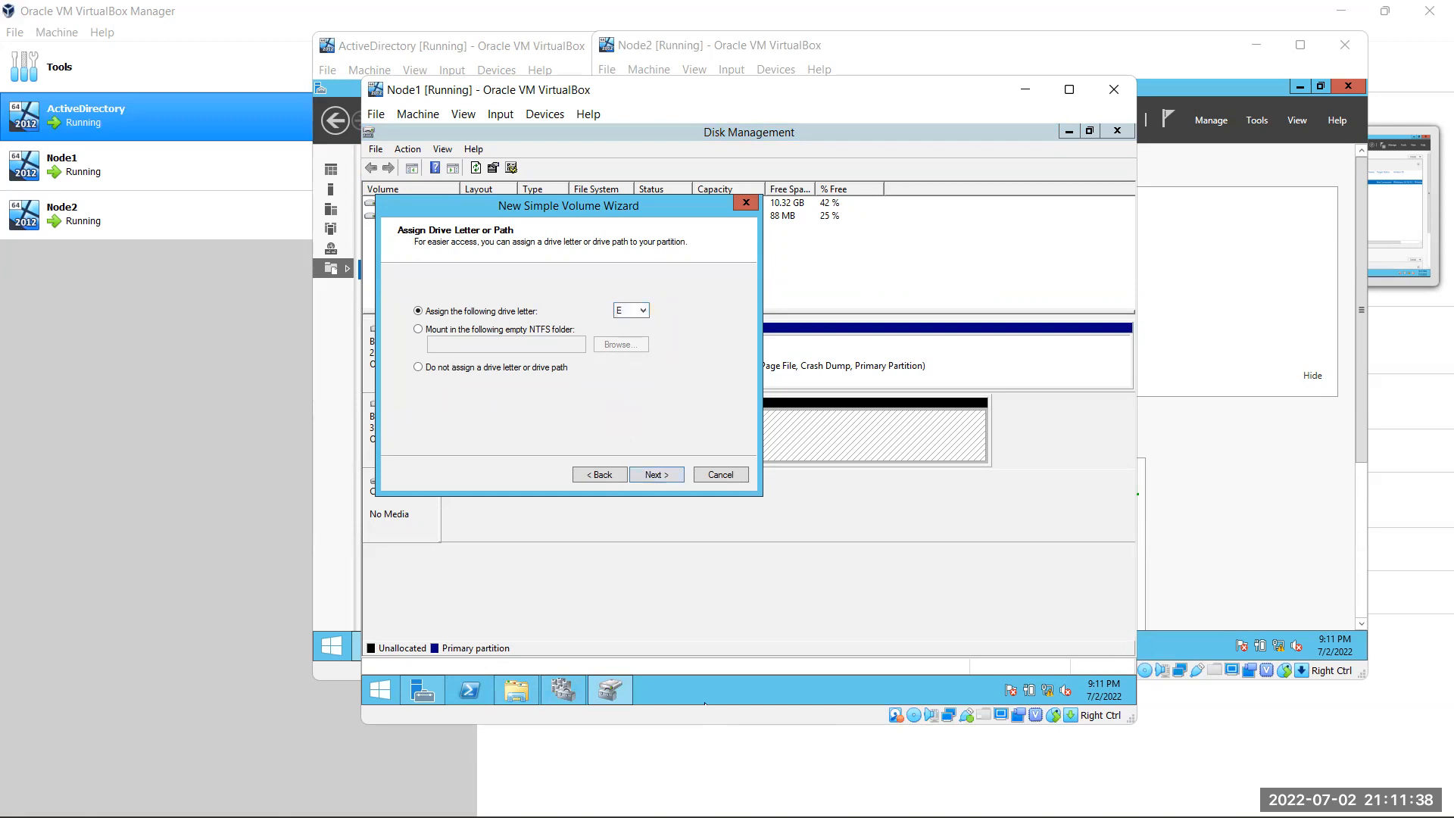
pyautogui.click(521, 680)
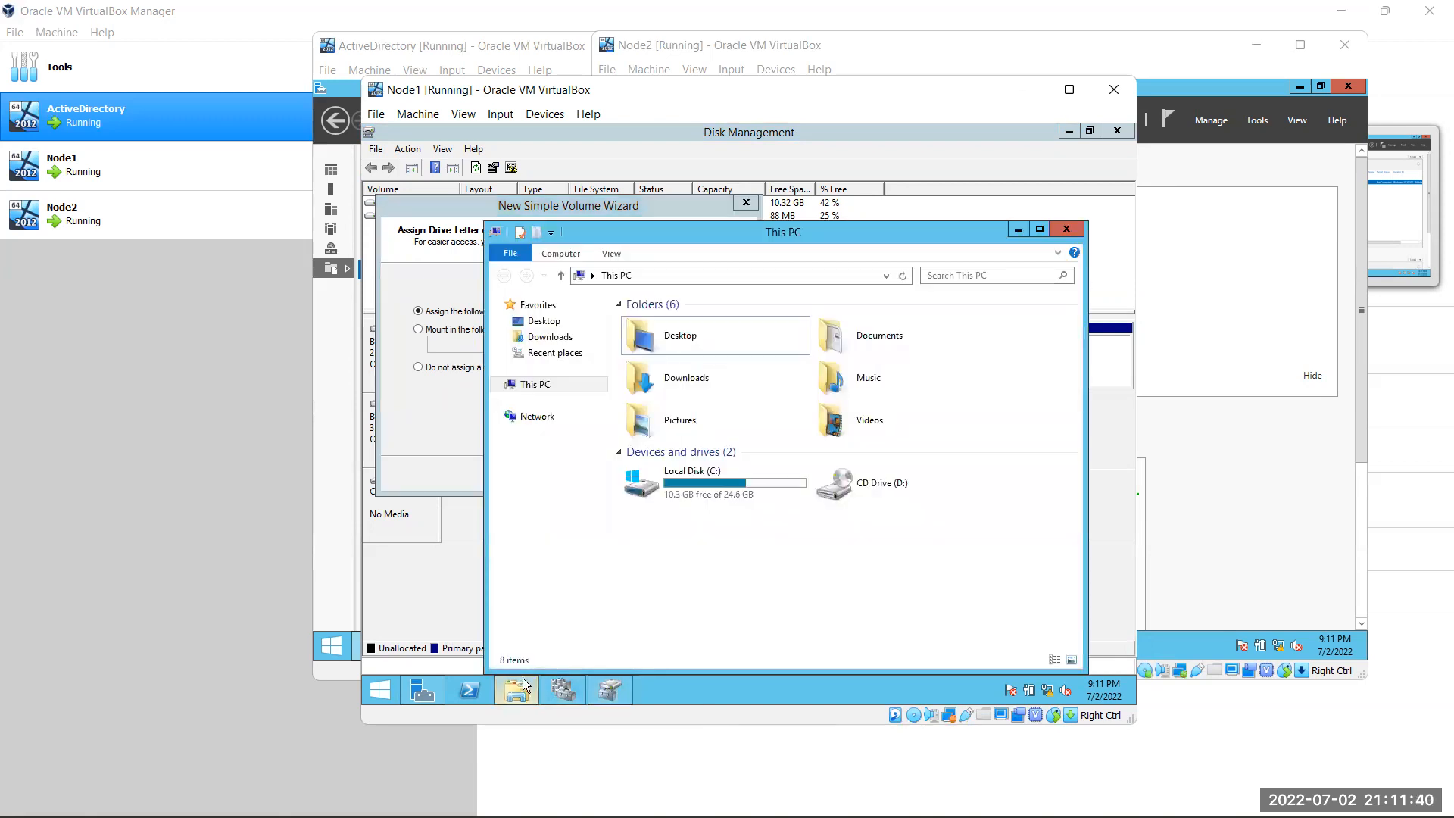
pyautogui.click(1062, 228)
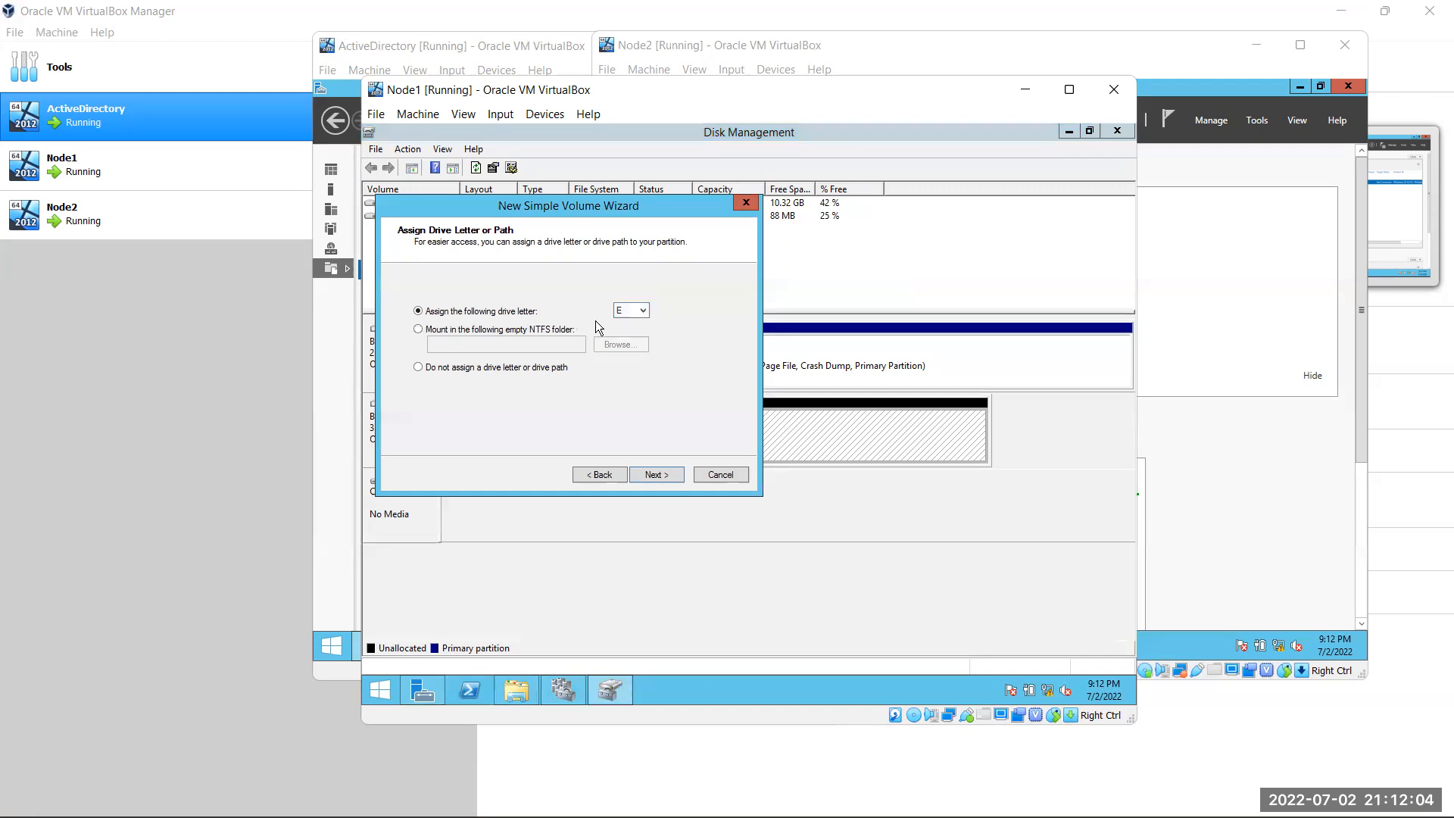
pyautogui.click(648, 474)
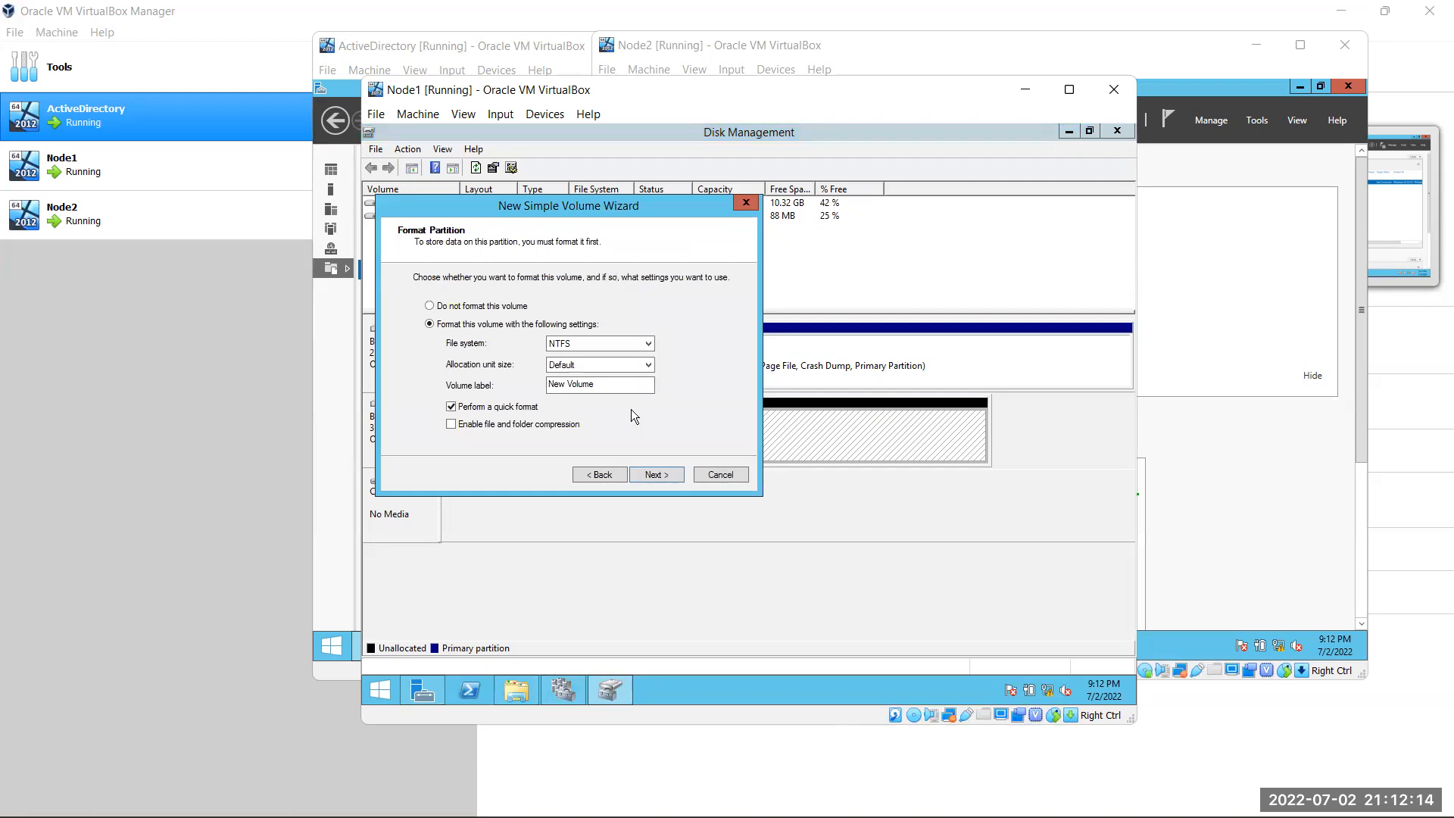
pyautogui.moveTo(606, 384); pyautogui.dragTo(547, 384)
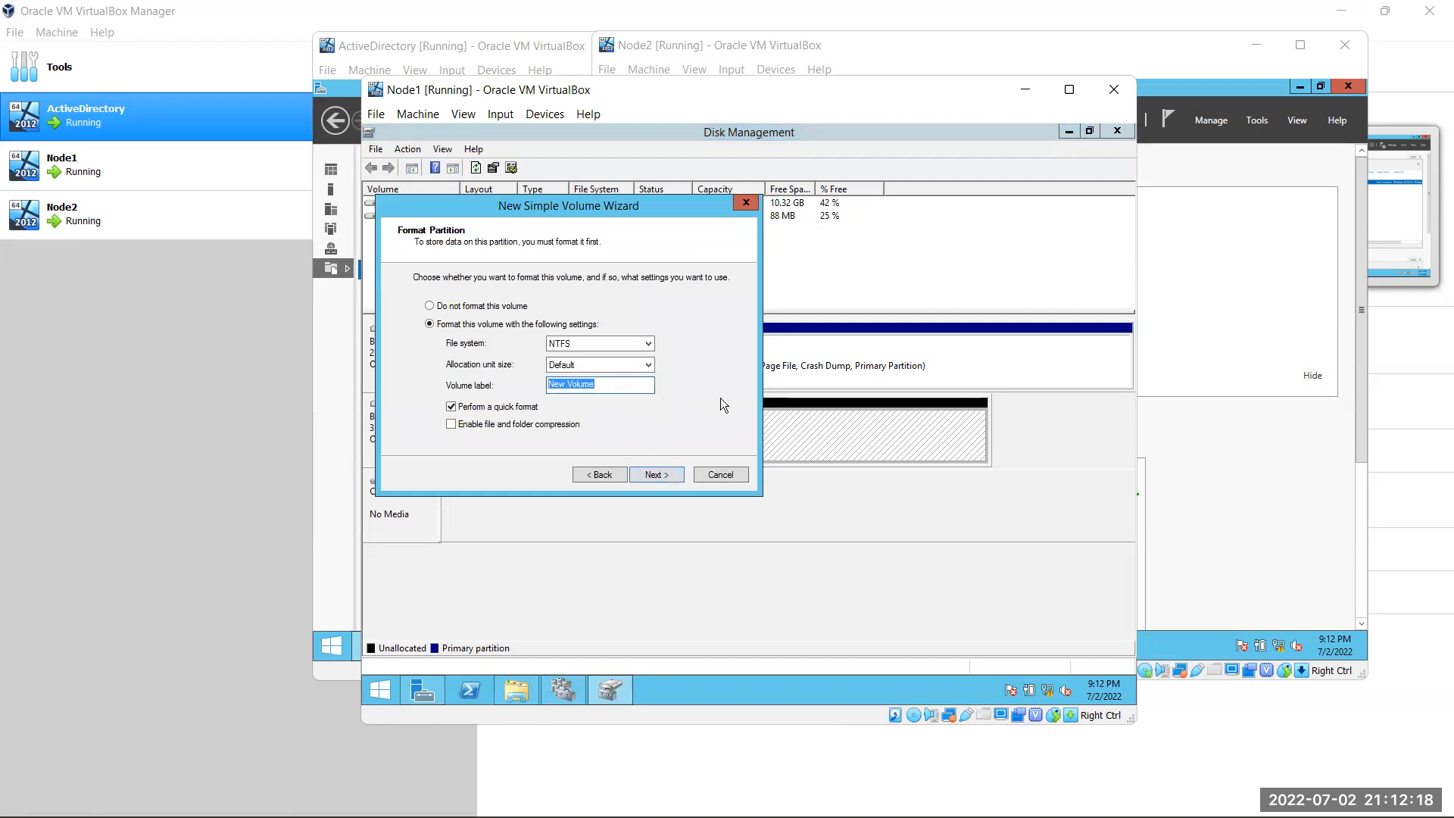
pyautogui.write('Data')
pyautogui.click(670, 474)
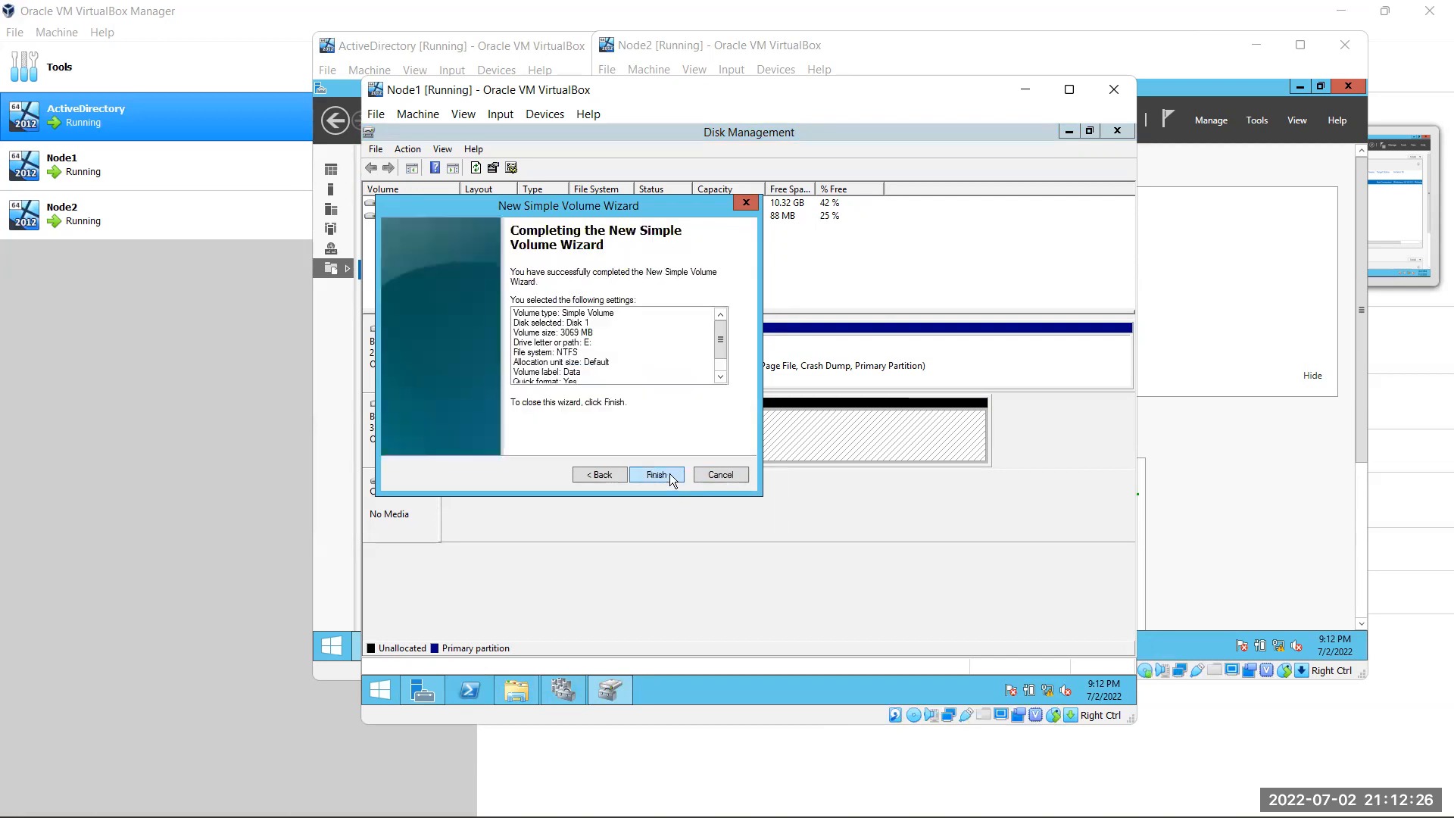
pyautogui.click(669, 474)
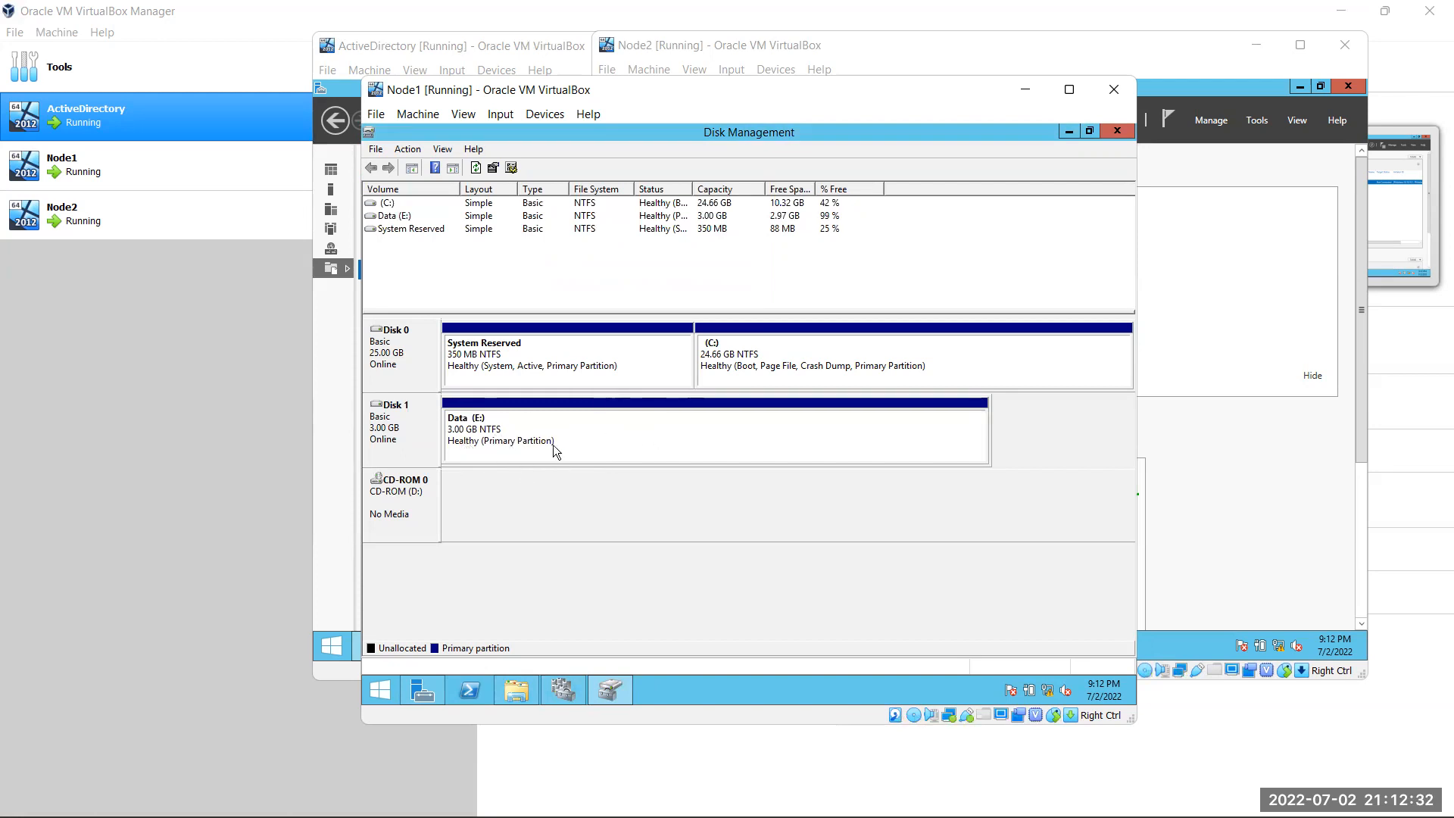
# Verify Data (E:) appears in Node1's This PC, then minimize Node1 to show Node2
pyautogui.click(538, 687)
pyautogui.moveTo(563, 688)
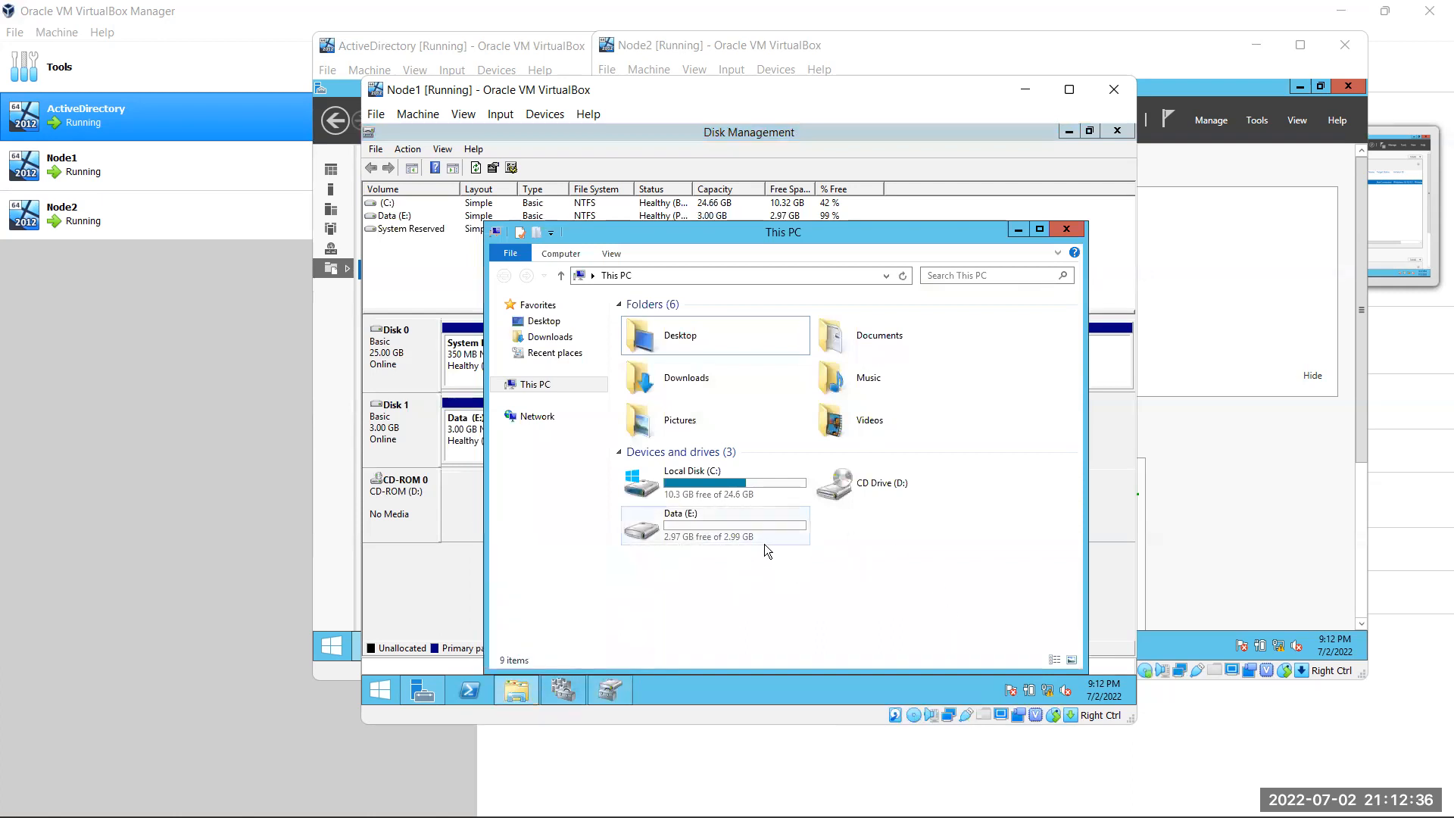
pyautogui.moveTo(765, 544)
pyautogui.click(1021, 231)
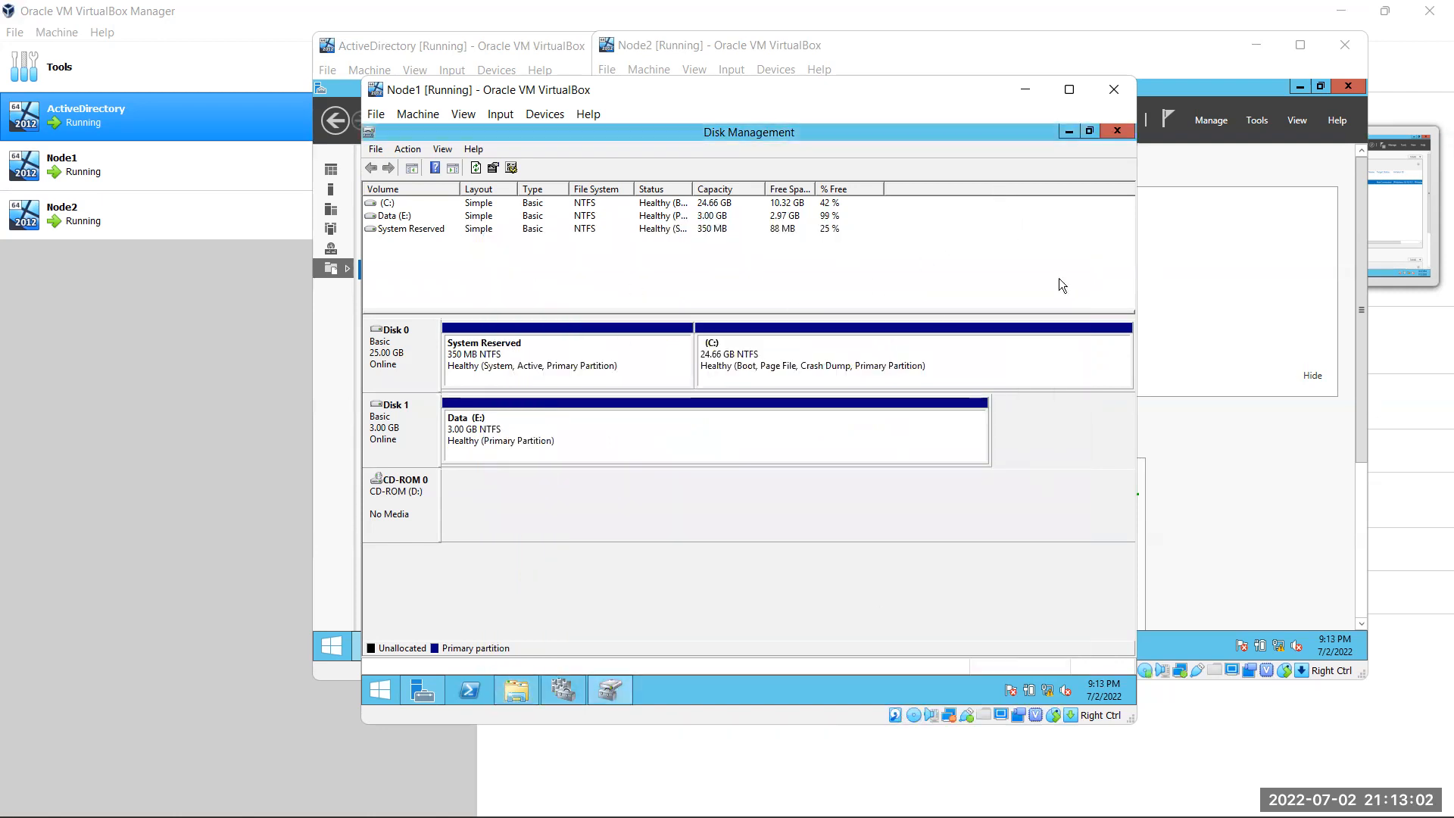
pyautogui.click(1025, 90)
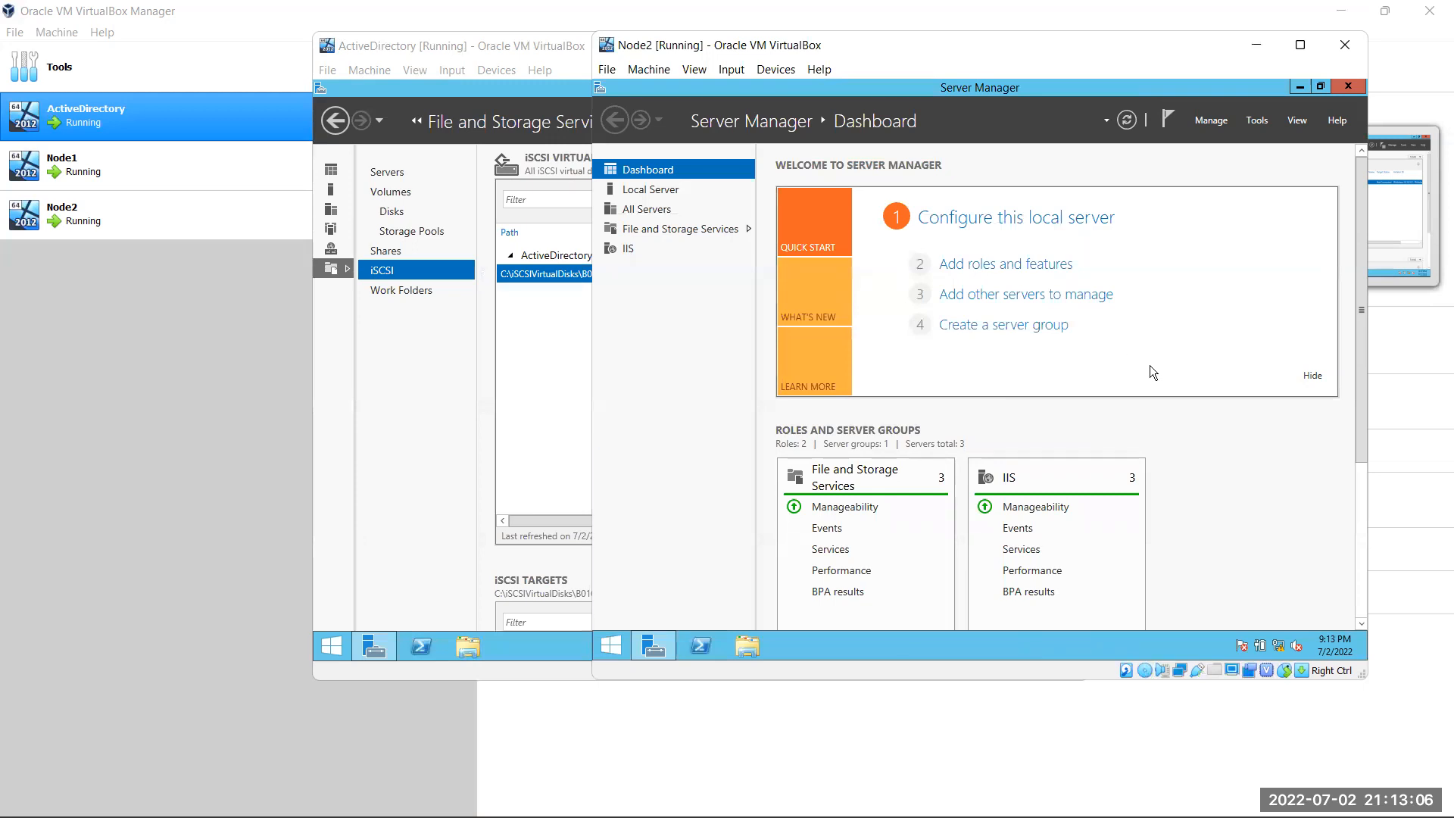
# Open Disk Management on Node2 via diskmgmt.msc, try bringing Disk 1 online, and dismiss the error
pyautogui.press('super+r')
pyautogui.write('diskmg')
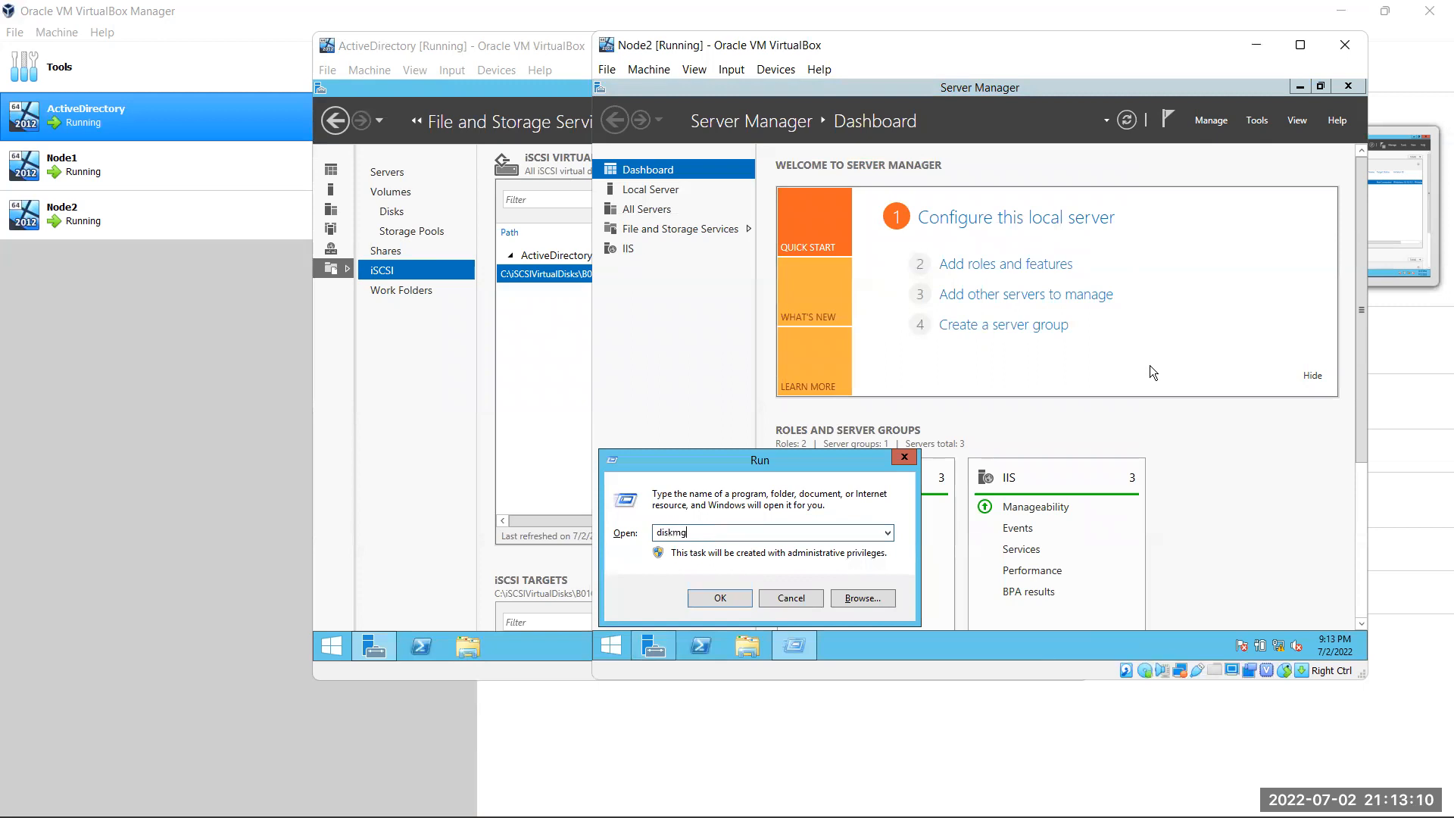
pyautogui.write('mt.msc')
pyautogui.press('Return')
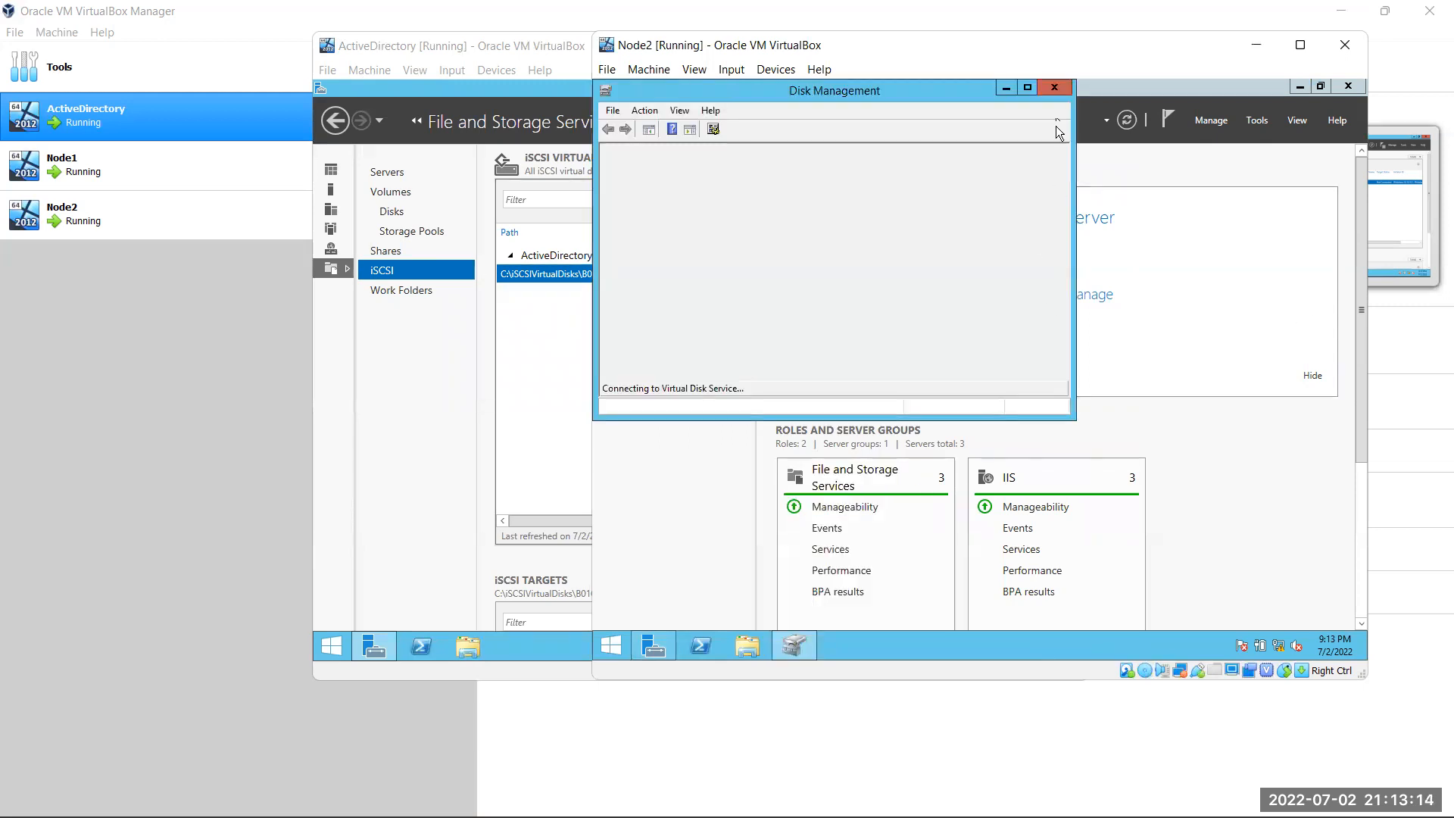
pyautogui.click(1028, 88)
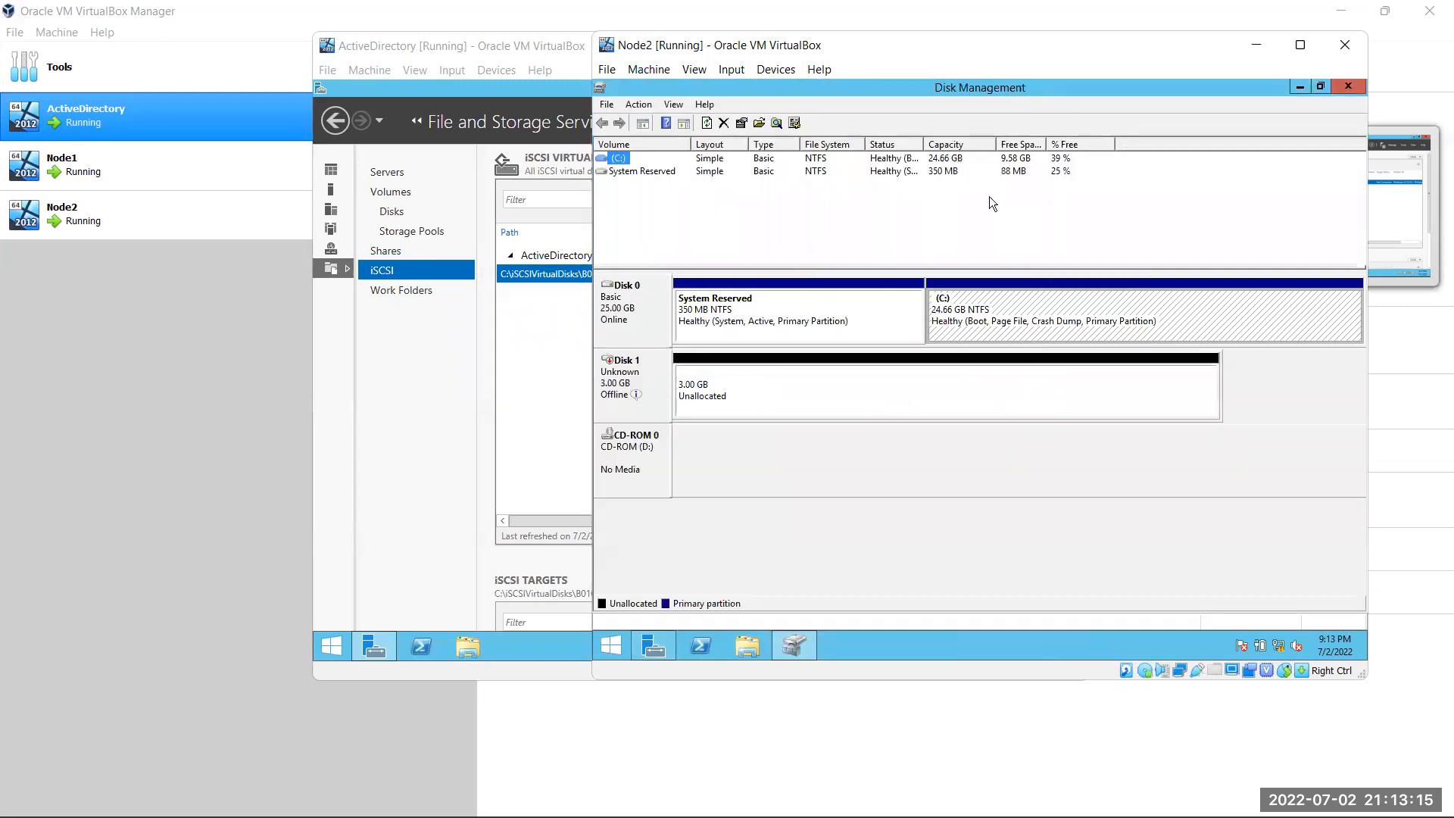
pyautogui.rightClick(642, 378)
pyautogui.click(674, 383)
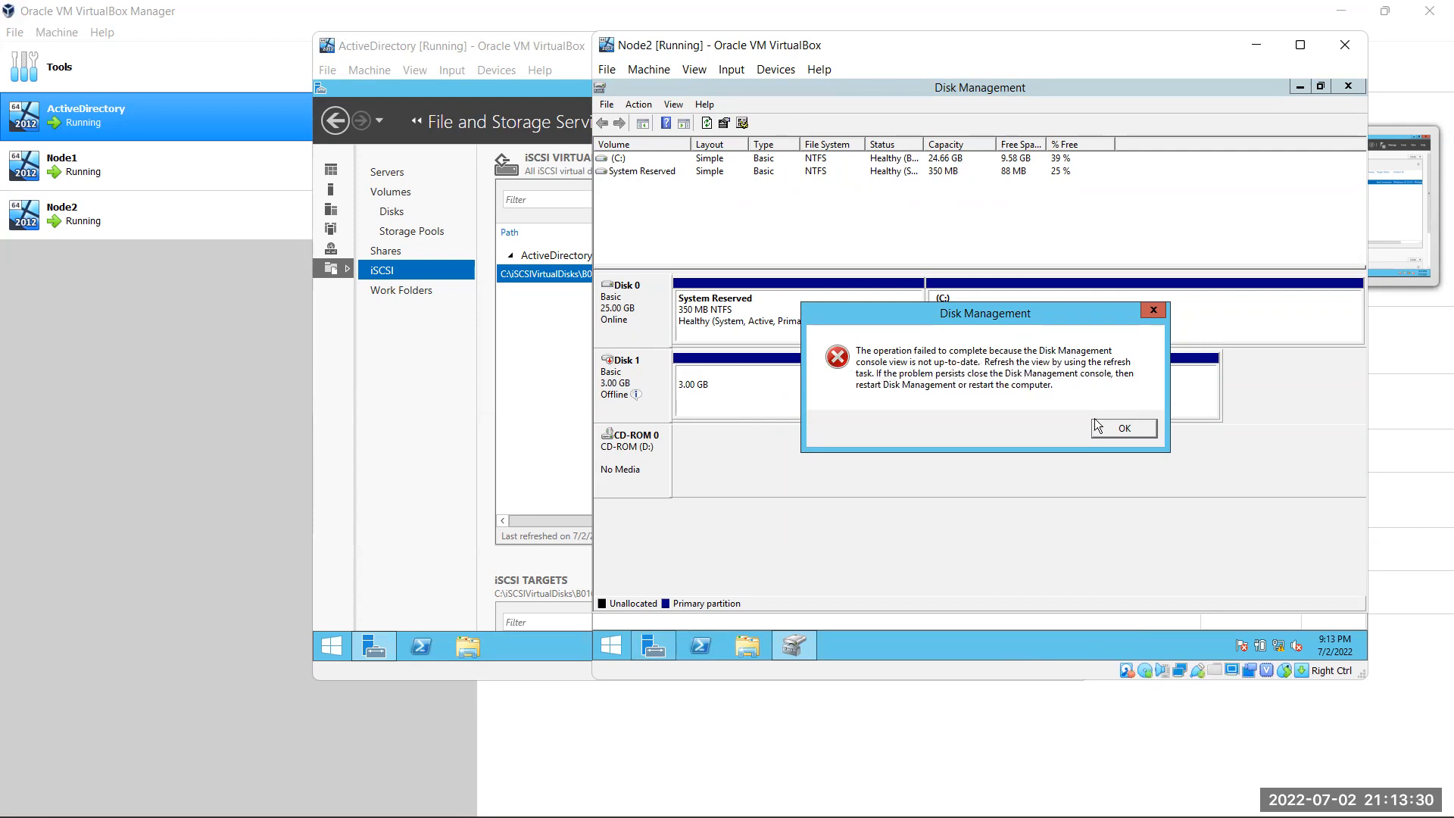
pyautogui.click(1120, 427)
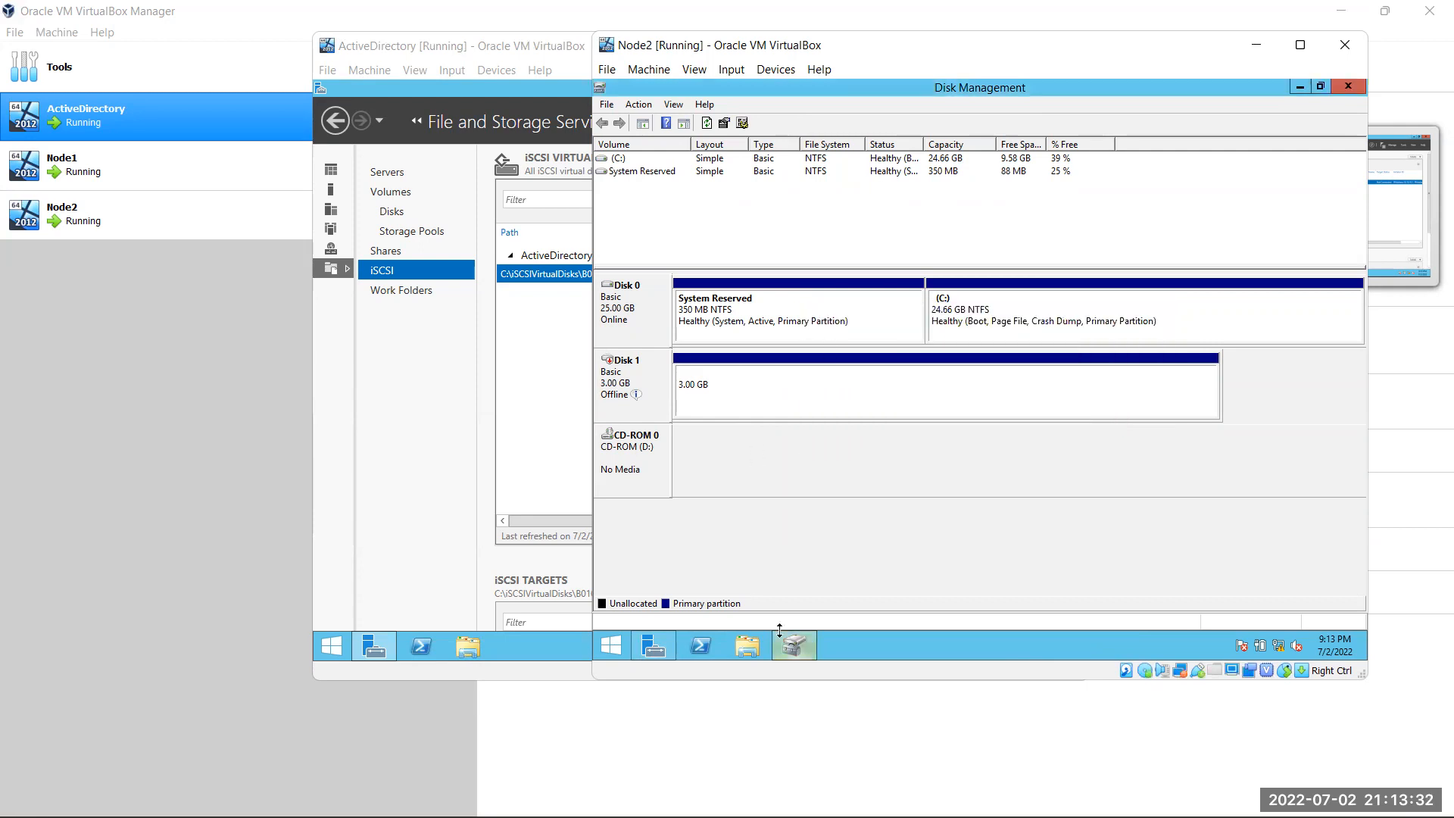
# Rescan disks in Node1's Disk Management, then return to Node2's window
pyautogui.moveTo(853, 795)
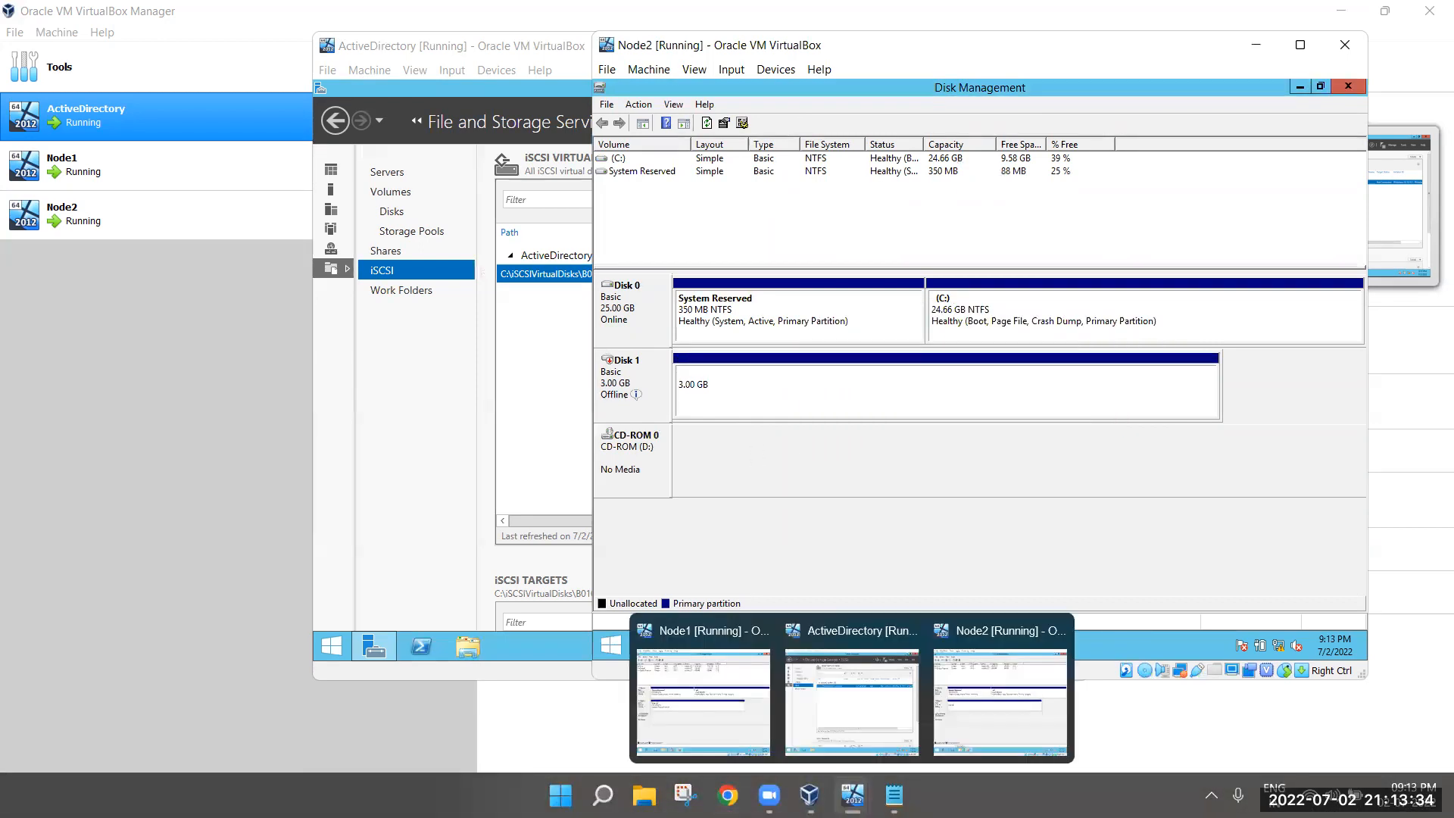
pyautogui.click(767, 711)
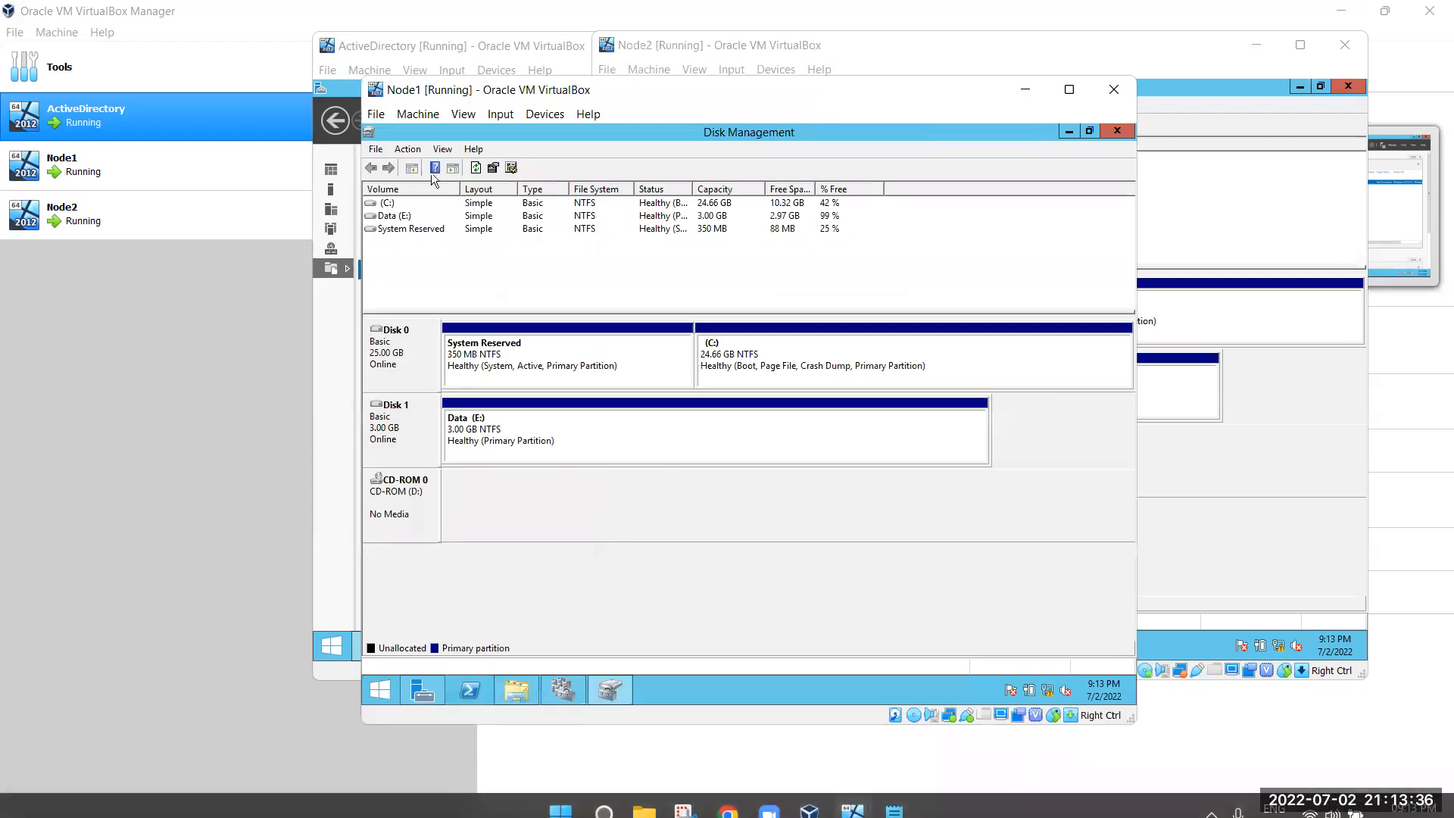
pyautogui.click(407, 150)
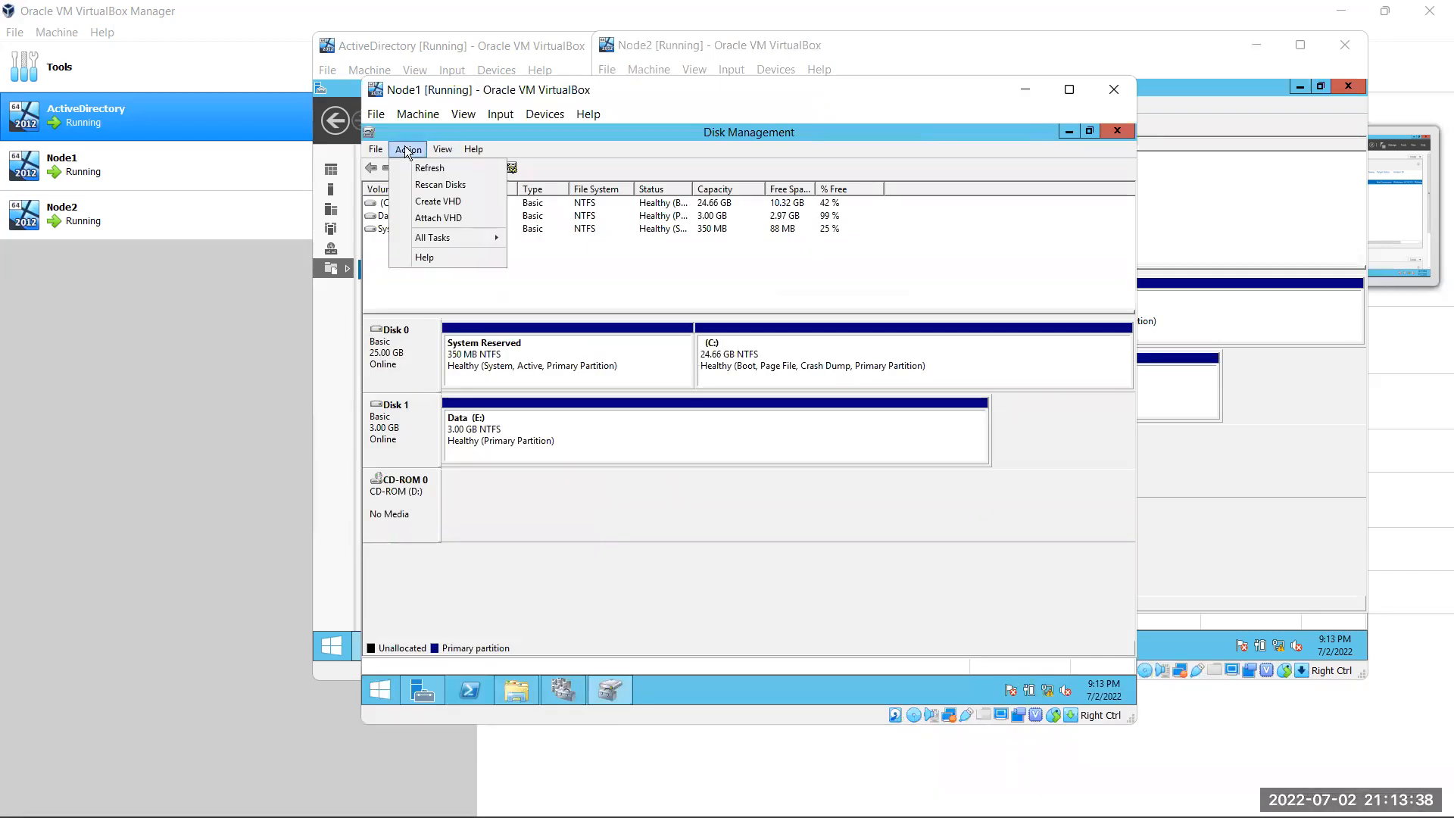
pyautogui.click(441, 185)
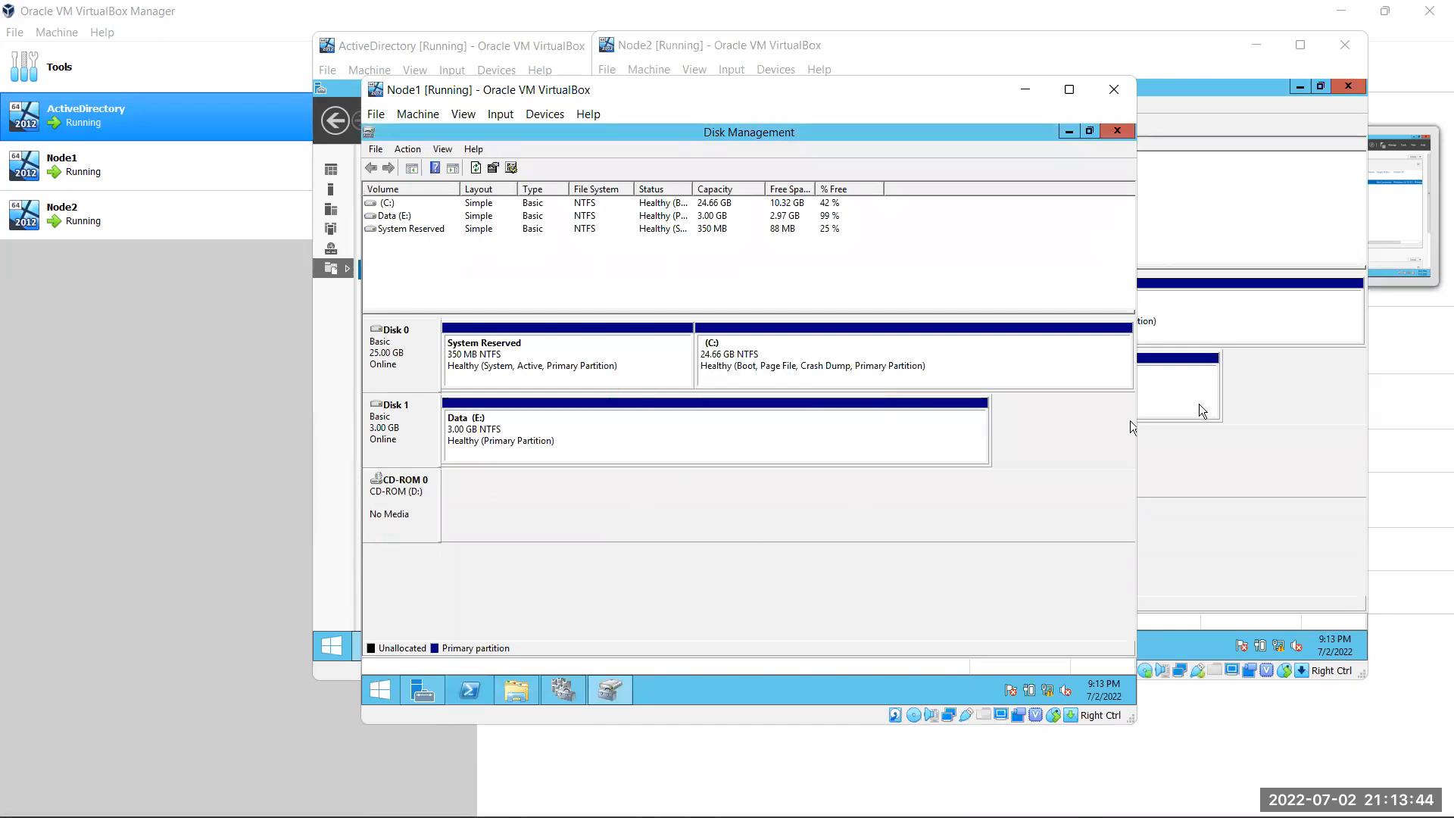
pyautogui.click(1248, 458)
# Rescan Node2's disks, bring Disk 1 online, and rescan again so Data gets letter E:
pyautogui.click(639, 105)
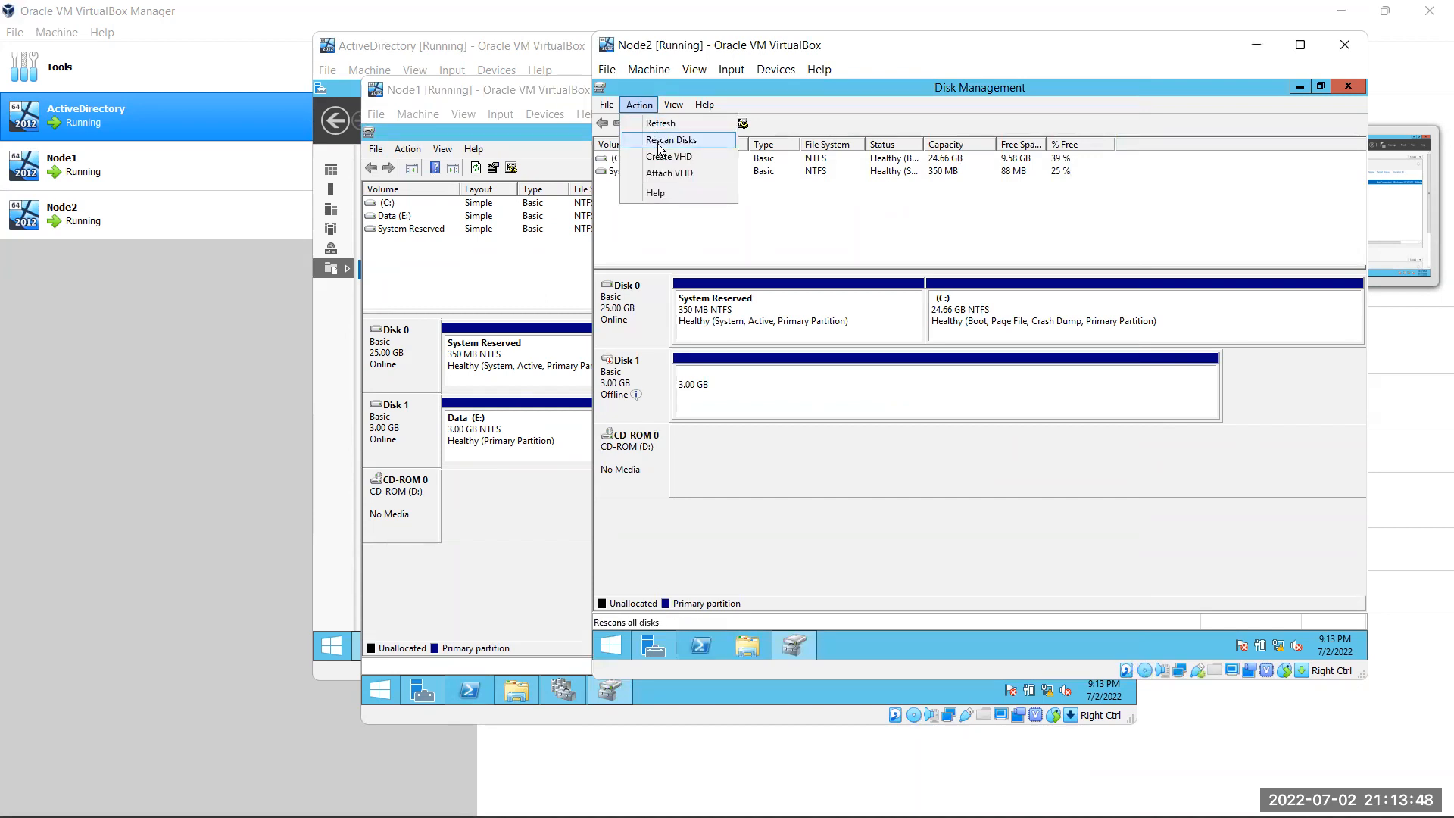
pyautogui.click(658, 141)
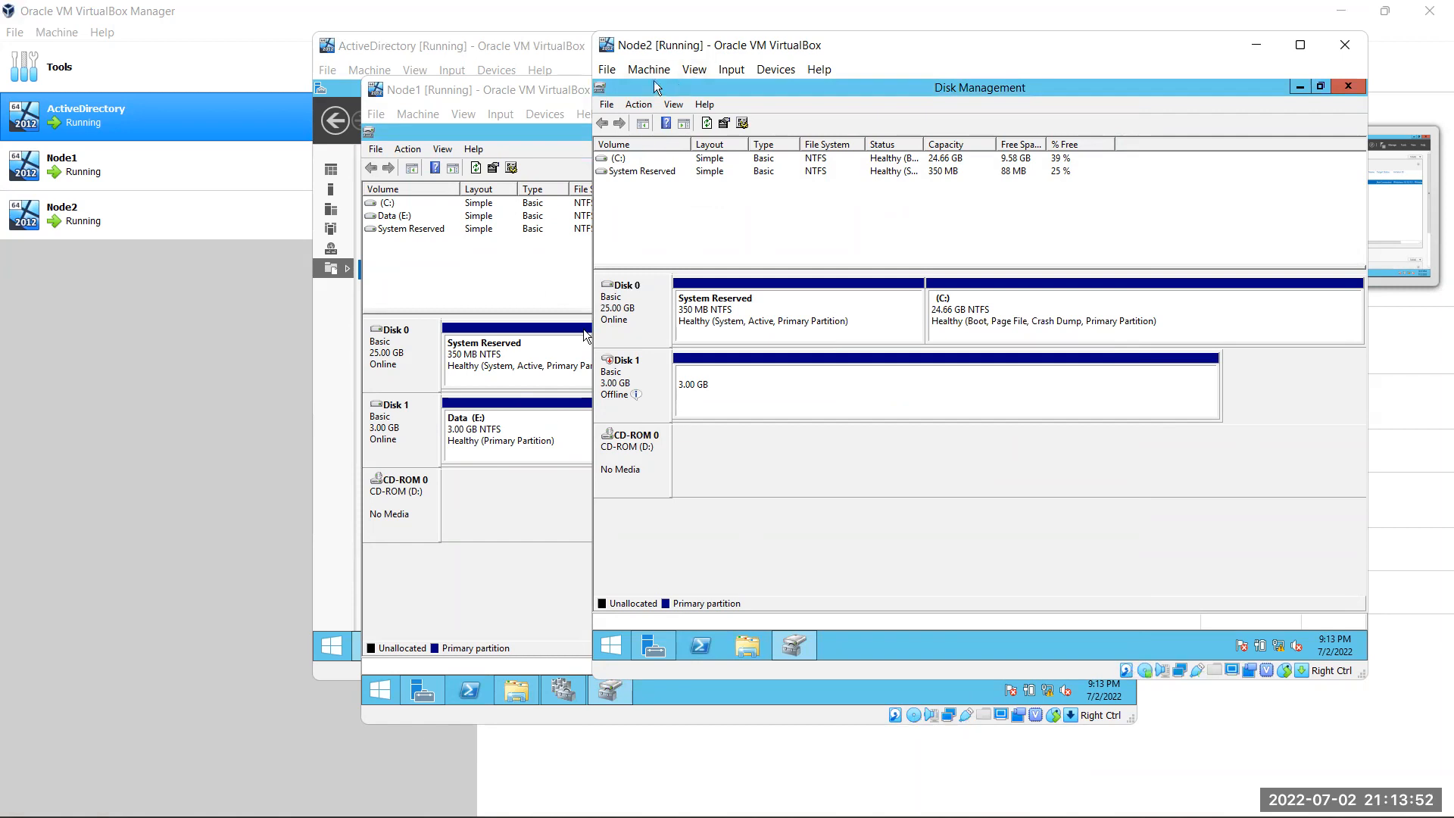
pyautogui.rightClick(646, 383)
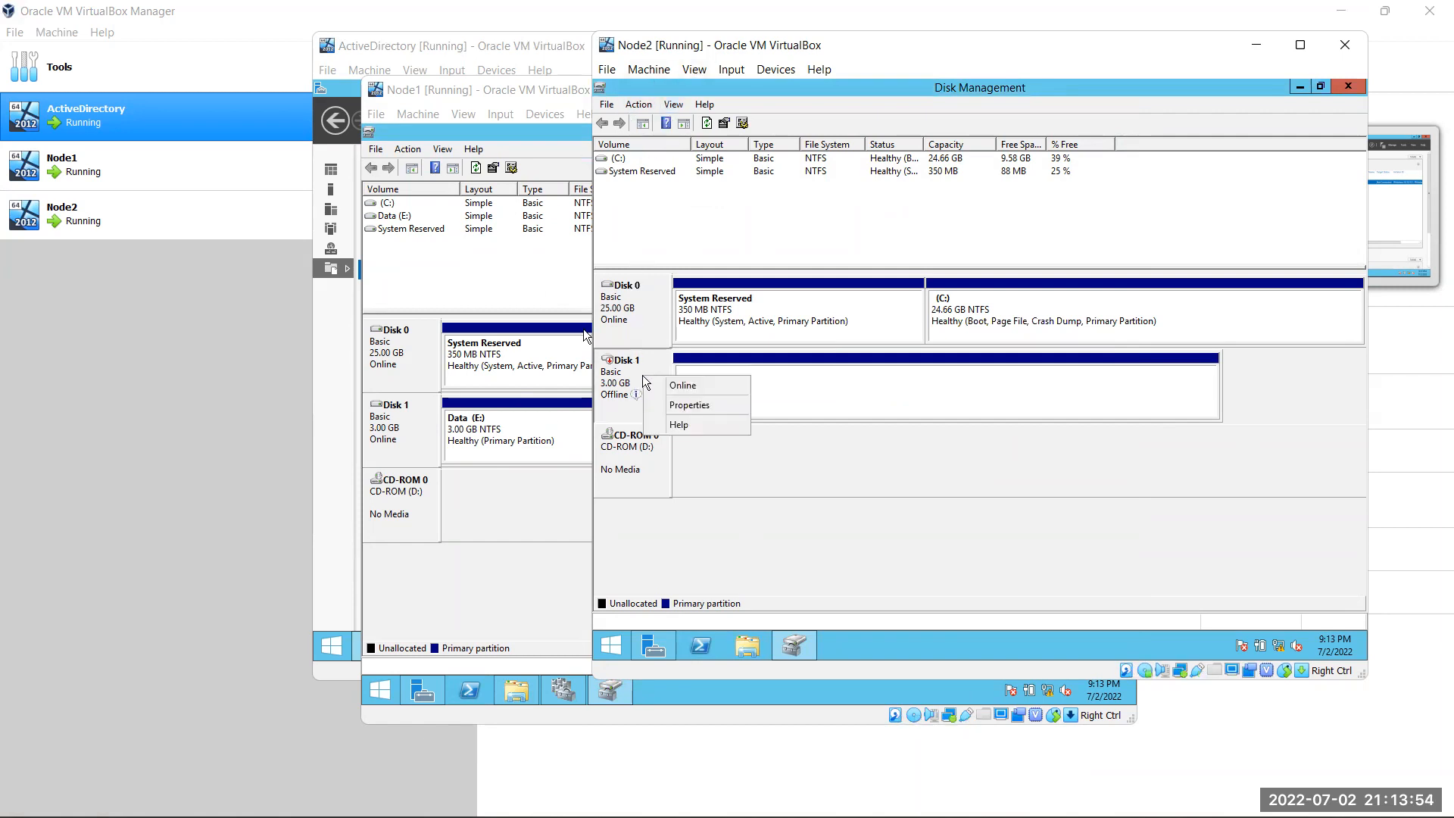
pyautogui.click(675, 386)
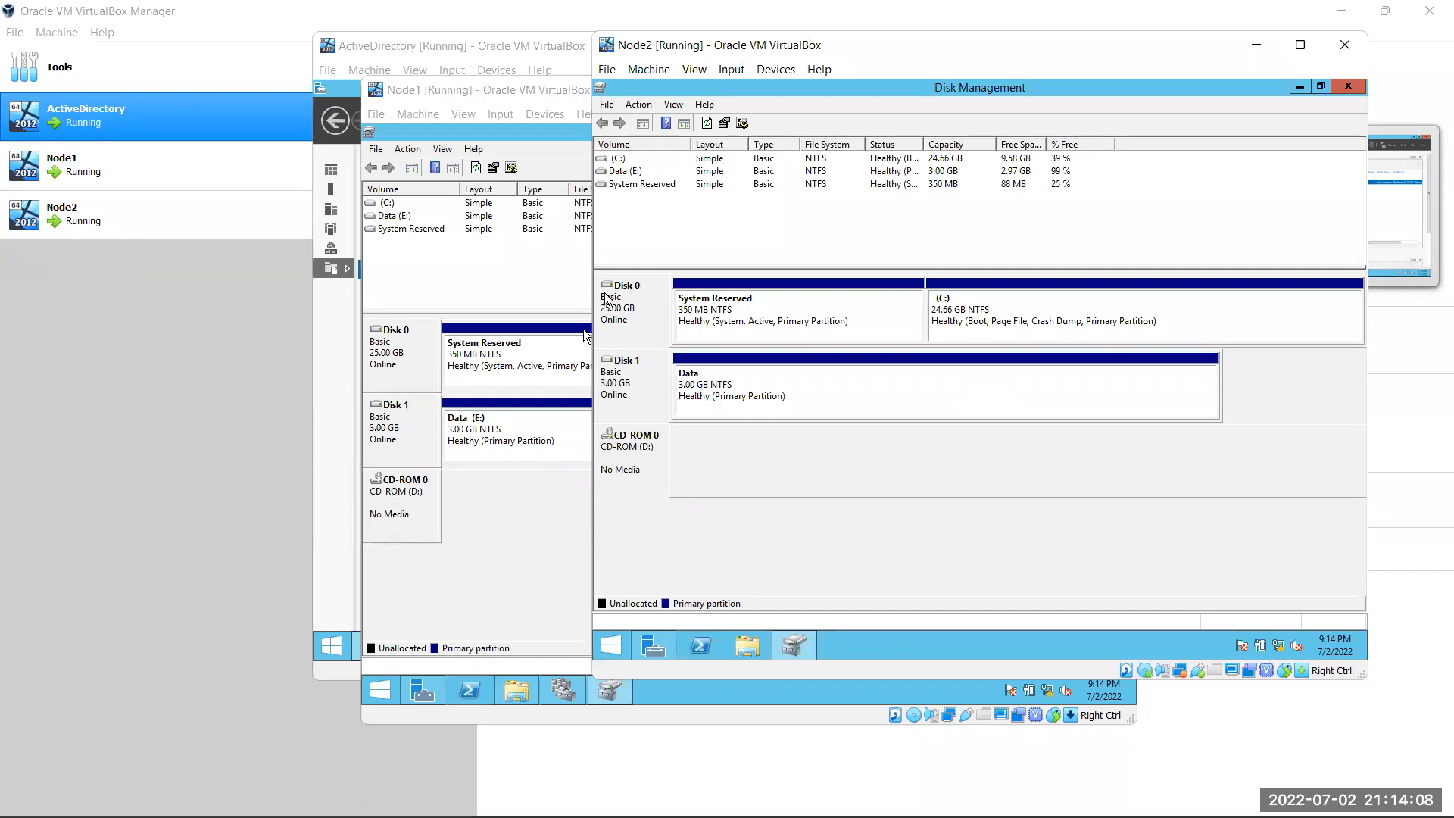
pyautogui.click(646, 101)
pyautogui.click(673, 140)
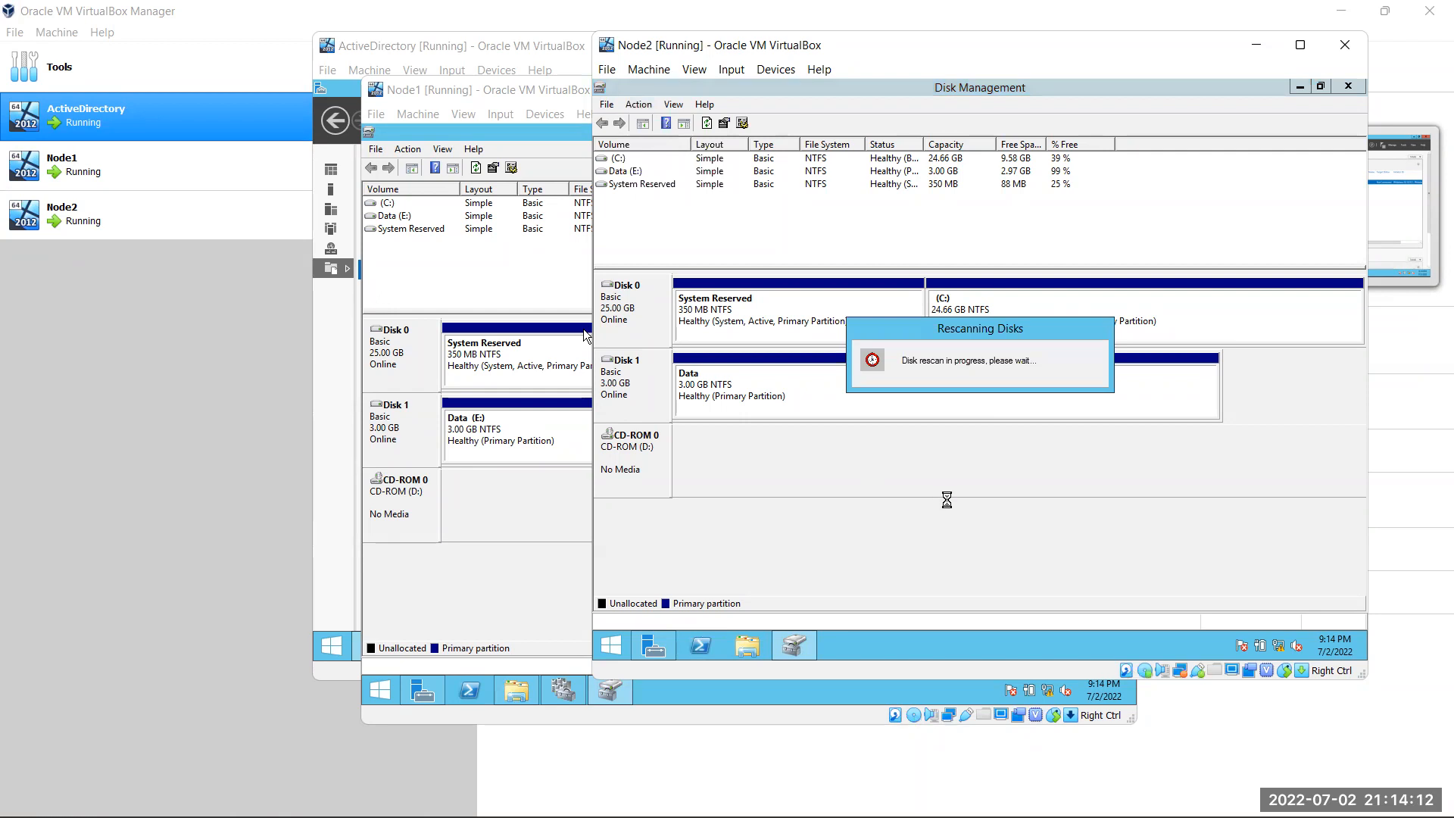
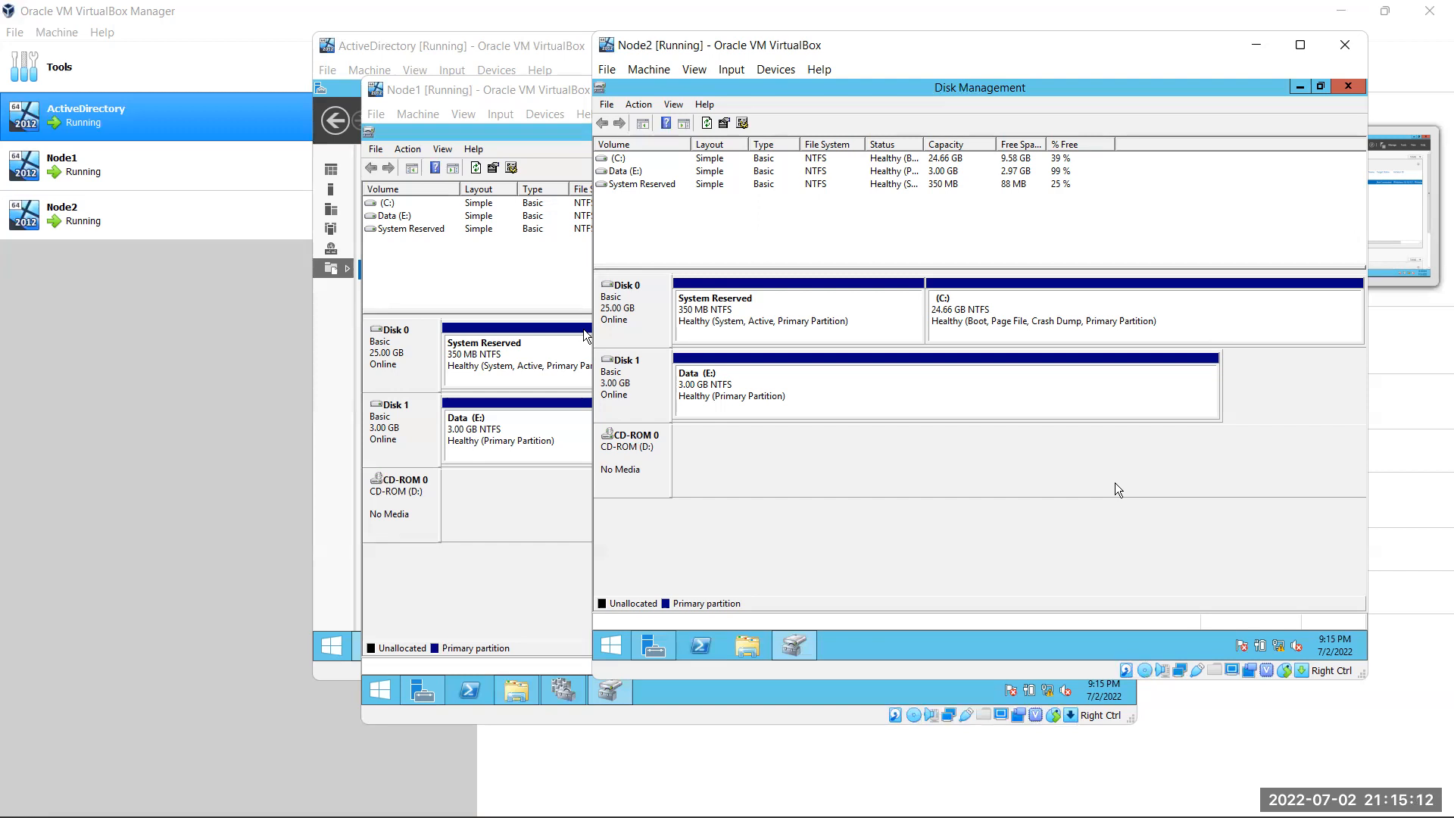
# Check Node2's Data (E:) drive space in File Explorer, then minimize Node2's window
pyautogui.click(745, 647)
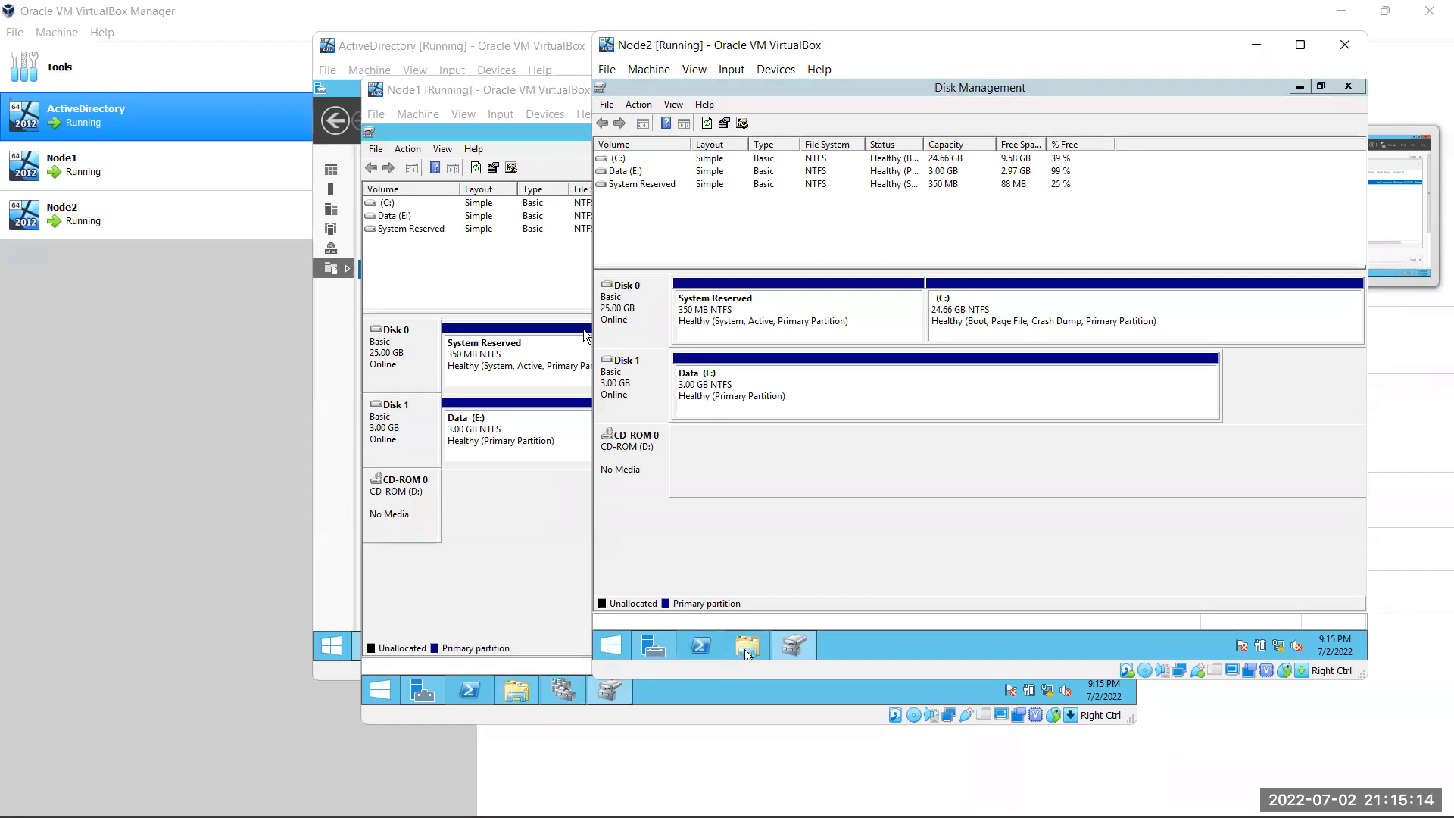
pyautogui.click(991, 402)
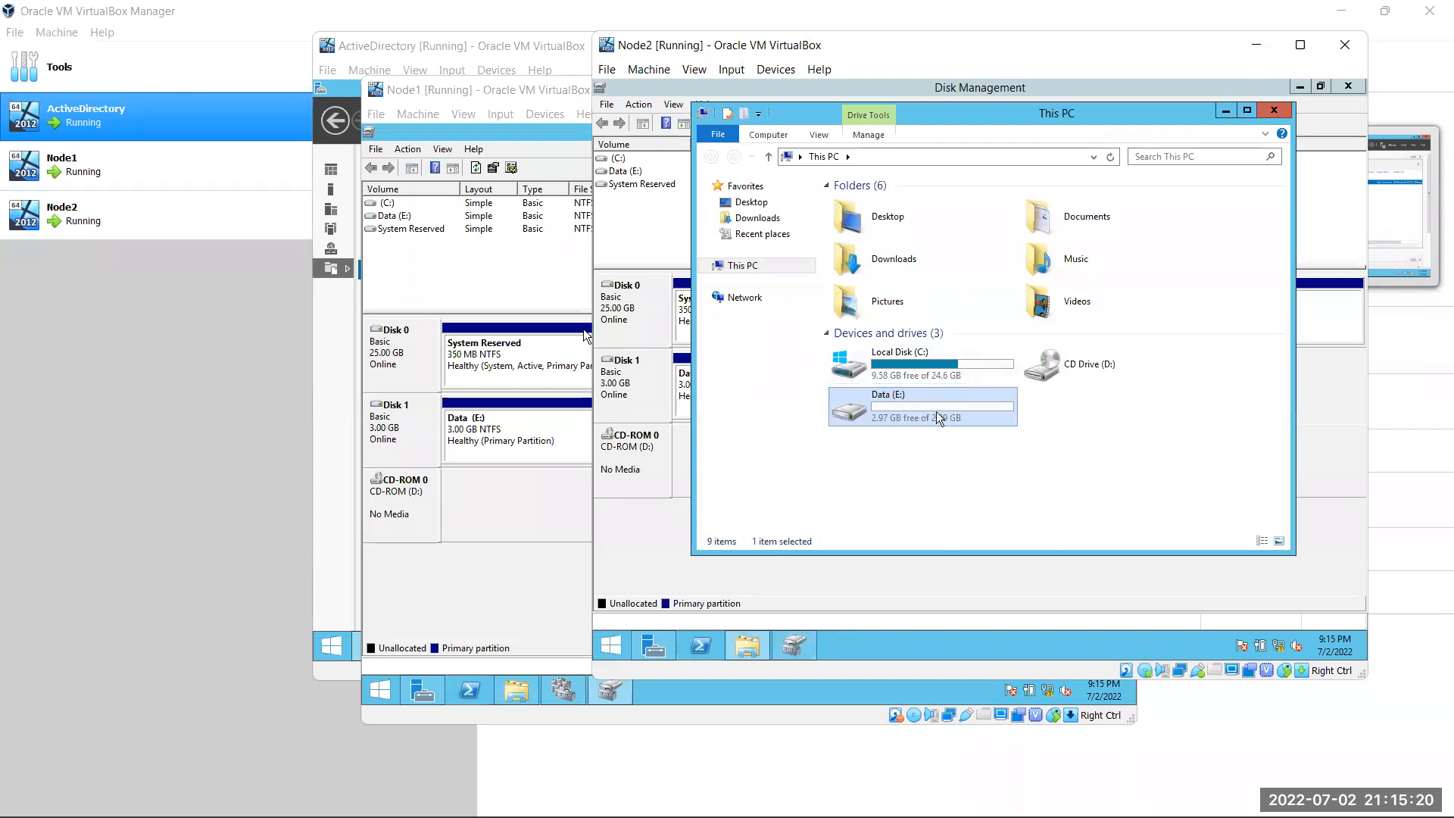
pyautogui.moveTo(945, 411)
pyautogui.click(1233, 109)
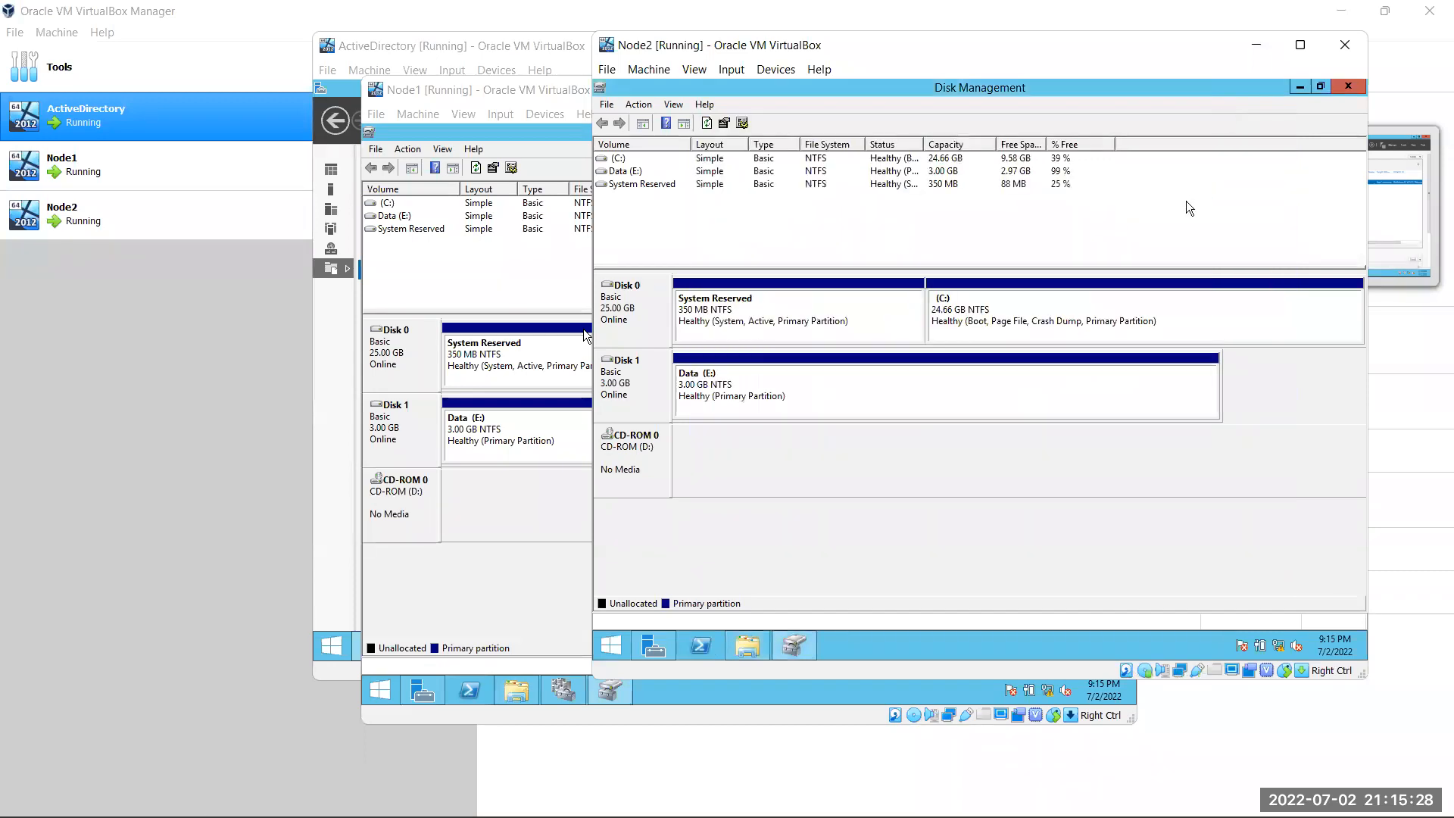
pyautogui.click(1256, 45)
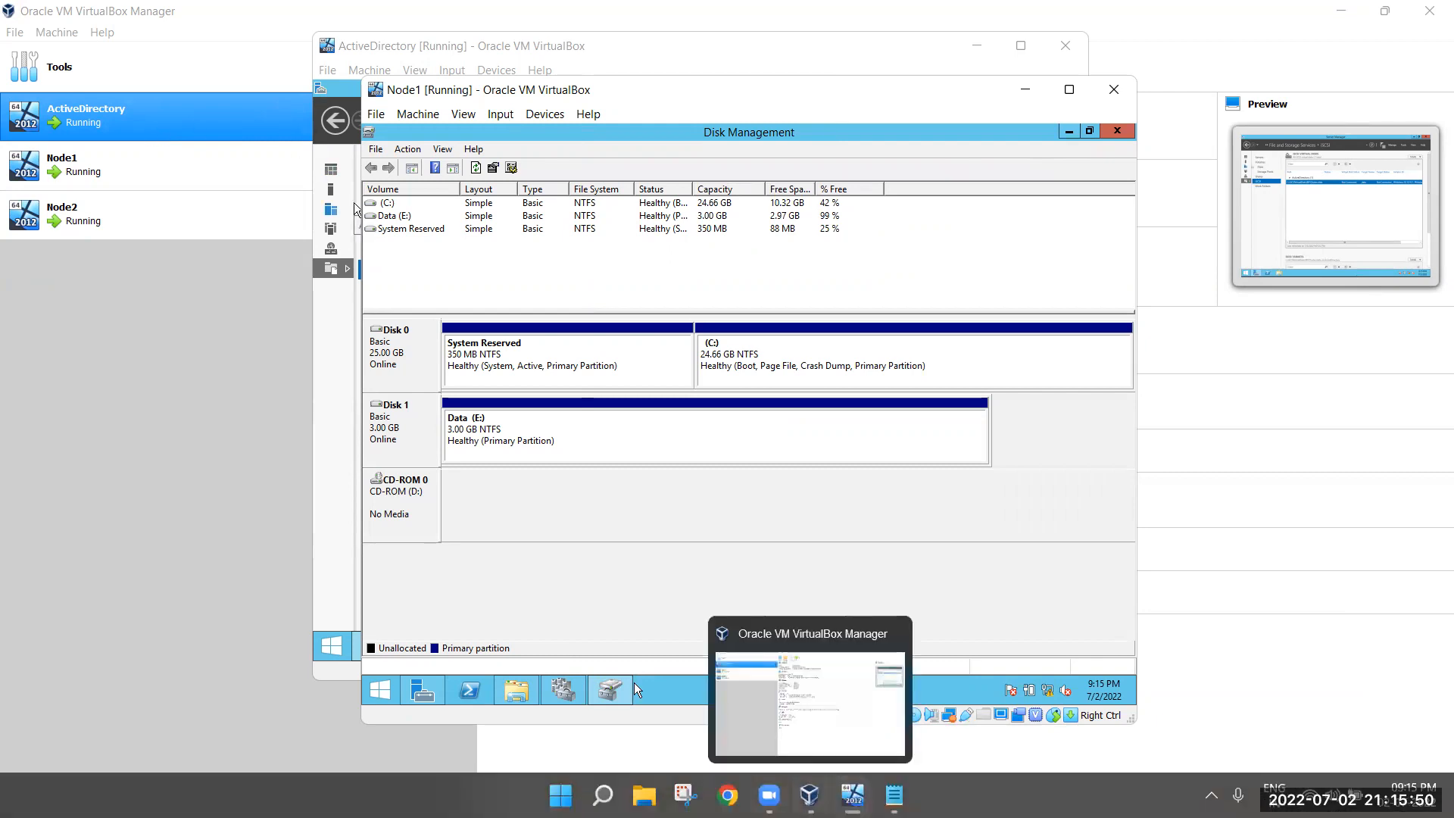
# Start the New iSCSI Virtual Disk Wizard from the ActiveDirectory server's iSCSI disk list
pyautogui.moveTo(809, 796)
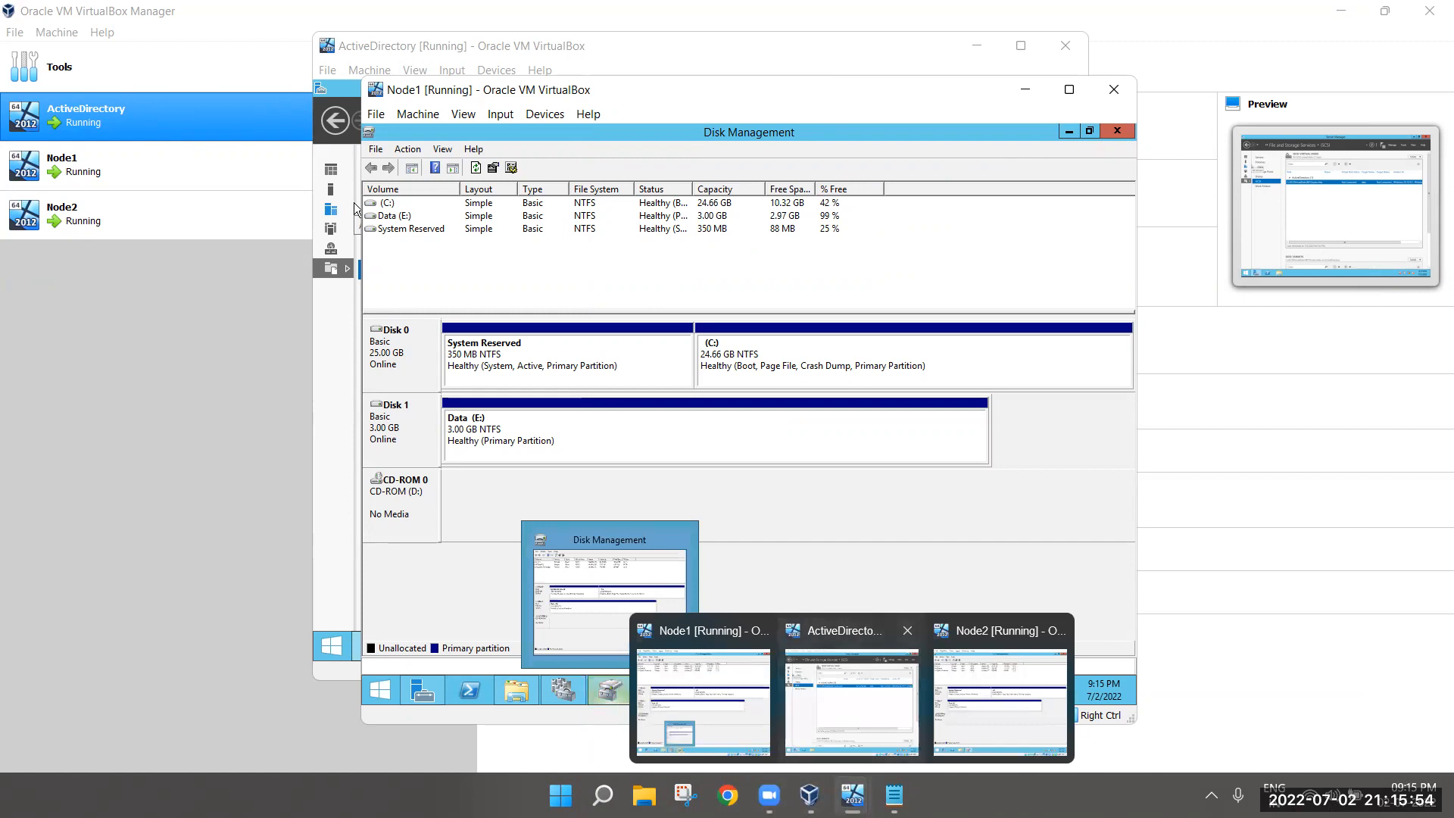
pyautogui.click(852, 696)
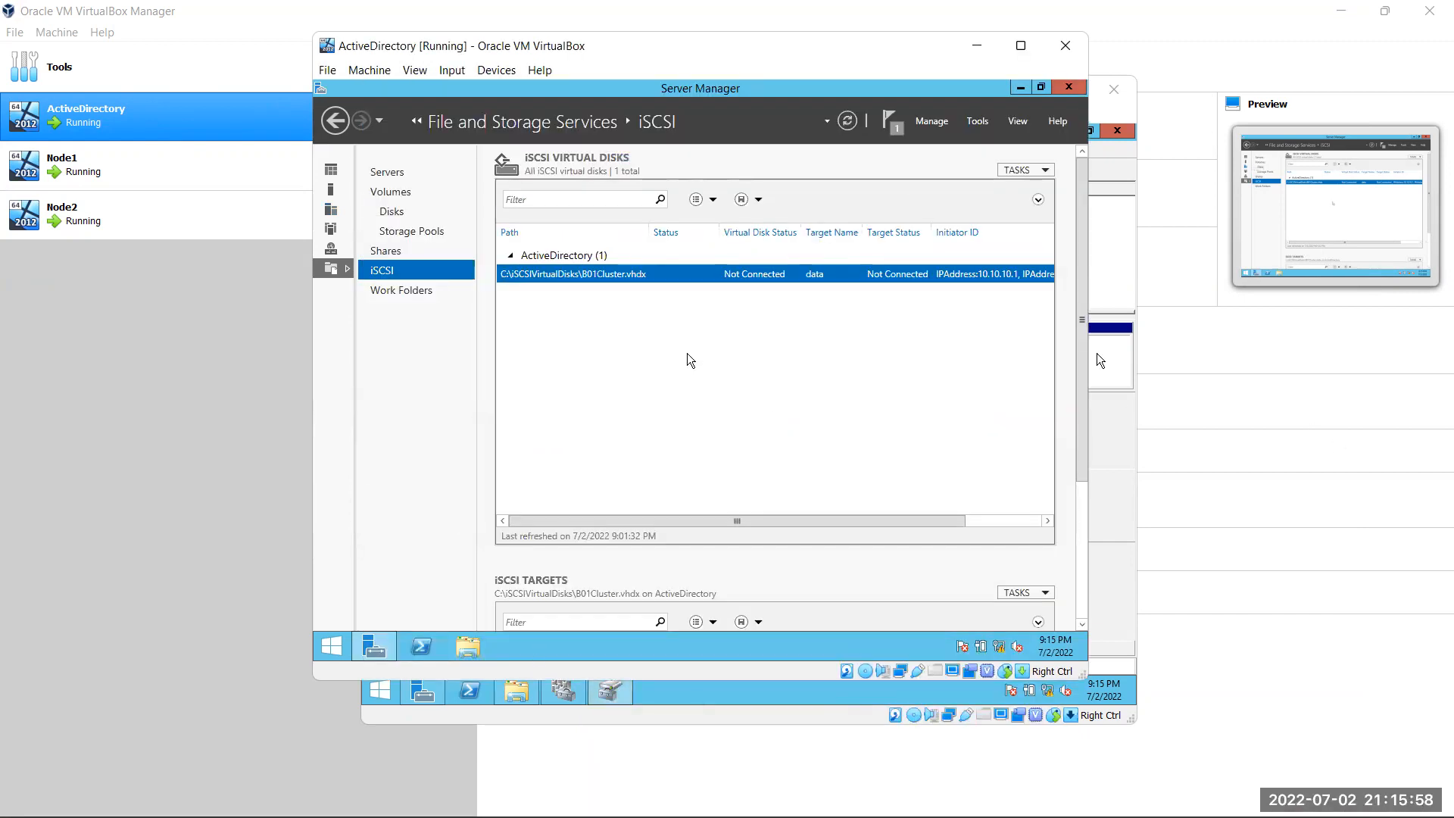
pyautogui.rightClick(633, 350)
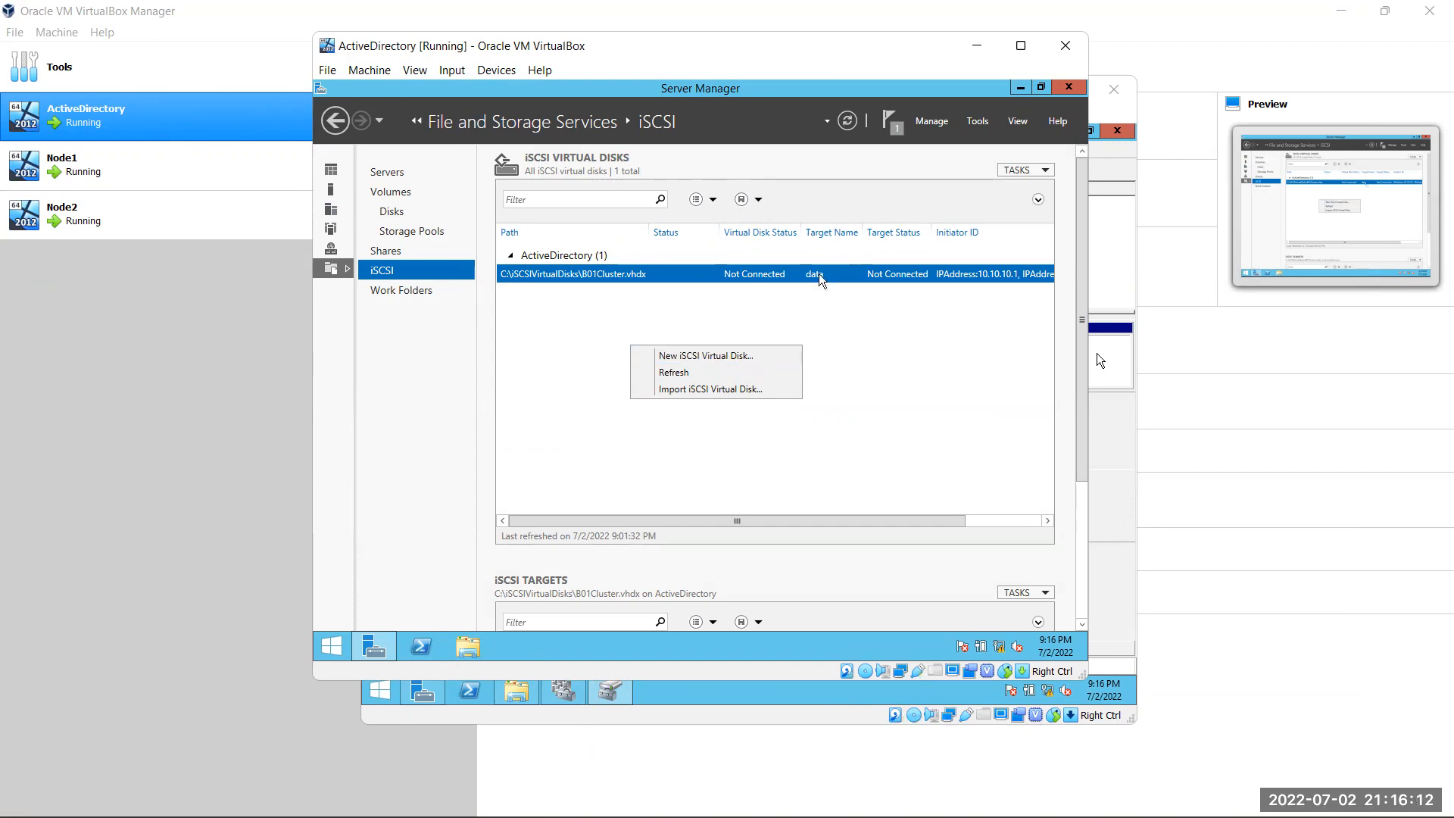
pyautogui.click(704, 356)
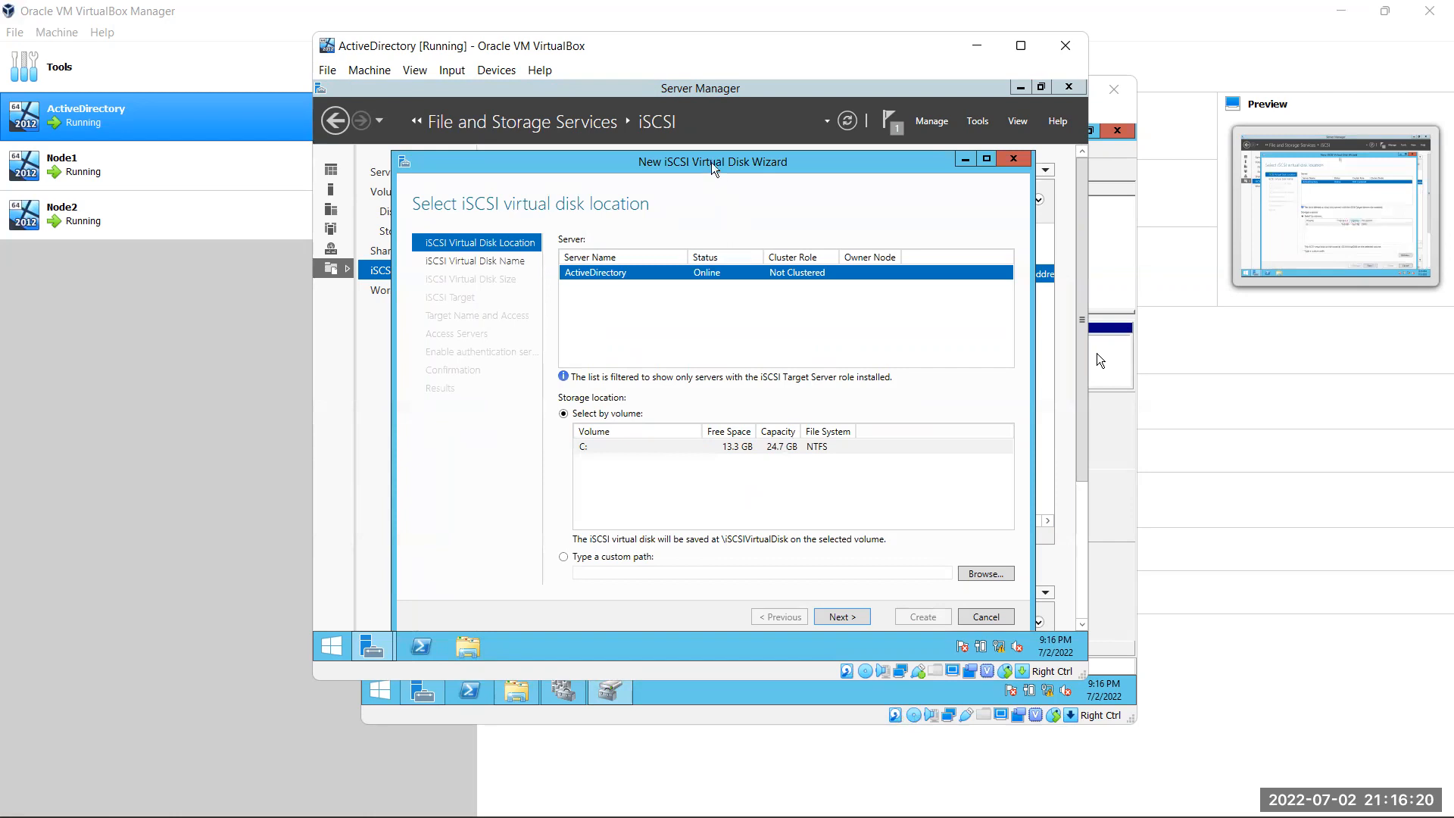
pyautogui.moveTo(712, 166); pyautogui.dragTo(700, 156)
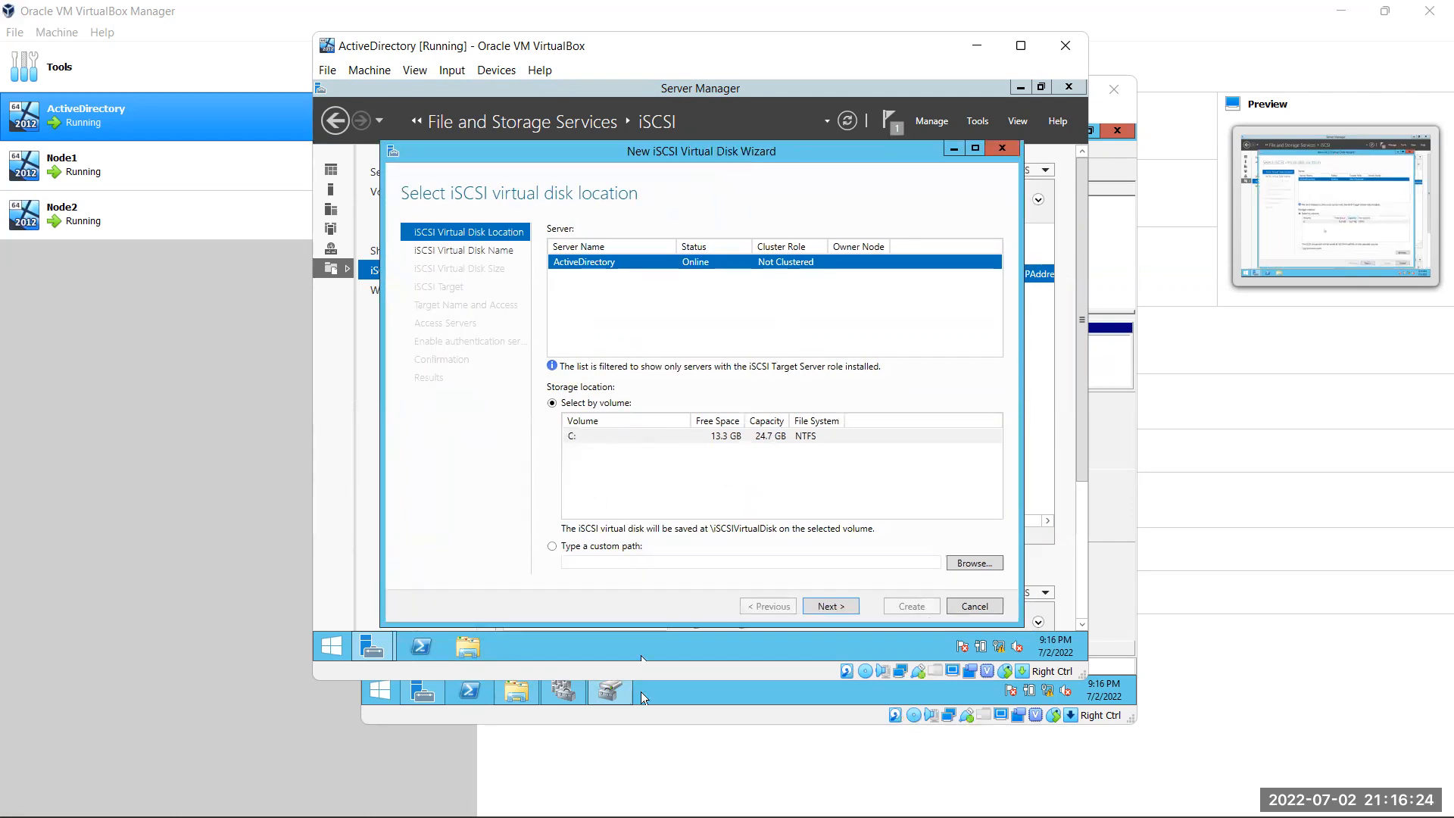
# View Node1's drives in This PC, then return to ActiveDirectory's iSCSI wizard at volume C:
pyautogui.click(523, 696)
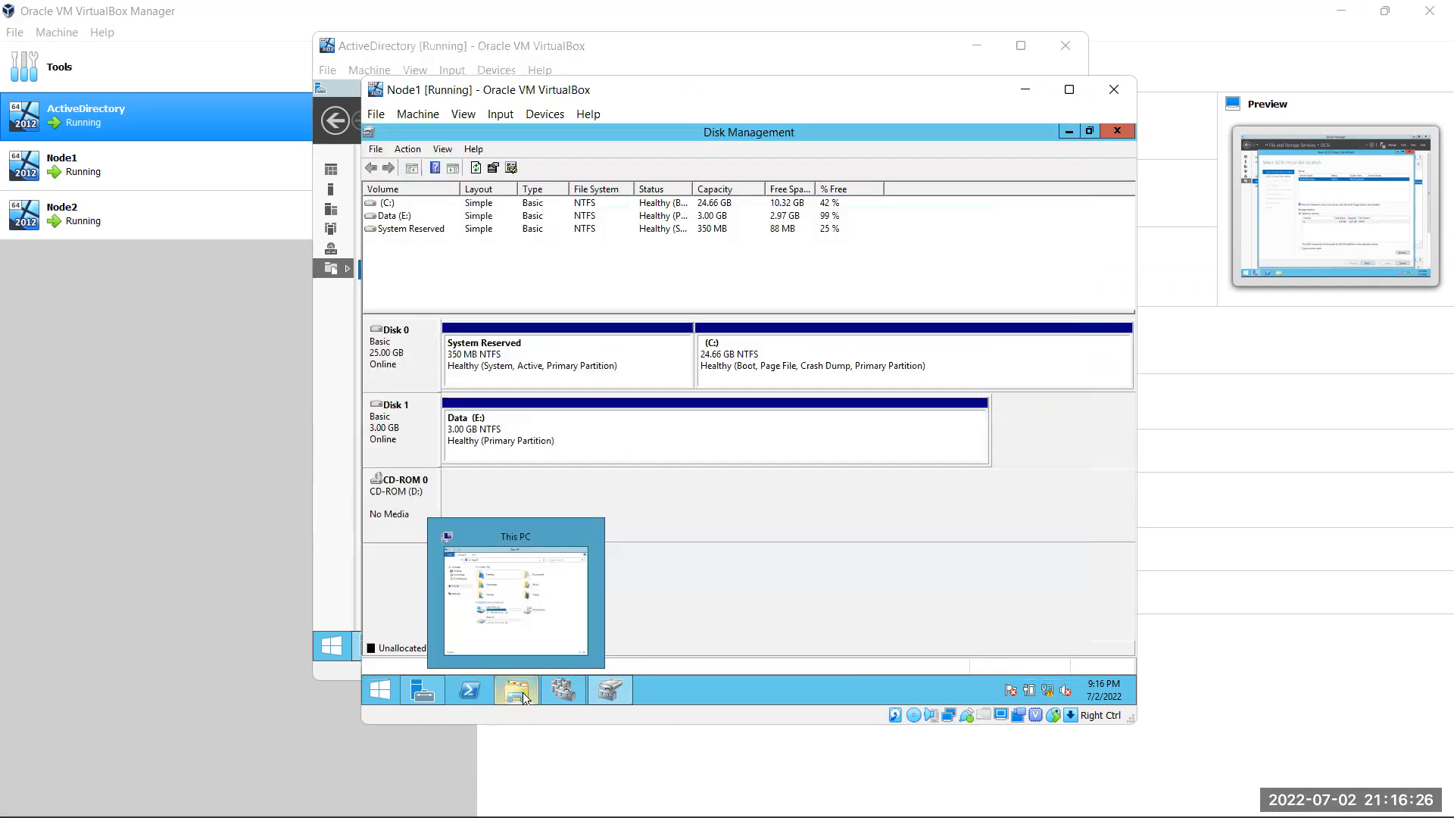
pyautogui.click(524, 695)
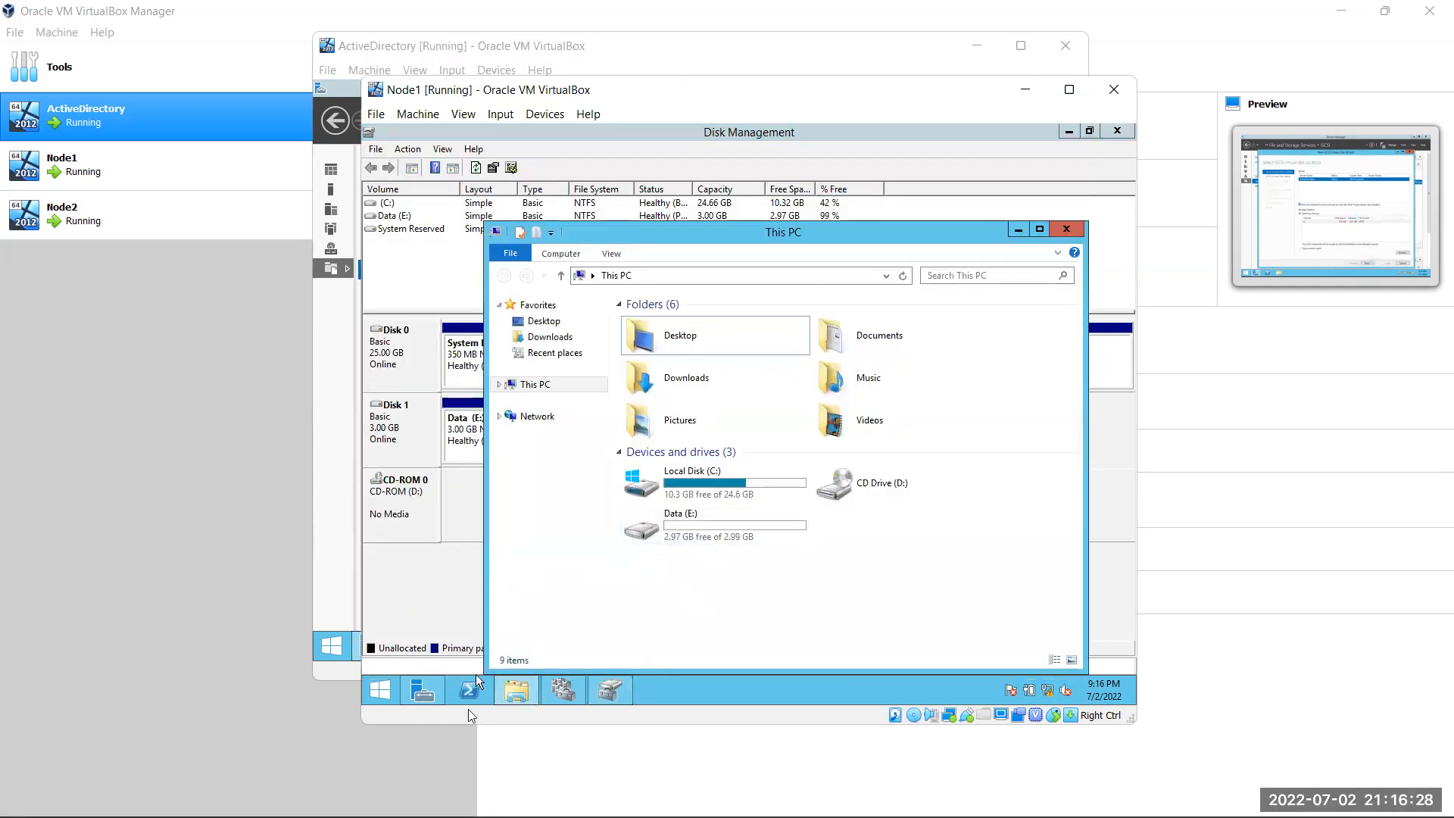
pyautogui.click(325, 534)
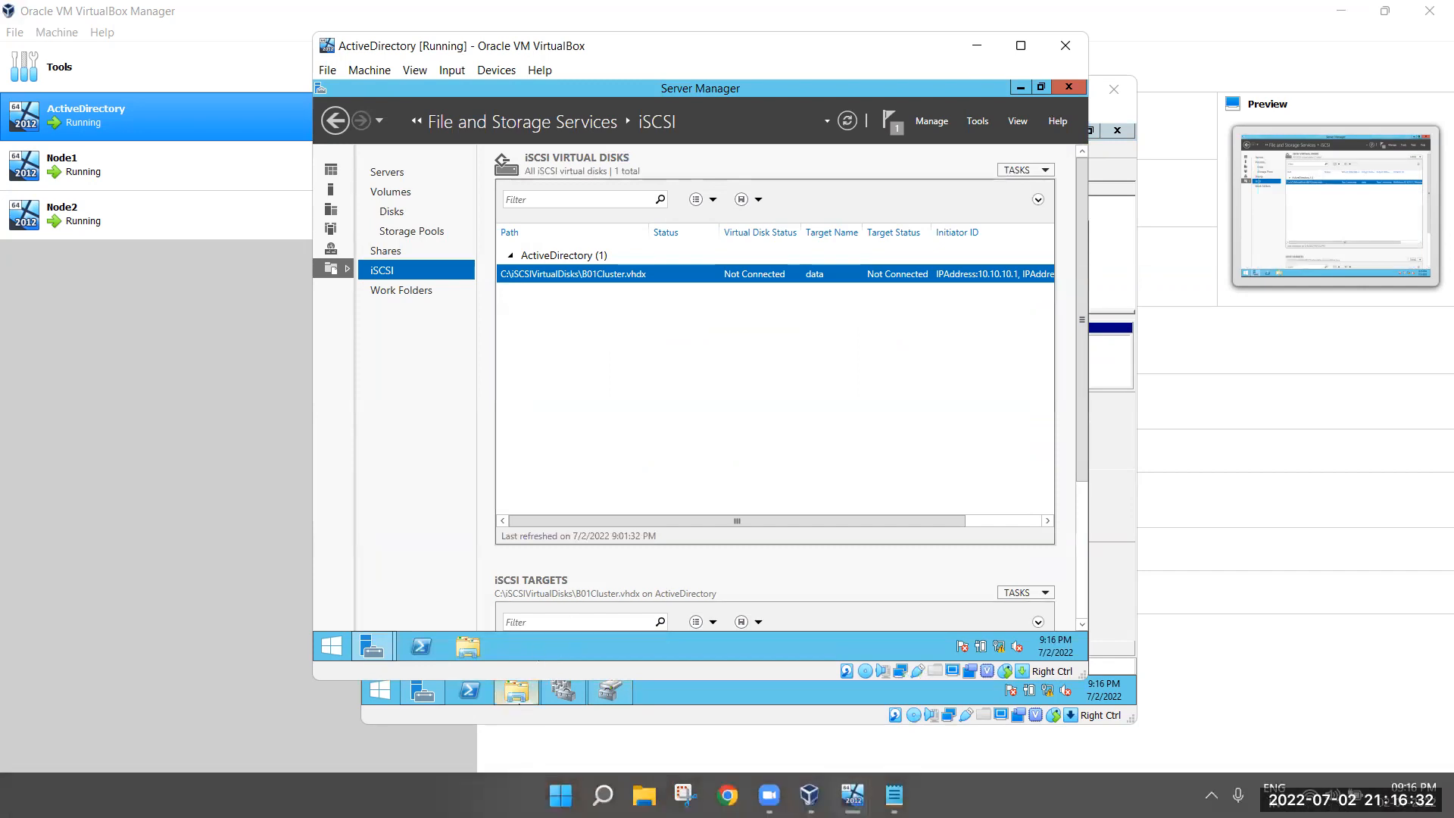
pyautogui.moveTo(854, 795)
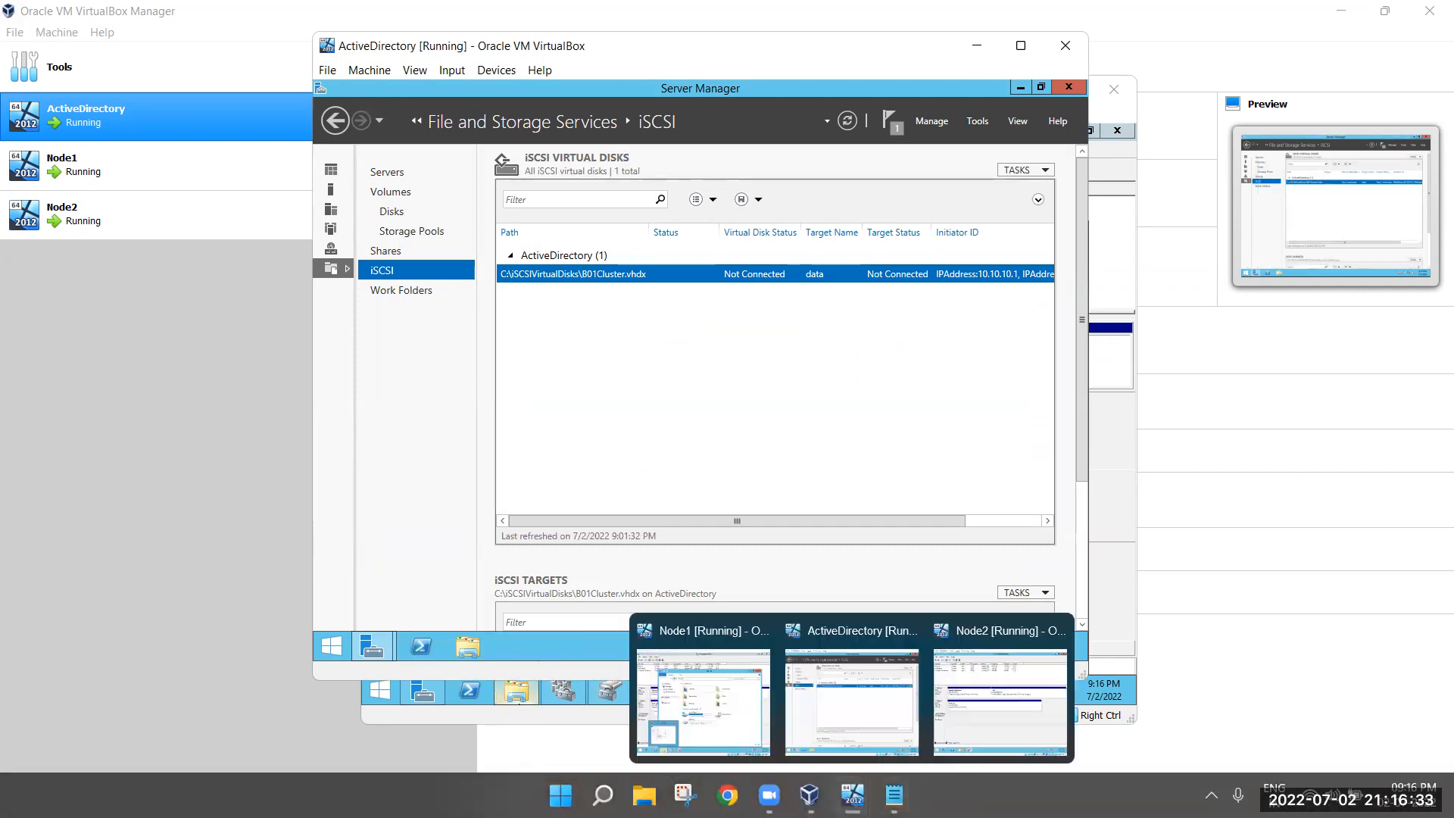
pyautogui.click(769, 712)
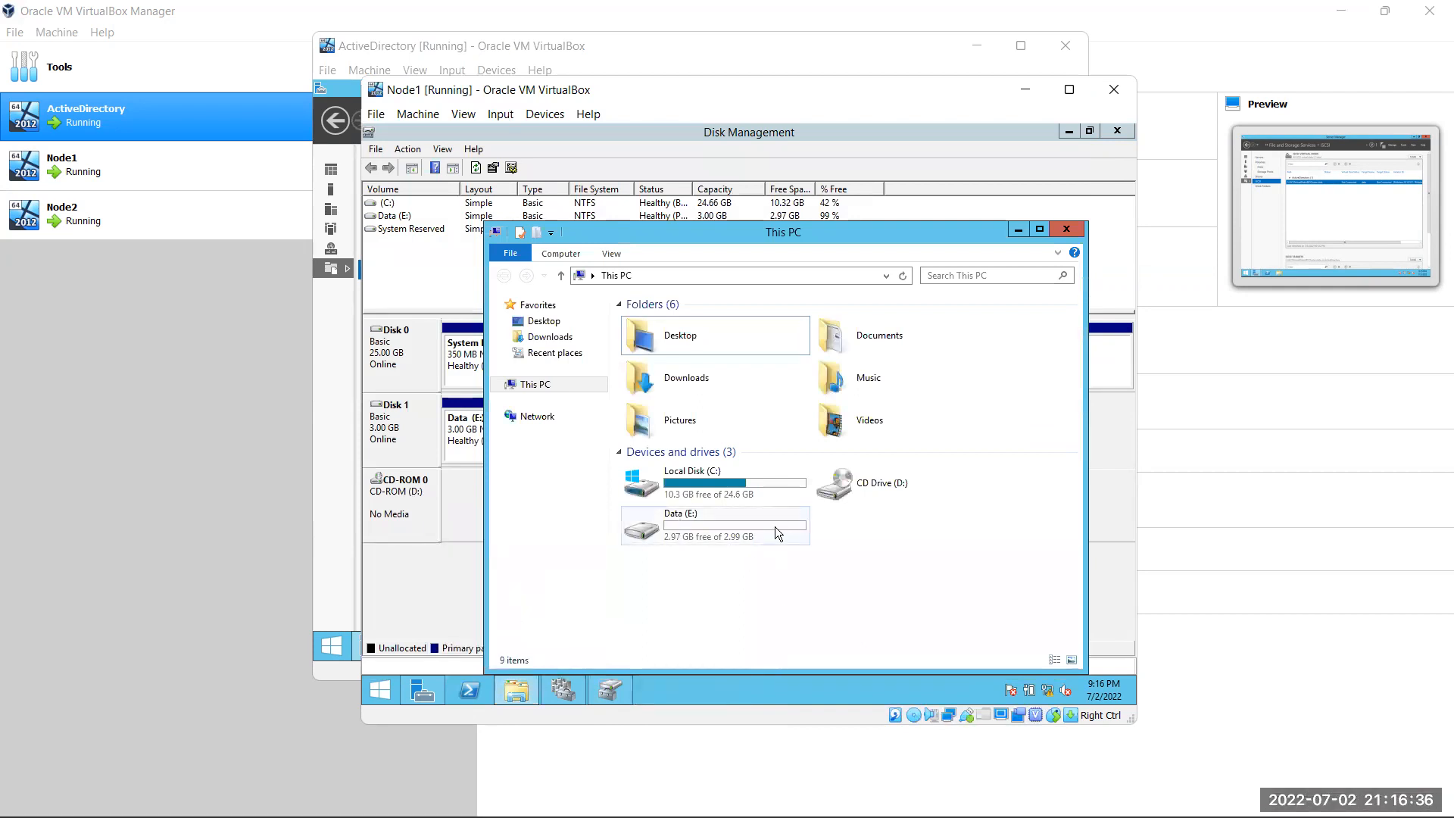
pyautogui.moveTo(895, 796)
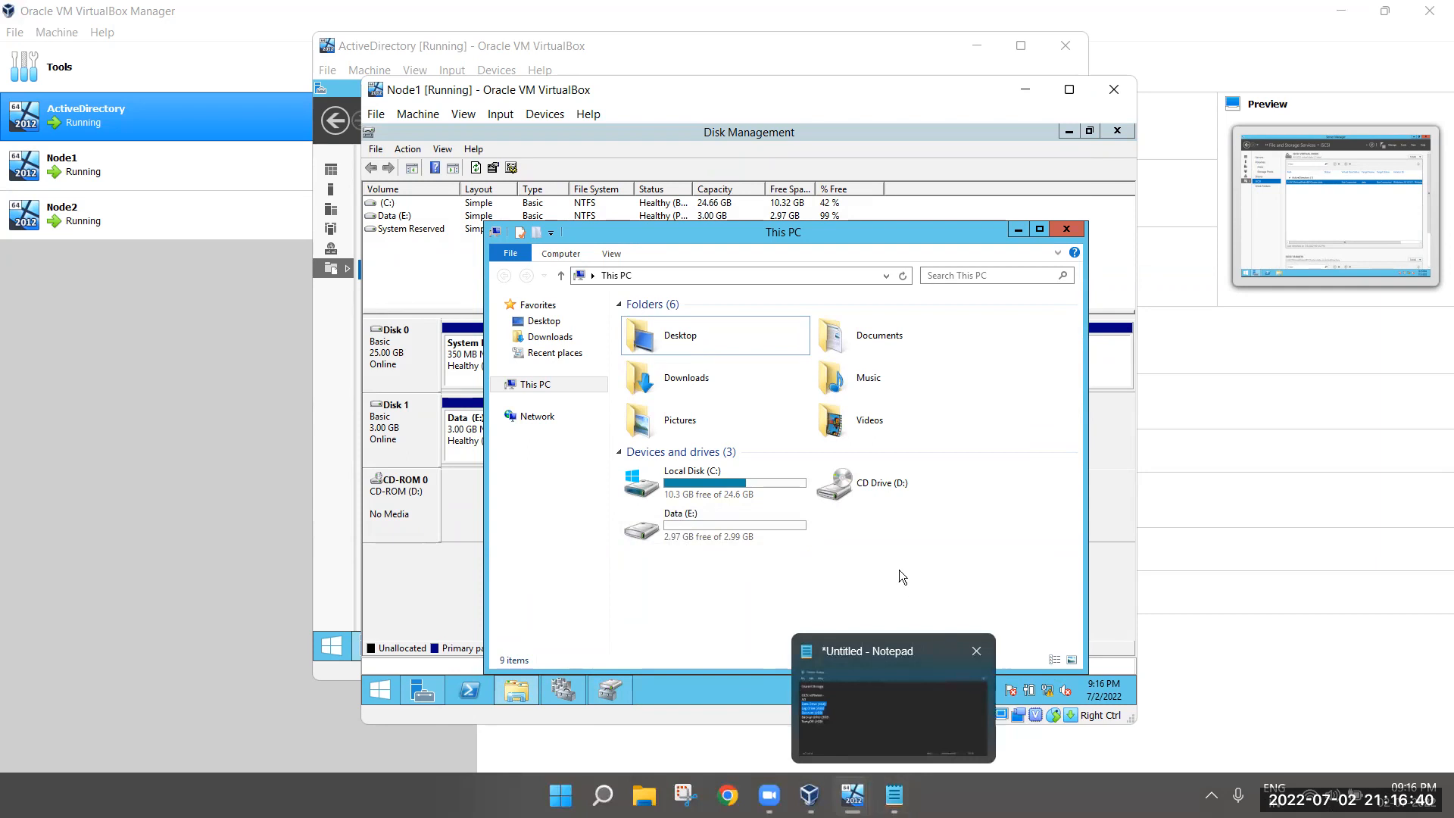
pyautogui.click(612, 59)
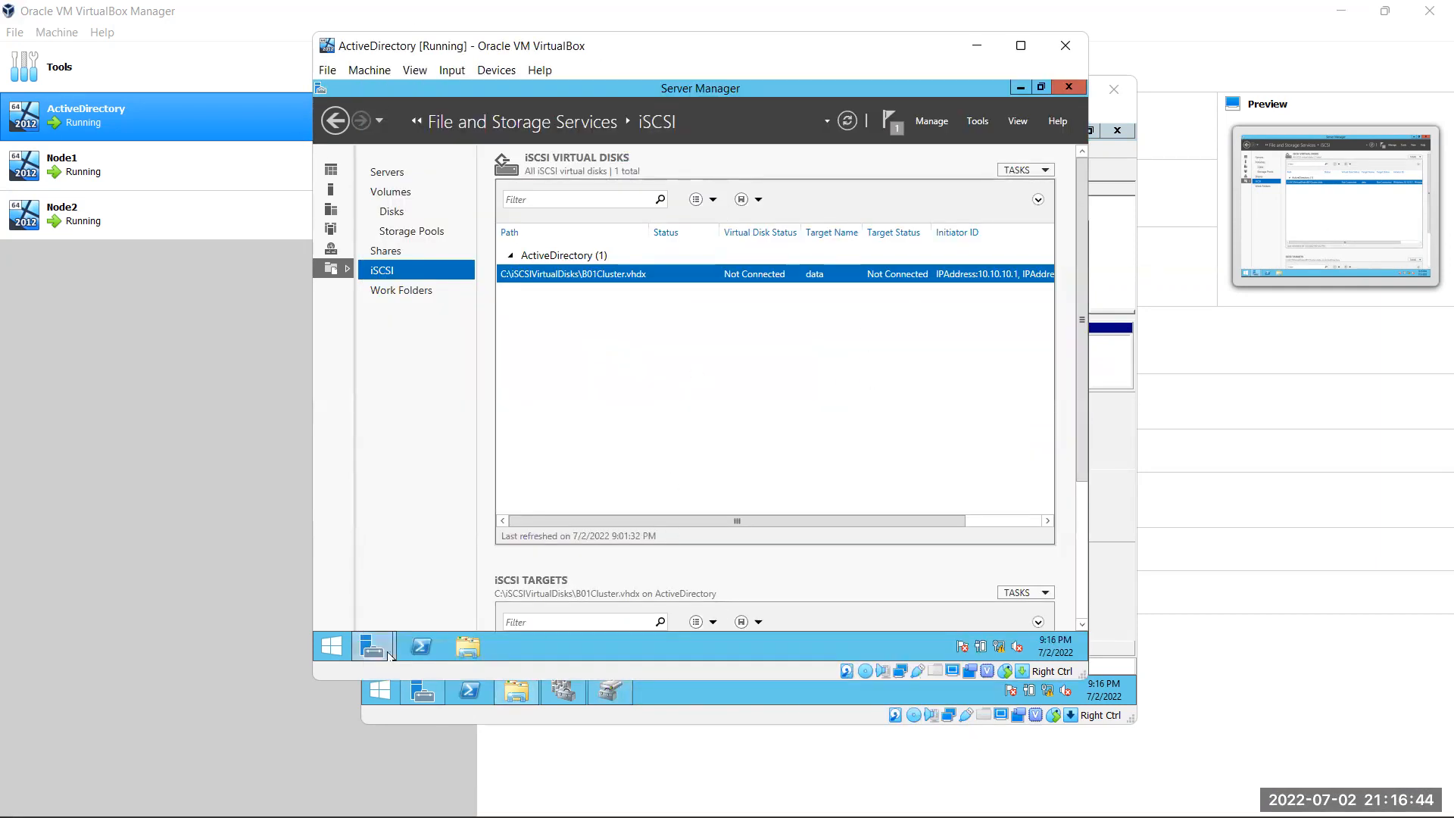
pyautogui.moveTo(388, 655)
pyautogui.click(577, 583)
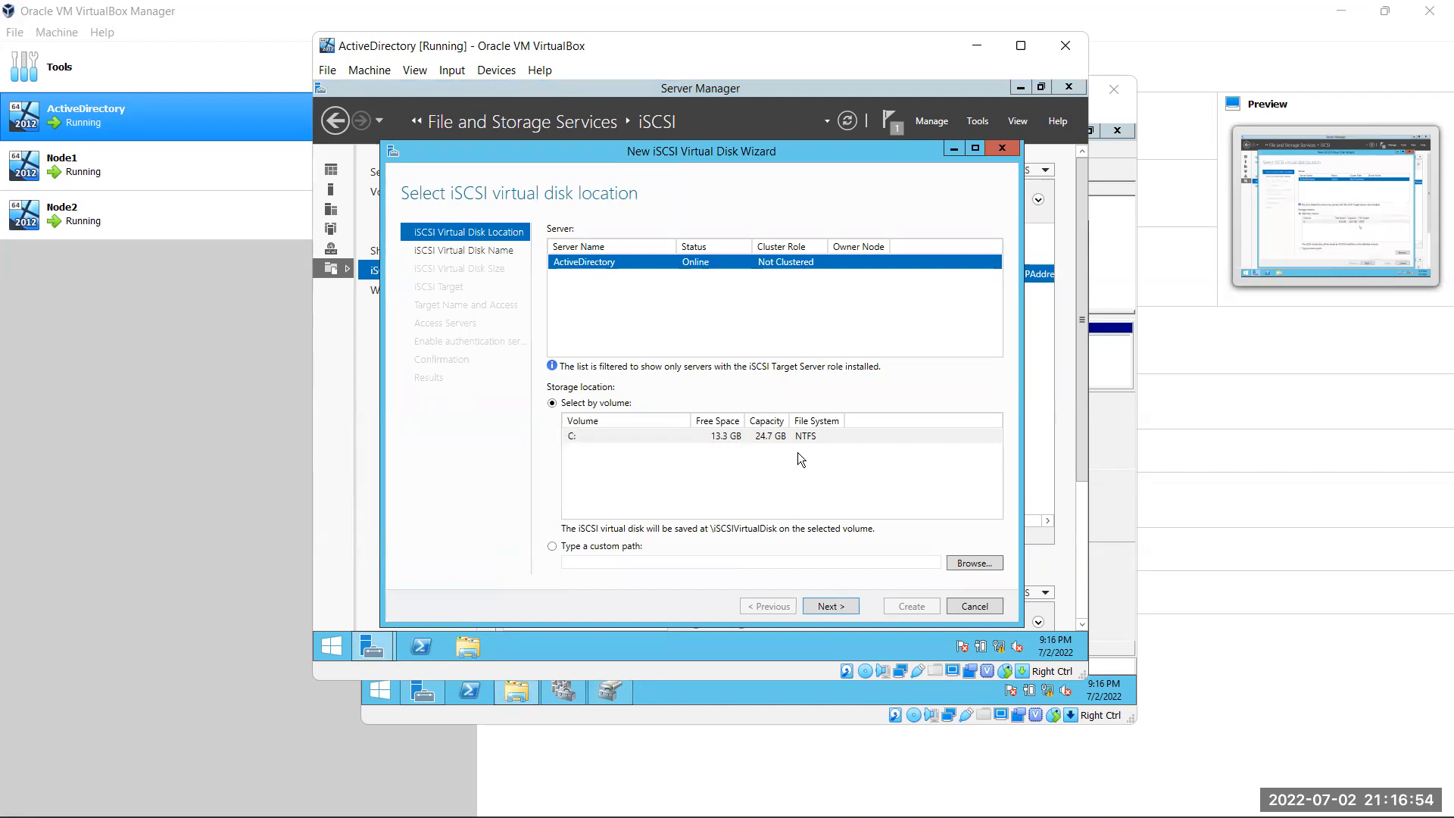
# Try naming the new iSCSI virtual disk B01Cluster
pyautogui.click(825, 607)
pyautogui.click(776, 606)
pyautogui.click(846, 607)
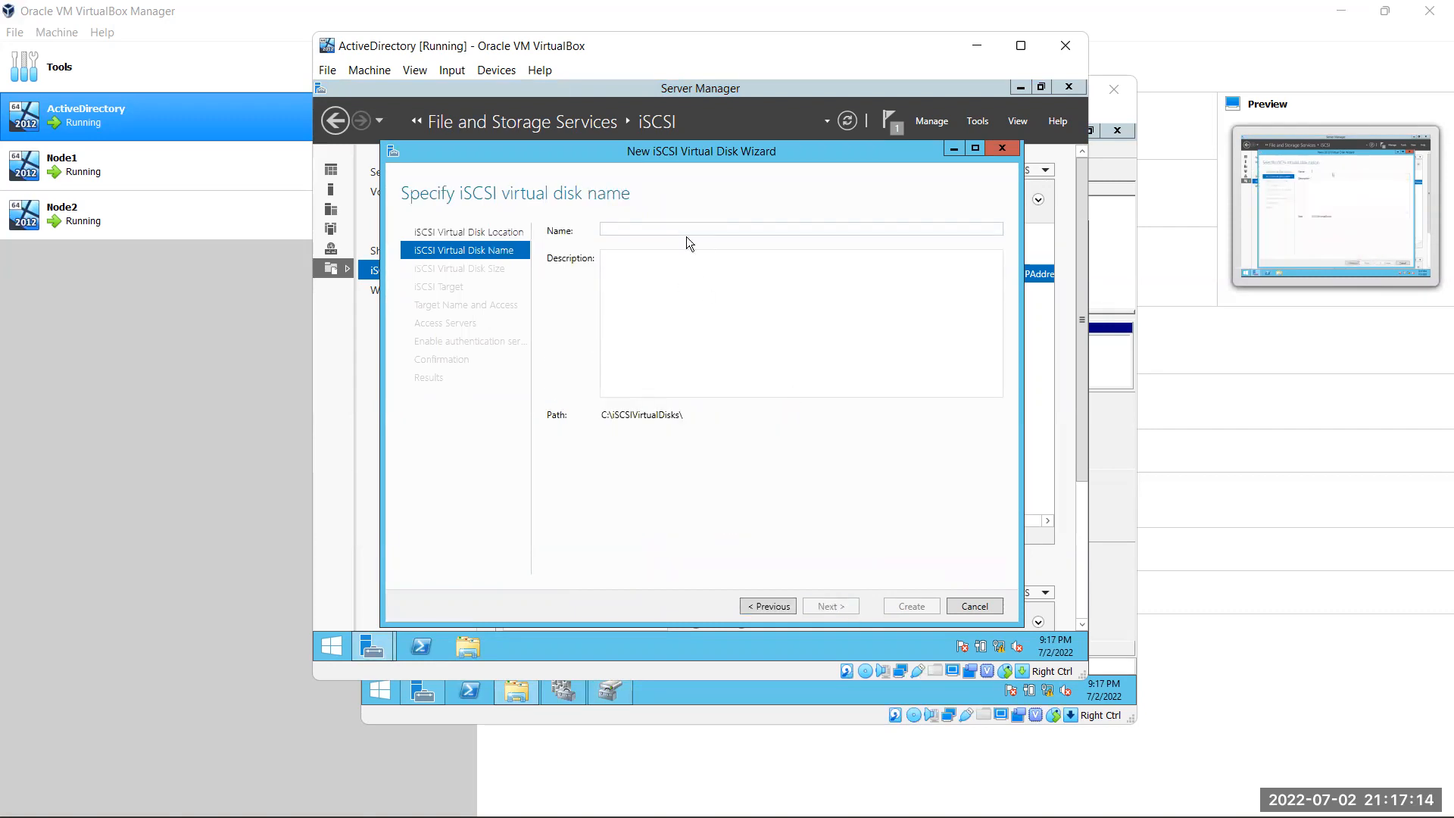
pyautogui.write('B')
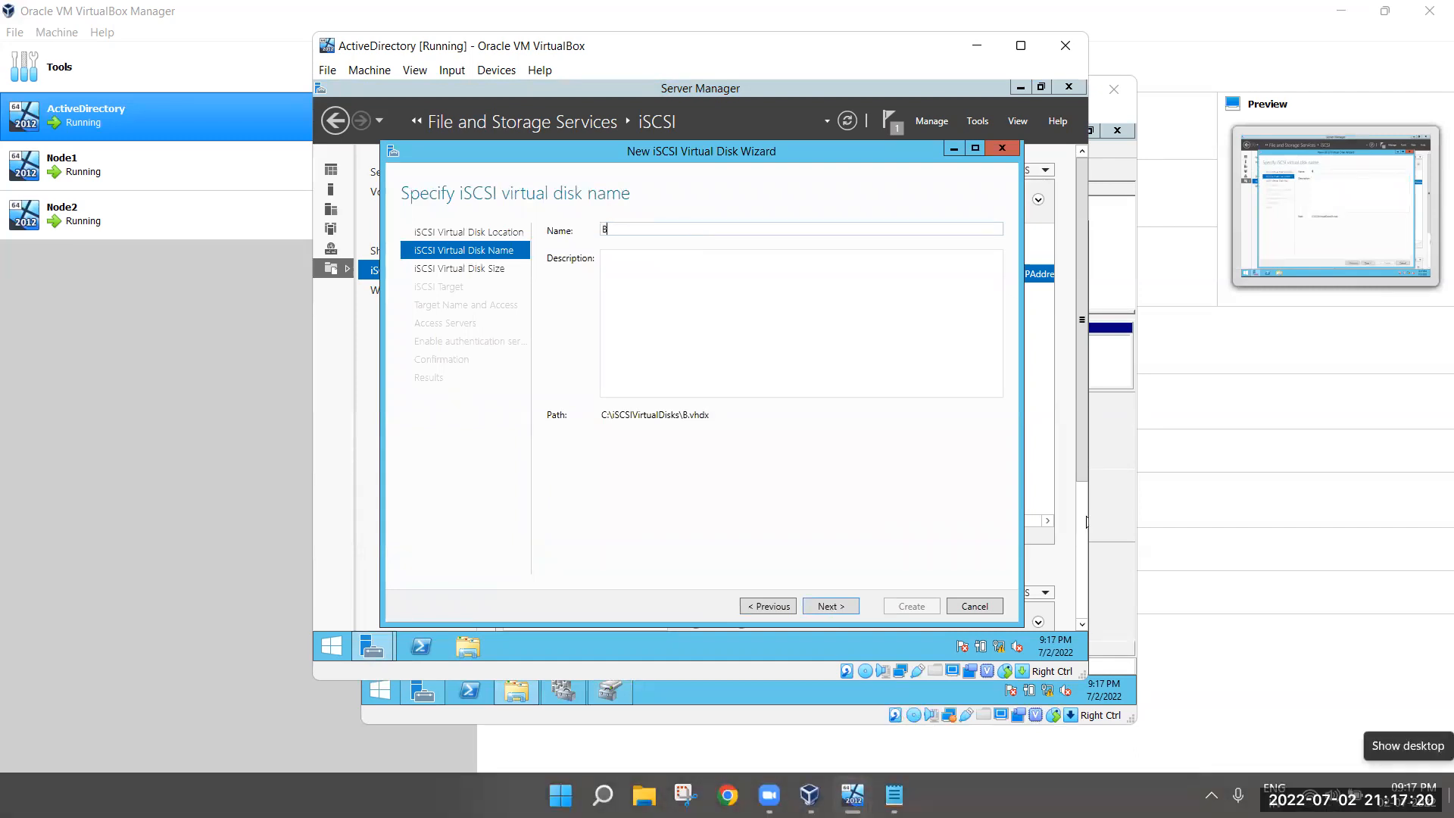
pyautogui.write('01Cluster')
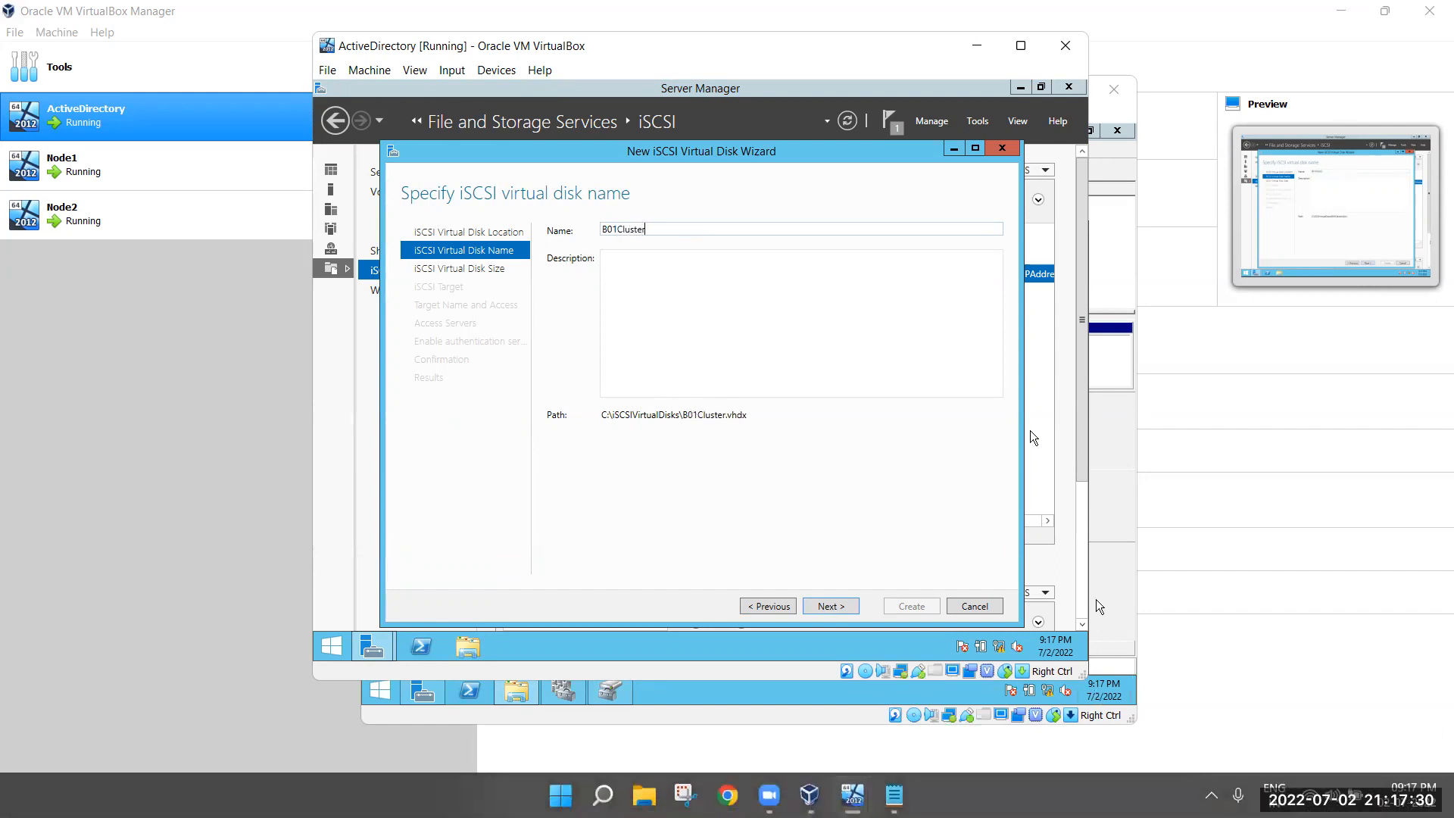
pyautogui.click(831, 606)
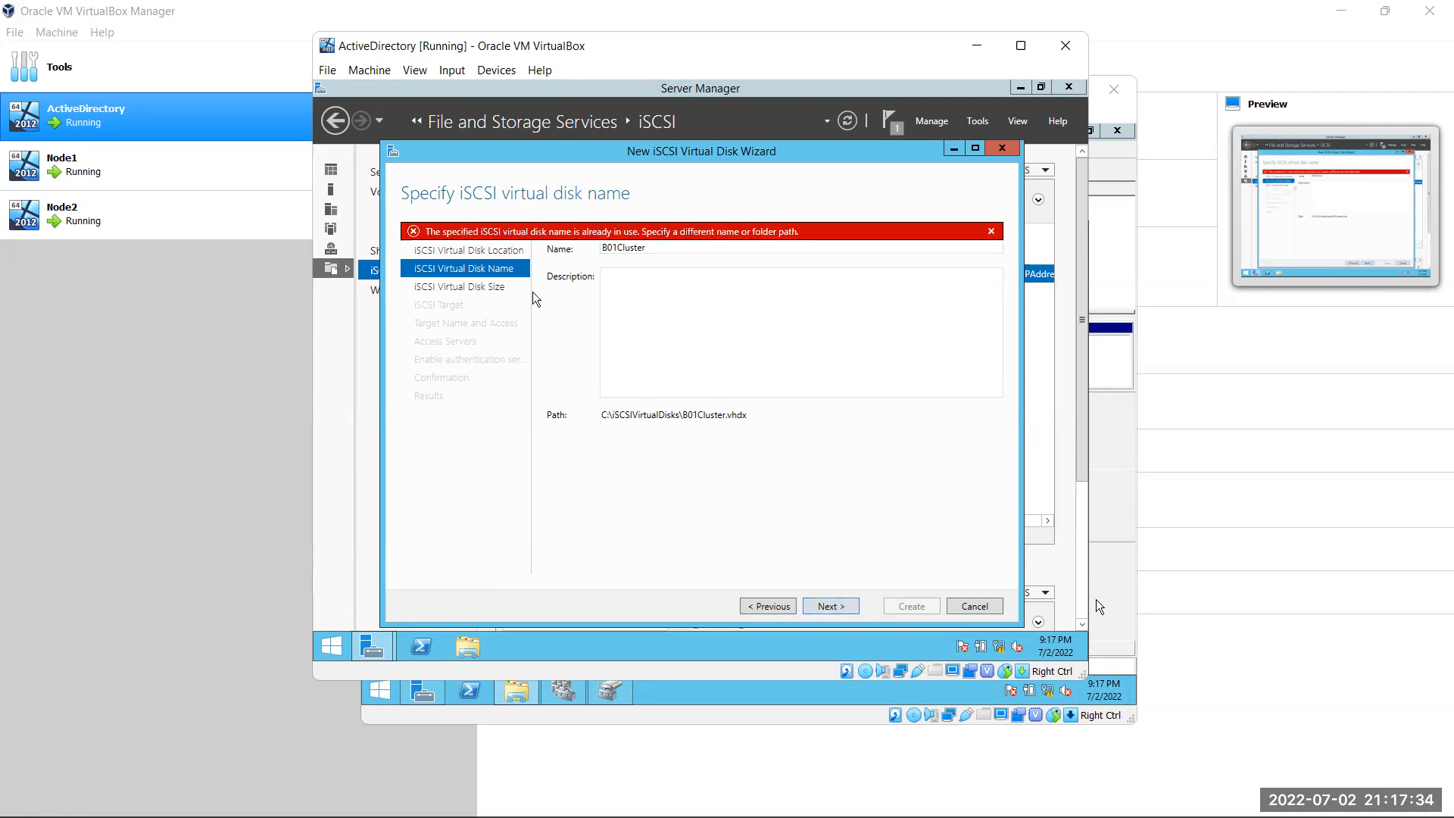
# Replace the in-use name B01Cluster with LOG
pyautogui.click(750, 606)
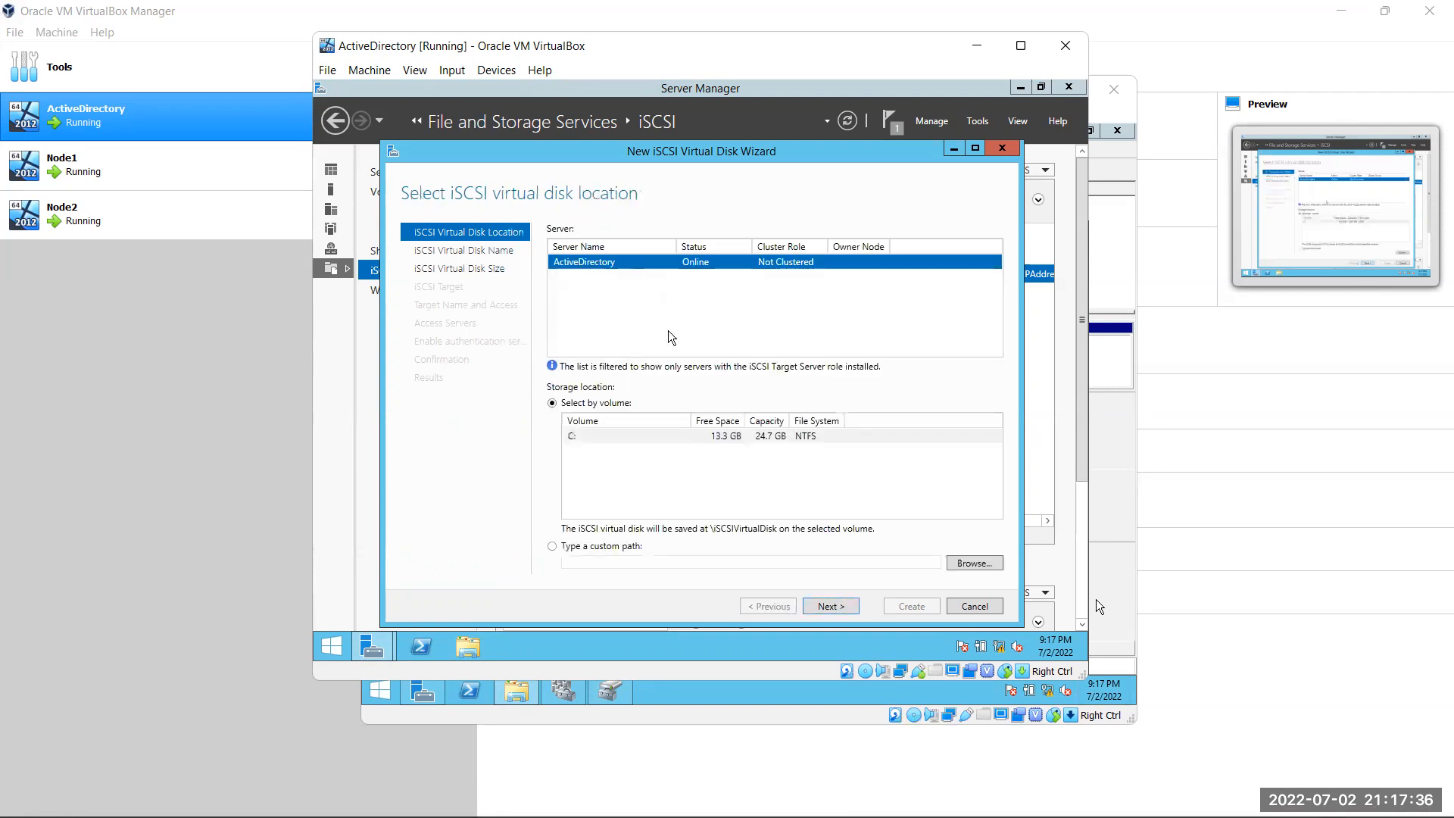
pyautogui.click(853, 610)
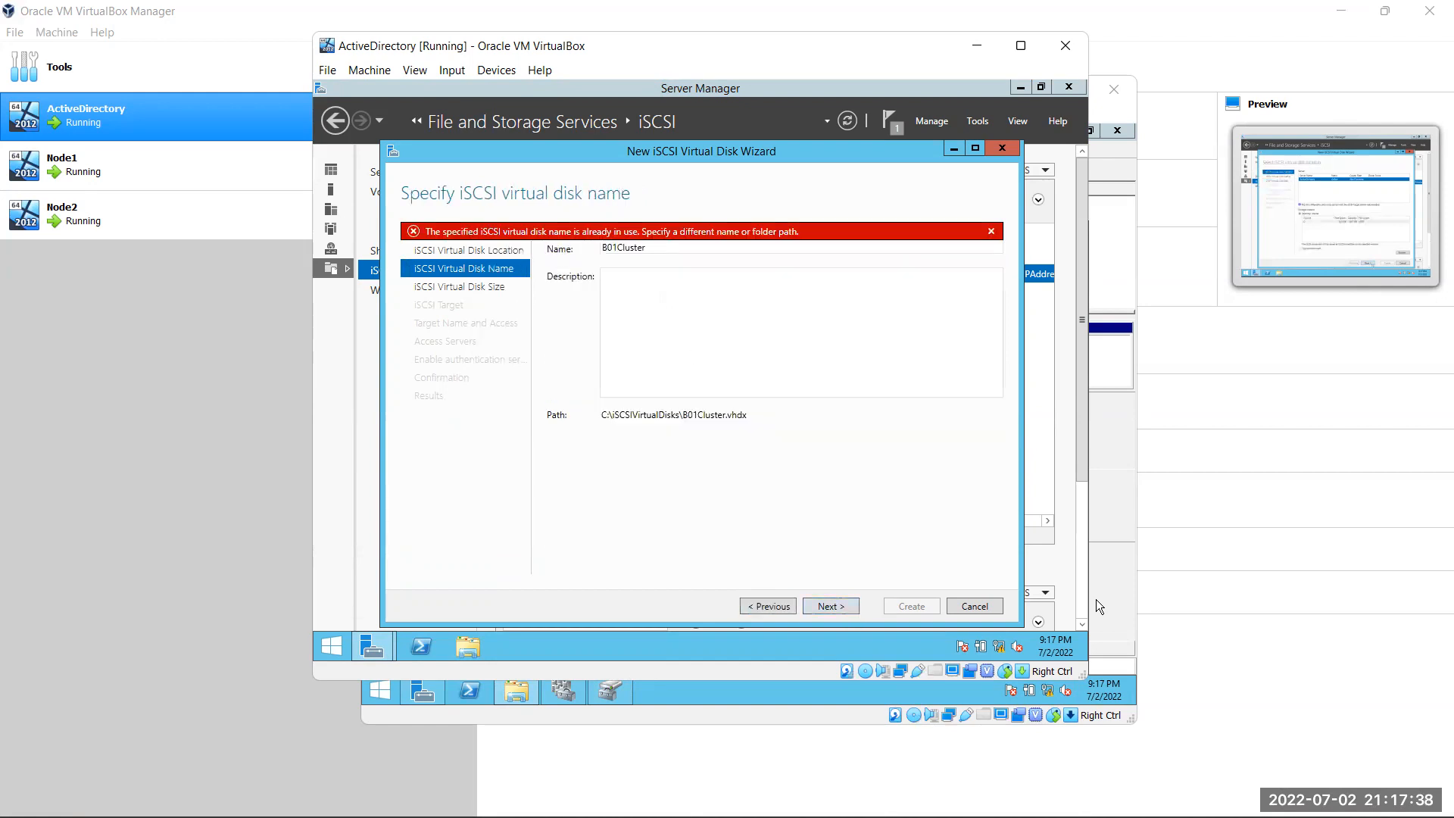
pyautogui.doubleClick(689, 249)
pyautogui.press('BackSpace')
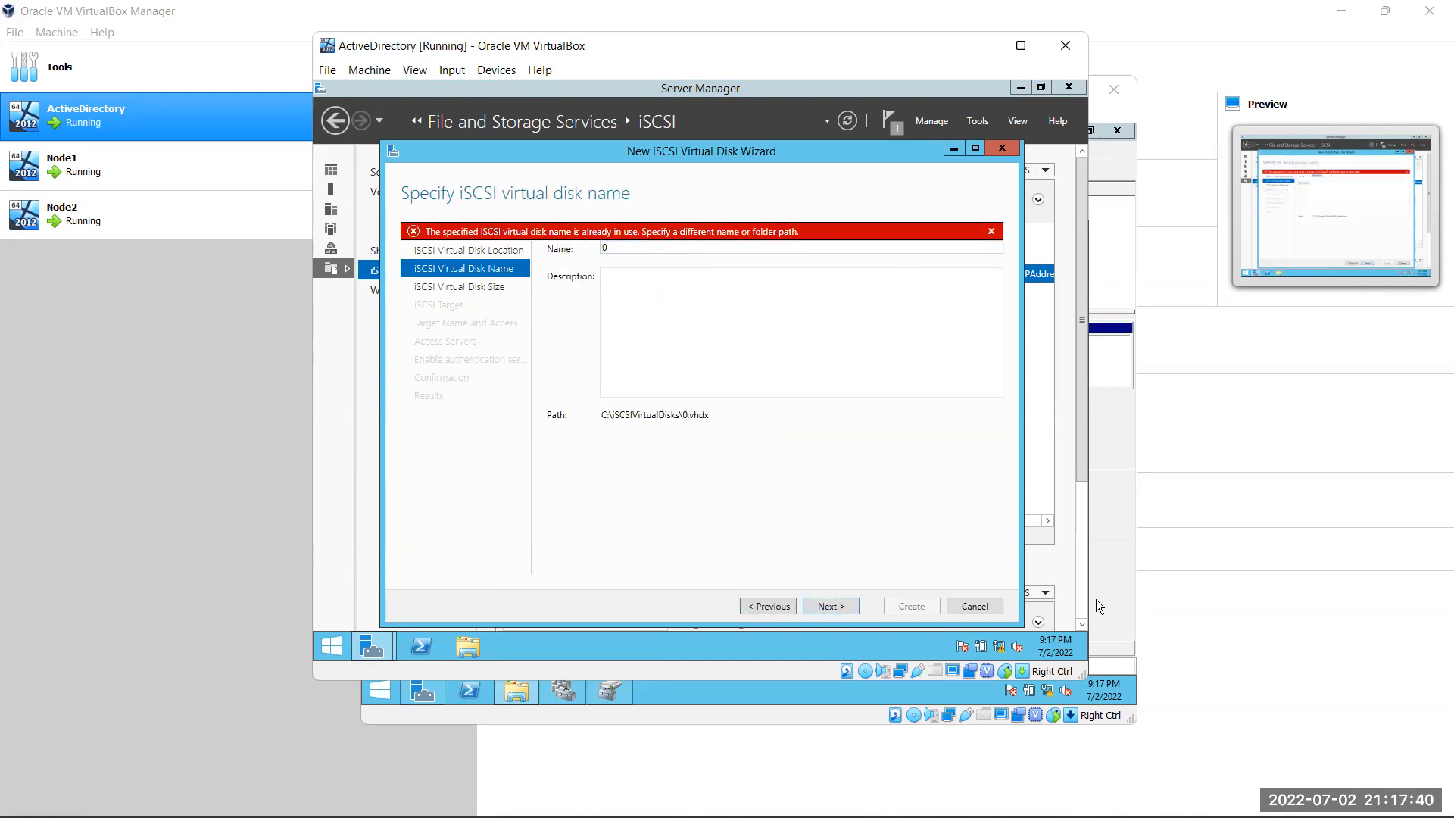
pyautogui.write('LOG')
# Create the 3 GB LOG iSCSI virtual disk on the existing data target
pyautogui.click(852, 605)
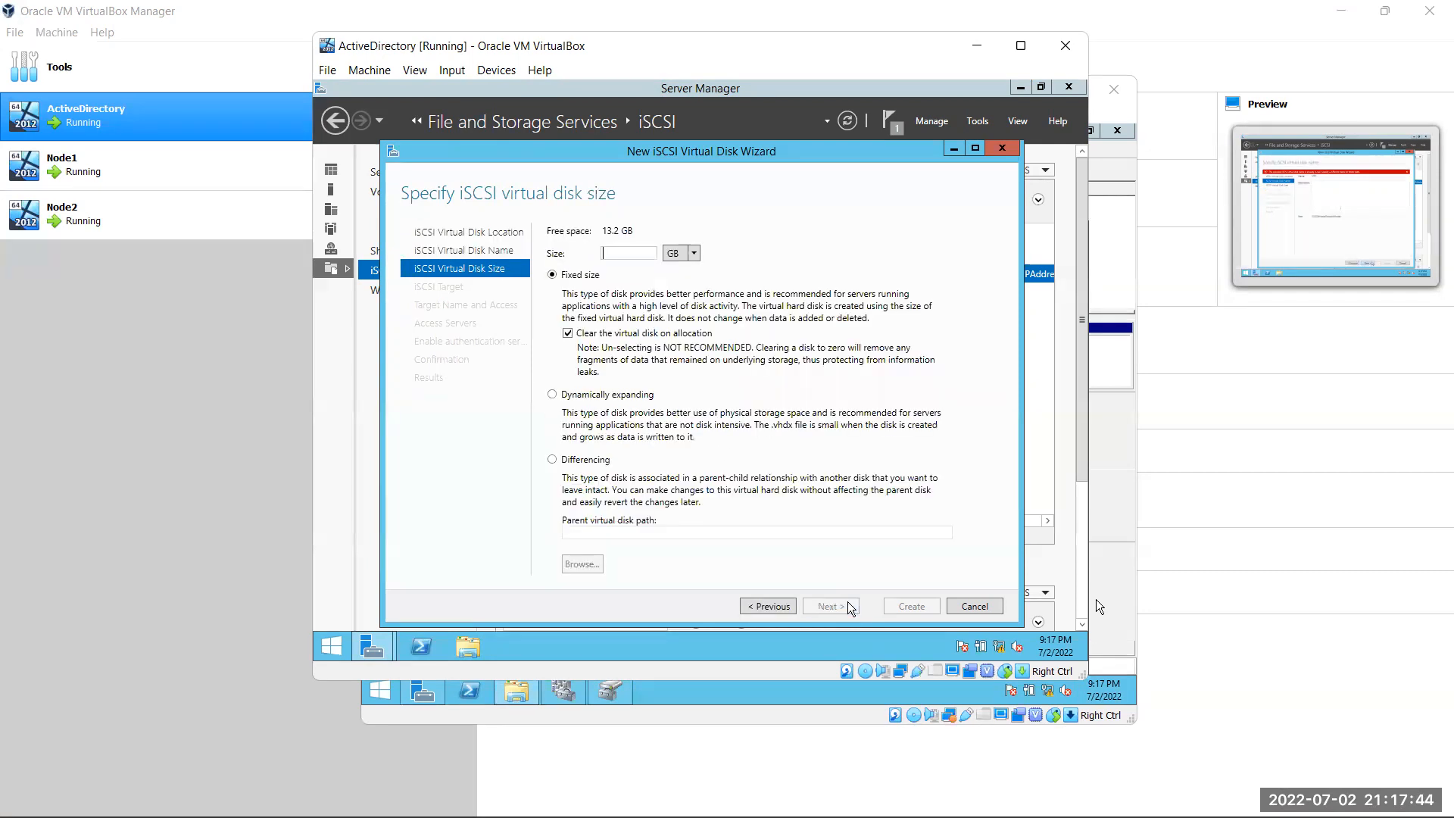
pyautogui.write('3')
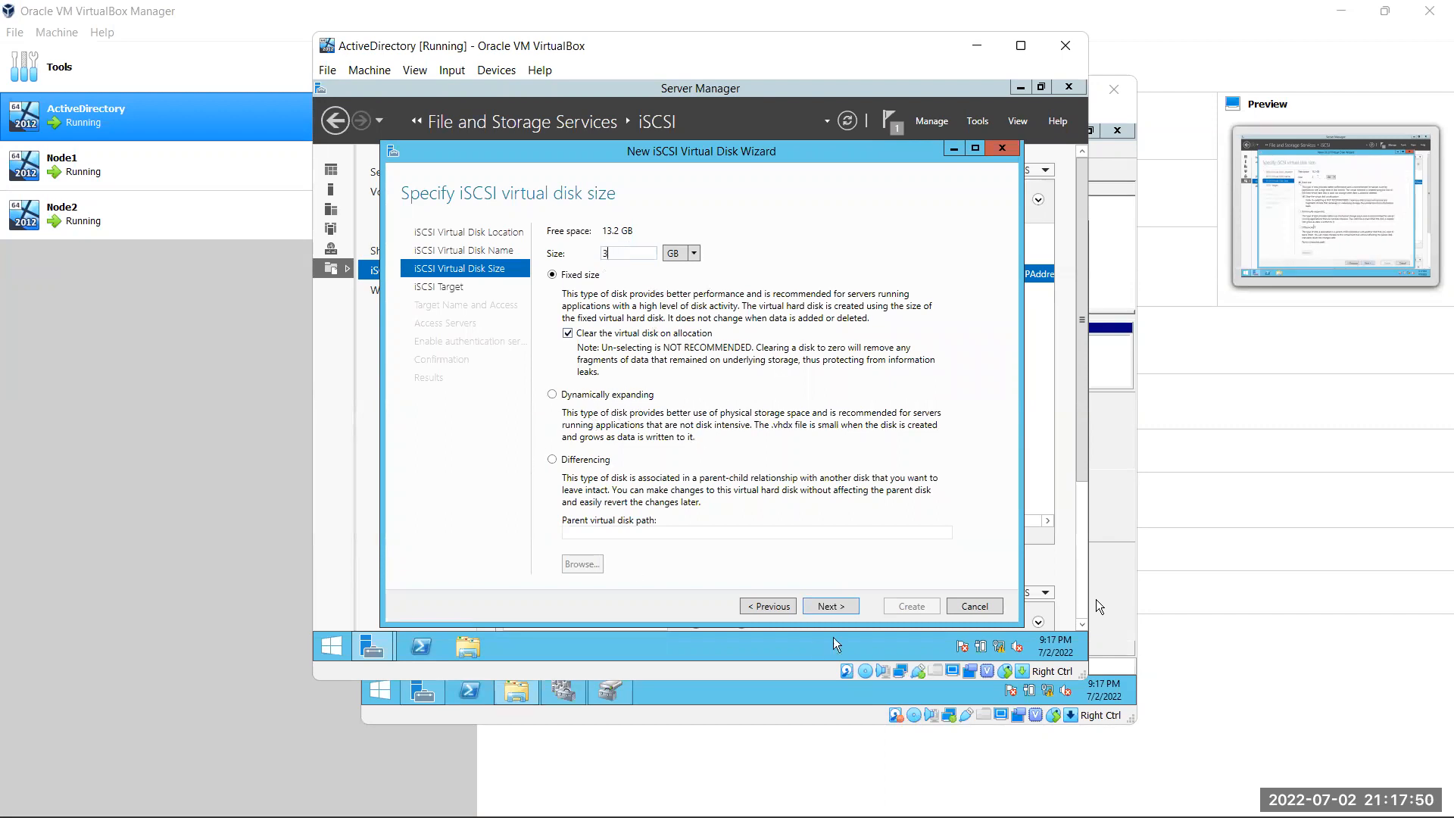
pyautogui.click(830, 606)
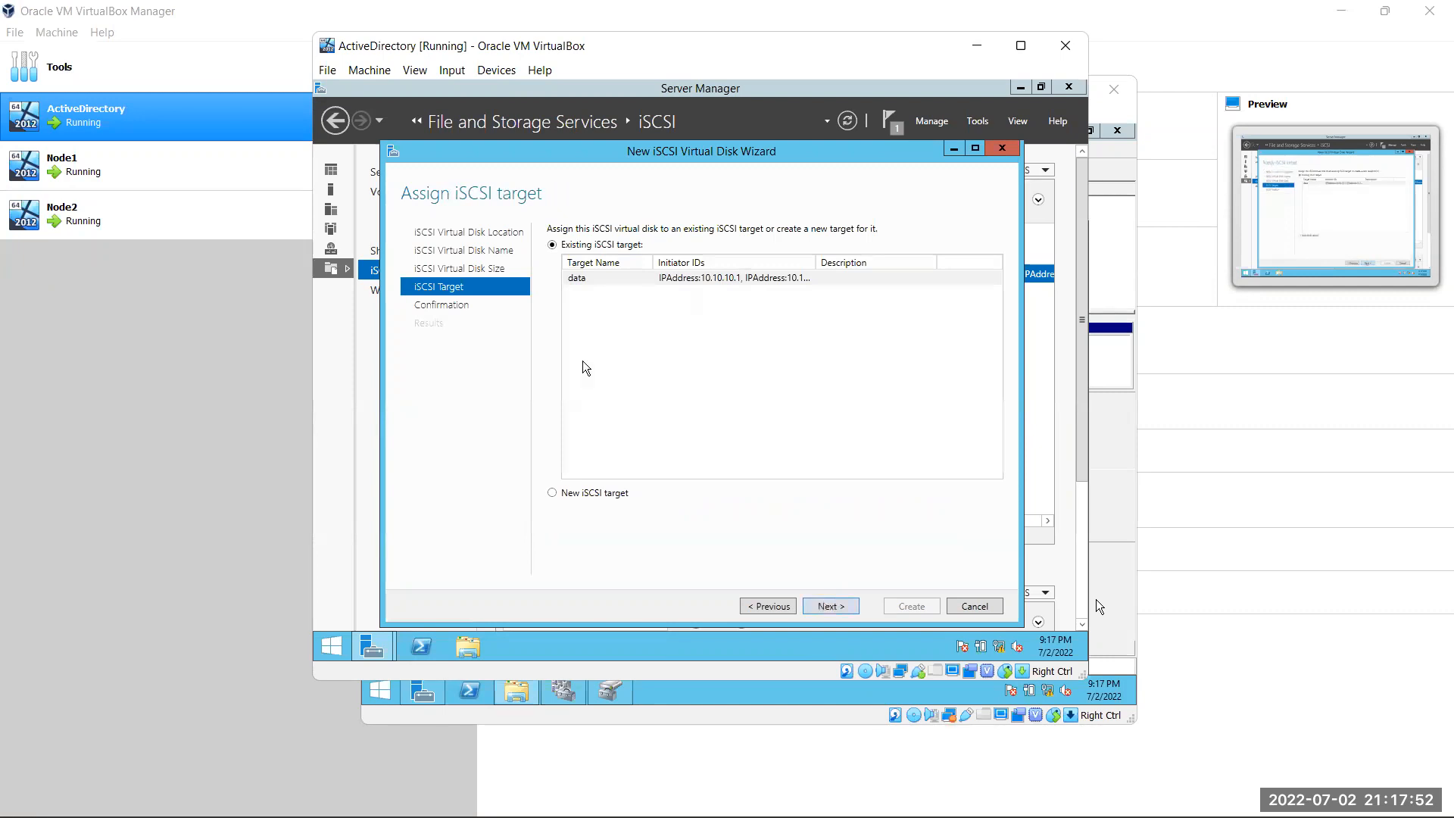
pyautogui.click(706, 278)
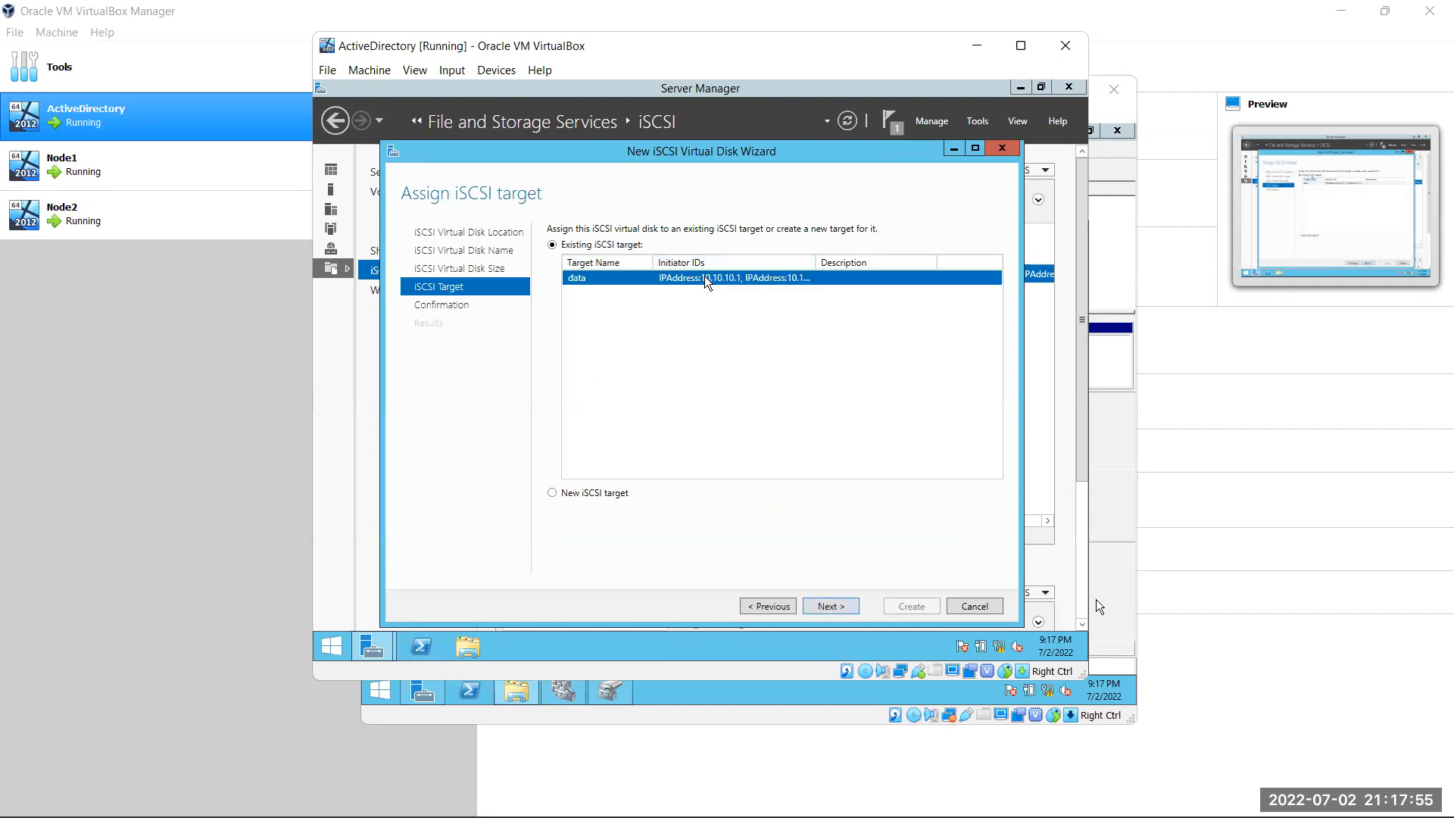
pyautogui.click(830, 606)
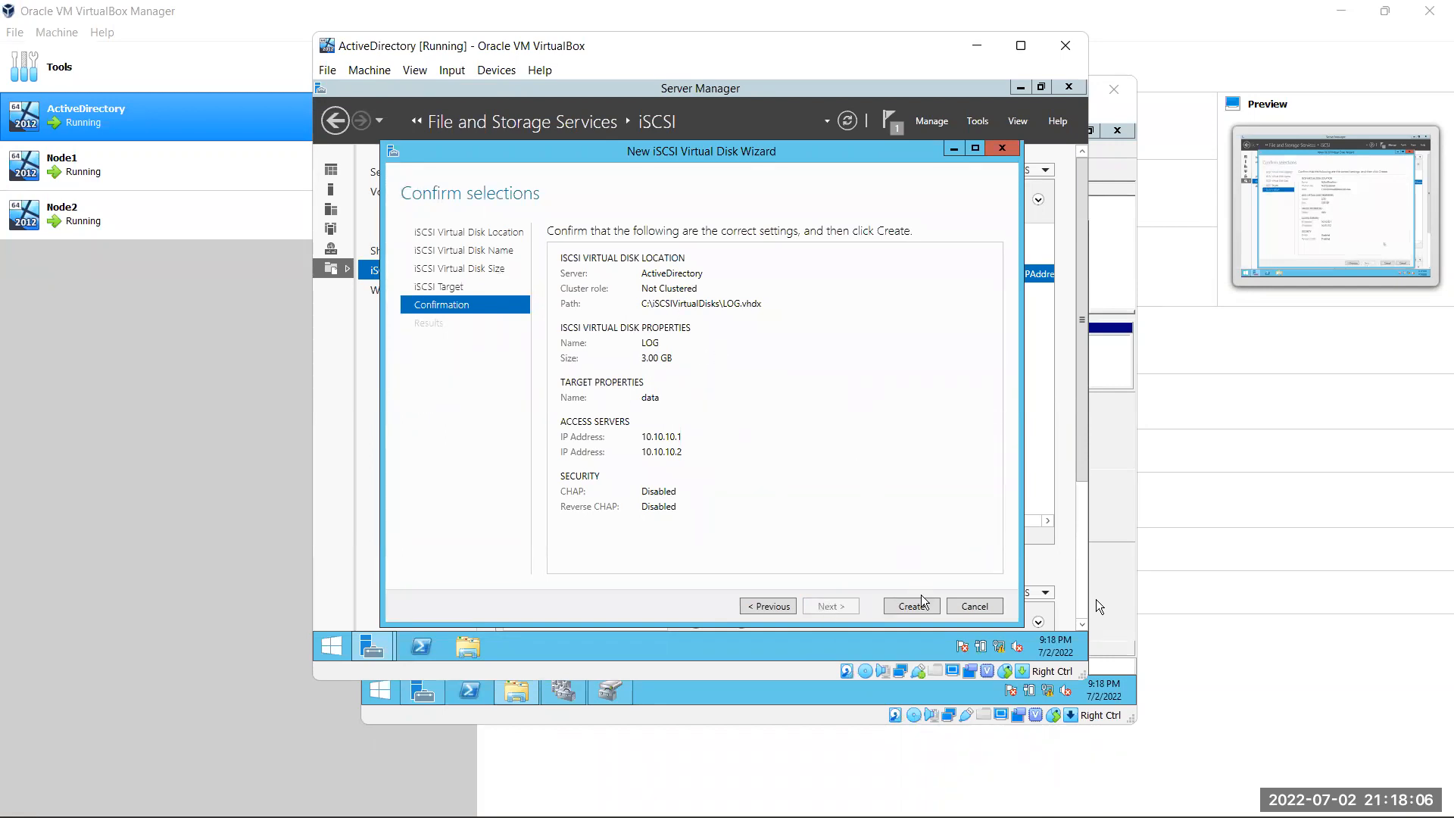
pyautogui.click(921, 604)
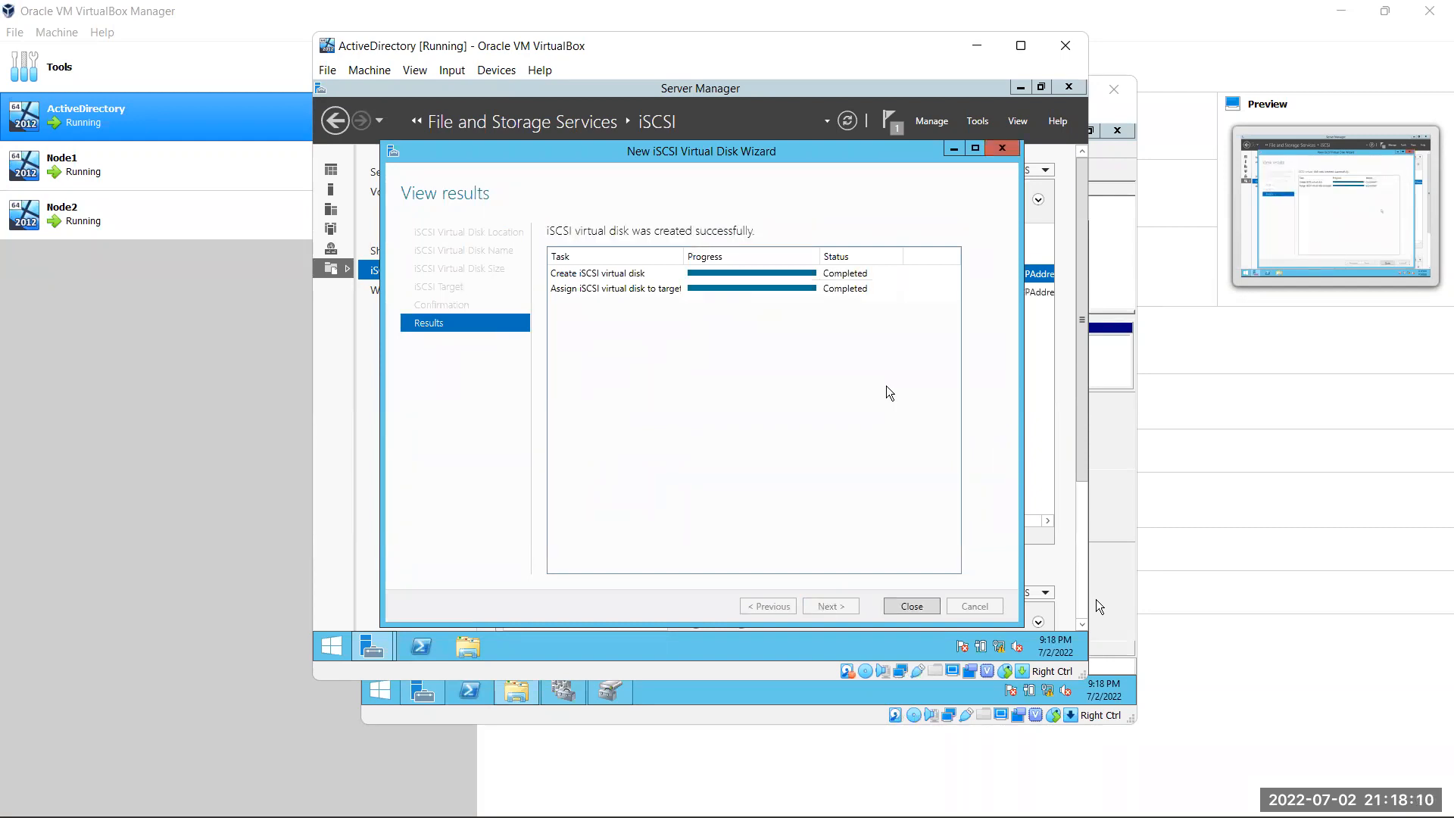
pyautogui.click(913, 610)
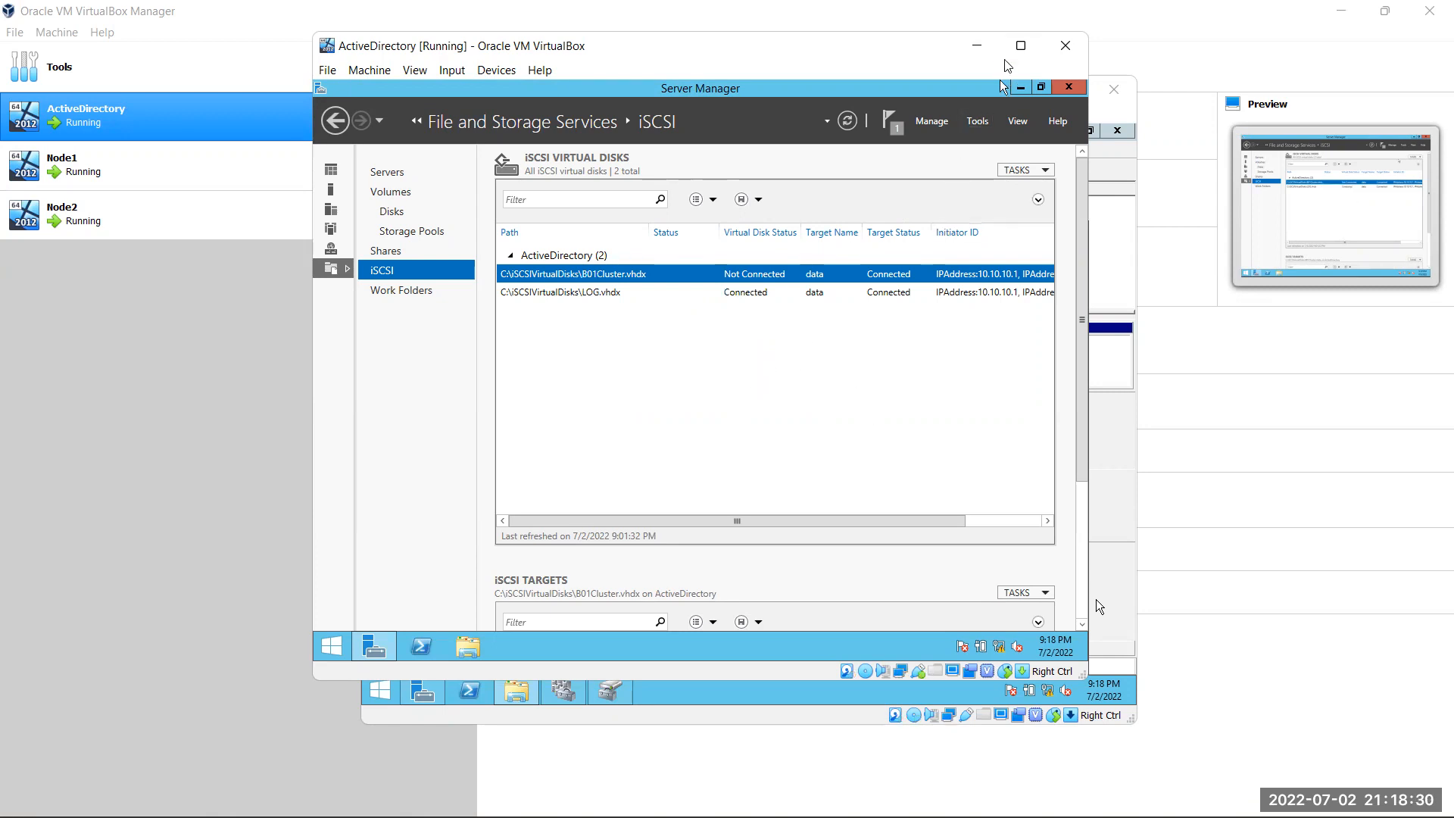
# Minimize the ActiveDirectory VM and run diskmgmt.msc on Node1
pyautogui.click(977, 47)
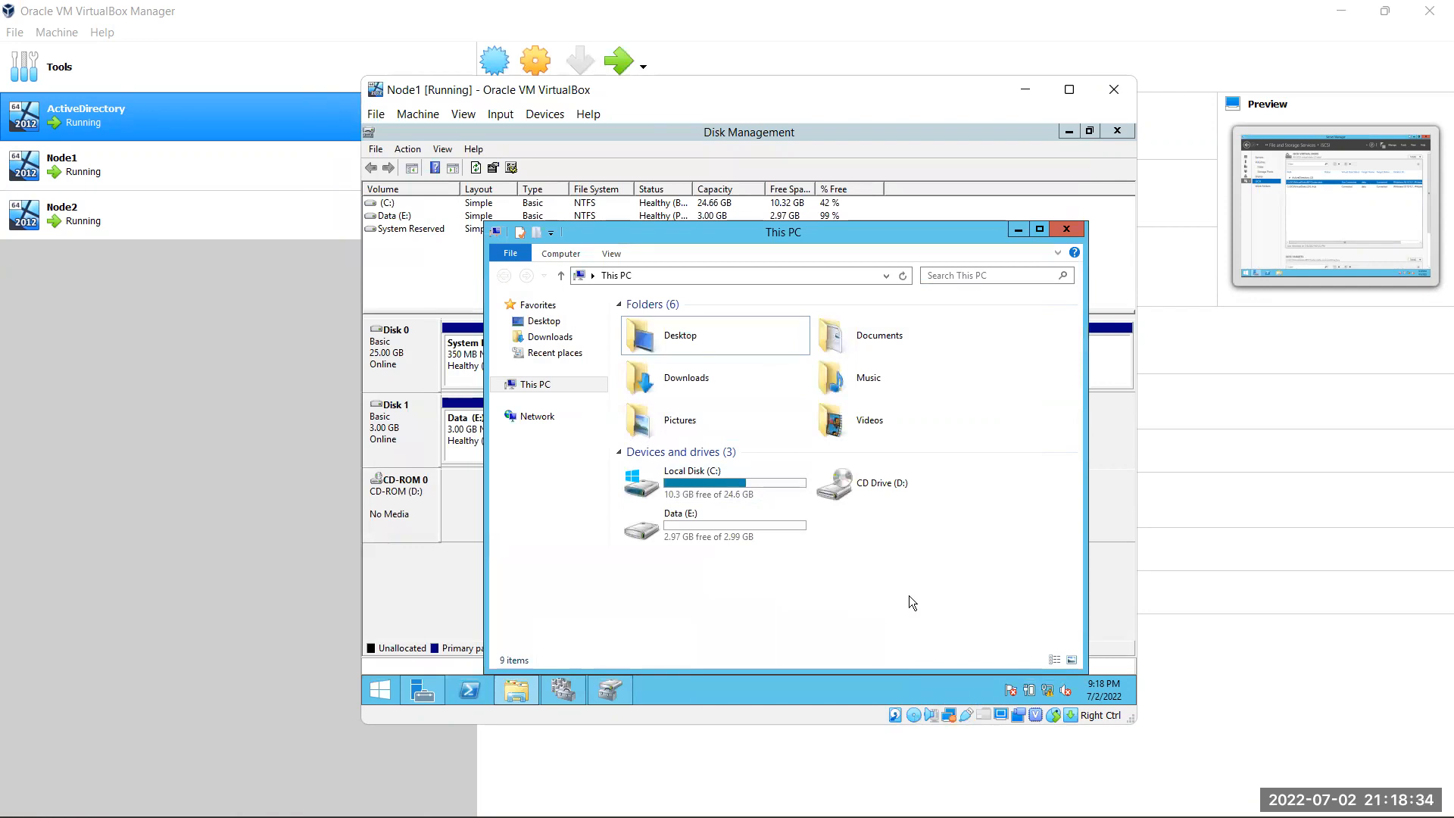
pyautogui.press('super+r')
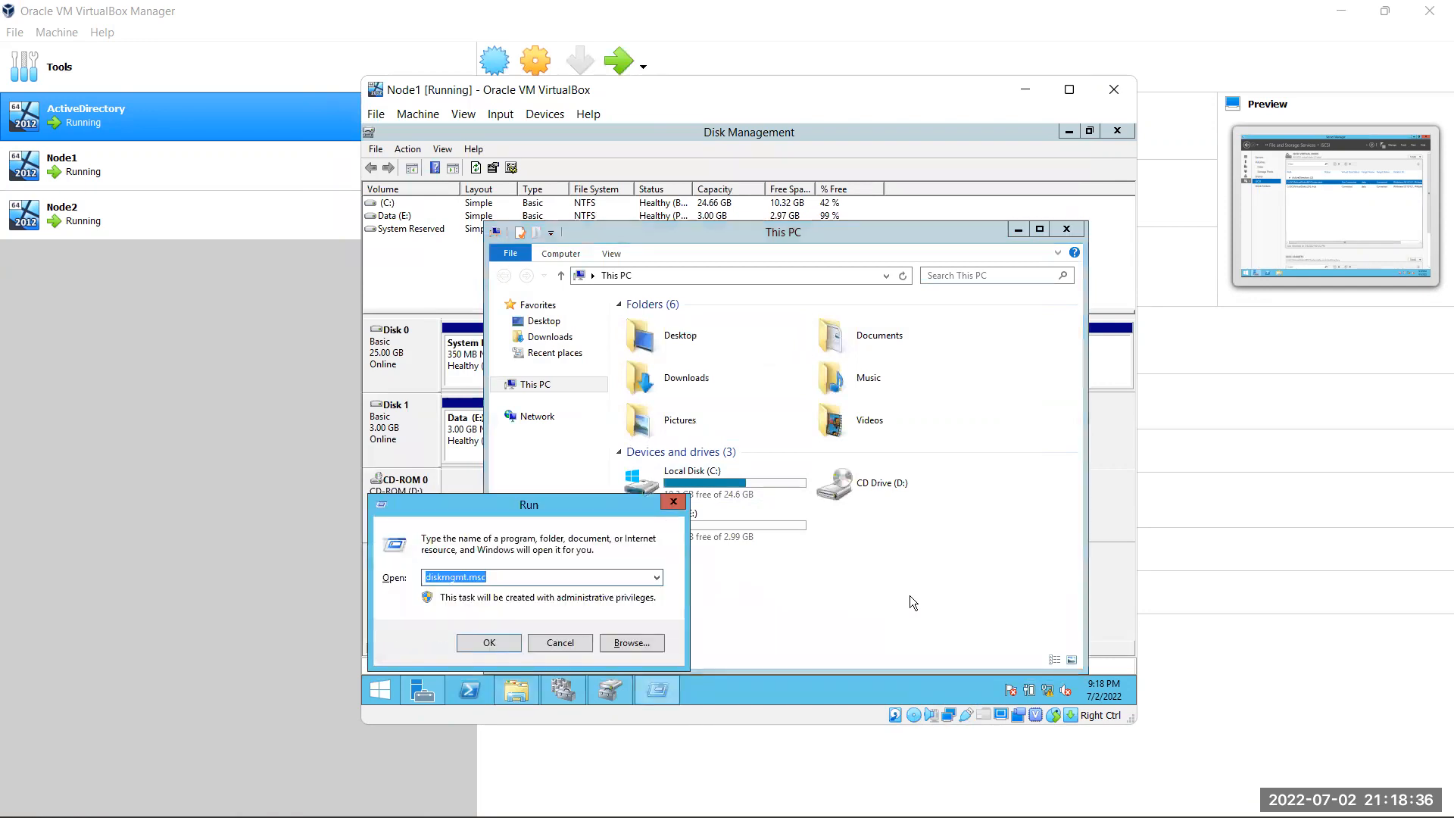
pyautogui.press('Return')
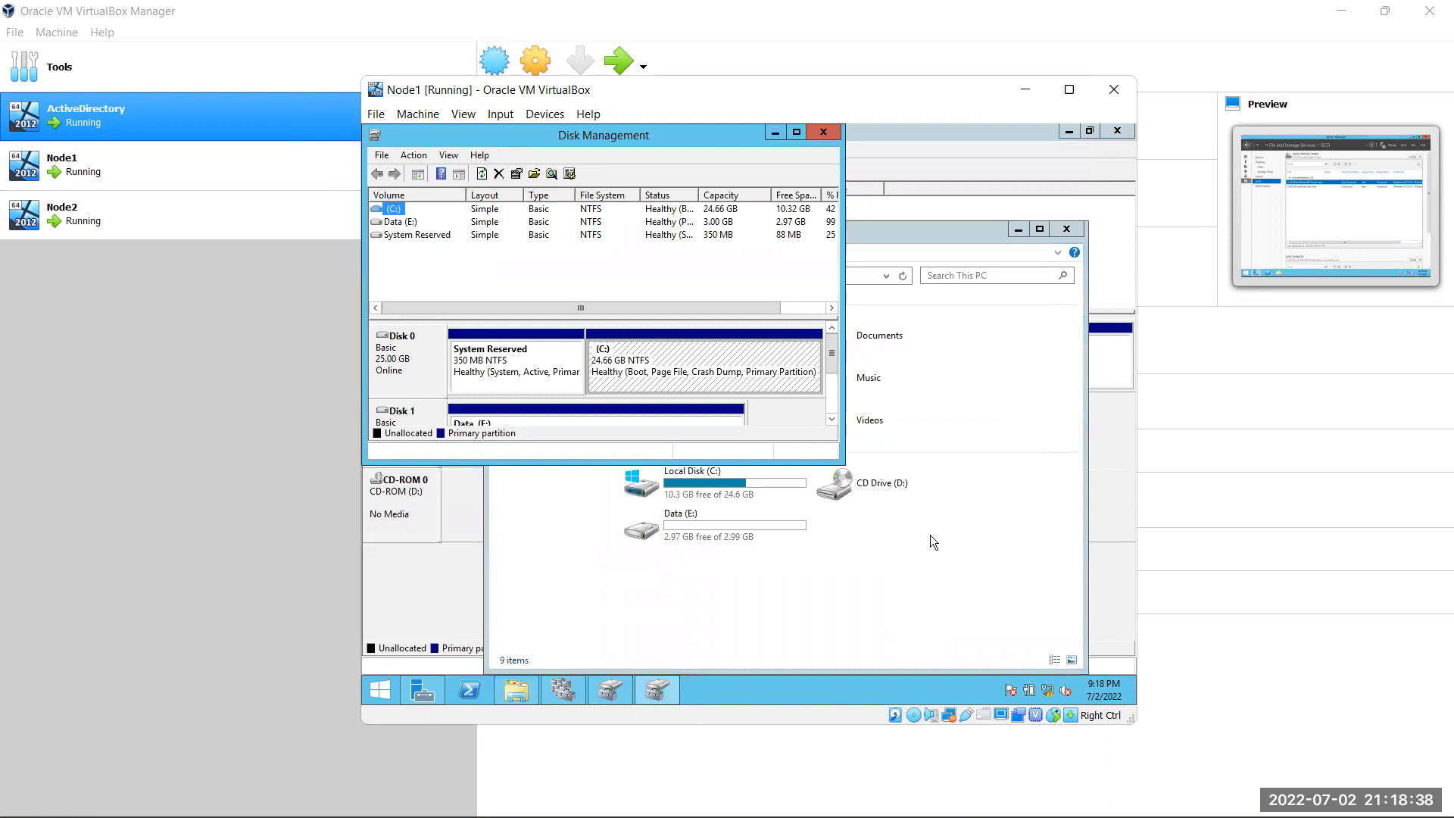
# Maximize Node1's Disk Management and rescan to reveal the offline 3 GB Disk 2
pyautogui.click(795, 134)
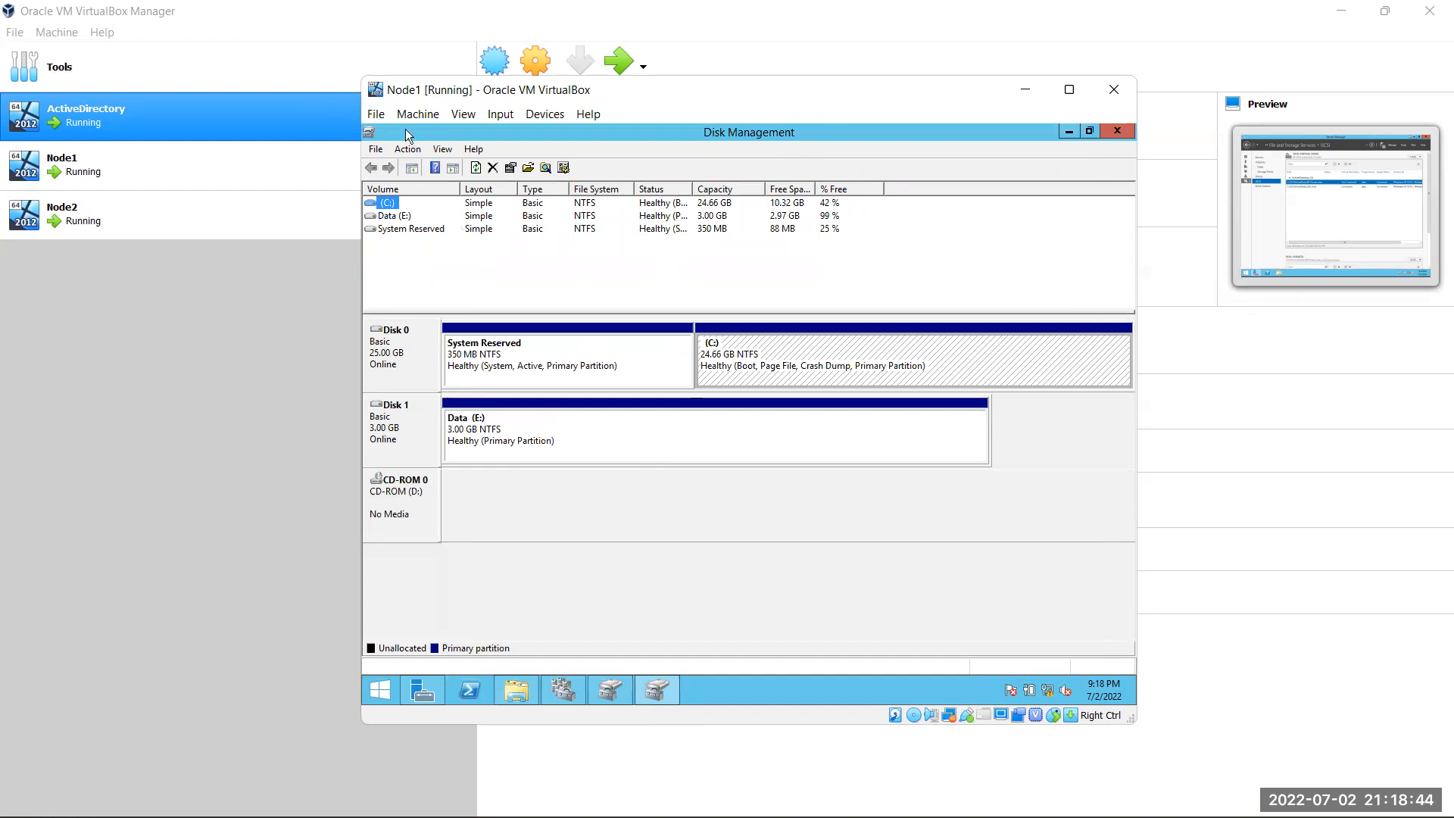
pyautogui.click(407, 148)
pyautogui.click(441, 184)
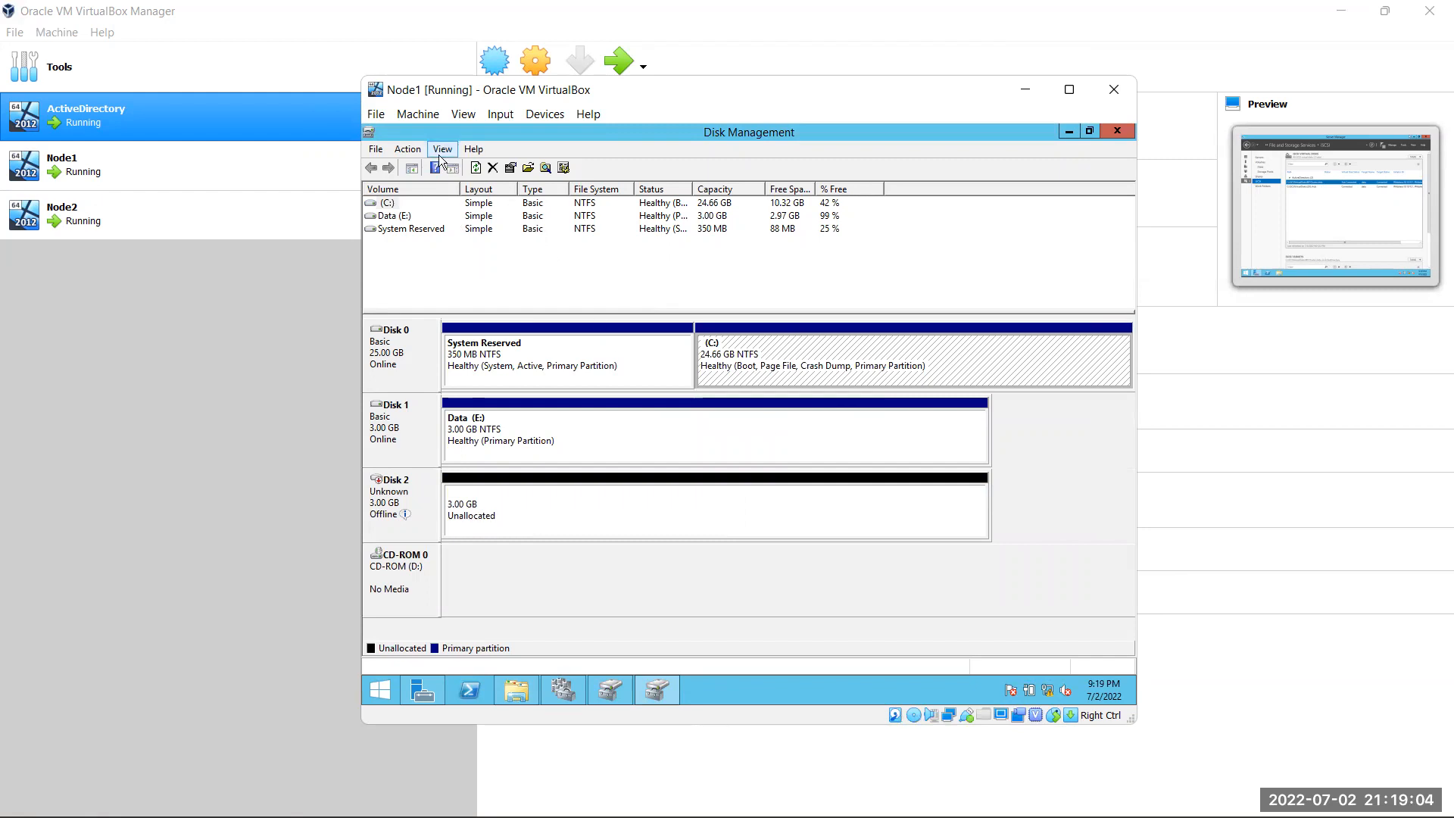
pyautogui.click(416, 151)
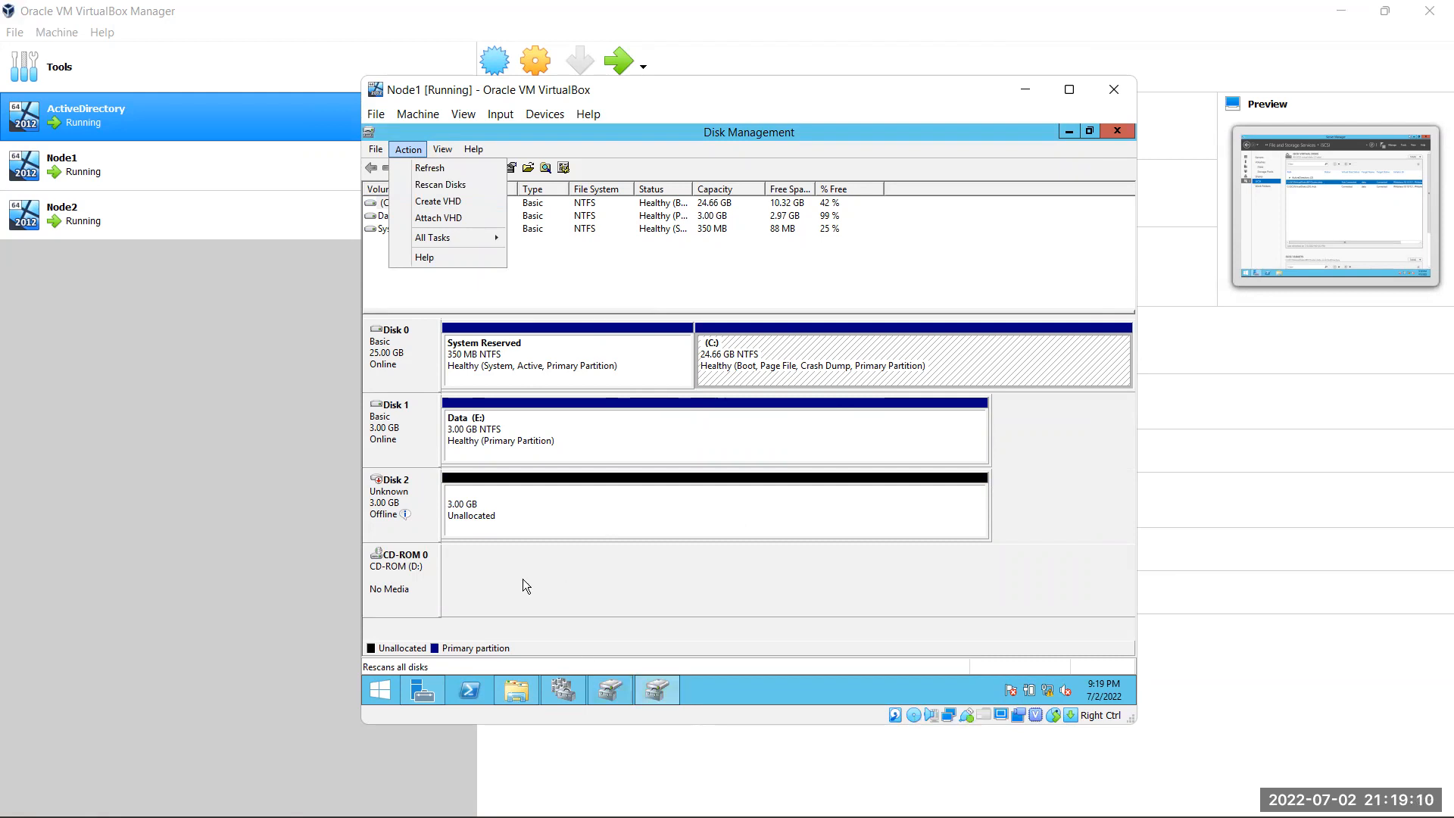
# Bring Disk 2 online and initialize it with an MBR partition table
pyautogui.rightClick(606, 502)
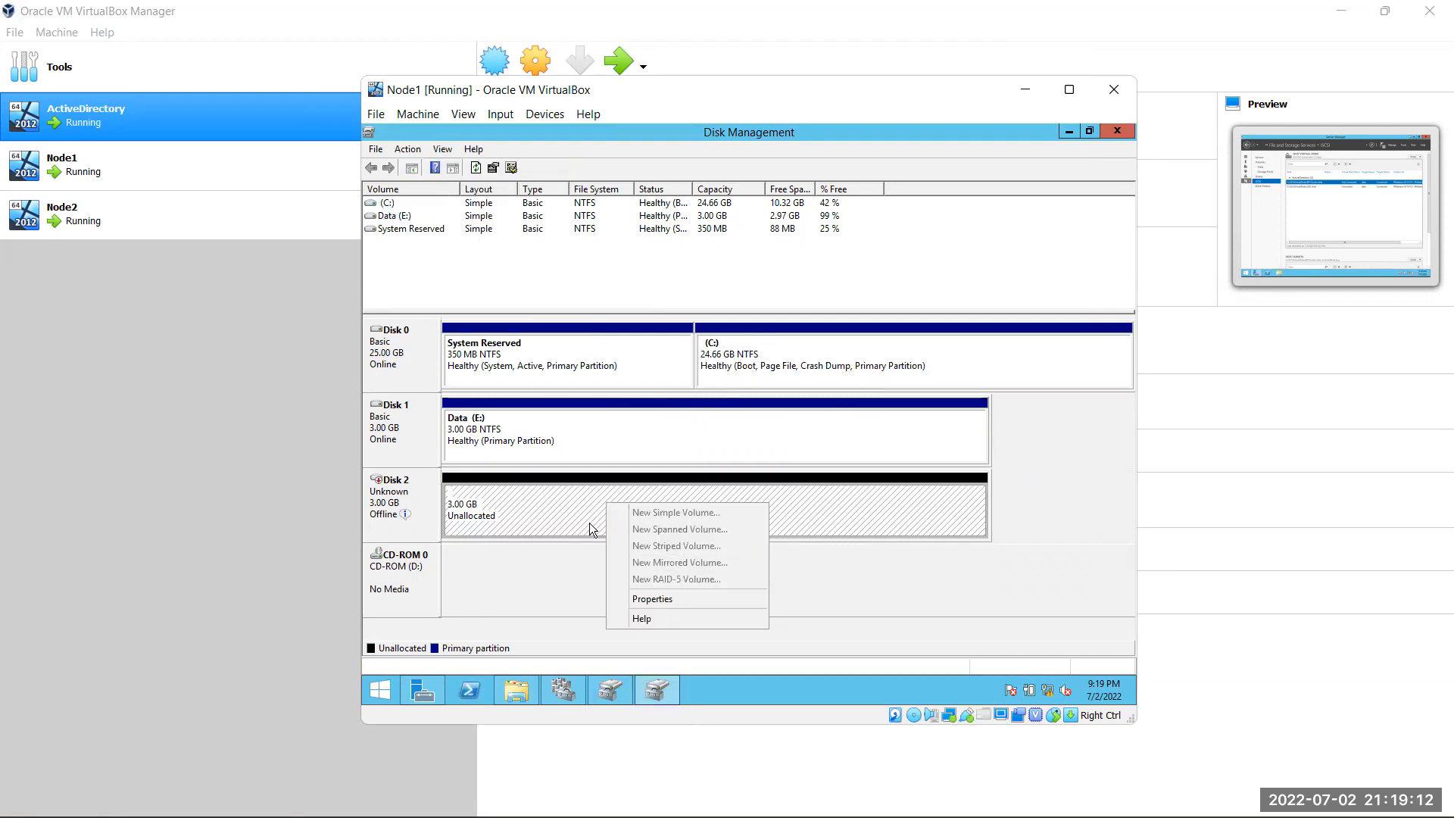
pyautogui.rightClick(414, 491)
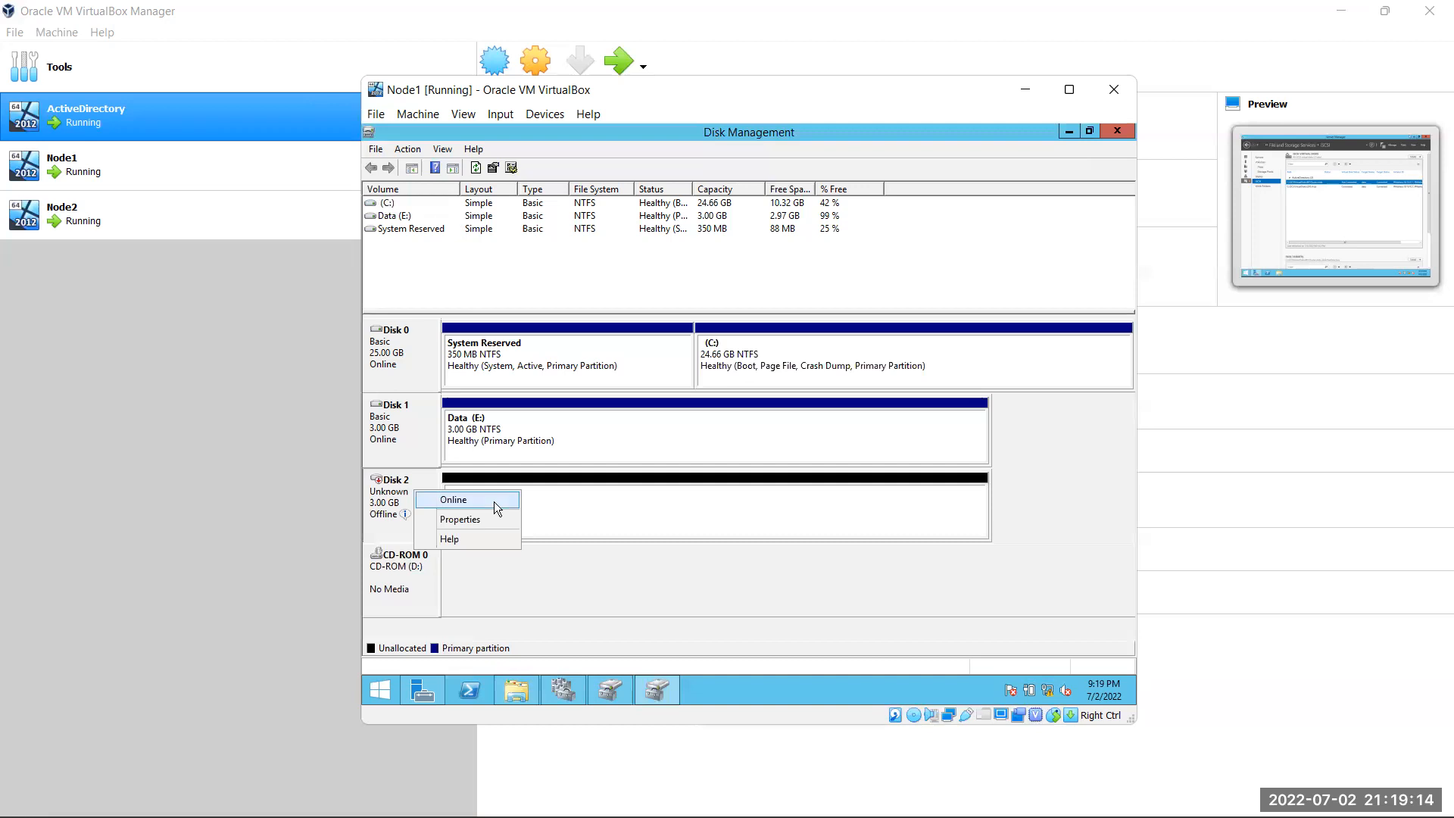
pyautogui.click(494, 501)
pyautogui.rightClick(427, 487)
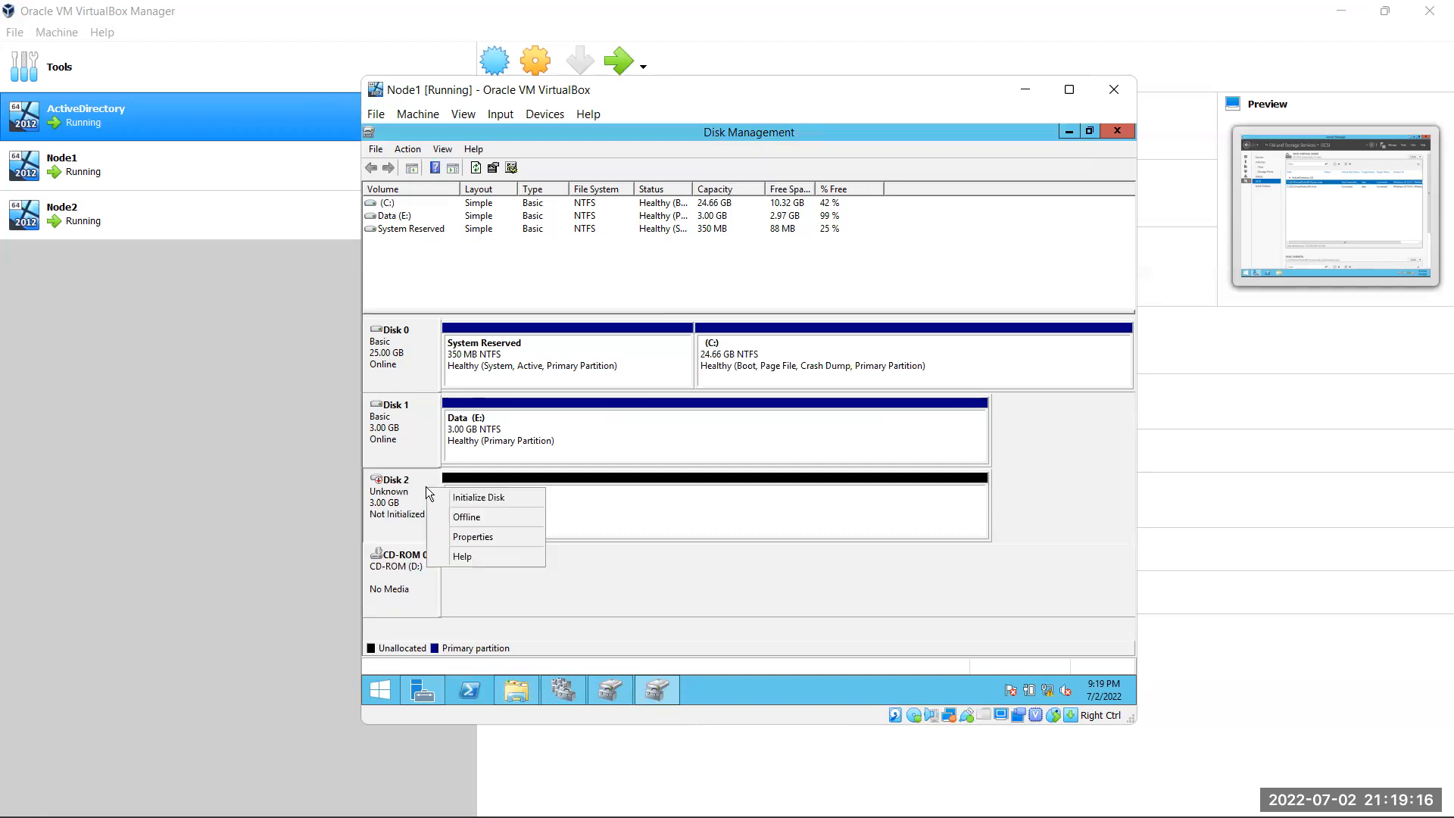
pyautogui.click(478, 497)
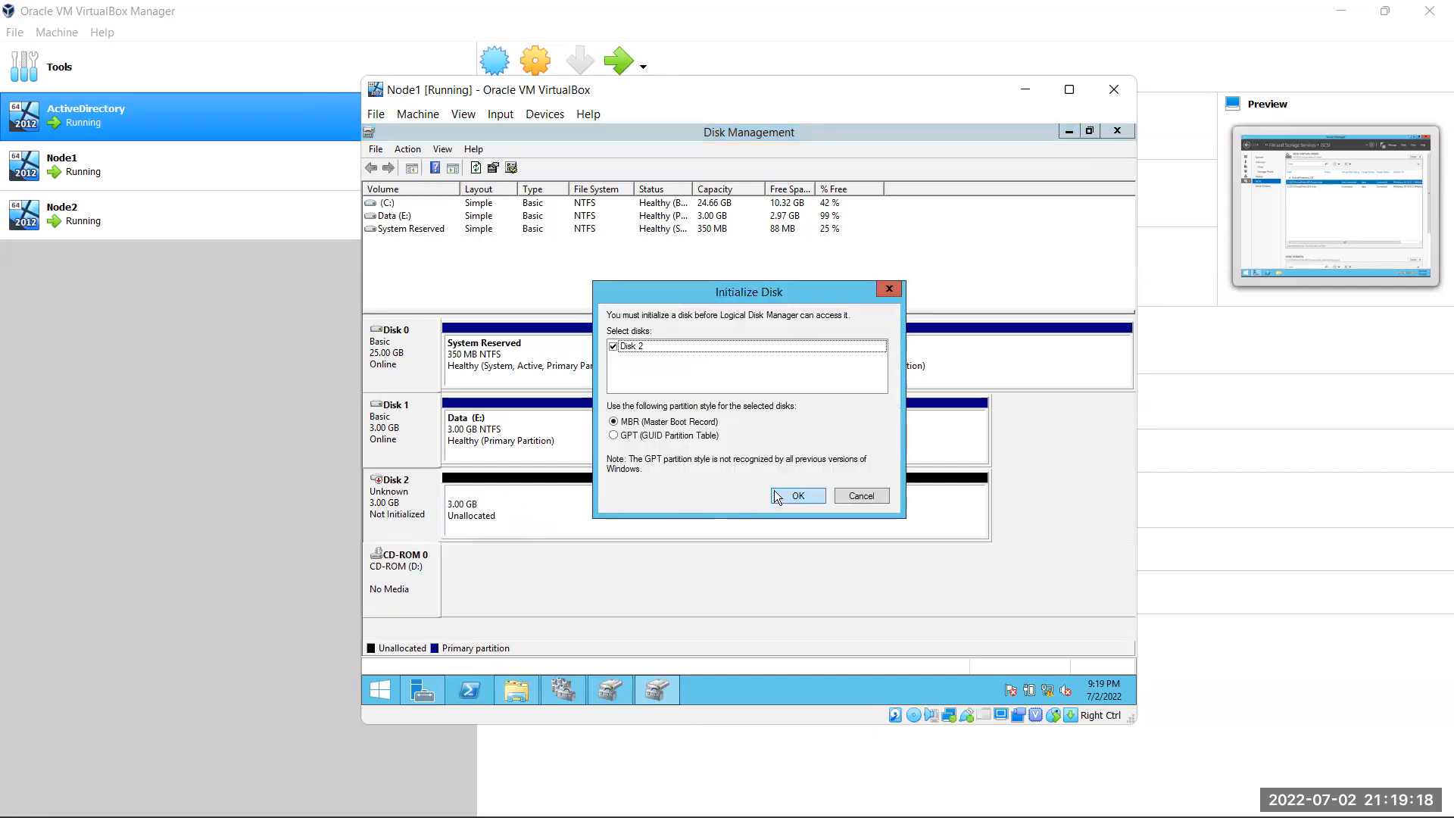
pyautogui.click(788, 495)
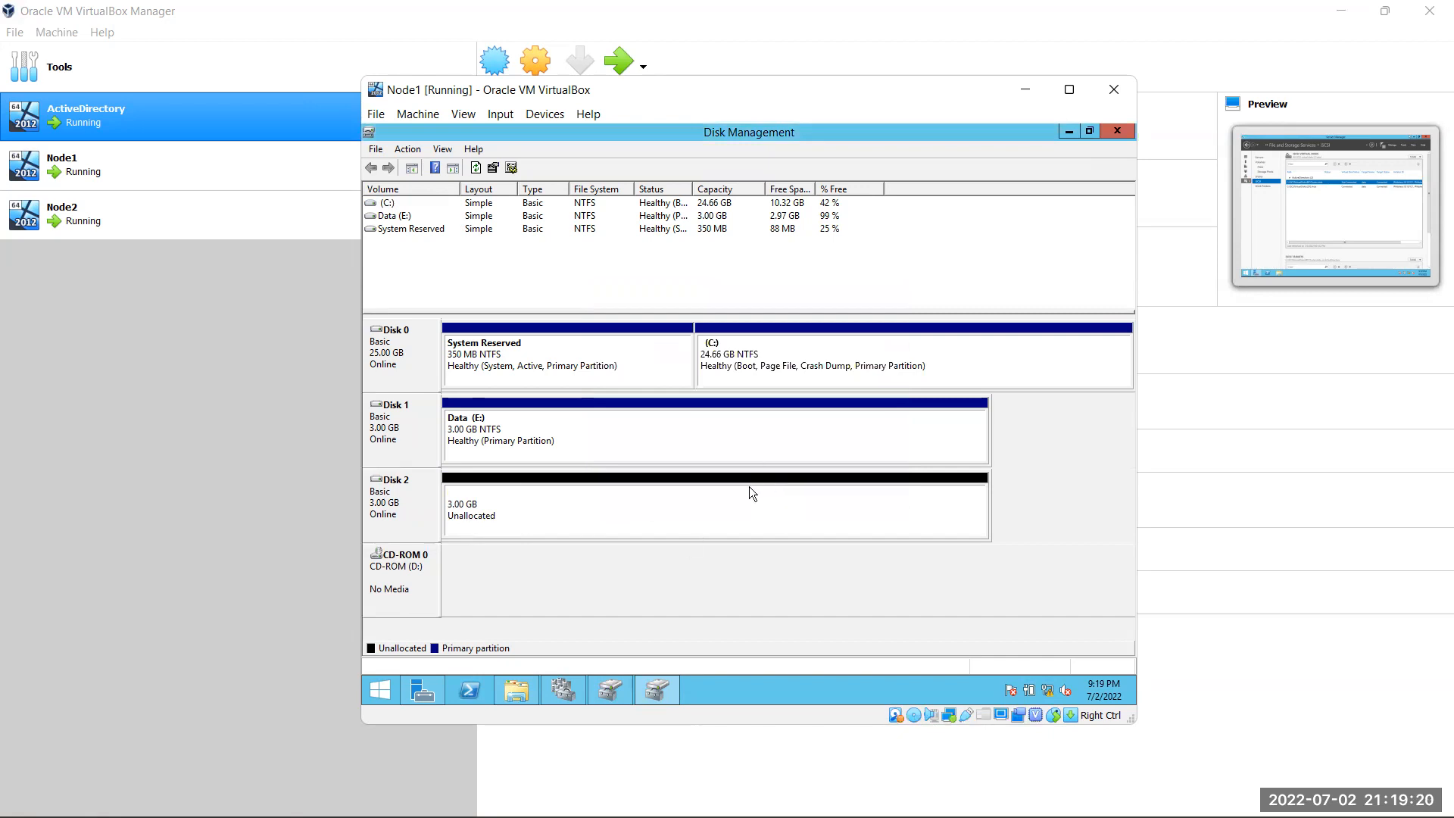
pyautogui.rightClick(660, 512)
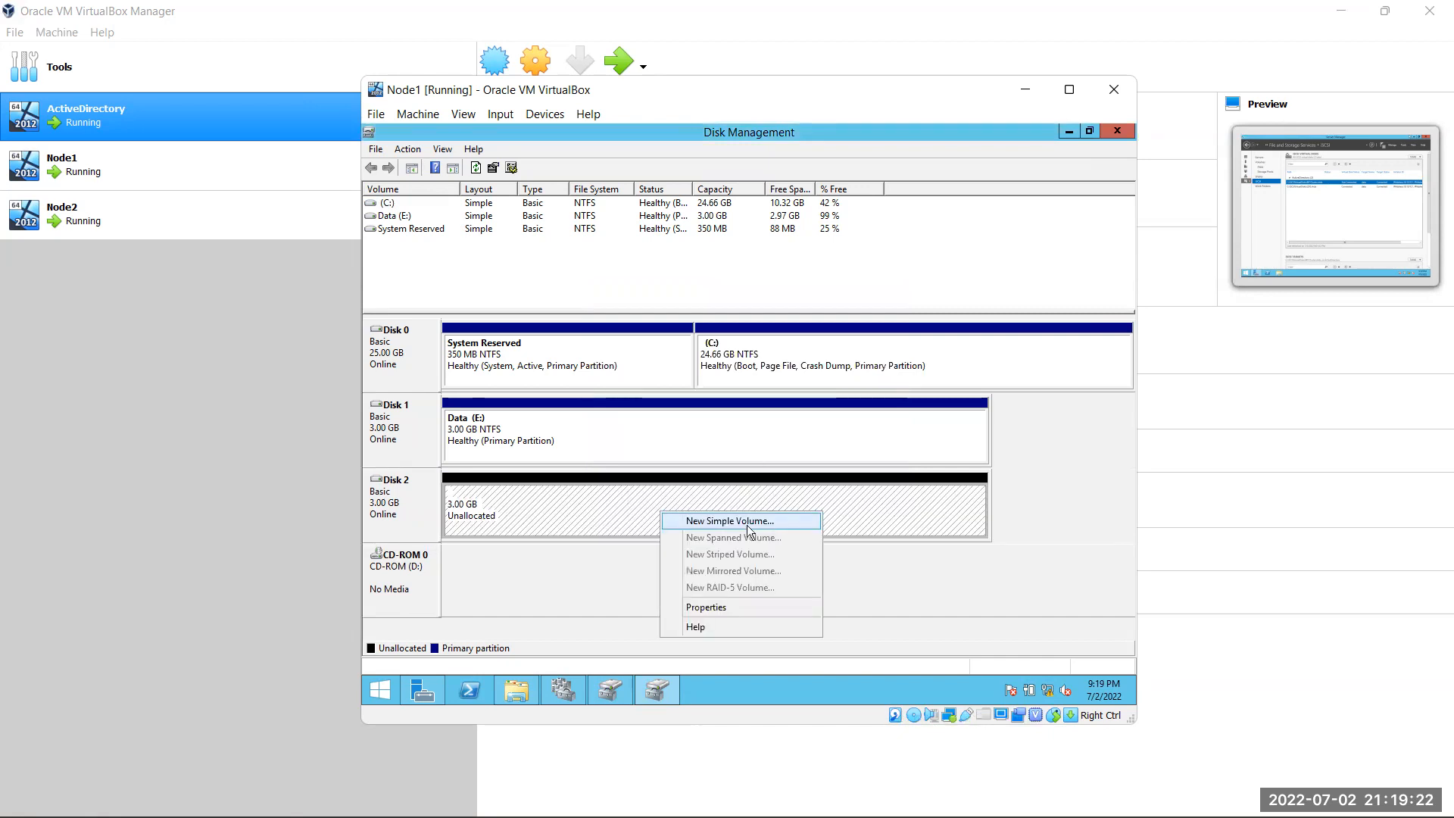
# Create a full 3069 MB simple volume on Disk 2 as drive L, quick-formatted NTFS
pyautogui.click(749, 522)
pyautogui.click(661, 476)
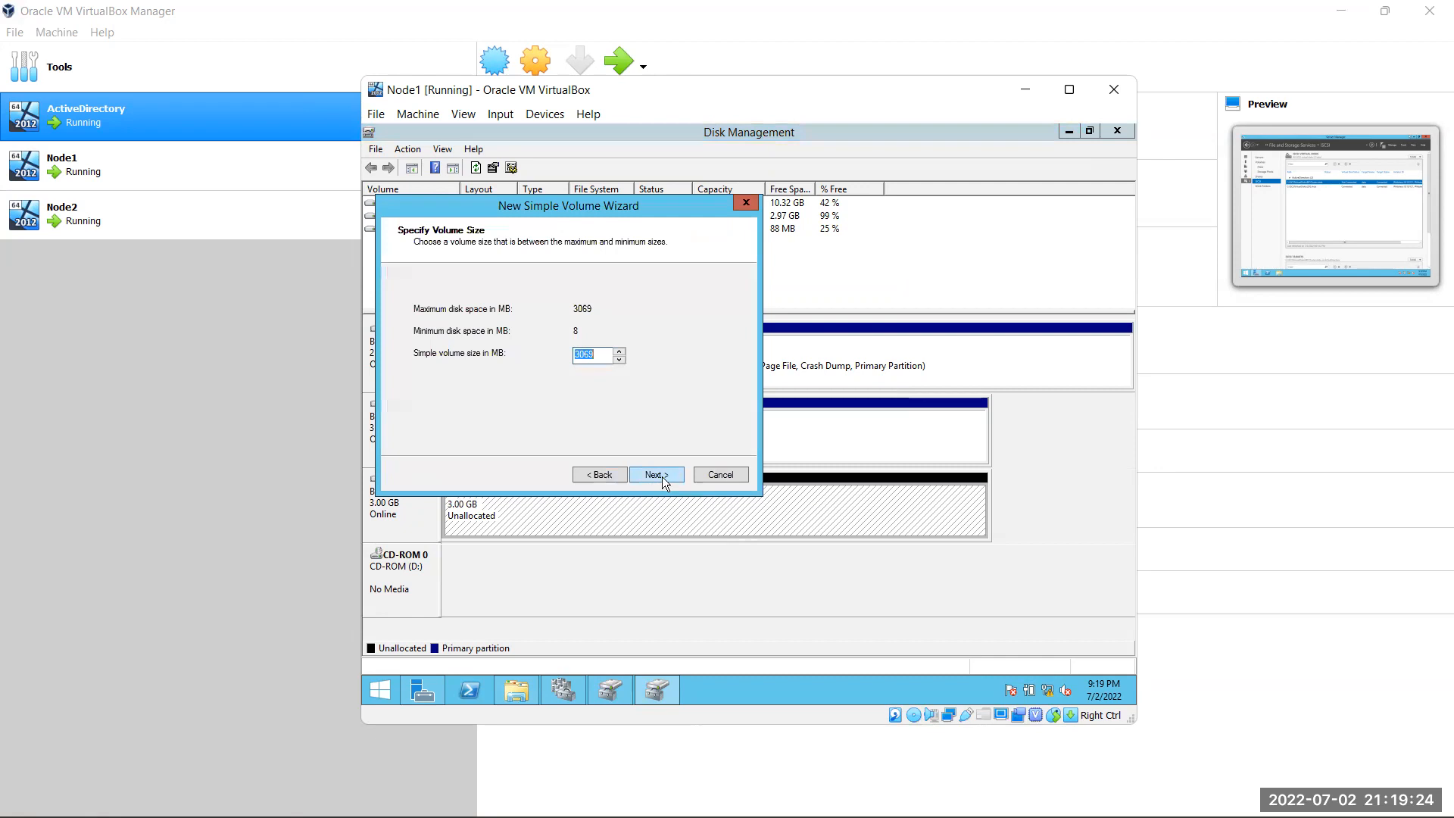
pyautogui.click(661, 476)
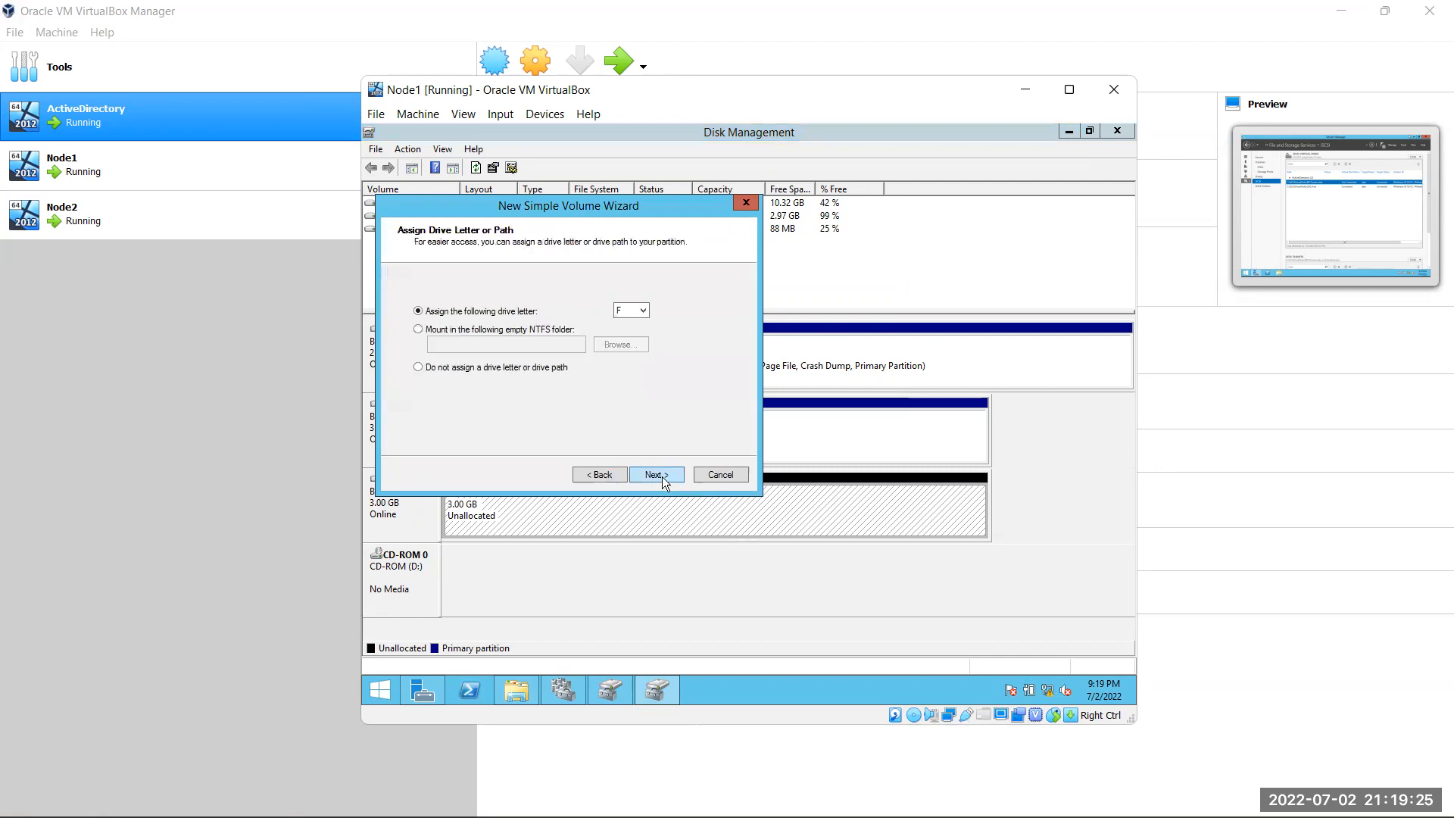
pyautogui.click(634, 311)
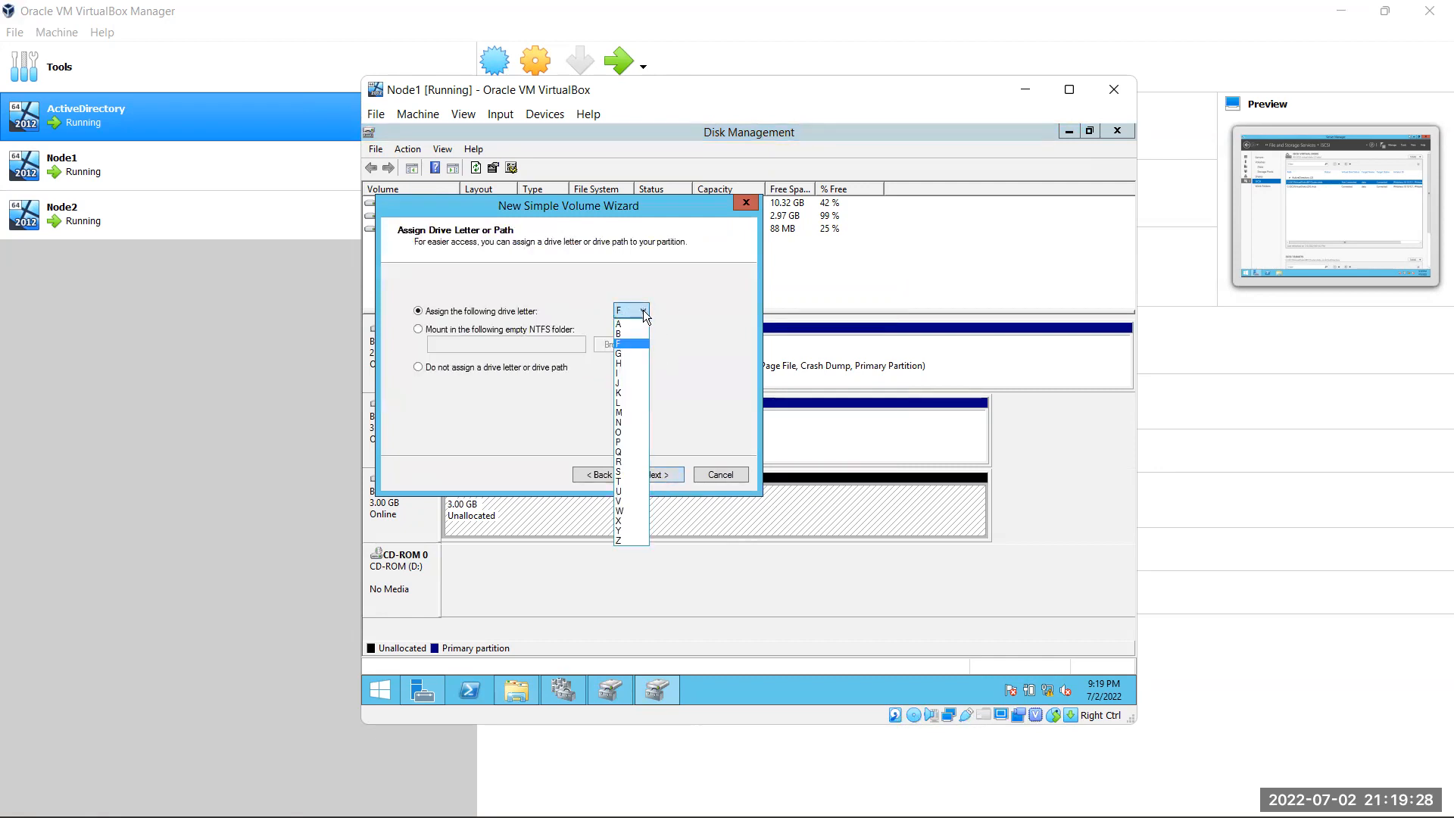
pyautogui.click(625, 403)
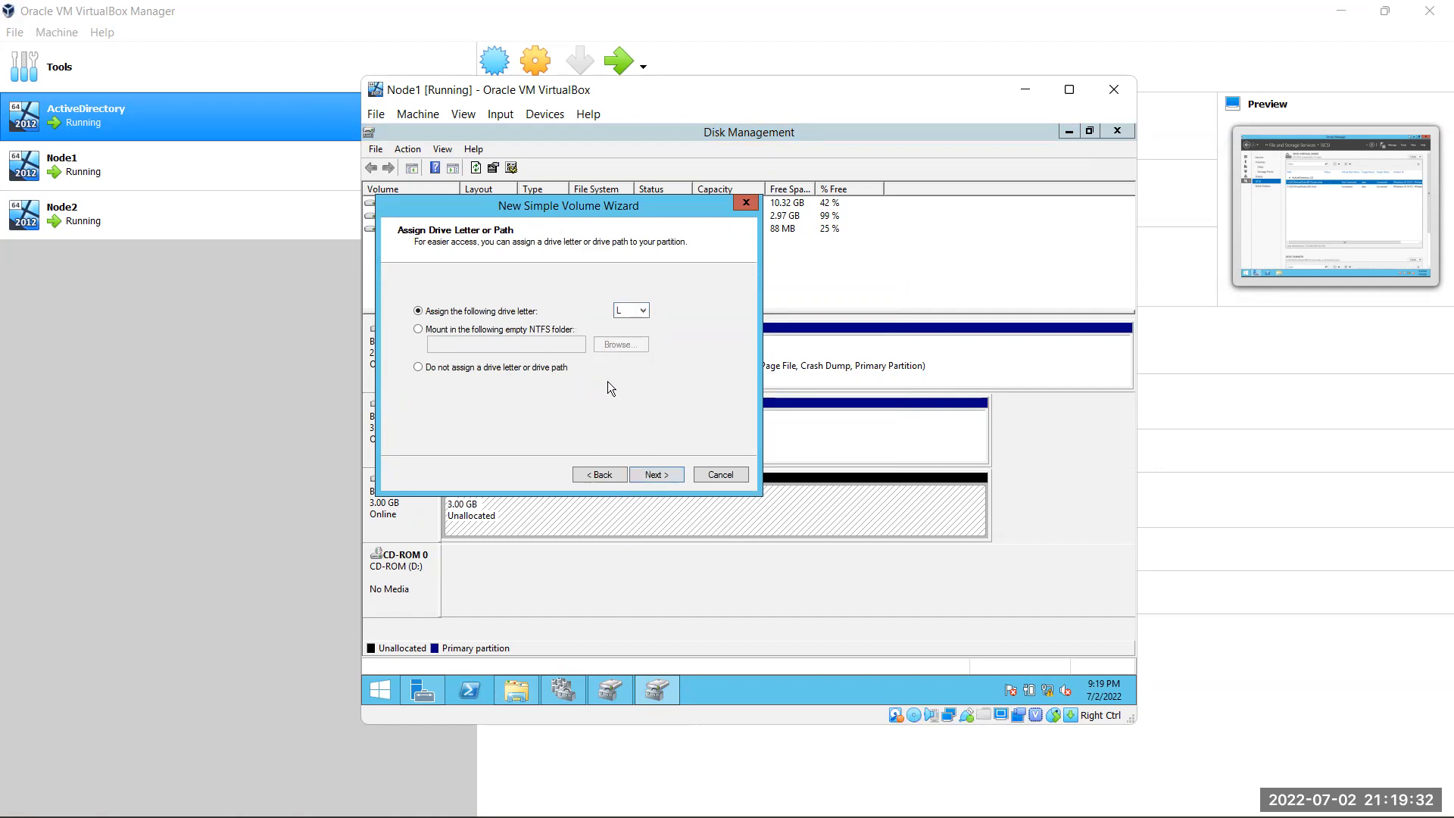
pyautogui.click(661, 472)
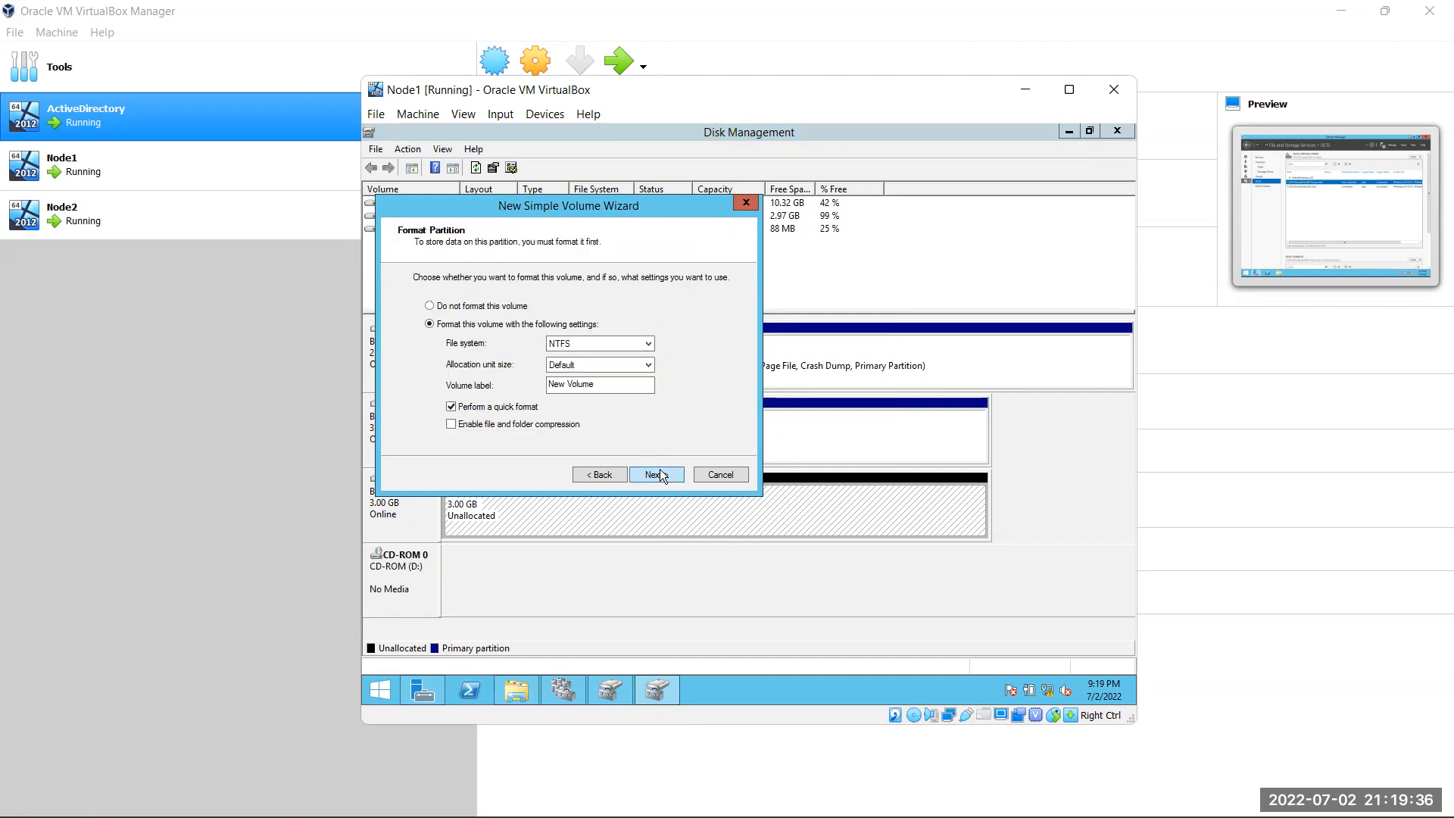
pyautogui.click(660, 474)
pyautogui.click(661, 470)
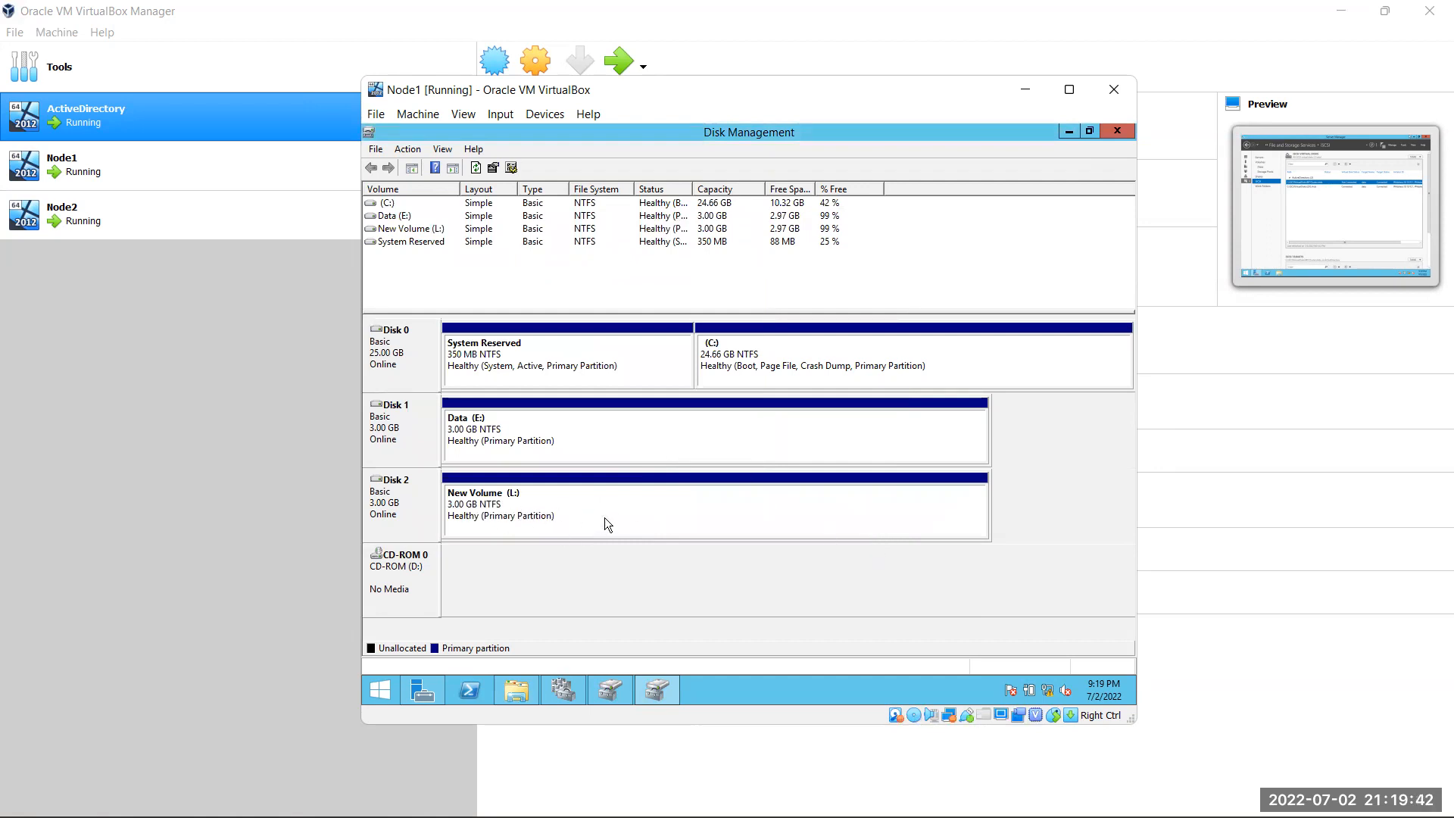
pyautogui.click(516, 693)
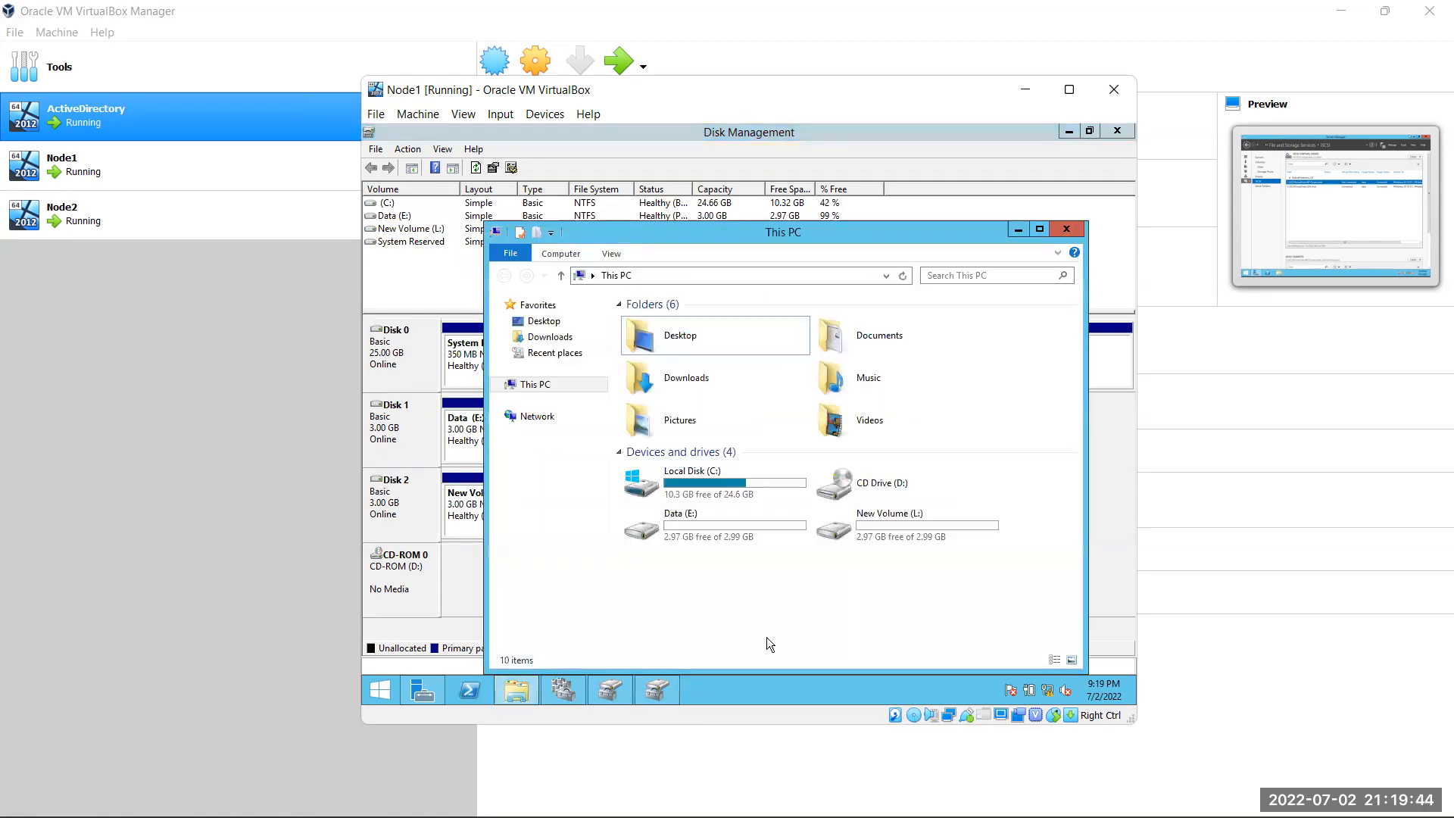
pyautogui.click(928, 534)
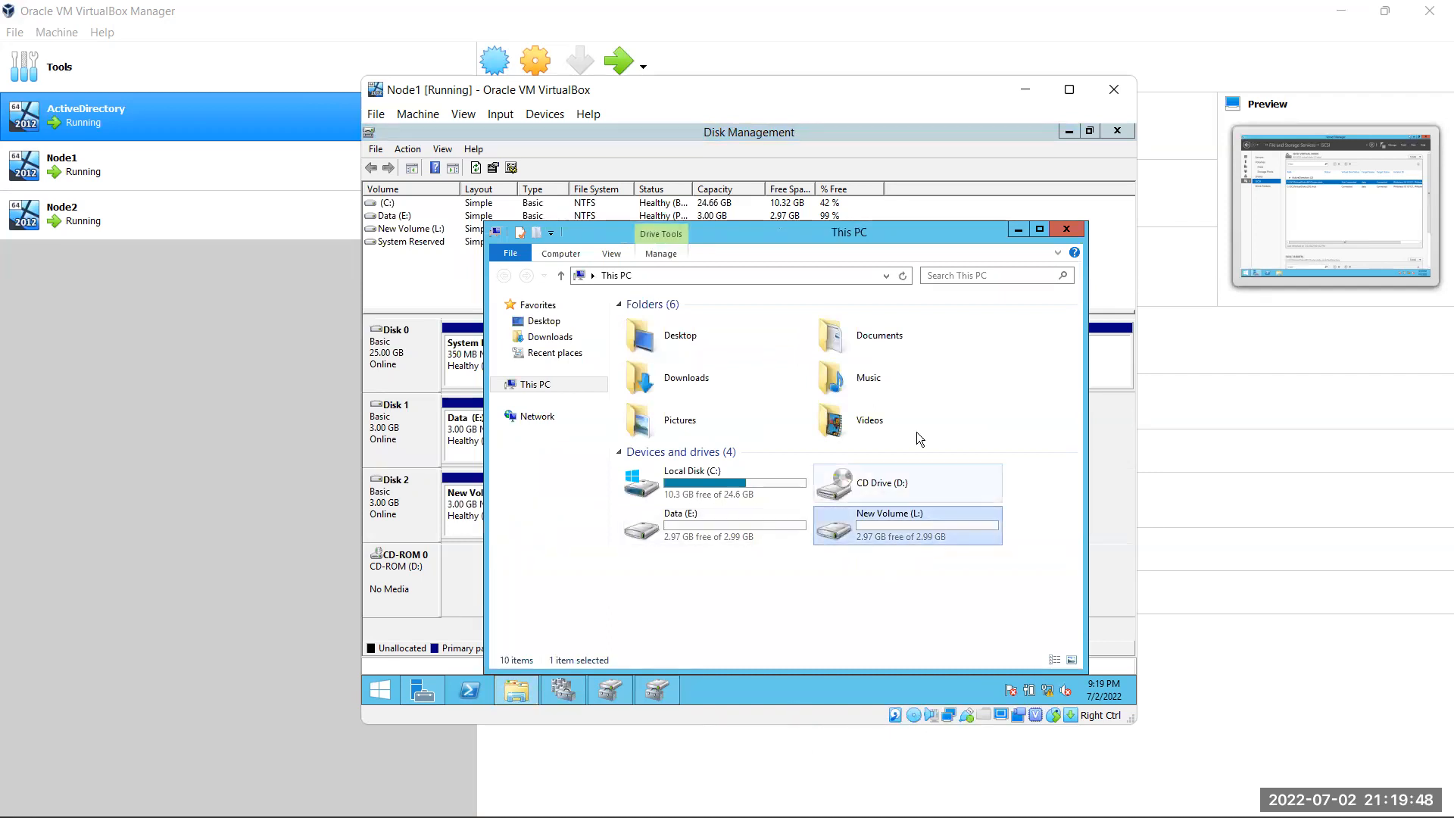
pyautogui.click(1062, 233)
pyautogui.rightClick(574, 500)
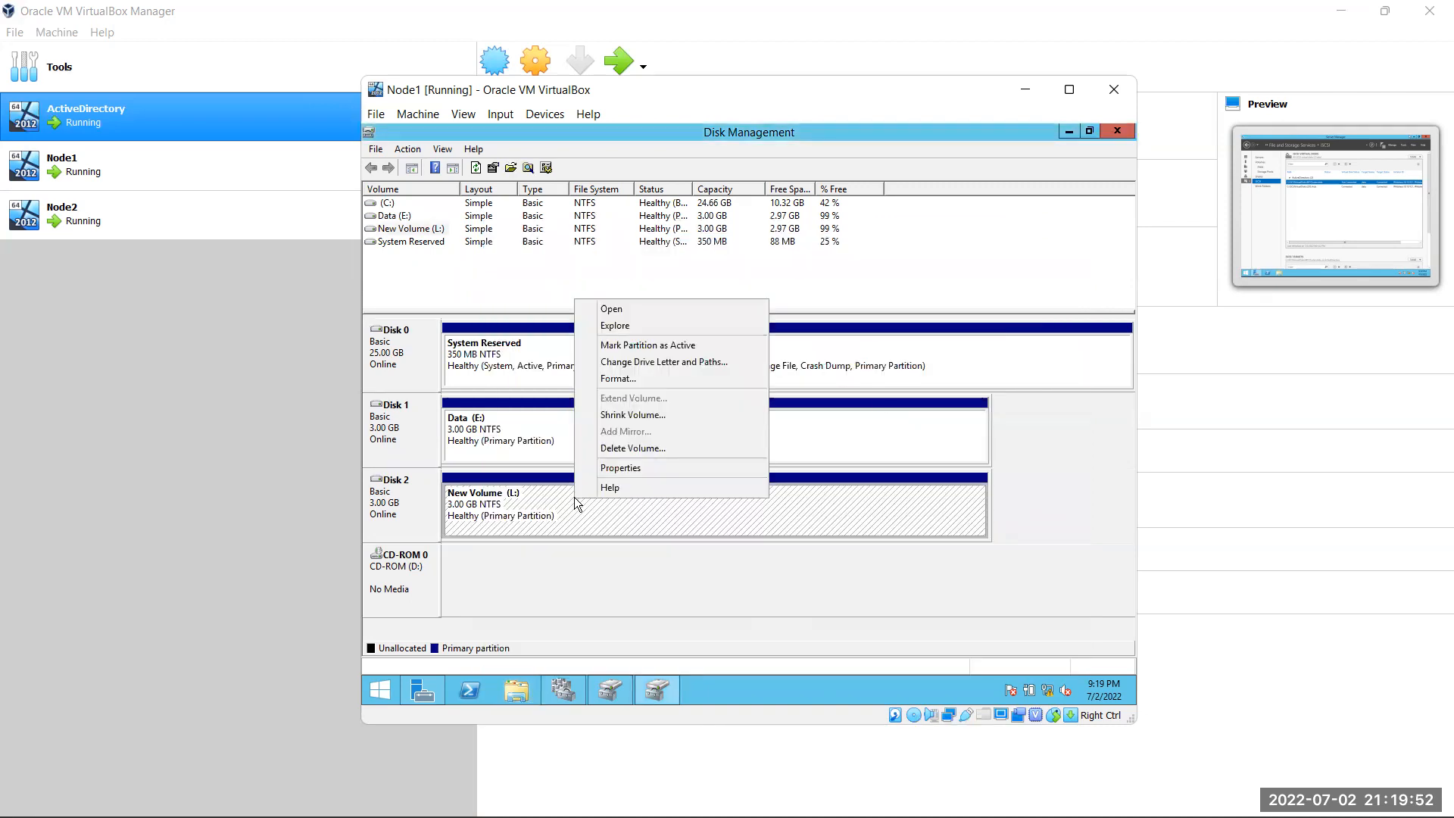
pyautogui.click(655, 363)
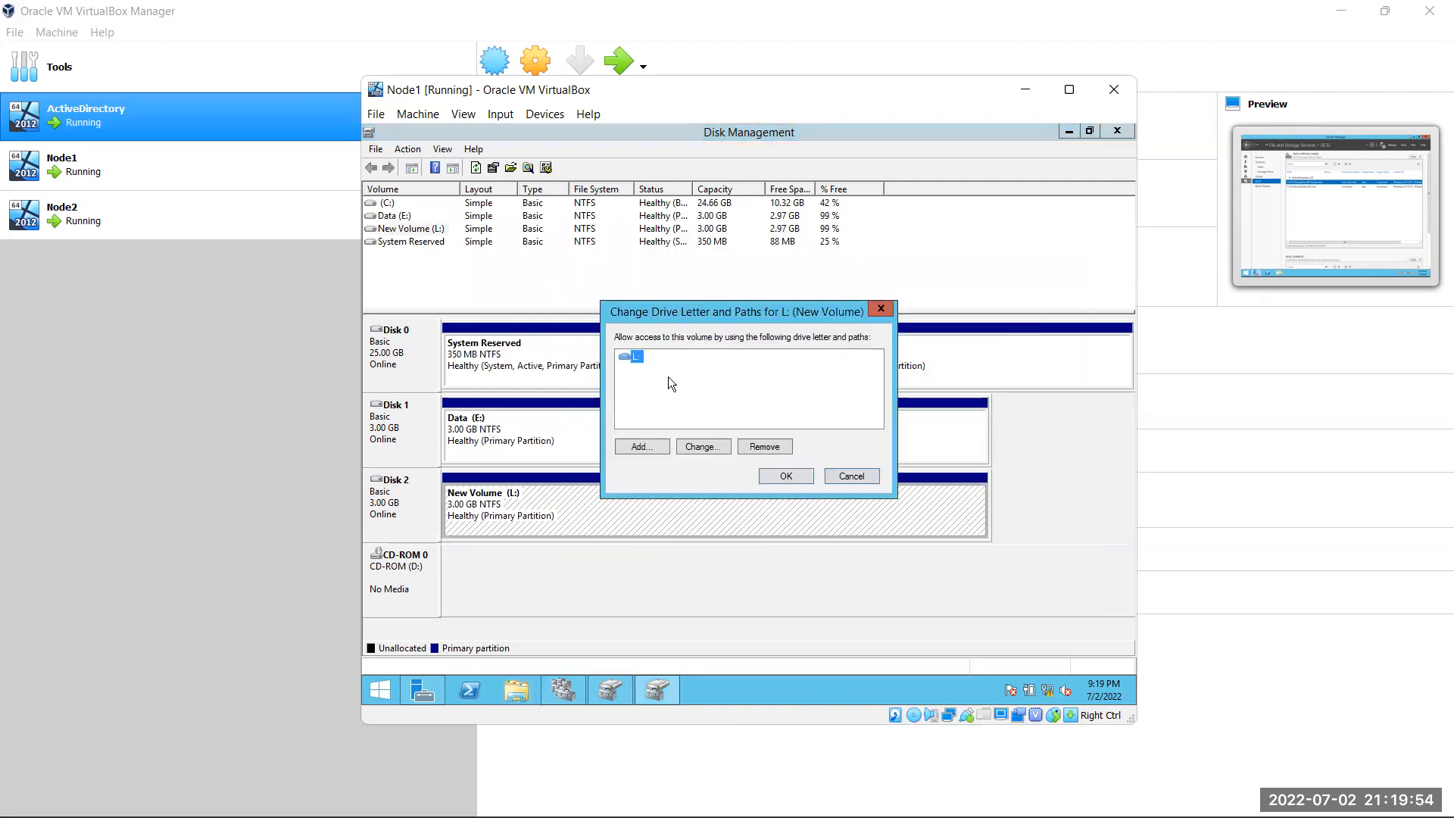
pyautogui.click(698, 446)
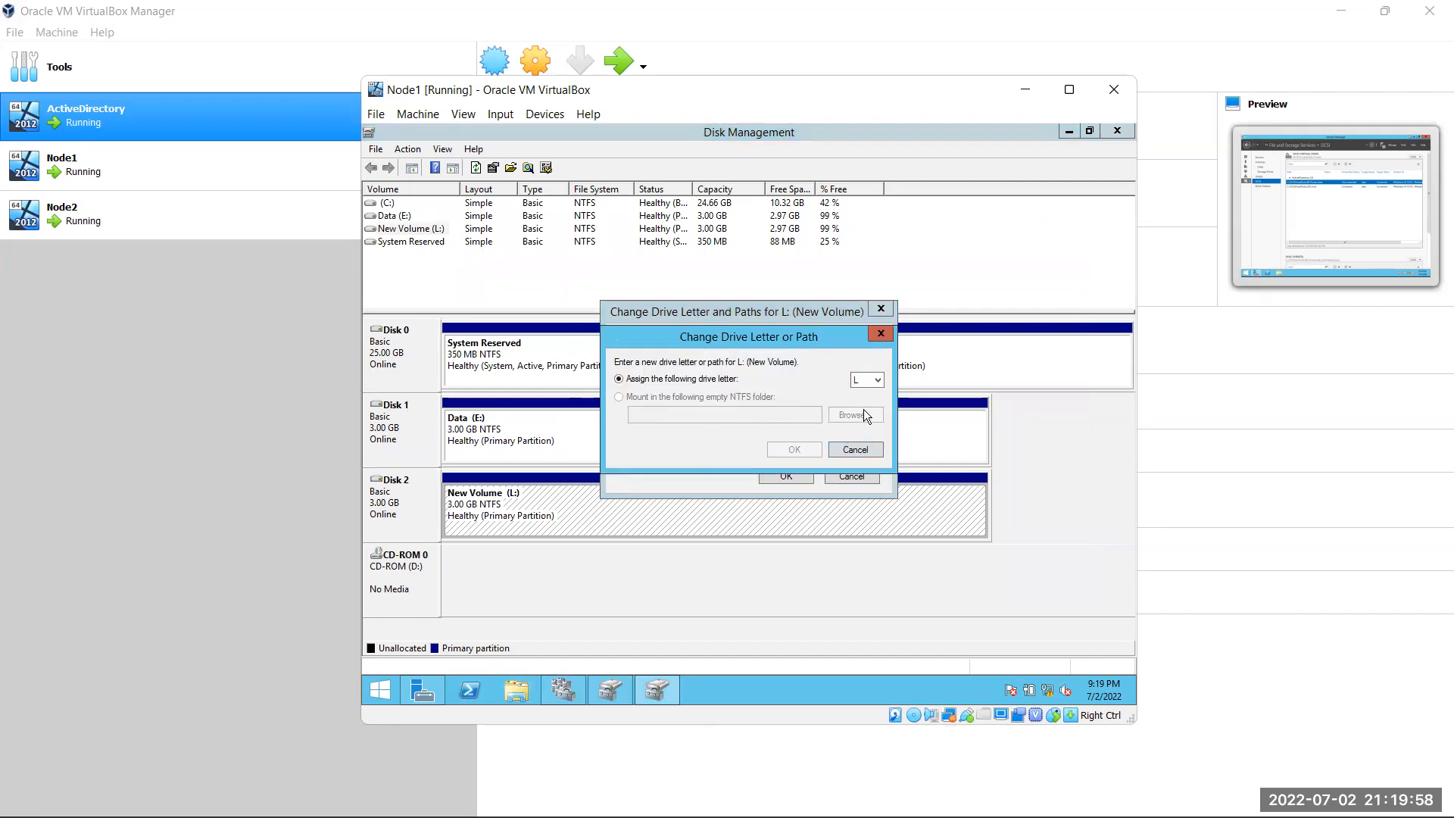
pyautogui.click(854, 451)
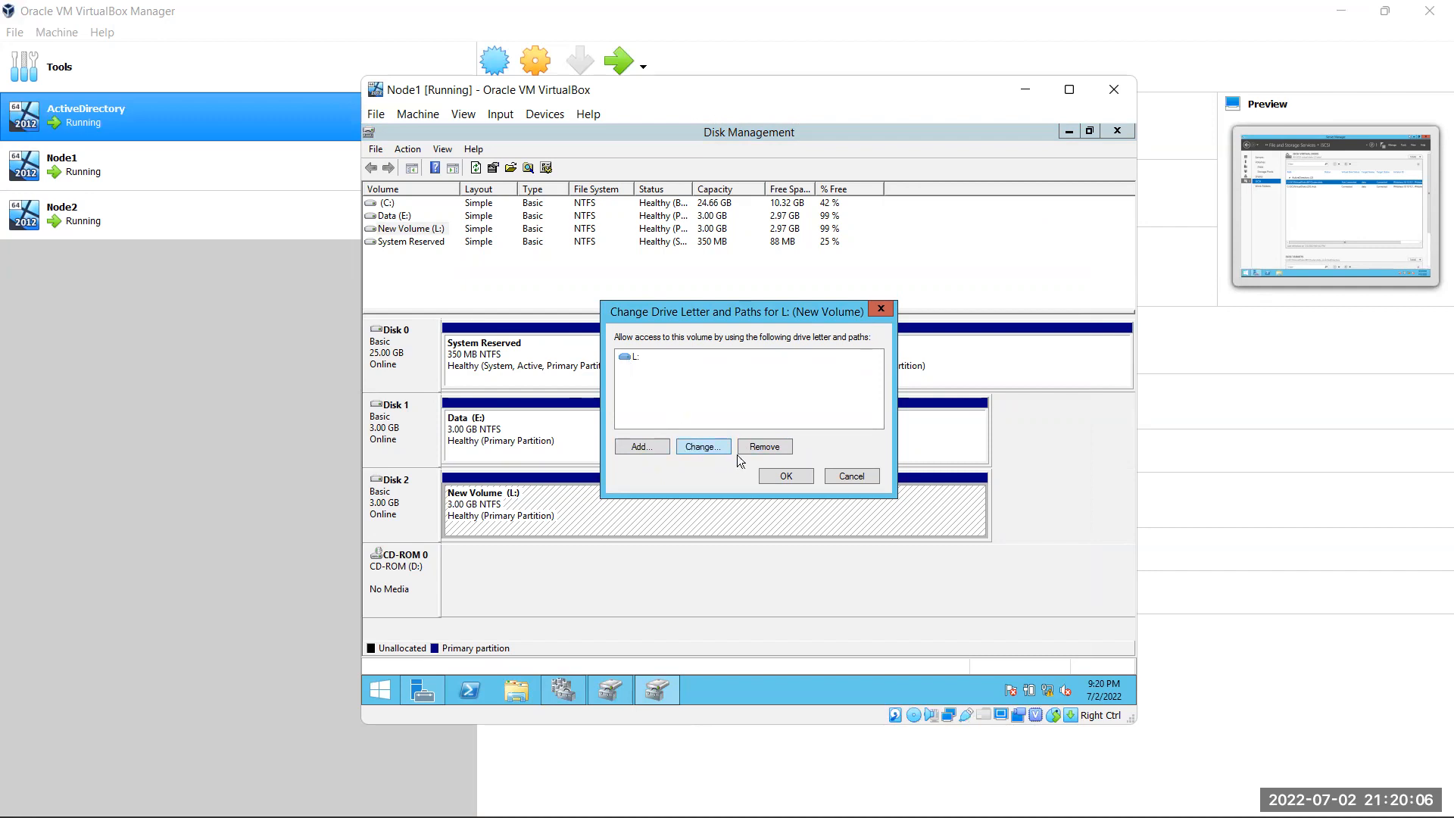
pyautogui.click(848, 476)
pyautogui.rightClick(506, 499)
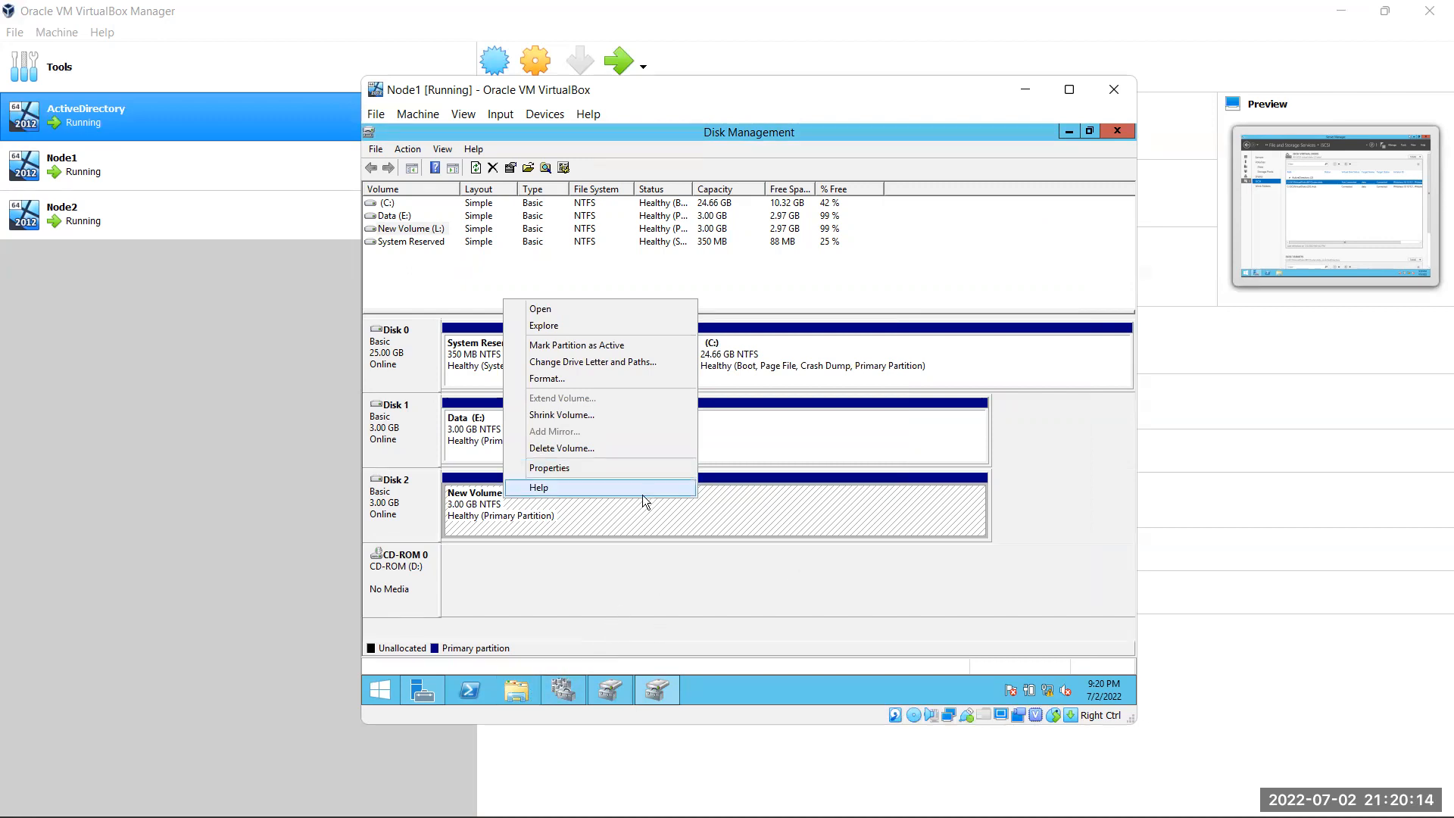
# Rename Node1's New Volume drive to Log in This PC
pyautogui.click(708, 594)
pyautogui.click(516, 691)
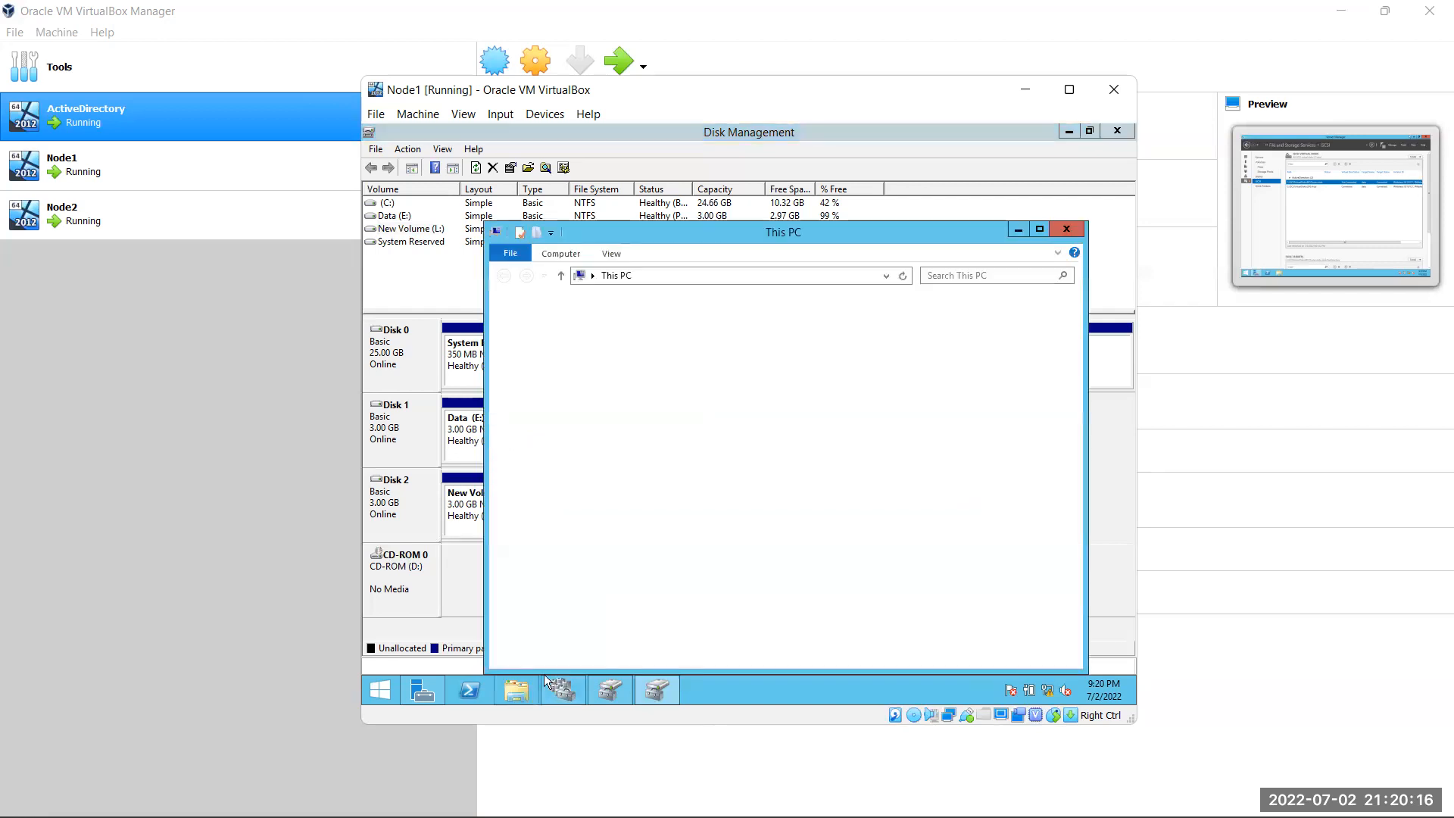
pyautogui.rightClick(884, 515)
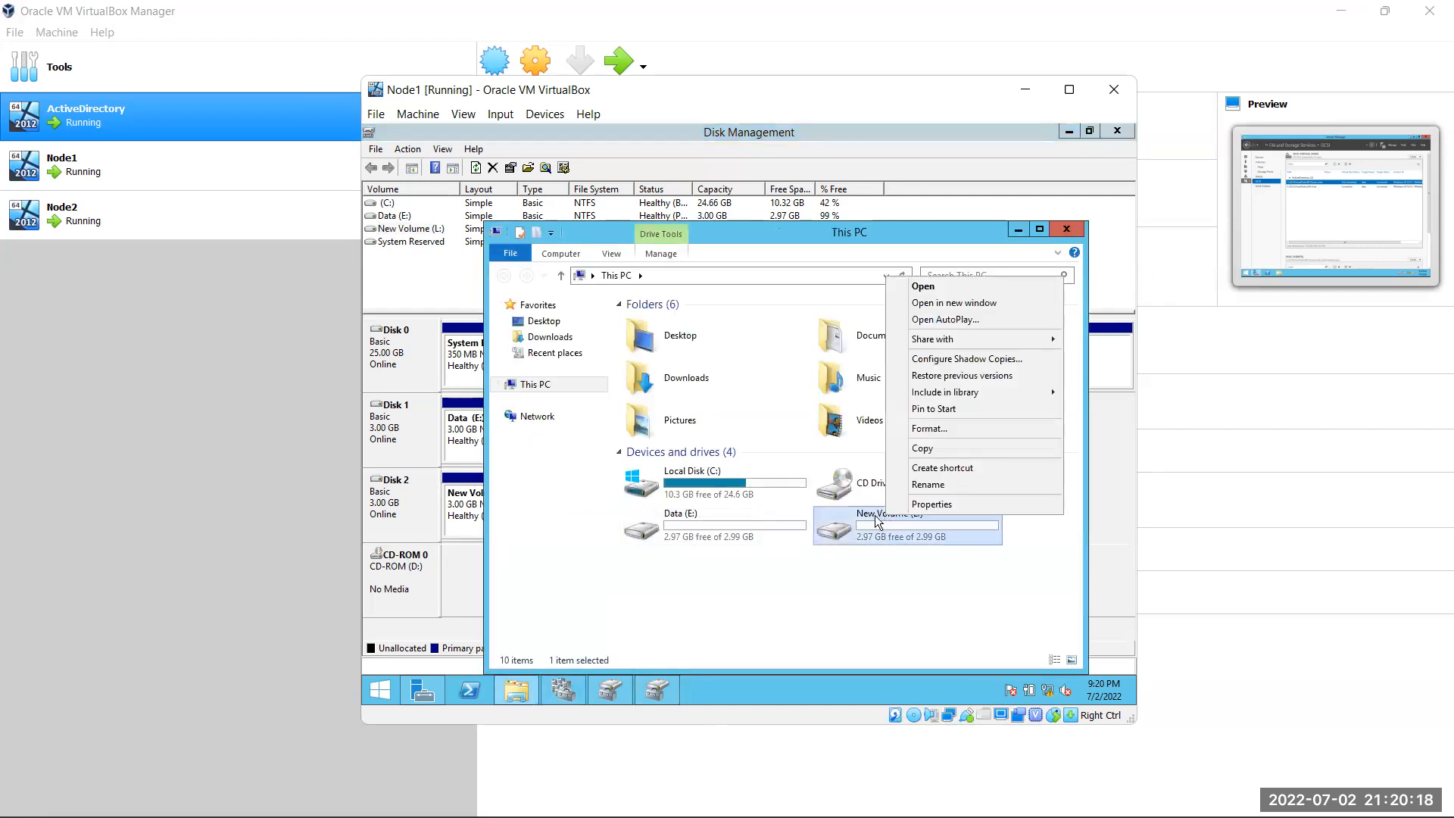
pyautogui.click(946, 484)
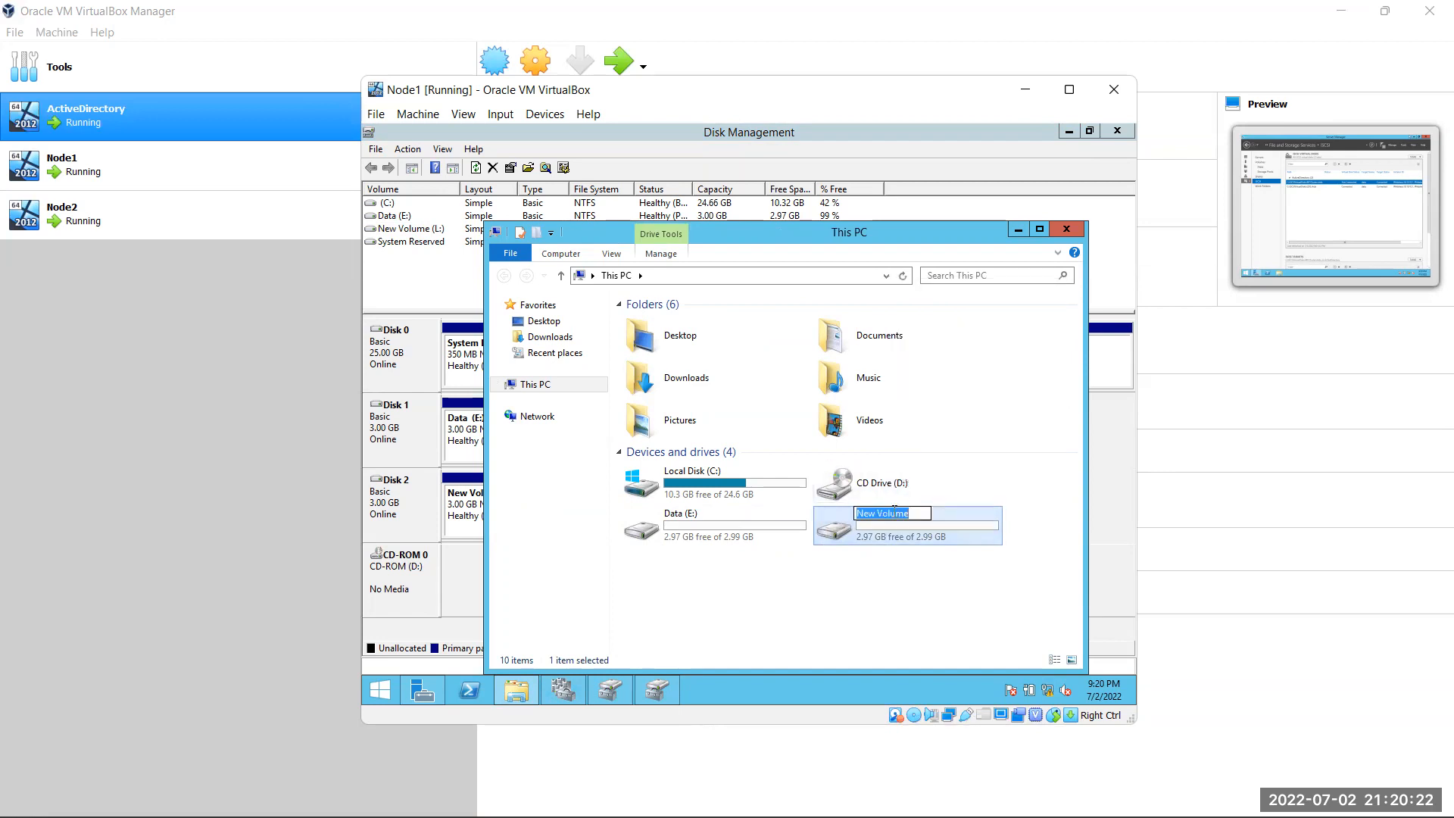
pyautogui.write('Log')
pyautogui.press('Return')
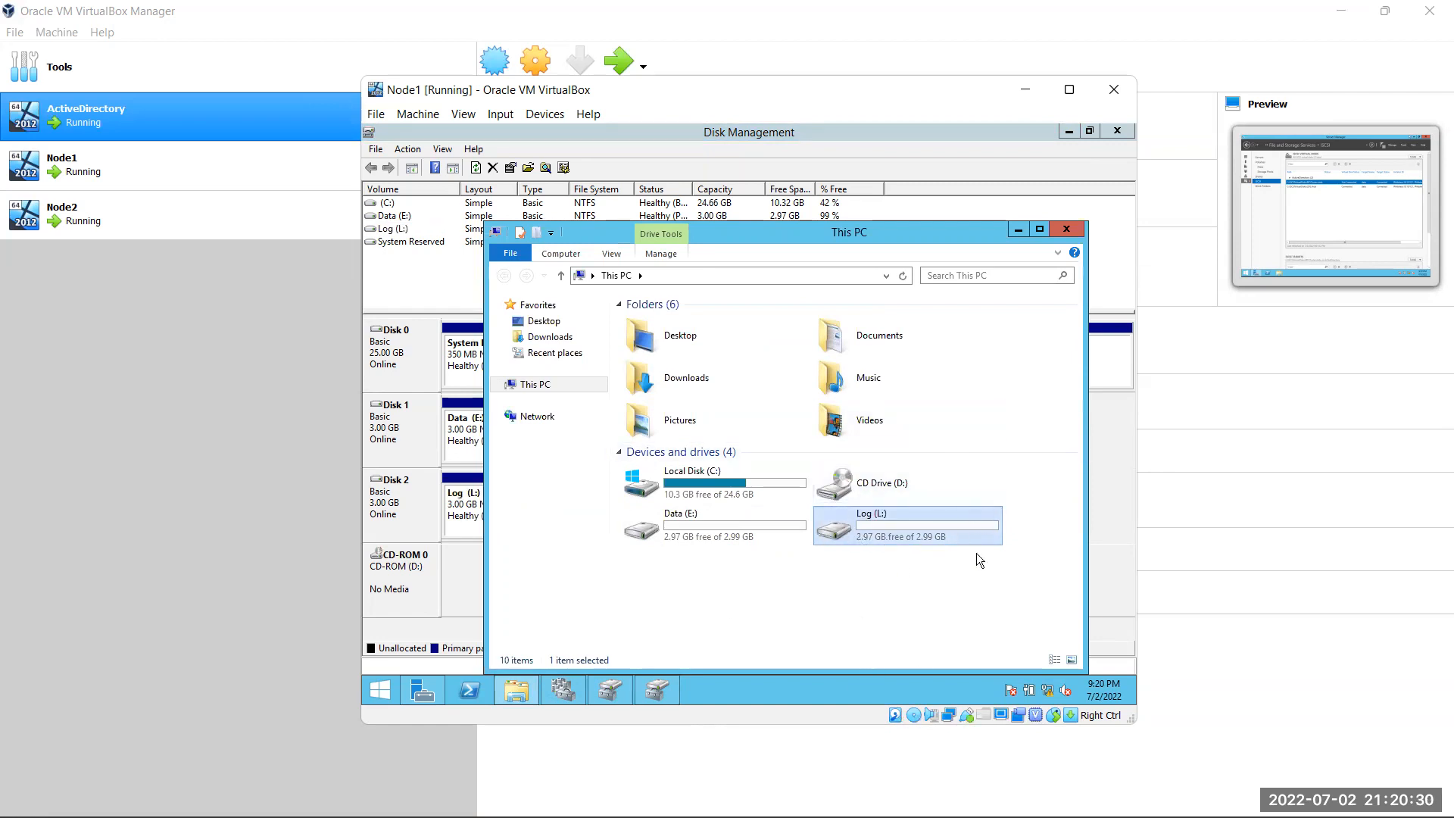
# Inspect the Data (E:) and Log (L:) drives, then close File Explorer
pyautogui.click(687, 539)
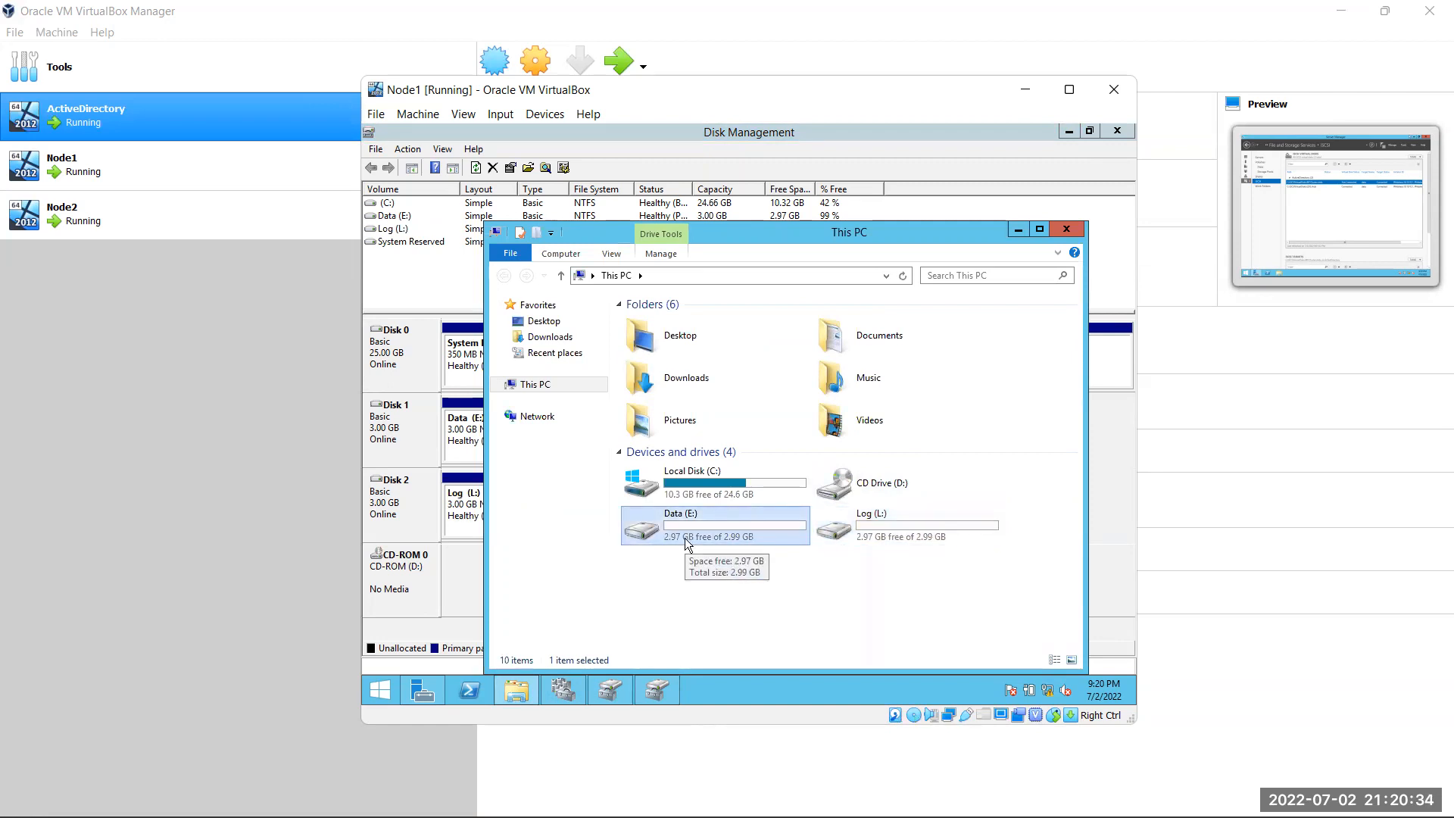
pyautogui.click(902, 515)
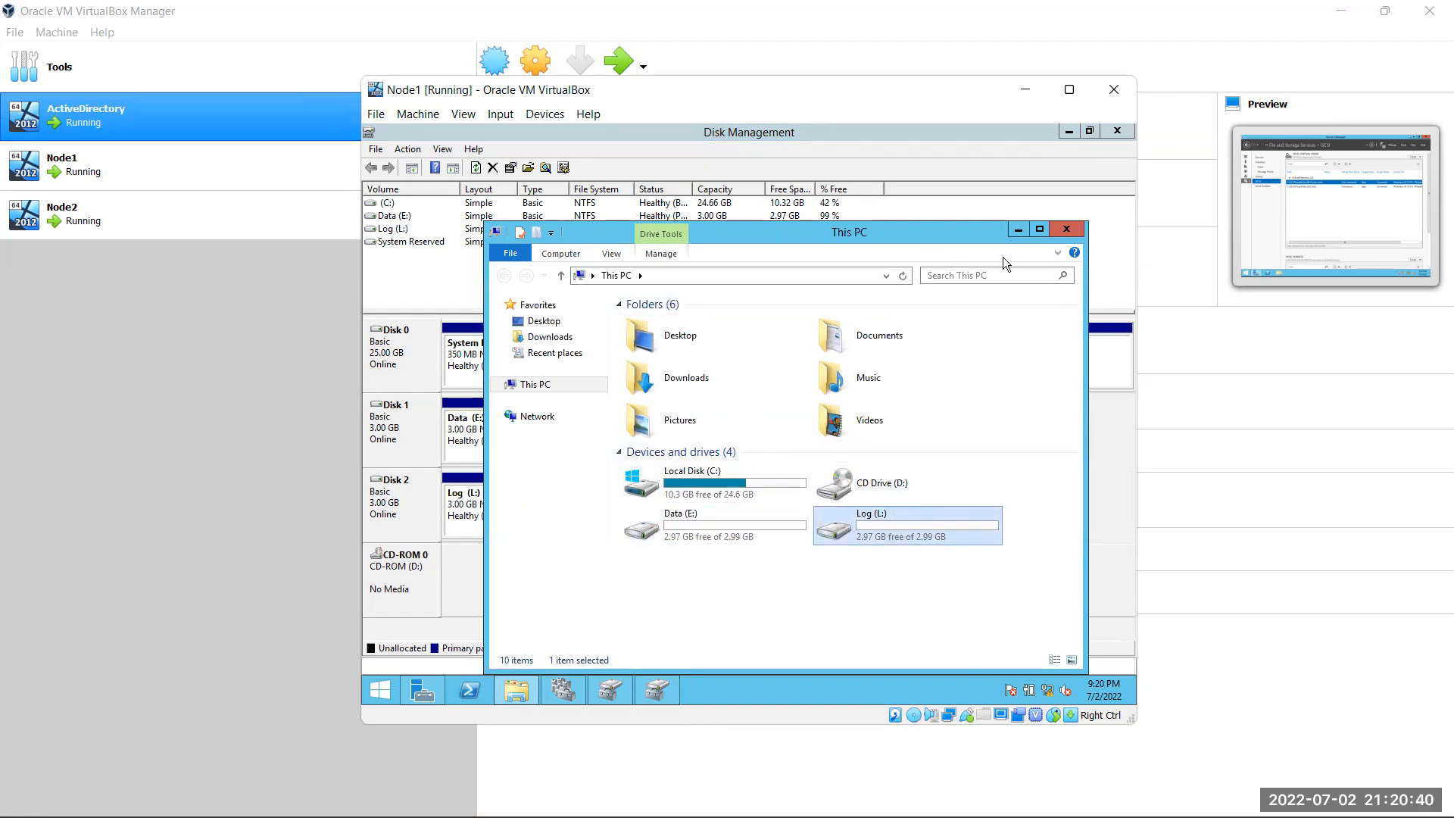
pyautogui.click(1066, 229)
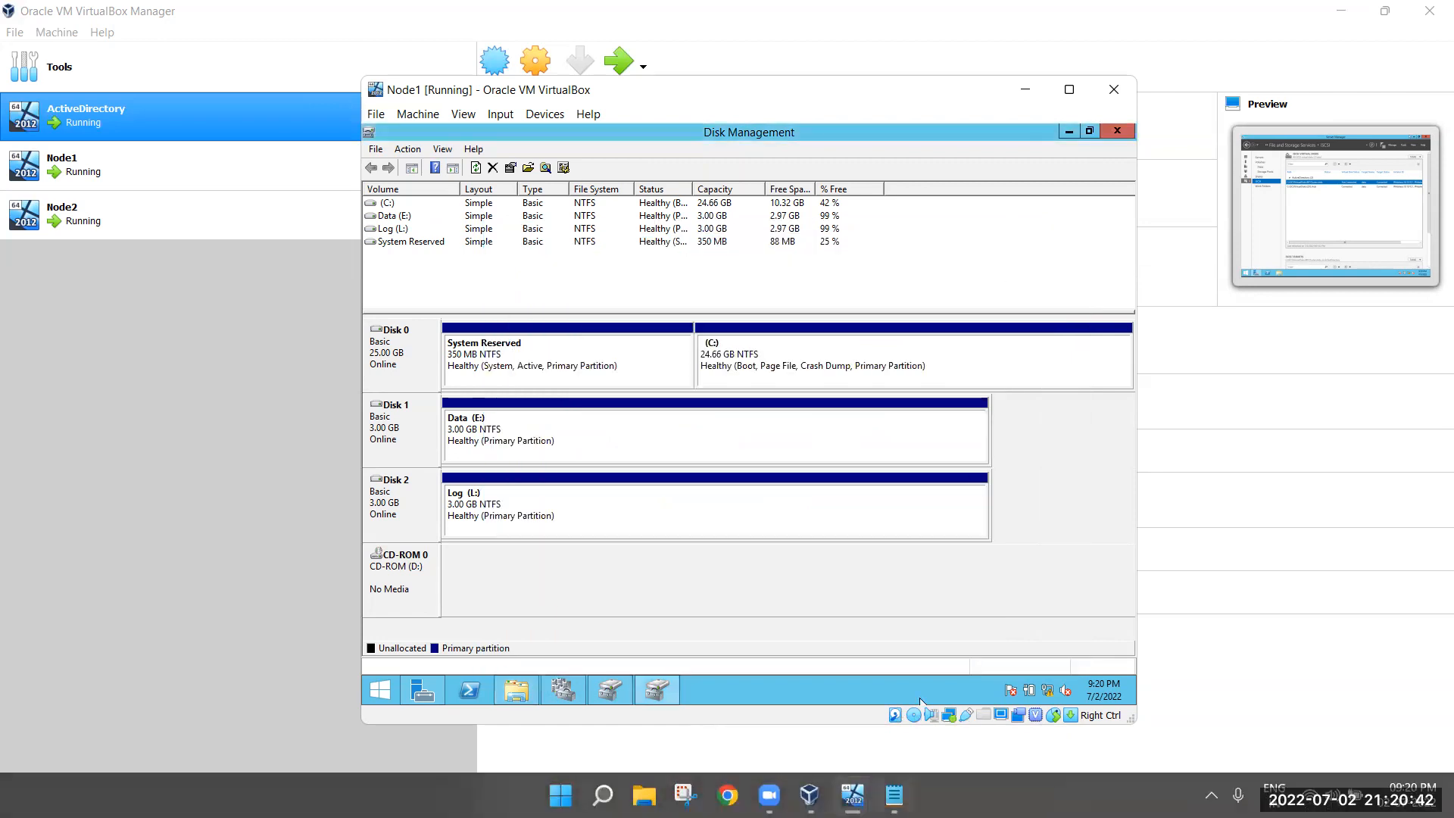
# Rescan Node2's disks and bring the offline 3 GB Disk 2 online
pyautogui.moveTo(853, 795)
pyautogui.click(977, 713)
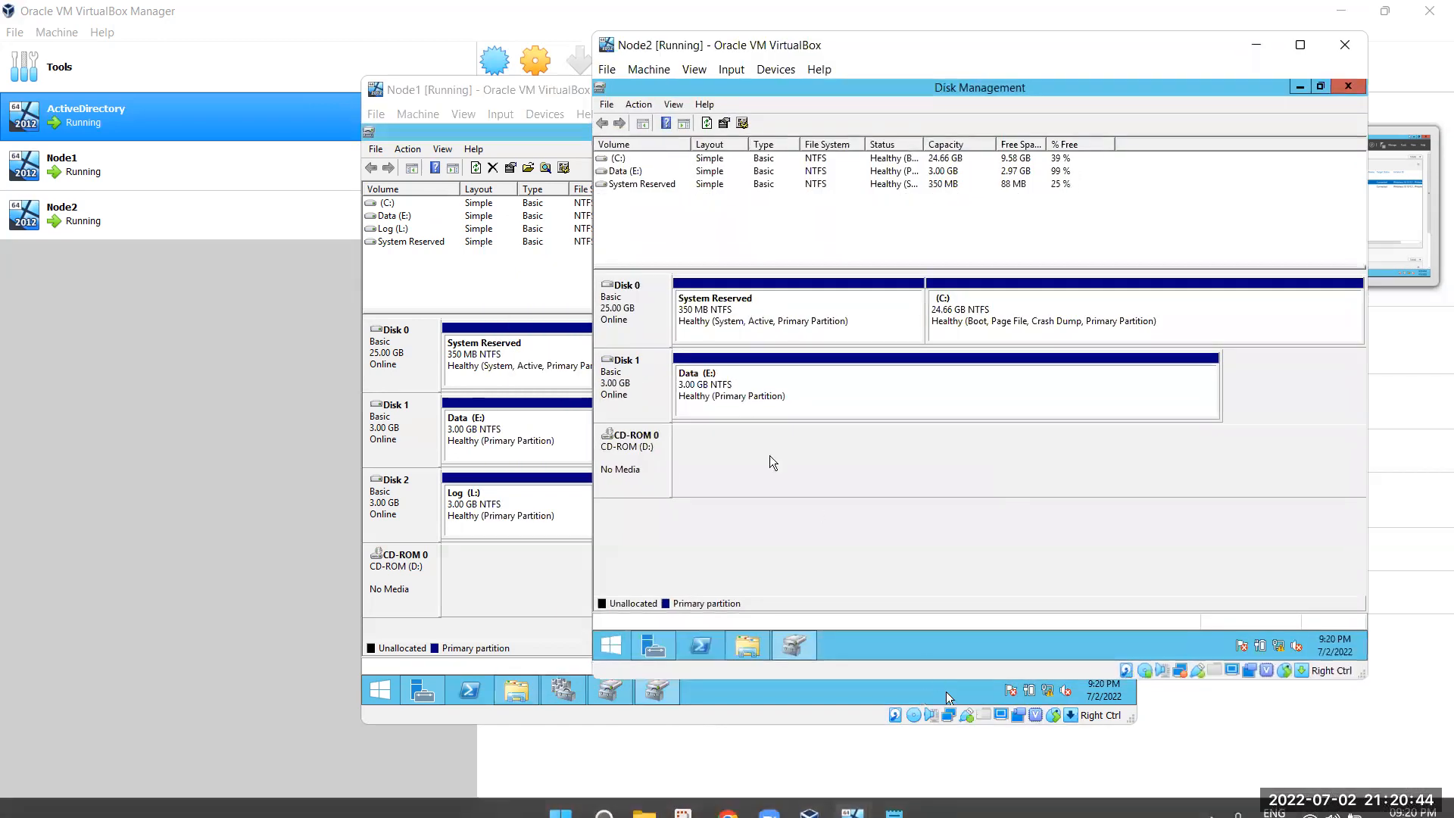
pyautogui.click(640, 105)
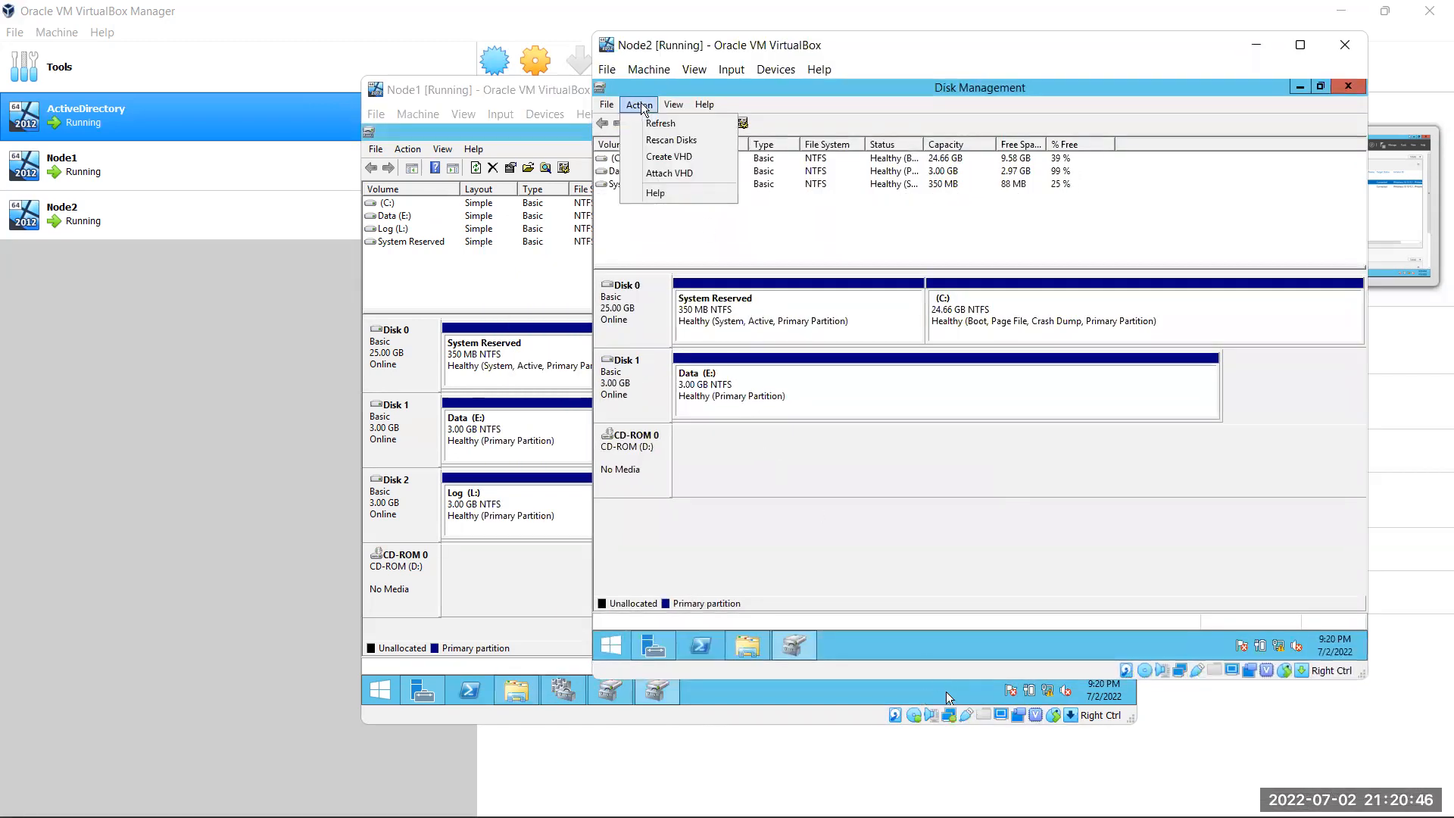
pyautogui.click(666, 140)
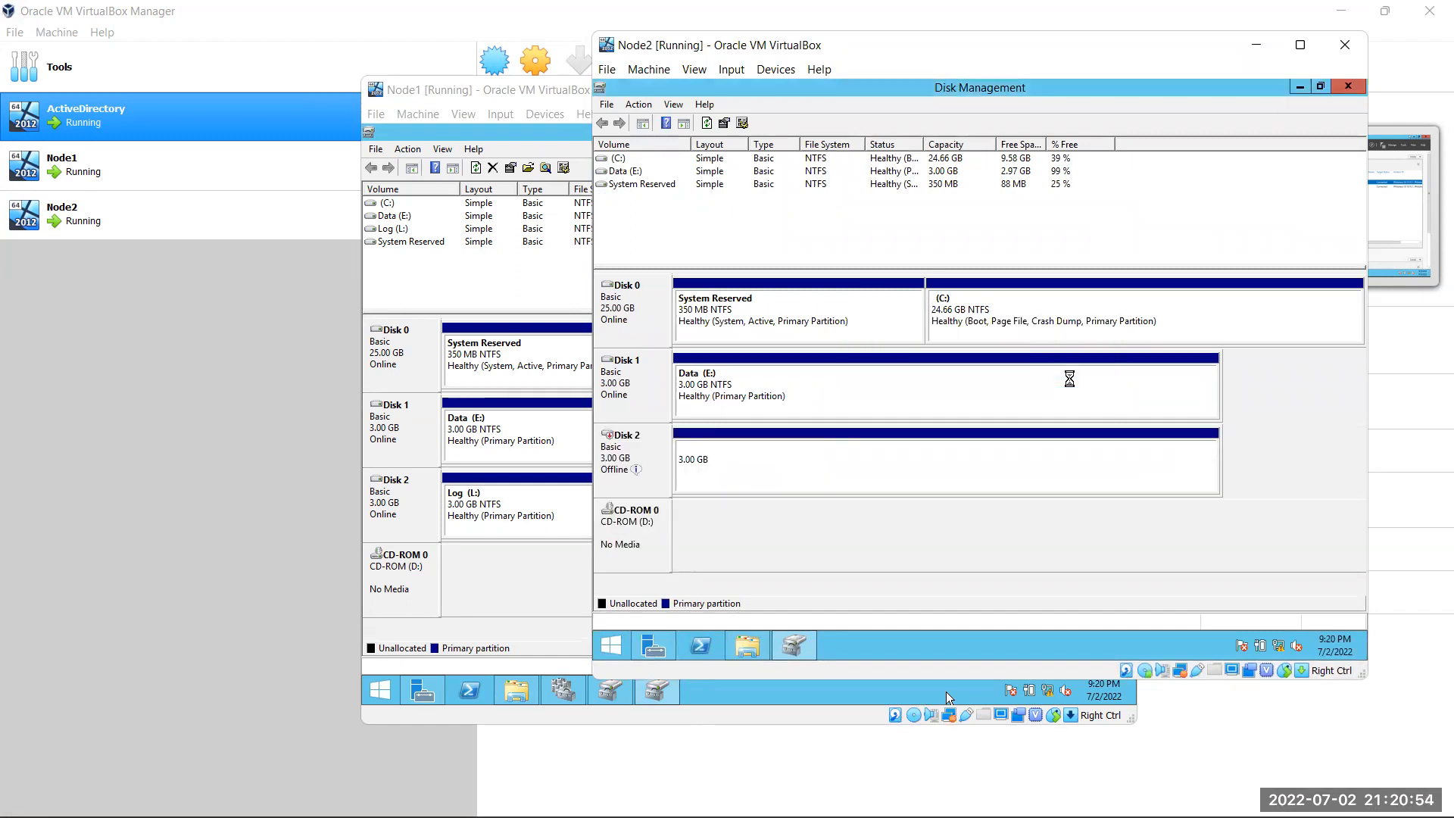
pyautogui.rightClick(638, 442)
pyautogui.click(684, 450)
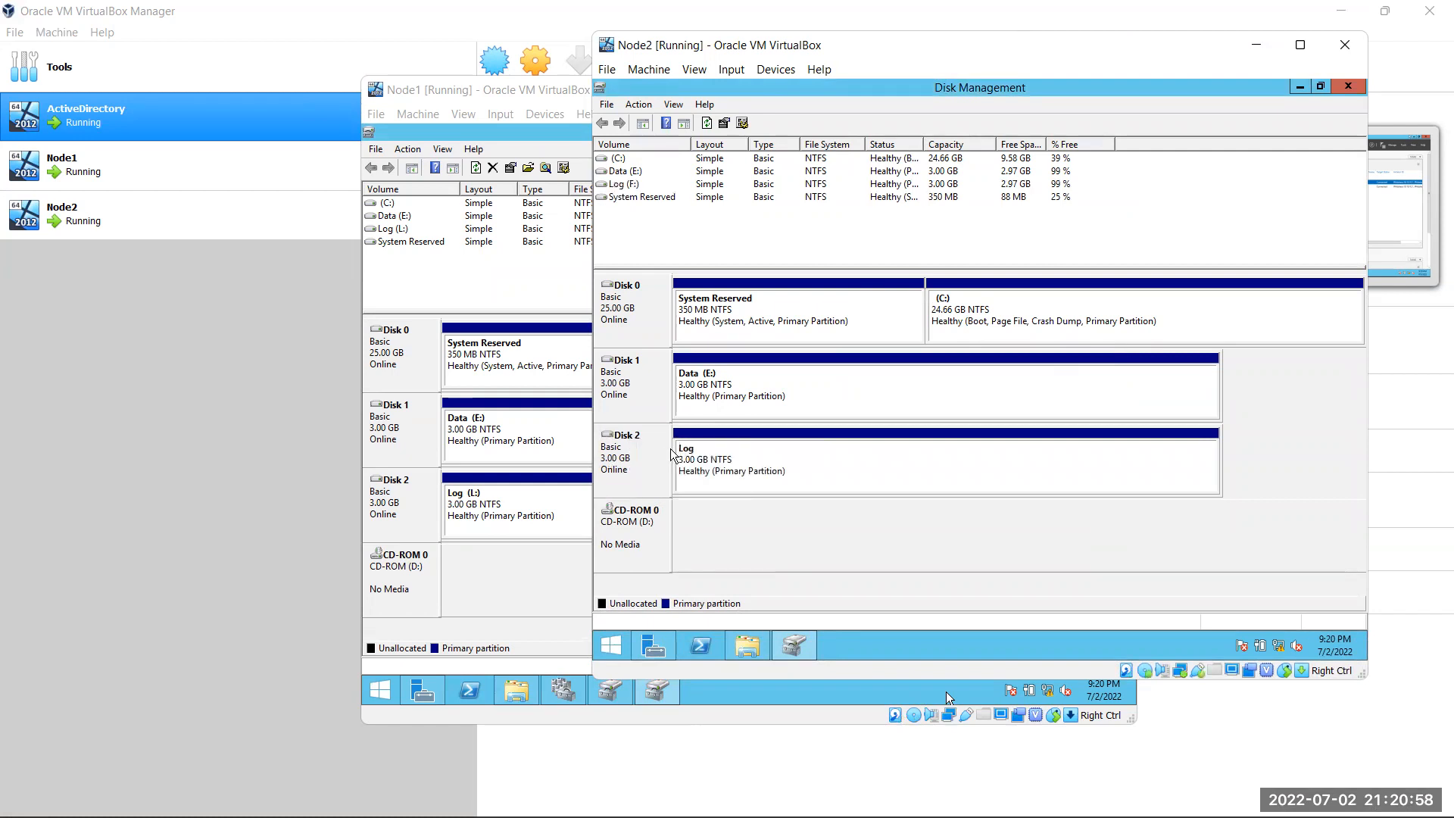
# Check the Log (F:) partition, rescan Node2's disks again, and minimize Node2
pyautogui.rightClick(658, 450)
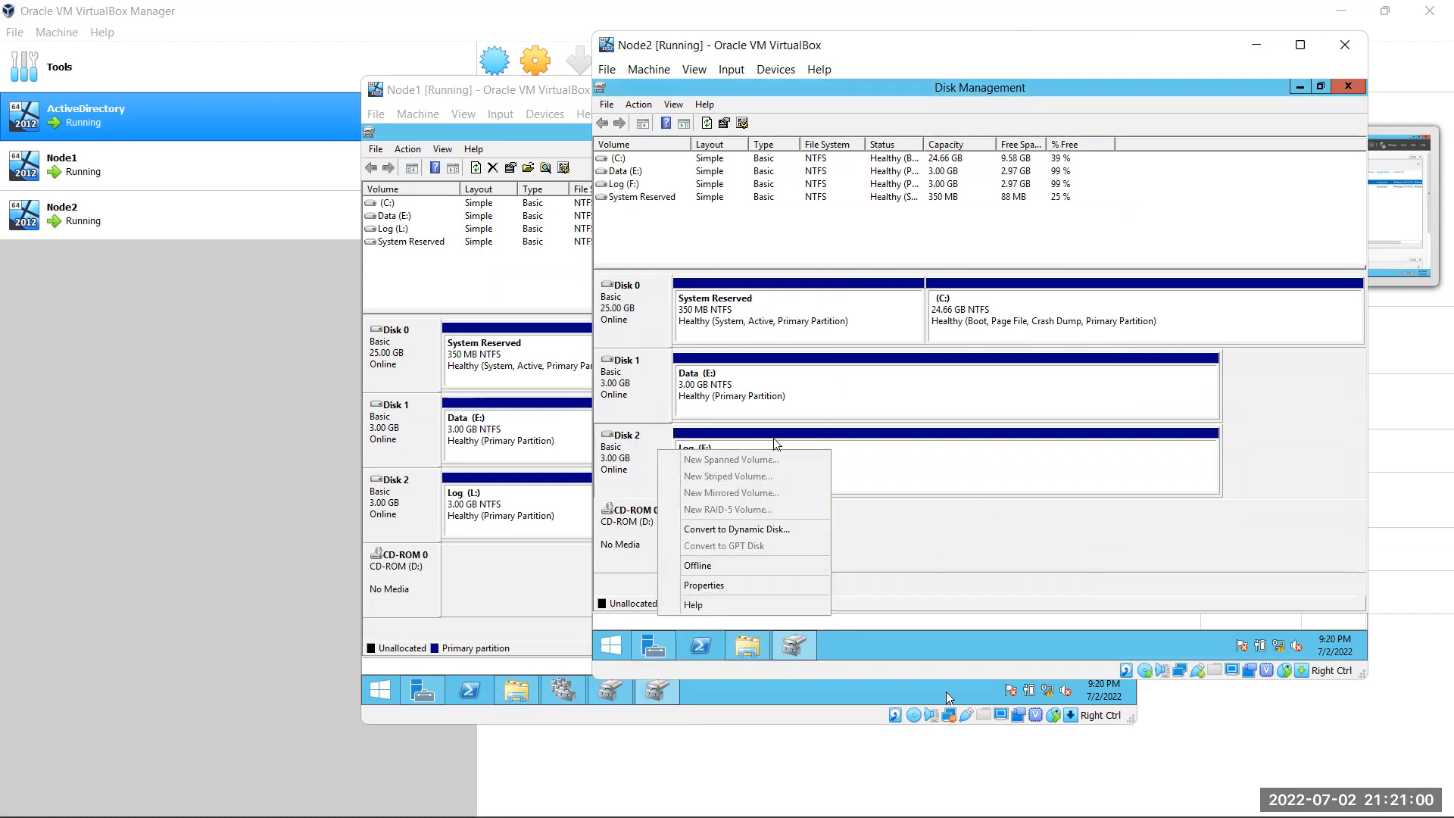
pyautogui.click(996, 481)
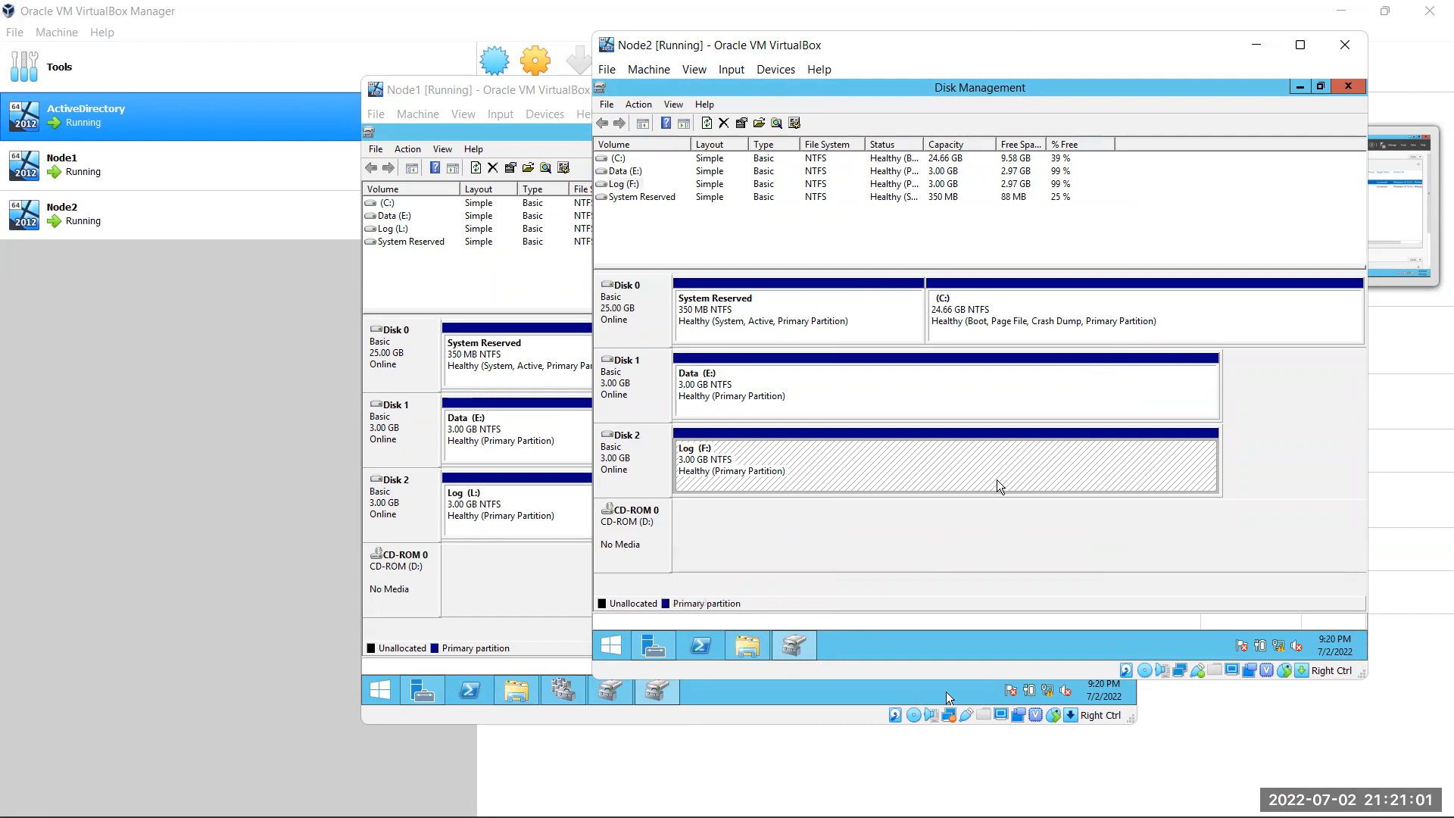
pyautogui.rightClick(935, 457)
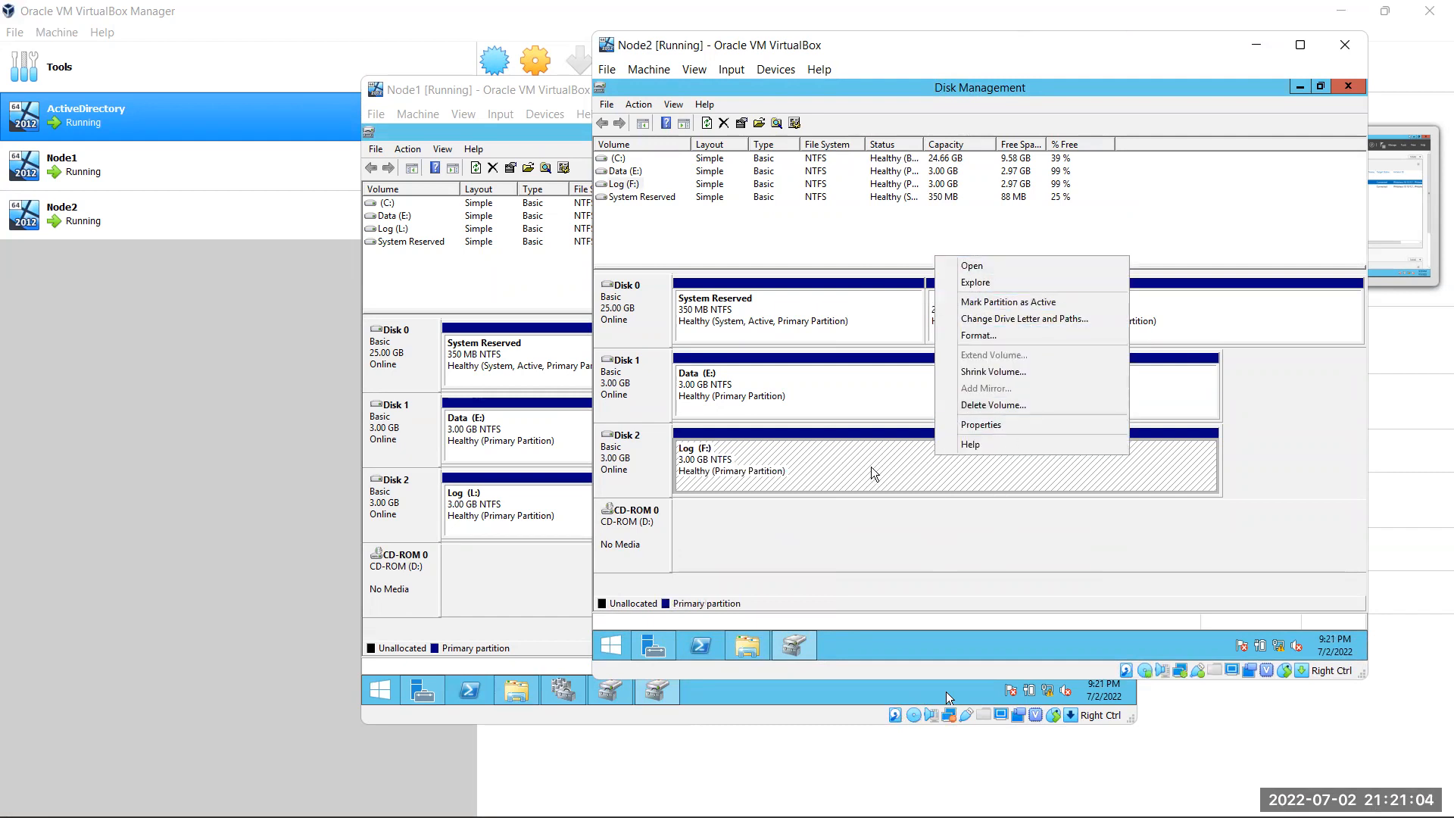
pyautogui.click(839, 477)
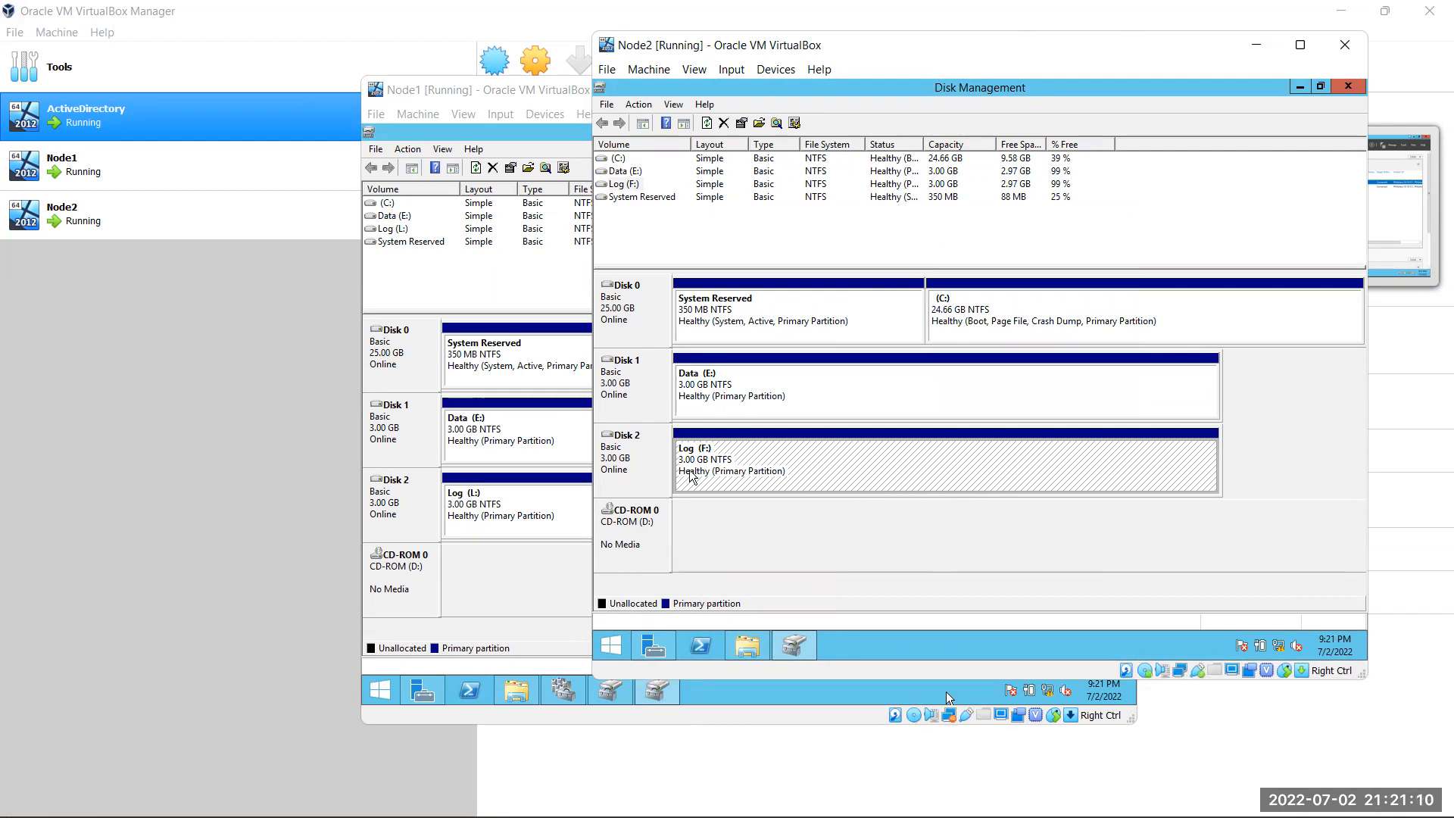
pyautogui.rightClick(860, 460)
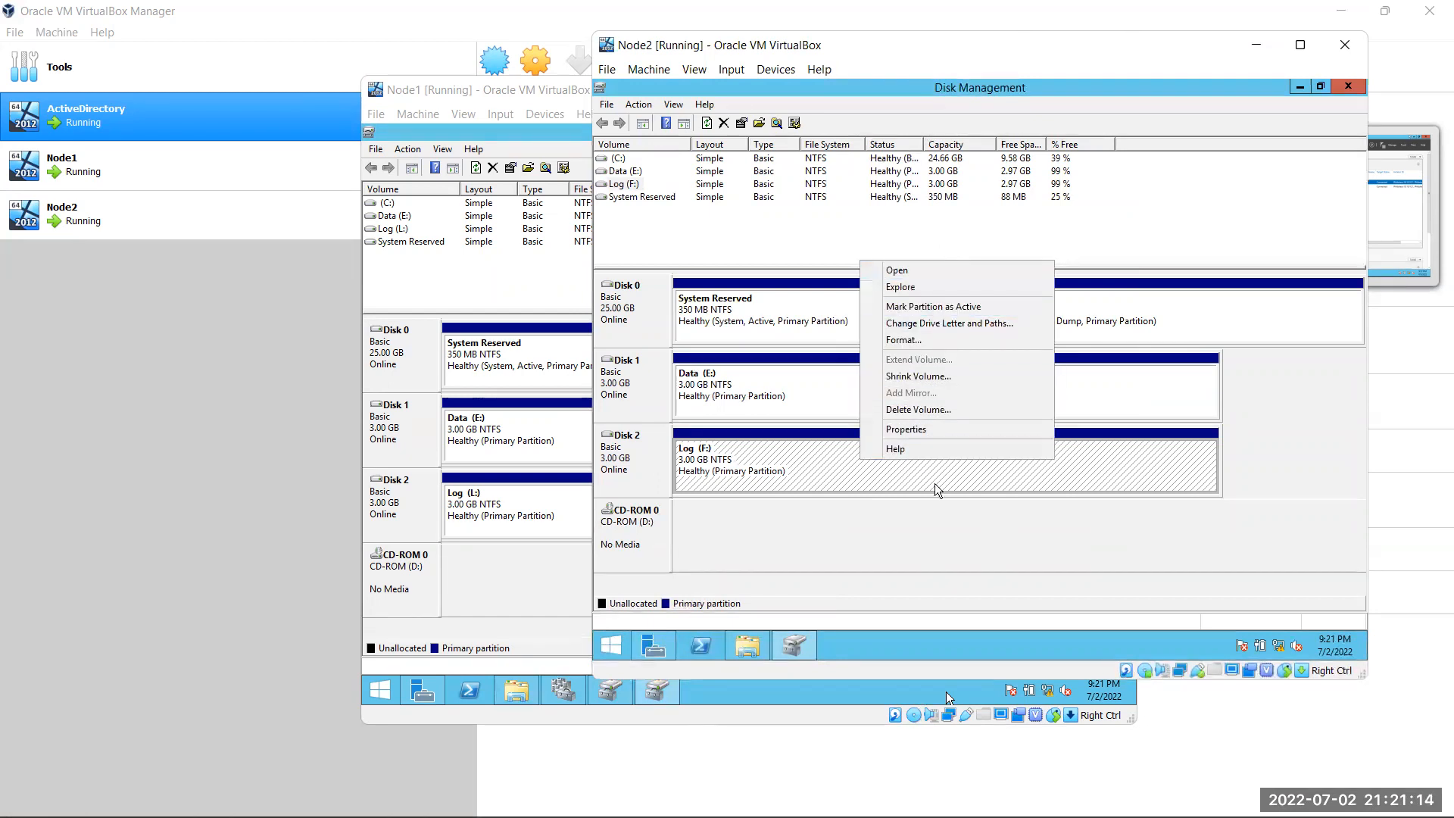
pyautogui.click(1111, 529)
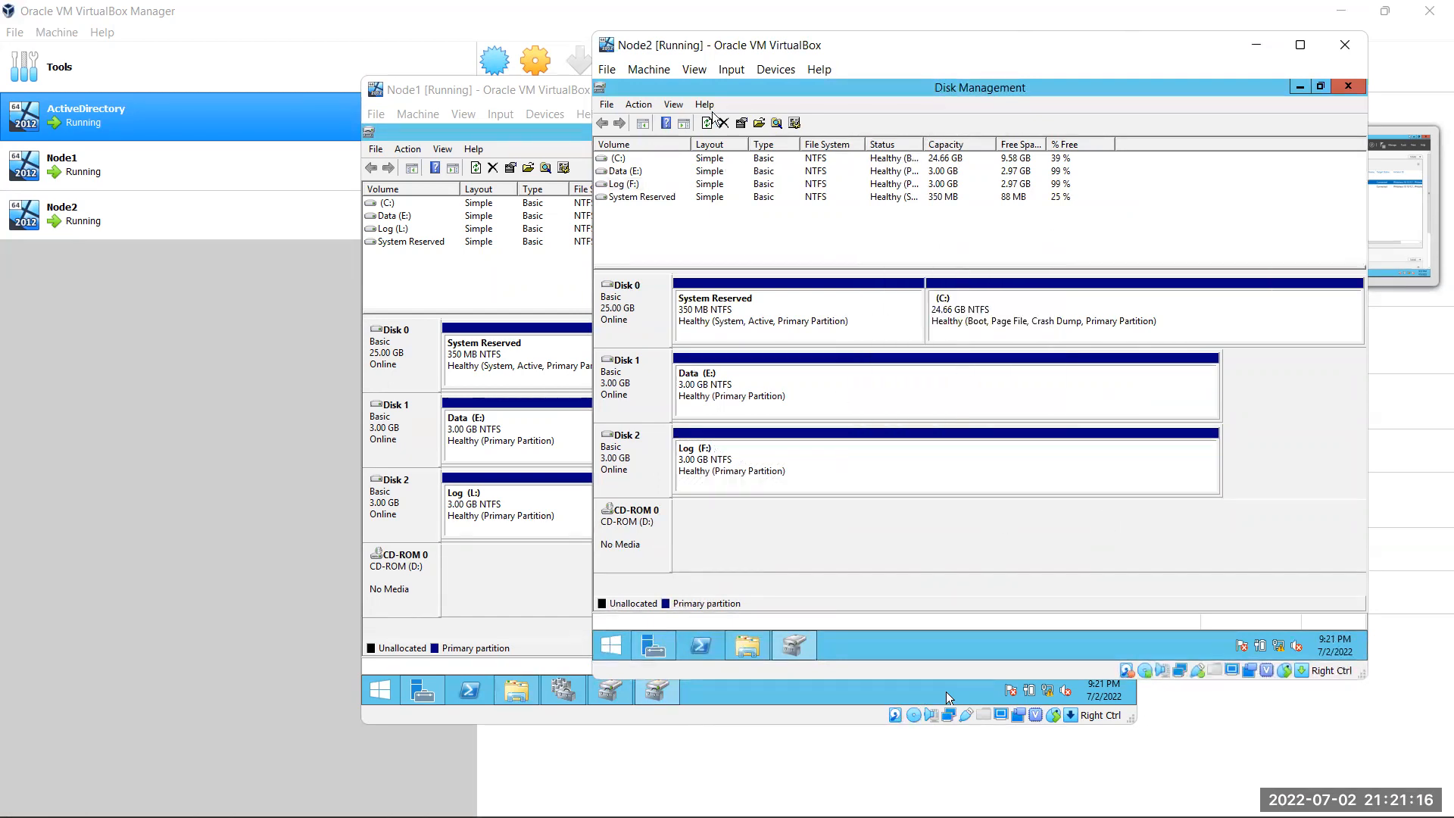
pyautogui.click(638, 105)
pyautogui.click(671, 141)
pyautogui.click(1256, 47)
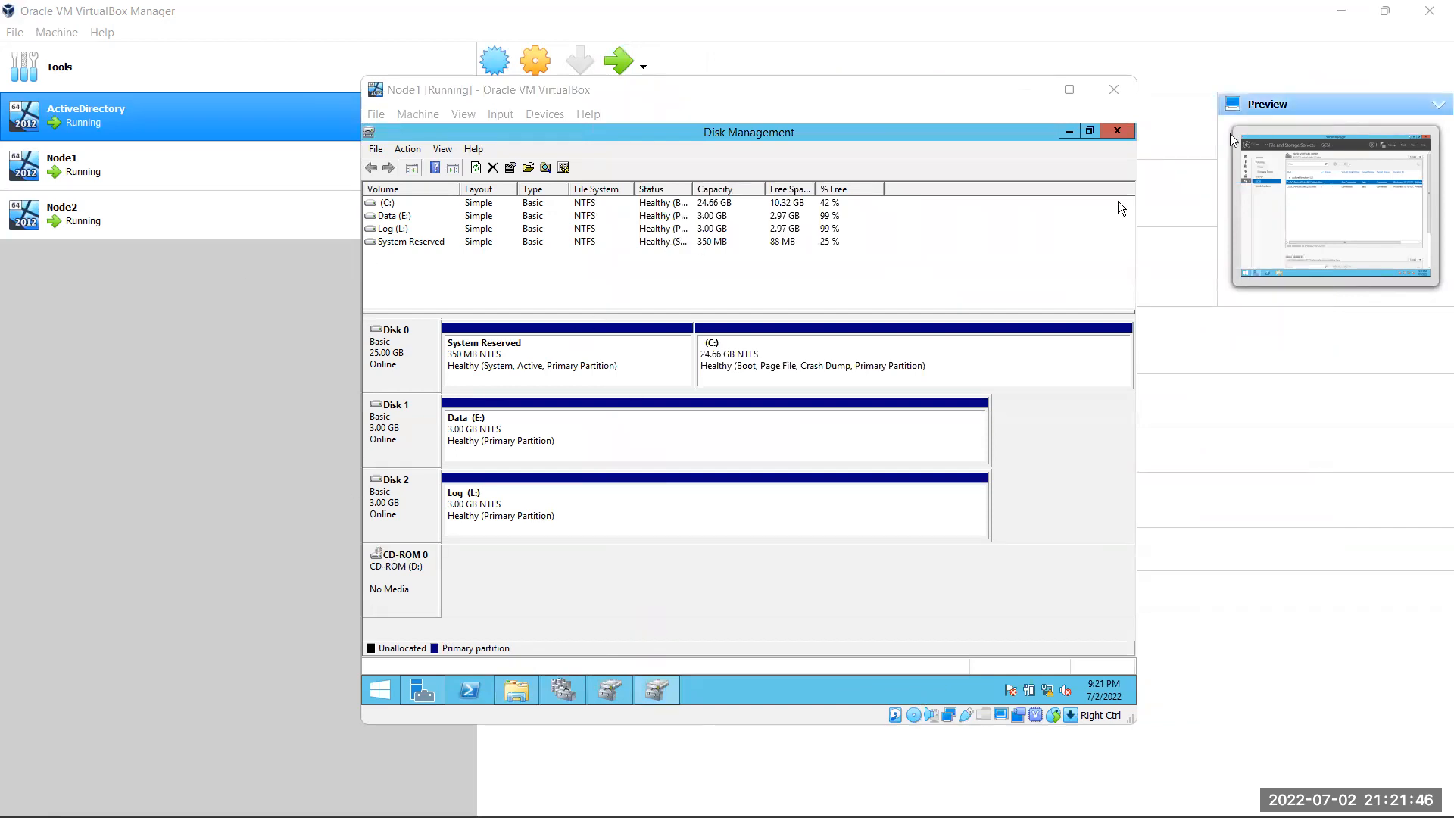
# Minimize Node1, switch to the ActiveDirectory VM and launch the New iSCSI Virtual Disk wizard
pyautogui.click(1022, 91)
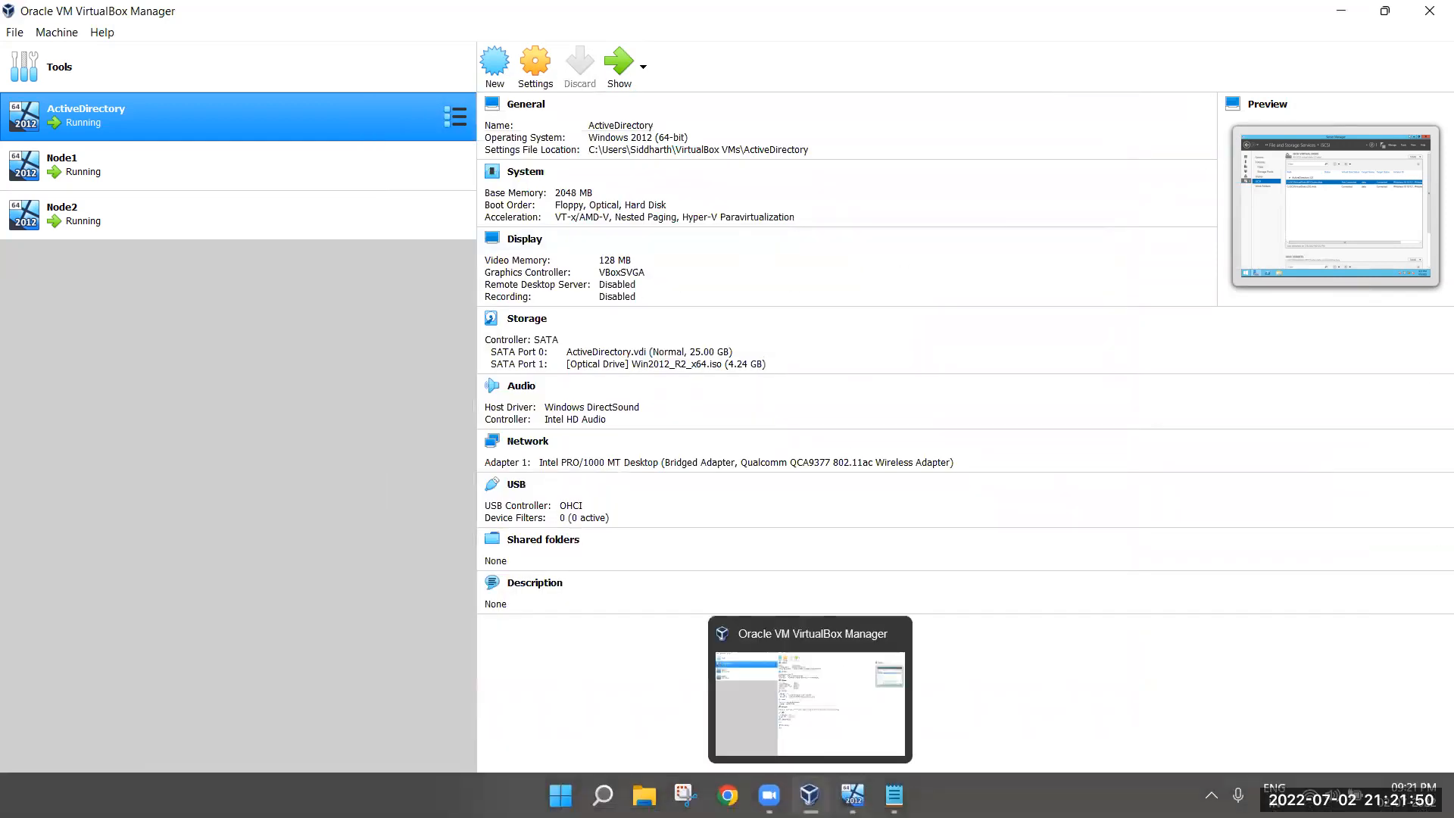
pyautogui.moveTo(853, 795)
pyautogui.click(840, 708)
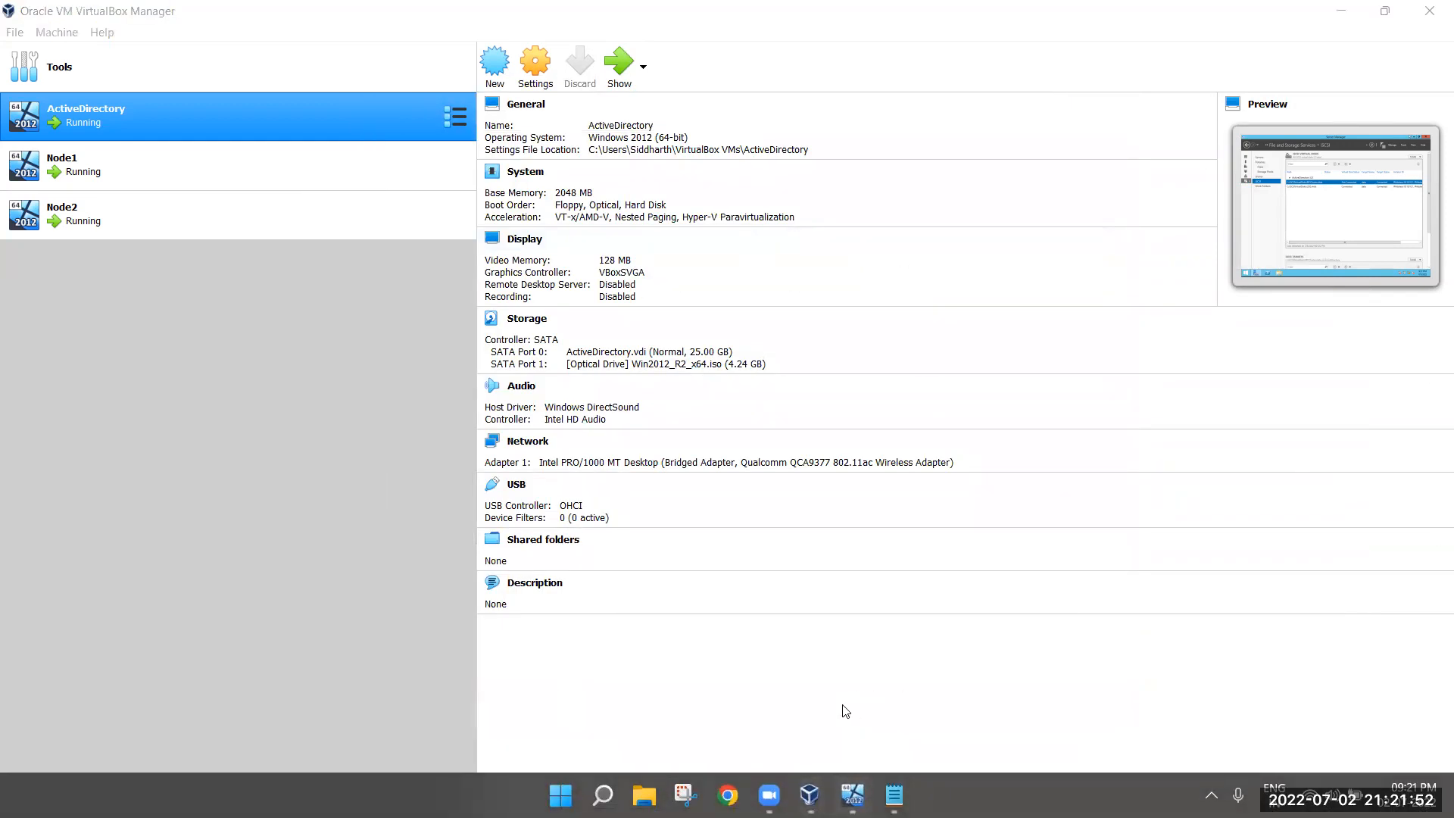
pyautogui.rightClick(624, 325)
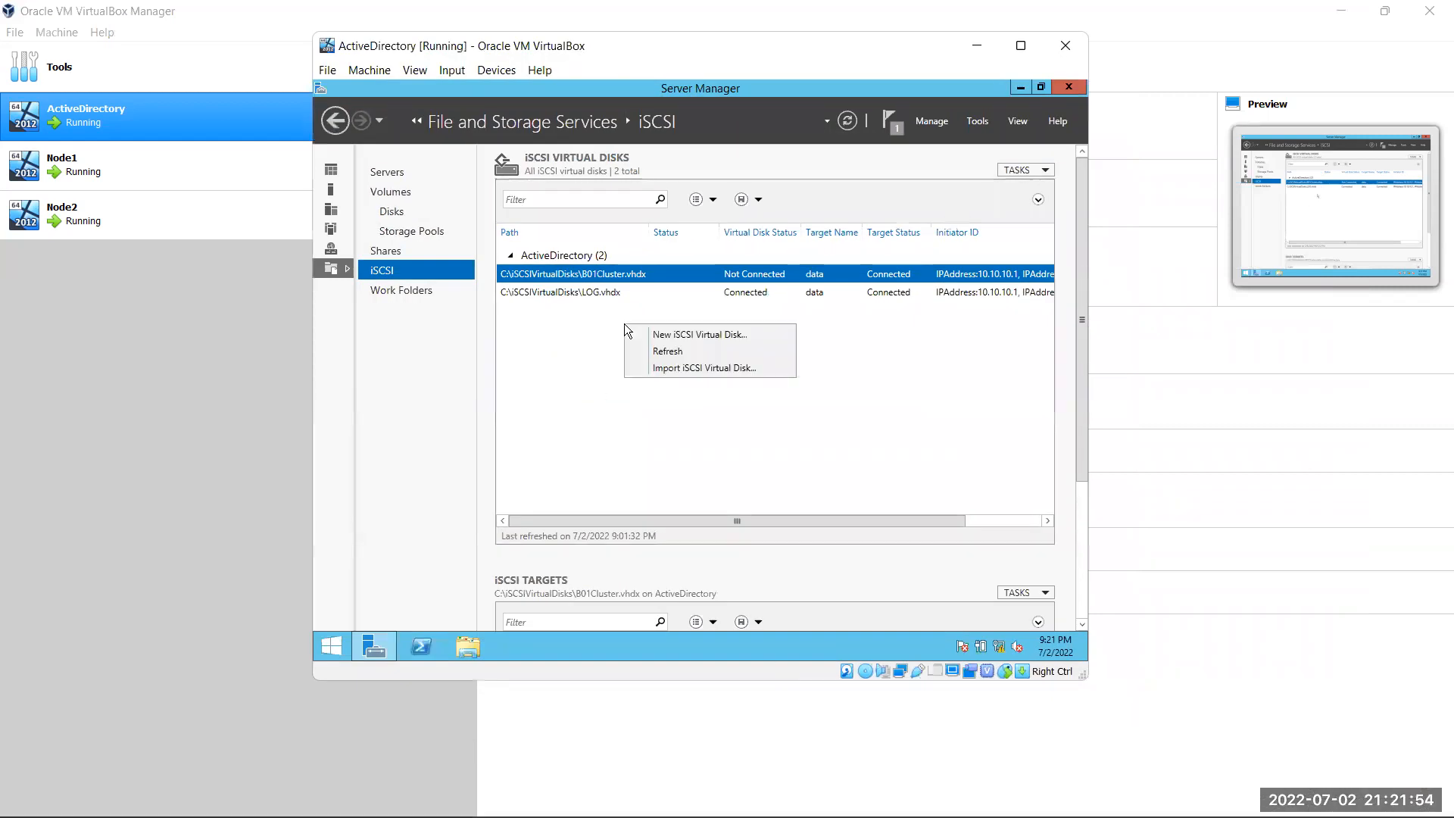
pyautogui.click(677, 330)
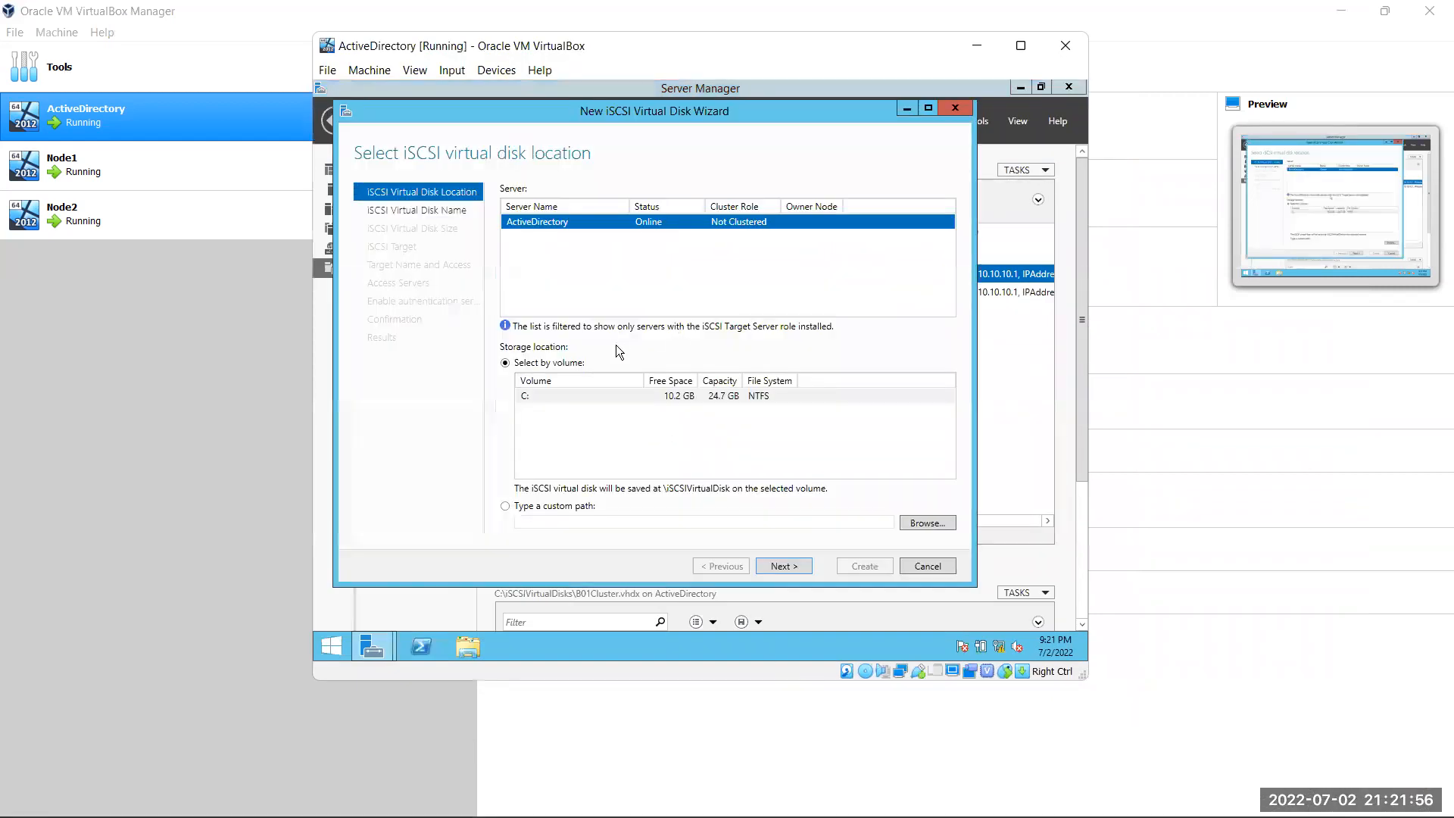
# Keep volume C:, name the disk Quorum, size it 1 GB, and assign the existing data target
pyautogui.click(783, 566)
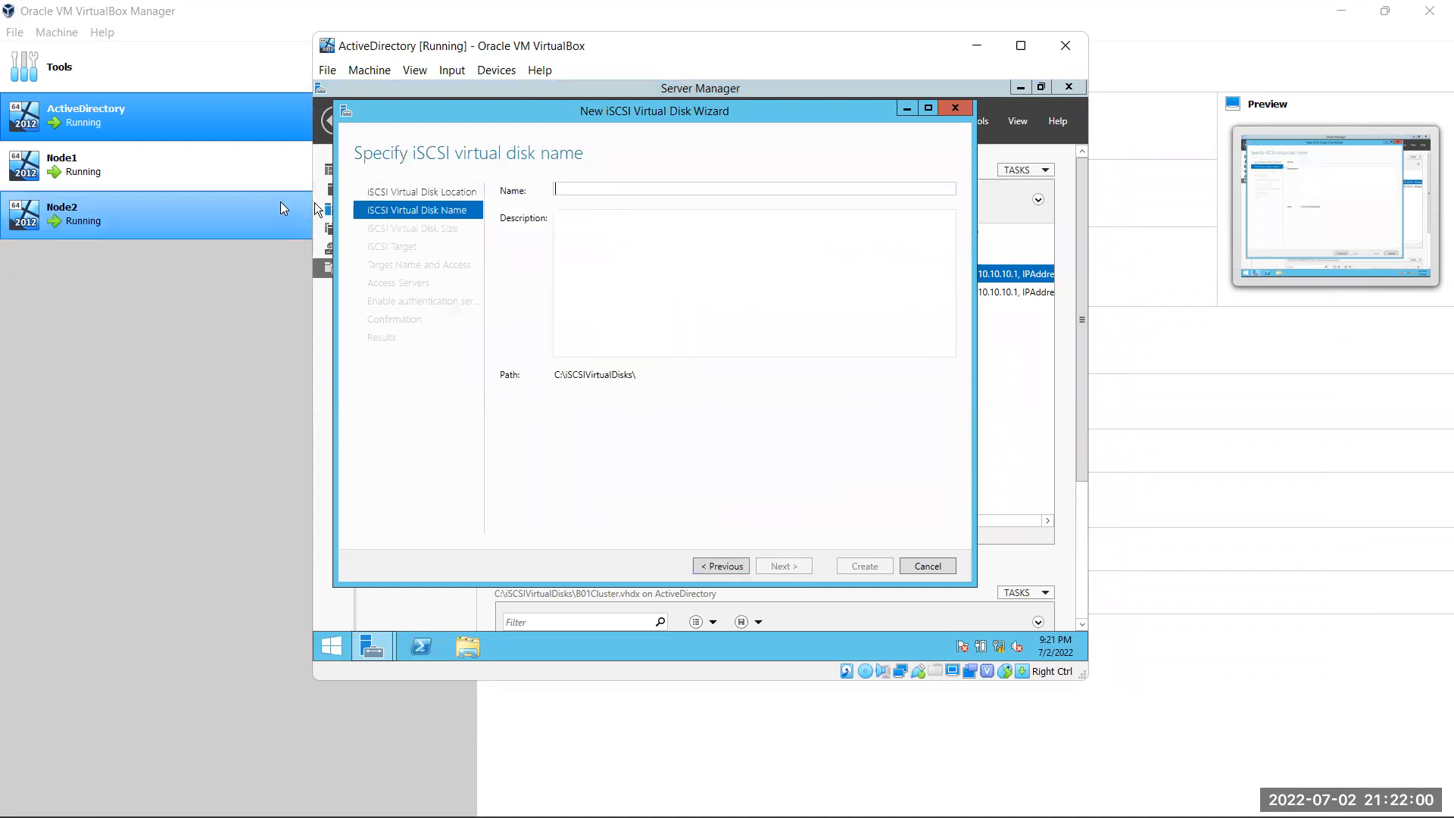
pyautogui.write('Q')
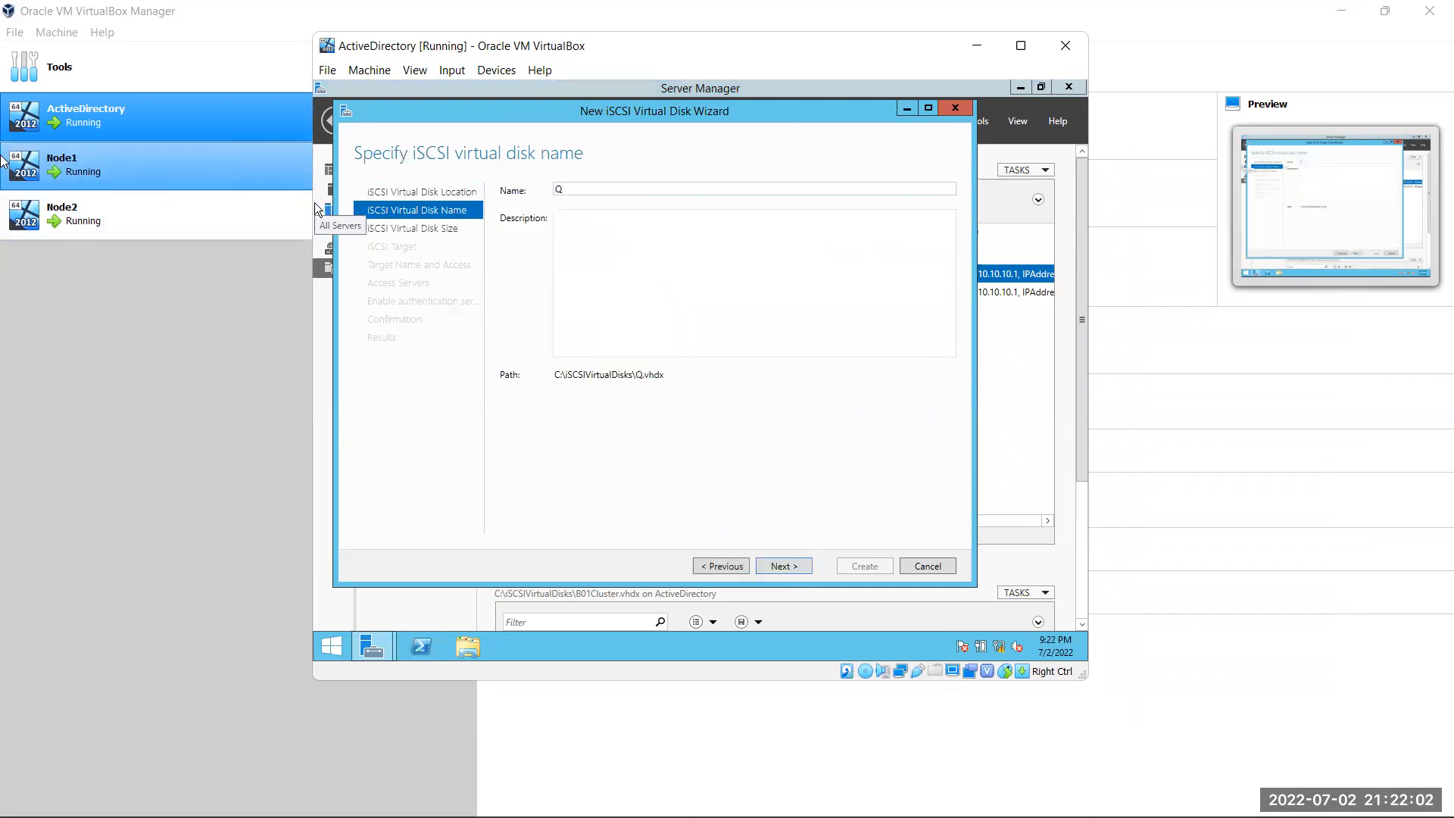
pyautogui.write('uorum')
pyautogui.click(788, 566)
pyautogui.click(560, 213)
pyautogui.write('1')
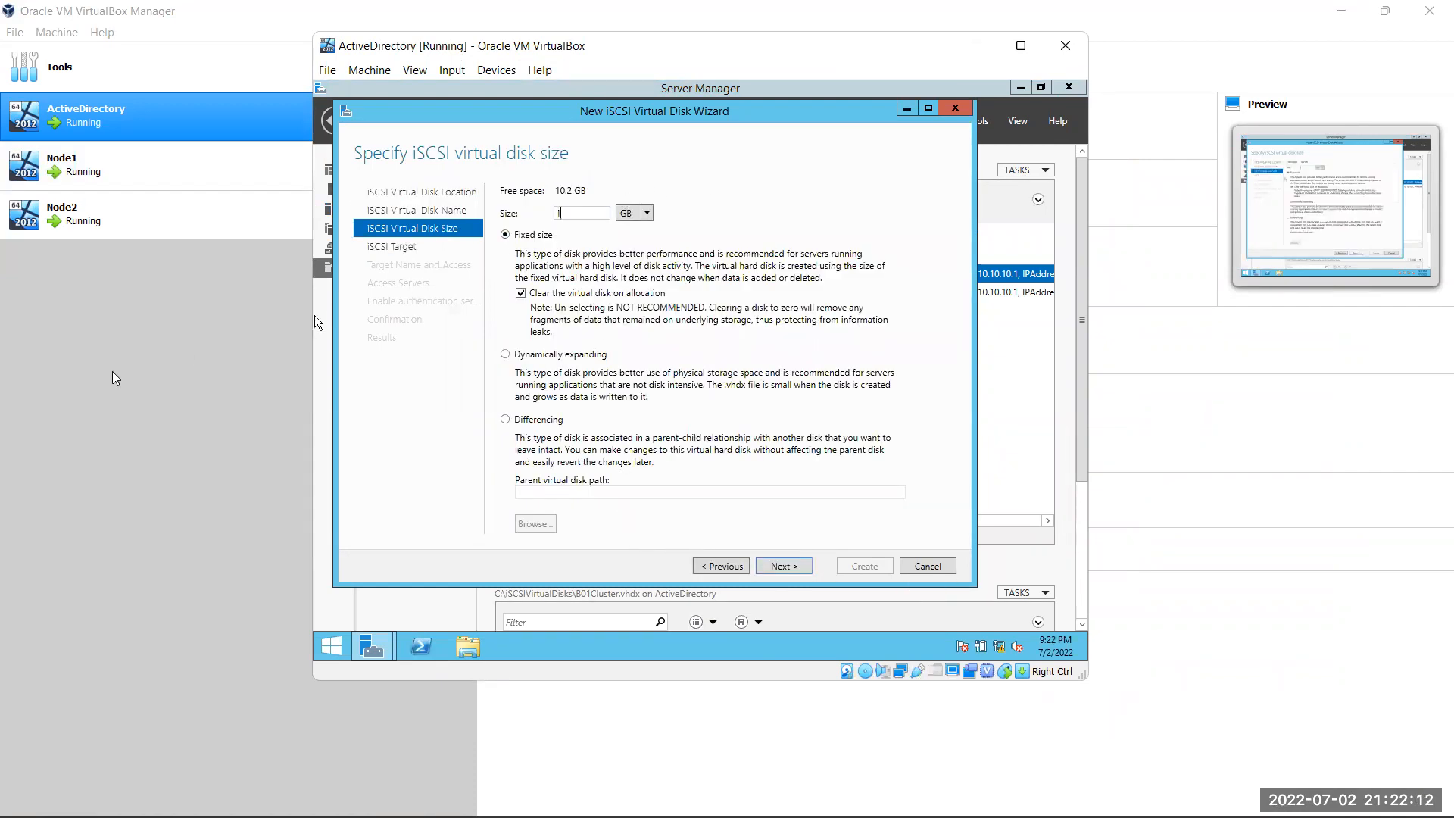
pyautogui.click(797, 566)
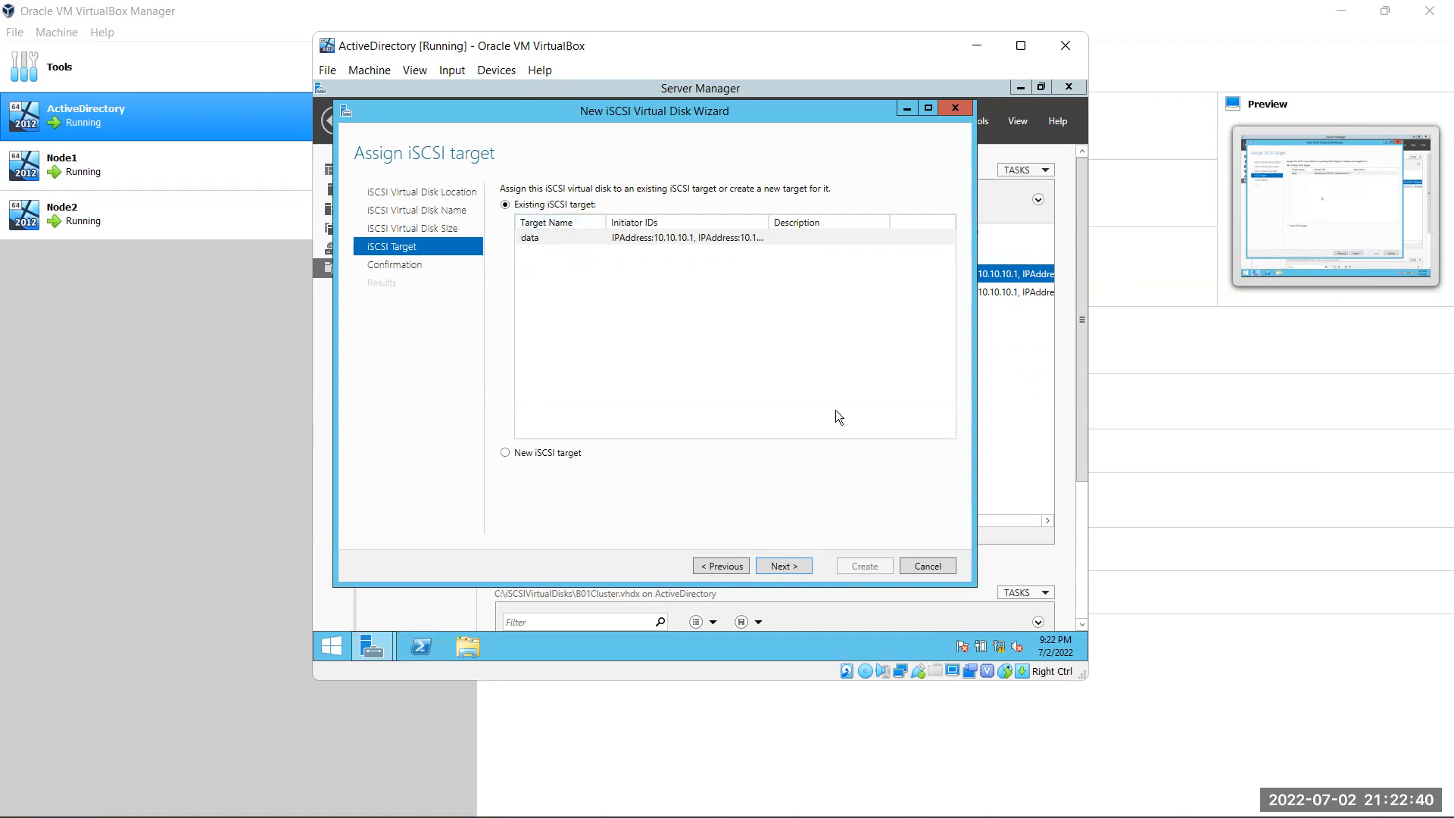
pyautogui.click(683, 240)
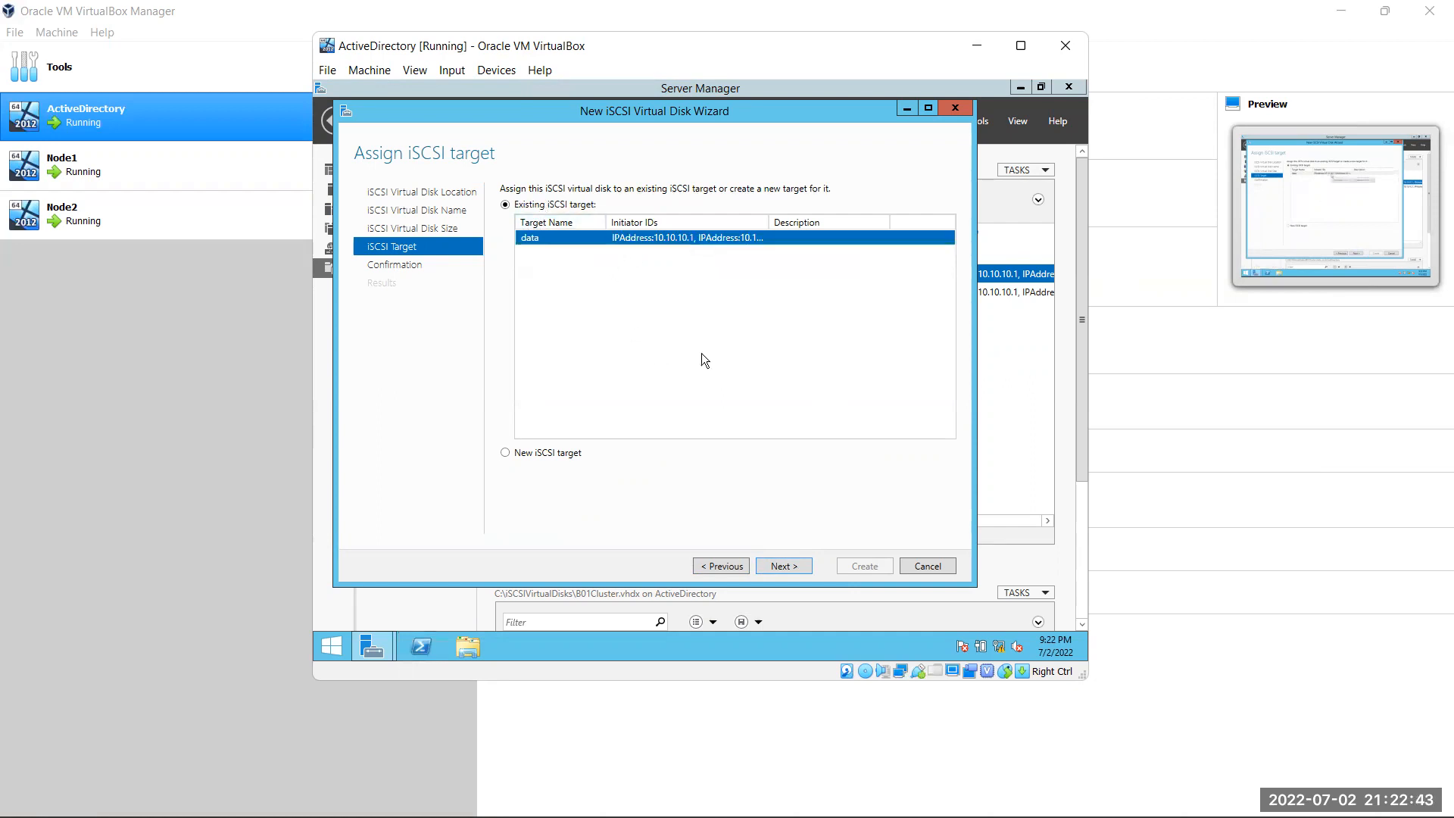
pyautogui.click(784, 566)
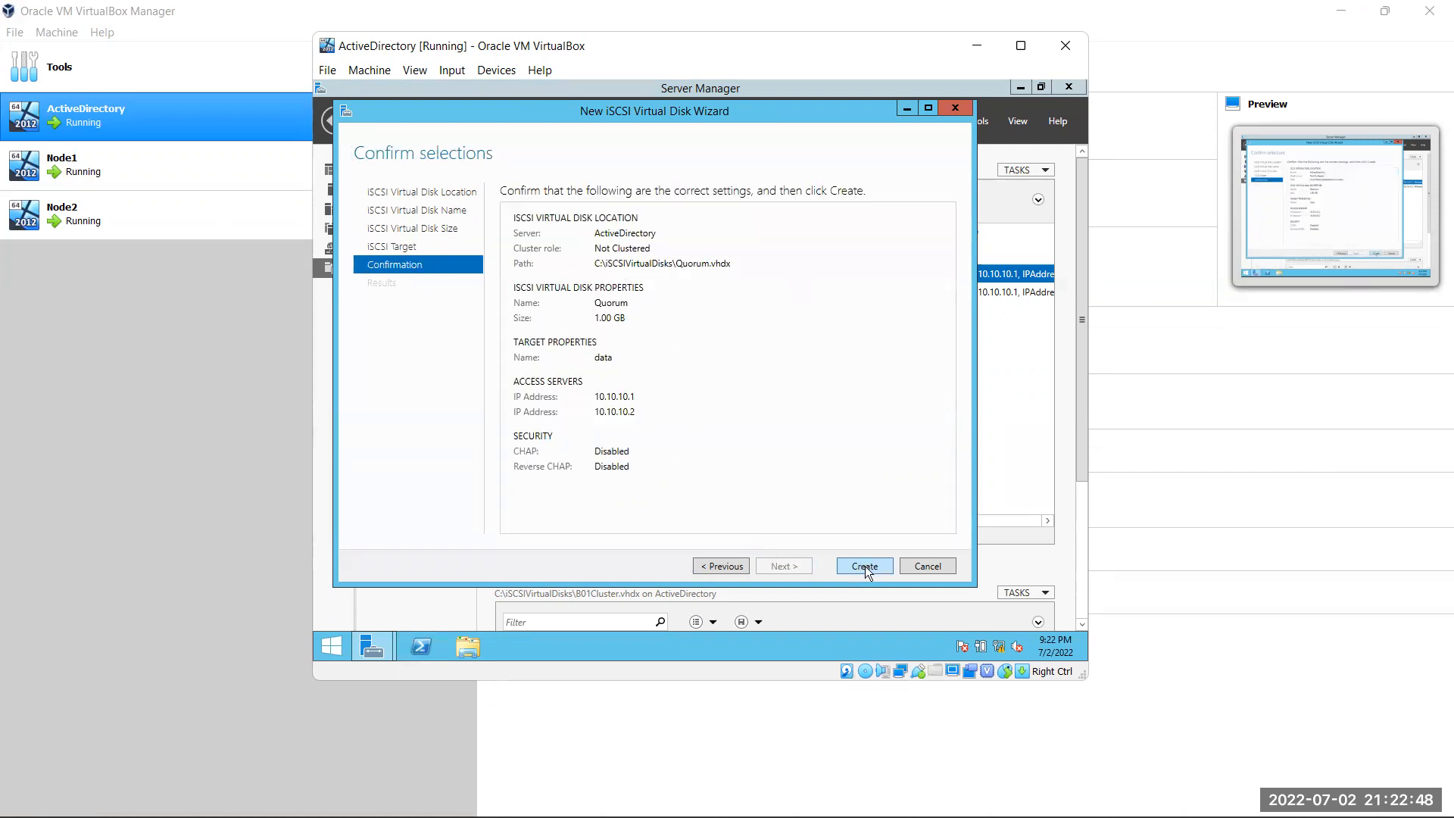
# Recheck the size step, reselect the data target, then create the Quorum disk and close the wizard
pyautogui.click(735, 569)
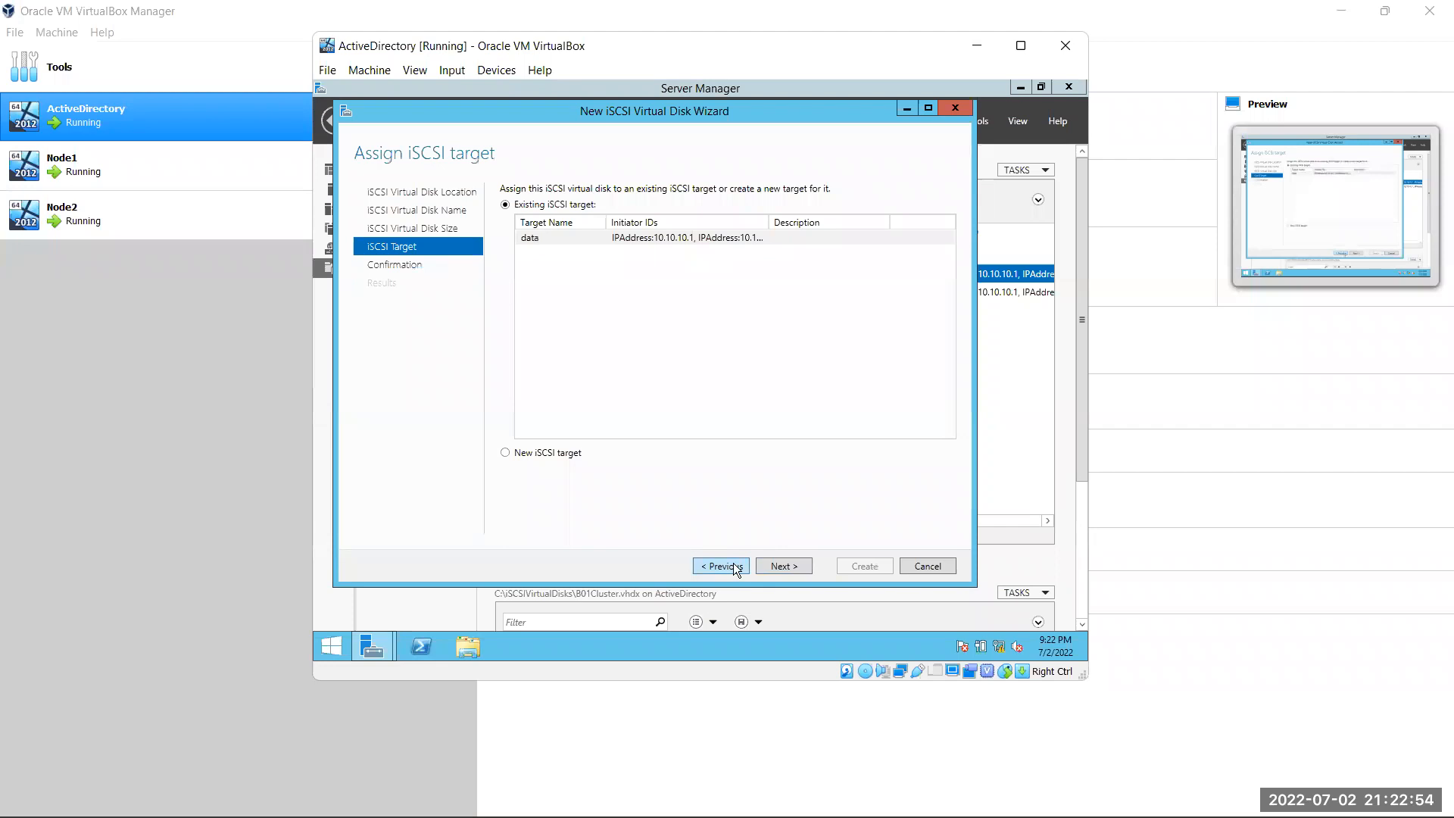
pyautogui.click(735, 568)
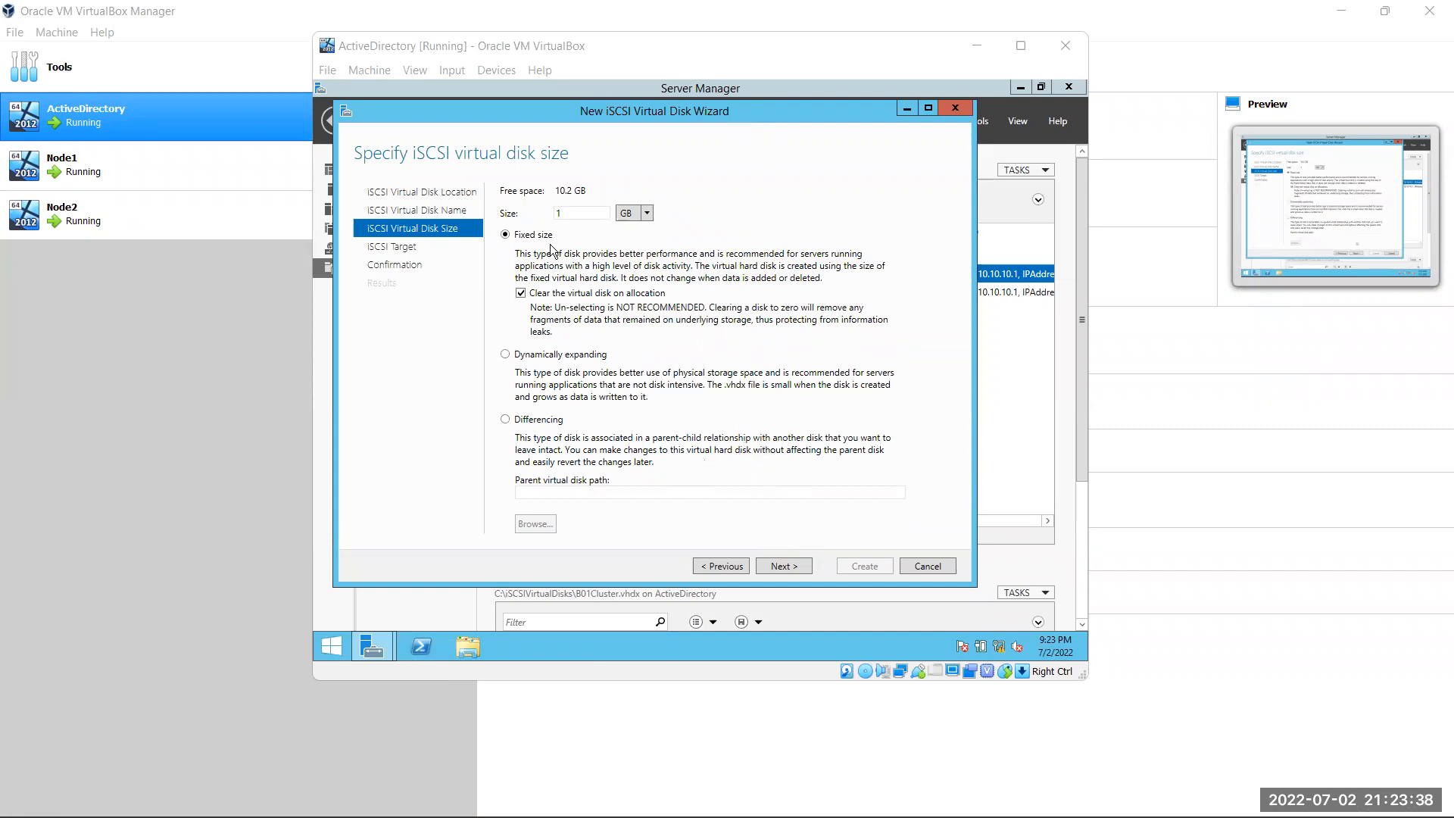
pyautogui.click(784, 566)
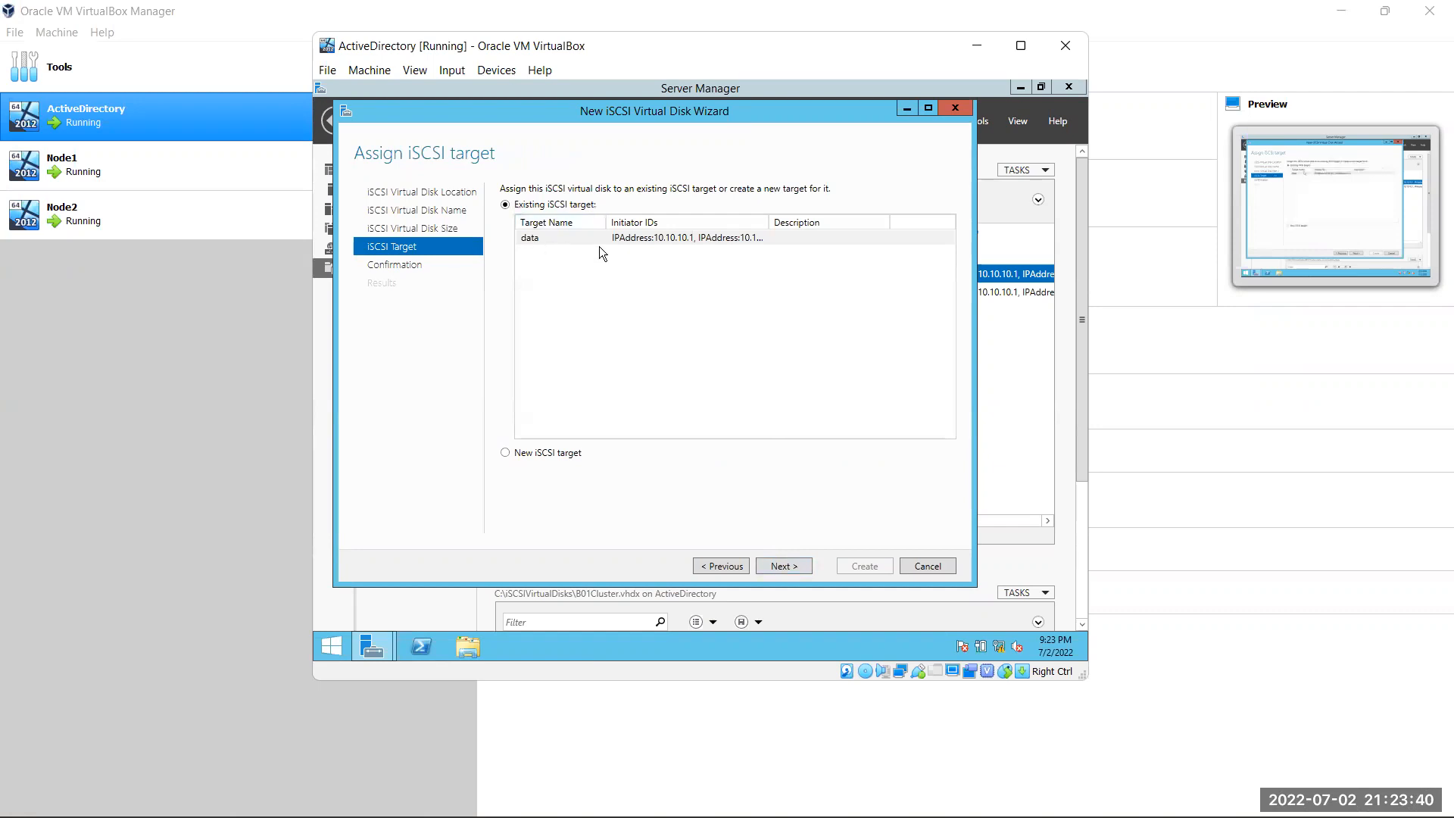
pyautogui.click(704, 238)
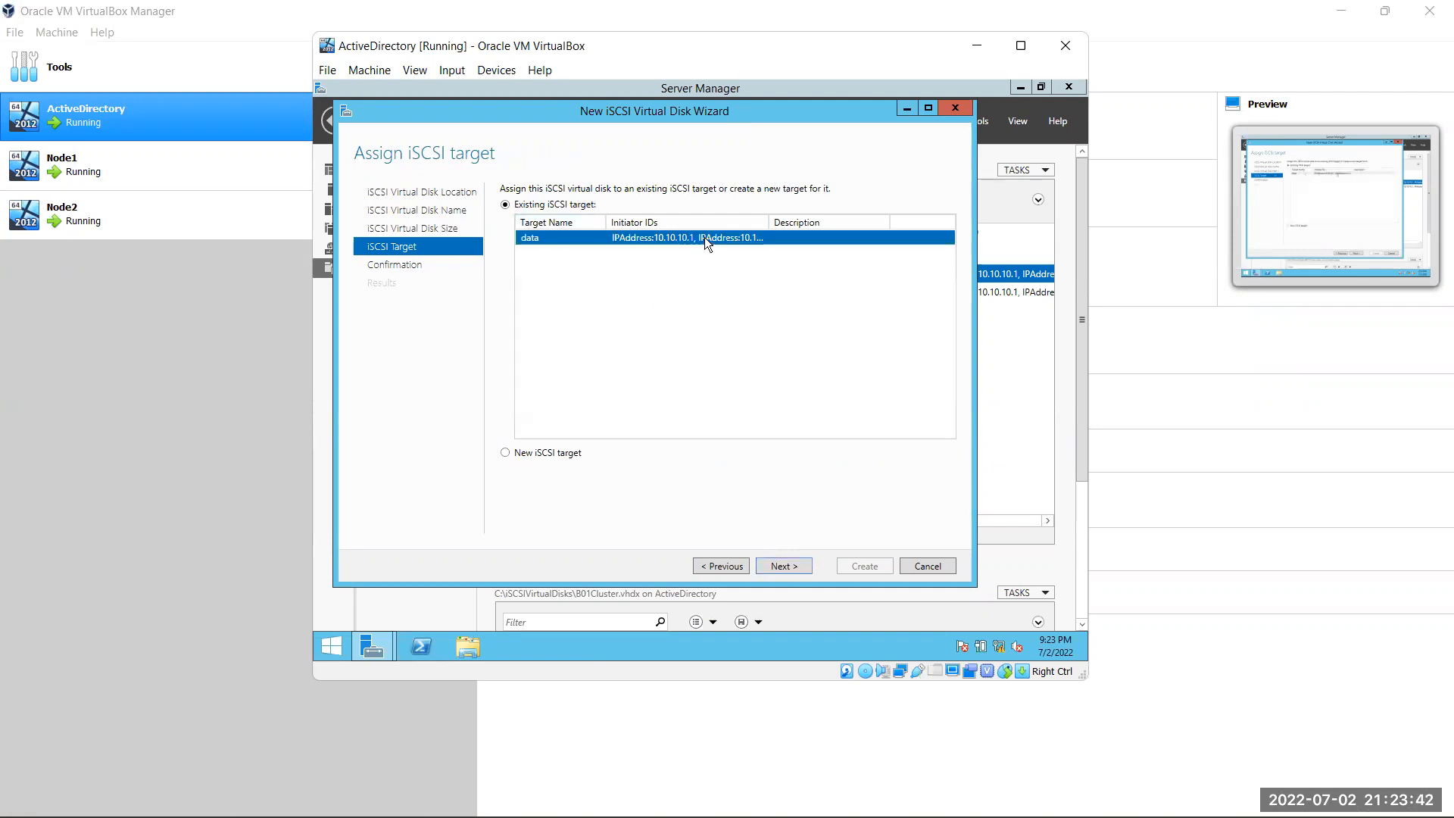
pyautogui.click(792, 562)
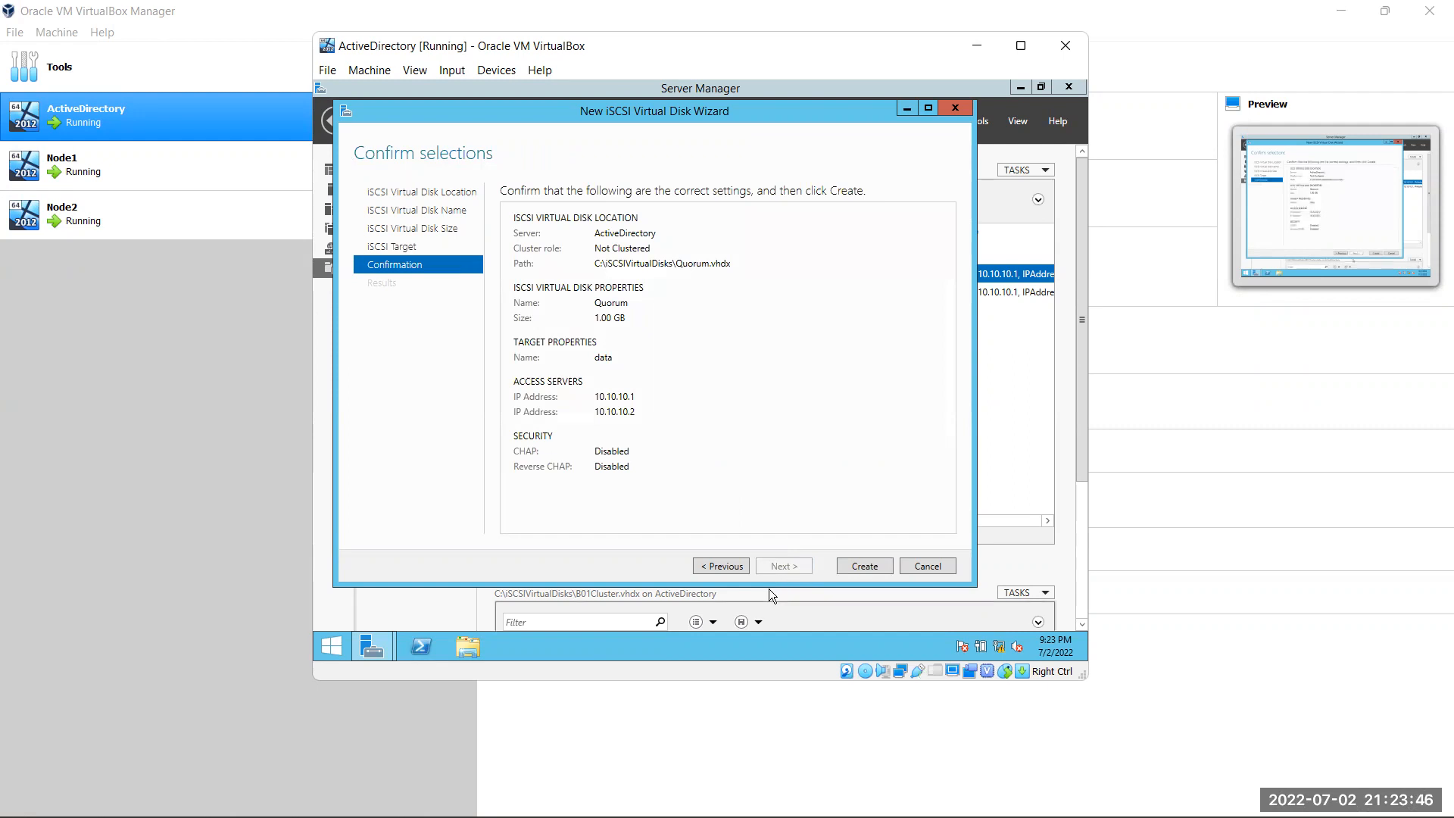
pyautogui.click(862, 567)
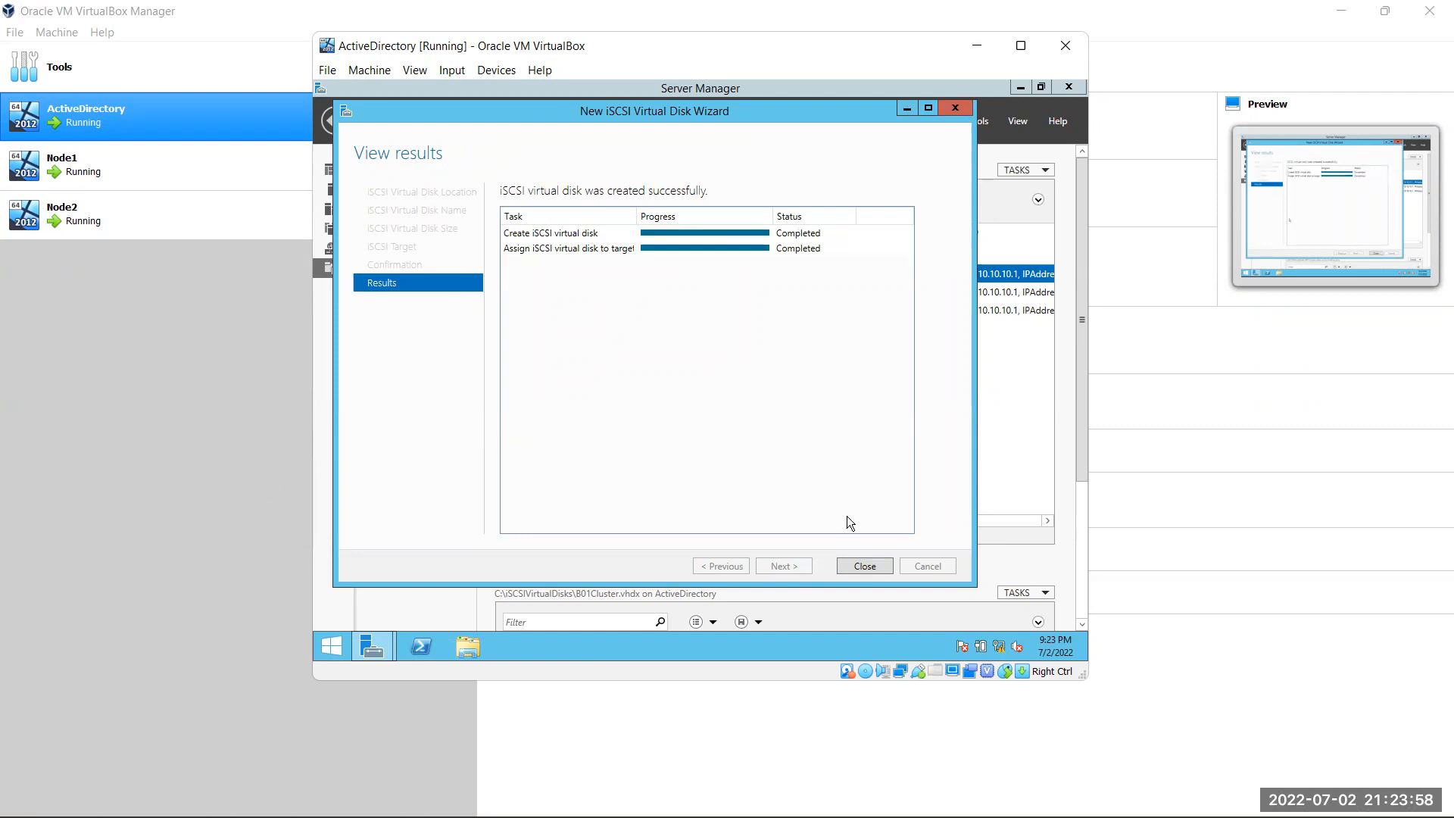
pyautogui.click(863, 565)
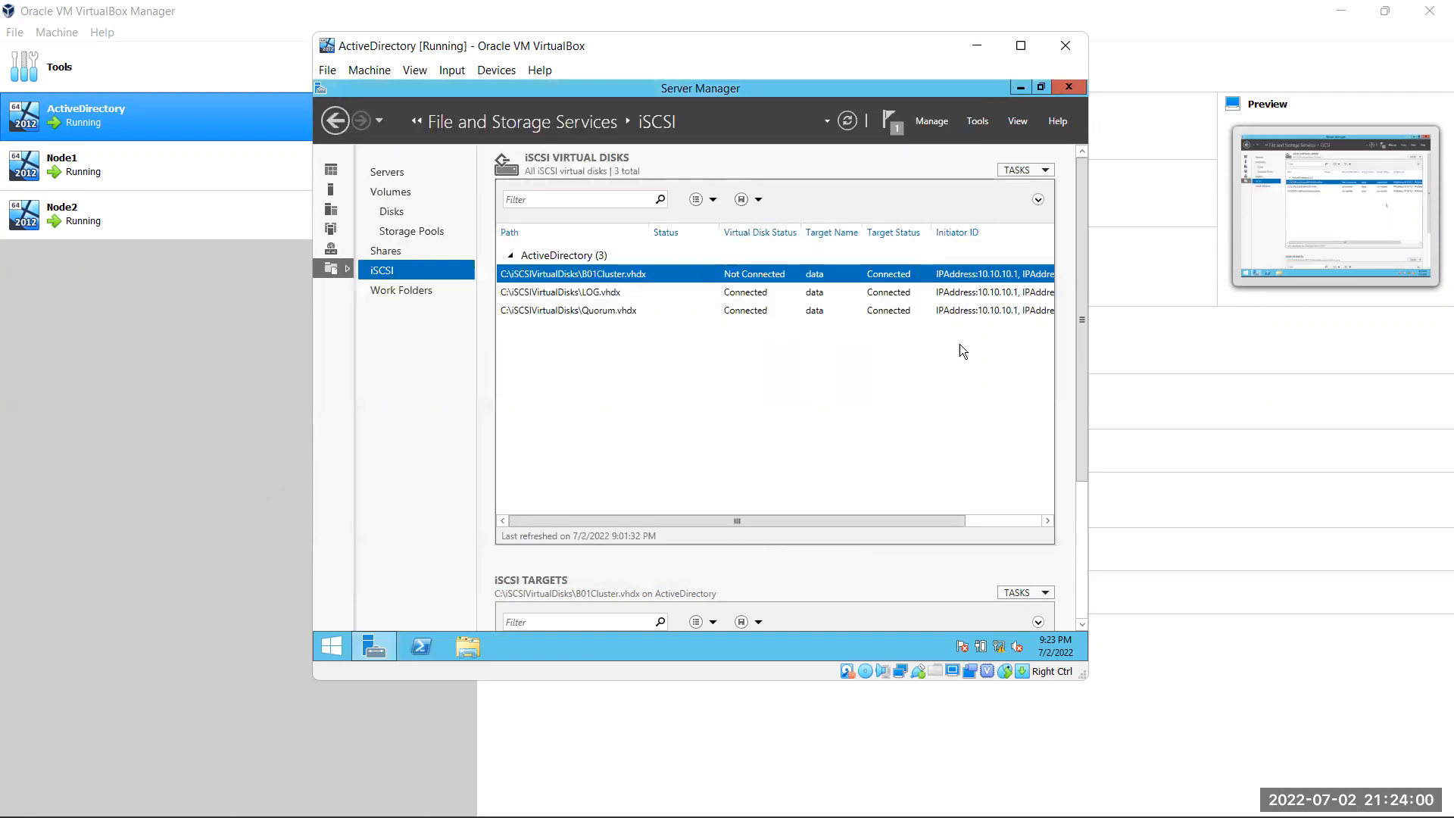
# On Node1, rescan disks so the new Disk 3 appears and bring it online
pyautogui.moveTo(894, 795)
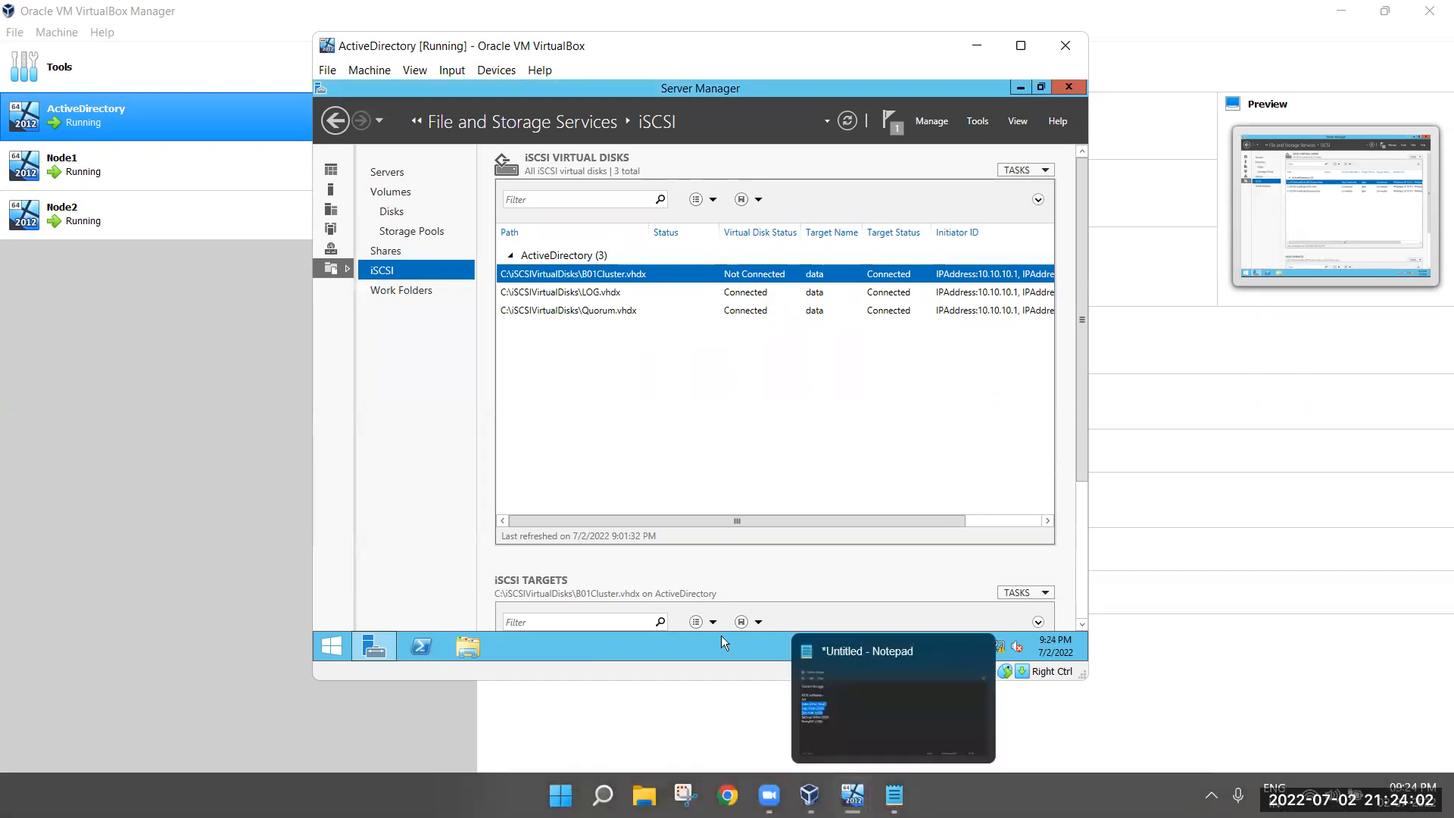
pyautogui.click(712, 693)
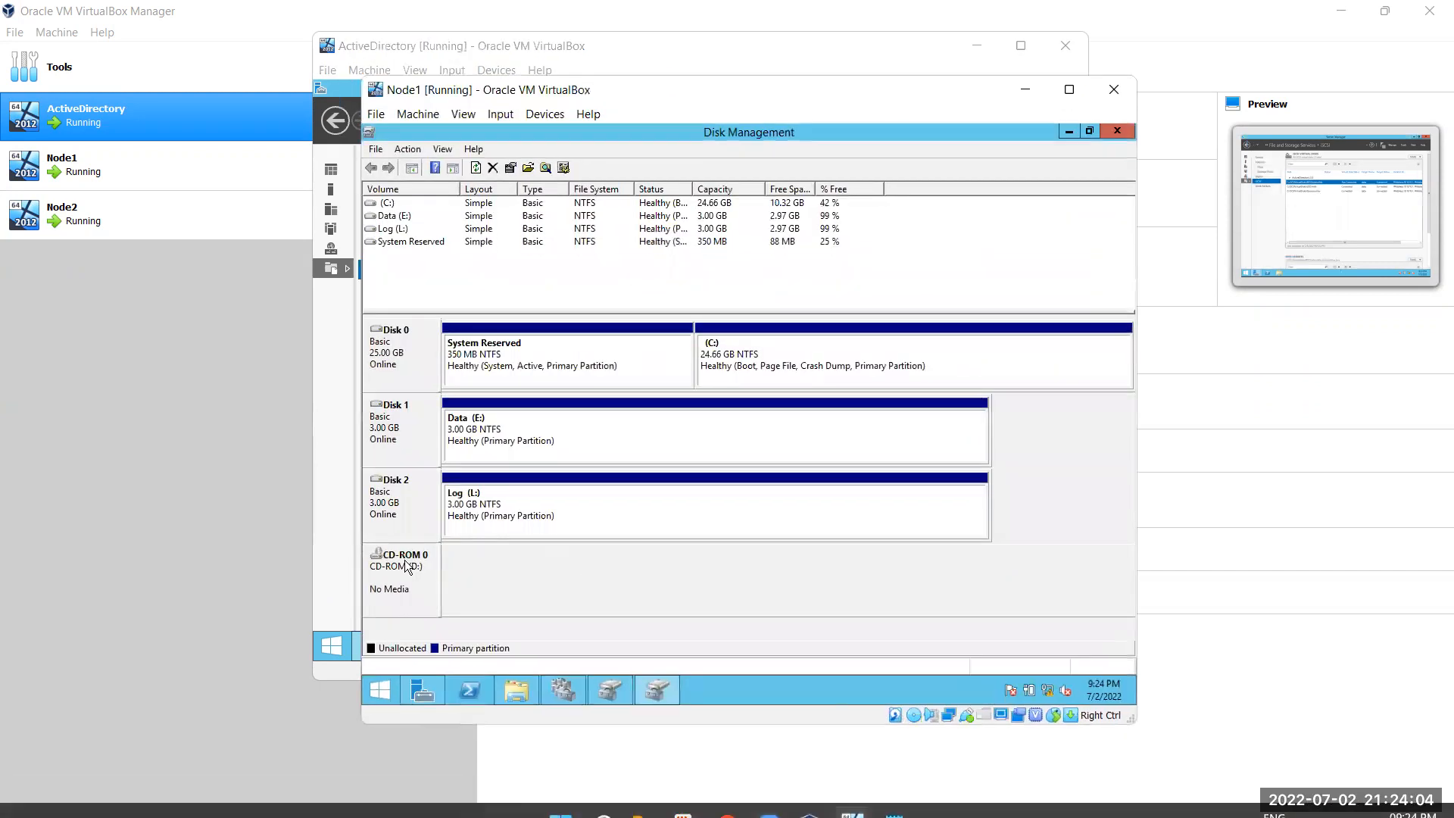
pyautogui.click(408, 149)
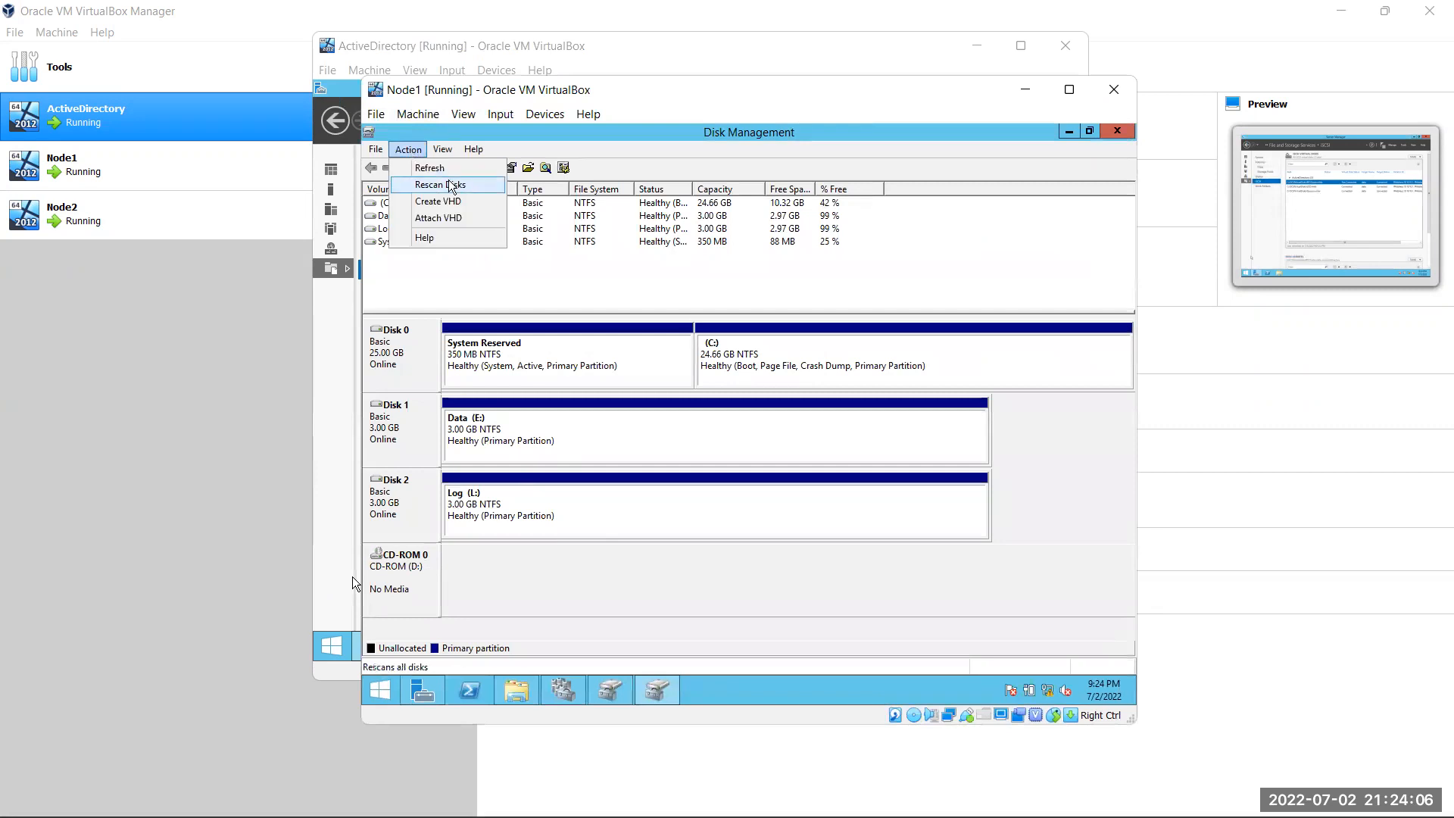
pyautogui.click(452, 185)
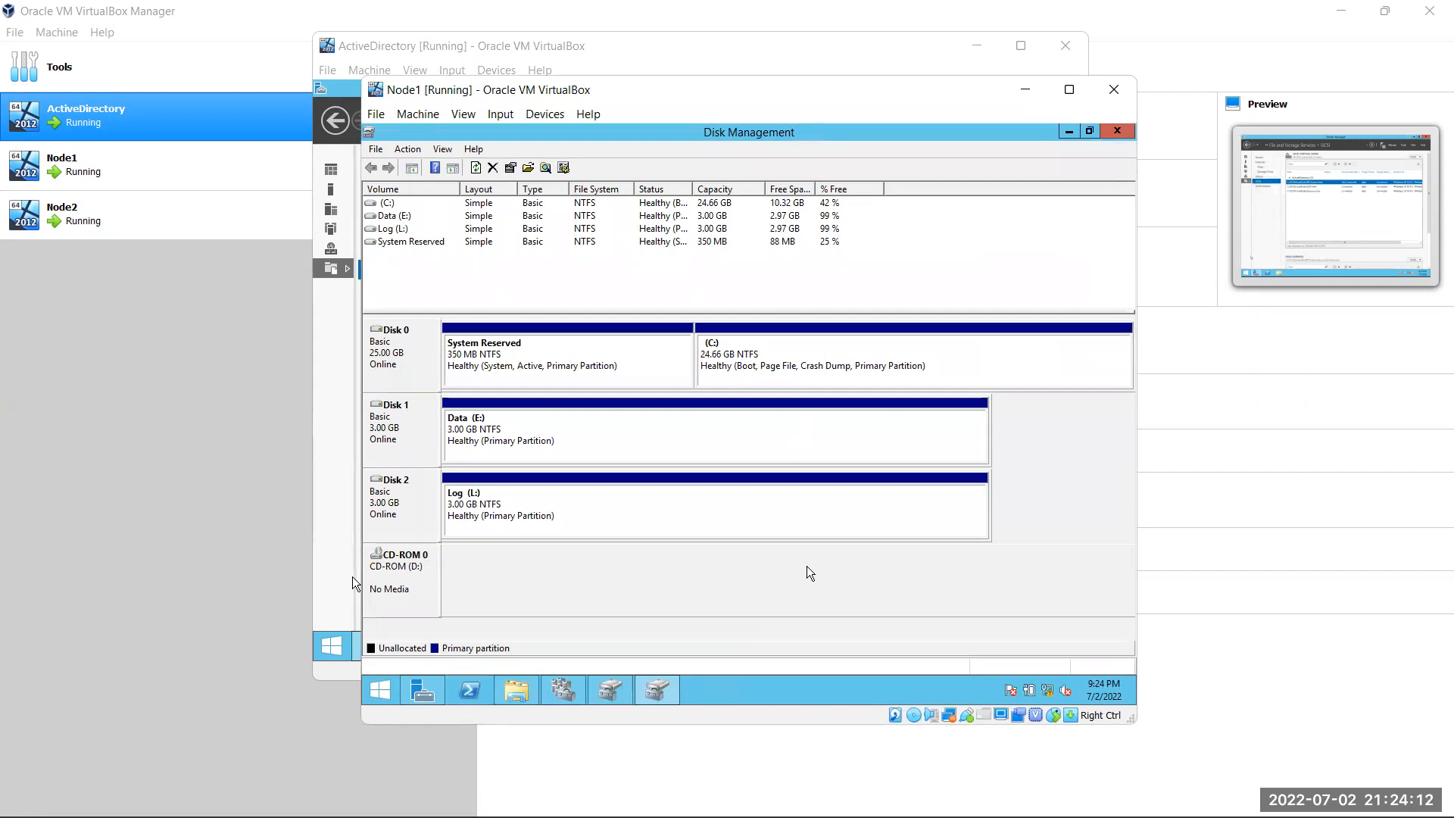
pyautogui.rightClick(435, 567)
pyautogui.click(484, 577)
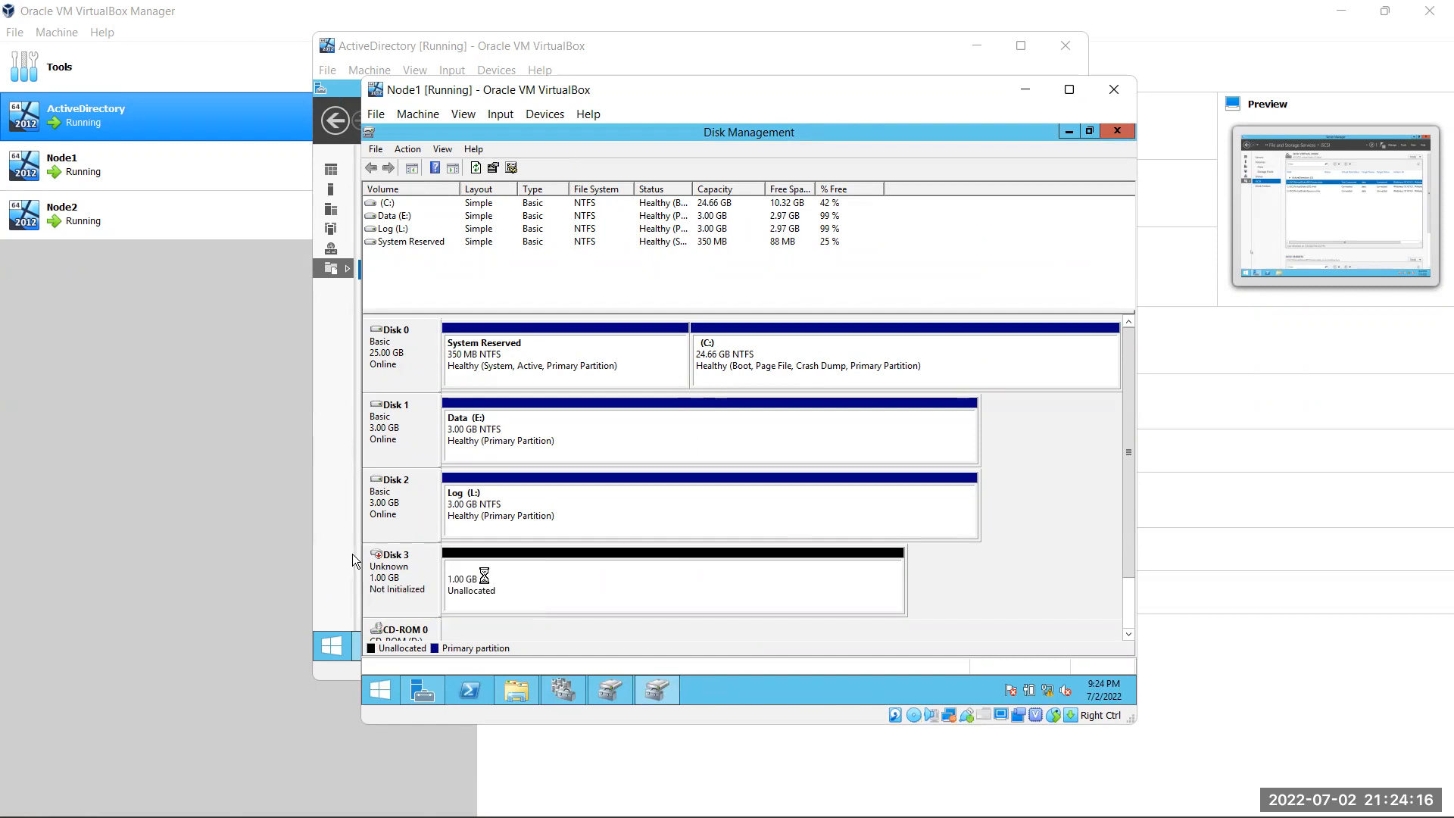
# Initialize Disk 3 with the MBR partition style and rescan disks
pyautogui.rightClick(422, 582)
pyautogui.click(459, 585)
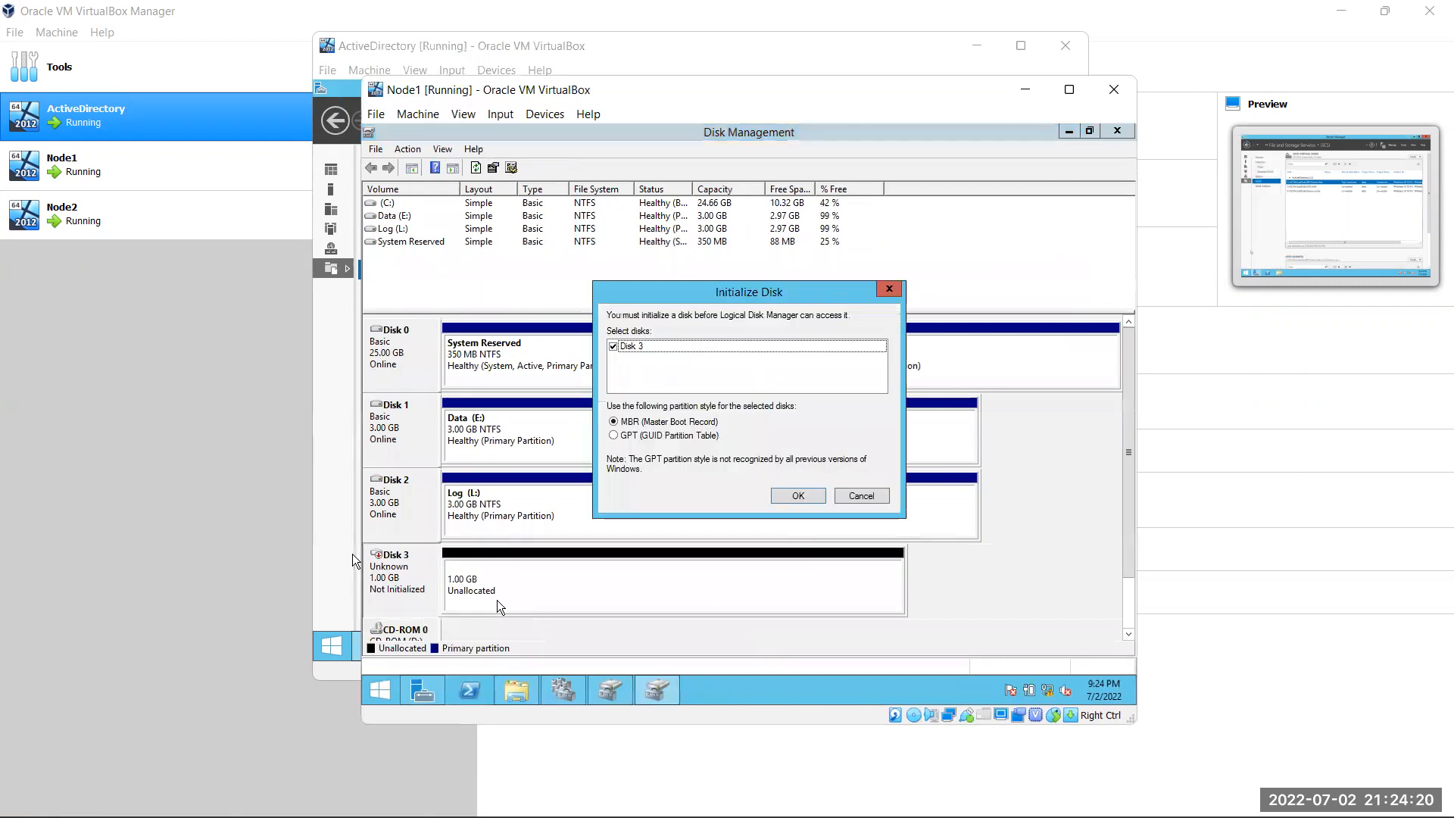
pyautogui.click(801, 495)
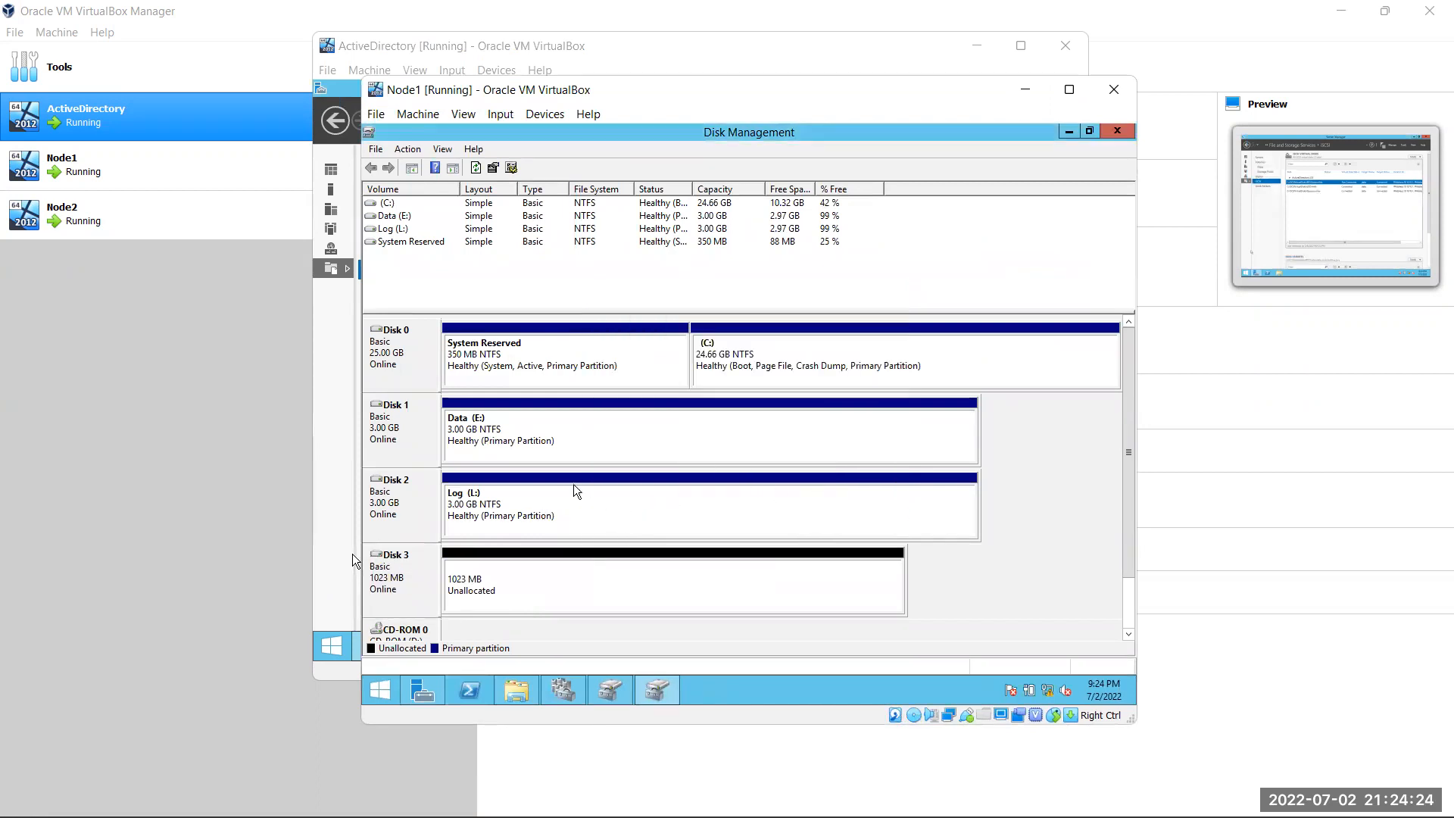
pyautogui.click(407, 149)
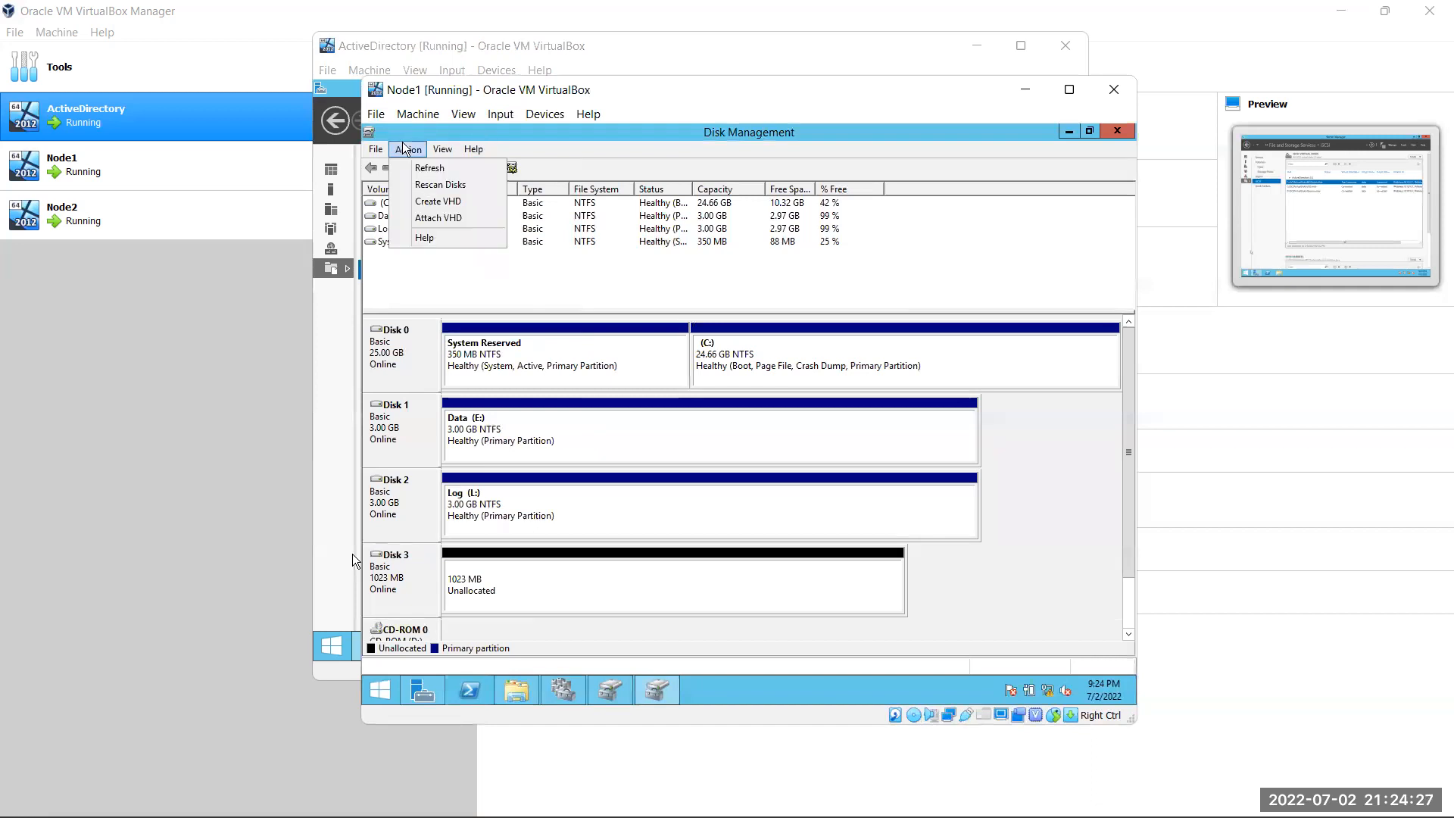
pyautogui.click(474, 191)
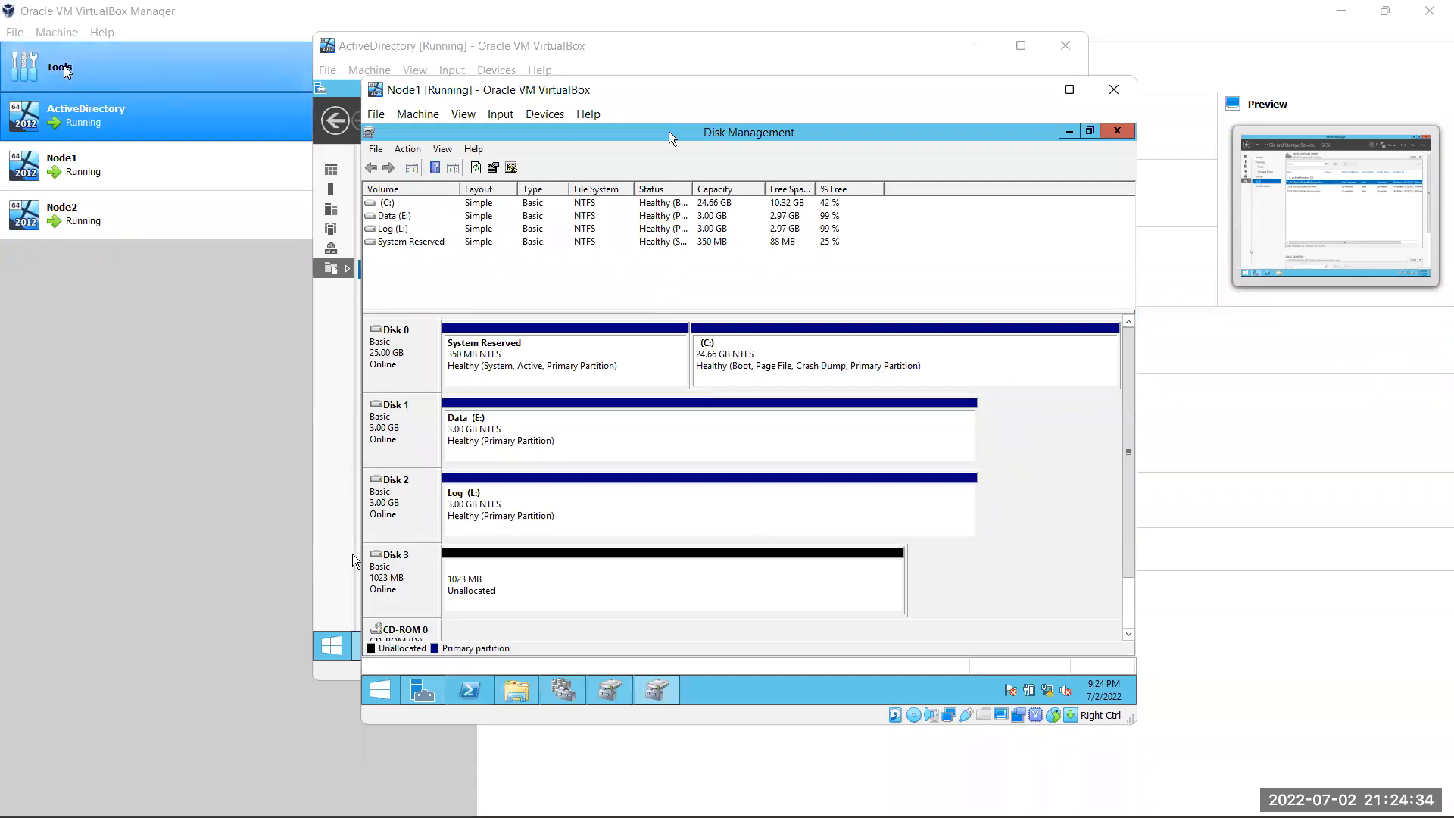
# Create a simple NTFS volume on Disk 3 with drive letter Q and label Quorum
pyautogui.rightClick(534, 566)
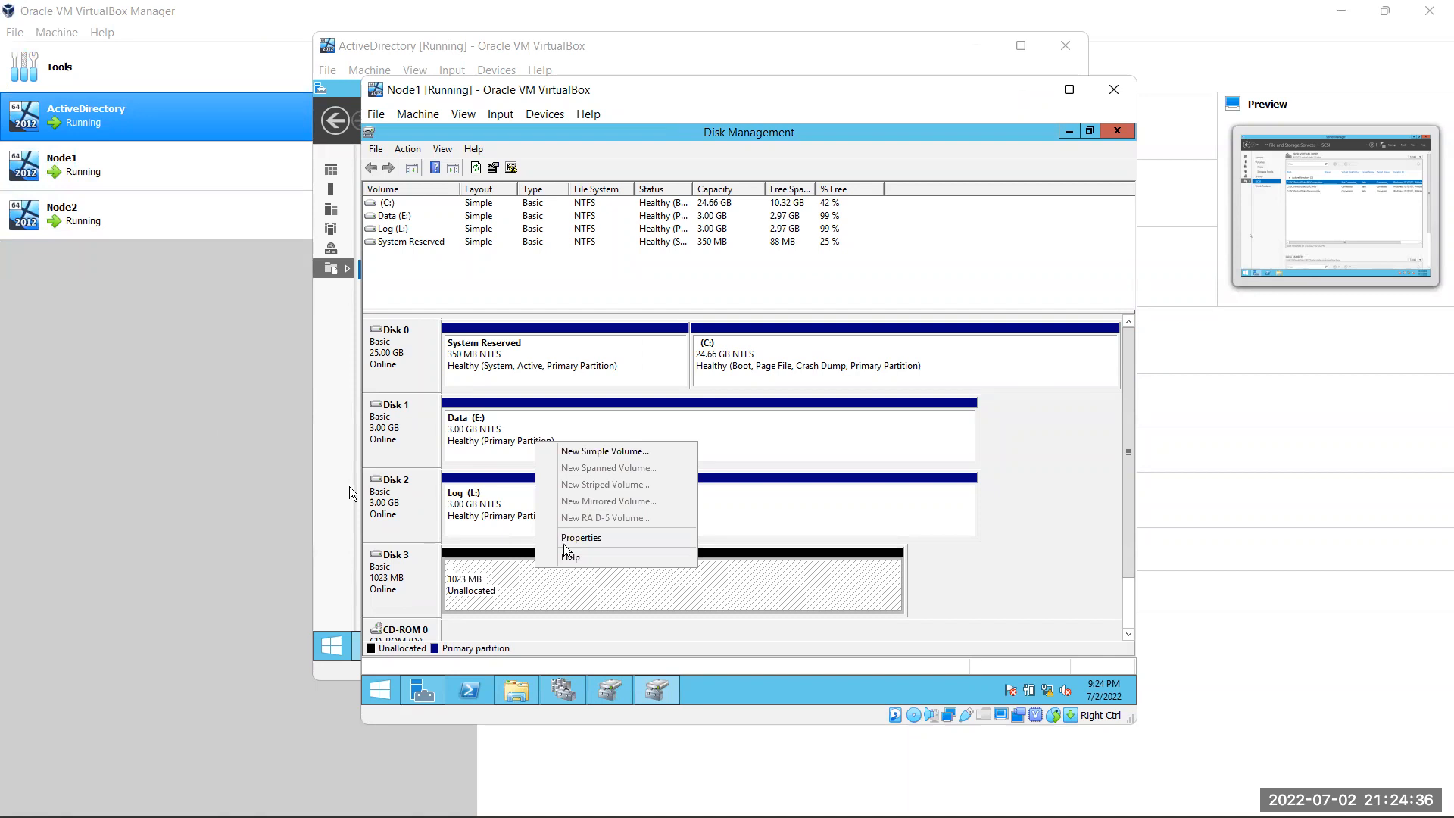
pyautogui.click(588, 451)
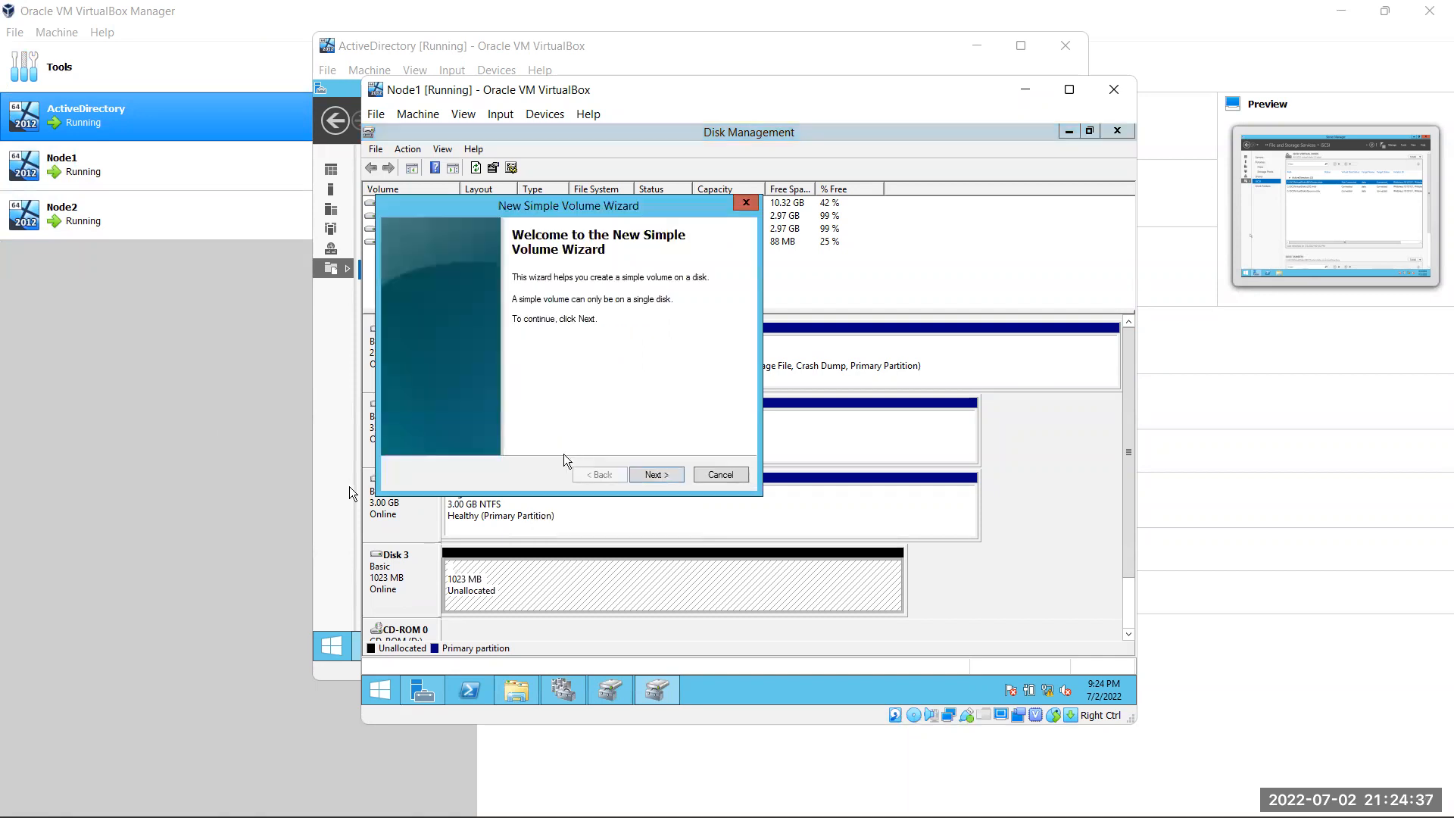
pyautogui.click(649, 478)
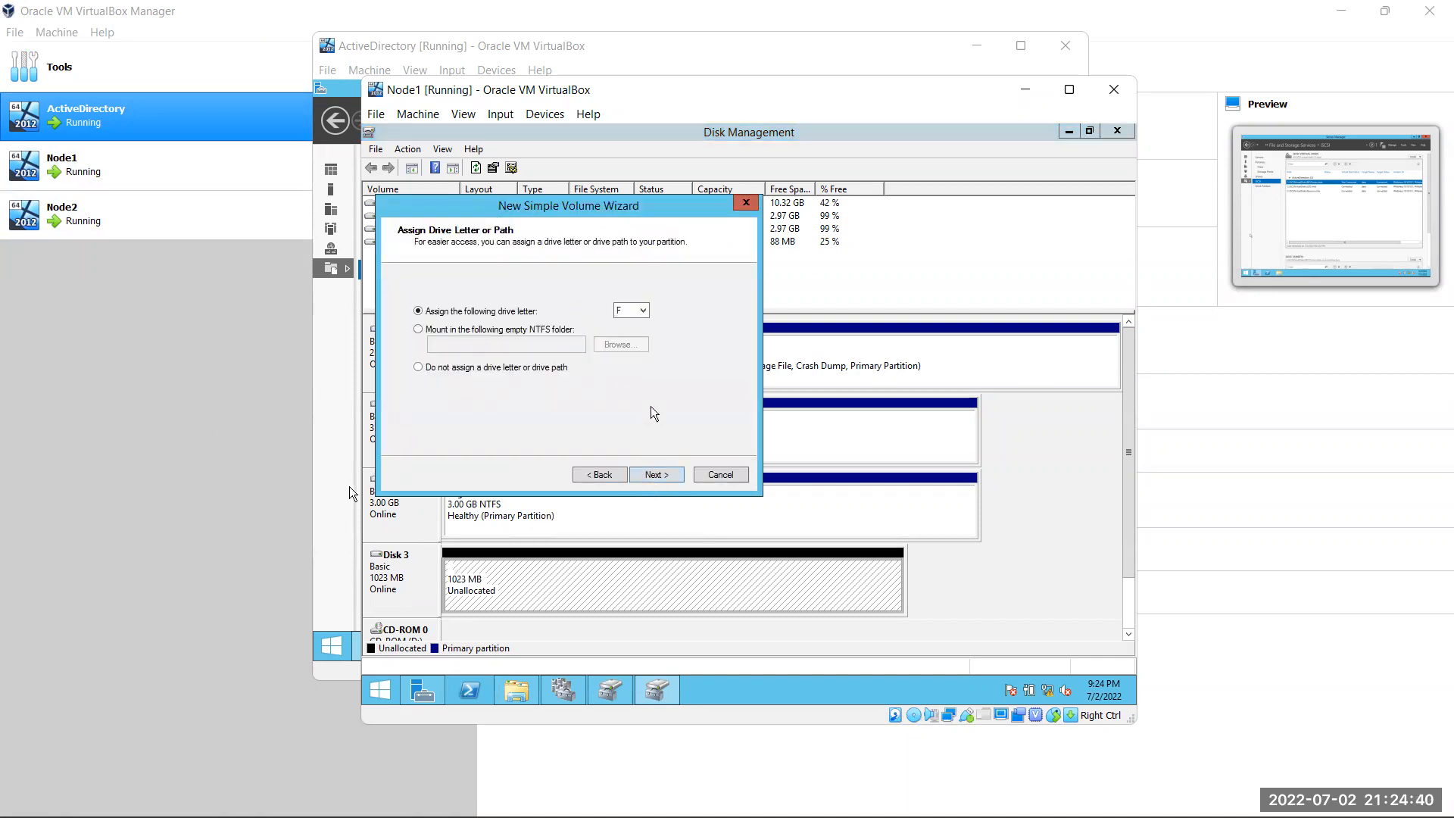
pyautogui.click(642, 311)
pyautogui.click(627, 453)
pyautogui.click(656, 481)
pyautogui.moveTo(610, 384); pyautogui.dragTo(513, 385)
pyautogui.write('Quorum')
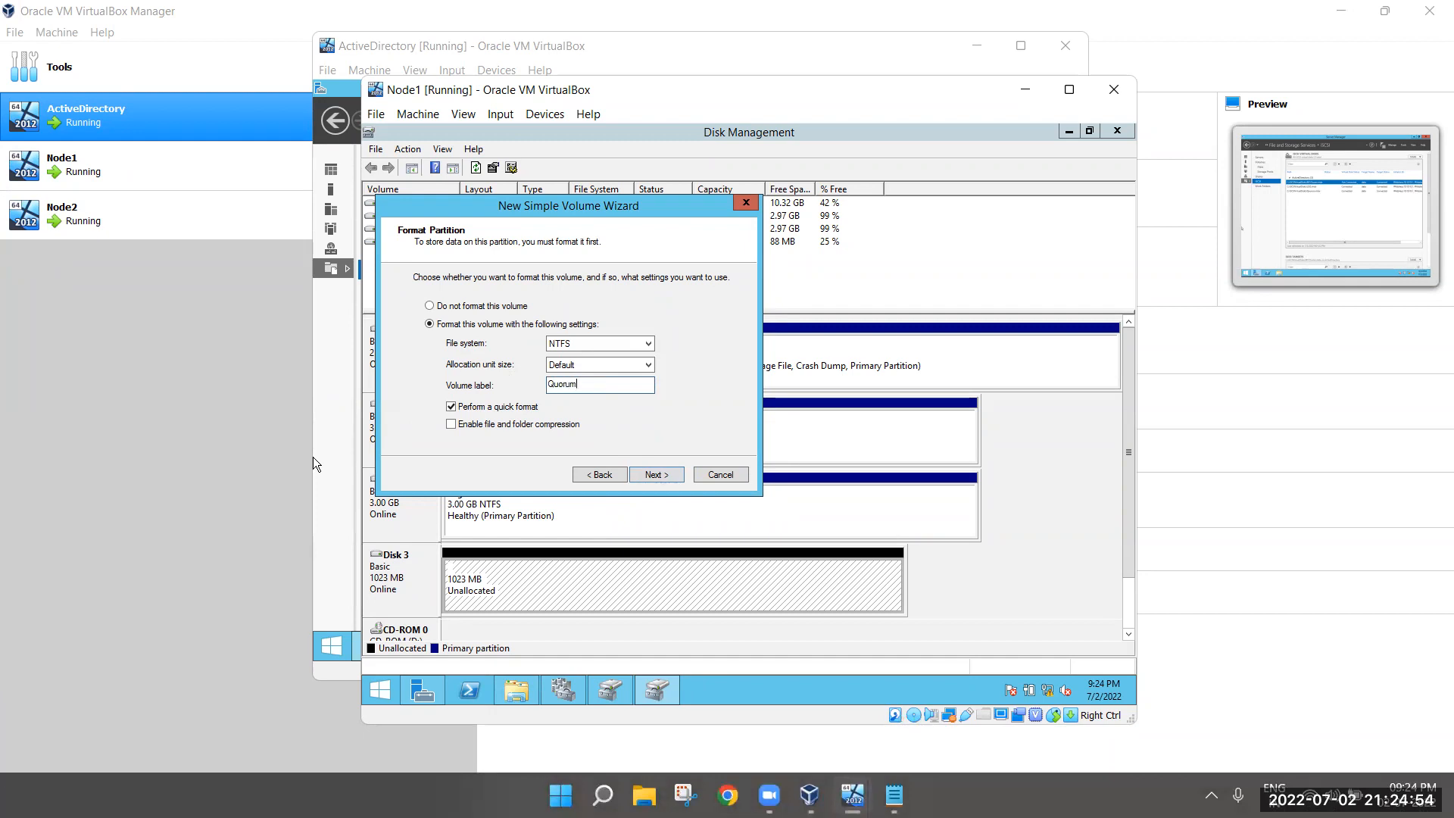
pyautogui.click(655, 474)
pyautogui.click(655, 474)
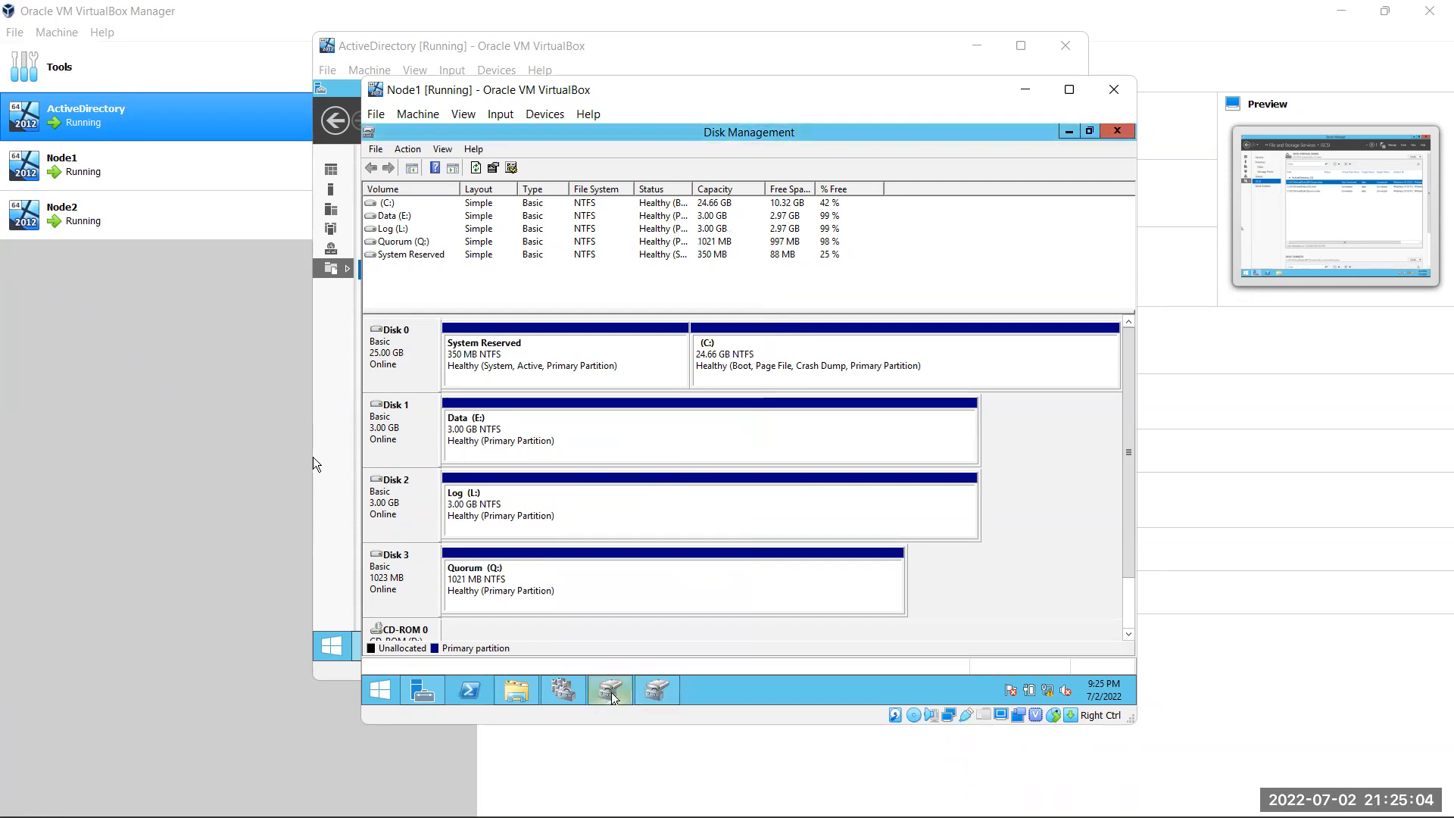
# Rescan disks on Node1, then switch to Node2 and rescan its disks
pyautogui.click(407, 148)
pyautogui.click(424, 183)
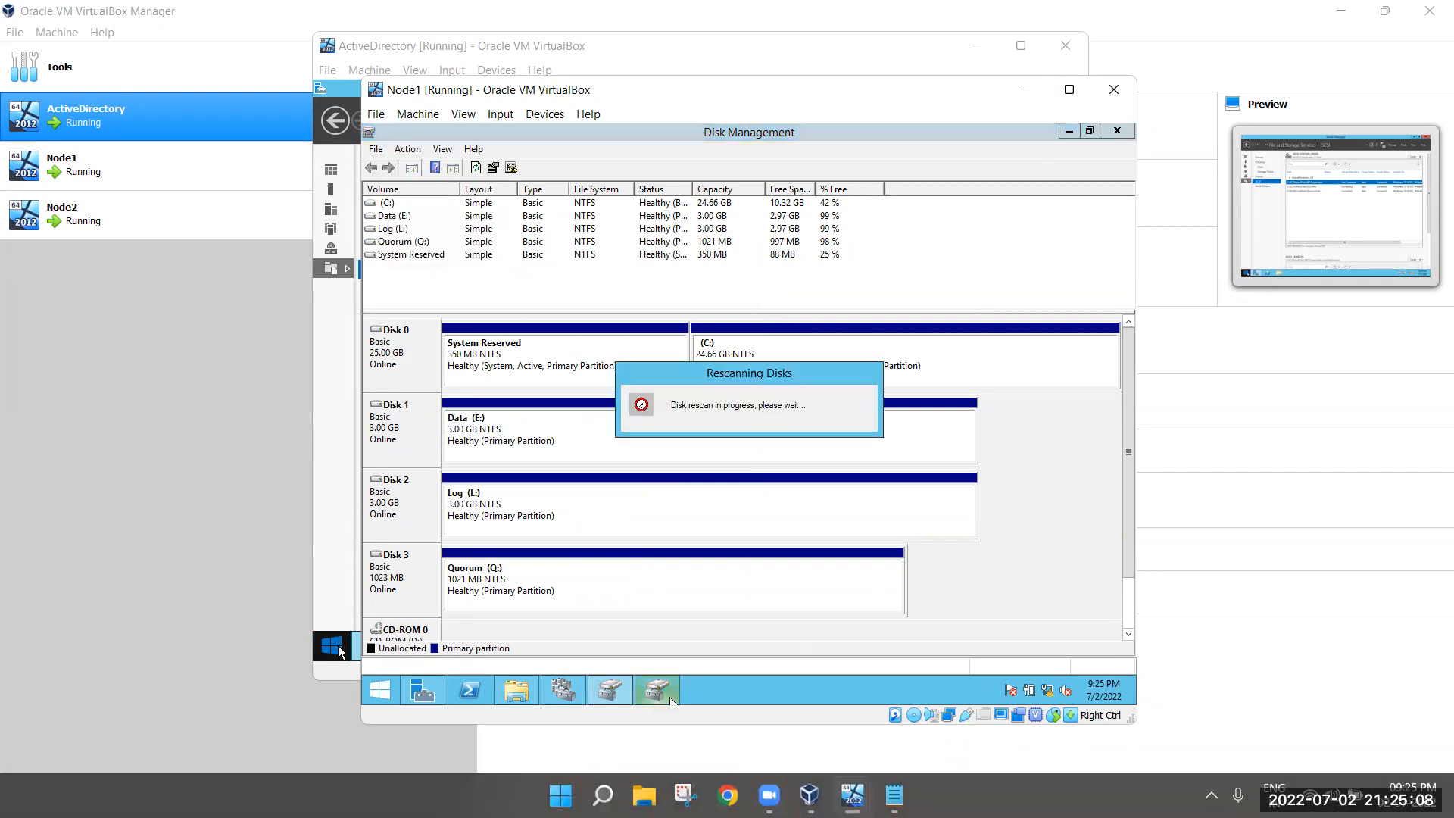
pyautogui.moveTo(853, 795)
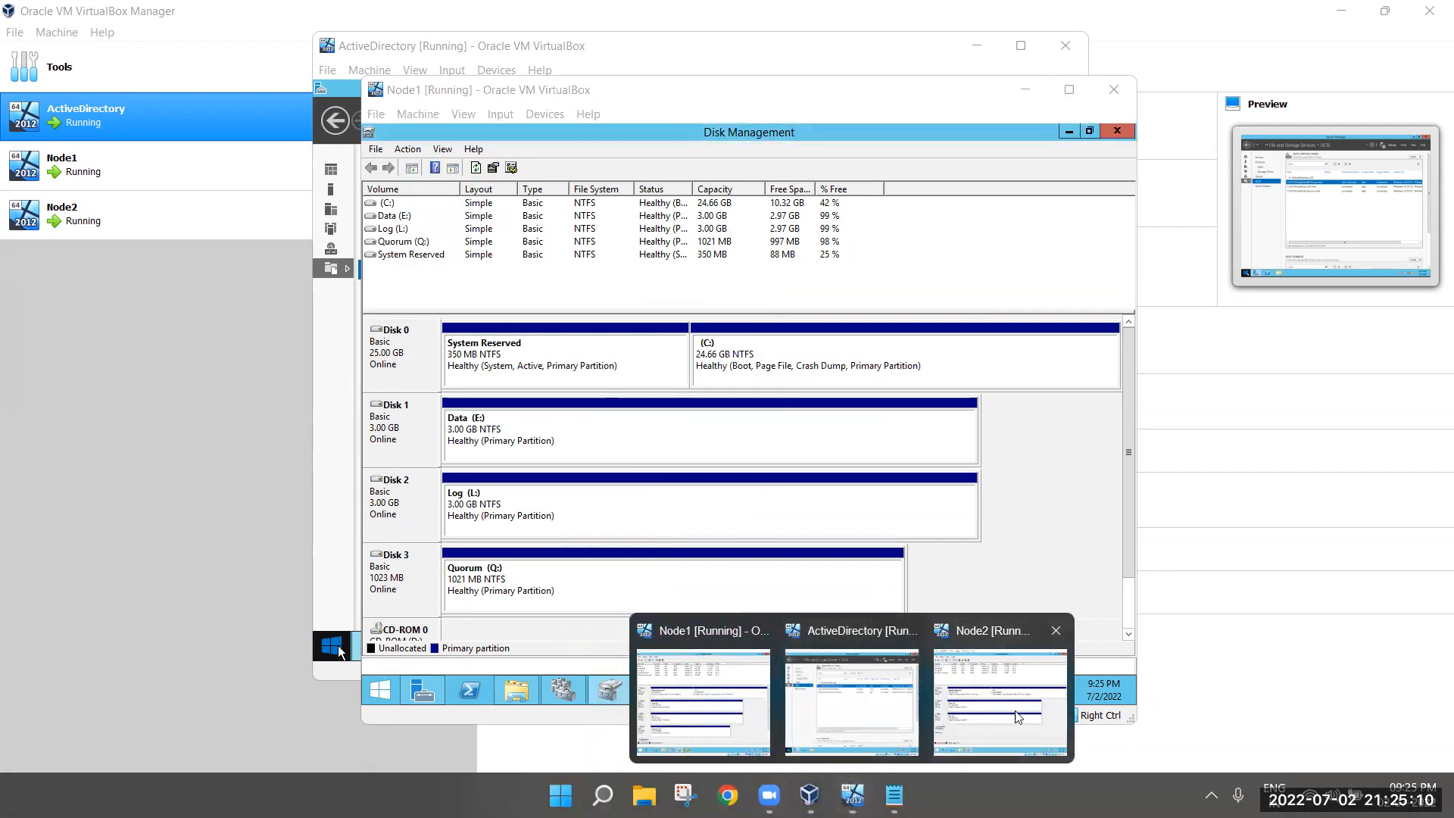
pyautogui.click(1019, 717)
pyautogui.click(641, 105)
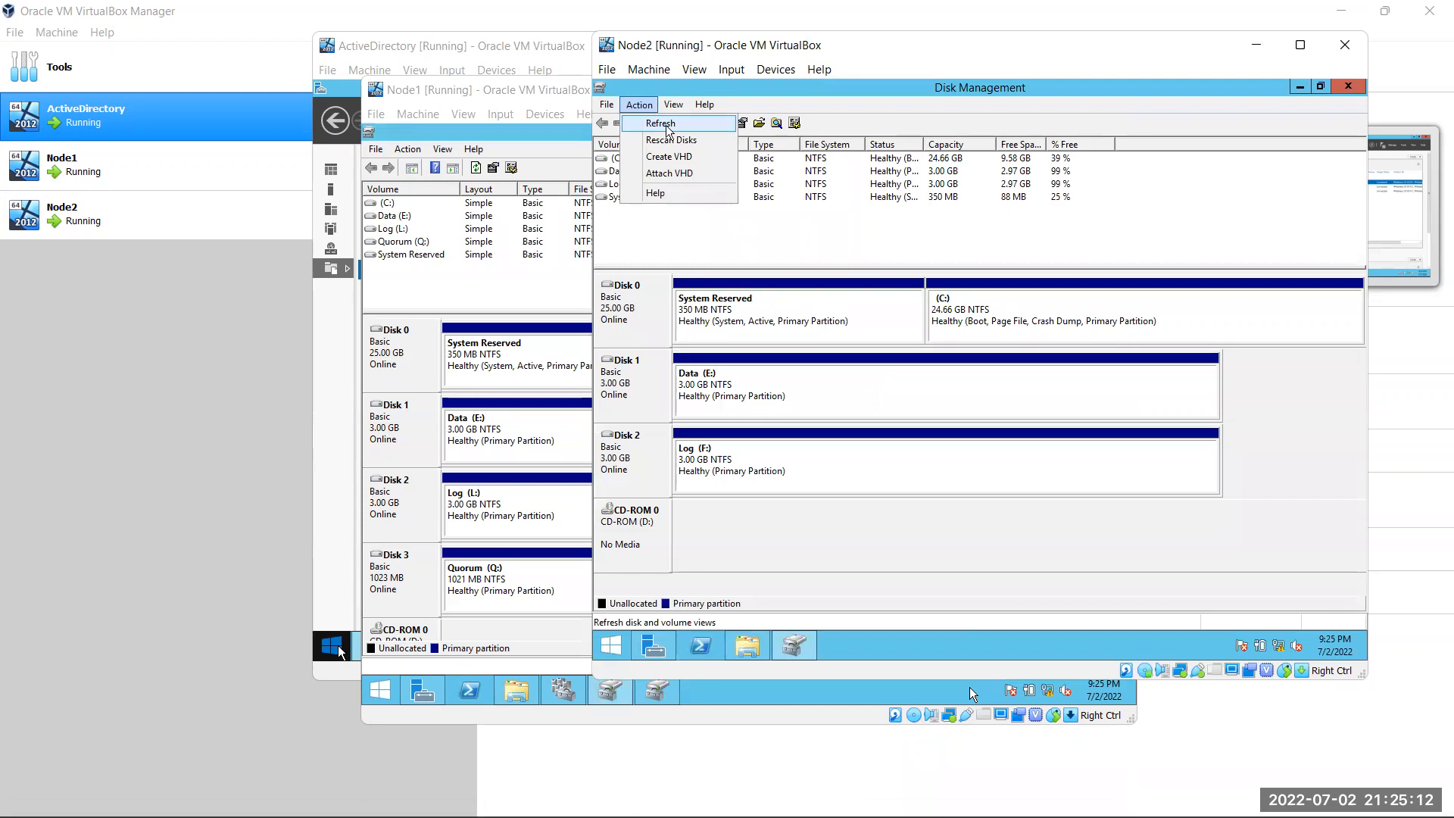
pyautogui.click(671, 139)
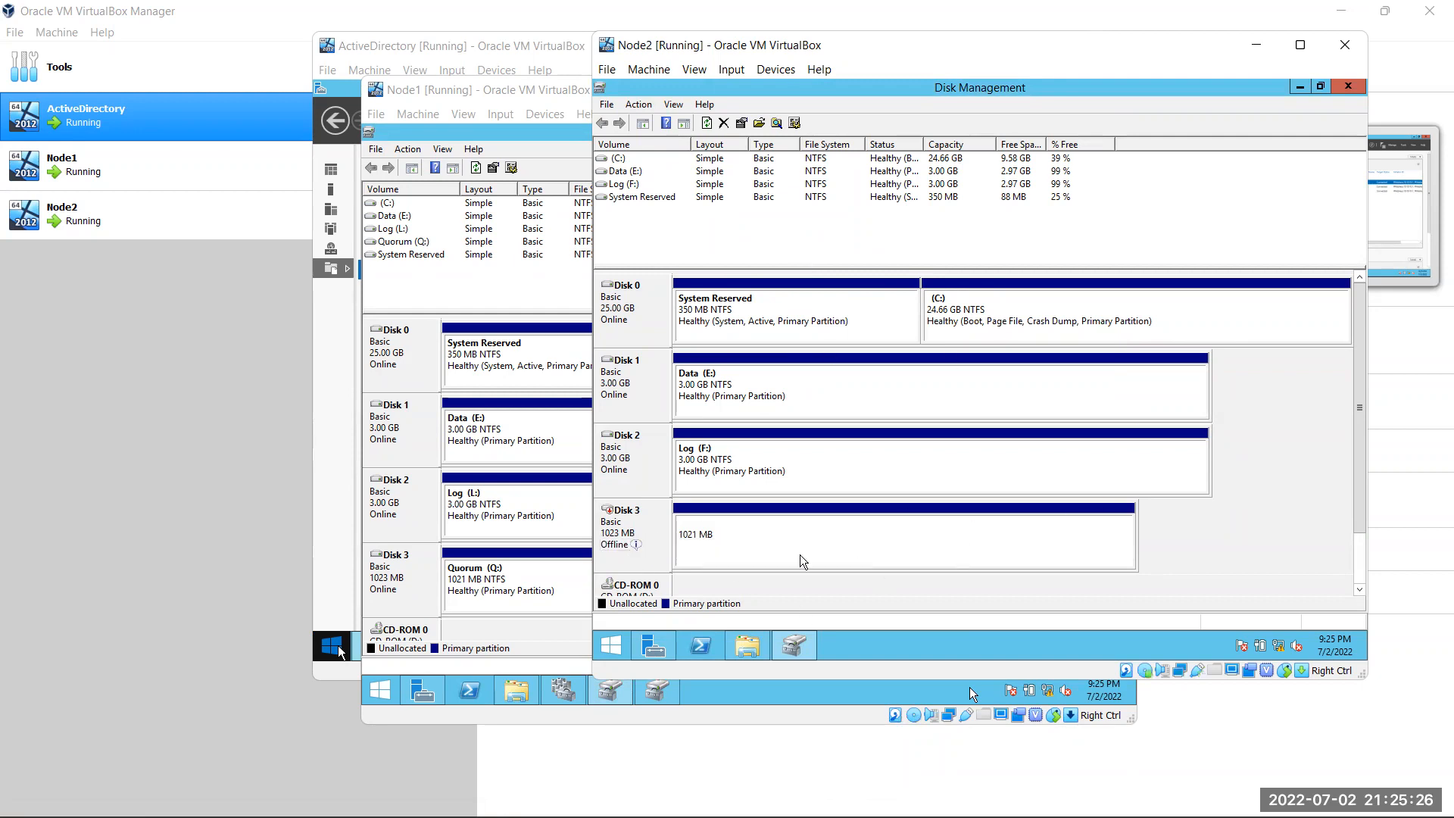
# Bring Node2's Disk 3 online, rescan so Quorum (G:) shows, and minimize Node2
pyautogui.click(647, 518)
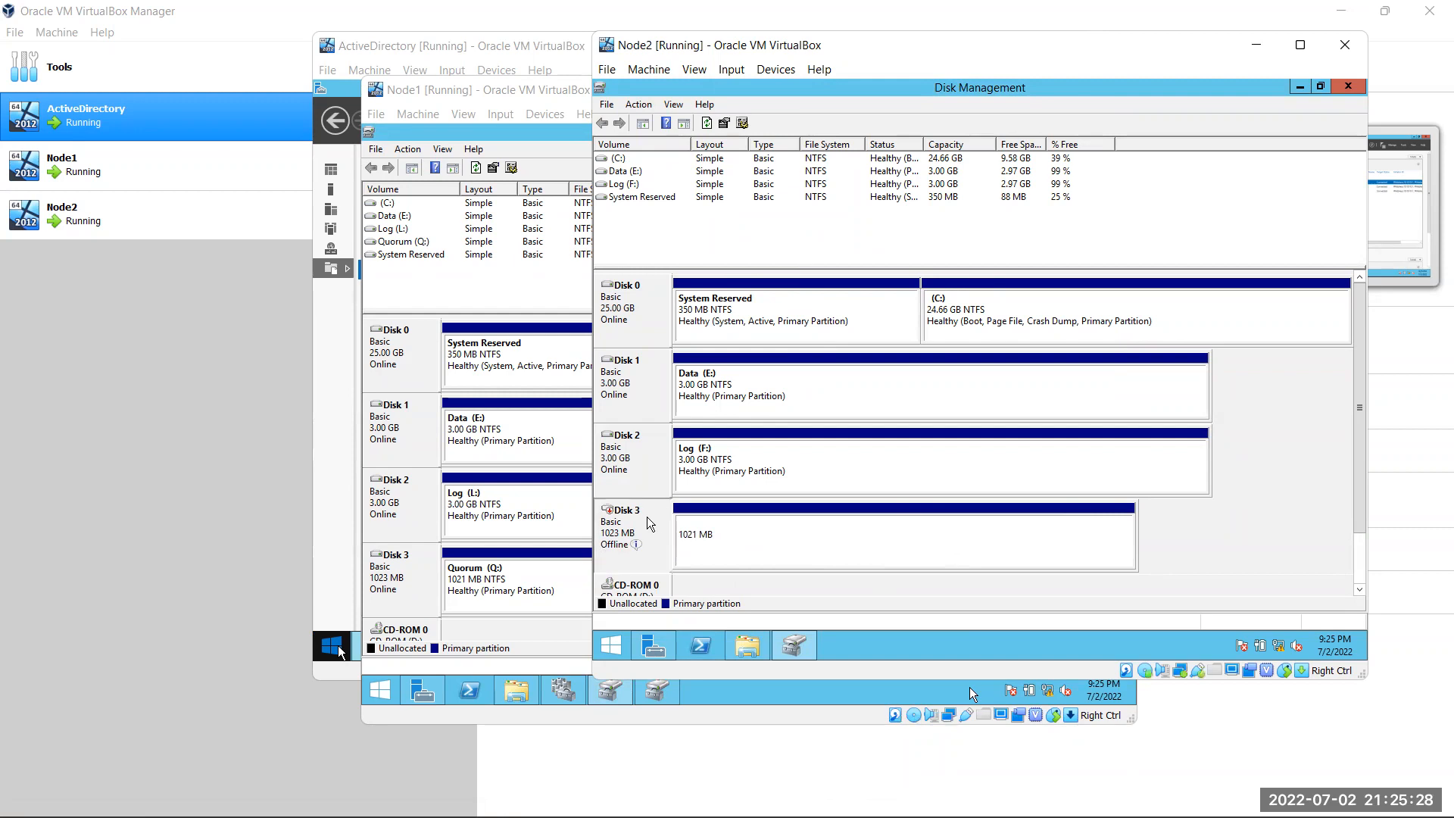
pyautogui.rightClick(646, 517)
pyautogui.click(690, 522)
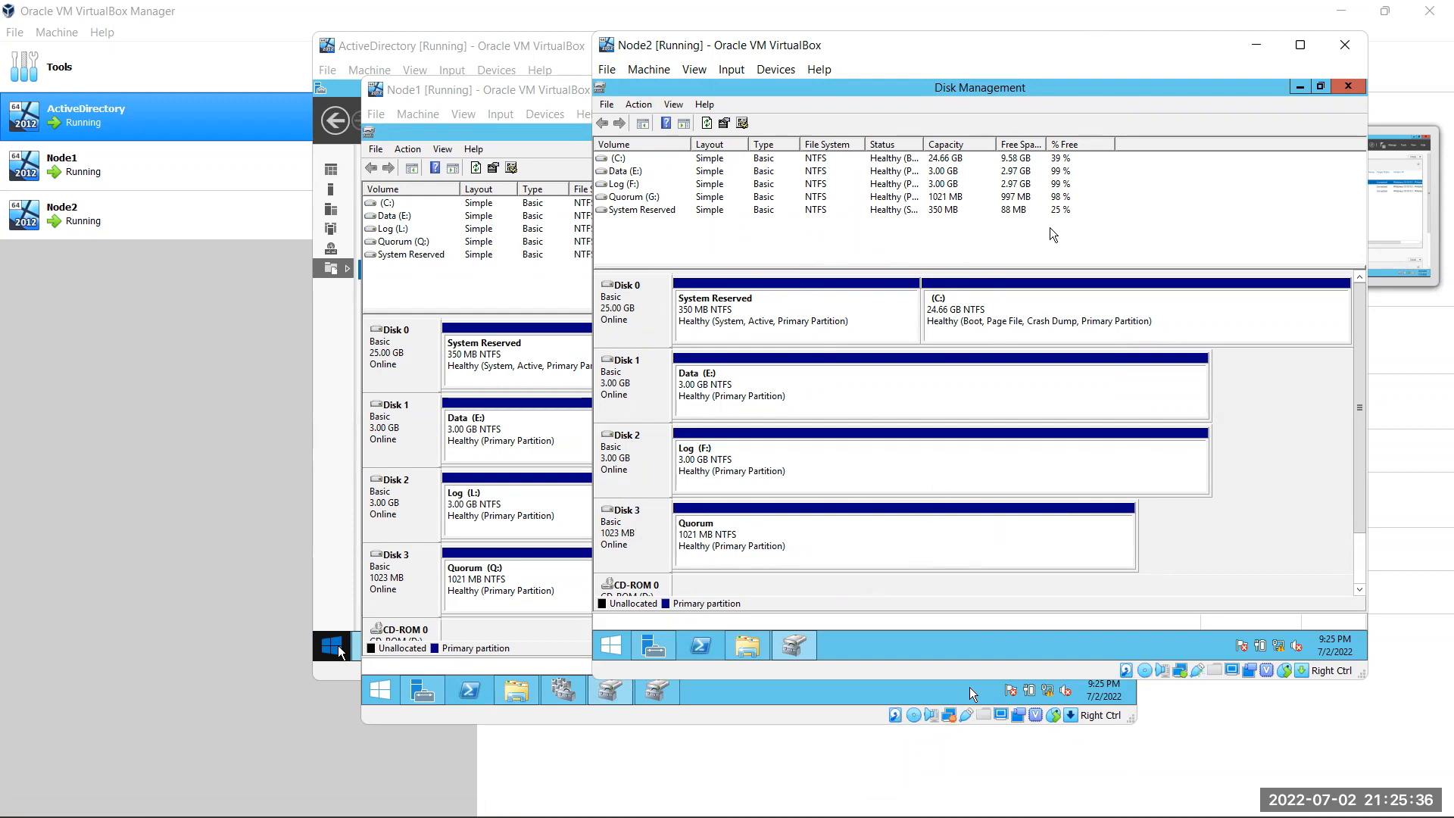
pyautogui.click(638, 104)
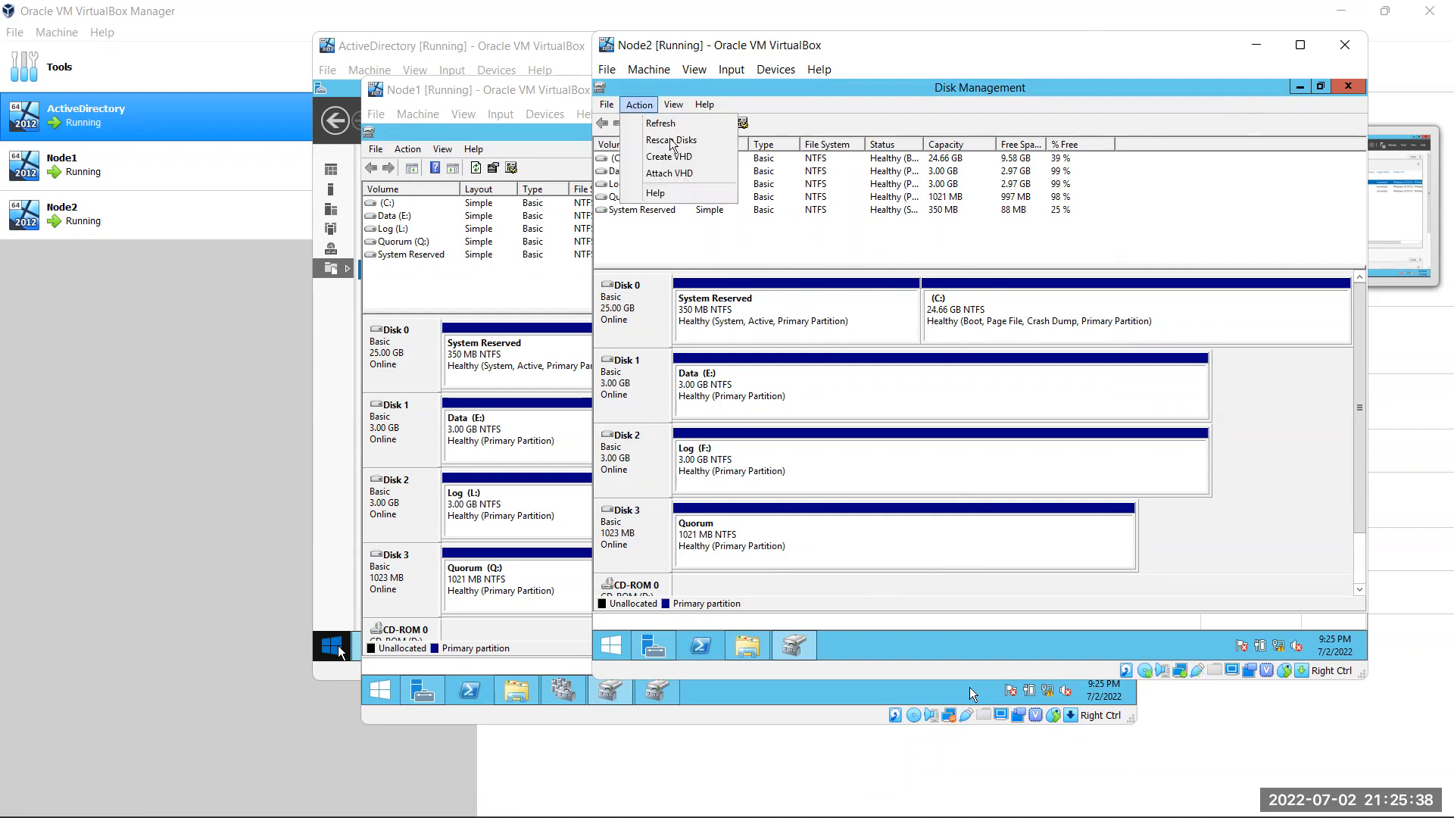
pyautogui.click(671, 141)
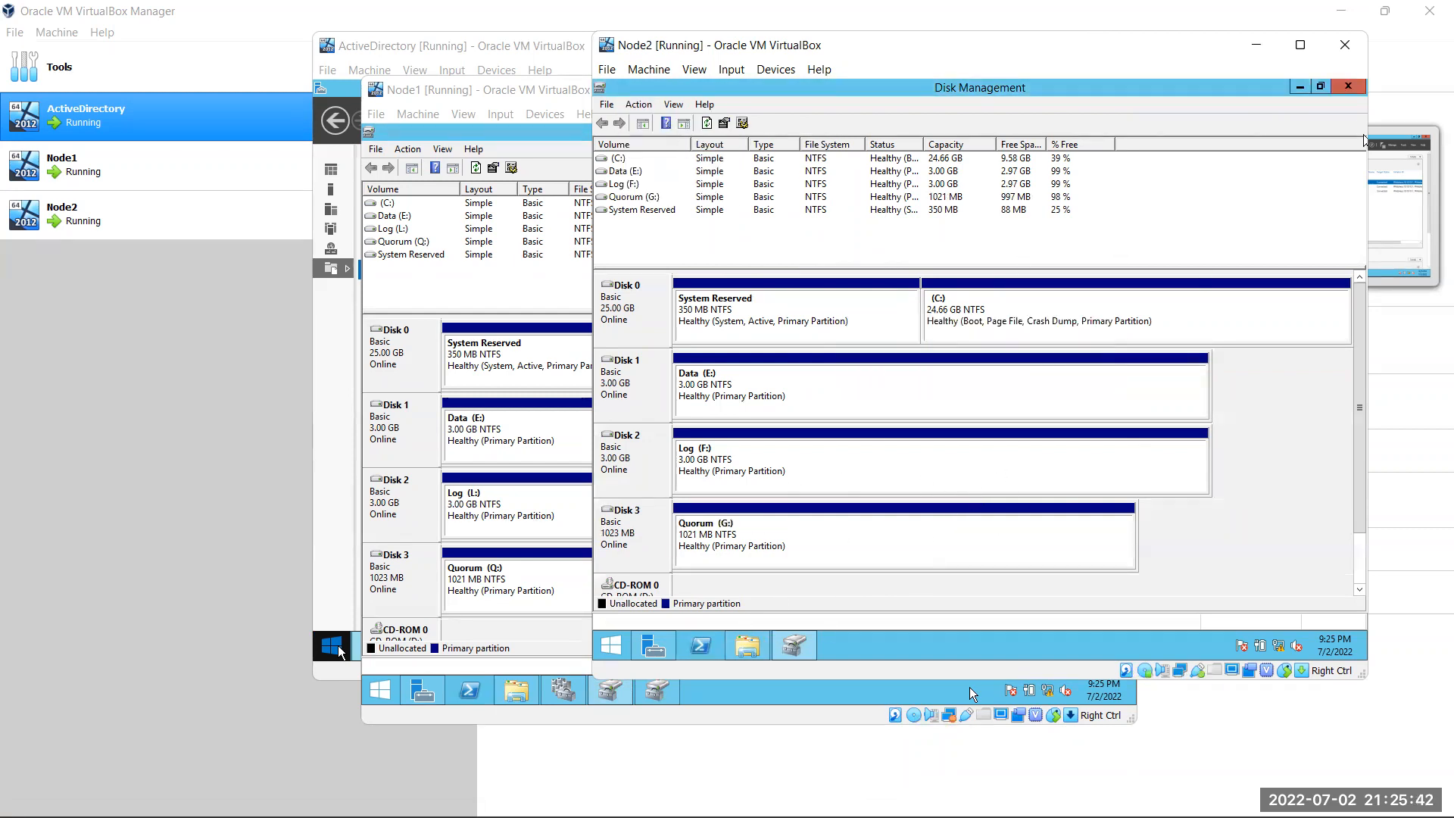
pyautogui.click(1257, 45)
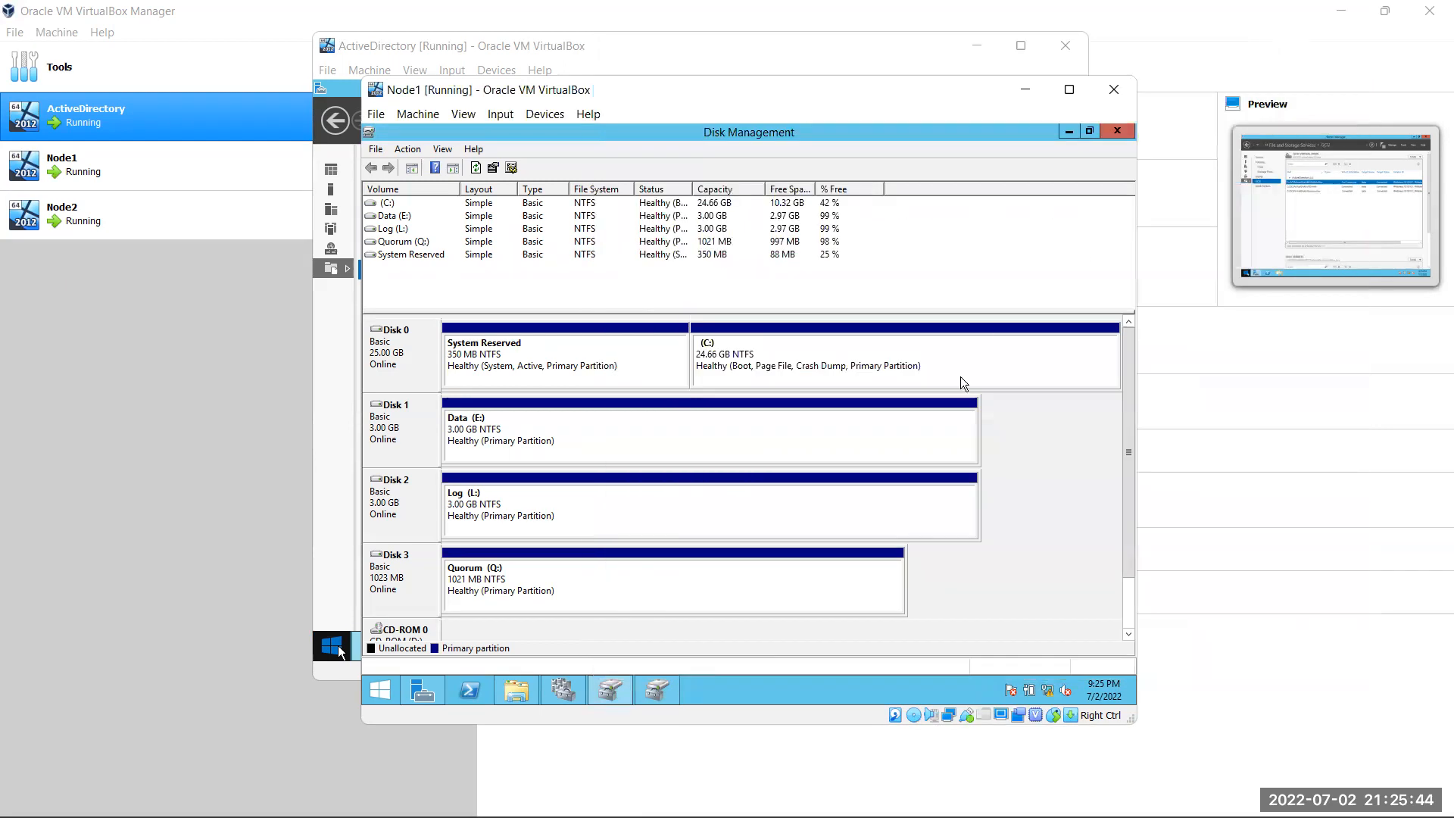
# Check Node1's Data (E:), Log (L:) and Quorum (Q:) drives in This PC, then minimize the windows
pyautogui.click(516, 690)
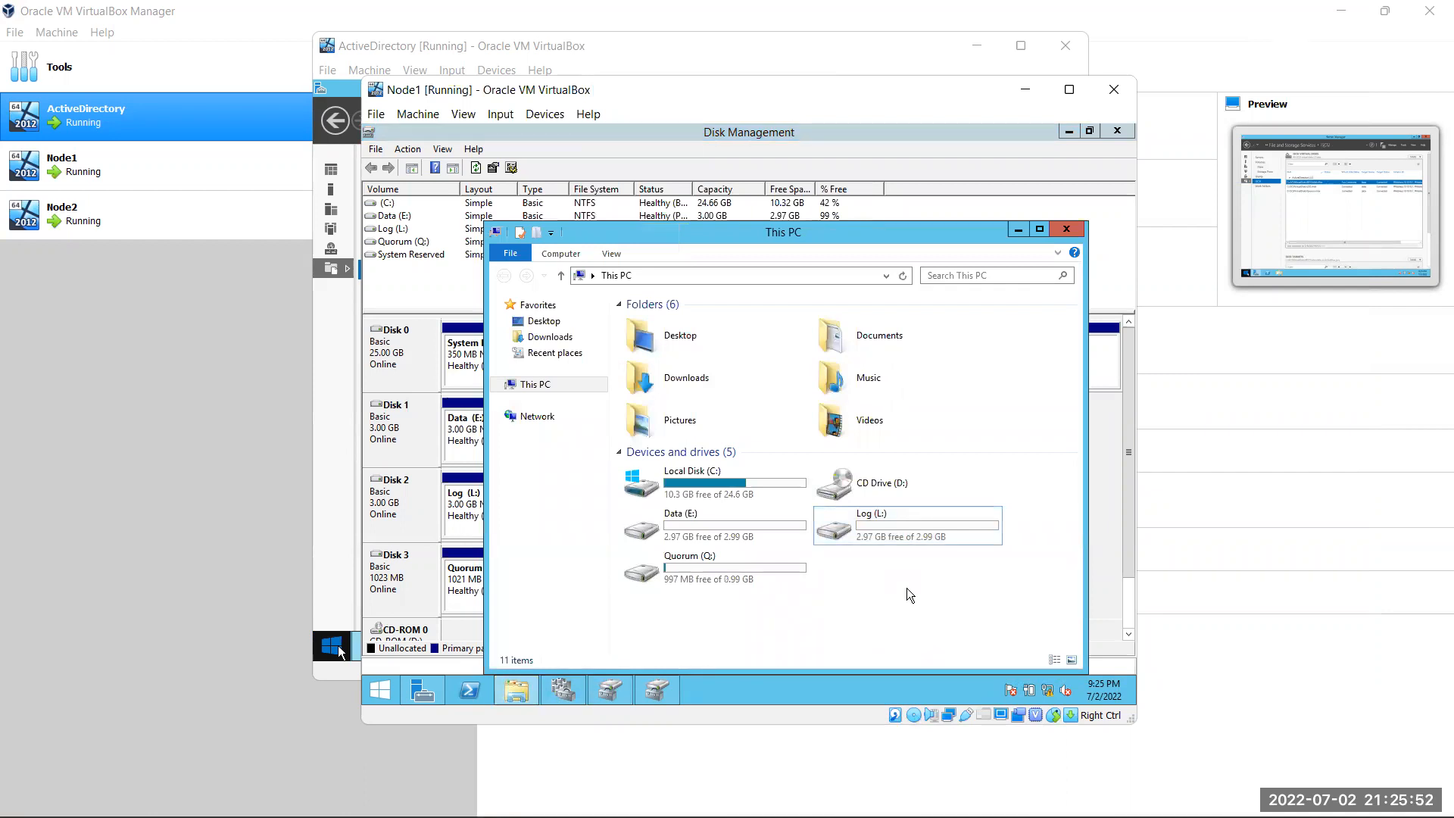
pyautogui.press('Left')
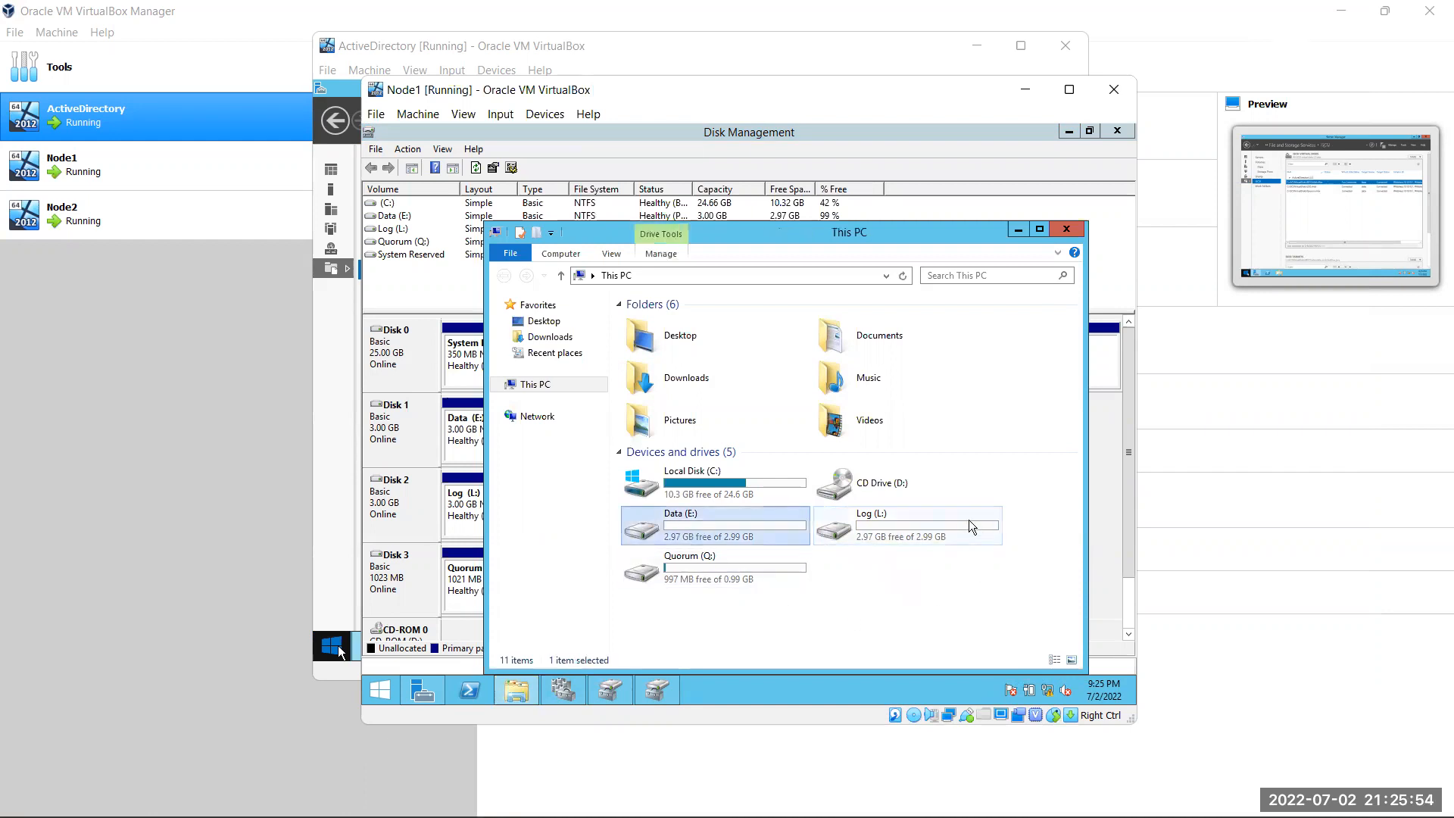
pyautogui.click(969, 520)
pyautogui.click(728, 561)
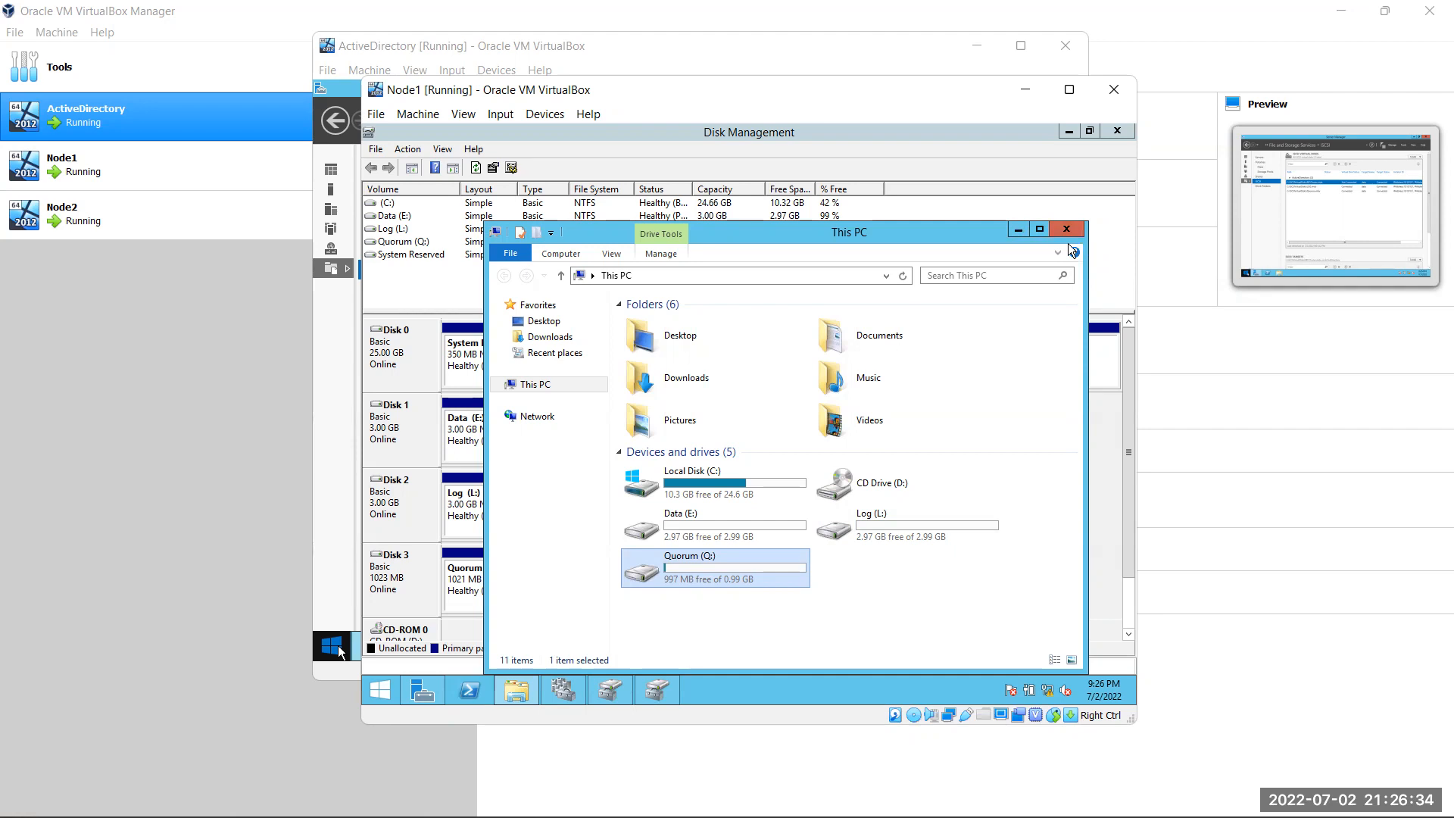
pyautogui.click(1018, 229)
pyautogui.click(1026, 89)
# Minimize the VirtualBox windows and open Clustering.txt from the desktop in Notepad
pyautogui.click(977, 46)
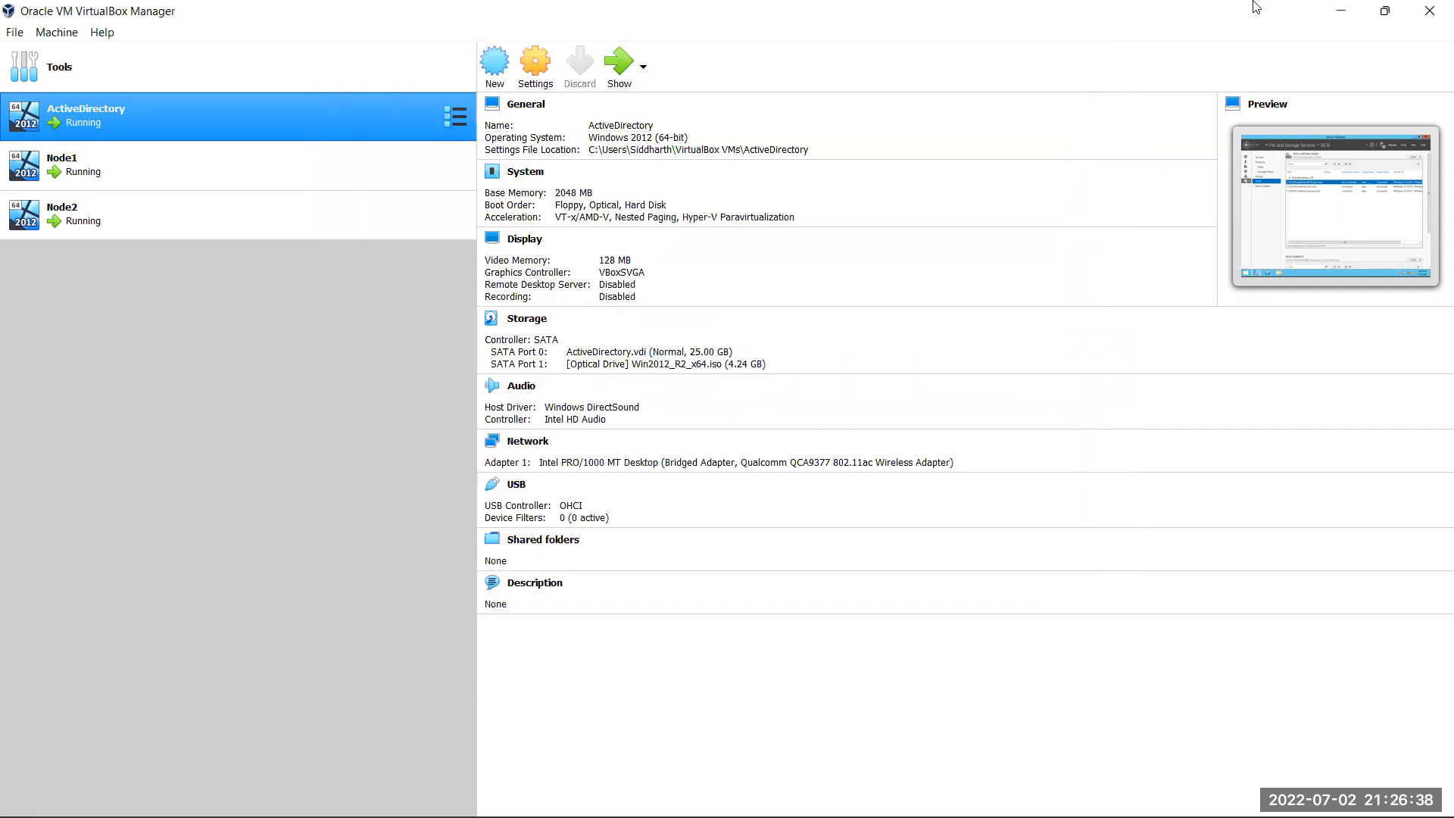
pyautogui.click(1340, 10)
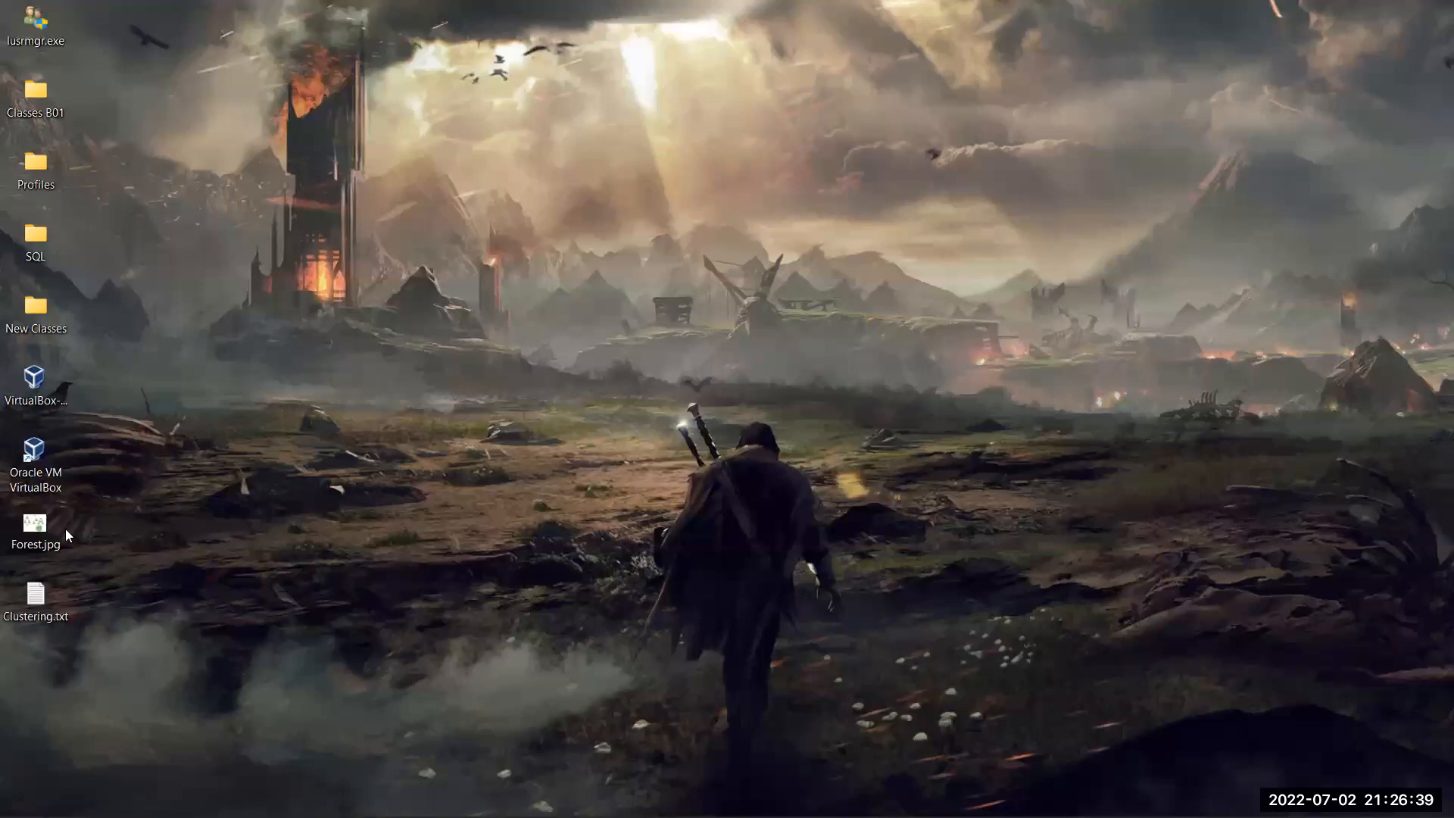
pyautogui.doubleClick(38, 596)
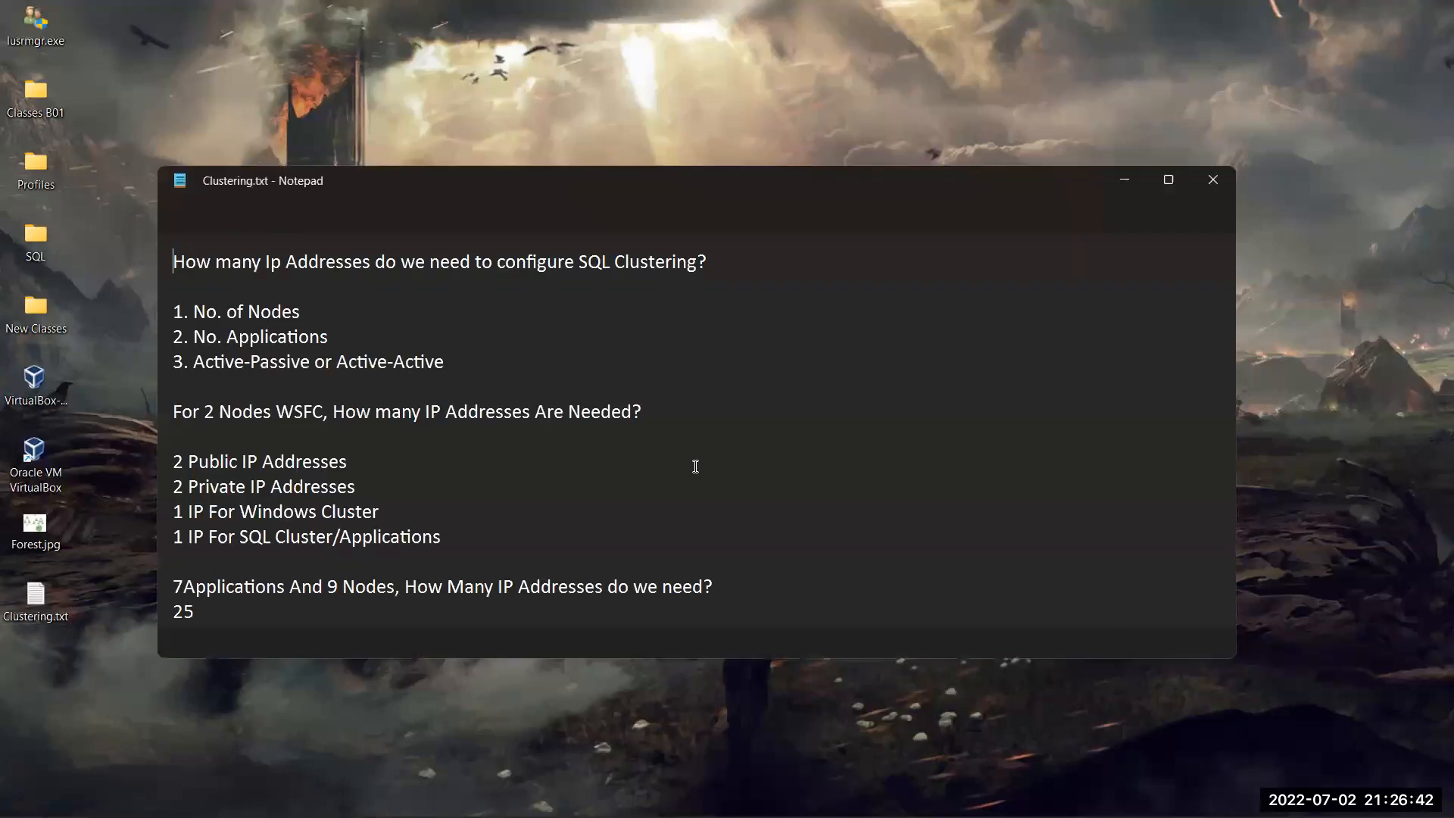
pyautogui.click(861, 416)
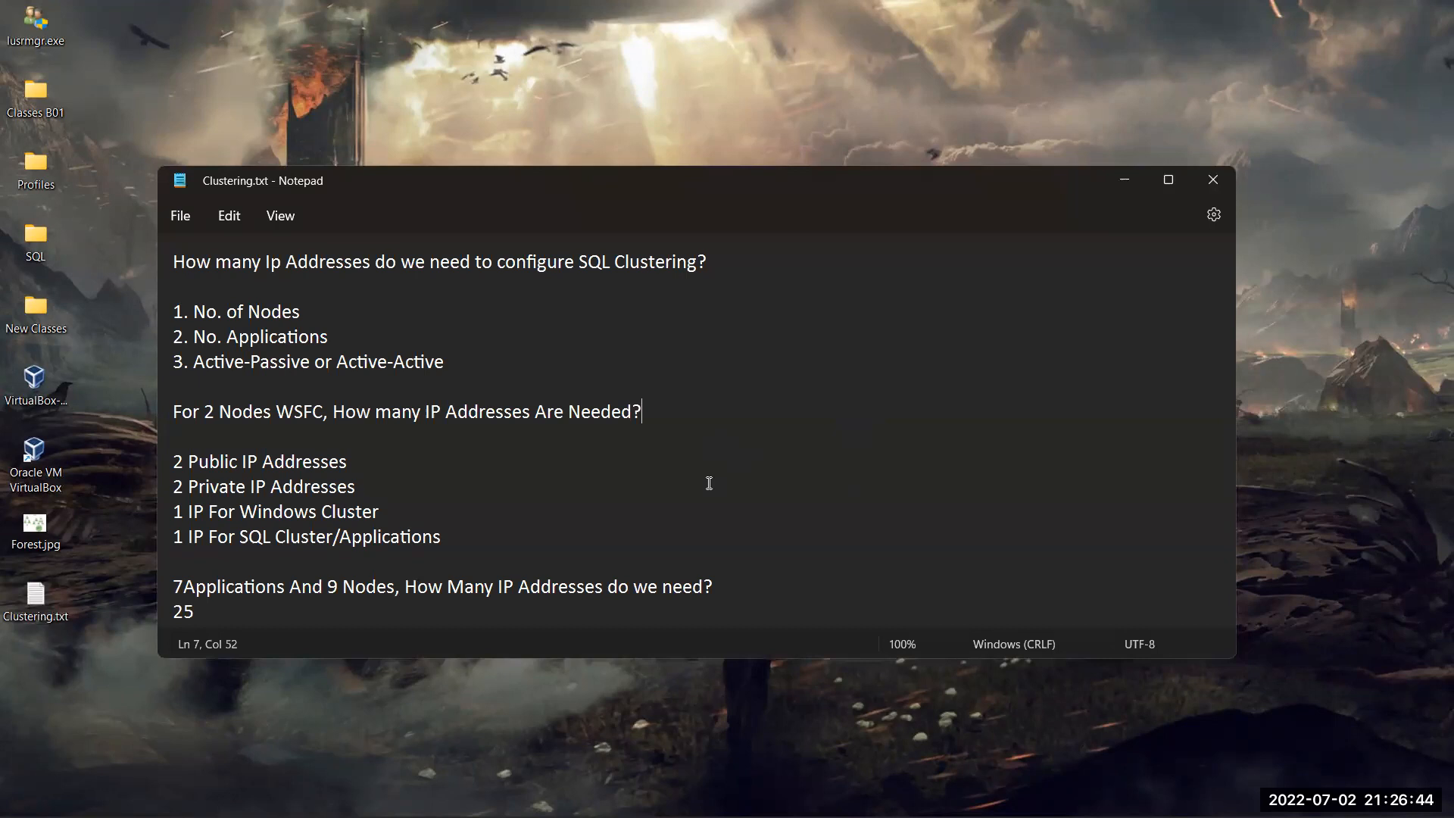
pyautogui.scroll(-1, 707, 480)
pyautogui.scroll(1, 634, 483)
pyautogui.scroll(-5, 350, 468)
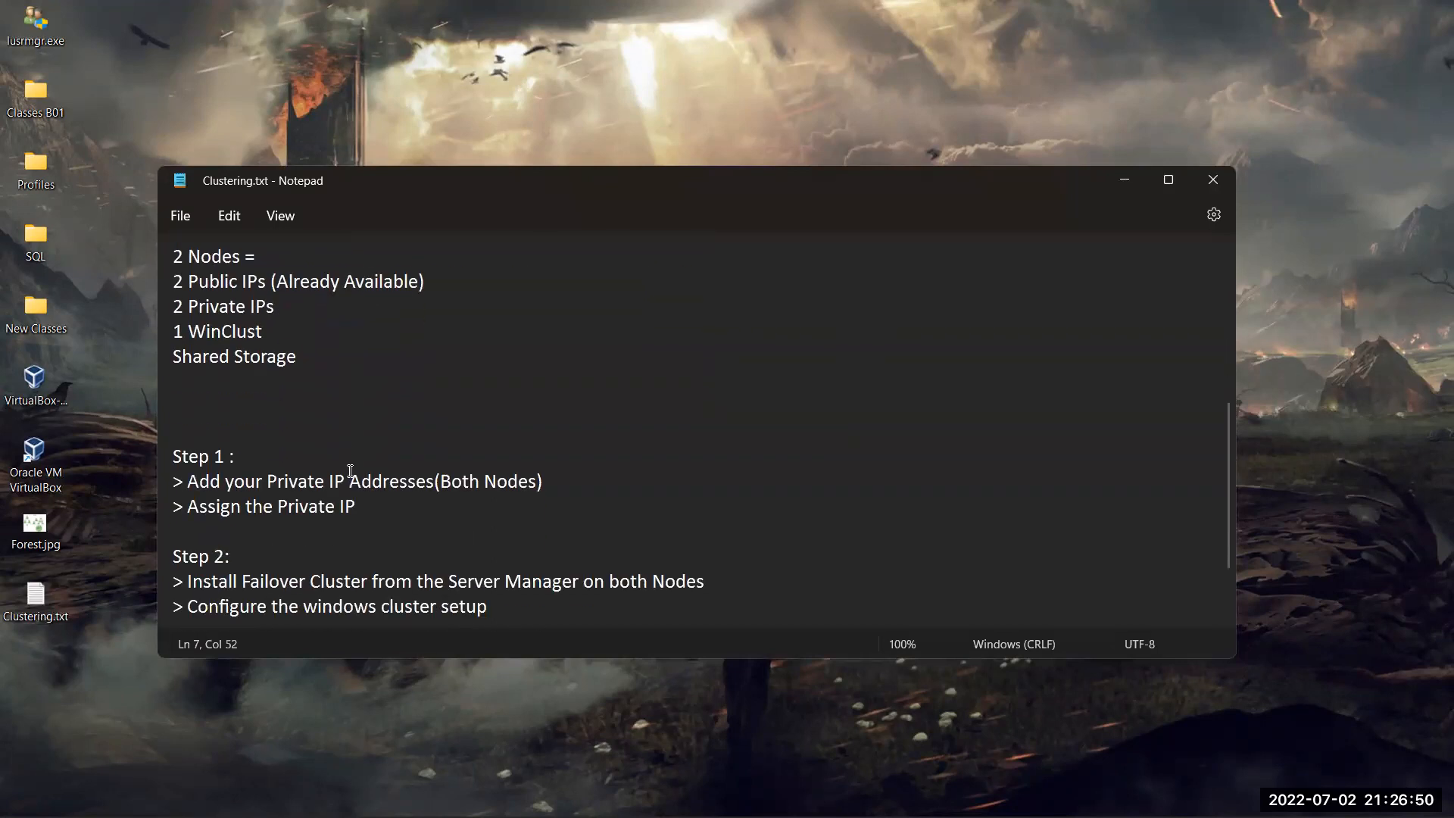
pyautogui.scroll(-2, 350, 472)
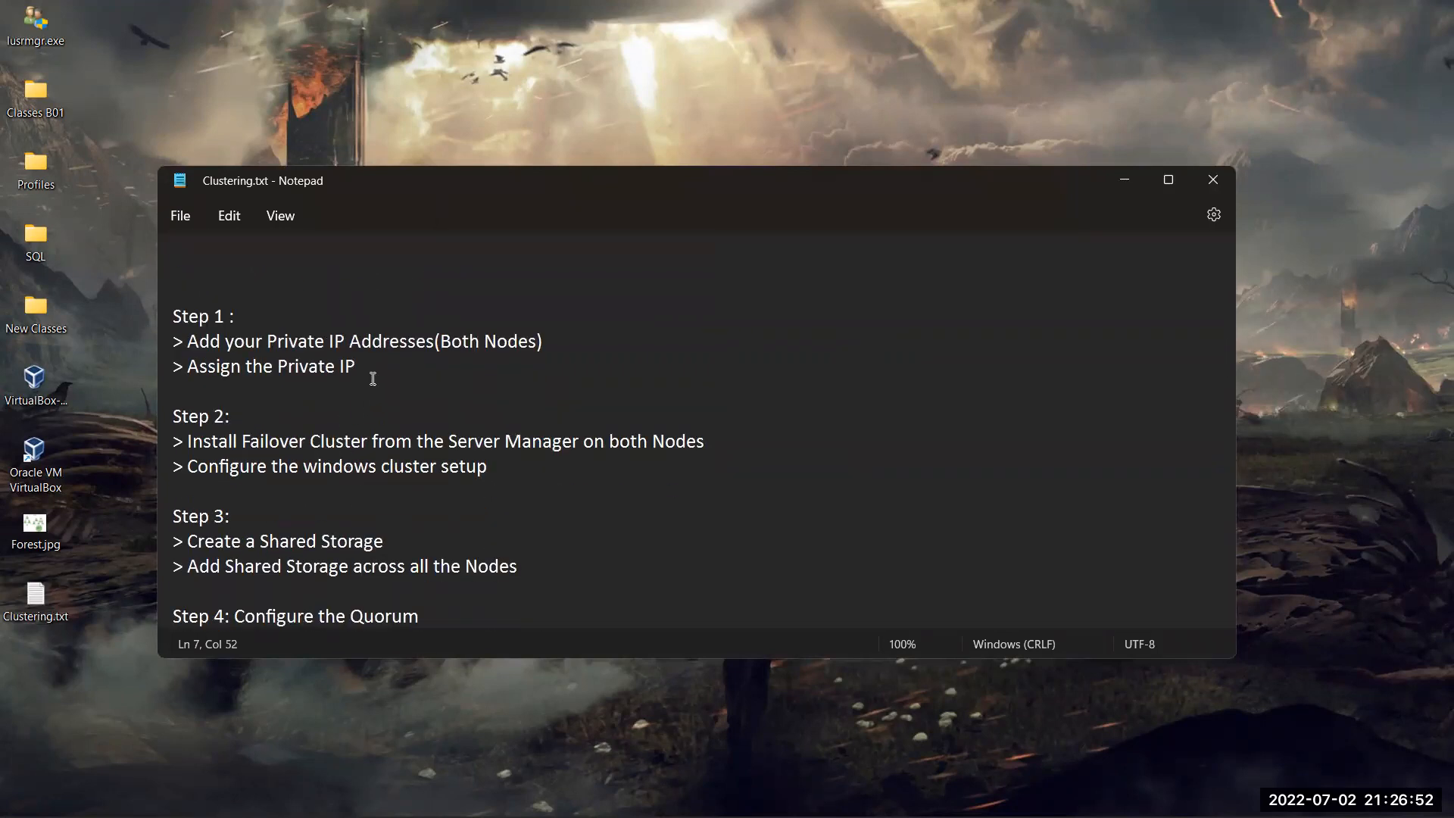
# Highlight the plan lines: private IPs, Install Failover Cluster, configure the cluster, Shared Storage
pyautogui.moveTo(574, 337); pyautogui.dragTo(162, 346)
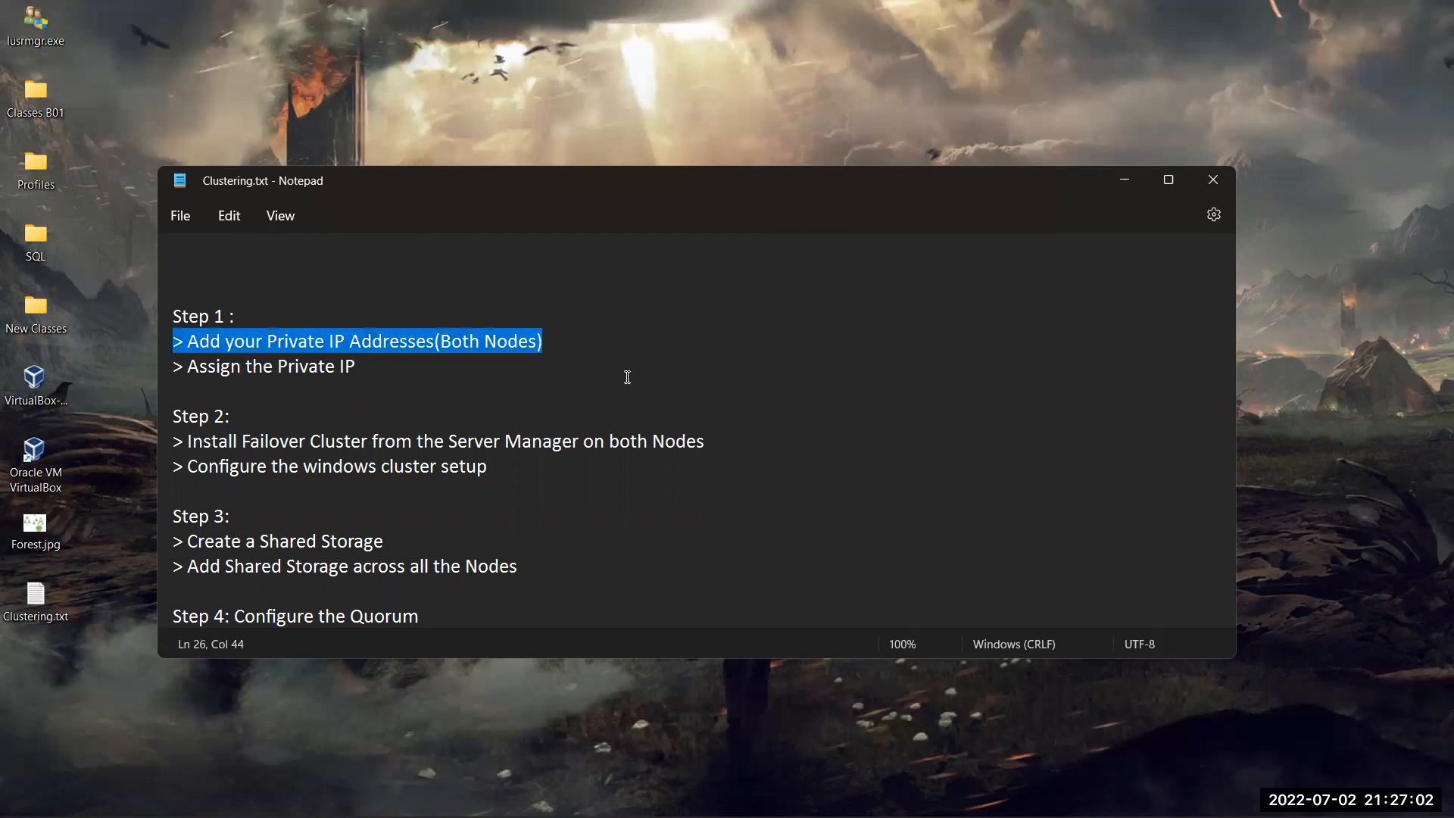
pyautogui.click(422, 367)
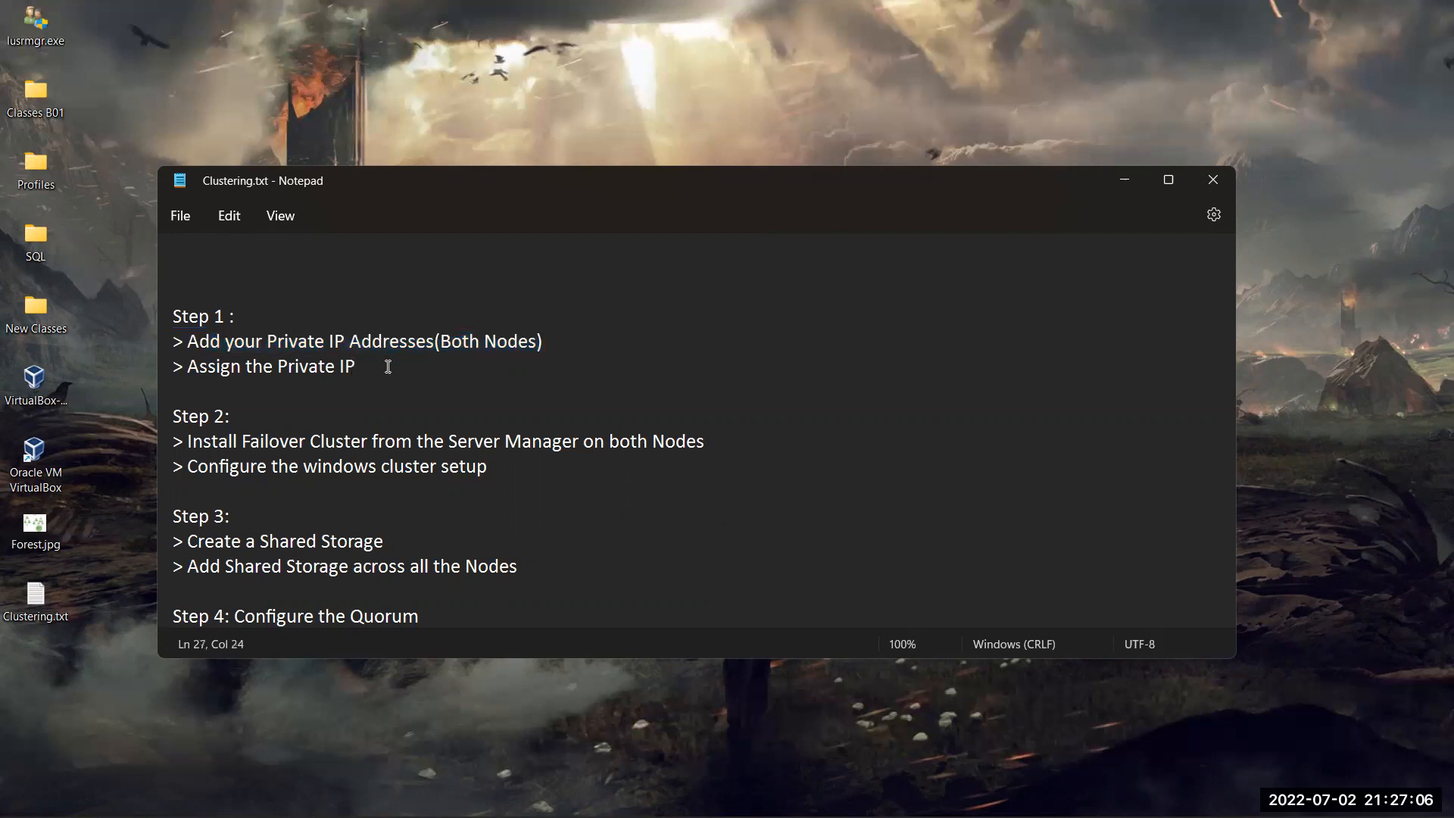
pyautogui.tripleClick(384, 365)
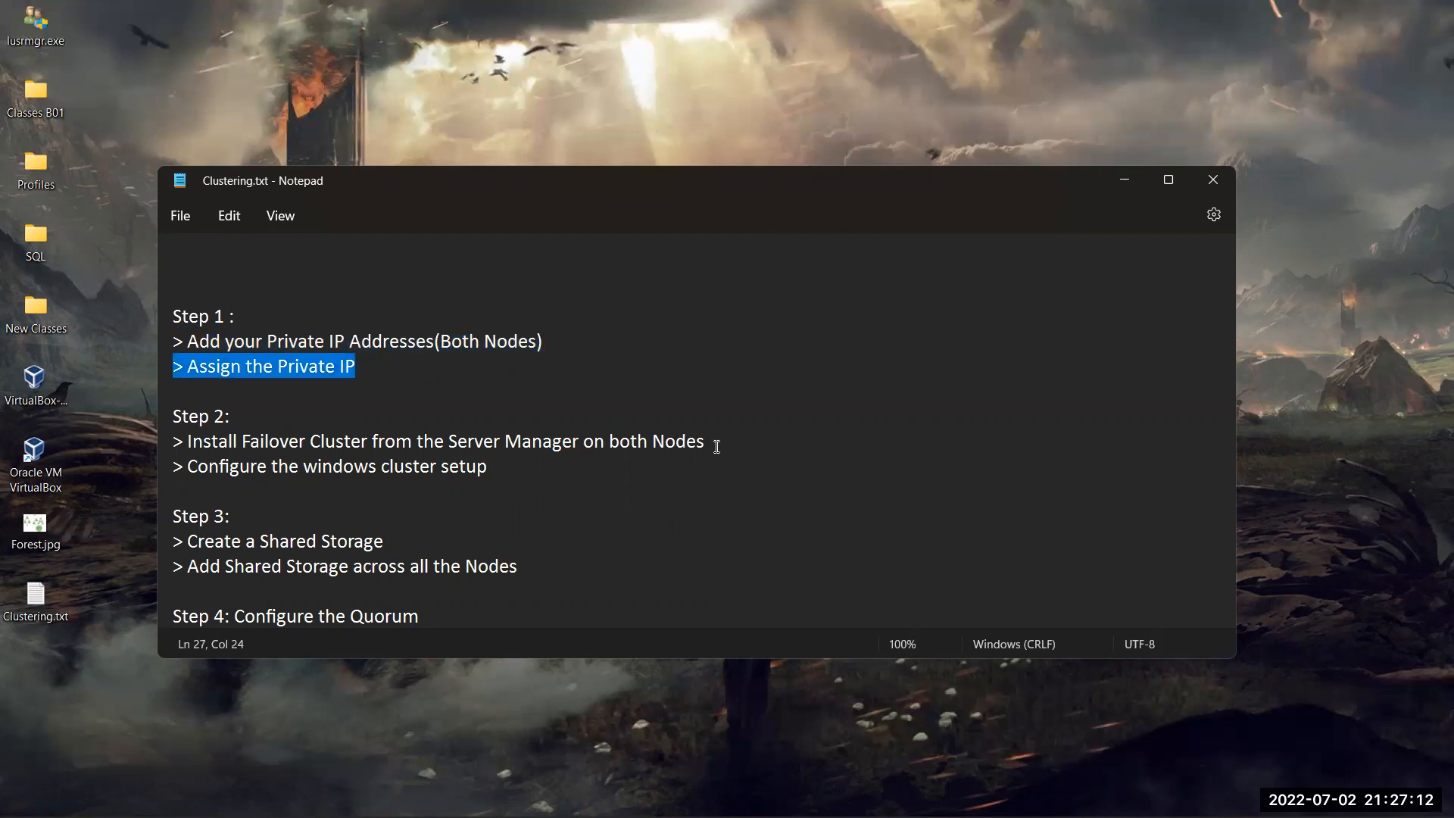
pyautogui.moveTo(716, 442); pyautogui.dragTo(160, 444)
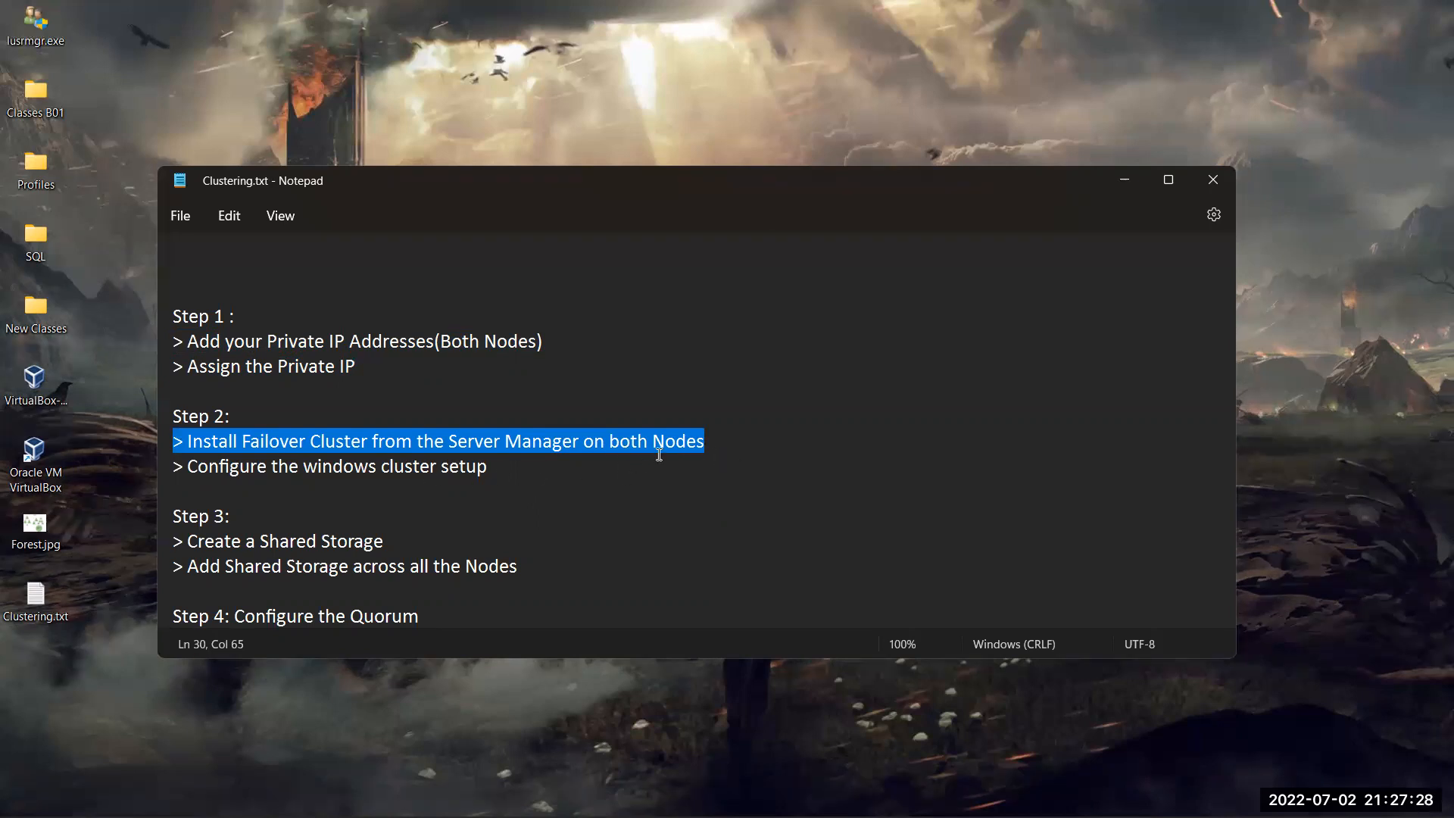
pyautogui.moveTo(490, 468); pyautogui.dragTo(189, 465)
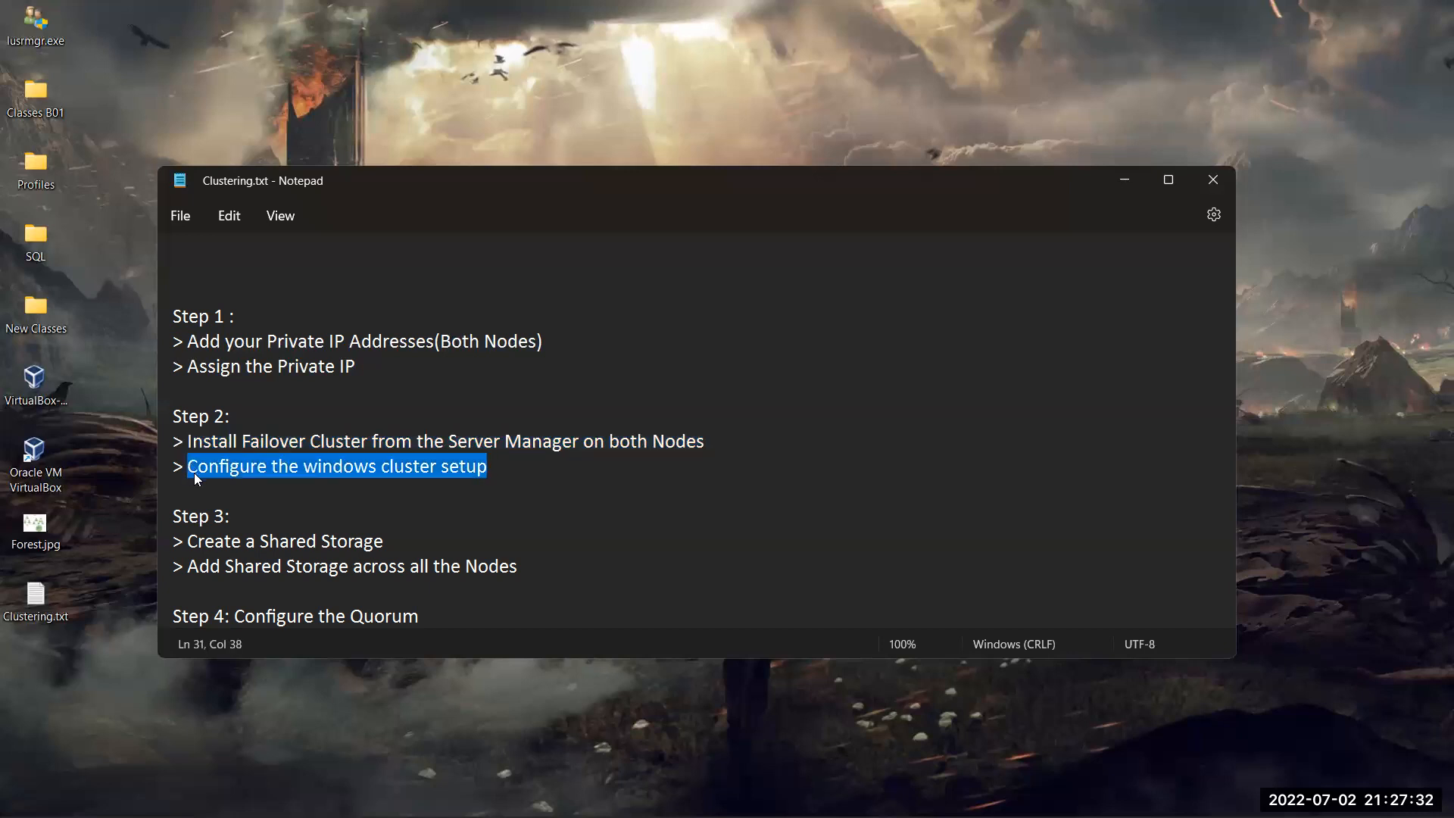
pyautogui.moveTo(384, 540); pyautogui.dragTo(259, 541)
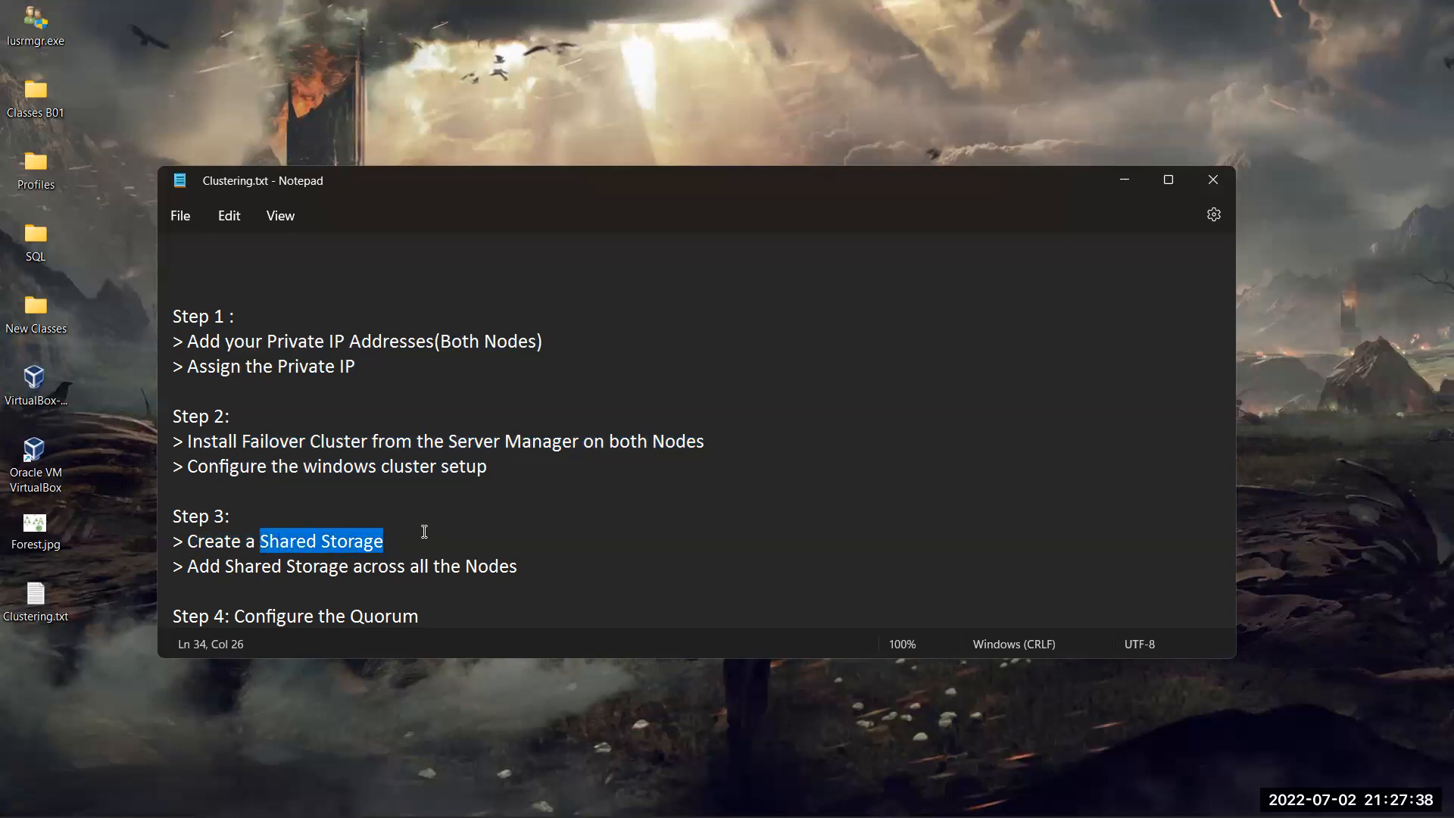
pyautogui.click(425, 531)
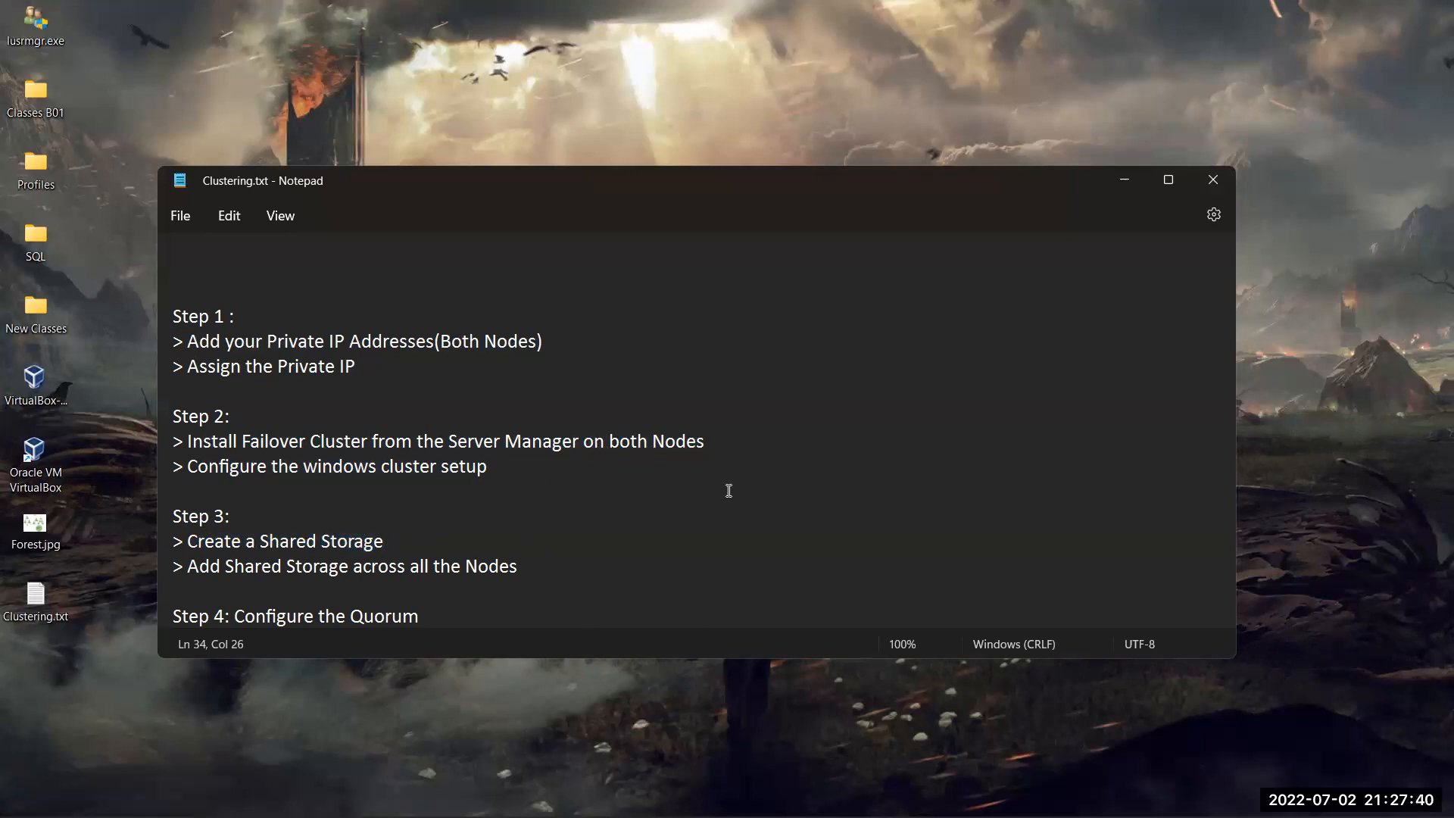
# Bring Node1 forward and check its Log (L:) and Data (E:) drives in This PC
pyautogui.moveTo(853, 795)
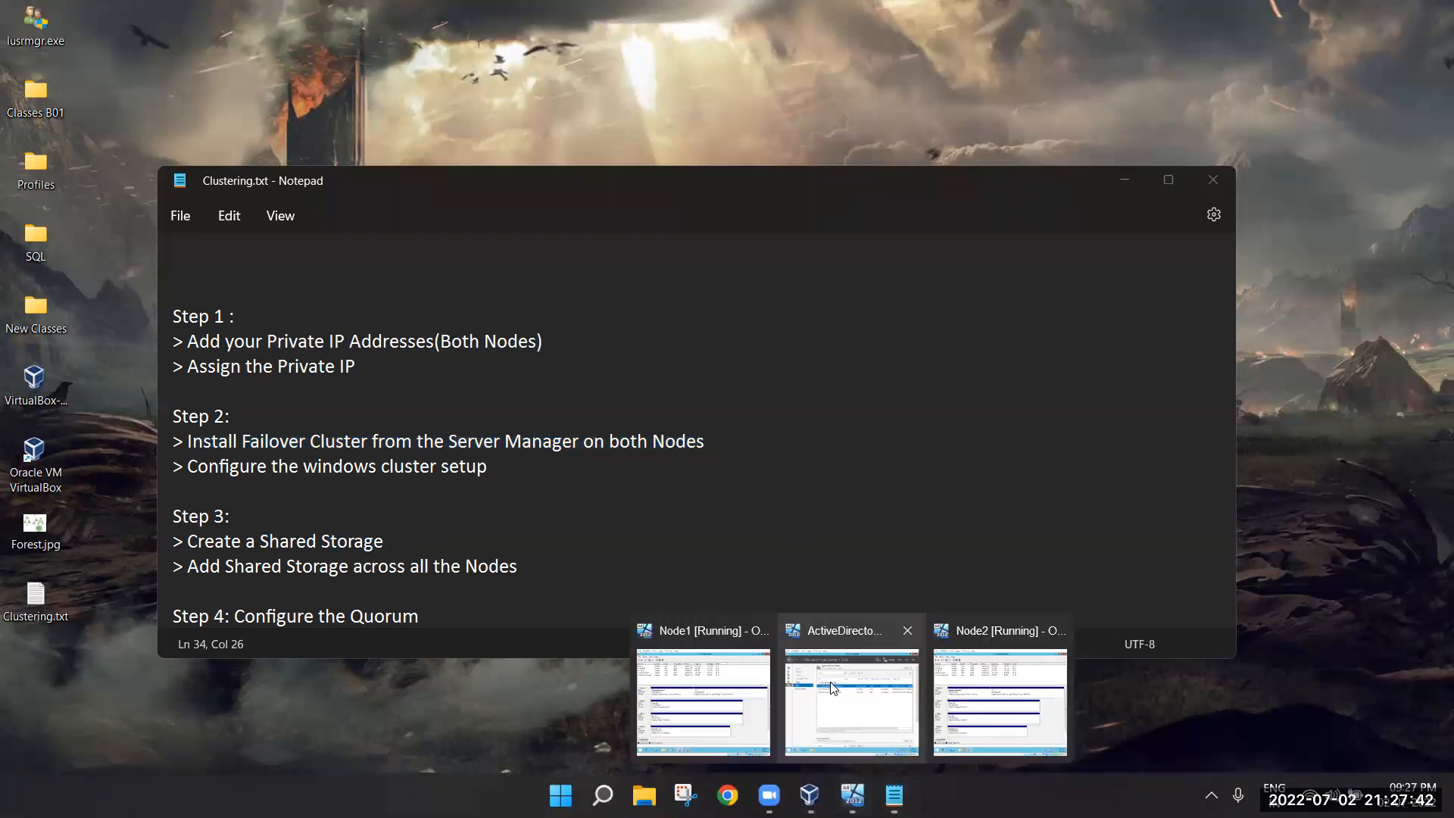
pyautogui.click(750, 685)
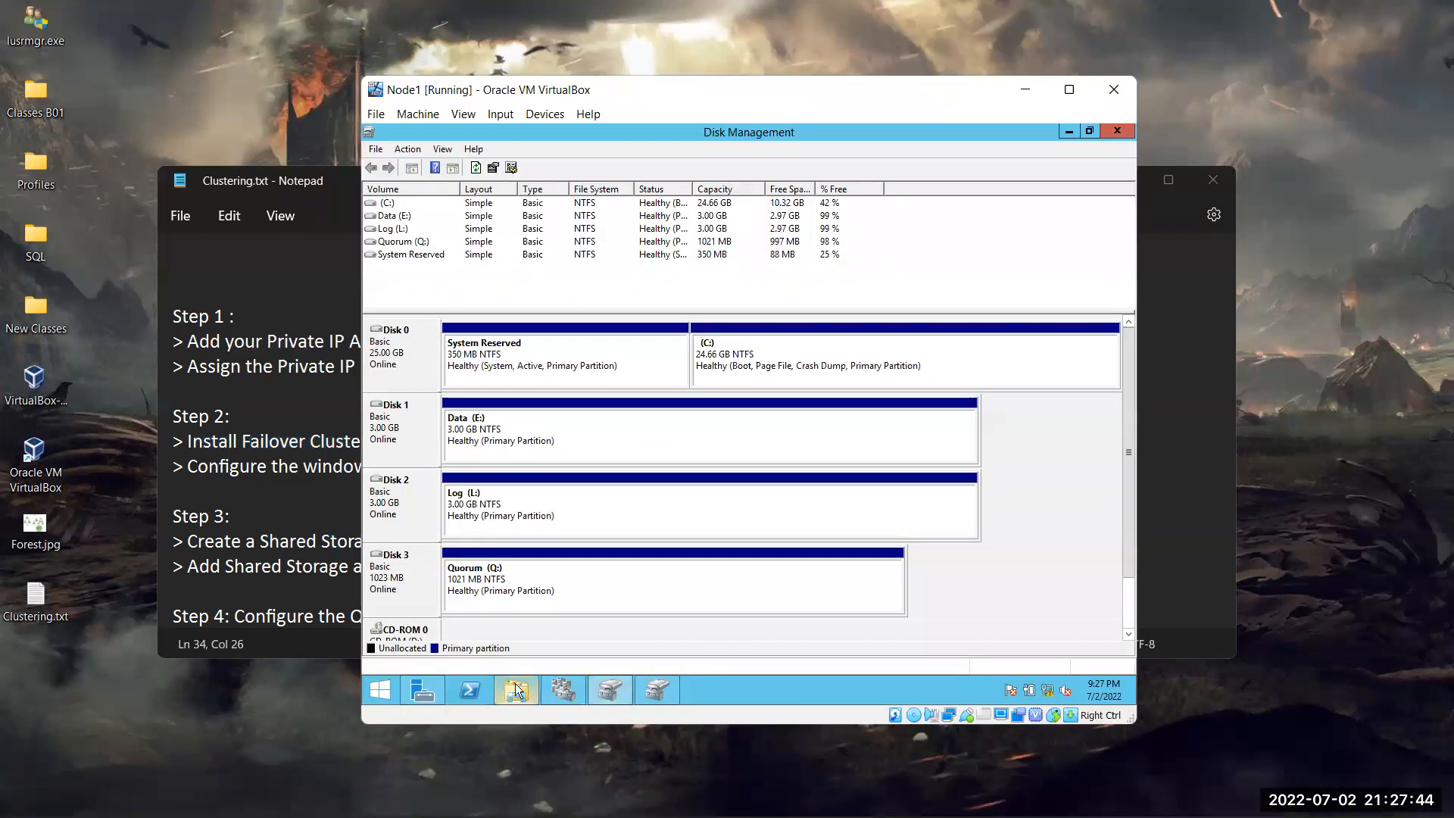
pyautogui.click(515, 685)
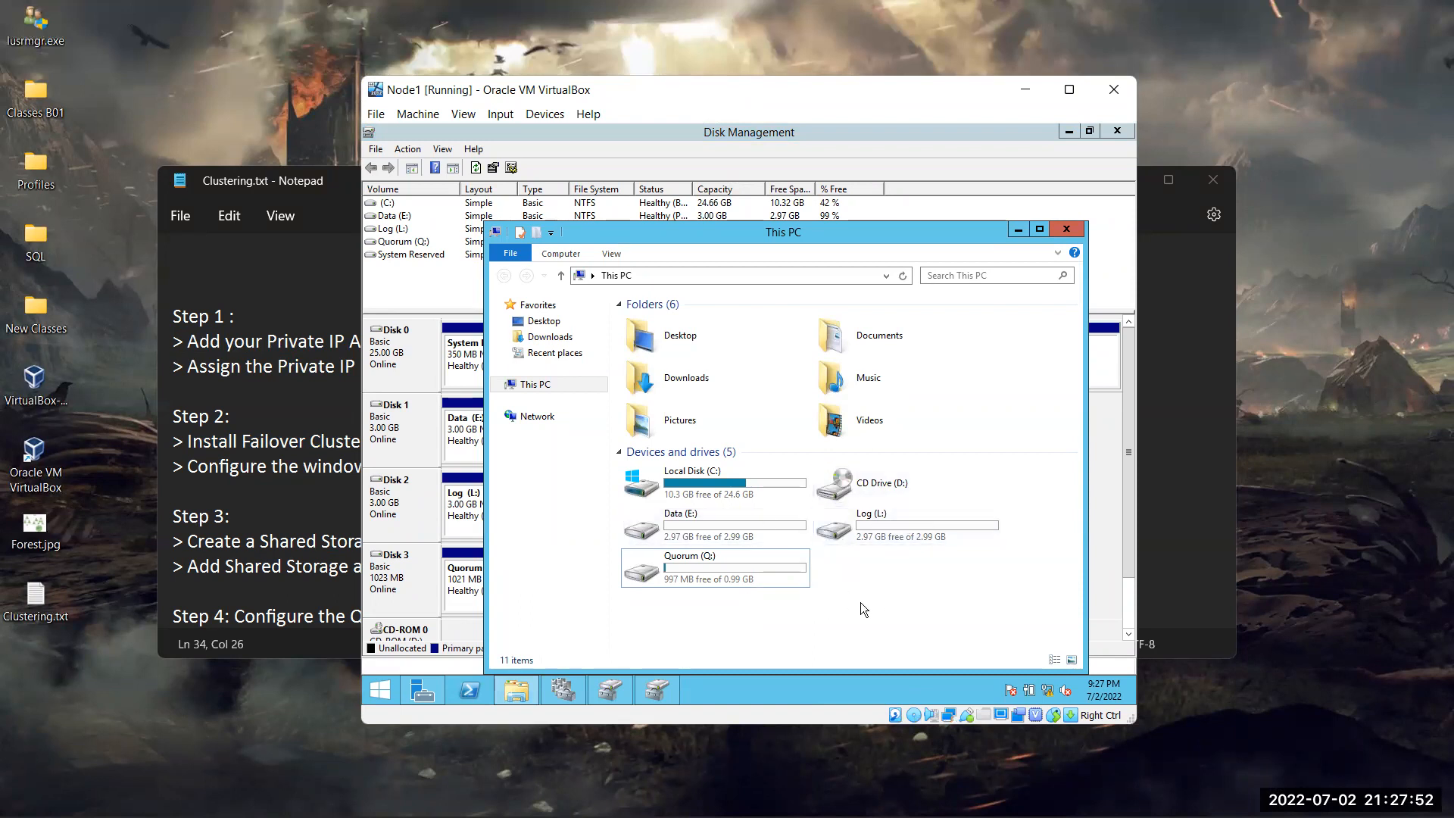
pyautogui.click(757, 521)
pyautogui.click(920, 524)
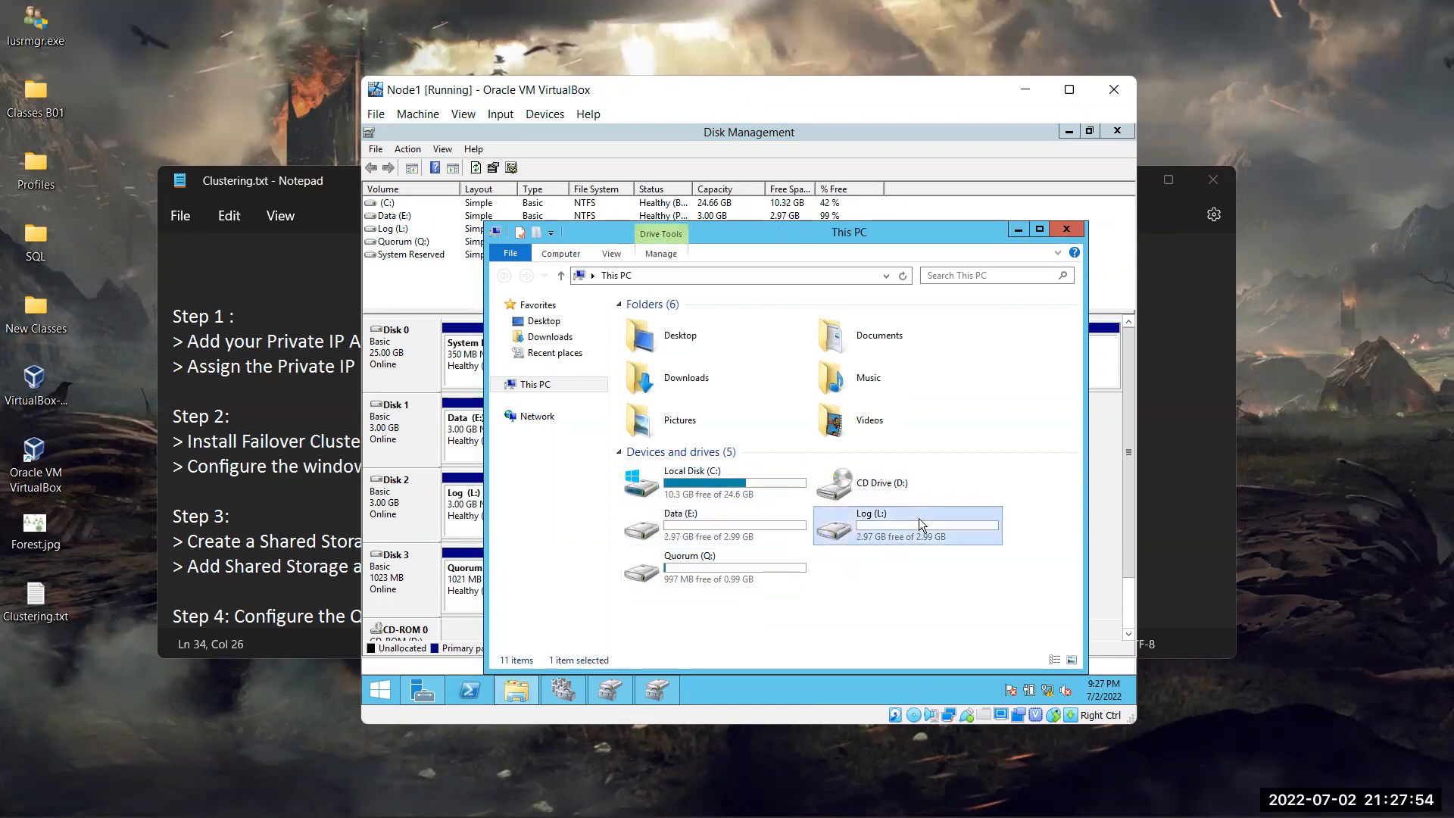
pyautogui.click(783, 541)
# Minimize This PC and Disk Management to reveal Node1's Server Manager Dashboard
pyautogui.click(1011, 230)
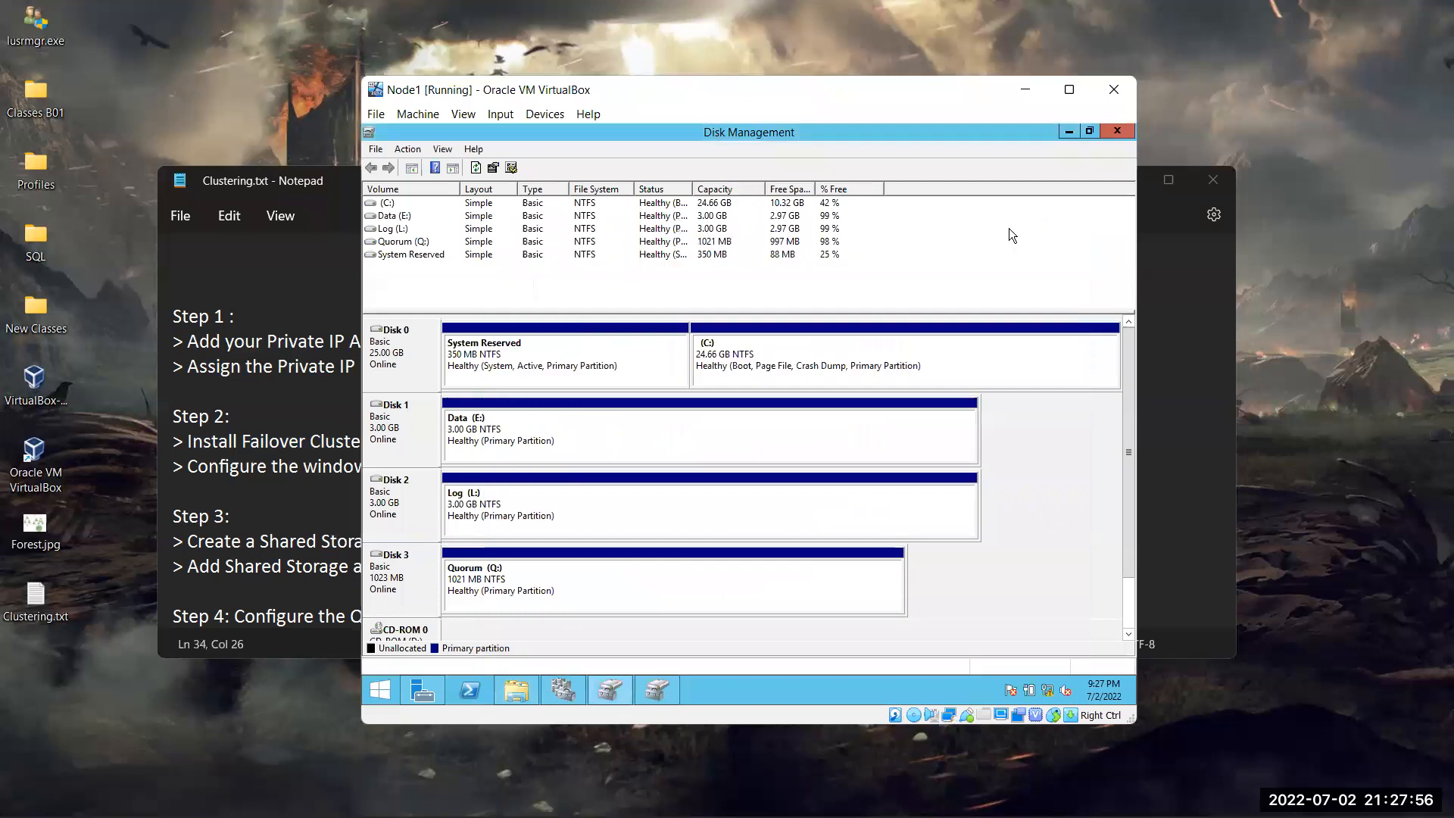
pyautogui.click(1068, 130)
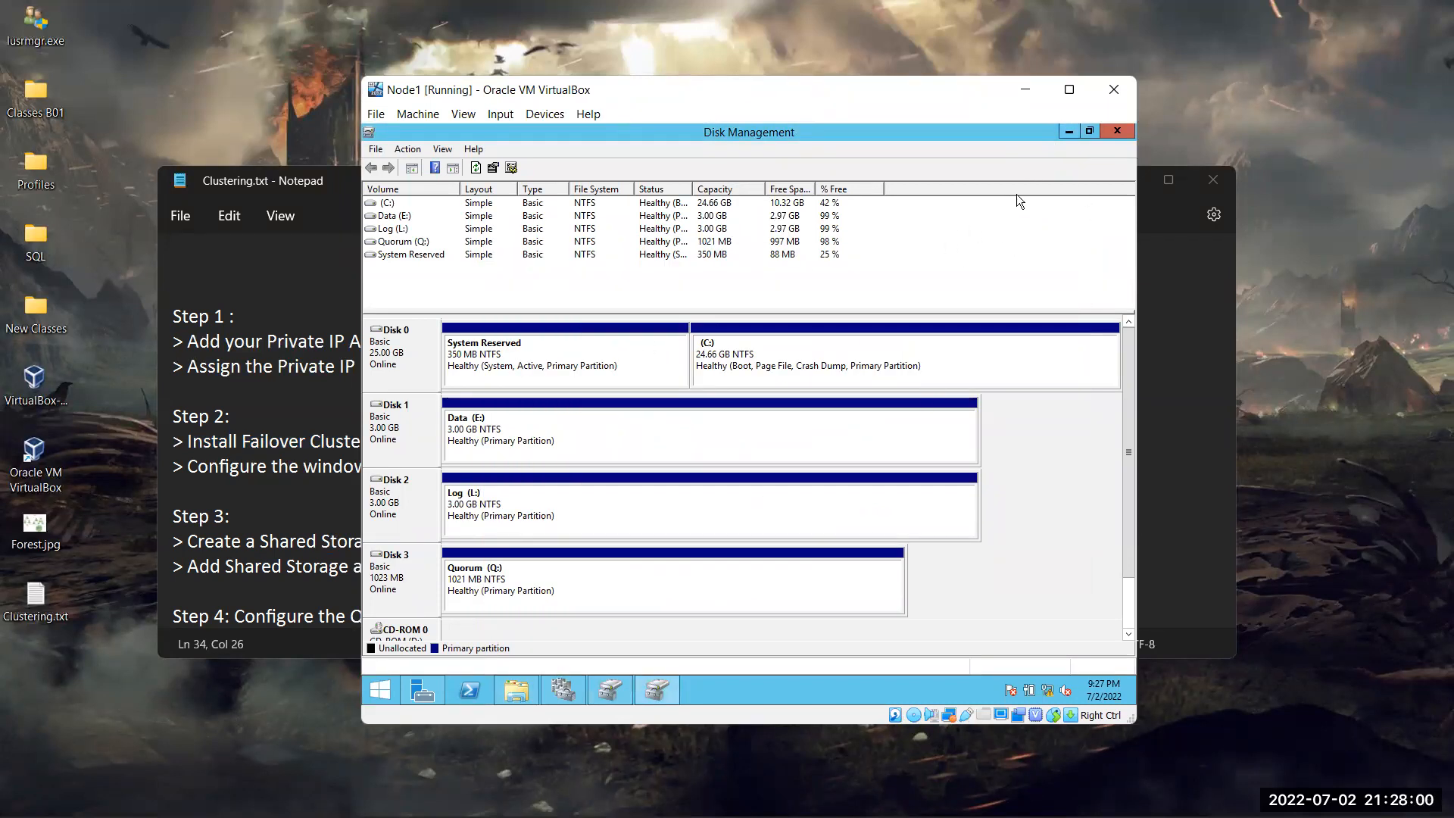
pyautogui.click(1068, 132)
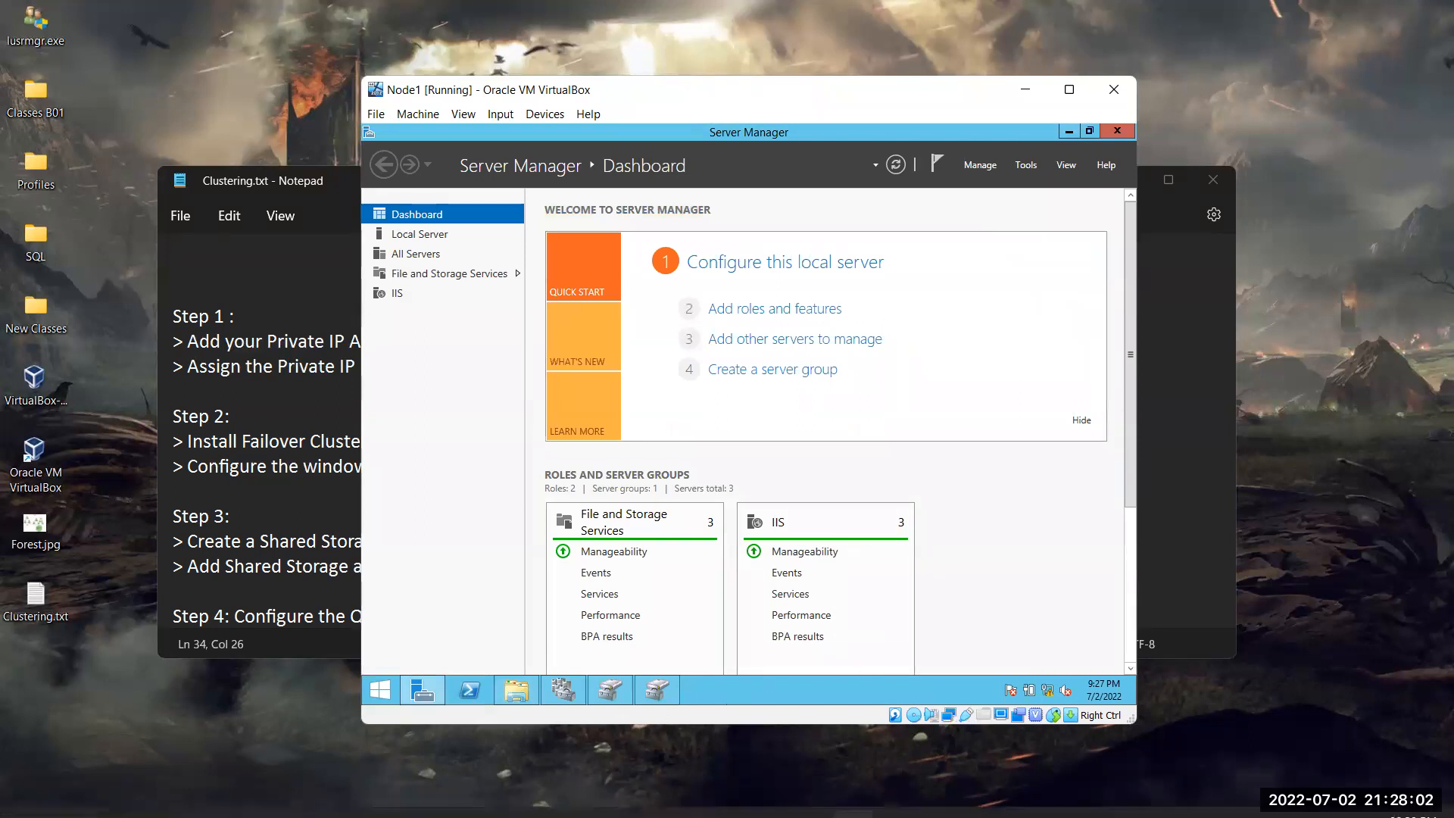
# Minimize Node2's Disk Management and arrange the Node1 and Node2 windows side by side
pyautogui.moveTo(853, 793)
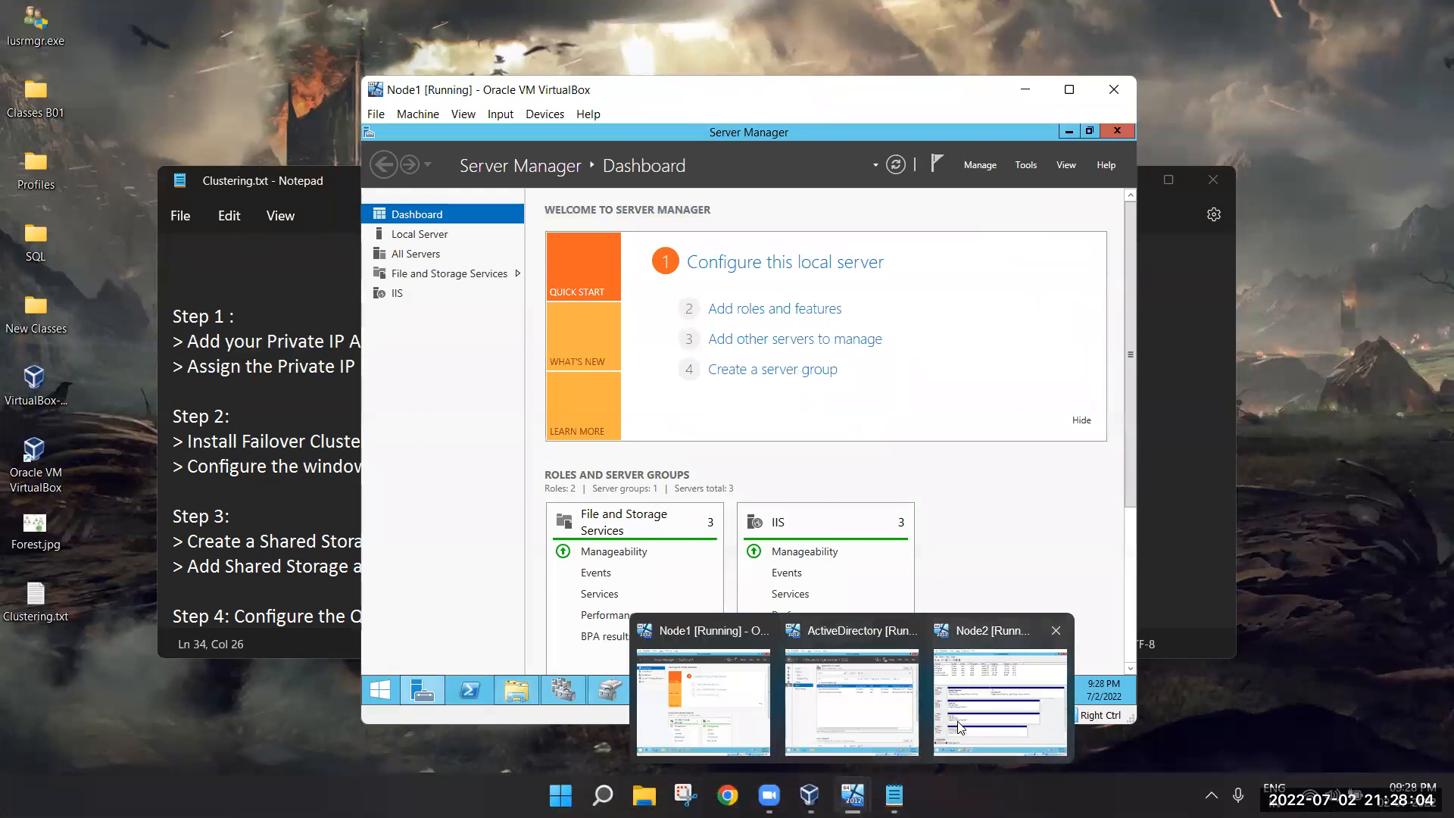
pyautogui.click(944, 688)
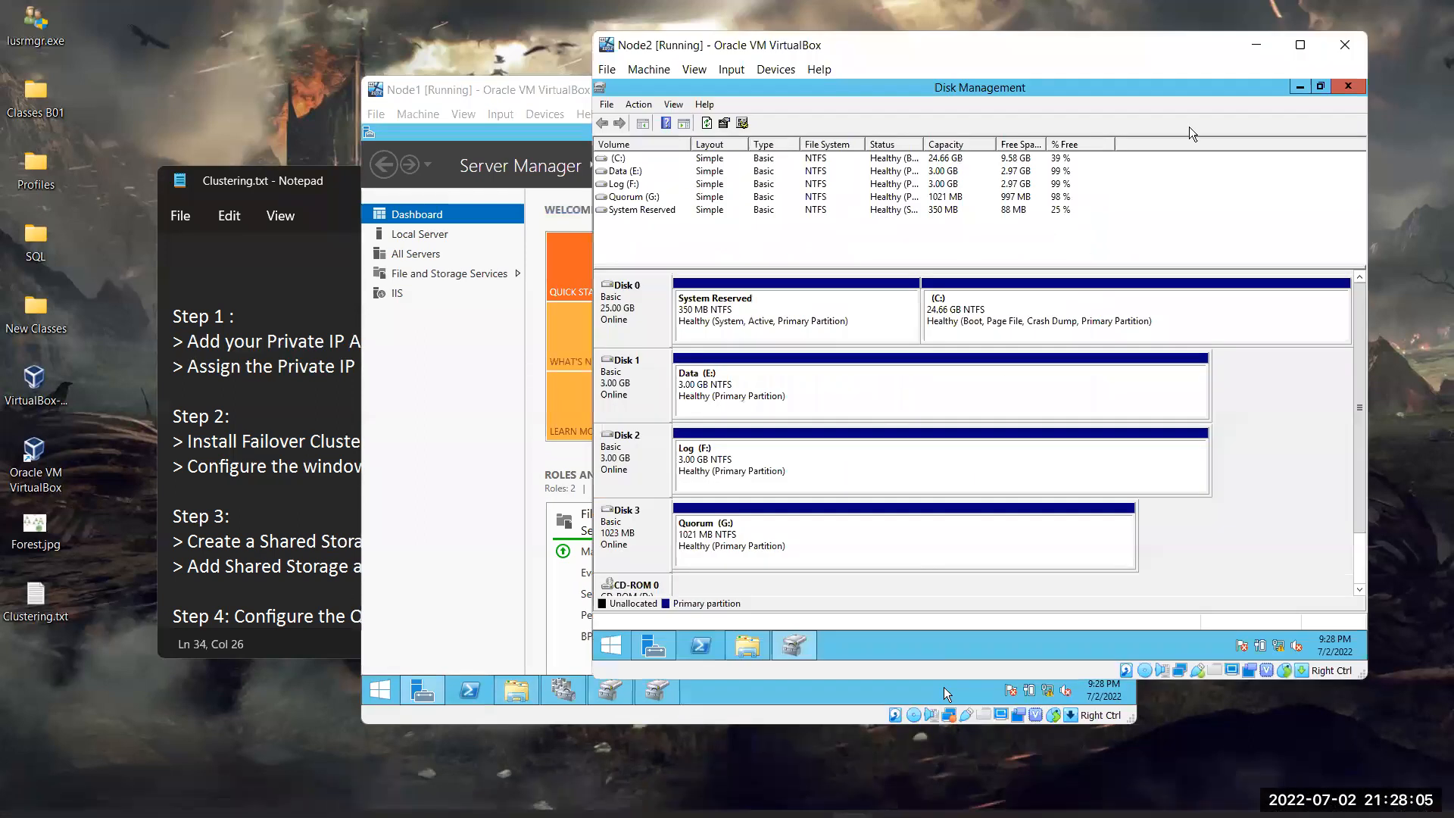
pyautogui.click(1299, 86)
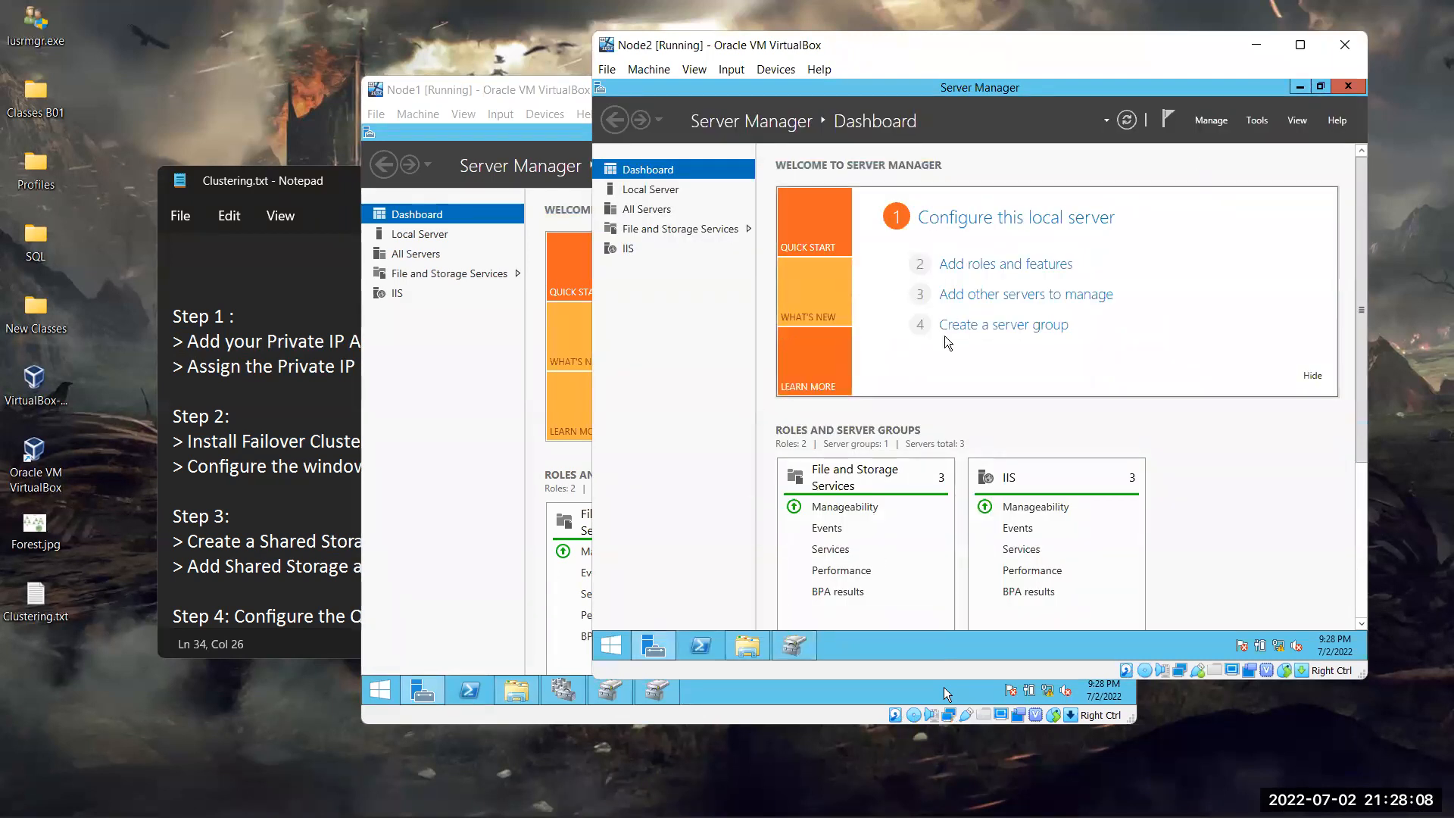
pyautogui.click(534, 367)
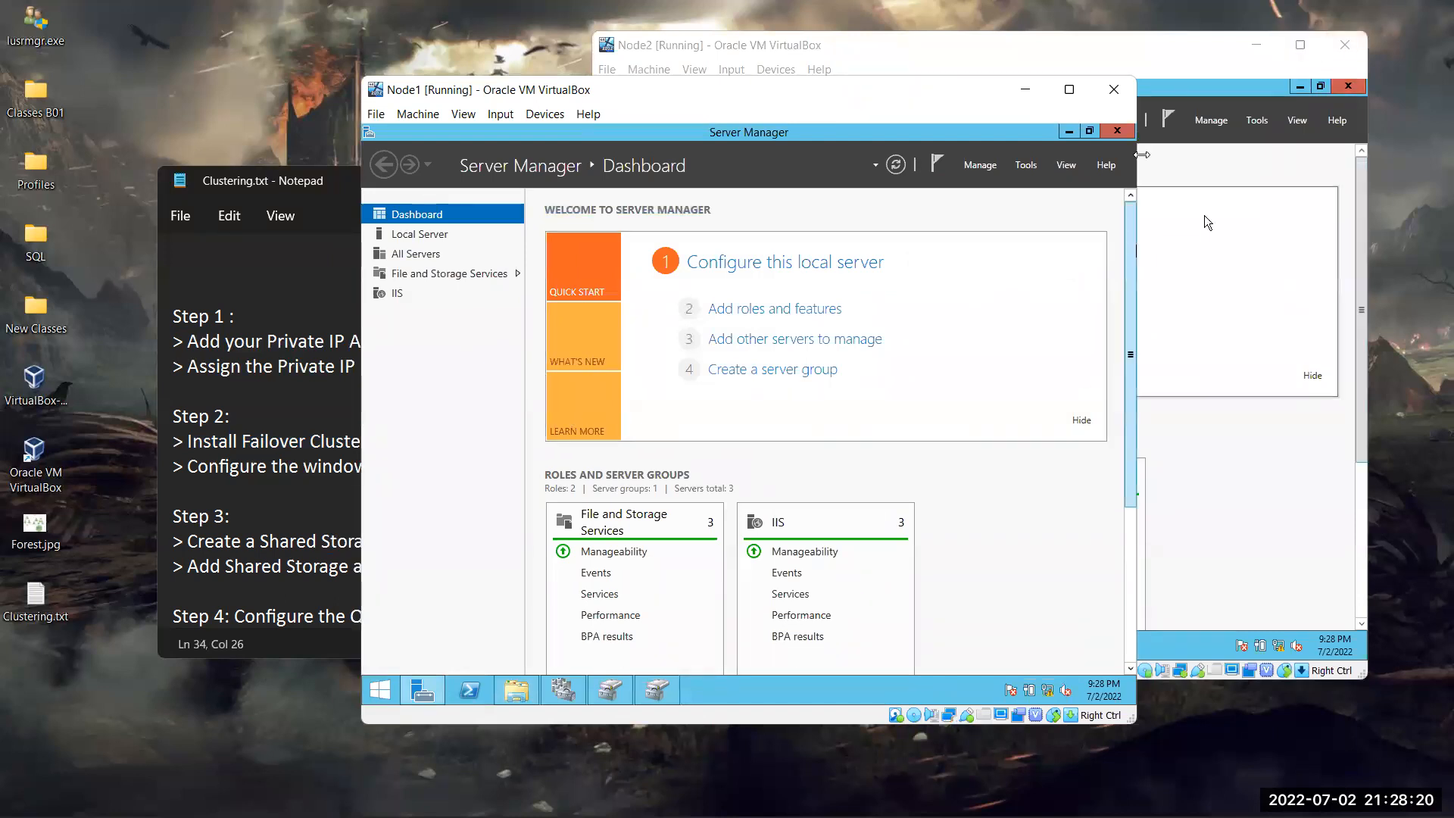
pyautogui.click(1151, 157)
pyautogui.moveTo(1092, 55); pyautogui.dragTo(1139, 113)
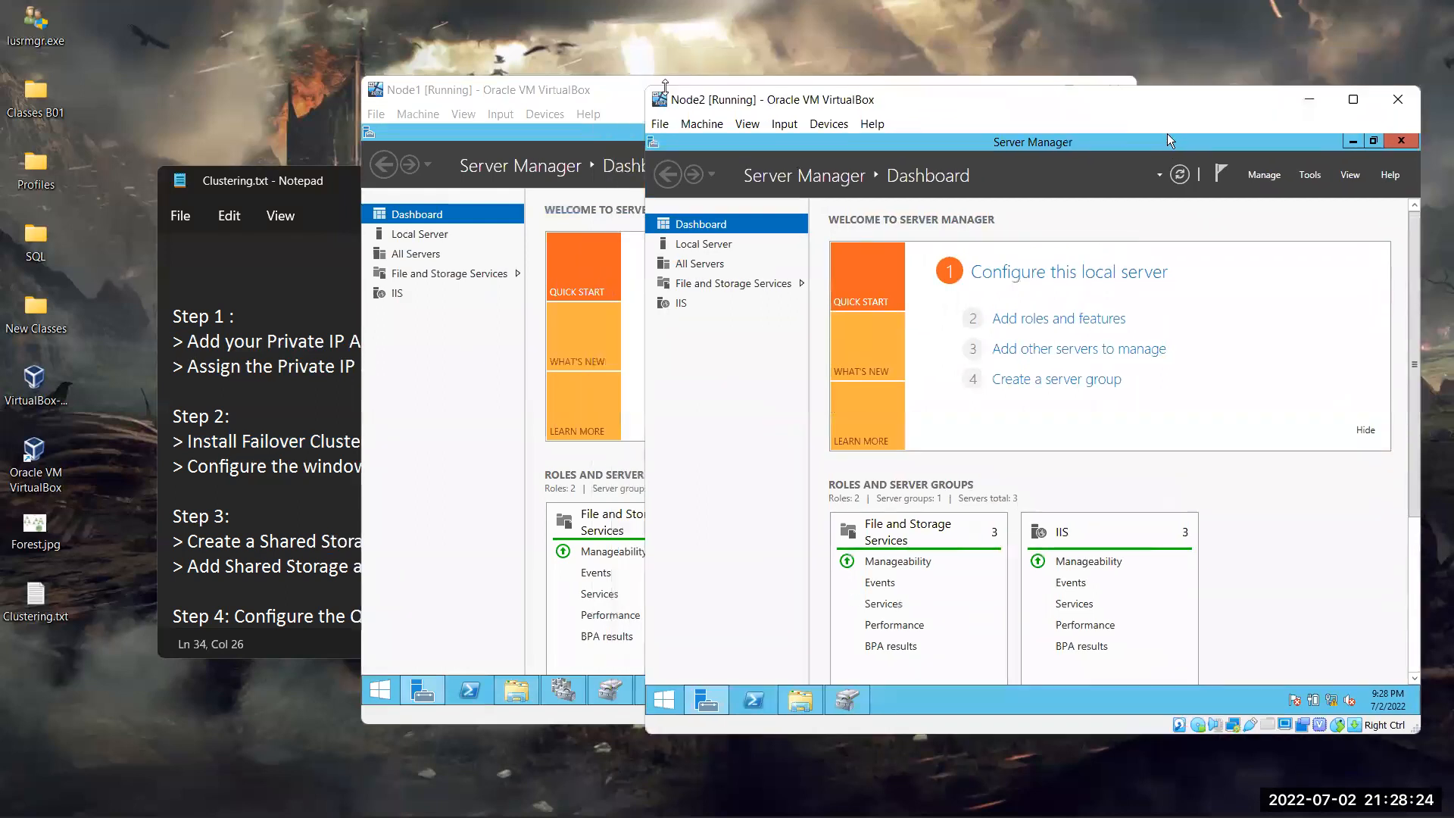
pyautogui.click(605, 95)
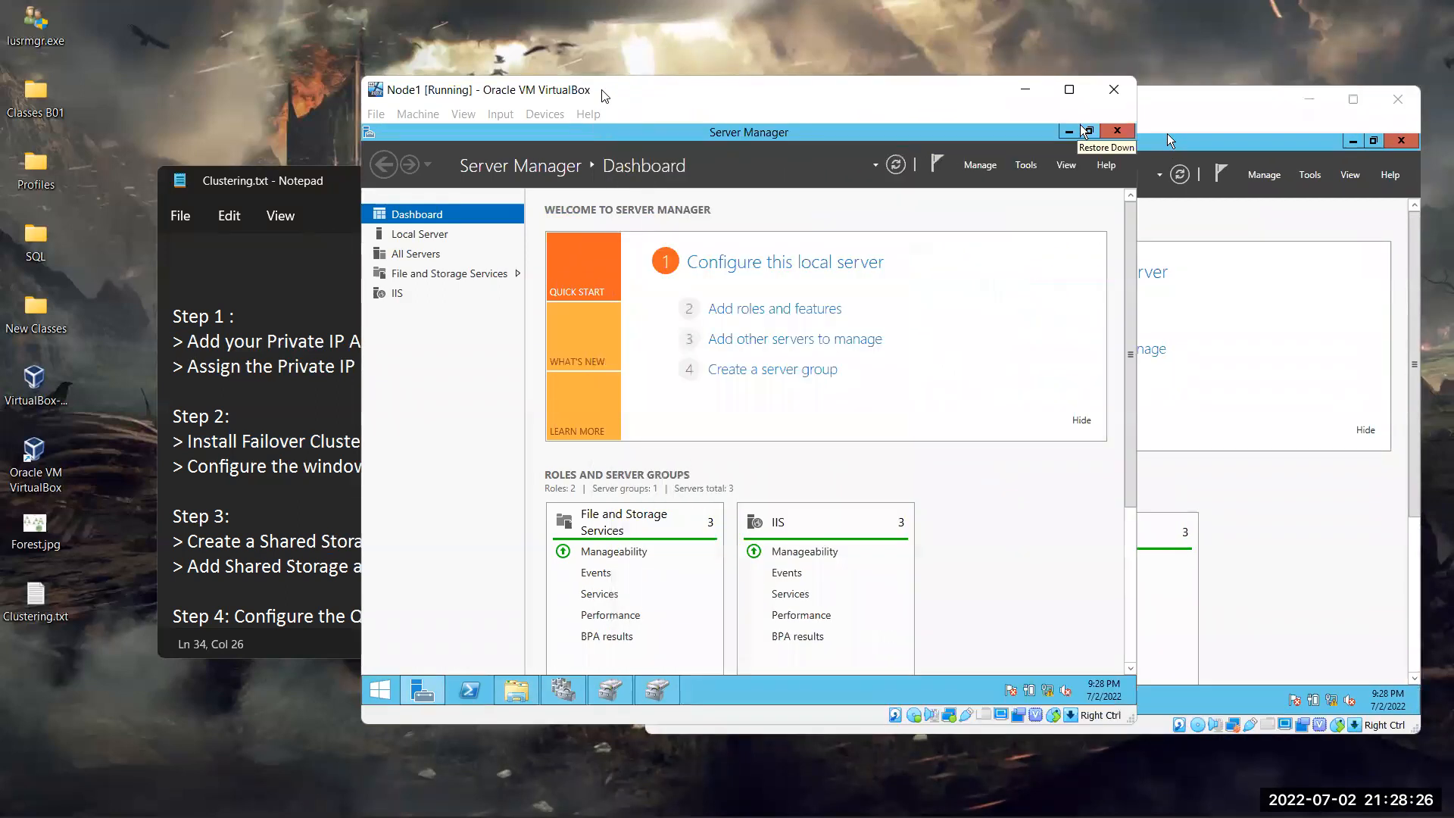
pyautogui.moveTo(605, 95); pyautogui.dragTo(460, 107)
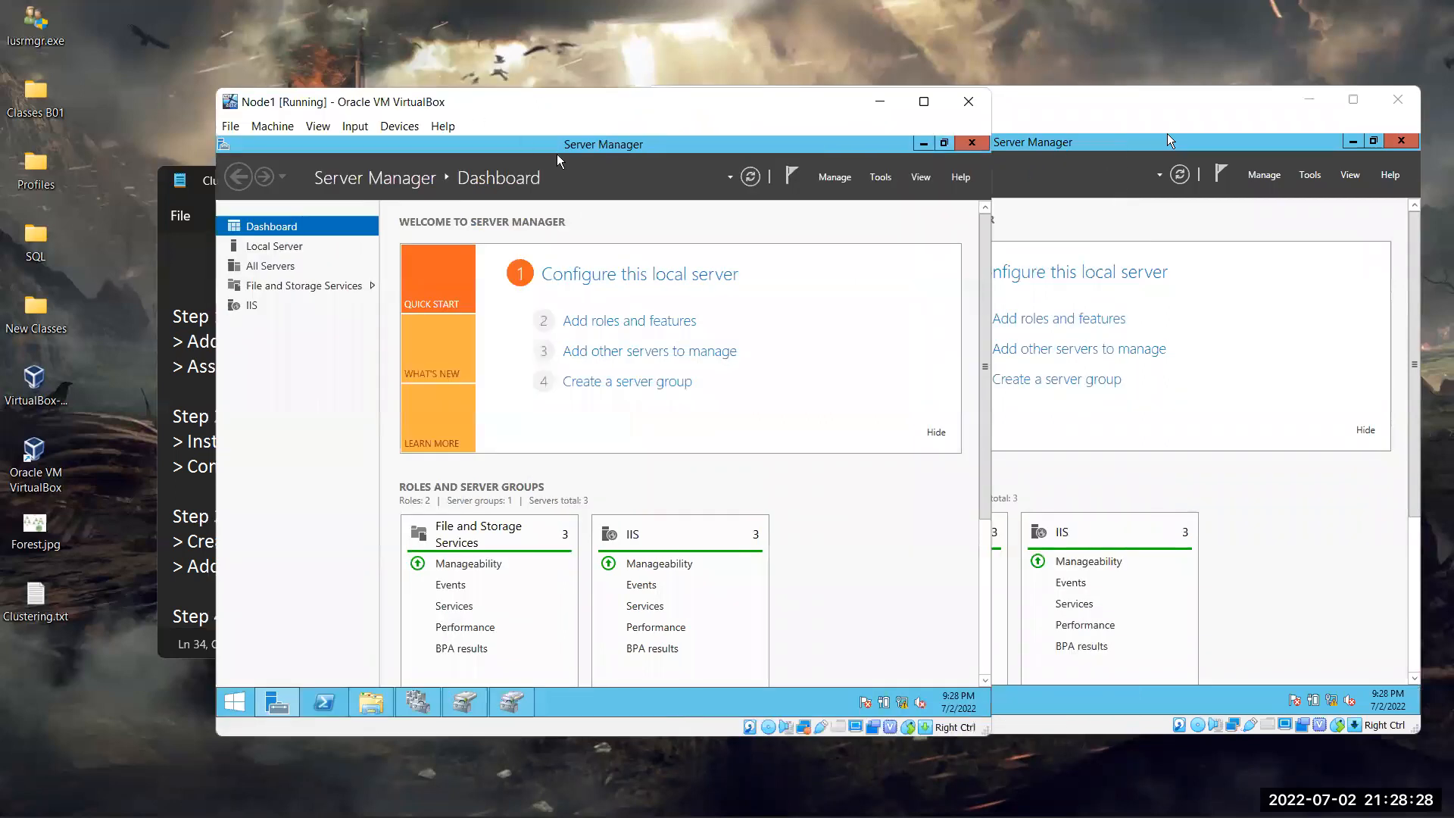
pyautogui.click(733, 80)
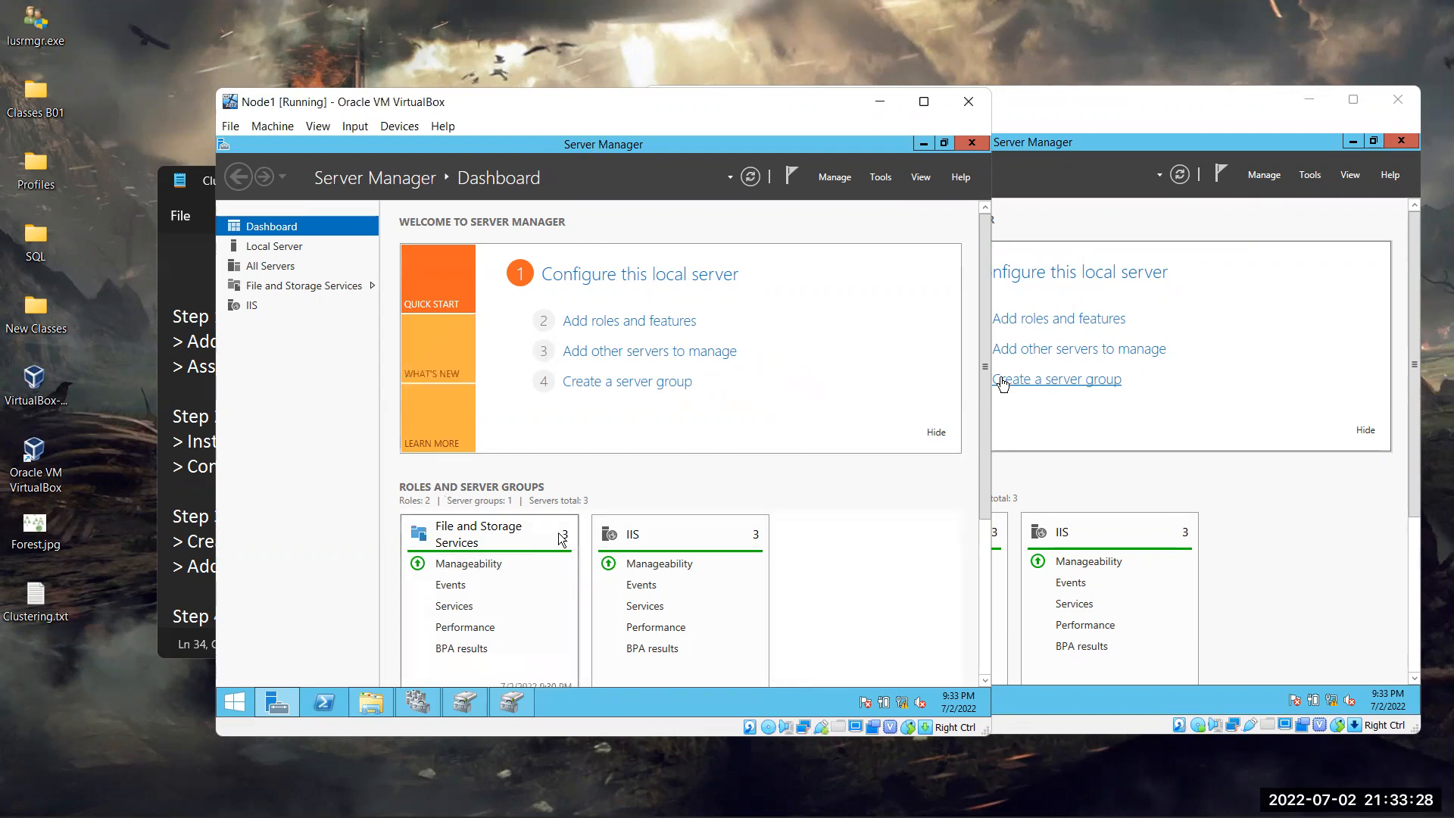
# Open Failover Cluster Manager on Node1 and confirm Node1 and Node2 are both Up
pyautogui.click(428, 700)
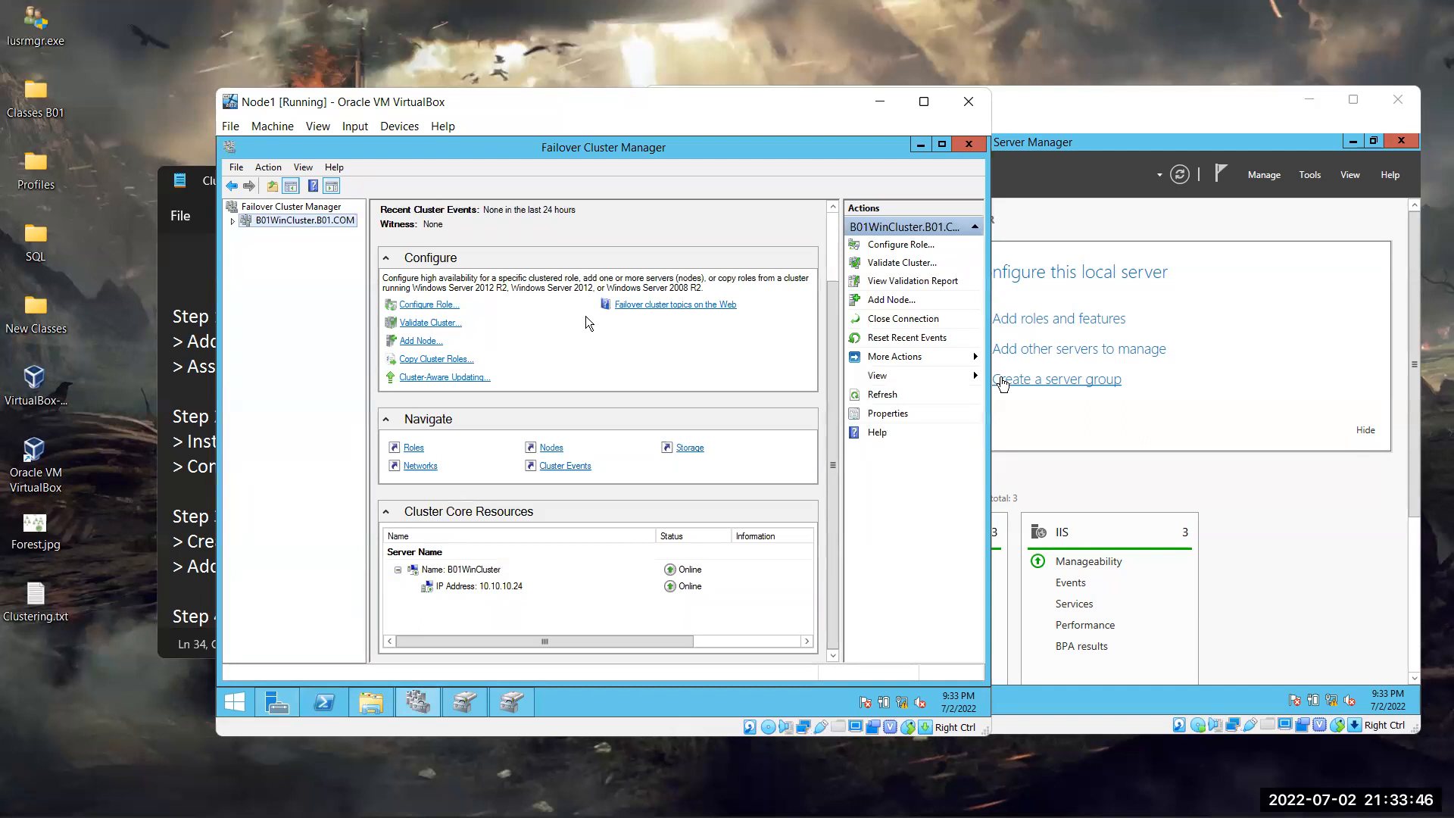
pyautogui.click(233, 220)
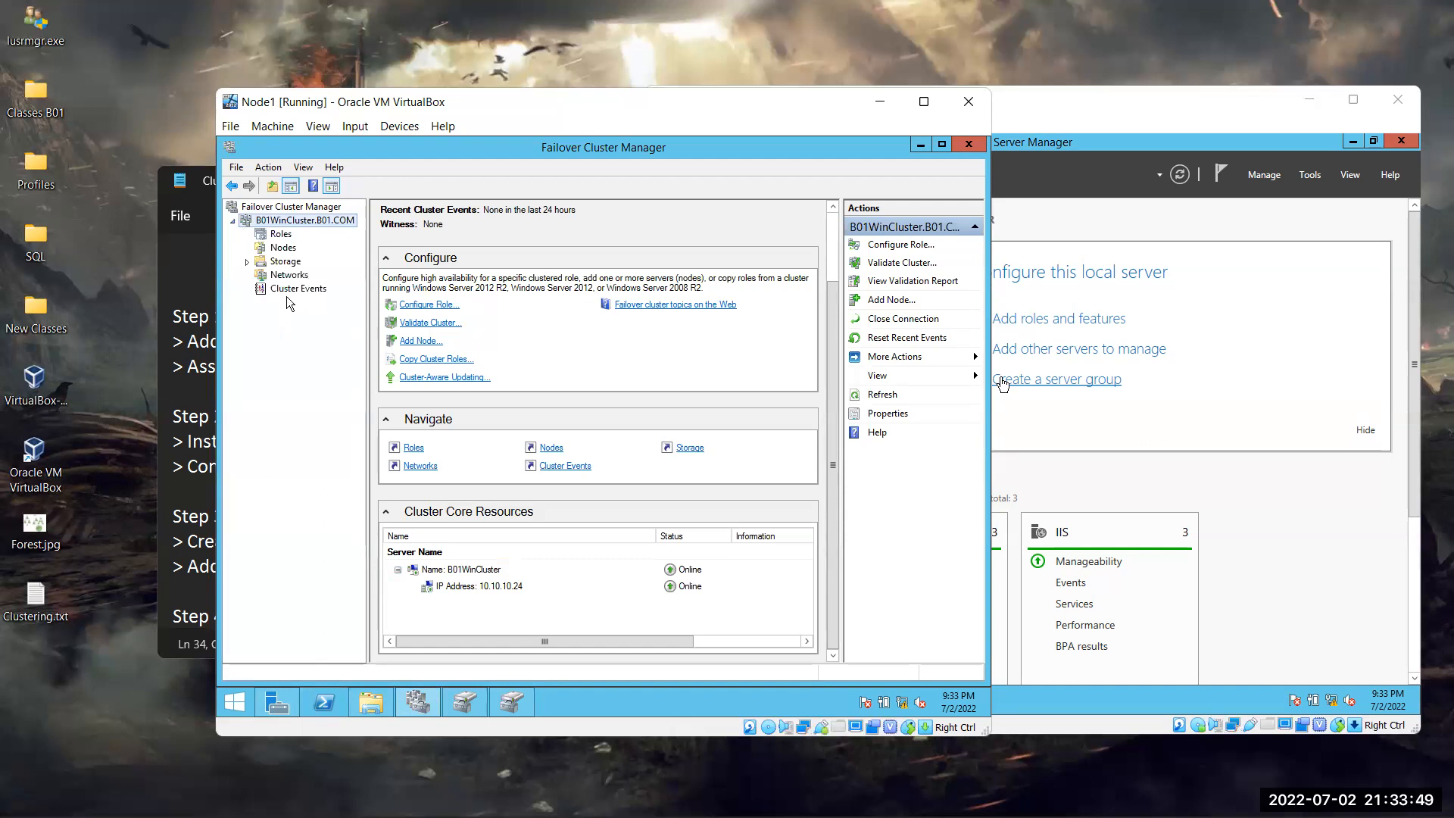
pyautogui.click(277, 234)
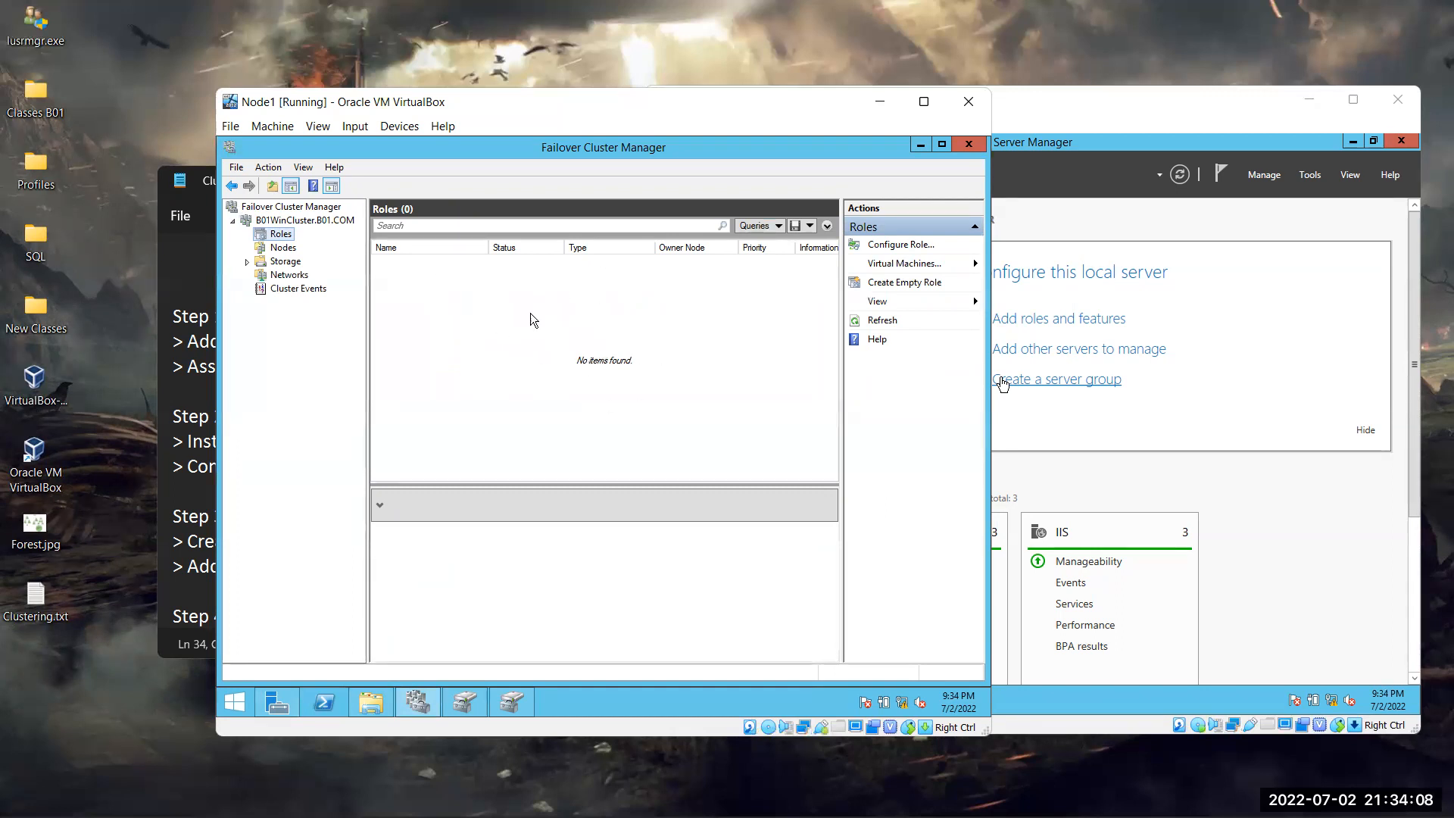
pyautogui.click(283, 248)
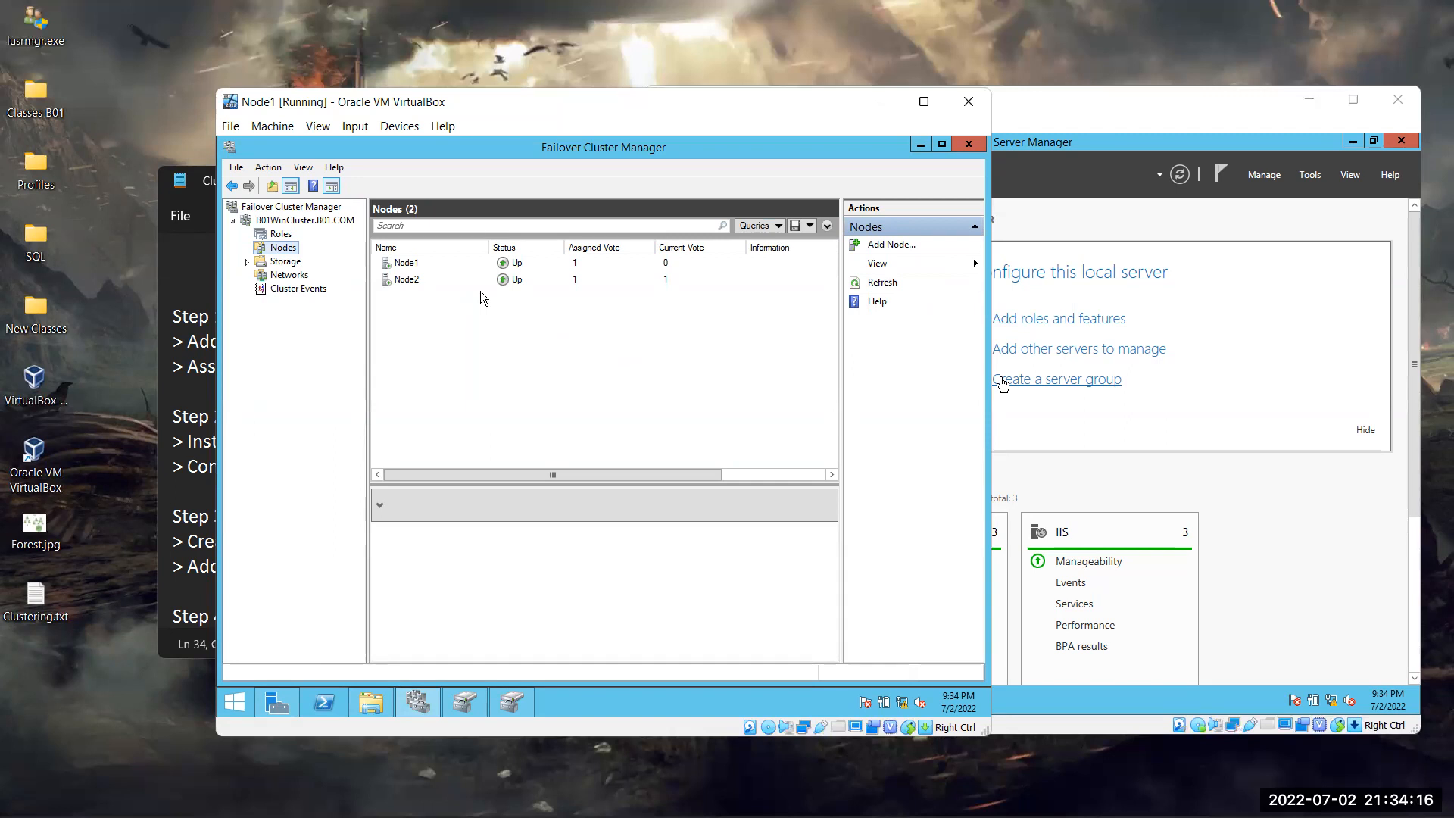
# Open the B01WinCluster.B01.COM cluster page and go to its Storage overview
pyautogui.click(276, 221)
pyautogui.click(291, 207)
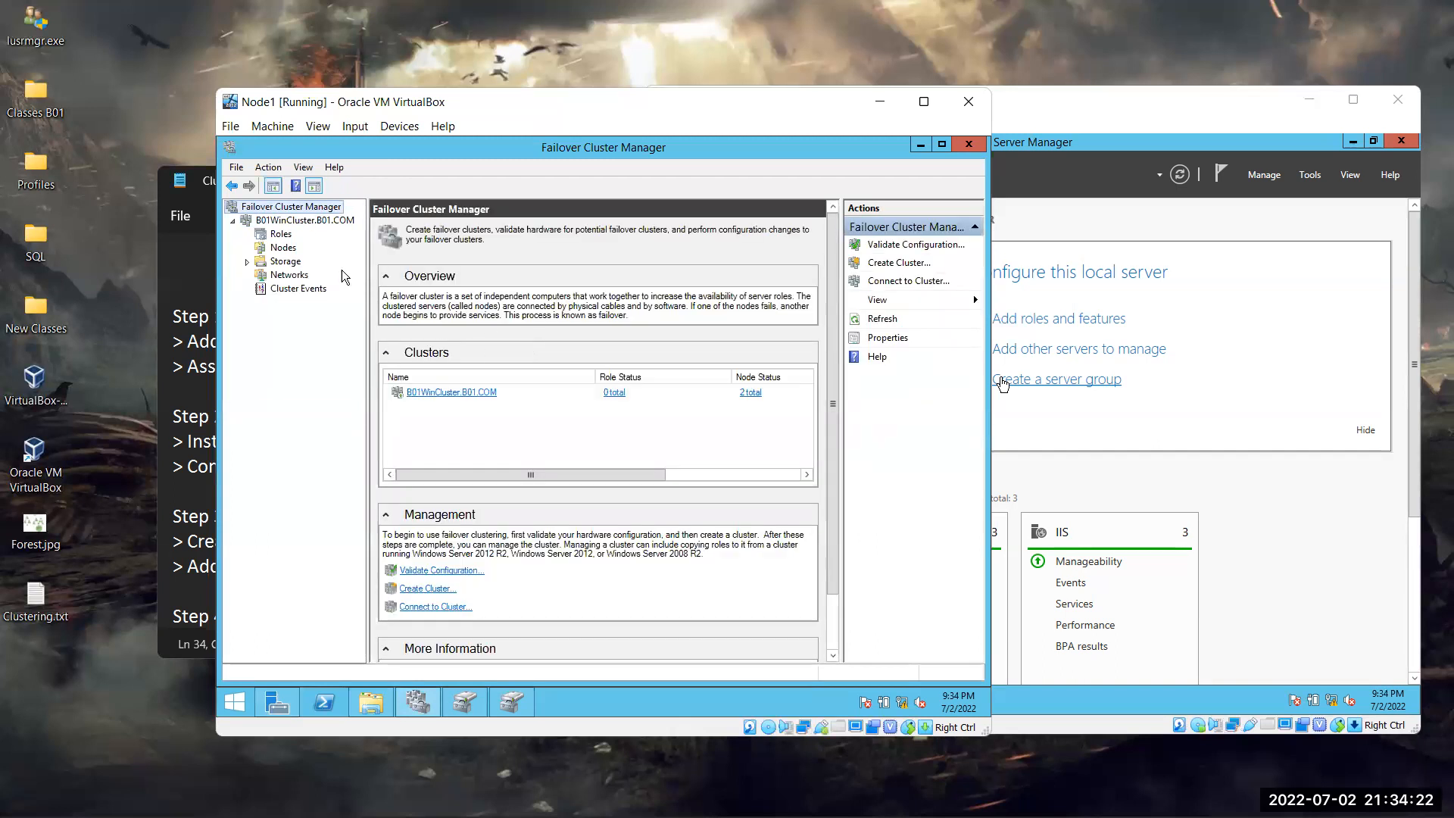
pyautogui.click(331, 222)
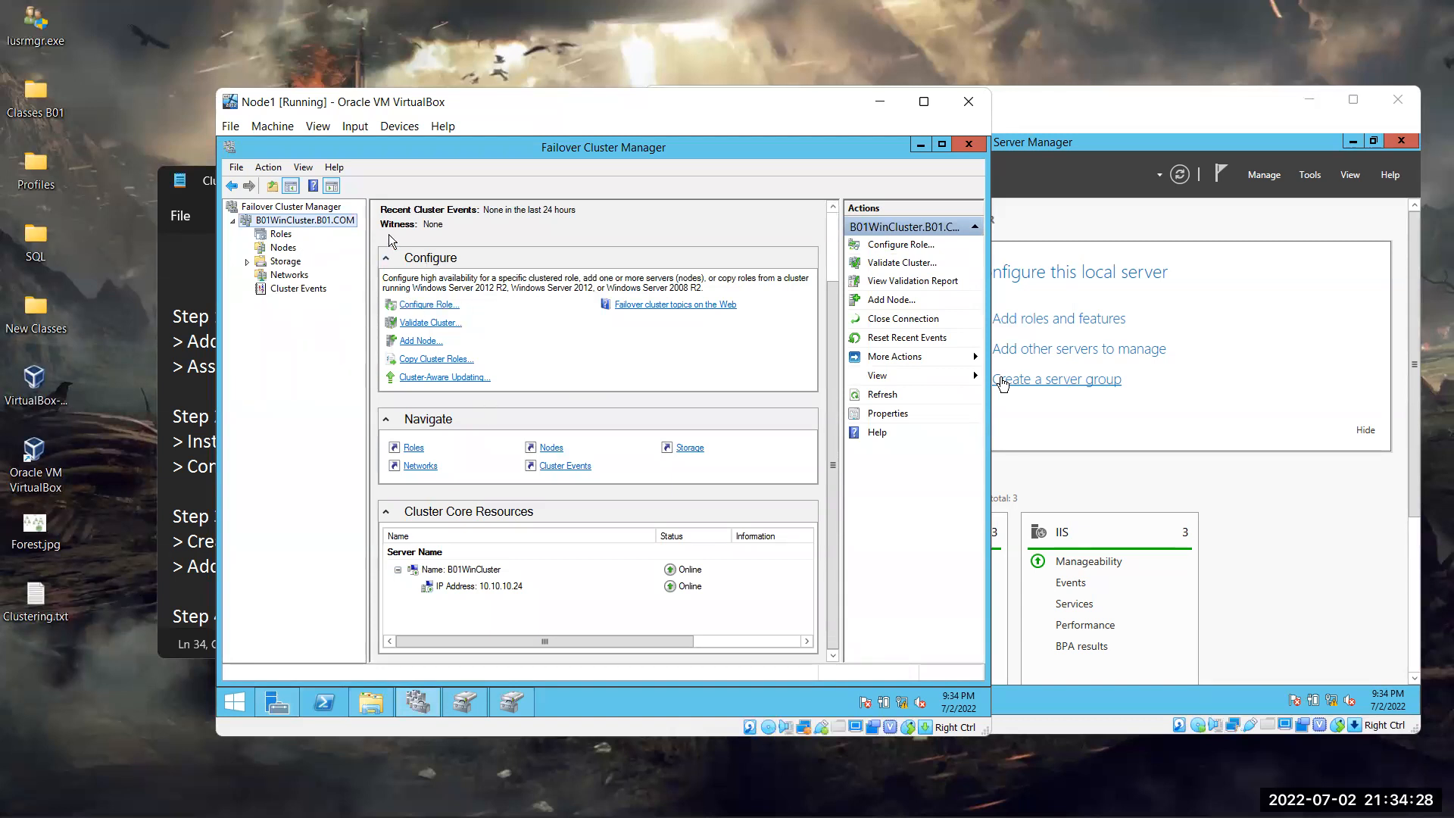
pyautogui.click(309, 207)
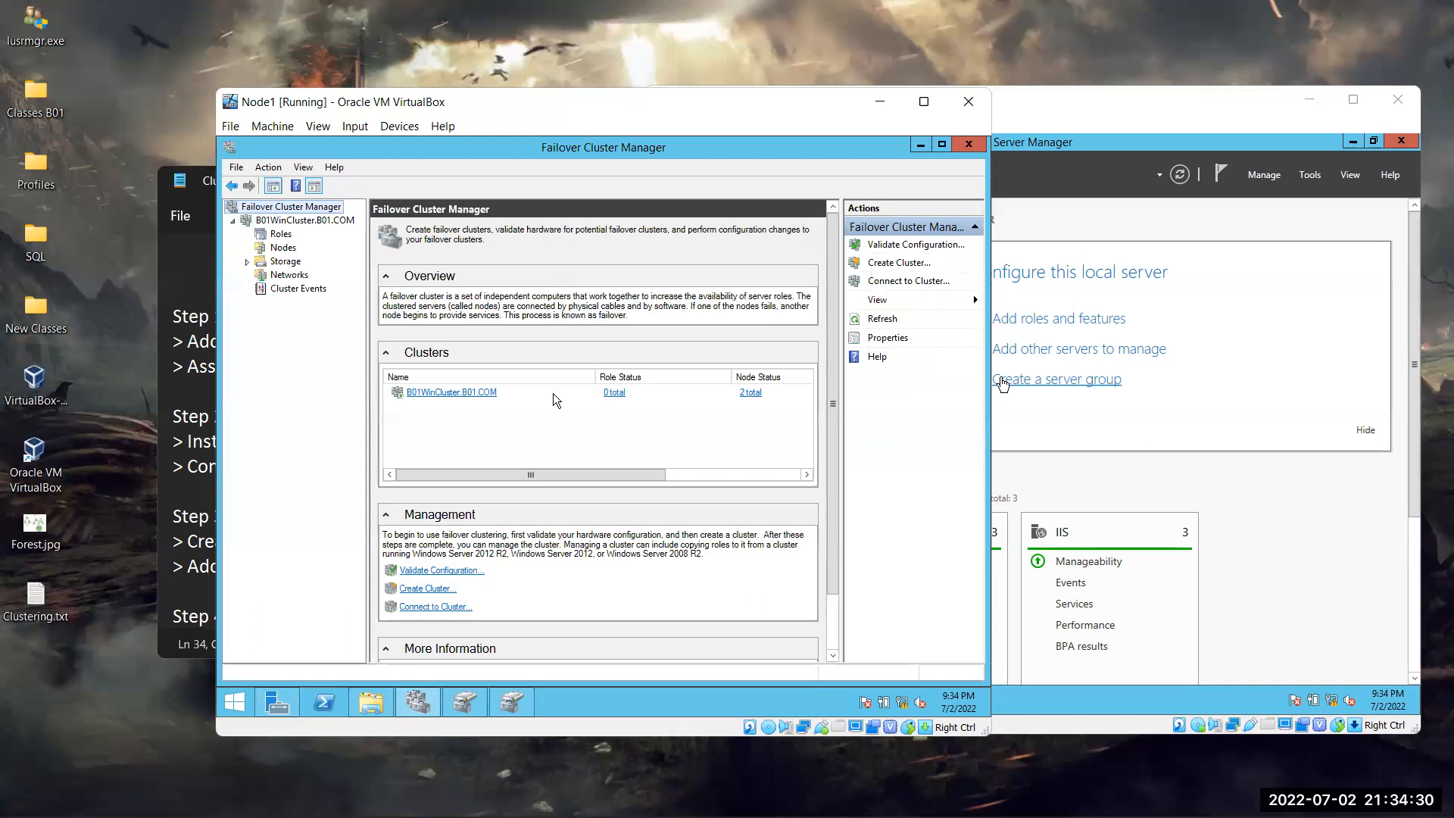
pyautogui.click(456, 394)
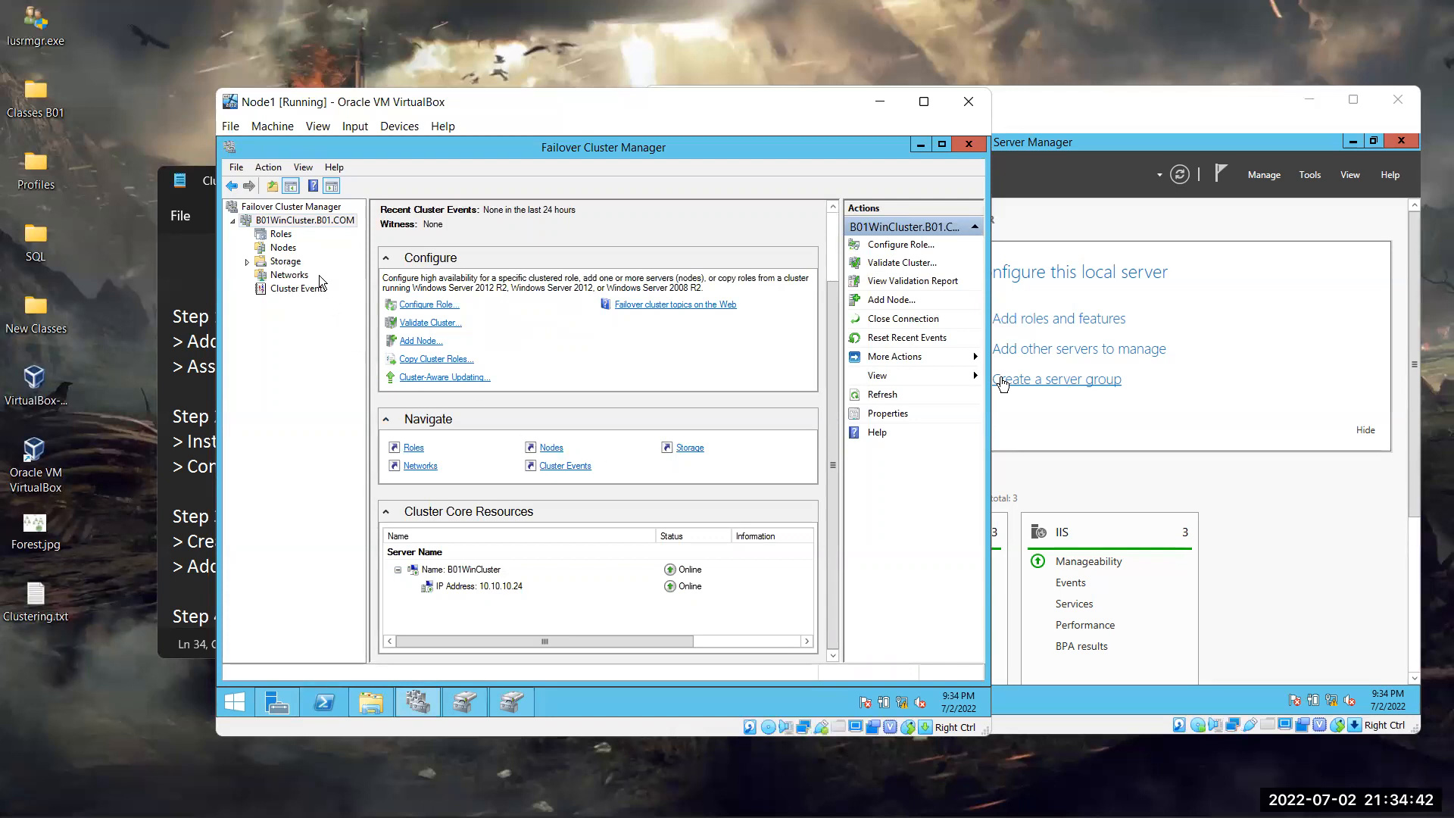
pyautogui.click(285, 261)
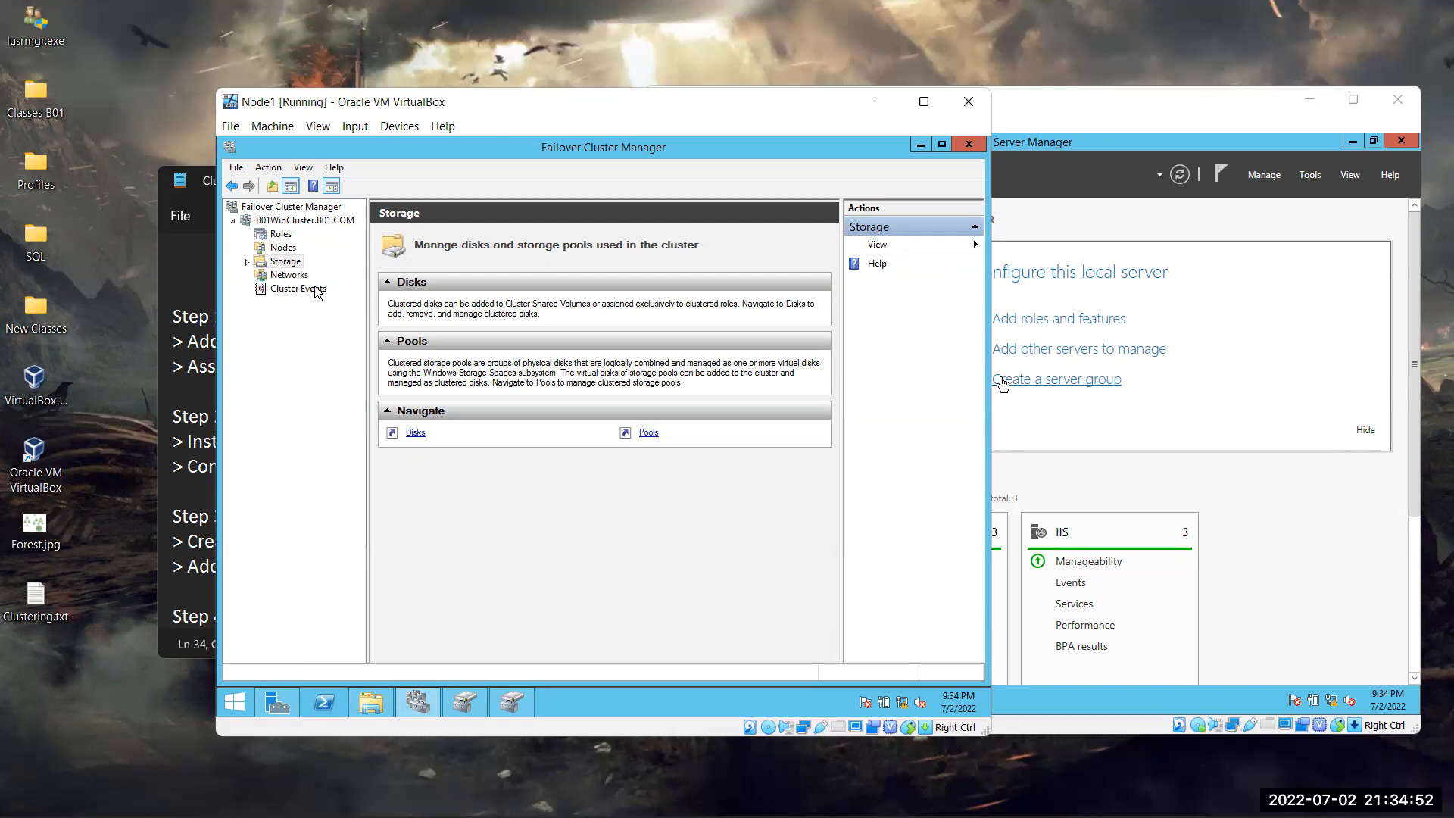
# Find the cluster's Disks list empty, then open This PC to view the Data, Log and Quorum drives
pyautogui.click(246, 262)
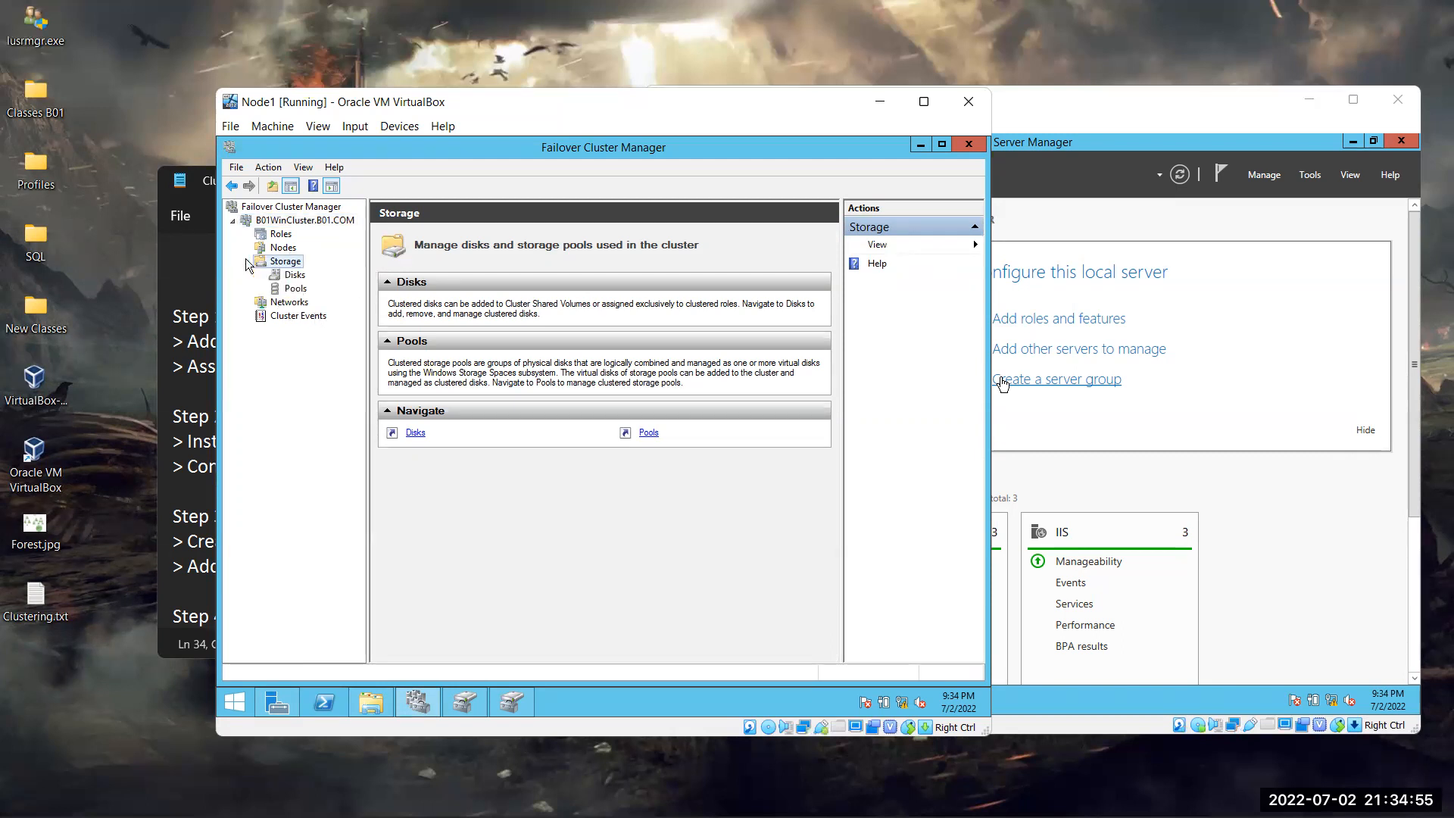
pyautogui.click(294, 277)
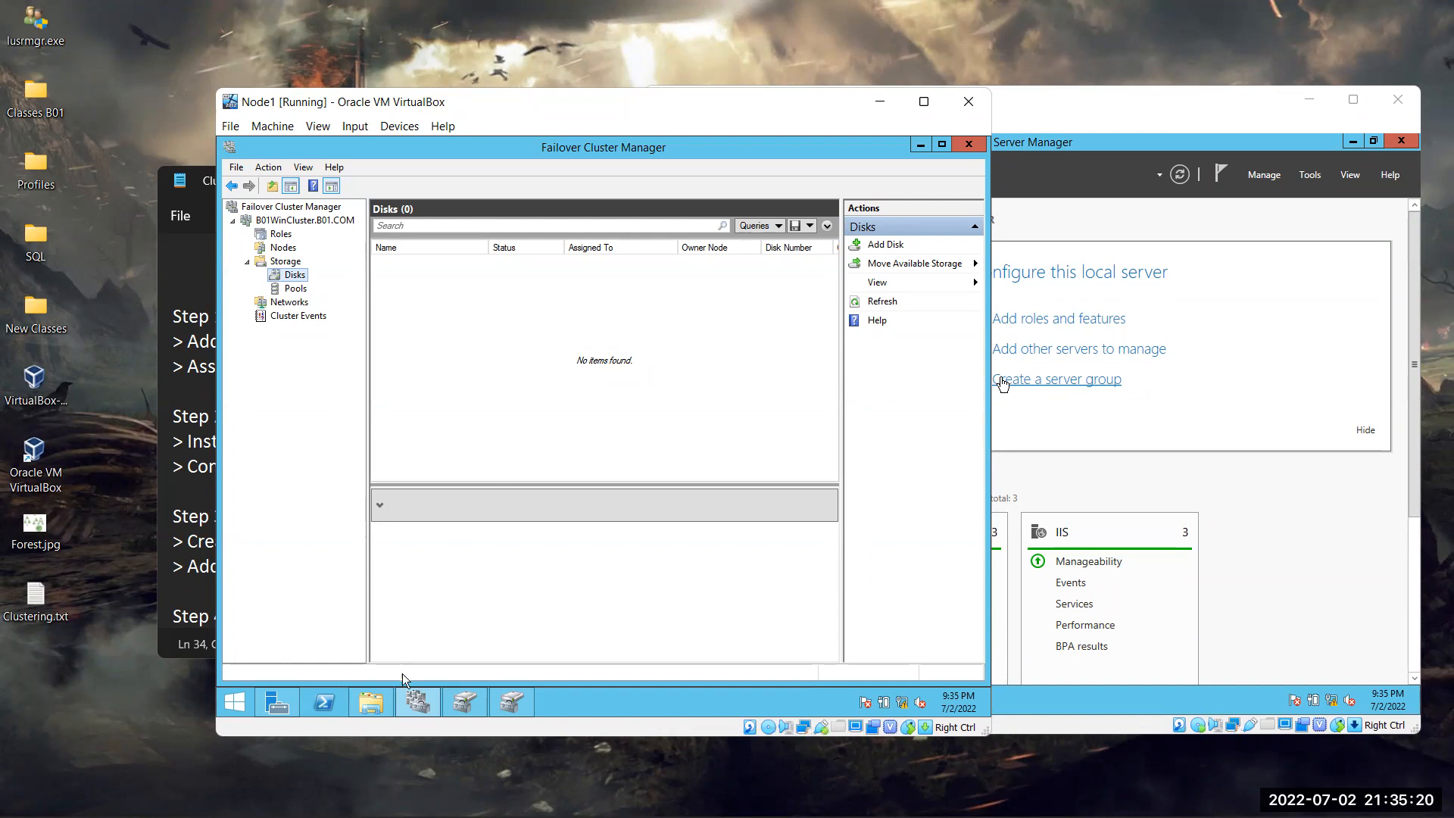
pyautogui.click(371, 703)
pyautogui.click(625, 548)
# Inspect the Quorum (Q:), Data (E:) and Log (L:) drives, then close This PC
pyautogui.click(654, 568)
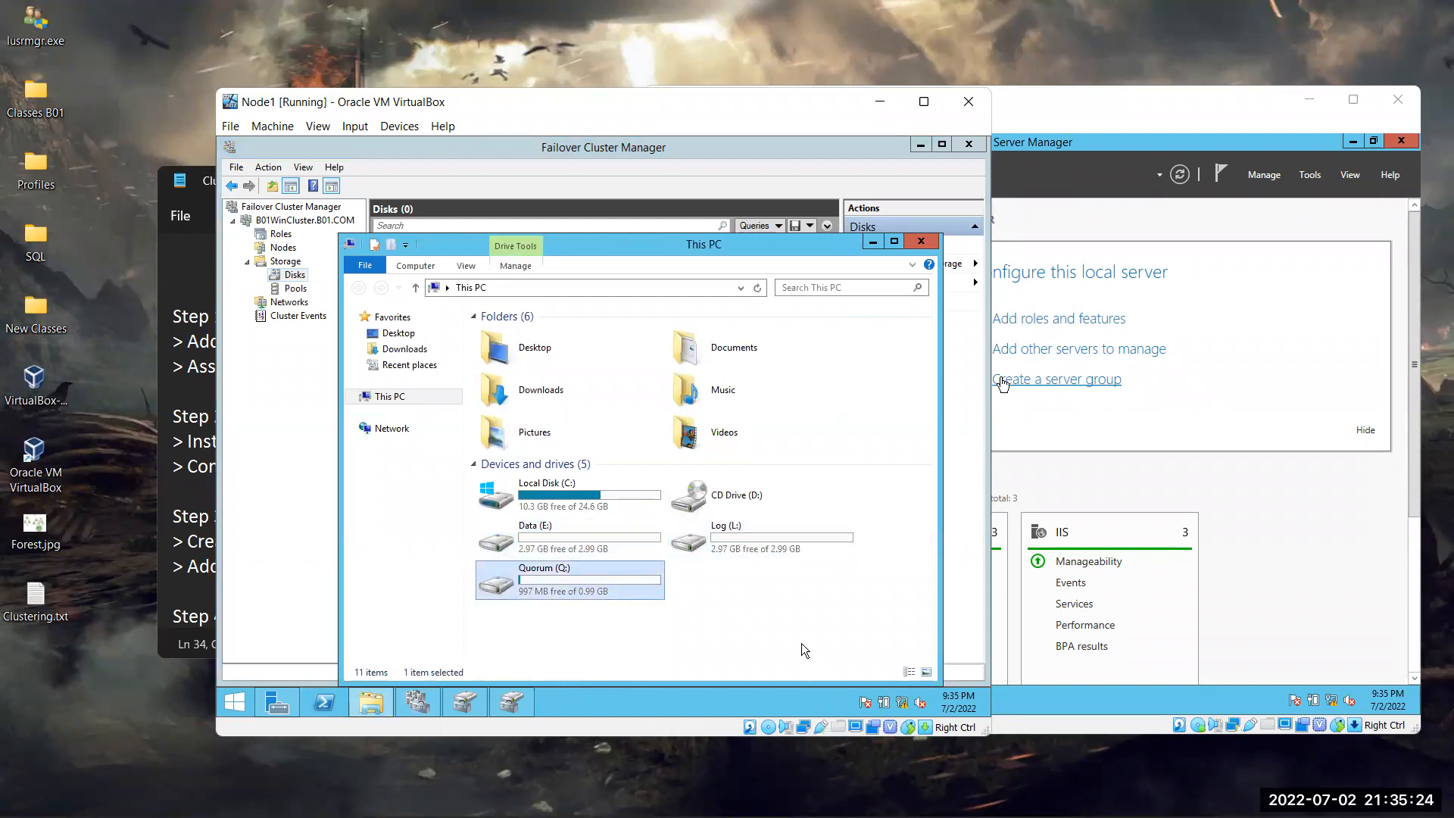
pyautogui.click(606, 539)
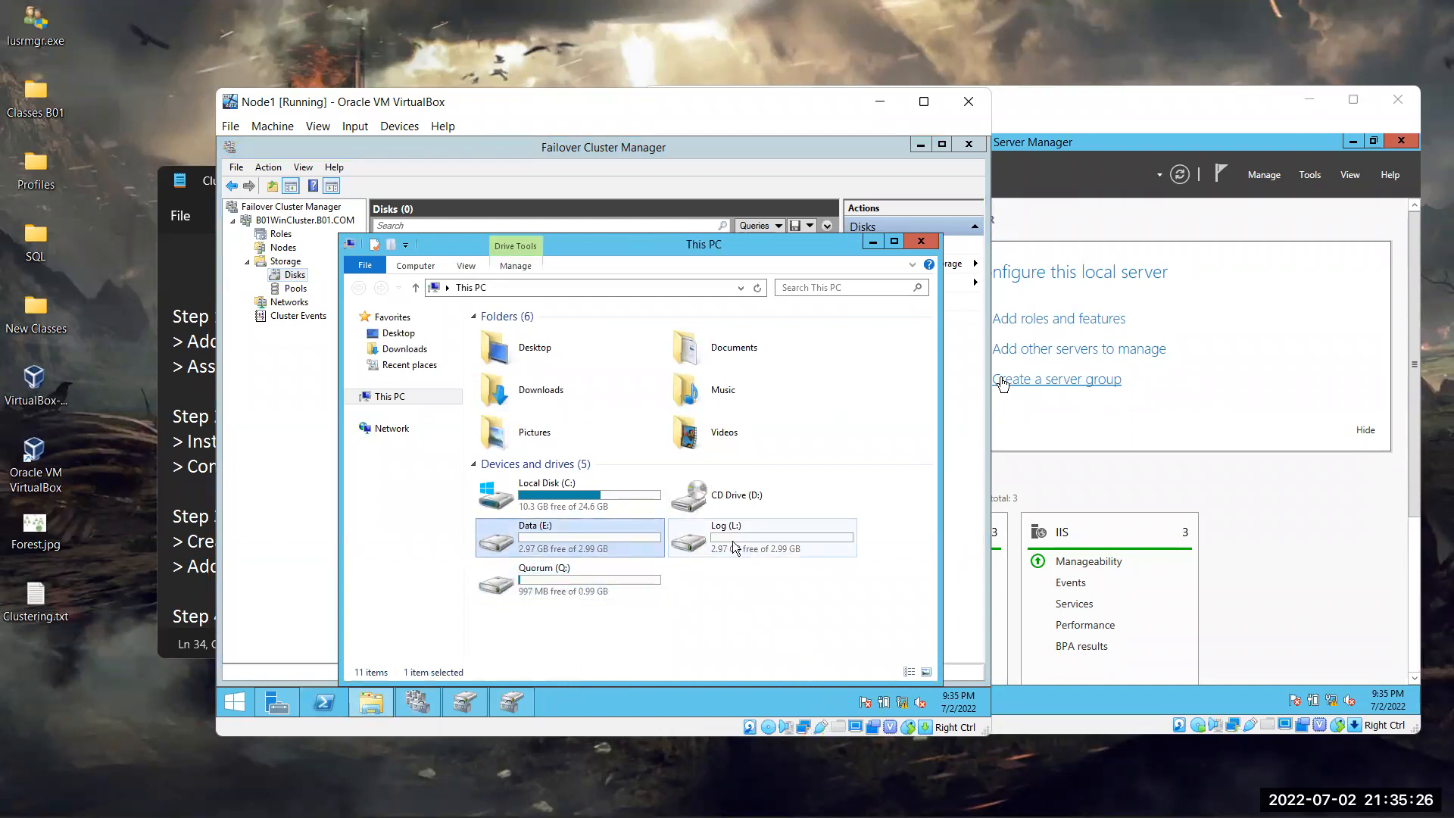
pyautogui.click(733, 540)
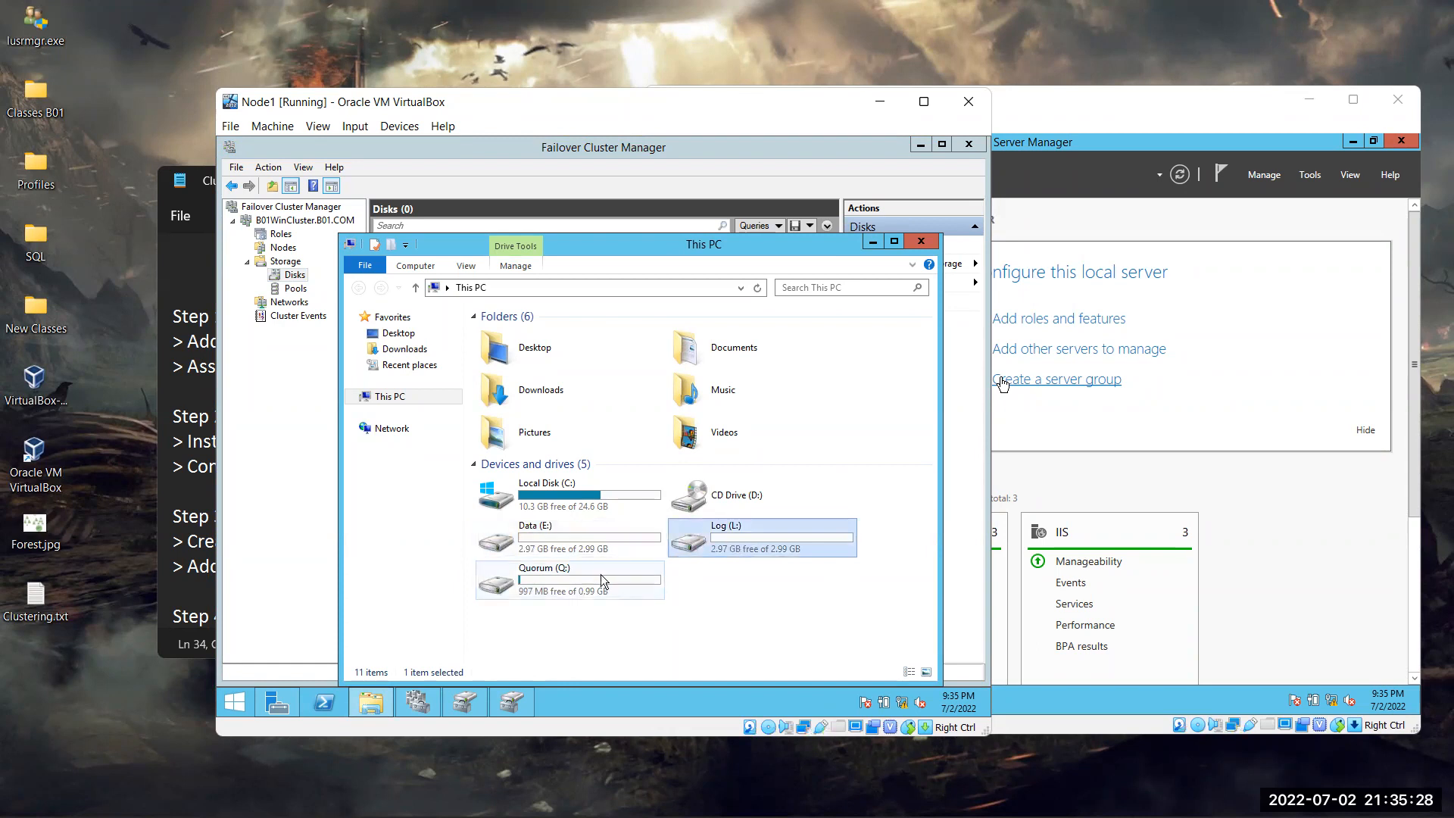
pyautogui.click(921, 240)
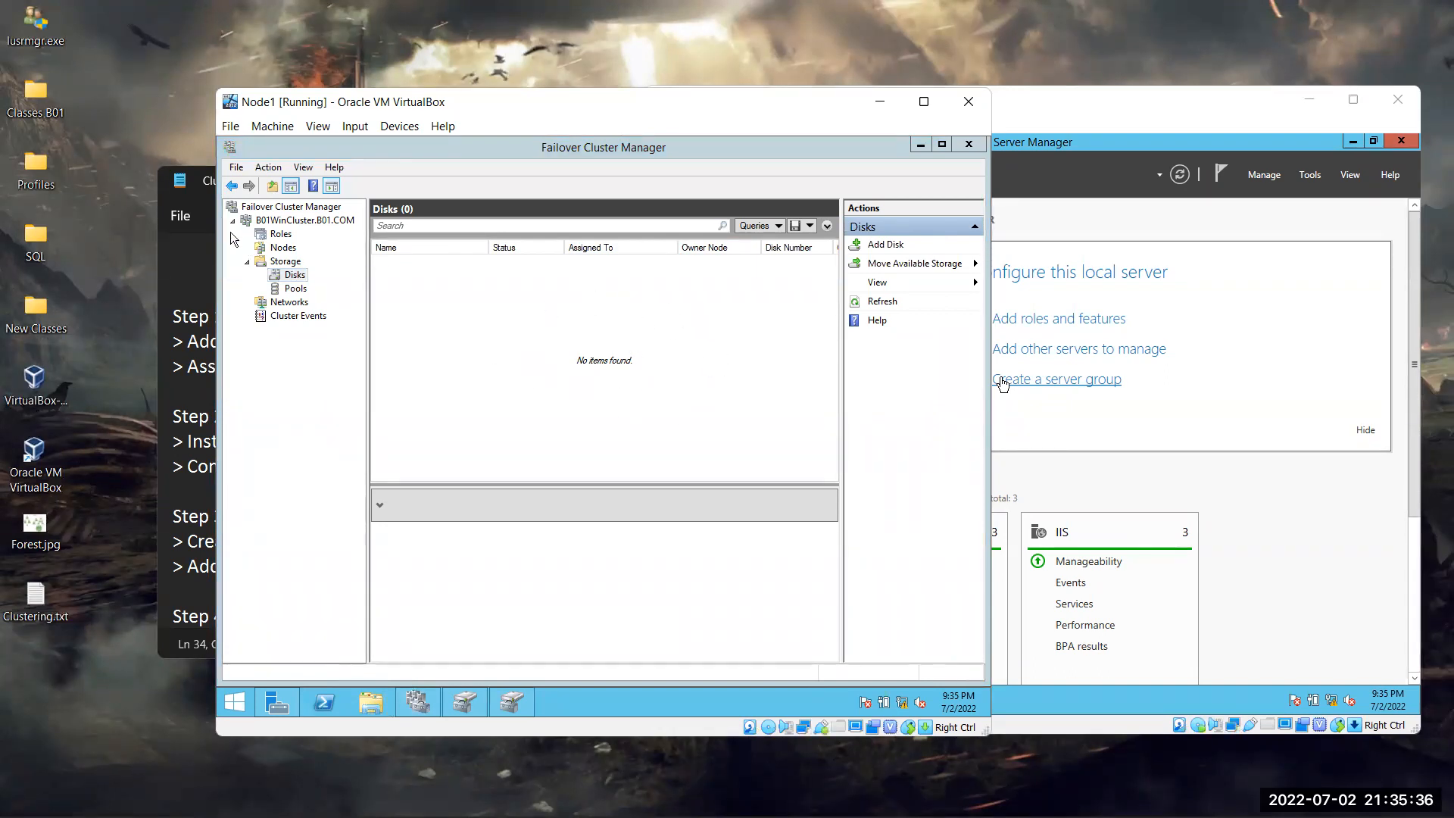
# Add all three shared disks so Cluster Disk 1, 2 and 3 show Online as Available Storage
pyautogui.click(301, 290)
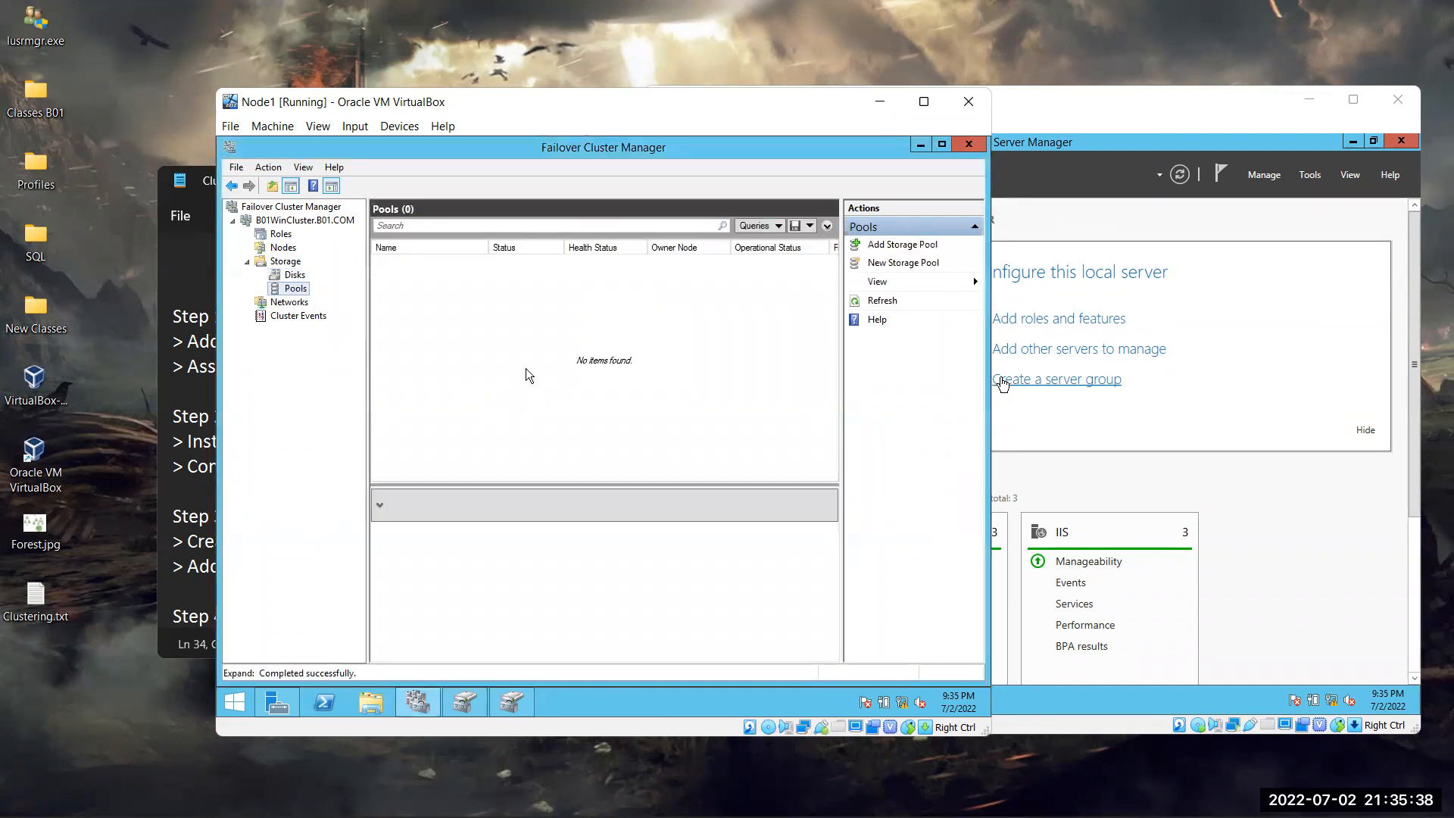
pyautogui.click(295, 275)
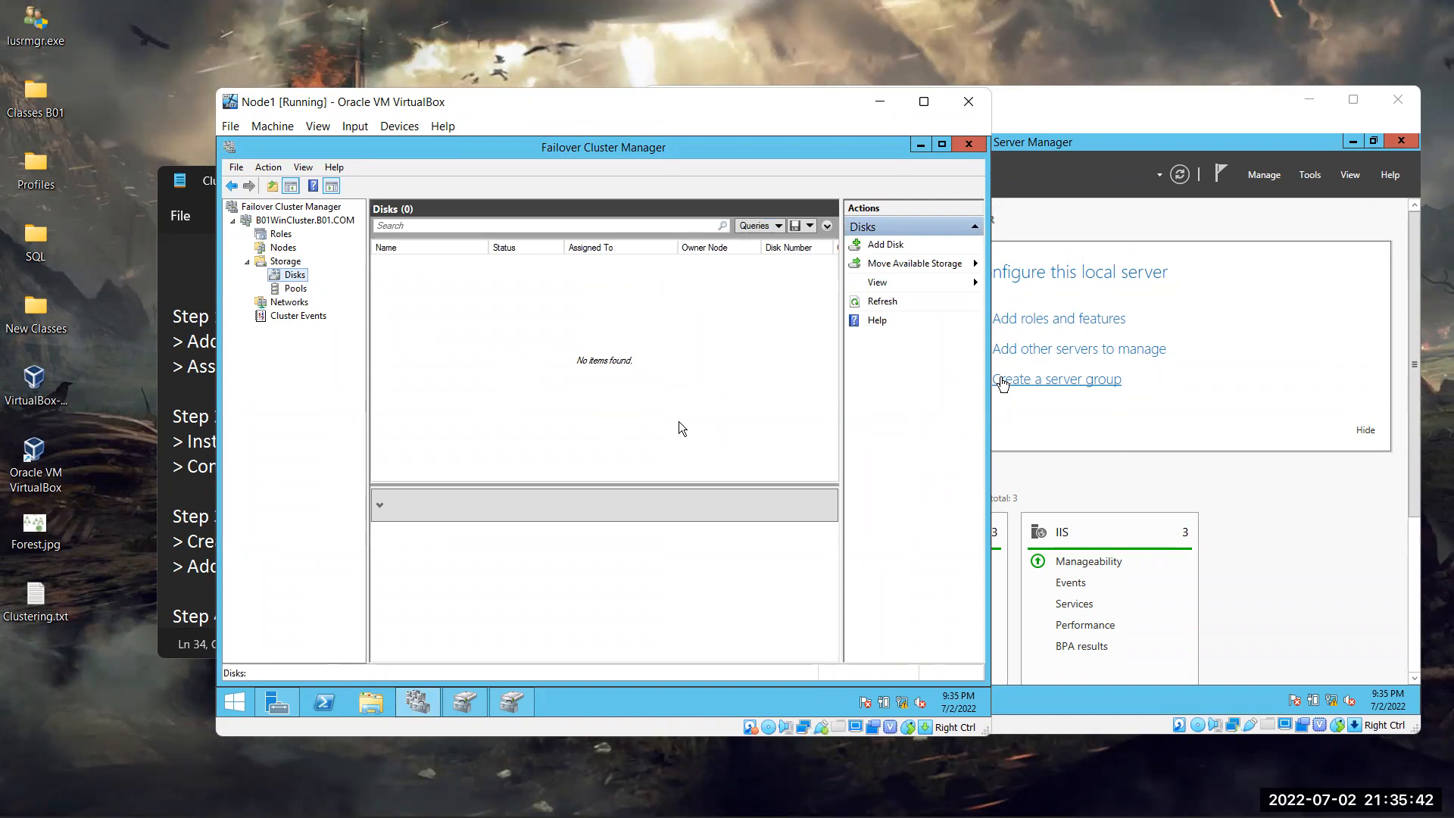
pyautogui.click(883, 247)
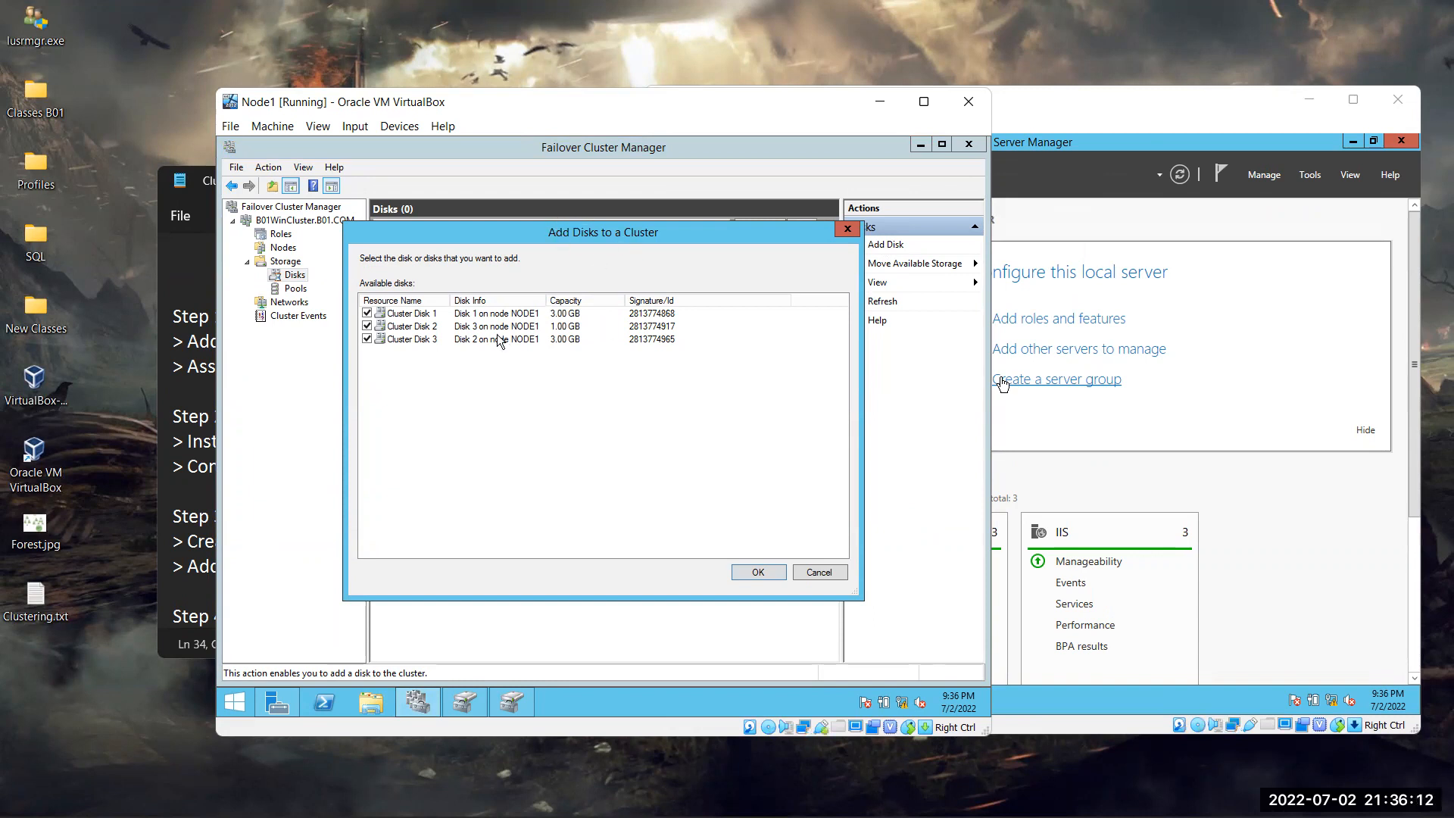
pyautogui.click(759, 572)
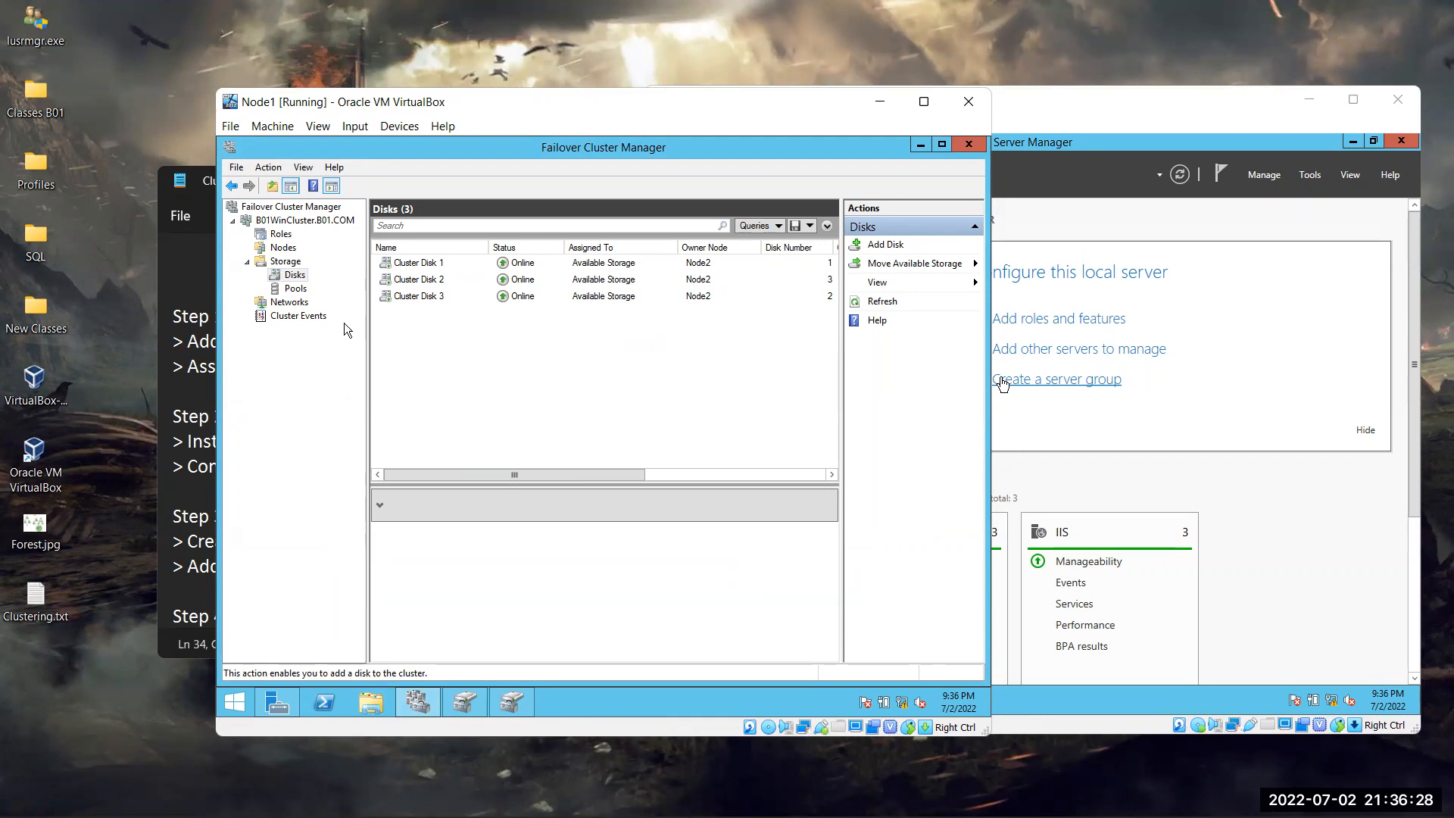
# Show the cluster Networks list and select Cluster Network 1
pyautogui.click(286, 303)
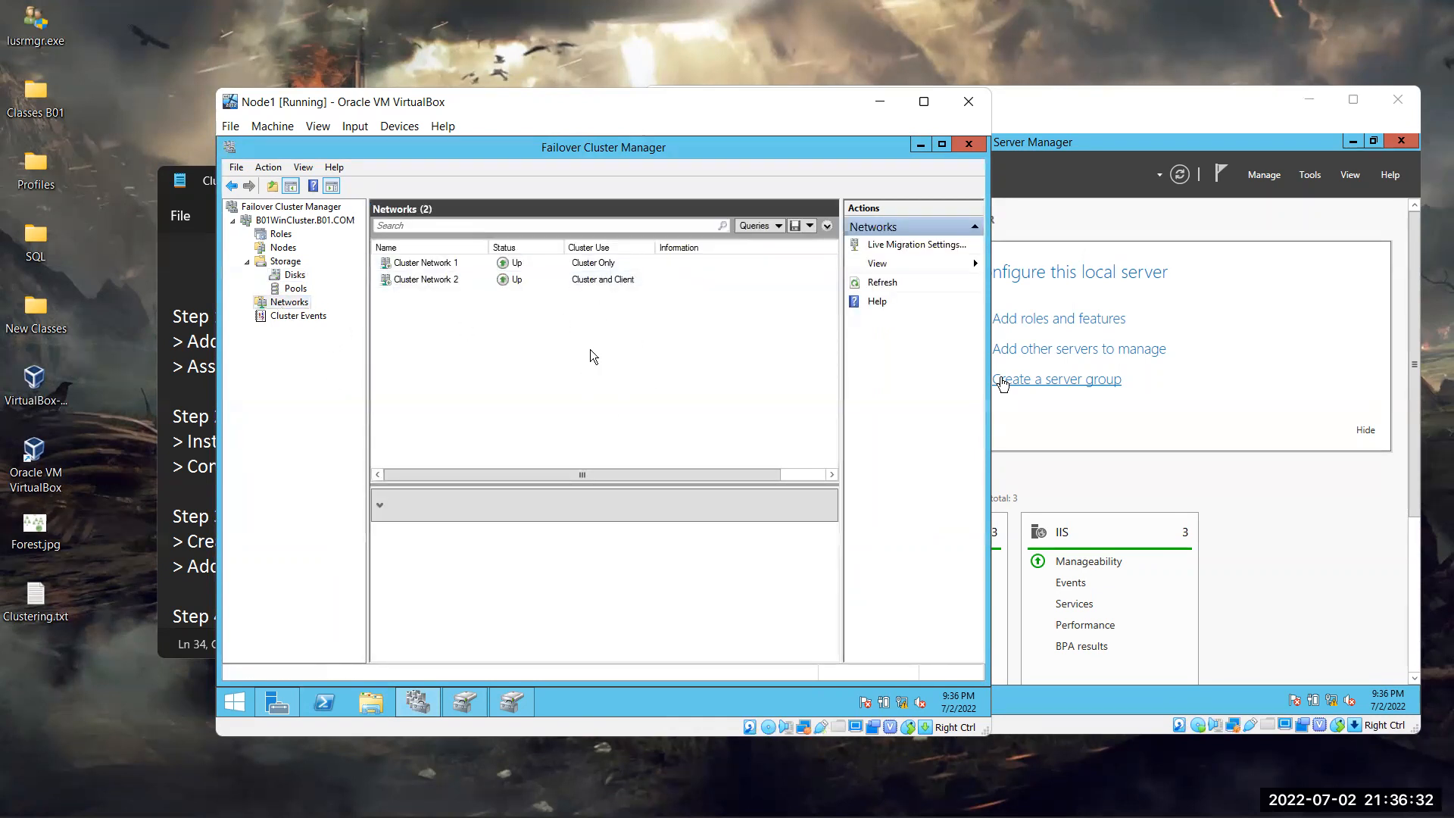
pyautogui.click(286, 262)
pyautogui.click(295, 274)
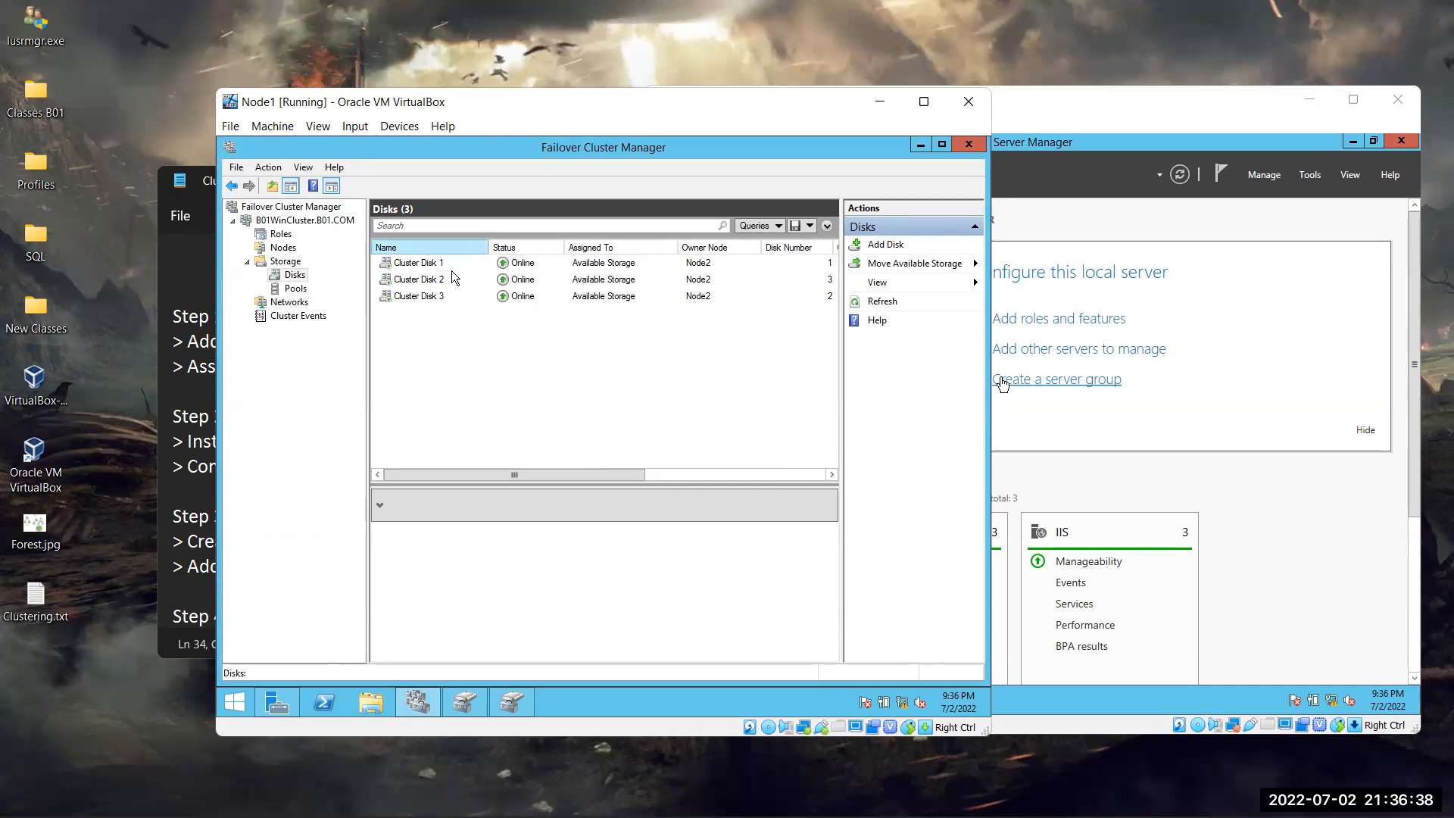
pyautogui.click(280, 303)
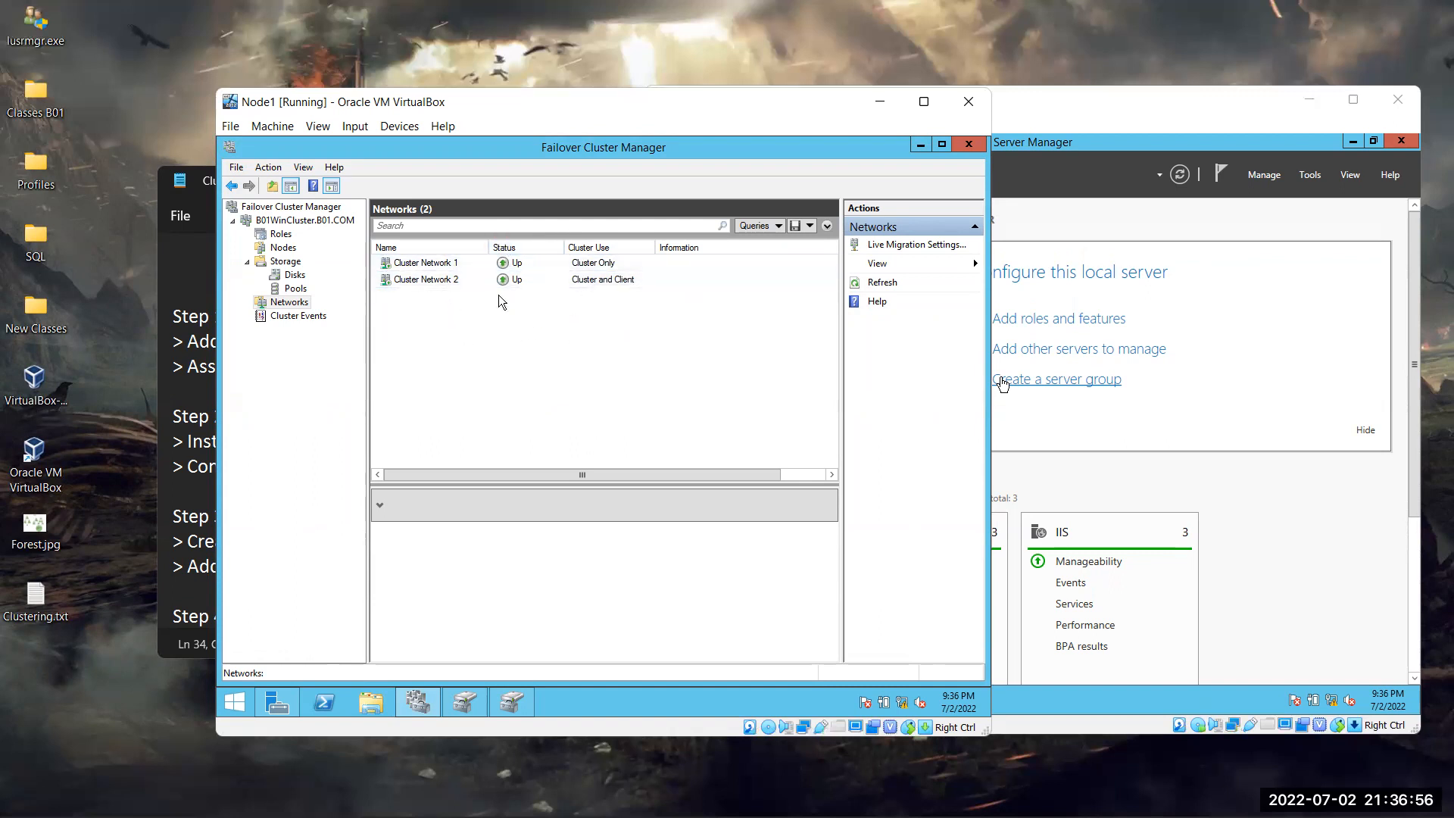
pyautogui.click(438, 267)
pyautogui.rightClick(437, 267)
pyautogui.click(476, 377)
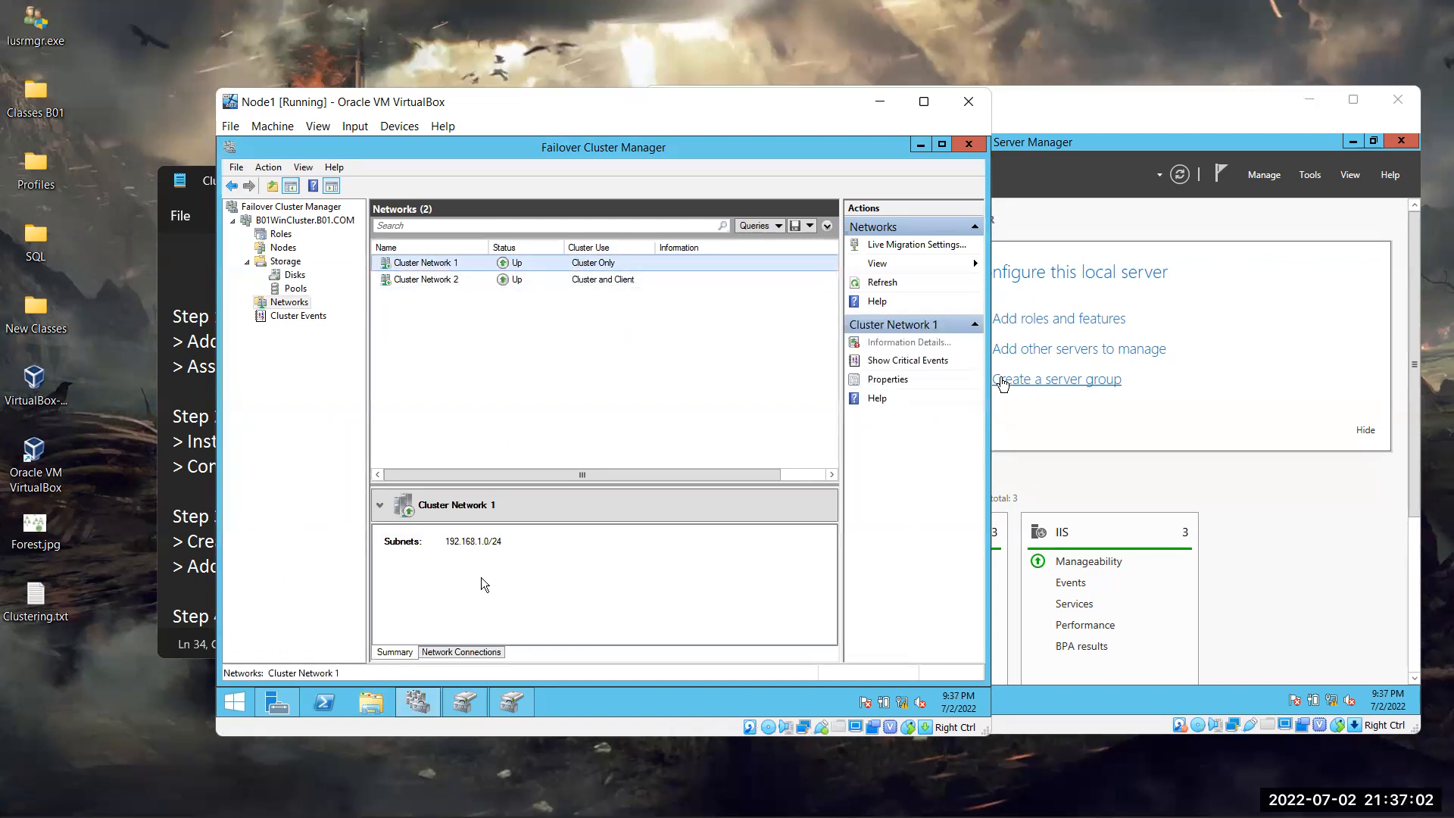
# Check Cluster Network 1's Node1 and Node2 private adapters, then view Cluster Network 2
pyautogui.click(462, 654)
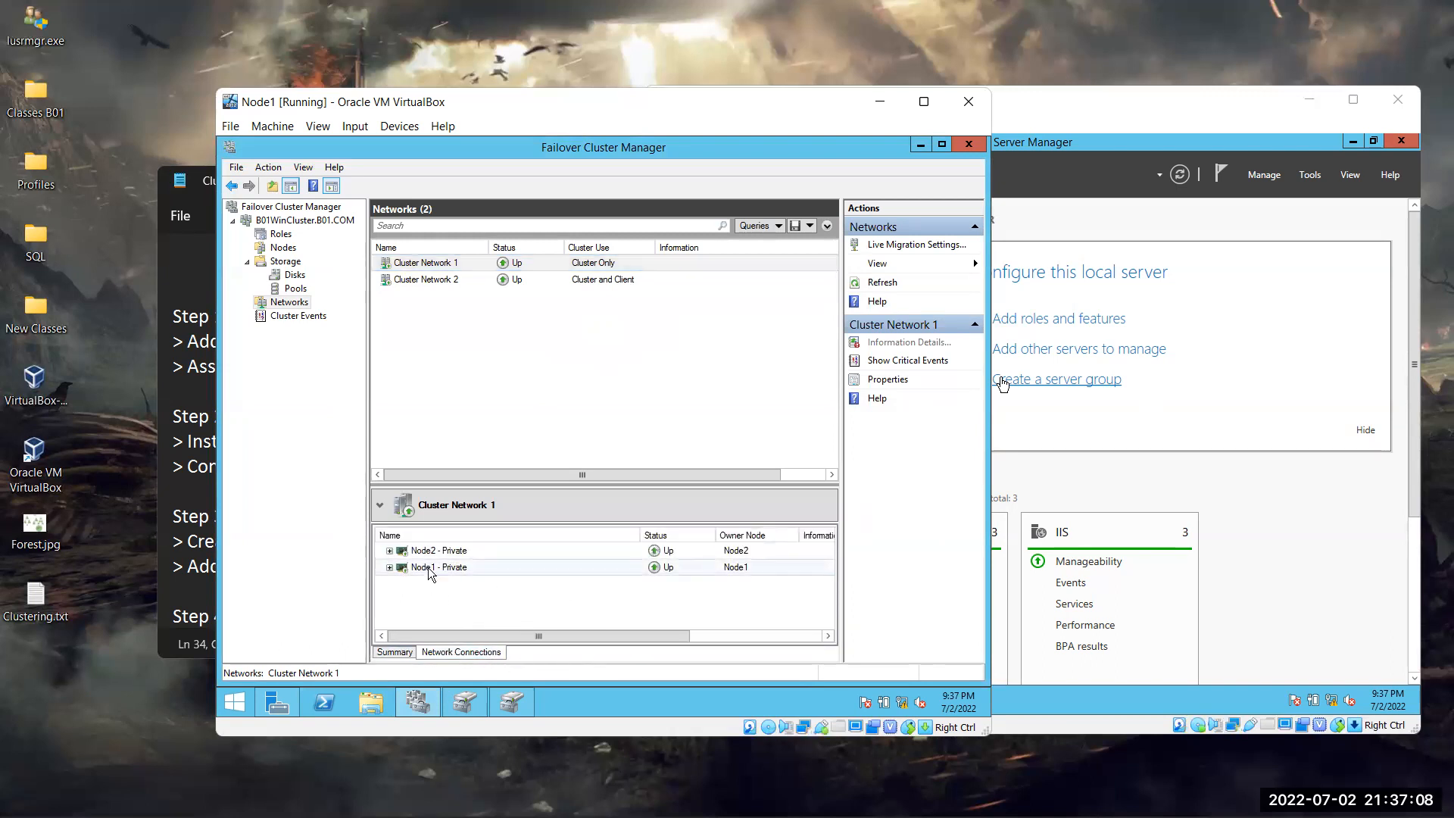
pyautogui.click(389, 567)
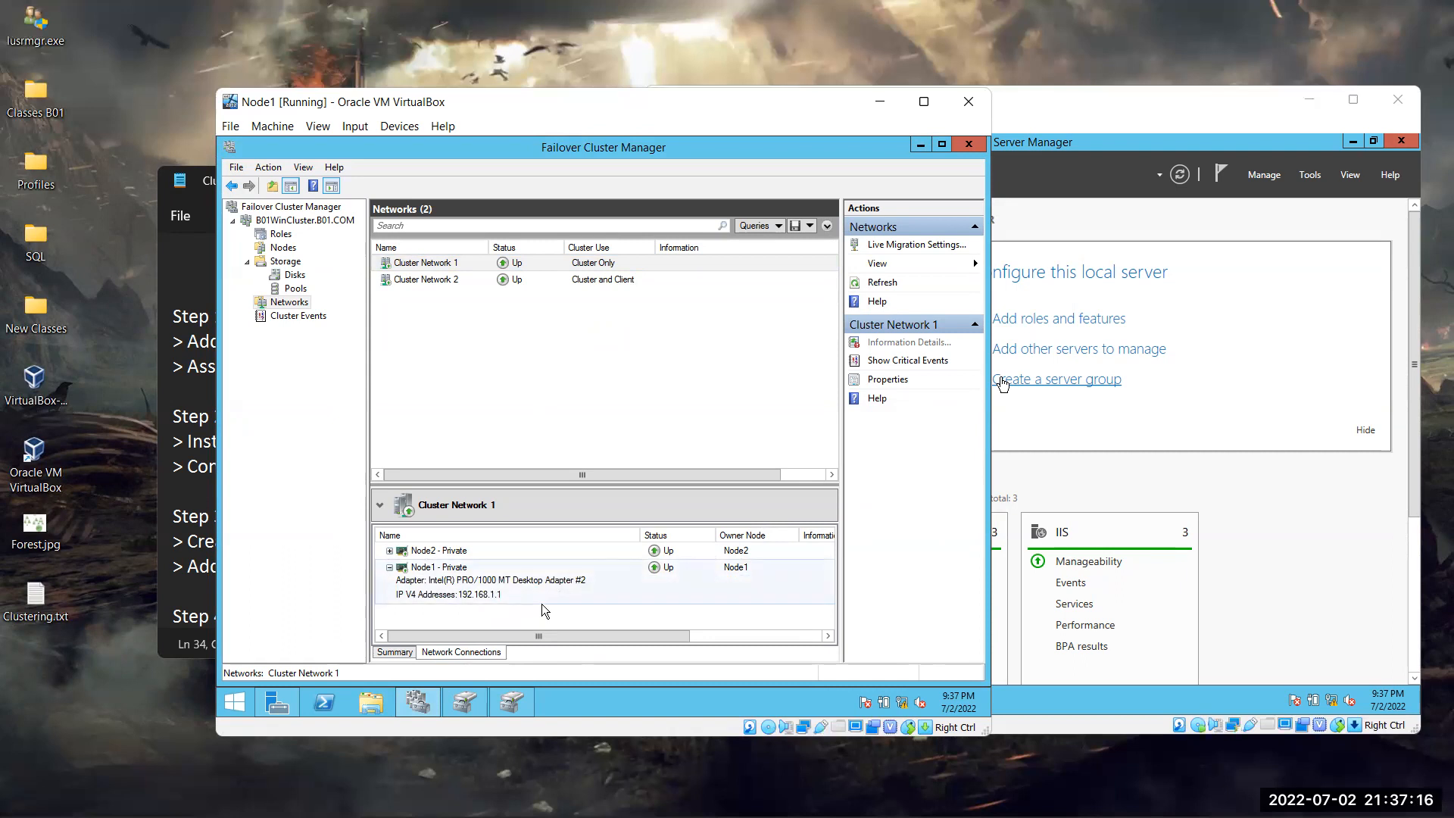
pyautogui.click(390, 550)
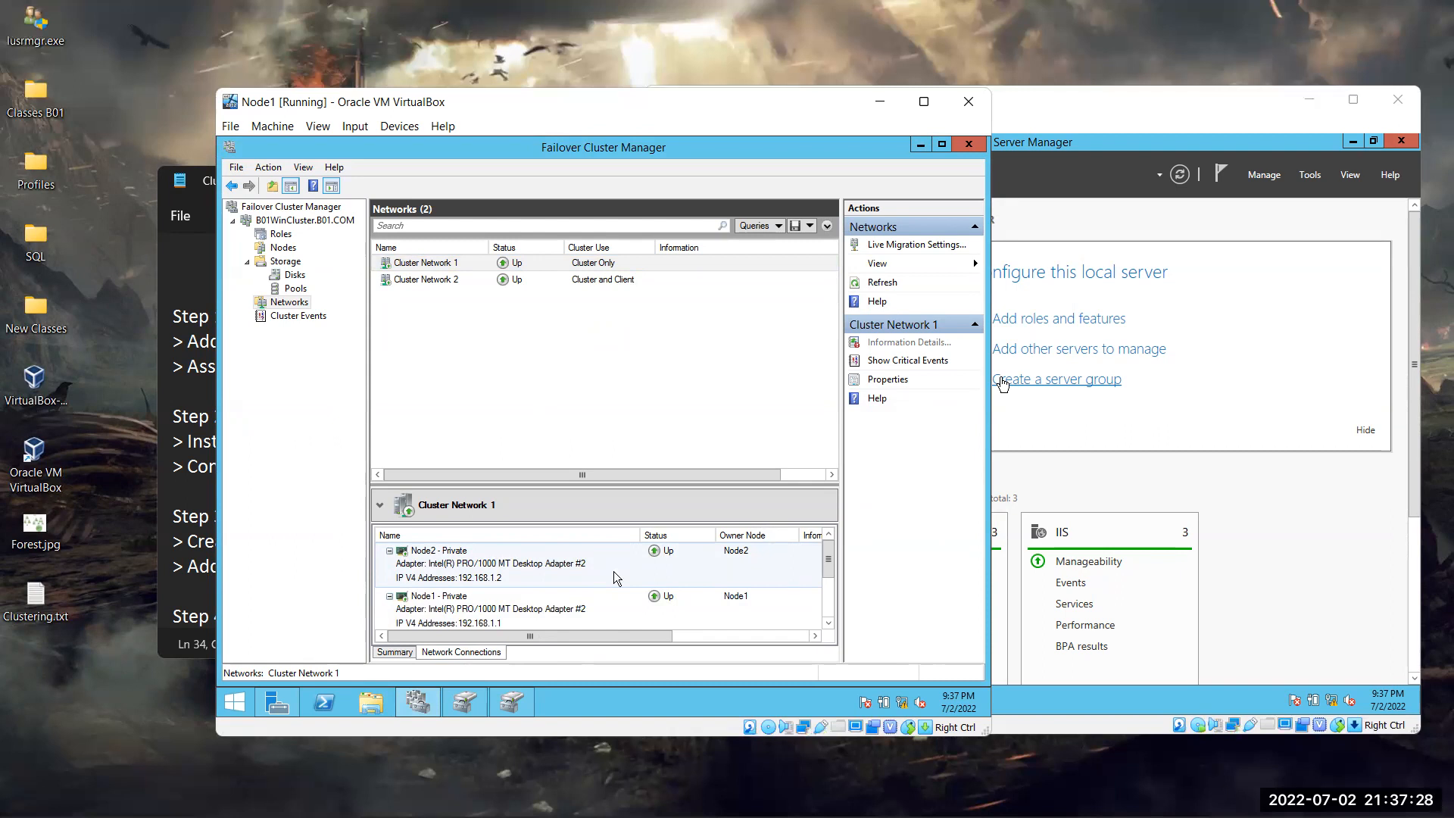
pyautogui.click(766, 609)
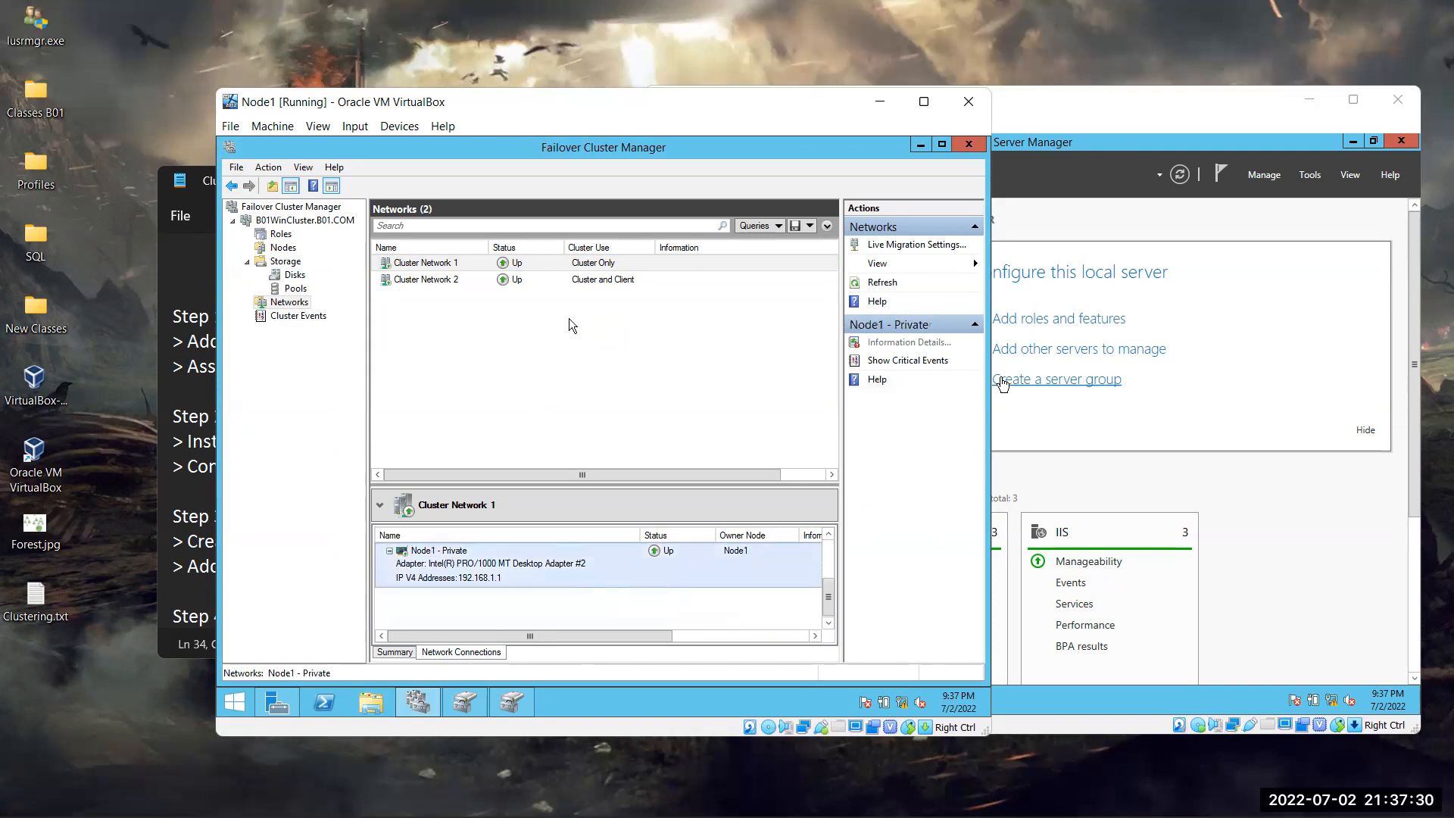
pyautogui.click(594, 263)
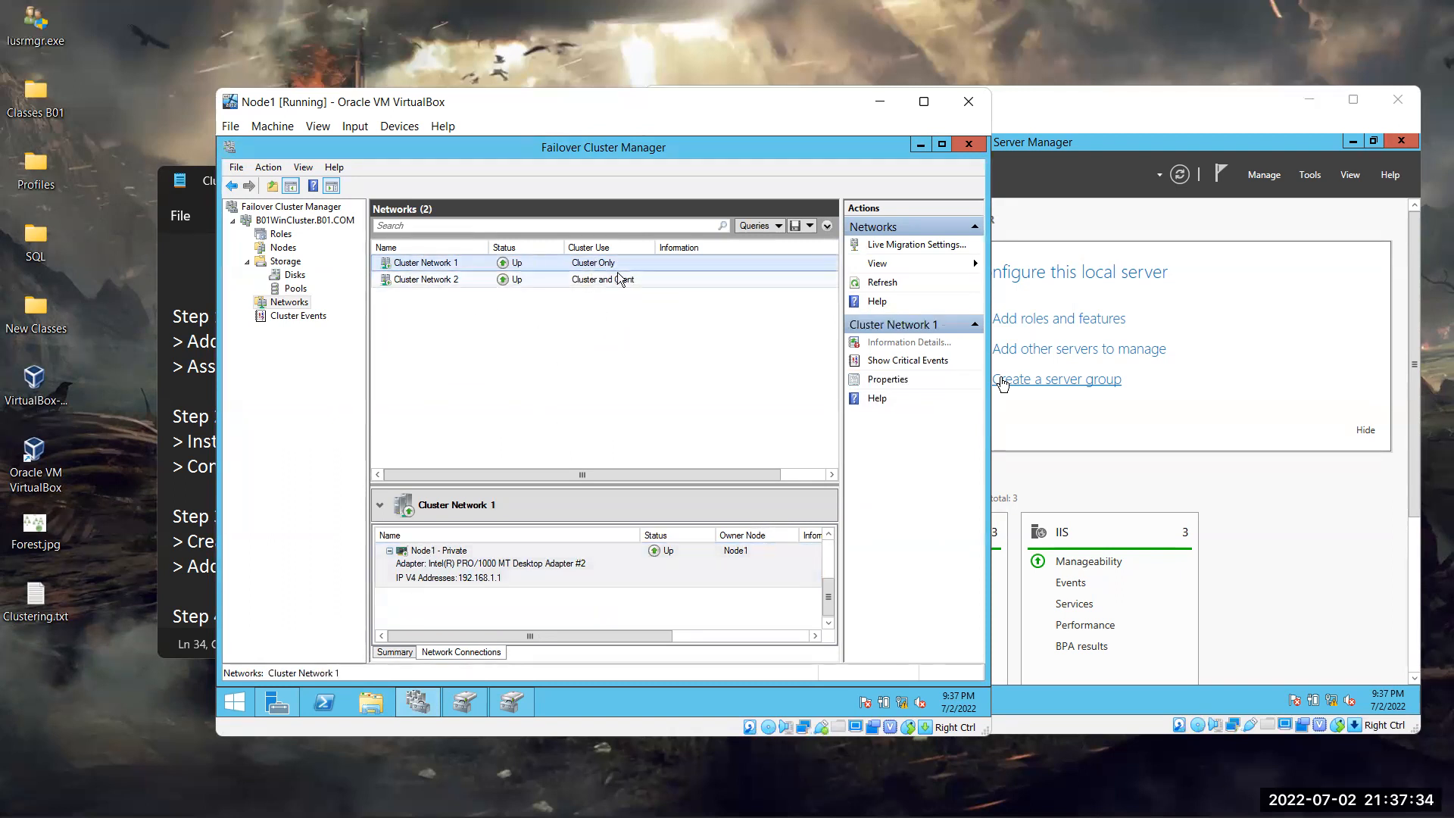
pyautogui.click(636, 277)
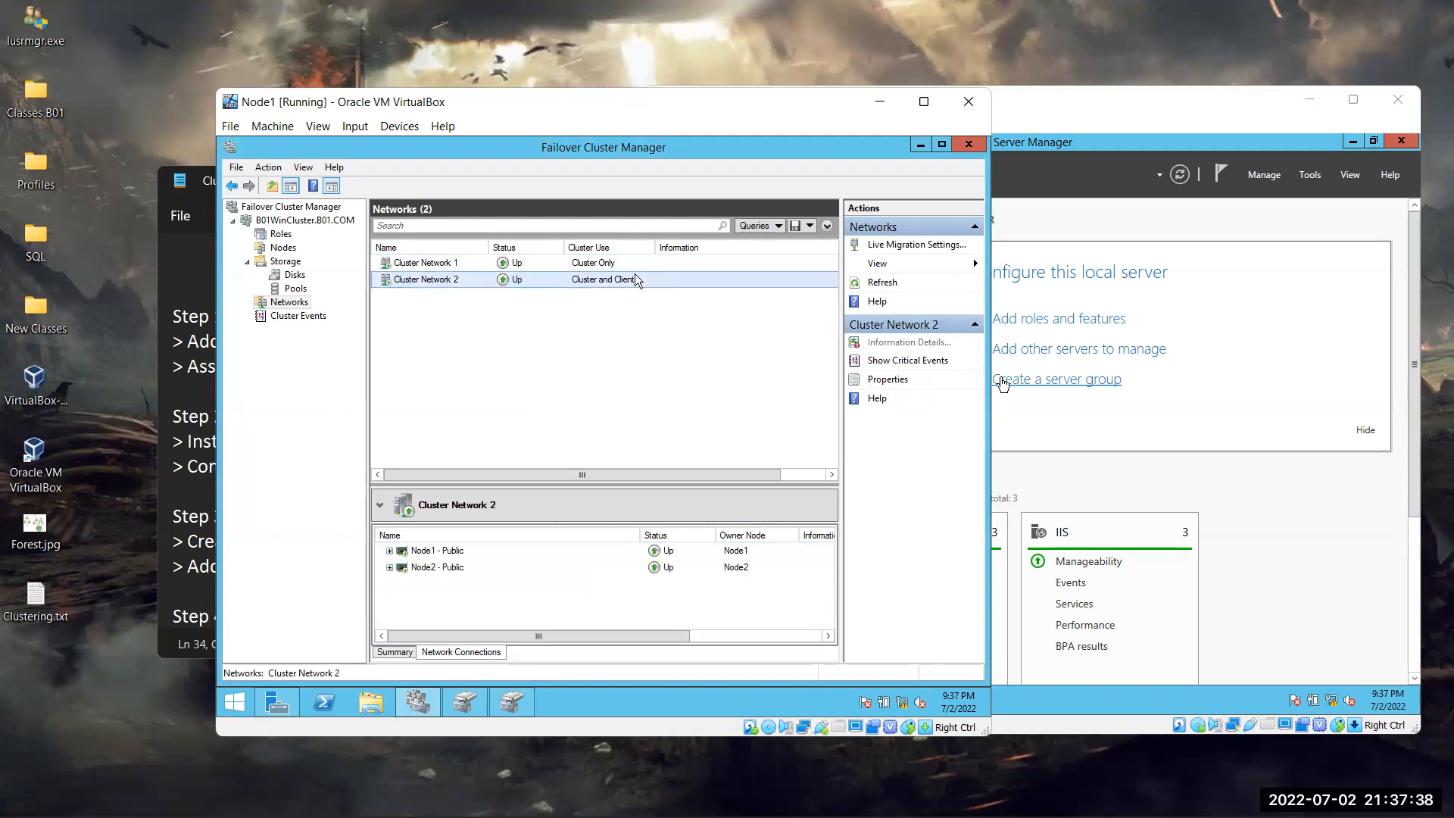
# Review Cluster Network 2's properties and the empty Cluster Events log, then return to Disks
pyautogui.doubleClick(634, 277)
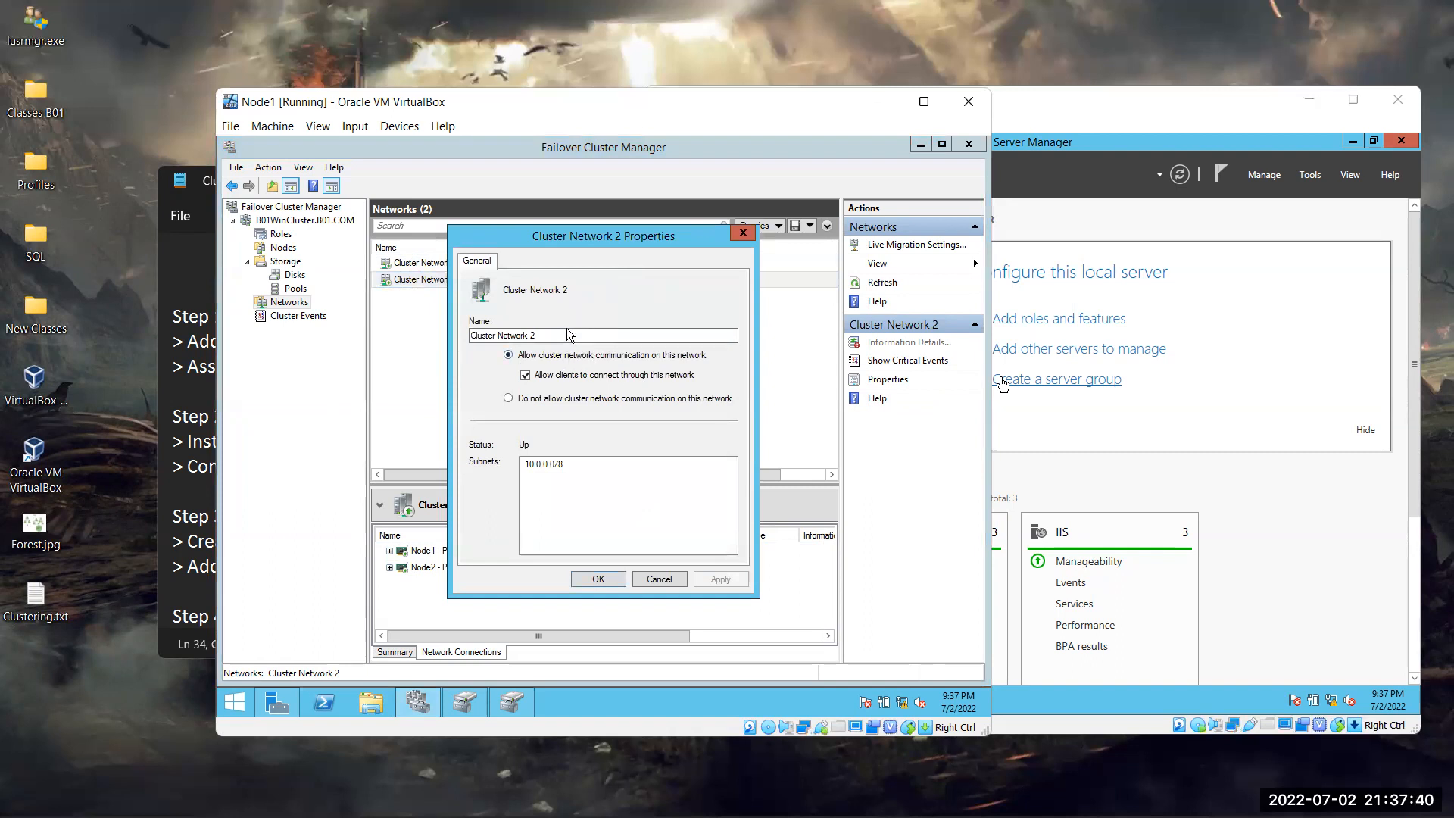
pyautogui.click(738, 237)
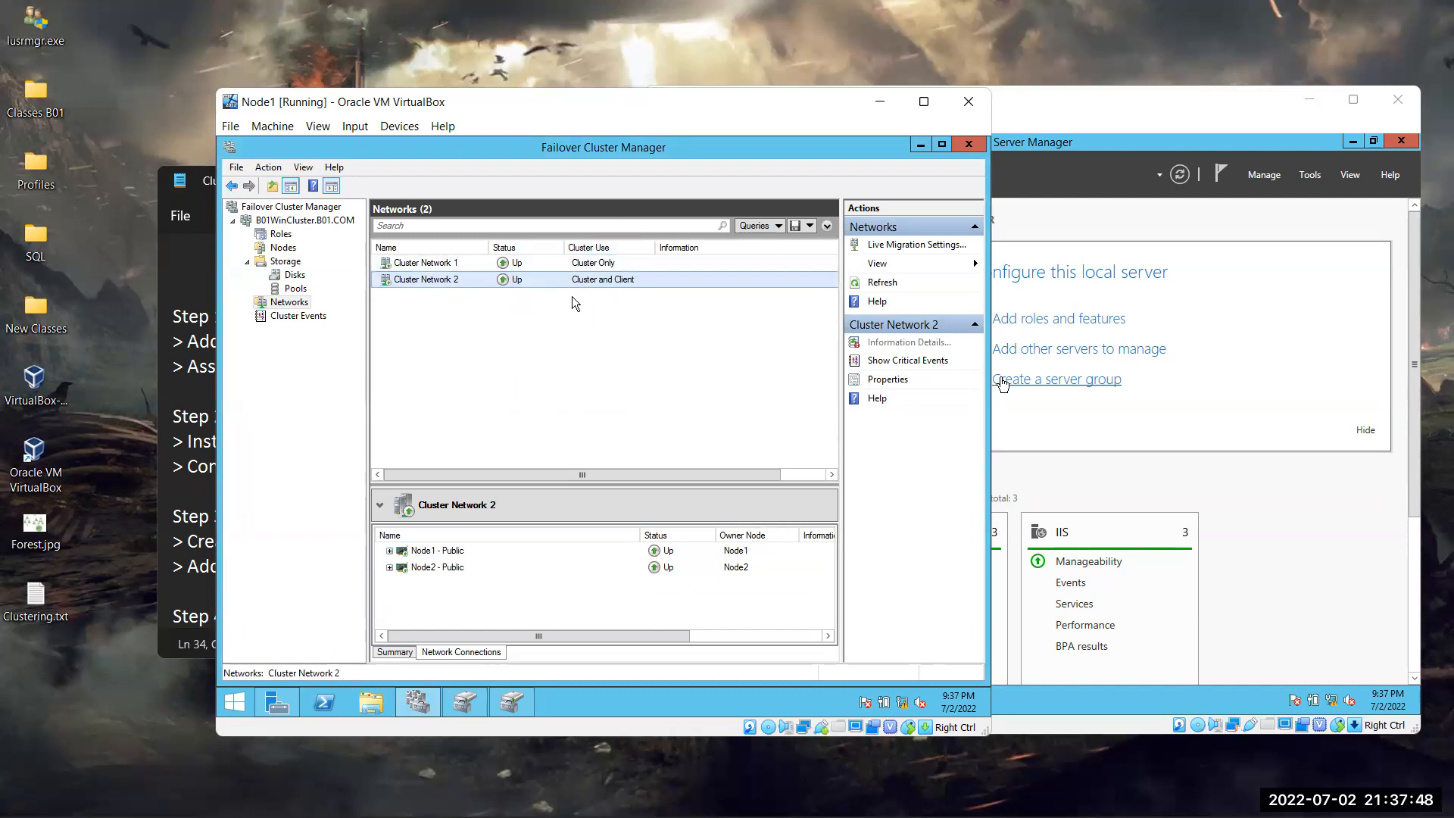
pyautogui.click(298, 316)
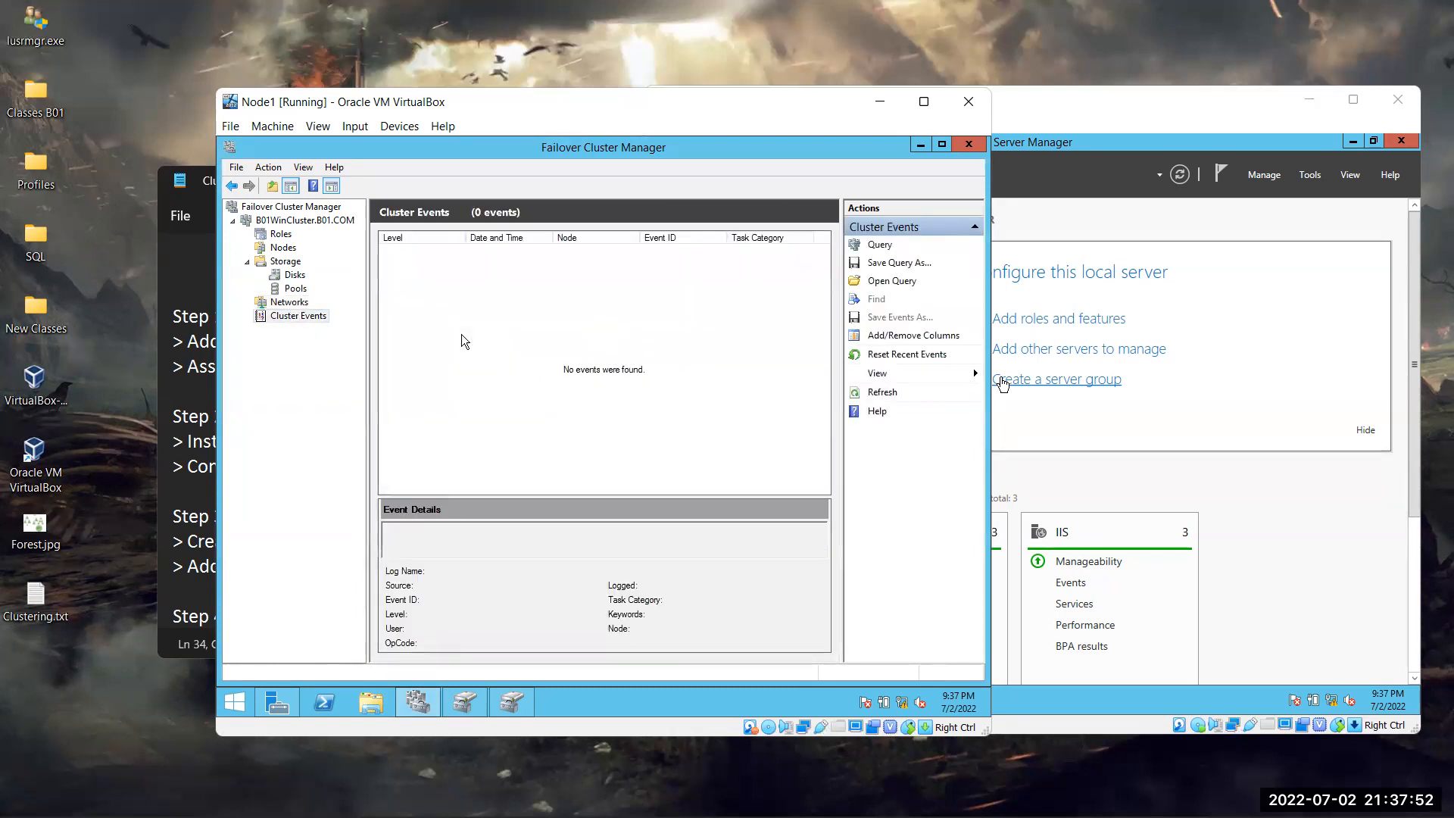
pyautogui.click(295, 275)
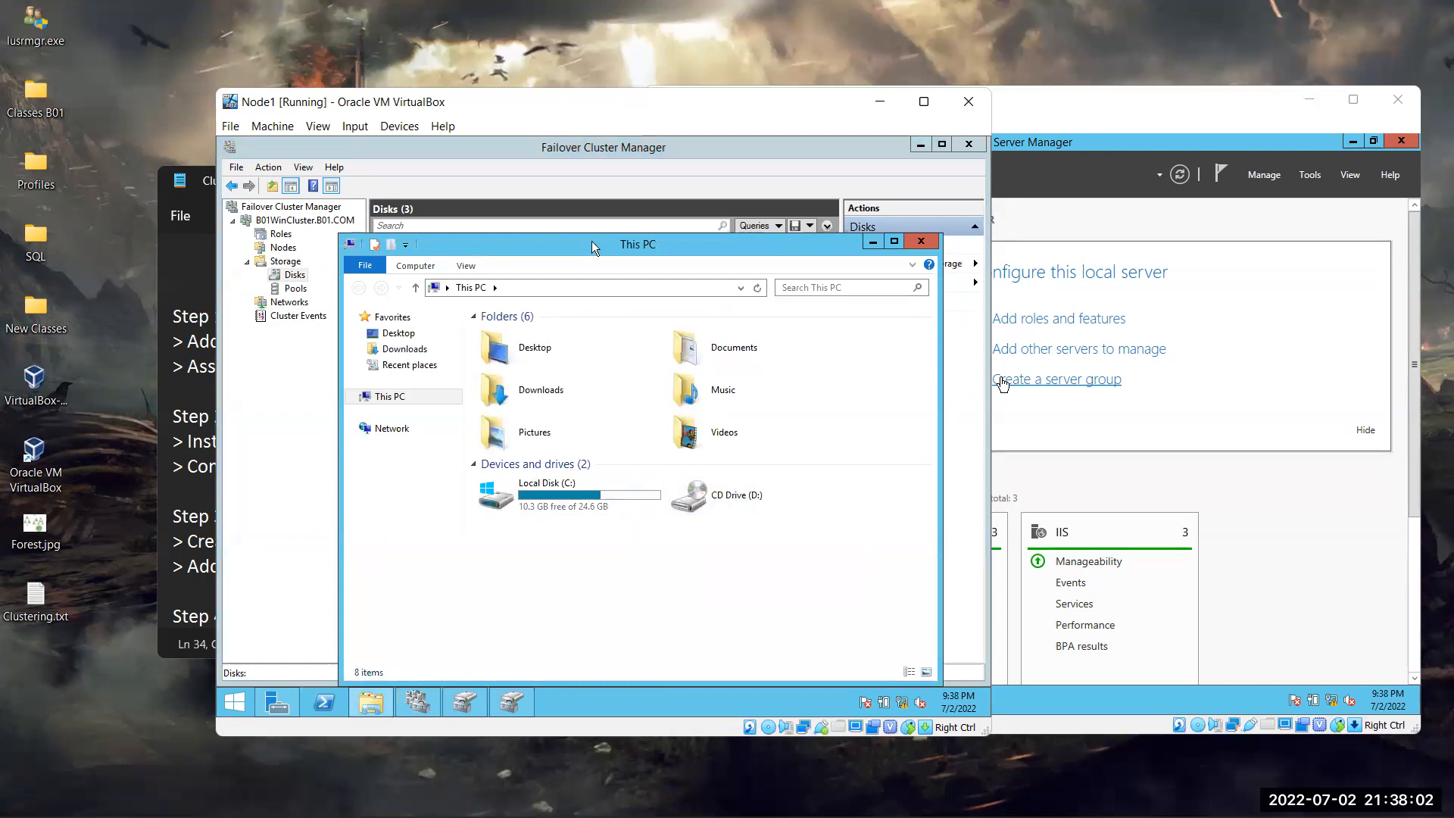
# Move Node1's This PC aside and minimize it, then show the cluster Networks page
pyautogui.moveTo(560, 249); pyautogui.dragTo(536, 175)
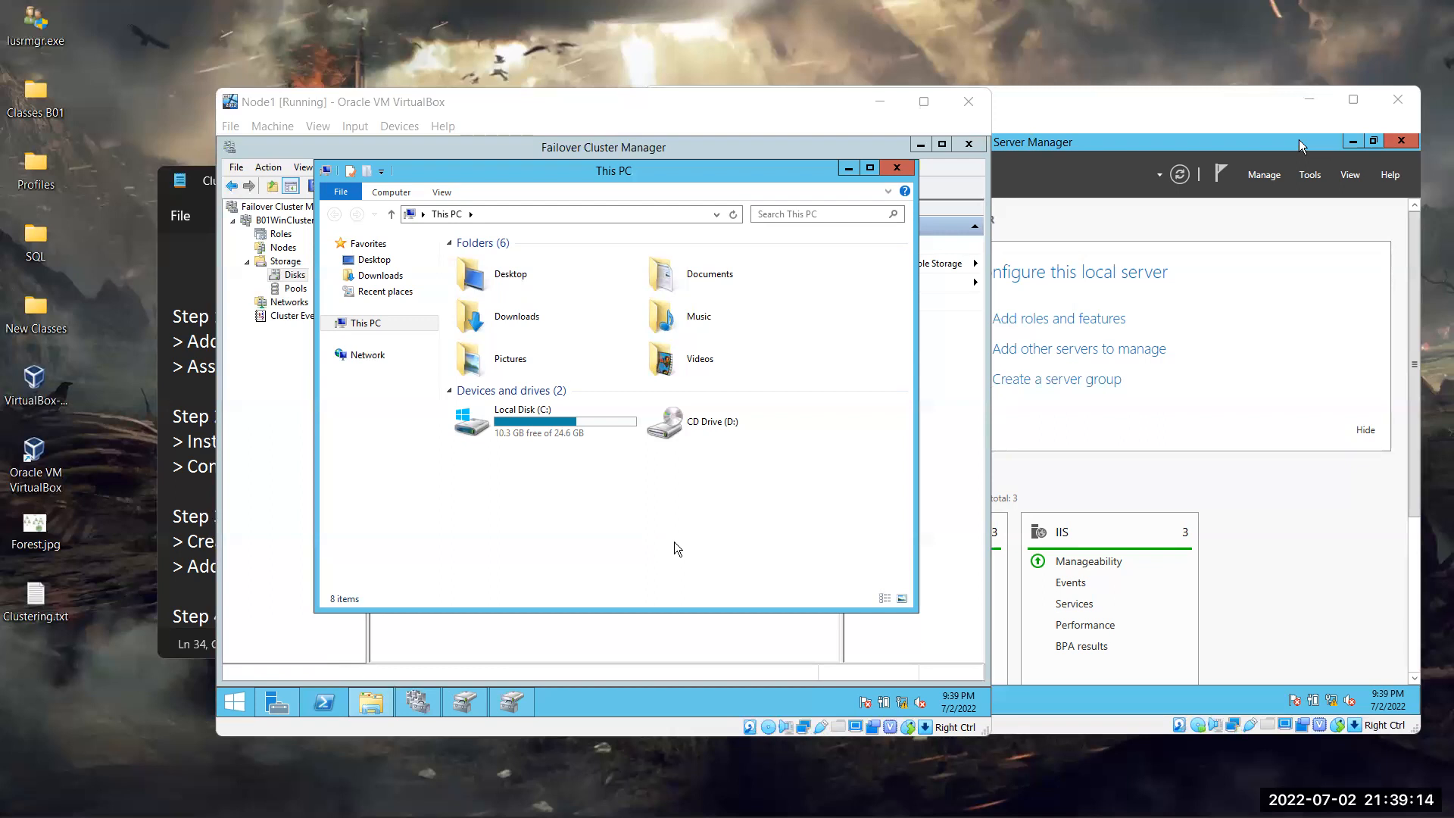
pyautogui.click(855, 164)
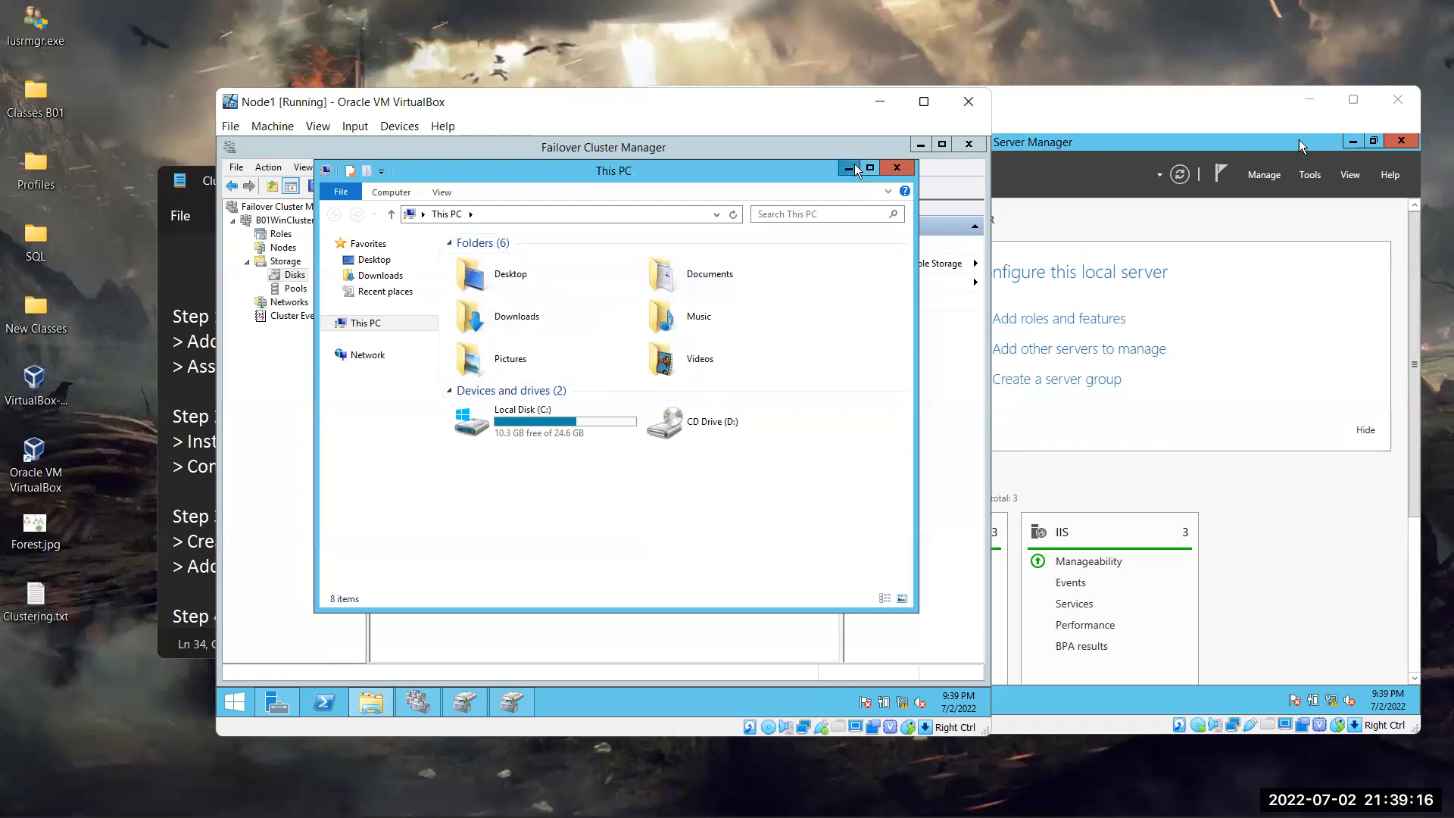
pyautogui.click(289, 302)
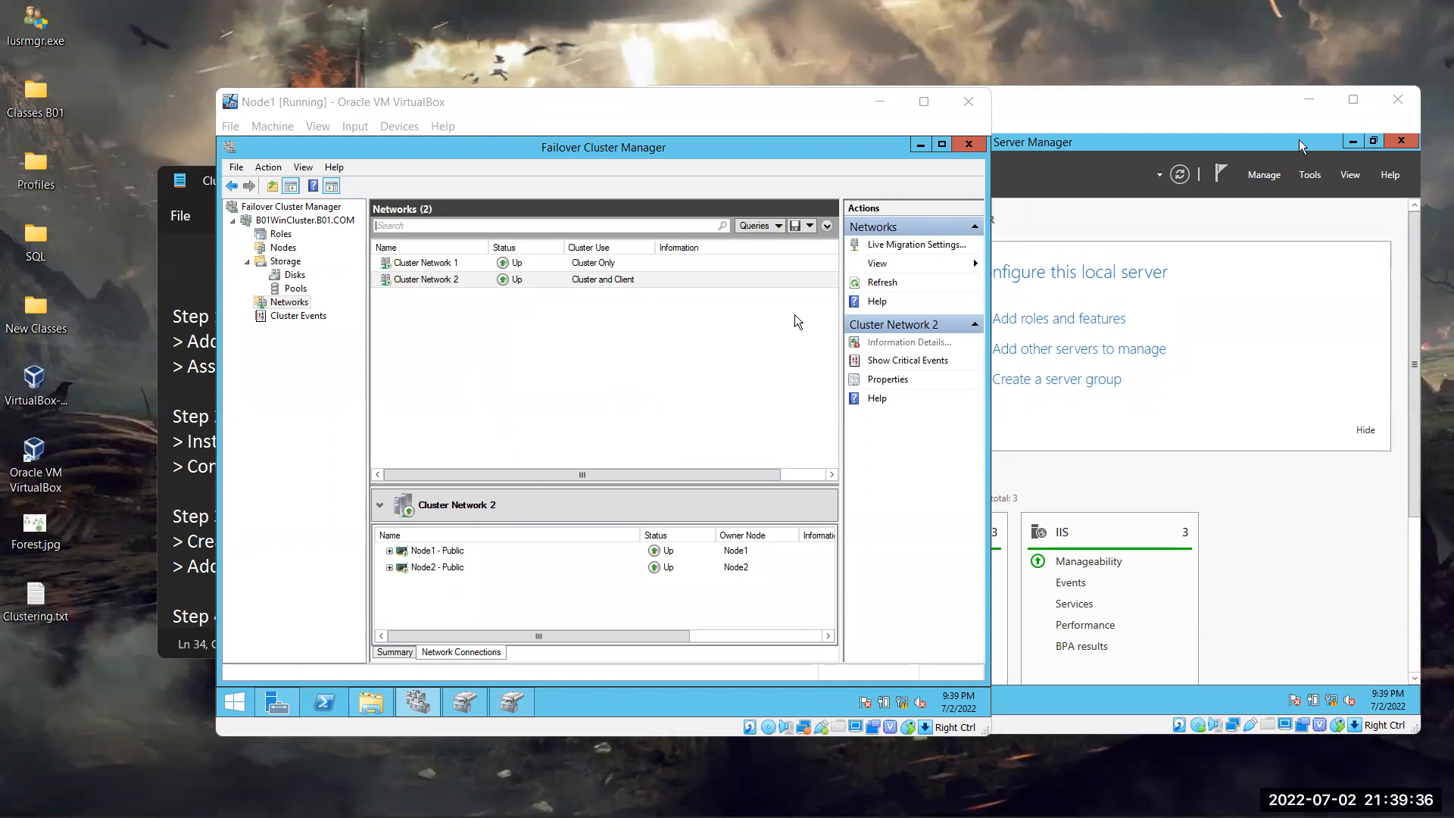
# Open This PC on Node2 and refresh it repeatedly until the shared drives appear
pyautogui.click(1266, 420)
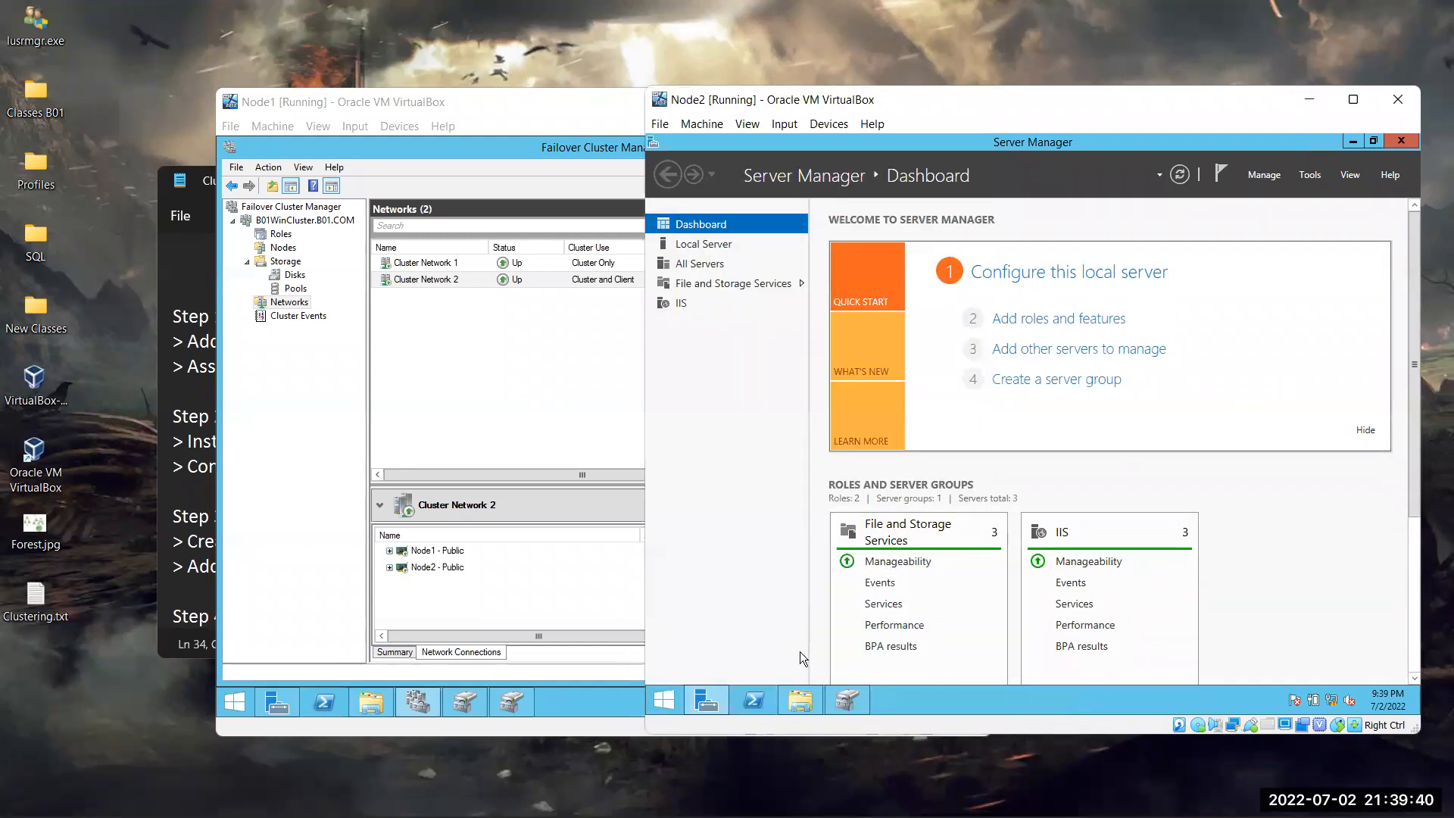
pyautogui.click(821, 702)
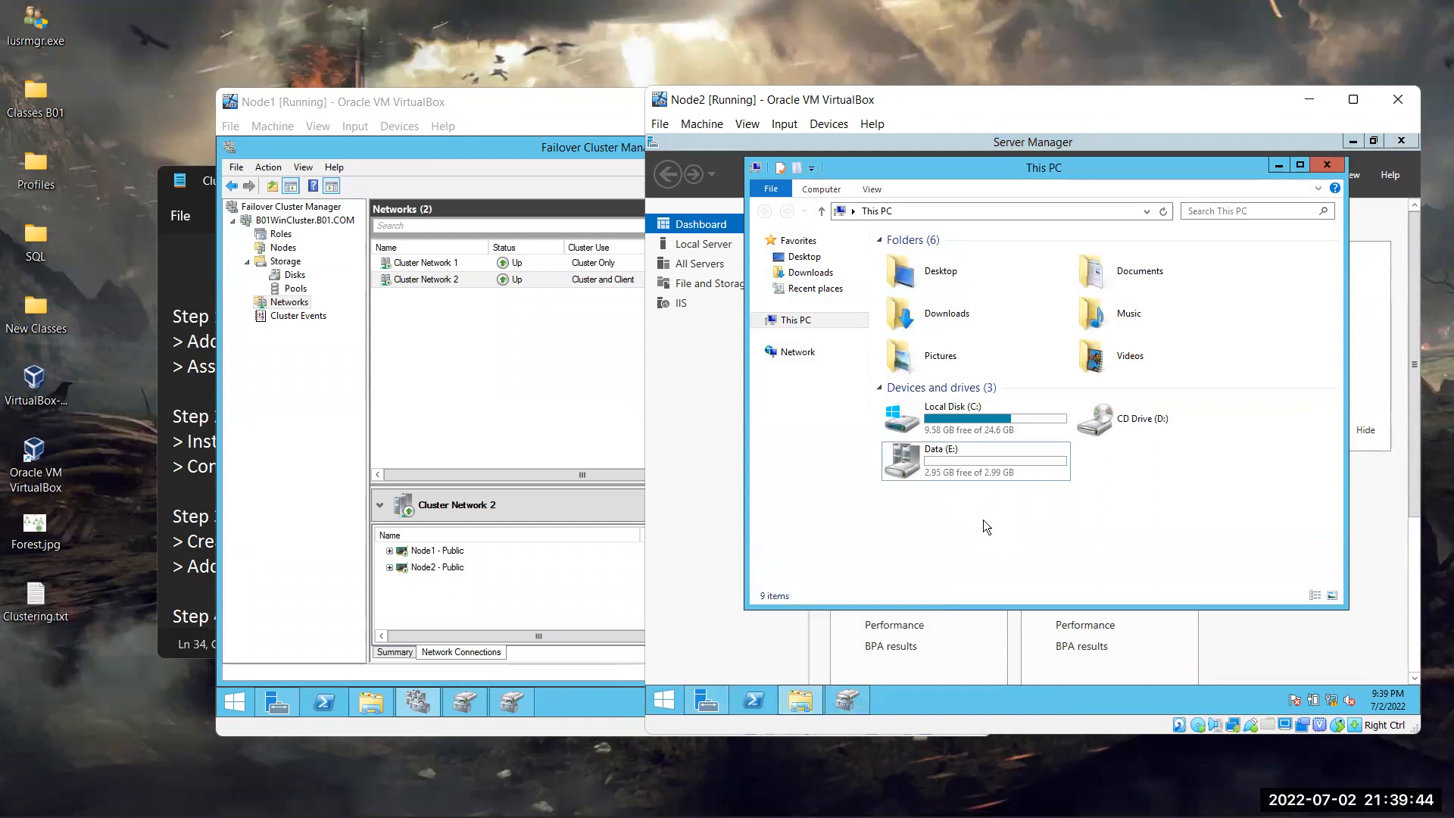
pyautogui.rightClick(1144, 526)
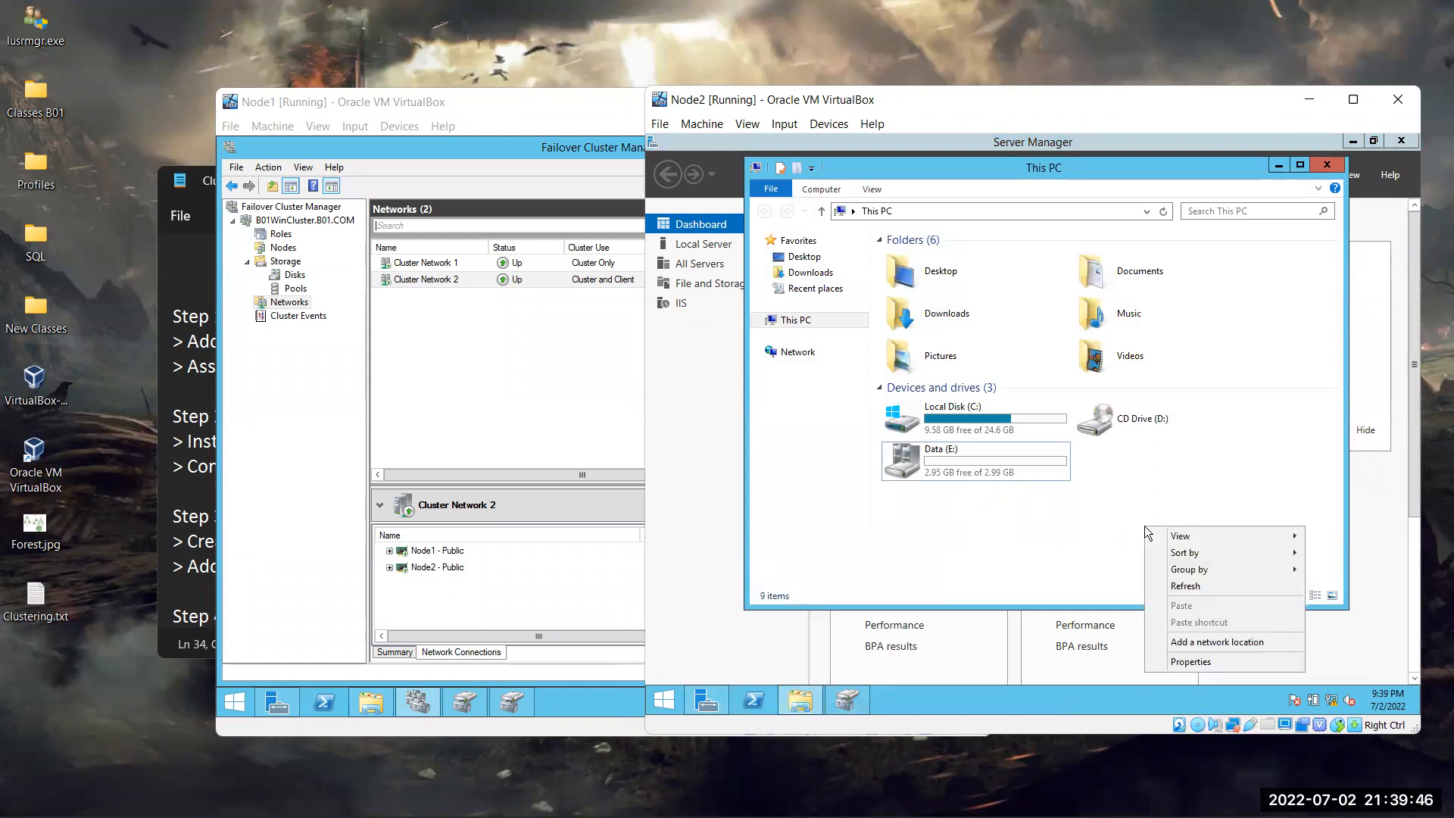
pyautogui.click(1204, 586)
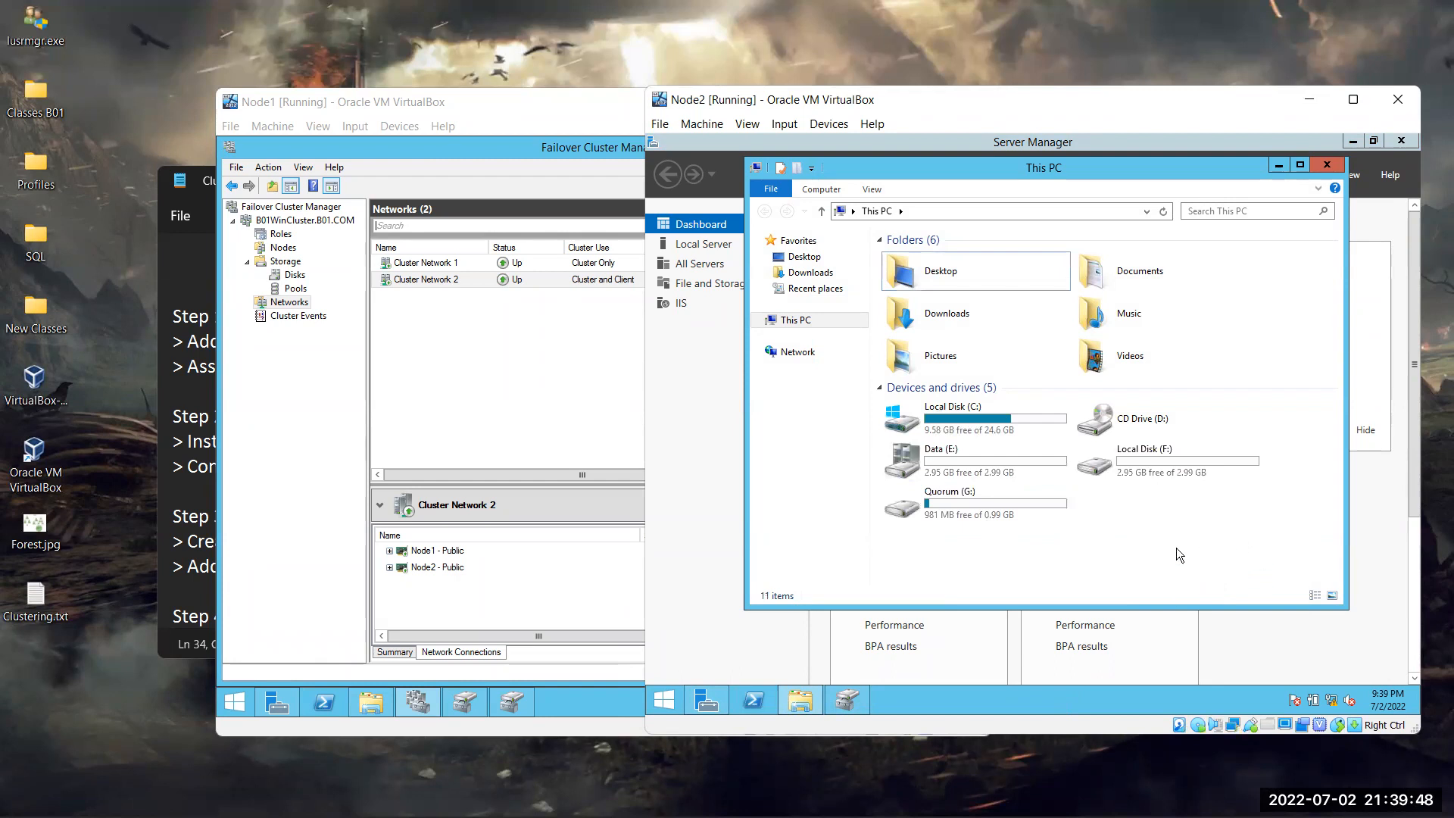
pyautogui.rightClick(1206, 530)
pyautogui.click(1258, 591)
pyautogui.rightClick(1183, 532)
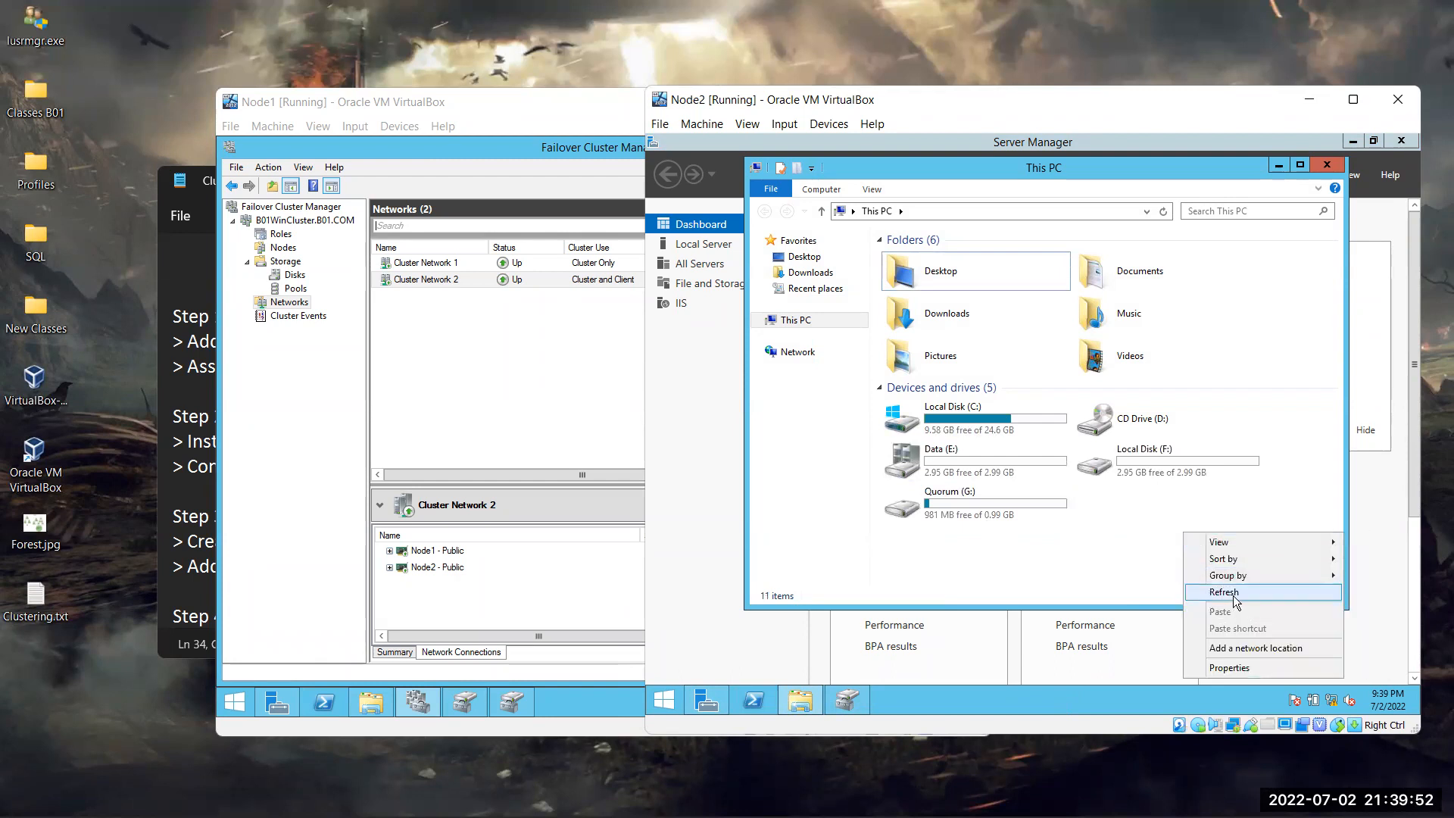
pyautogui.click(1235, 599)
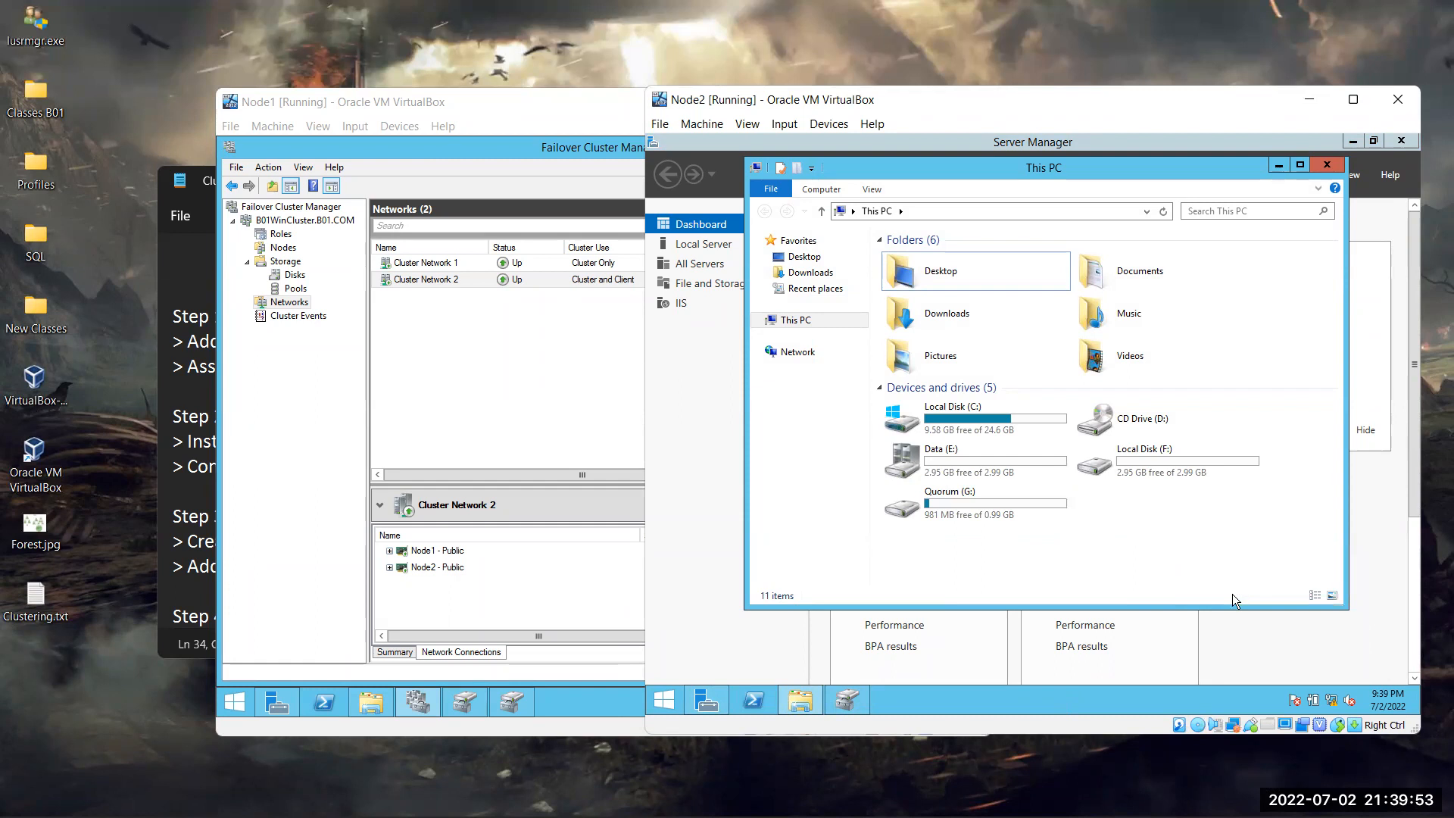
pyautogui.click(974, 466)
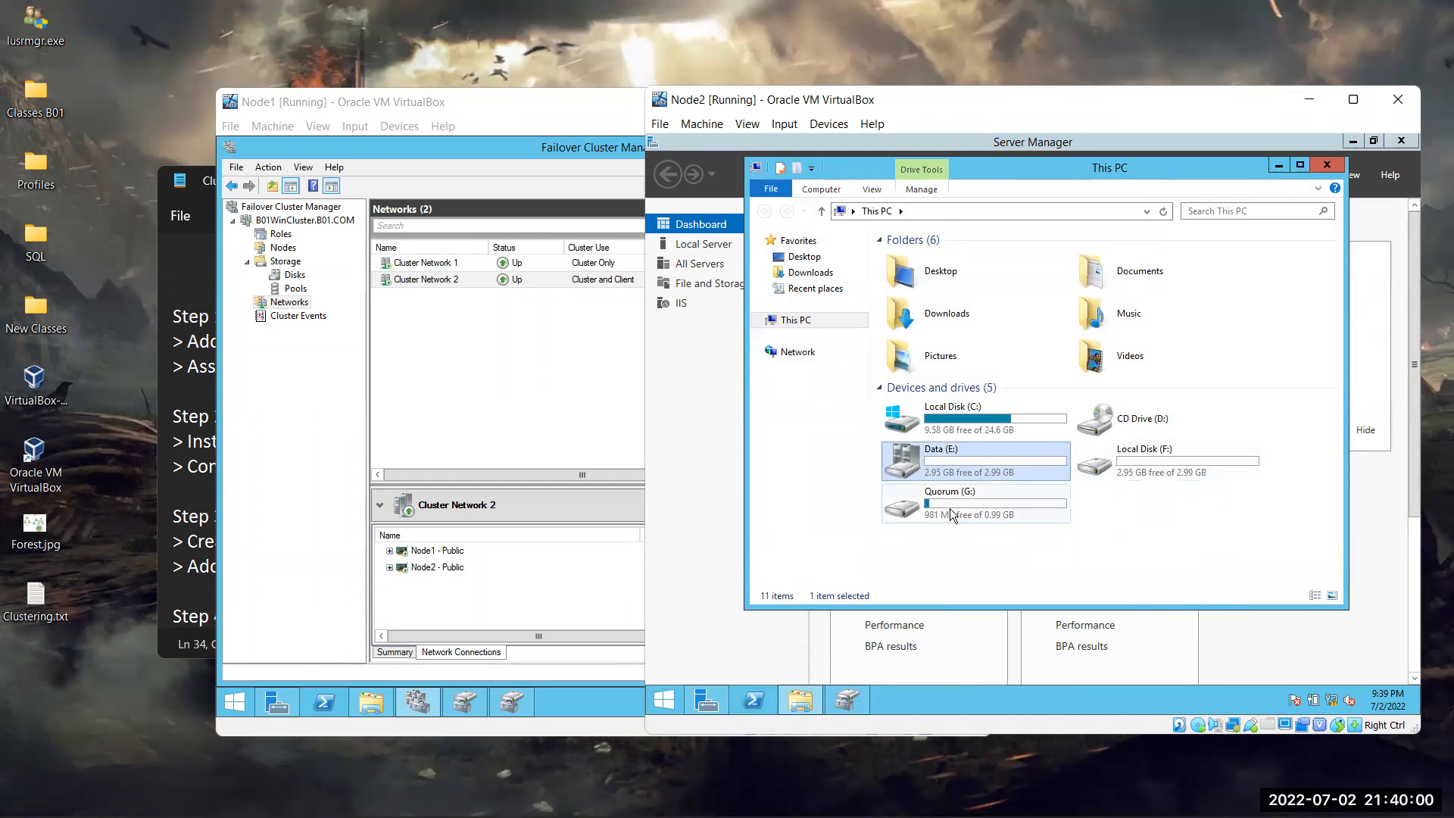
pyautogui.rightClick(1179, 526)
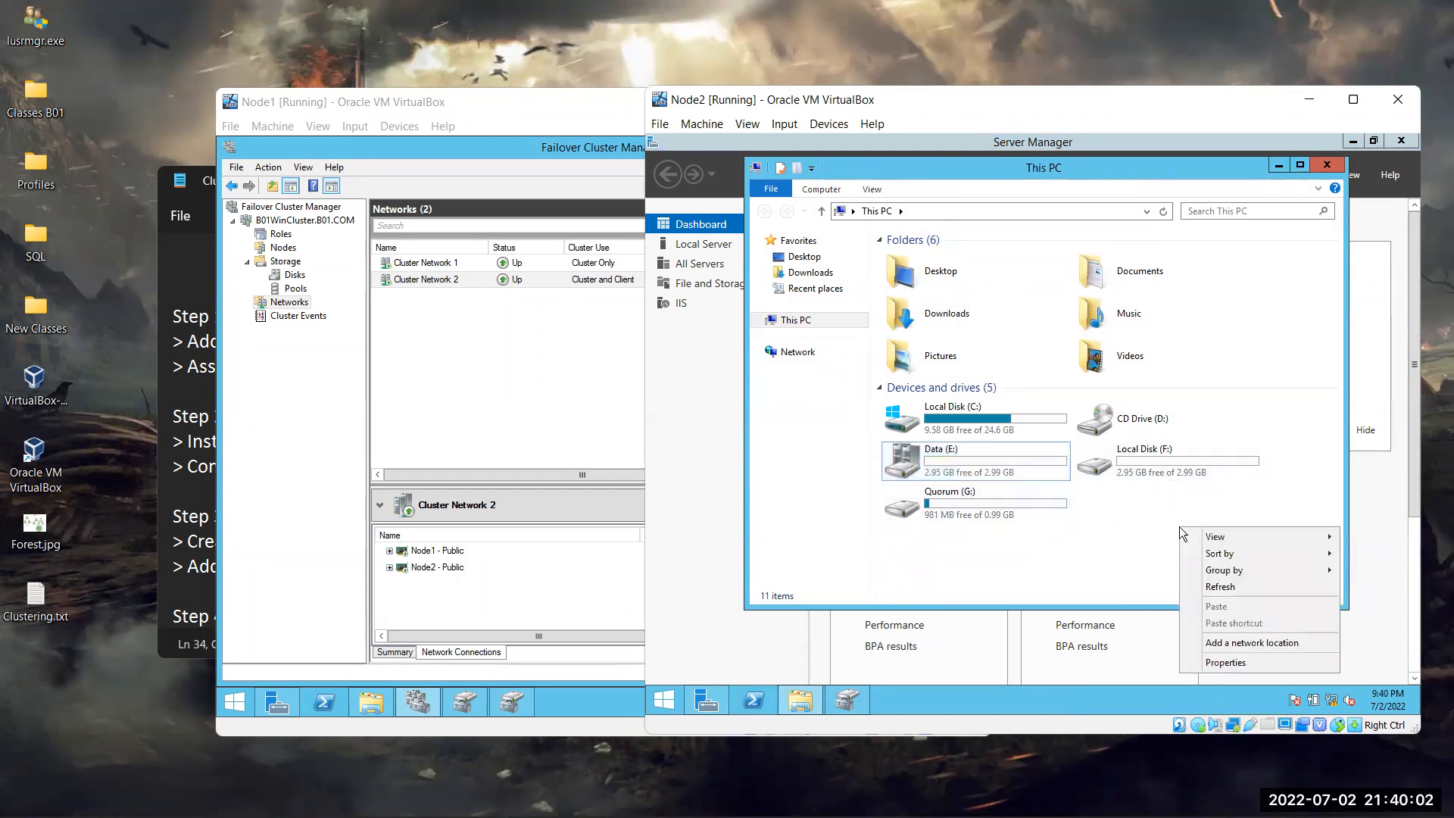
pyautogui.click(1252, 584)
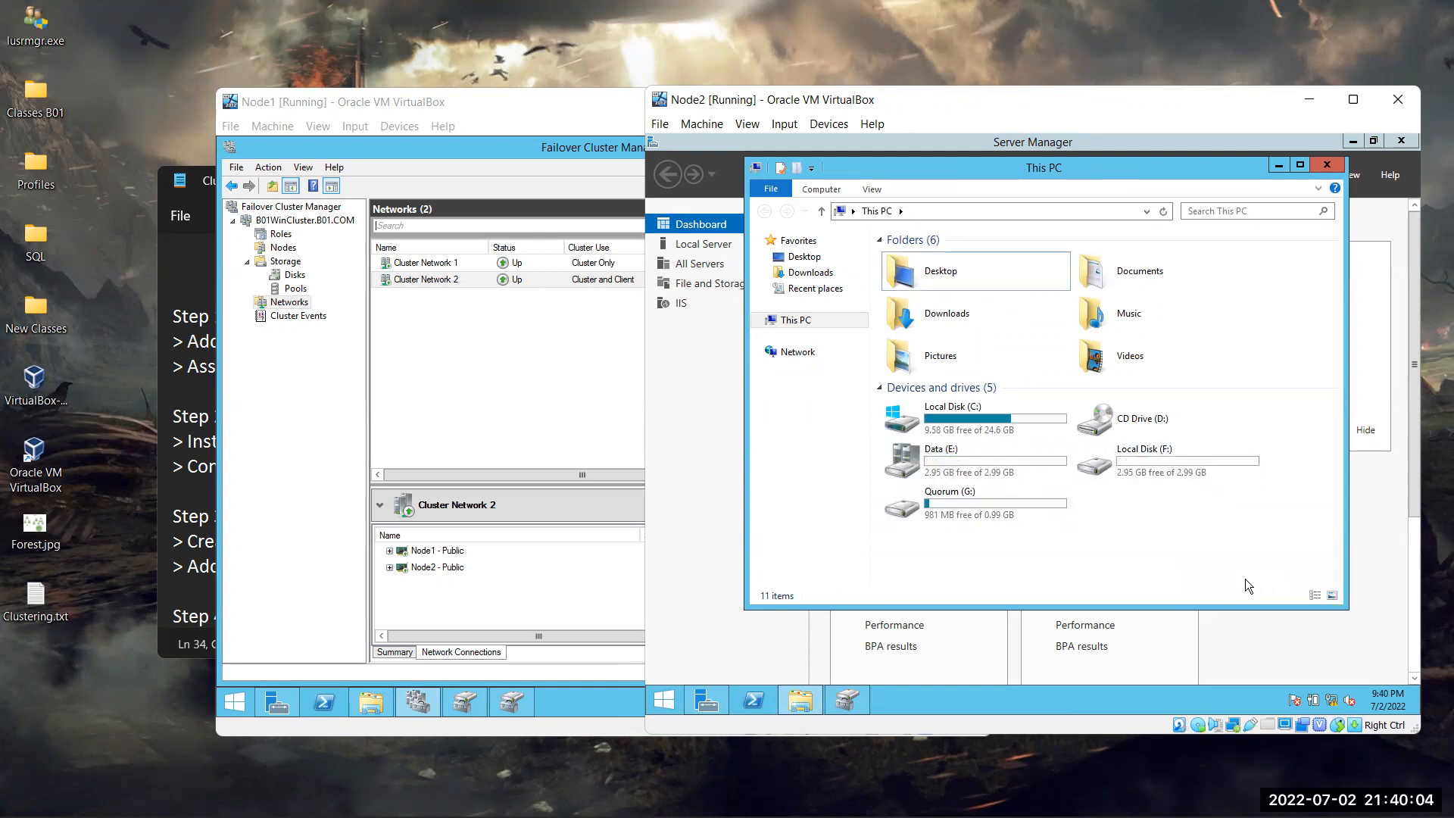
# Refresh Node1's This PC to compare its drive list with Node2's
pyautogui.click(370, 701)
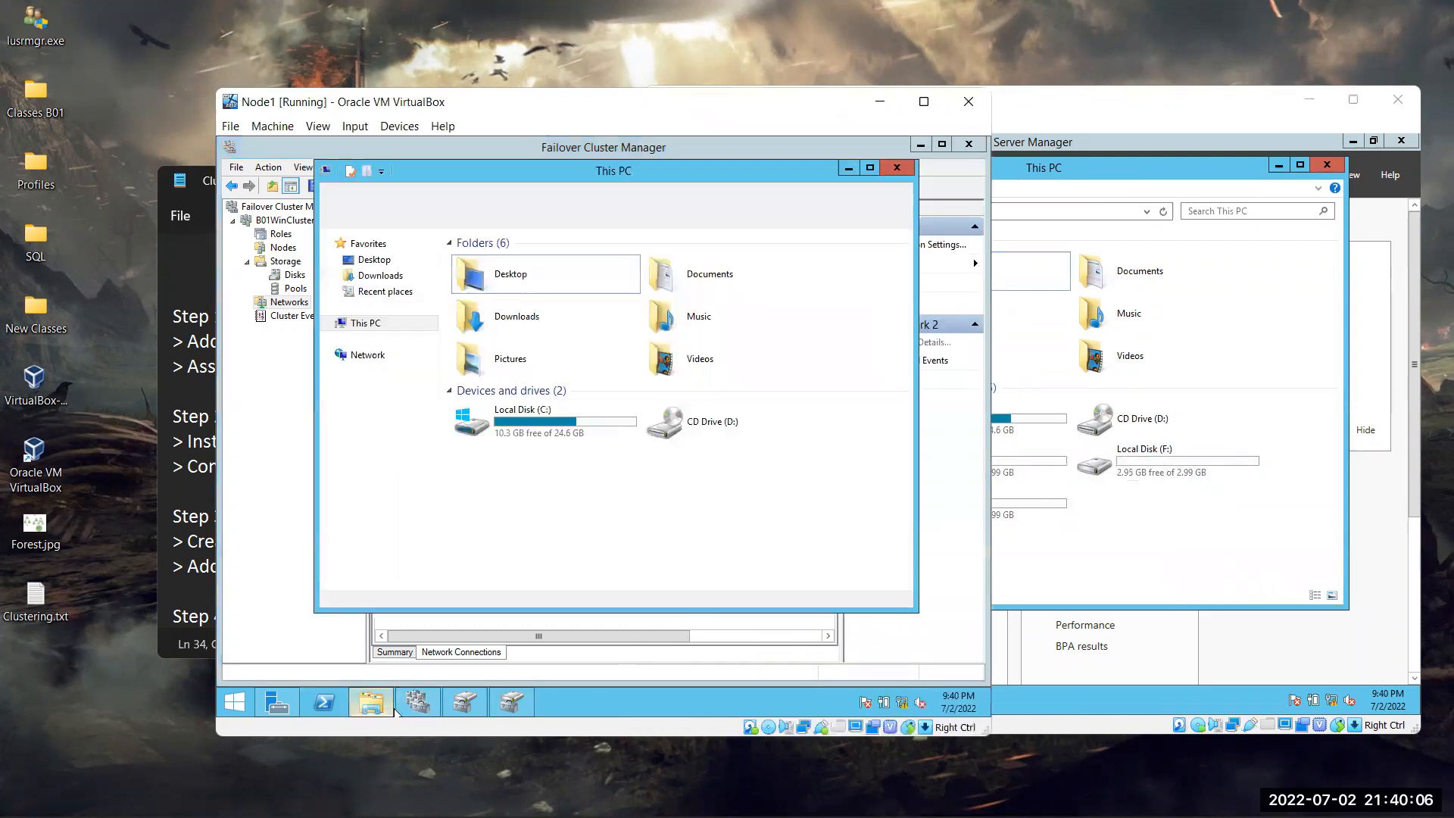
pyautogui.rightClick(671, 511)
pyautogui.click(735, 561)
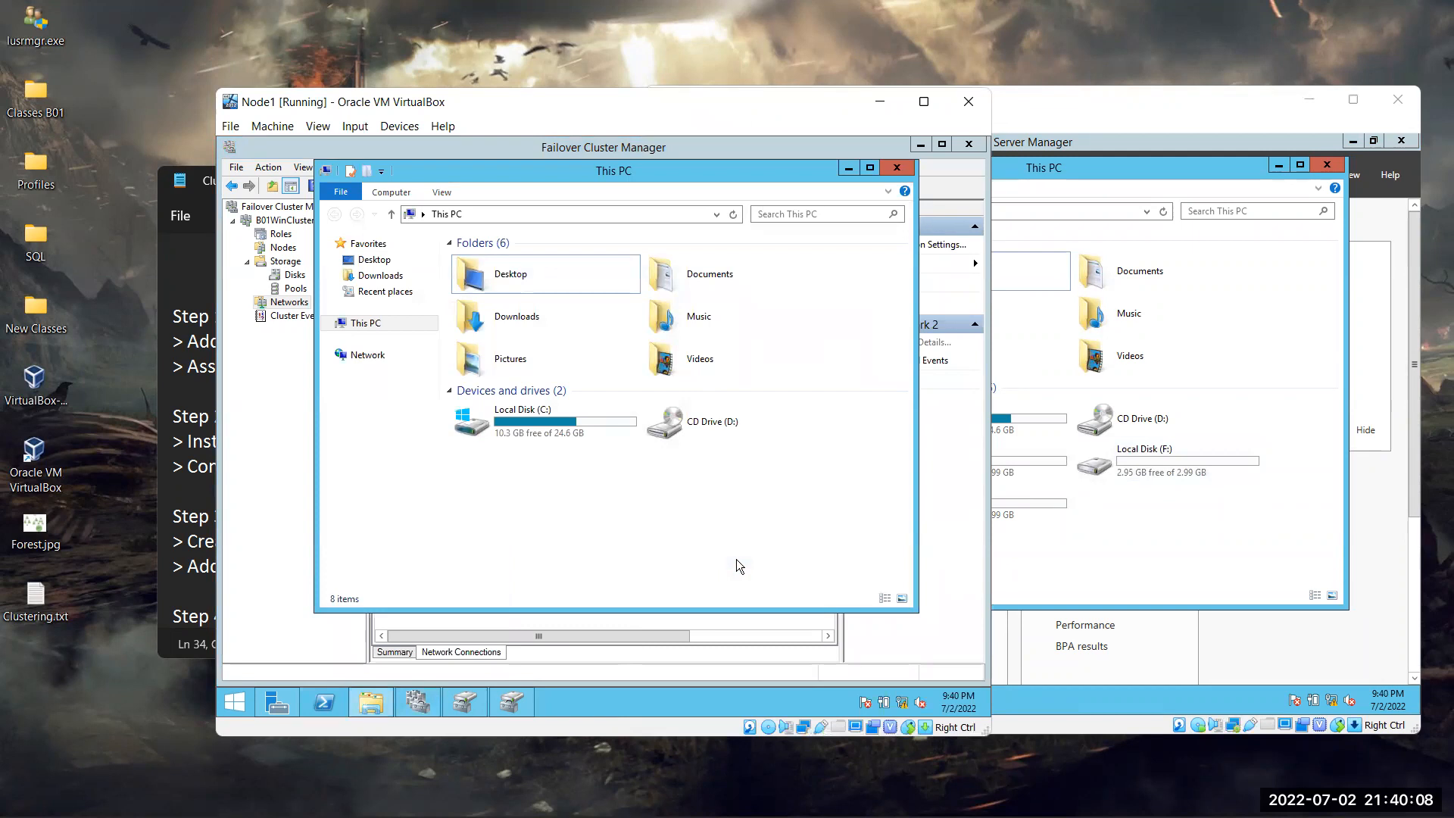
pyautogui.rightClick(740, 495)
pyautogui.click(777, 553)
# On Node2, check the Data (E:) and Quorum (G:) drives, then minimize This PC
pyautogui.click(1153, 557)
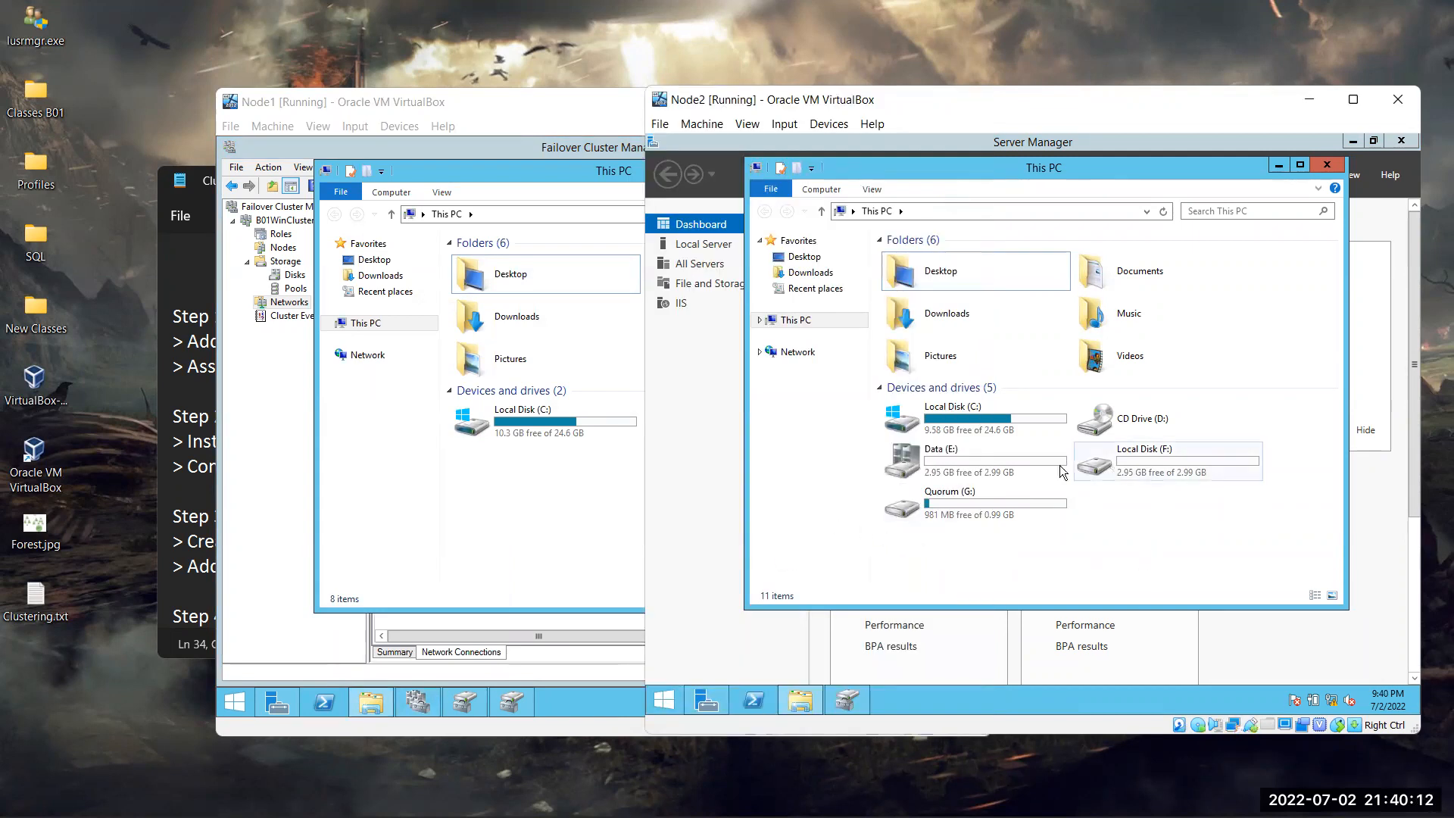
pyautogui.click(912, 465)
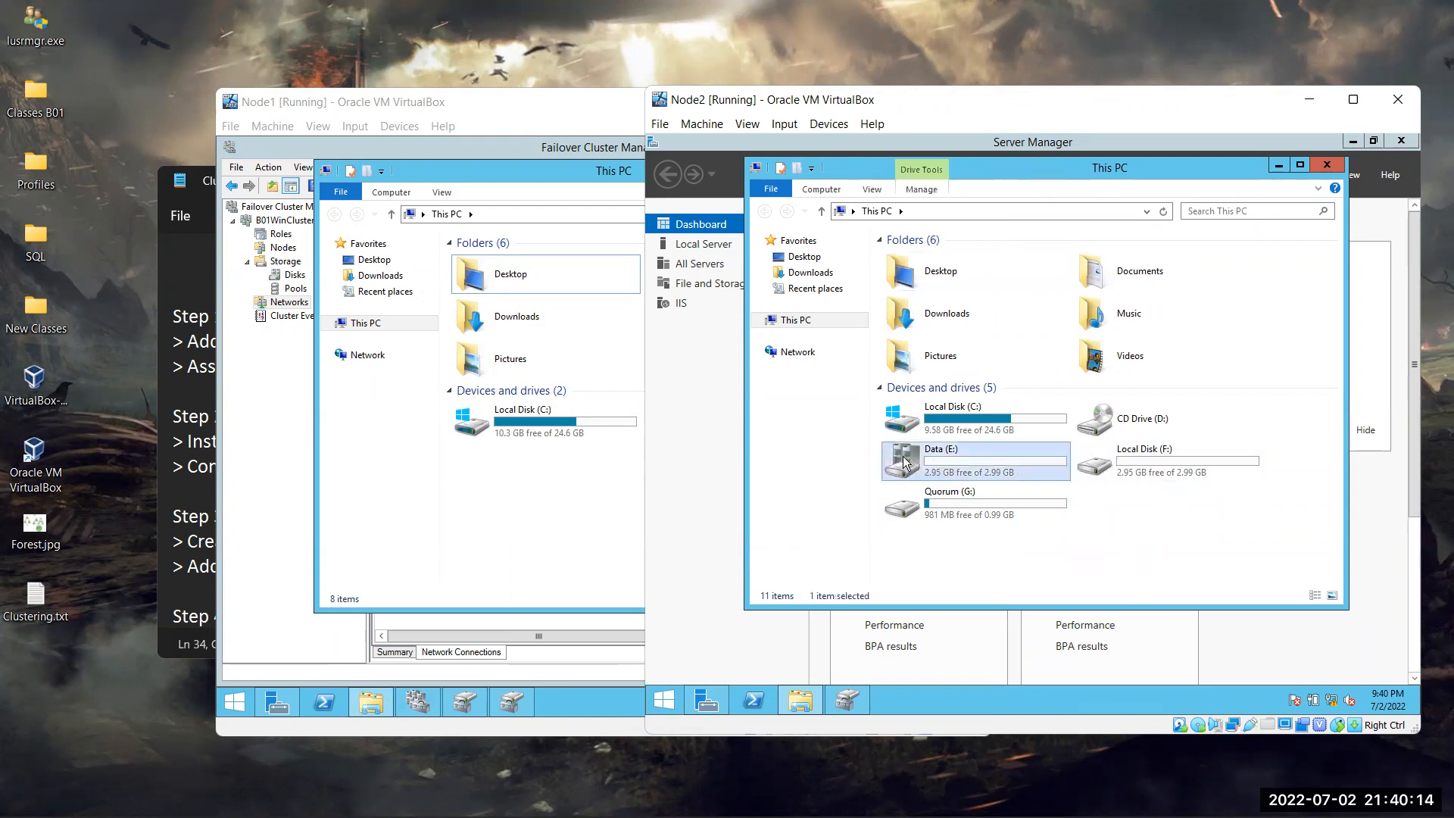
pyautogui.click(926, 506)
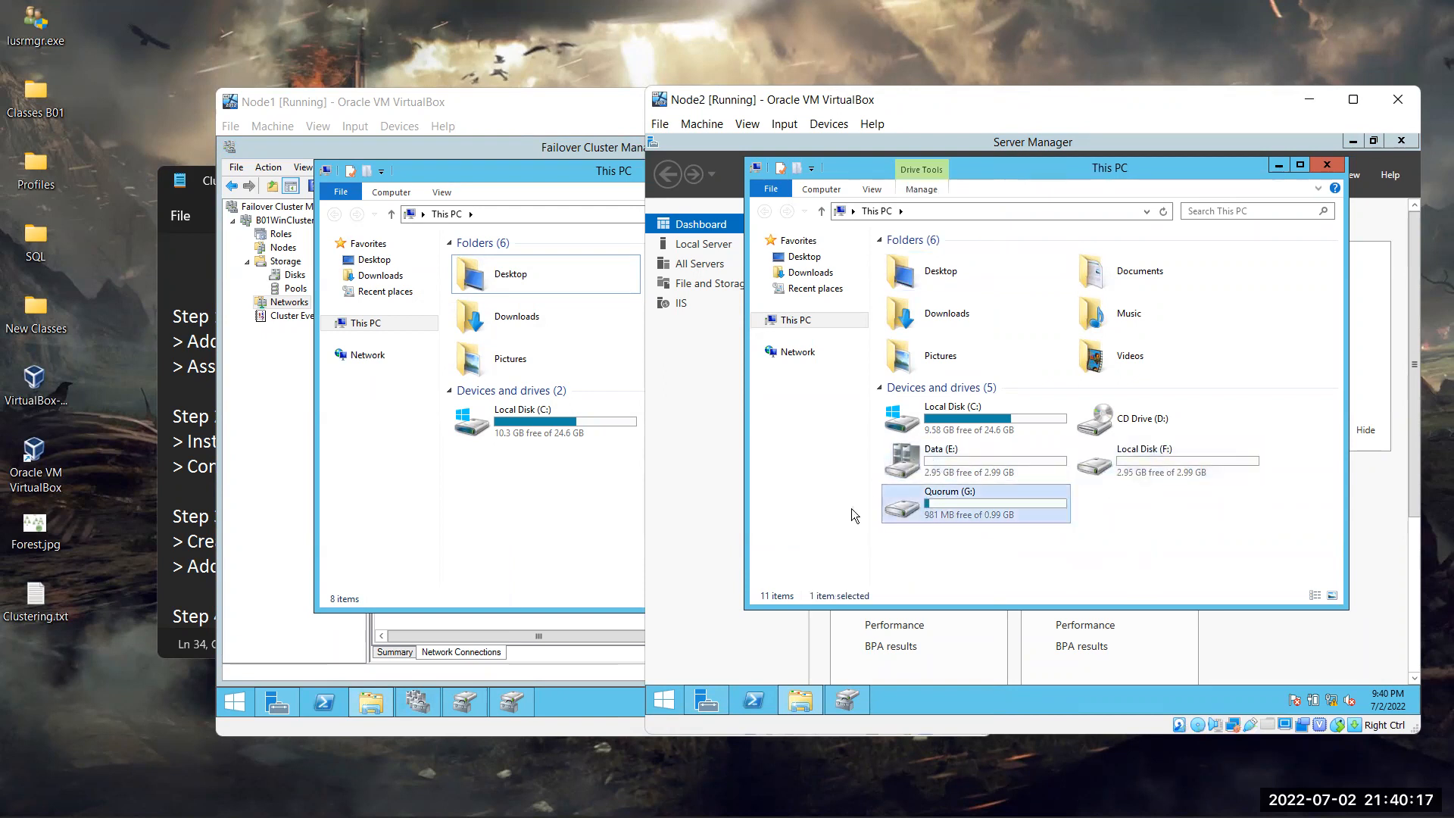
pyautogui.click(1280, 165)
# Check Node2's disks in Disk Management, then launch Failover Cluster Manager with cluadmin.msc
pyautogui.click(841, 706)
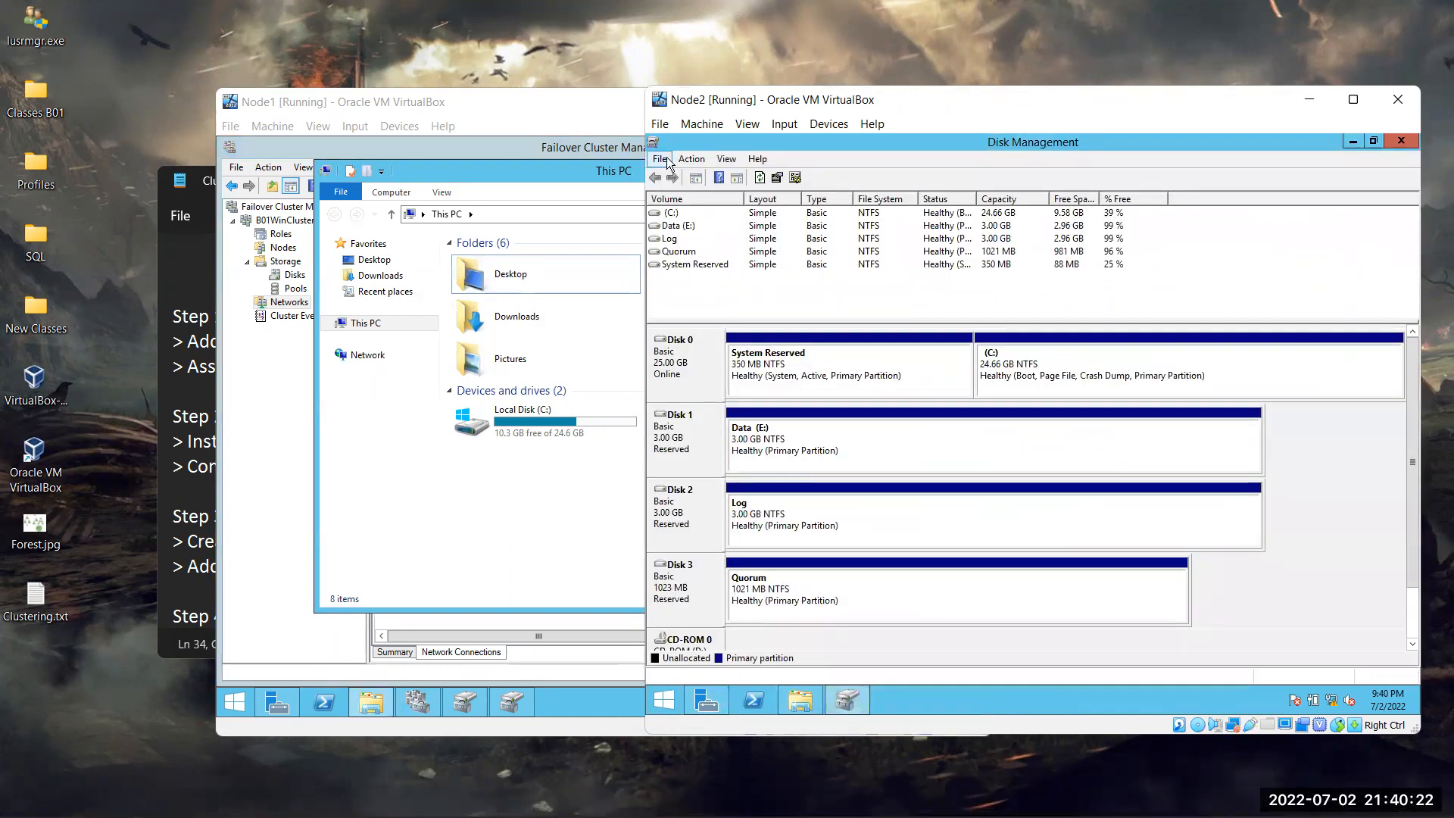
pyautogui.click(1401, 143)
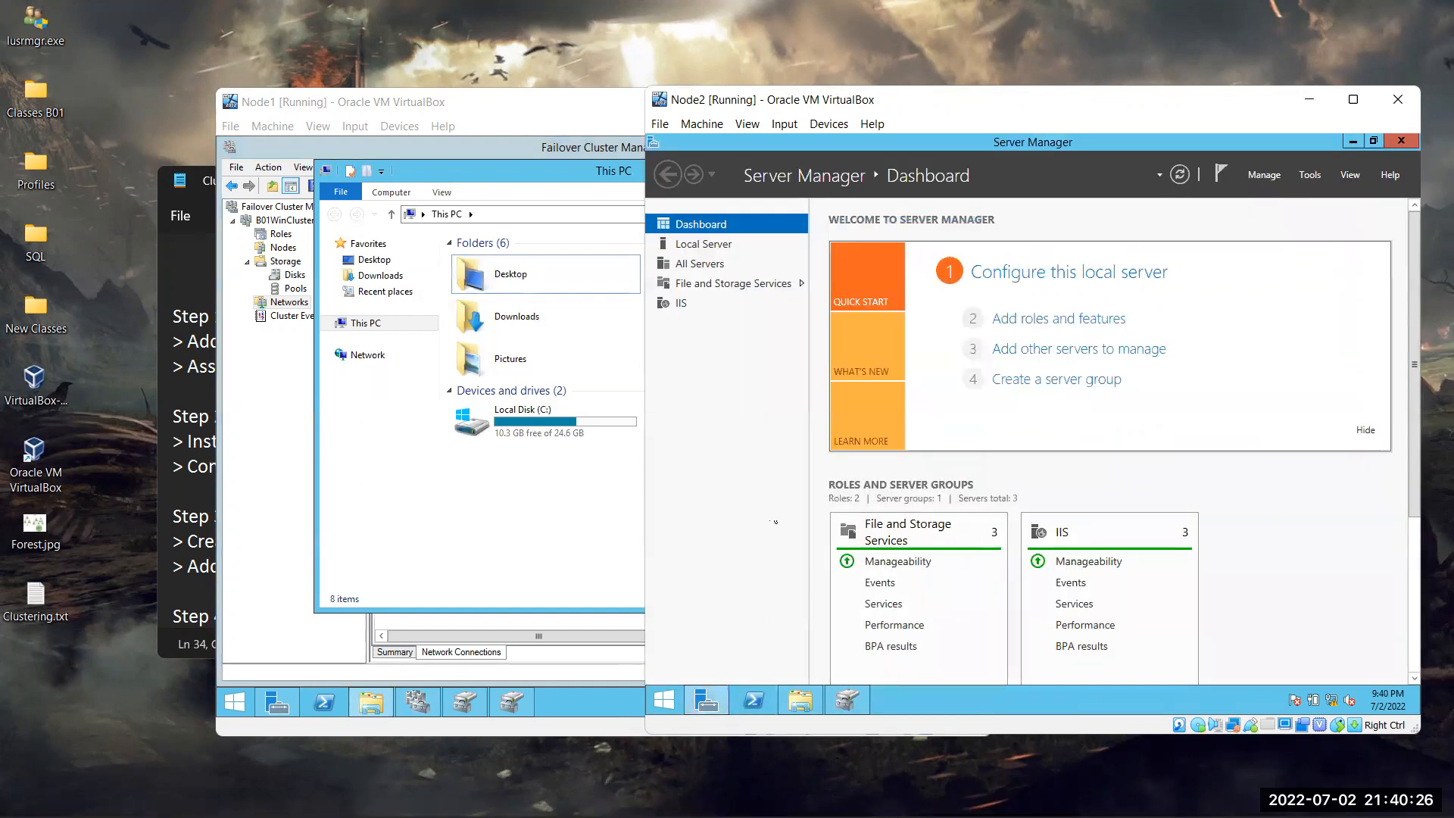
pyautogui.press('super+r')
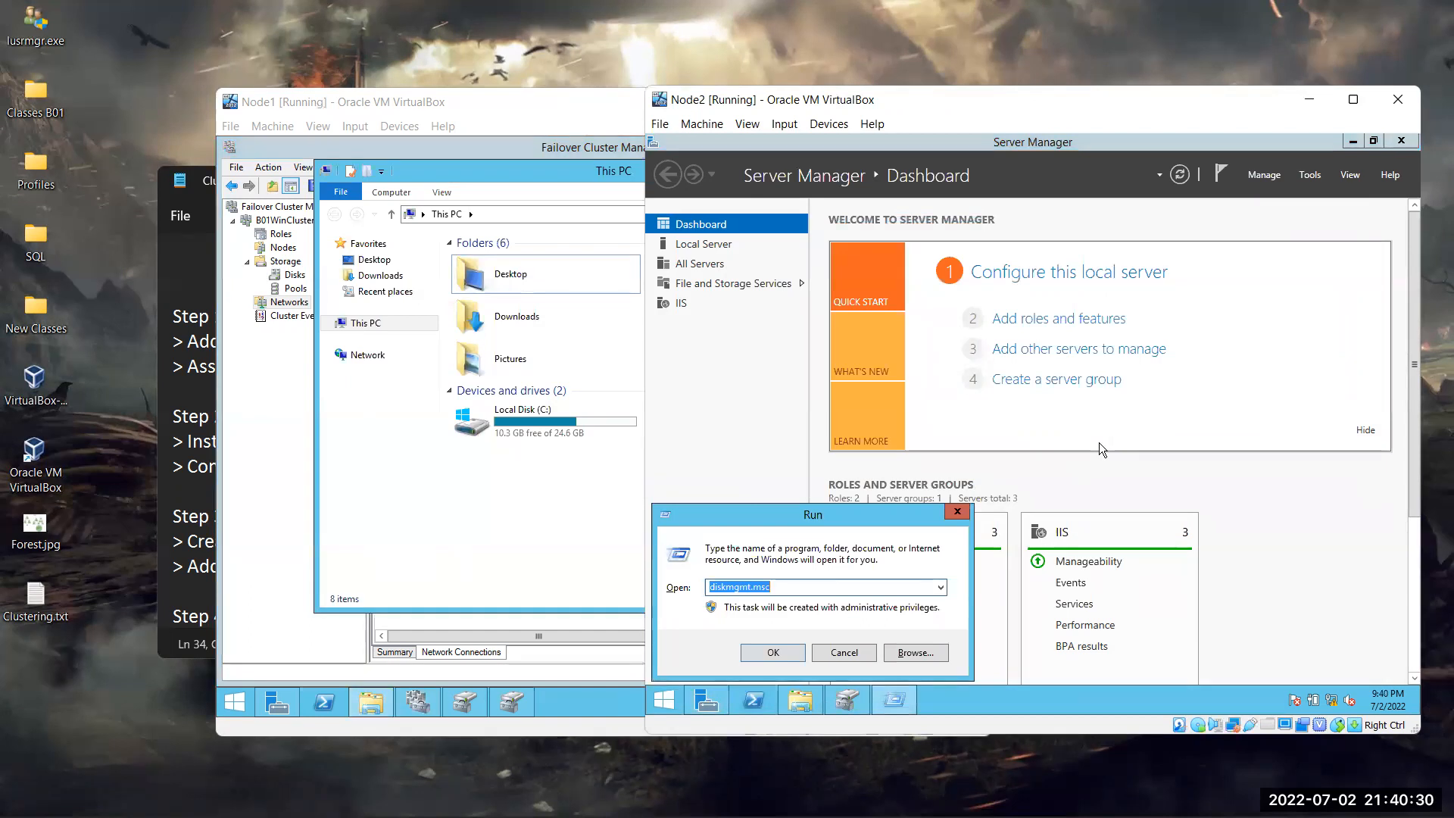
pyautogui.write('clu')
pyautogui.press('Down')
pyautogui.press('Return')
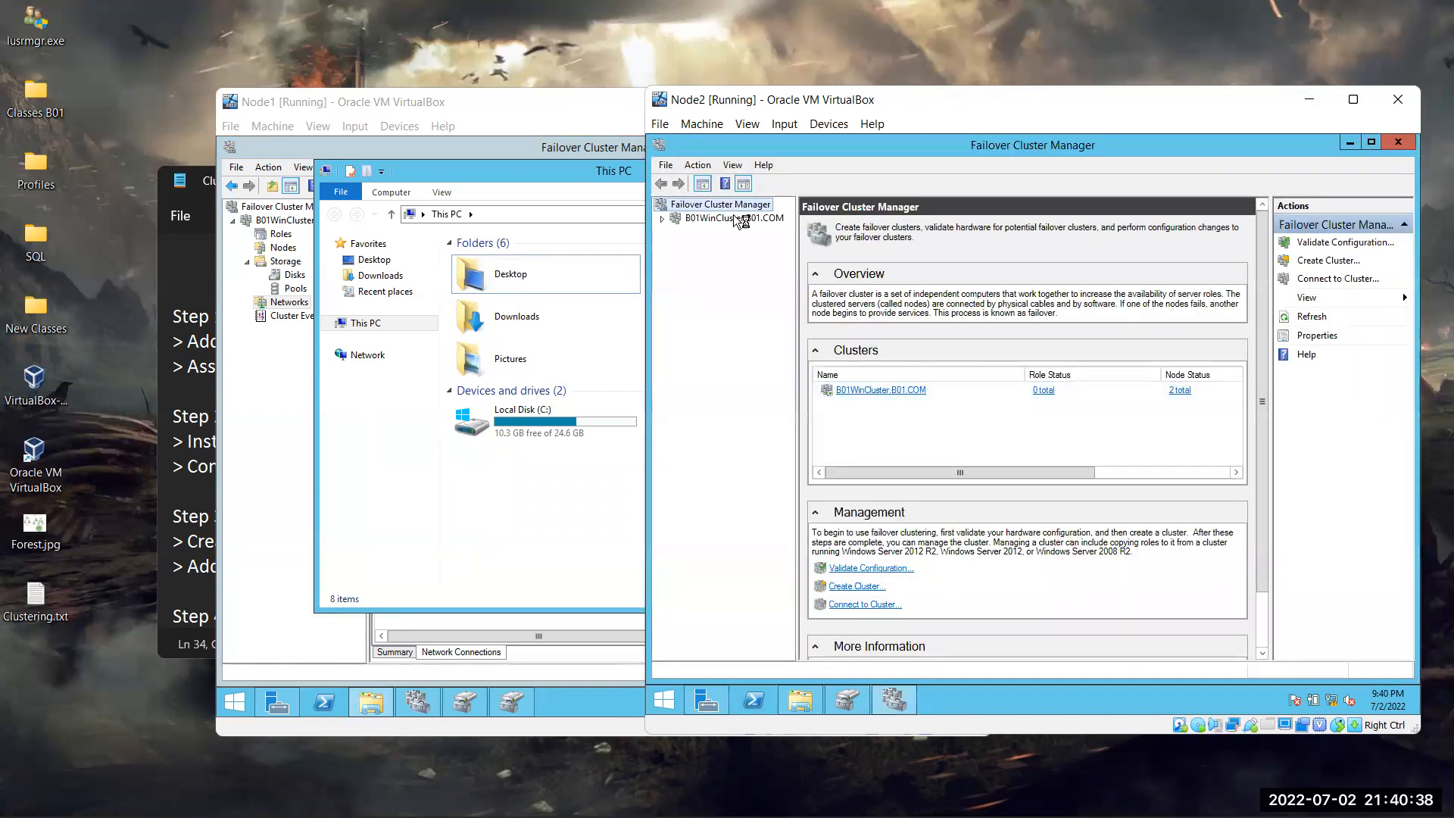
# Show the B01WinCluster.B01.COM summary on Node2, with 2 nodes and Node1 as host
pyautogui.click(750, 219)
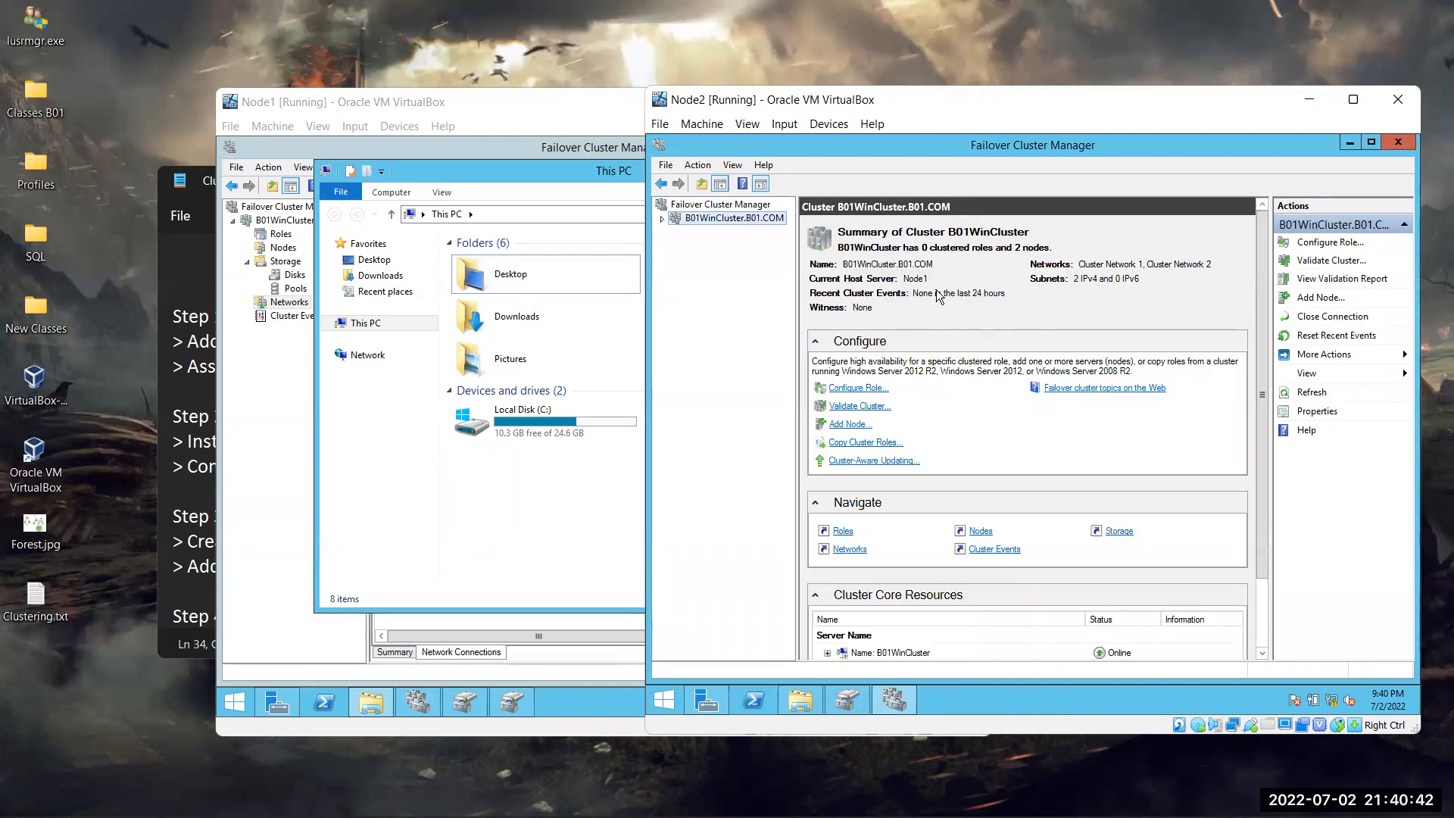
pyautogui.click(905, 278)
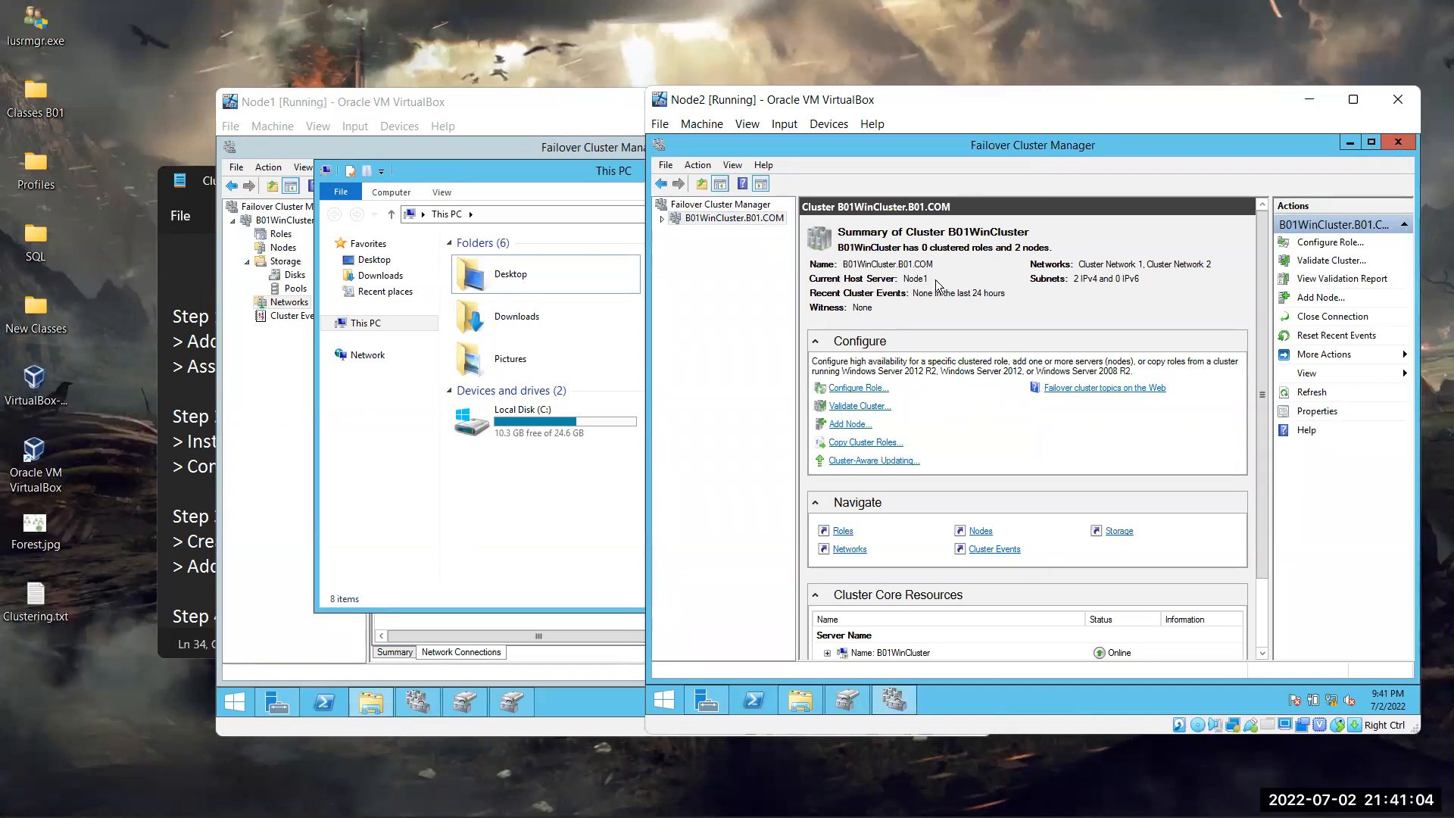
# Refresh the This PC drive lists on Node2 and Node1, then reveal Node2's cluster summary
pyautogui.click(800, 703)
pyautogui.rightClick(1168, 517)
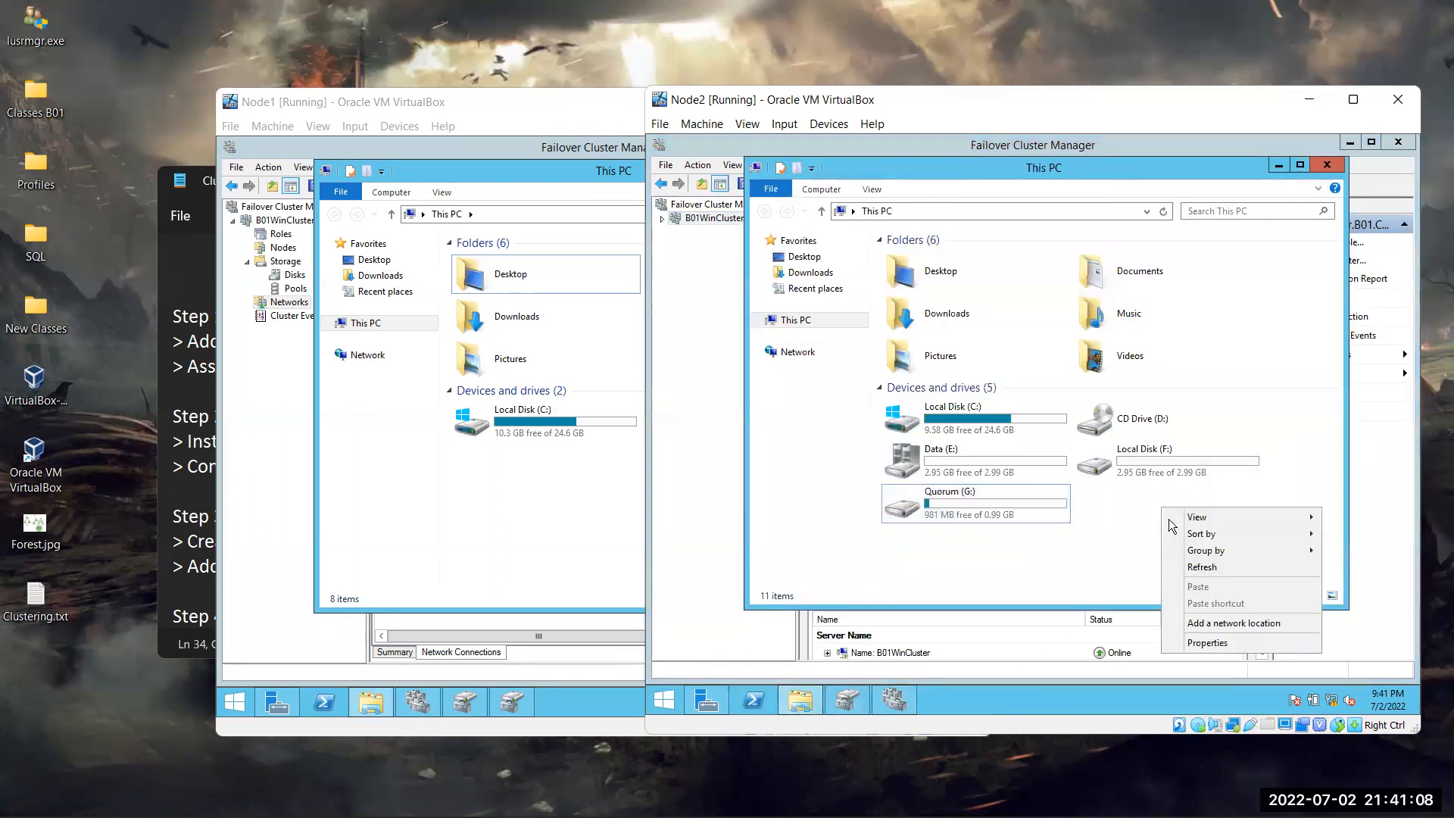
pyautogui.click(1207, 566)
pyautogui.rightClick(1192, 544)
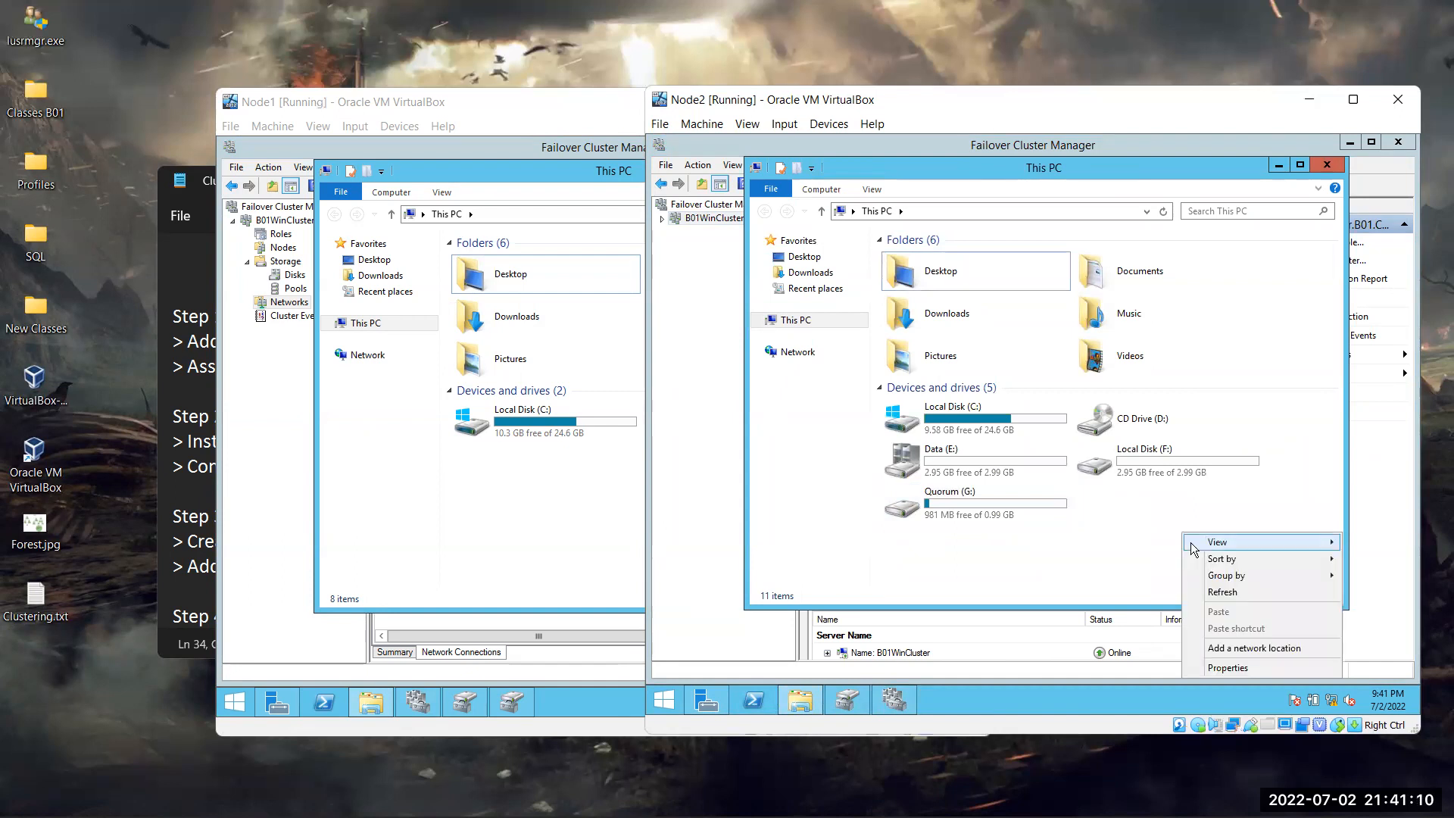
pyautogui.click(1222, 592)
pyautogui.click(639, 464)
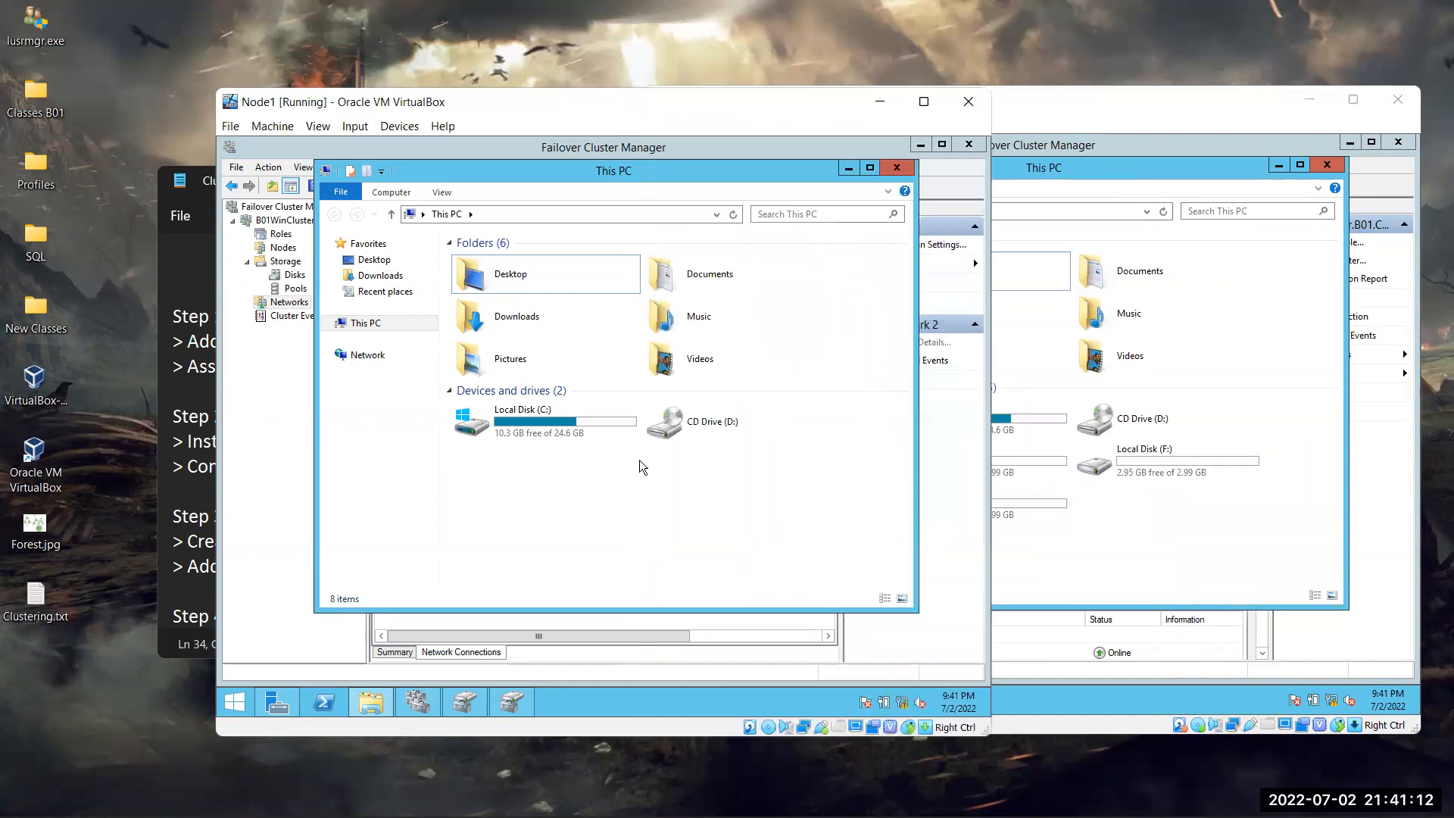
pyautogui.rightClick(775, 509)
pyautogui.click(824, 576)
pyautogui.click(1068, 575)
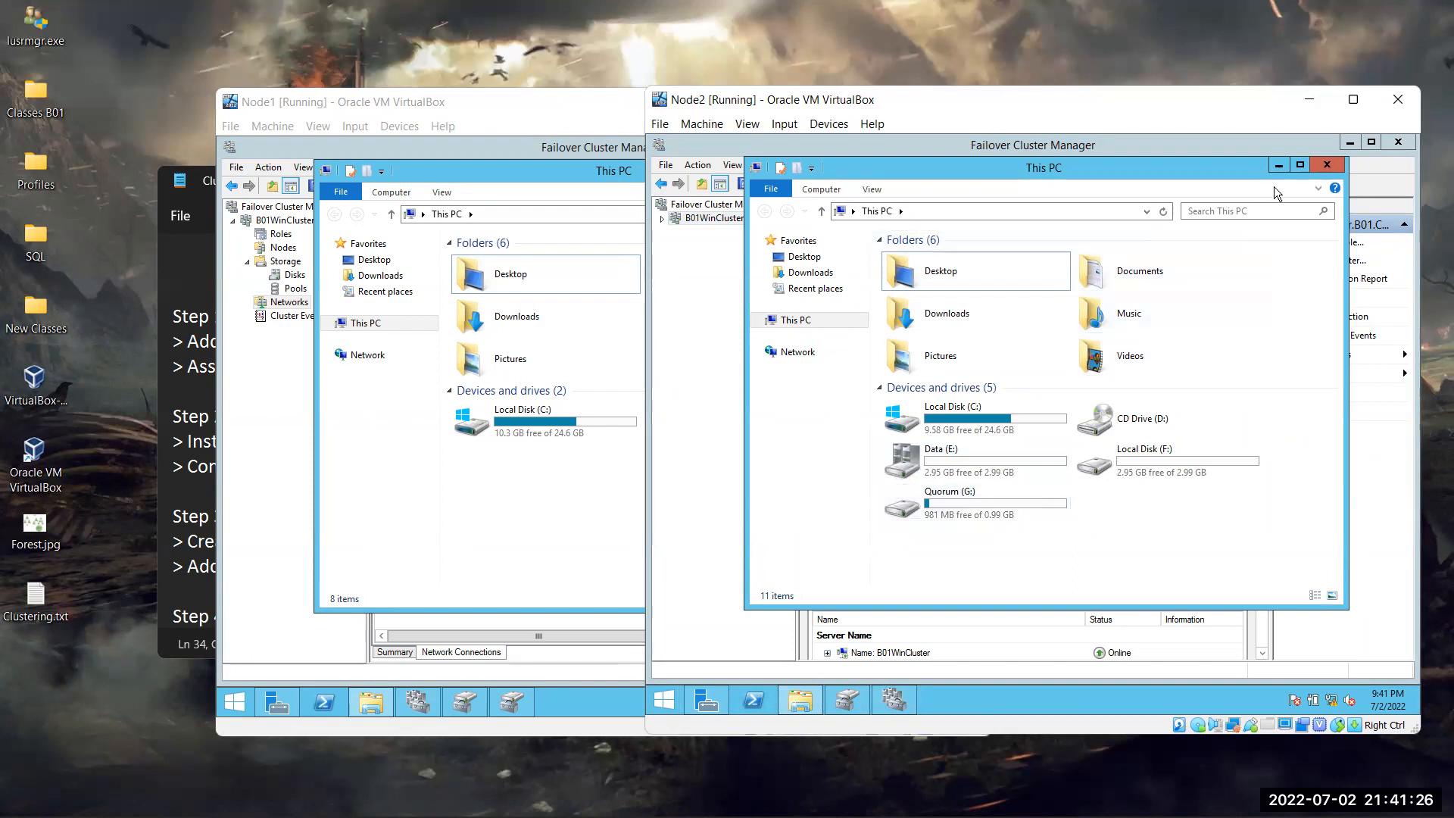
pyautogui.click(1286, 164)
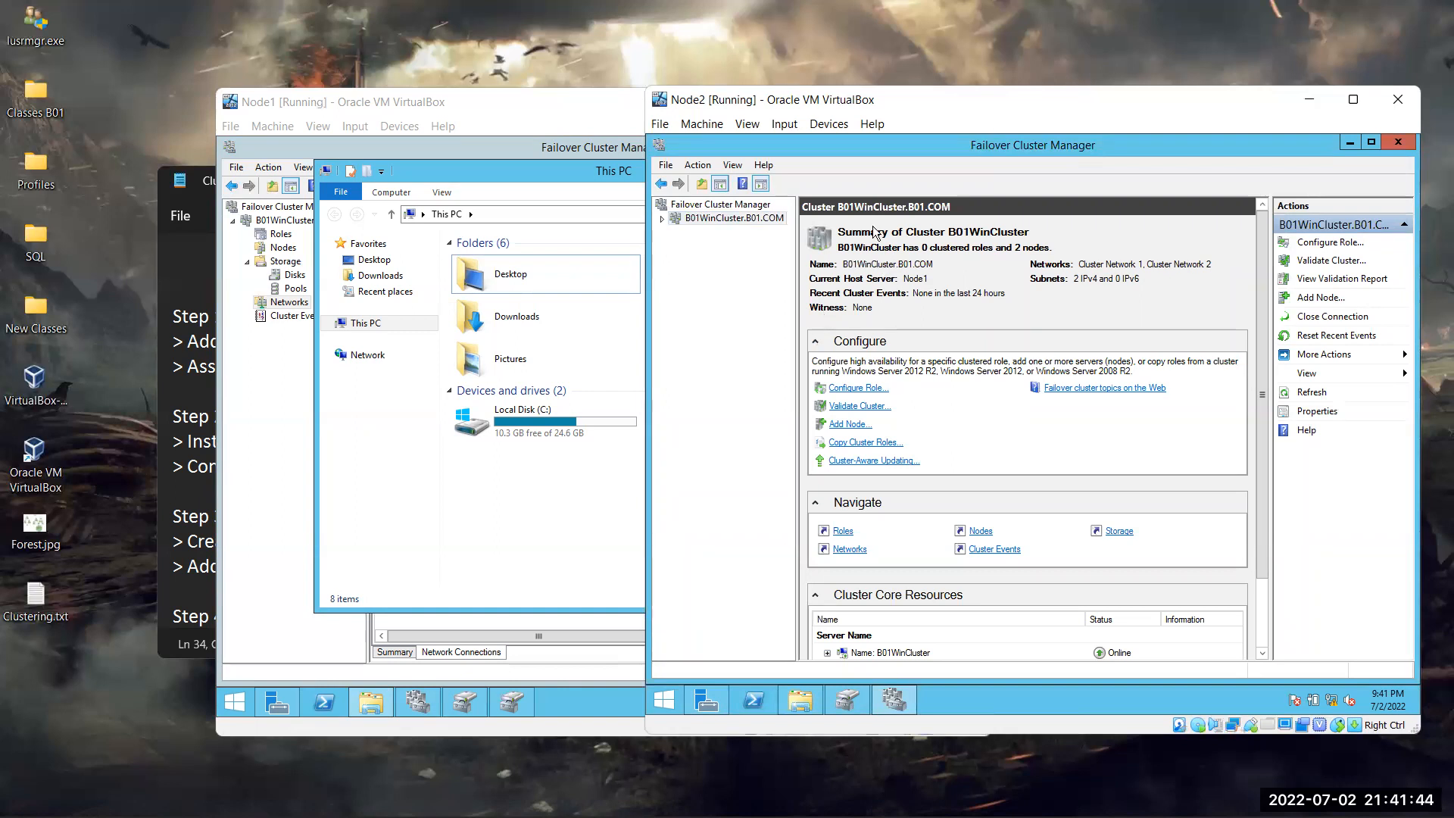
# Run Configure Cluster Quorum Settings for B01WinCluster, choosing Select the quorum witness, then Configure a disk witness
pyautogui.rightClick(716, 219)
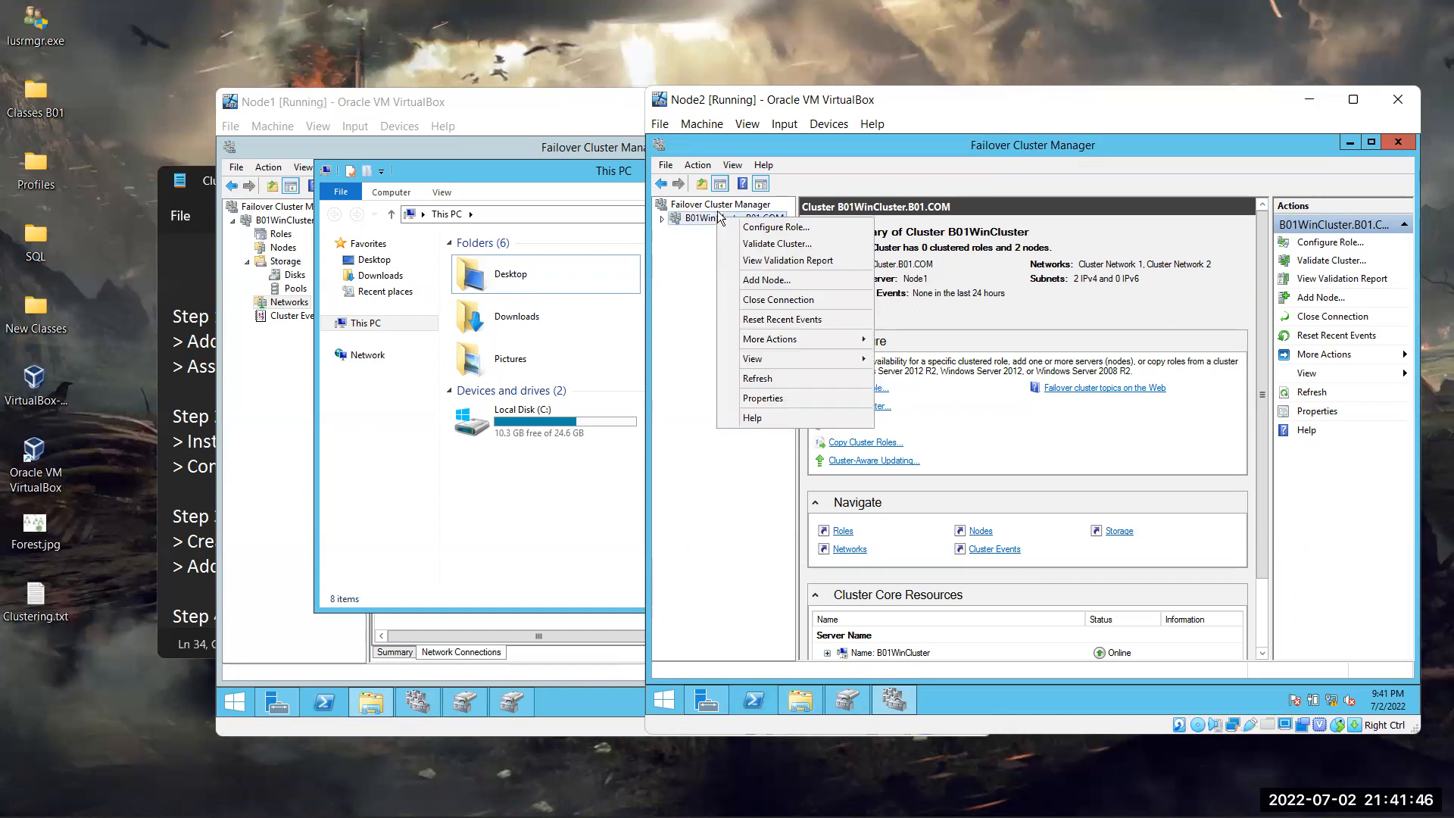
pyautogui.moveTo(774, 359)
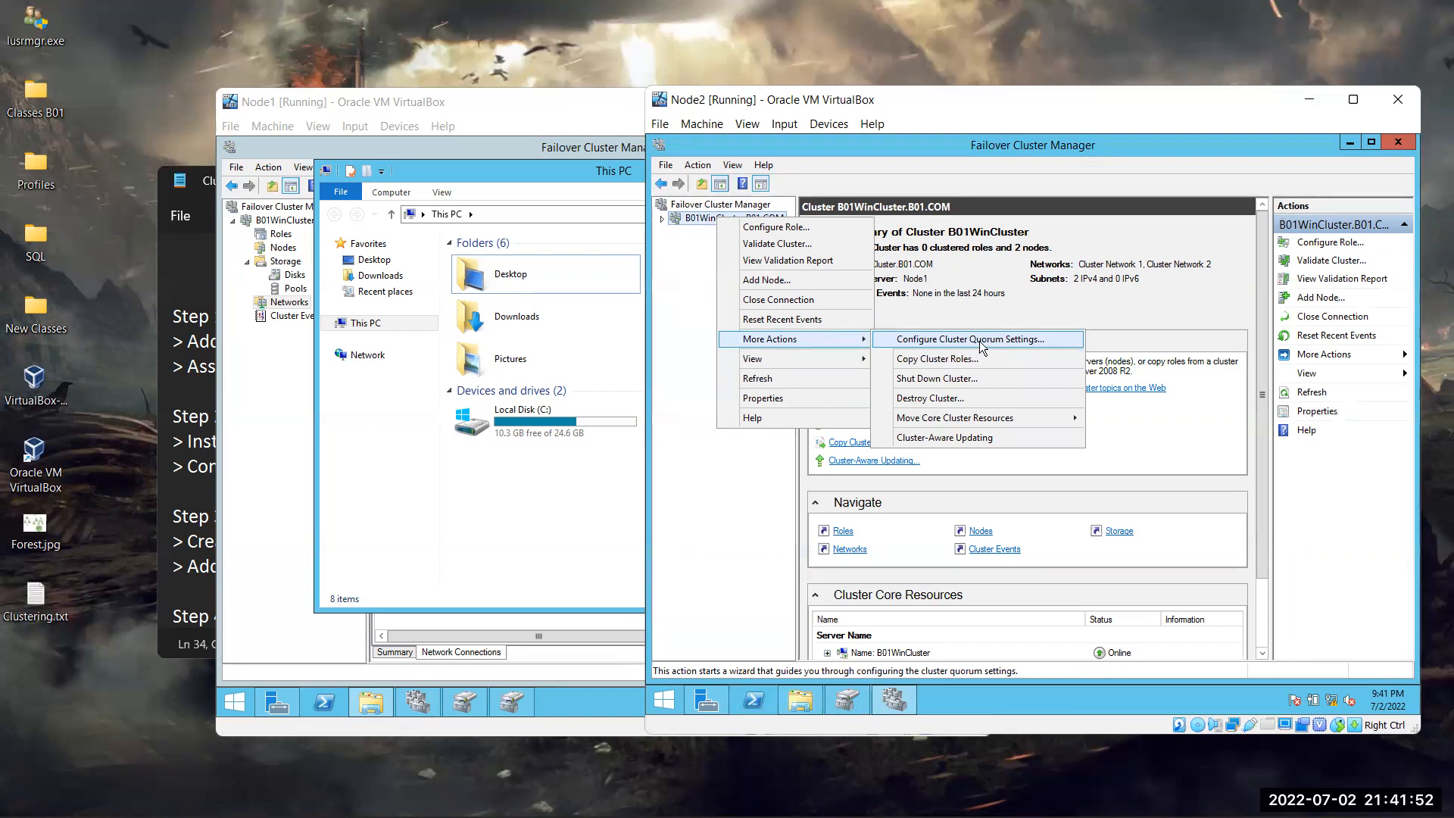
pyautogui.click(980, 342)
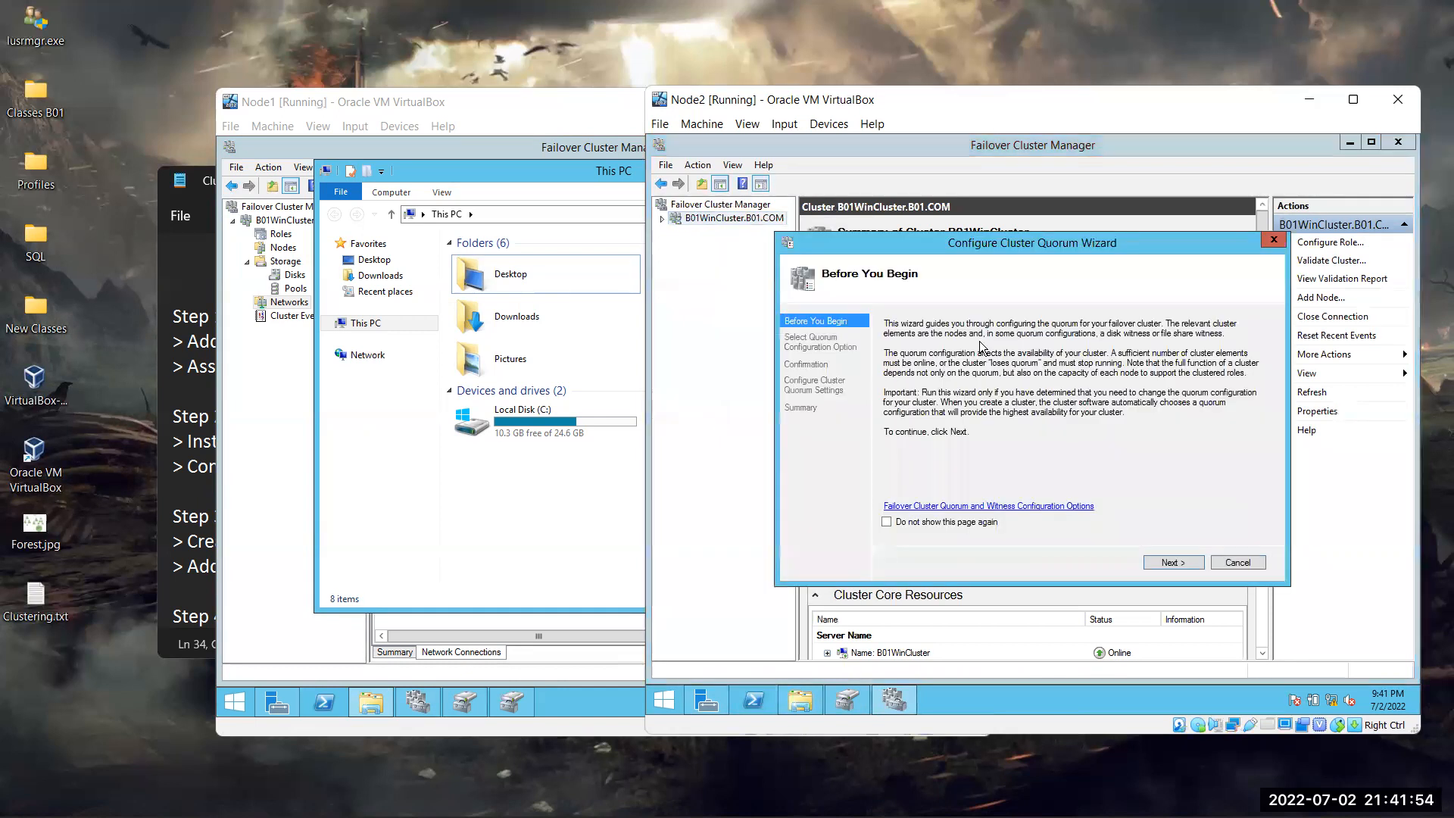
pyautogui.click(1183, 564)
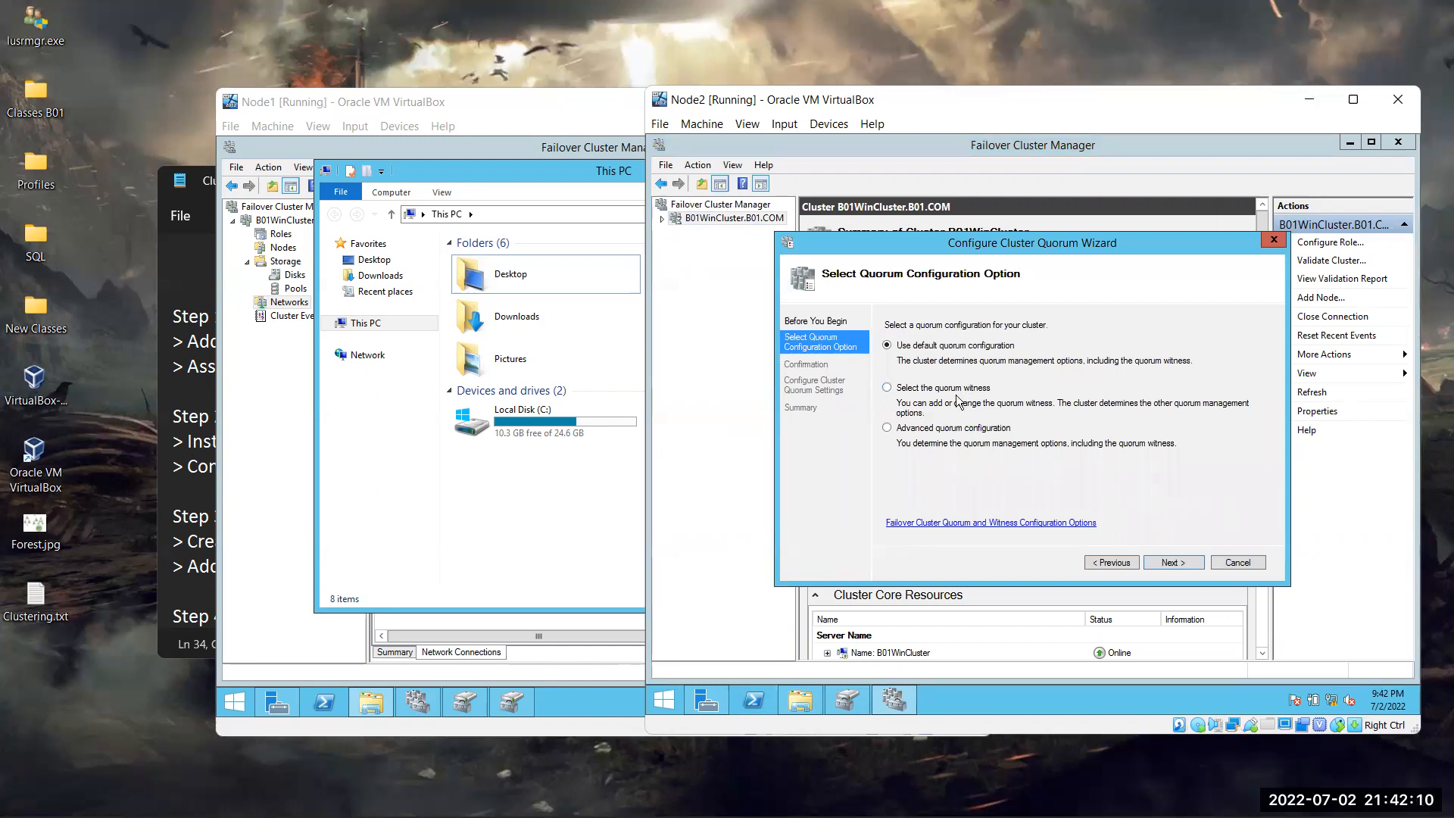
pyautogui.click(900, 392)
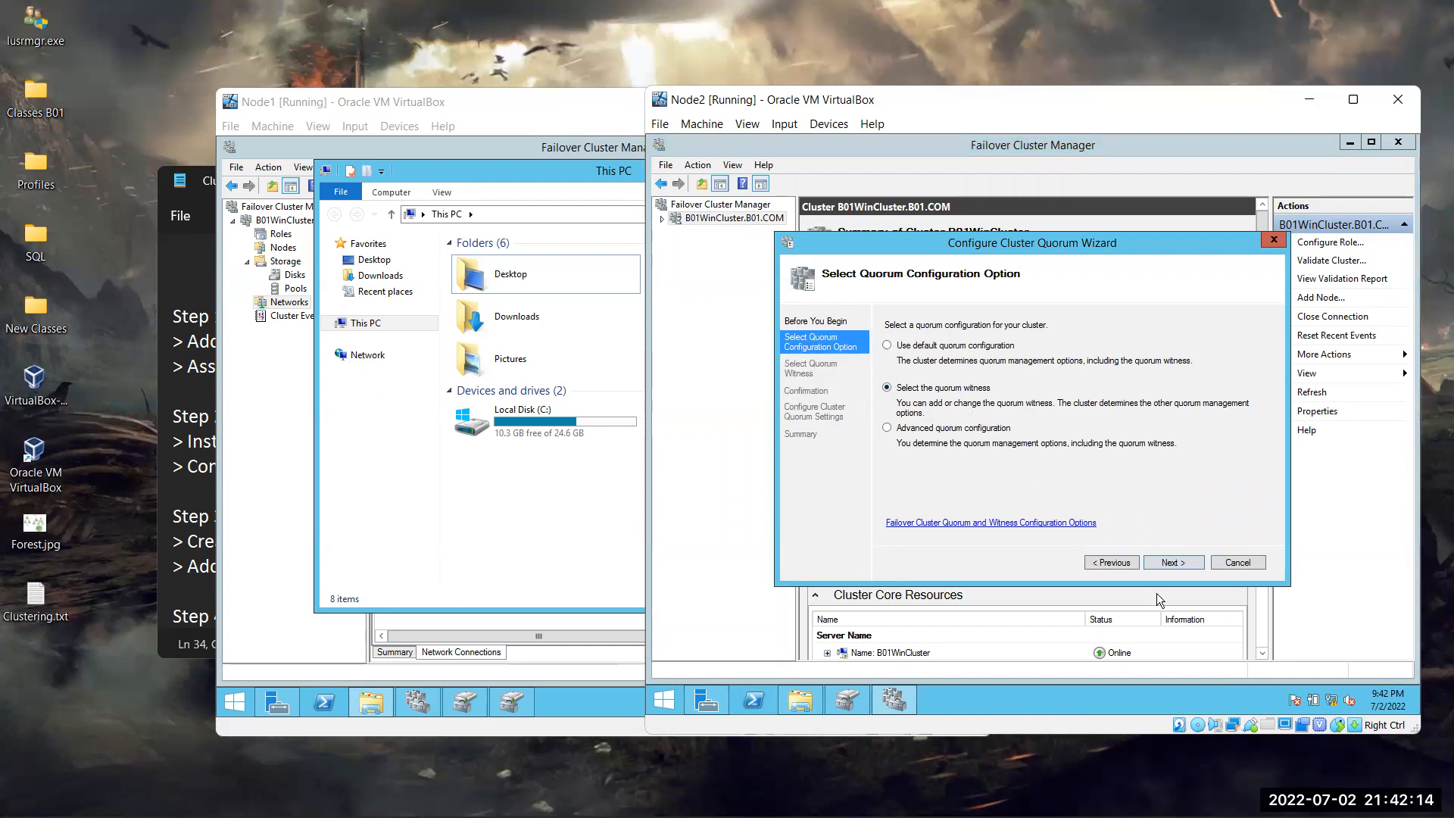
pyautogui.click(1165, 562)
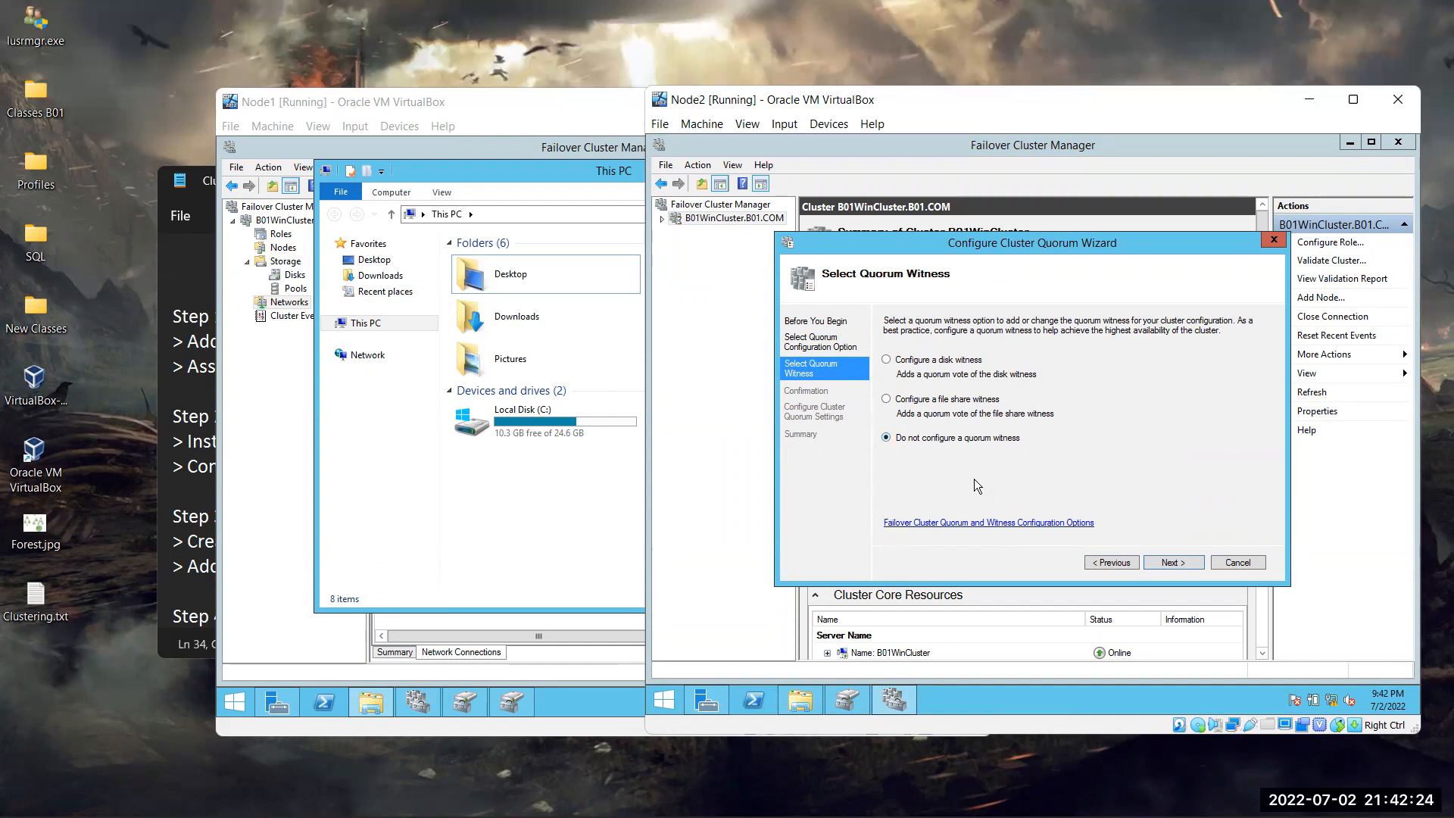
pyautogui.click(909, 403)
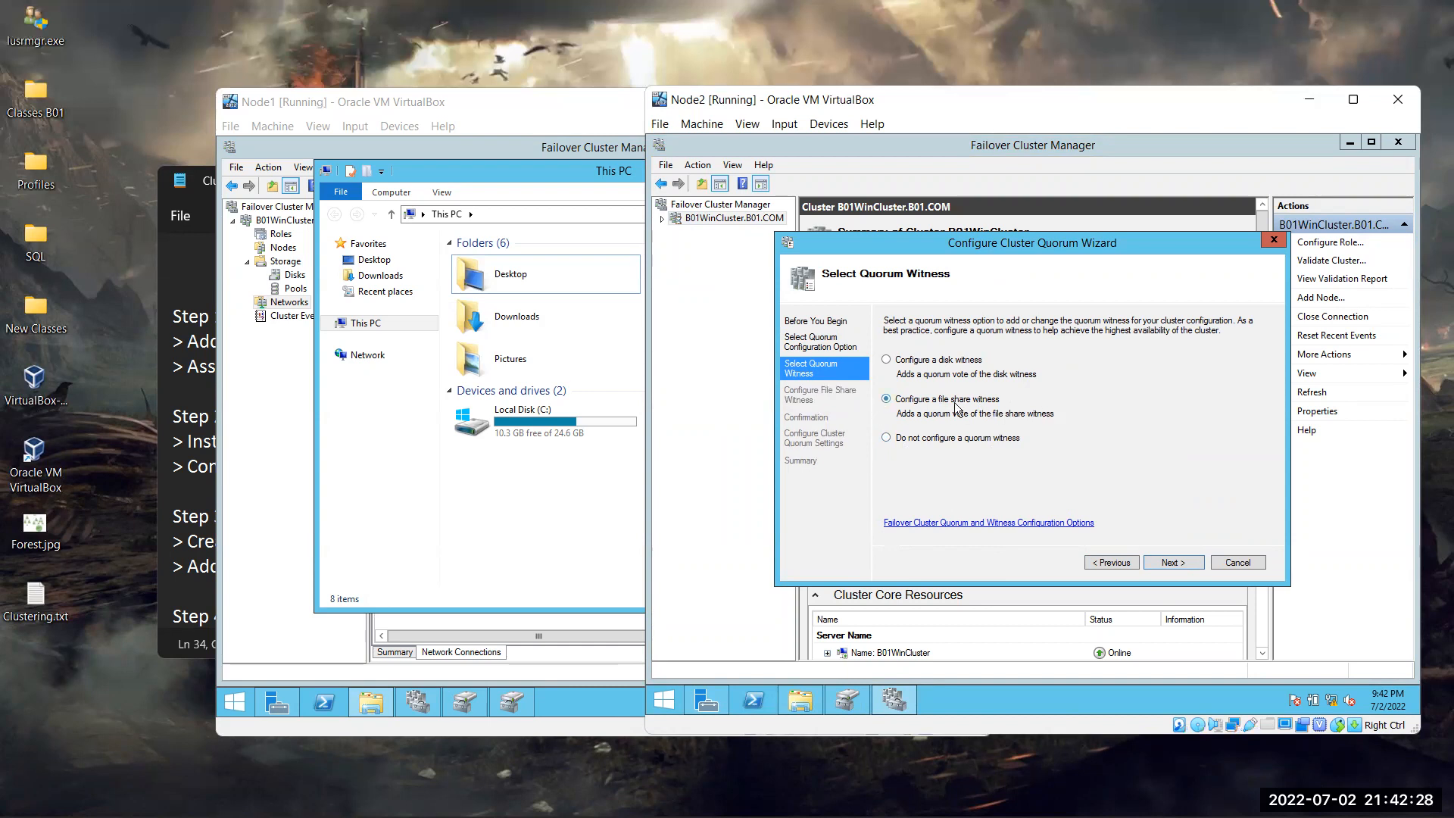
pyautogui.click(937, 364)
pyautogui.click(1171, 562)
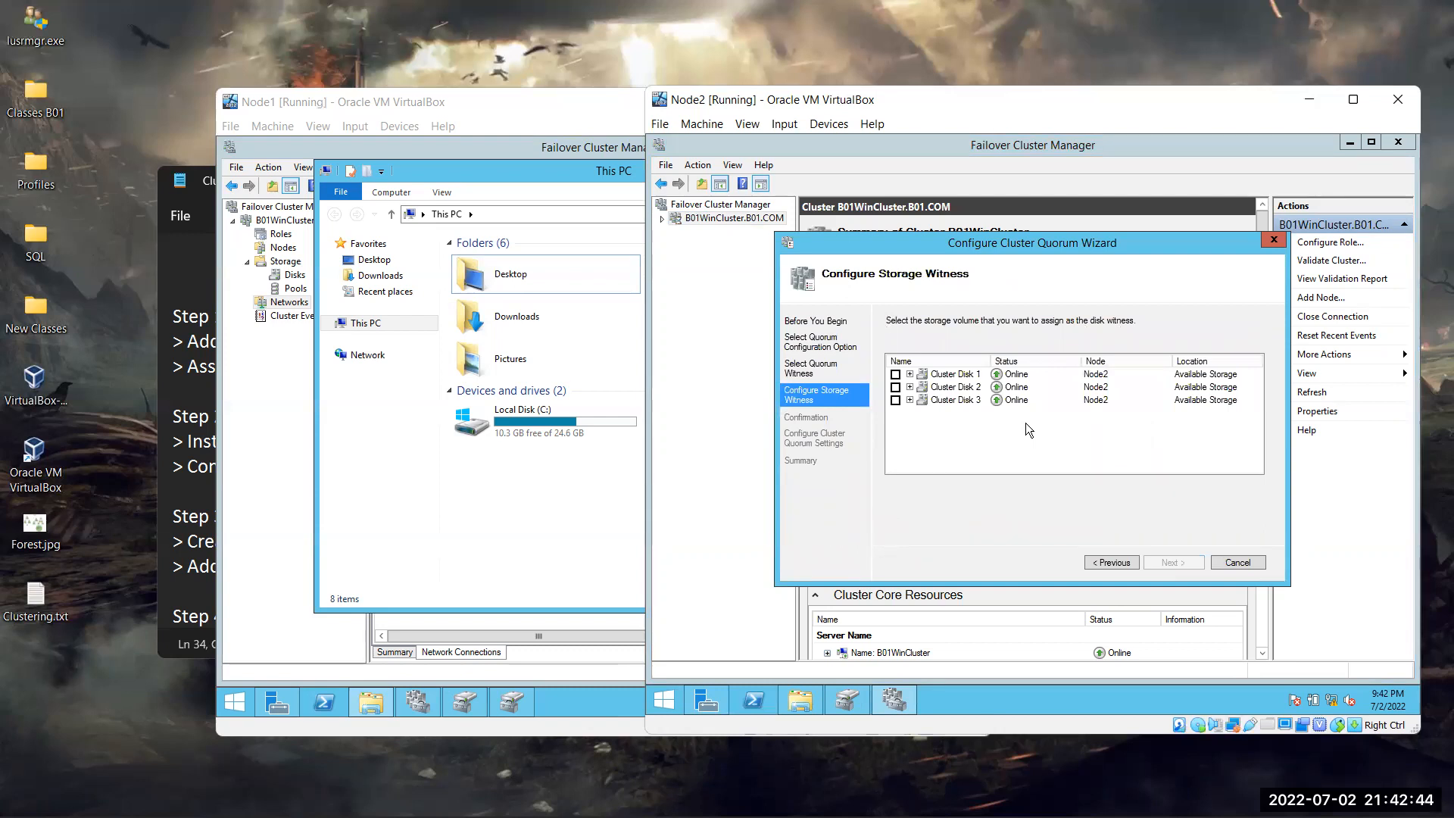
# Expand Cluster Disks 1–3 to inspect their volumes, then tick Cluster Disk 2 as the witness
pyautogui.click(911, 374)
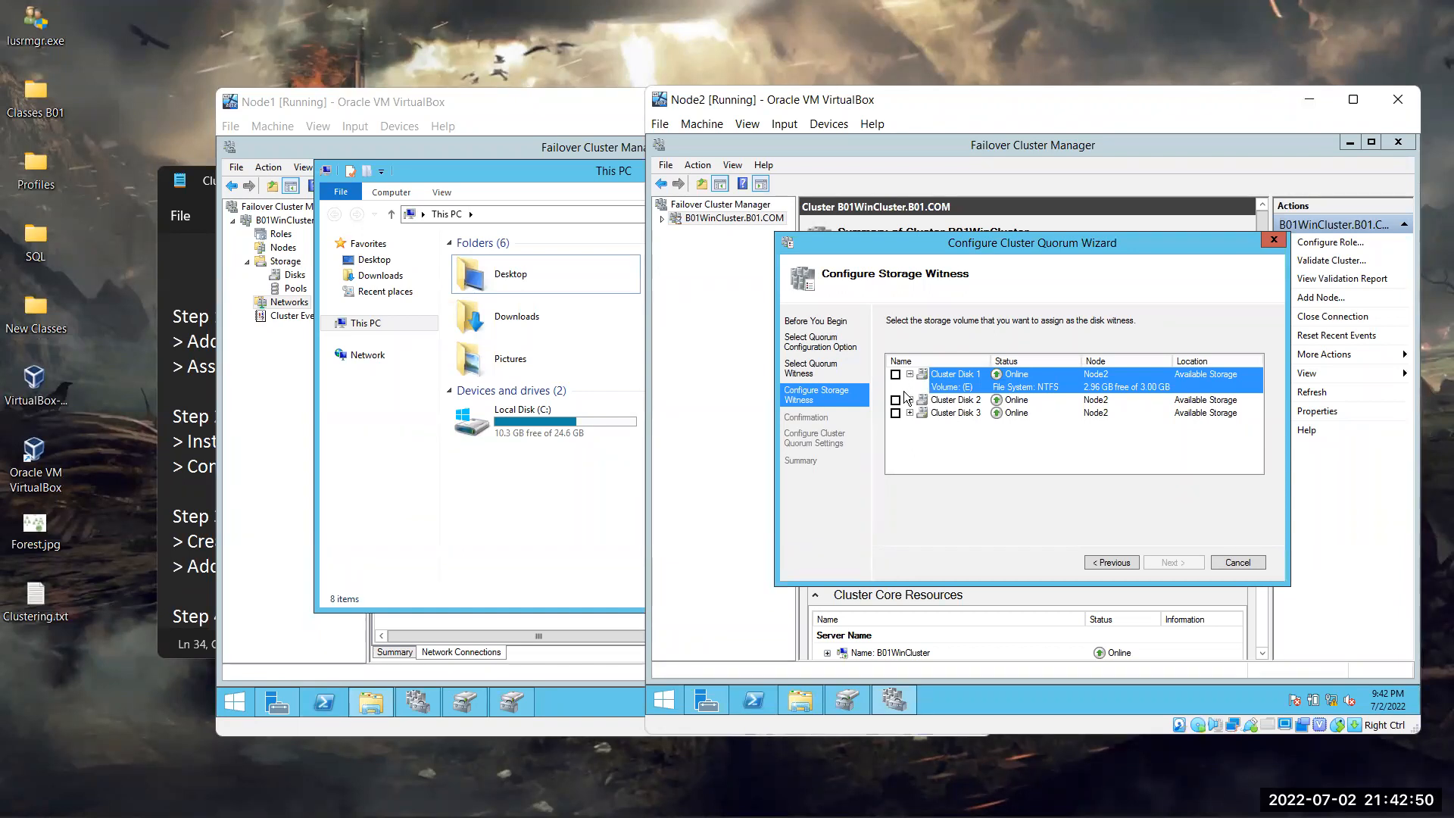
pyautogui.click(910, 400)
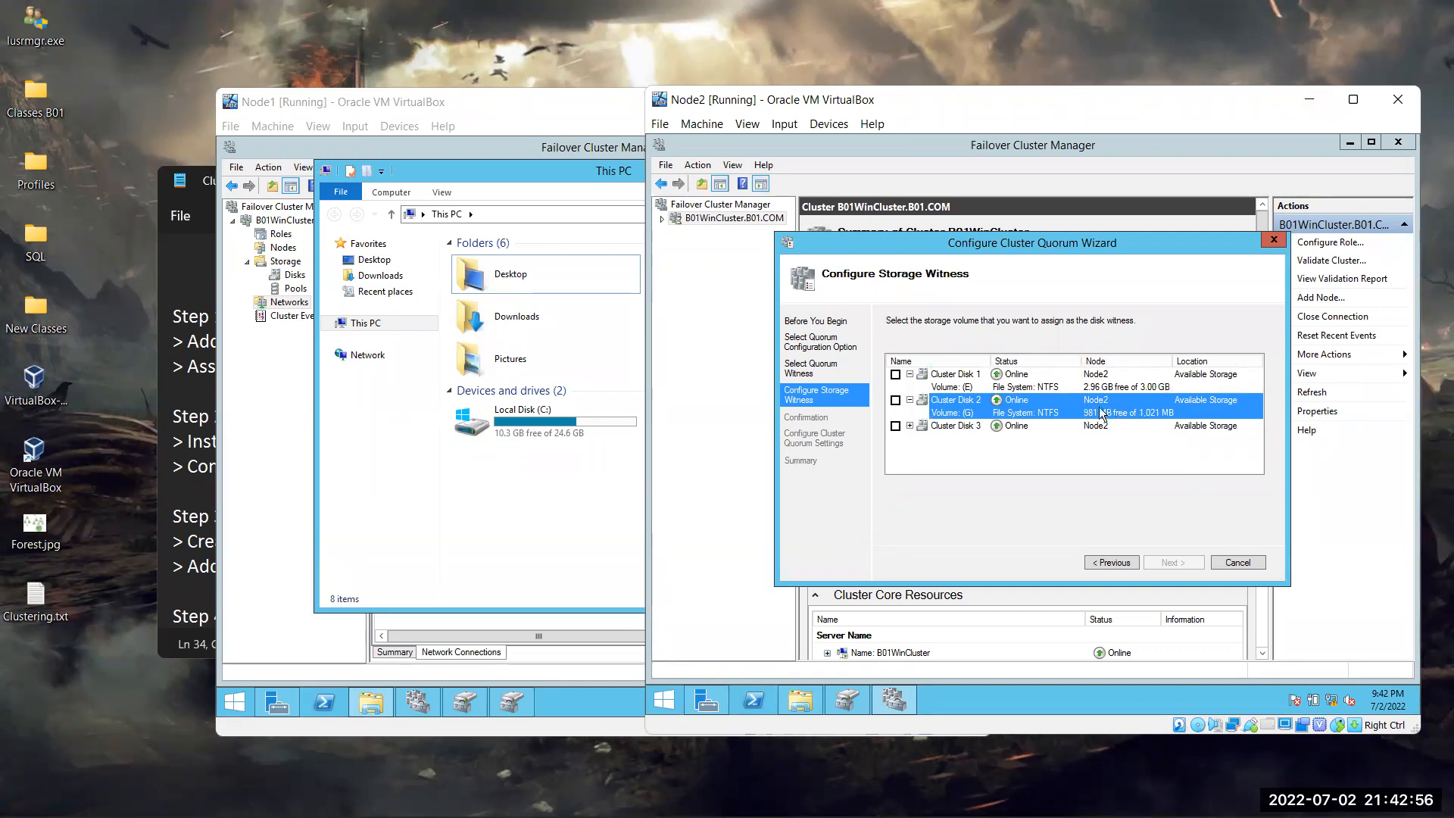
pyautogui.click(915, 426)
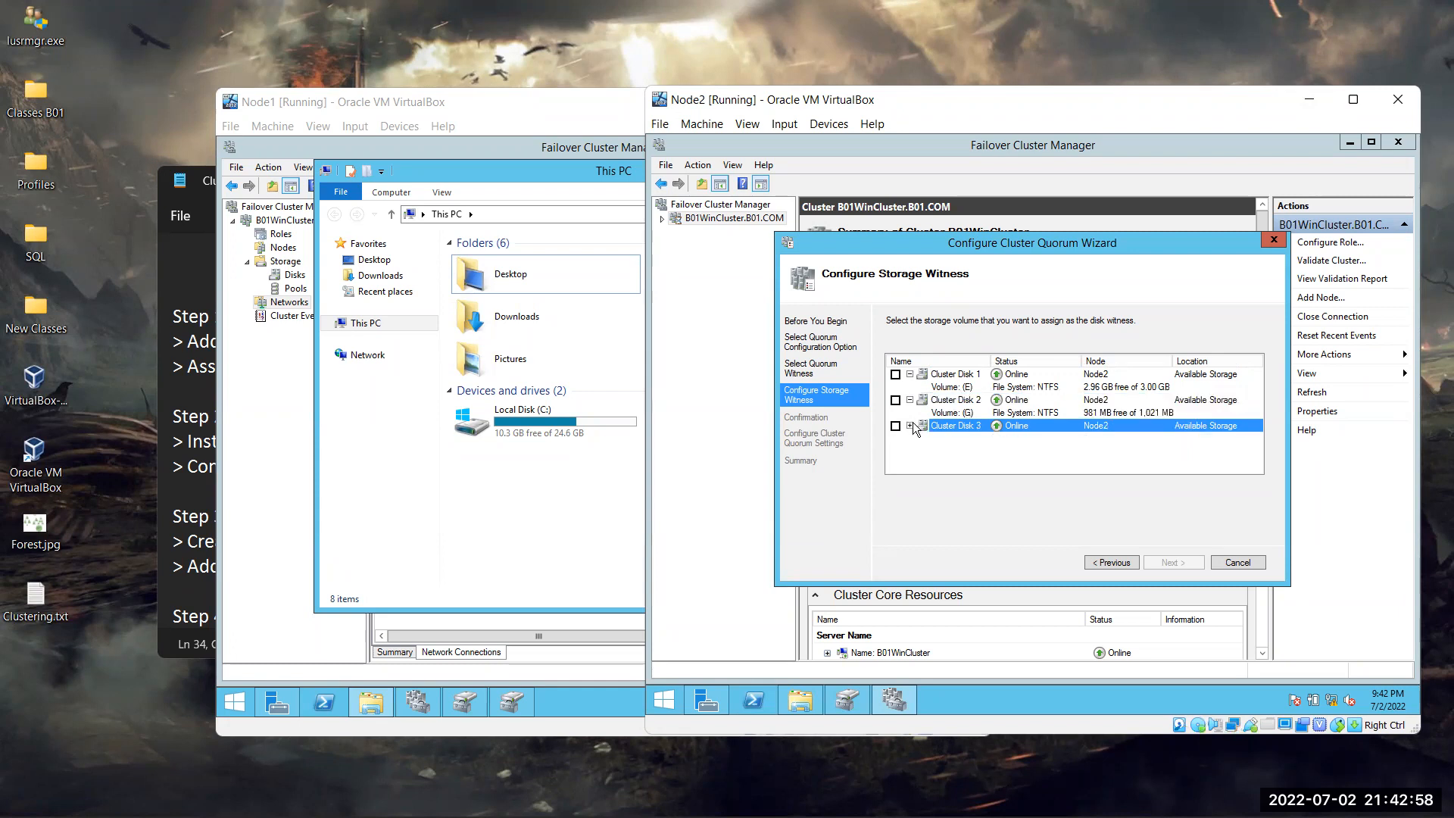
pyautogui.click(910, 426)
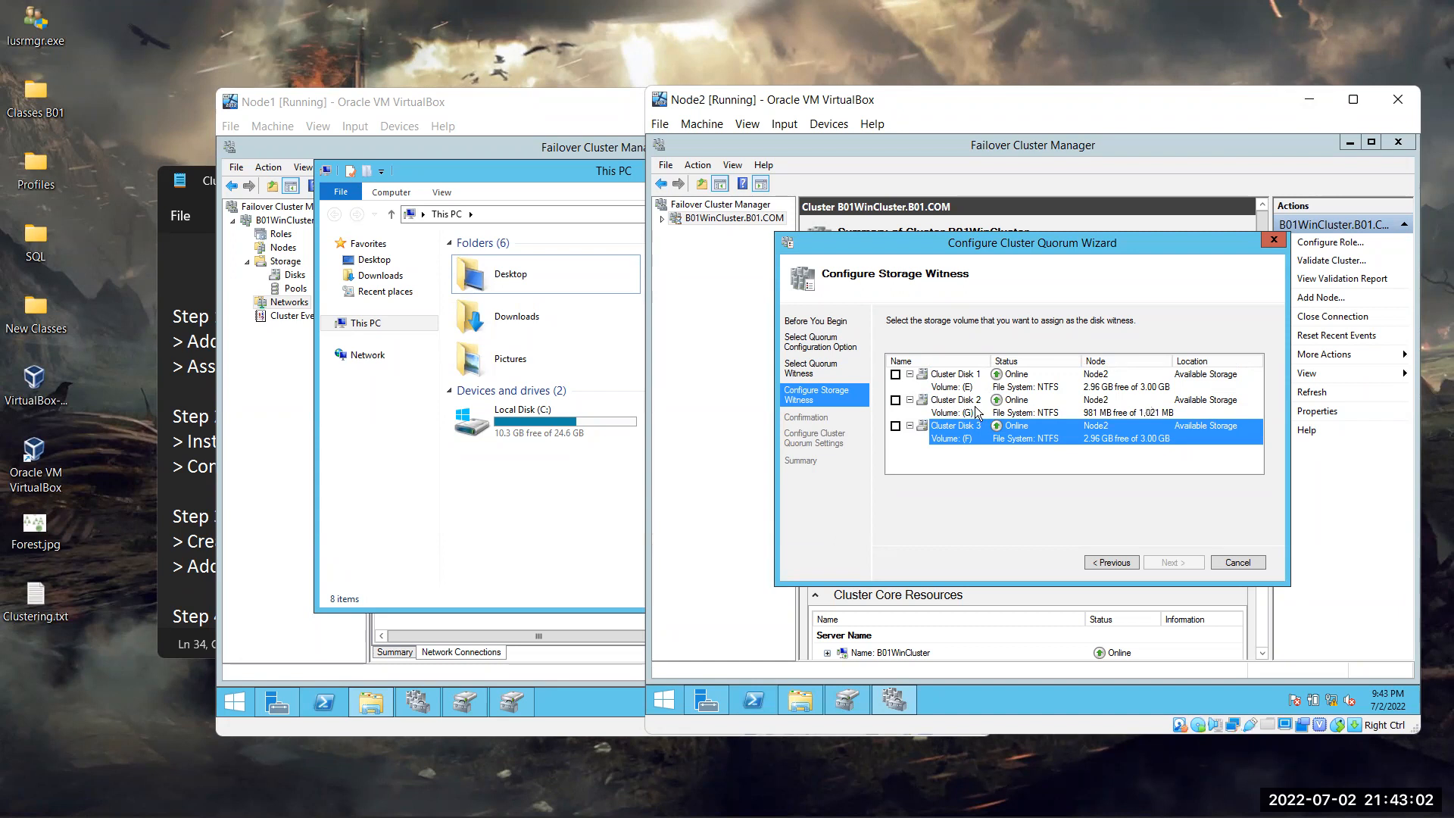
pyautogui.click(896, 399)
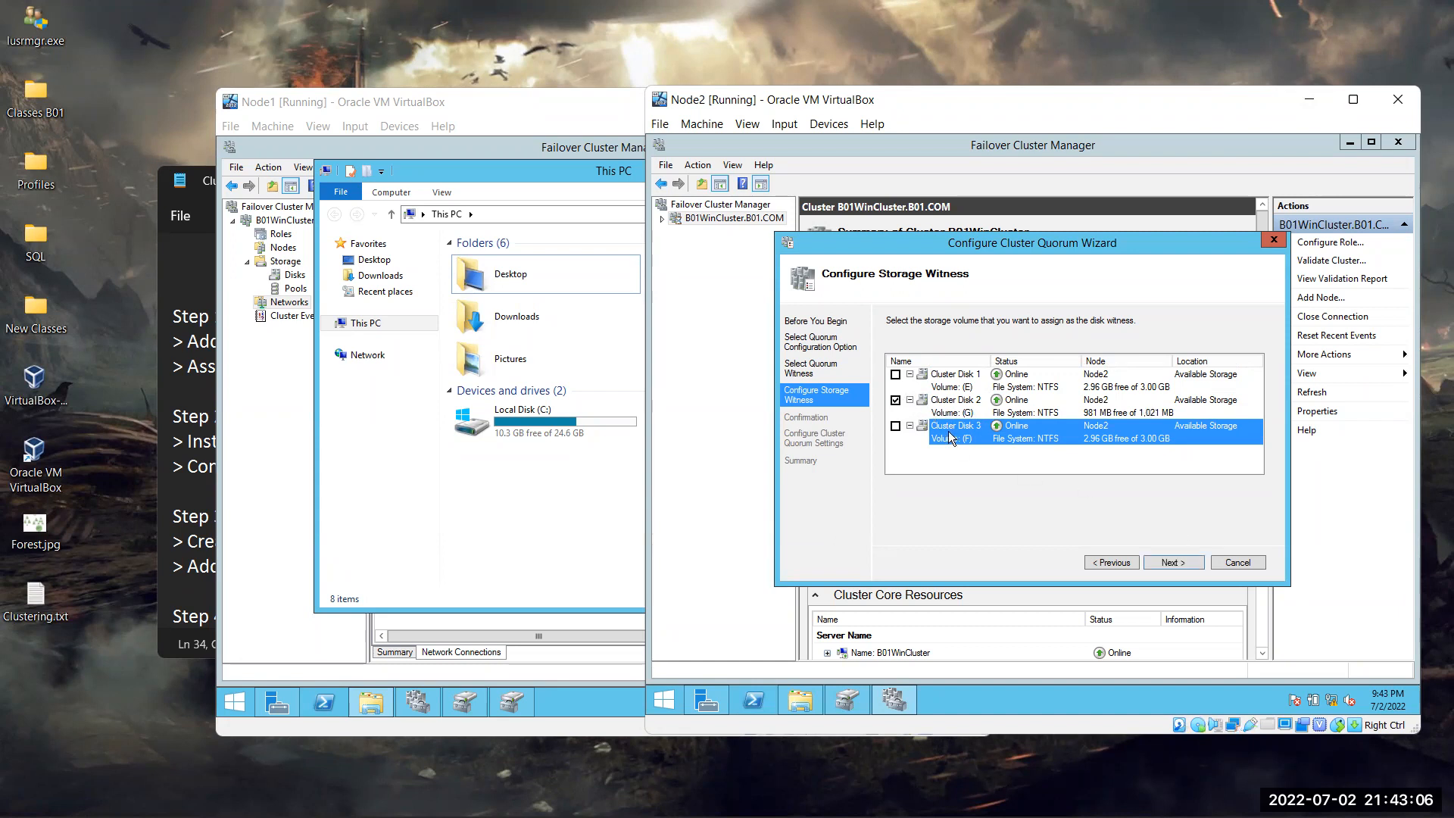
pyautogui.click(292, 371)
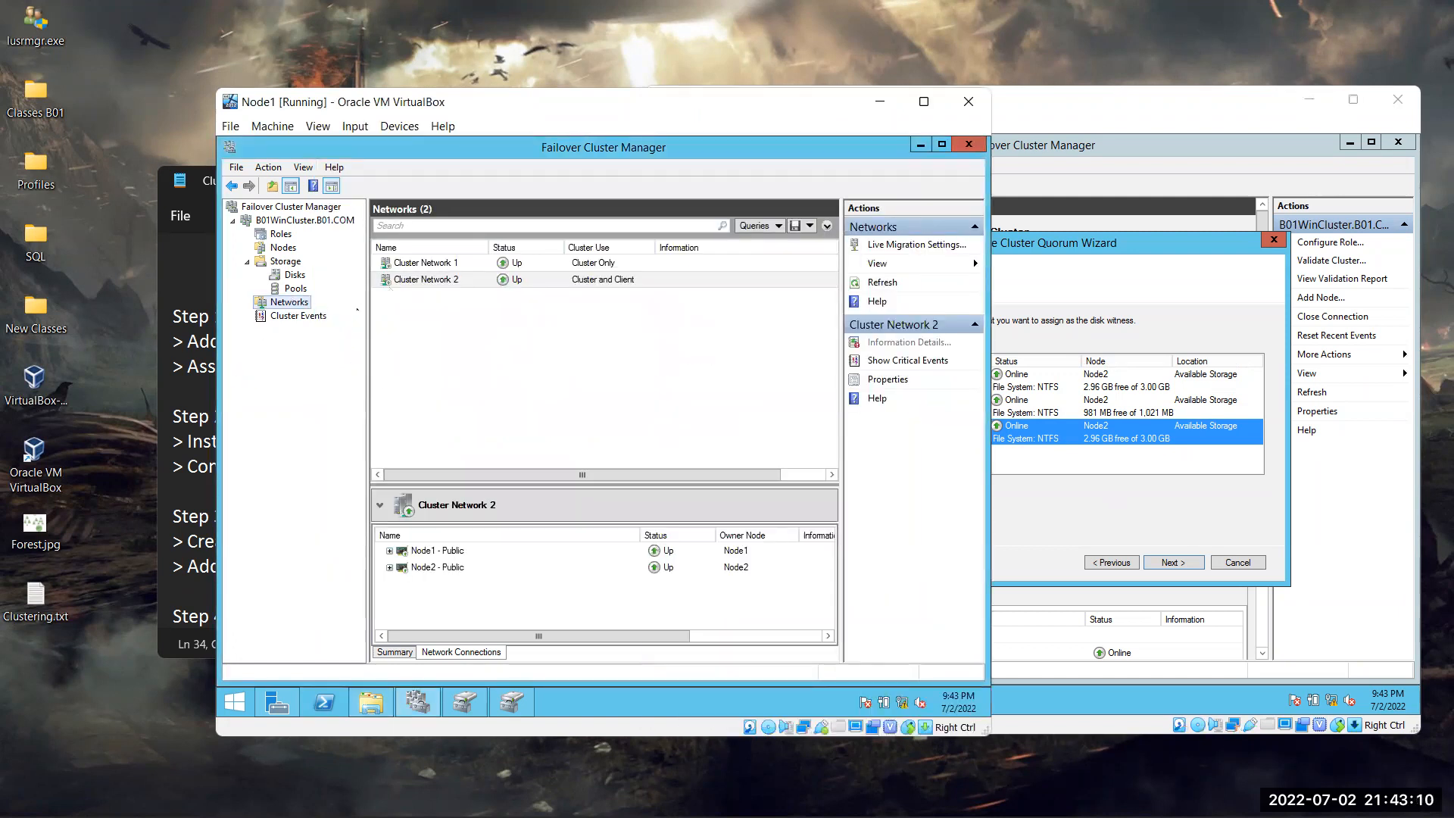
# List the cluster disks on Node1 and rename Cluster Disk 1 to Data
pyautogui.click(297, 316)
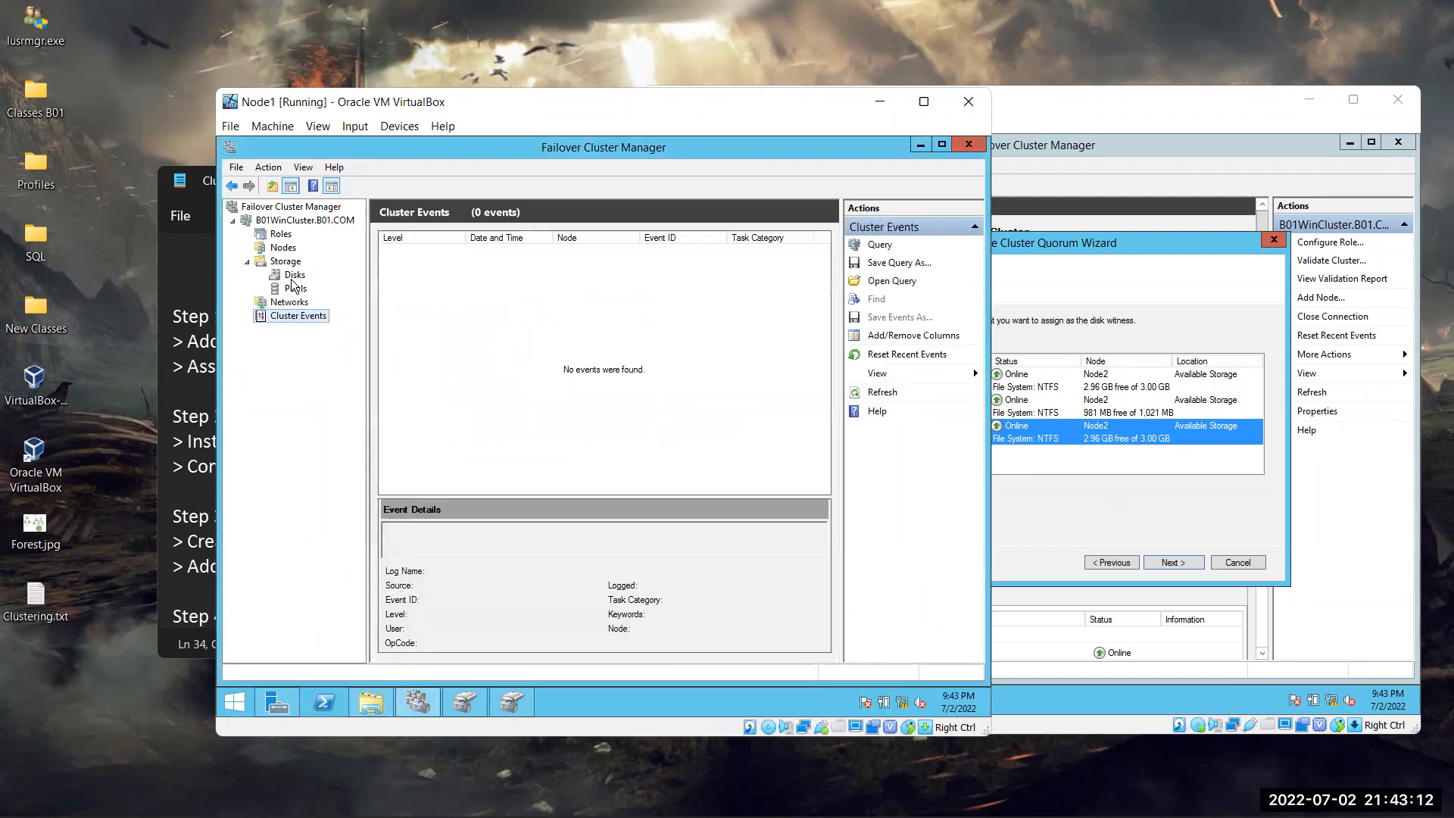
pyautogui.click(294, 276)
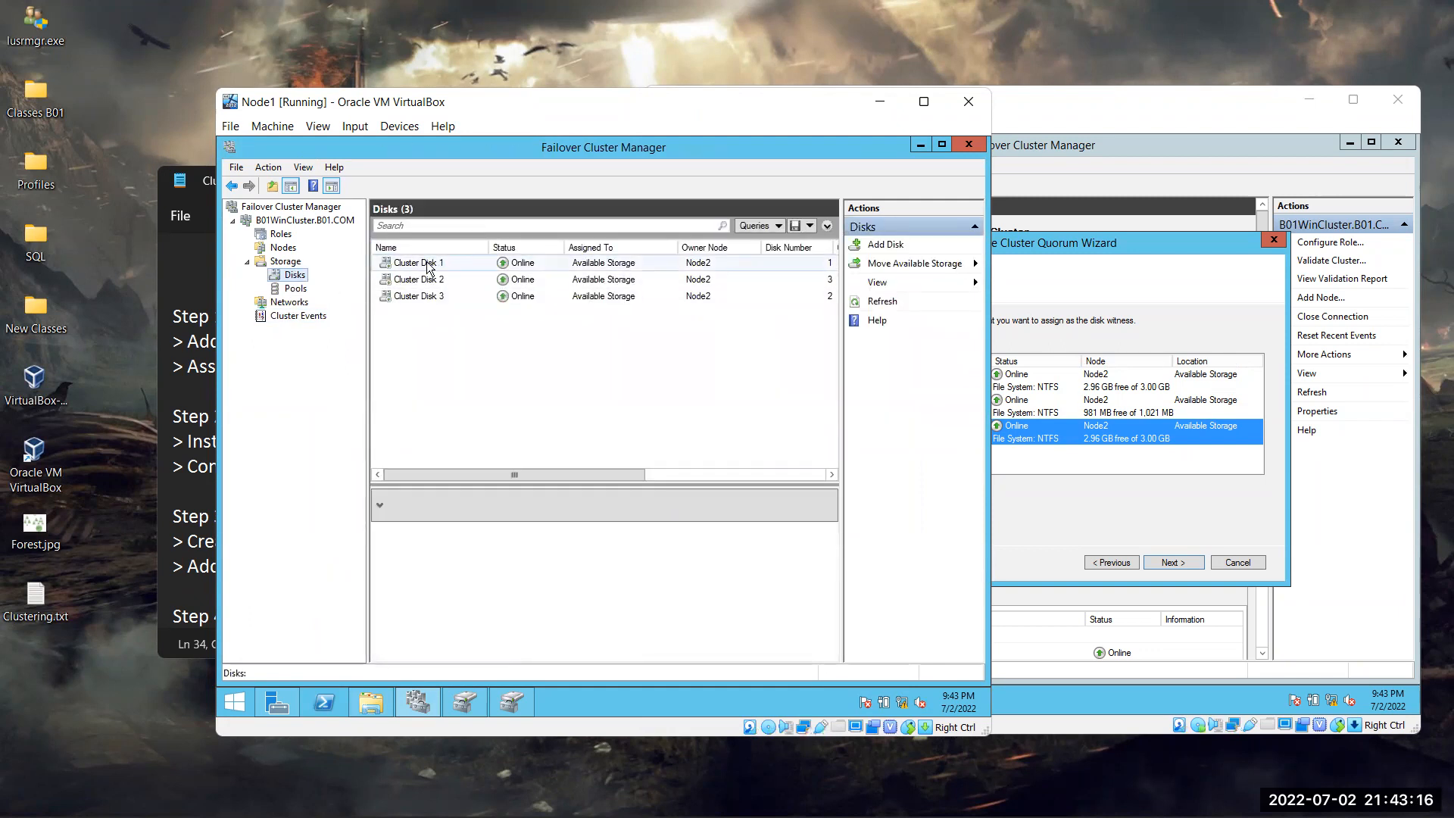
pyautogui.rightClick(428, 266)
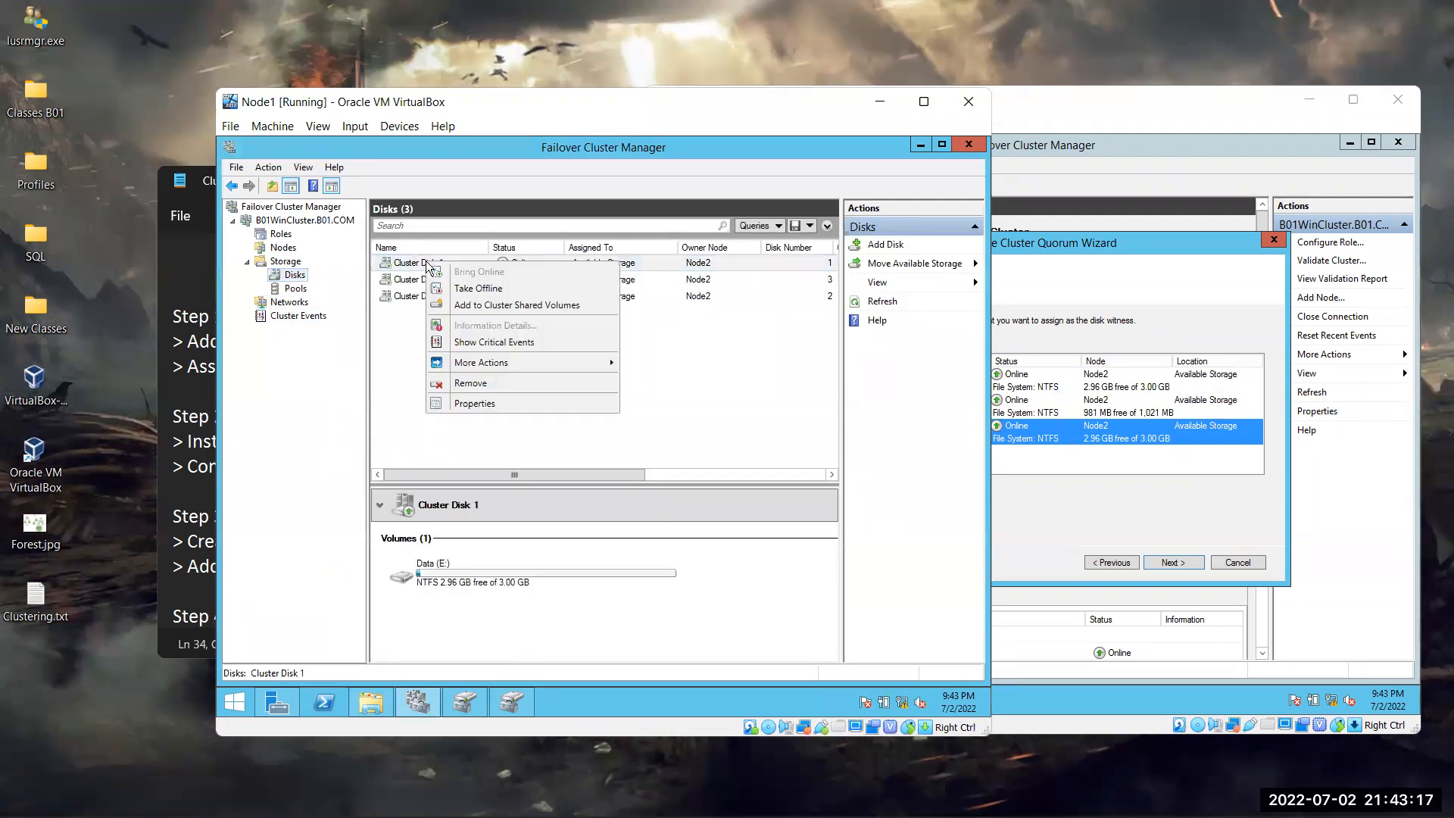
pyautogui.click(702, 390)
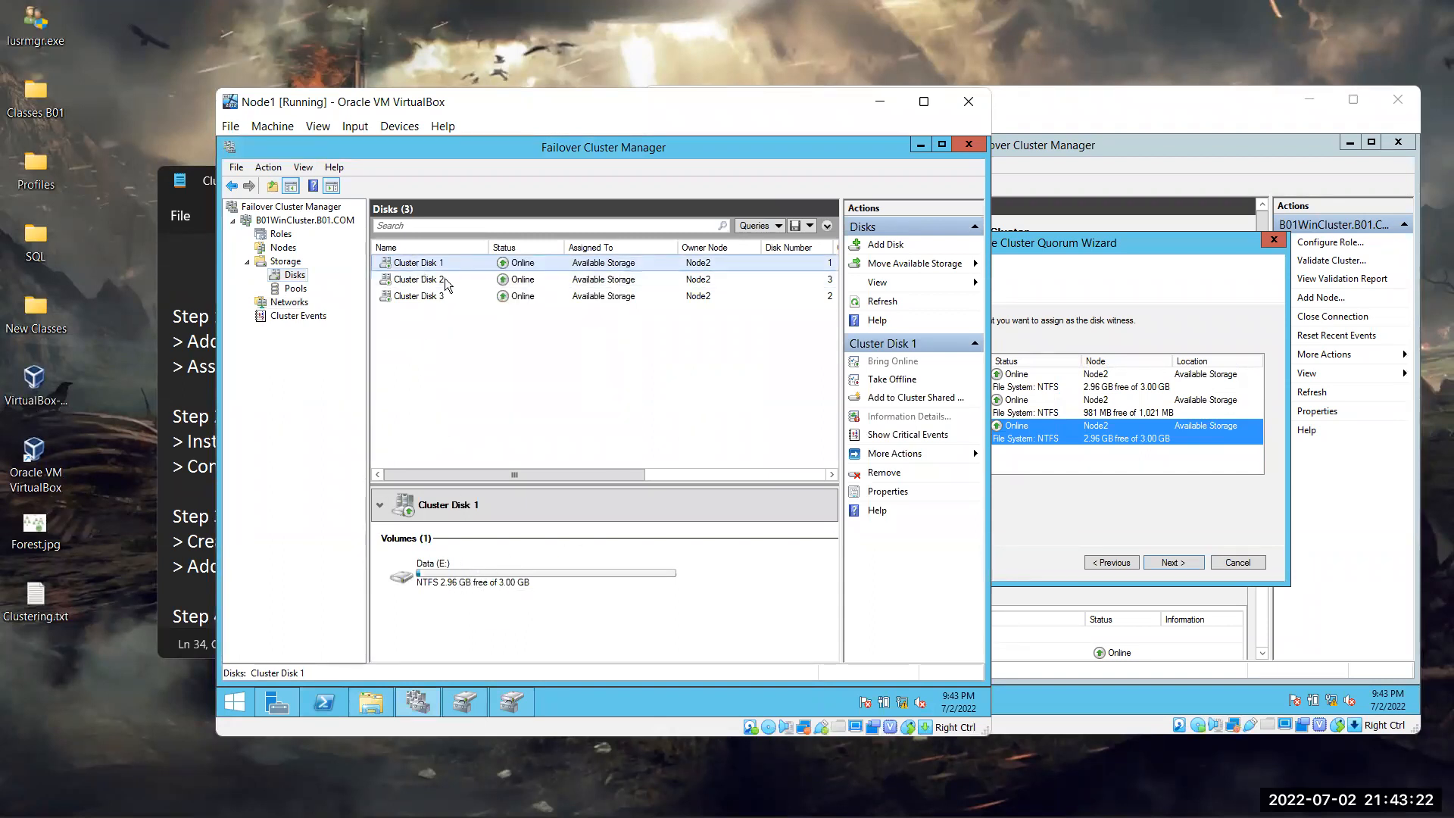
pyautogui.moveTo(625, 284); pyautogui.dragTo(536, 287)
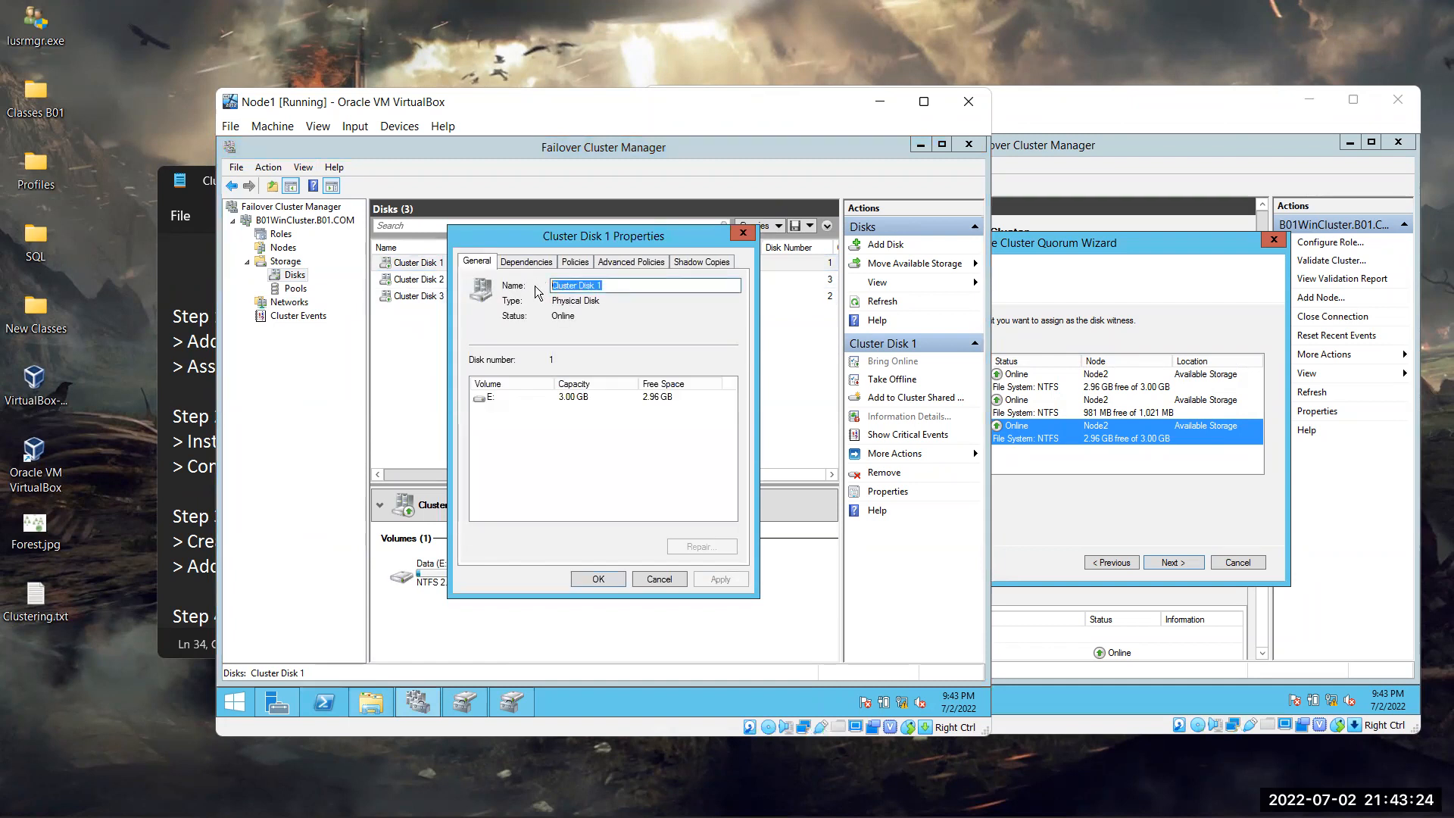
pyautogui.write('Data')
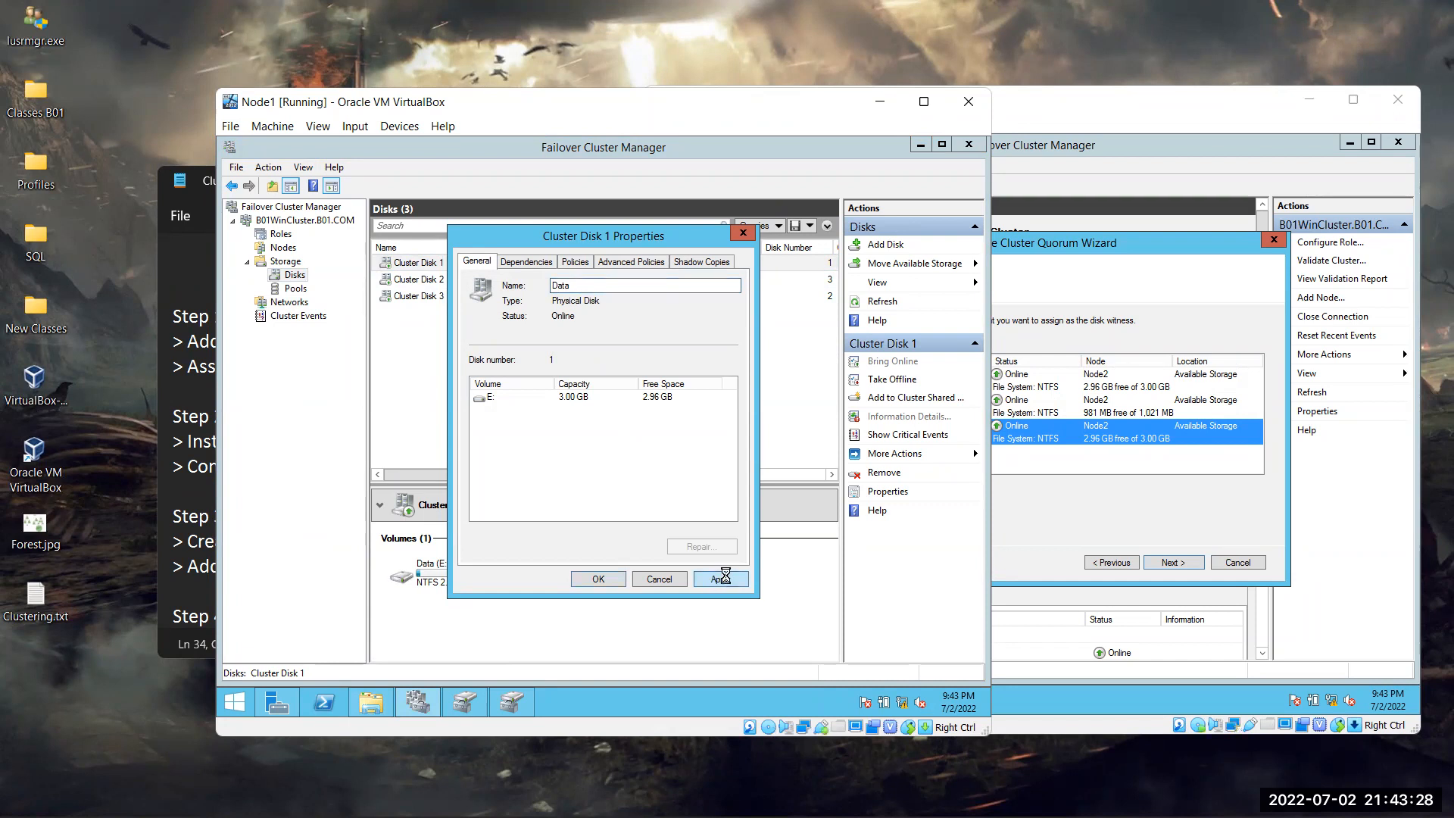
pyautogui.click(606, 579)
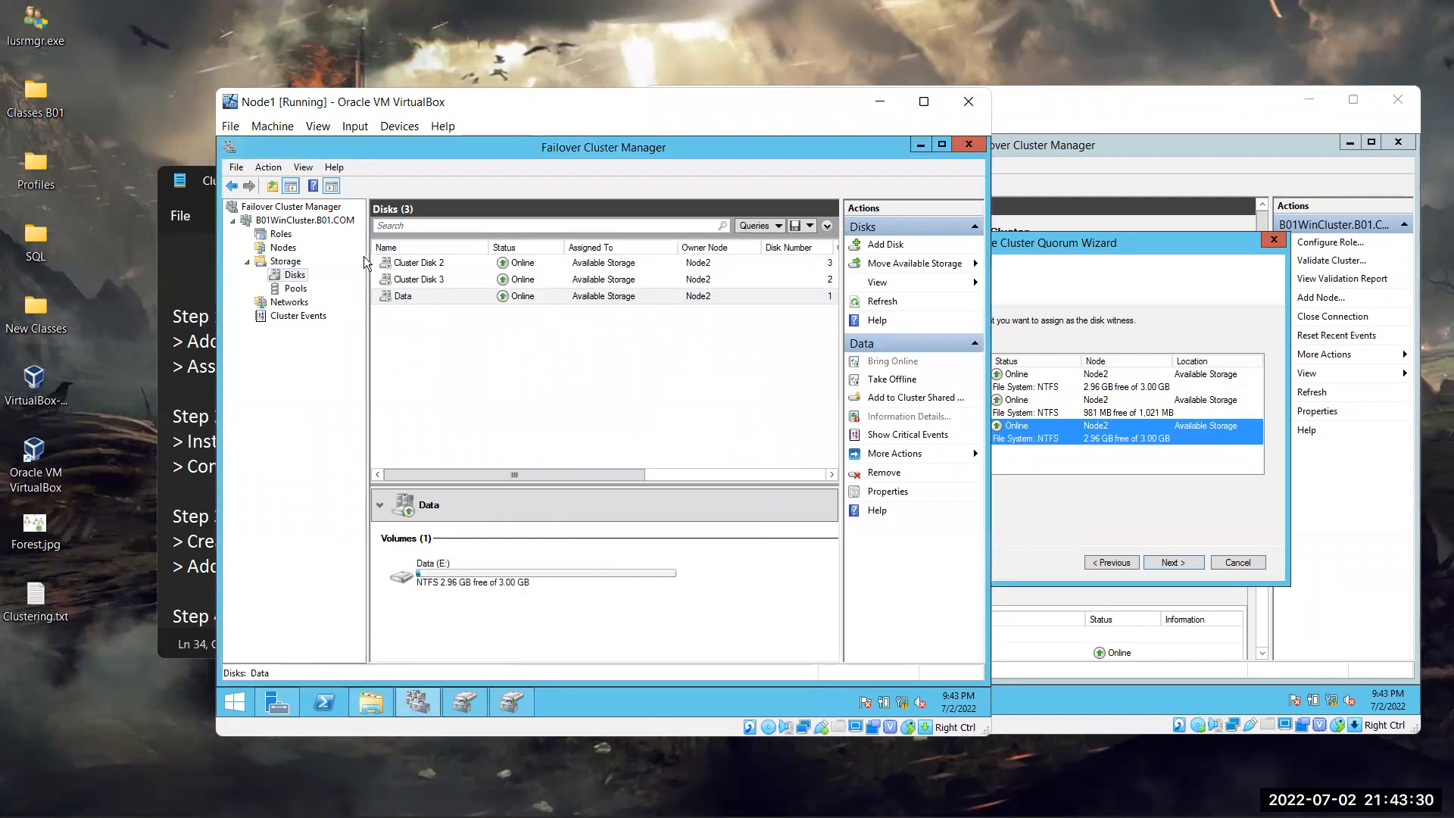
# Rename Cluster Disk 2 to Quorum and Cluster Disk 3 to LOG
pyautogui.click(437, 266)
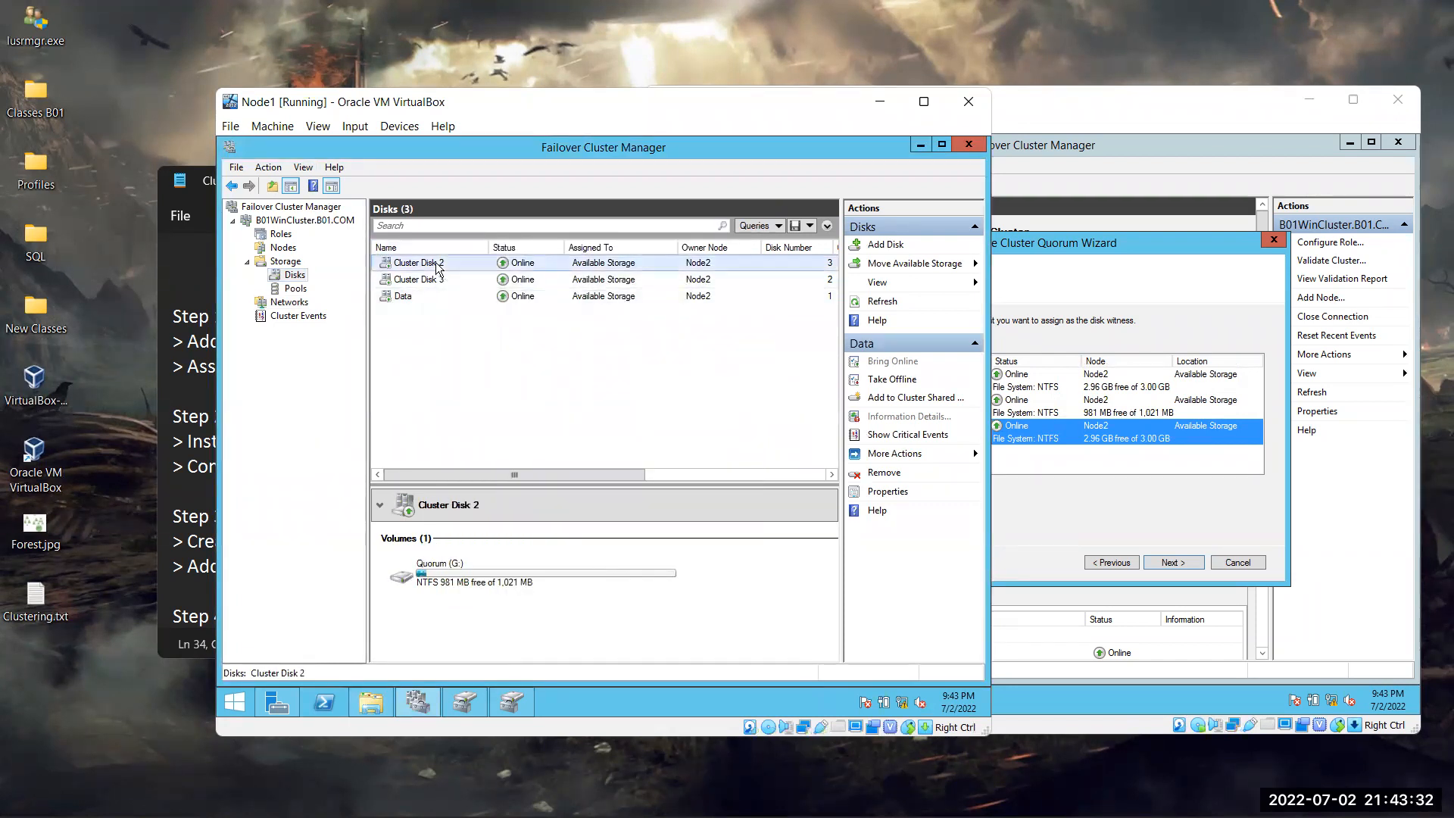
pyautogui.doubleClick(439, 266)
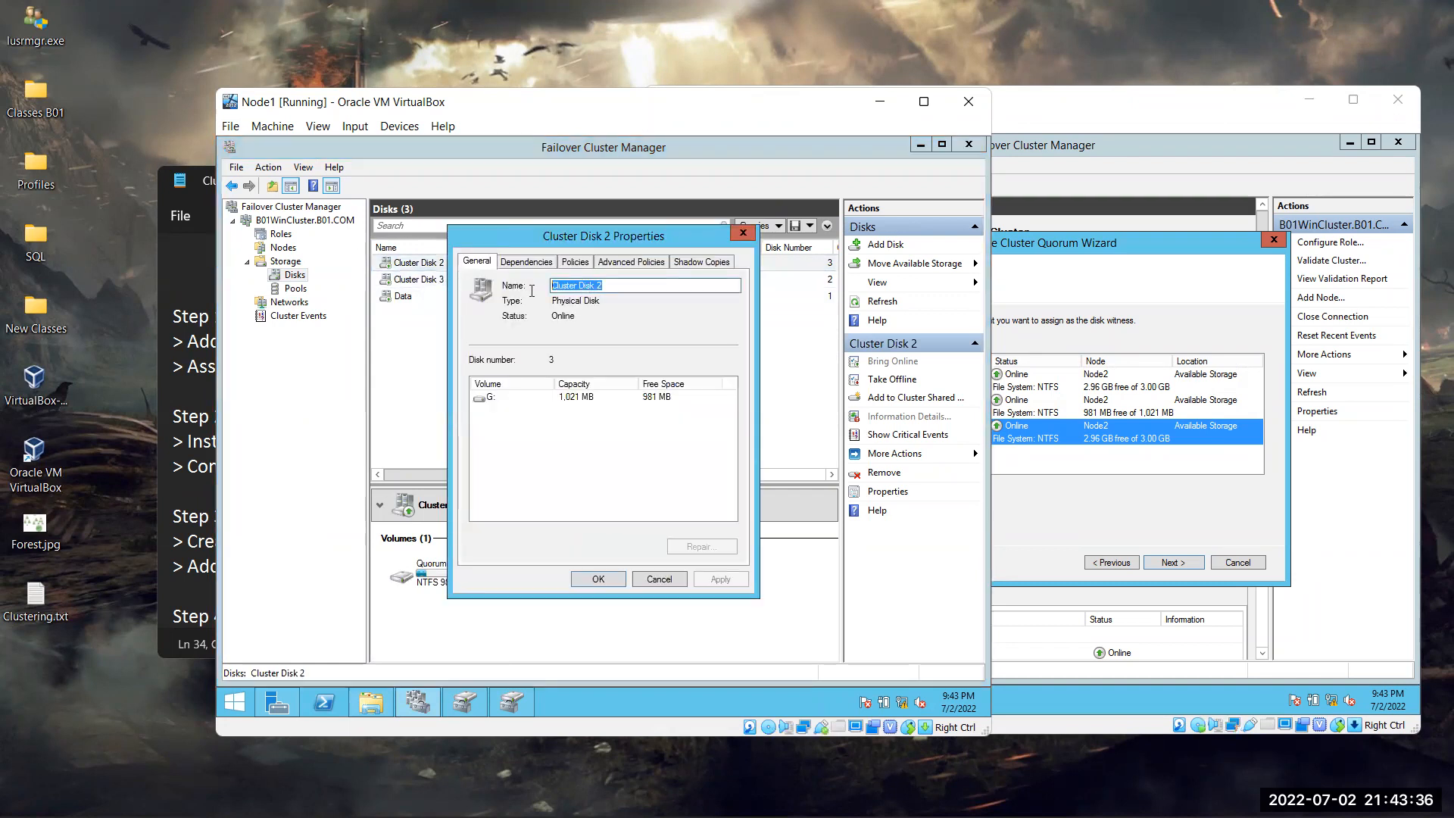
pyautogui.write('Quorum')
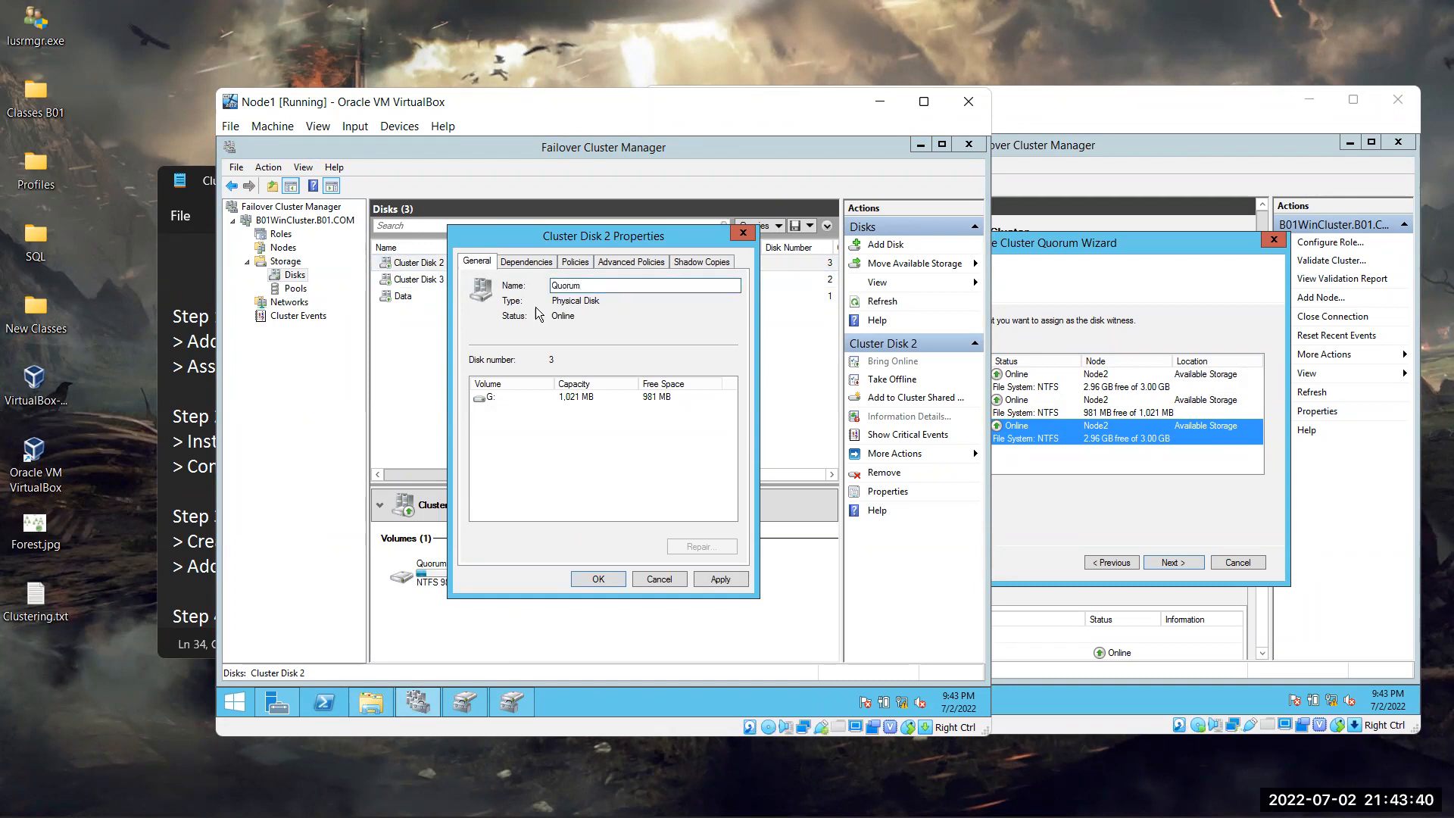
pyautogui.click(732, 580)
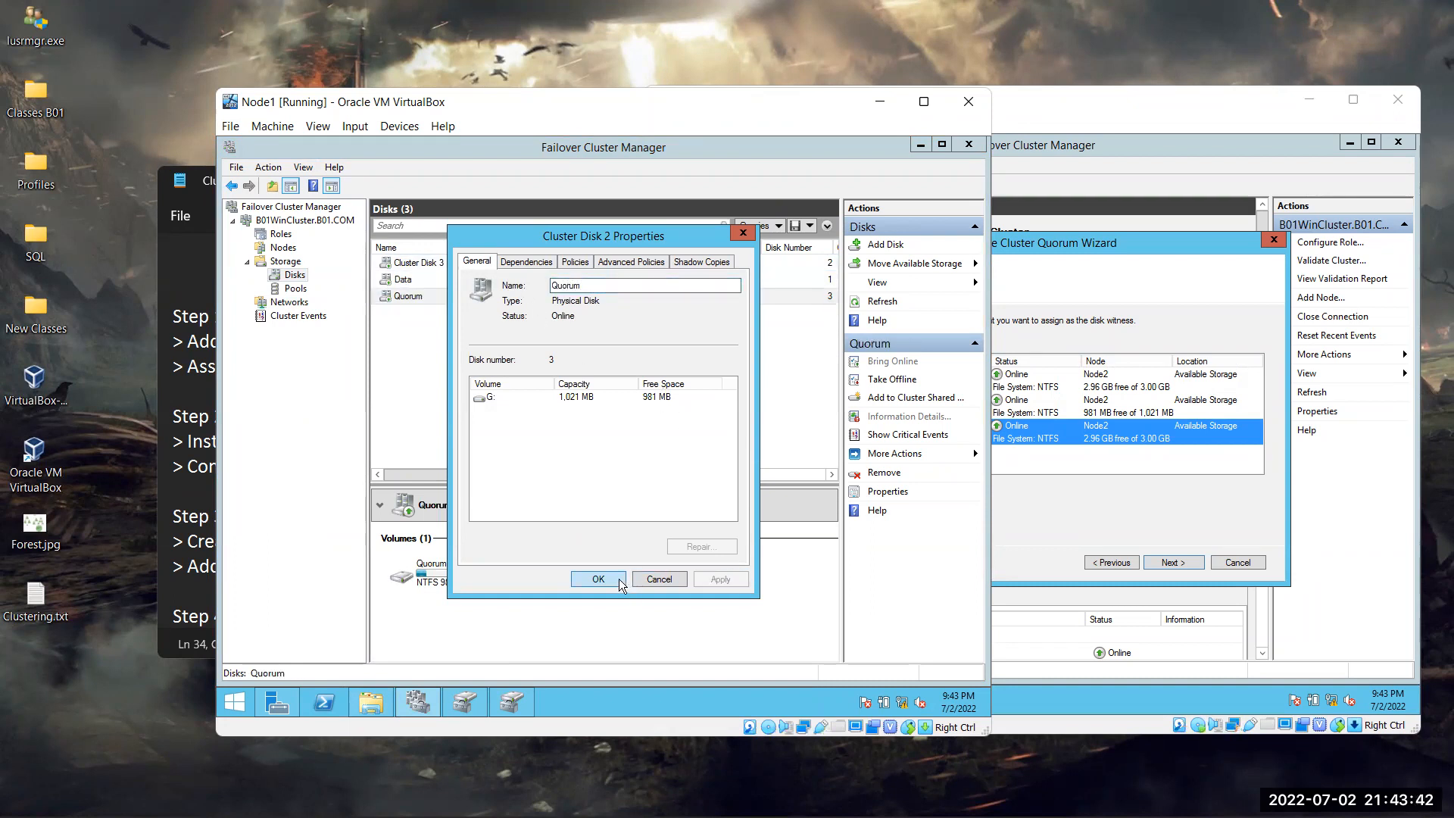
pyautogui.click(599, 579)
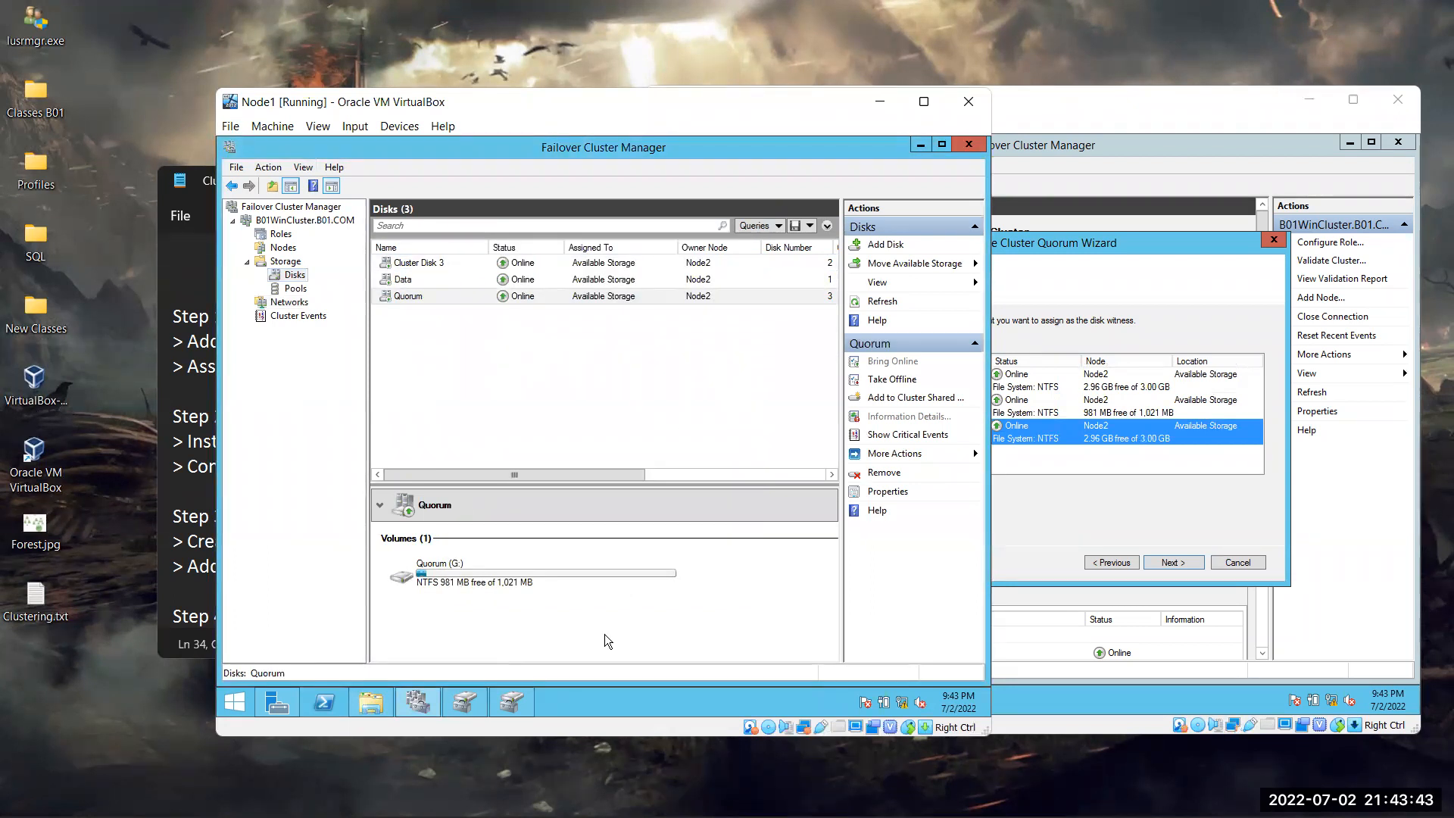
pyautogui.click(441, 263)
pyautogui.doubleClick(441, 263)
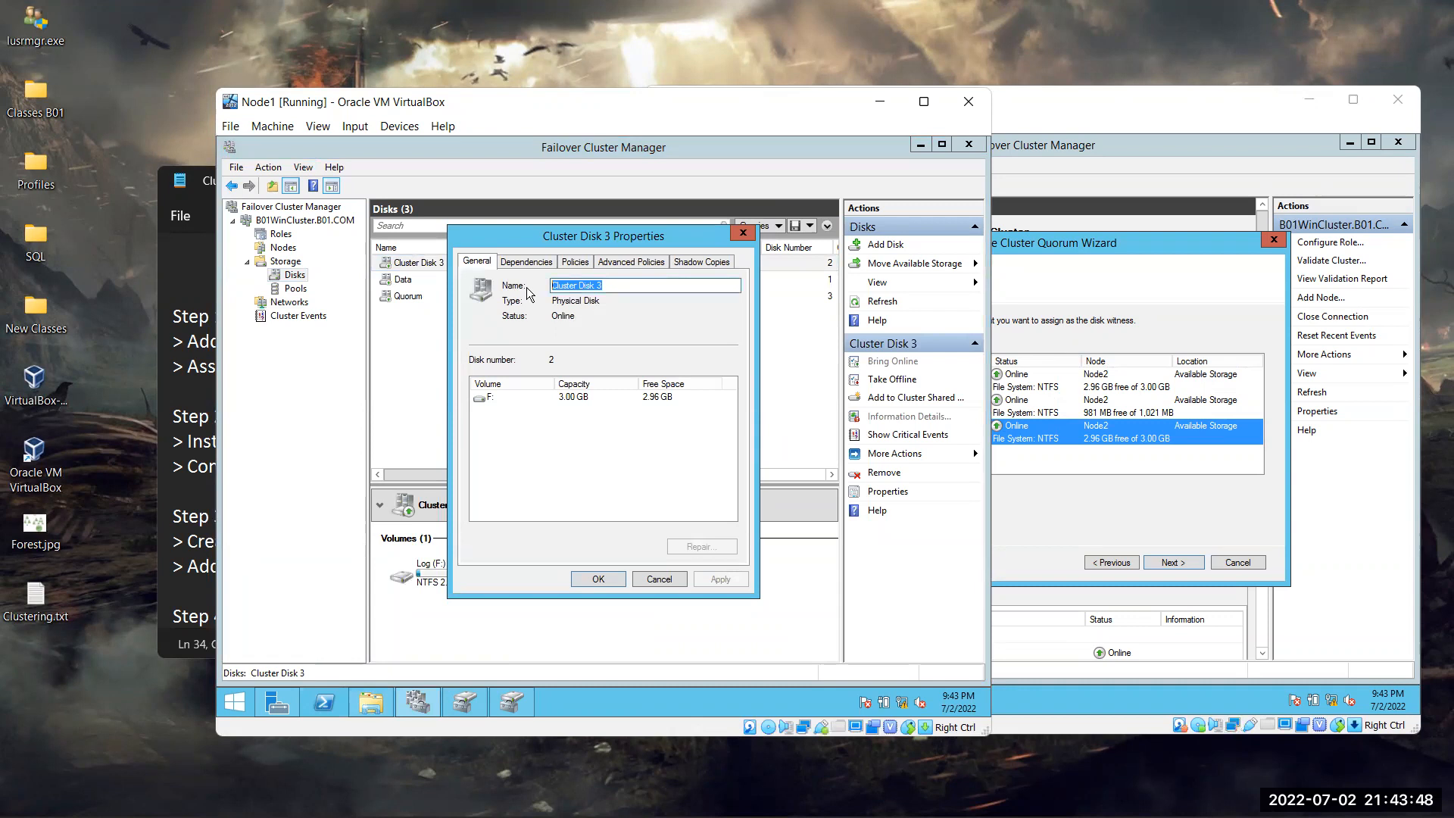
pyautogui.write('LOG')
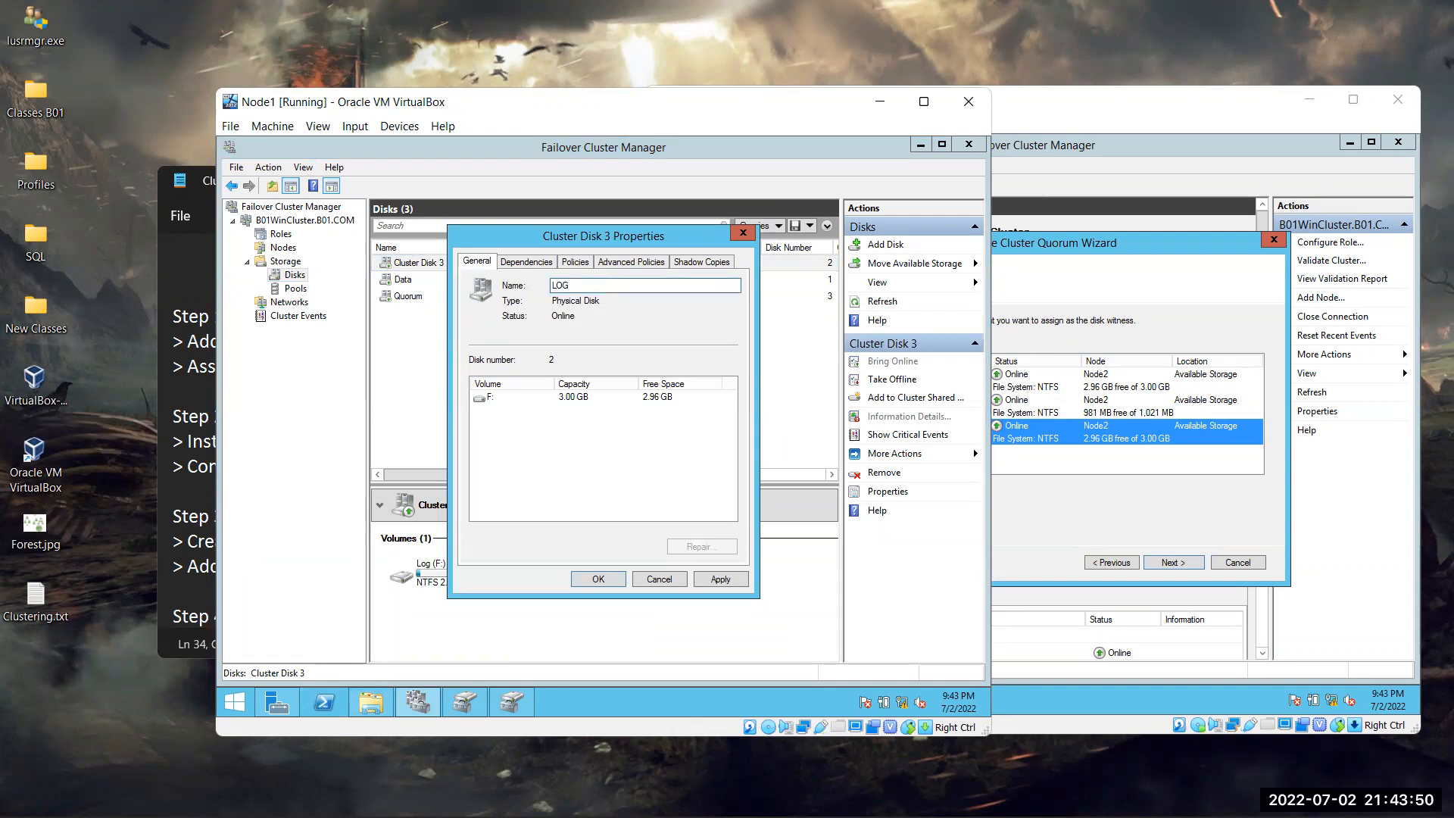
pyautogui.click(716, 578)
pyautogui.click(611, 574)
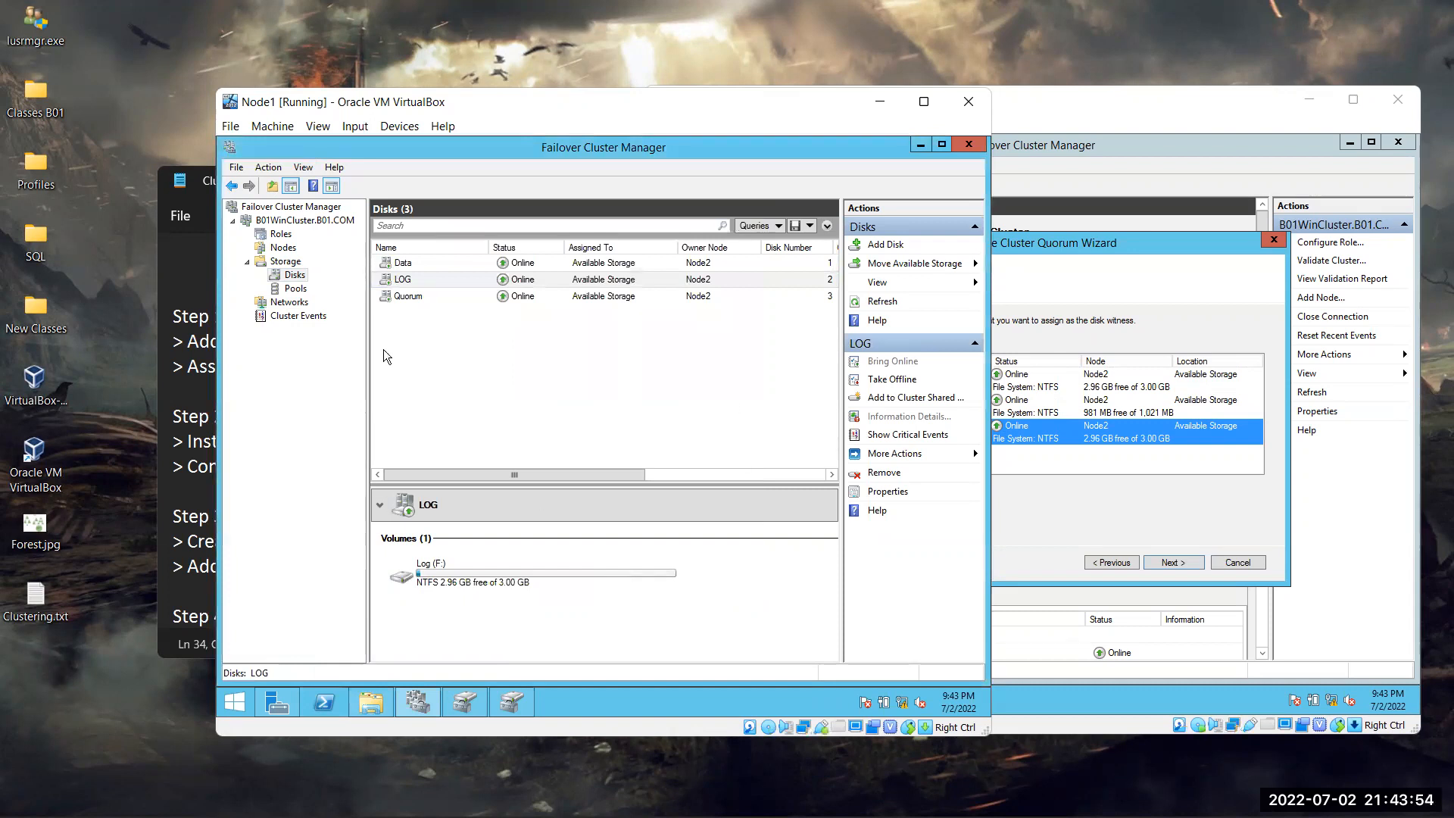
pyautogui.click(1170, 287)
# Cancel Node2's unfinished wizard and rerun Configure Cluster Quorum Settings, choosing a disk witness
pyautogui.click(1250, 566)
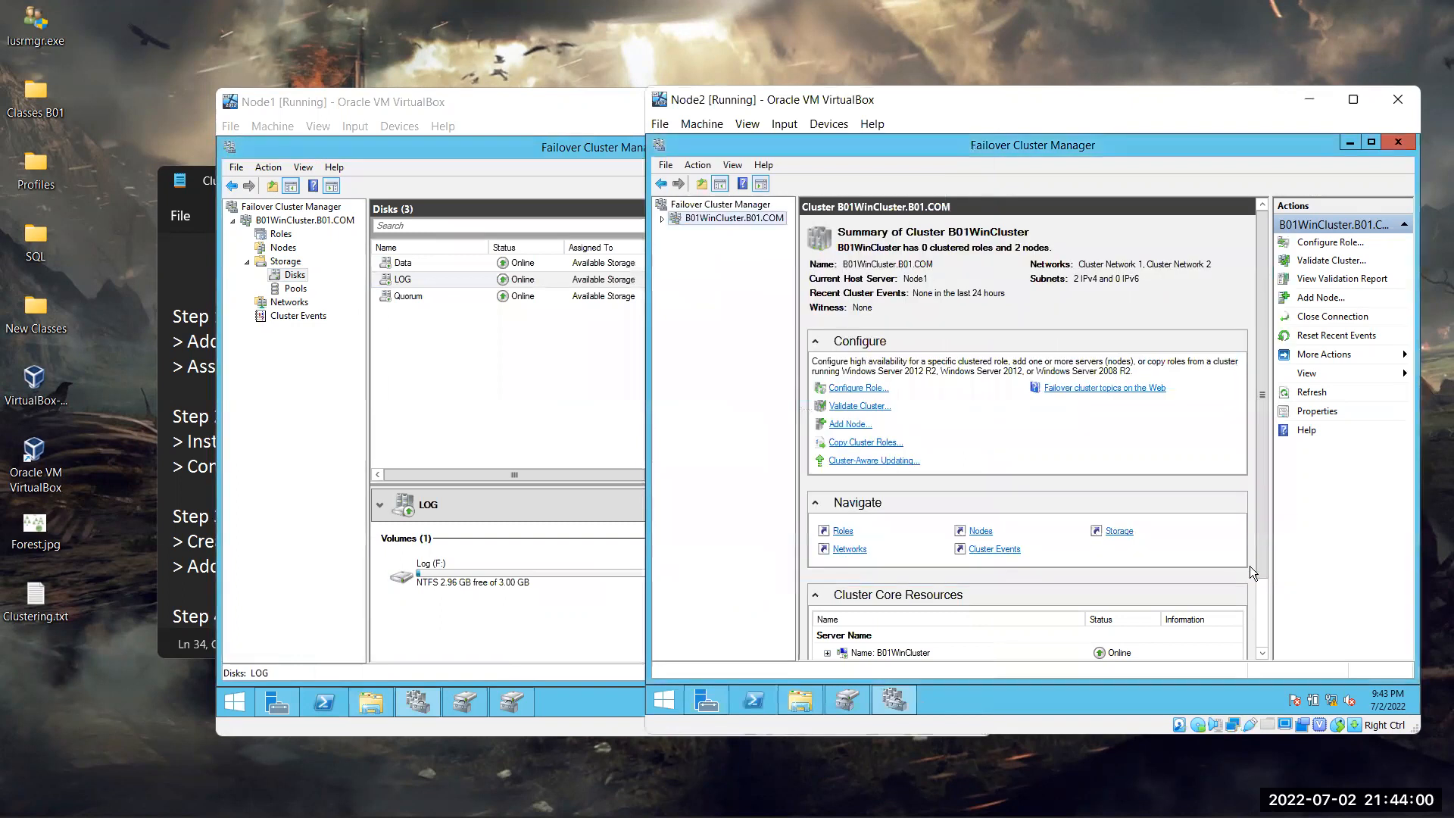
pyautogui.rightClick(724, 221)
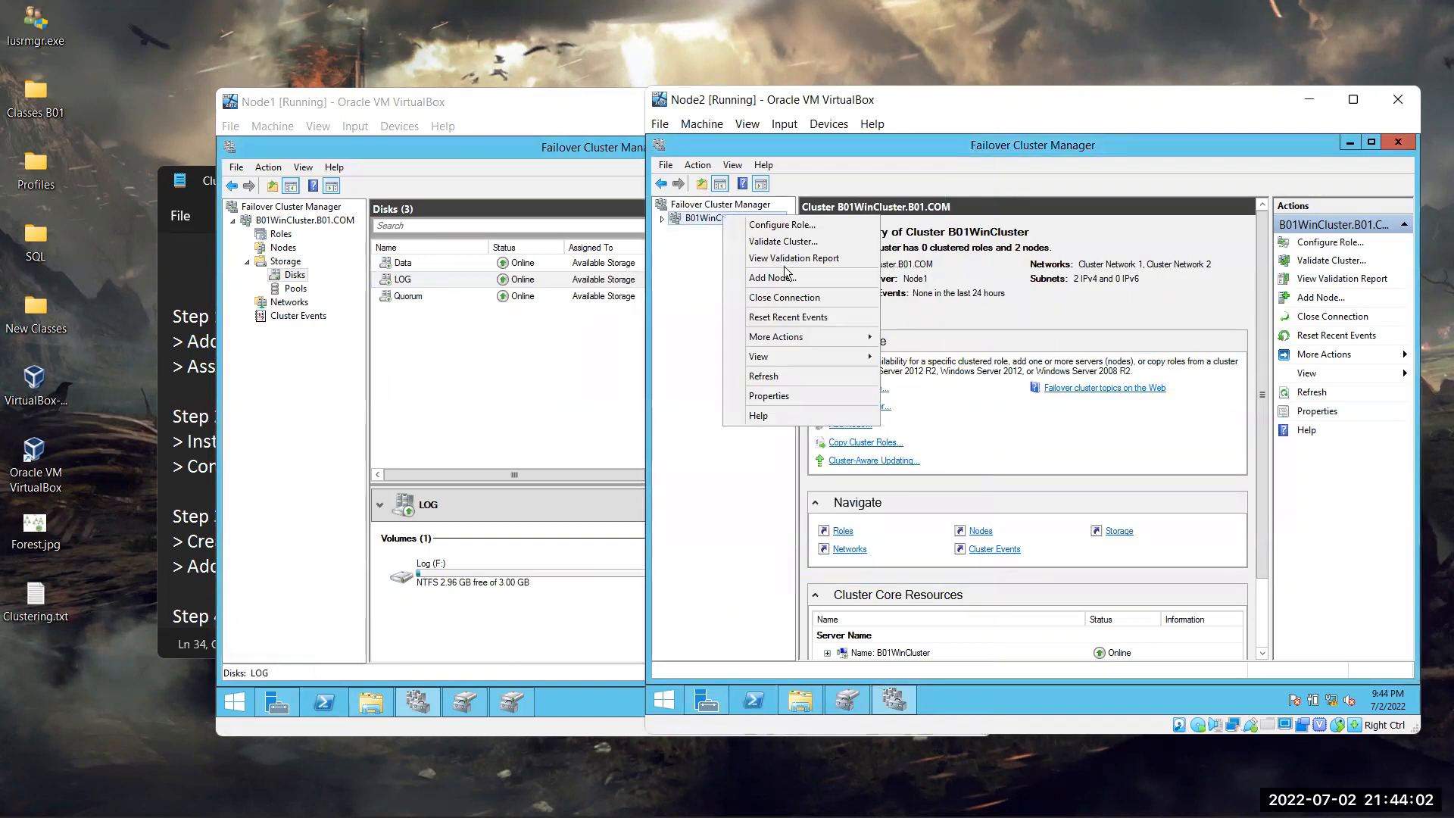
pyautogui.moveTo(808, 338)
pyautogui.click(921, 339)
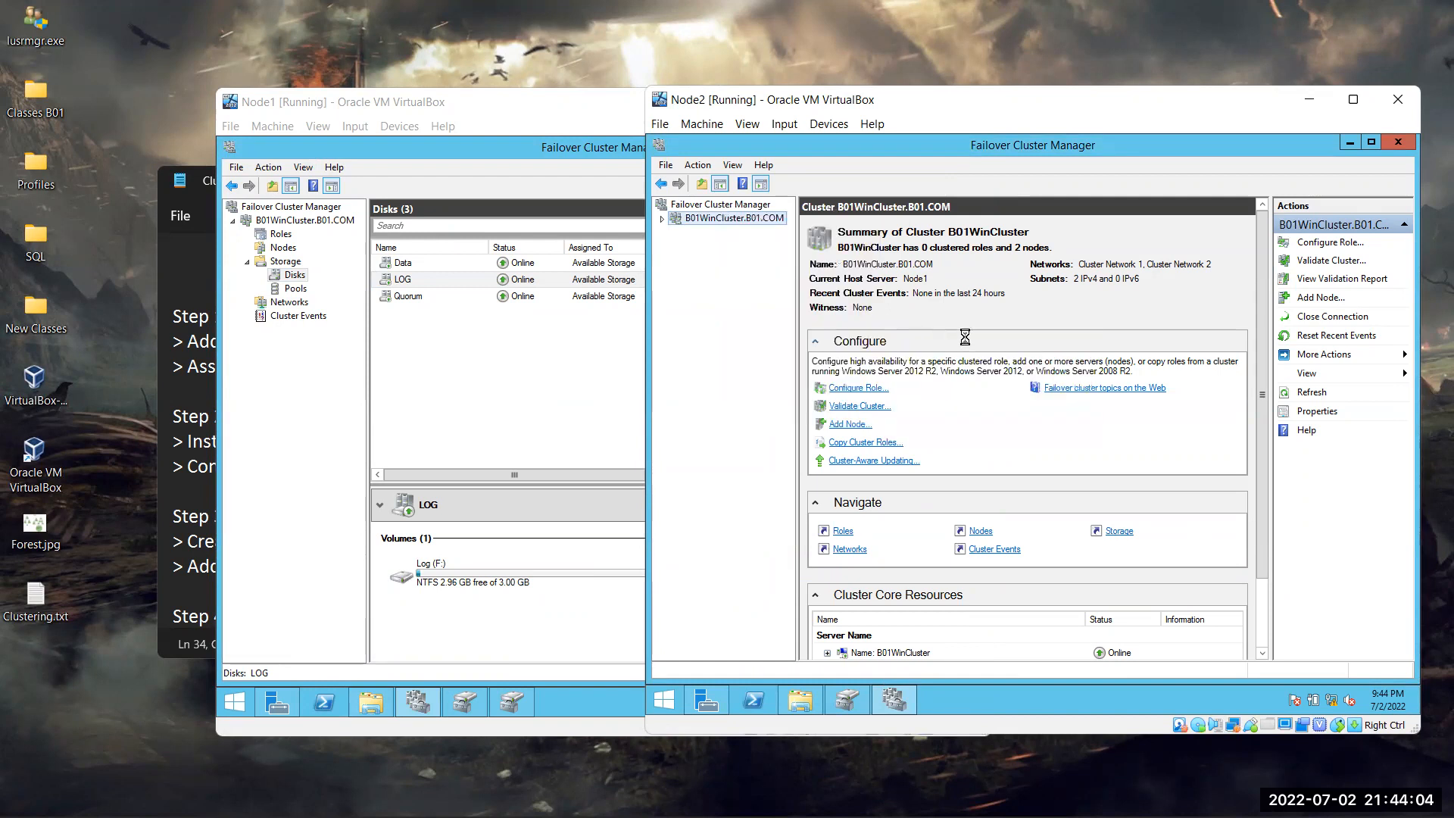
pyautogui.click(1173, 562)
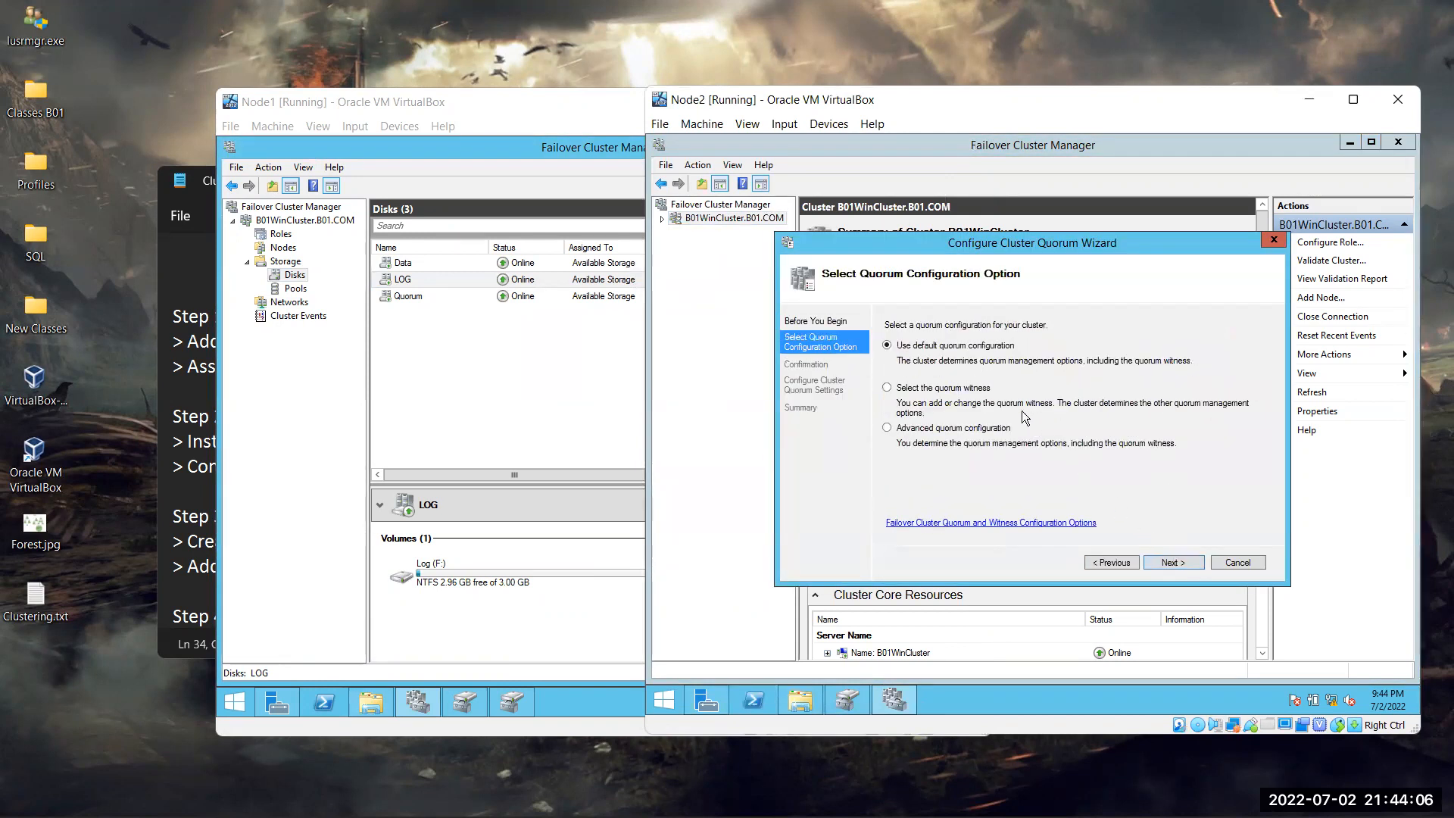
pyautogui.click(932, 389)
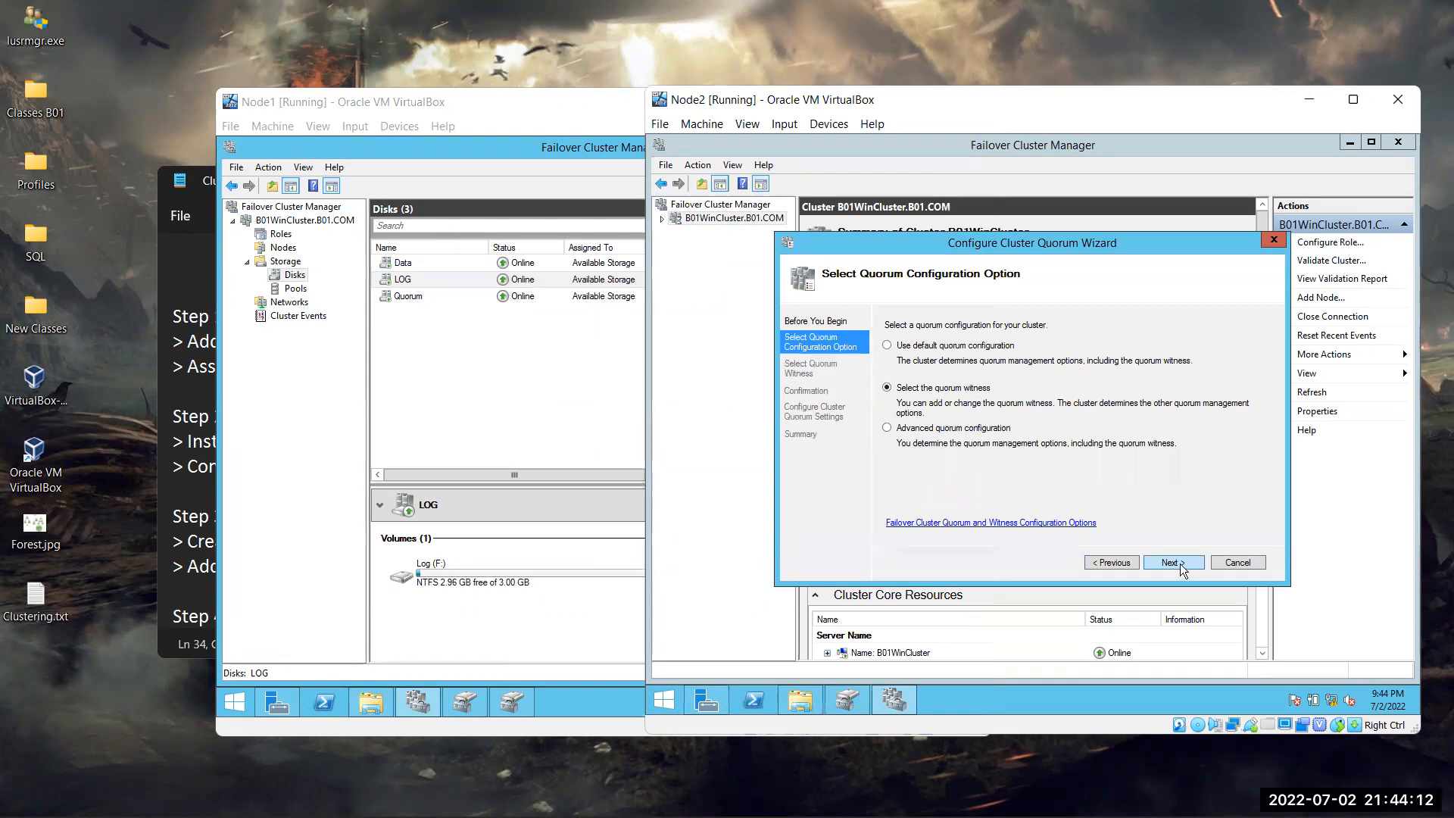
pyautogui.click(1178, 564)
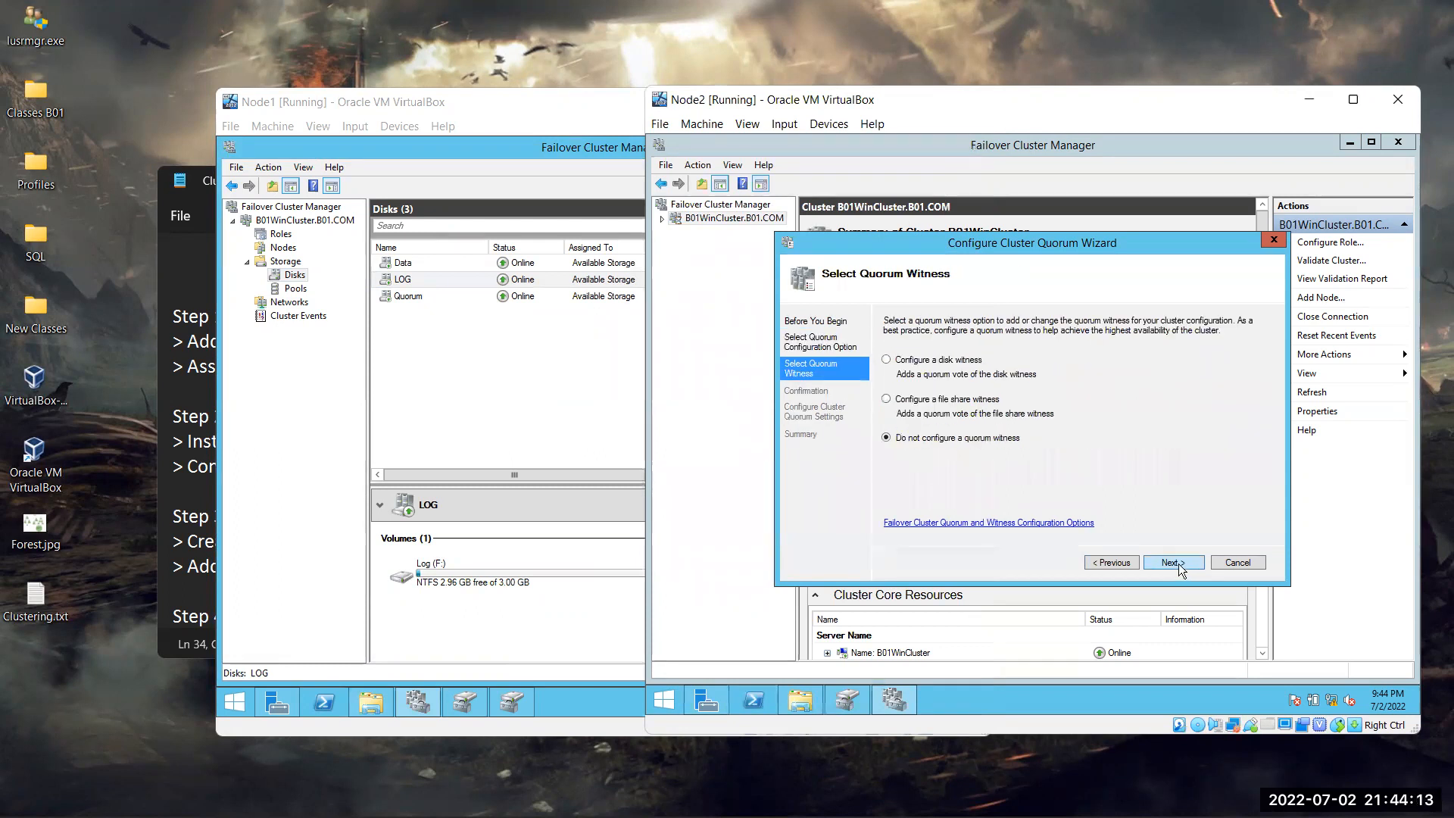
pyautogui.click(921, 361)
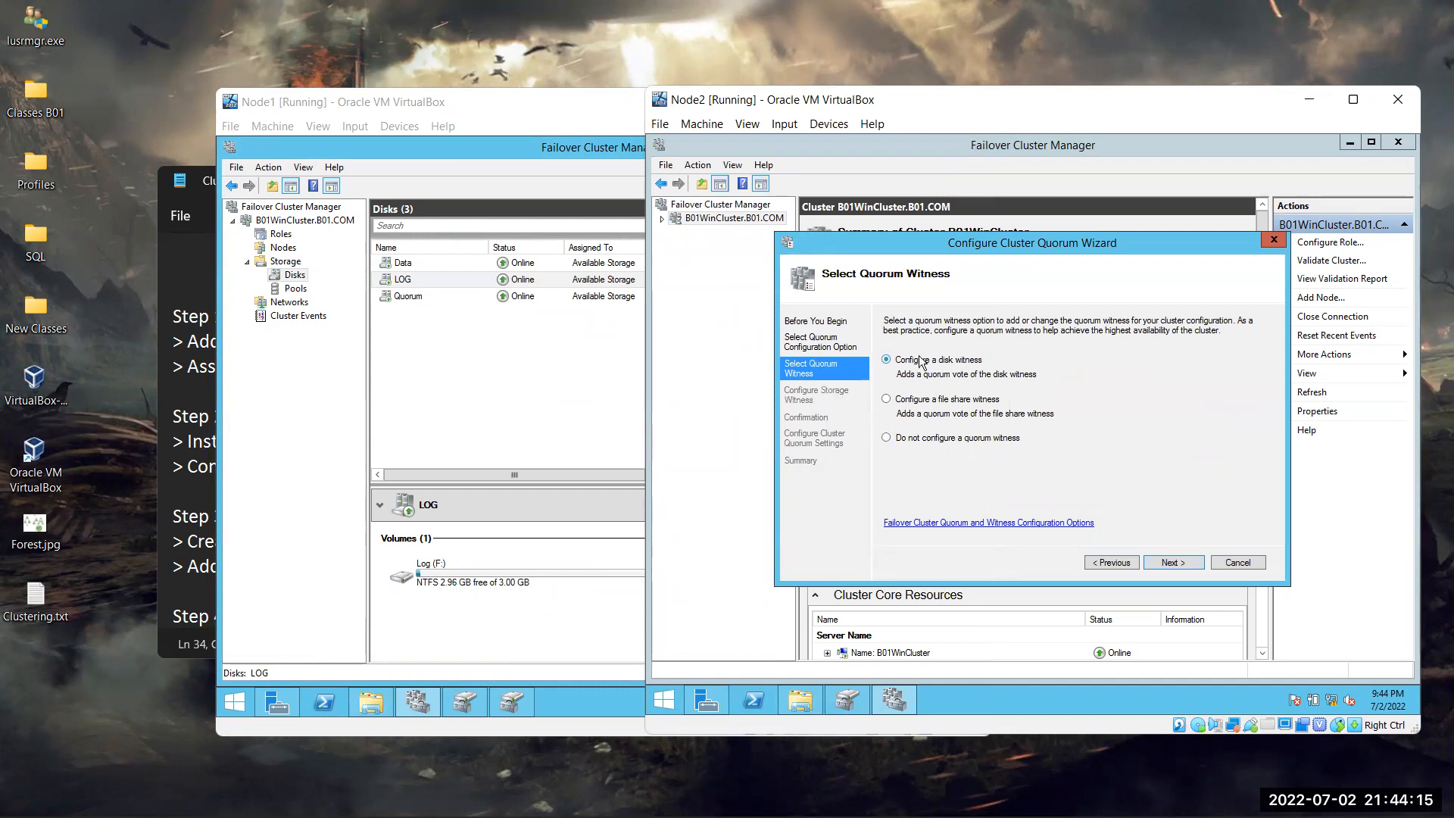
pyautogui.click(1175, 565)
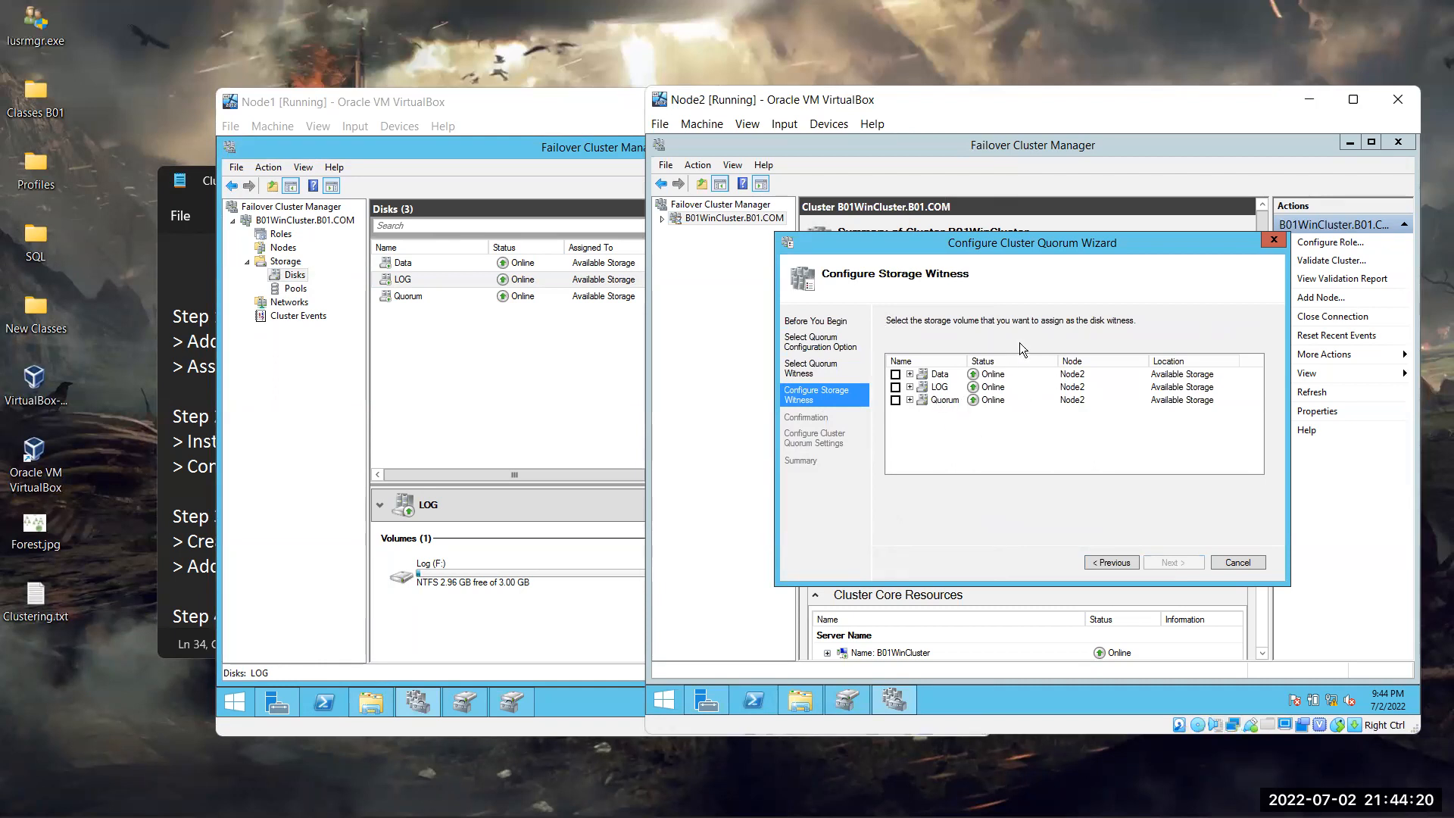
# Tick the Quorum disk as the disk witness and finish the wizard
pyautogui.click(909, 399)
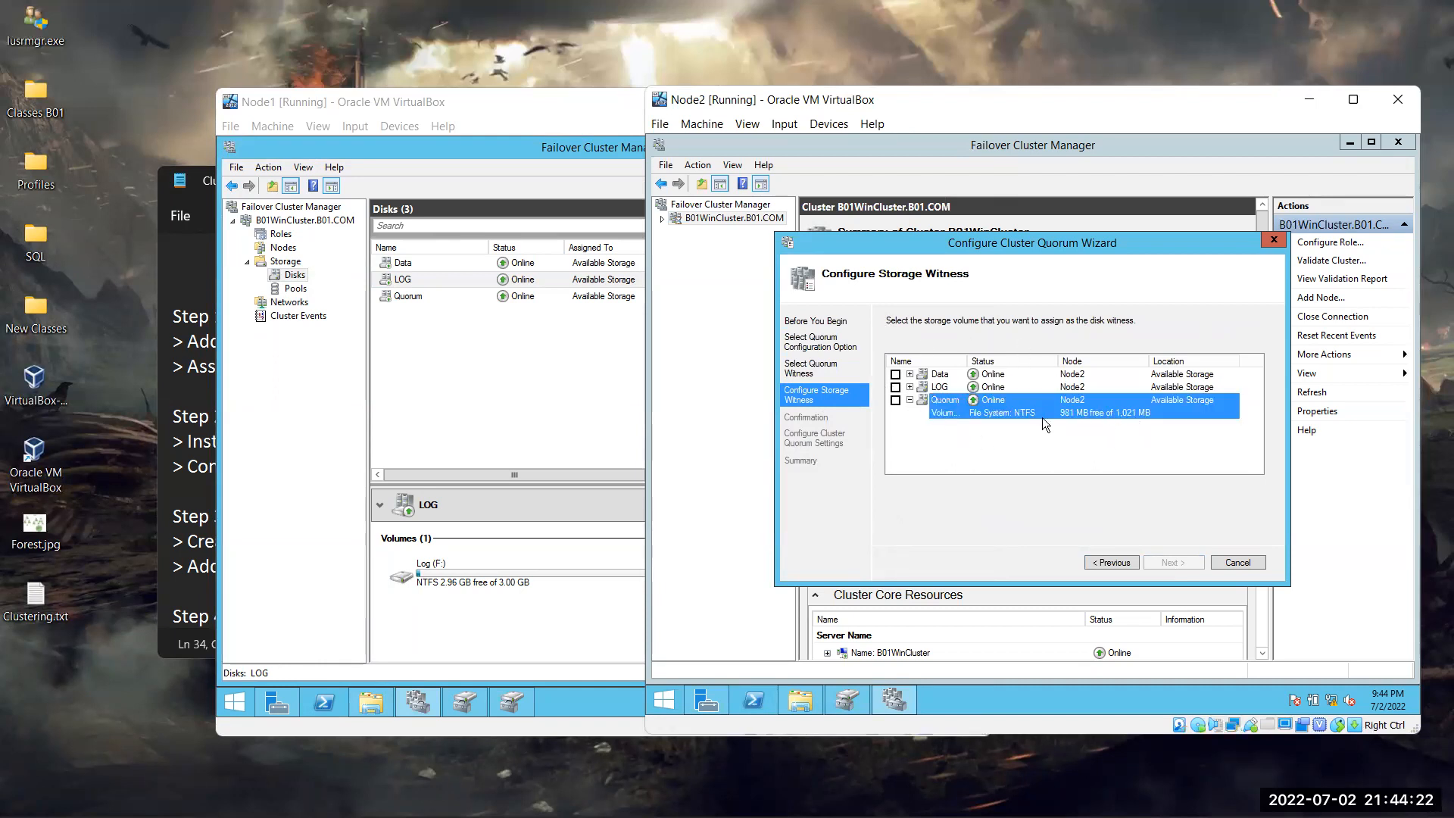
pyautogui.click(895, 399)
pyautogui.click(1174, 562)
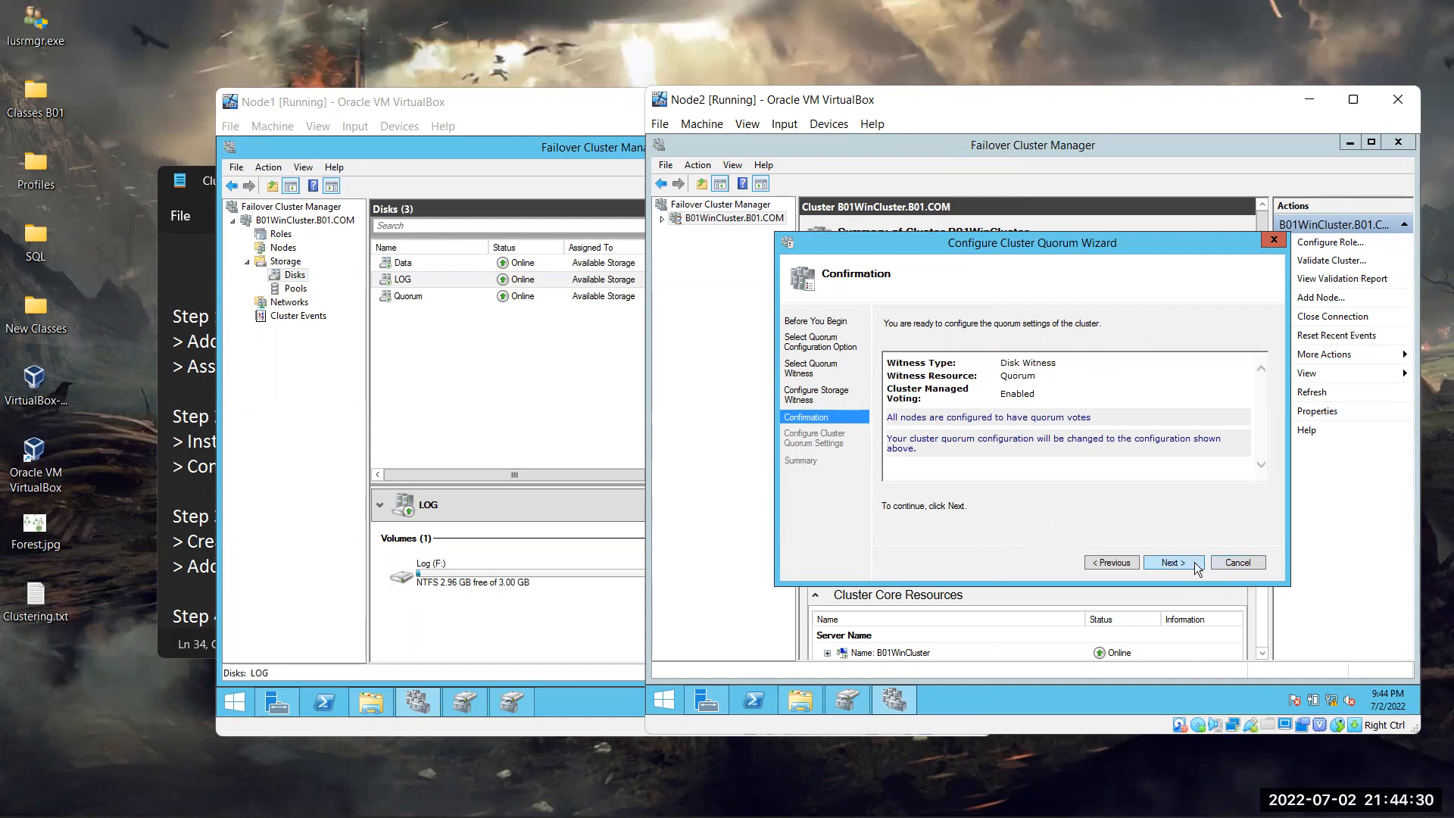
pyautogui.click(1168, 561)
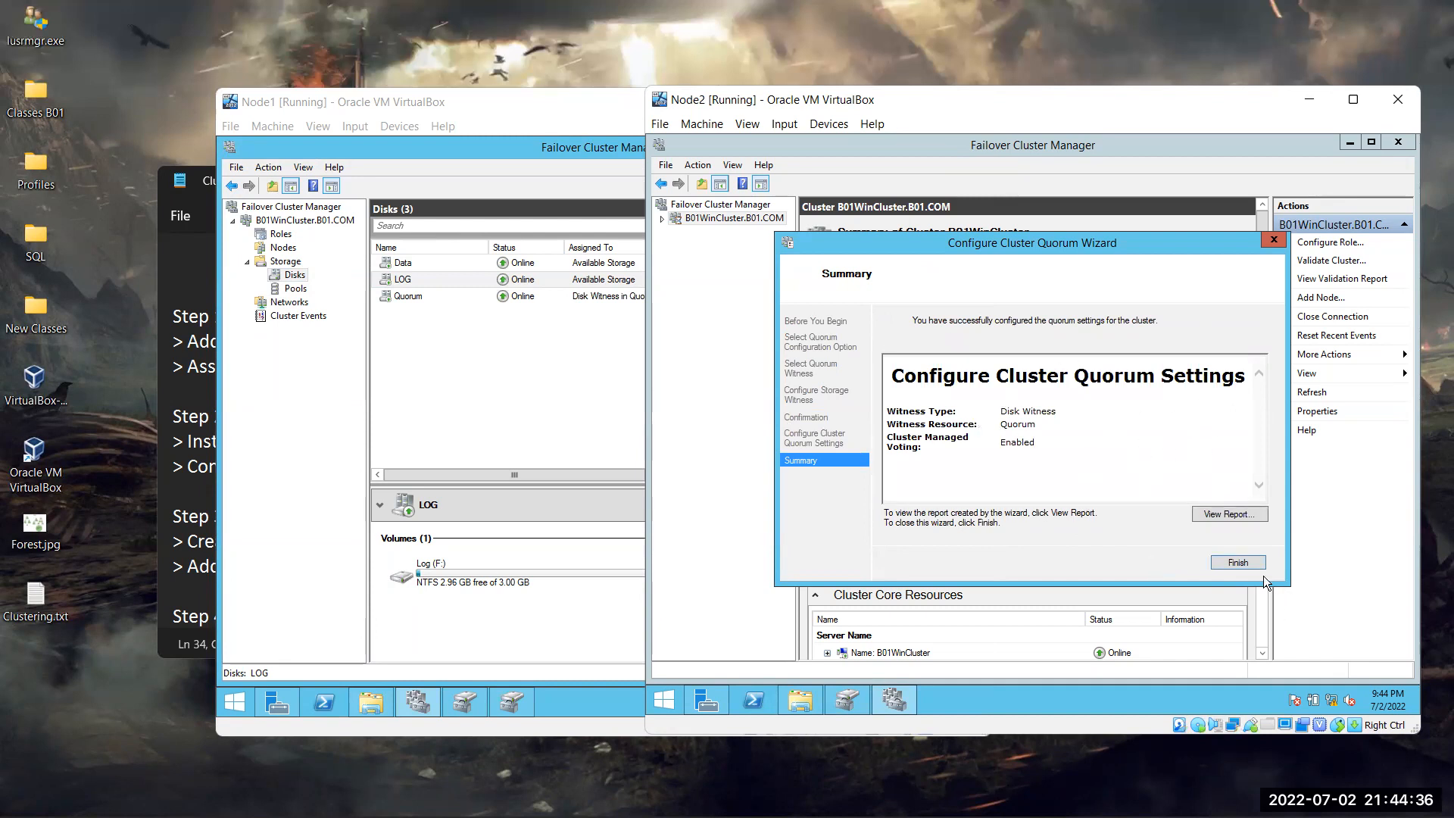
pyautogui.click(1240, 562)
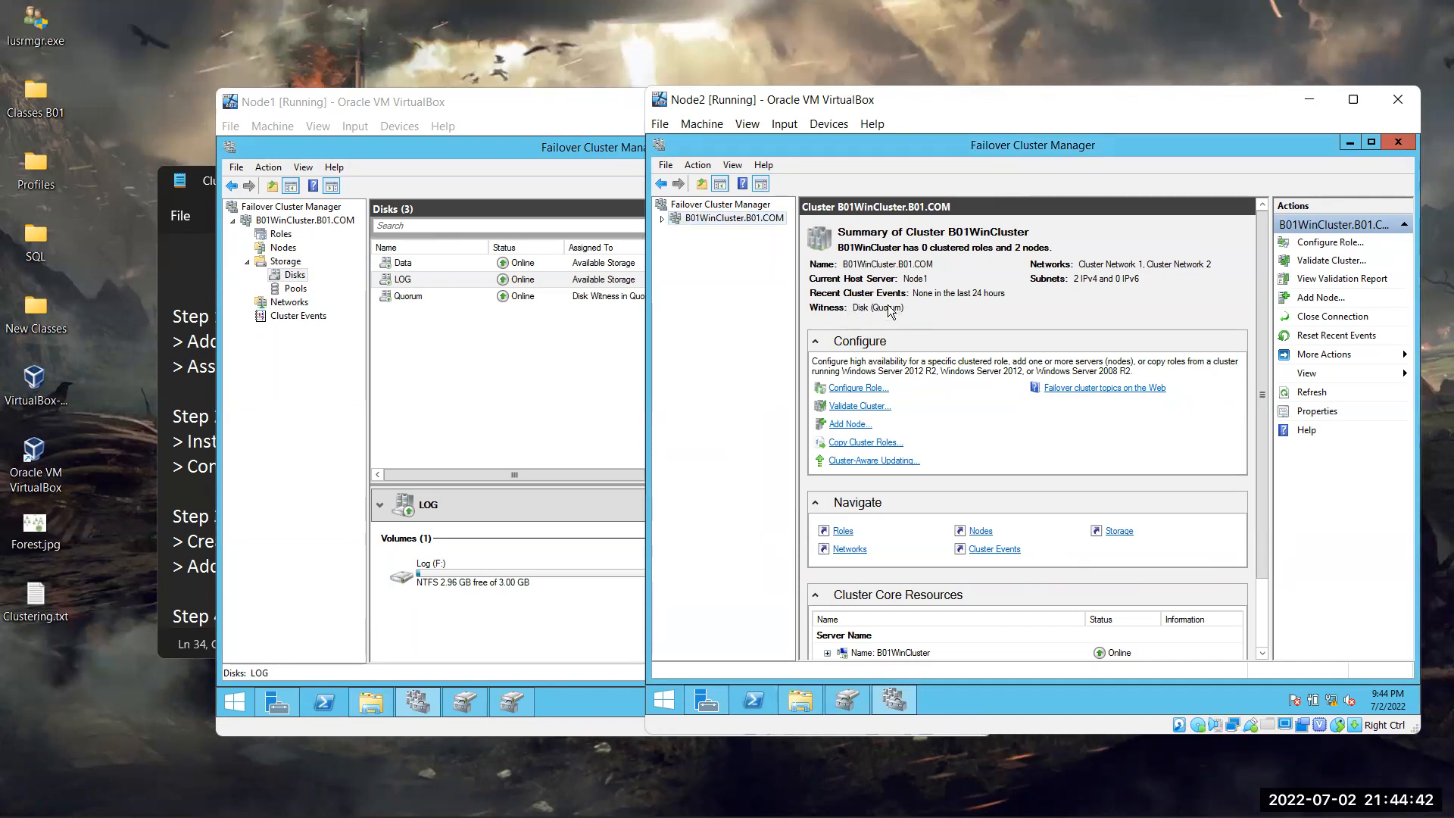
# Refresh the B01WinCluster view with Action > Refresh on Node2 and Node1, leaving Node2 in front
pyautogui.click(790, 142)
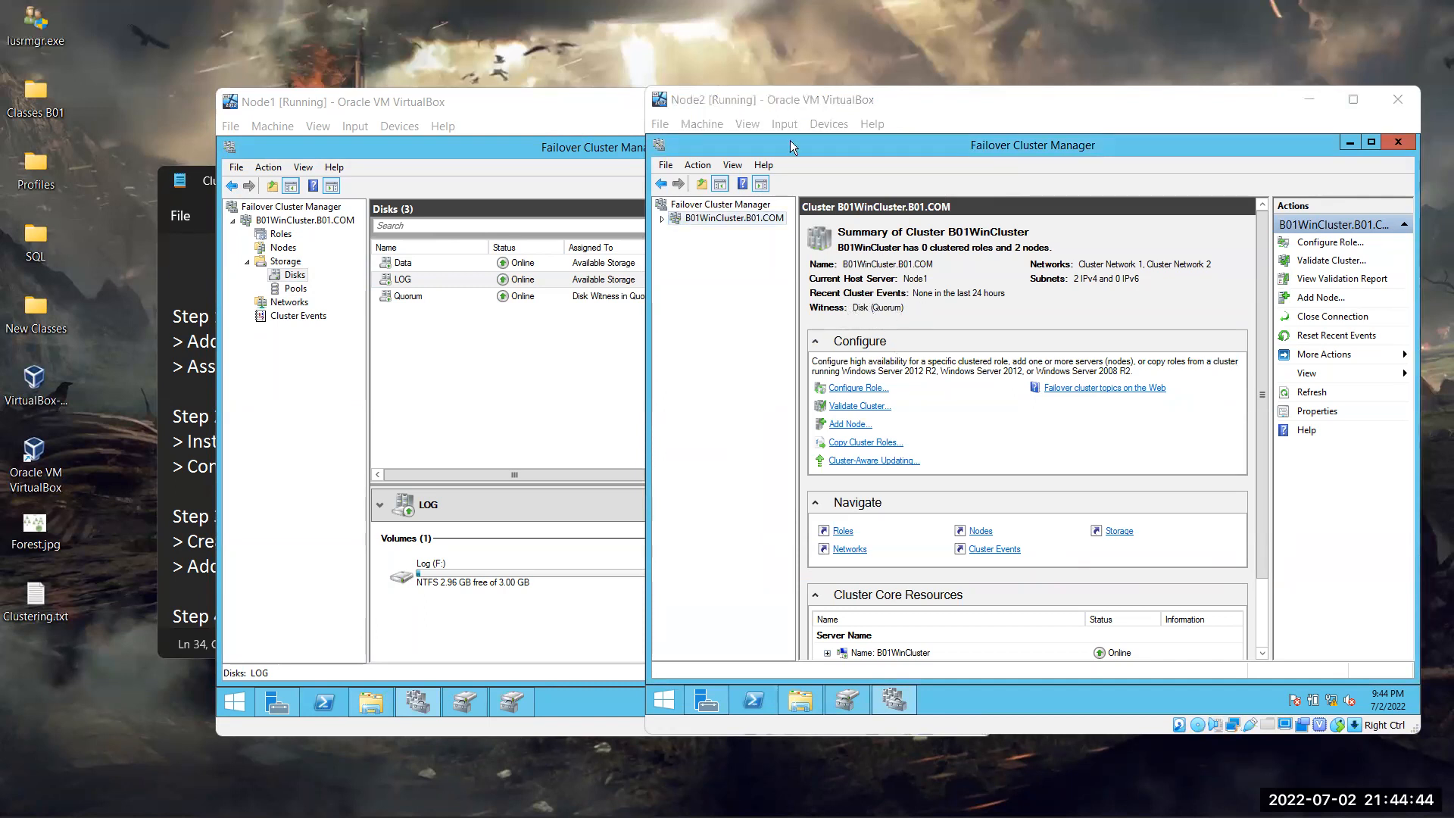
pyautogui.click(935, 311)
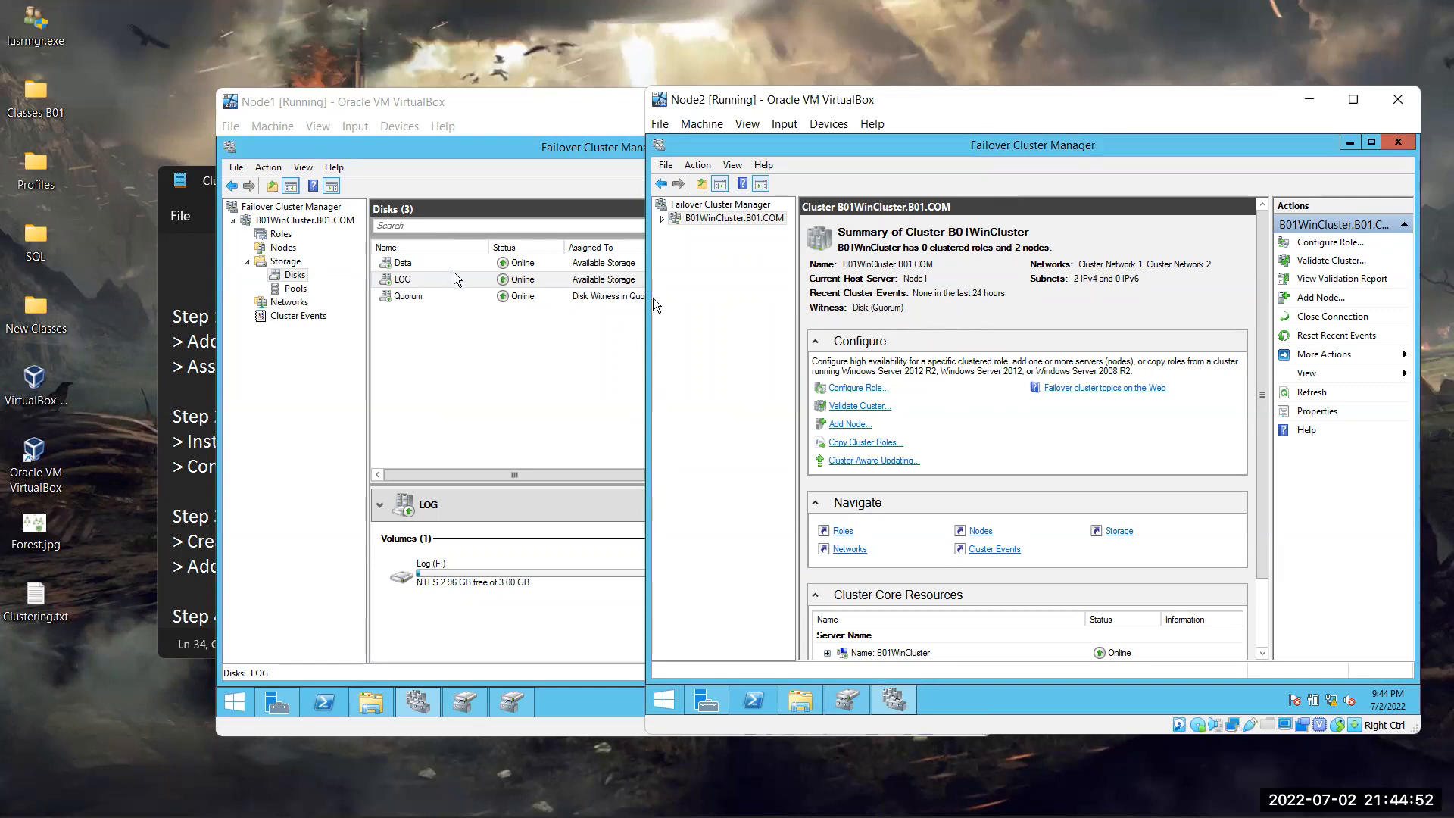
pyautogui.click(287, 219)
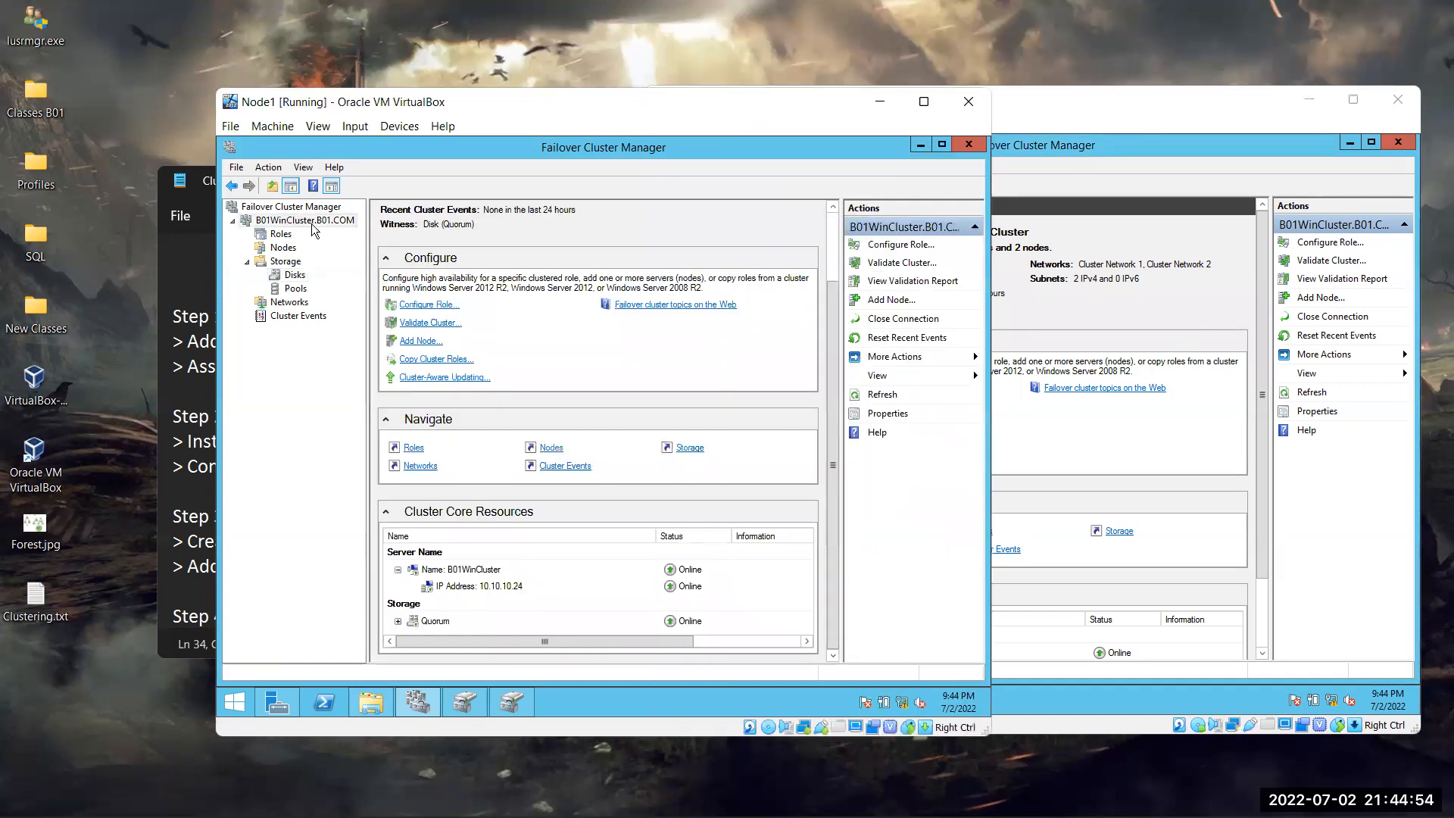
pyautogui.click(291, 207)
pyautogui.click(299, 220)
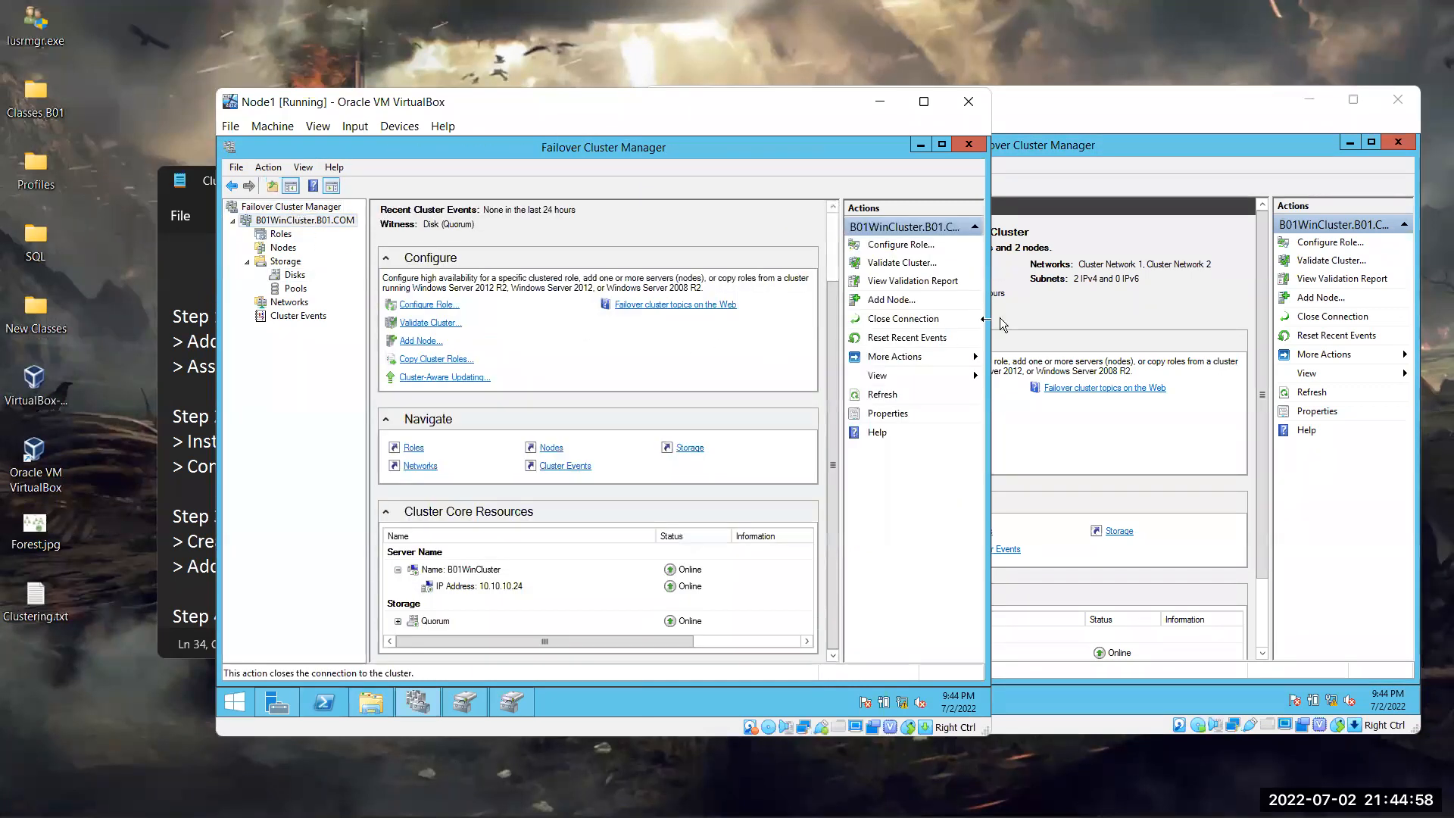
pyautogui.click(1042, 314)
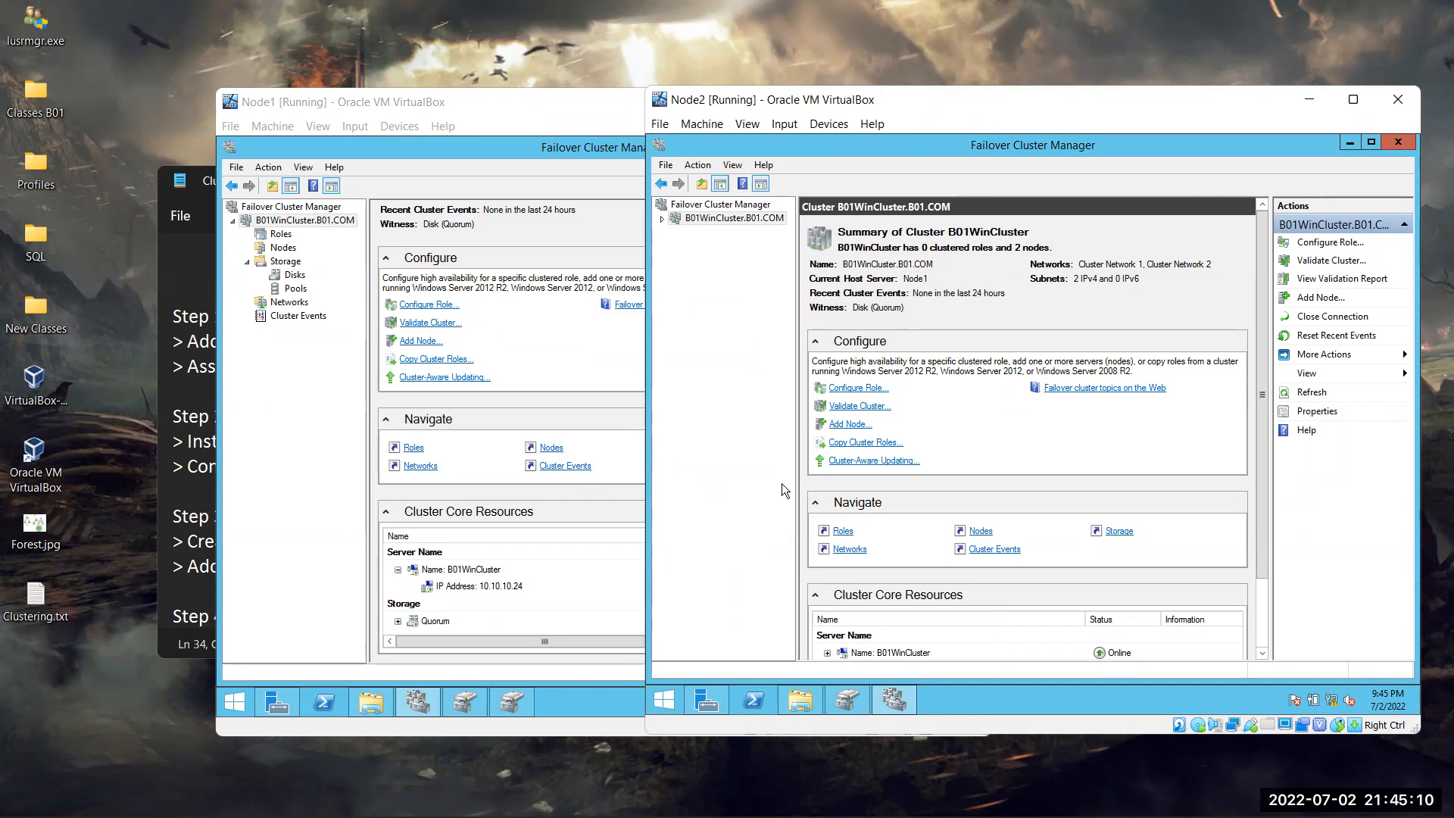
pyautogui.click(698, 165)
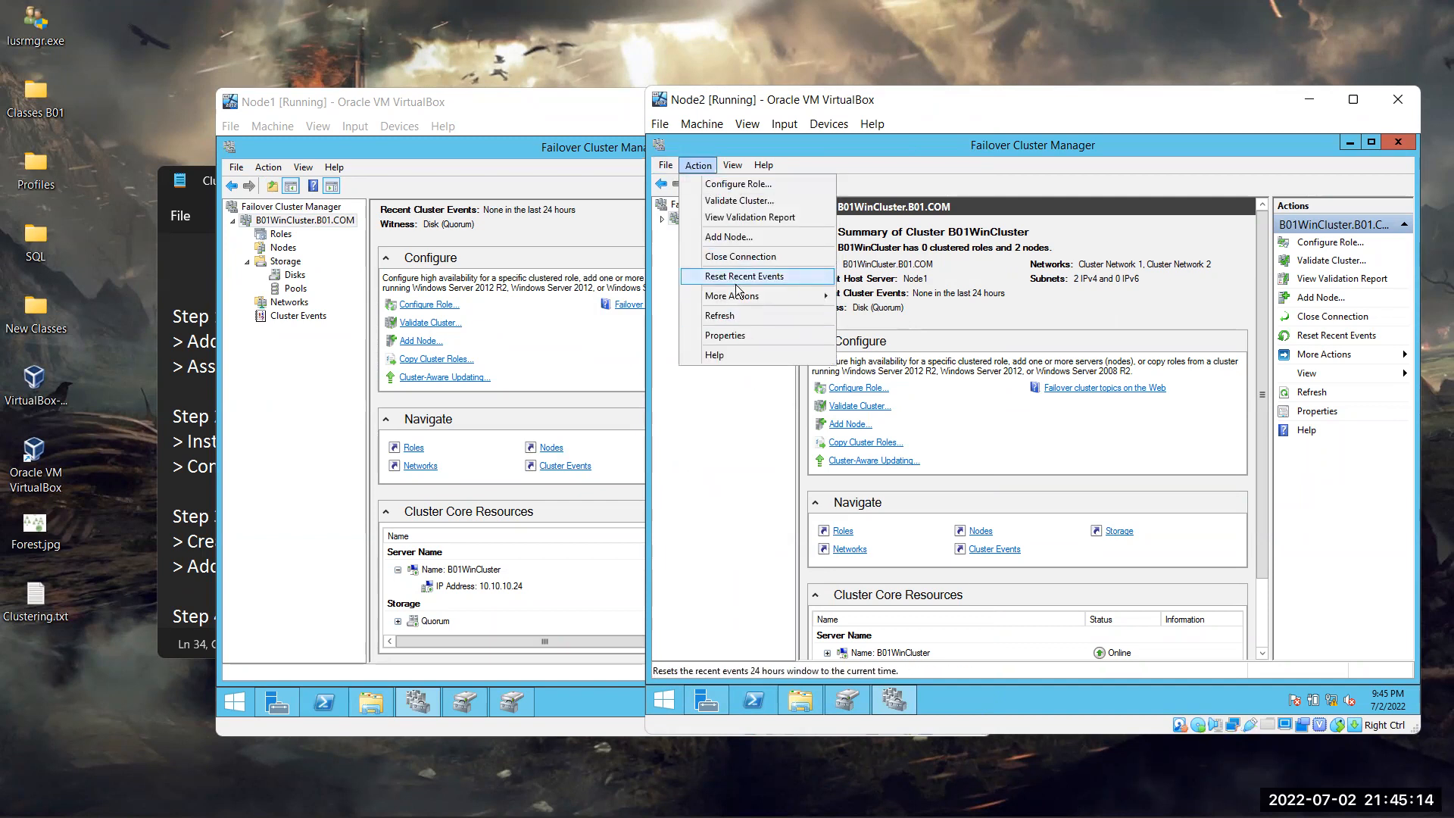
pyautogui.click(752, 316)
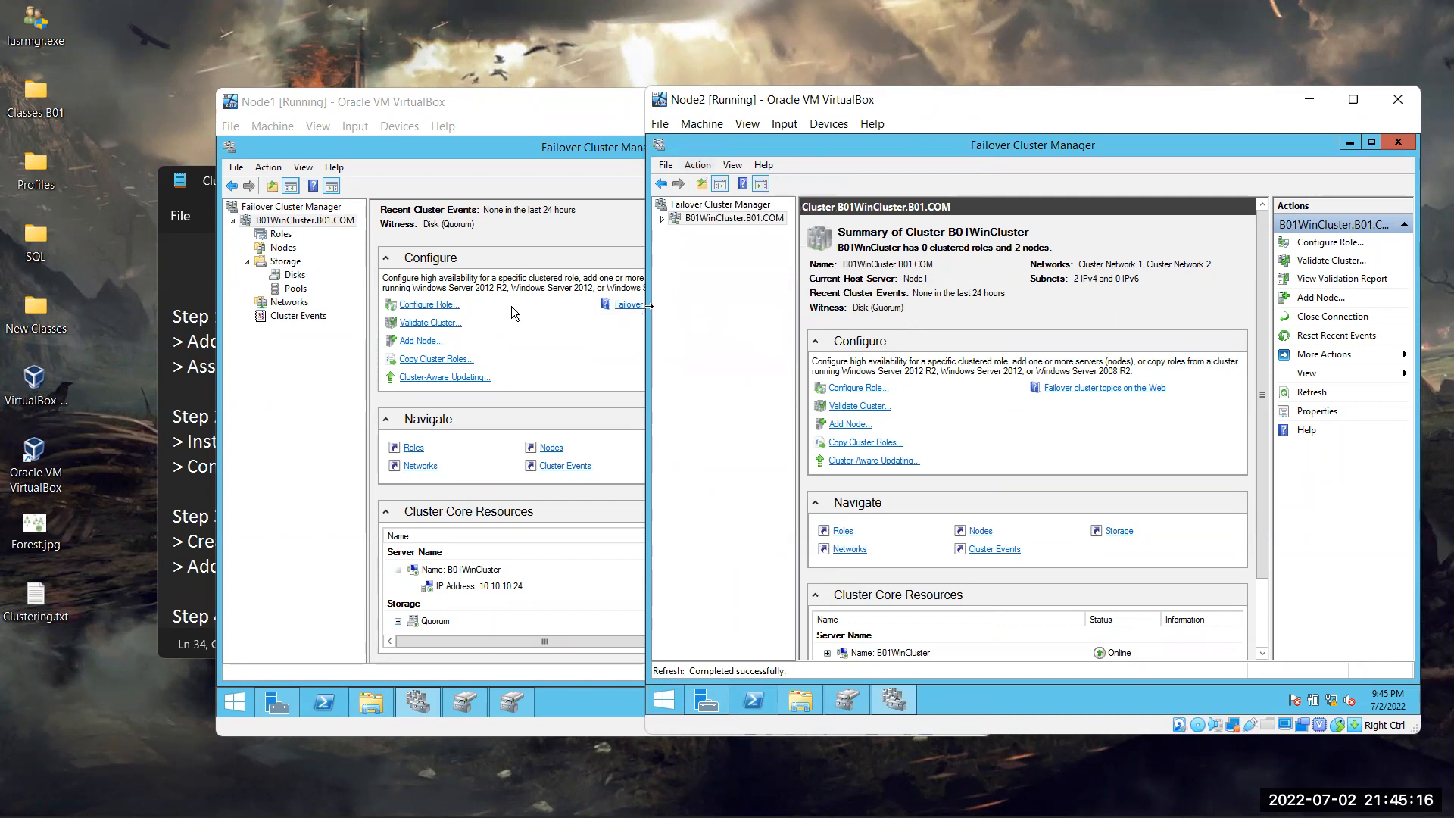
pyautogui.click(269, 166)
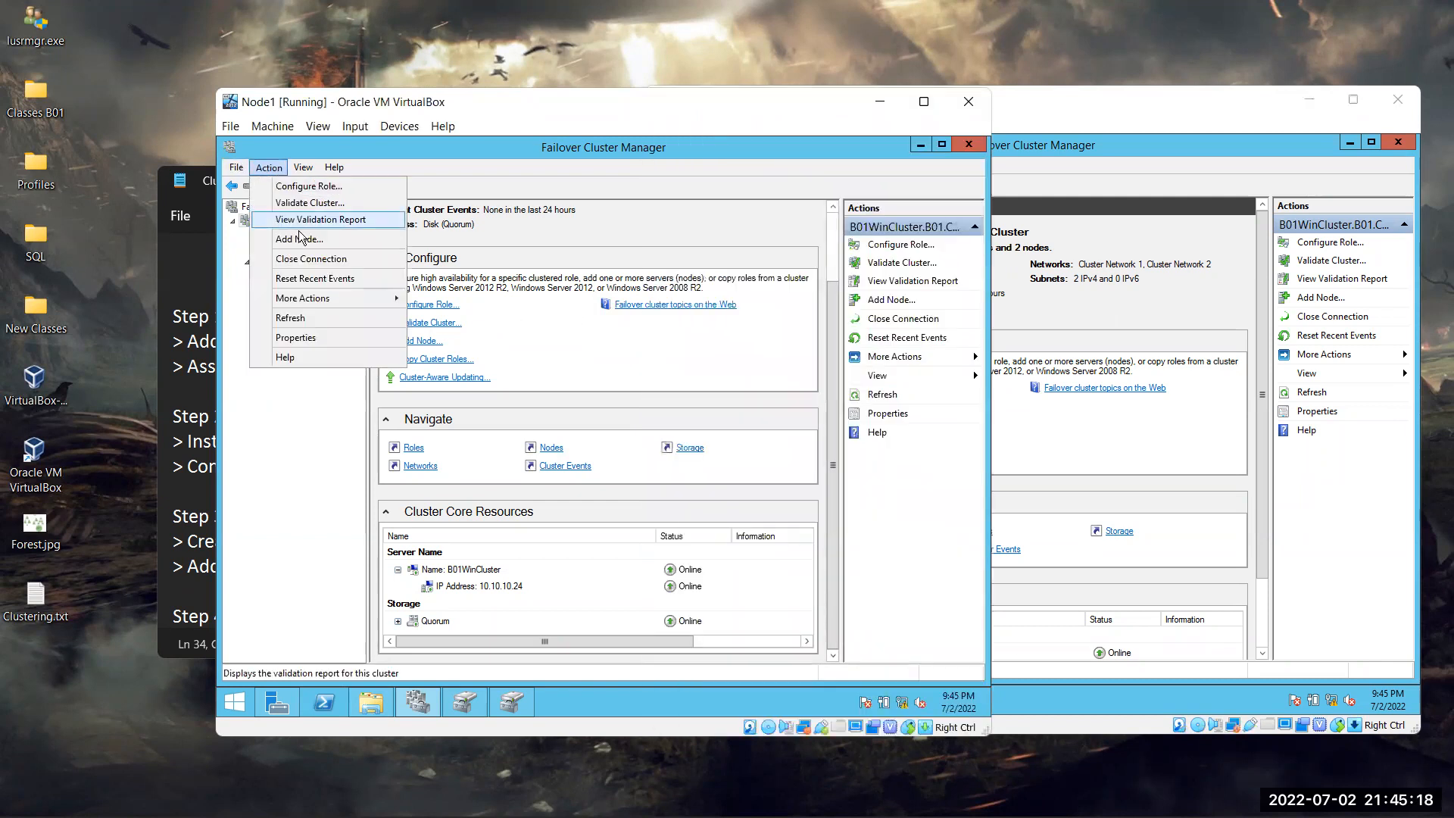
pyautogui.click(326, 317)
pyautogui.click(1019, 380)
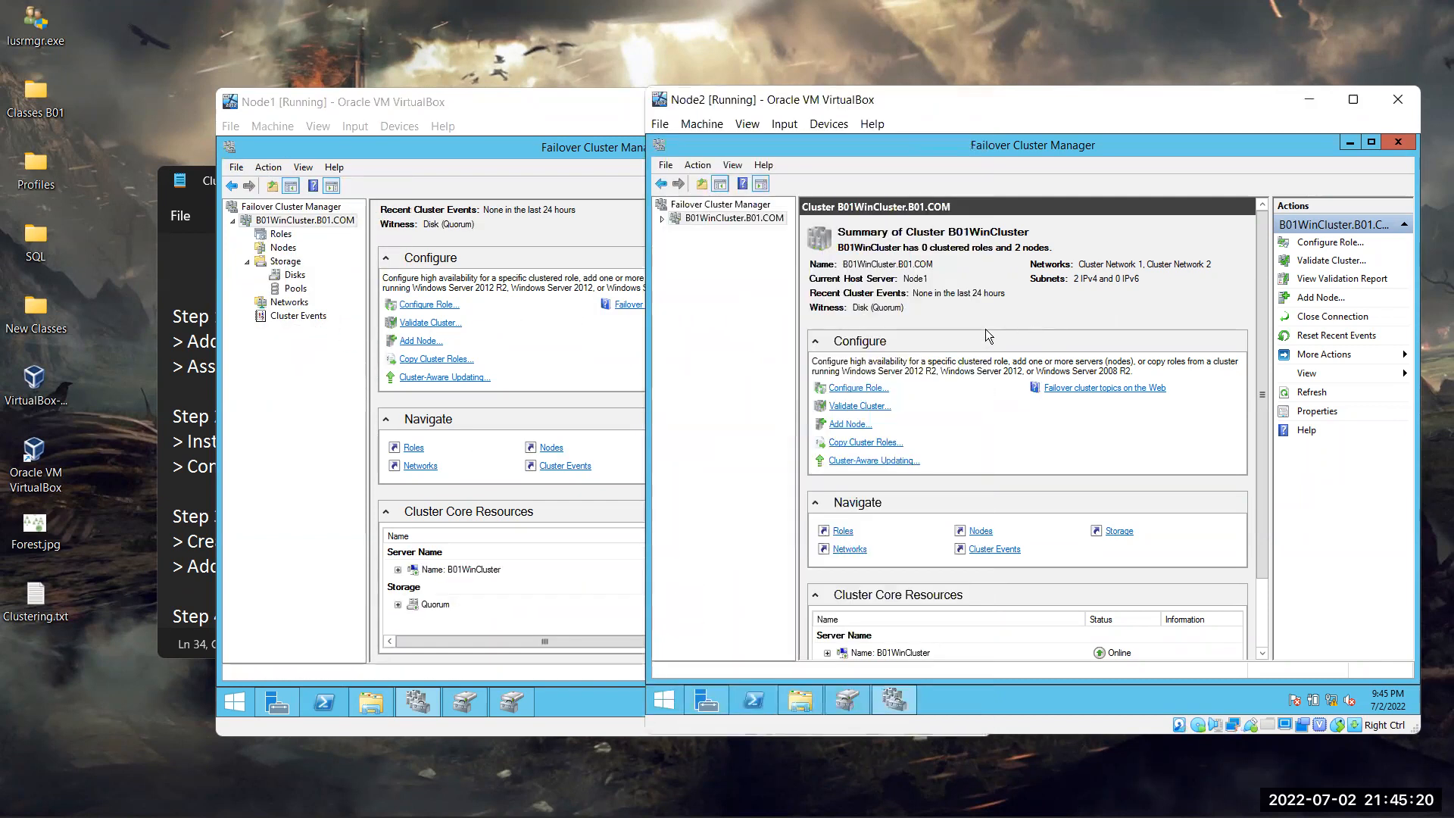
pyautogui.rightClick(732, 214)
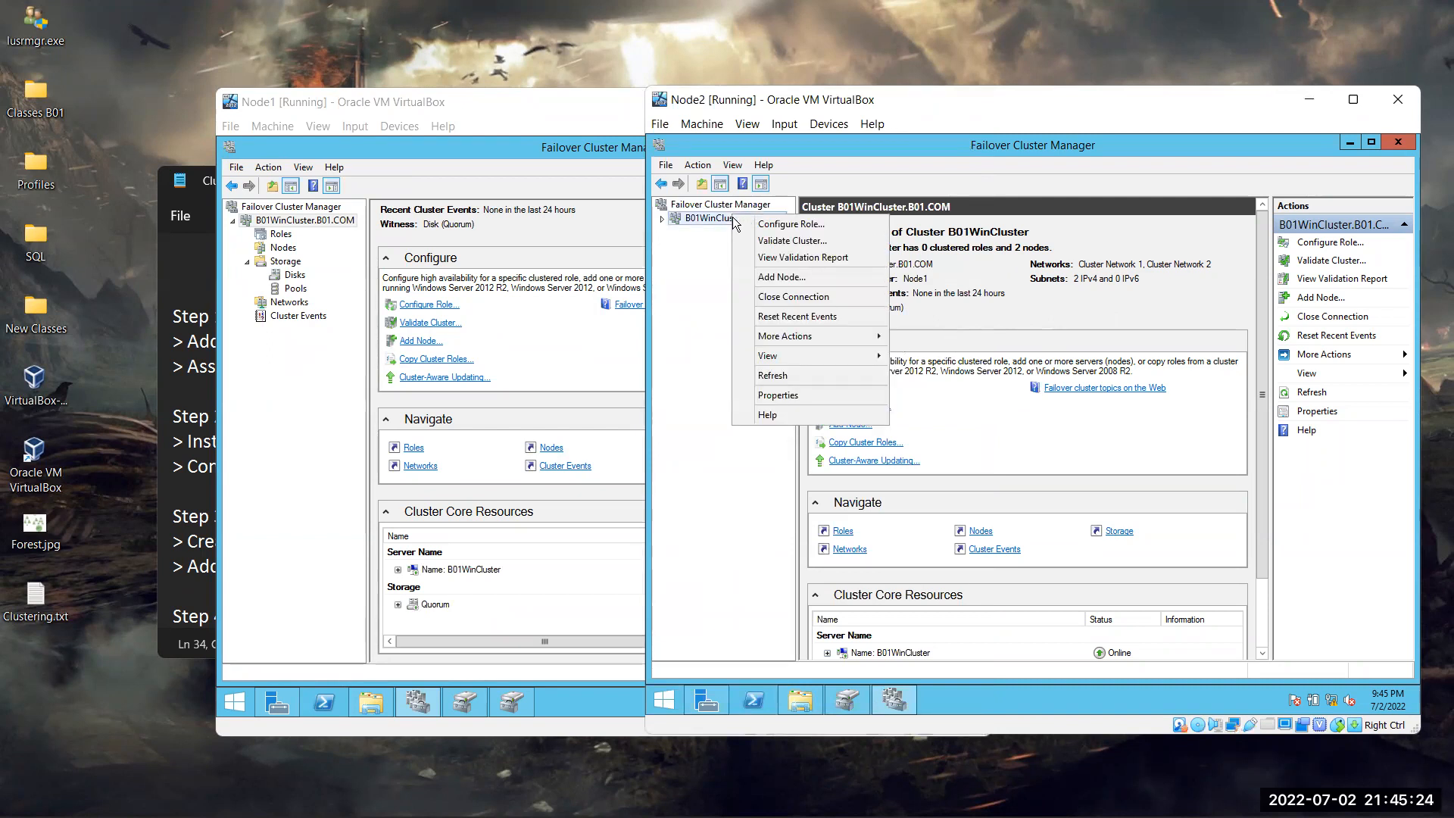
pyautogui.moveTo(806, 345)
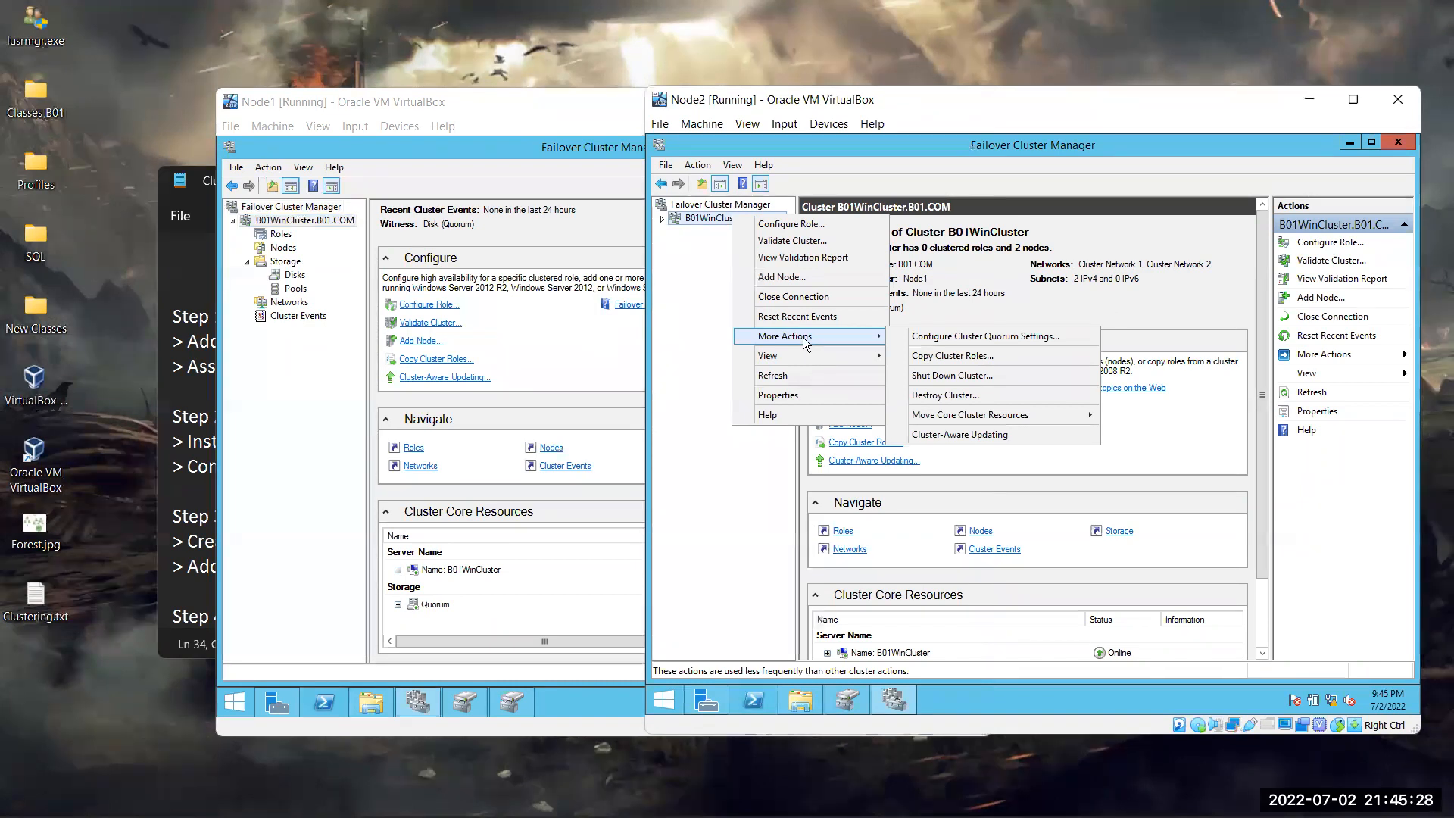
pyautogui.moveTo(1045, 415)
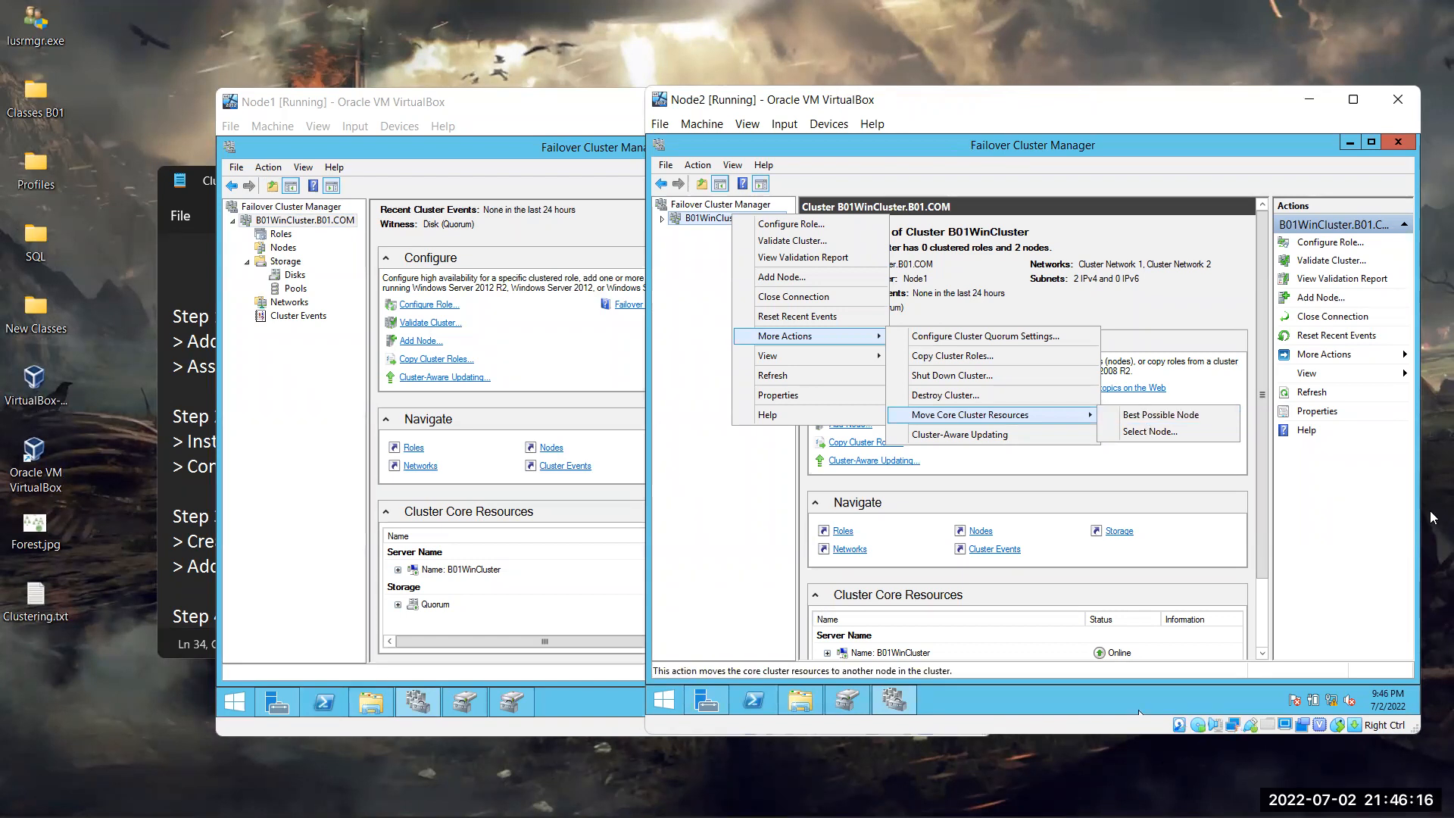
pyautogui.click(1128, 174)
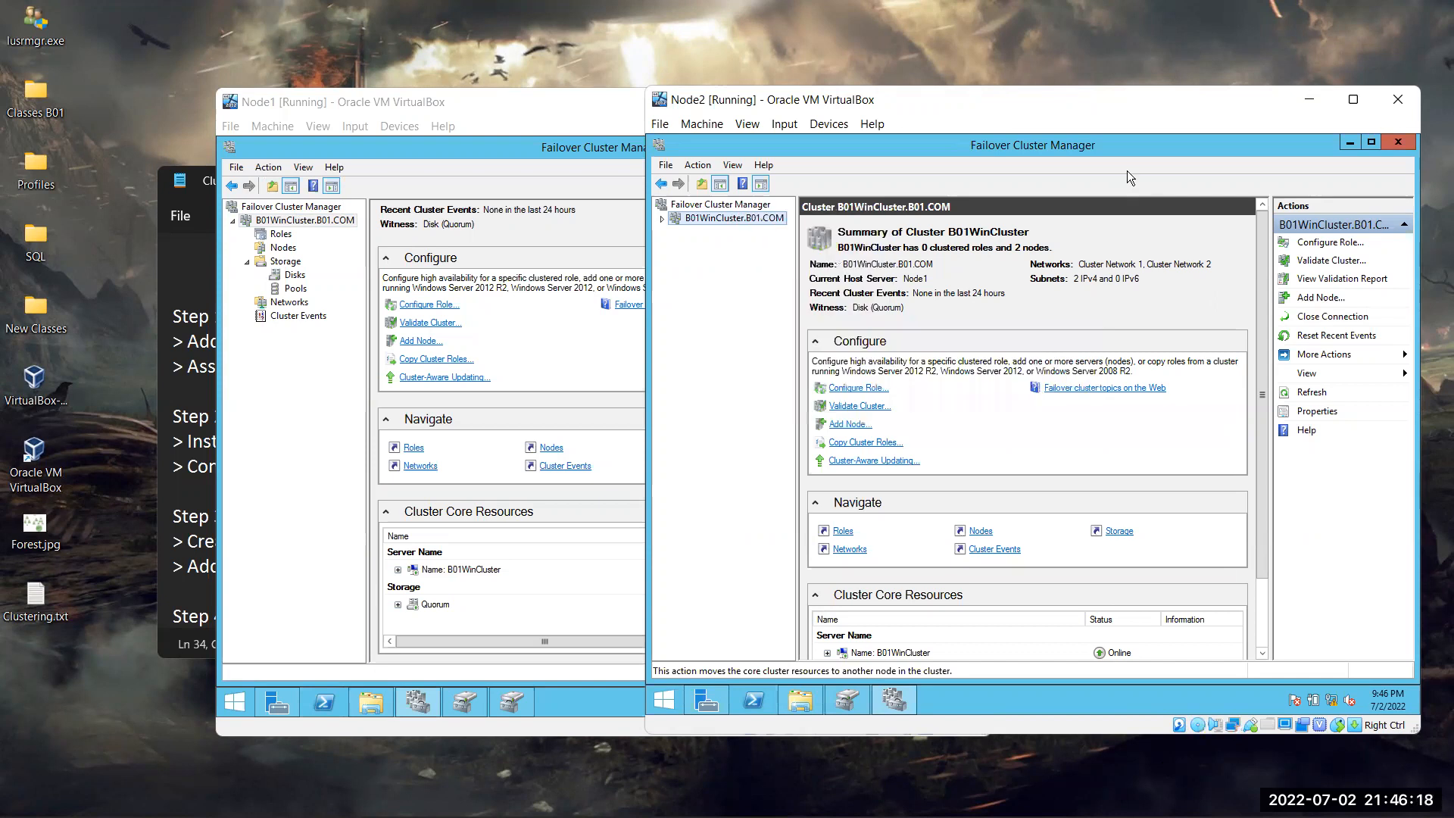
# Select B01WinCluster.B01.COM, release capture, and move Node1 and Node2 windows up-left with Node2 on top
pyautogui.click(932, 277)
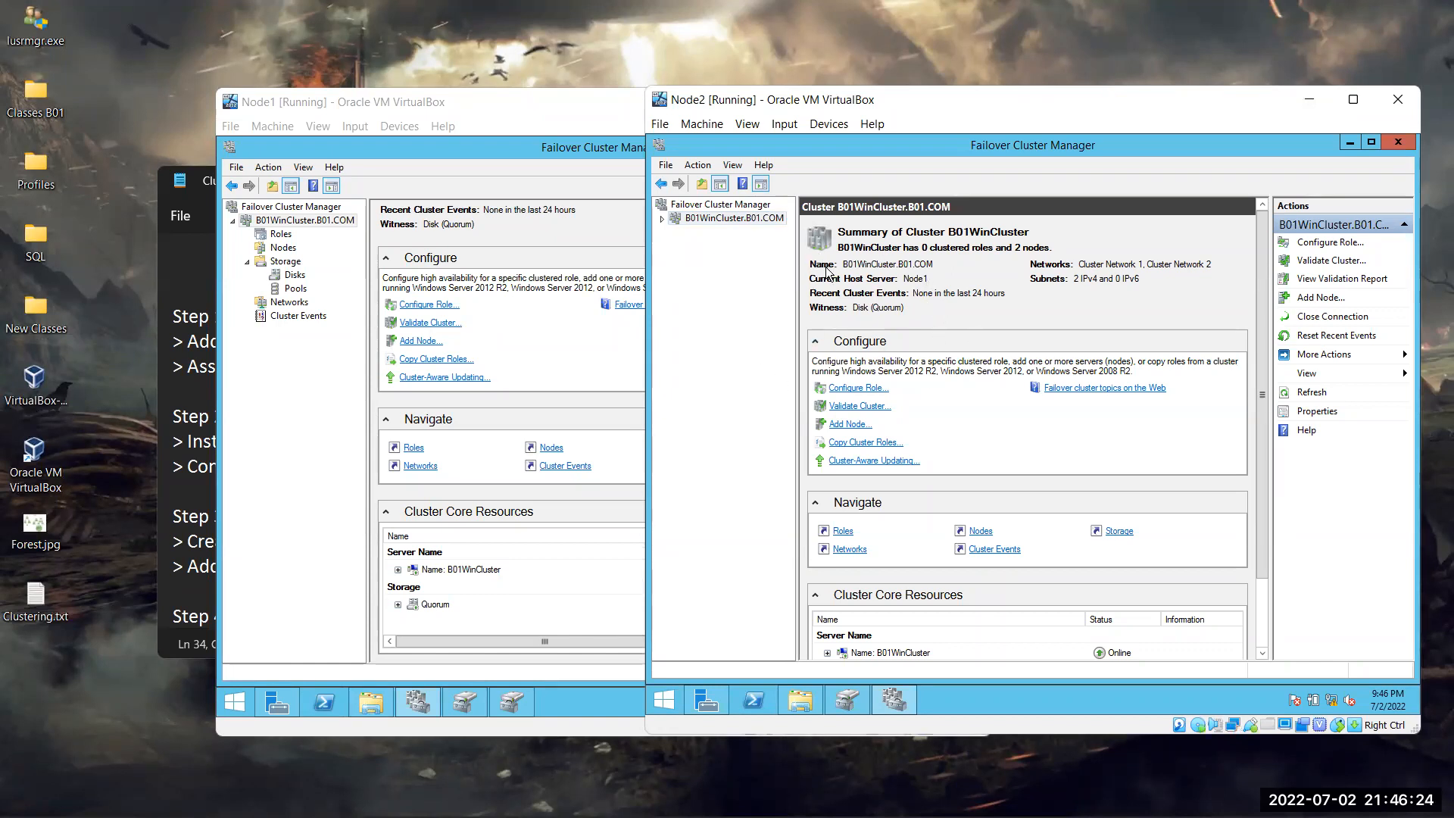
pyautogui.click(735, 218)
pyautogui.hotkey('alt', 'Tab')
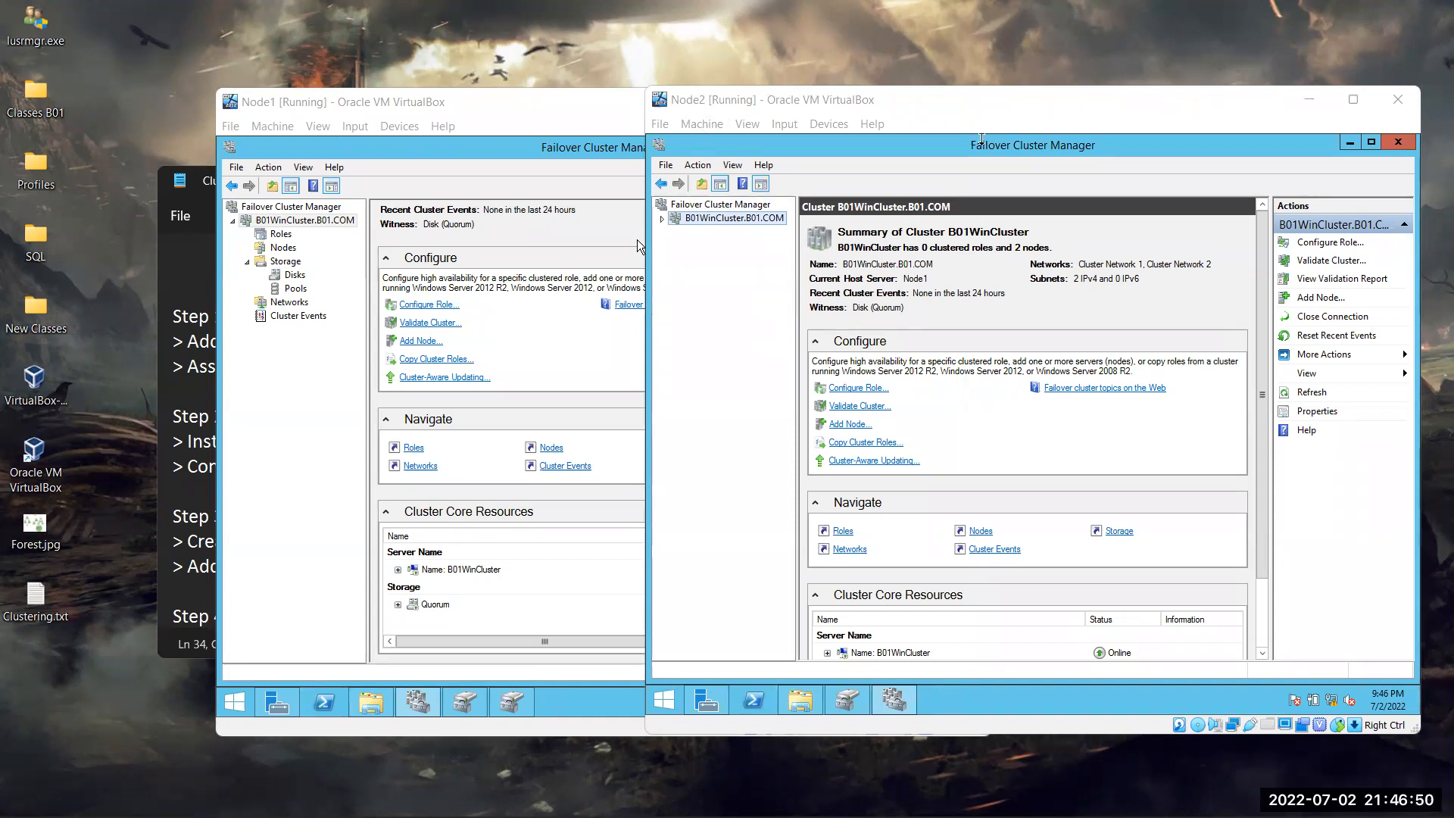
pyautogui.moveTo(544, 107); pyautogui.dragTo(500, 85)
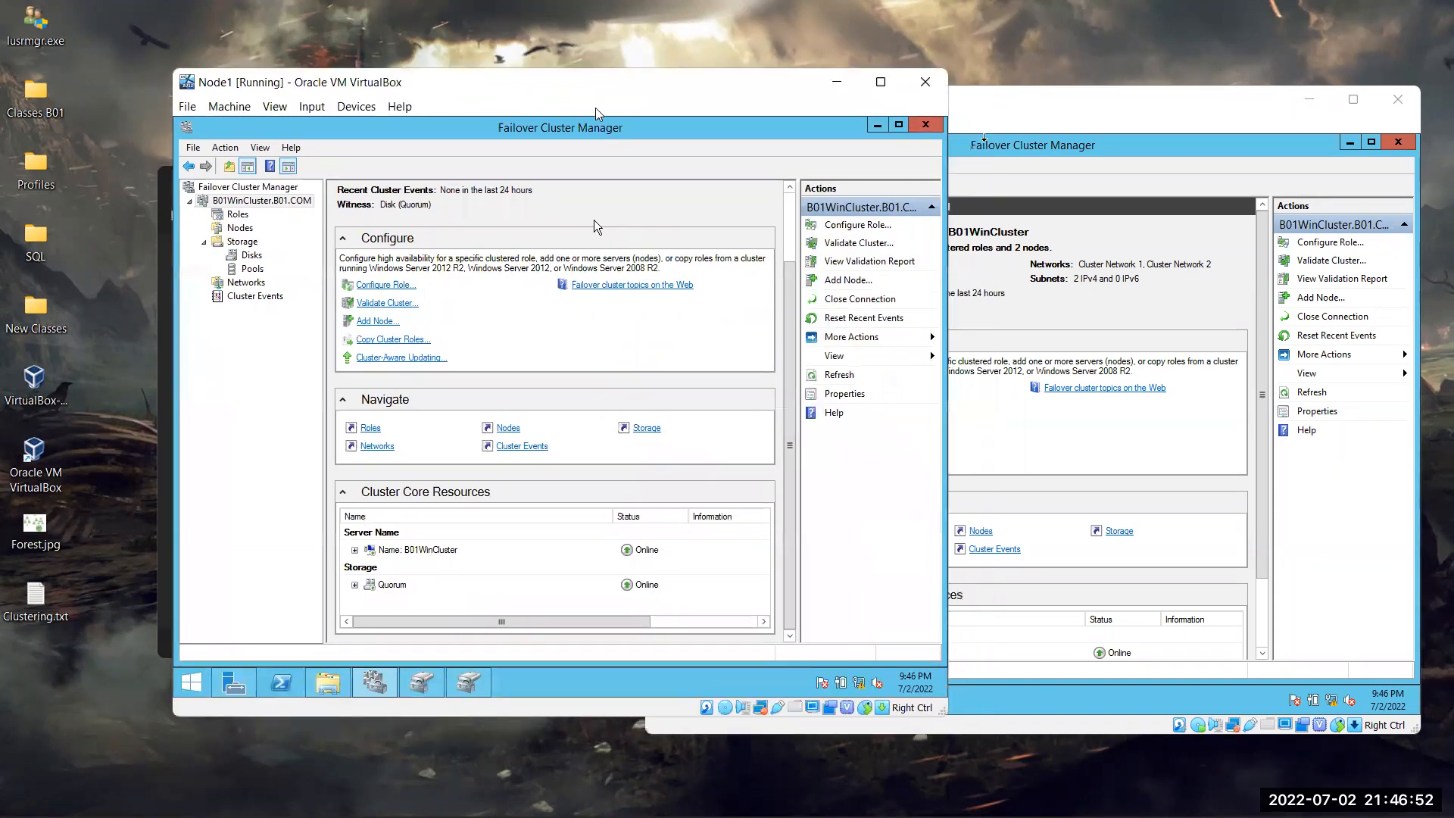
pyautogui.click(996, 112)
pyautogui.moveTo(996, 113); pyautogui.dragTo(976, 98)
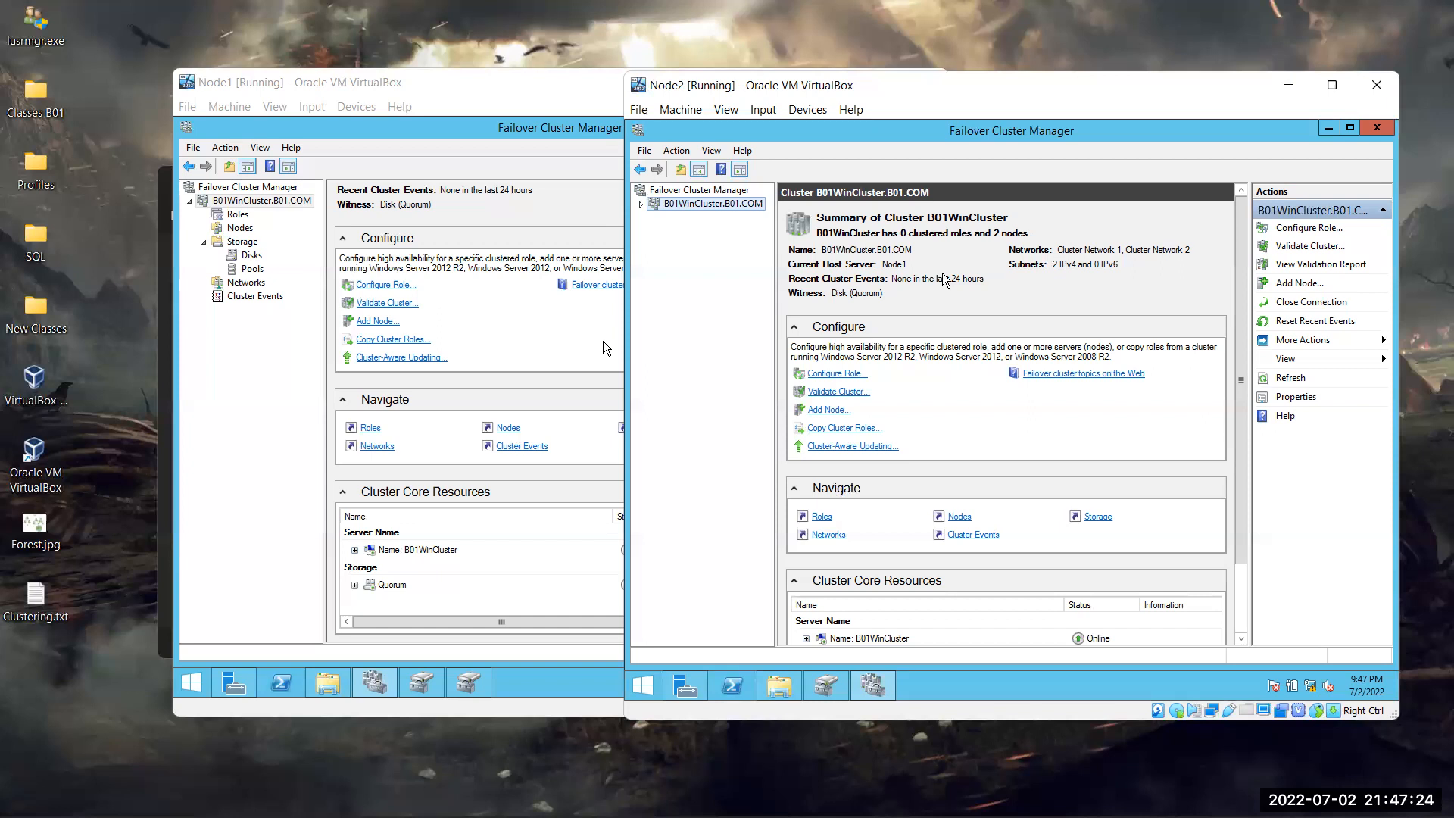
# Open the Configure Cluster Quorum Settings wizard and close it without changes
pyautogui.rightClick(732, 209)
pyautogui.moveTo(798, 329)
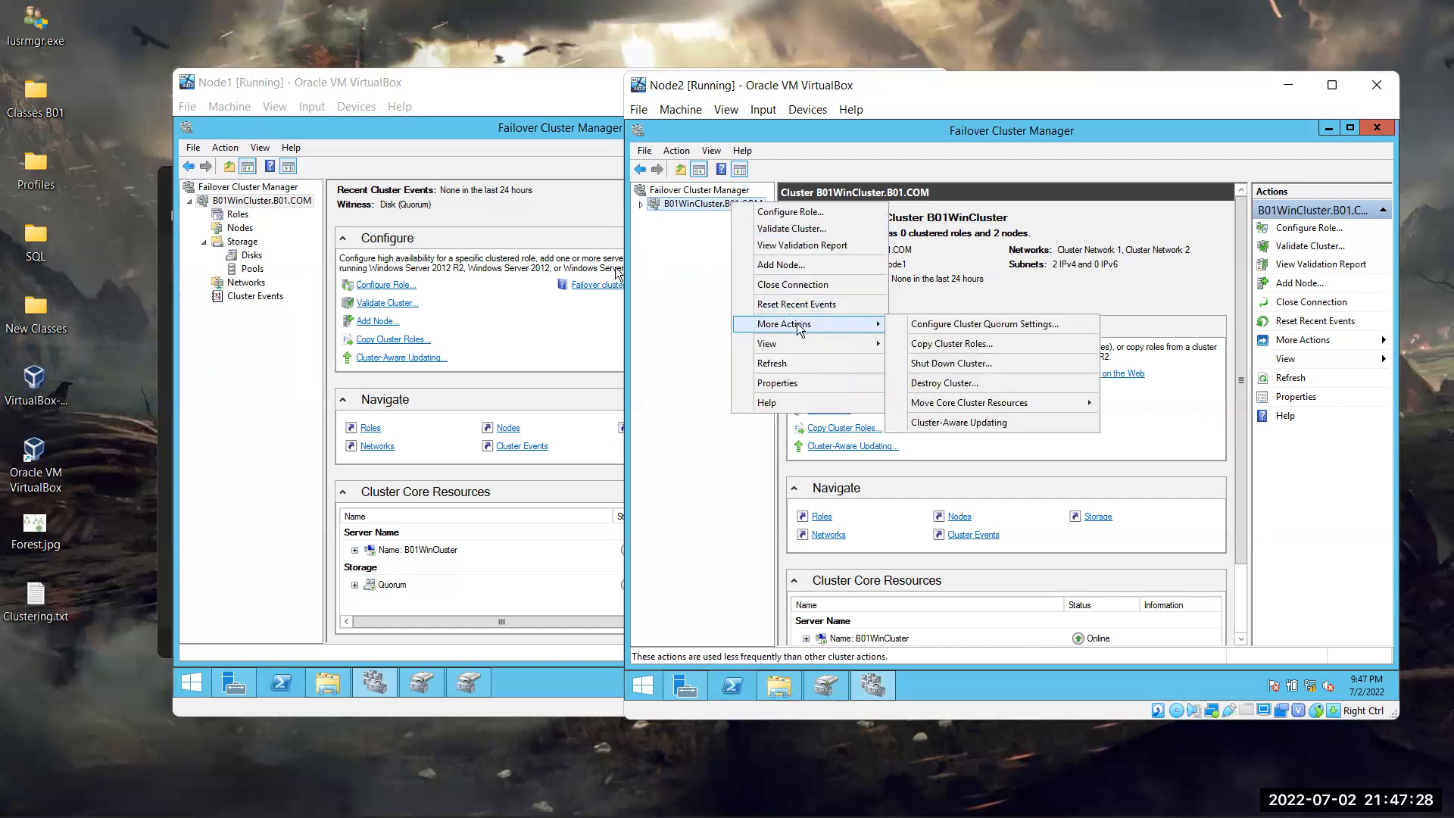
pyautogui.click(965, 325)
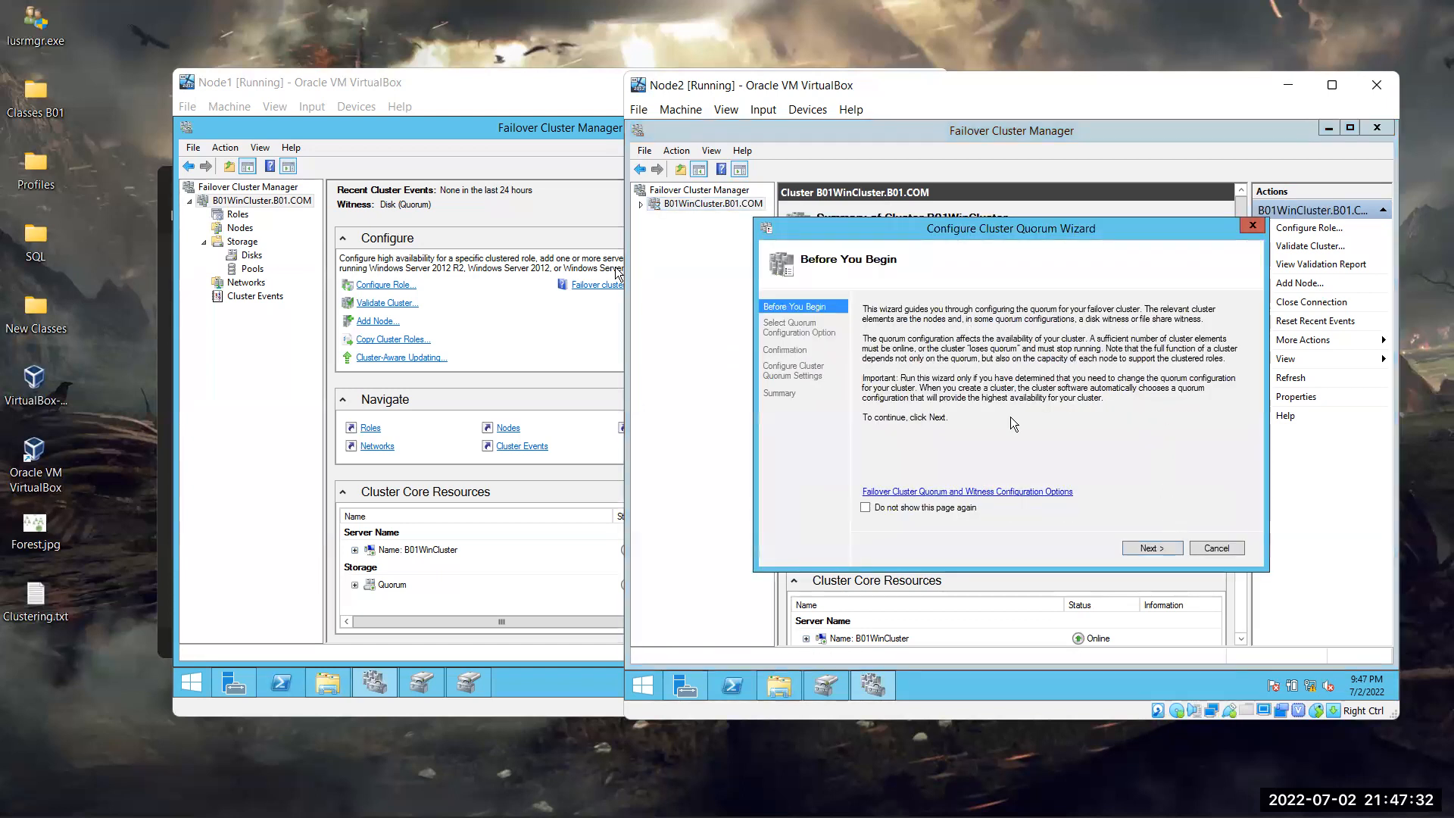
pyautogui.click(1251, 227)
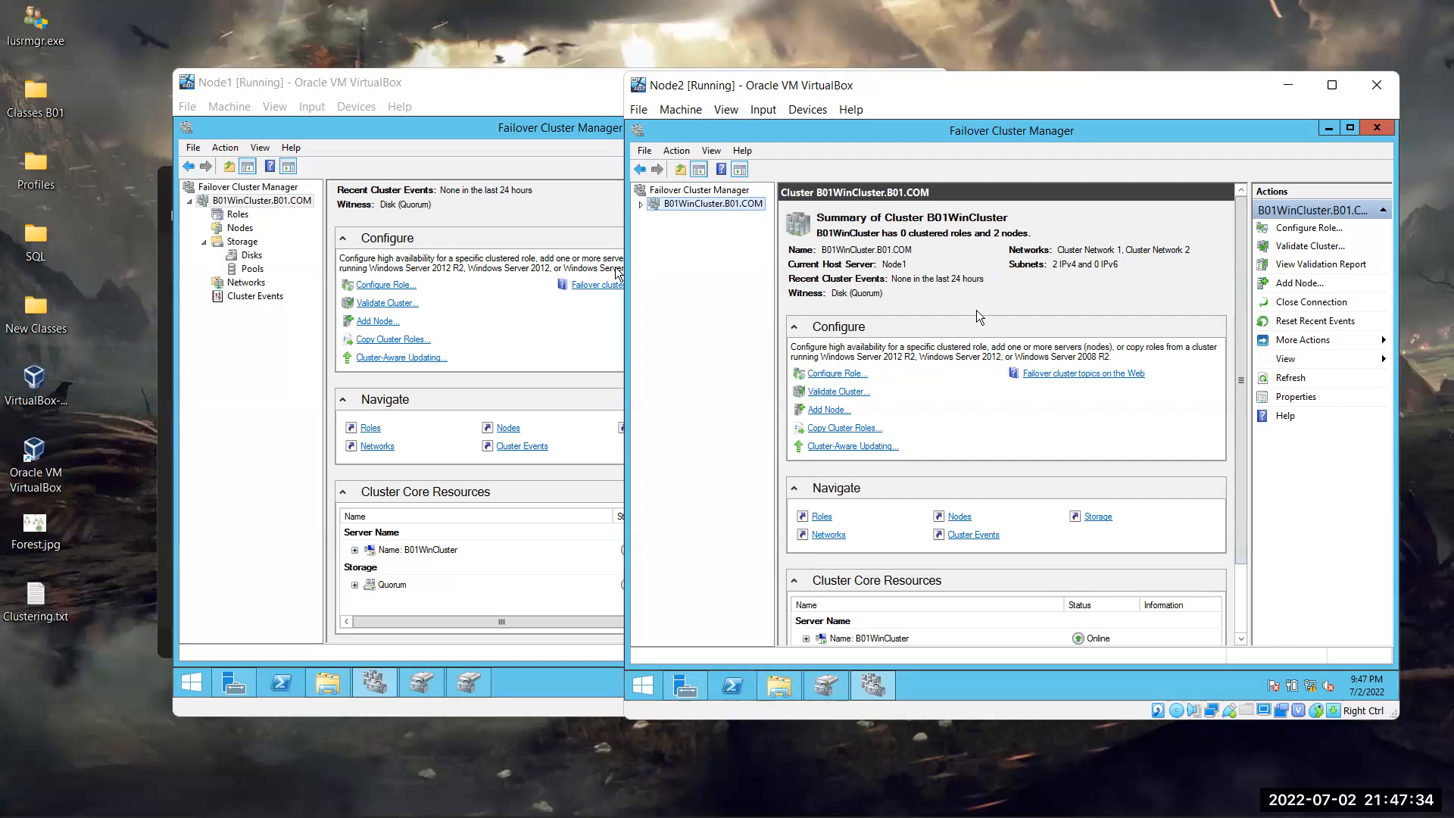
# Review the cluster's Move Core Cluster Resources options without choosing any
pyautogui.rightClick(712, 202)
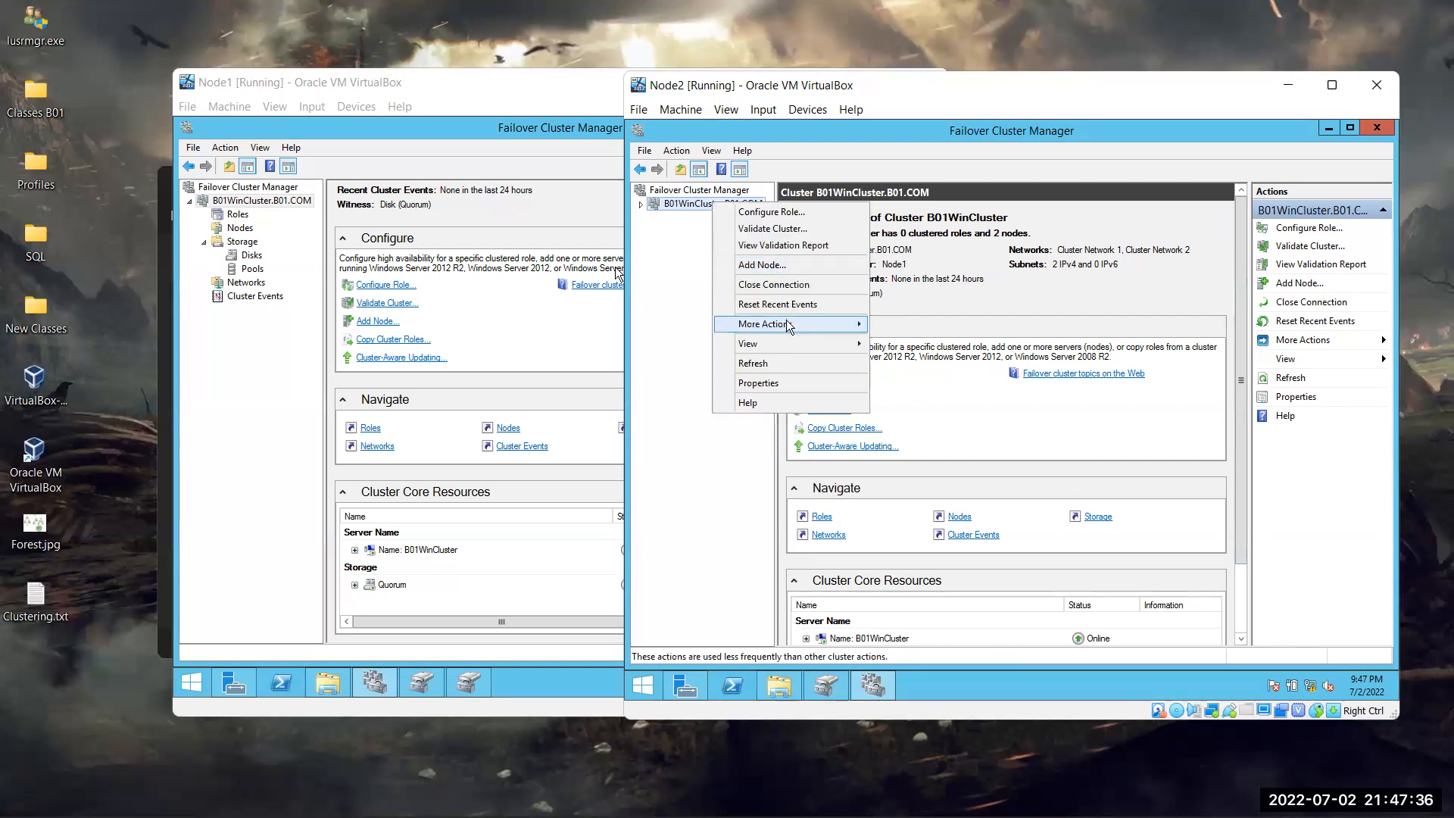
pyautogui.moveTo(803, 324)
pyautogui.moveTo(960, 410)
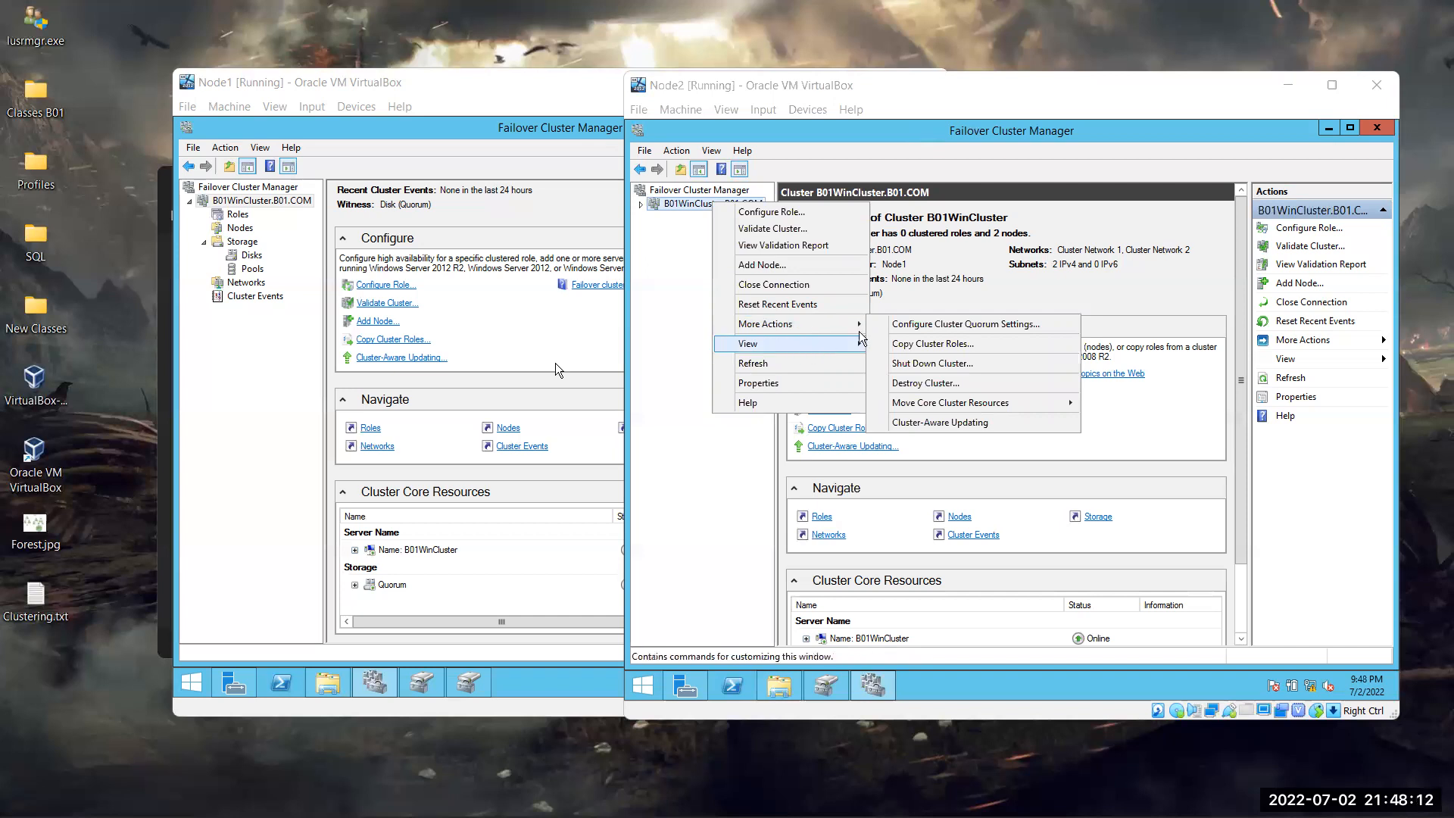
pyautogui.moveTo(971, 406)
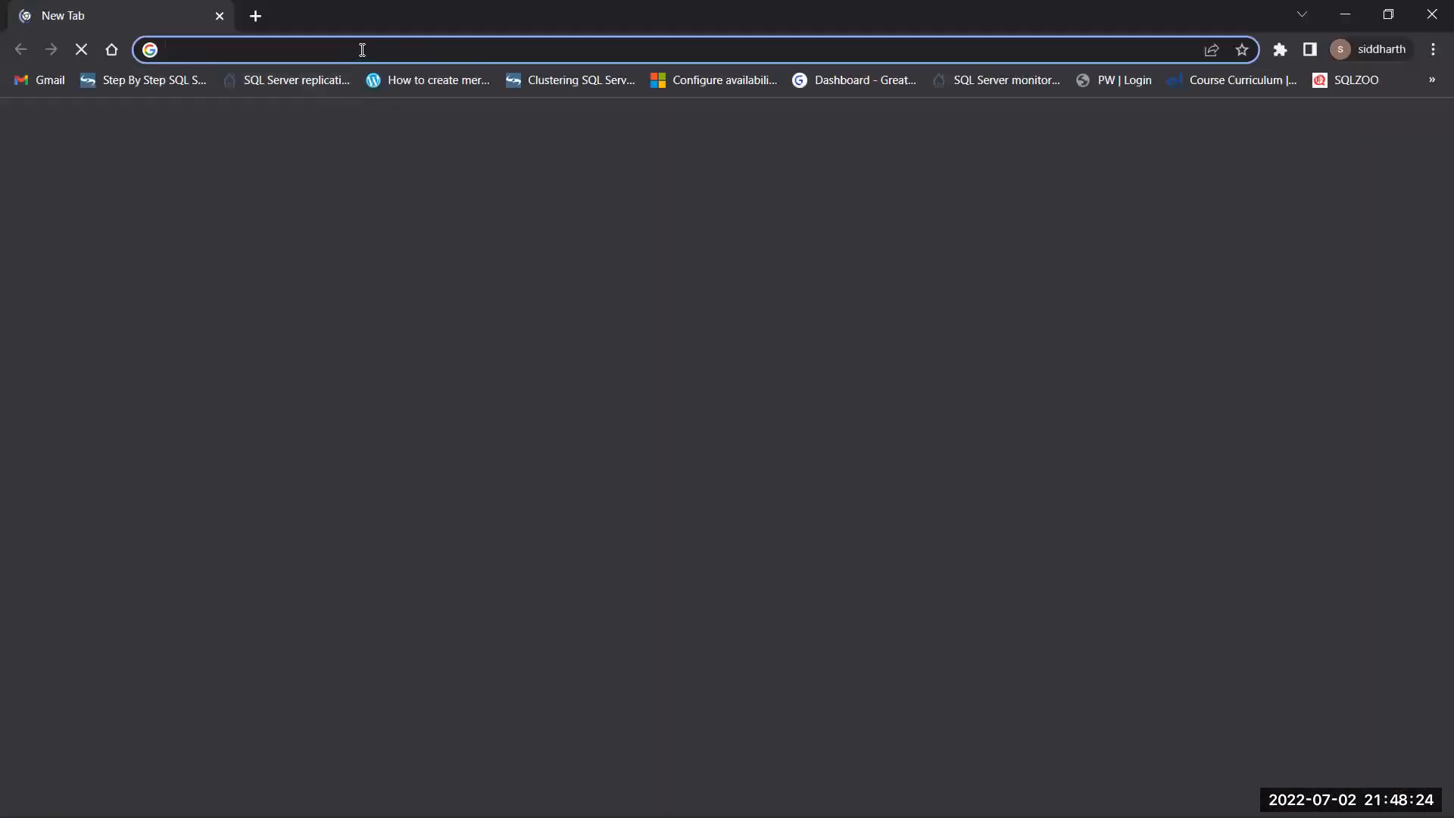
# Go to draw.io and open the existing aDSFS.drawio diagram from the computer
pyautogui.write('draw.io')
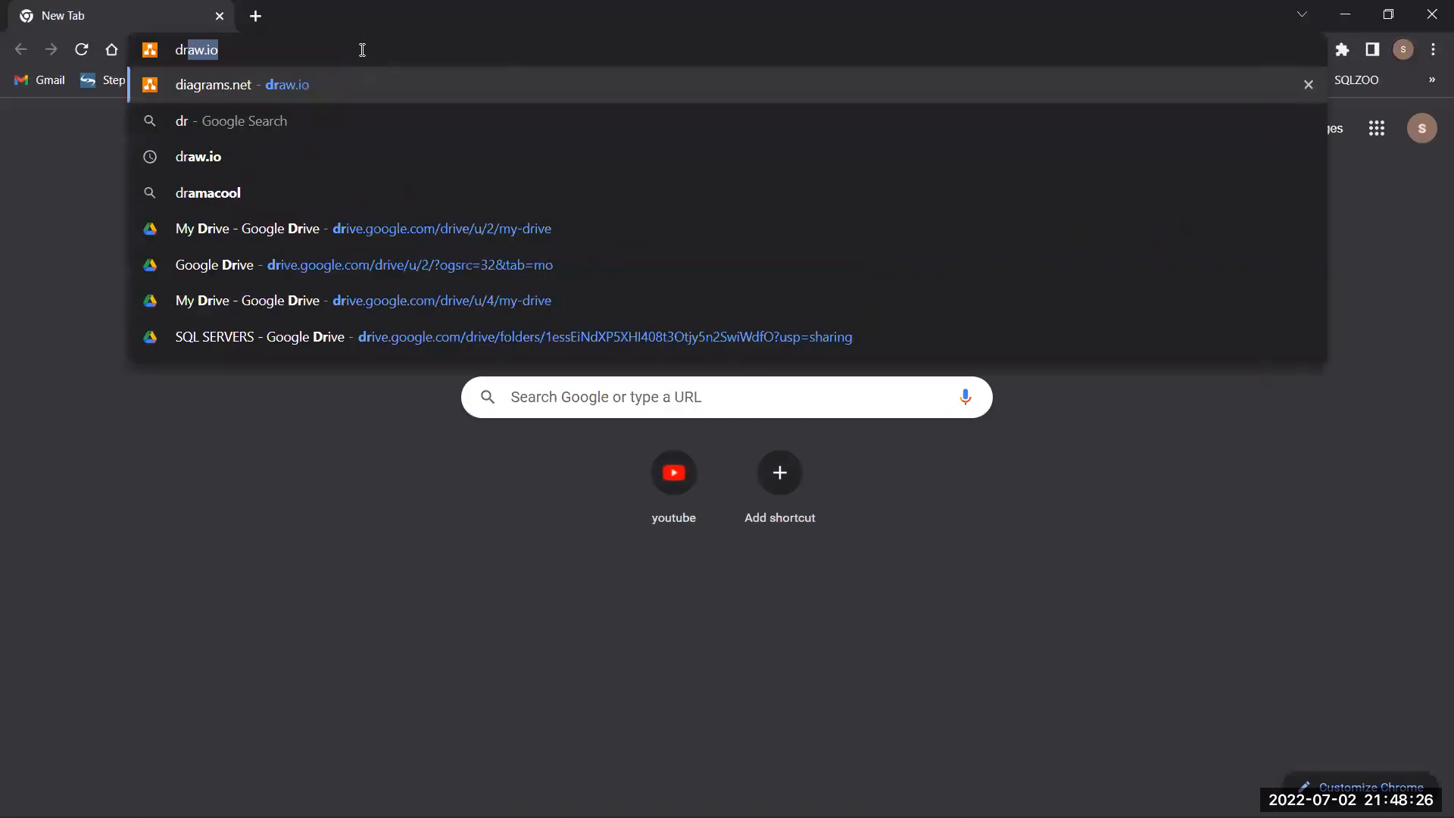
pyautogui.press('Return')
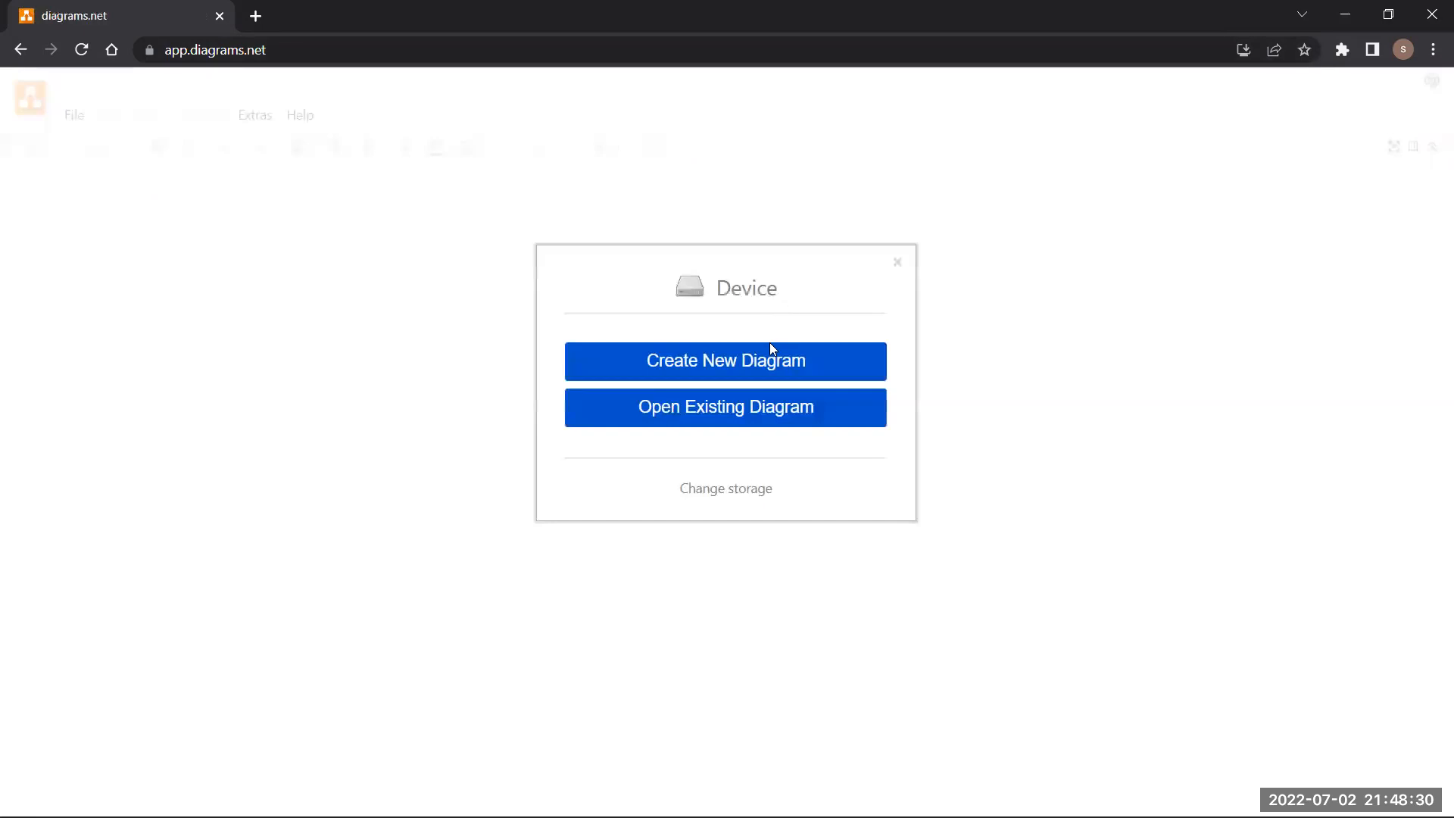
pyautogui.click(729, 411)
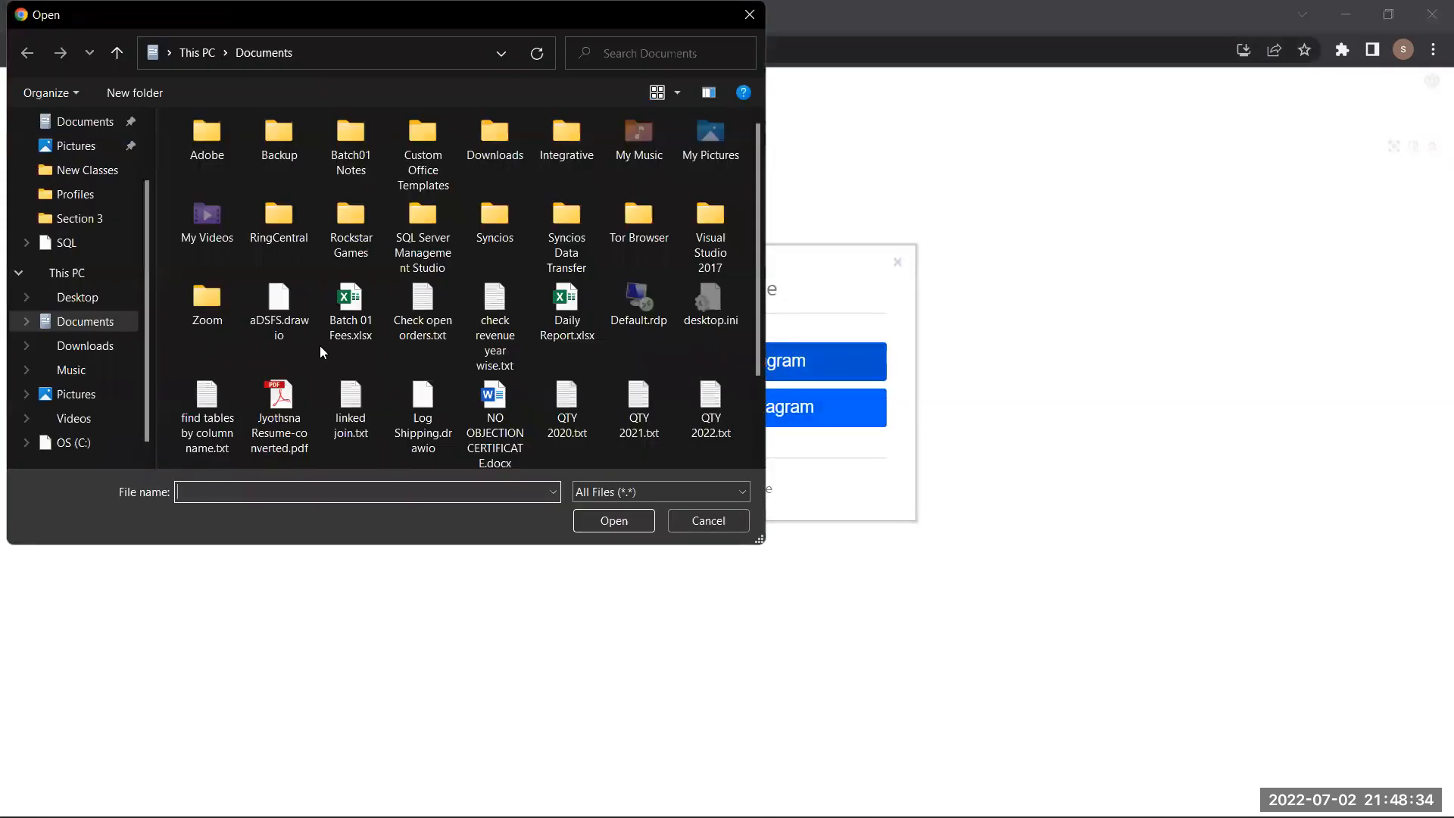
pyautogui.click(266, 326)
pyautogui.click(613, 520)
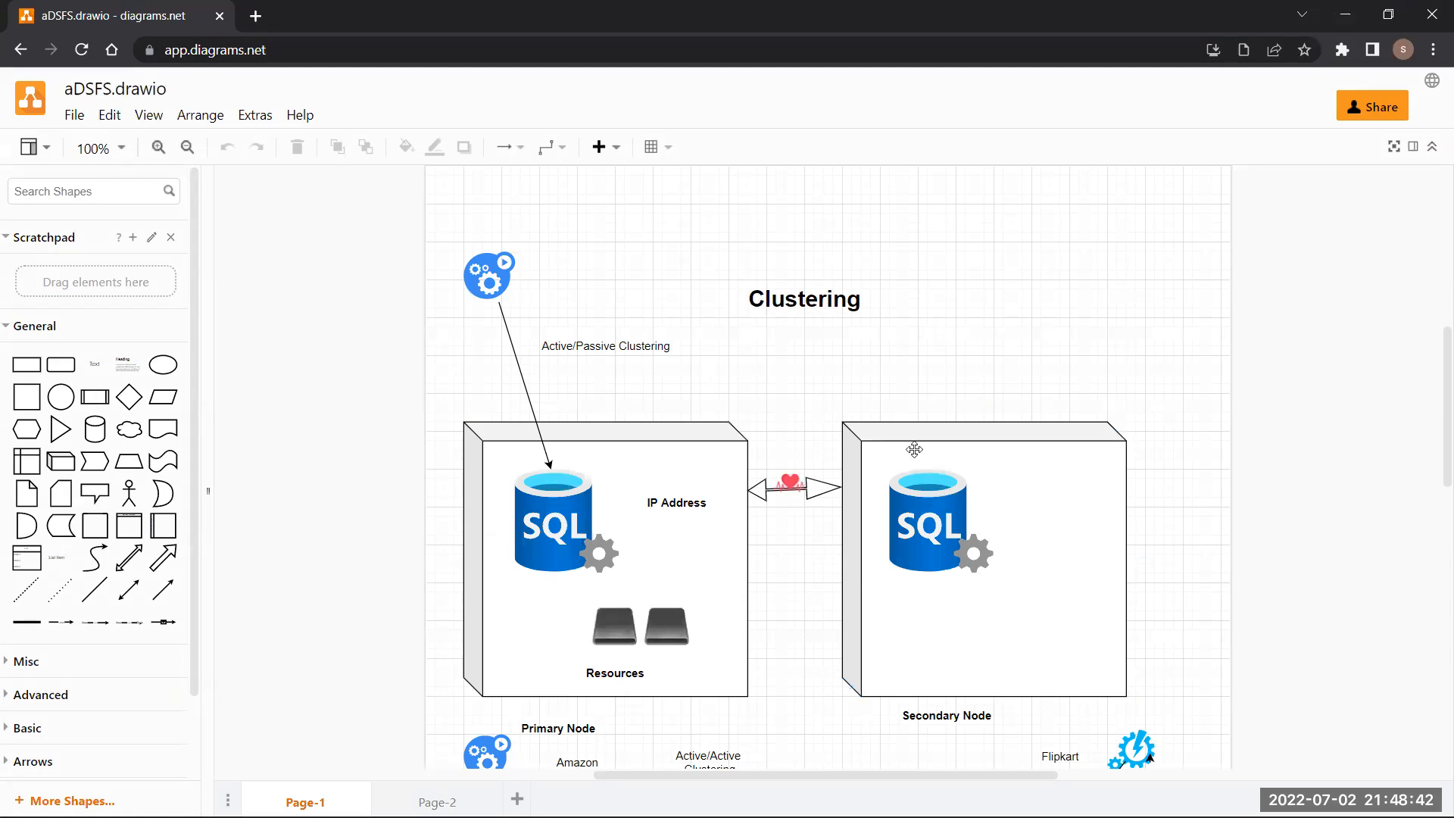
# Scroll through the first page and select the Primary Node box
pyautogui.scroll(-3, 888, 449)
pyautogui.scroll(-6, 889, 450)
pyautogui.scroll(7, 890, 449)
pyautogui.scroll(2, 872, 462)
pyautogui.click(698, 466)
pyautogui.scroll(-1, 873, 479)
pyautogui.scroll(-1, 873, 480)
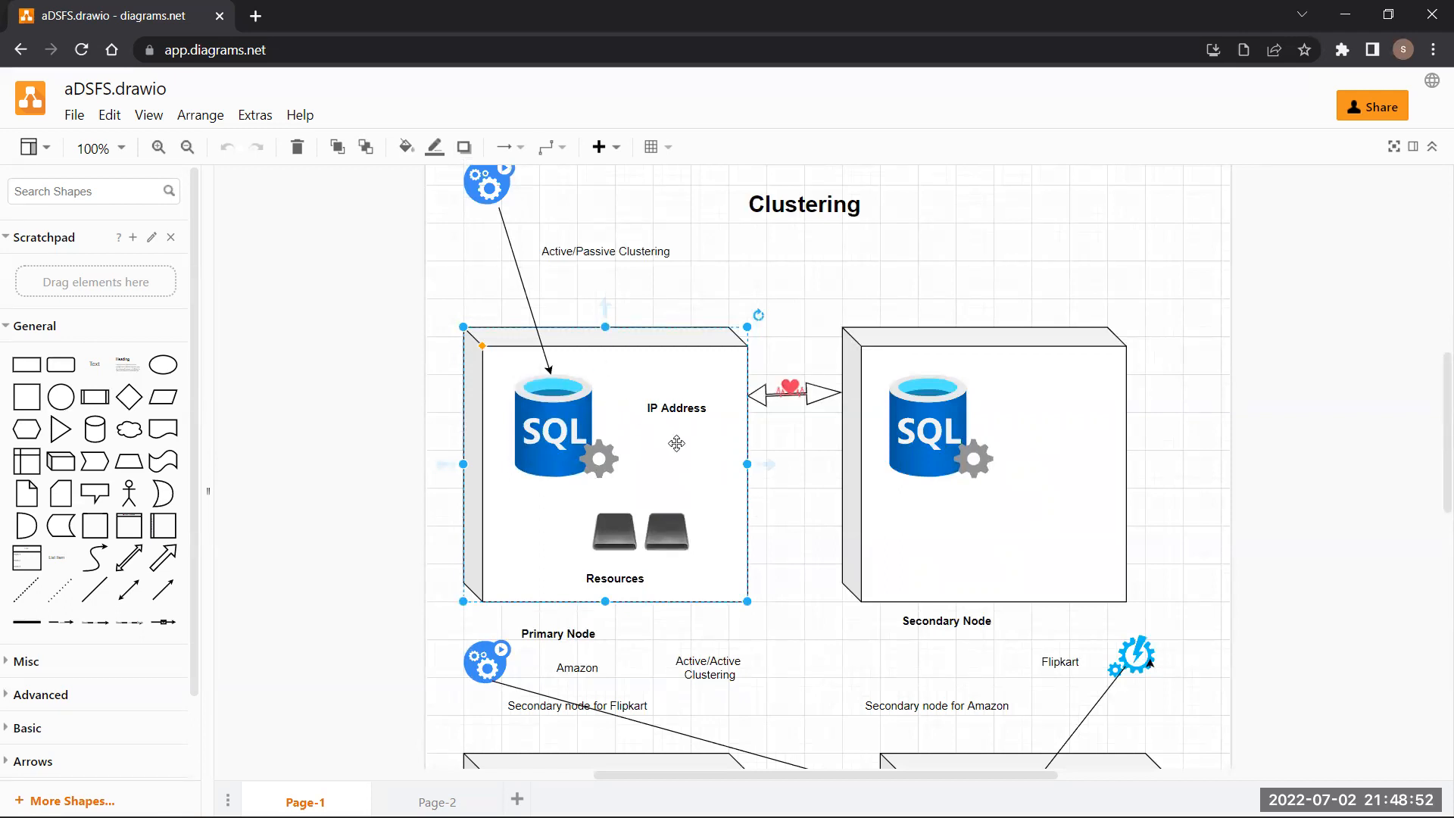
pyautogui.scroll(-5, 675, 442)
pyautogui.scroll(2, 676, 449)
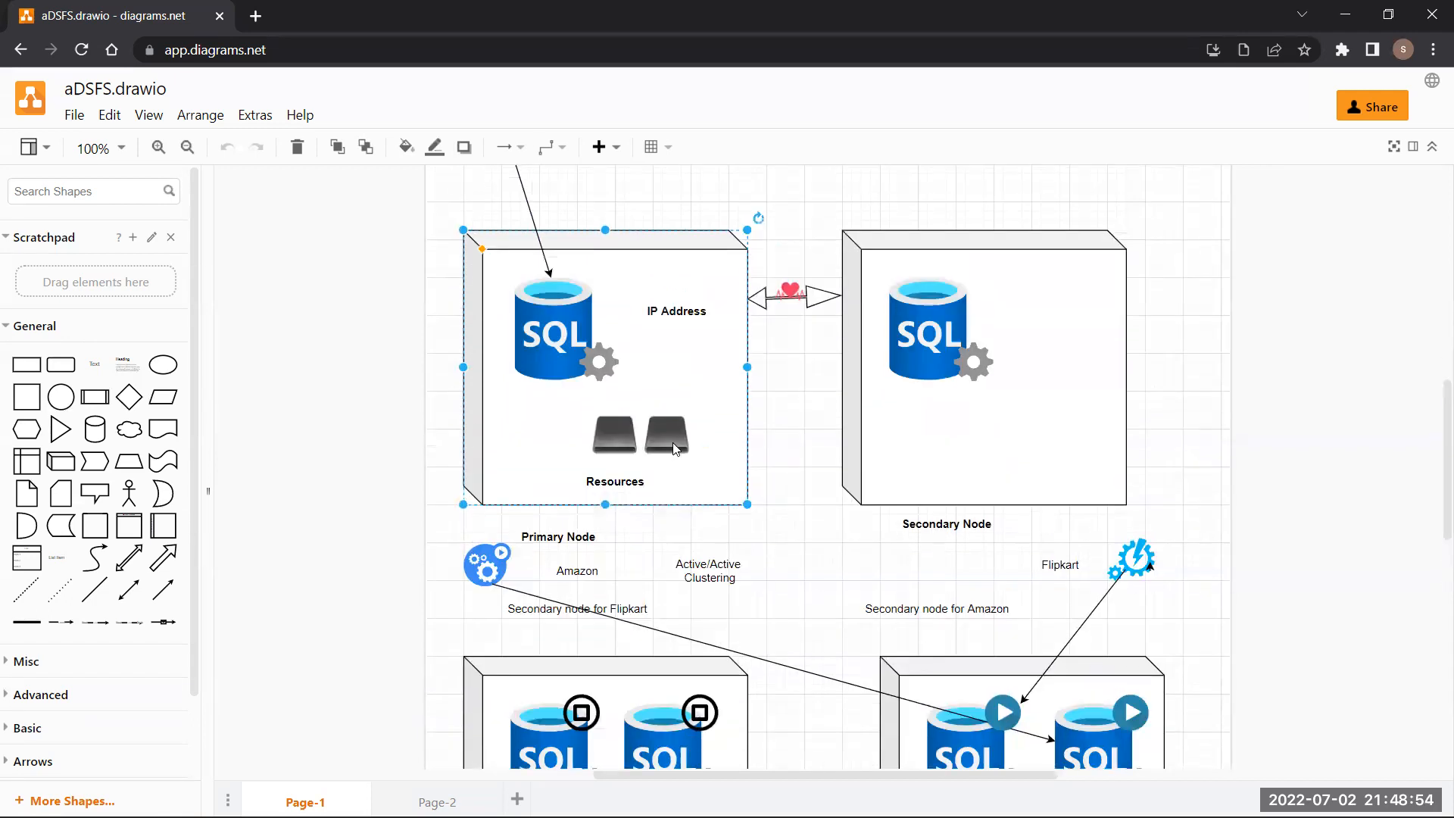
# Switch to Page-2 to view the Active/Passive Clustering layout
pyautogui.click(455, 800)
pyautogui.scroll(-3, 746, 513)
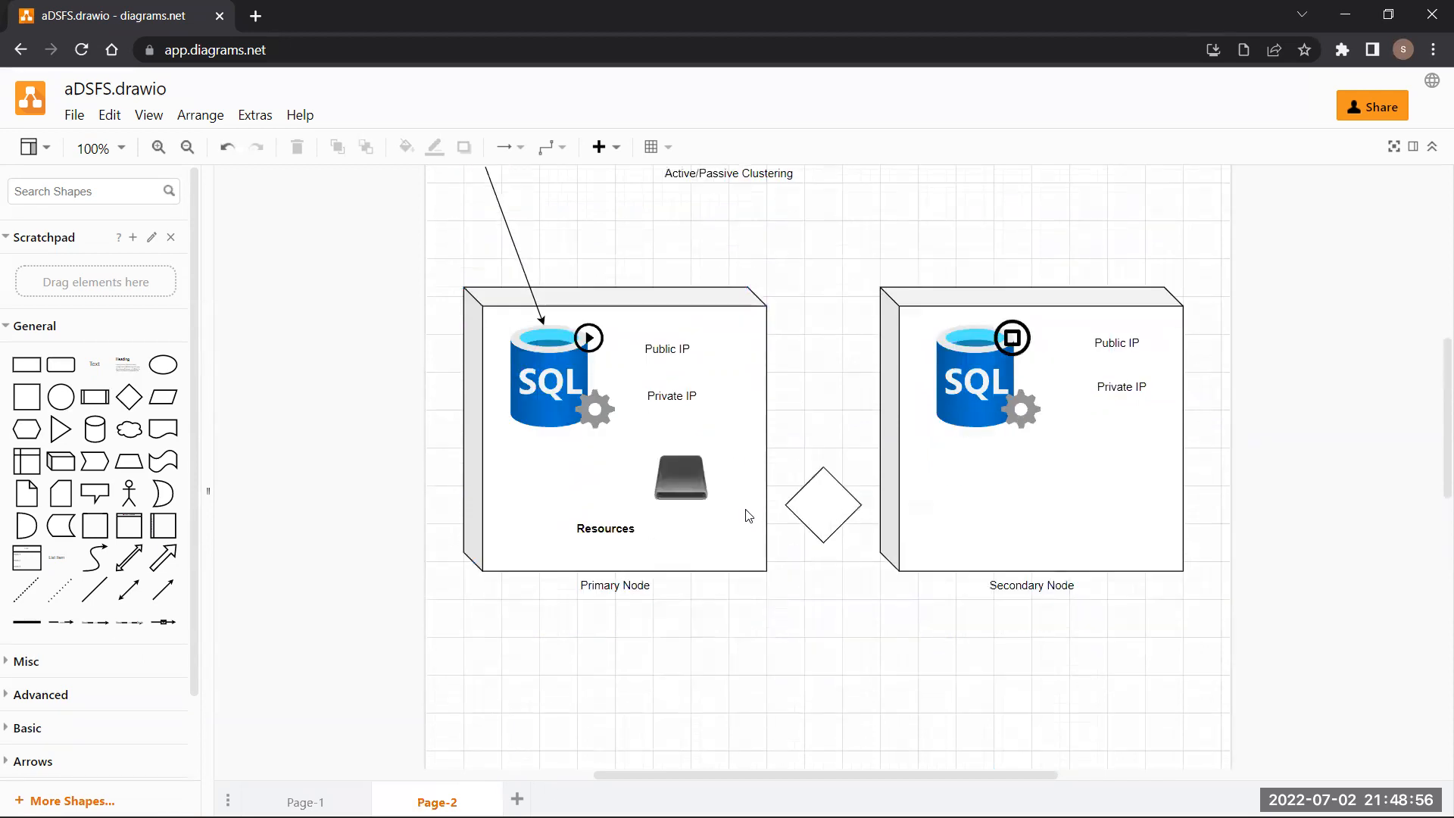
pyautogui.scroll(5, 747, 513)
pyautogui.scroll(-2, 749, 518)
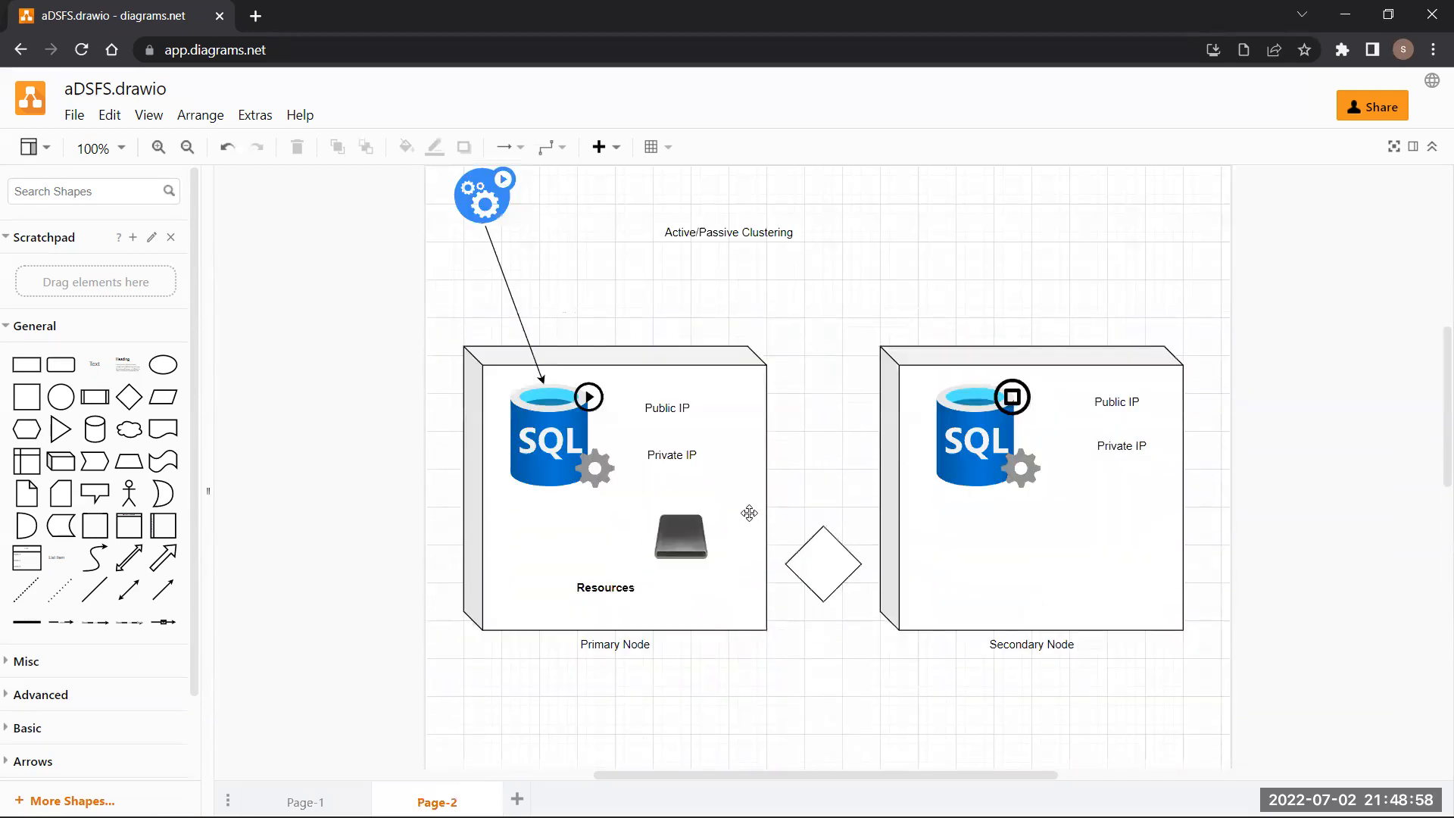
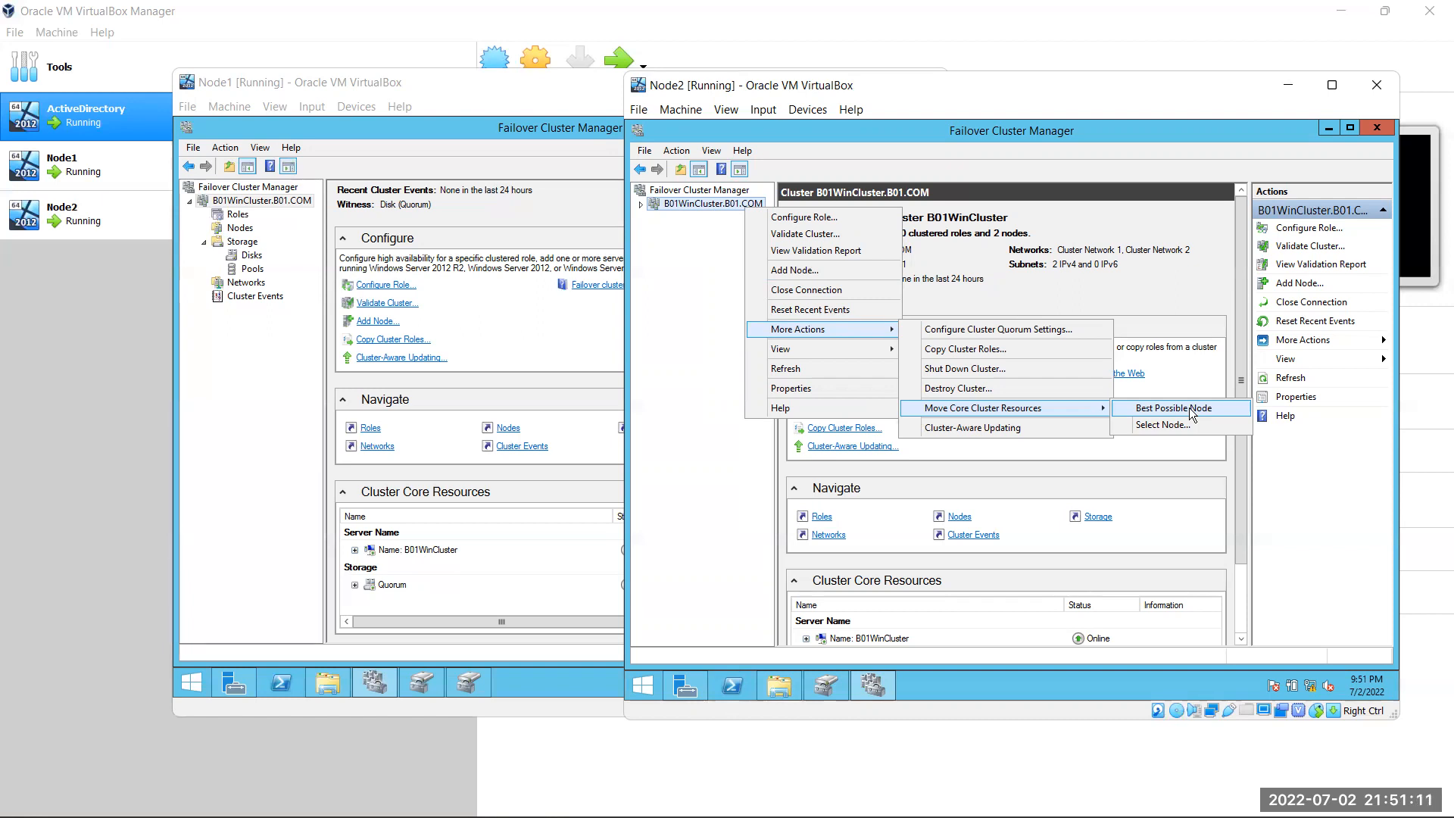
# Move the core cluster resources to Node2, then compare the Node1 and Node2 consoles
pyautogui.click(1180, 426)
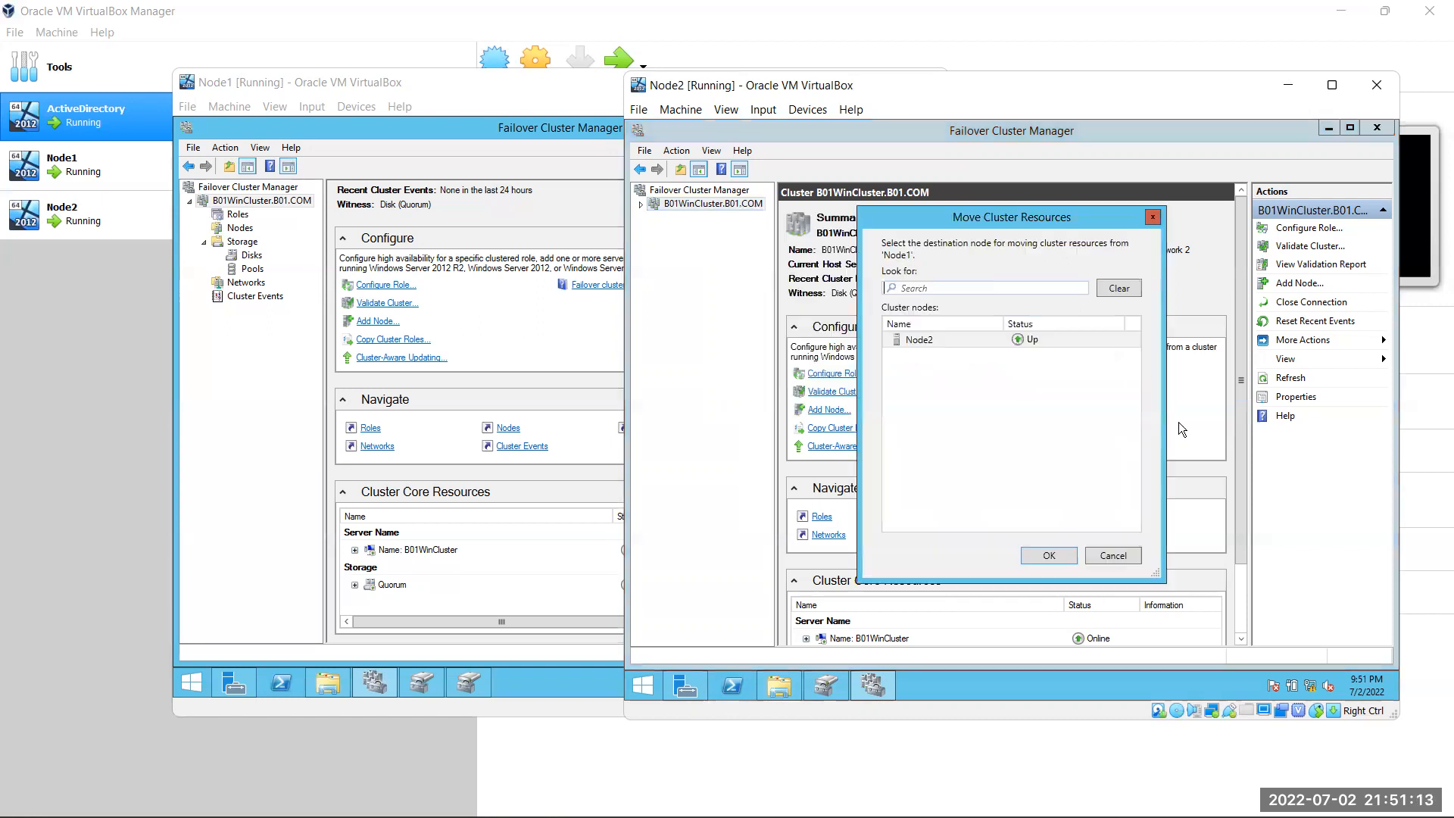
pyautogui.doubleClick(974, 336)
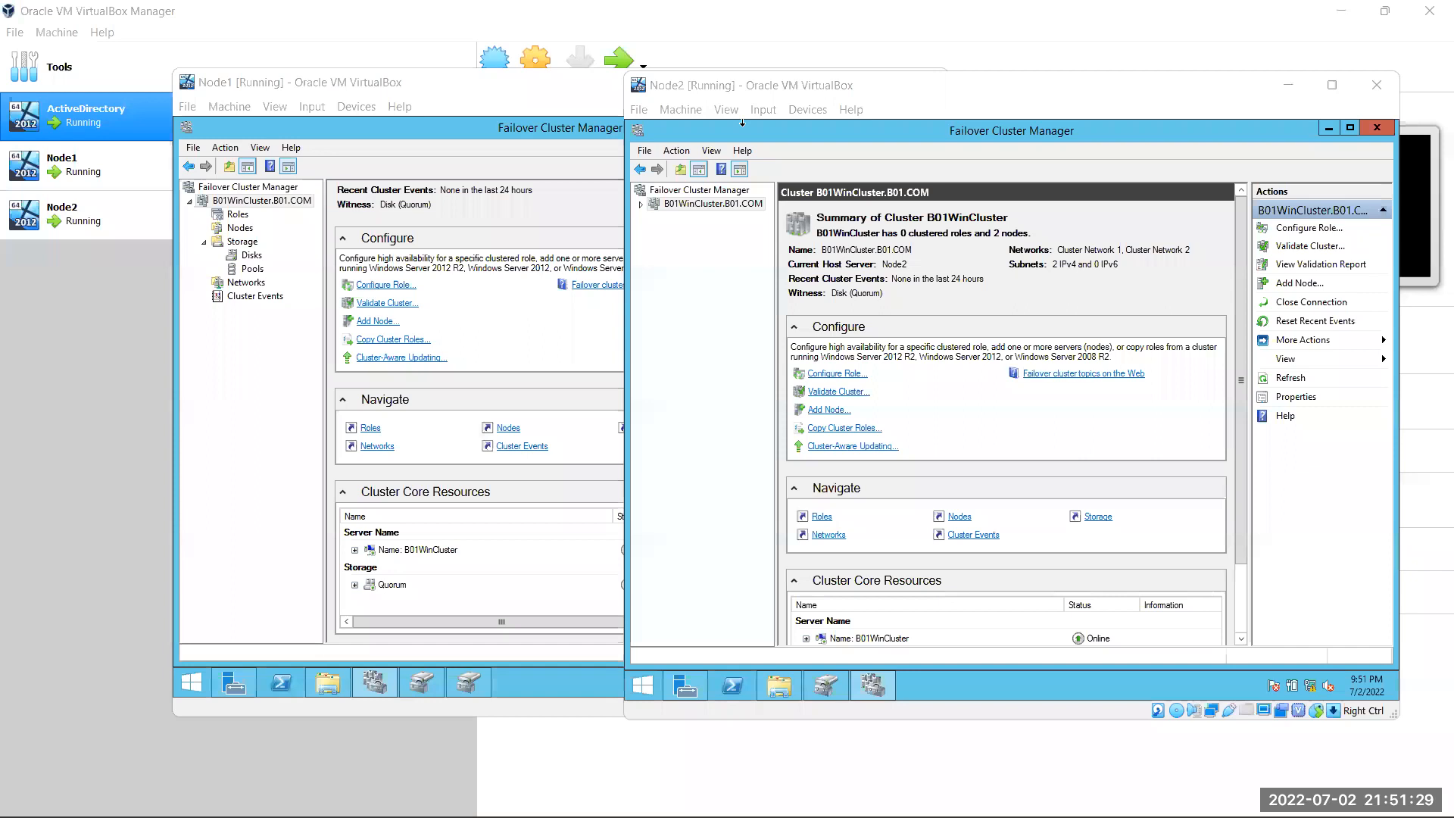
pyautogui.click(229, 201)
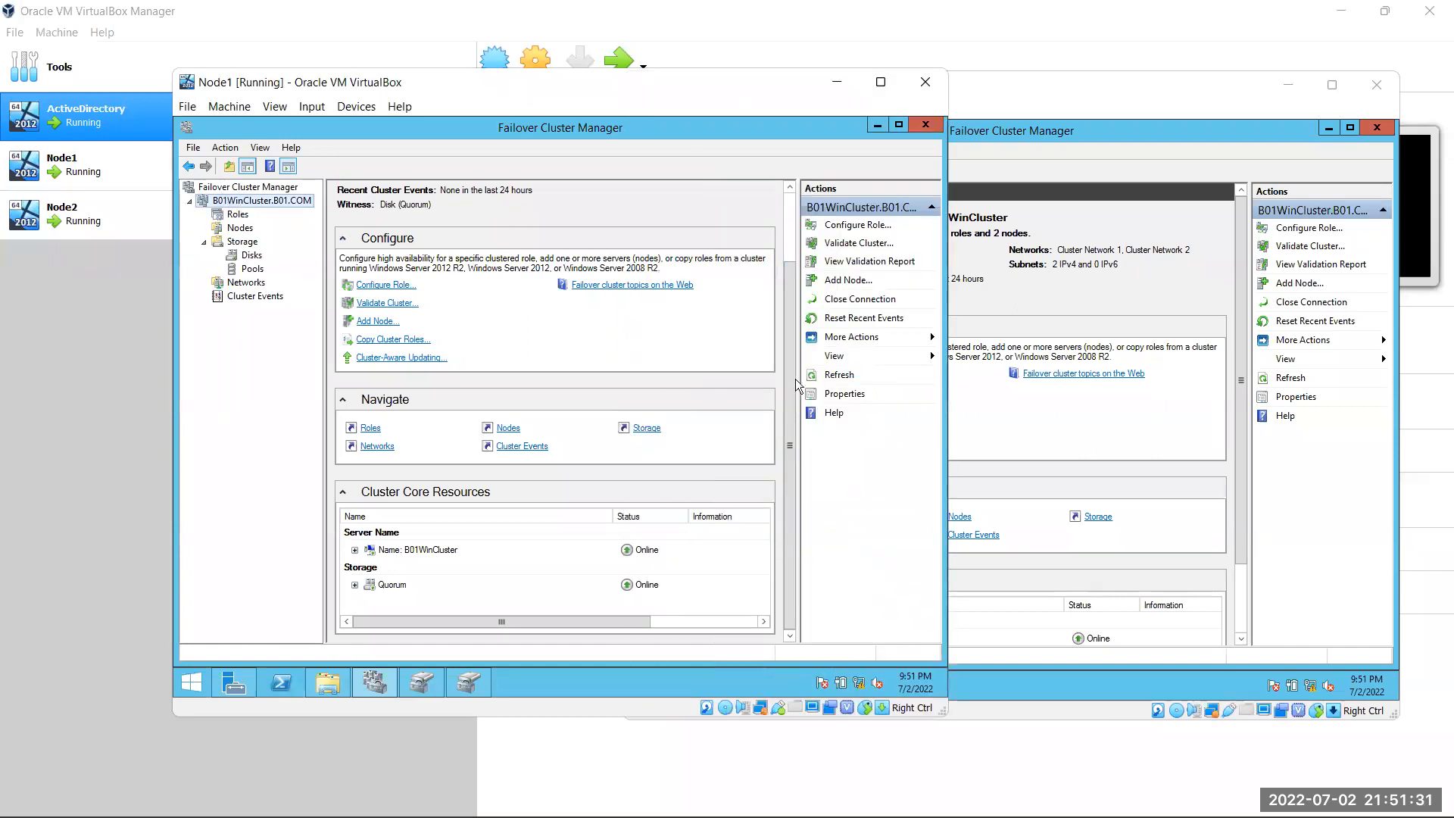
pyautogui.click(1033, 315)
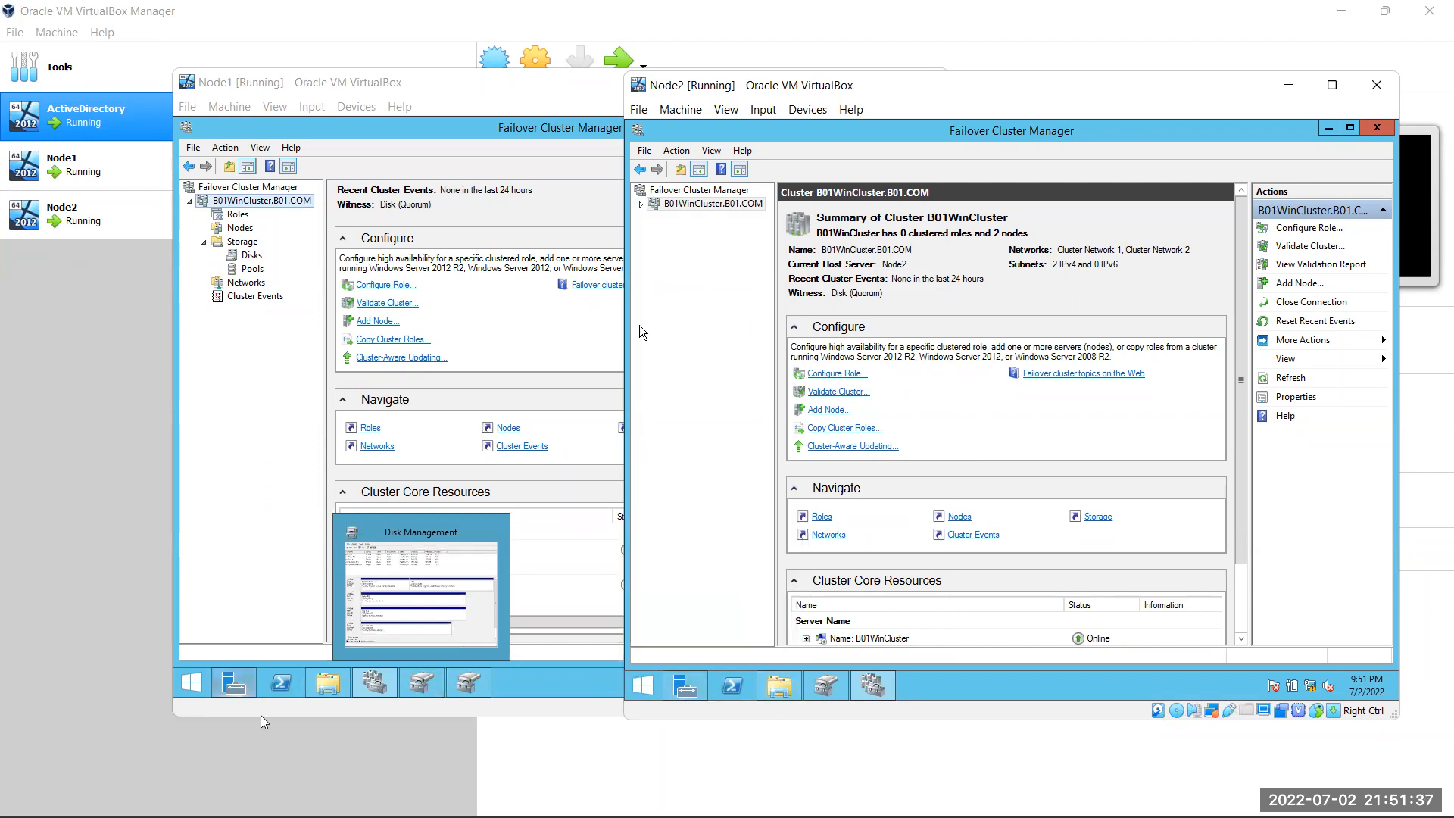
# Open This PC on Node1 and refresh it repeatedly to check its drives
pyautogui.click(327, 684)
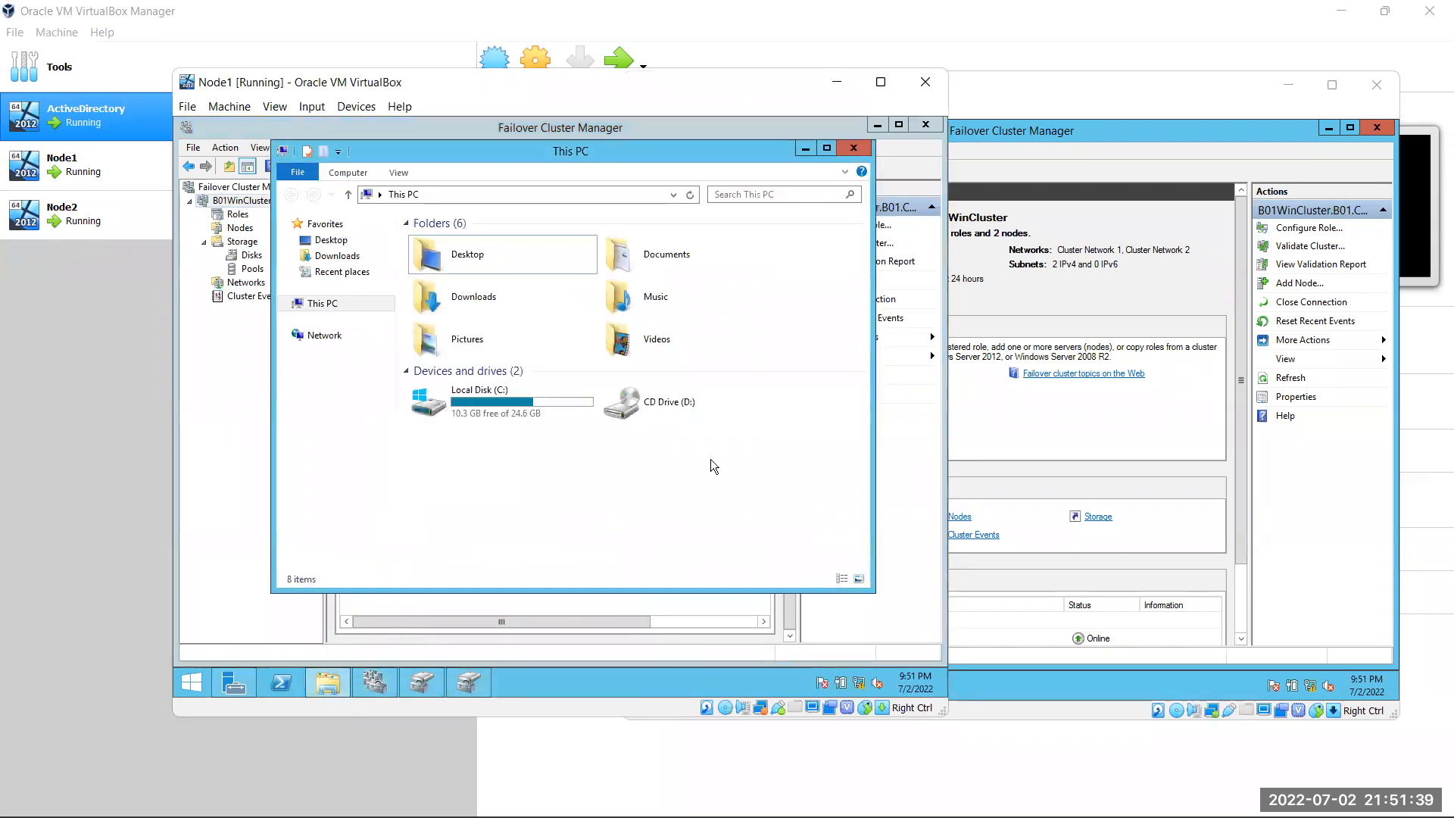
pyautogui.rightClick(718, 452)
pyautogui.click(780, 512)
pyautogui.rightClick(788, 416)
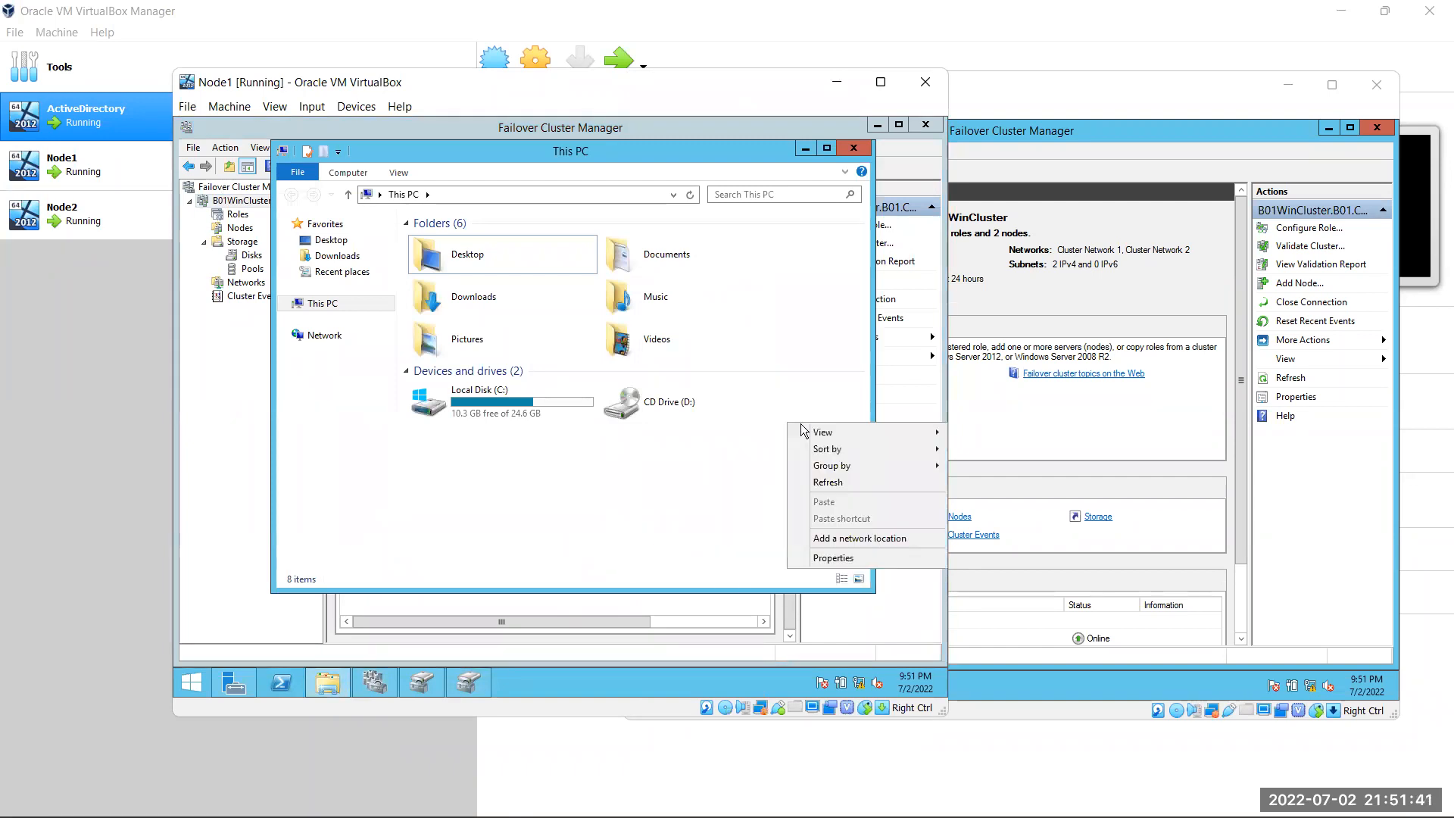
pyautogui.click(830, 484)
pyautogui.rightClick(780, 410)
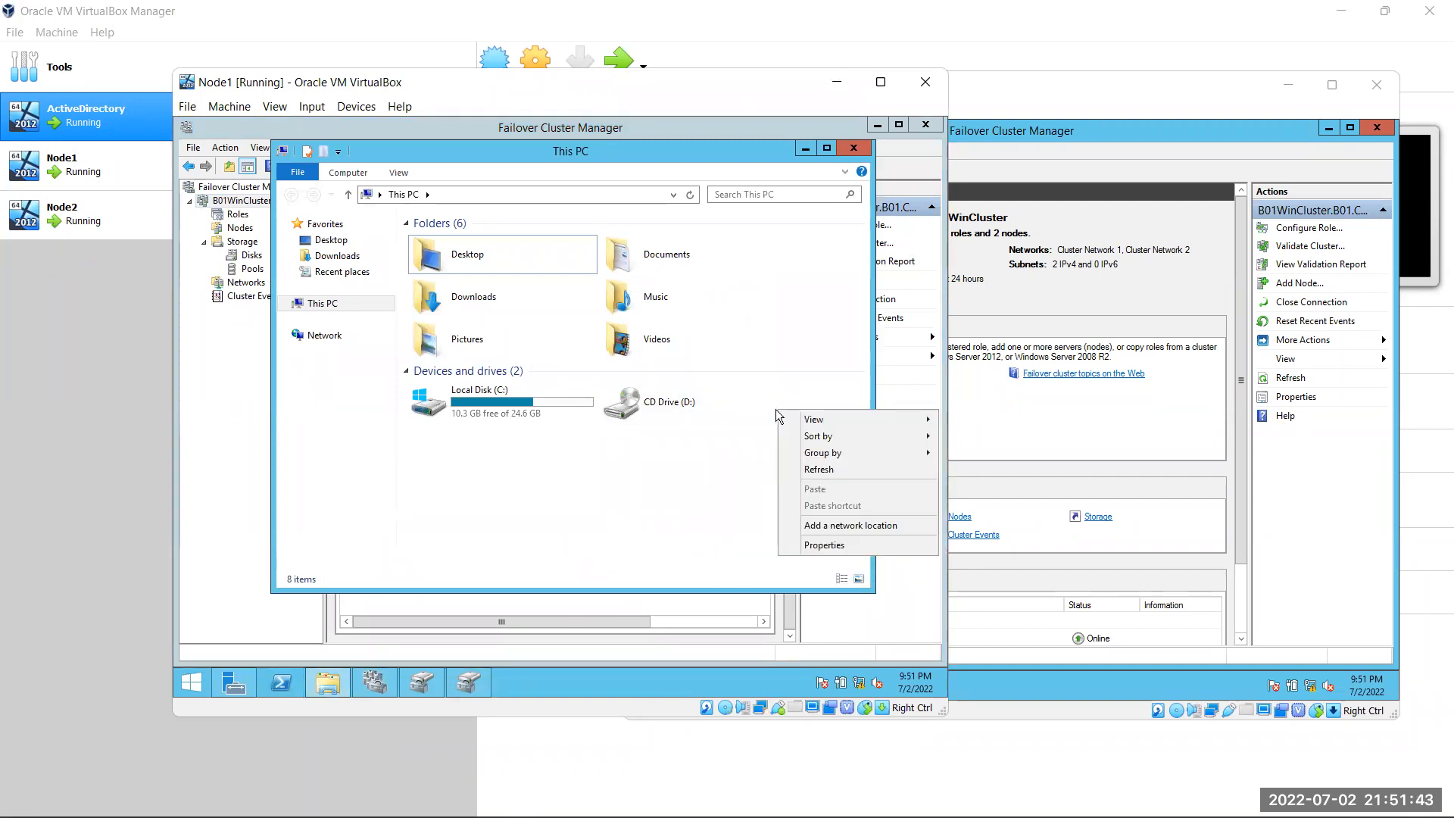
pyautogui.click(832, 469)
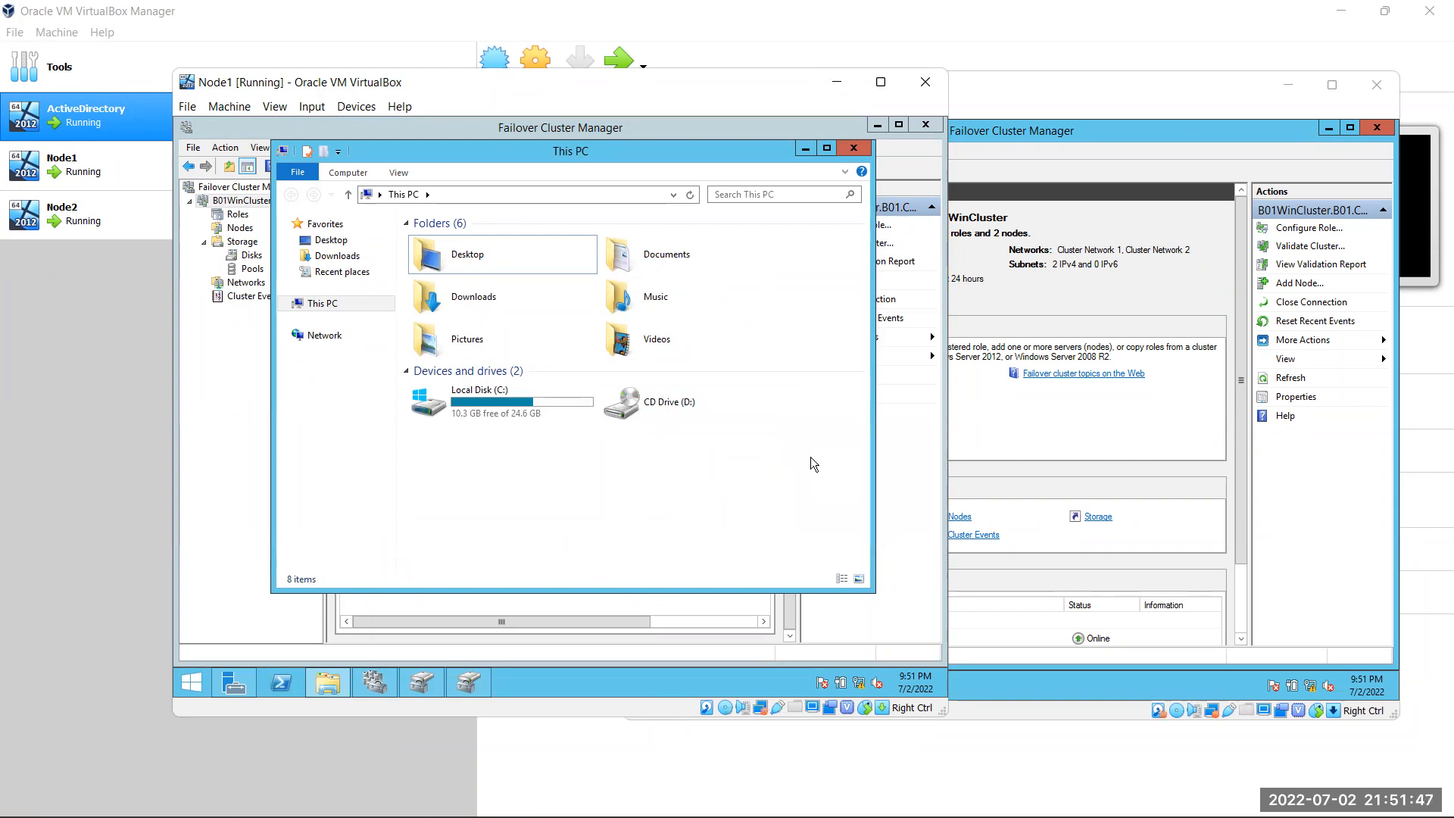
# Open and refresh This PC on Node2, which lists Data (E:), Local Disk (F:) and Quorum (G:)
pyautogui.click(1107, 296)
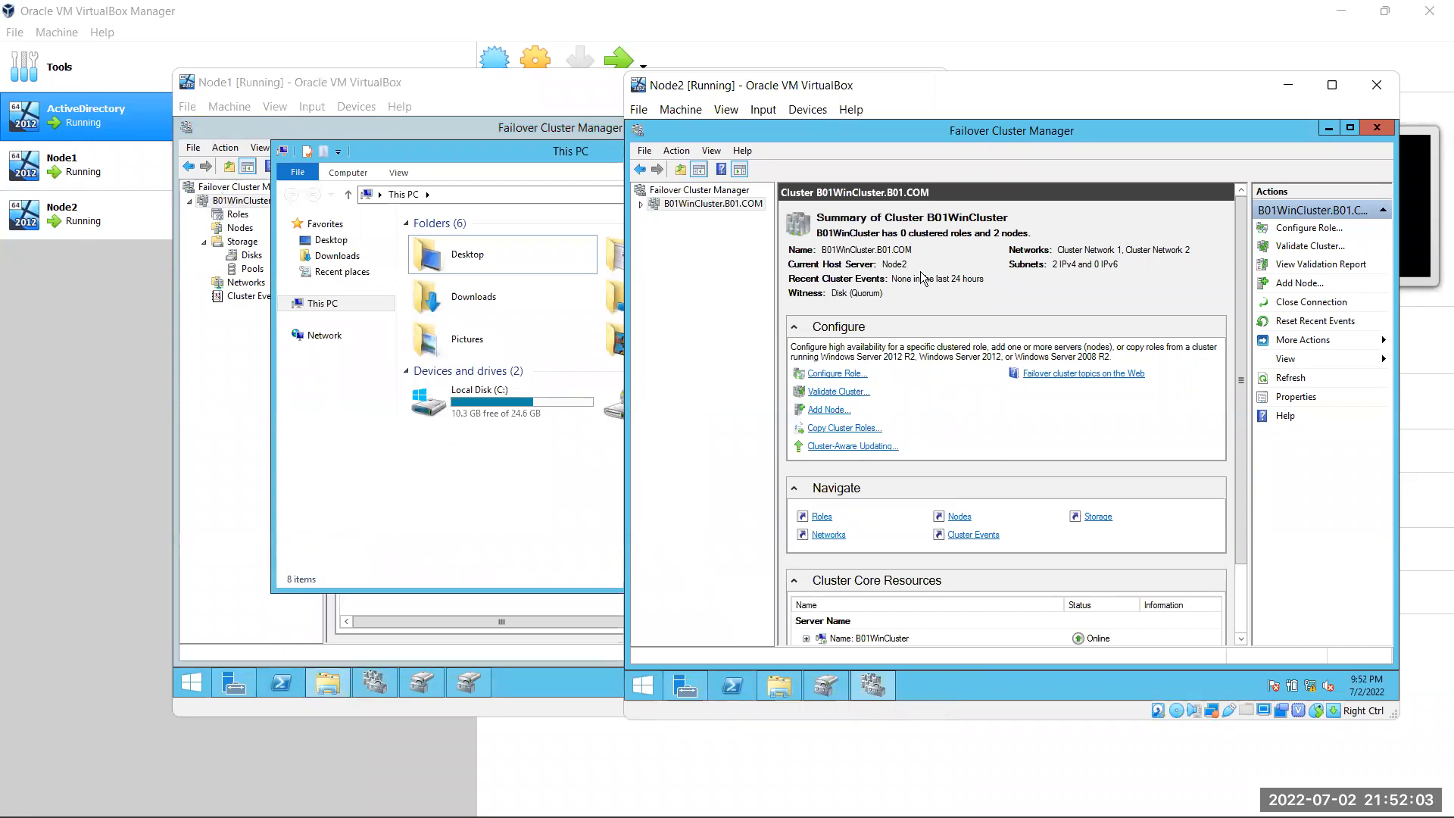
pyautogui.click(612, 294)
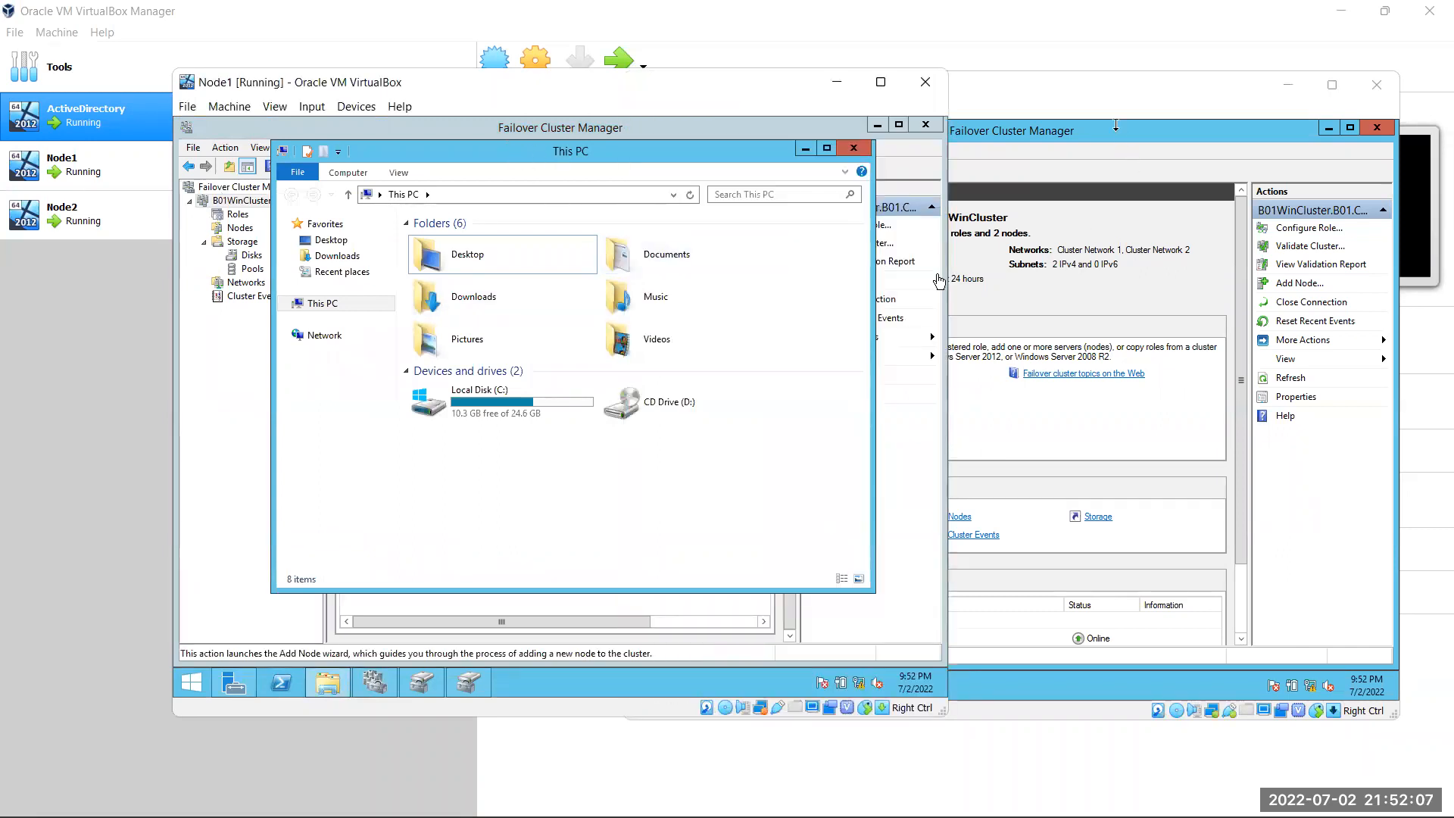
pyautogui.click(1098, 291)
pyautogui.click(780, 686)
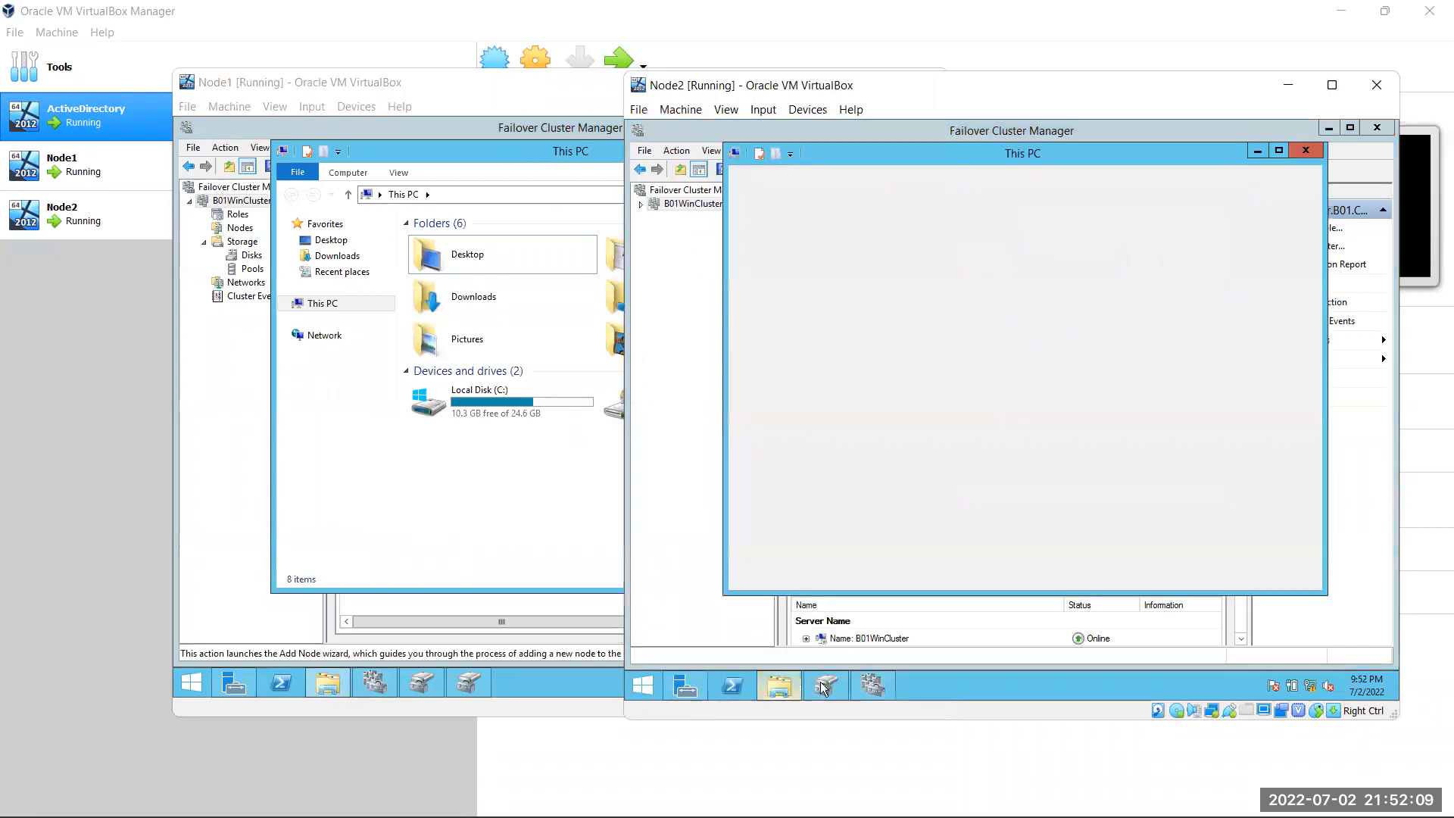
pyautogui.rightClick(1172, 483)
pyautogui.click(1212, 543)
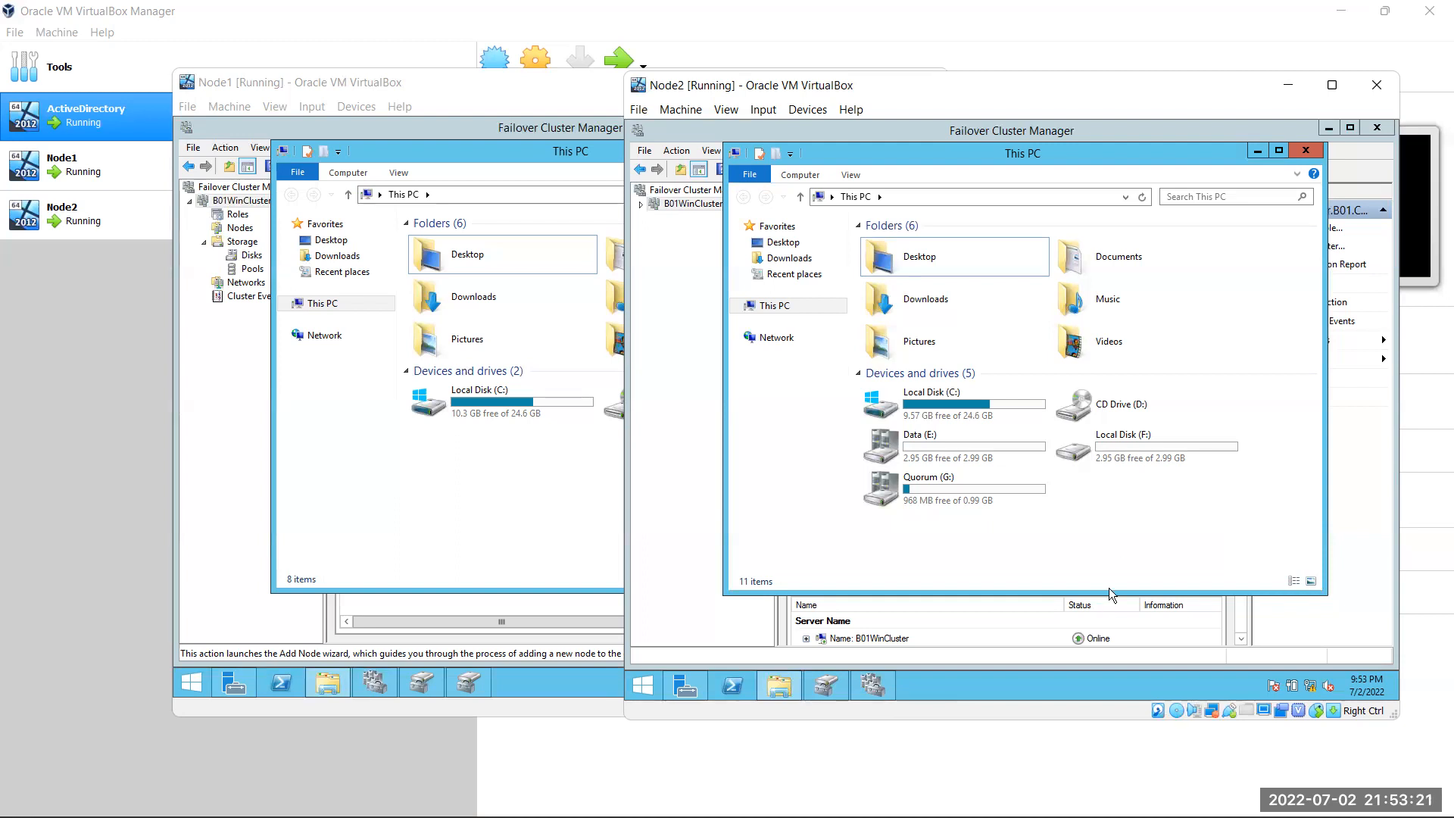
# On Node2, move the core cluster resources to Node2 through Select Node
pyautogui.click(692, 310)
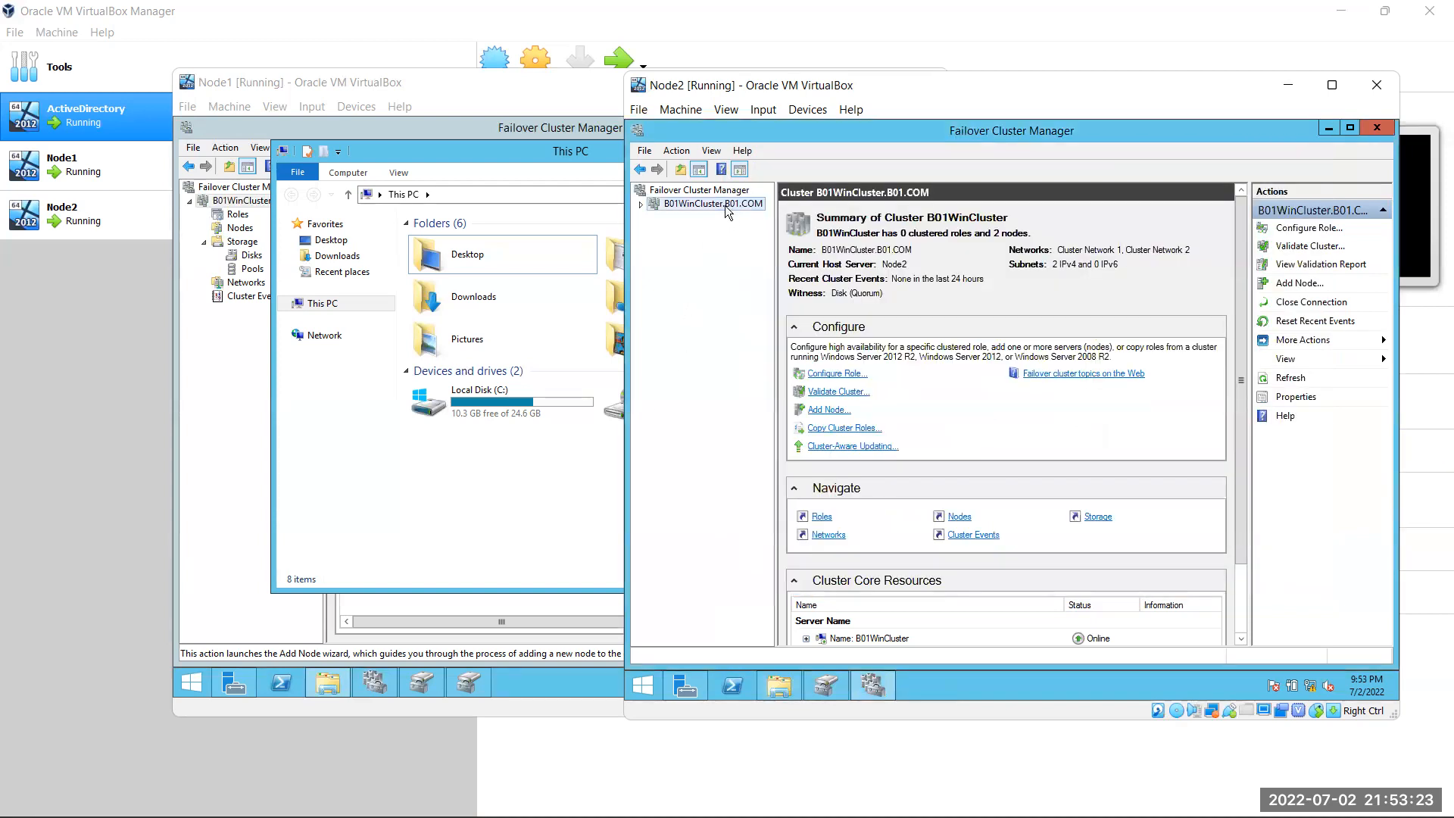
pyautogui.rightClick(725, 206)
pyautogui.moveTo(788, 327)
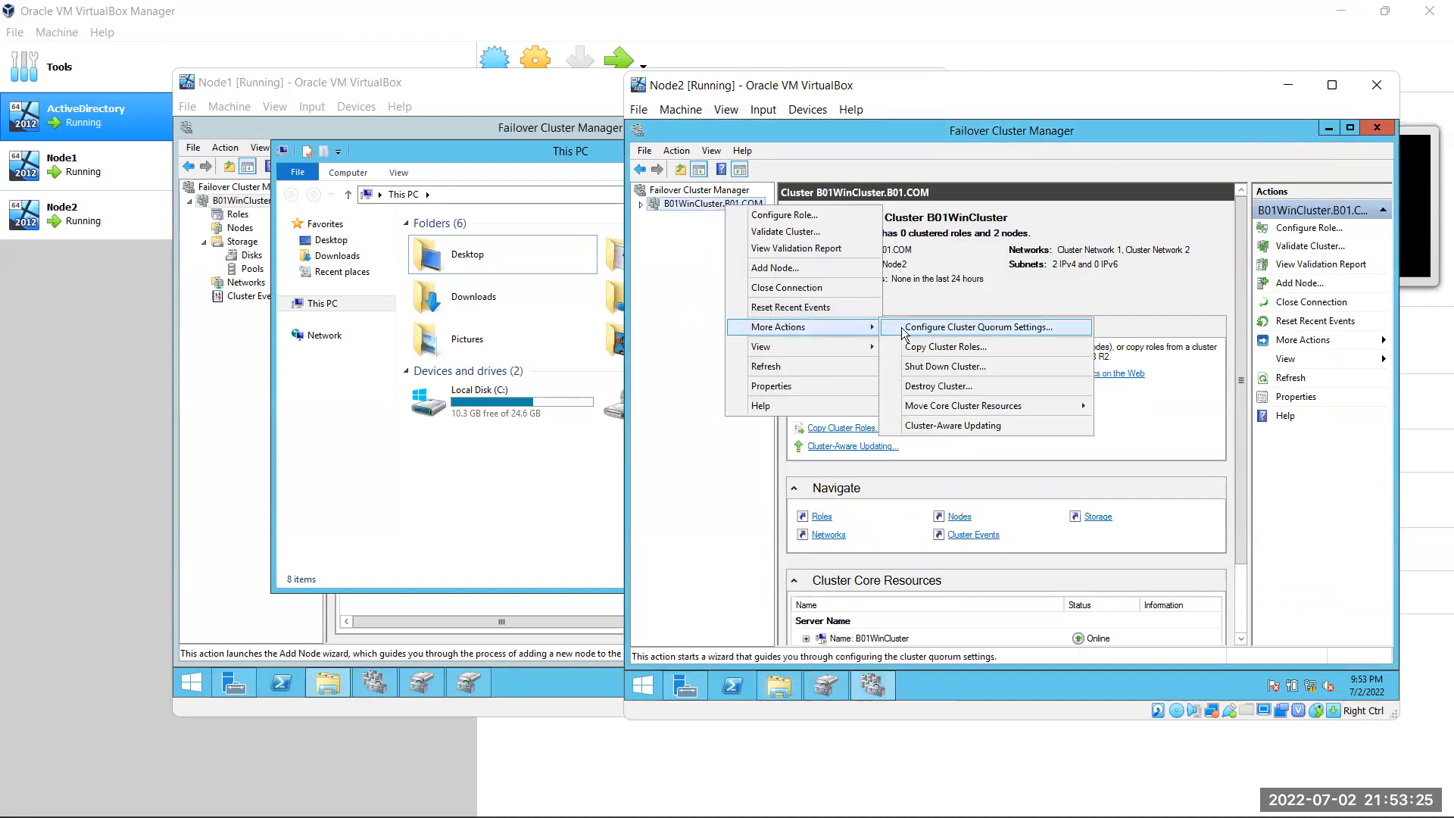
pyautogui.moveTo(979, 411)
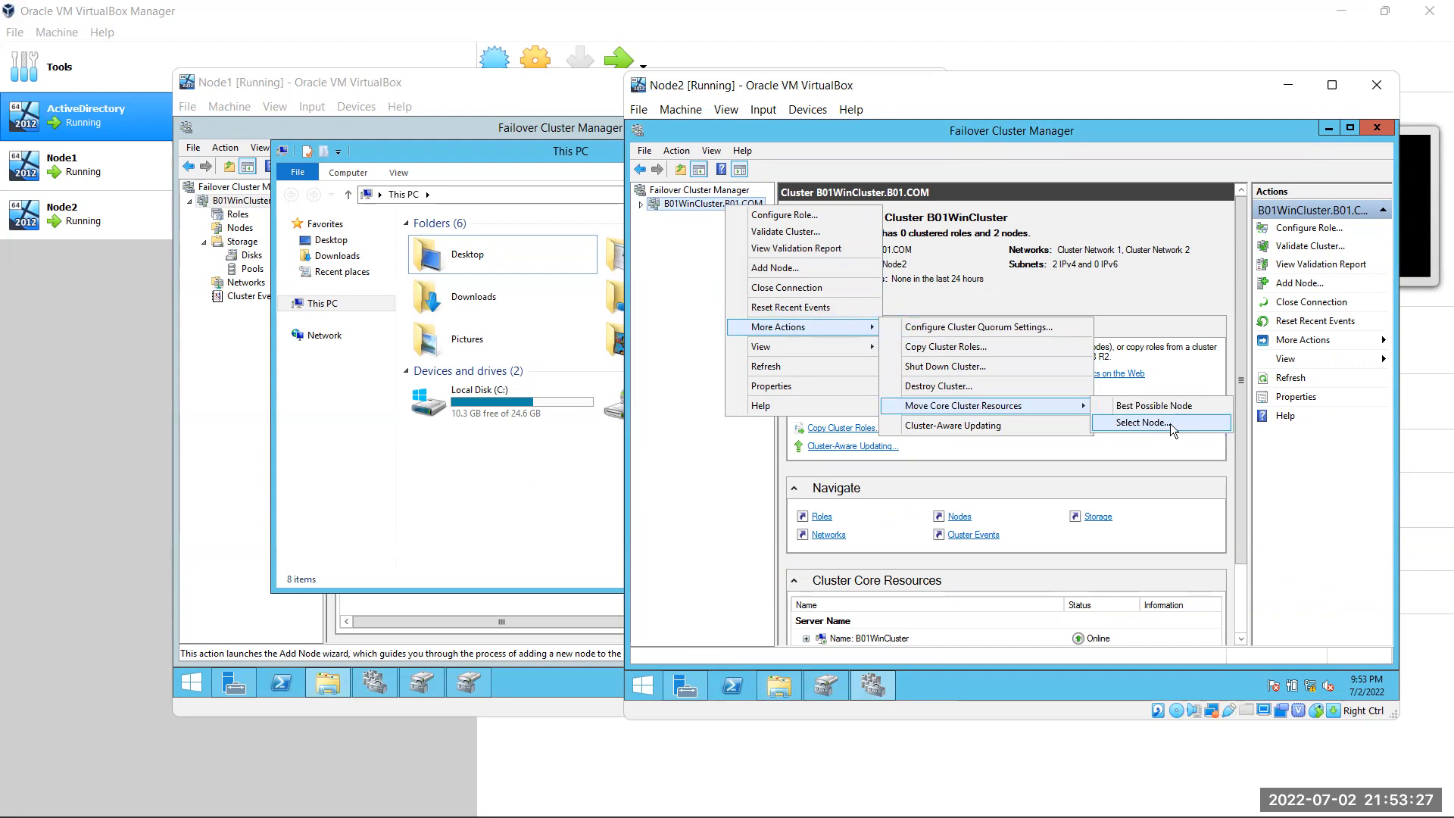
pyautogui.click(1170, 424)
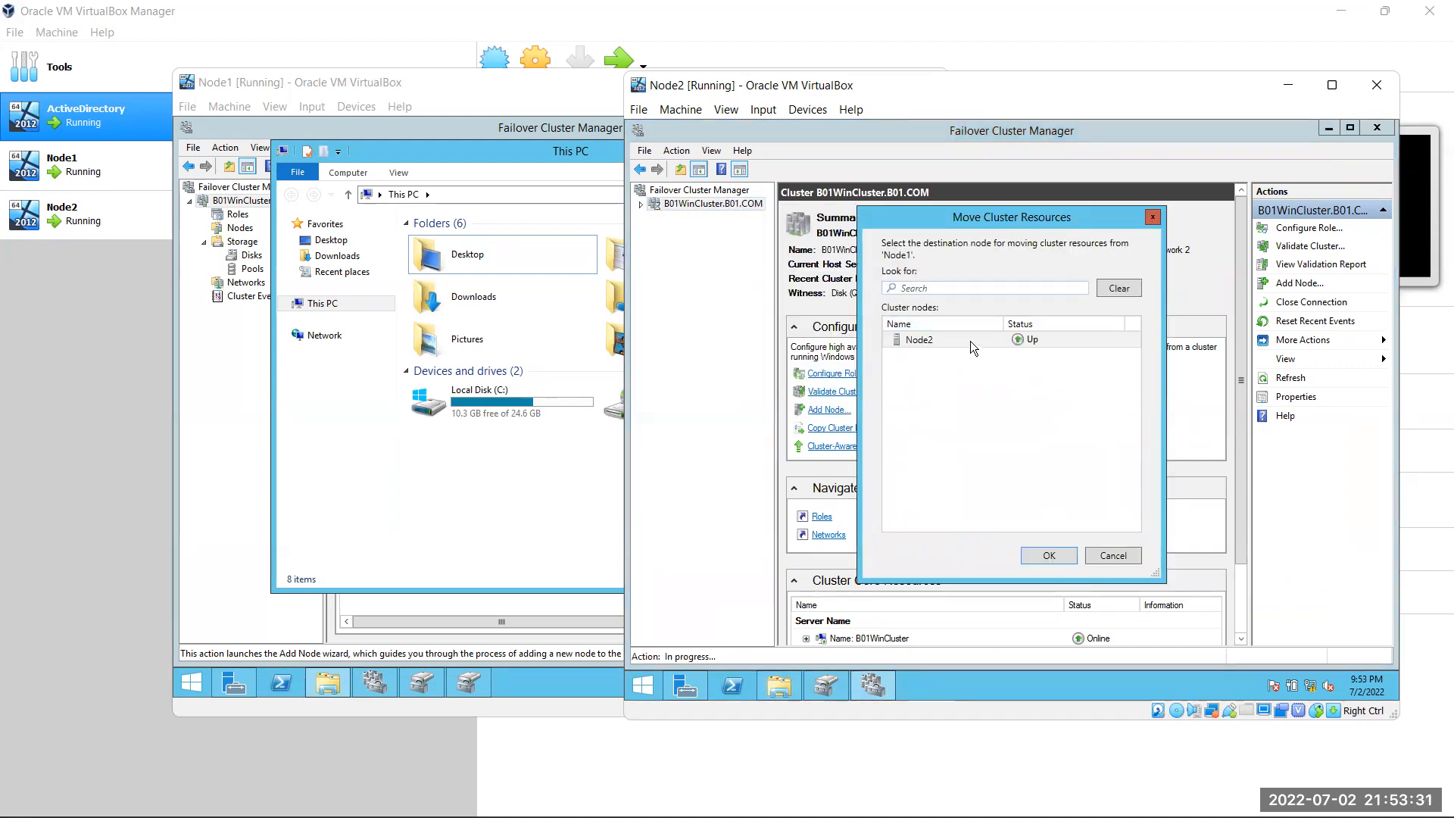
pyautogui.click(1129, 560)
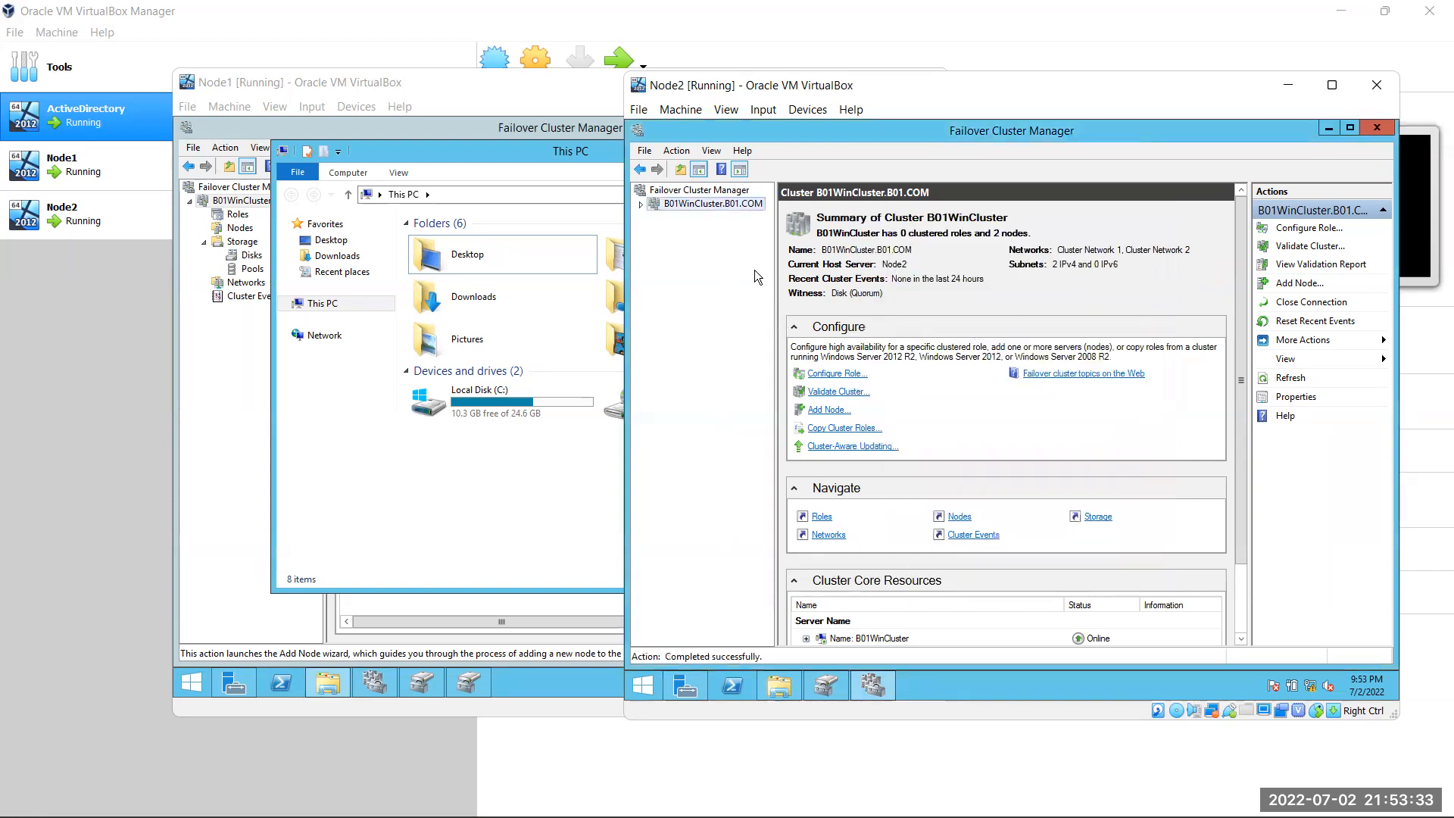
# Refresh the cluster summary twice, then move the core resources to Node2 once more
pyautogui.click(675, 156)
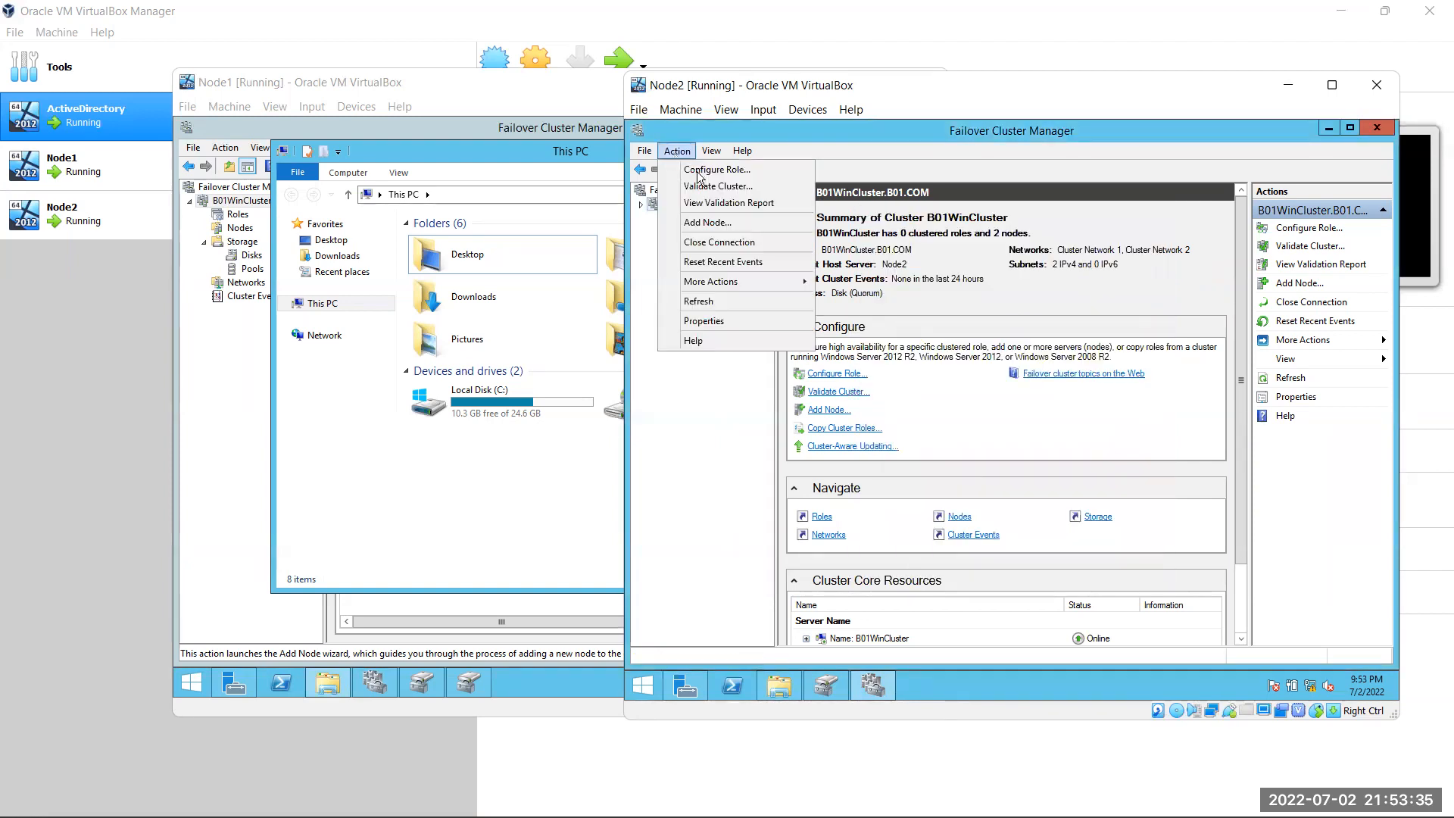
pyautogui.click(734, 304)
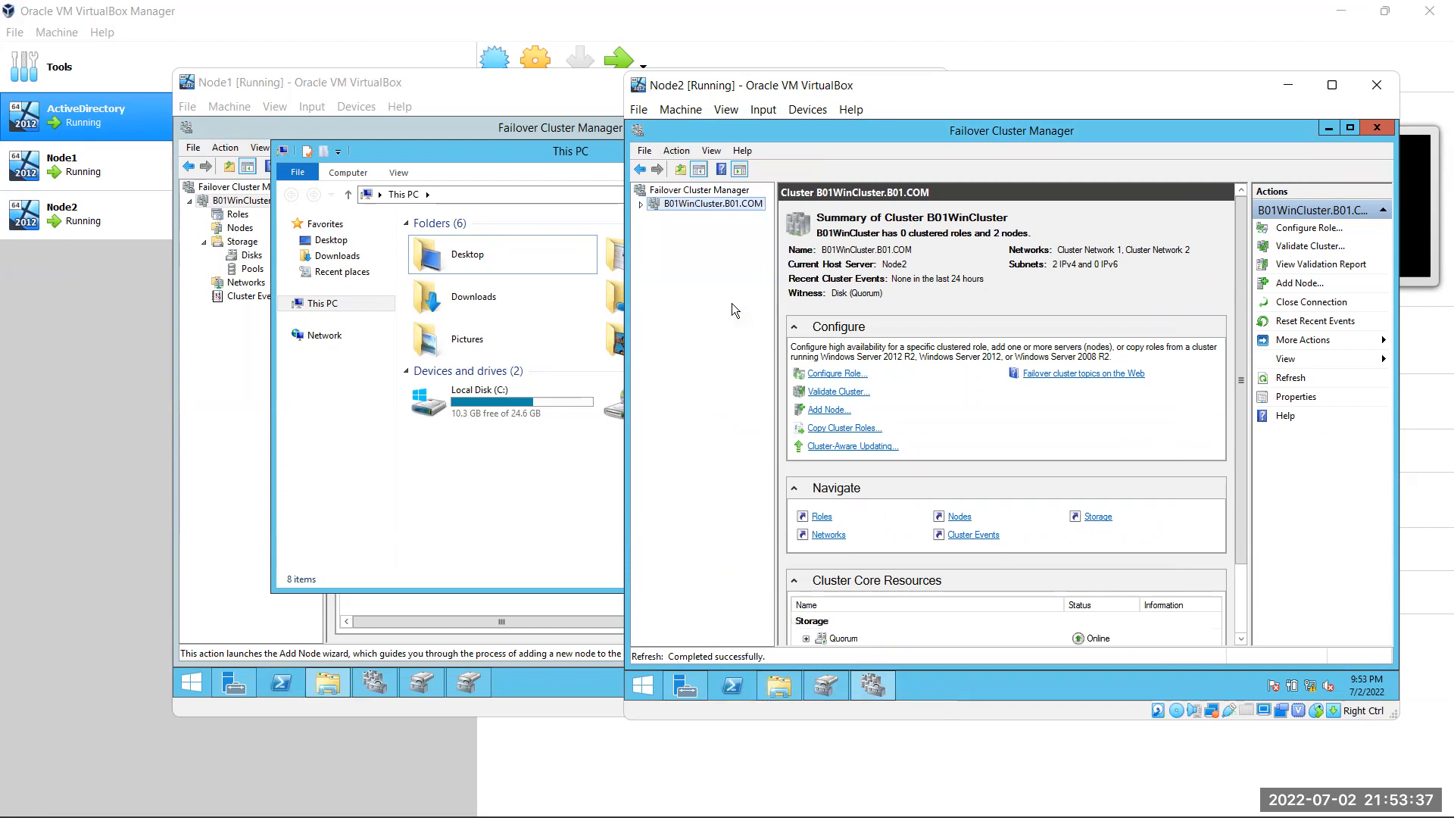
pyautogui.click(671, 155)
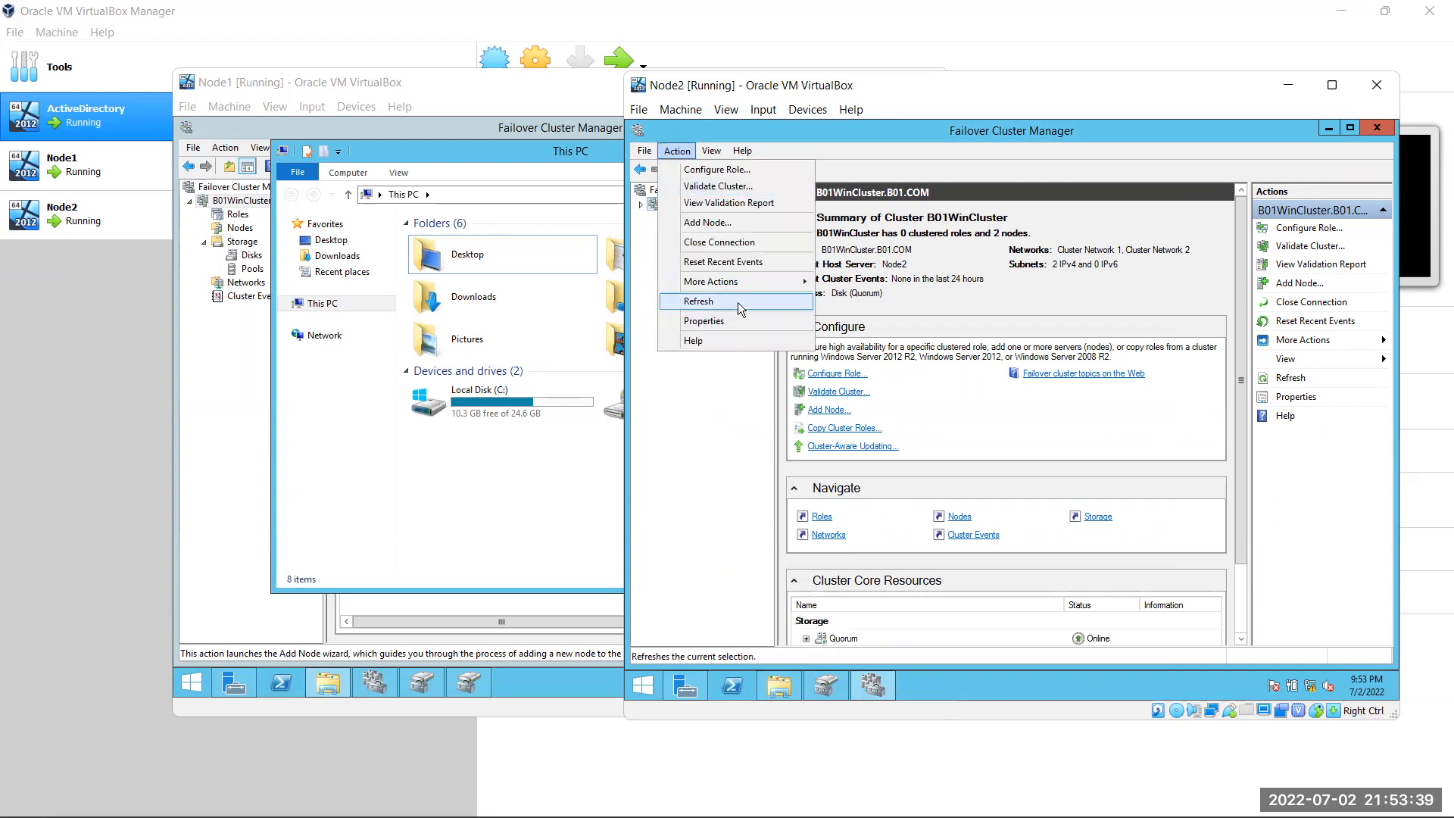
pyautogui.click(737, 302)
pyautogui.rightClick(690, 203)
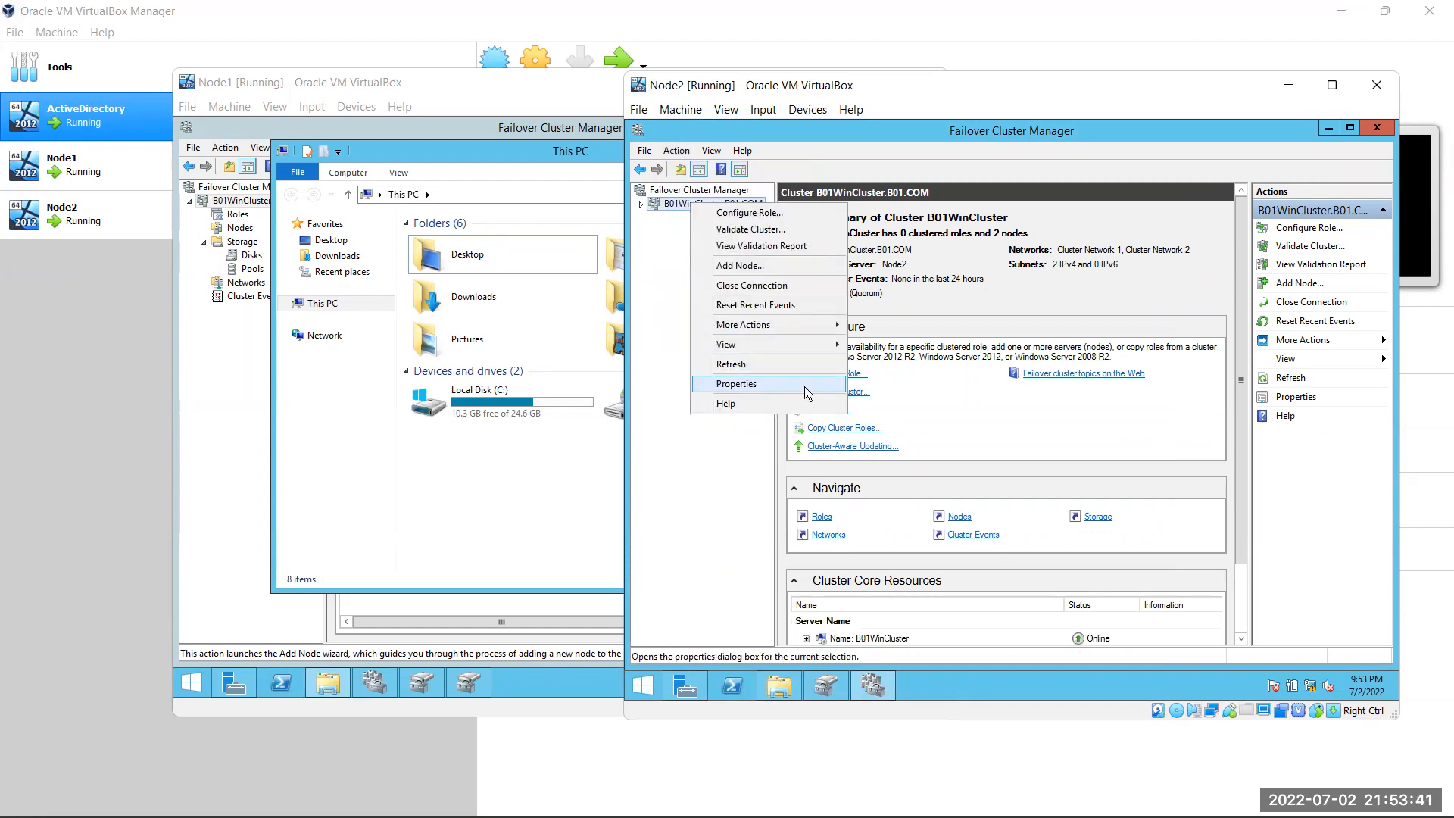
pyautogui.moveTo(802, 333)
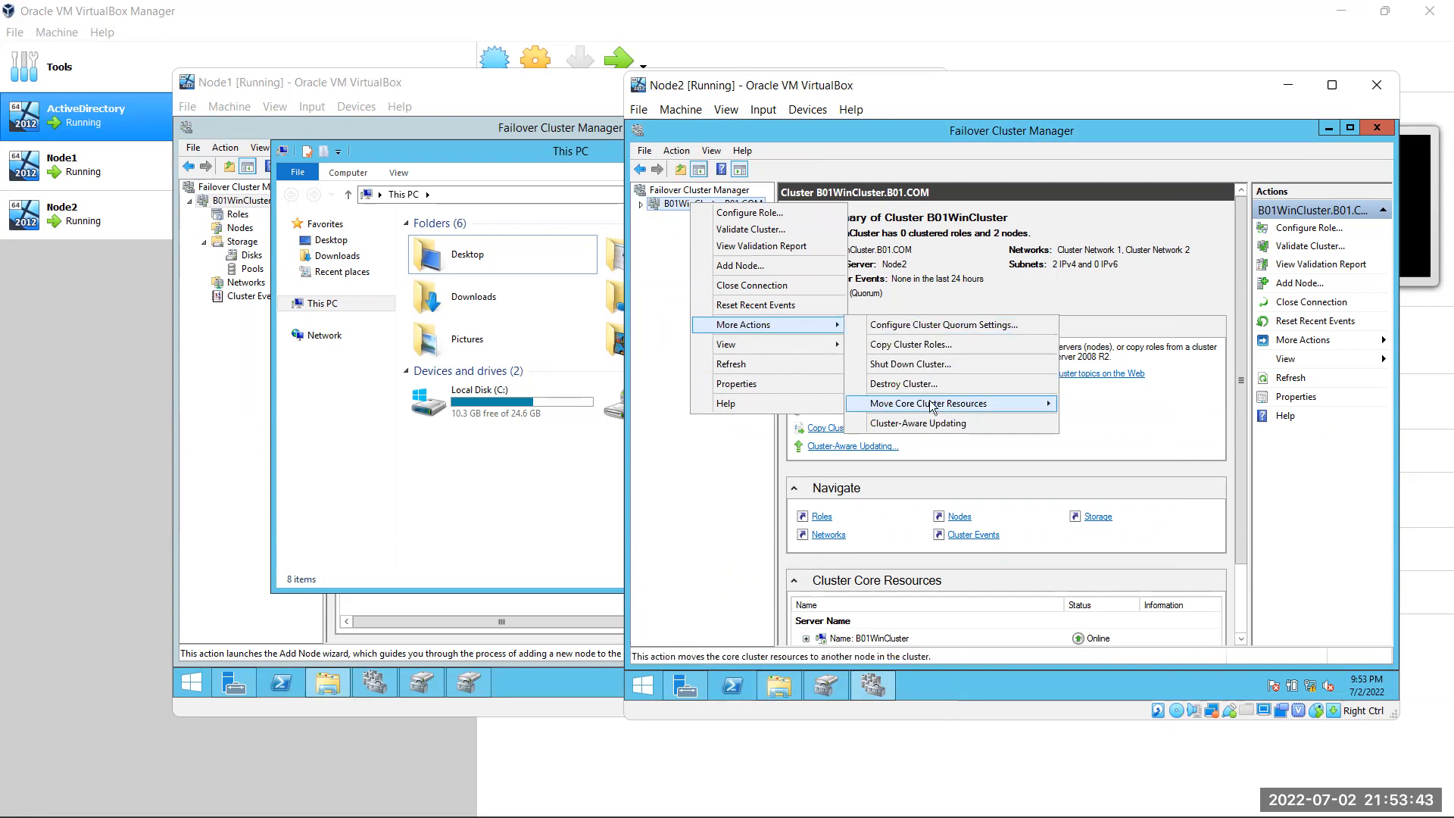
pyautogui.moveTo(933, 405)
pyautogui.click(1112, 421)
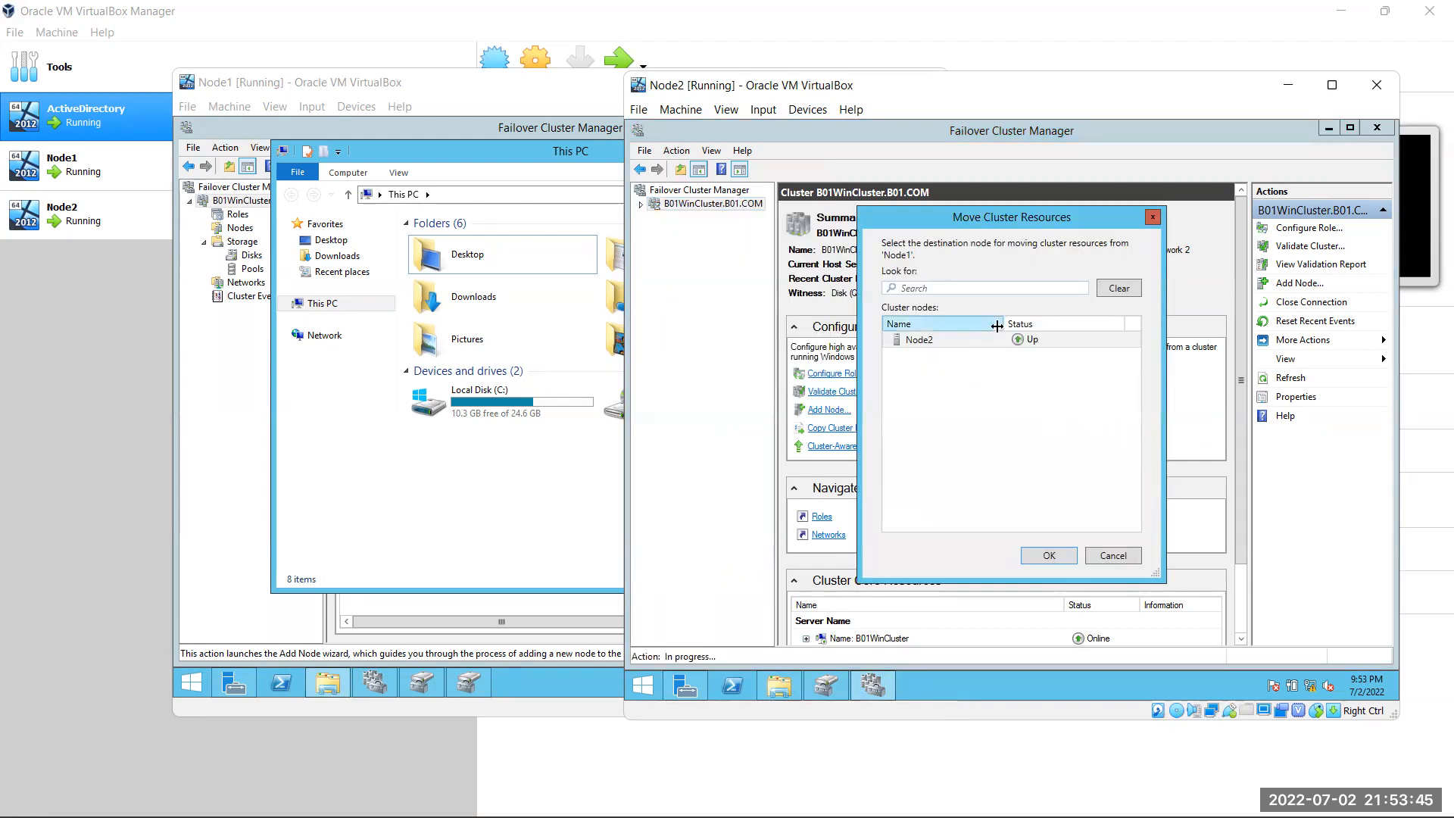
pyautogui.doubleClick(965, 345)
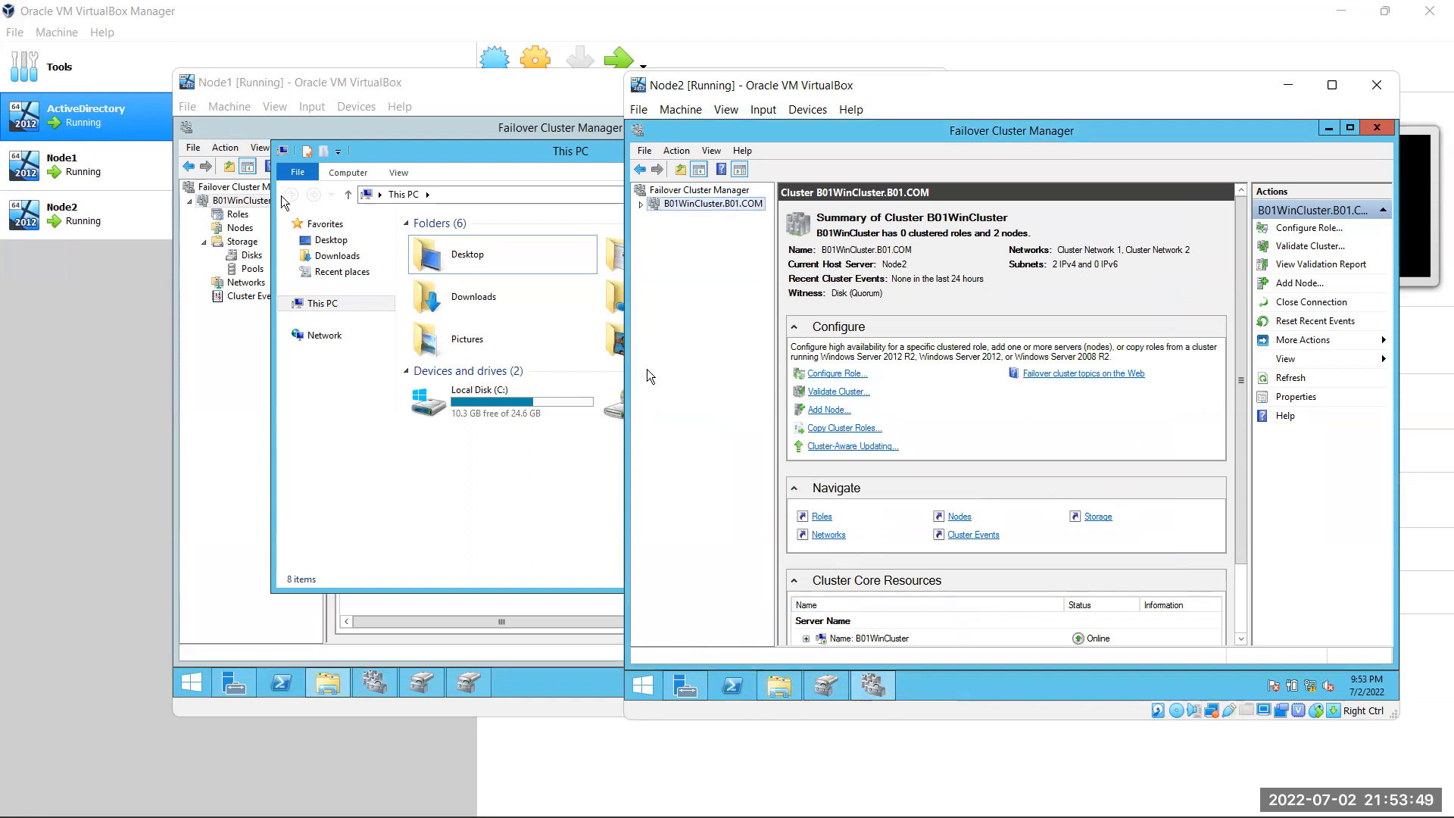
# On Node1, open the Move Core Cluster Resources node selection and cancel it
pyautogui.click(237, 200)
pyautogui.click(237, 200)
pyautogui.rightClick(256, 202)
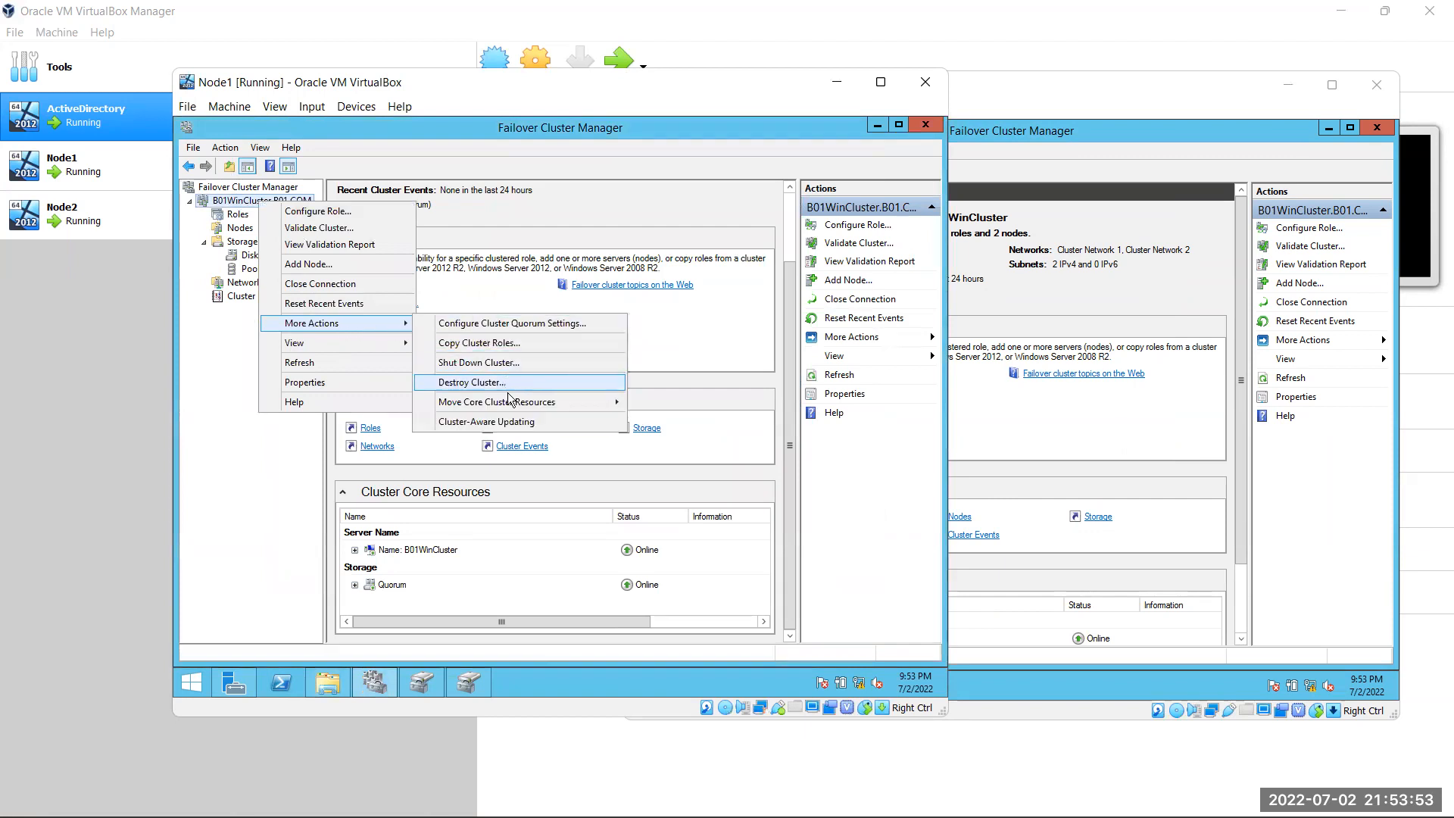
pyautogui.moveTo(507, 398)
pyautogui.click(721, 416)
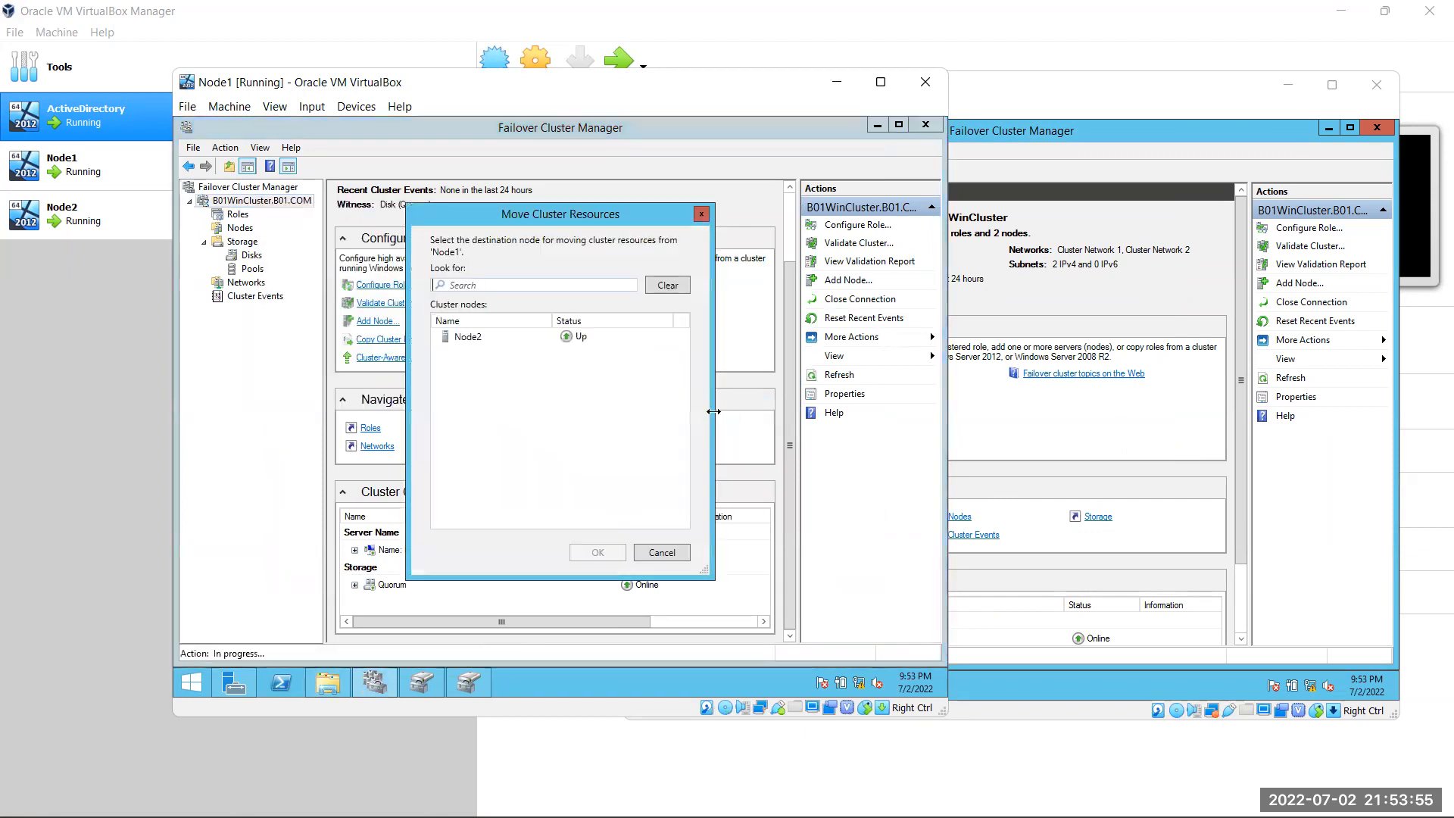
pyautogui.click(661, 551)
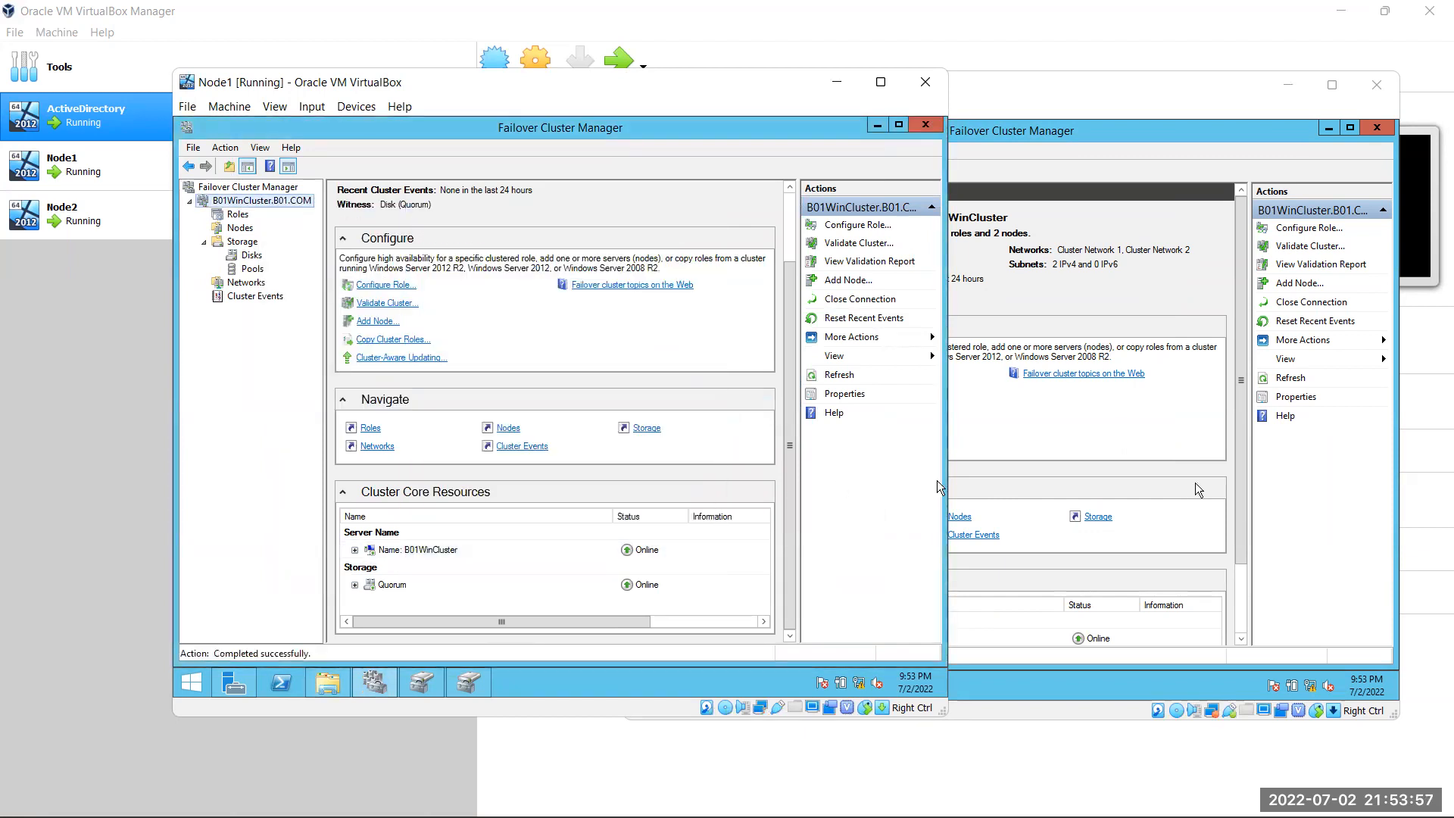
# Refresh Node2's cluster summary twice
pyautogui.click(1138, 440)
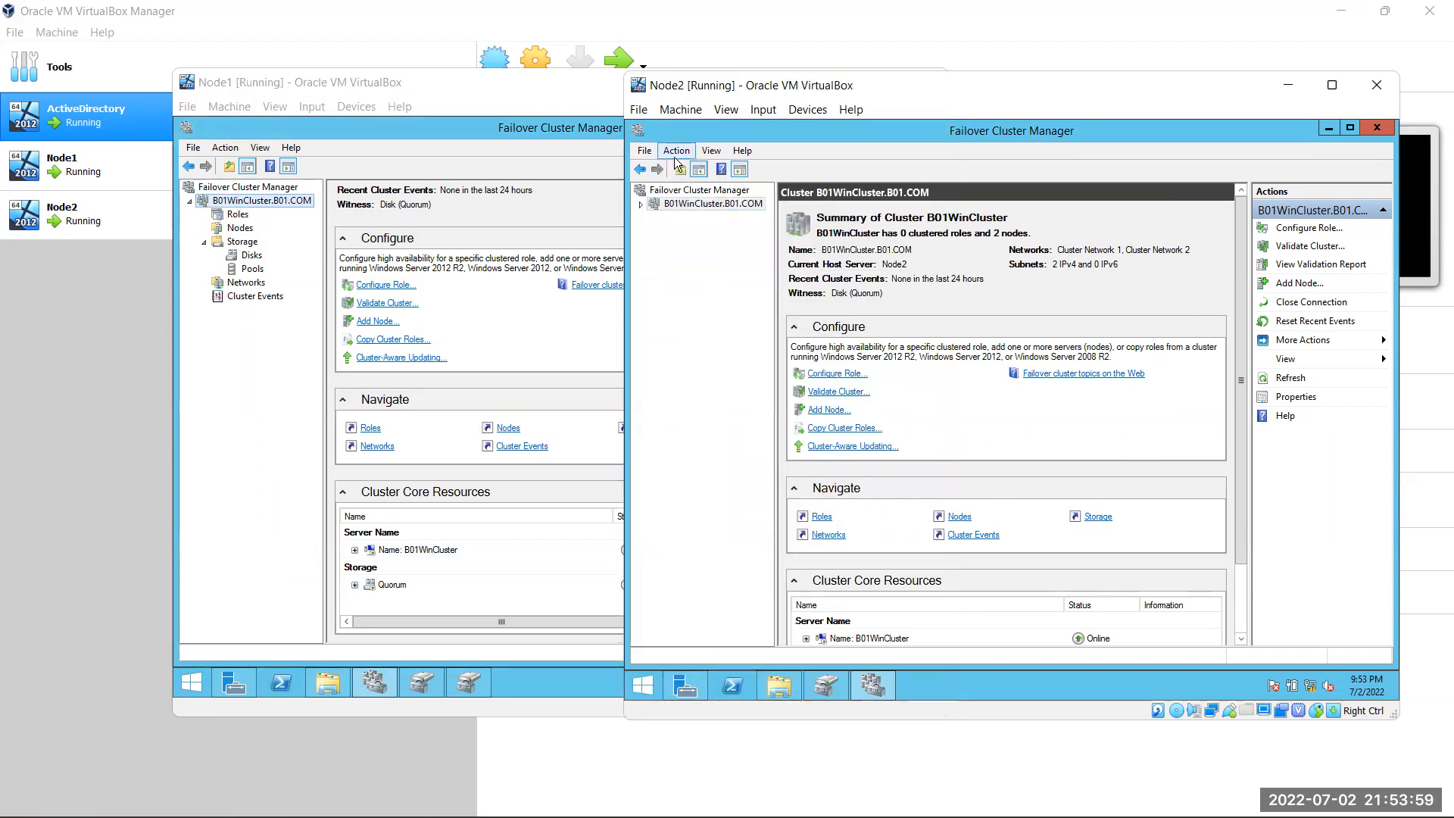
pyautogui.click(677, 151)
pyautogui.click(734, 303)
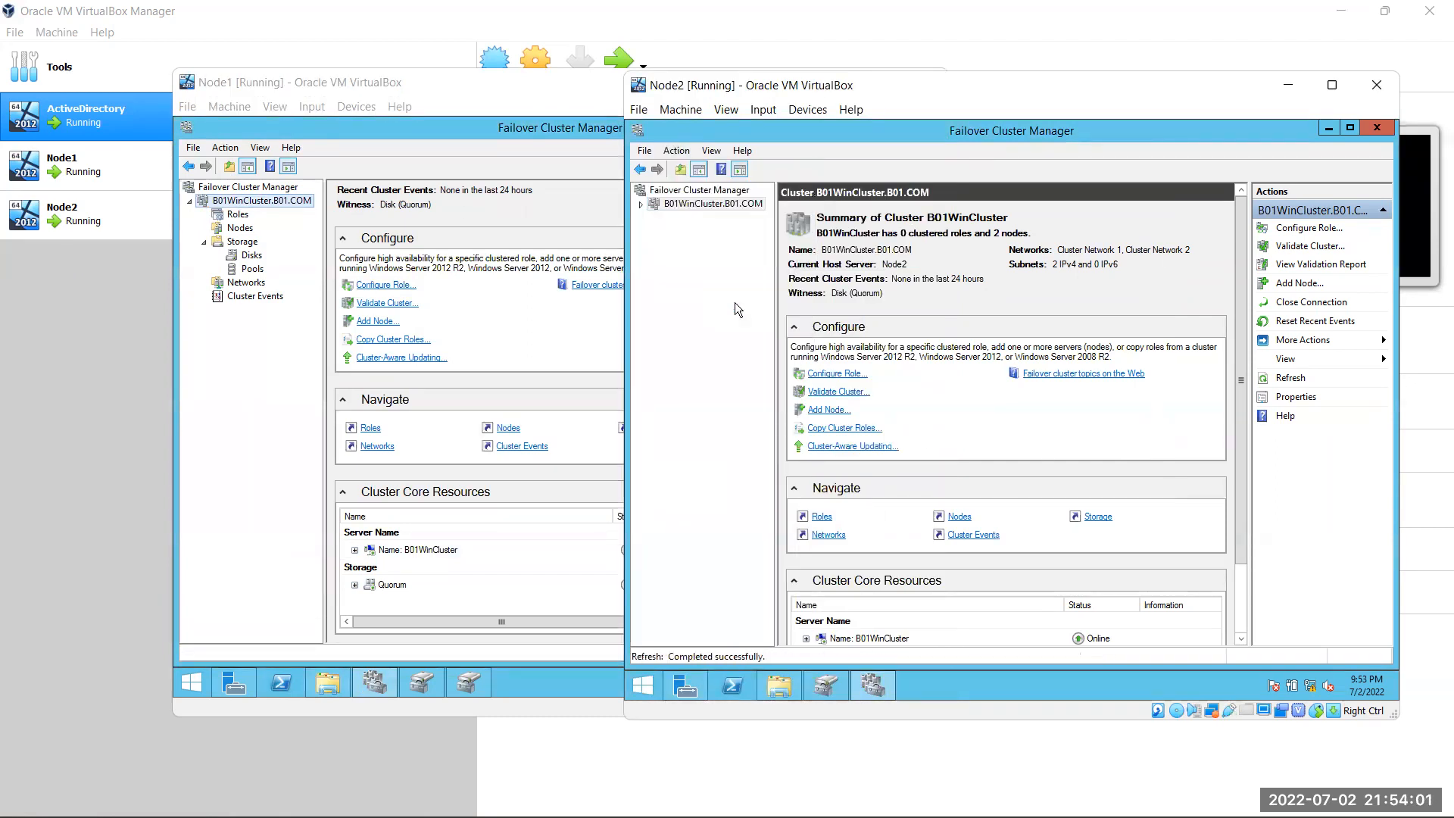
pyautogui.click(676, 151)
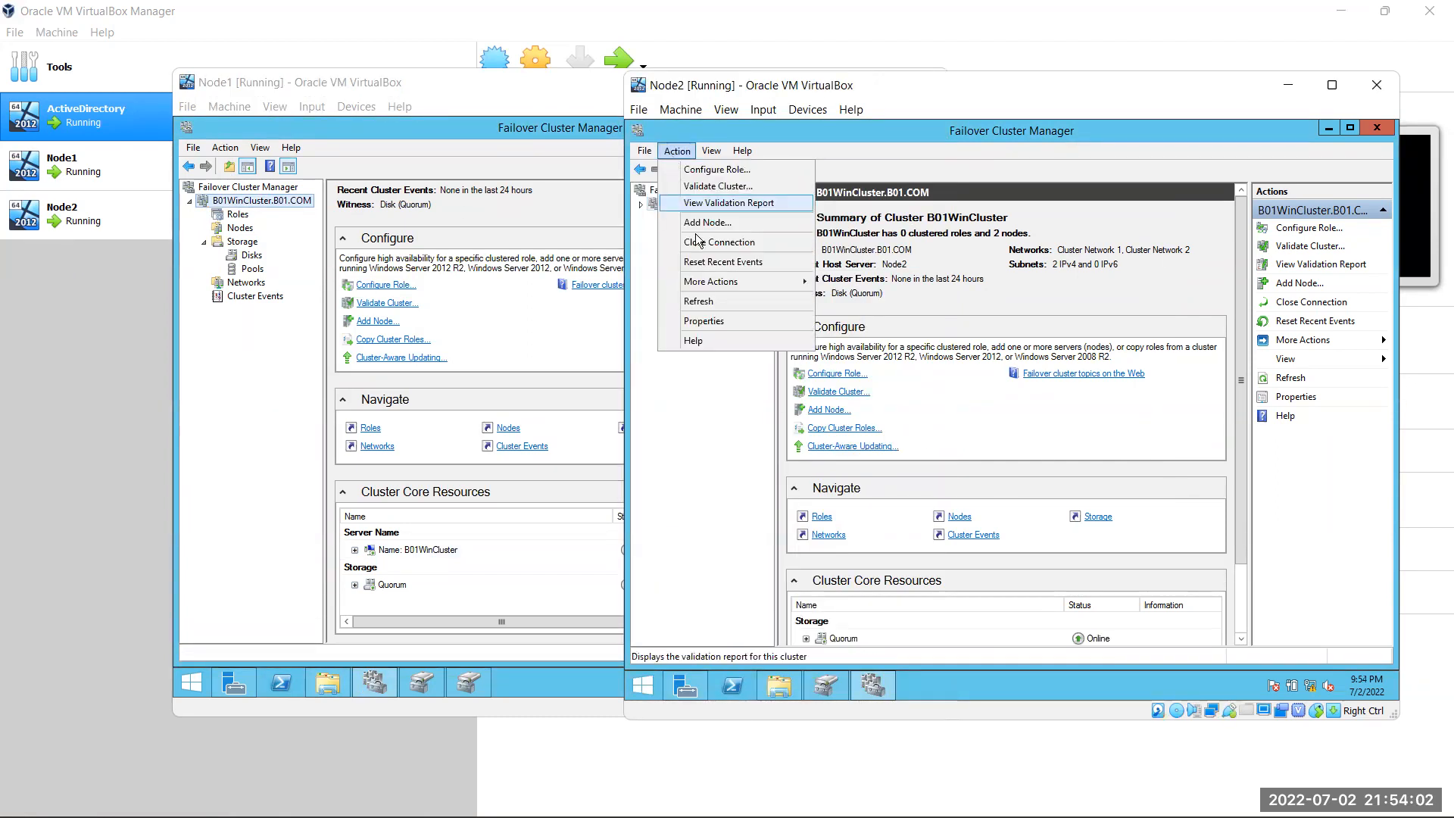
pyautogui.click(720, 303)
# Expand Node2's cluster name and Quorum resources, showing the IP 10.10.10.24
pyautogui.scroll(-1, 863, 570)
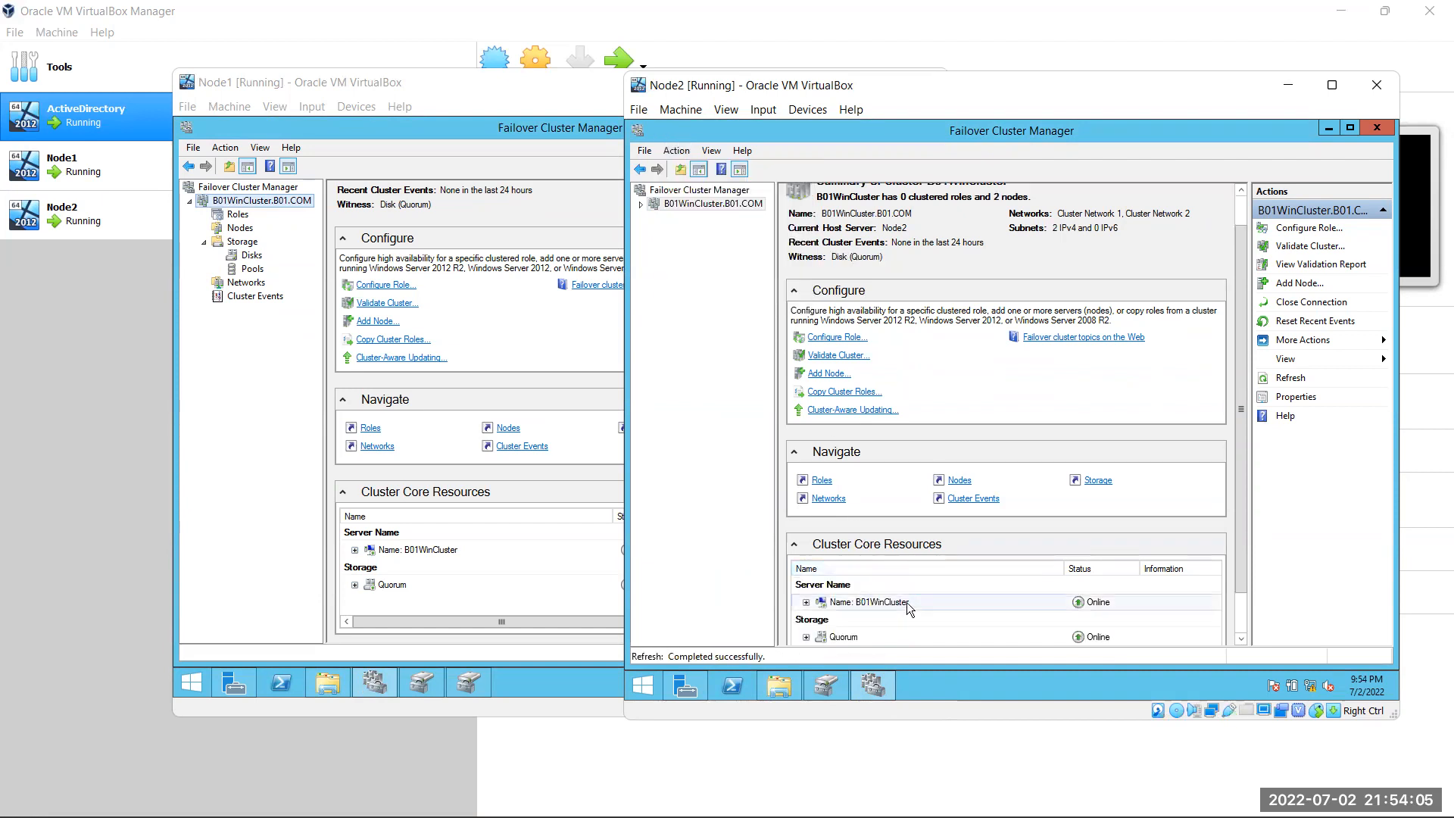
pyautogui.click(859, 604)
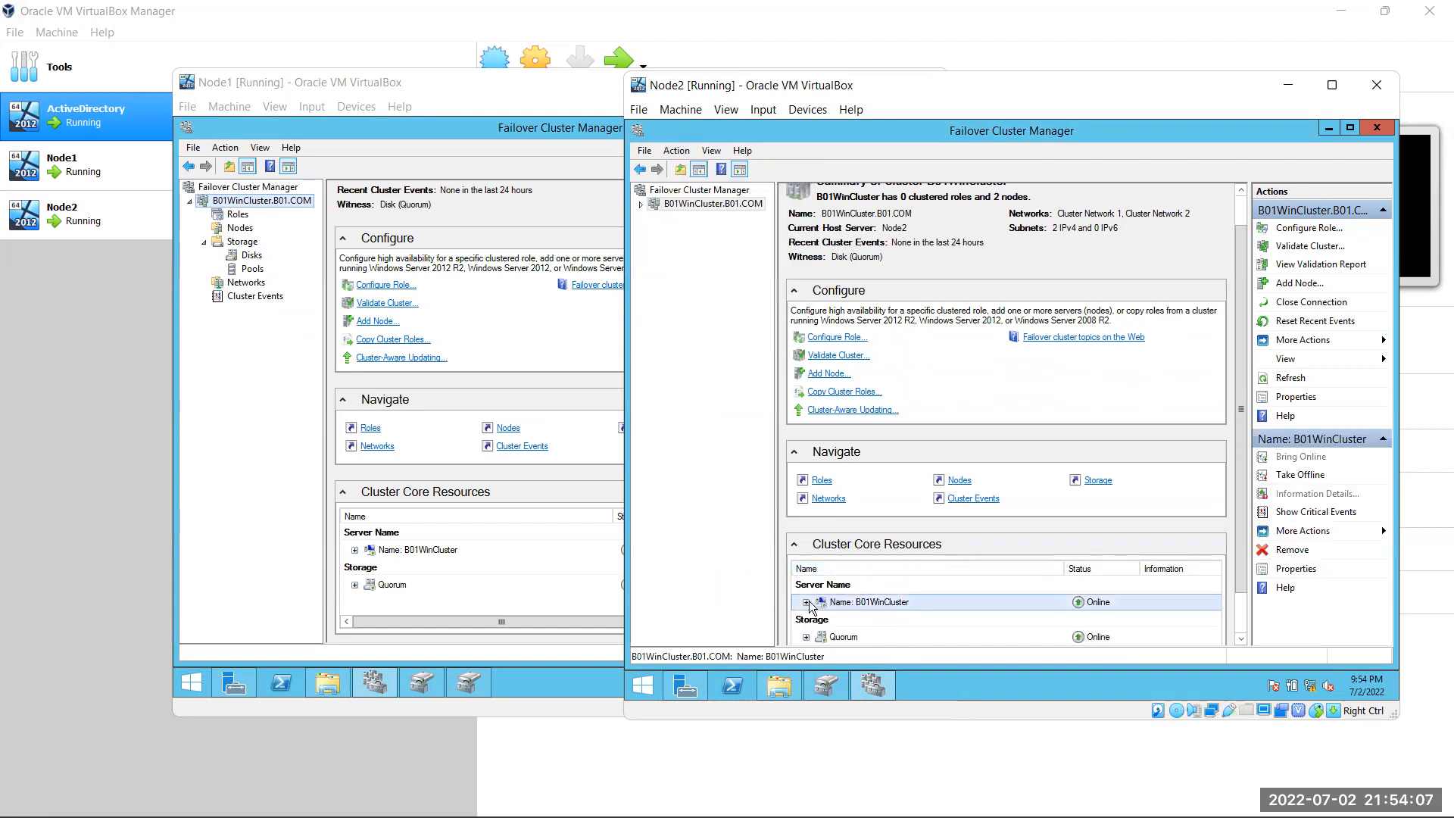
pyautogui.click(806, 602)
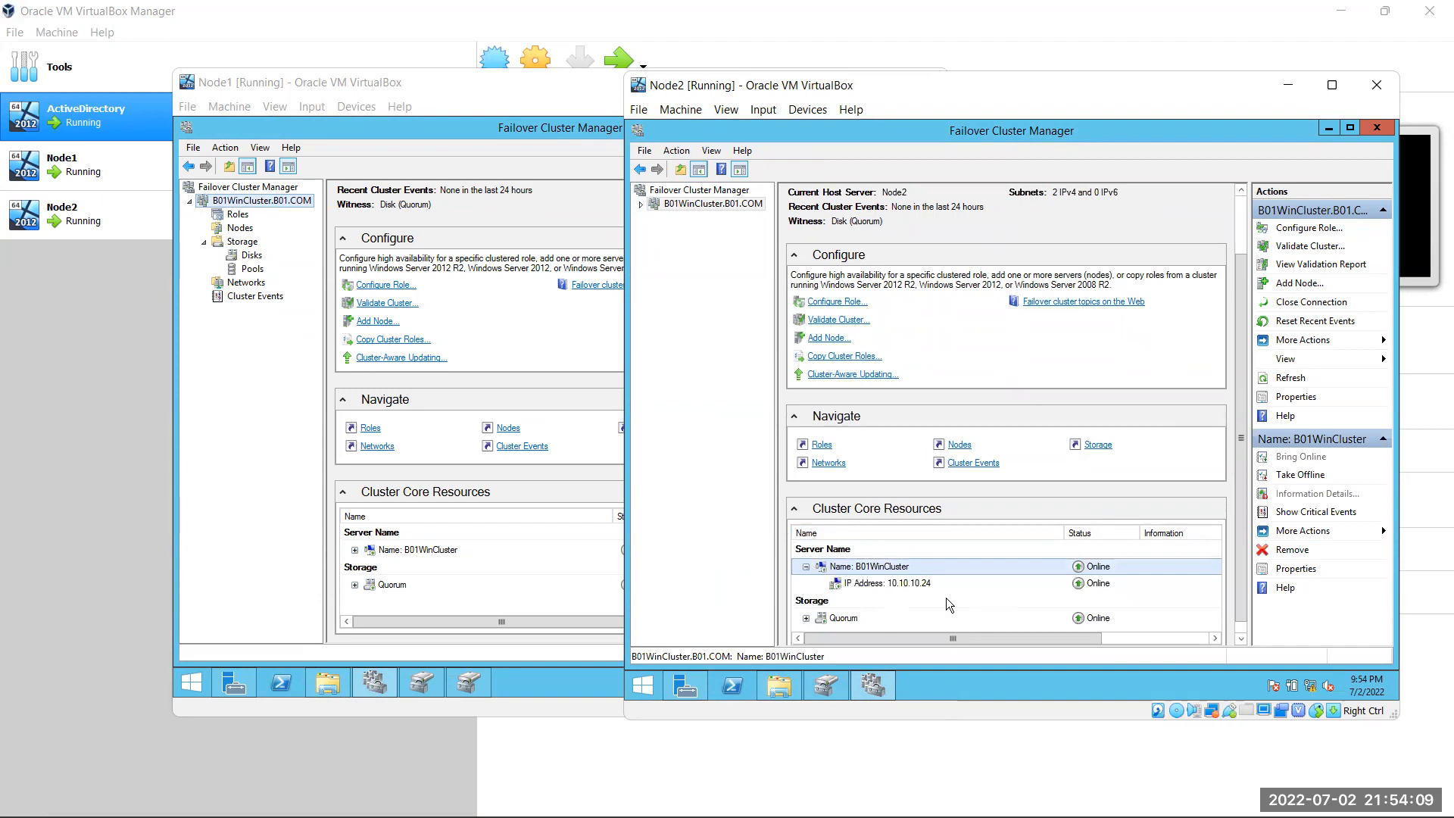
pyautogui.click(806, 619)
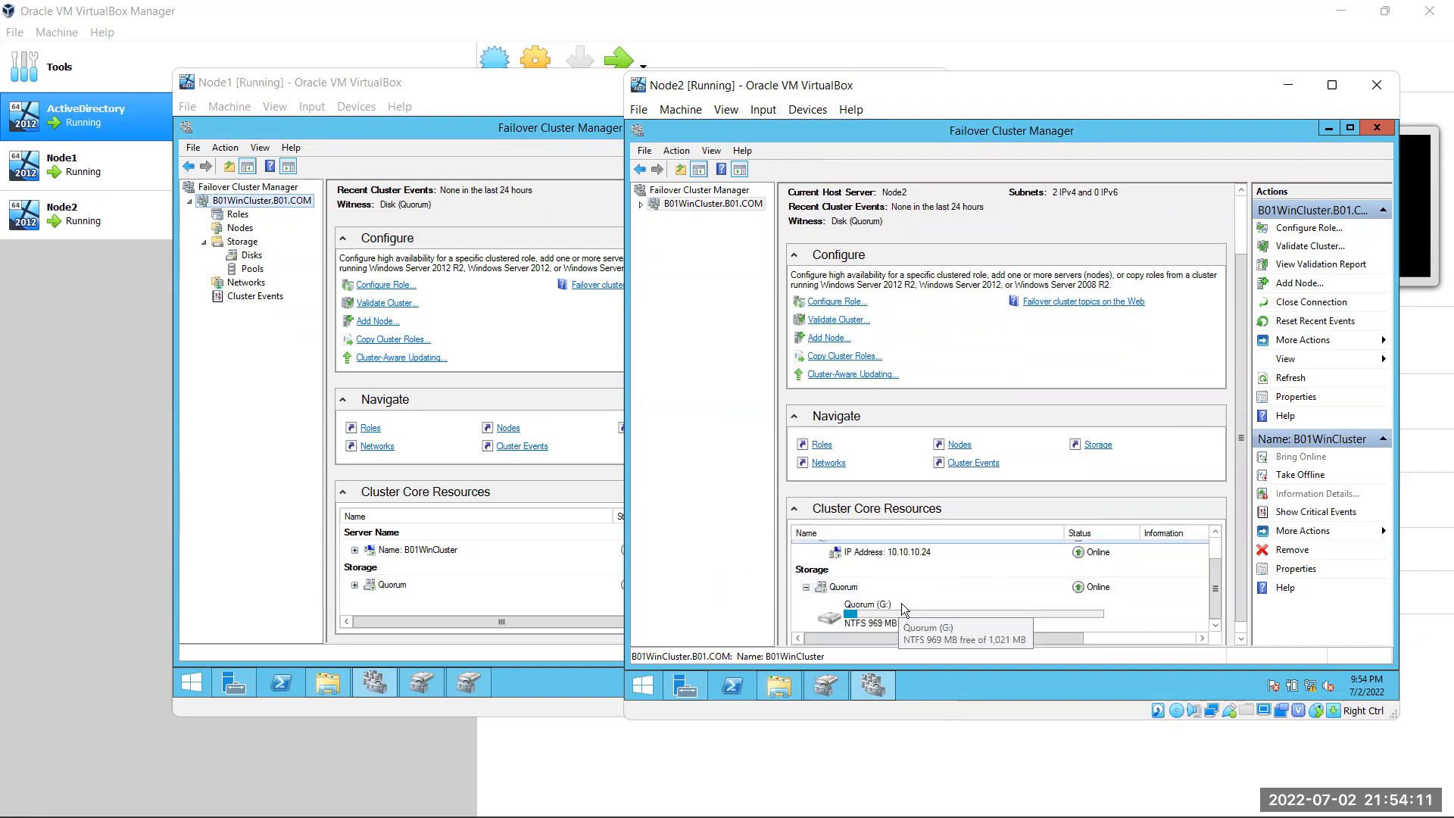
pyautogui.click(805, 587)
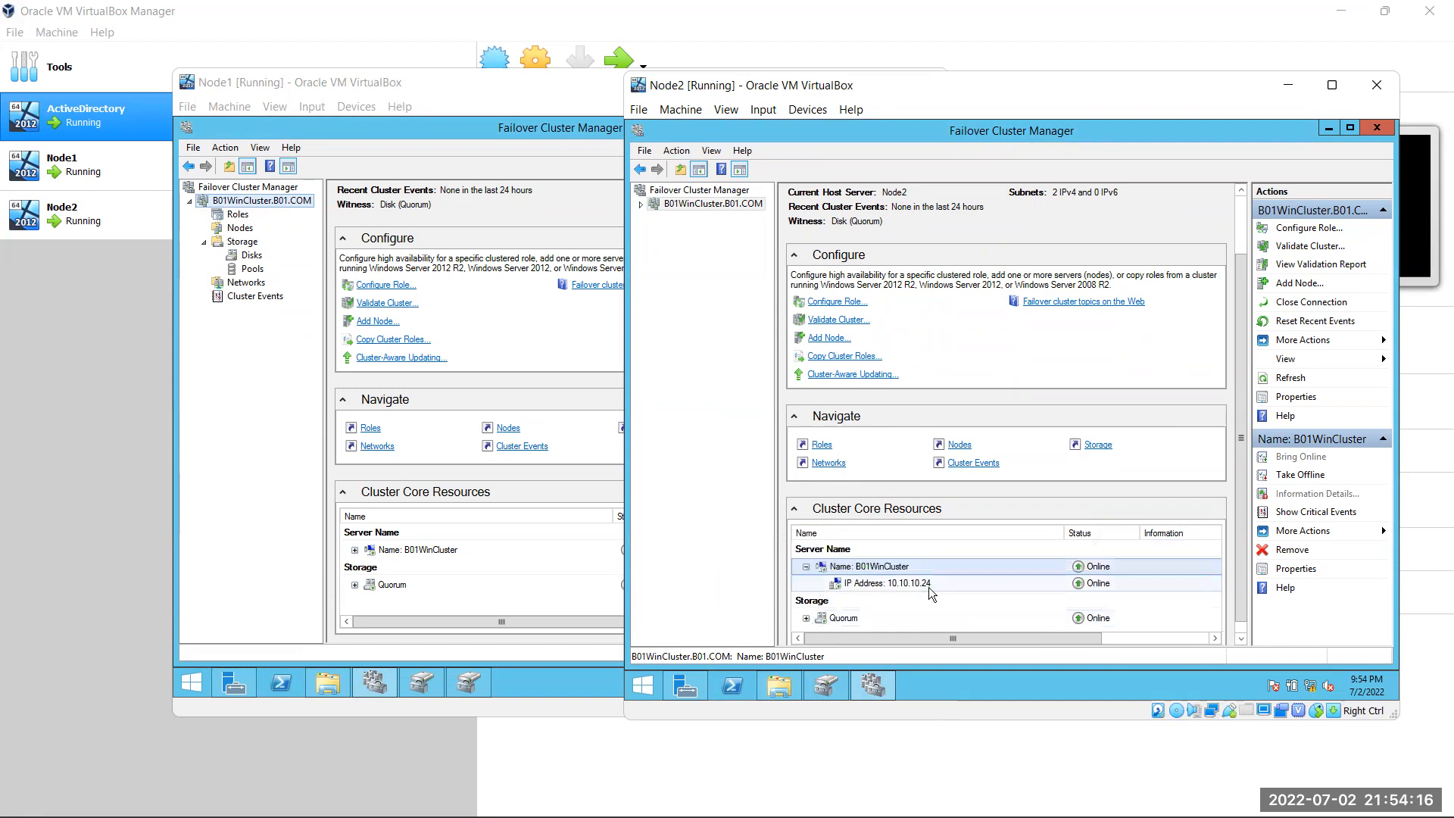
pyautogui.click(807, 567)
pyautogui.click(354, 551)
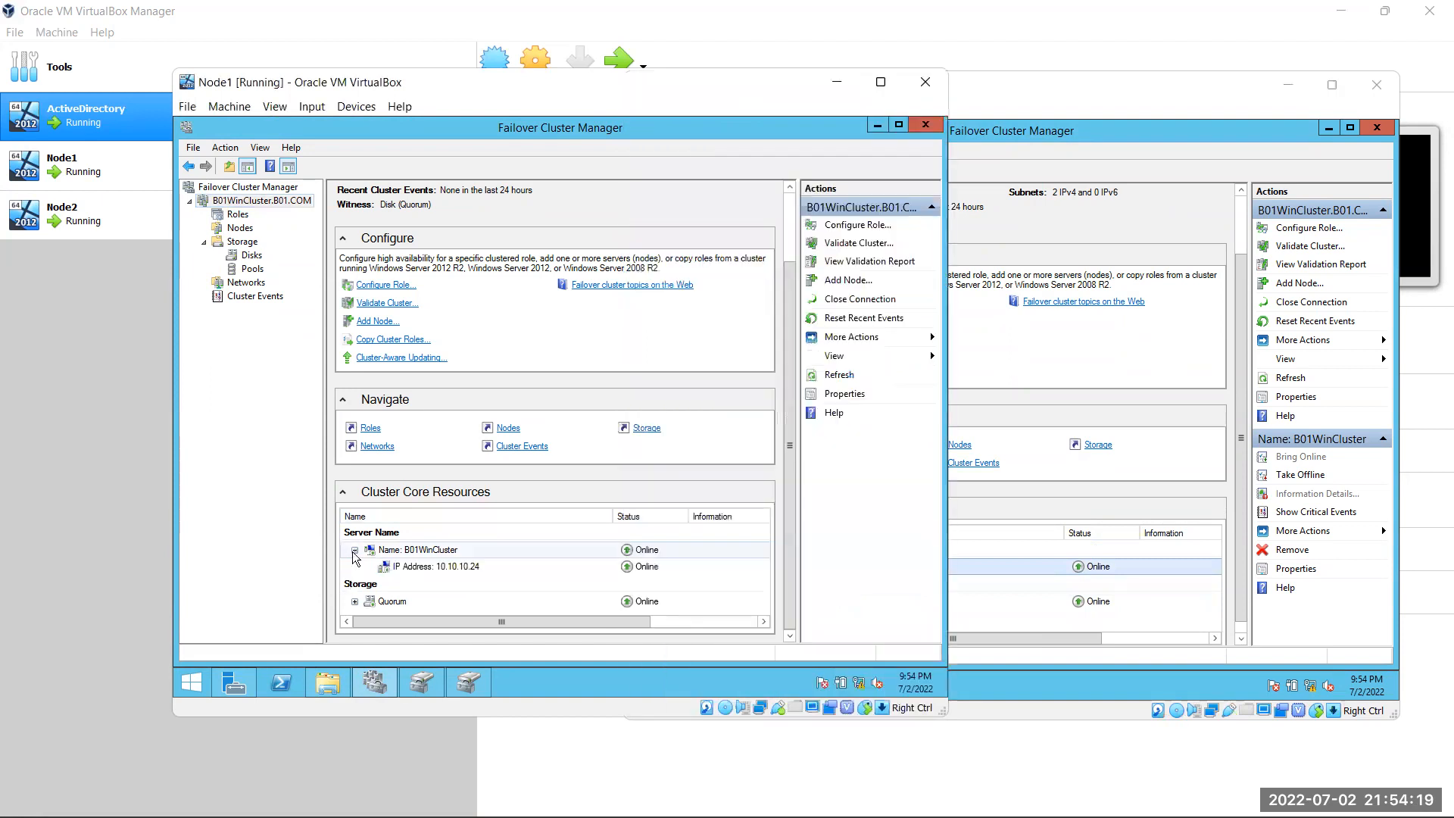
pyautogui.click(1043, 564)
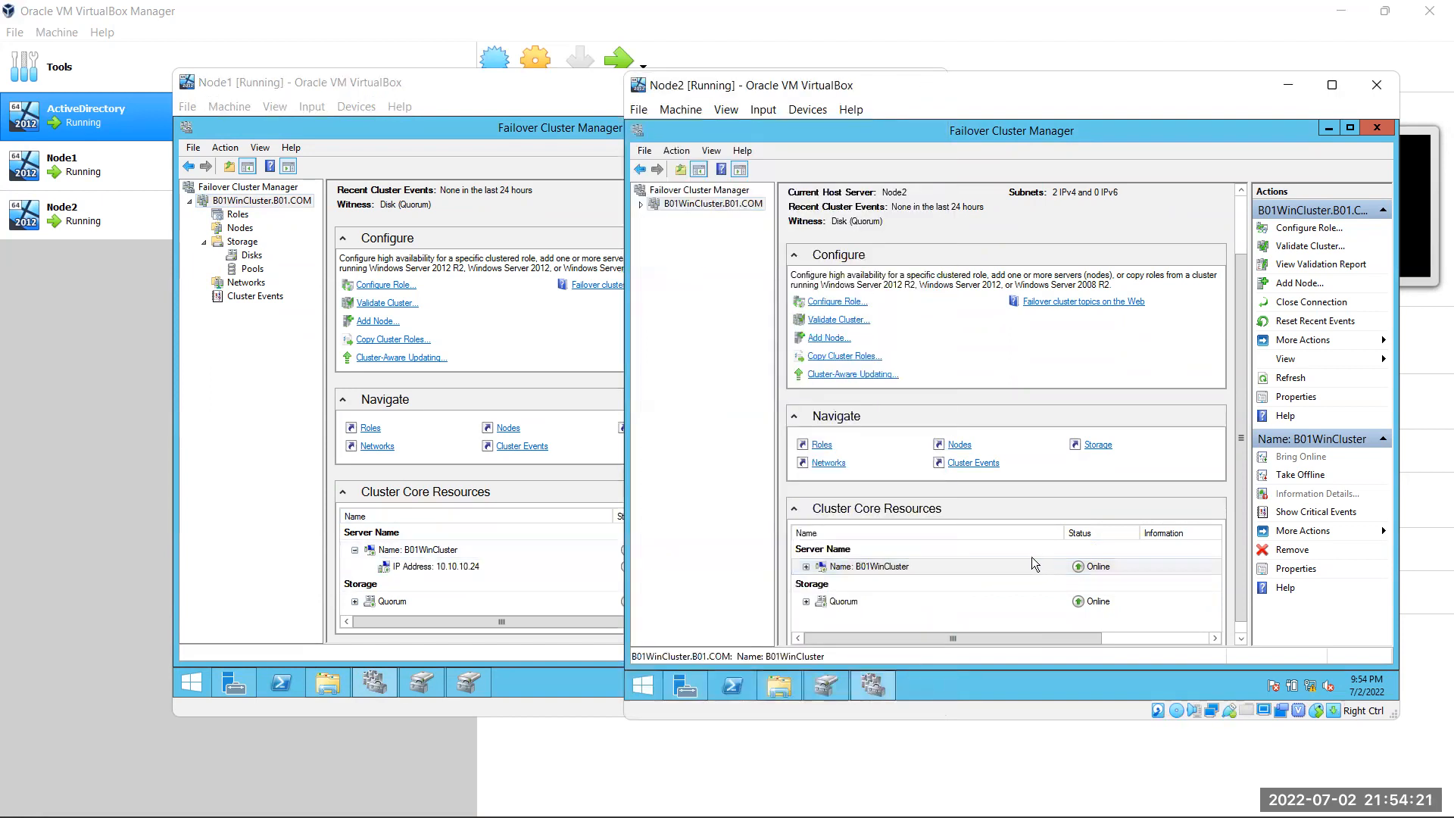
pyautogui.click(806, 566)
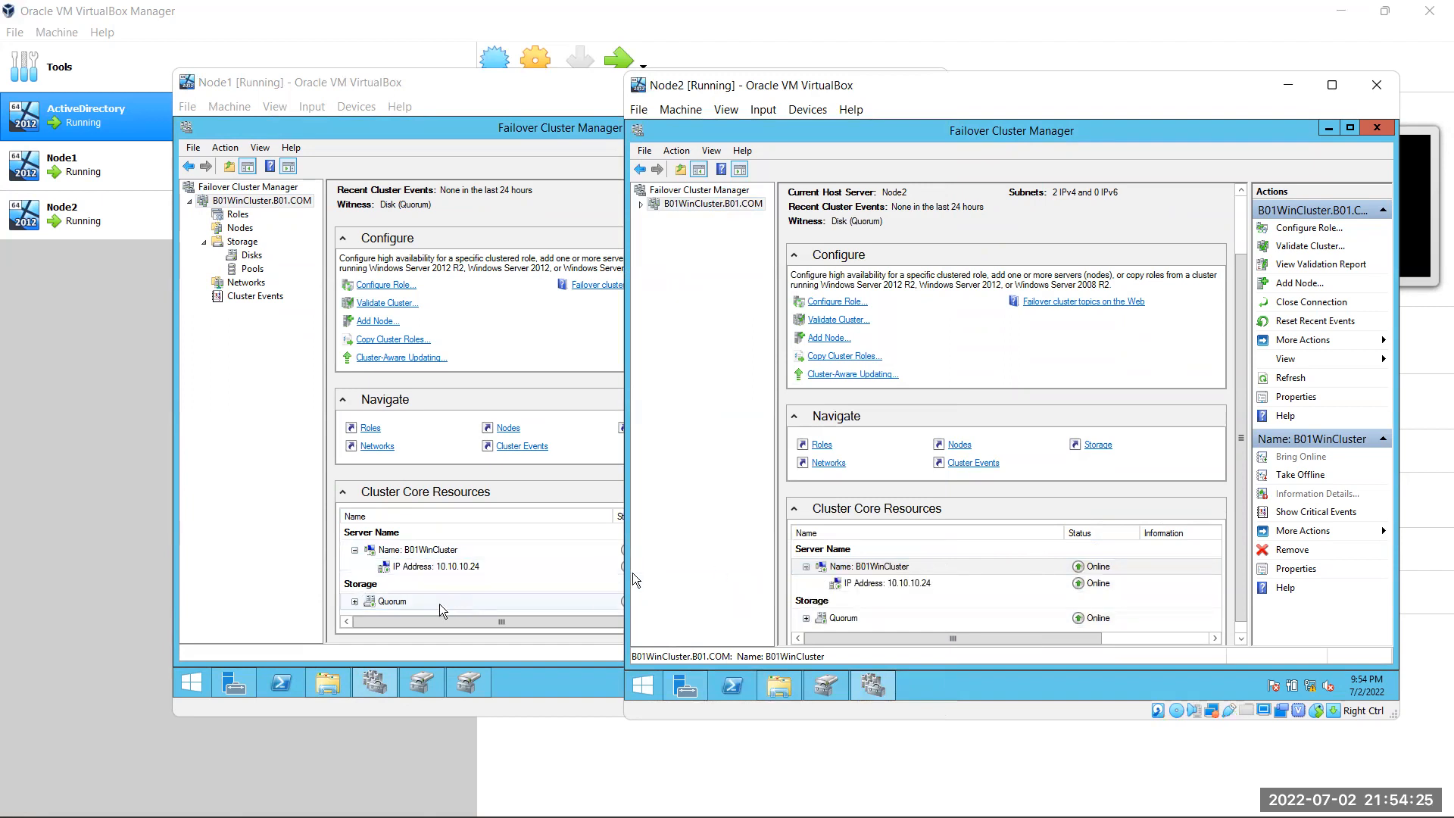
# Expand the Quorum disk on Node1 and open its Storage > Disks list
pyautogui.click(355, 602)
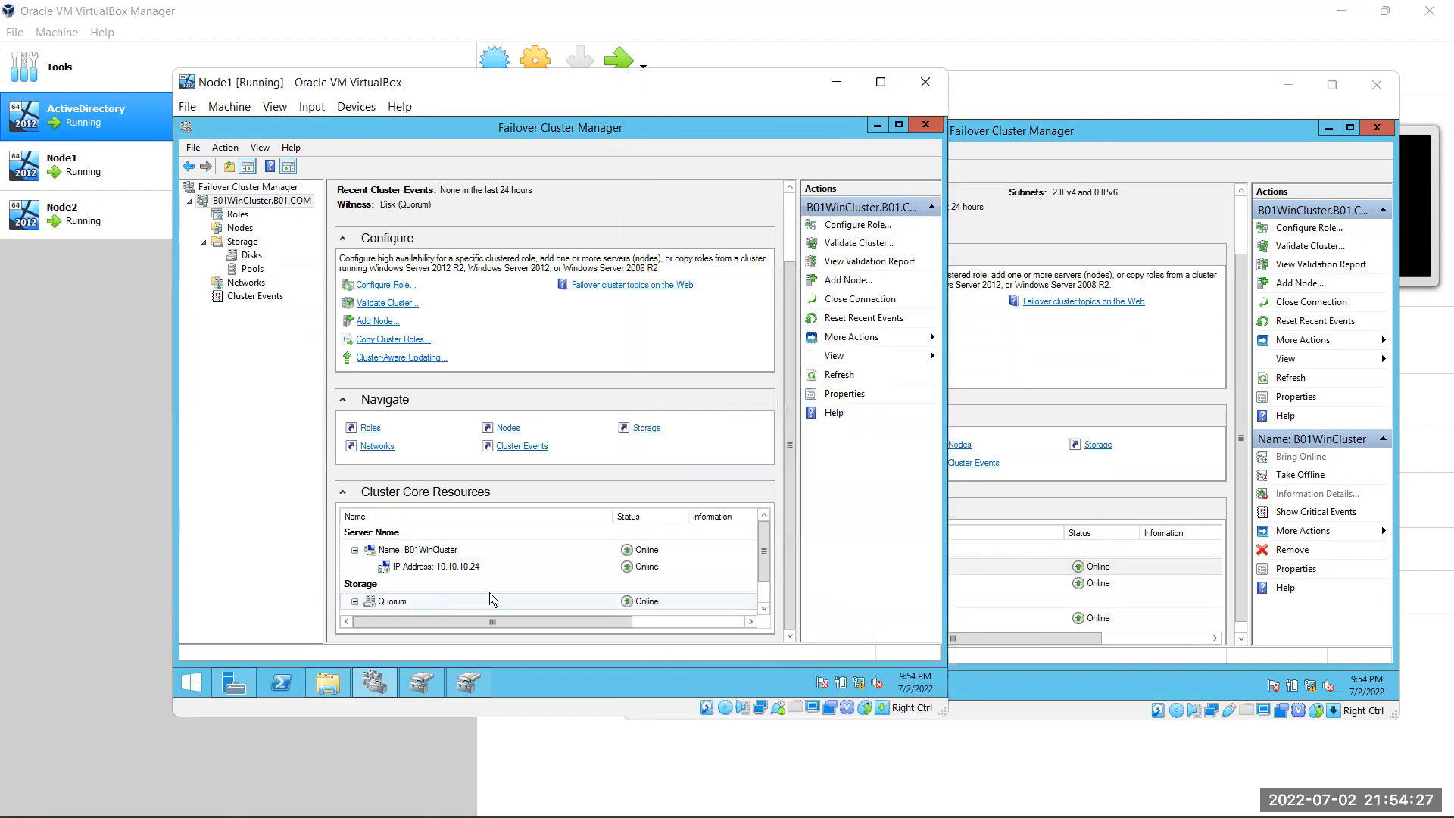
pyautogui.scroll(-2, 767, 566)
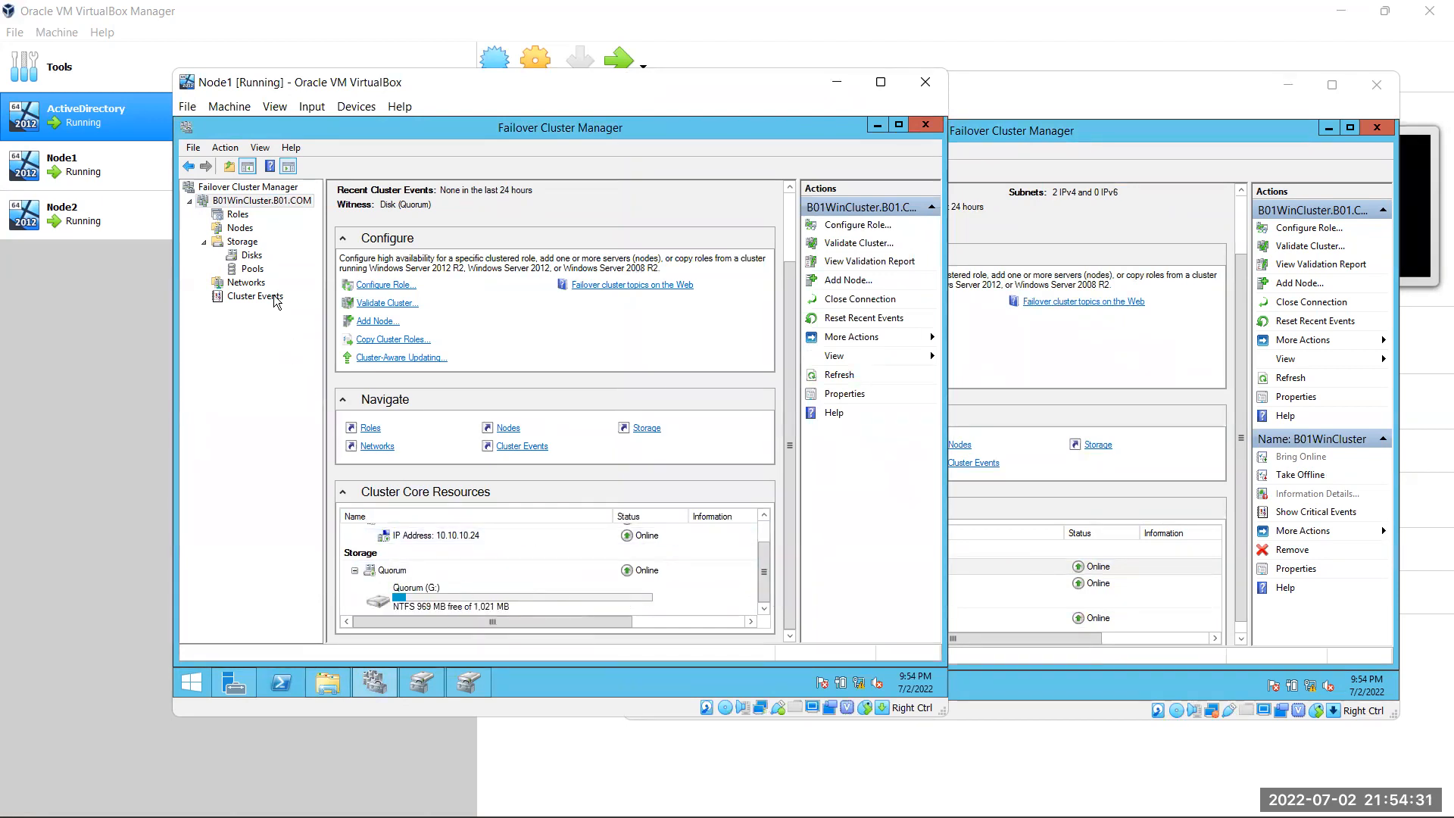
pyautogui.click(252, 255)
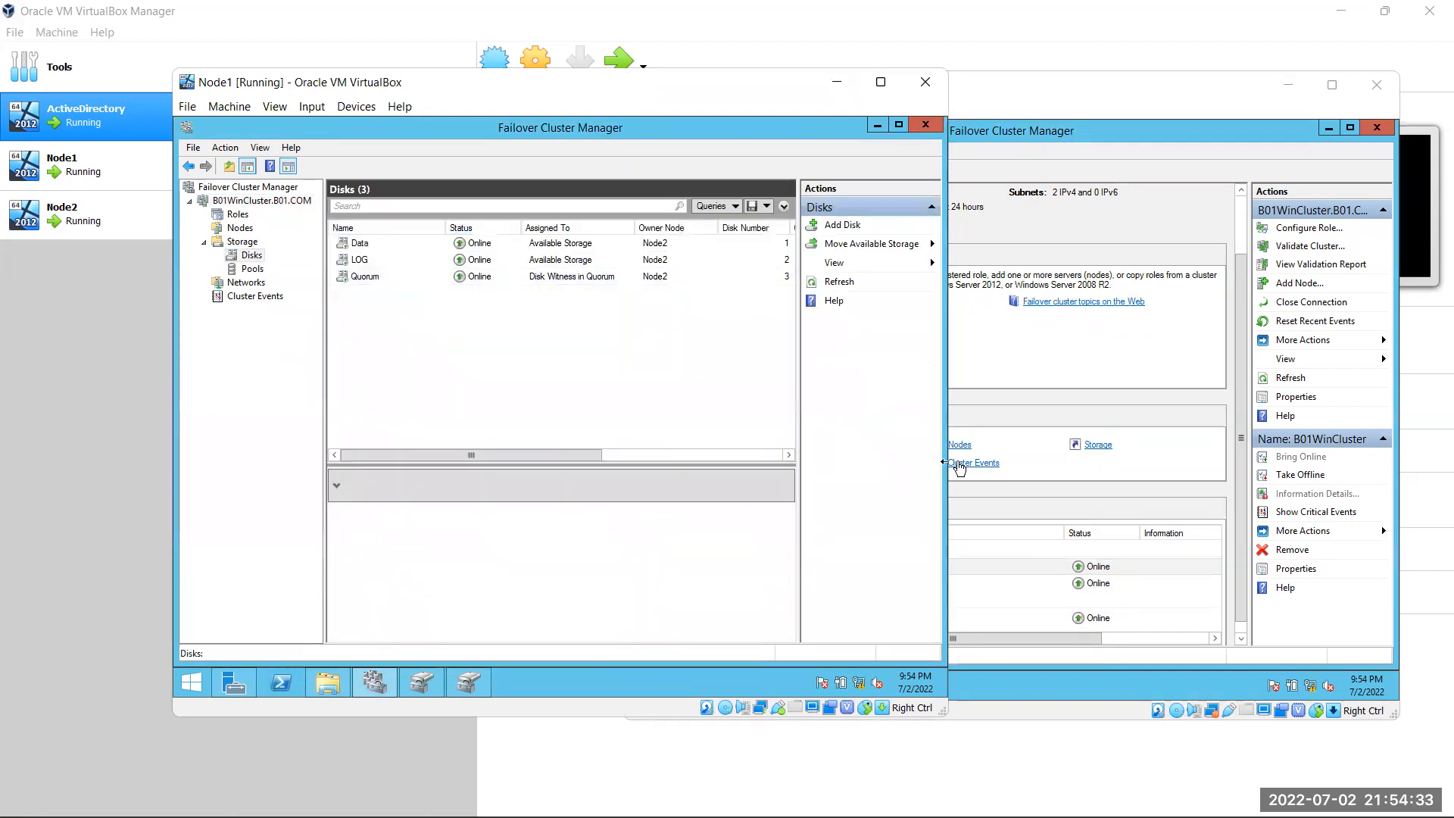
# Show Node2's Storage > Disks list sorted by Owner Node
pyautogui.click(956, 465)
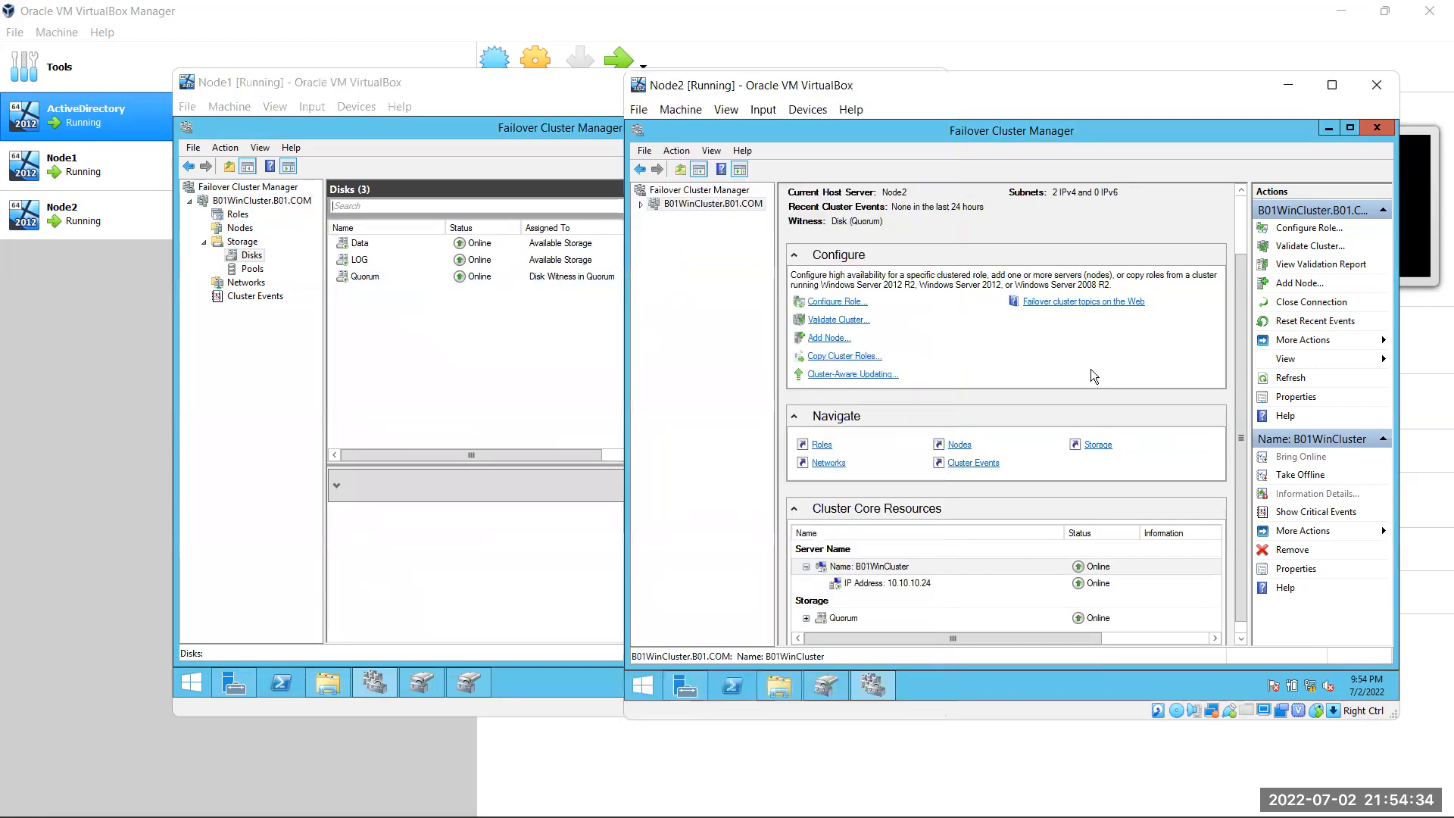
pyautogui.click(642, 205)
pyautogui.click(693, 245)
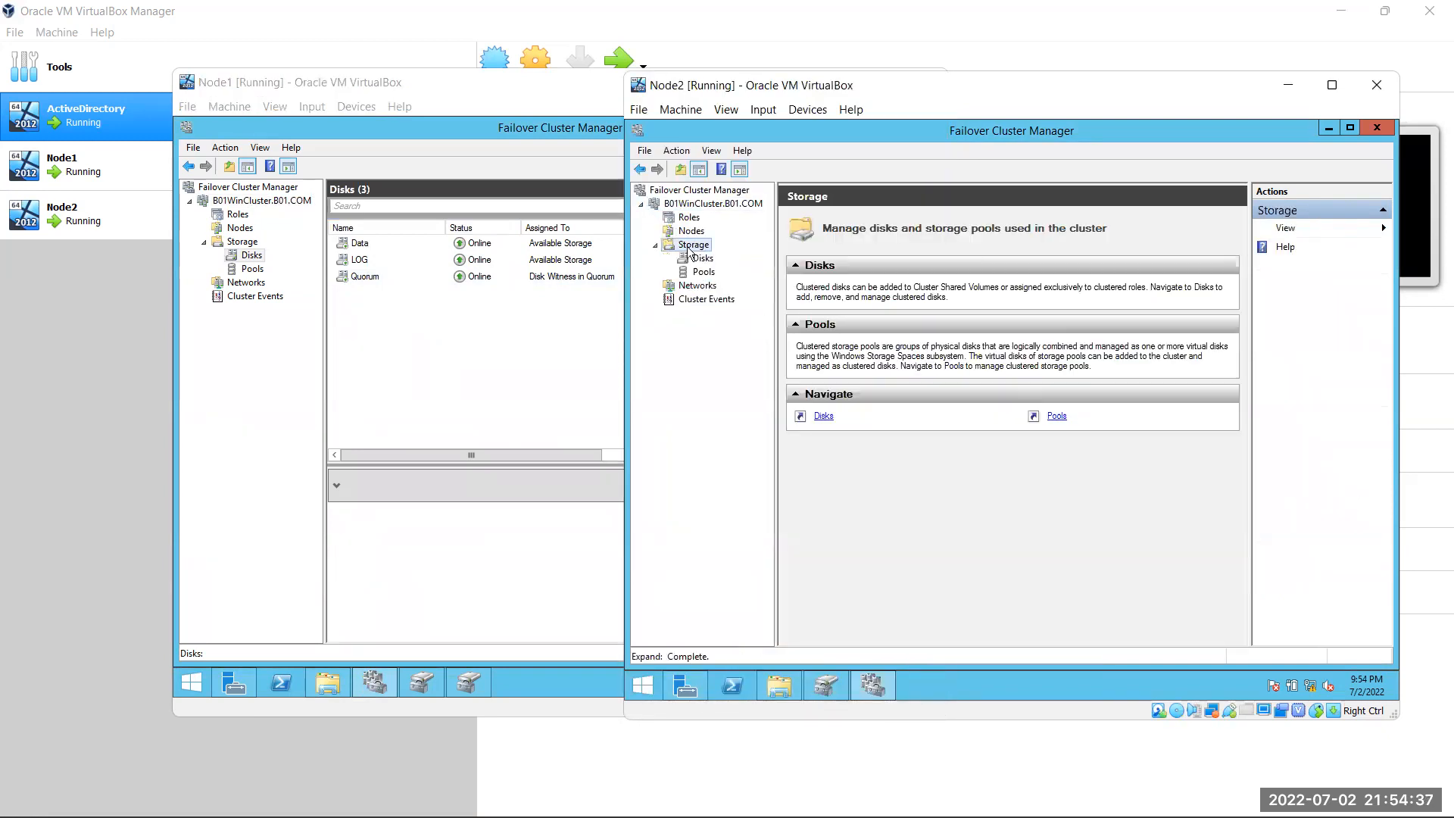
pyautogui.click(702, 258)
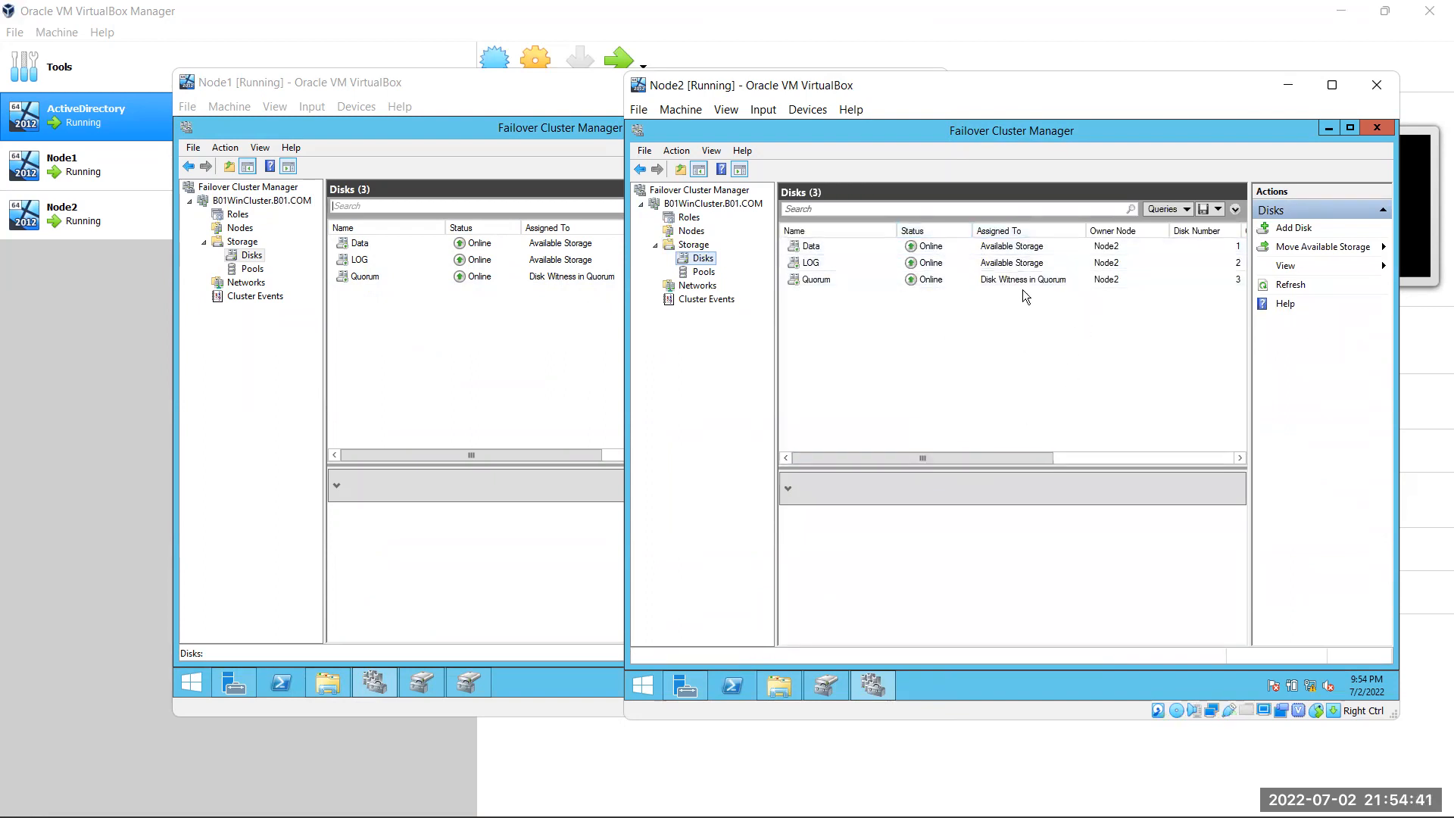
pyautogui.click(1127, 232)
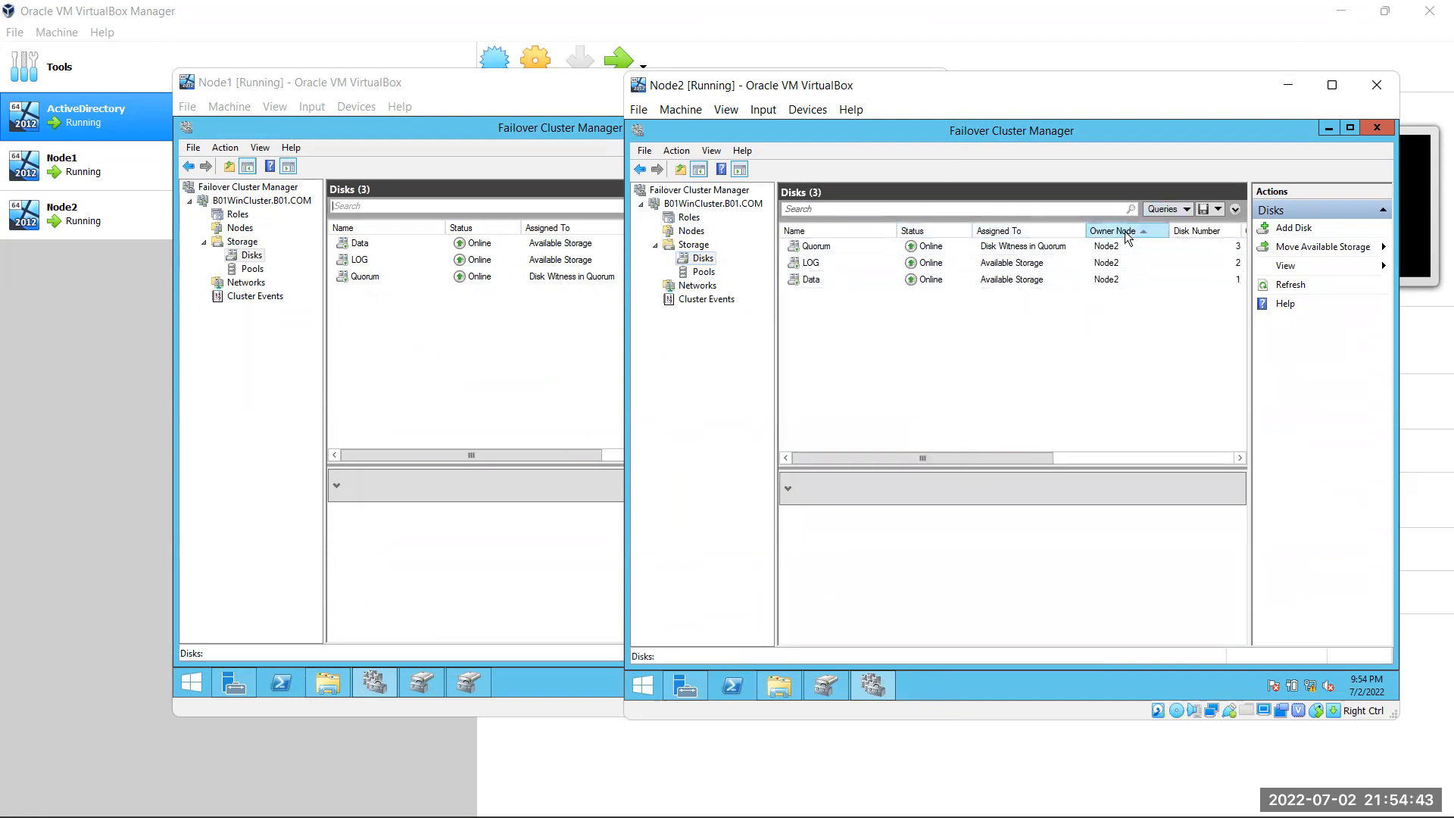
# Sort Node1's disk list by Owner Node and return to the cluster summary
pyautogui.click(583, 337)
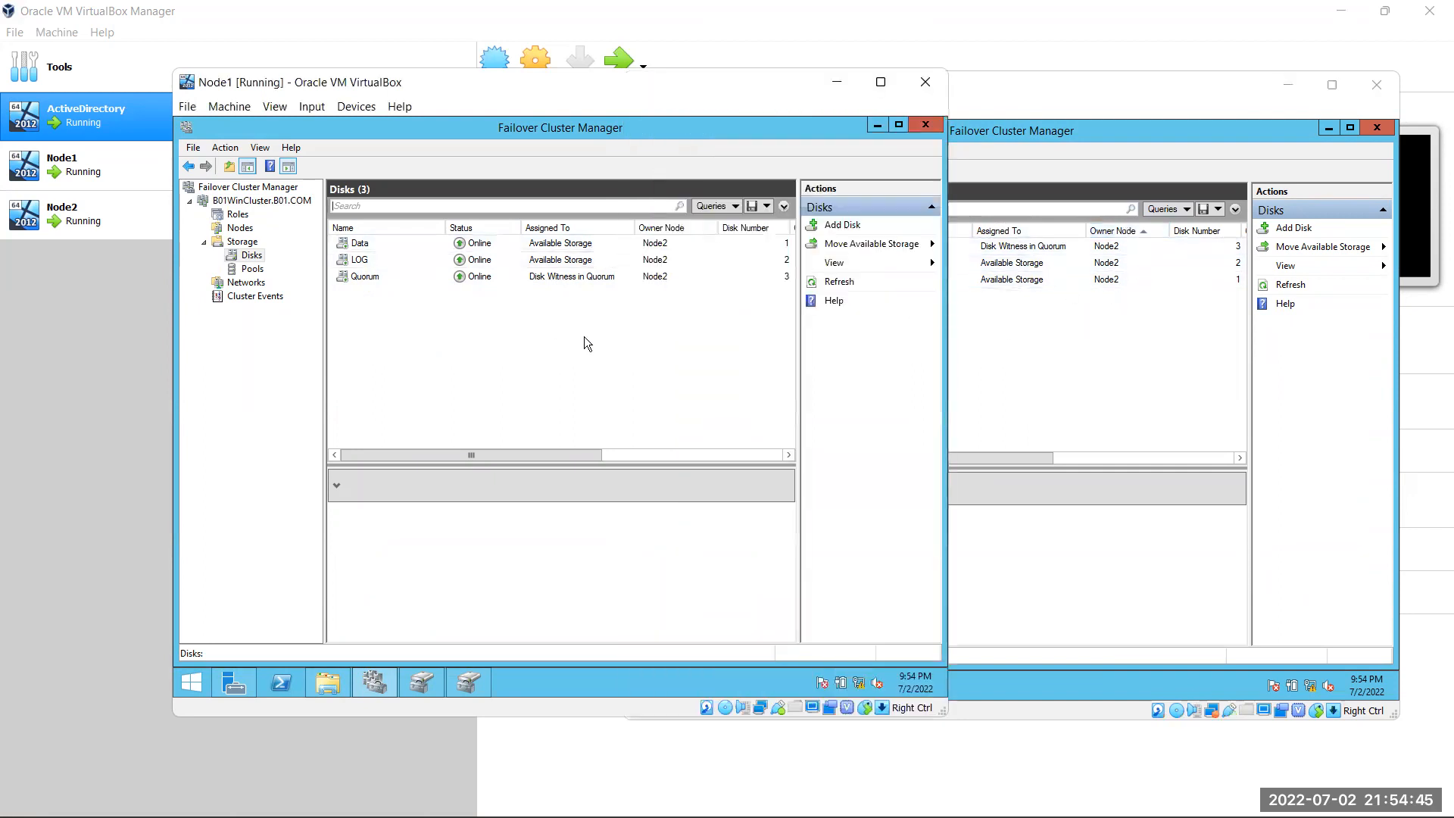
pyautogui.click(710, 234)
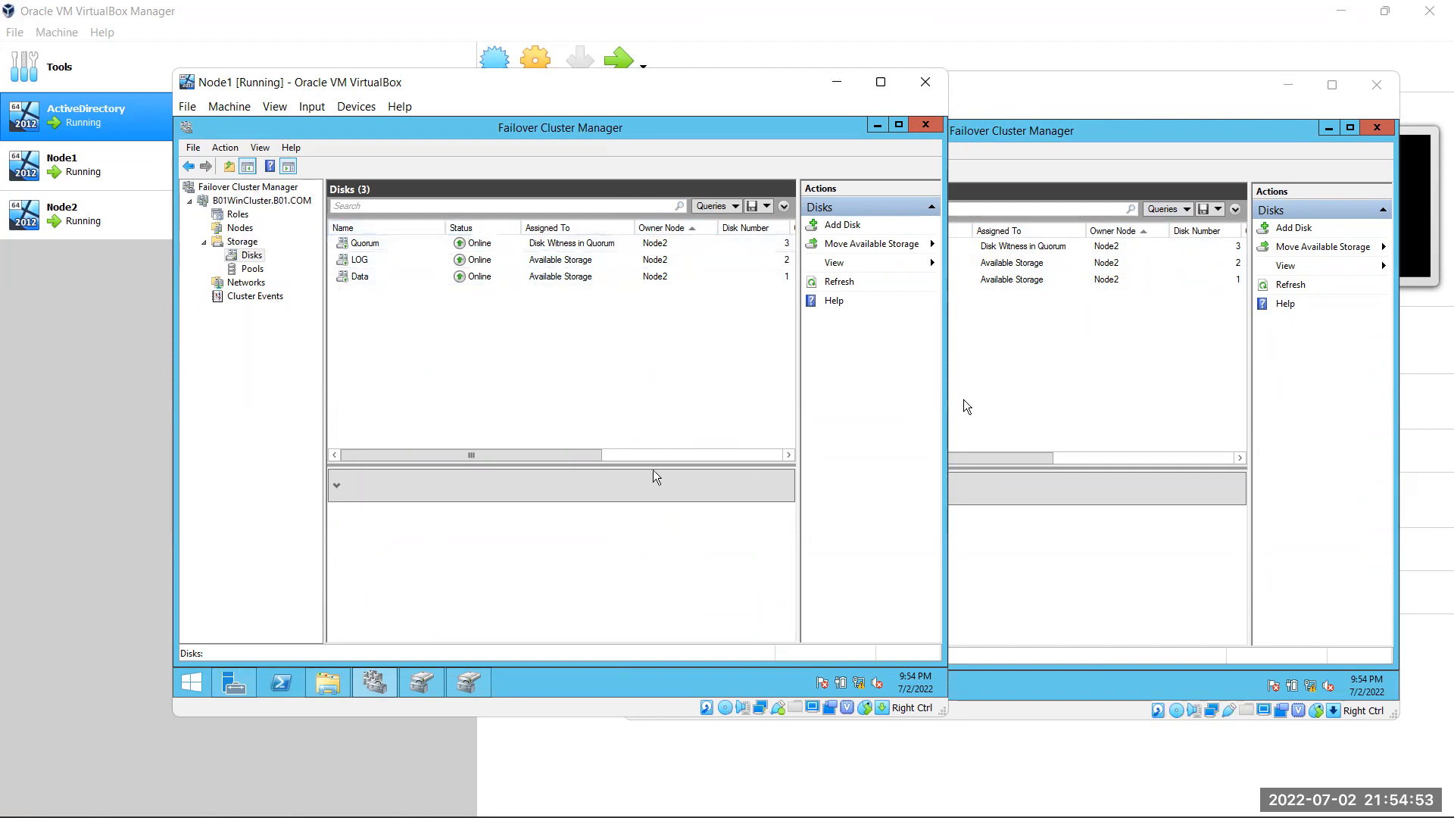
pyautogui.click(234, 202)
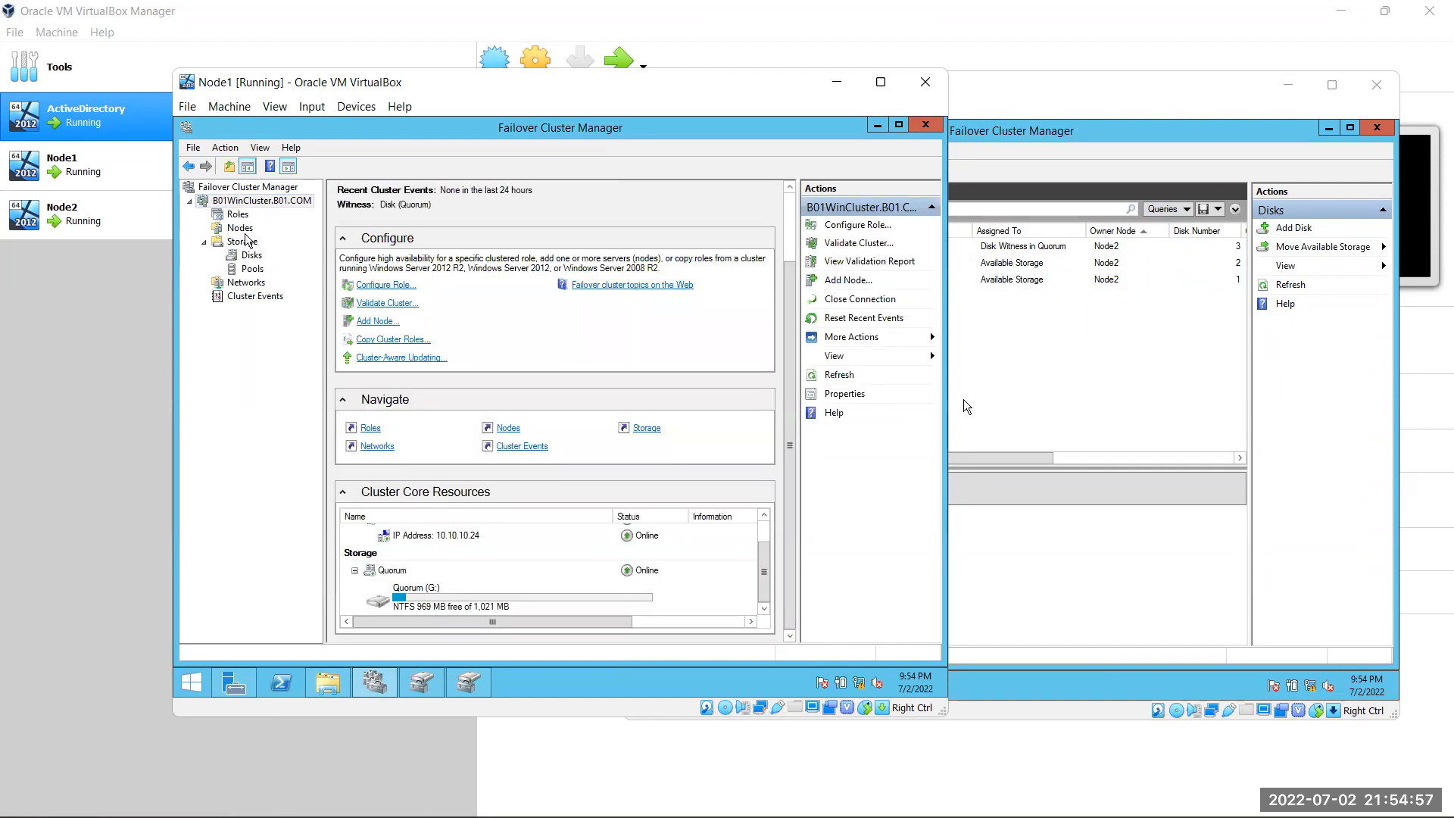
# Show the Nodes page on Node1 and Node2, both nodes Up with one vote each
pyautogui.click(241, 230)
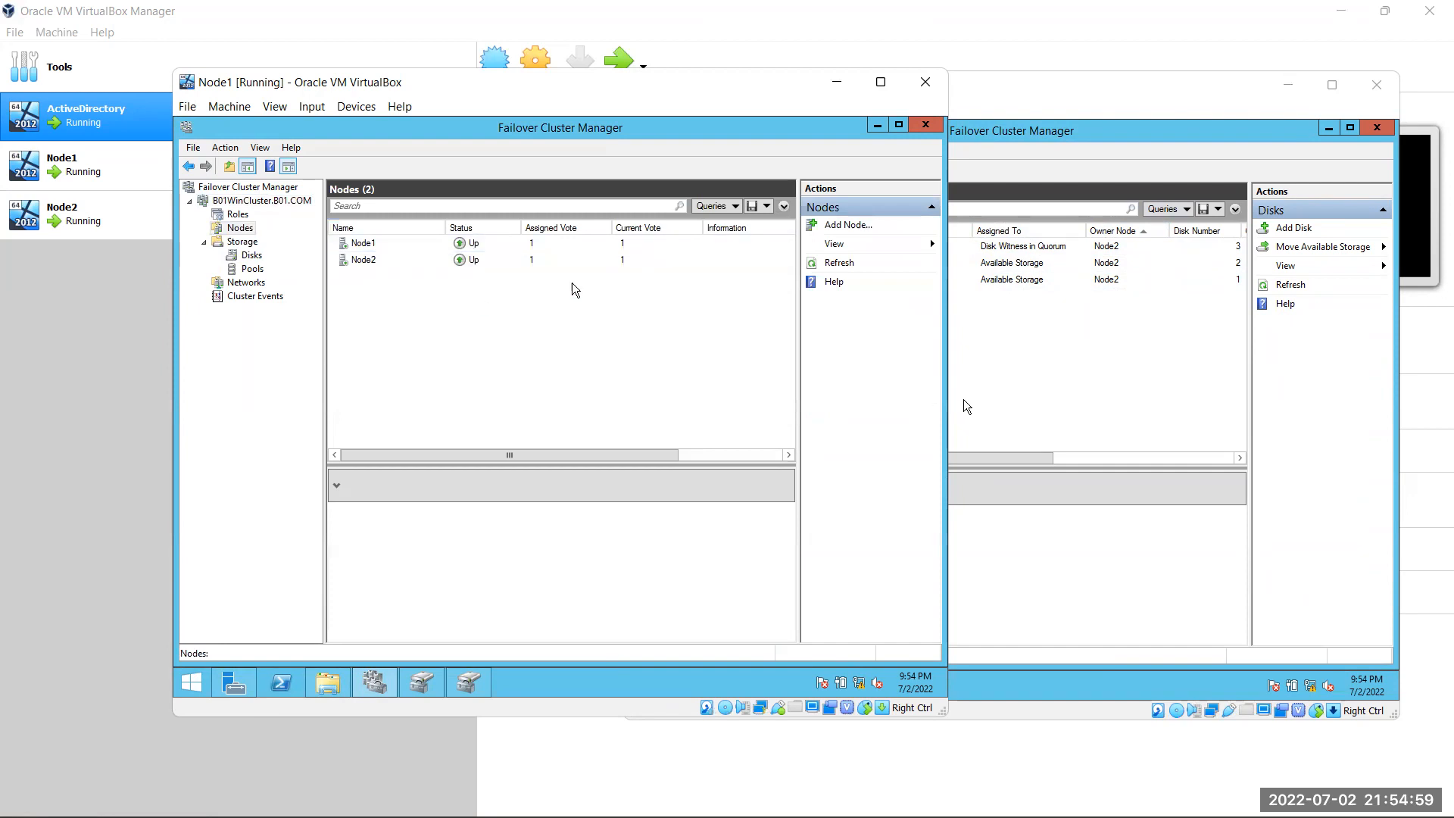
pyautogui.click(972, 387)
pyautogui.click(690, 230)
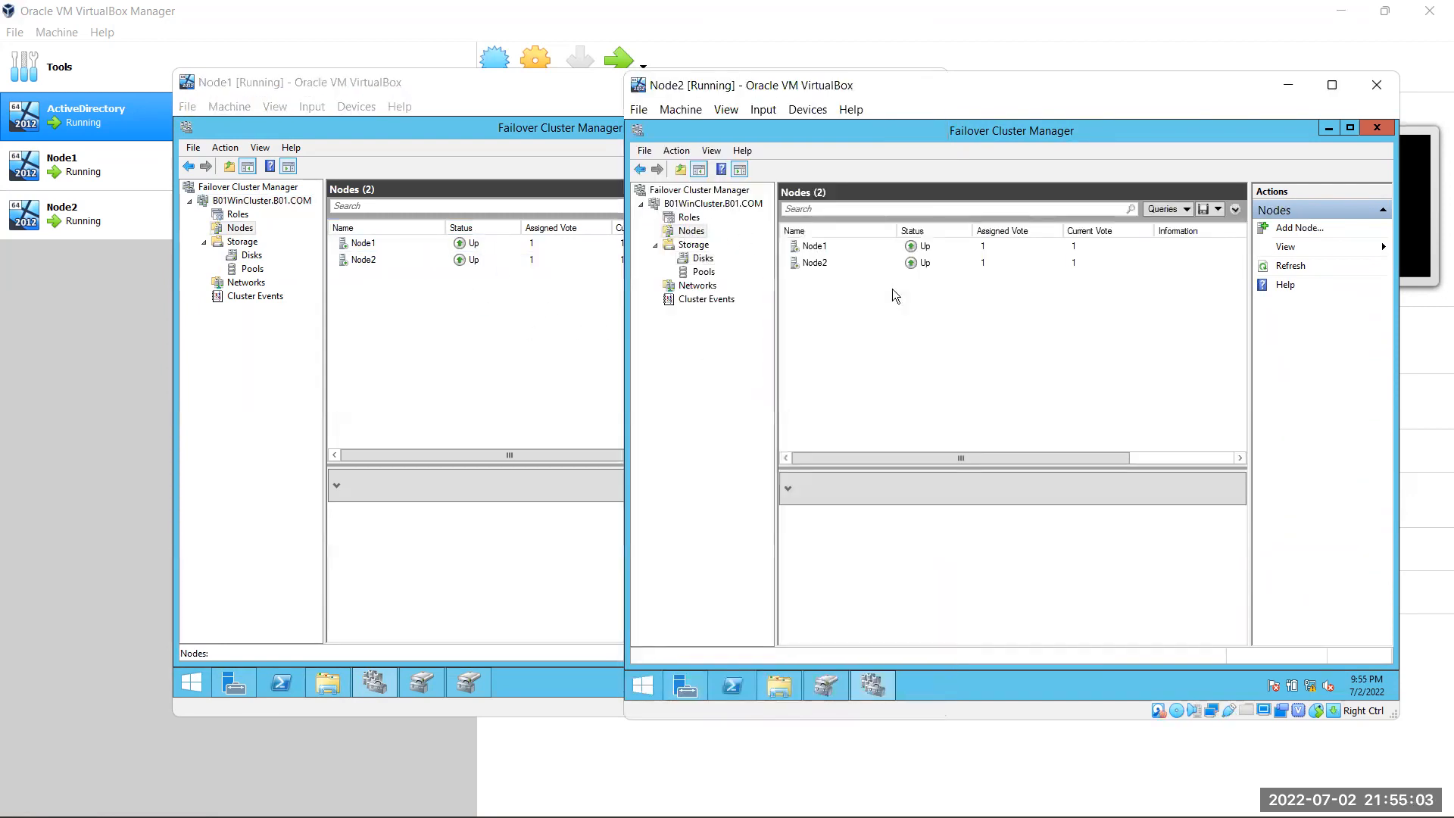
pyautogui.rightClick(705, 210)
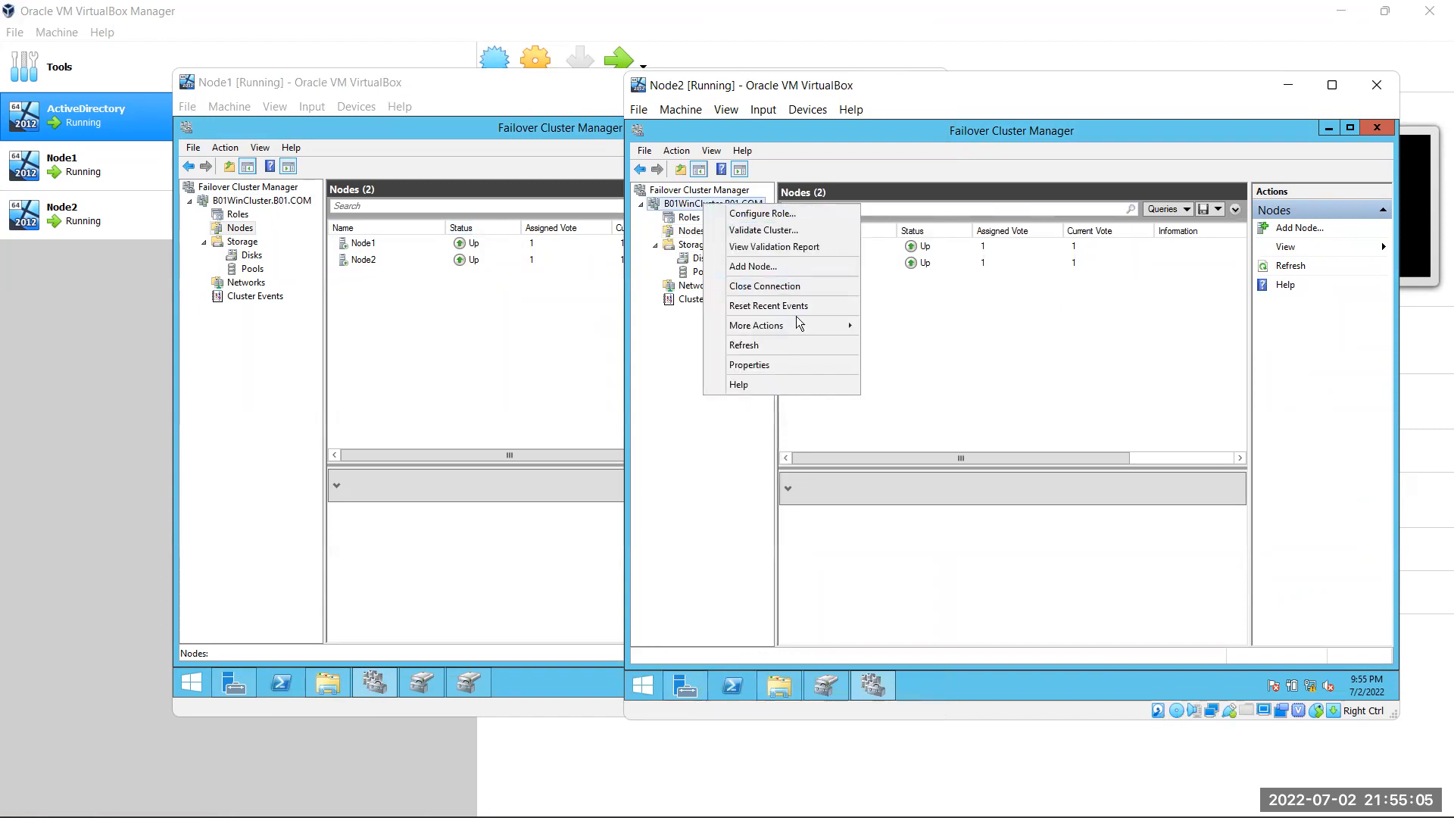
pyautogui.moveTo(804, 331)
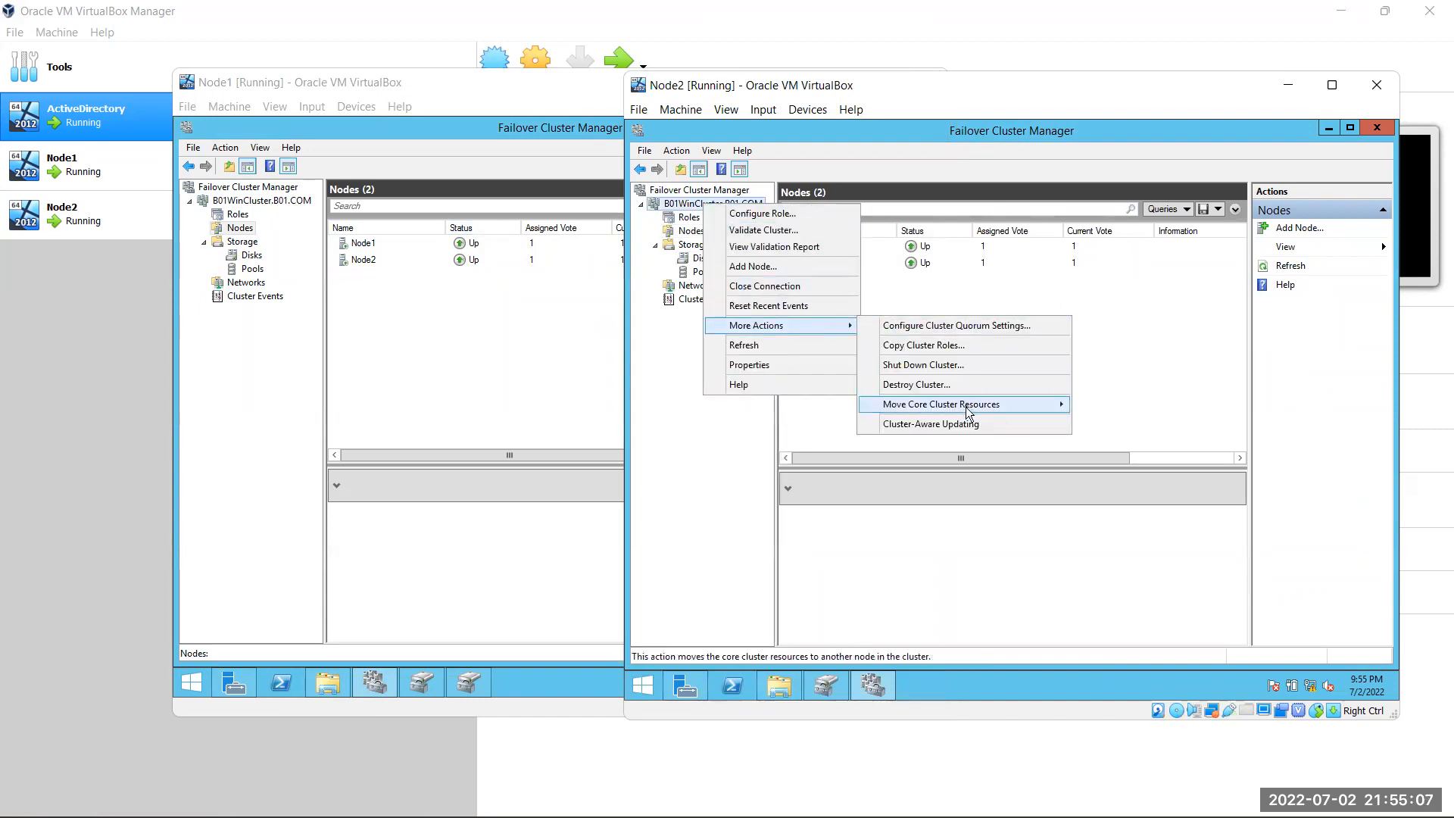
pyautogui.moveTo(1045, 404)
pyautogui.click(1124, 422)
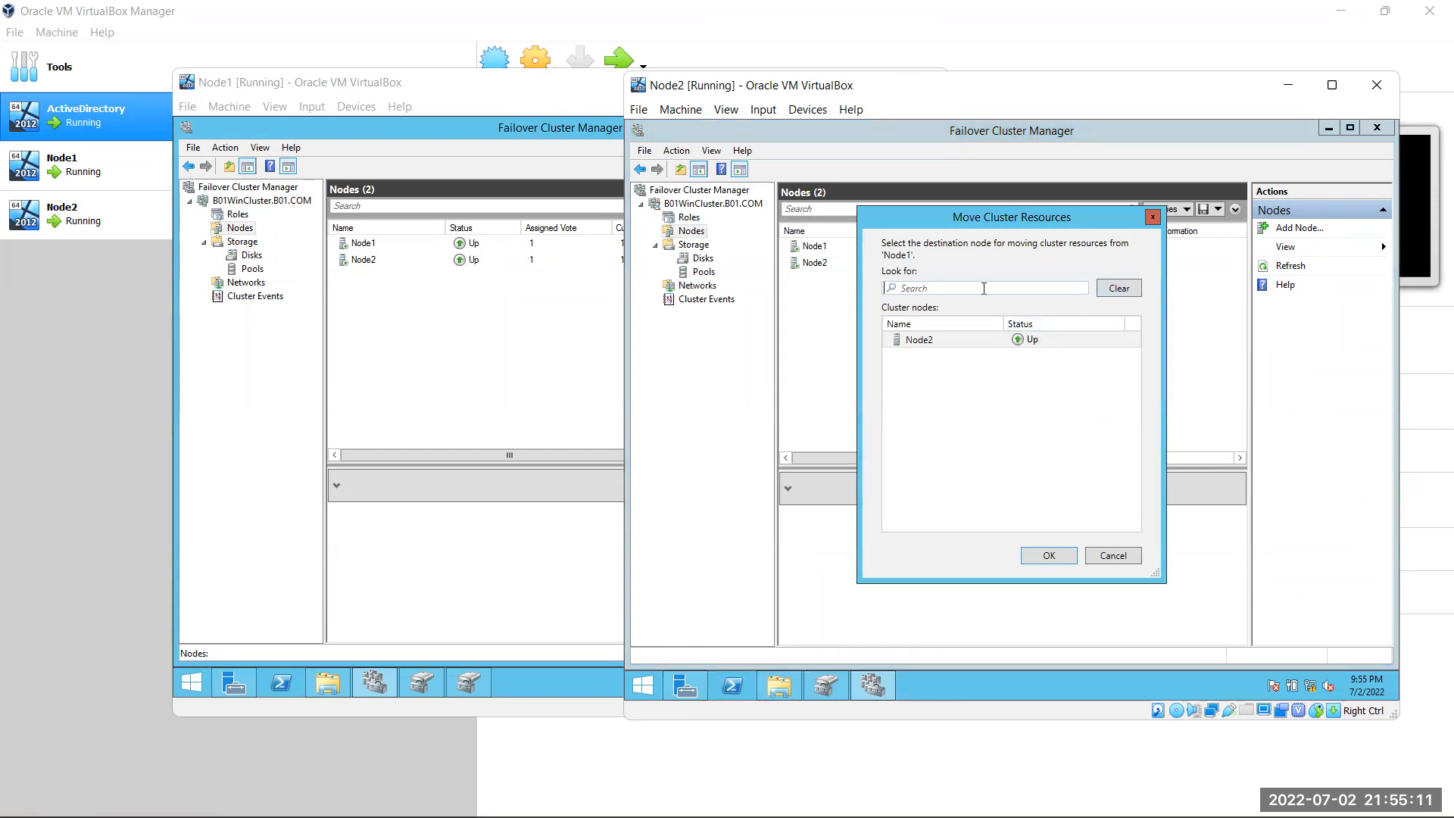
pyautogui.write('Node1')
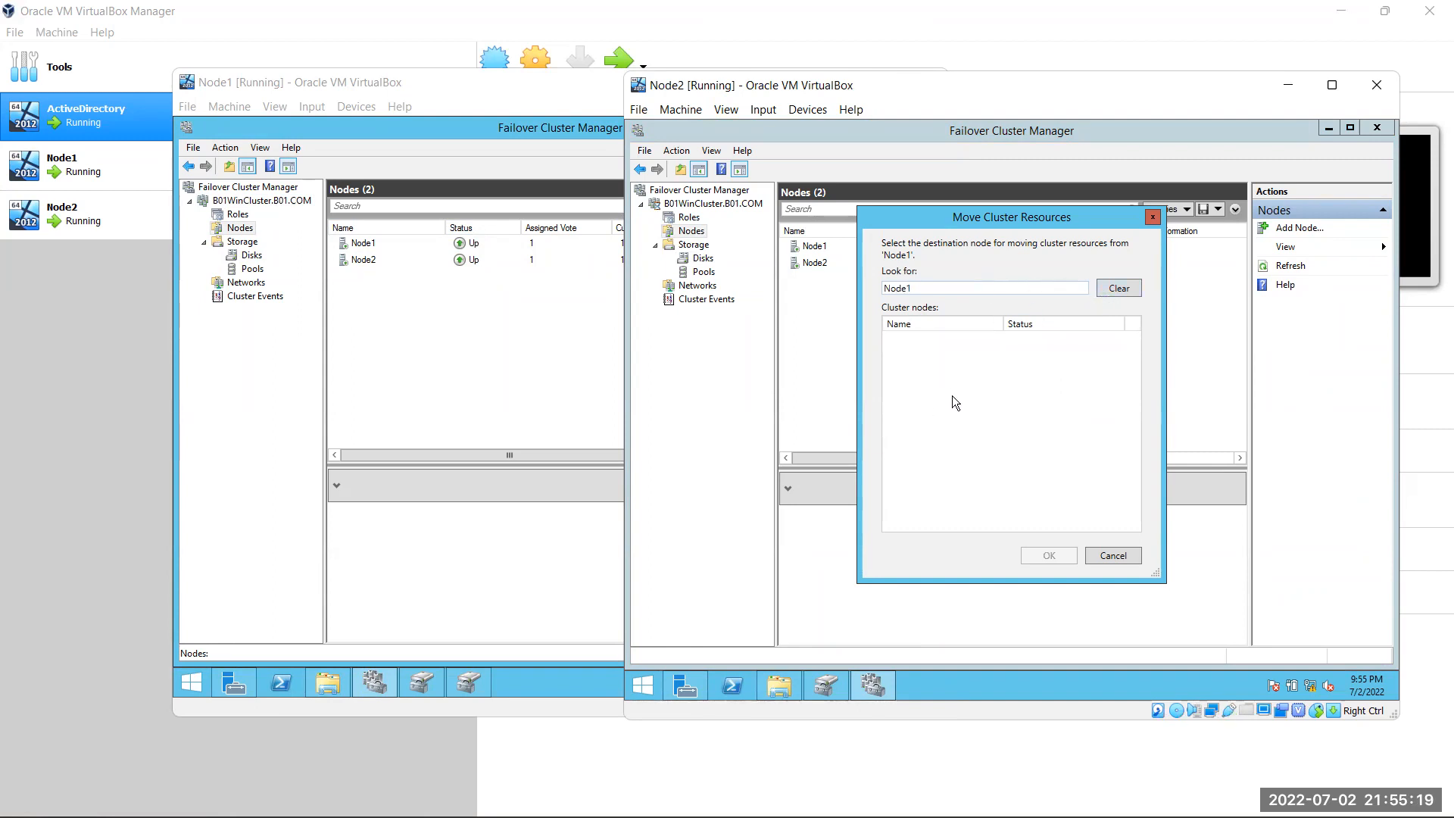
pyautogui.click(1128, 557)
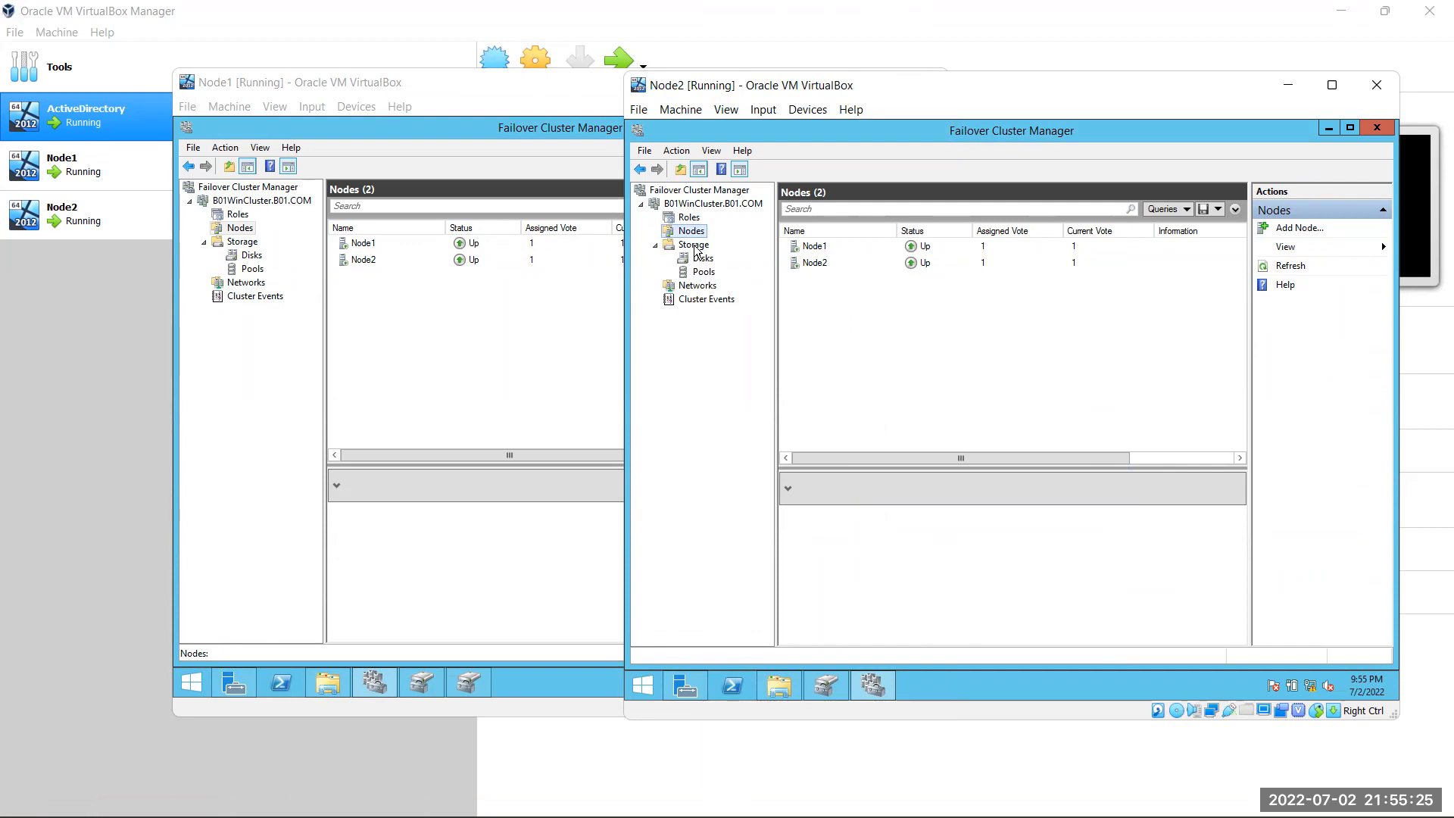
# Inspect Cluster Network 1's connections: Node1 - Private 192.168.1.1 and Node2 - Private 192.168.1.2
pyautogui.click(712, 298)
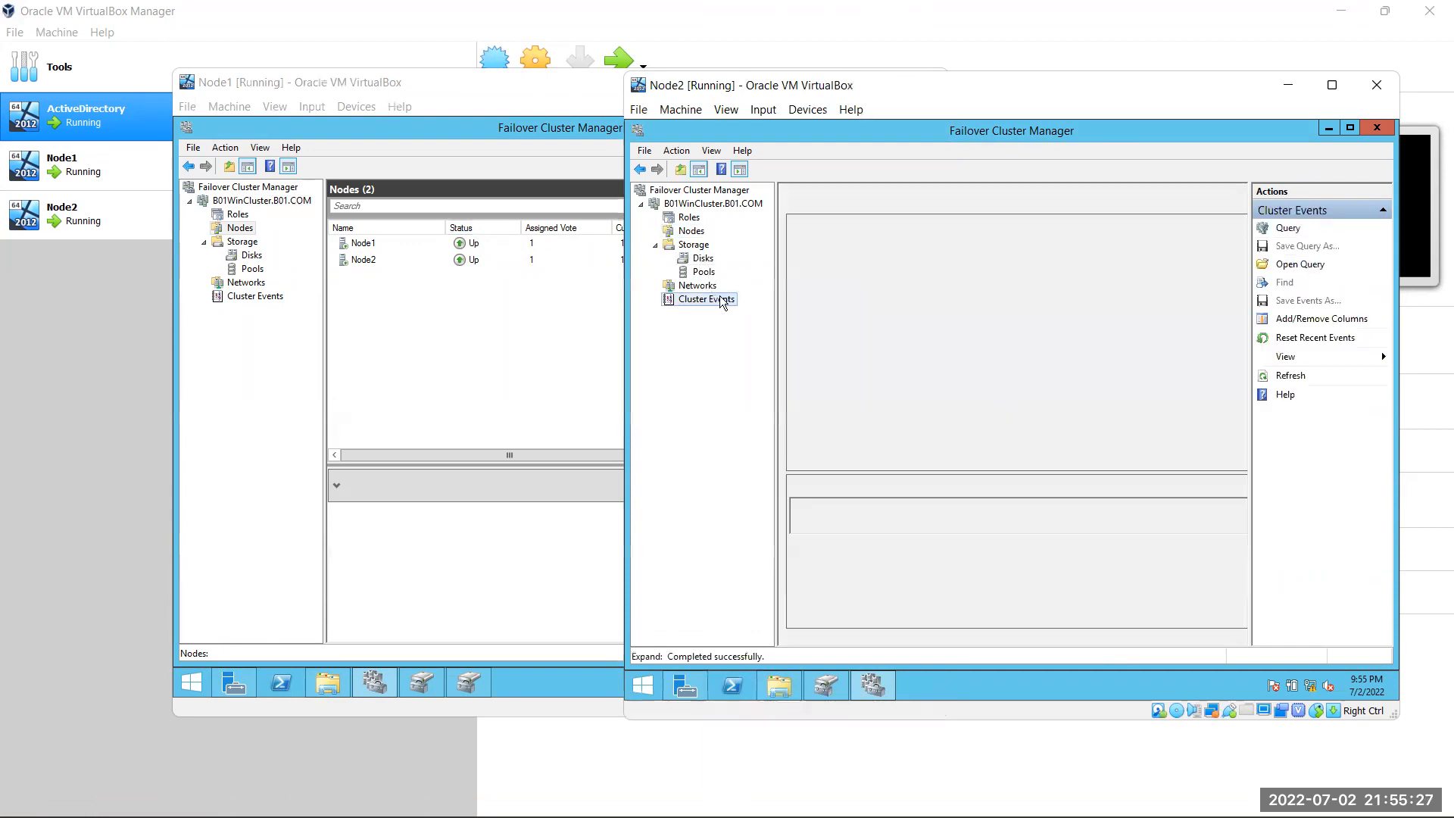
pyautogui.click(700, 287)
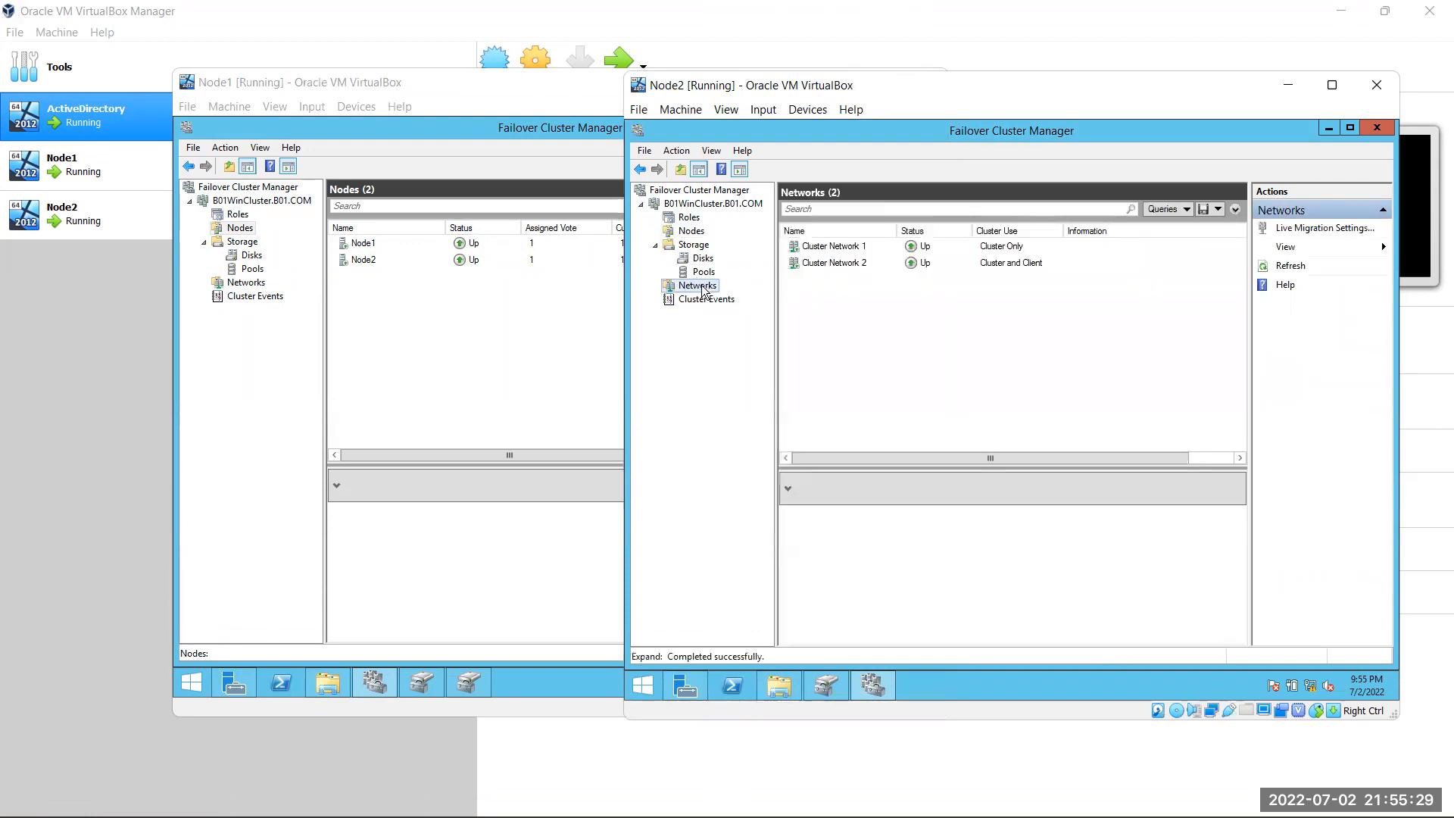
pyautogui.doubleClick(1039, 253)
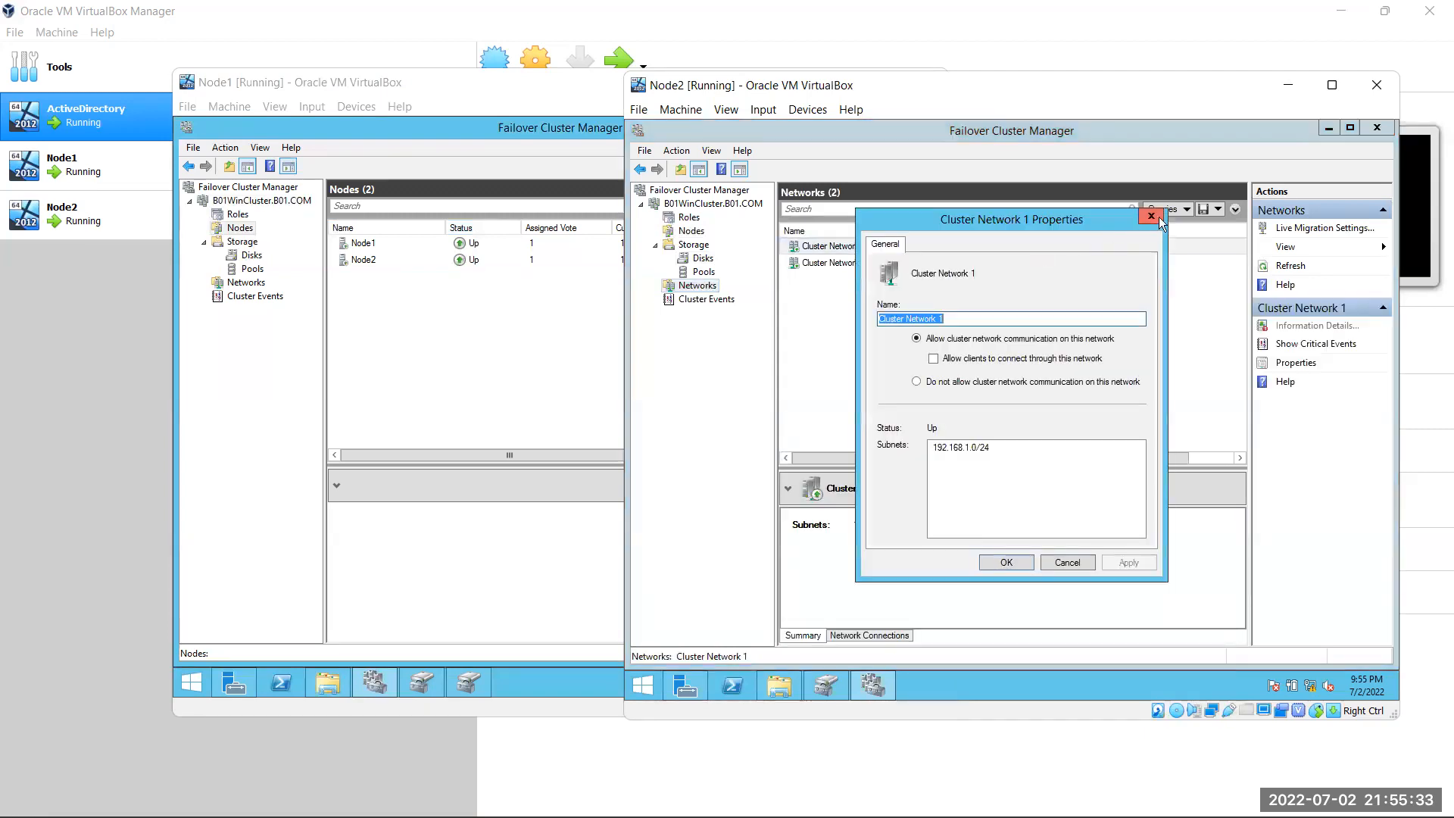
pyautogui.click(1158, 218)
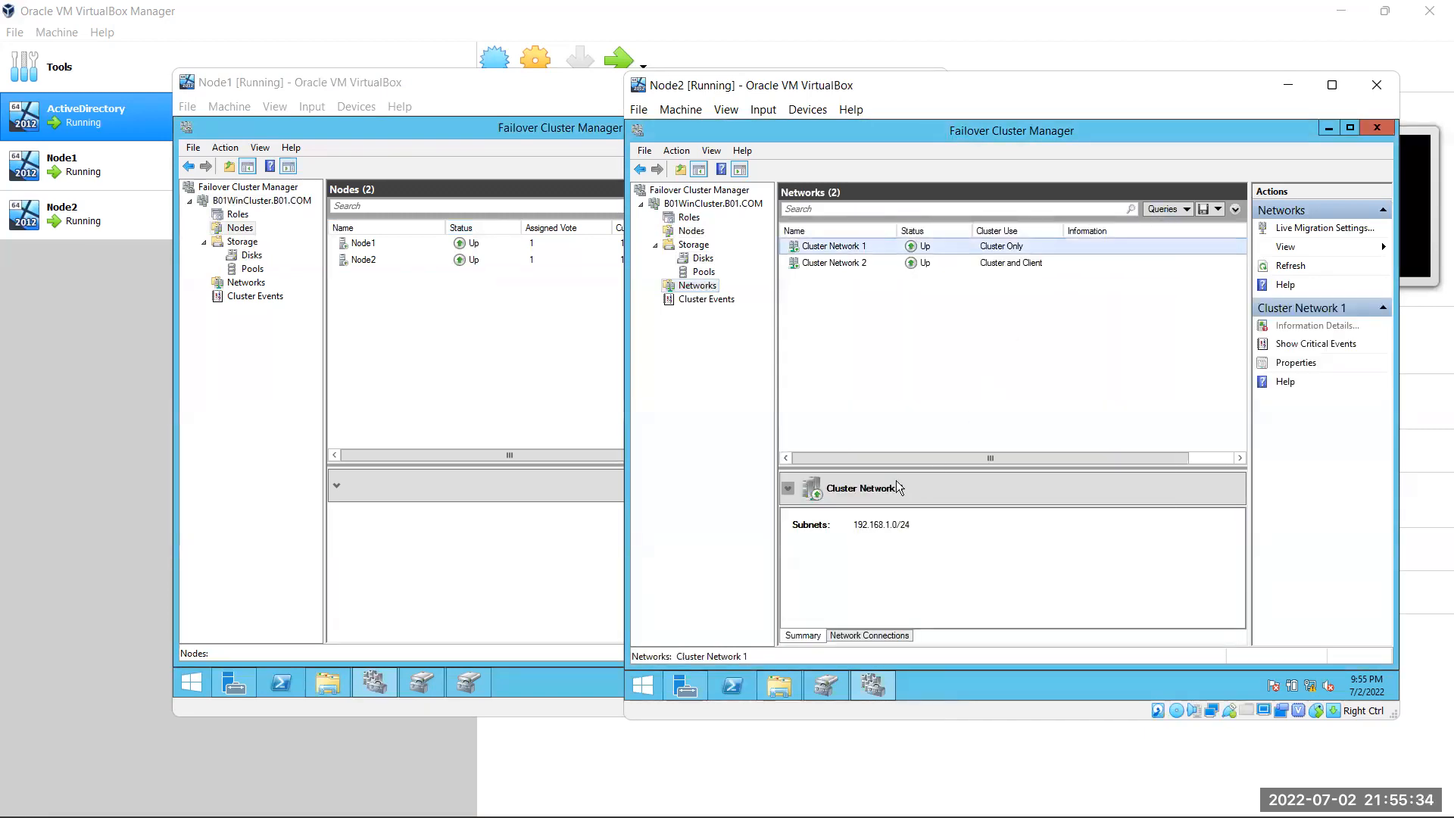
pyautogui.click(907, 638)
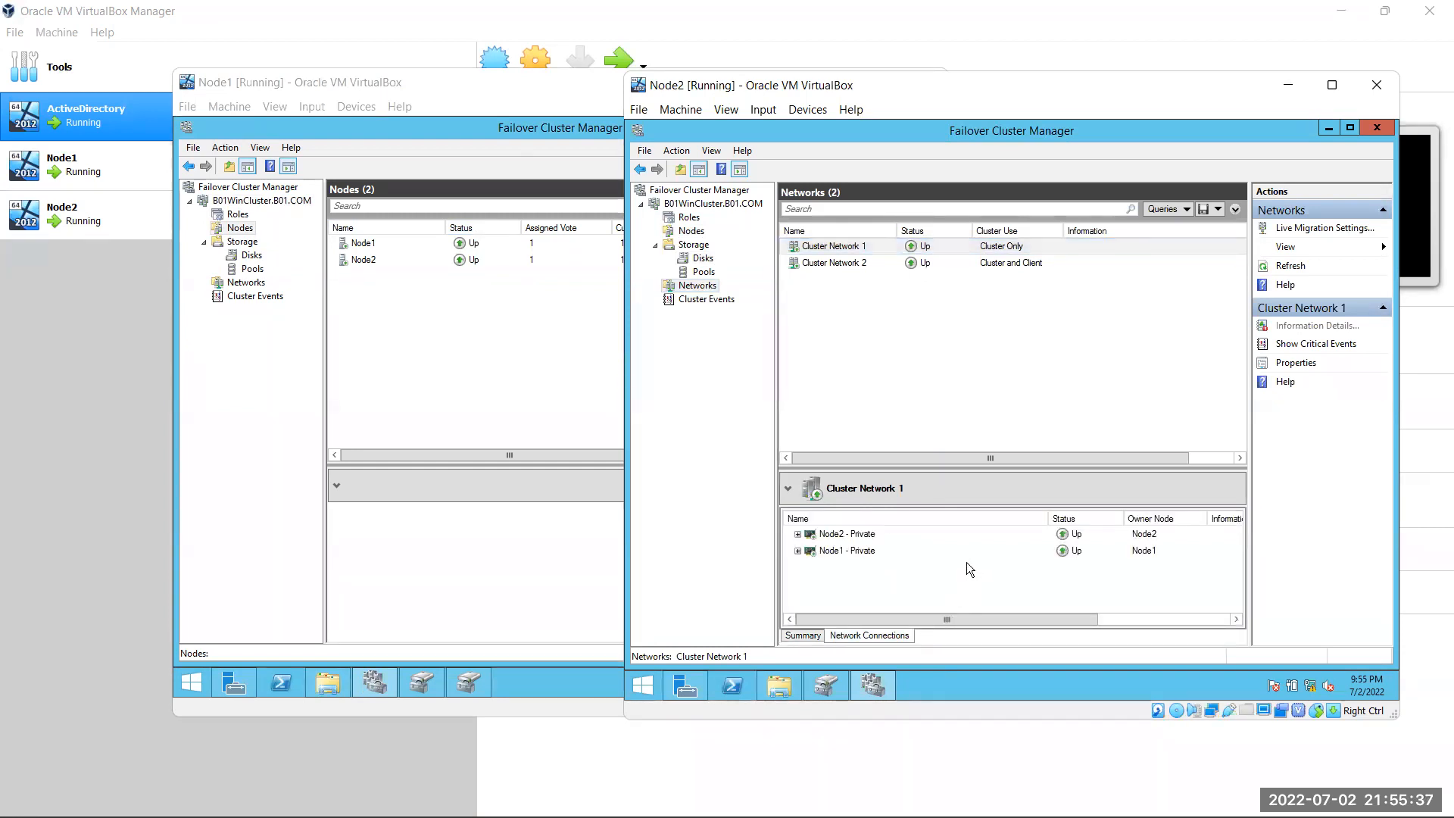
pyautogui.click(798, 551)
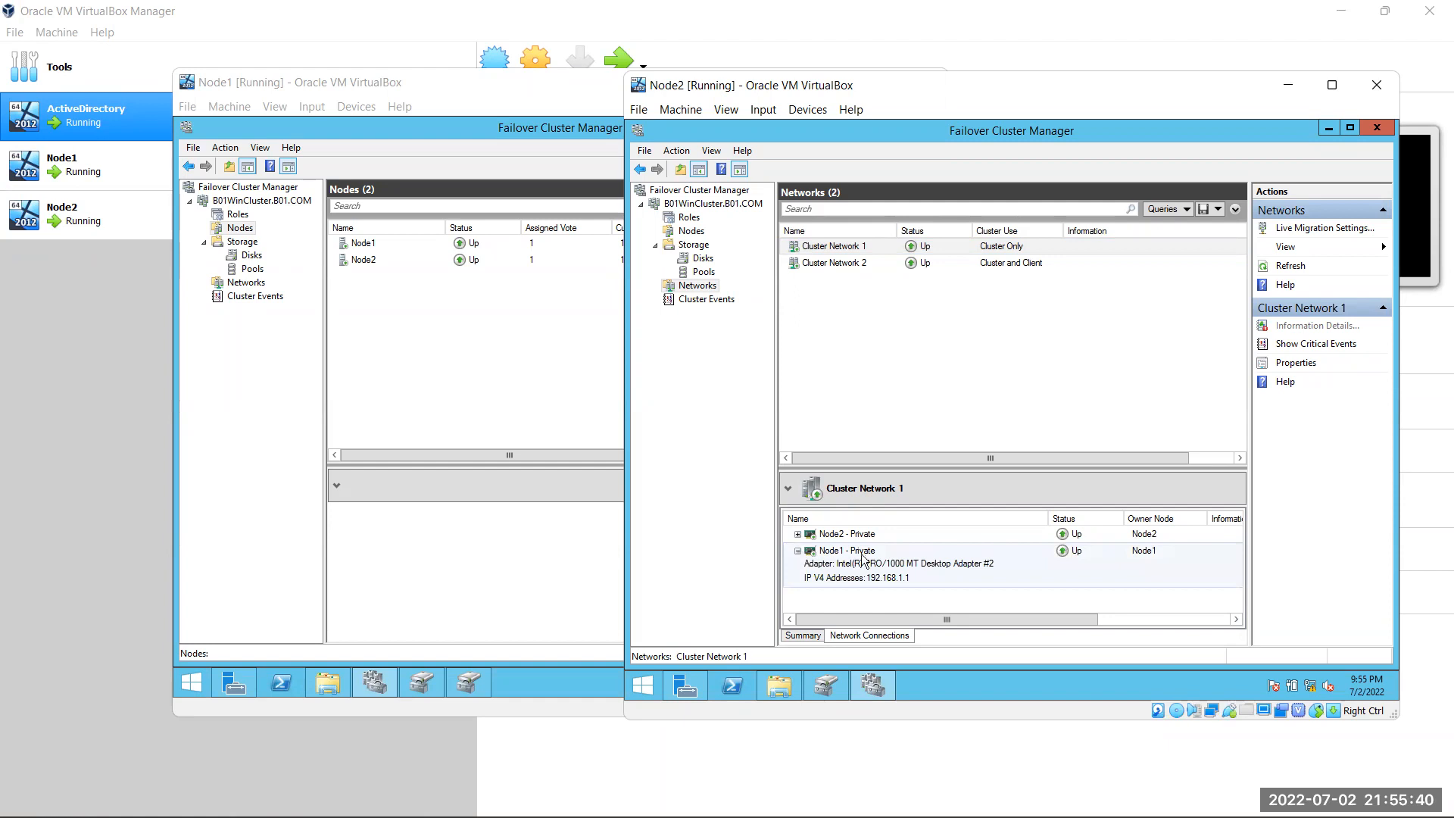
pyautogui.click(797, 534)
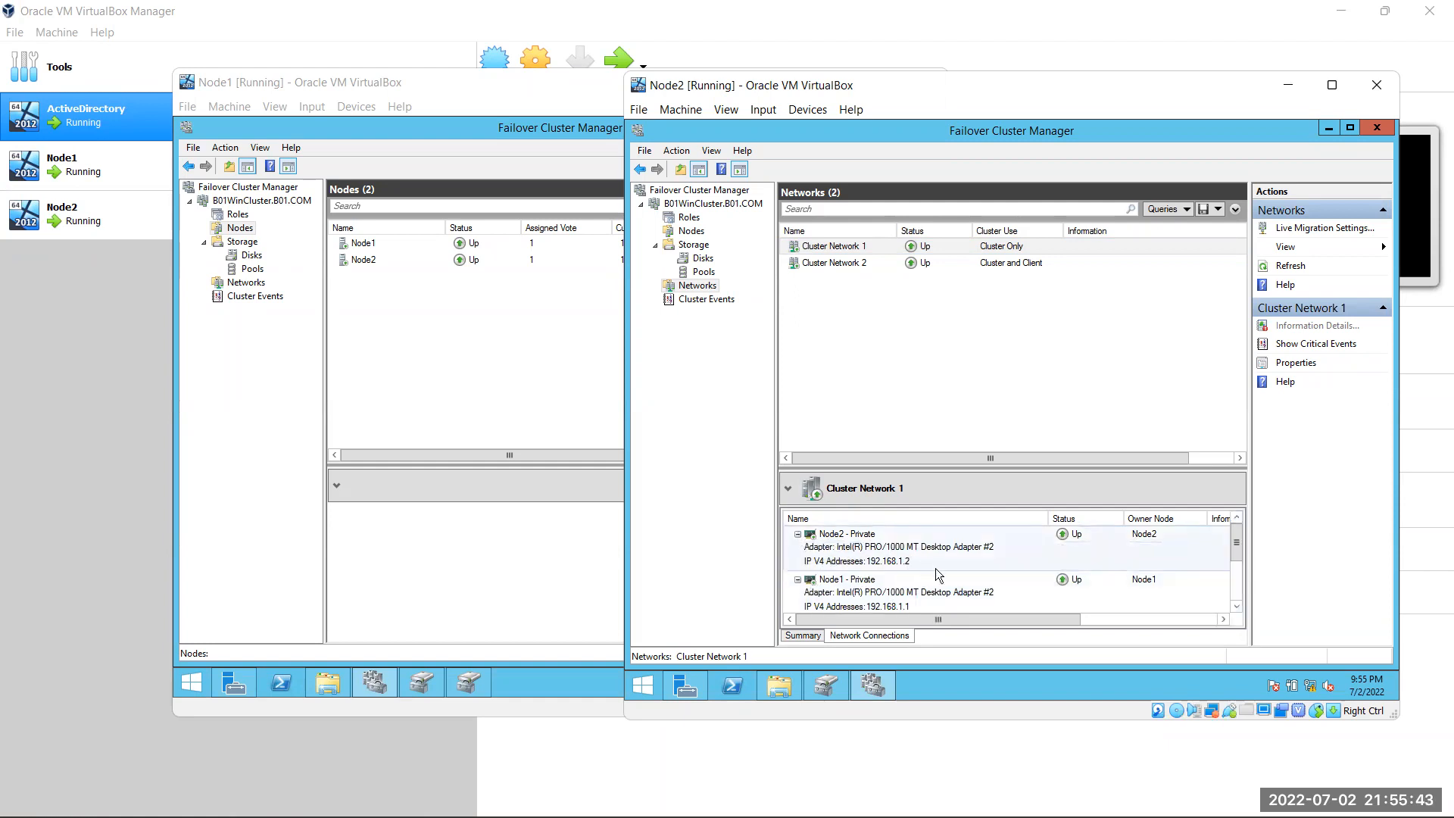
# Close Cluster Network 2's properties and expand its Node1 - Public and Node2 - Public adapters
pyautogui.doubleClick(812, 266)
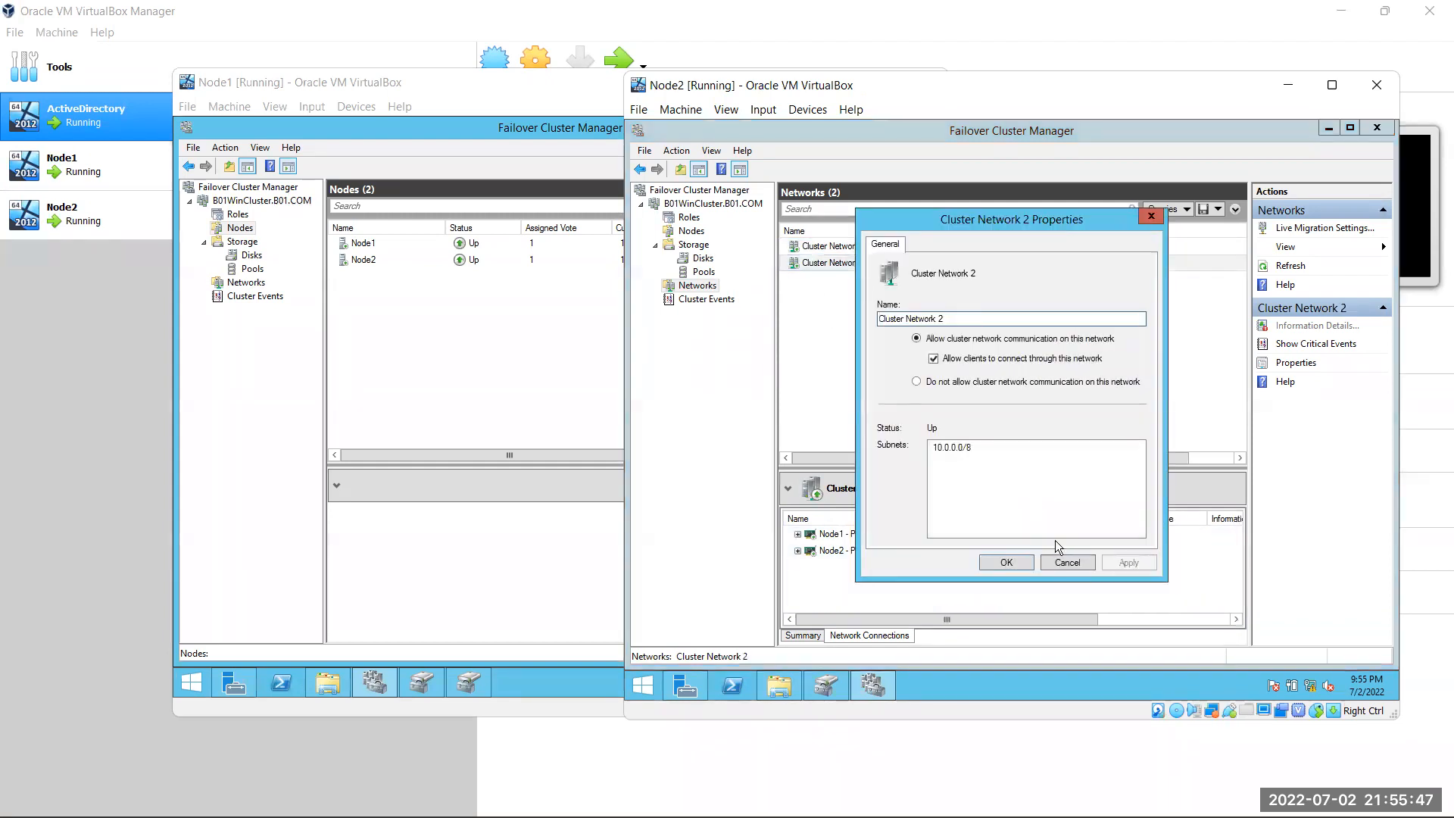
pyautogui.click(1068, 562)
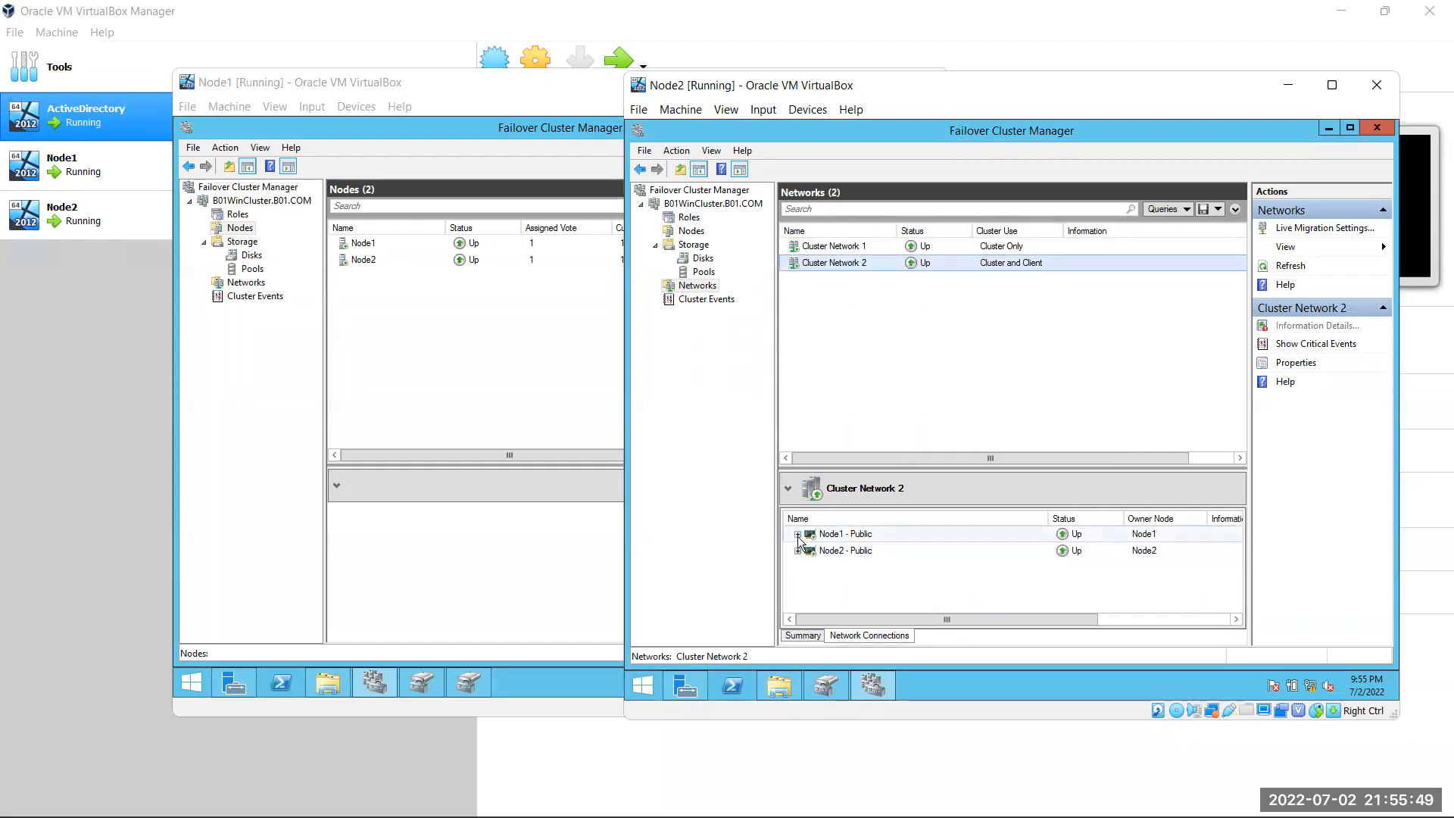
pyautogui.click(797, 535)
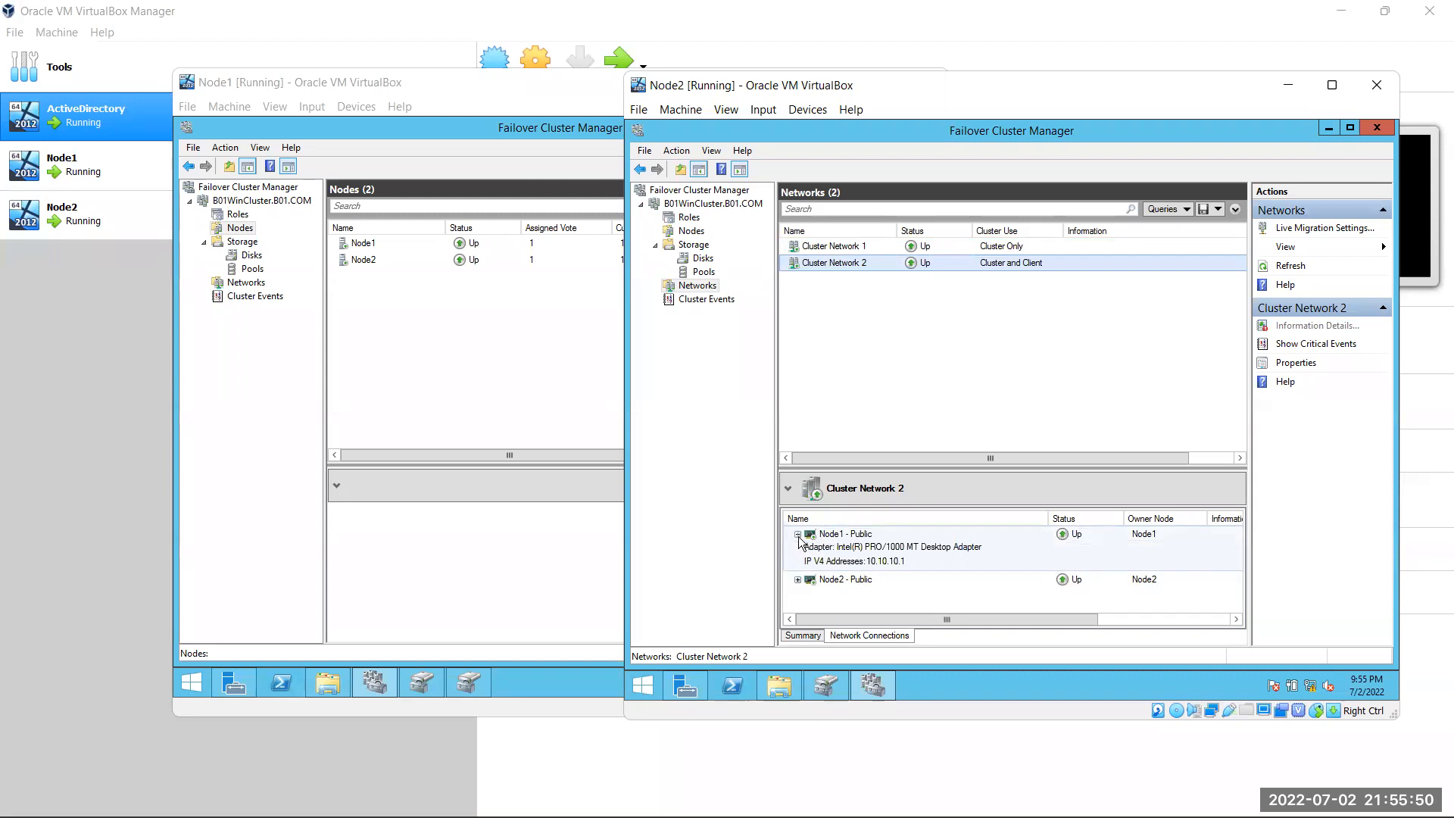
pyautogui.click(797, 580)
pyautogui.scroll(-2, 799, 585)
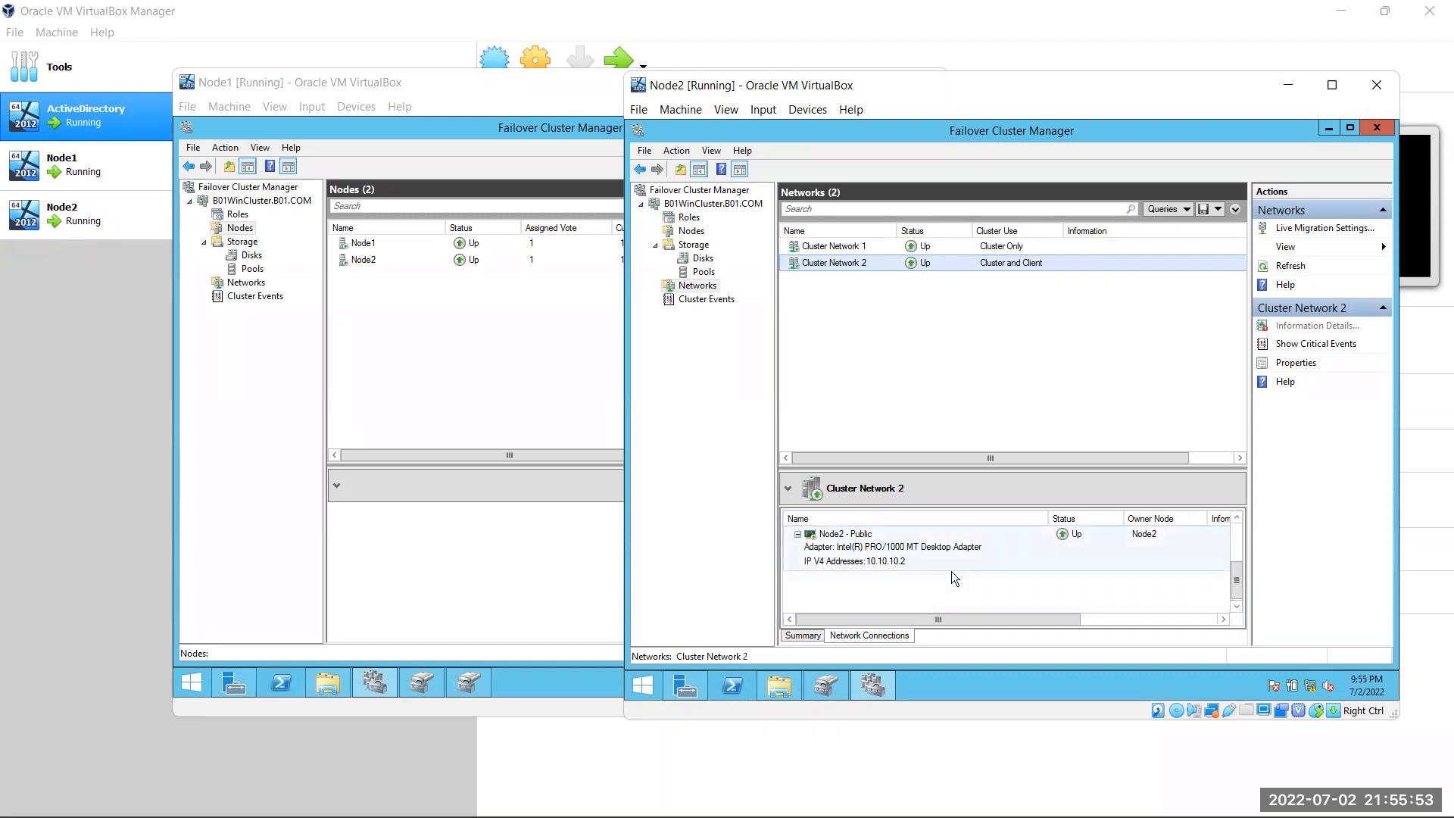
# Compare Summary and Network Connections for Cluster Network 1 and 2, ending on Network 2's public adapters
pyautogui.click(804, 636)
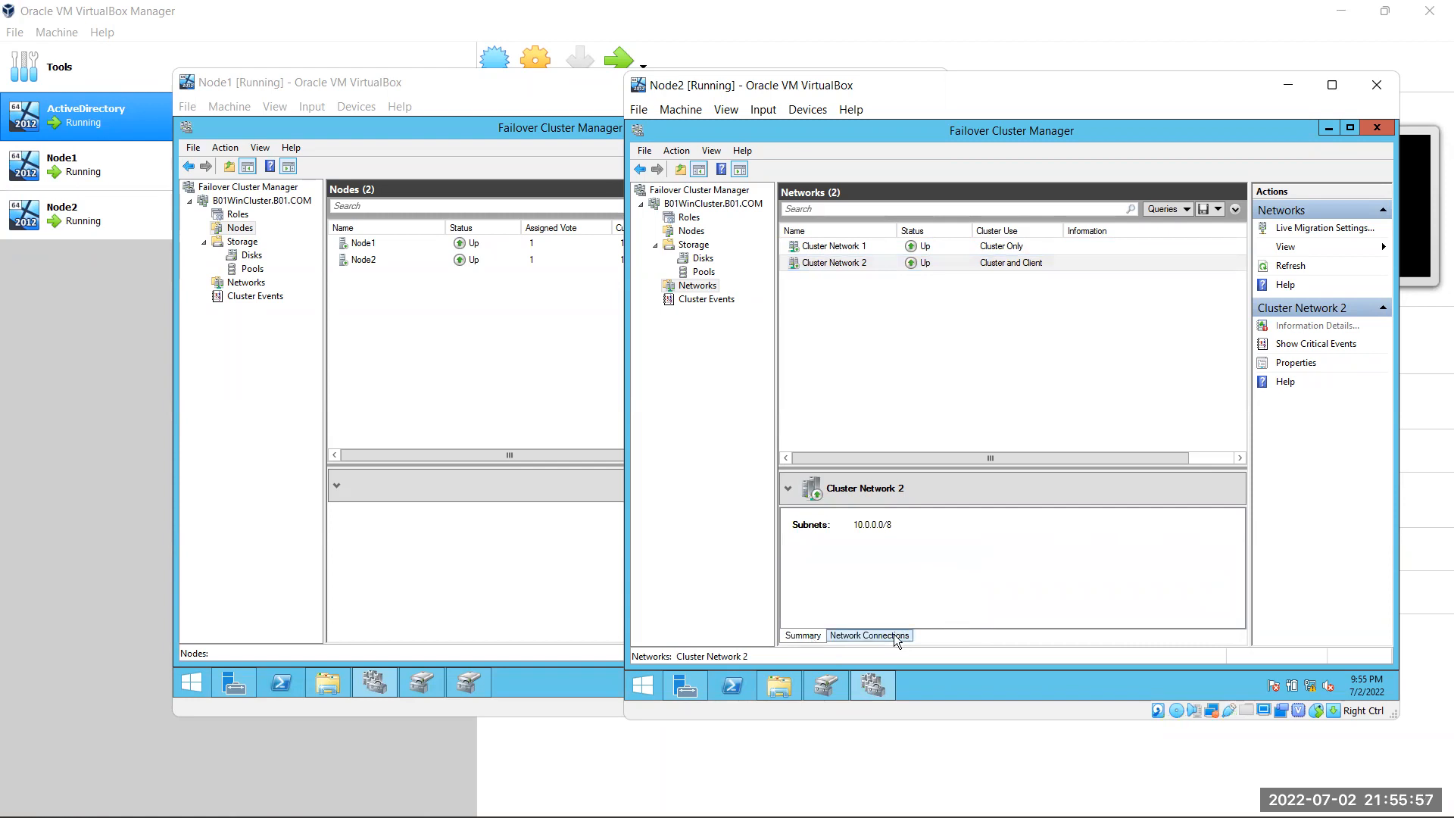
pyautogui.click(896, 636)
pyautogui.click(857, 246)
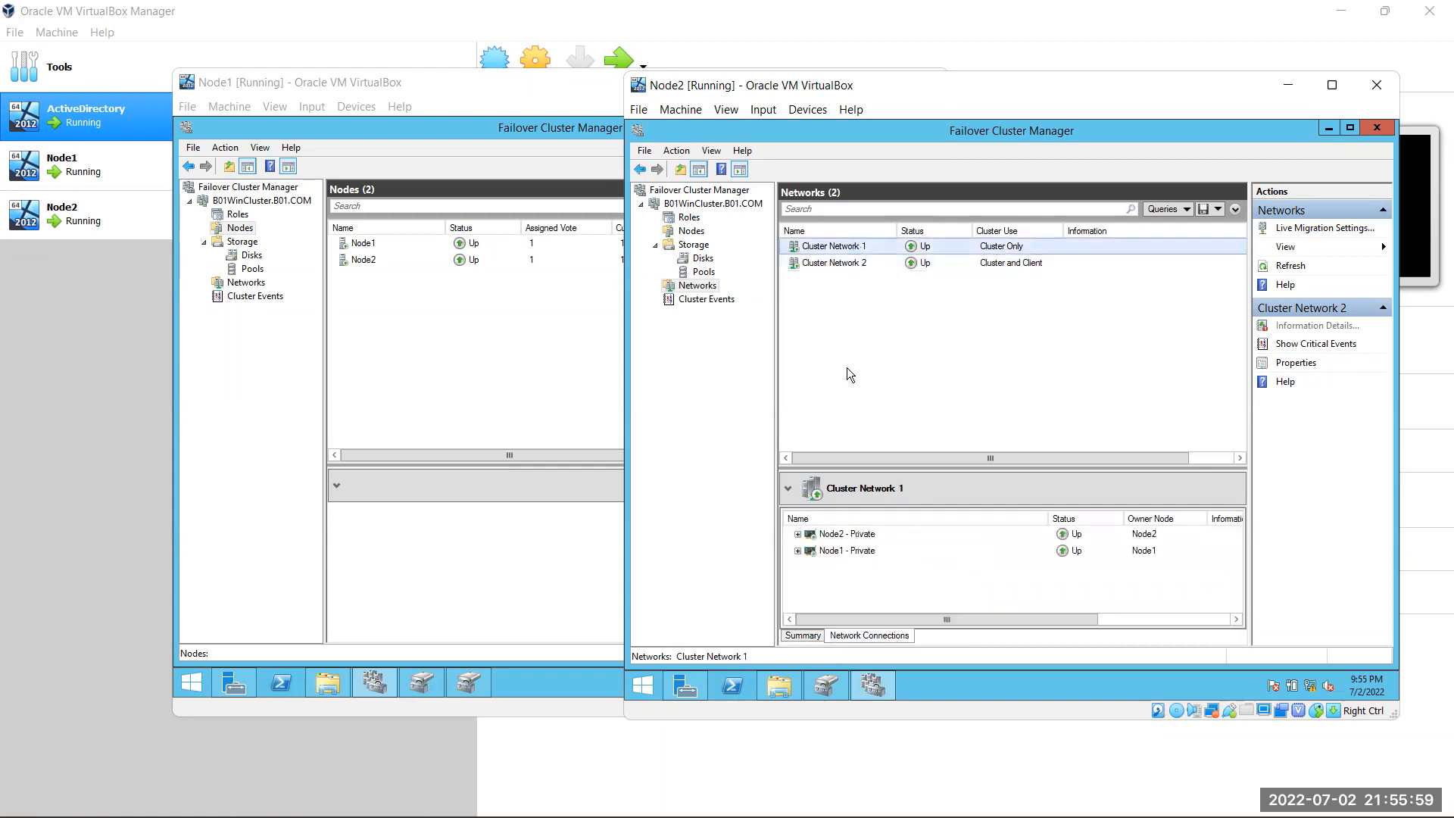
pyautogui.click(817, 636)
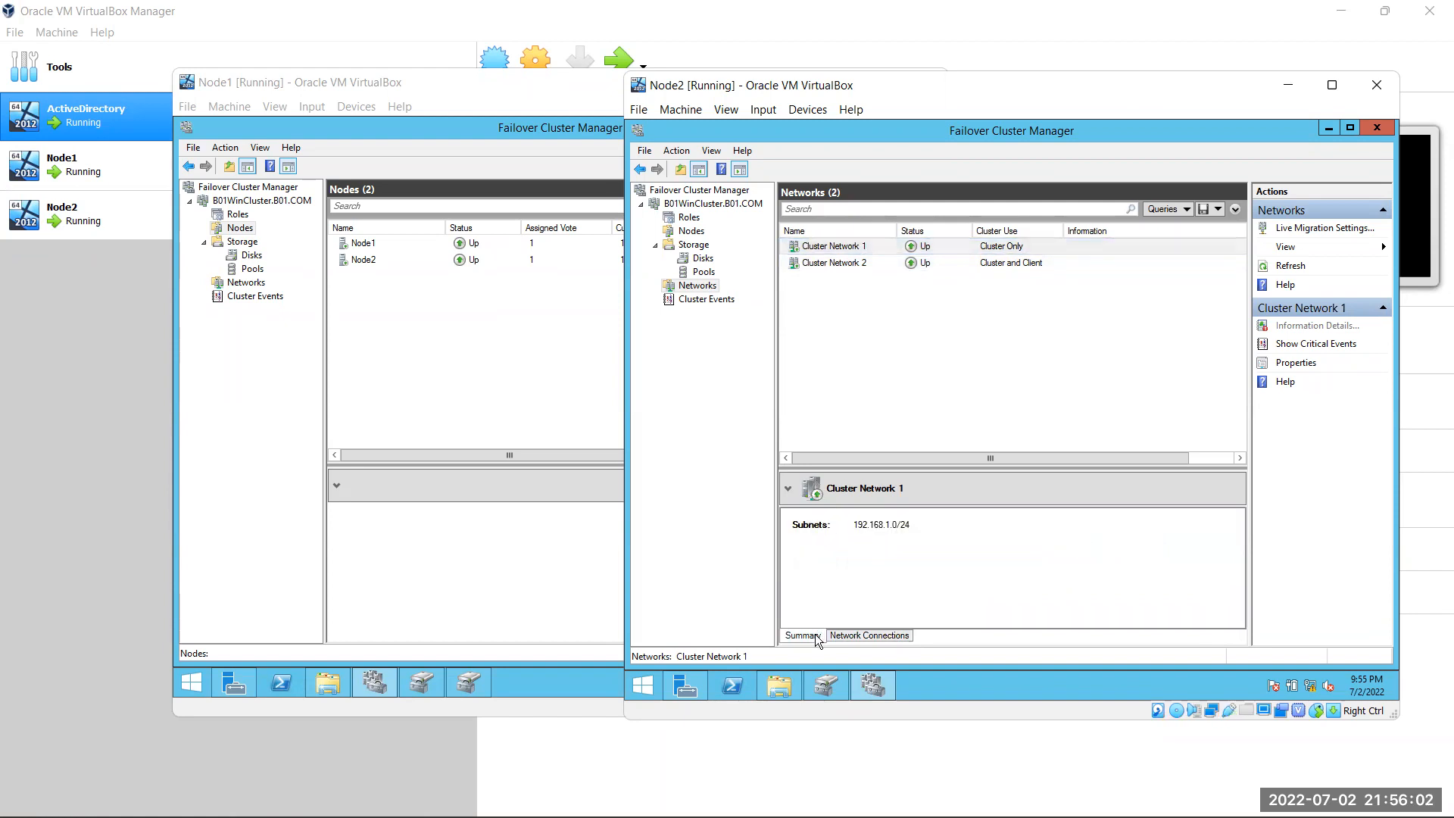
pyautogui.click(878, 636)
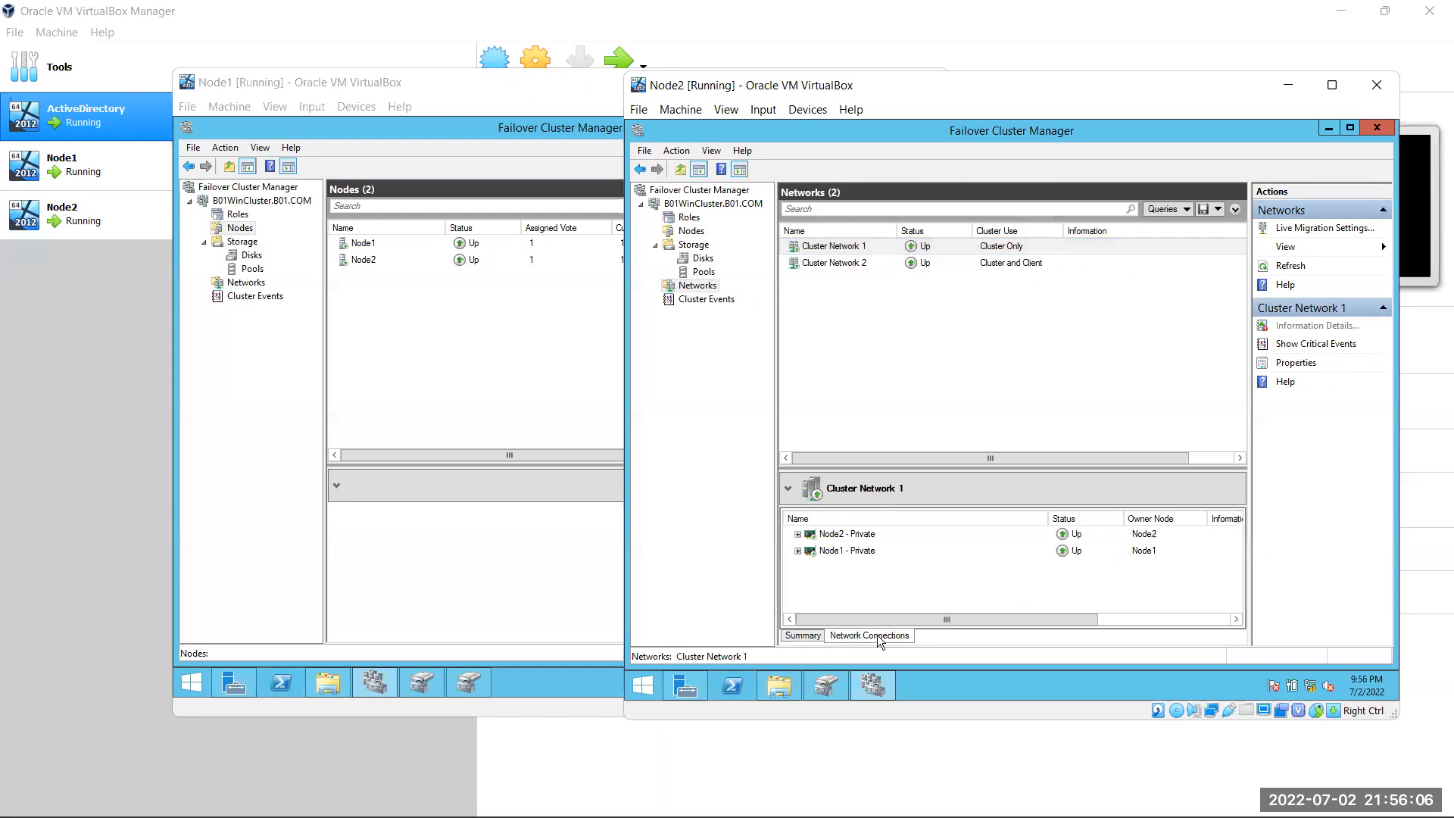
pyautogui.click(846, 264)
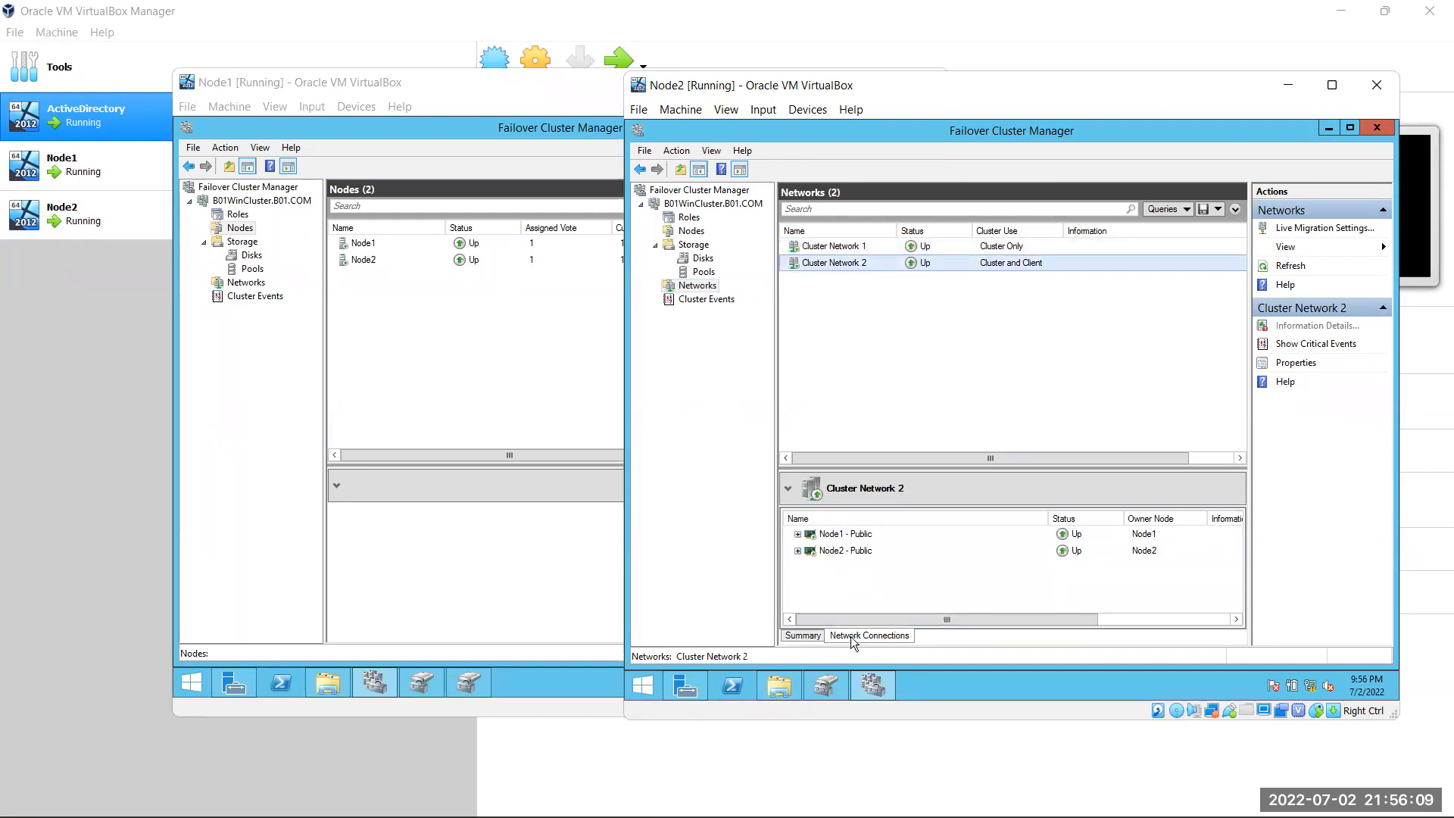
pyautogui.click(814, 636)
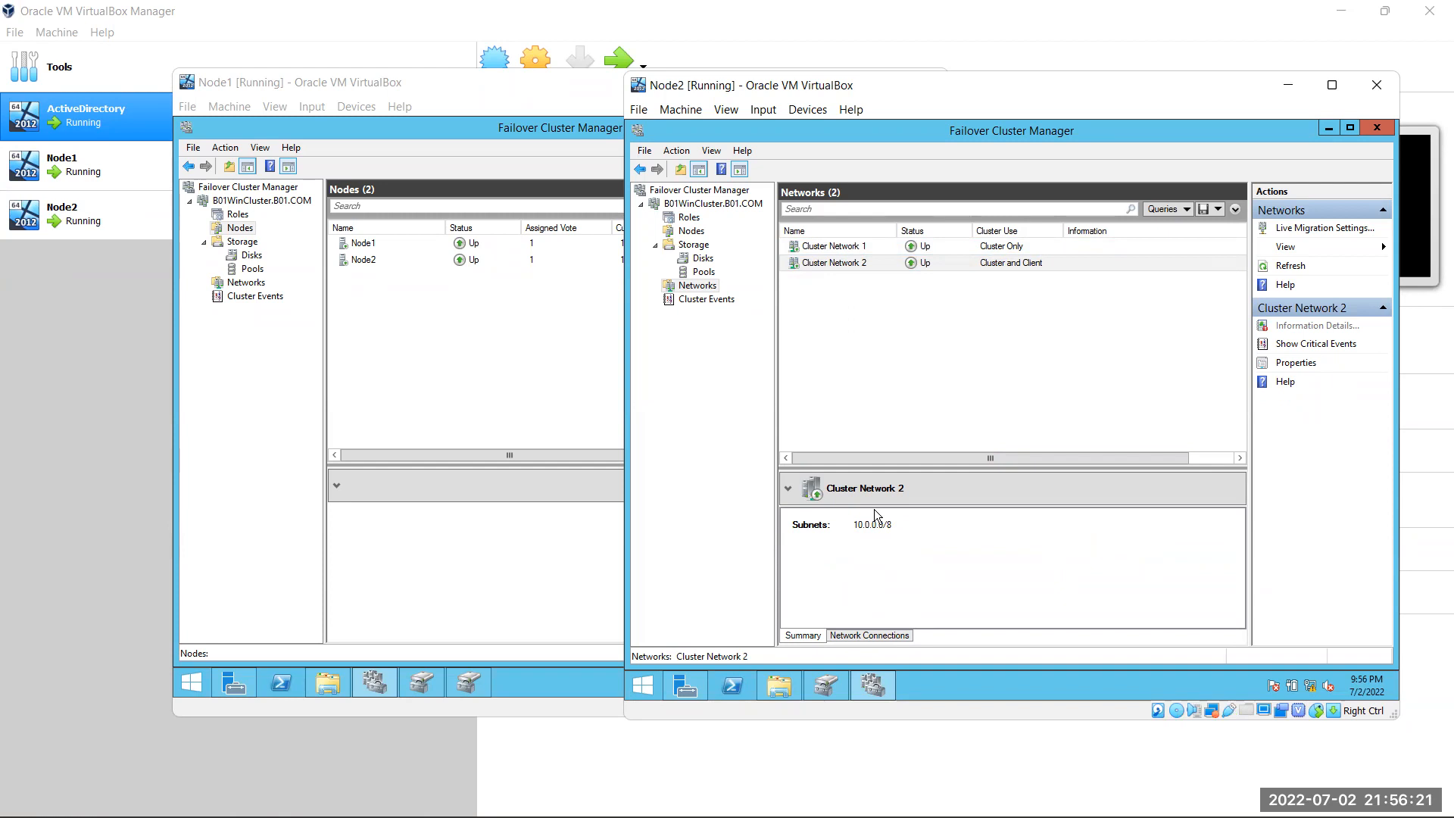
pyautogui.click(882, 246)
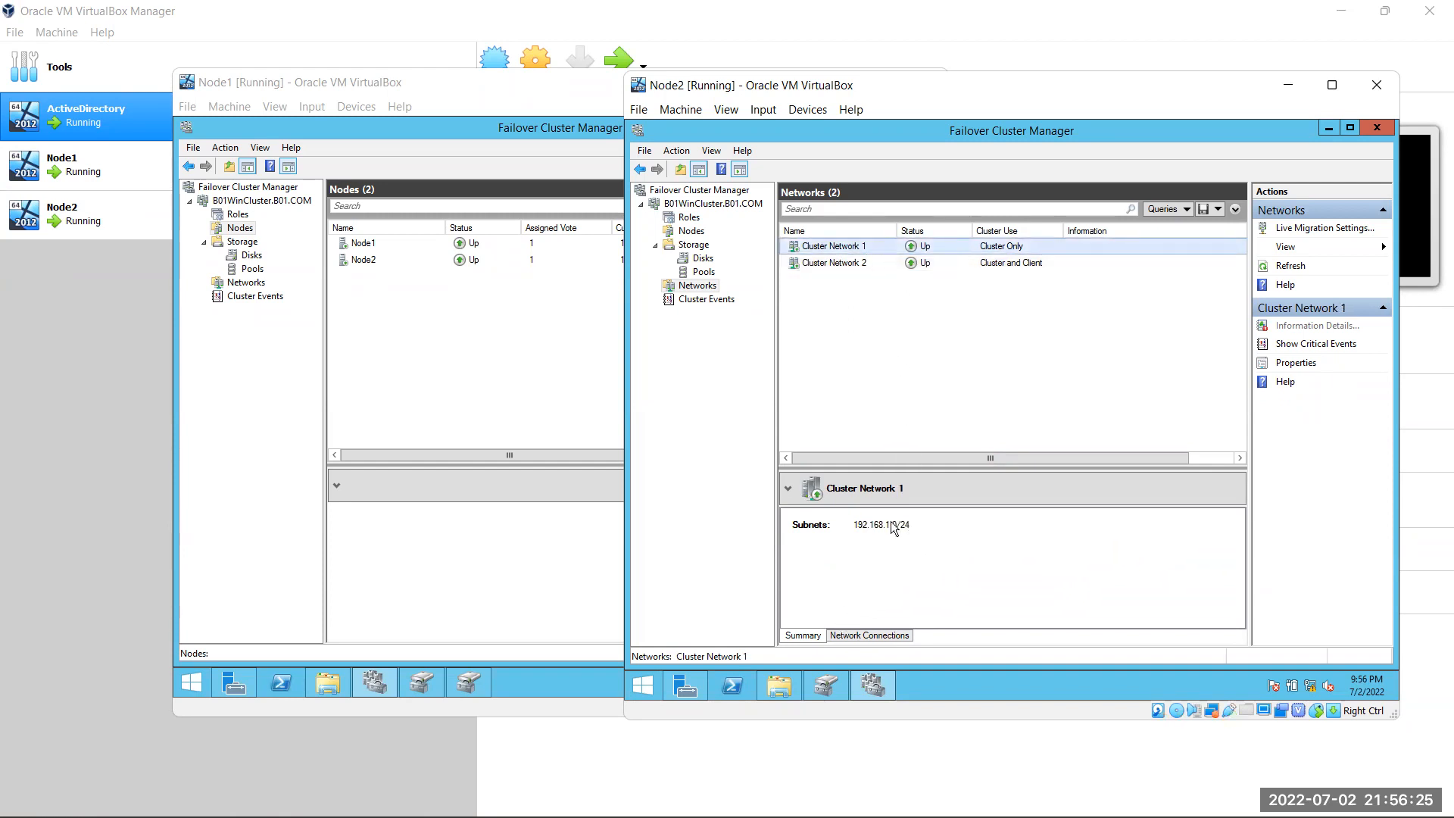
pyautogui.click(861, 265)
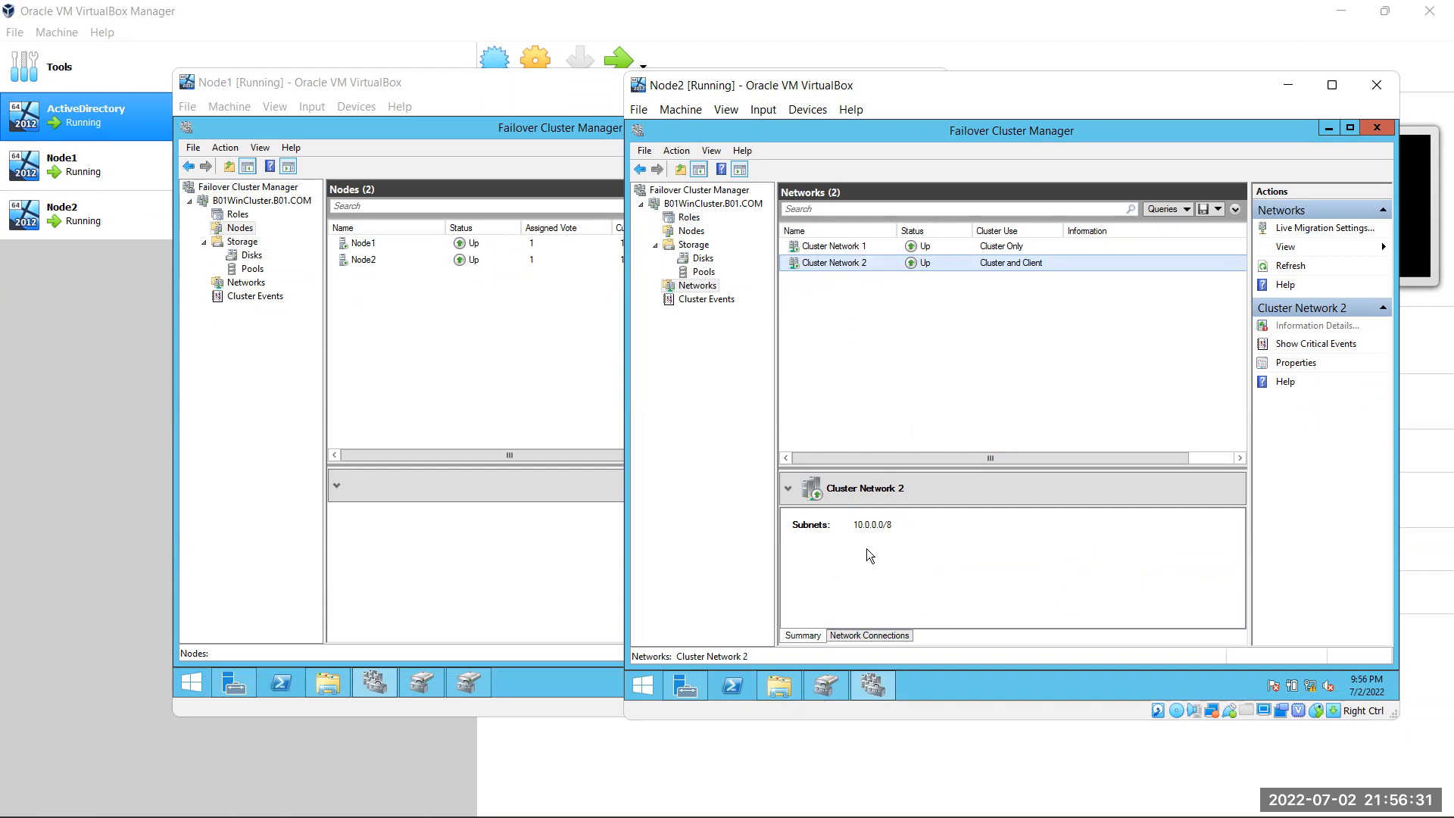
pyautogui.click(858, 637)
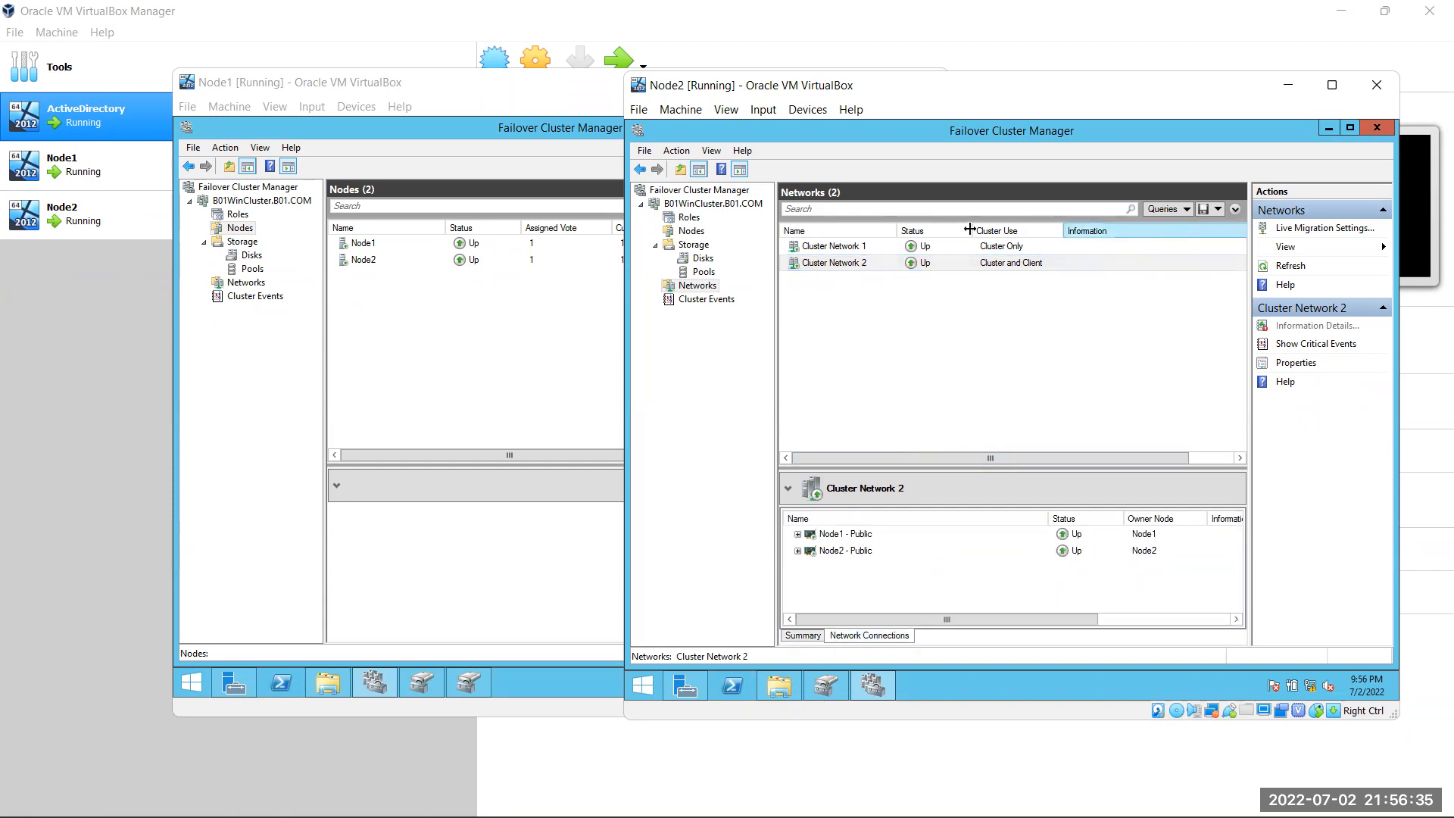
# Refresh the cluster, cancel the Move Core Cluster Resources node selection, and refresh the Networks list
pyautogui.rightClick(731, 211)
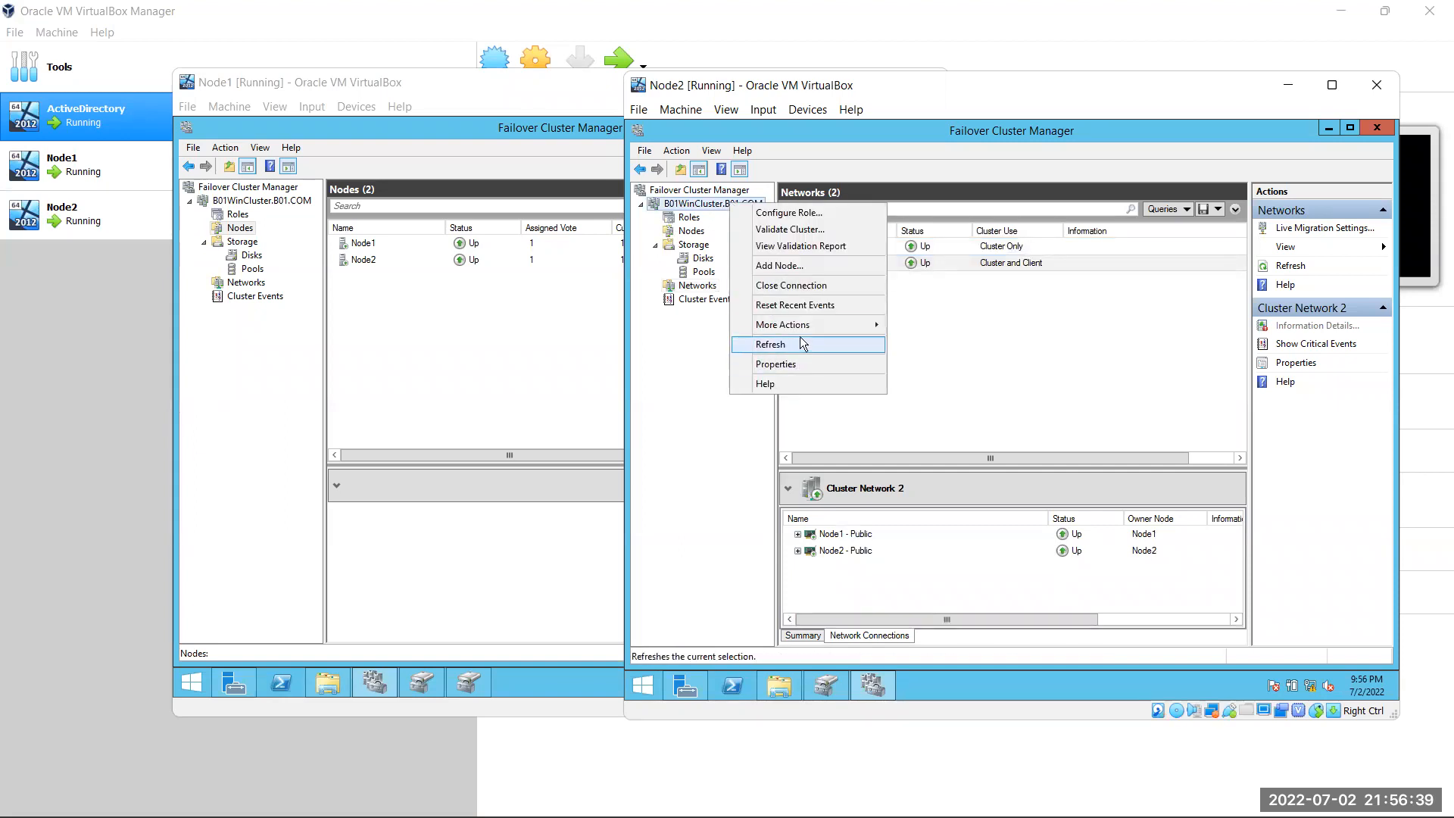
pyautogui.click(739, 344)
pyautogui.rightClick(685, 207)
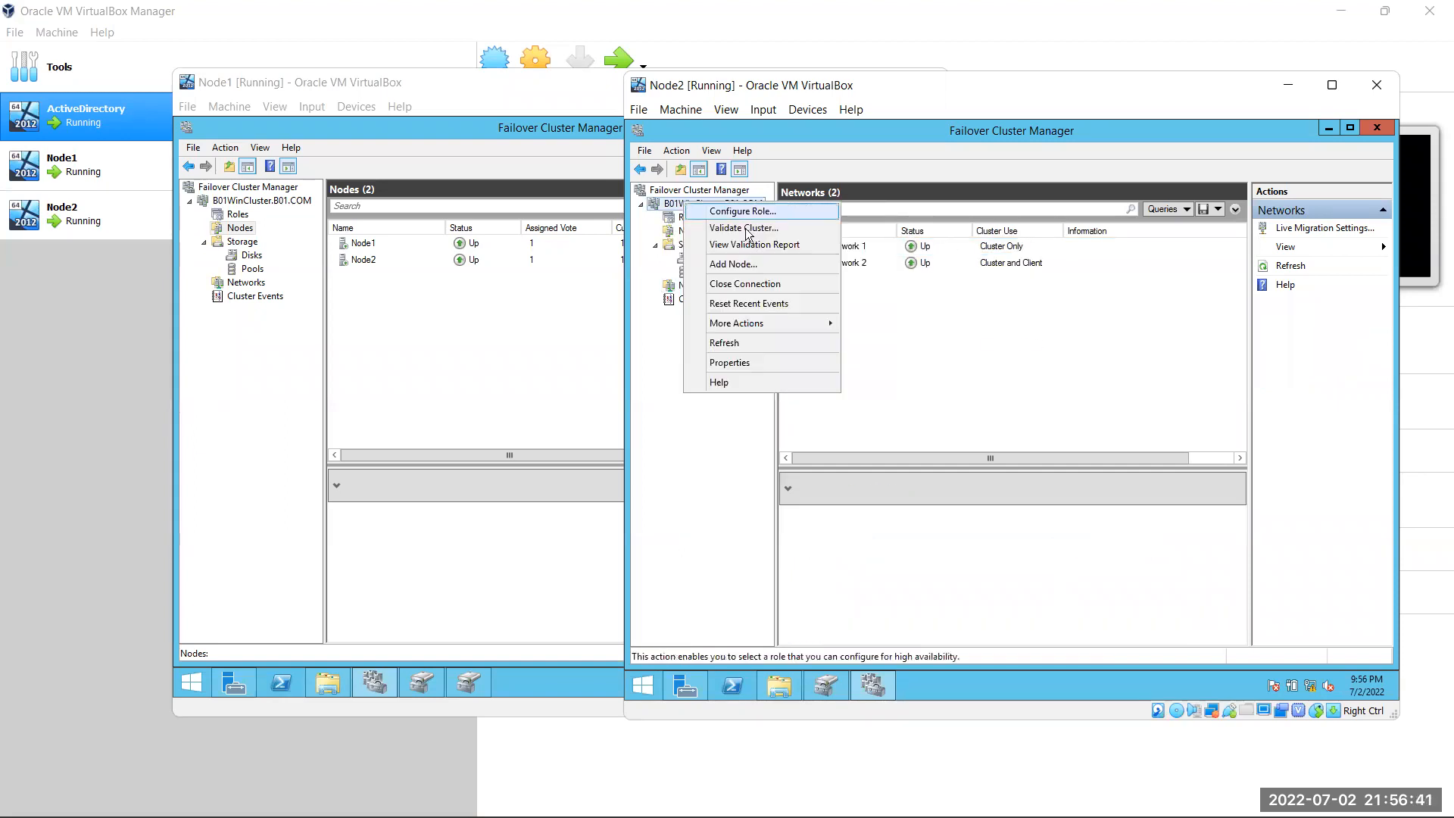
pyautogui.moveTo(757, 323)
pyautogui.moveTo(1022, 402)
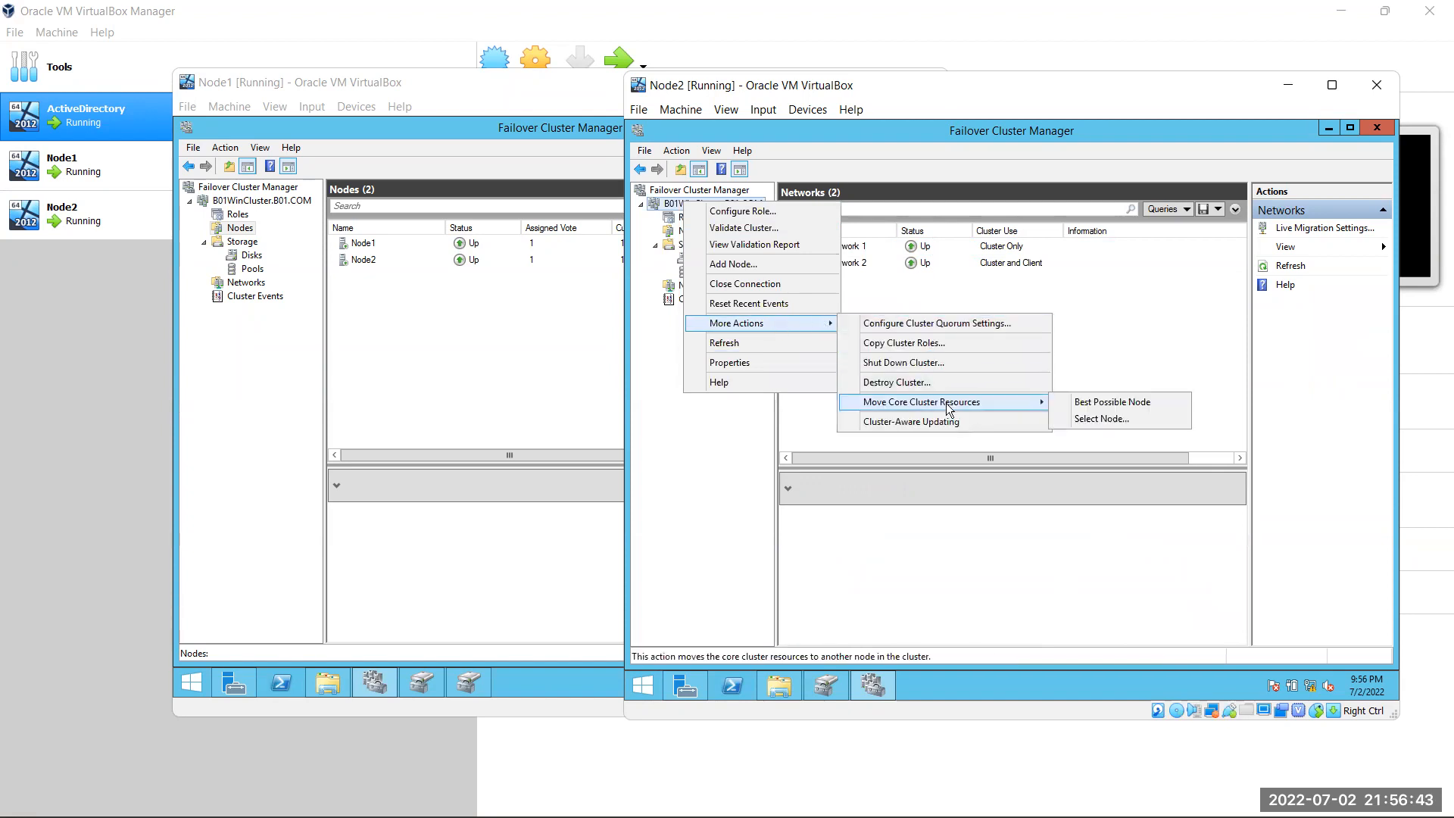
pyautogui.click(1119, 421)
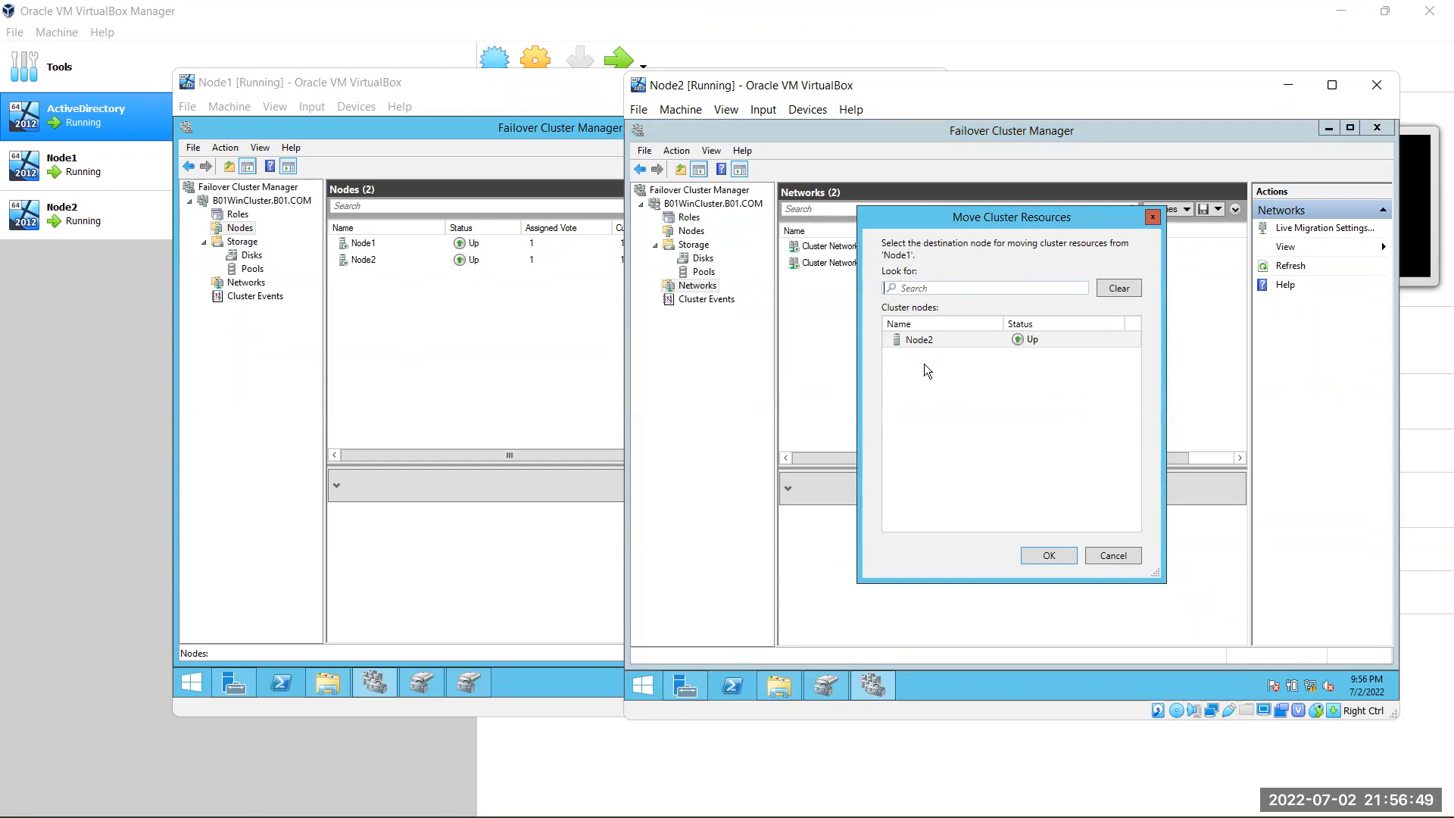
pyautogui.click(1298, 264)
pyautogui.click(1130, 561)
pyautogui.click(1301, 269)
pyautogui.click(1304, 271)
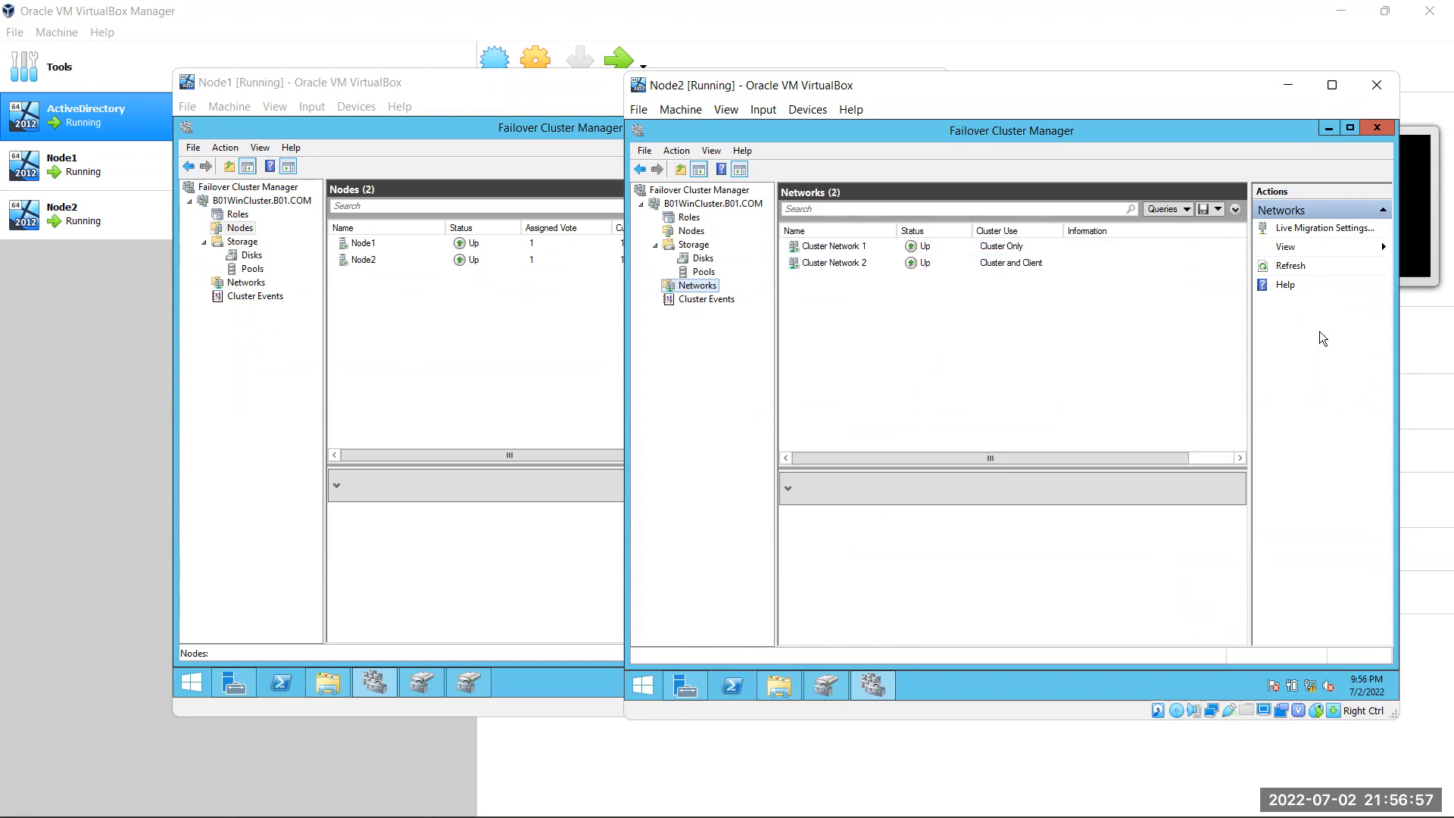
# Refresh Node1's Nodes list twice
pyautogui.rightClick(242, 231)
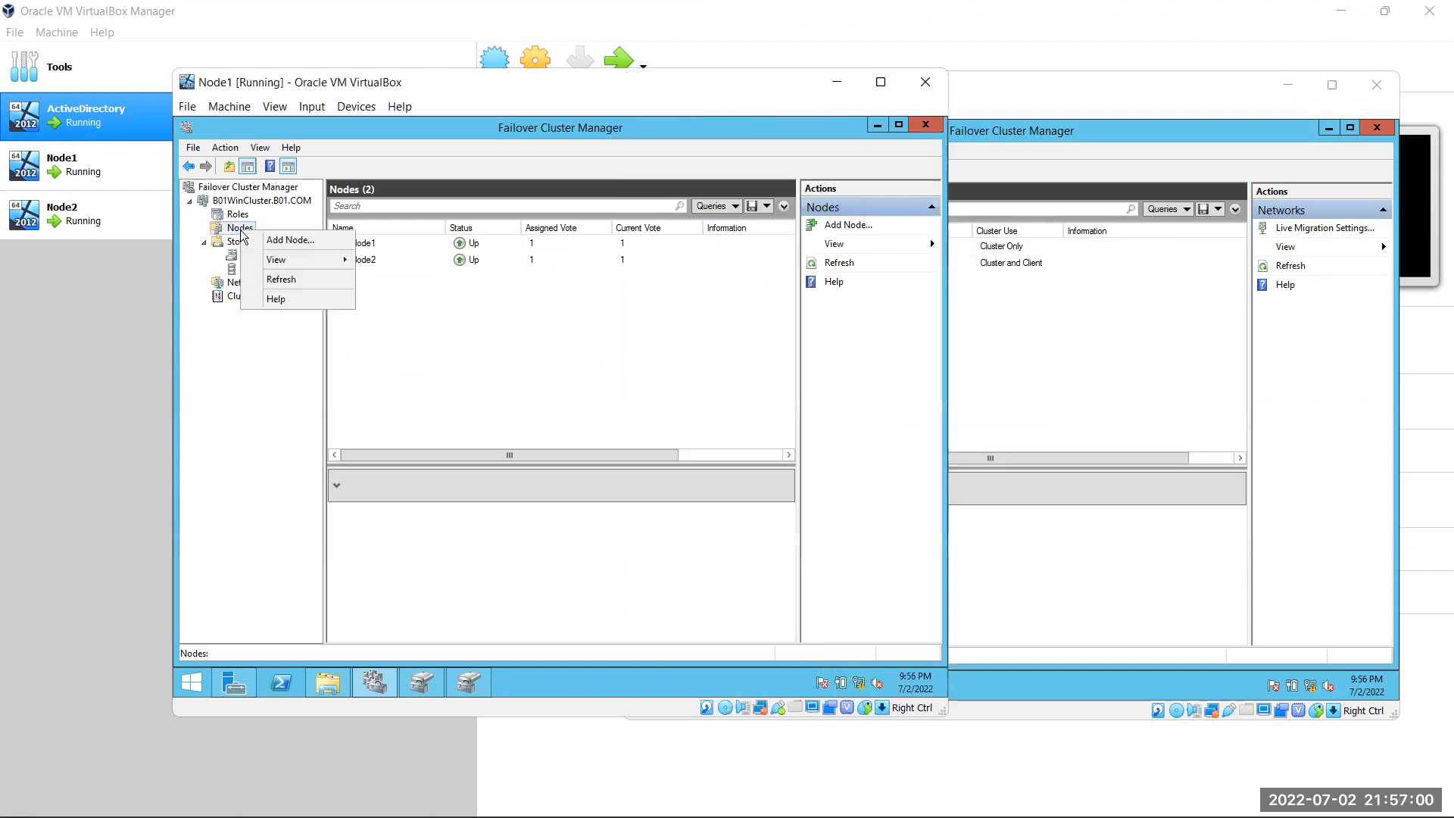
pyautogui.click(306, 282)
pyautogui.click(253, 232)
pyautogui.rightClick(253, 232)
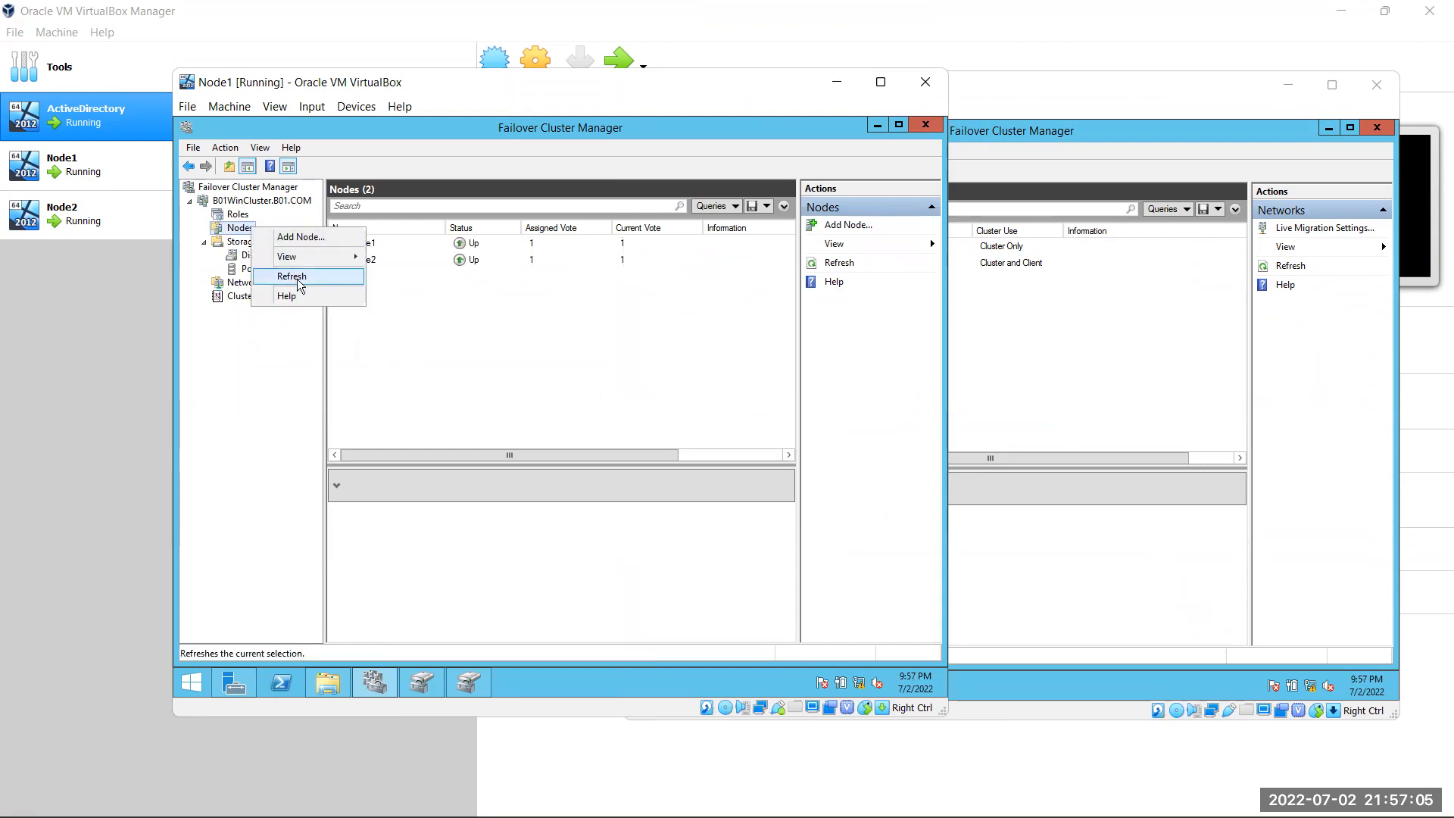
pyautogui.click(288, 280)
# From Node1, move the B01WinCluster core resources to Node2
pyautogui.rightClick(274, 202)
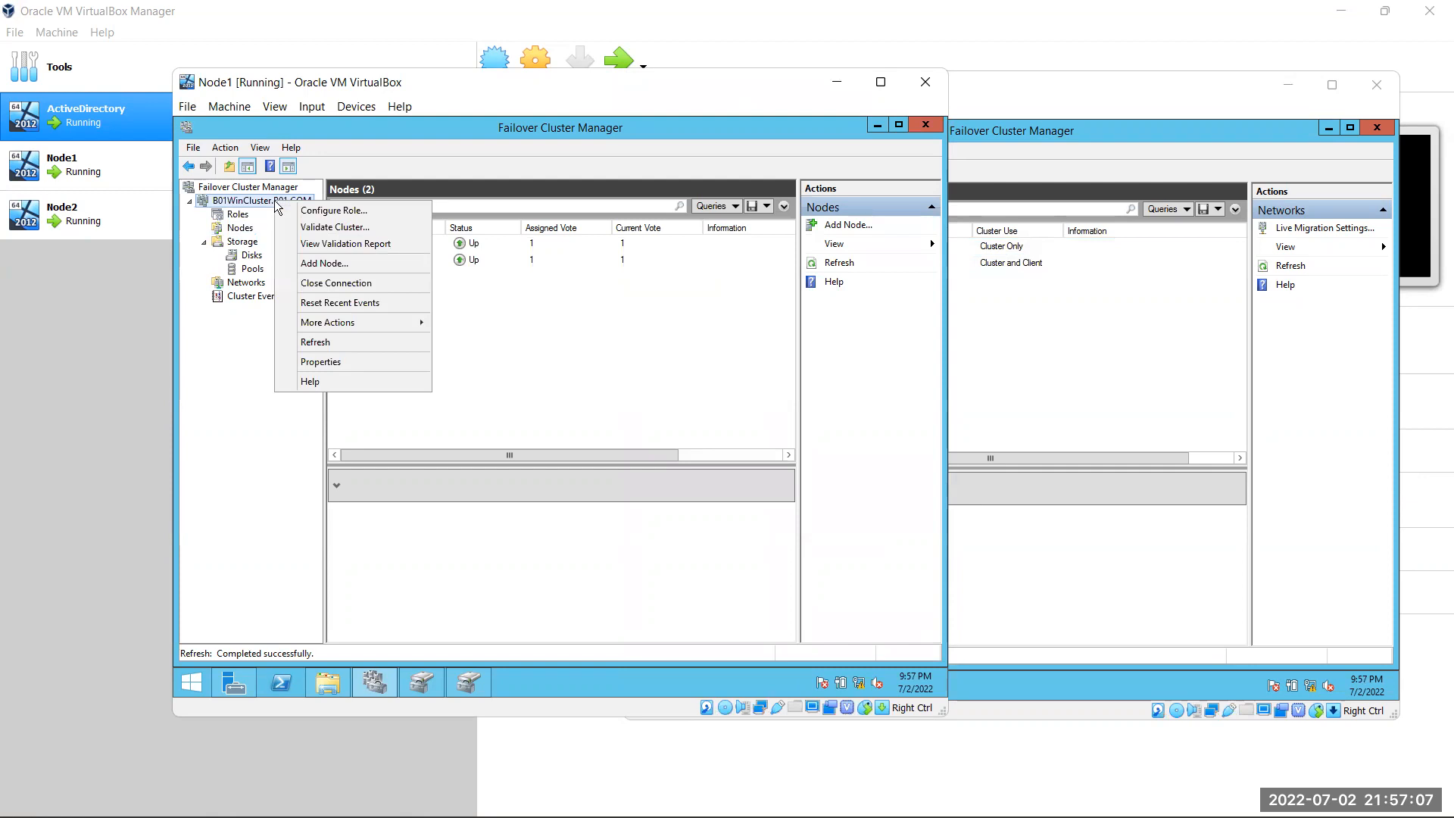
pyautogui.moveTo(374, 330)
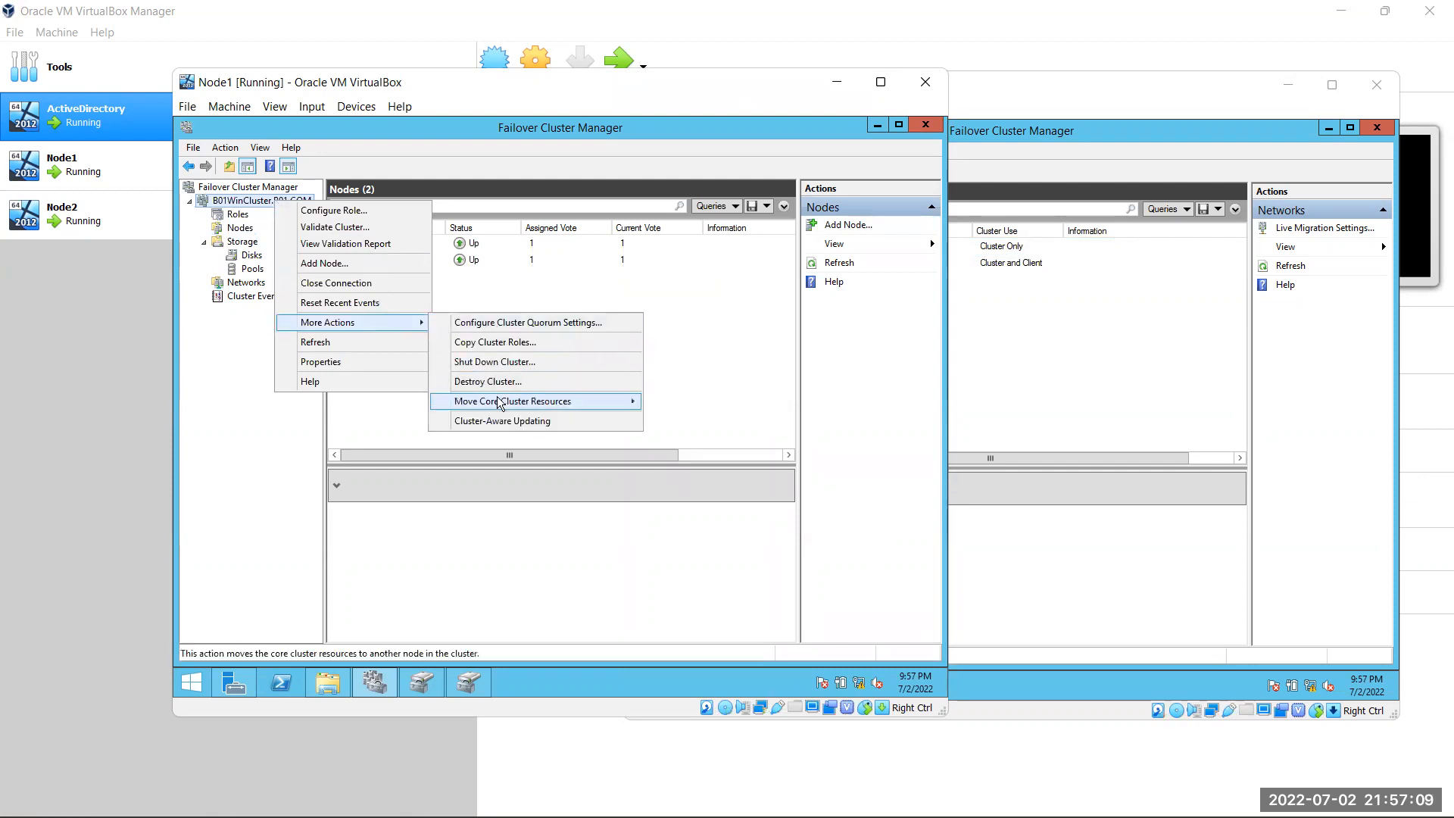
pyautogui.moveTo(621, 401)
pyautogui.click(712, 418)
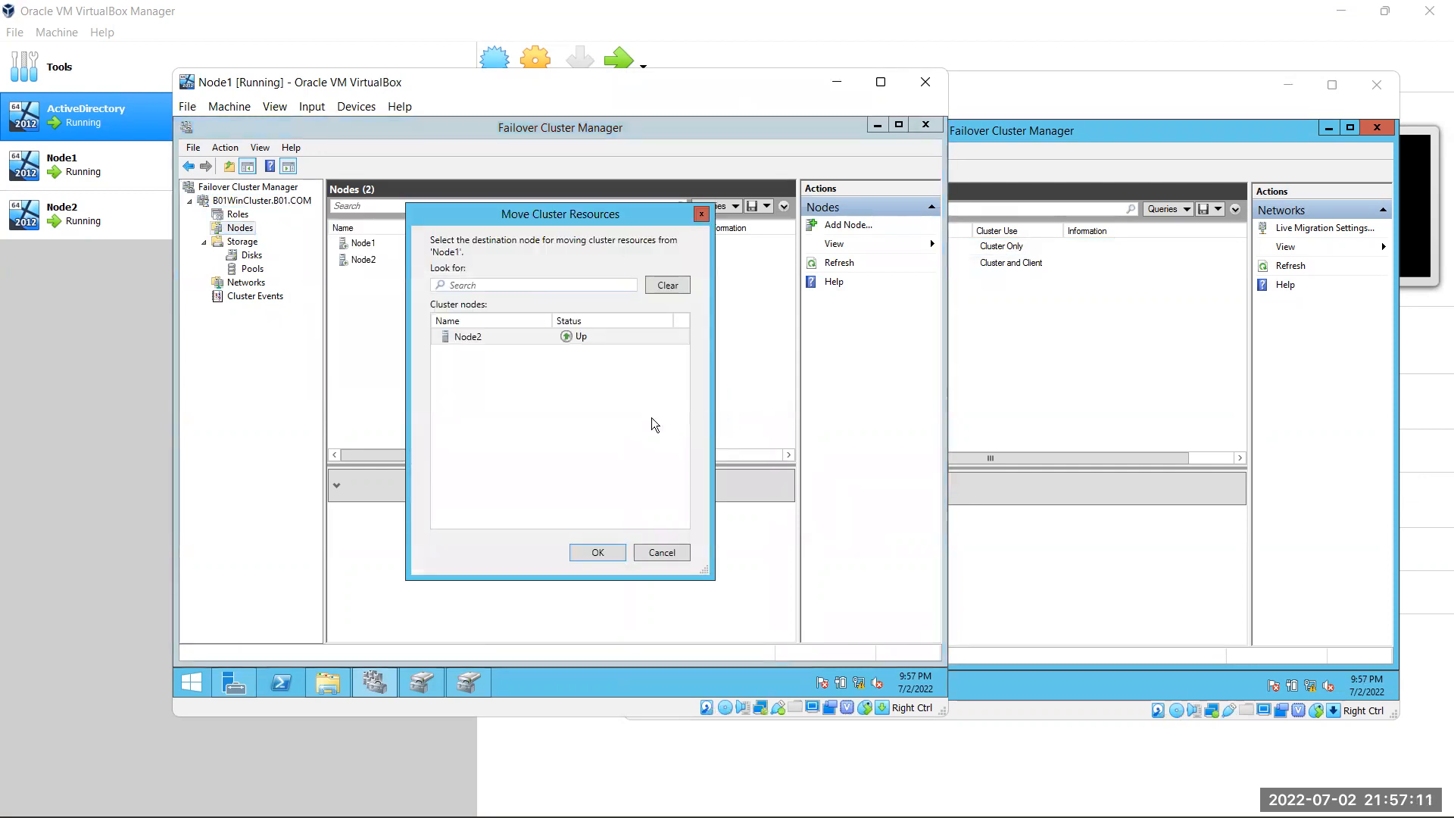
pyautogui.doubleClick(526, 336)
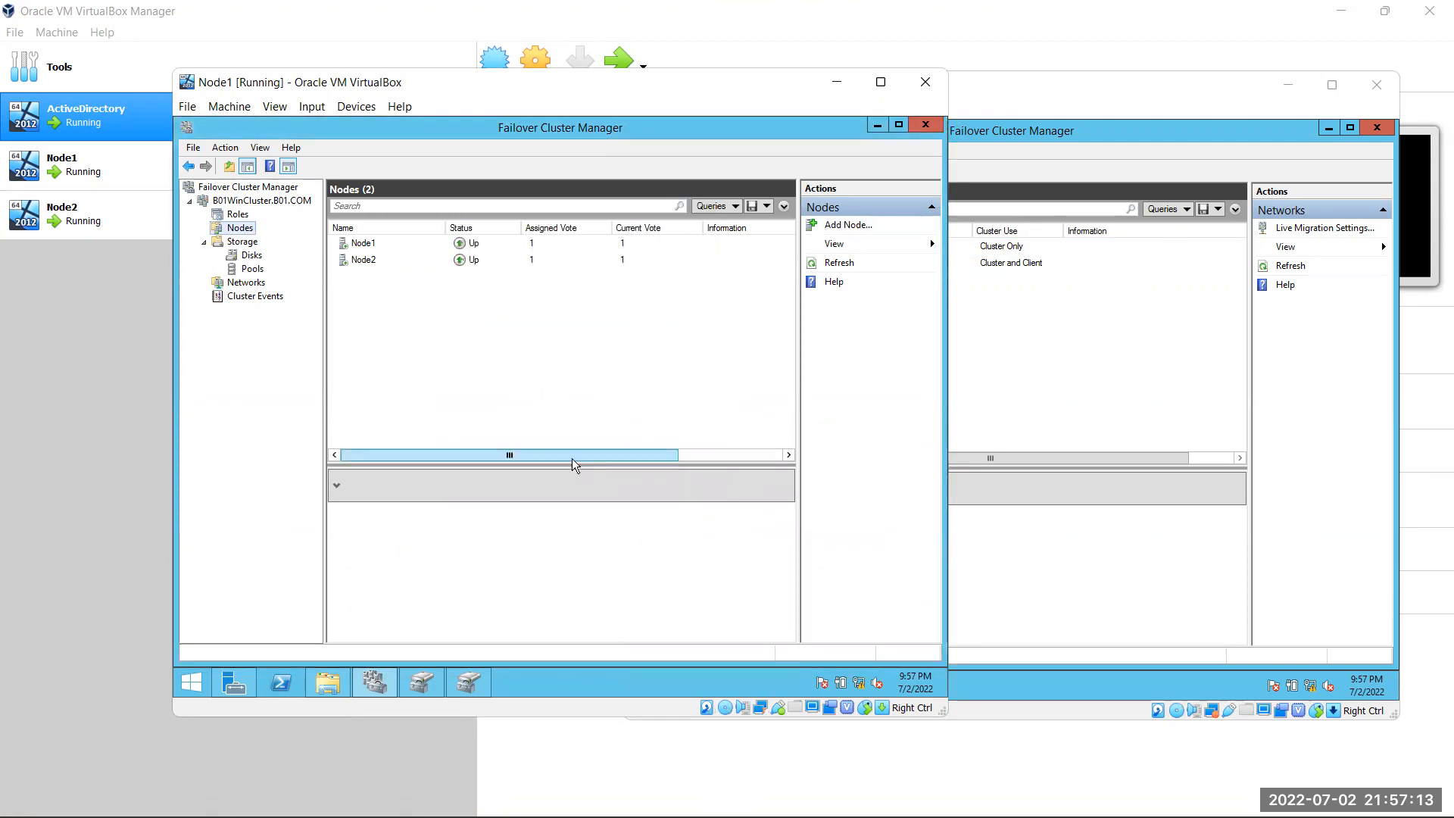
pyautogui.click(1025, 384)
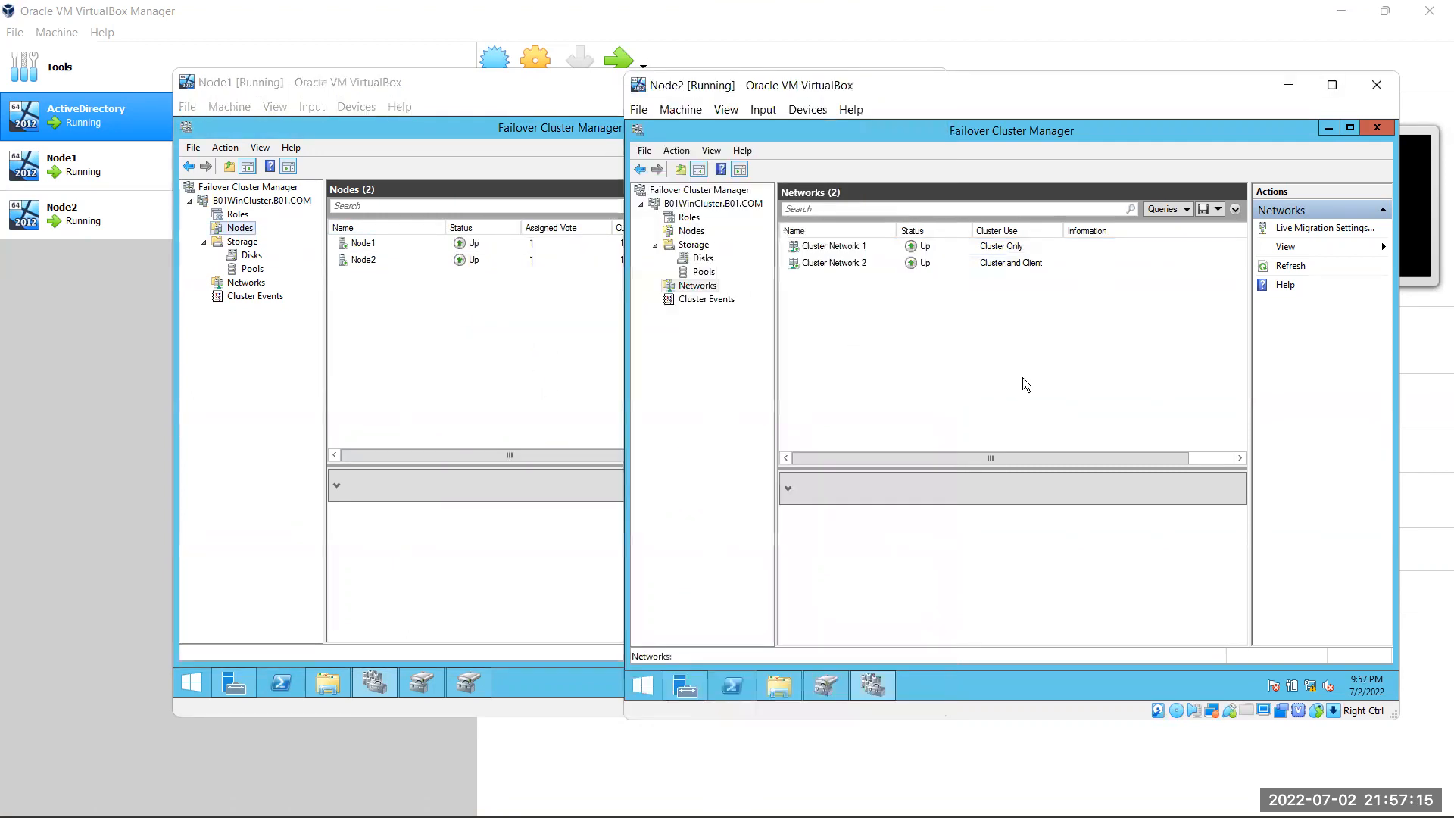
# Check Node2's cluster summary and networks, then view the cluster networks on Node1
pyautogui.click(685, 203)
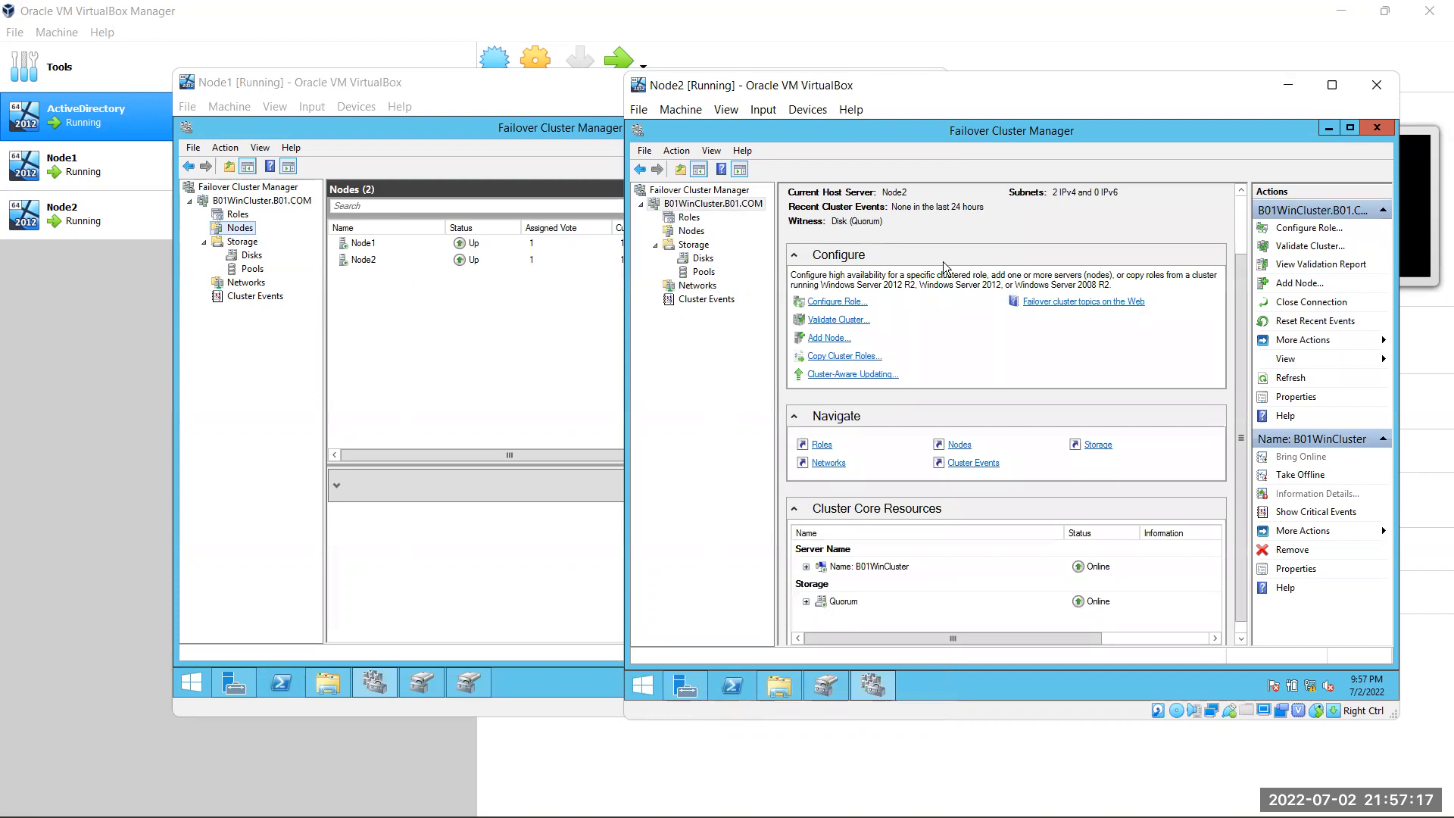
pyautogui.scroll(2, 943, 261)
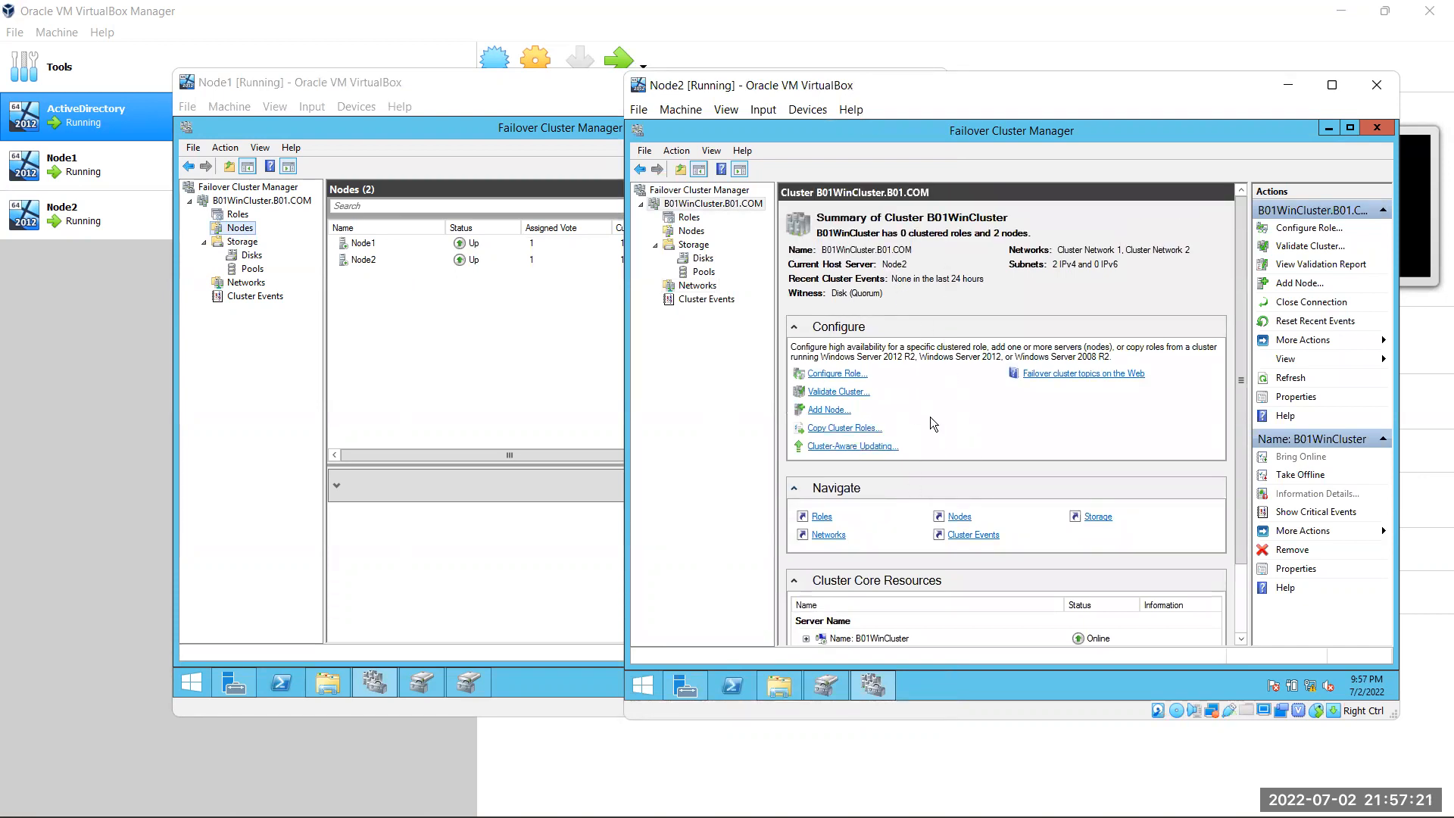
pyautogui.click(696, 287)
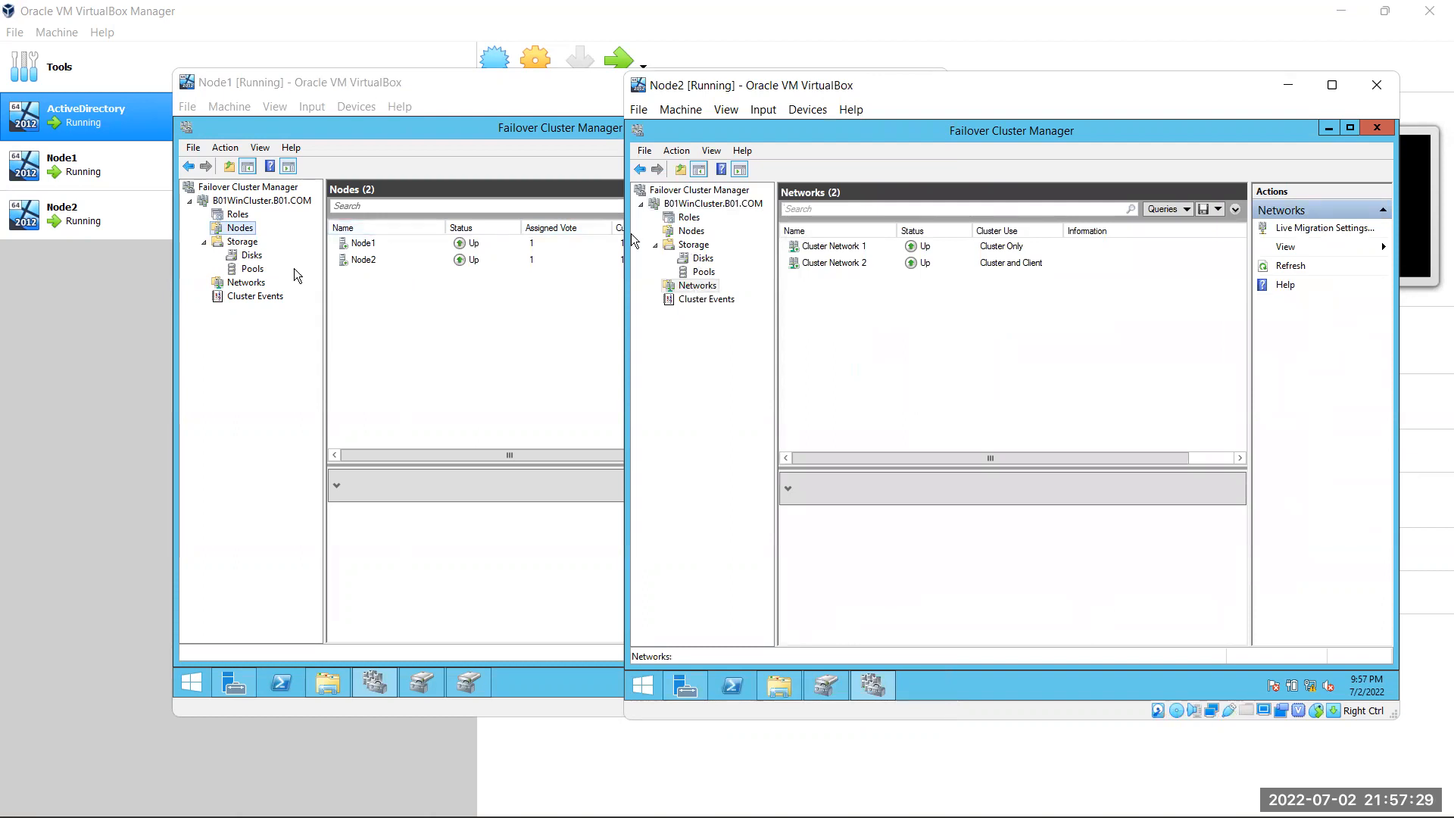
pyautogui.click(245, 283)
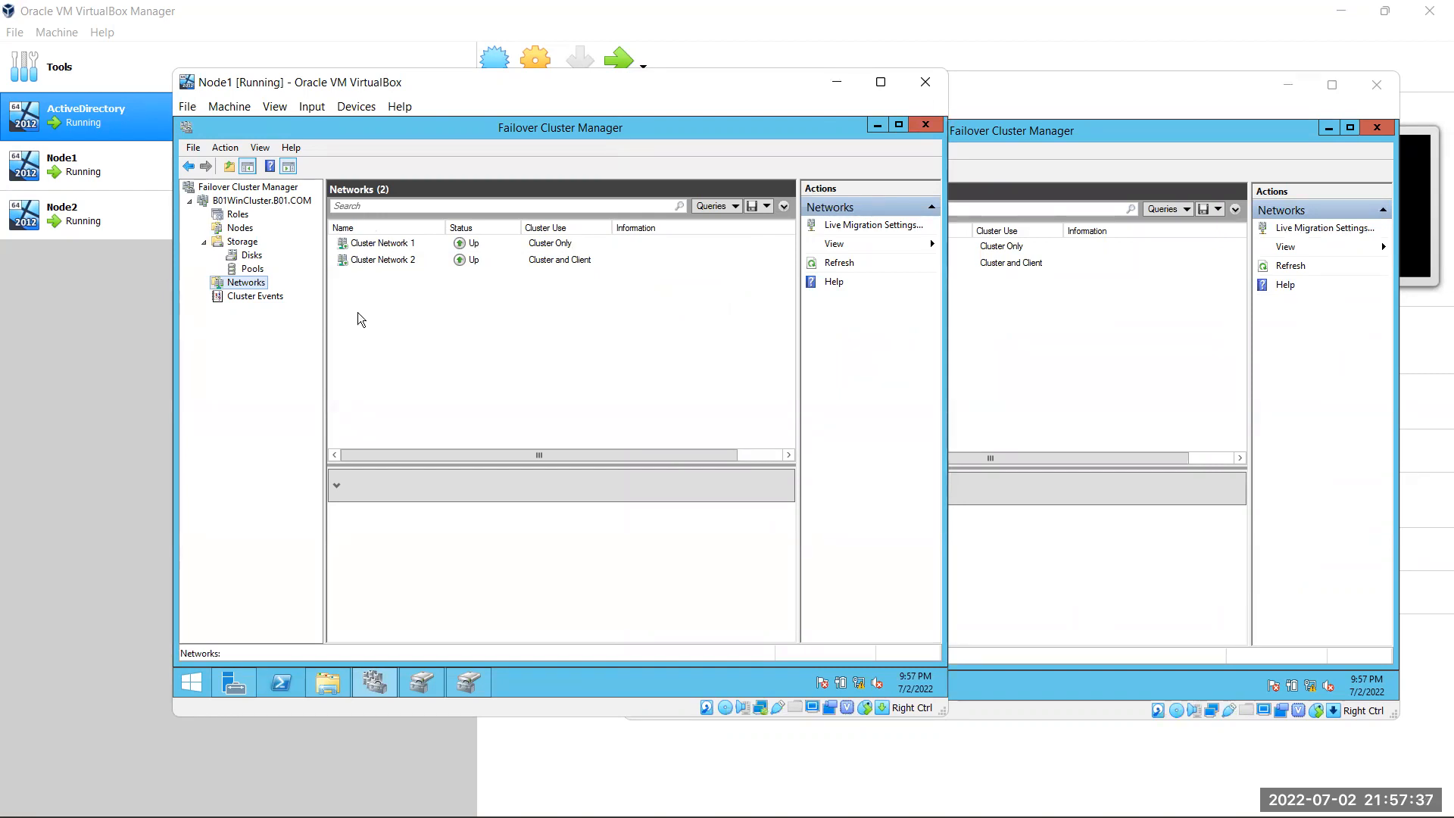
# On Node1, move the core cluster resources to the Best Possible Node
pyautogui.rightClick(247, 206)
pyautogui.moveTo(355, 324)
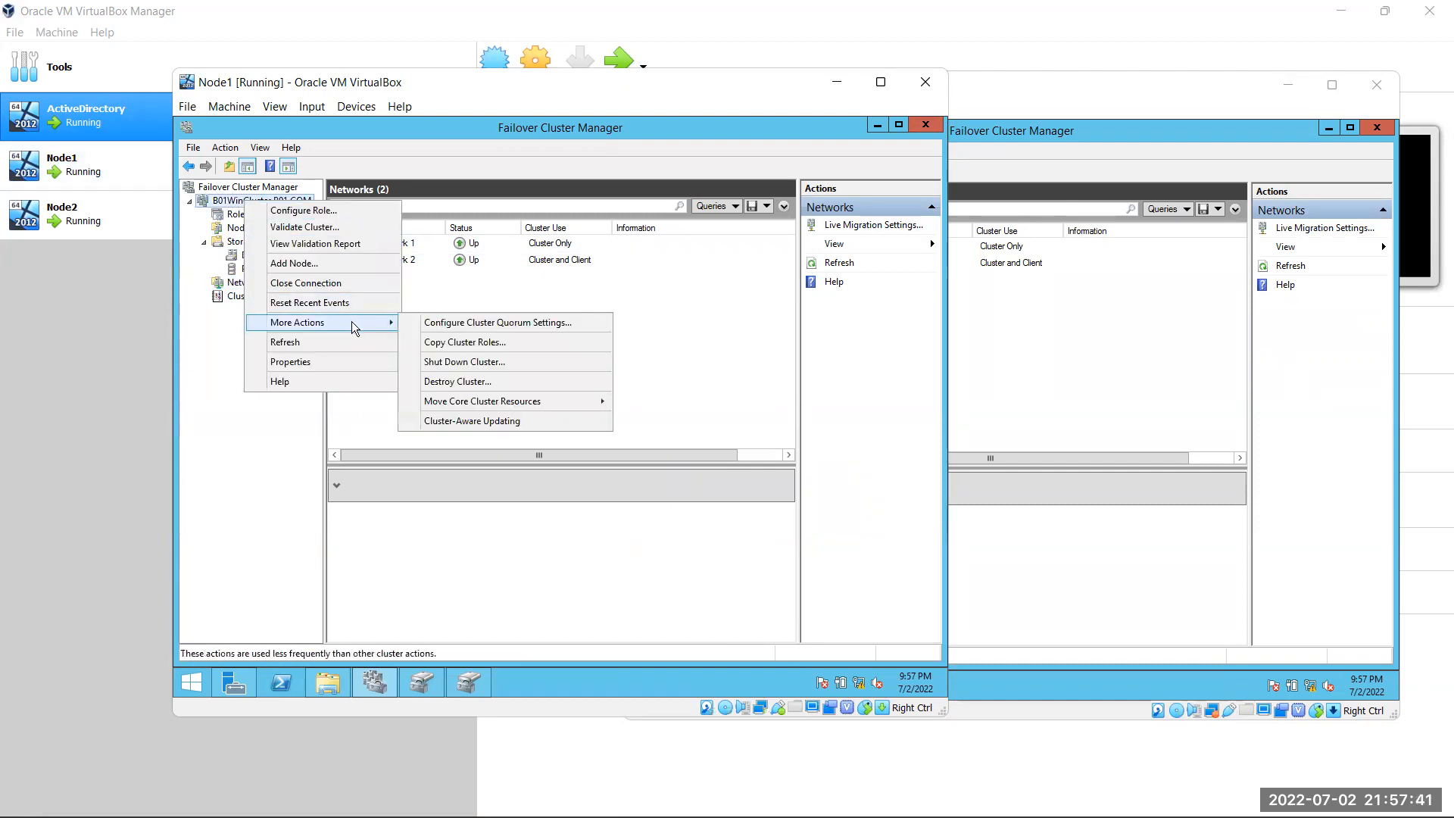
pyautogui.moveTo(508, 408)
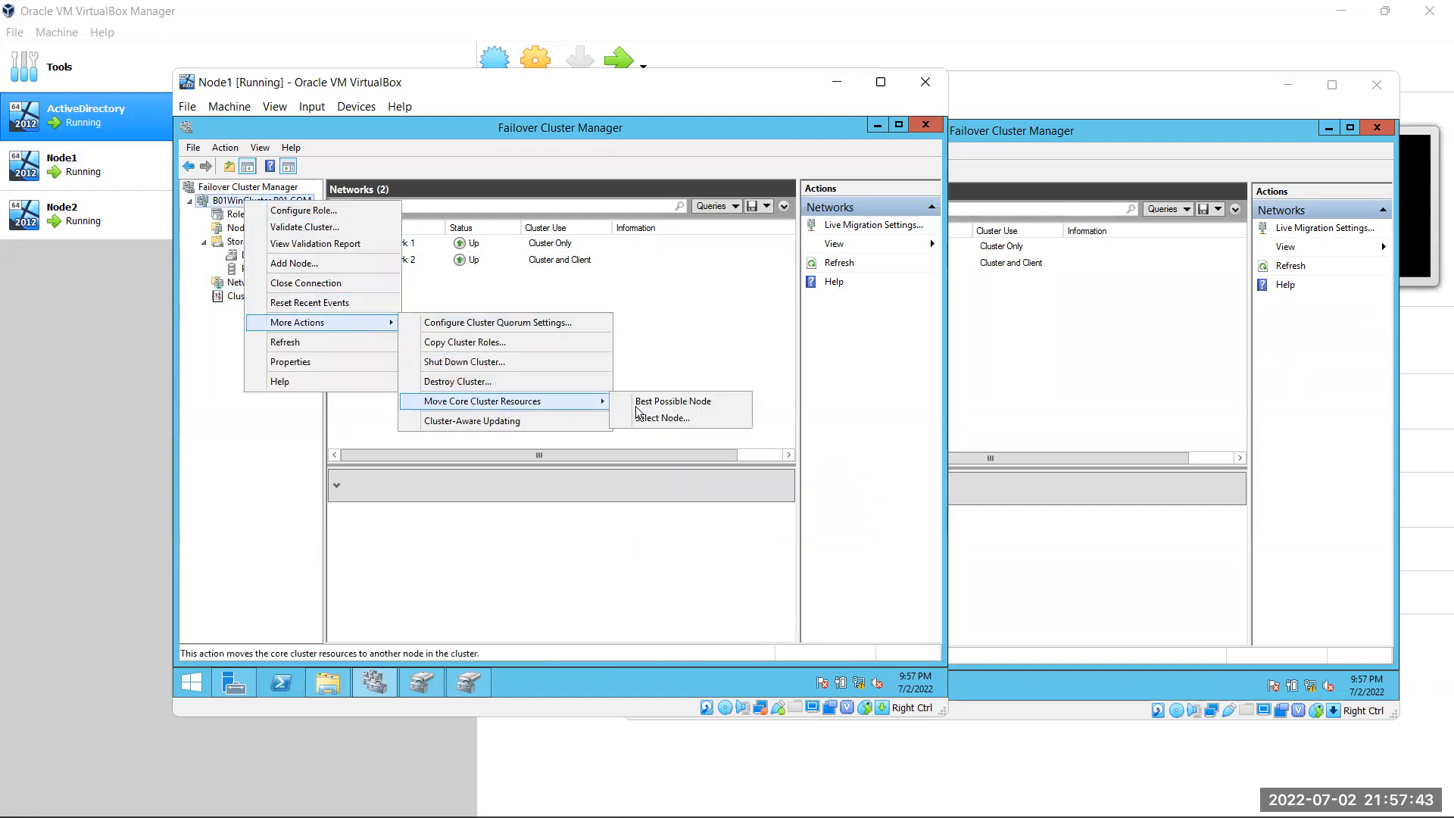
pyautogui.click(679, 402)
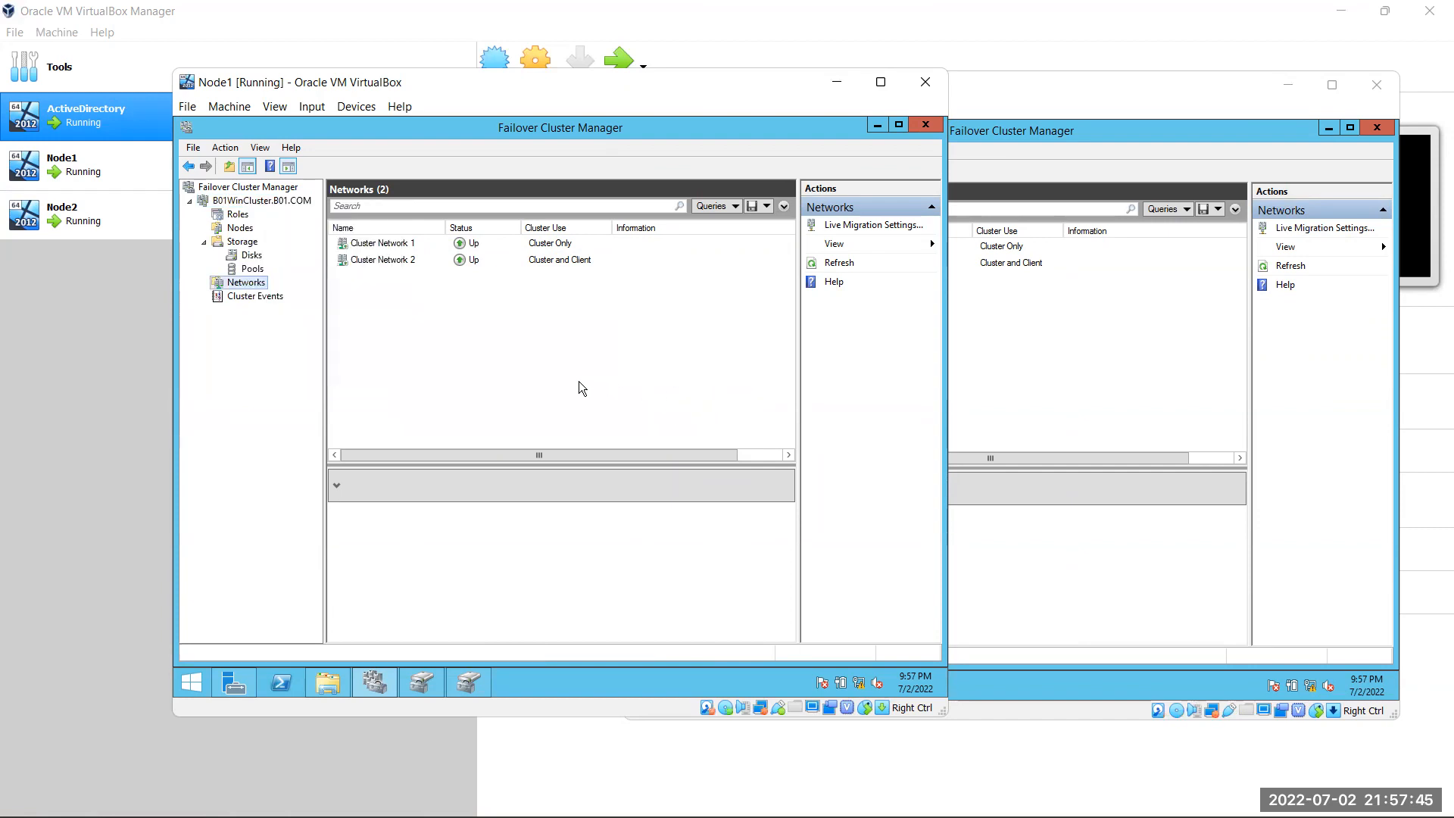
# Check the B01WinCluster summary on Node2, then return to Node1
pyautogui.click(1054, 338)
pyautogui.click(715, 205)
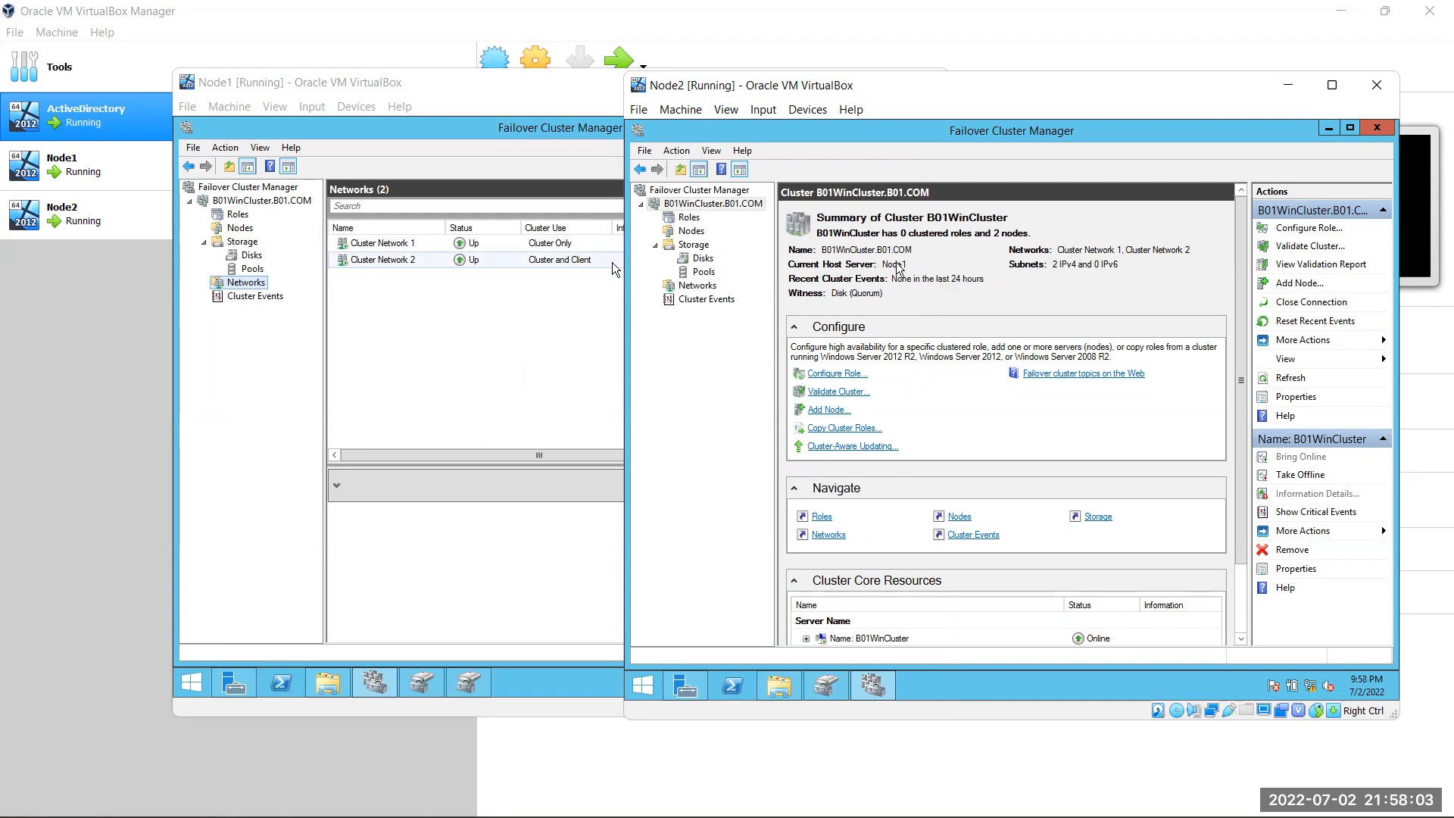
pyautogui.click(615, 326)
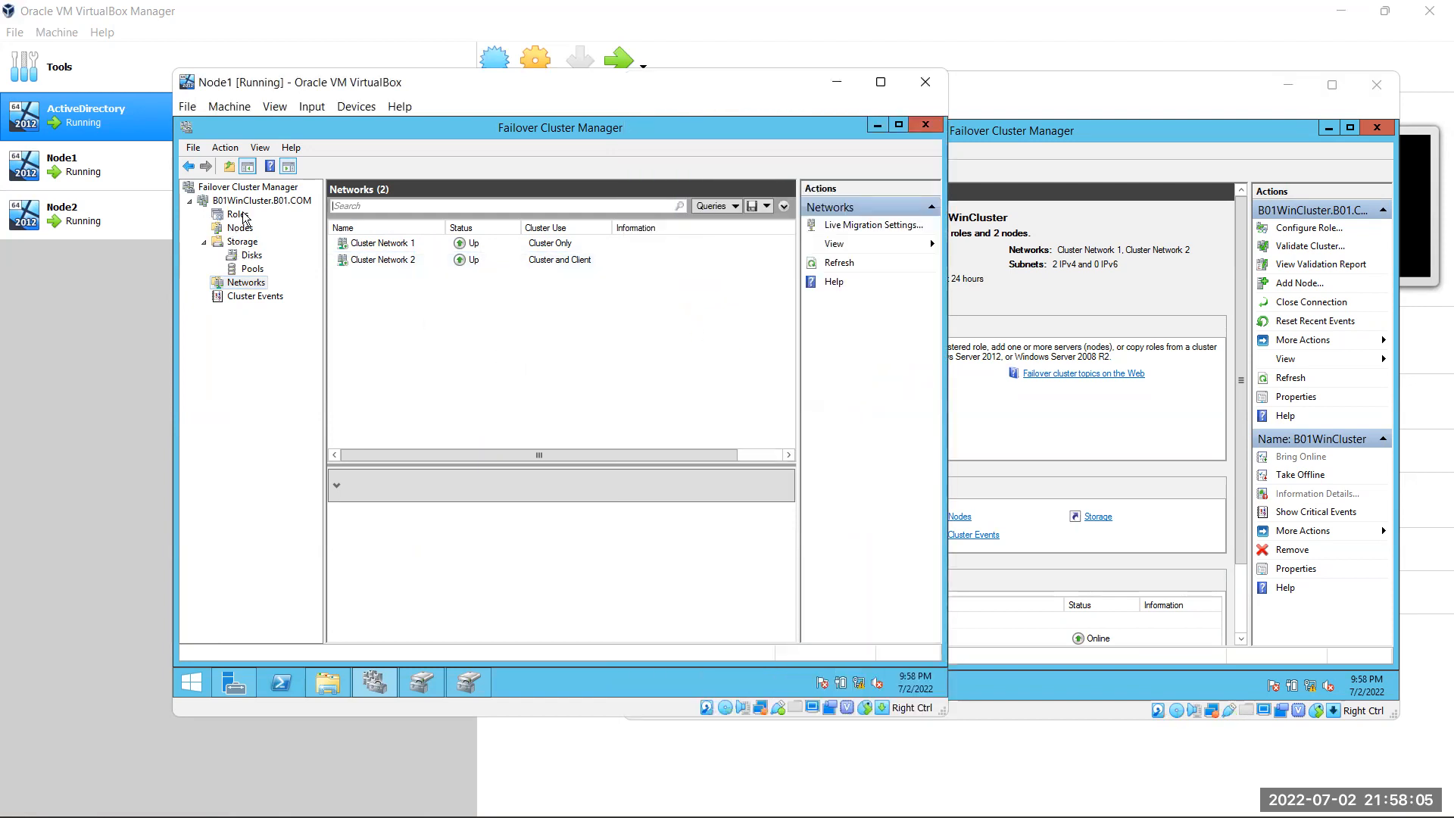
# List the cluster's nodes and their status in Node1's Failover Cluster Manager
pyautogui.click(268, 201)
pyautogui.click(259, 186)
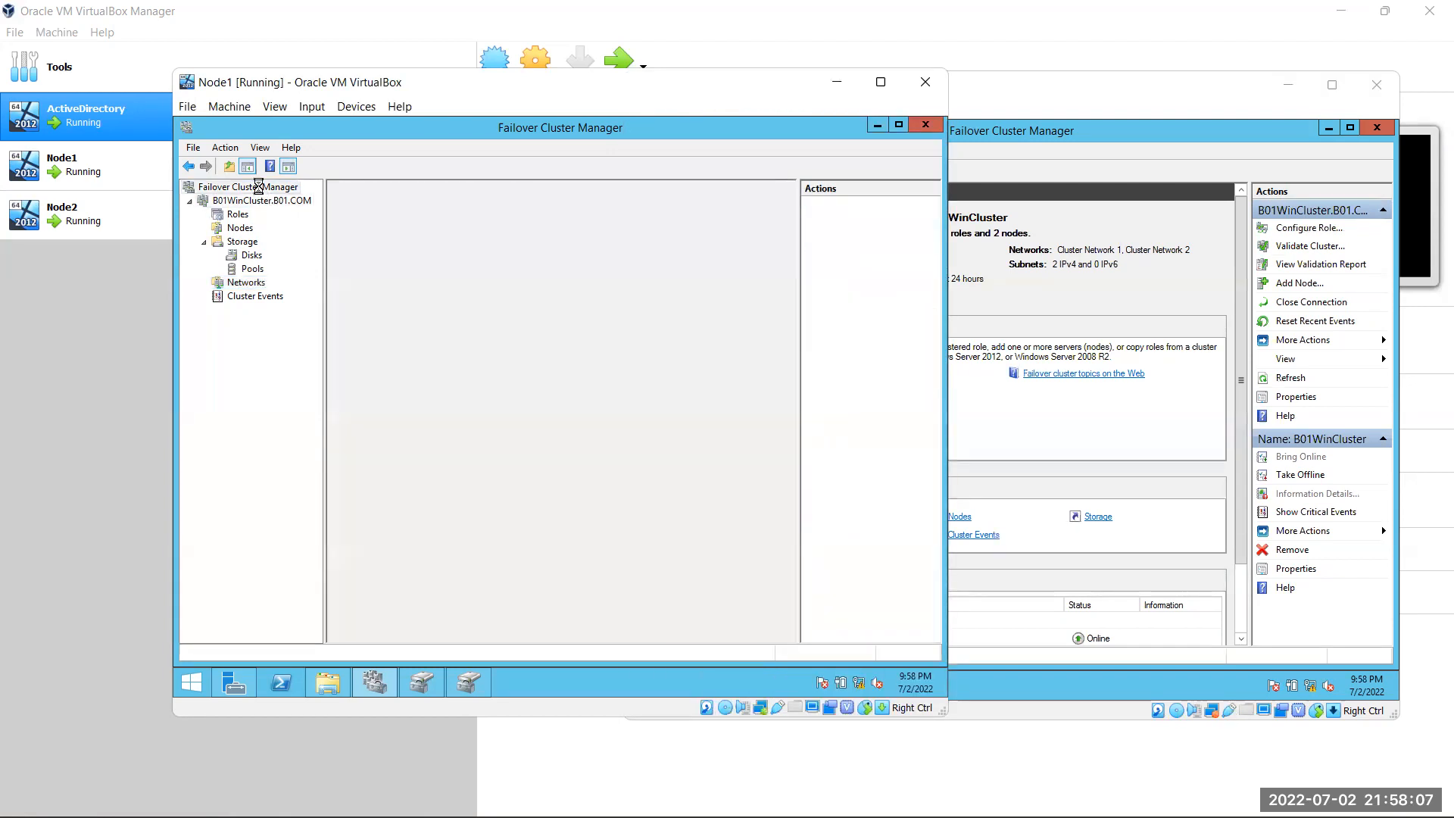
pyautogui.click(707, 372)
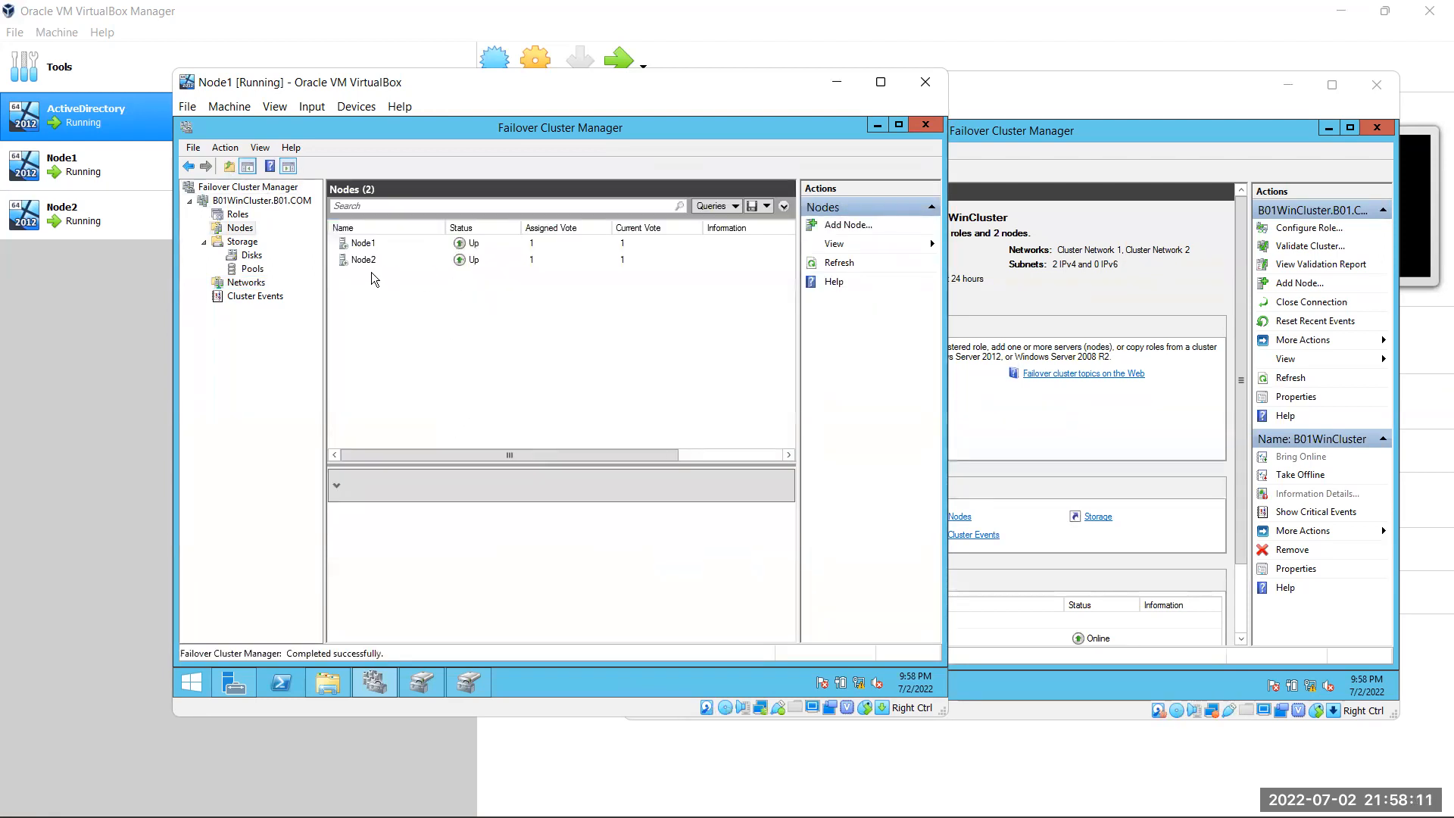
# Review Node2's cluster summary, then bring Node1 back to the front
pyautogui.click(956, 454)
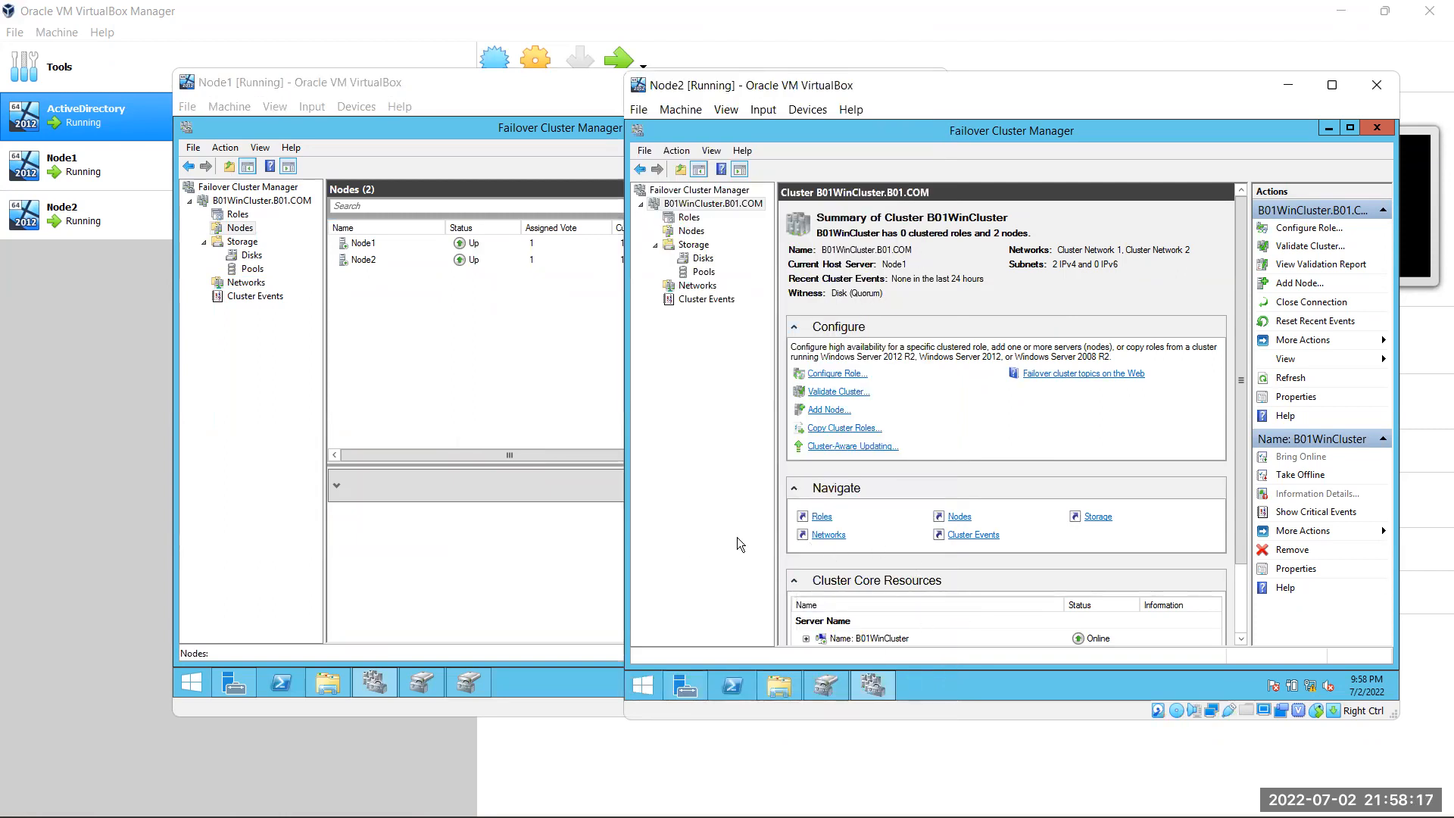
pyautogui.scroll(-1, 972, 597)
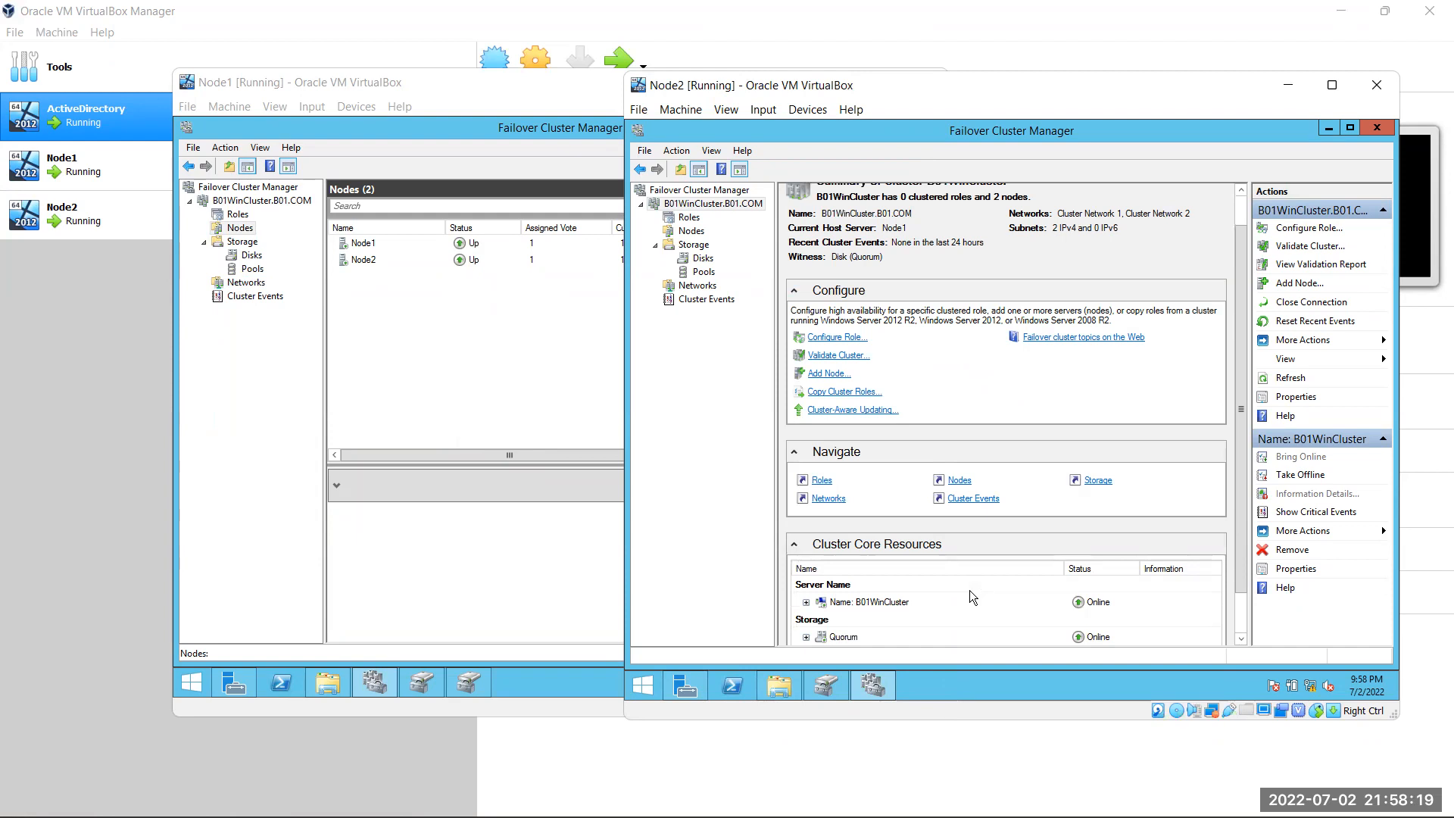
pyautogui.scroll(1, 871, 387)
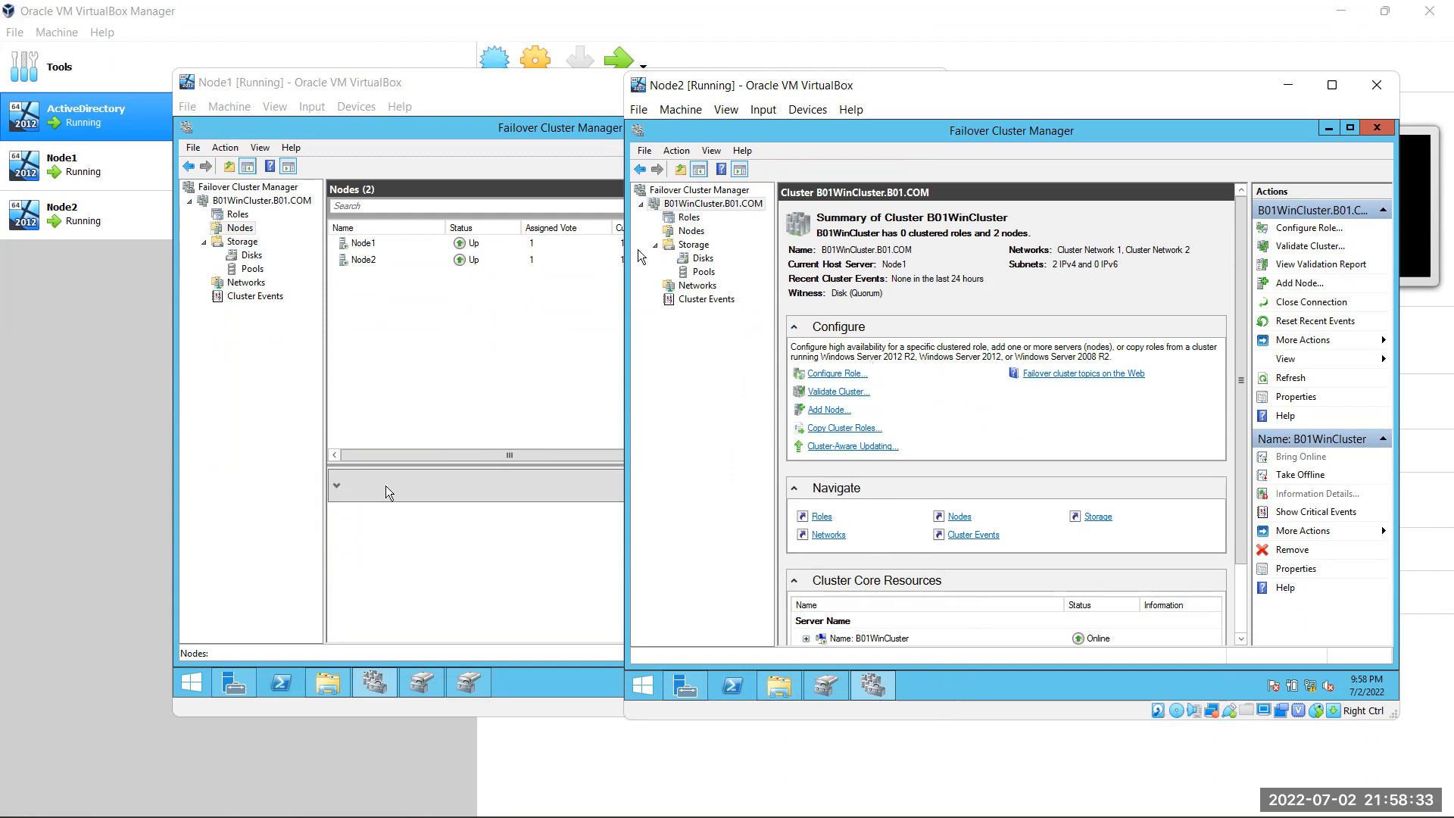
pyautogui.click(484, 338)
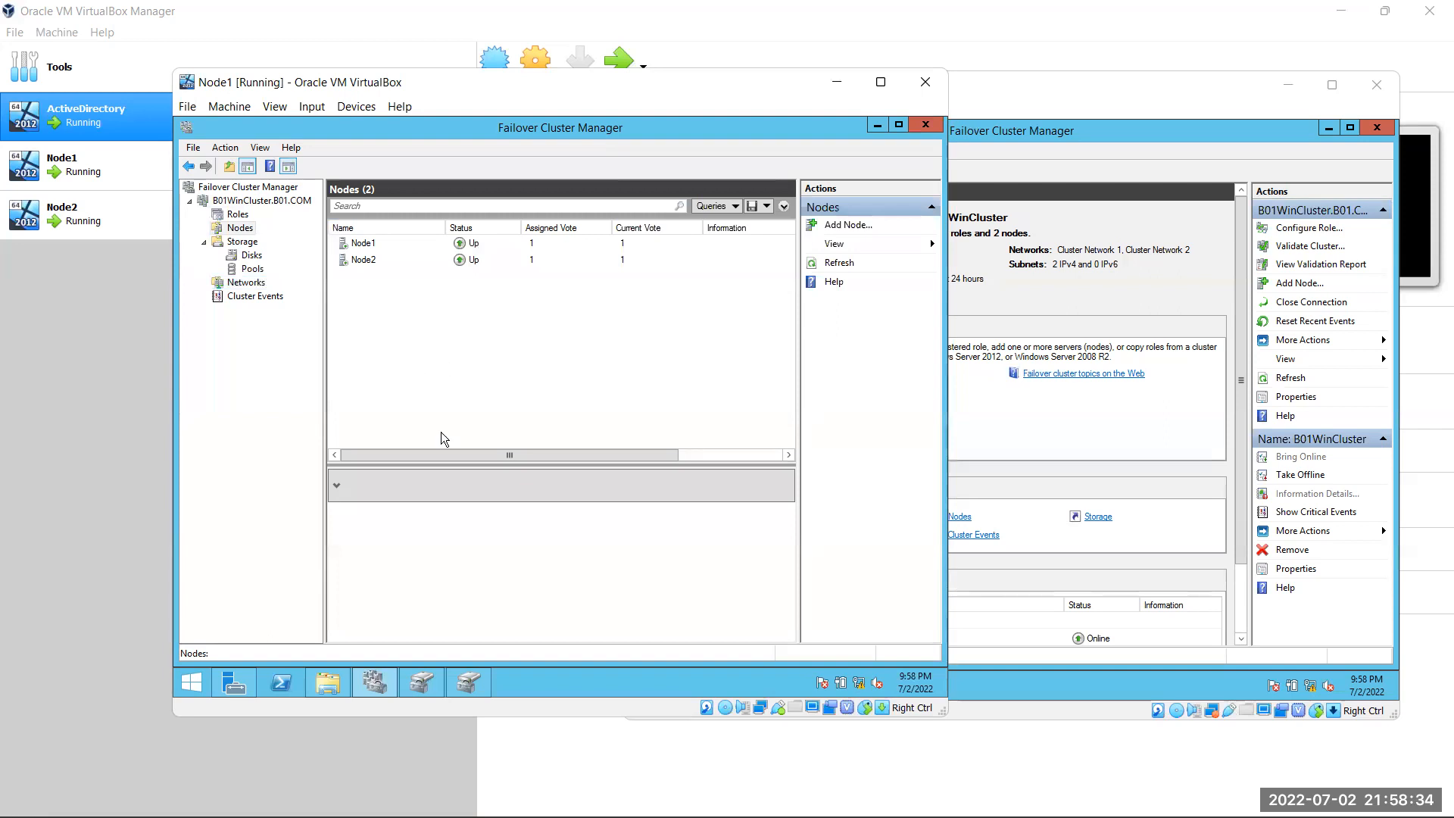
# Open This PC on Node1 and refresh its drive list
pyautogui.click(326, 683)
pyautogui.rightClick(683, 465)
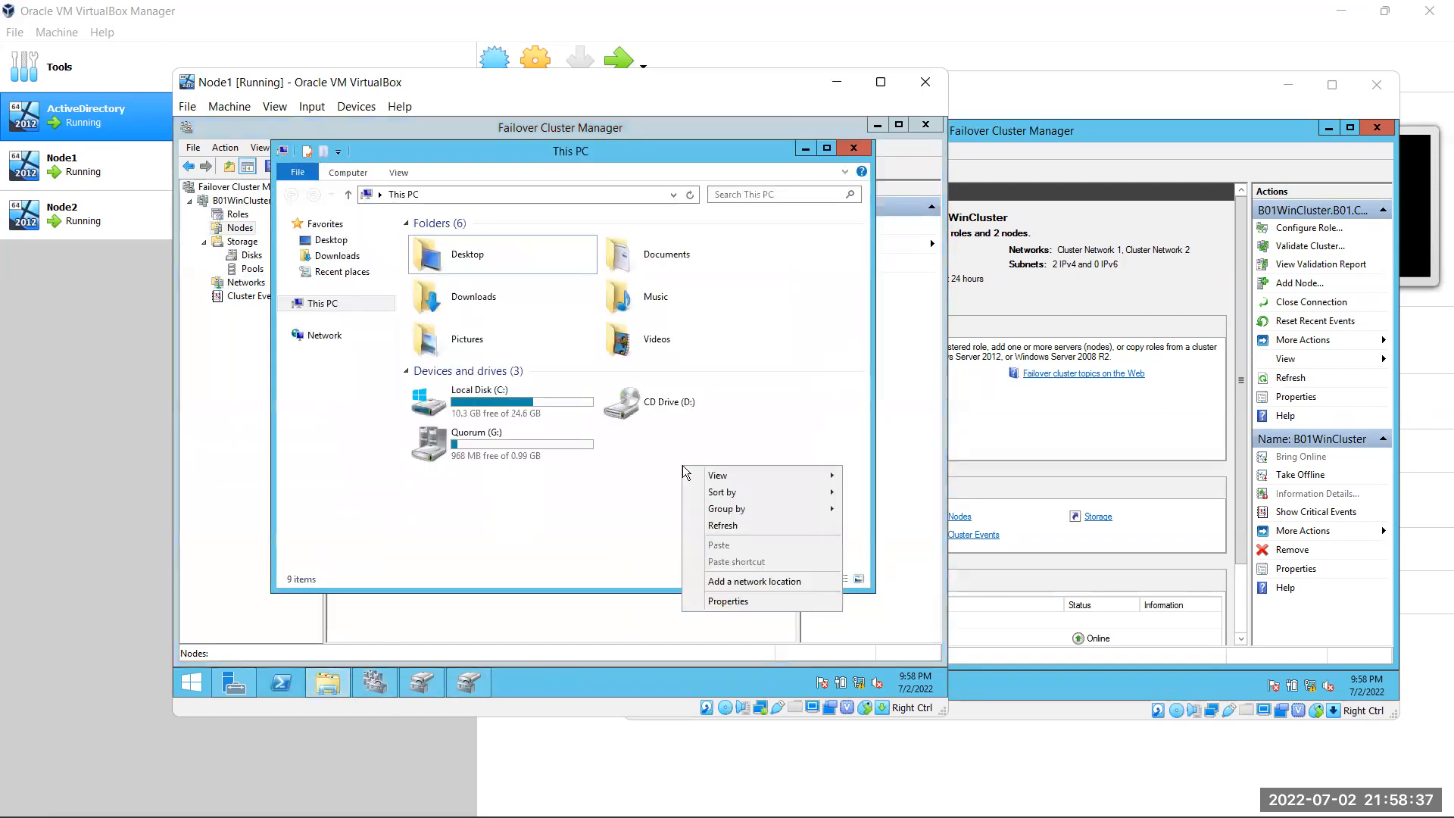
pyautogui.click(753, 529)
pyautogui.rightClick(728, 470)
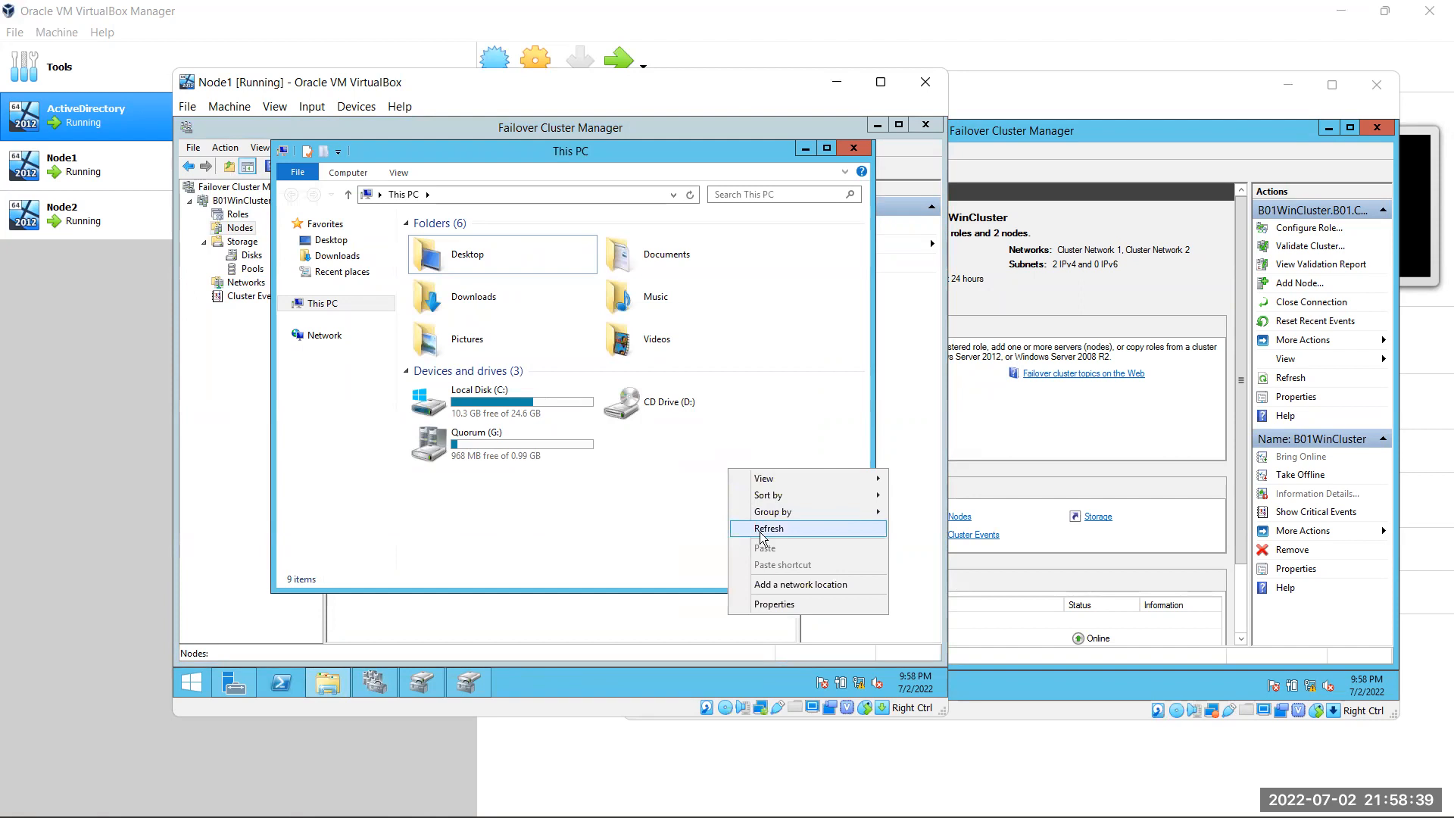
pyautogui.click(766, 528)
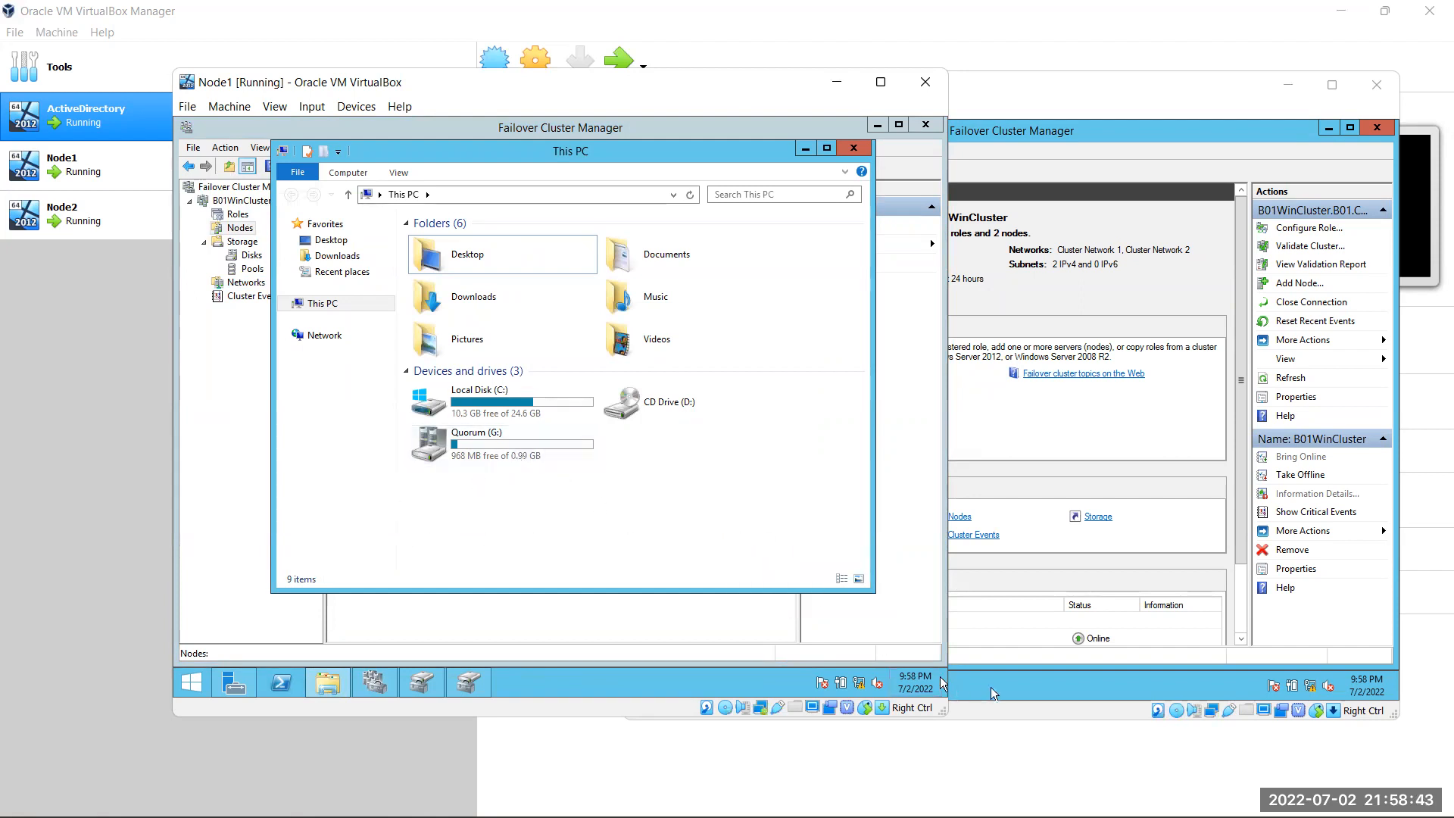
# Open This PC on Node2 and refresh its drive list
pyautogui.click(1048, 435)
pyautogui.click(780, 686)
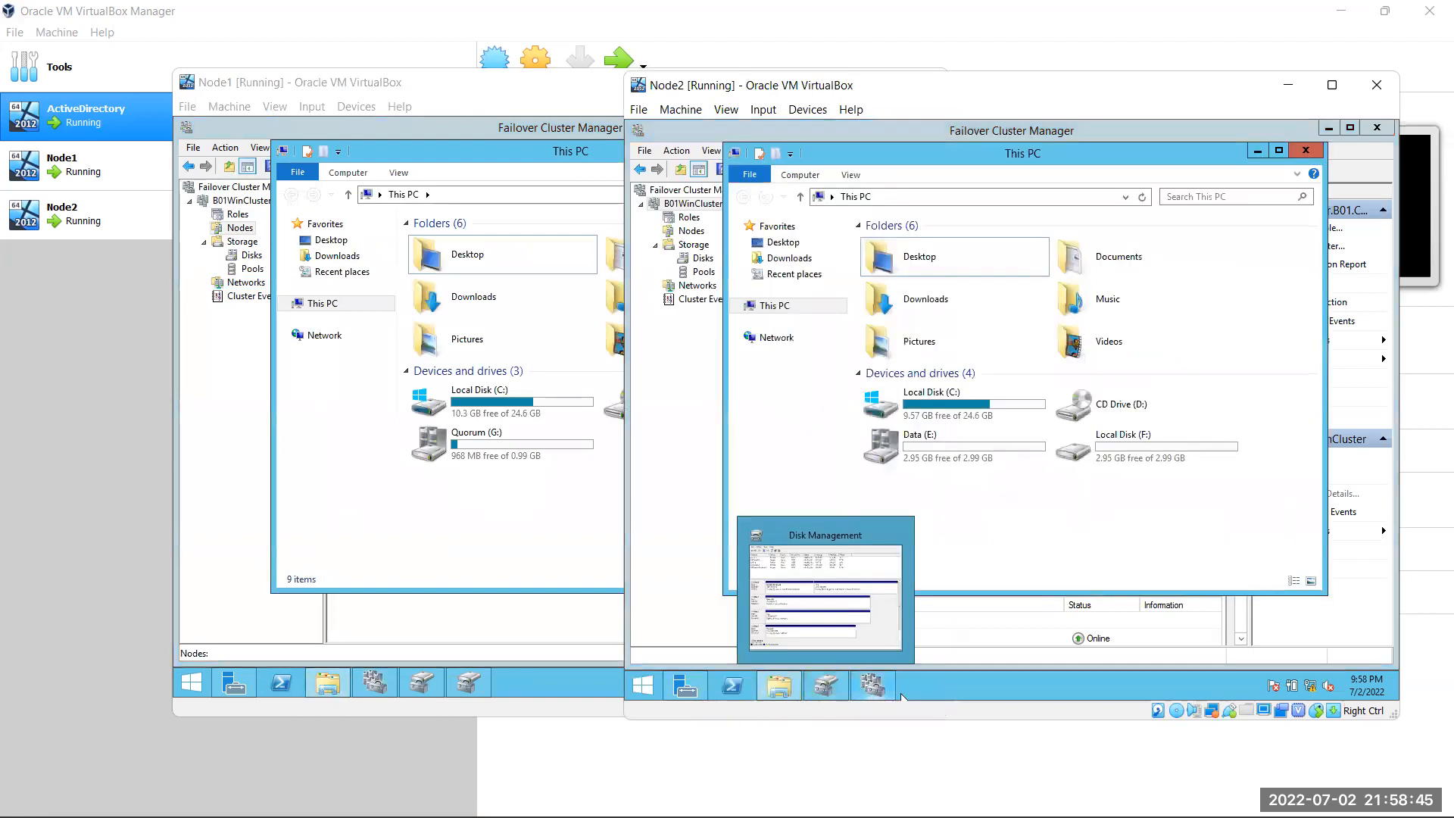
pyautogui.rightClick(1048, 496)
pyautogui.click(1114, 559)
pyautogui.rightClick(1070, 520)
pyautogui.click(1094, 578)
pyautogui.rightClick(1042, 522)
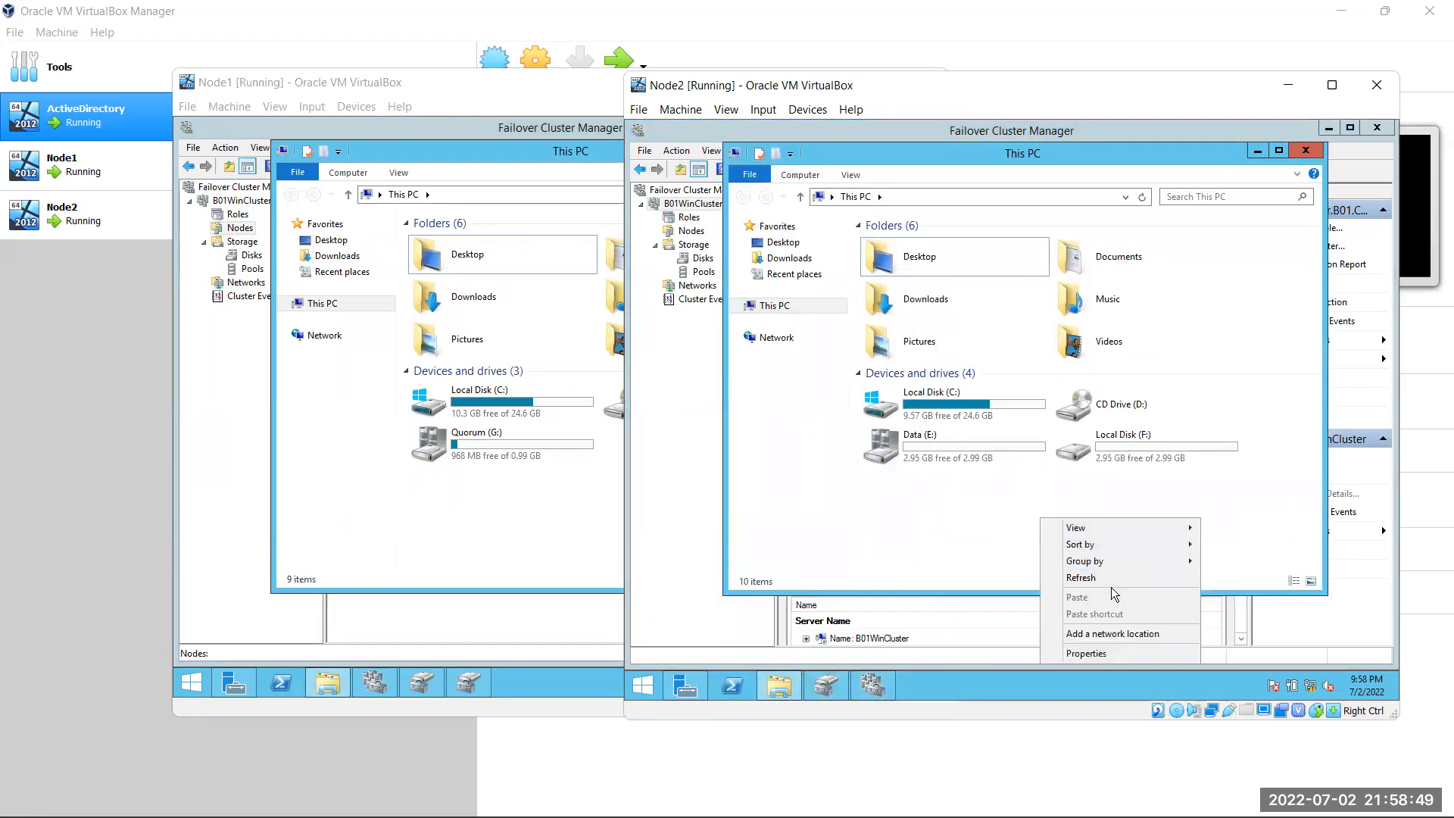
pyautogui.click(1109, 579)
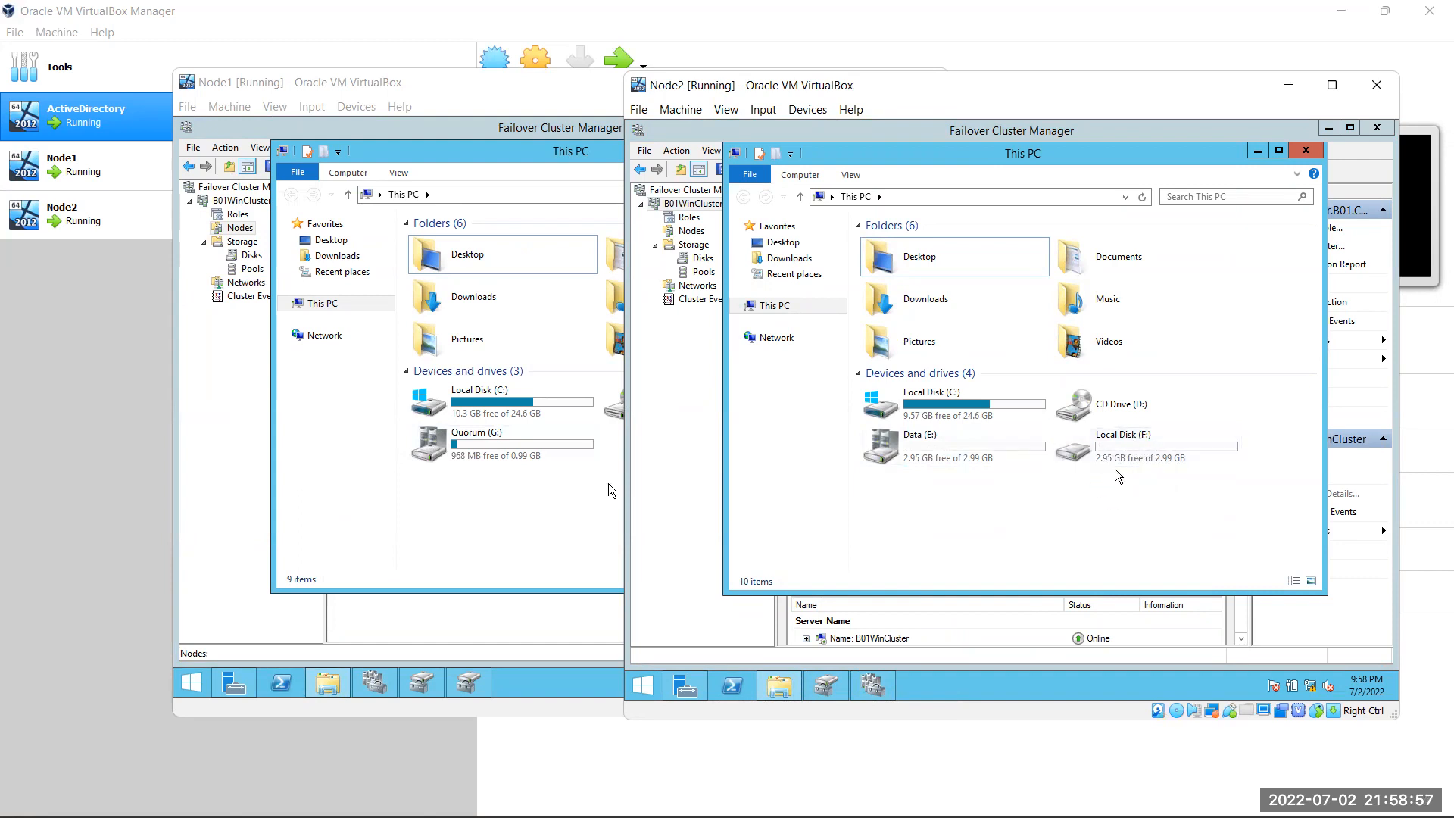
# Compare drives: Data (E:) and Local Disk (F:) on Node2, Quorum (G:) on Node1
pyautogui.click(905, 446)
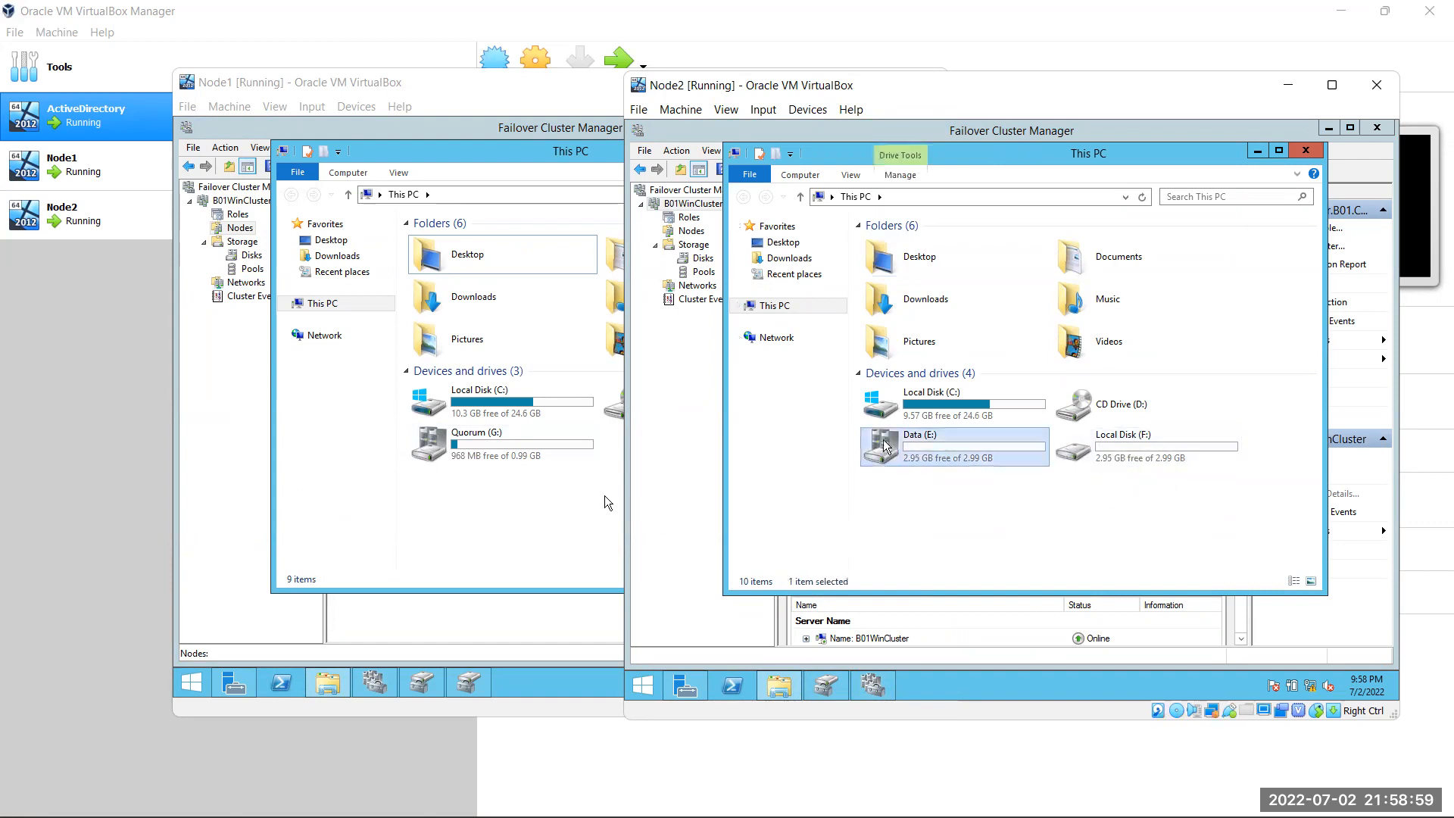
pyautogui.click(416, 446)
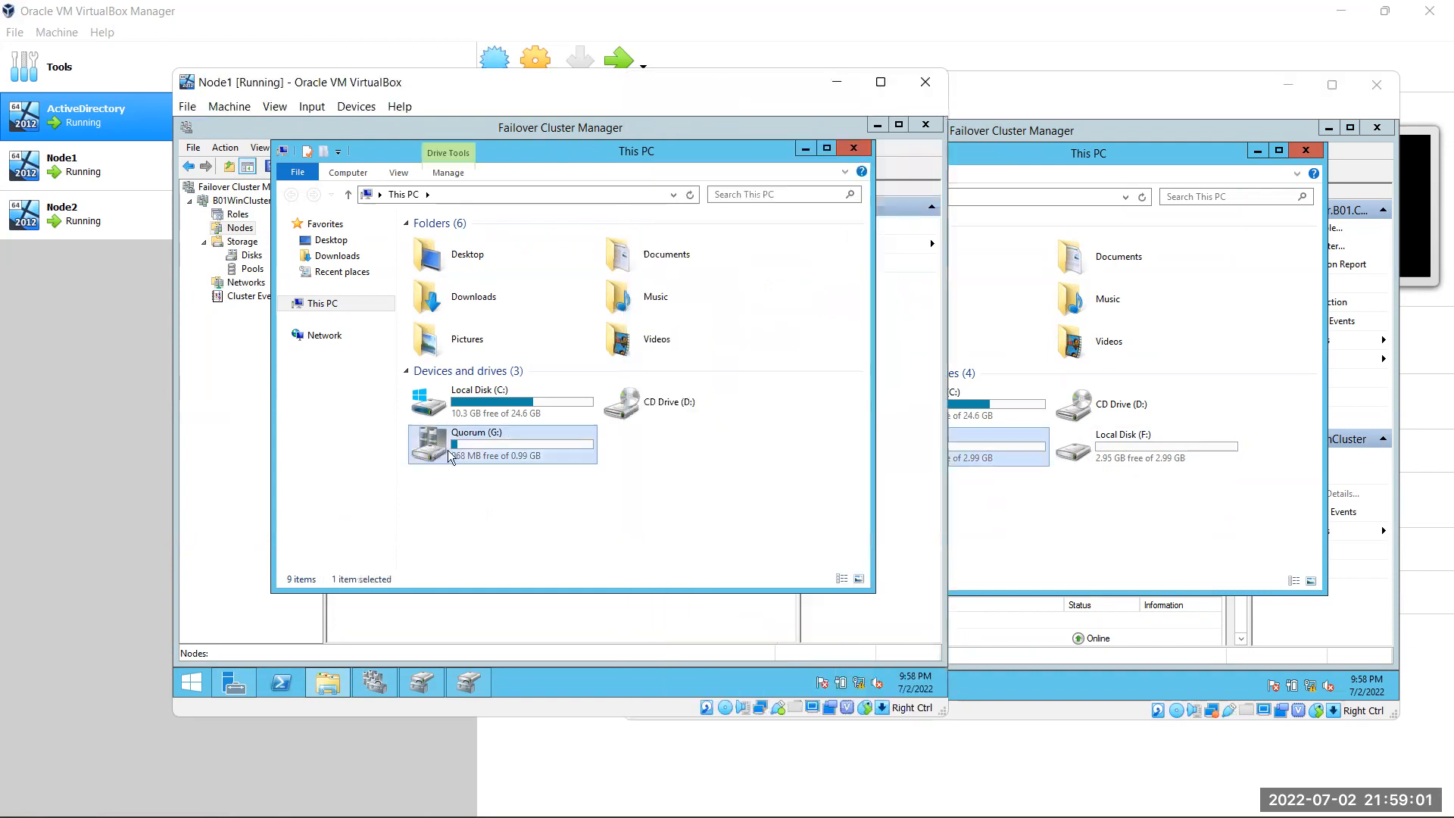
pyautogui.click(953, 514)
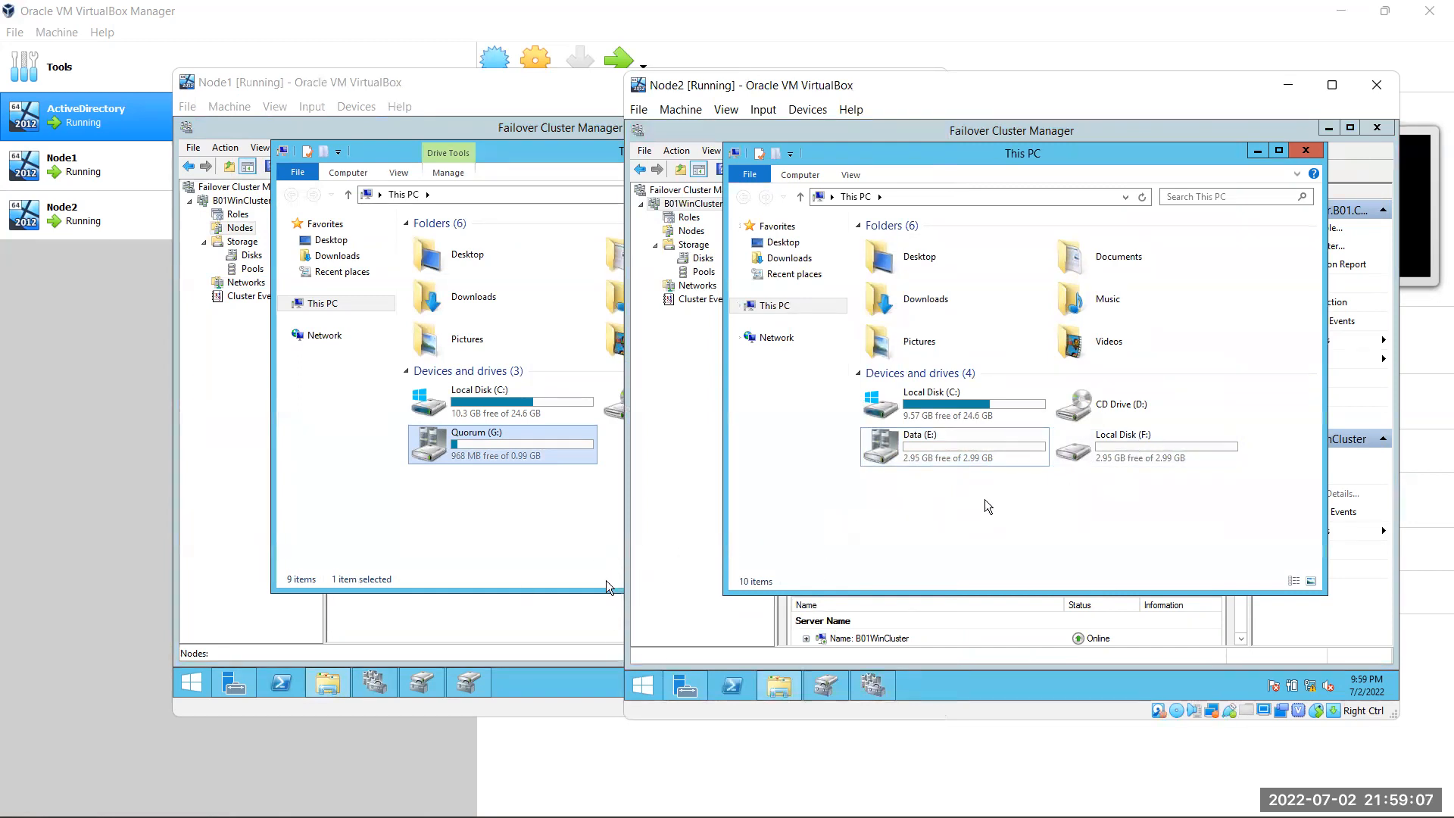
pyautogui.click(1140, 455)
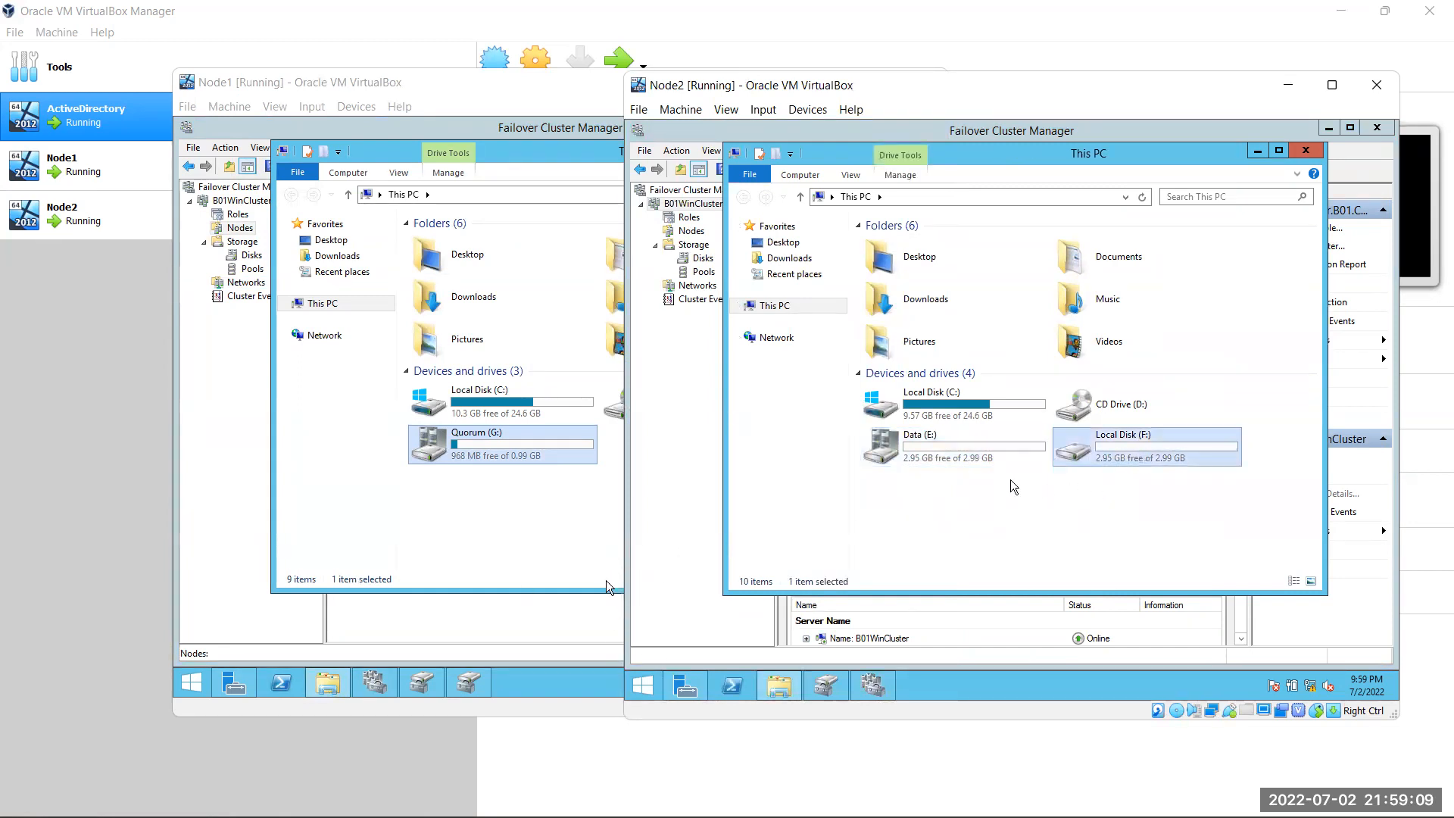
pyautogui.click(547, 523)
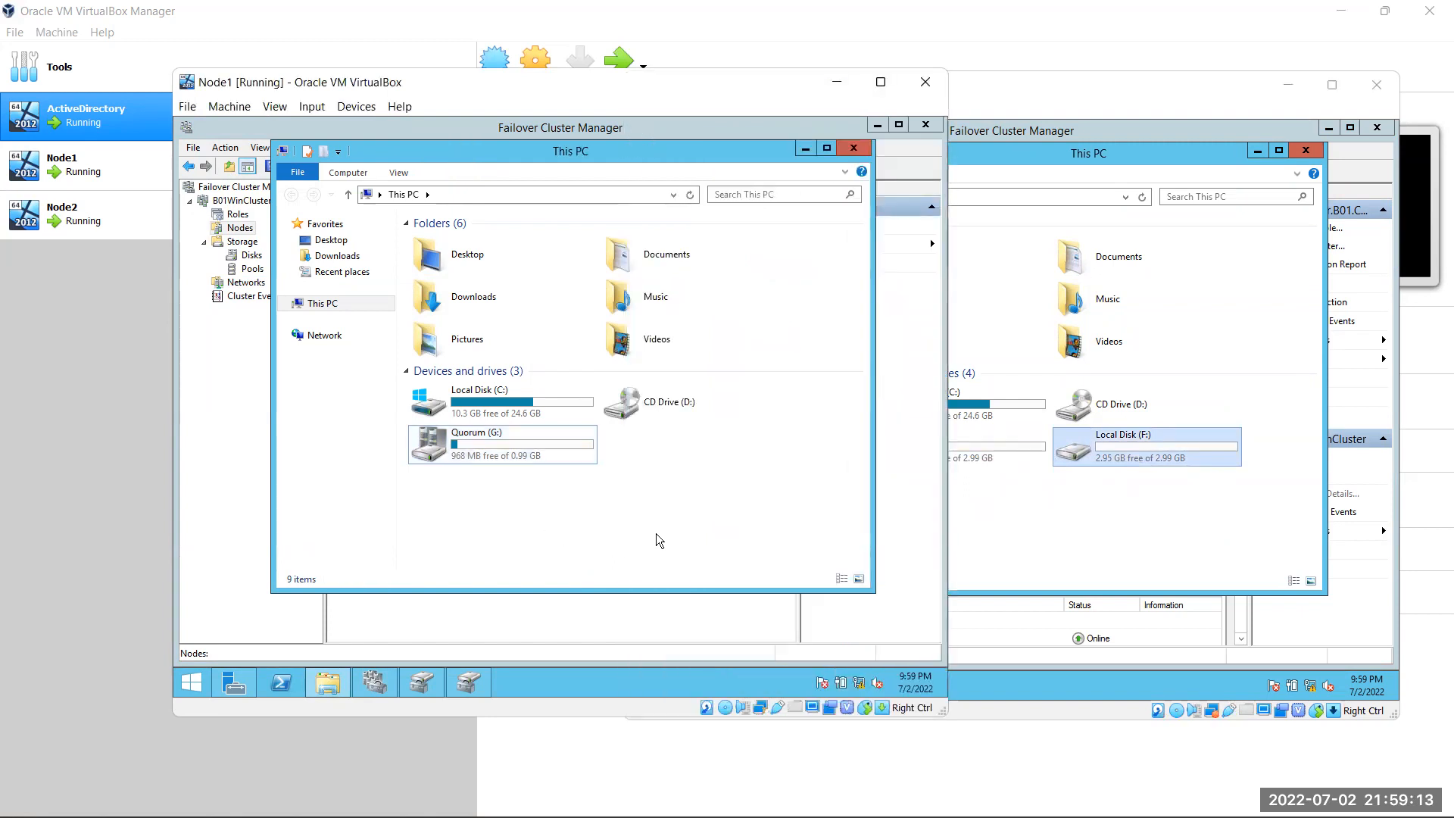
# Move B01WinCluster's core cluster resources to Node2 via Select Node
pyautogui.click(242, 202)
pyautogui.rightClick(242, 202)
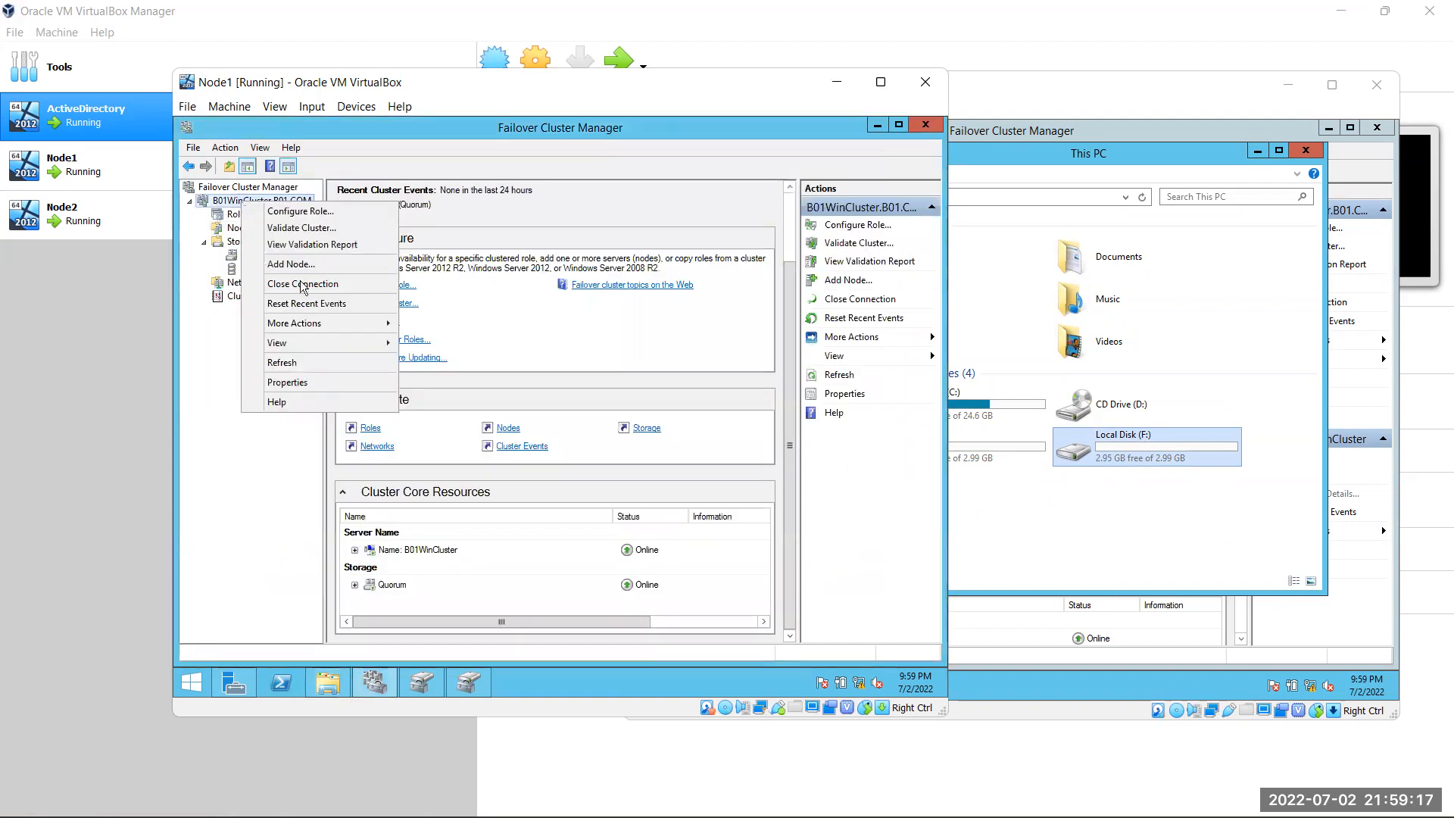
pyautogui.moveTo(318, 323)
pyautogui.moveTo(500, 401)
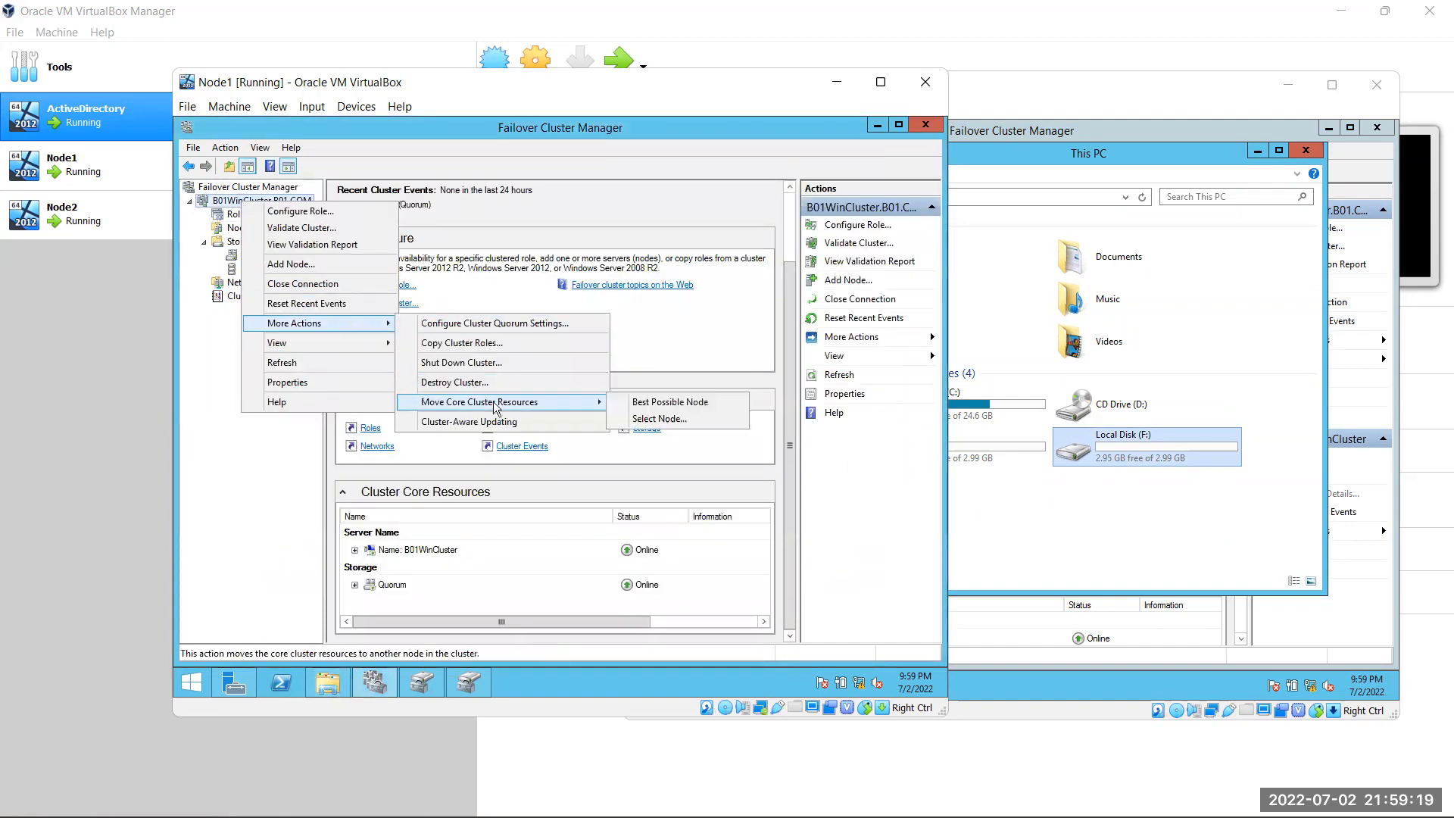
pyautogui.click(676, 415)
pyautogui.doubleClick(503, 336)
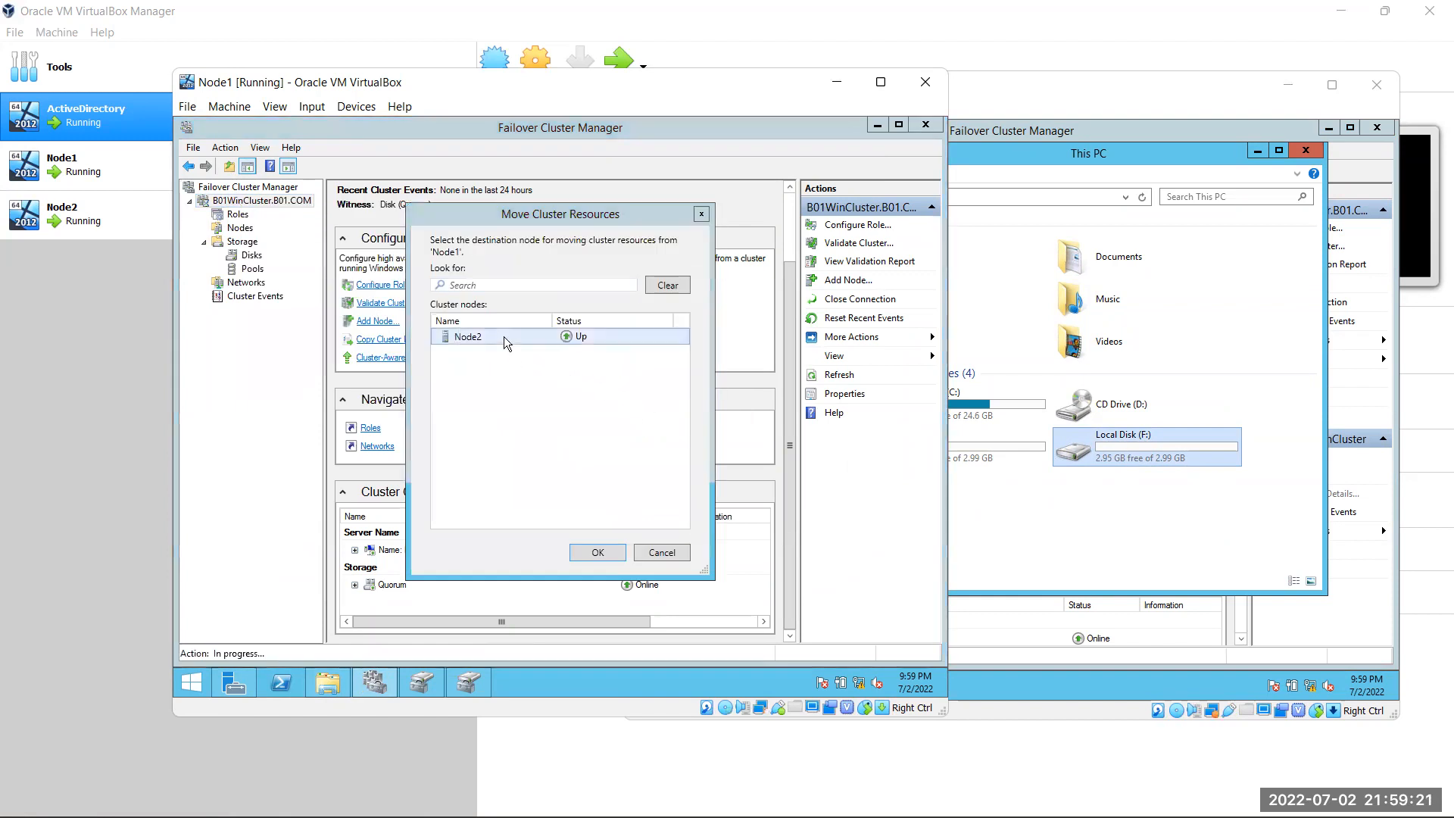
# Check the drives in This PC on Node1 and Node2, then hide both windows
pyautogui.click(1057, 550)
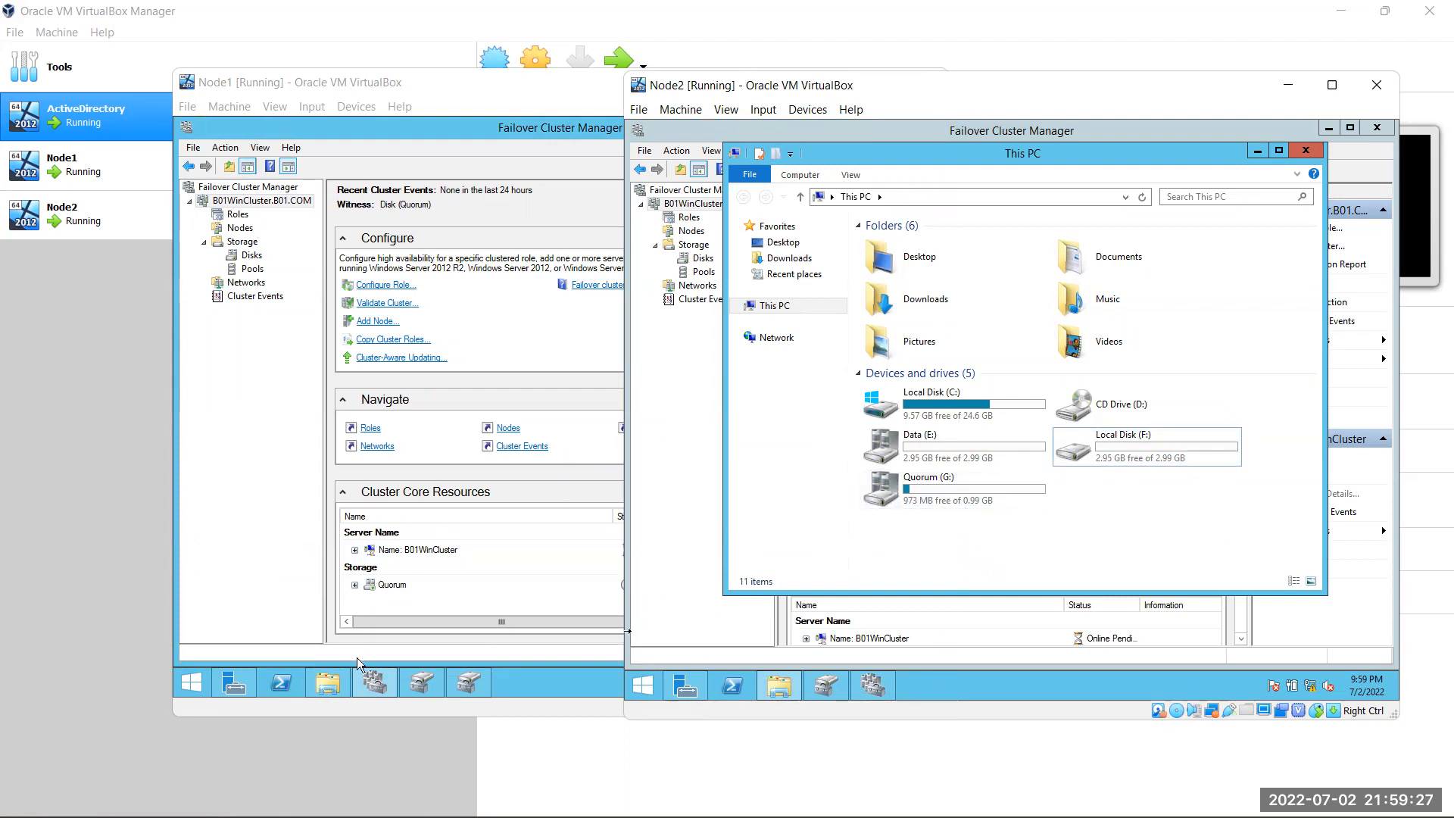
pyautogui.click(310, 681)
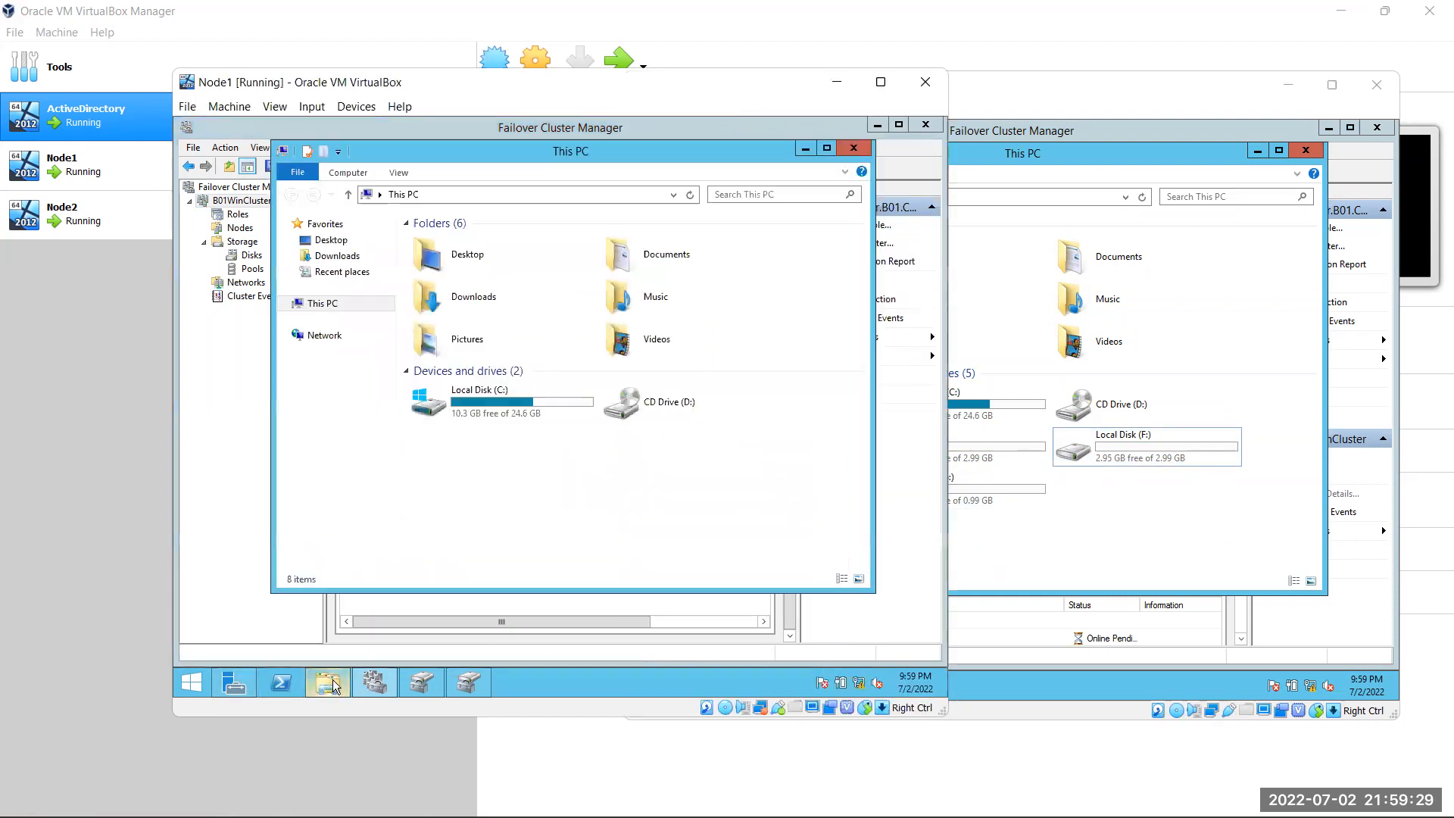
pyautogui.click(805, 148)
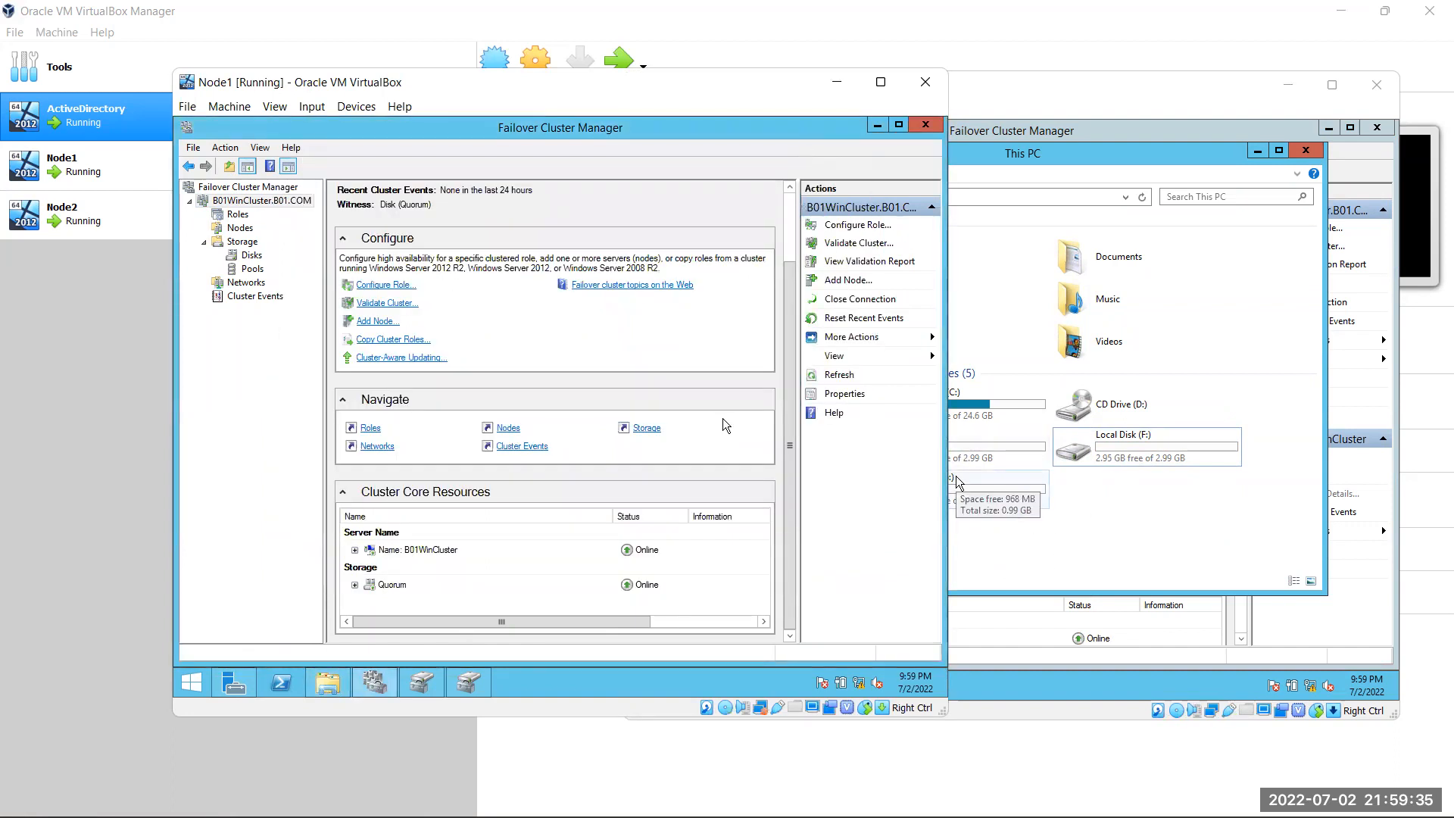
pyautogui.click(1162, 529)
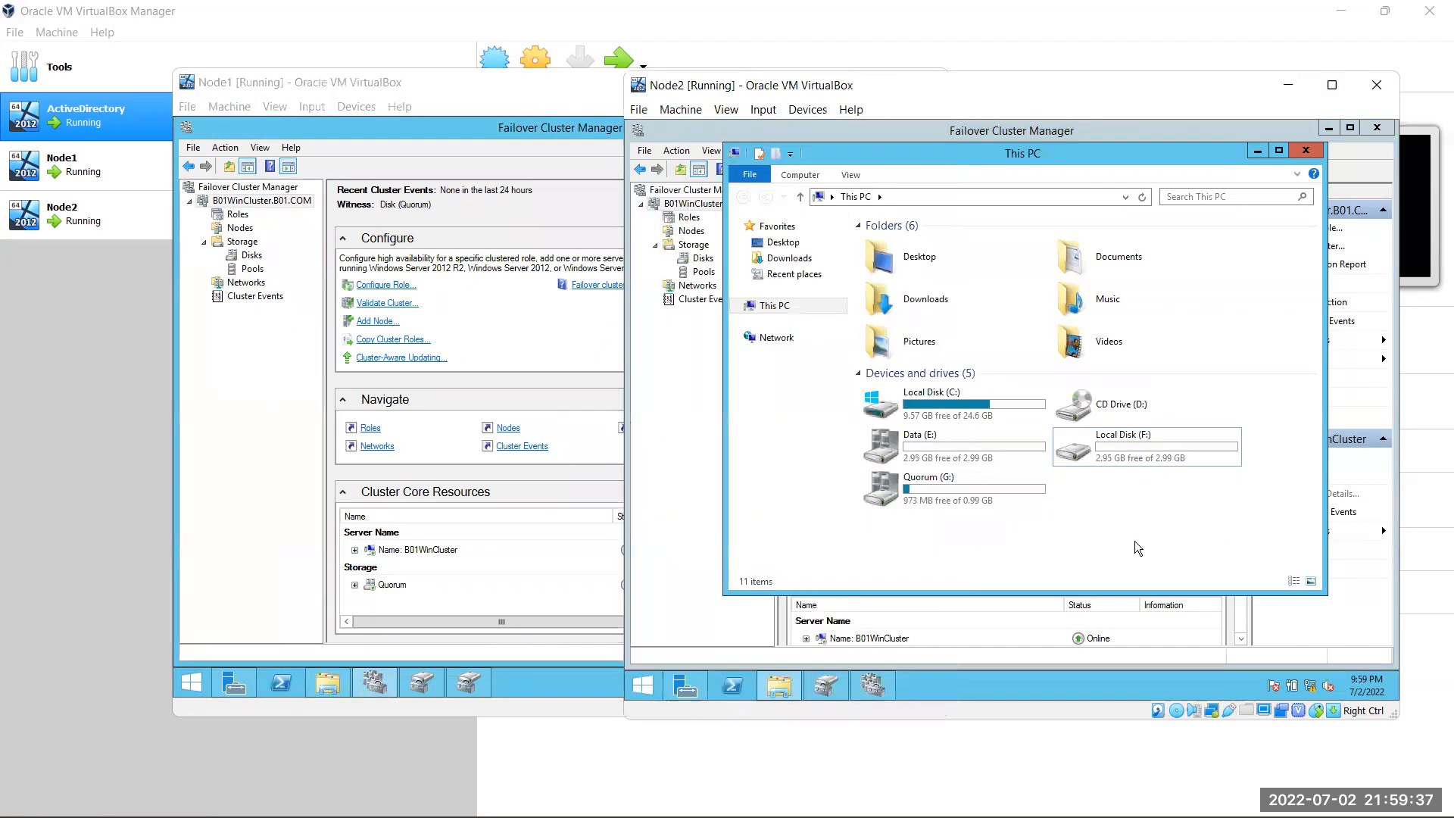
pyautogui.click(780, 685)
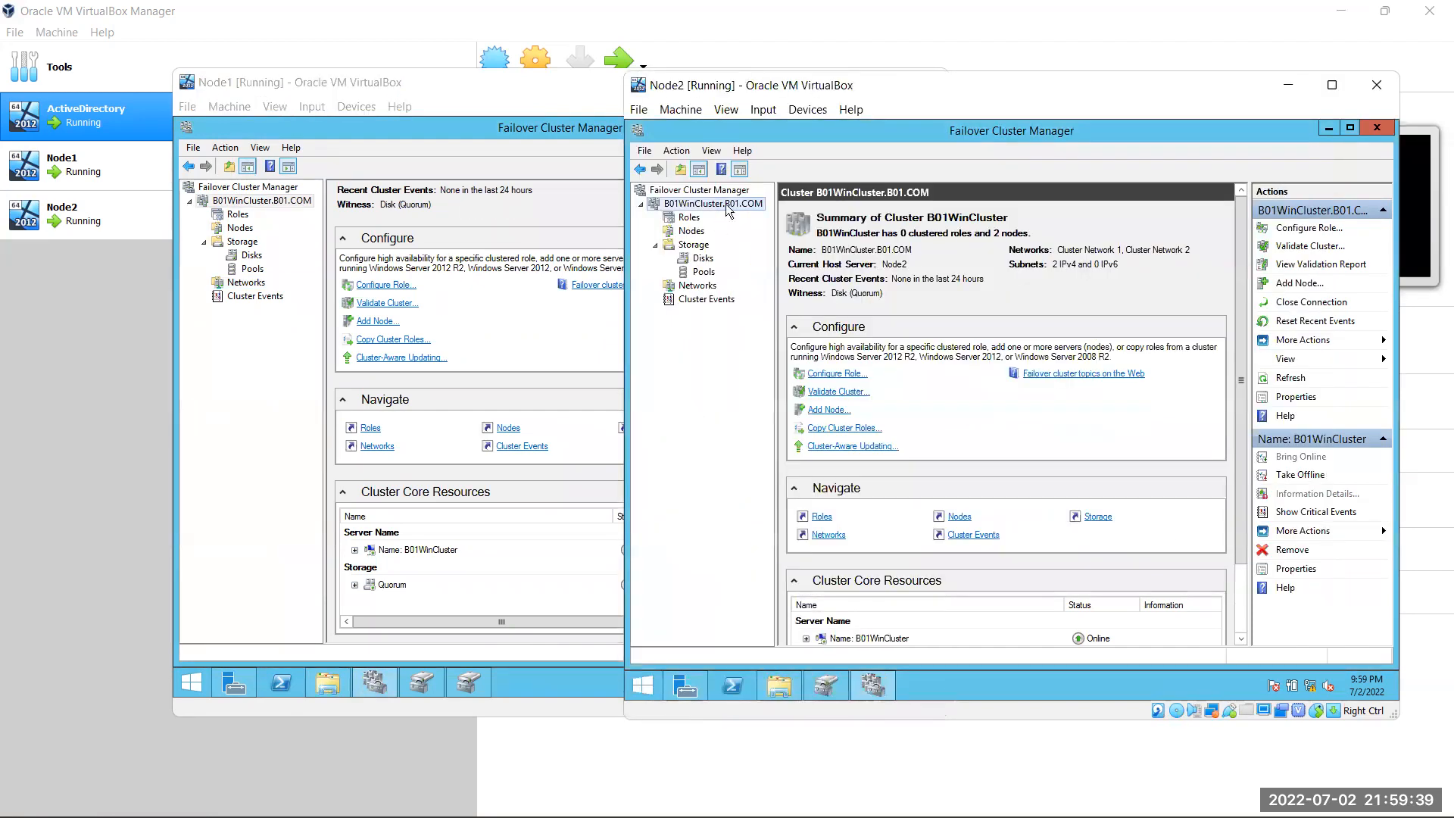
# Start choosing a destination node for the core resources on Node2, then cancel
pyautogui.rightClick(726, 202)
pyautogui.moveTo(821, 324)
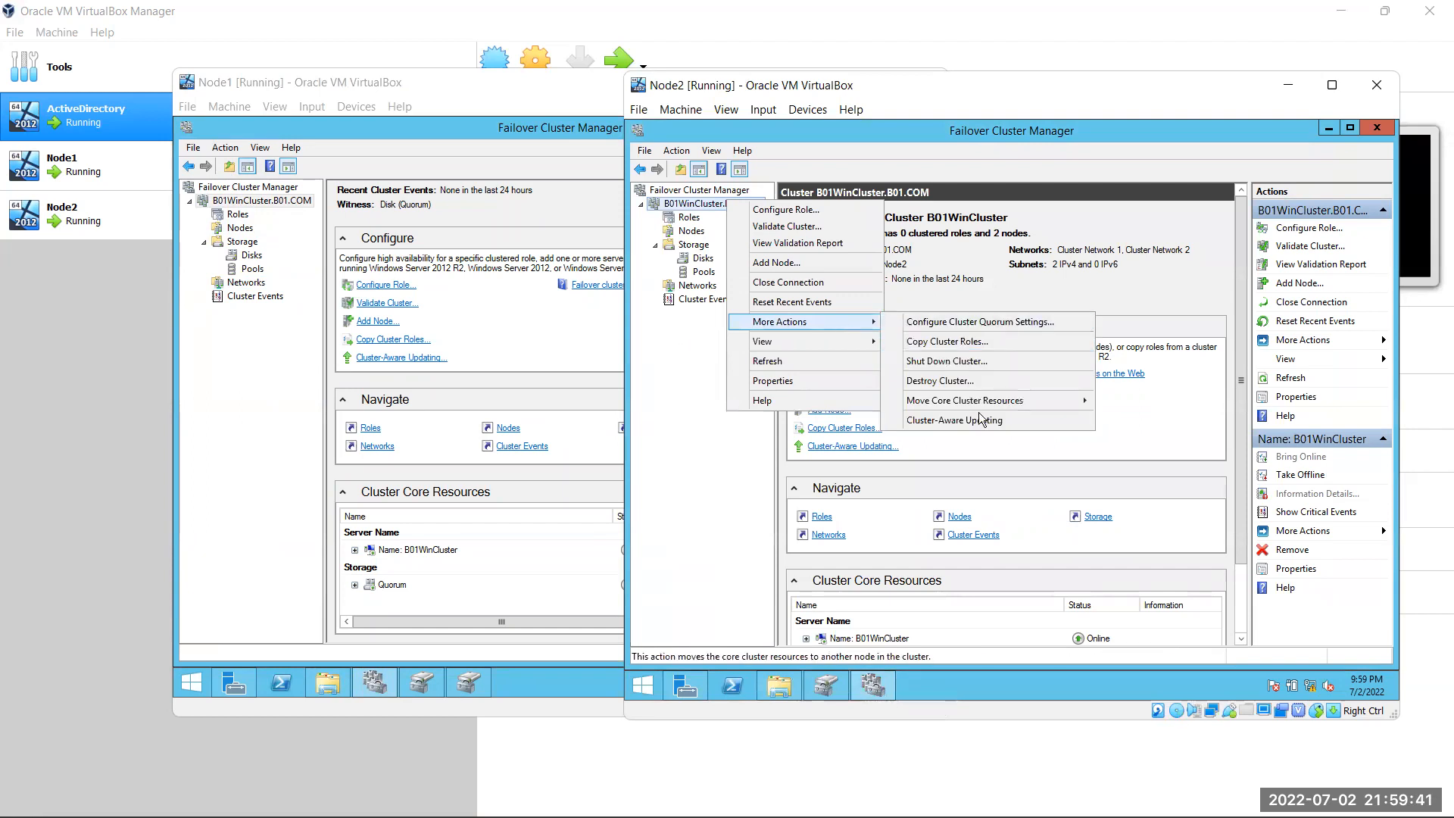
pyautogui.moveTo(983, 400)
pyautogui.click(1136, 417)
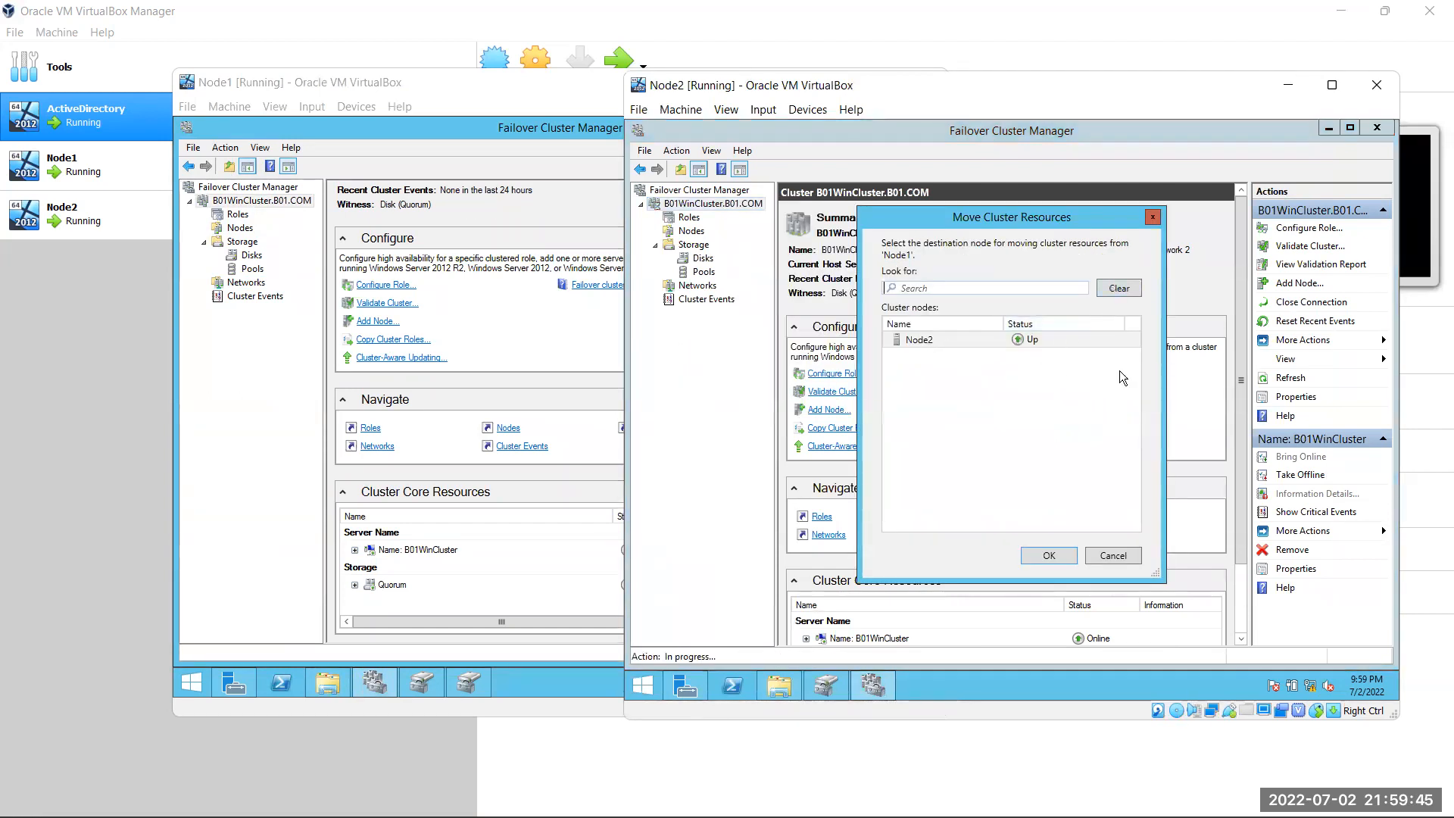
pyautogui.click(1120, 557)
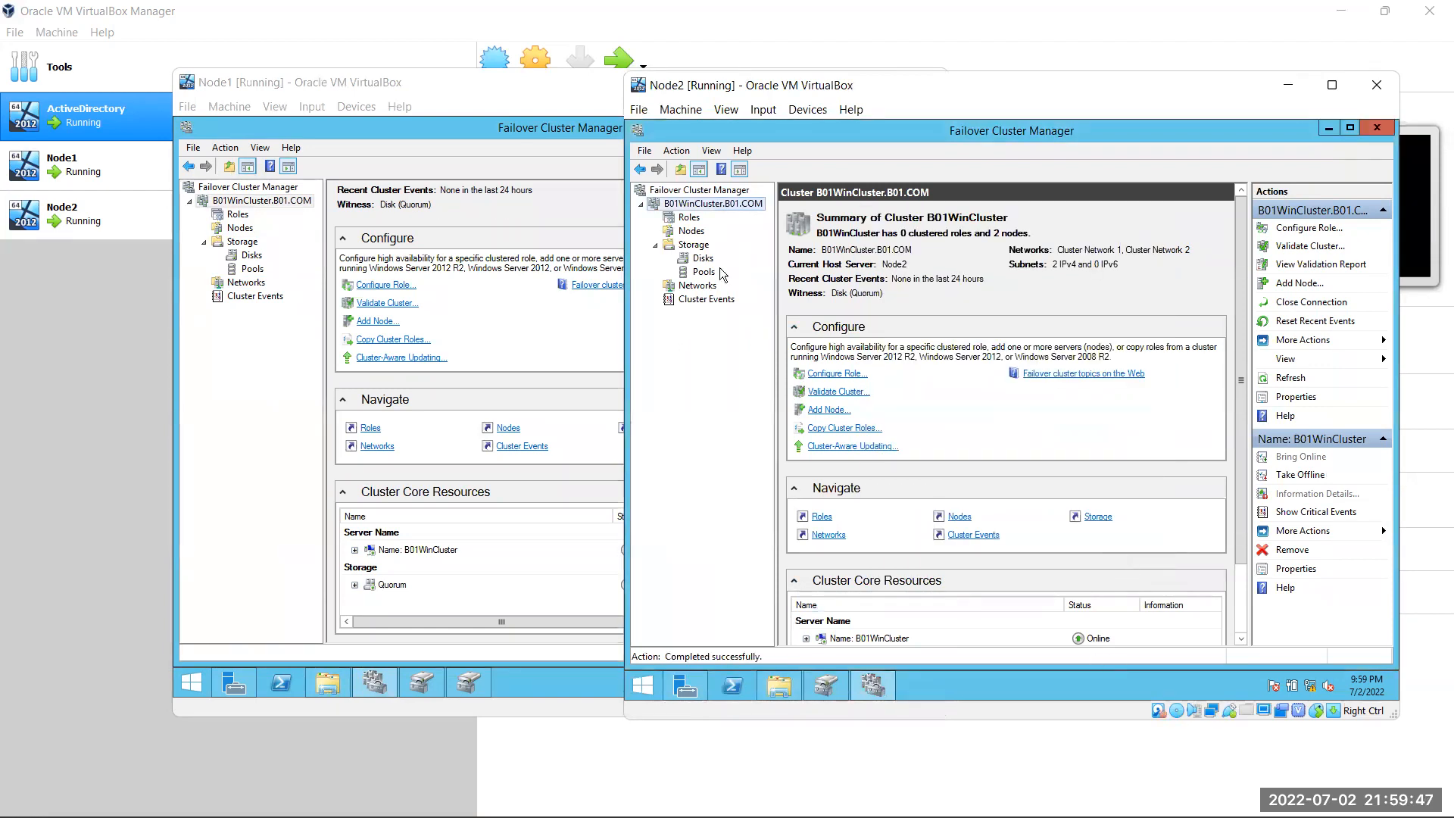
# Move the core resources to the Best Possible Node and open This PC on Node2
pyautogui.rightClick(729, 201)
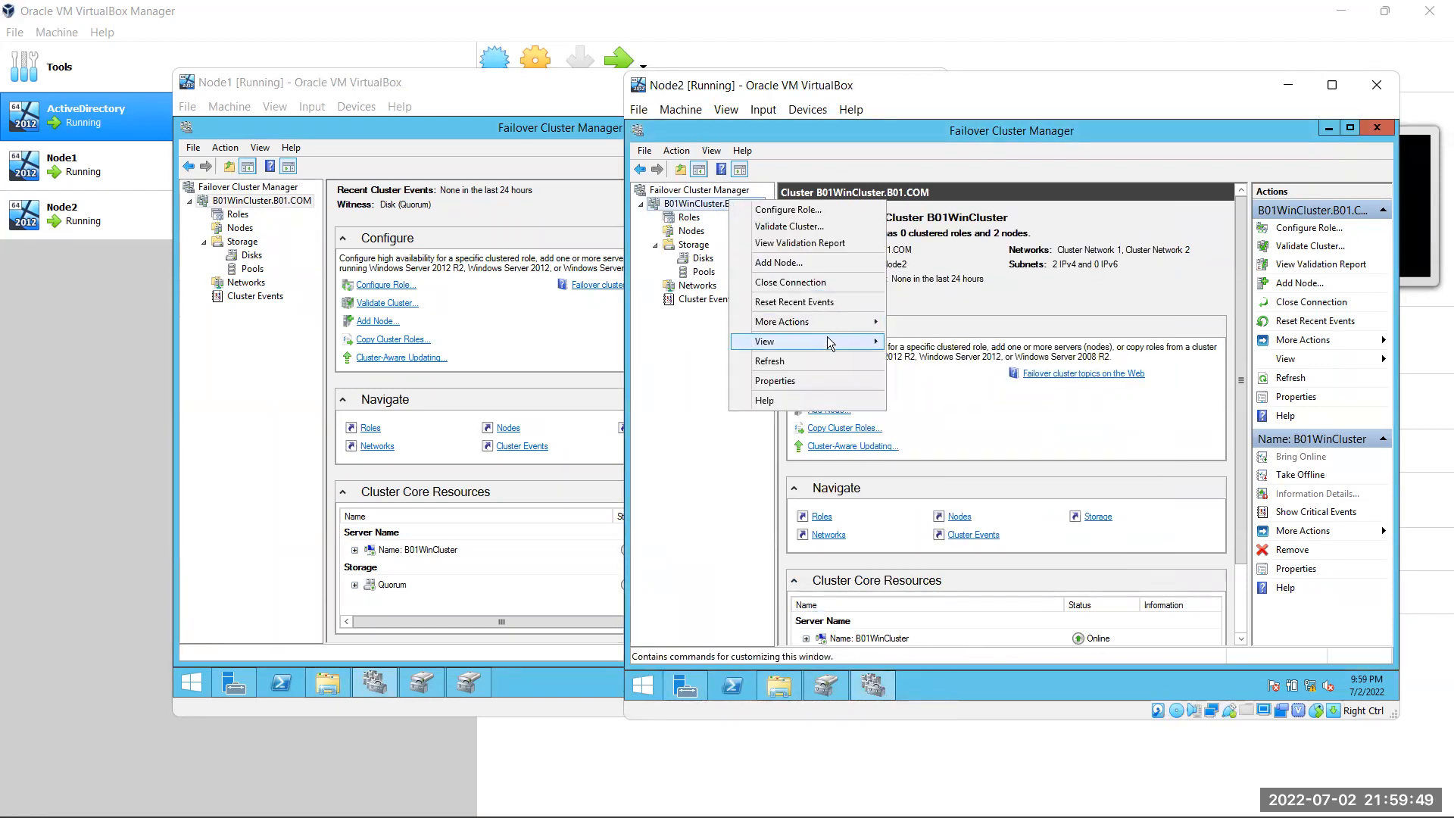
pyautogui.moveTo(842, 325)
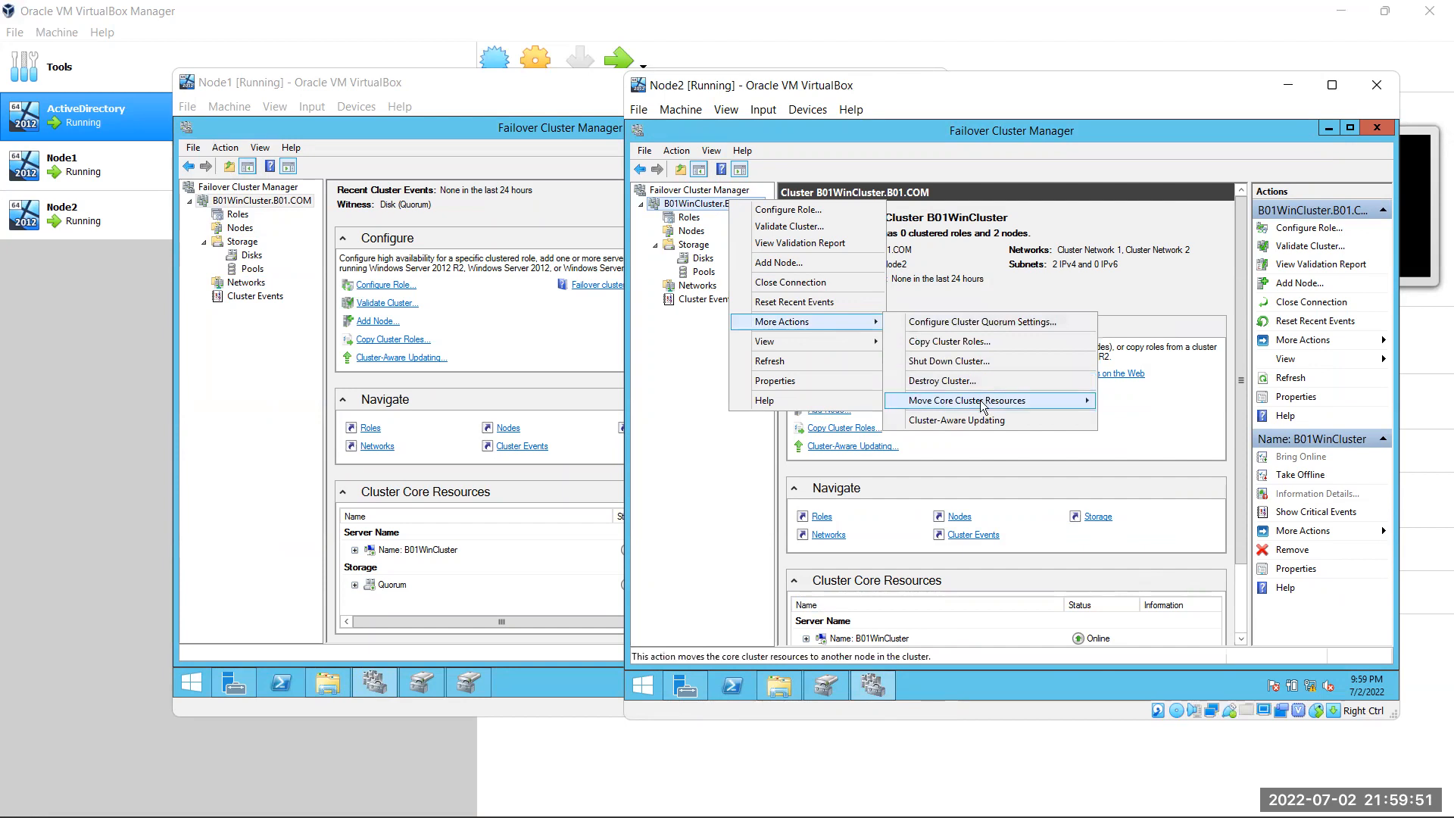
pyautogui.moveTo(982, 402)
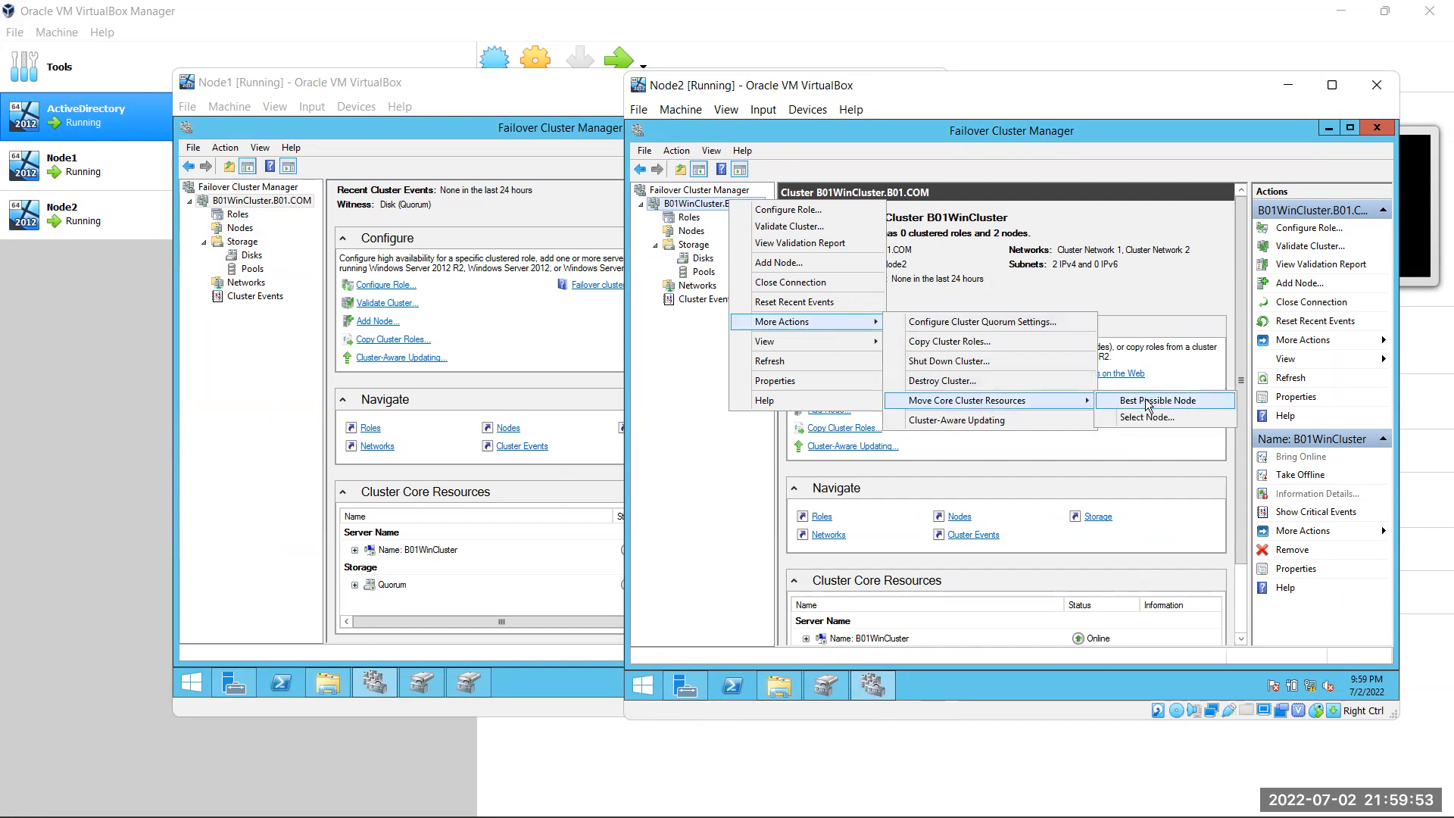
pyautogui.click(1145, 398)
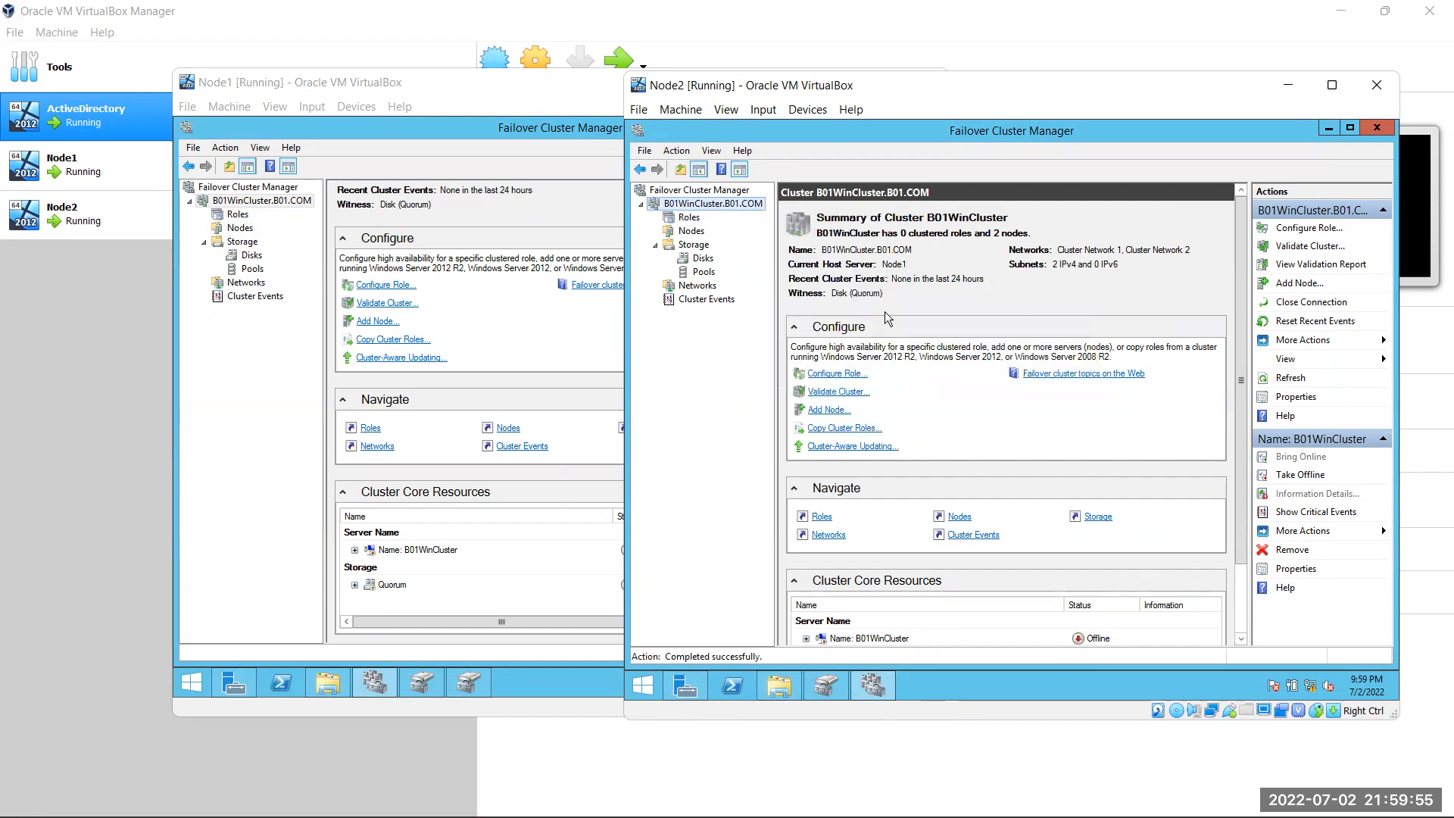
pyautogui.click(769, 685)
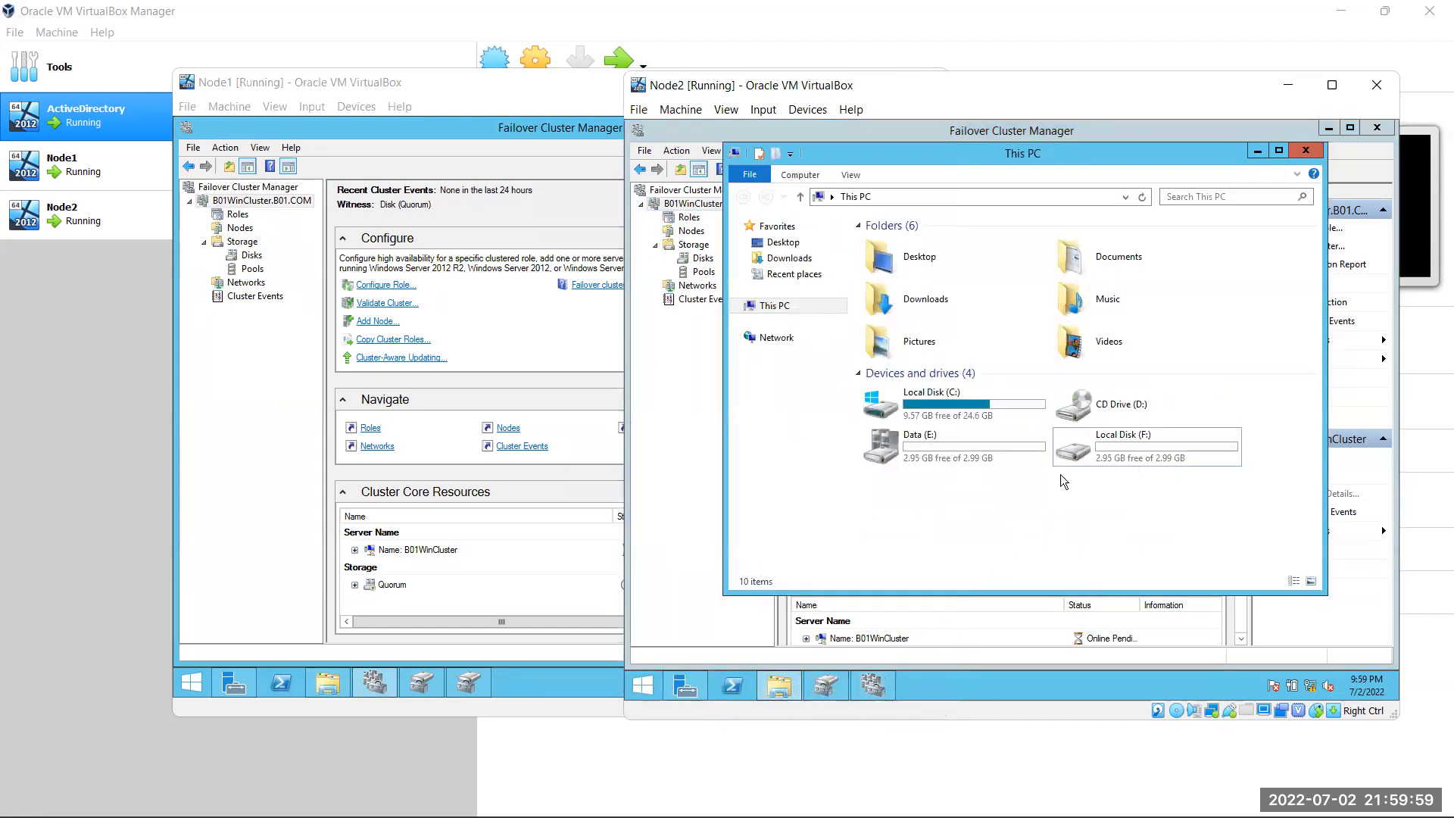
# Open This PC on Node1, then browse Data (E:) and select Local Disk (F:) on Node2
pyautogui.rightClick(1062, 475)
pyautogui.click(942, 494)
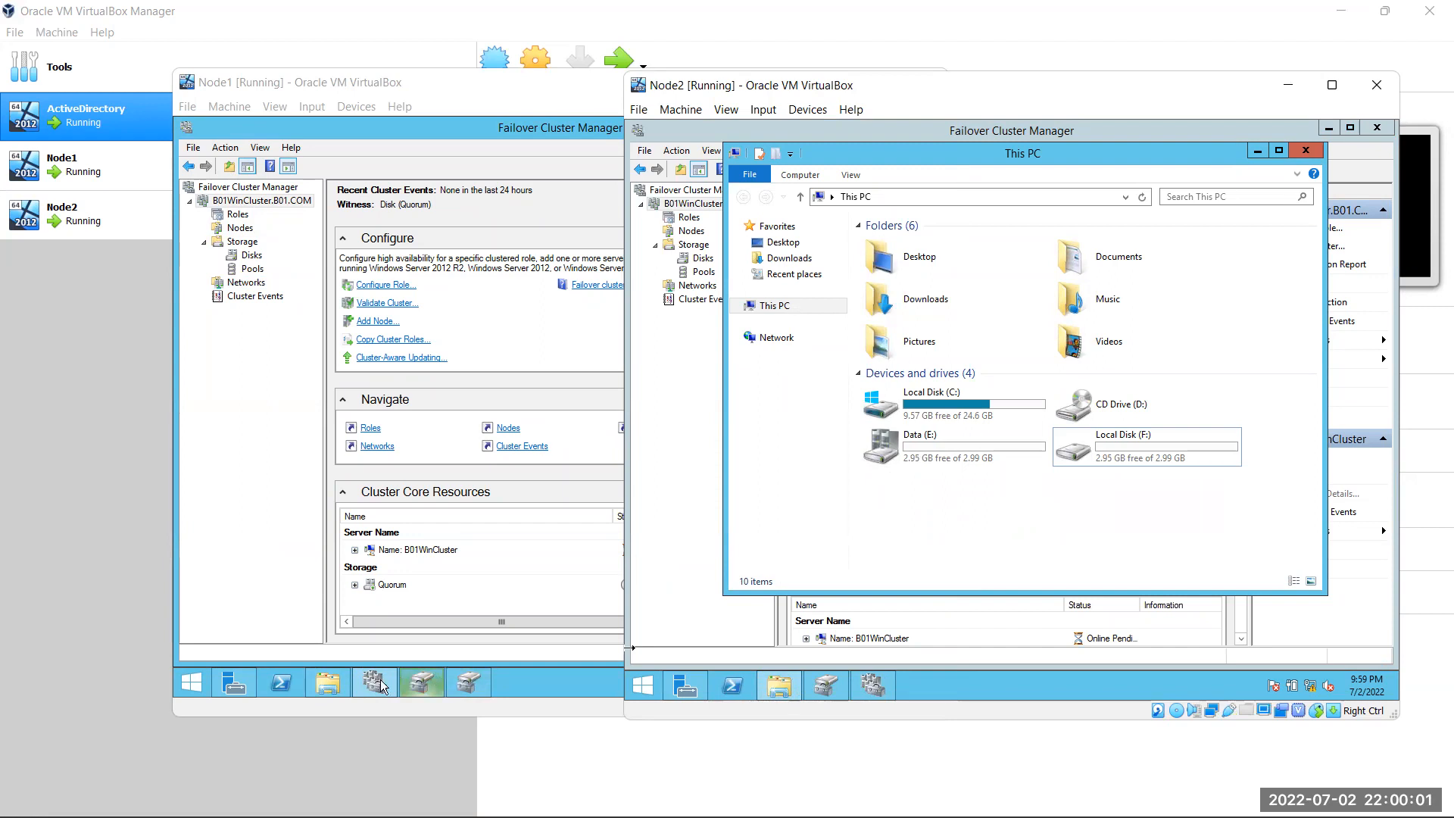
pyautogui.click(327, 684)
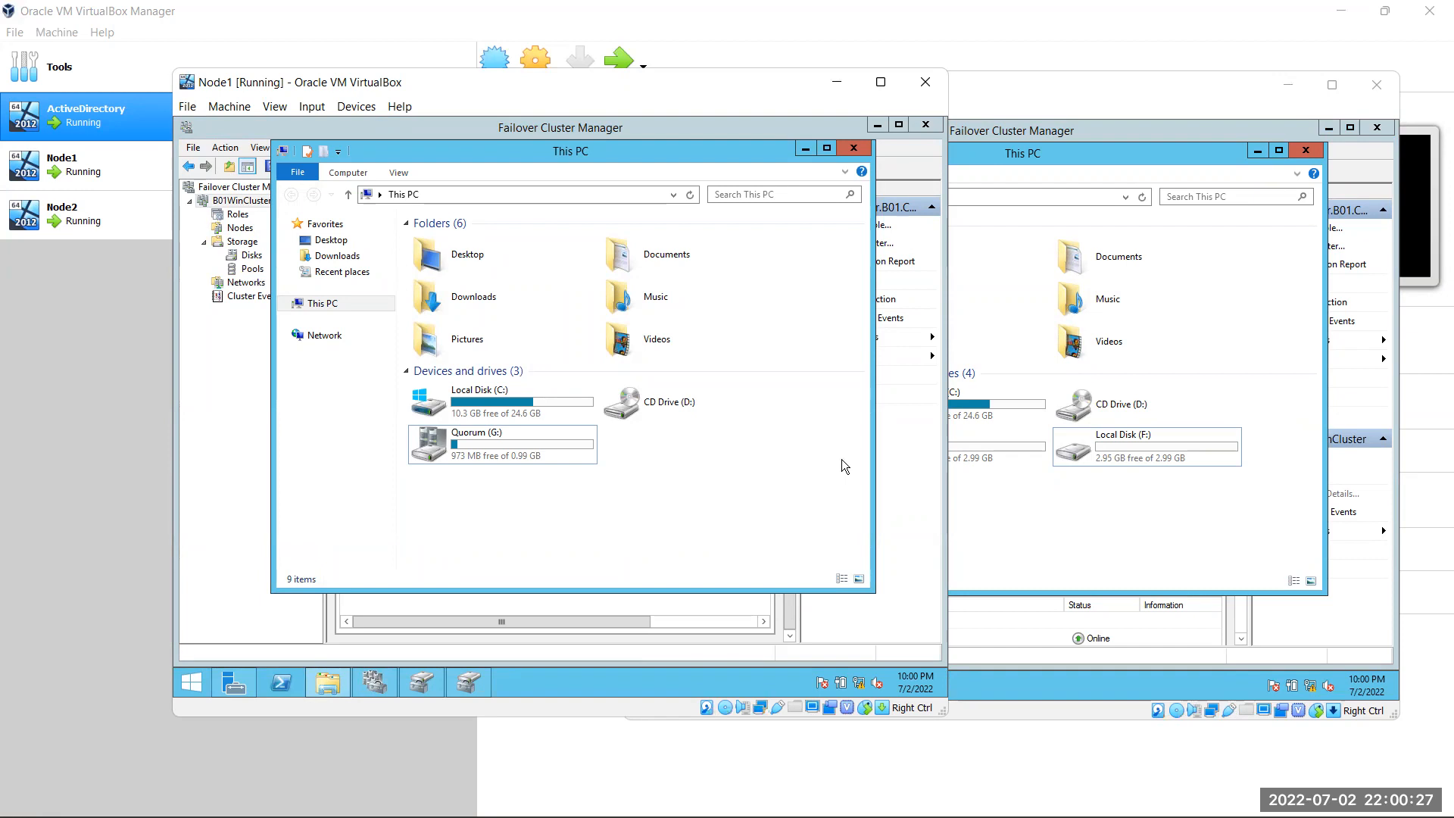
pyautogui.click(1147, 512)
pyautogui.doubleClick(968, 457)
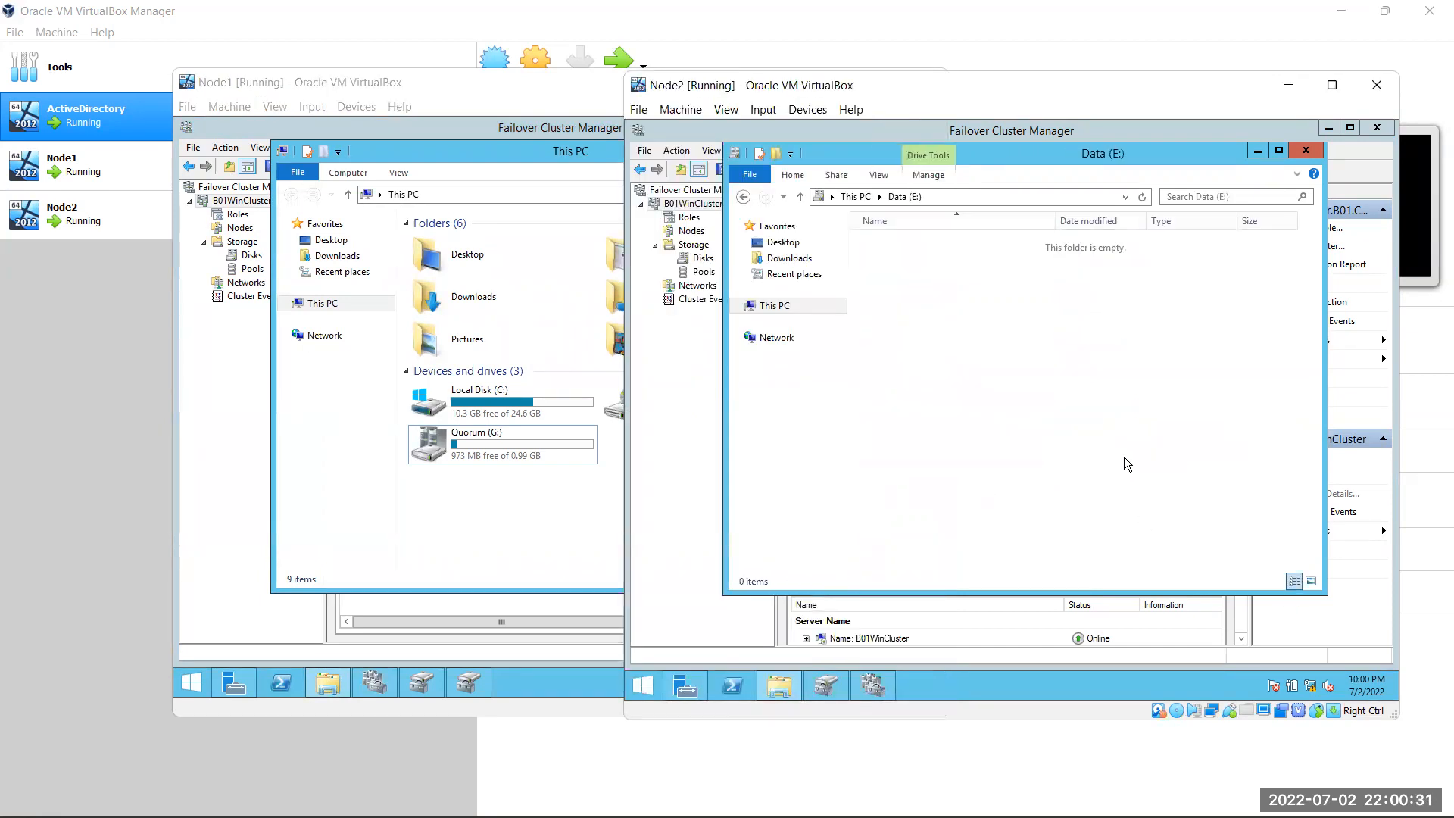
pyautogui.click(743, 197)
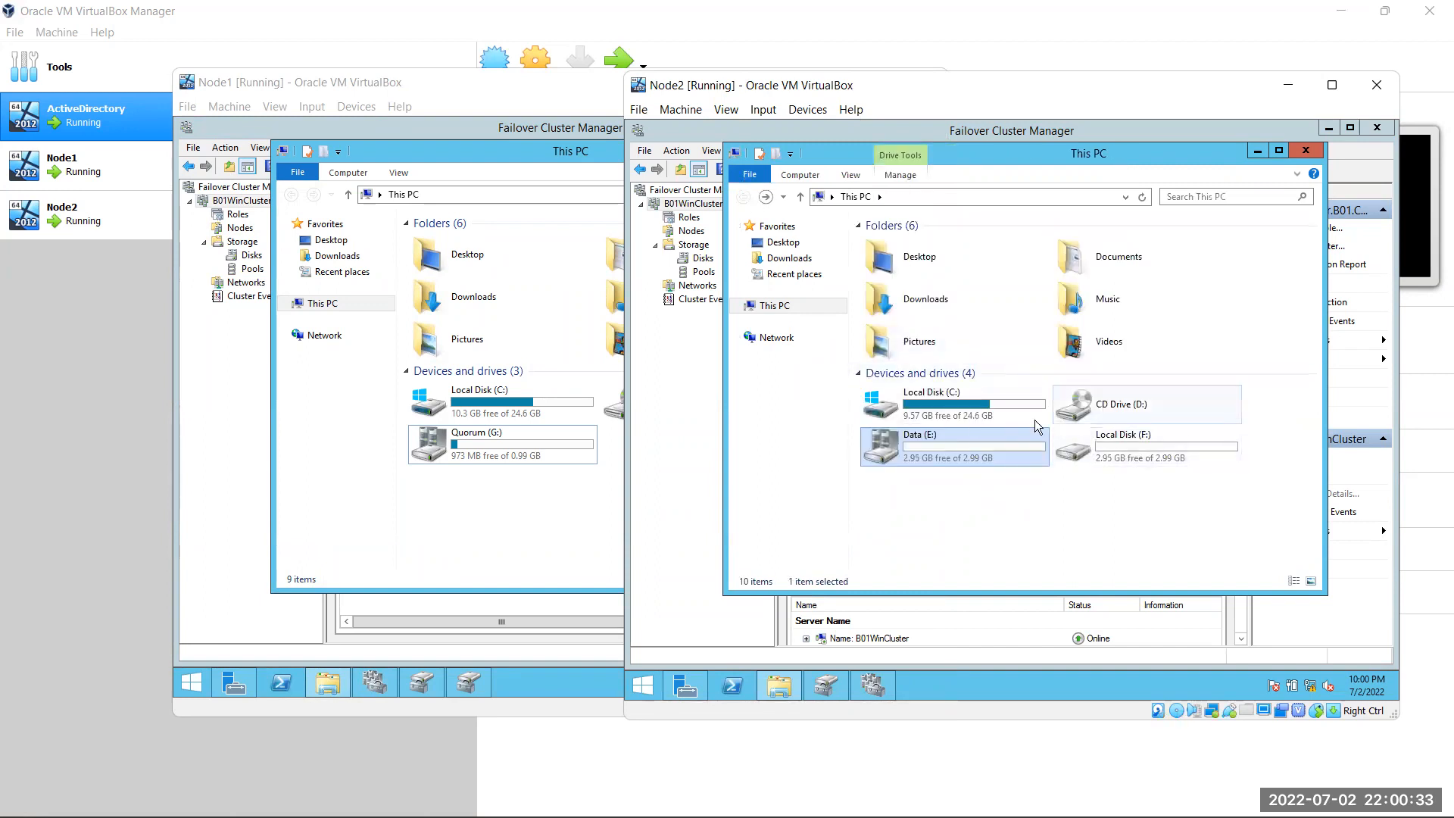
pyautogui.click(1143, 461)
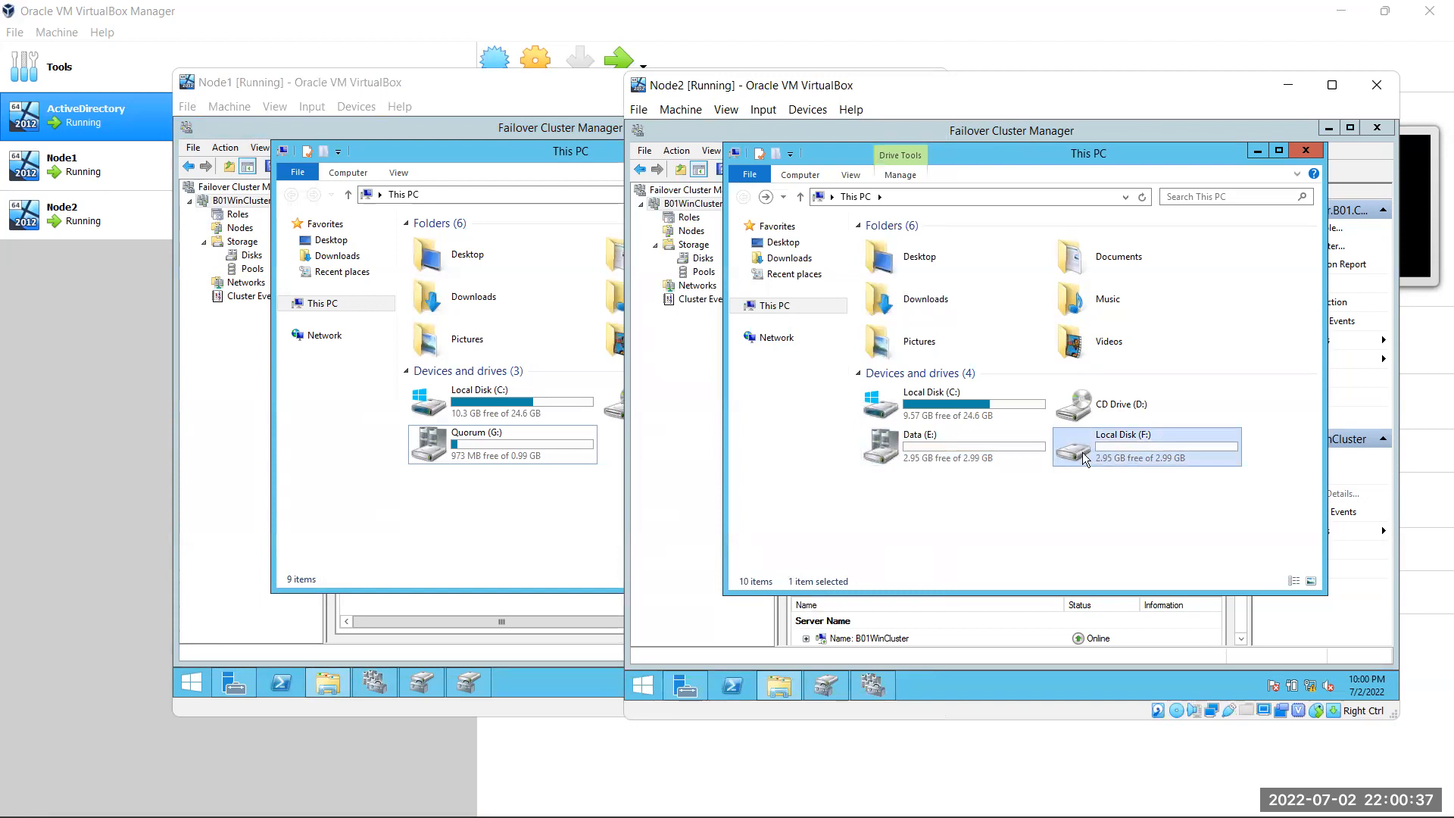
# Switch to VirtualBox Manager and then to the Clustering diagram in Chrome
pyautogui.moveTo(716, 816)
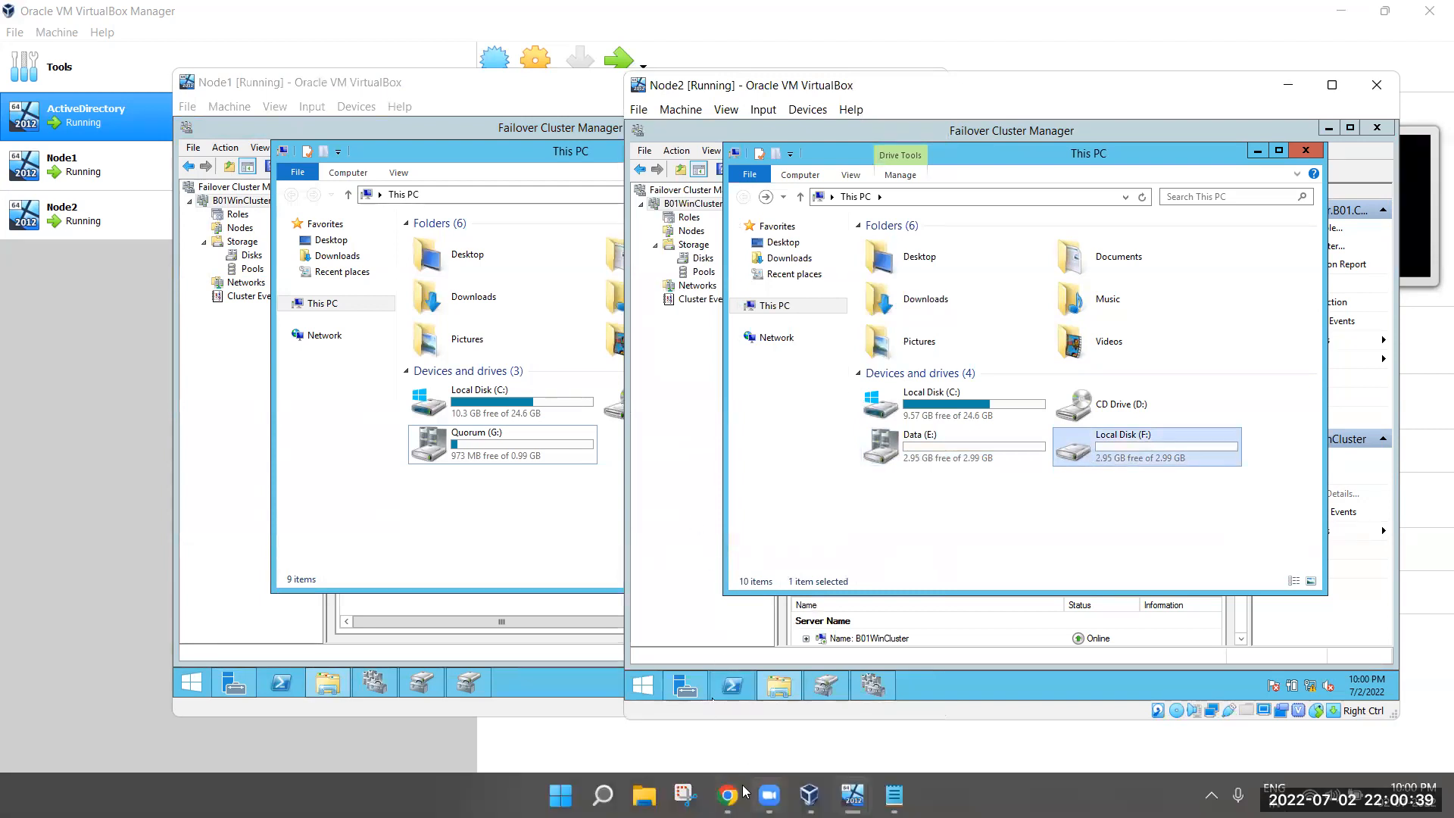
pyautogui.click(808, 803)
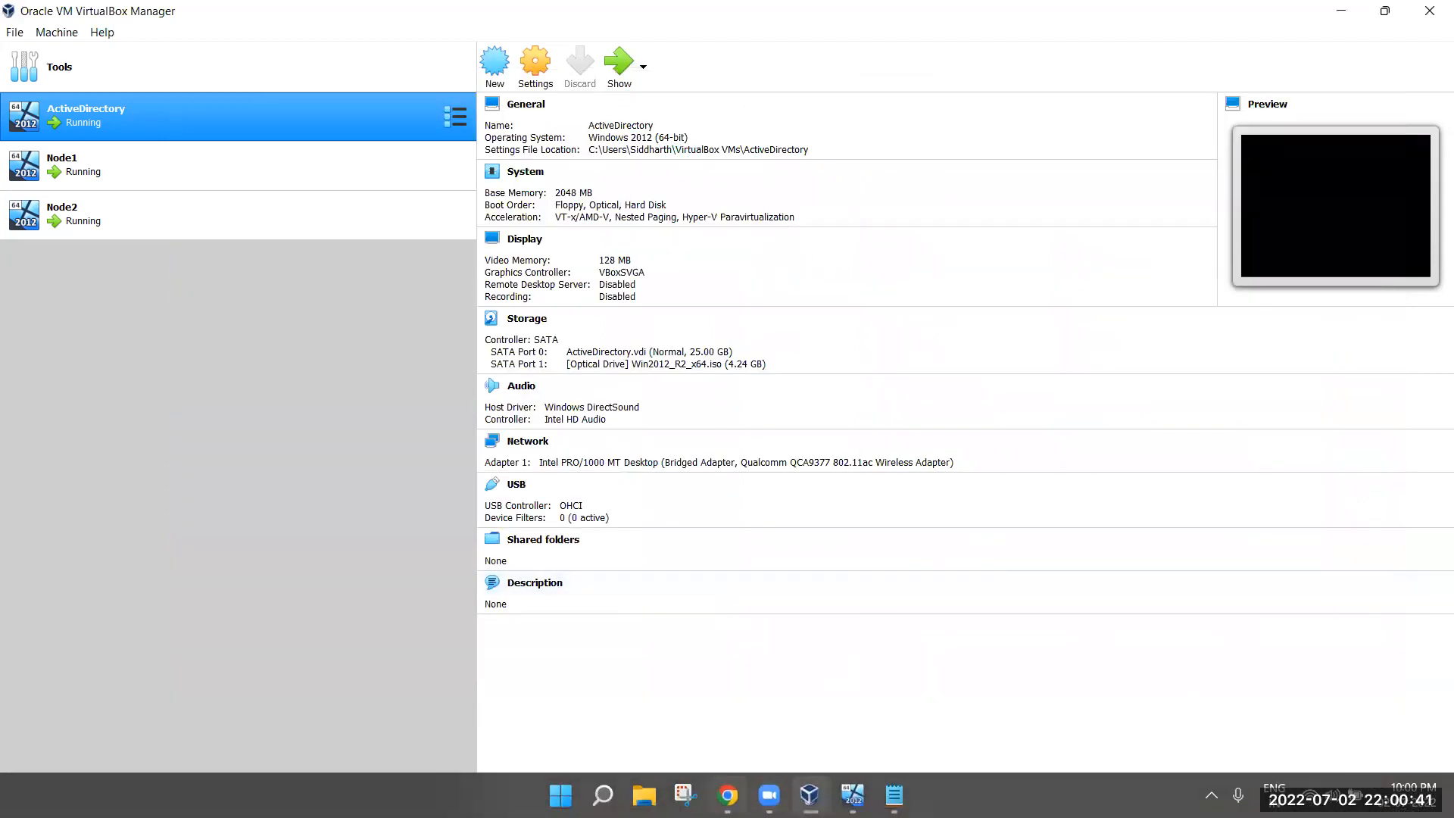
pyautogui.click(728, 795)
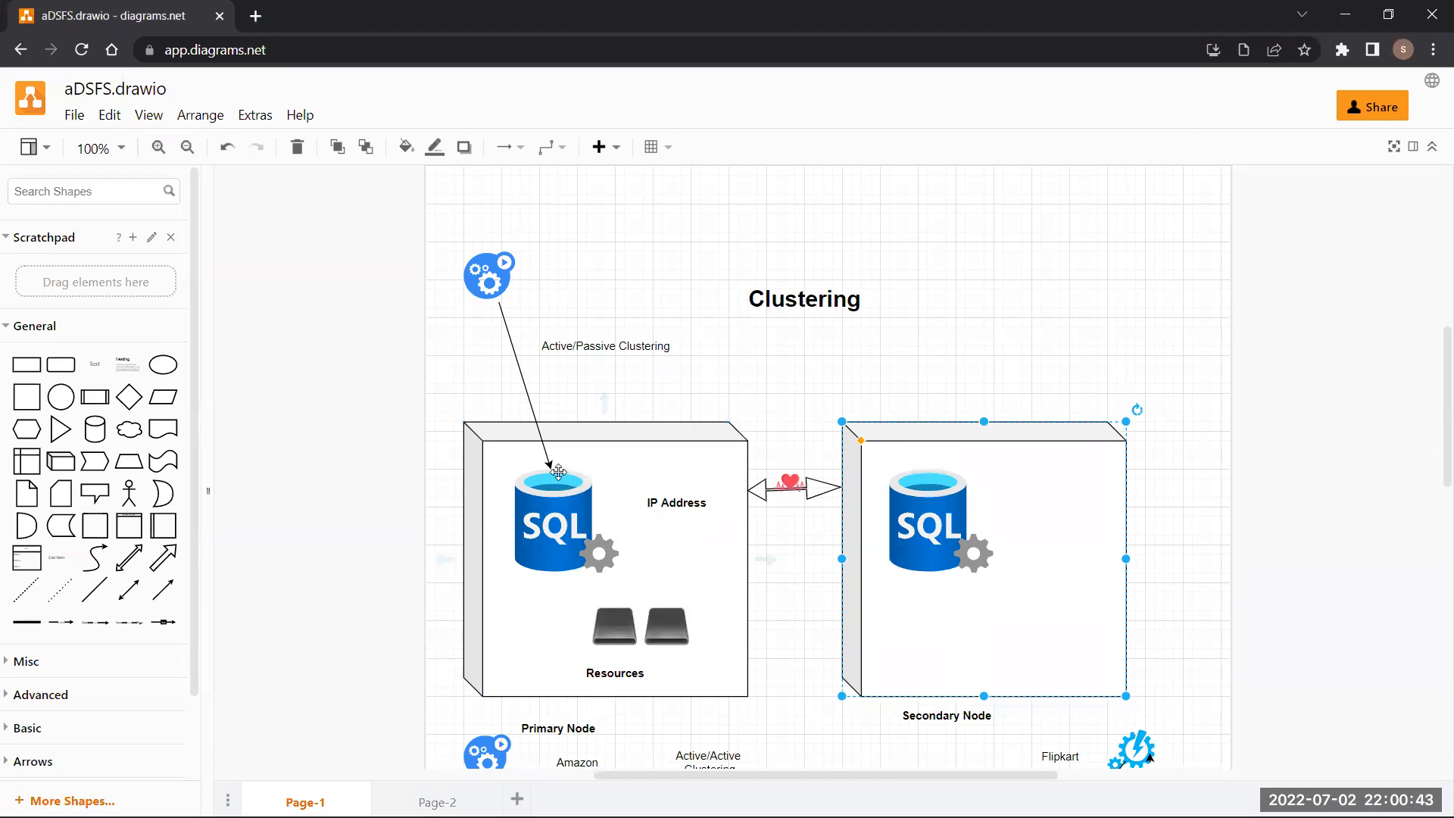
# Reattach the Active/Passive Clustering arrow to the Secondary Node SQL icon and save aDSFS.drawio
pyautogui.click(543, 443)
pyautogui.moveTo(593, 429); pyautogui.dragTo(942, 485)
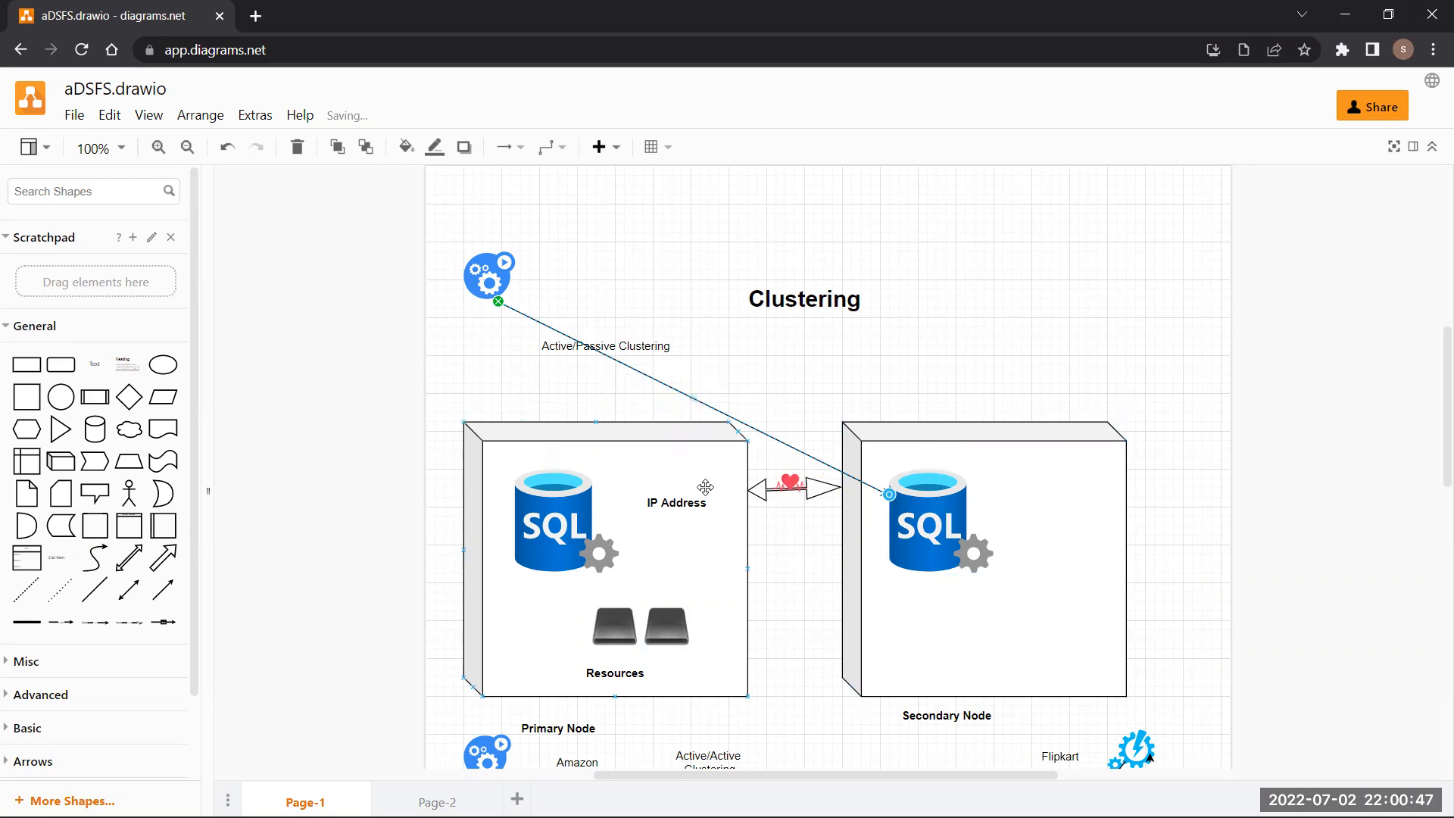
pyautogui.click(788, 176)
# Bring the Node2 VirtualBox window back in front
pyautogui.moveTo(768, 814)
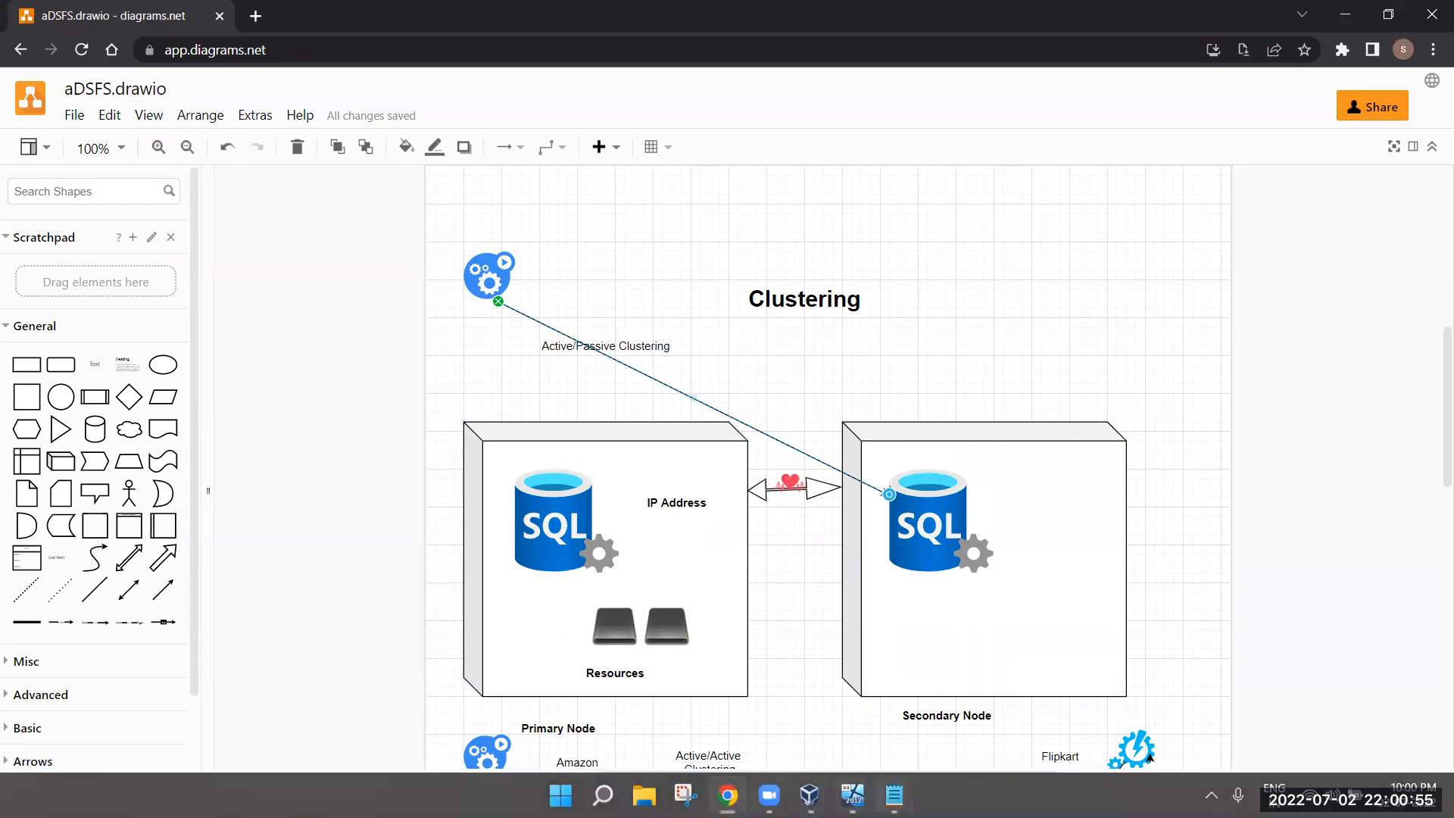
pyautogui.click(853, 795)
pyautogui.click(853, 732)
pyautogui.moveTo(853, 796)
pyautogui.click(1000, 700)
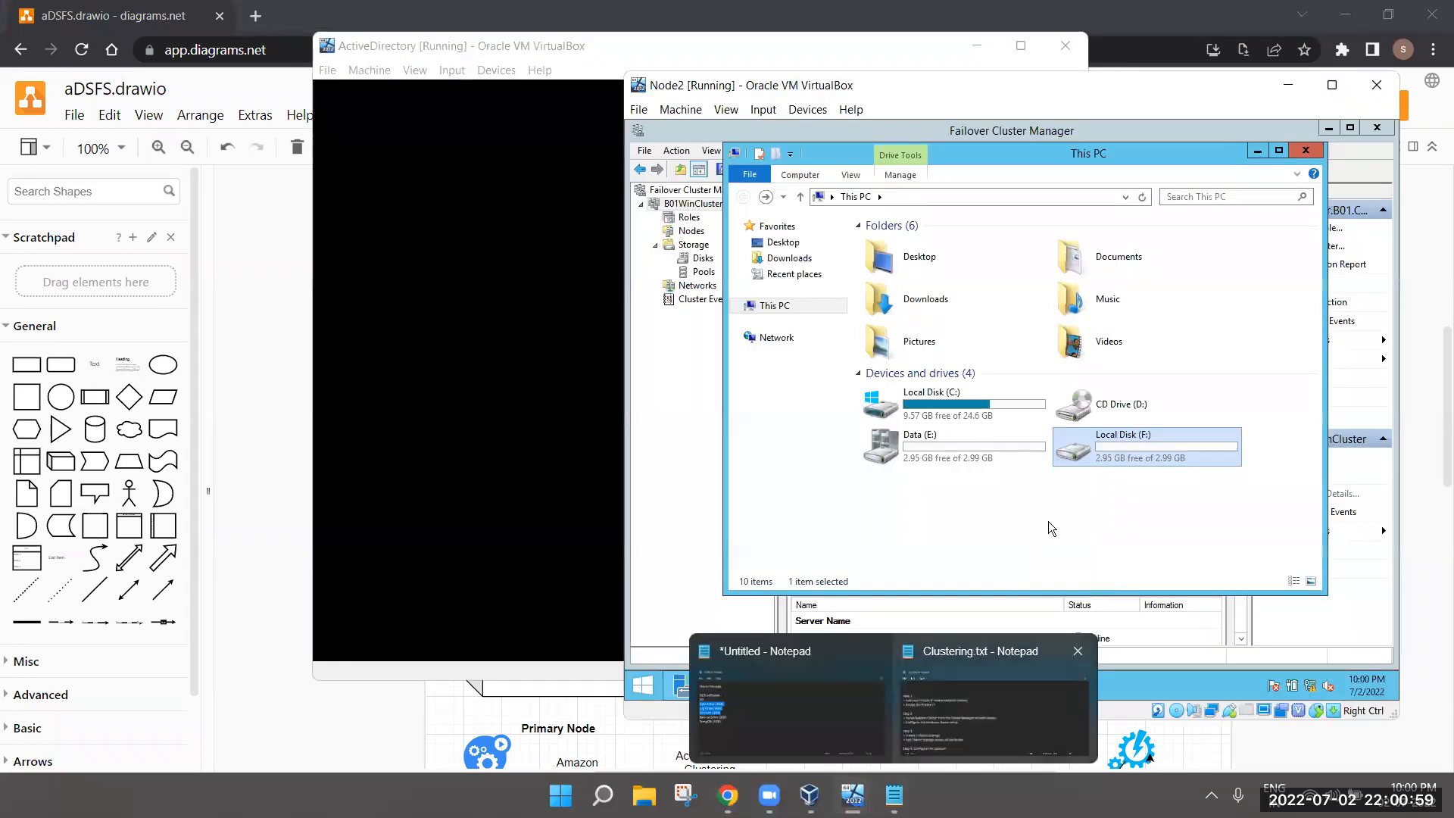
# Show Node1's drive list and select the Quorum (G:) drive
pyautogui.click(852, 796)
pyautogui.click(698, 704)
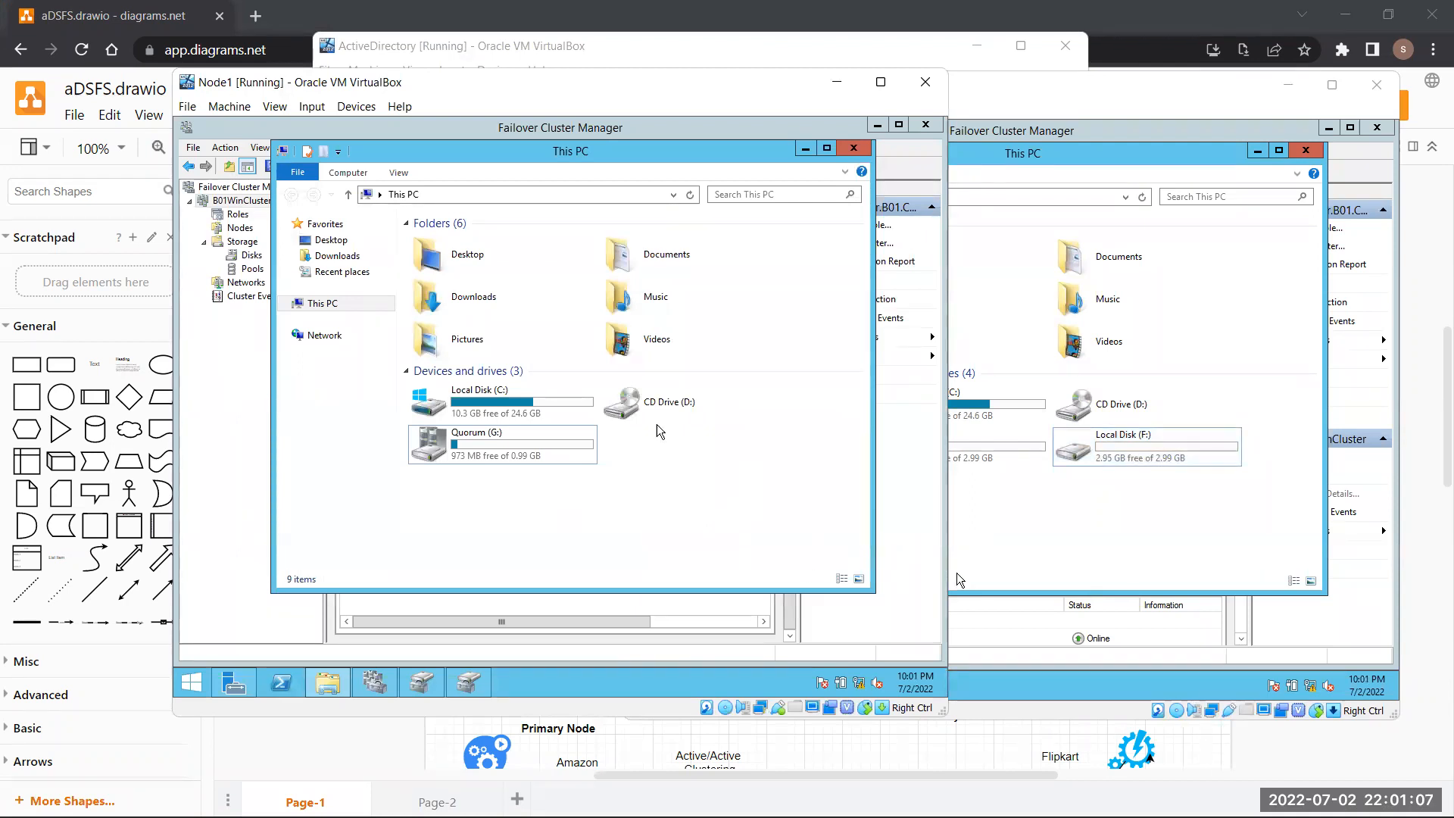
pyautogui.click(1111, 491)
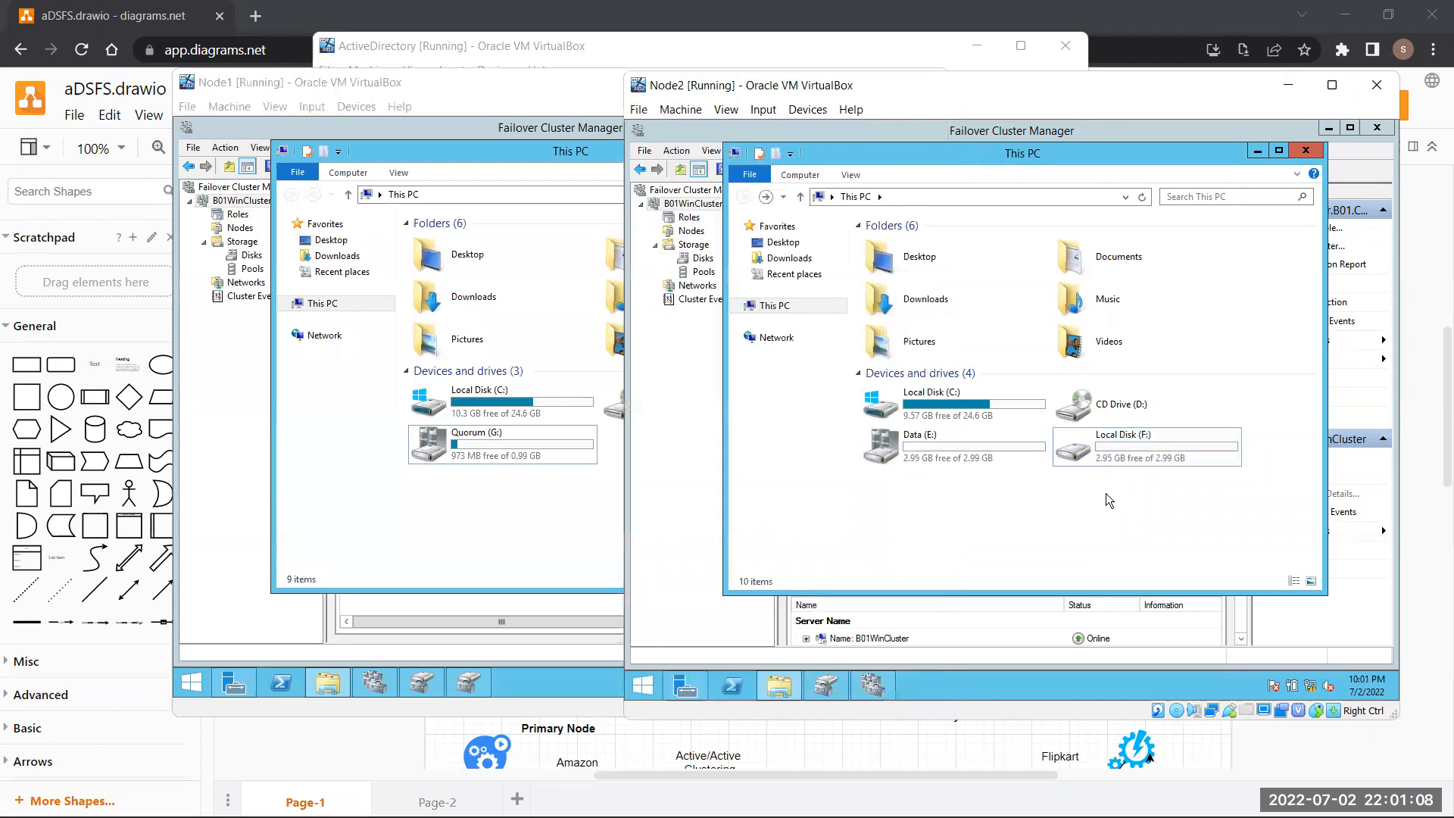
pyautogui.click(518, 450)
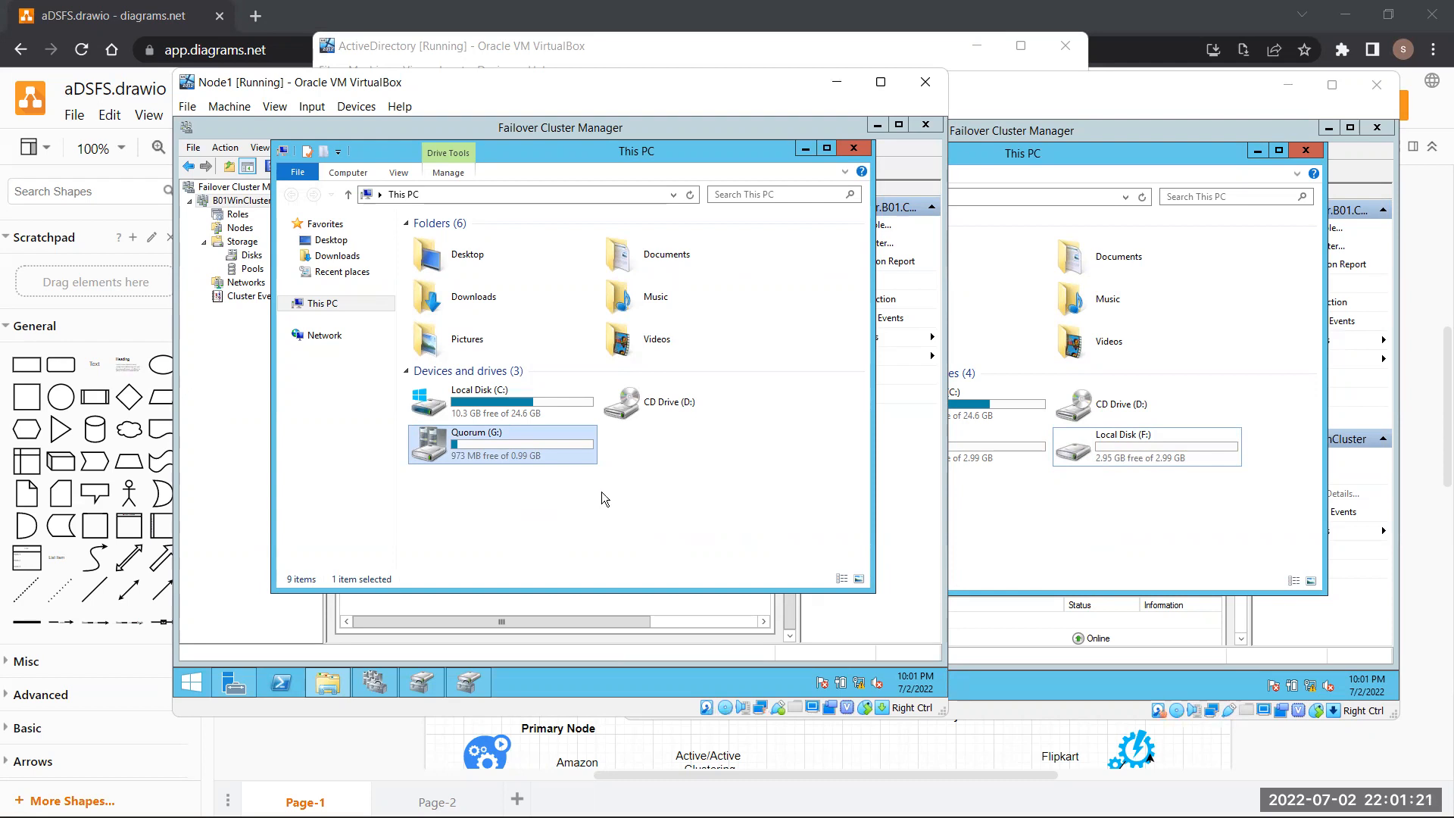
# On Node2 select Local Disk (F:), browse Data (E:), then show Node1's Failover Cluster Manager
pyautogui.click(1059, 526)
pyautogui.click(1096, 439)
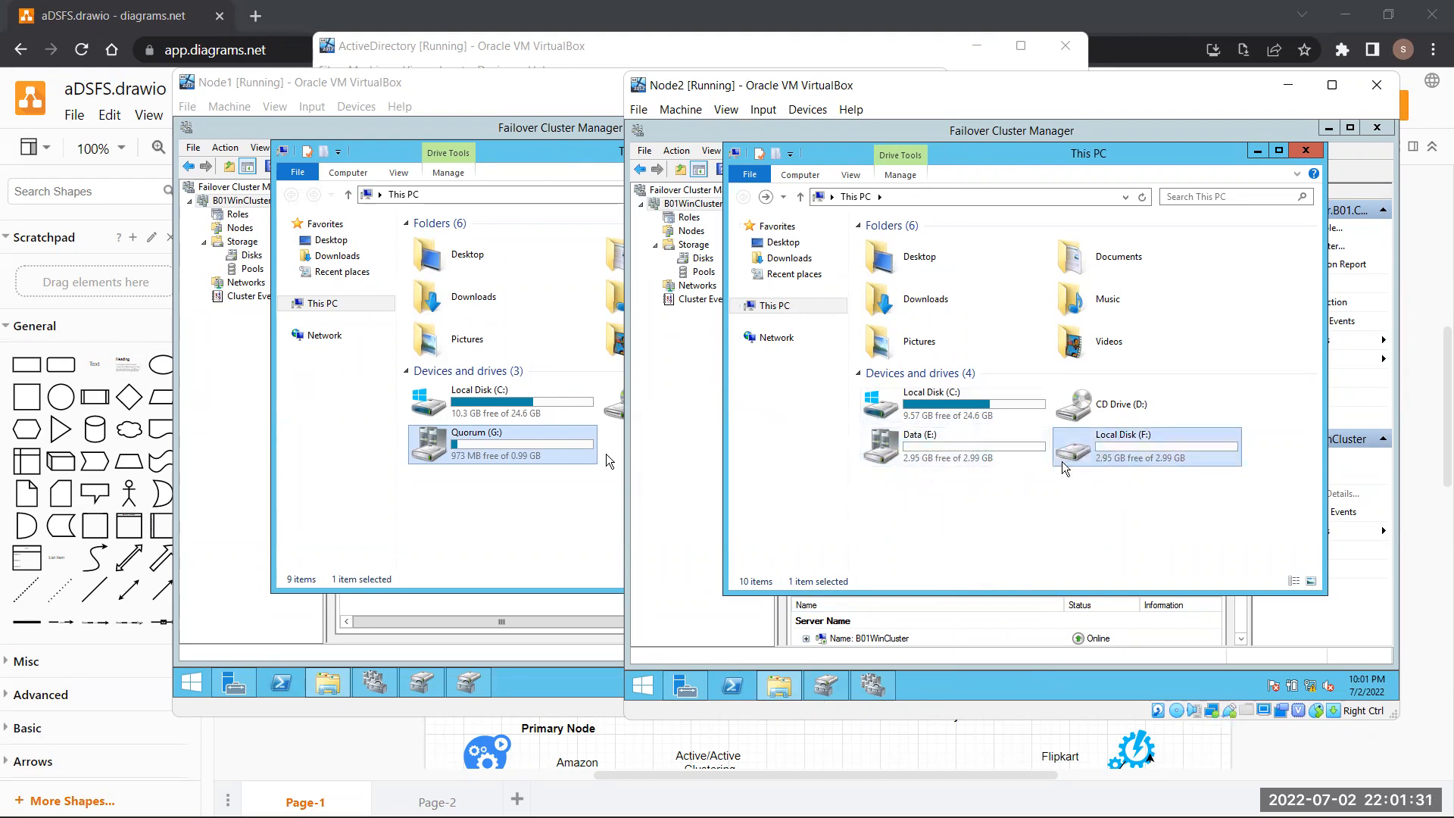
pyautogui.doubleClick(1021, 453)
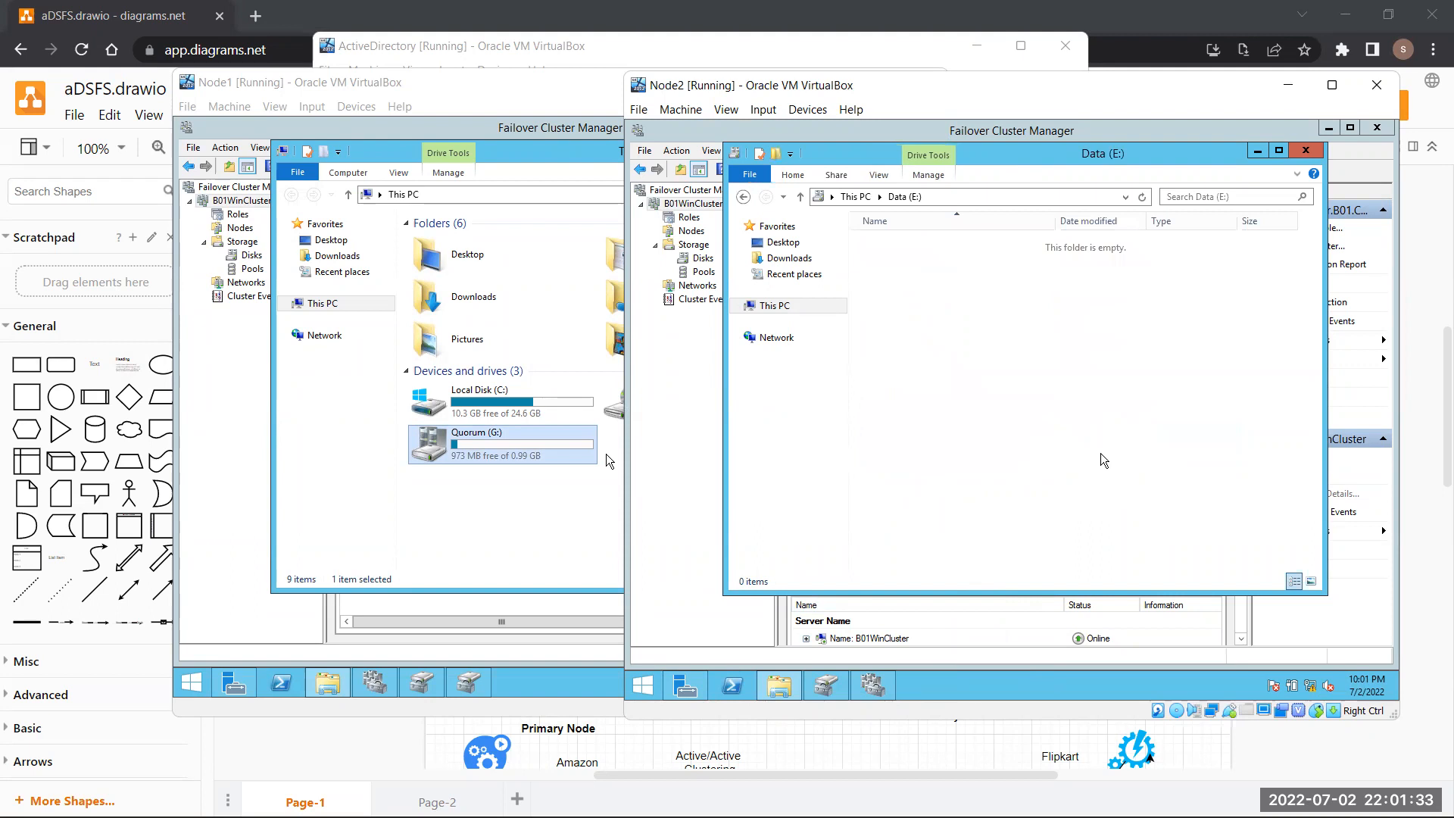
pyautogui.click(743, 198)
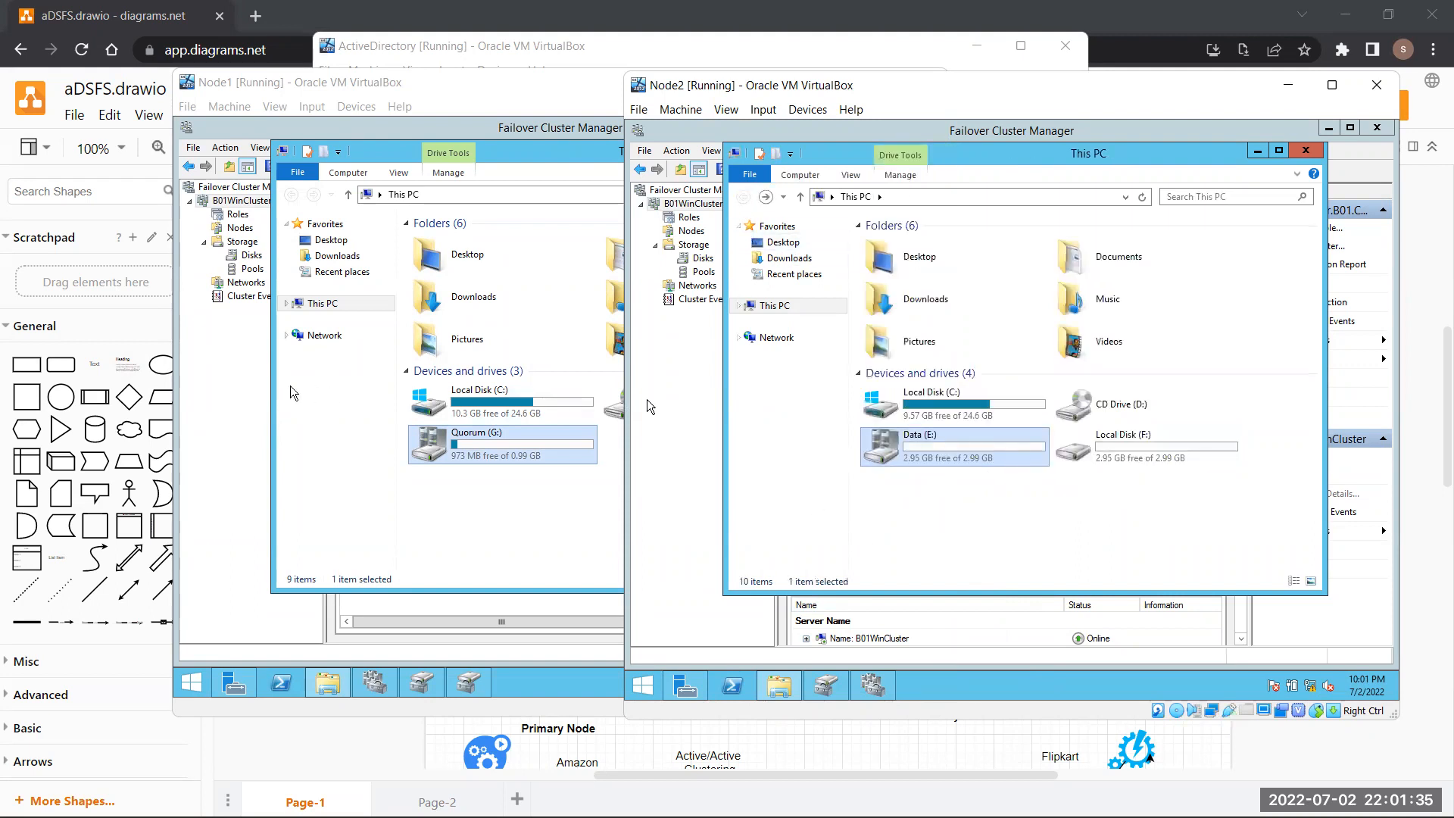
pyautogui.click(214, 400)
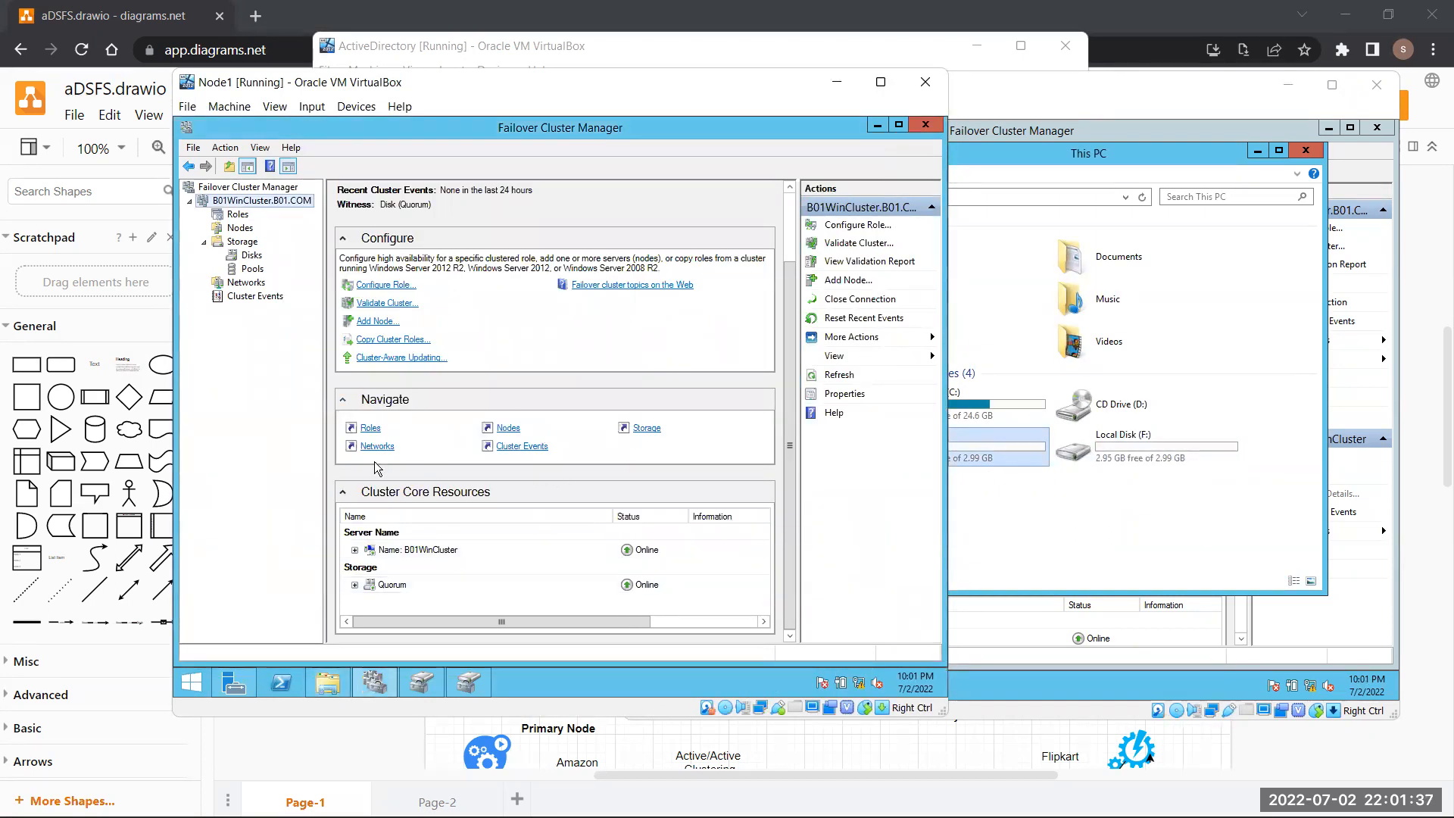
pyautogui.click(1036, 466)
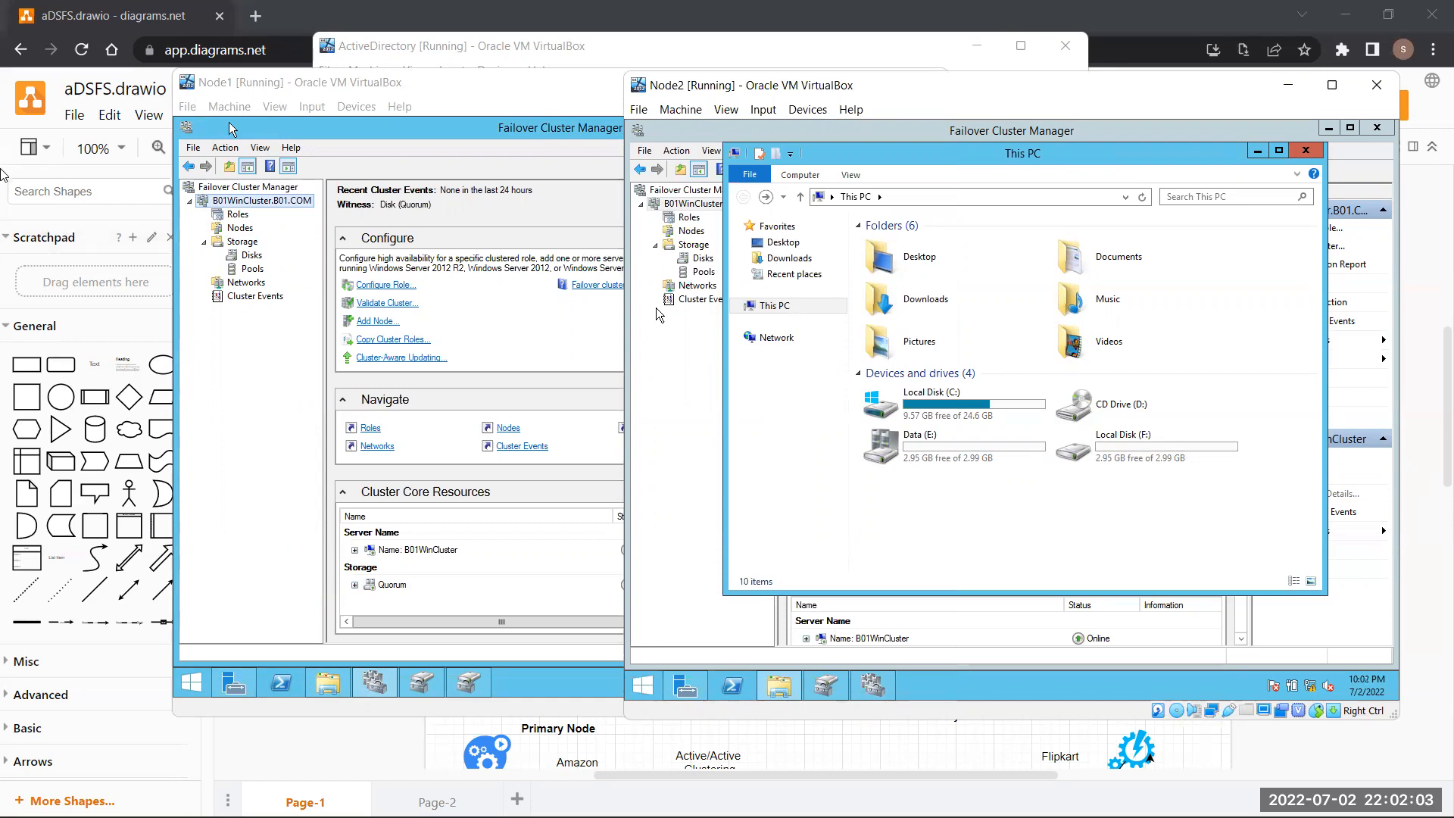
# Dismiss the browser context menu over the diagram
pyautogui.rightClick(33, 354)
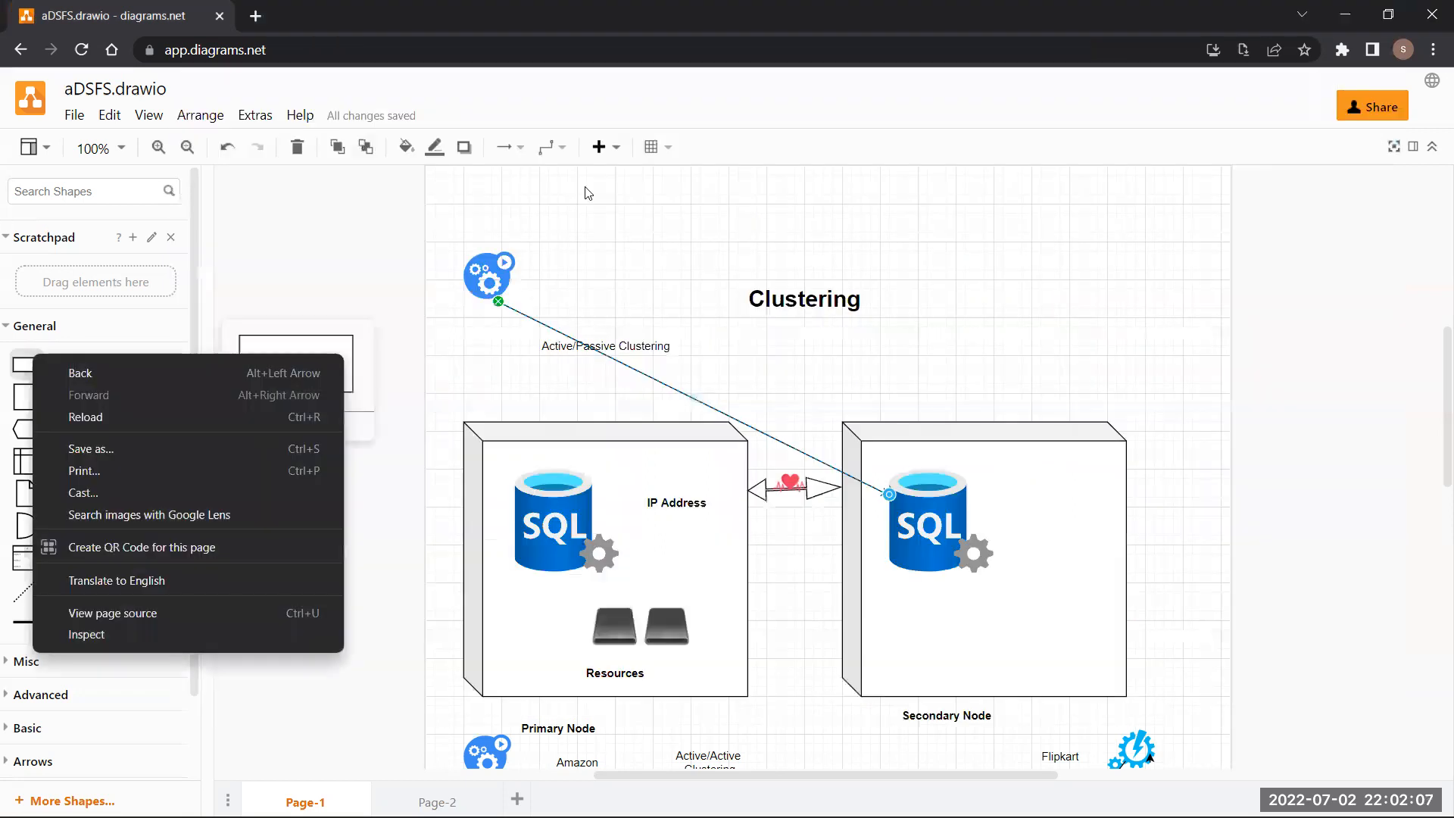
pyautogui.click(833, 766)
pyautogui.moveTo(894, 795)
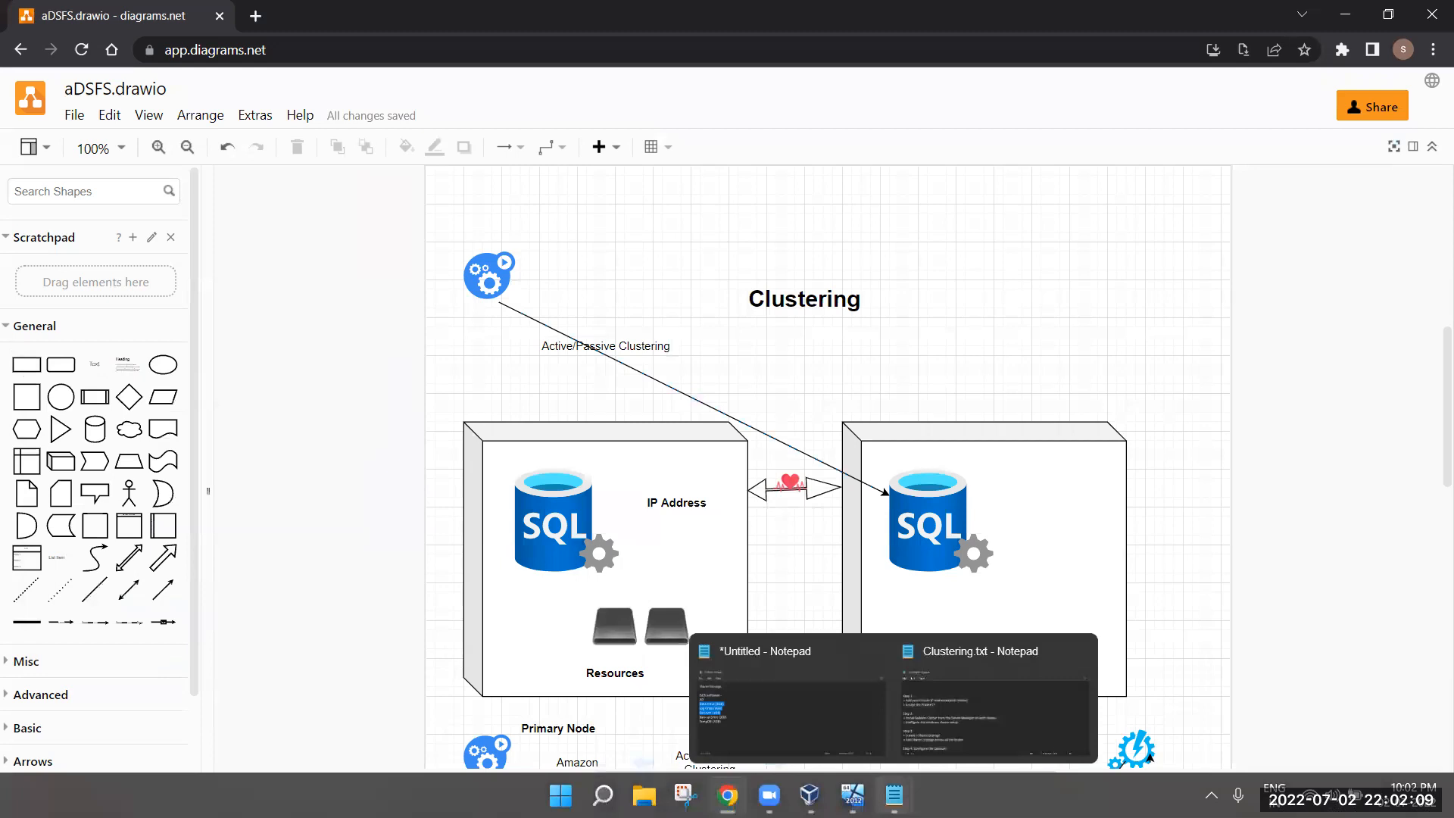
# Bring Node2 and Node1 forward and place both VM windows side by side higher up
pyautogui.click(929, 725)
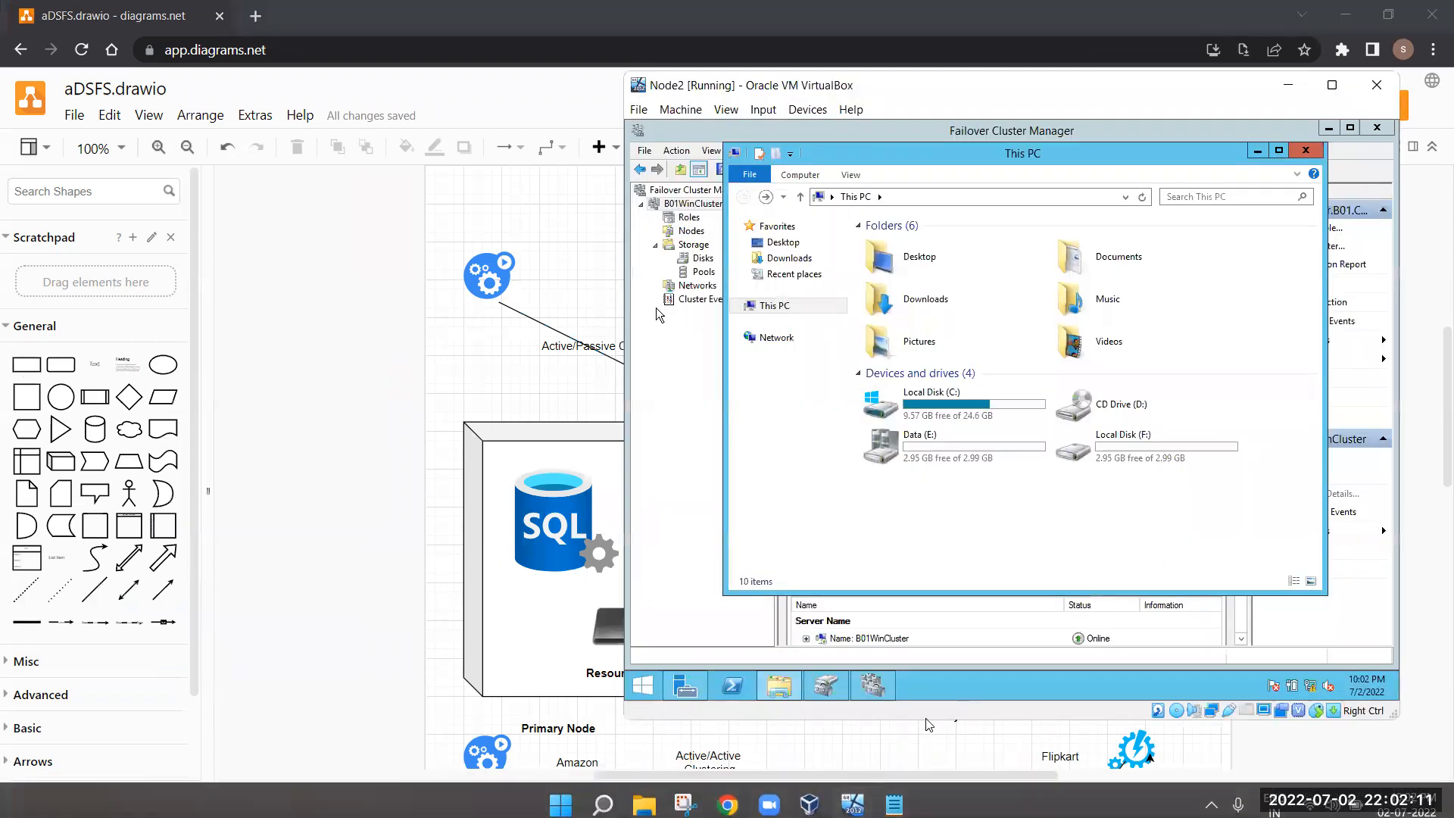
pyautogui.click(708, 693)
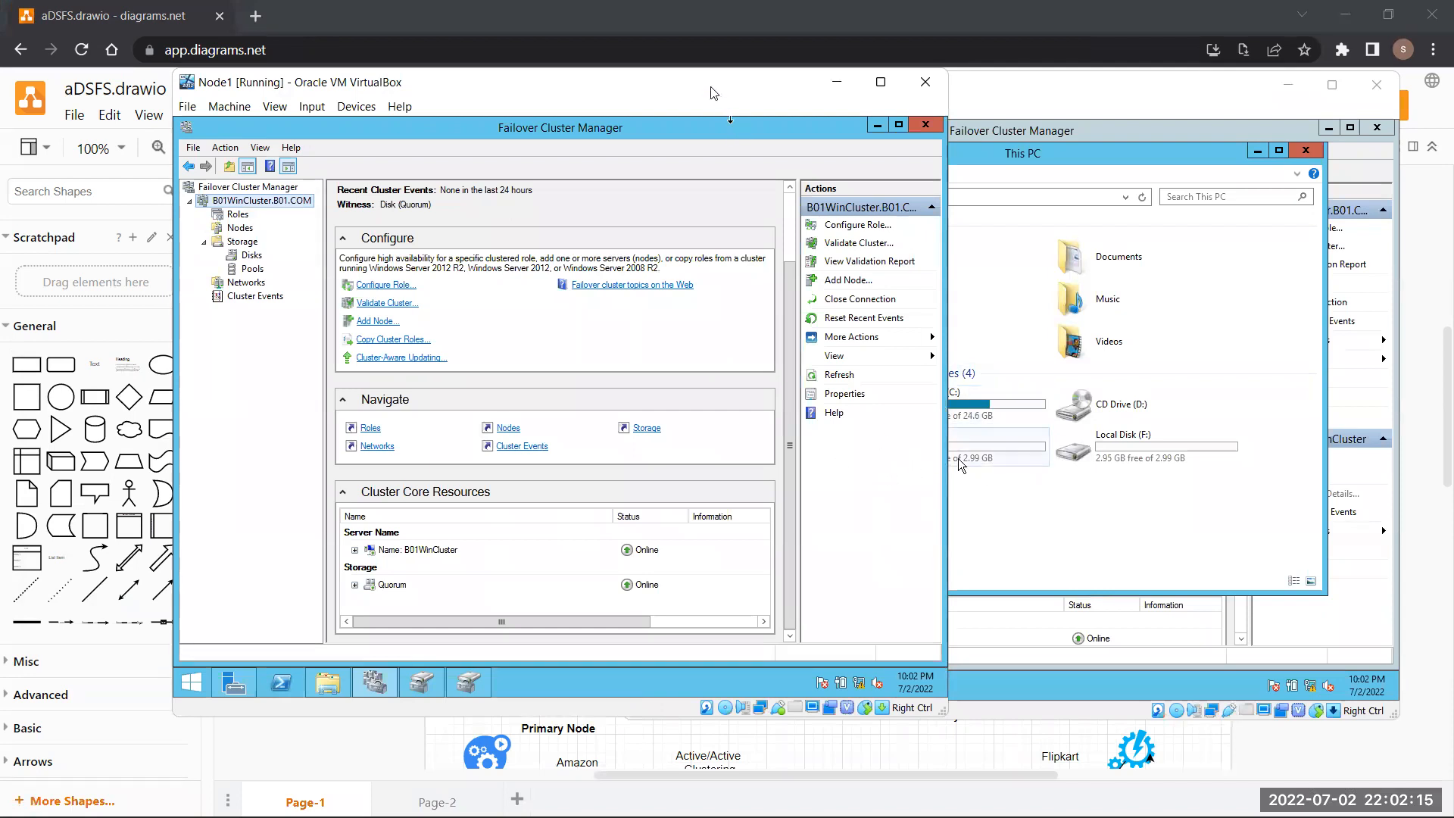
pyautogui.moveTo(709, 88); pyautogui.dragTo(606, 42)
pyautogui.moveTo(1072, 90); pyautogui.dragTo(1058, 38)
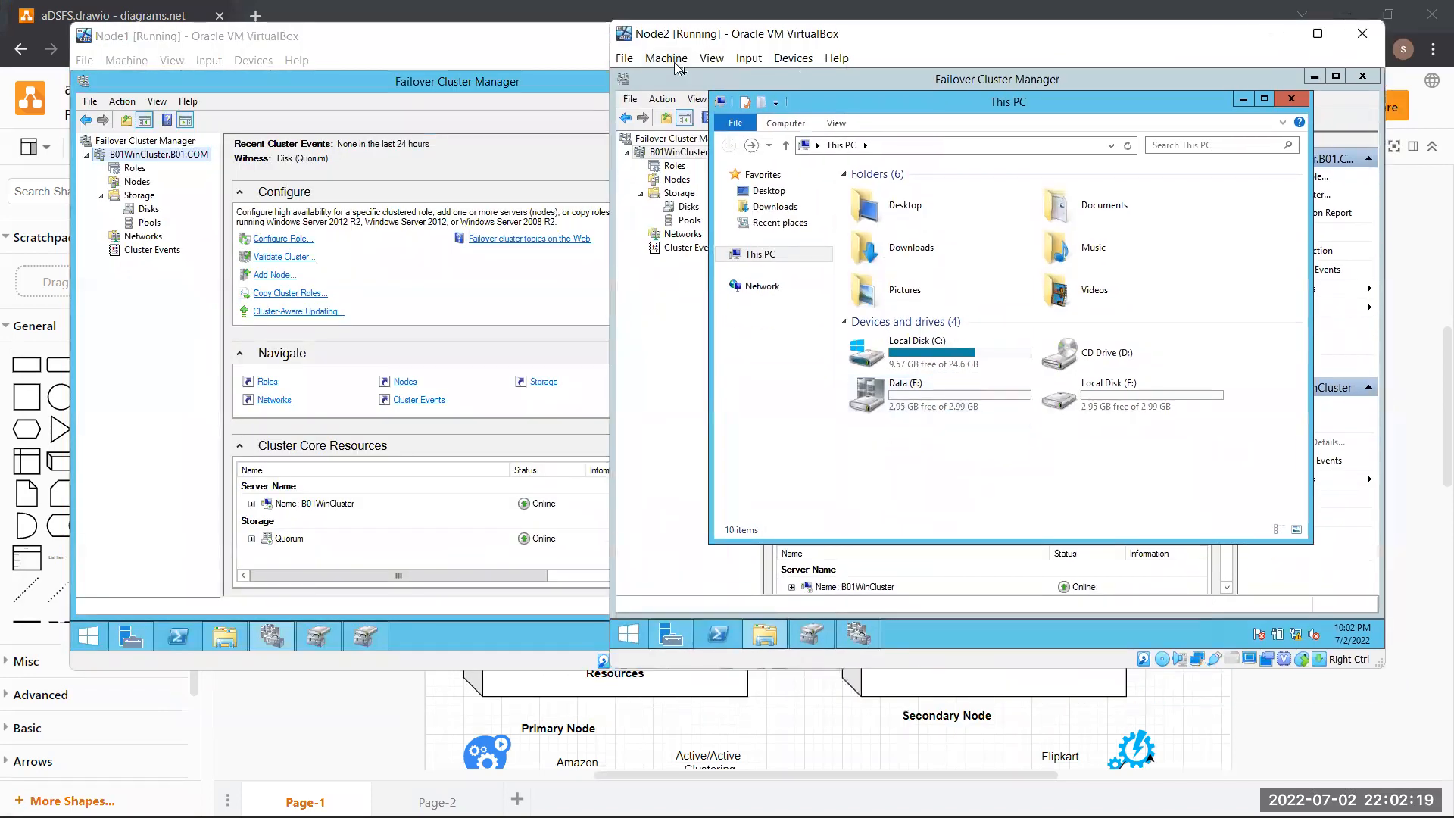
pyautogui.click(130, 321)
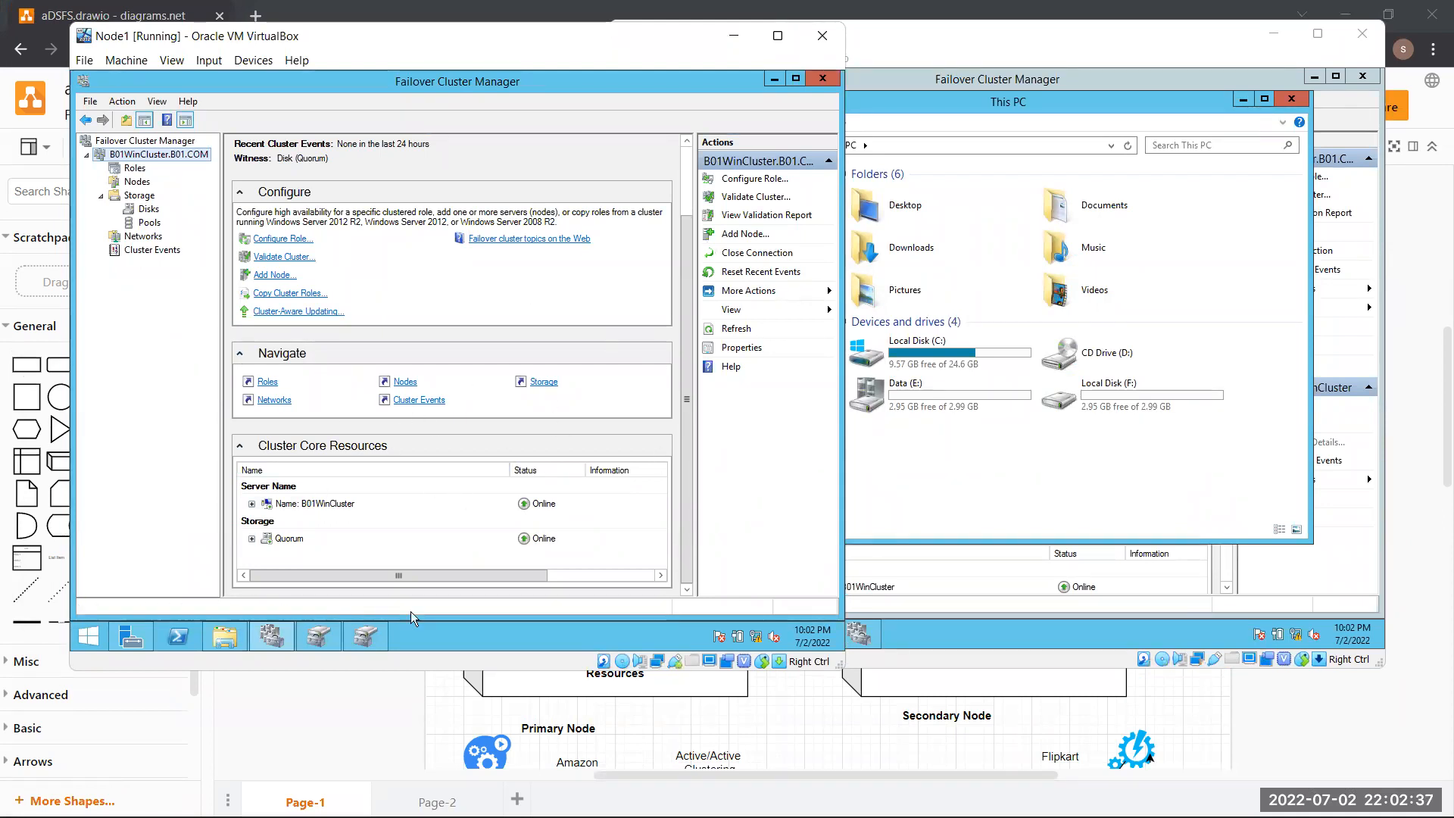
pyautogui.click(911, 509)
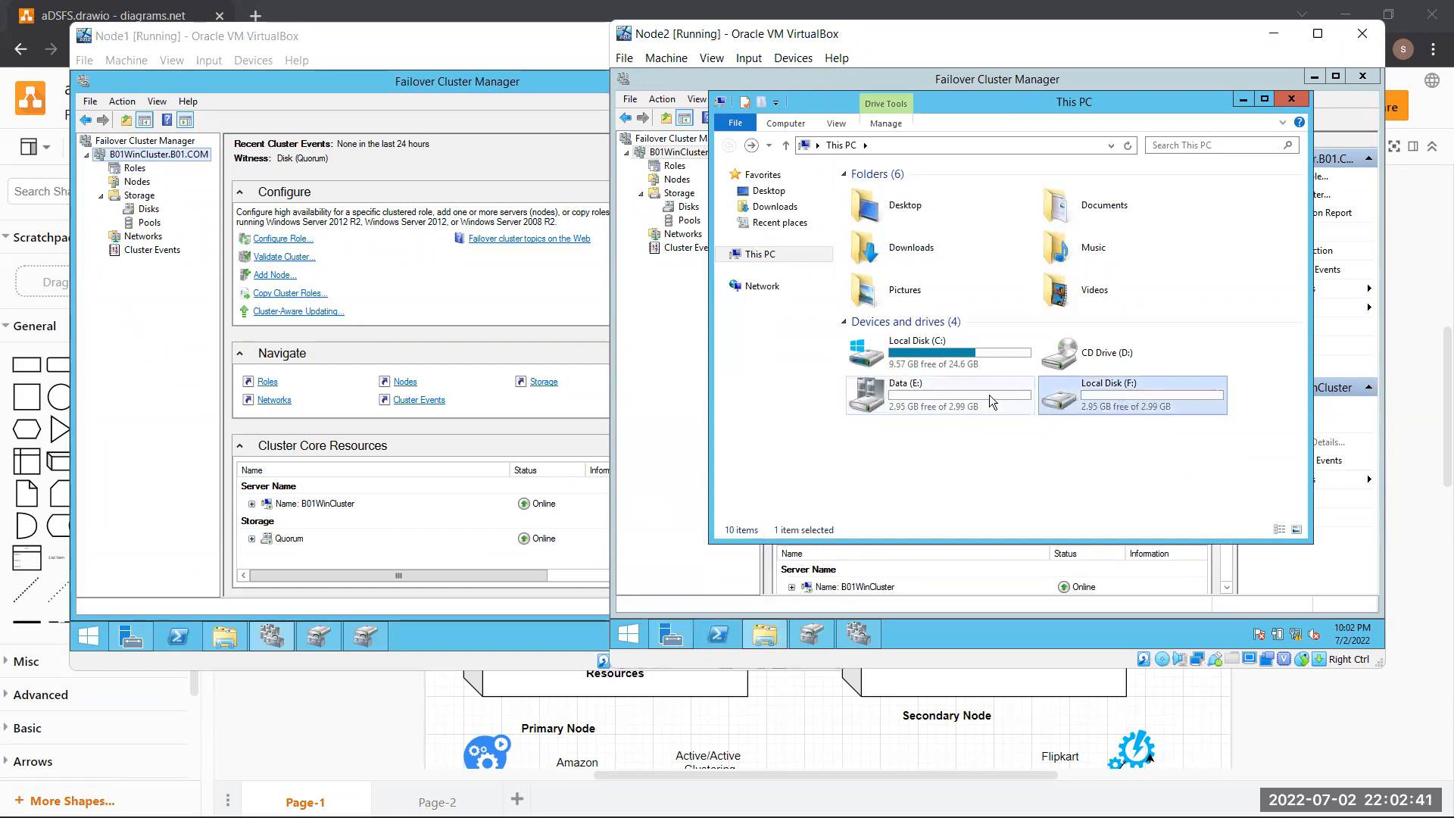
pyautogui.click(1083, 399)
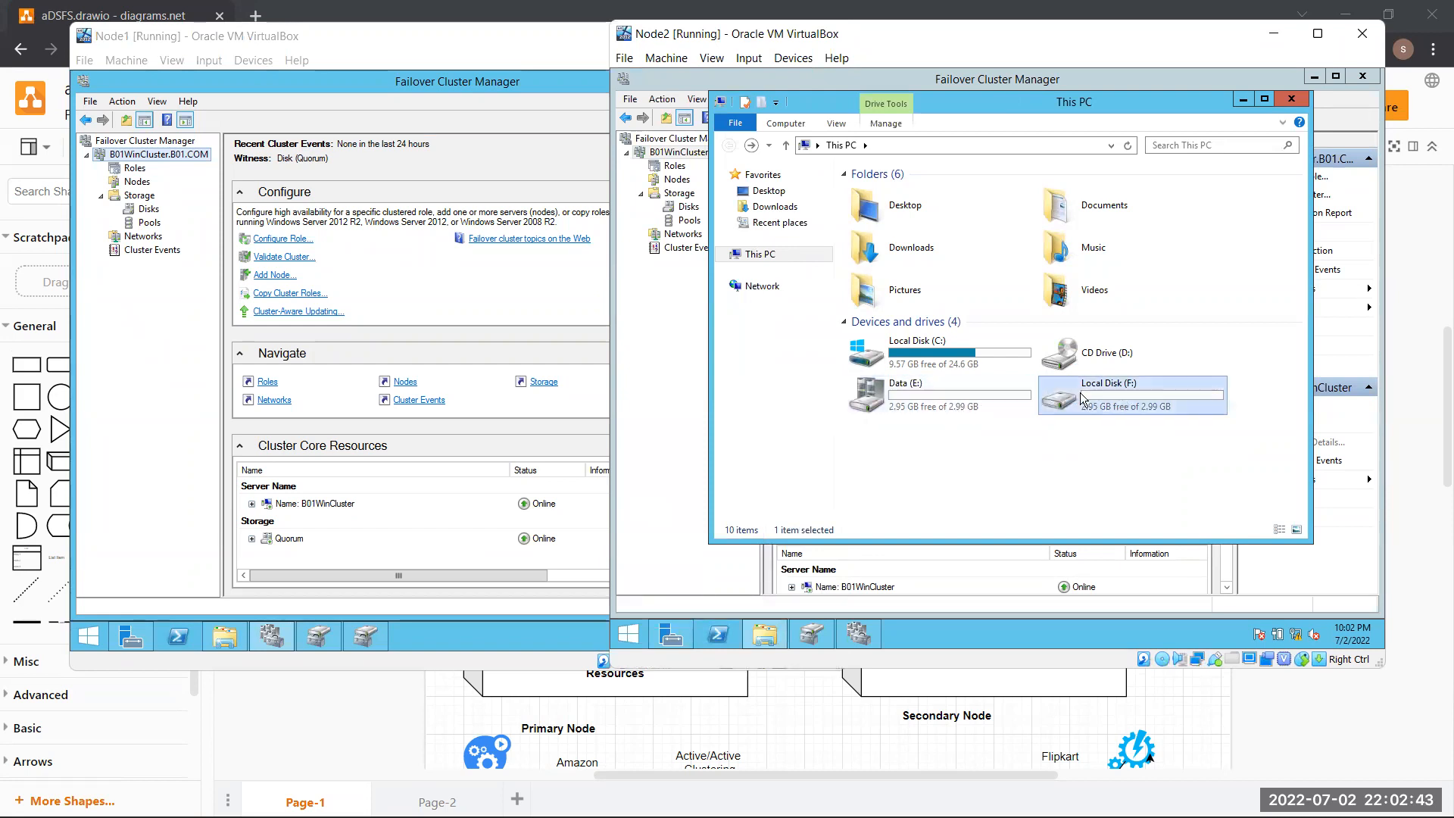
pyautogui.click(994, 409)
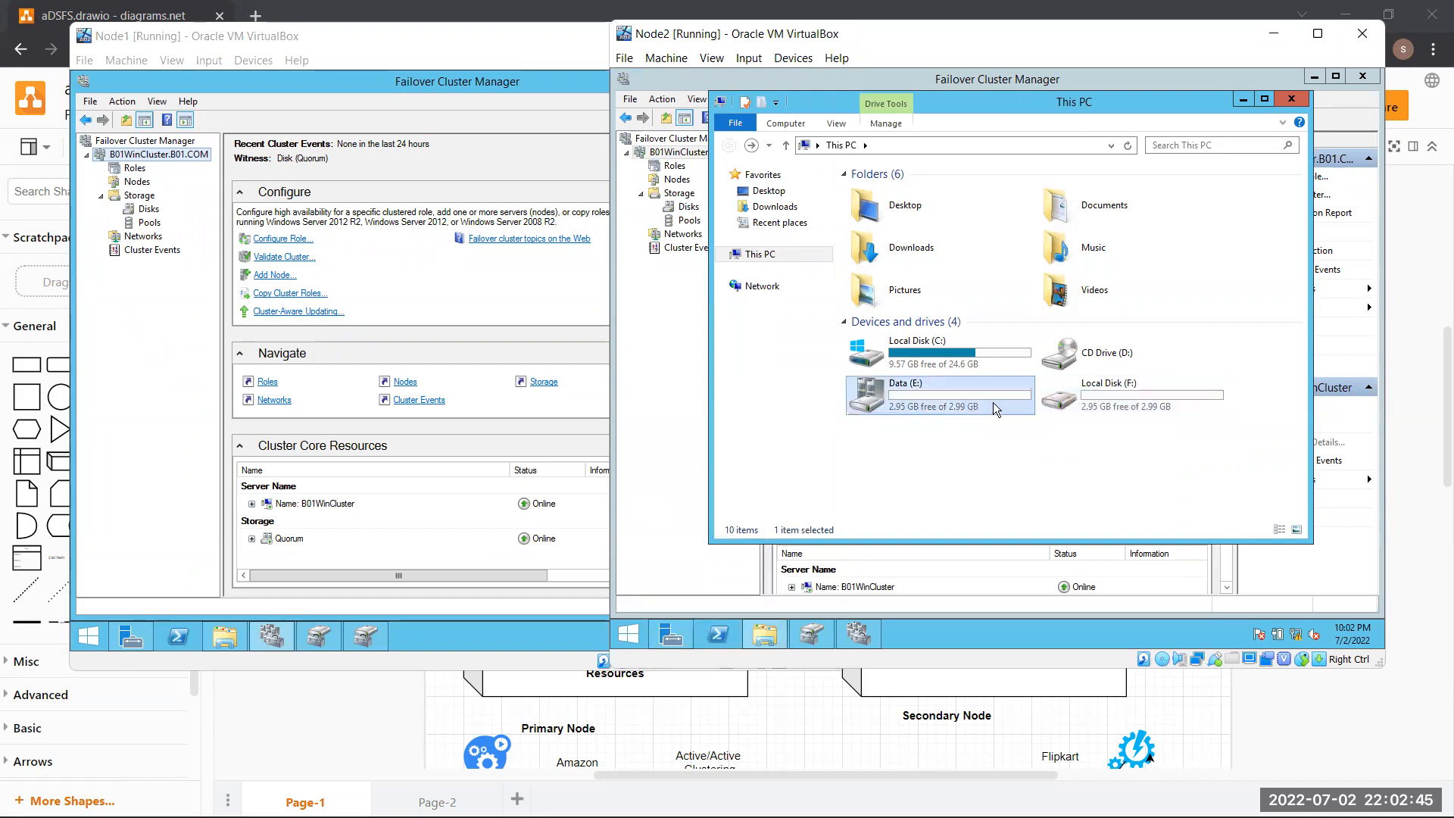
pyautogui.click(1079, 408)
pyautogui.click(1013, 409)
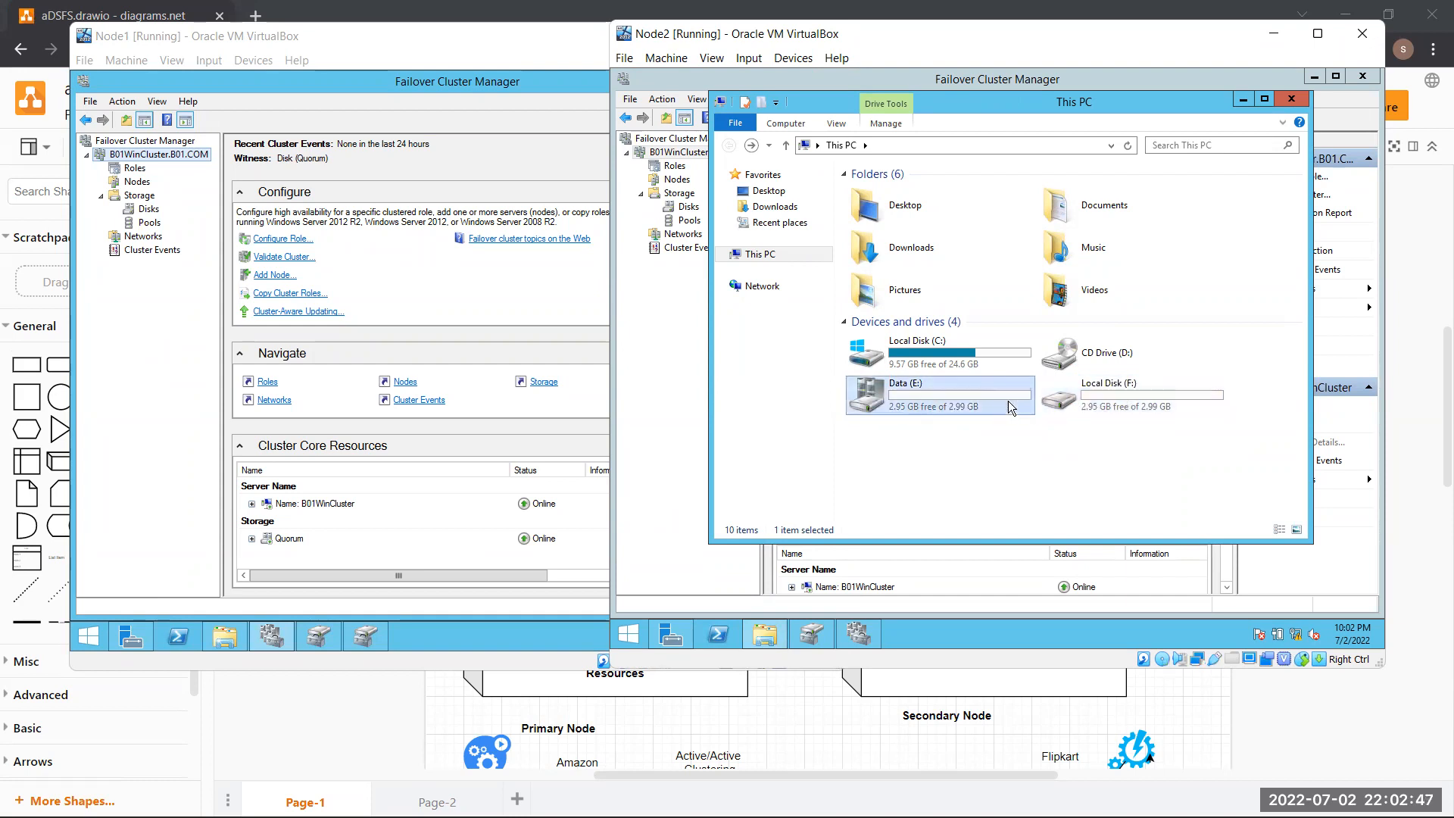
pyautogui.click(1108, 403)
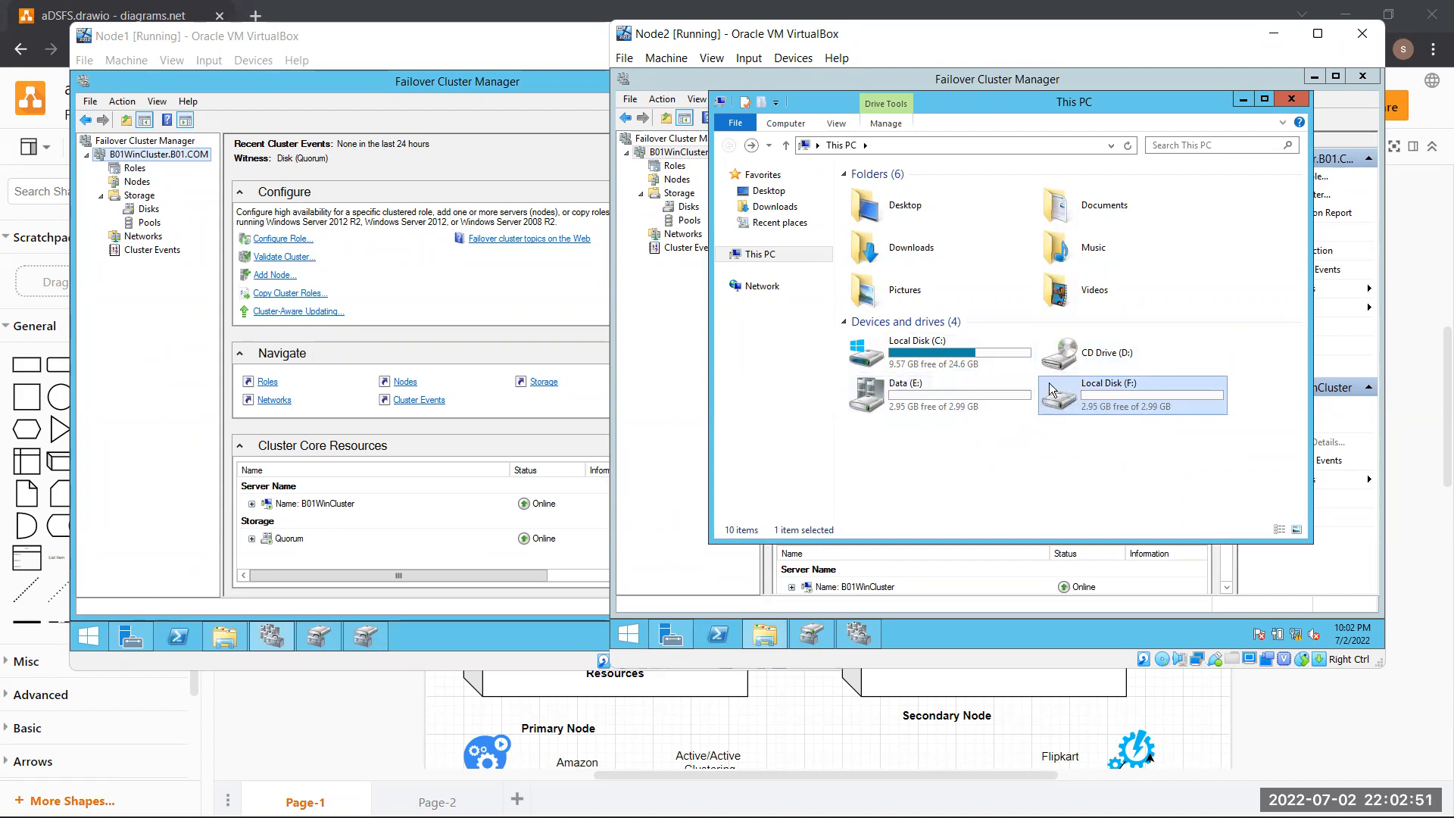
pyautogui.click(1044, 459)
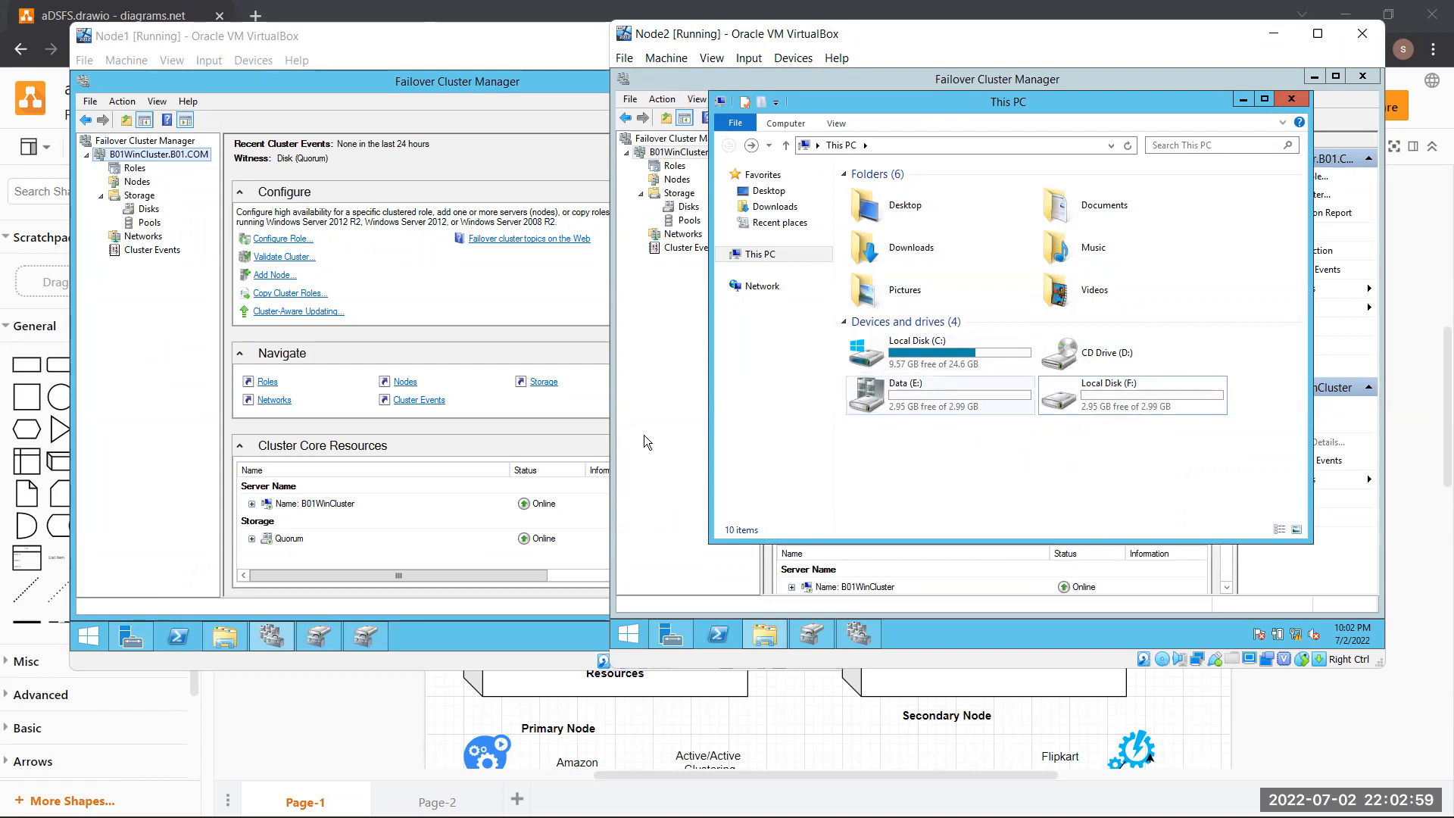
pyautogui.click(225, 637)
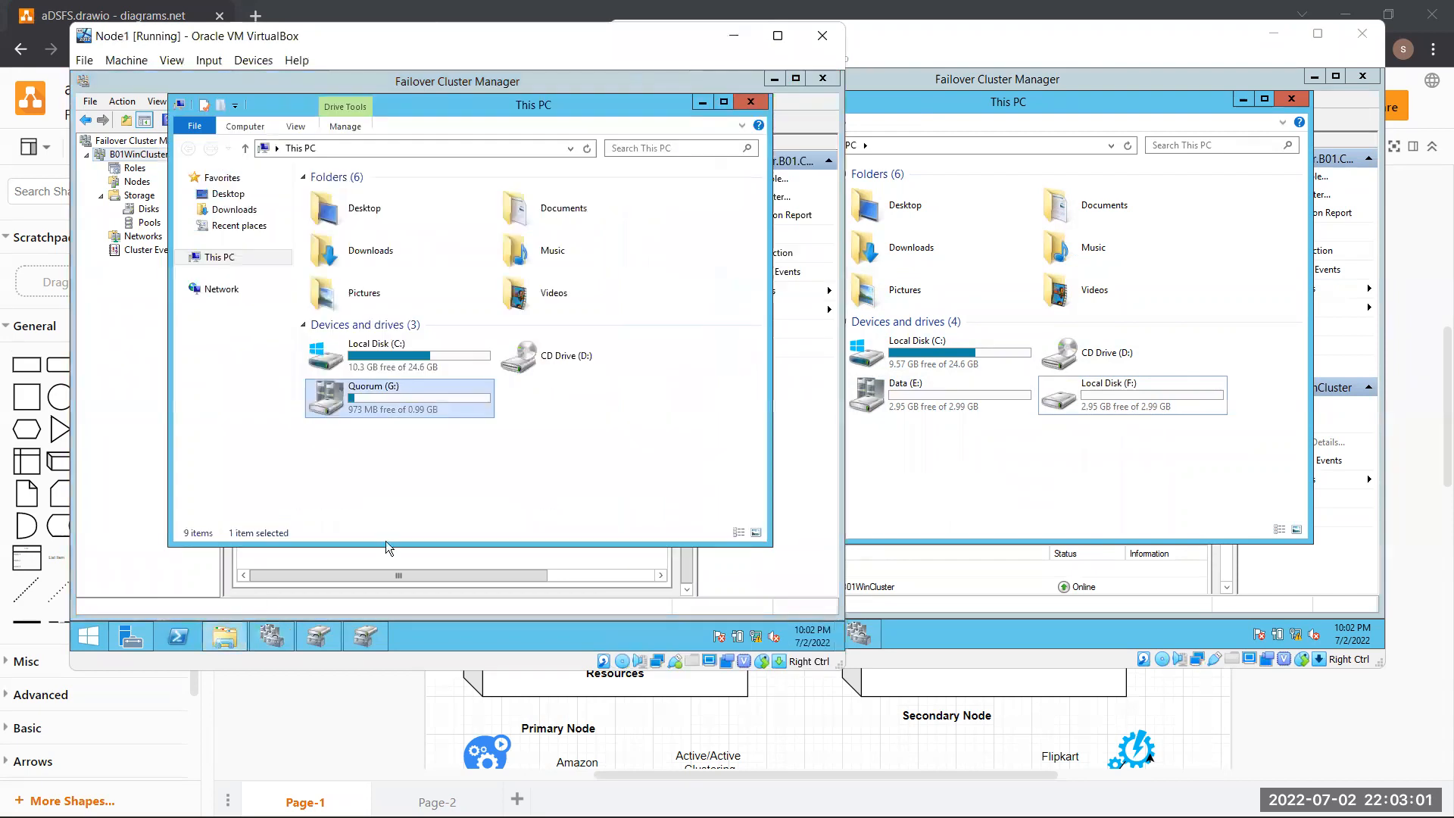
pyautogui.click(497, 506)
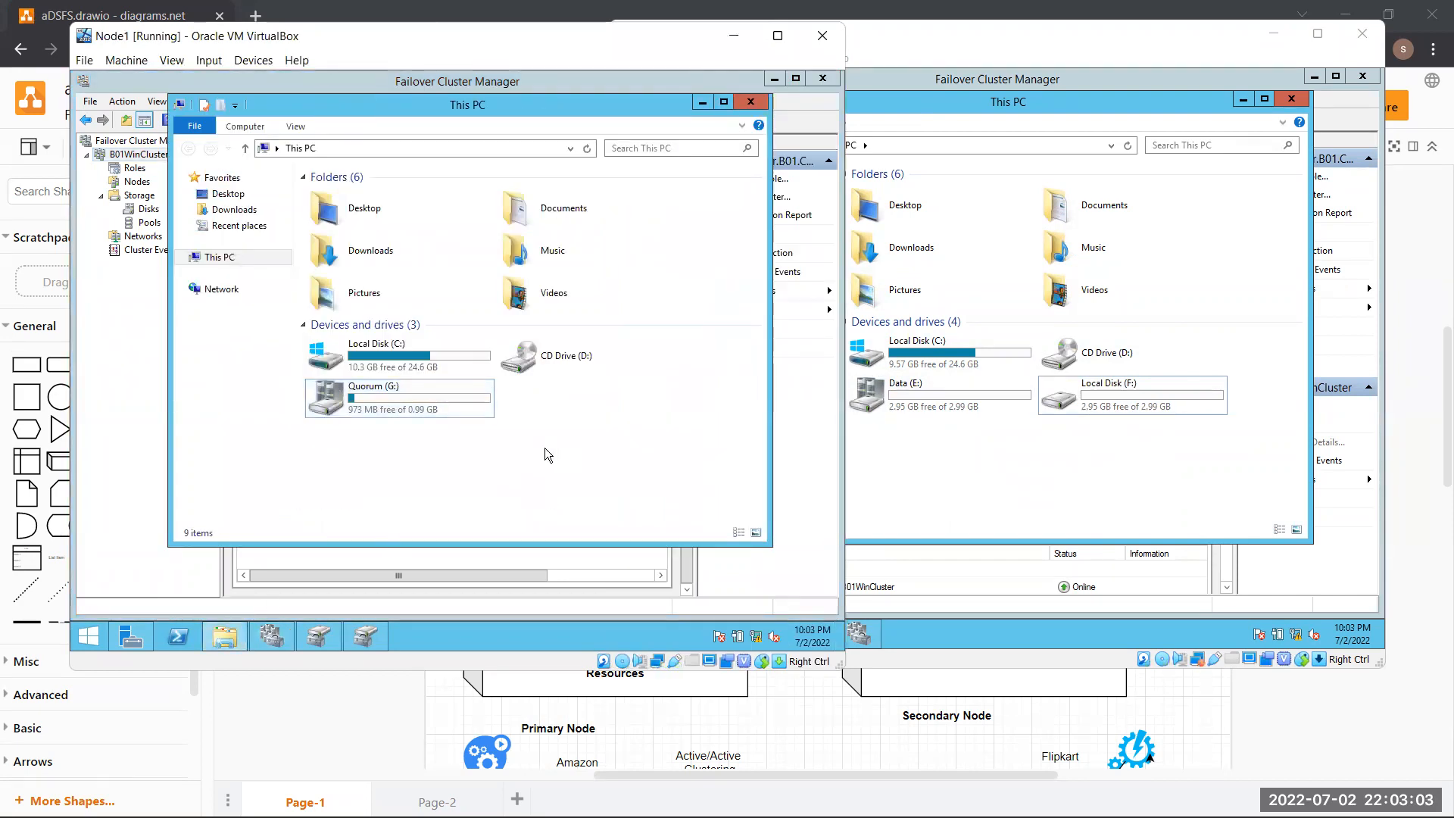
pyautogui.click(478, 397)
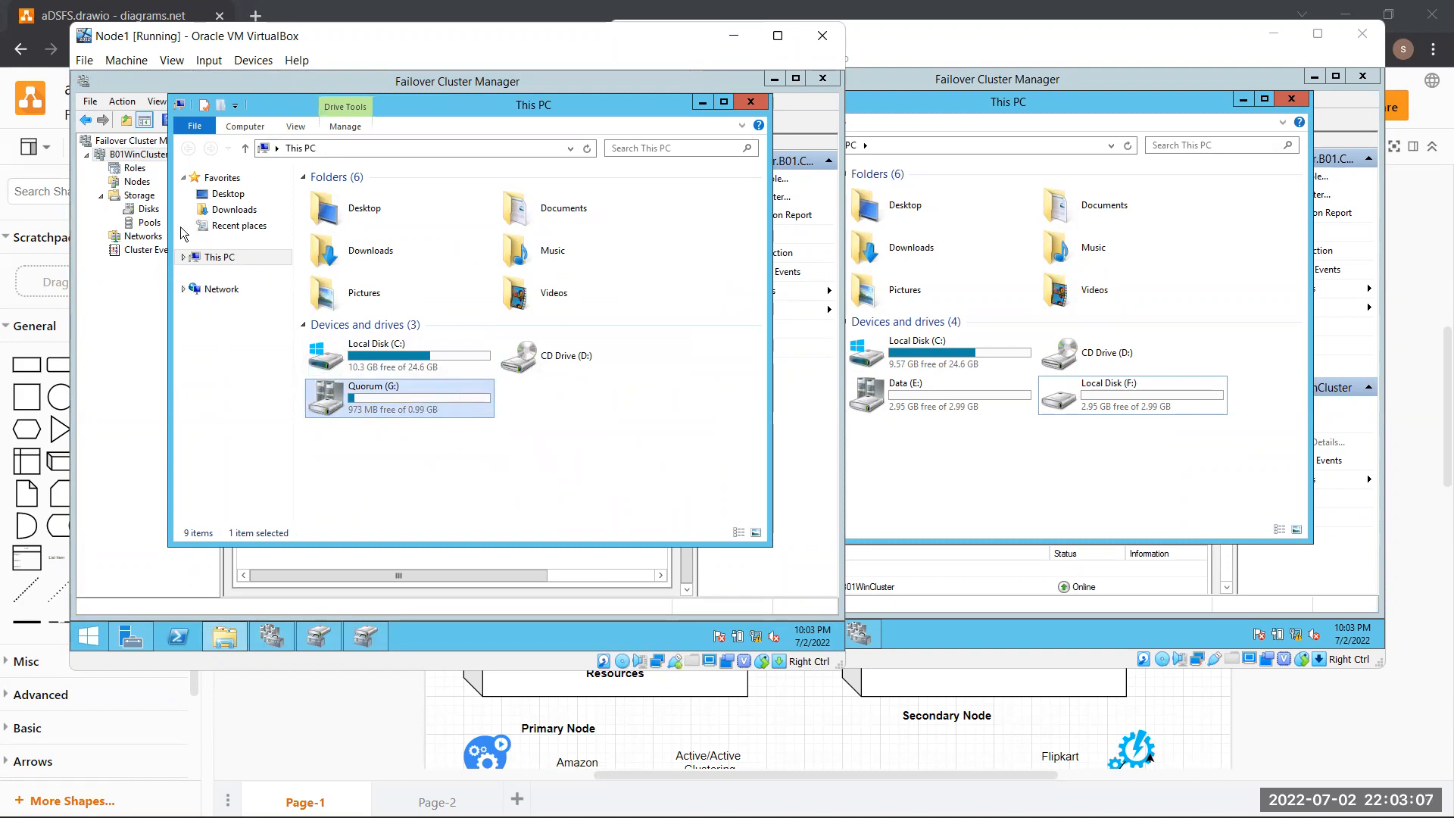
pyautogui.click(1064, 452)
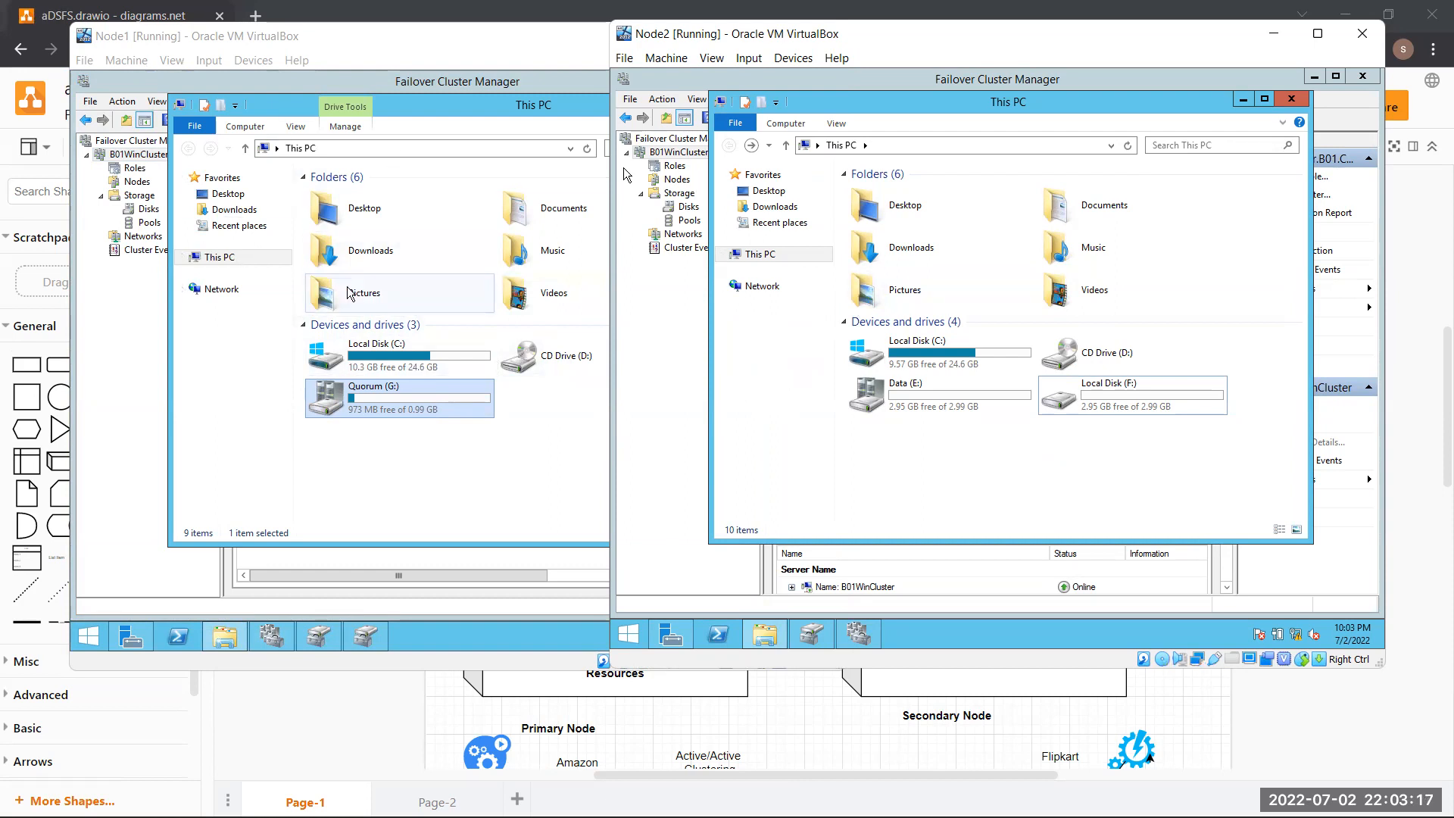
pyautogui.click(407, 415)
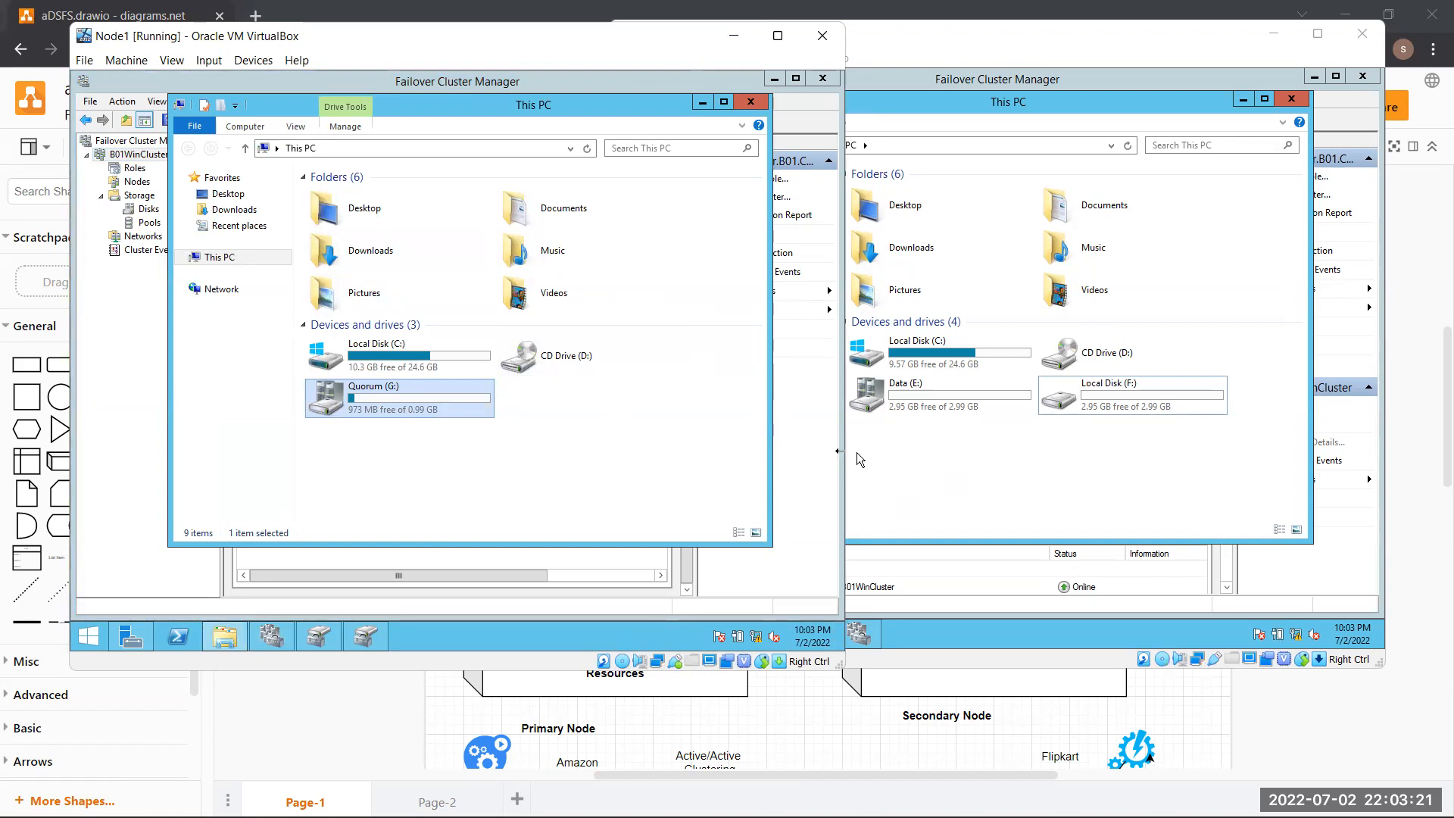
pyautogui.click(1143, 465)
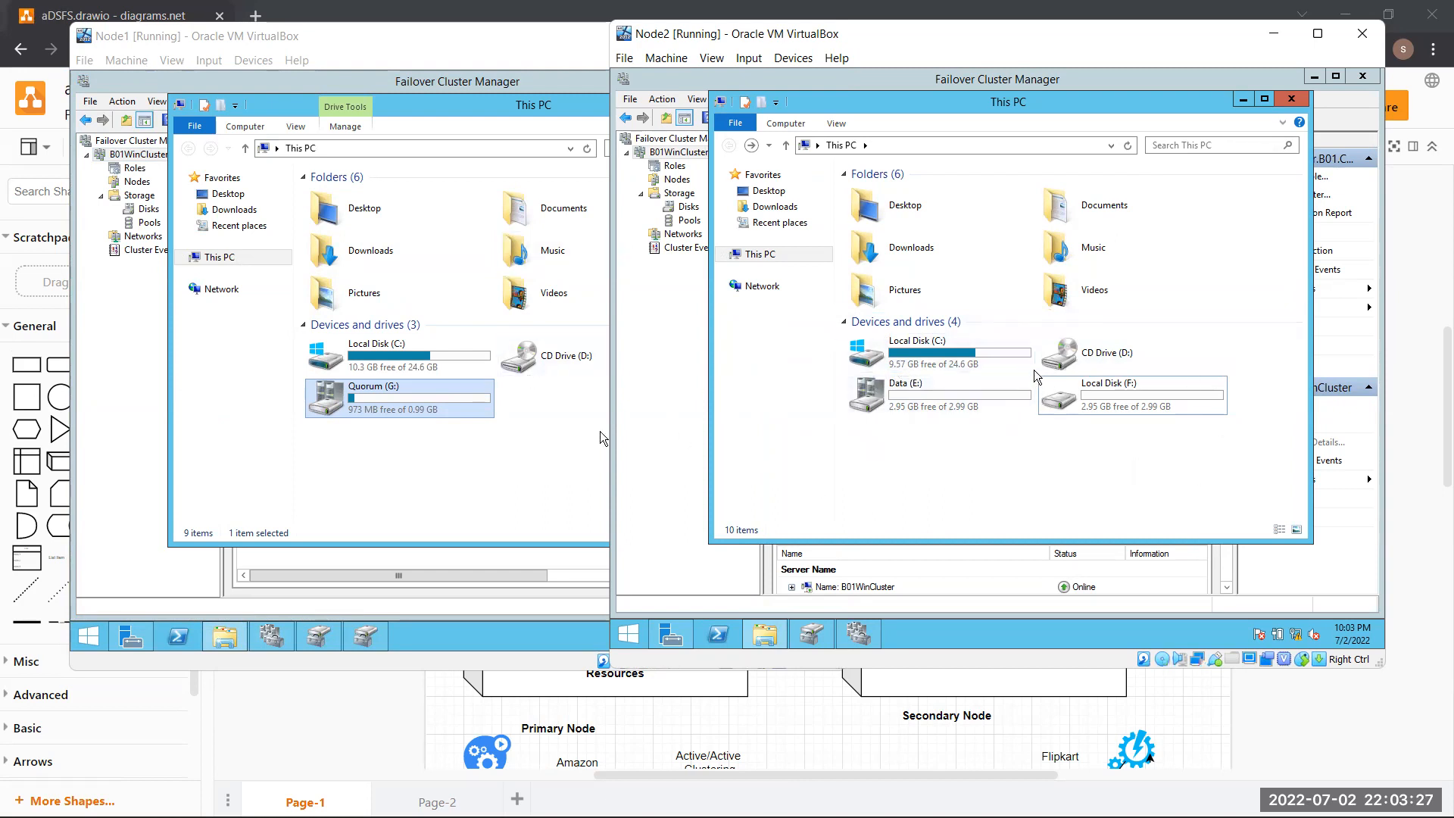
pyautogui.click(1081, 409)
pyautogui.click(982, 410)
pyautogui.click(1108, 408)
pyautogui.click(986, 402)
pyautogui.click(1051, 404)
pyautogui.click(986, 409)
pyautogui.click(1125, 412)
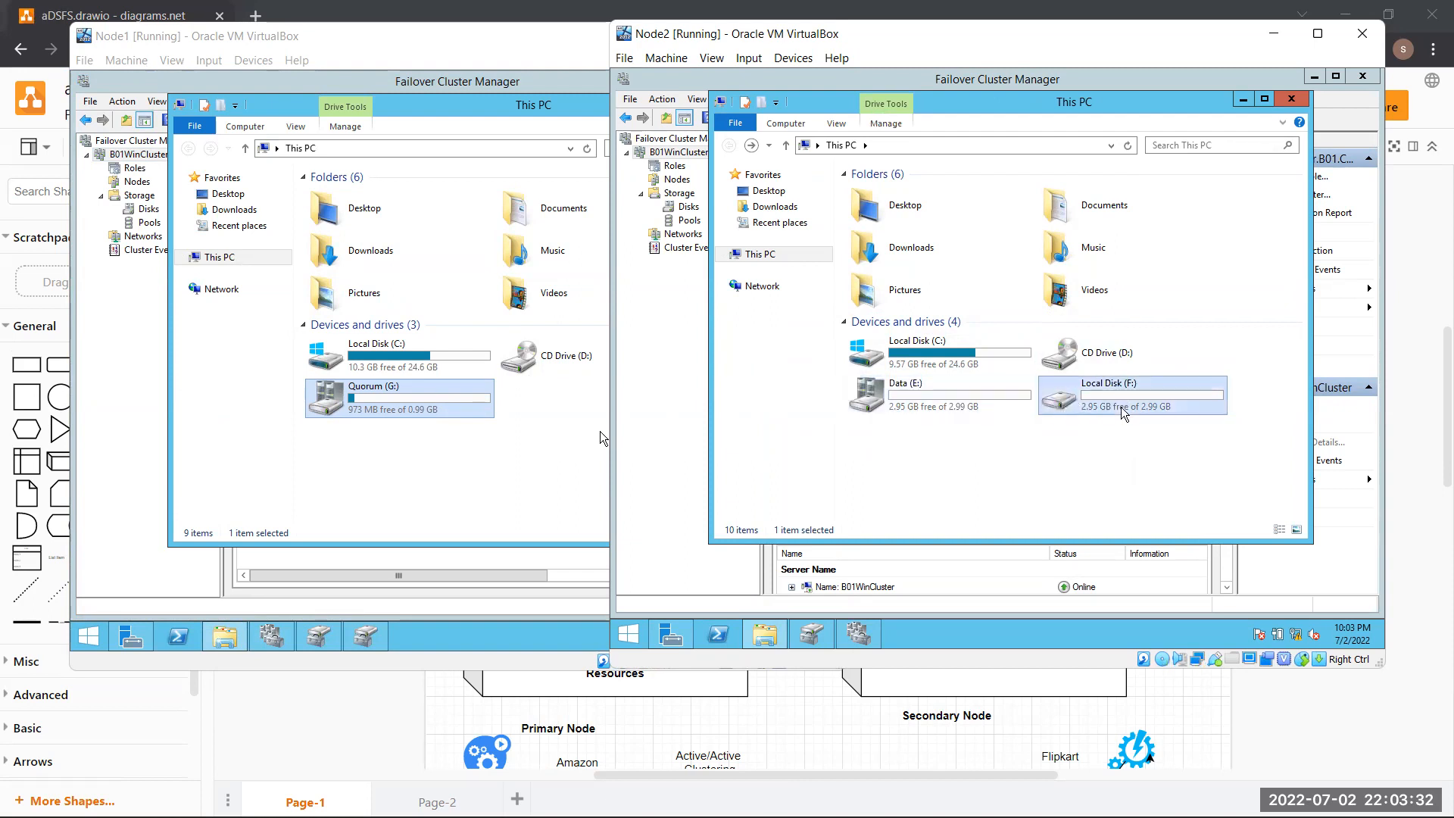
pyautogui.click(436, 42)
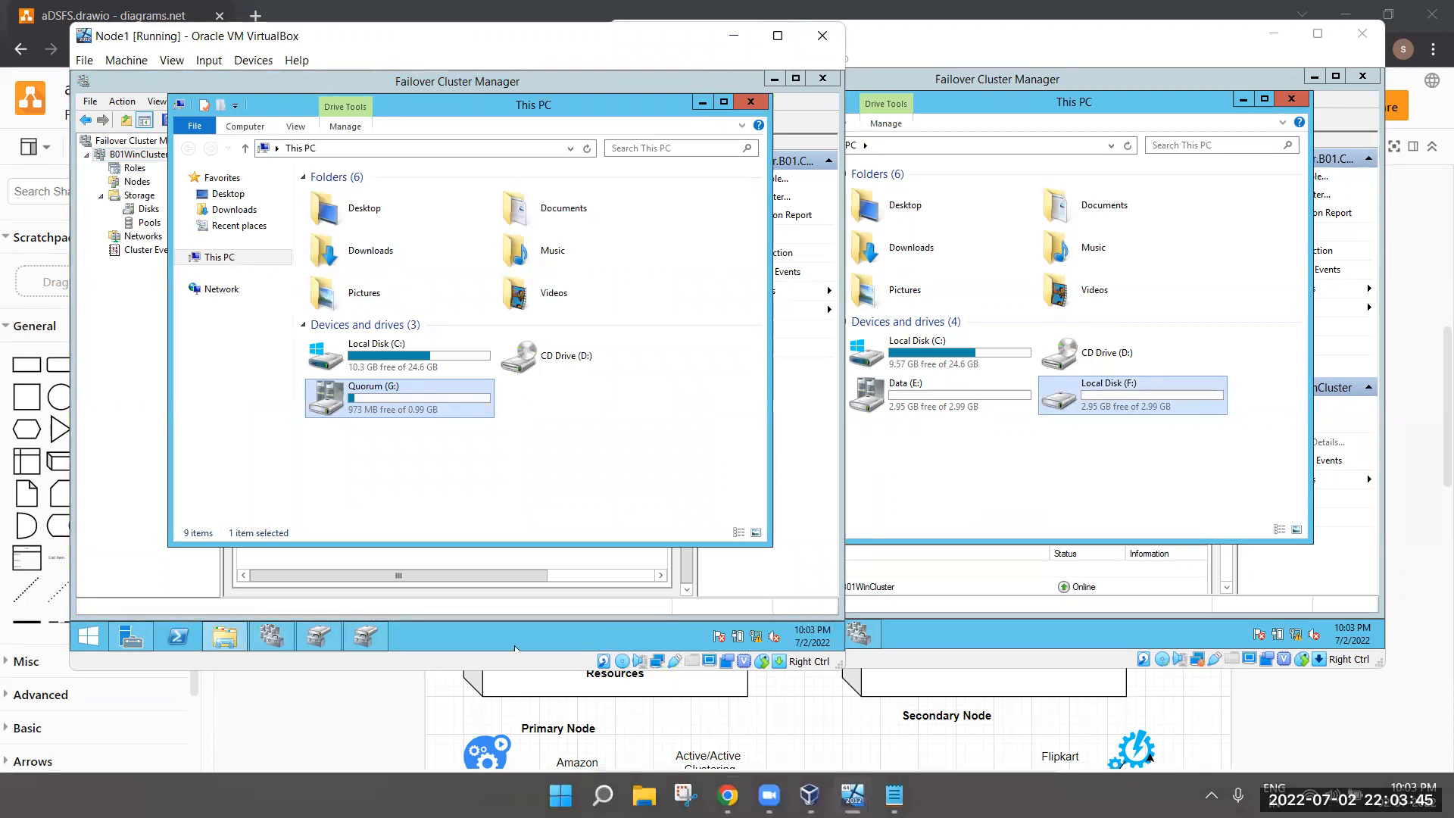
pyautogui.click(951, 455)
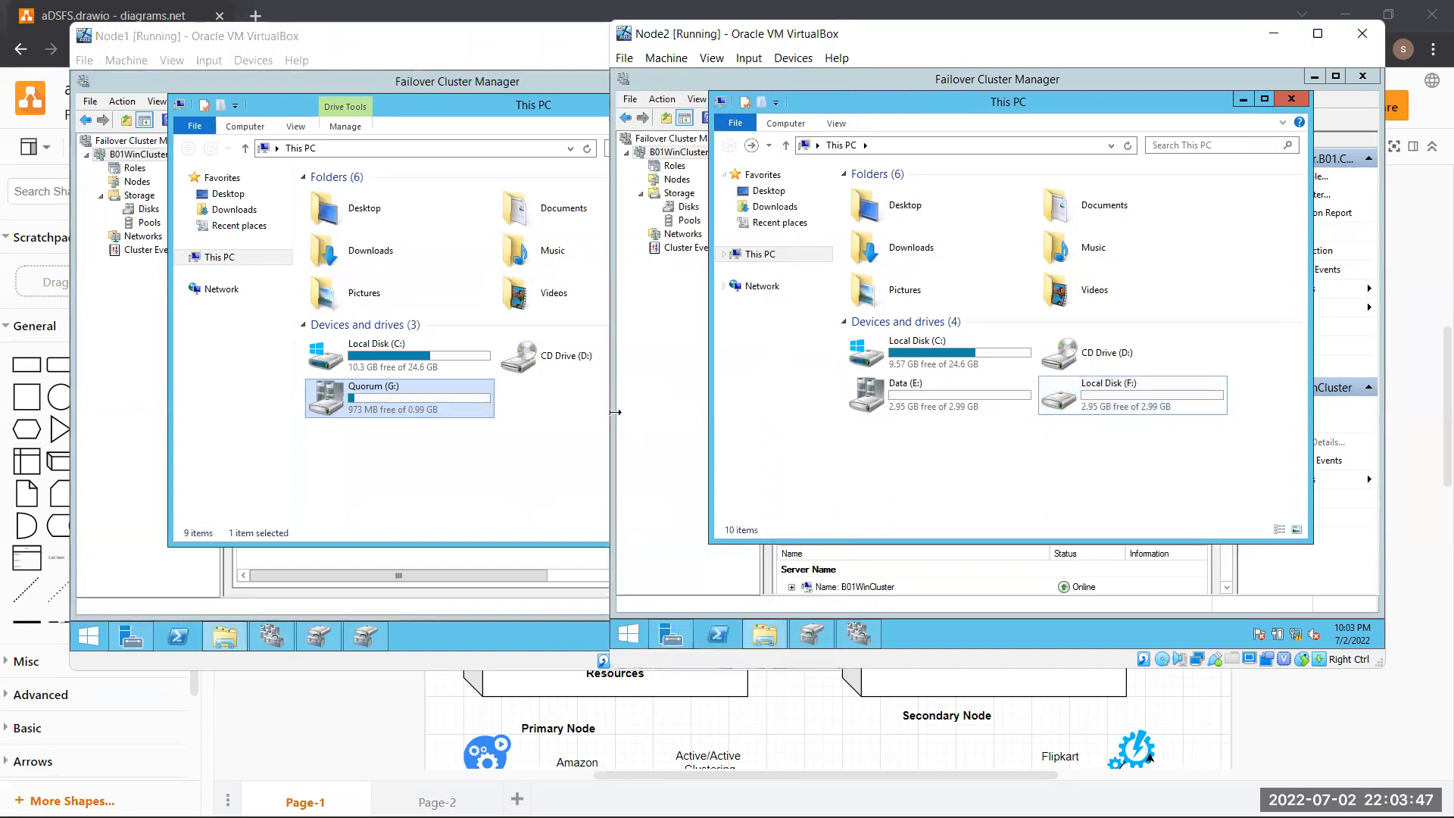
pyautogui.click(639, 431)
pyautogui.click(1120, 465)
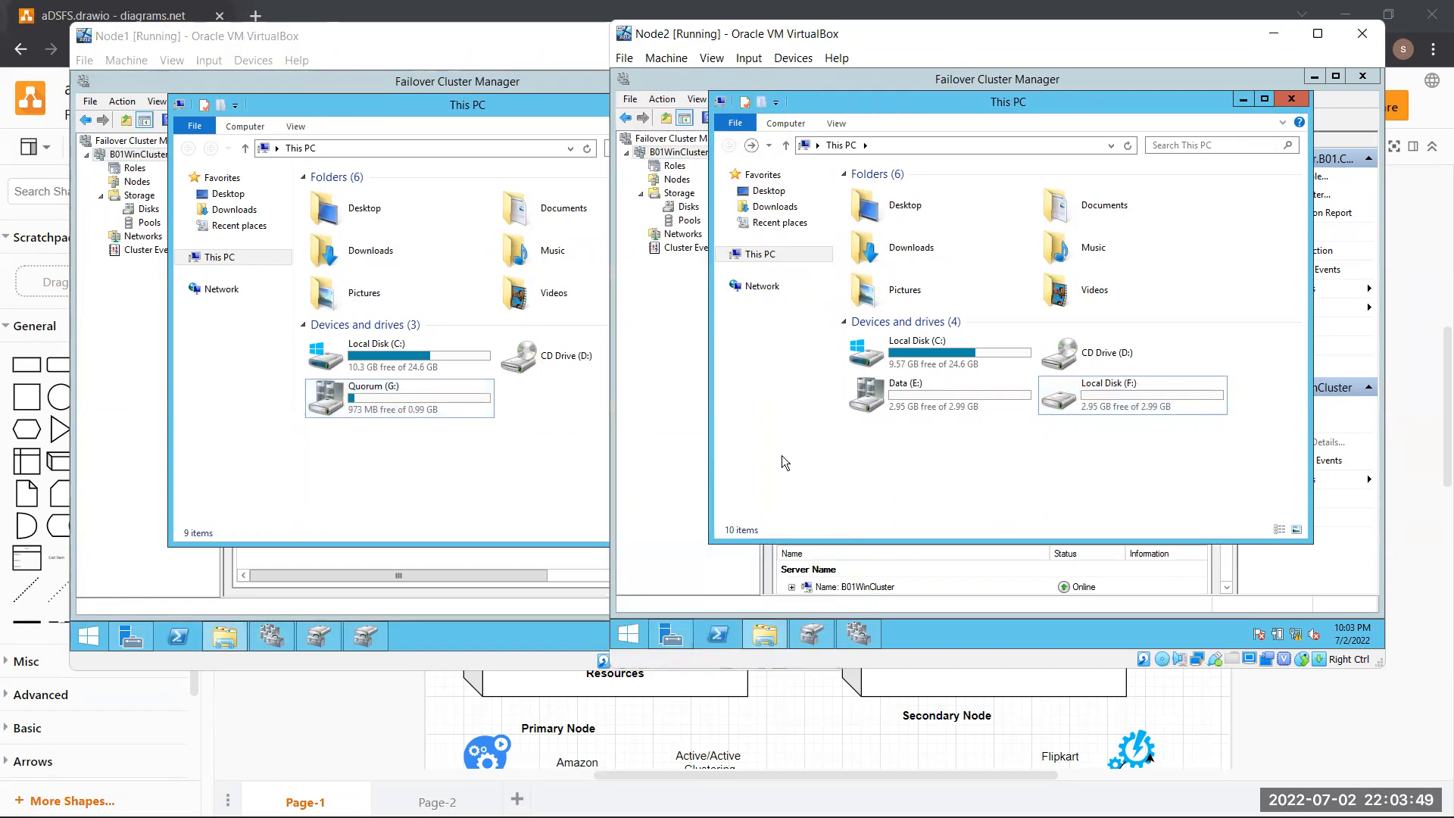
pyautogui.click(537, 455)
pyautogui.click(982, 476)
pyautogui.click(570, 470)
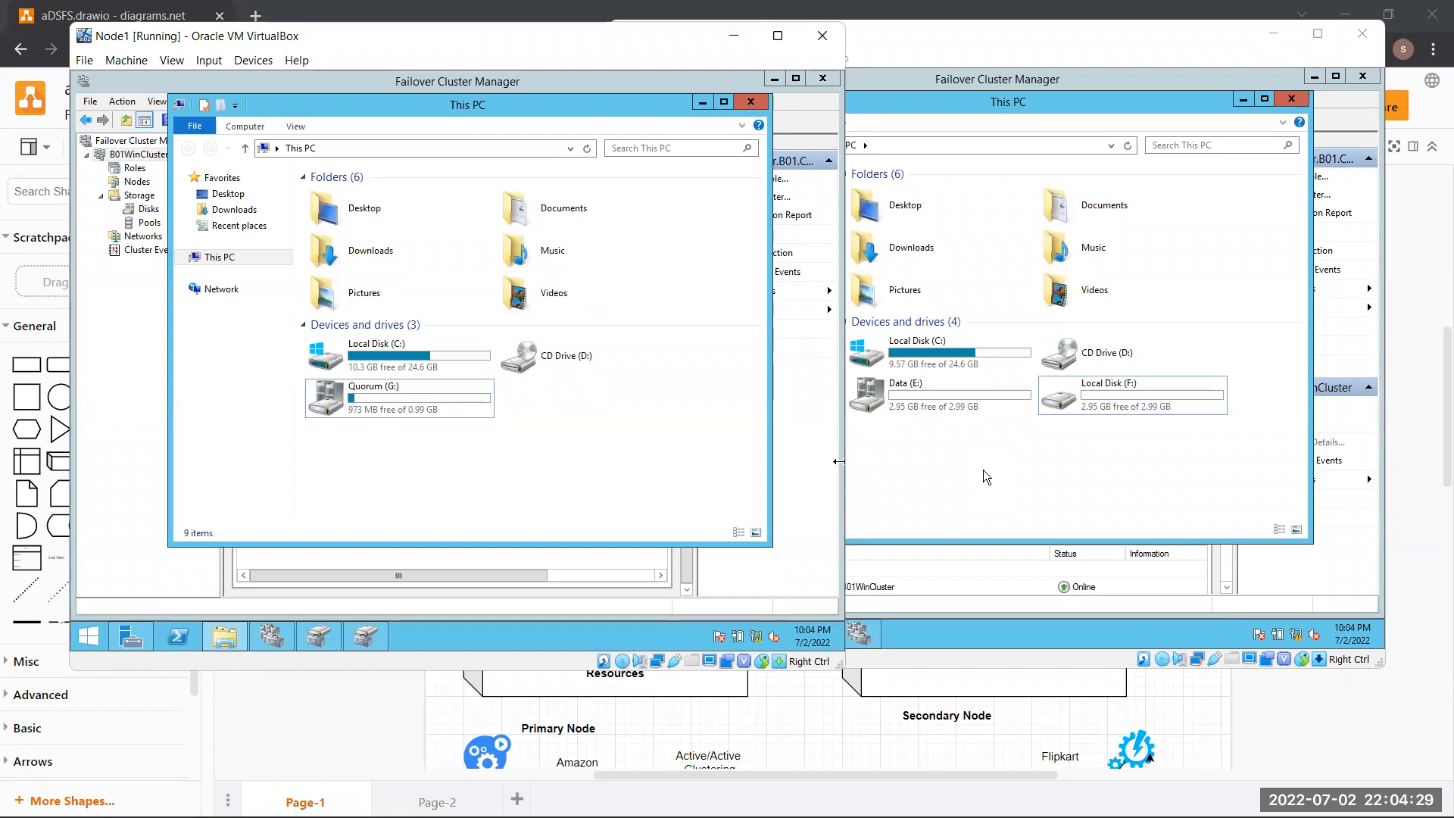
# On Node1, start moving B01WinCluster's core resources to Node2, then cancel the dialog
pyautogui.rightClick(184, 368)
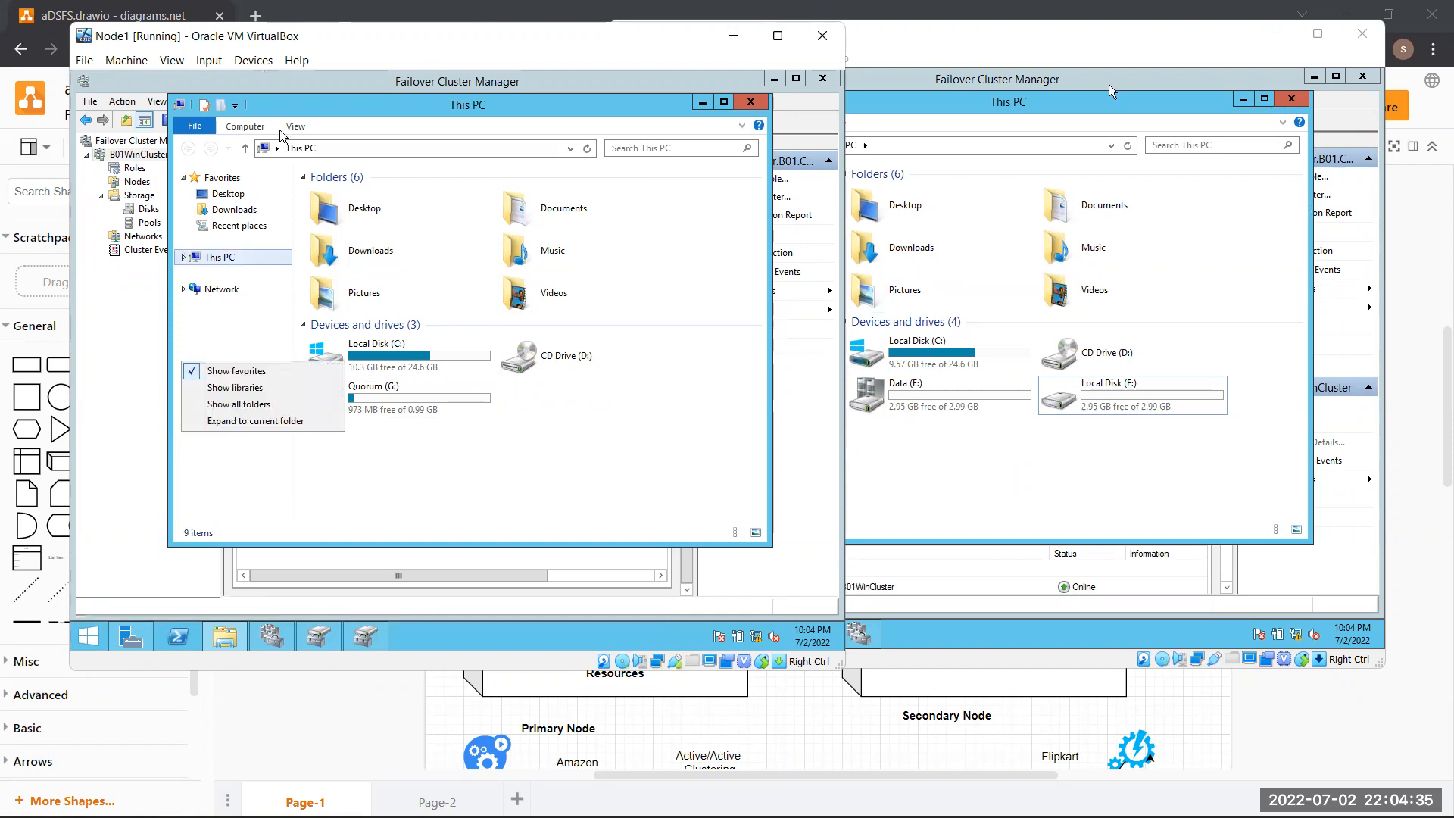
pyautogui.click(115, 313)
pyautogui.rightClick(166, 145)
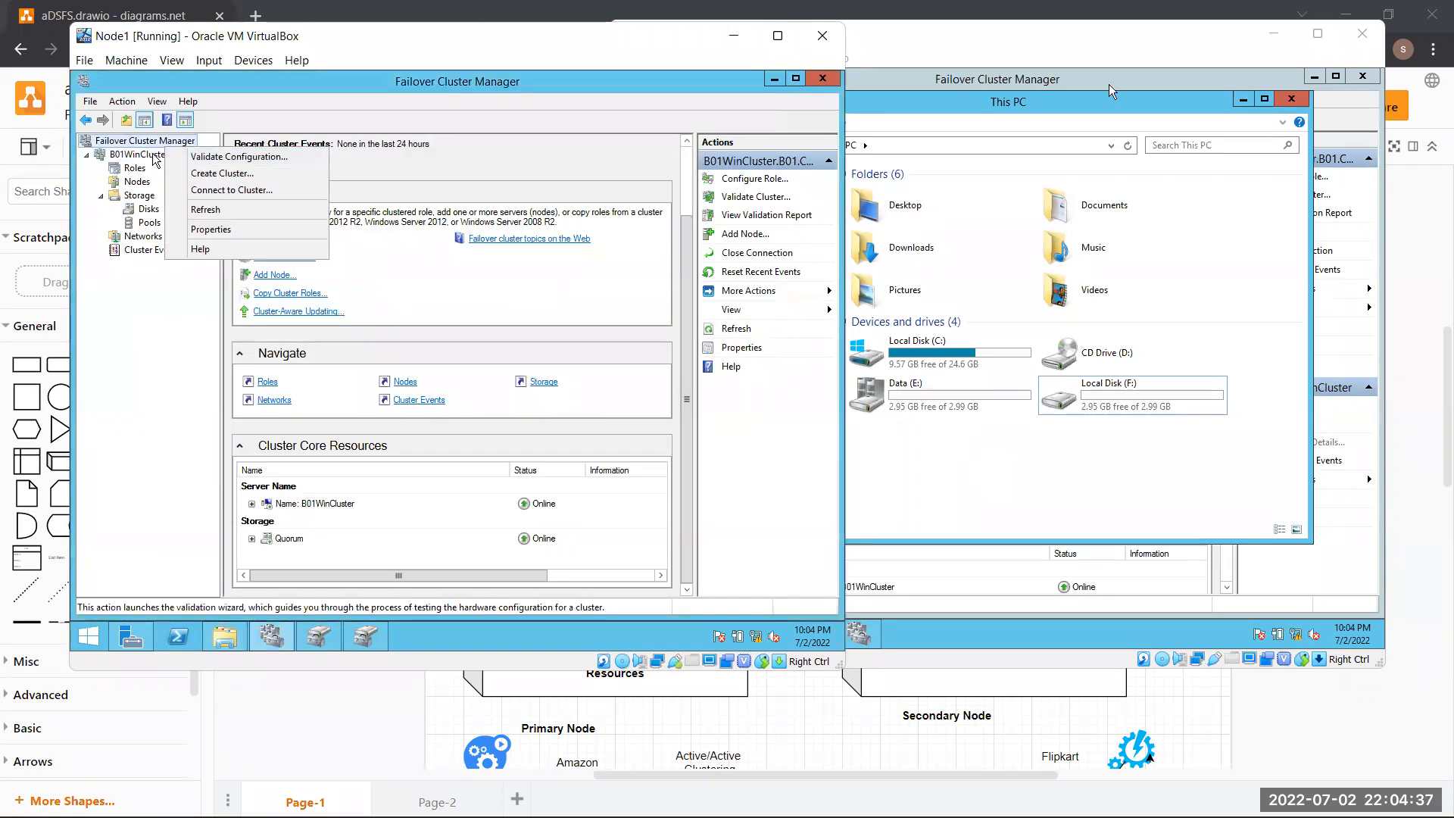
pyautogui.rightClick(146, 153)
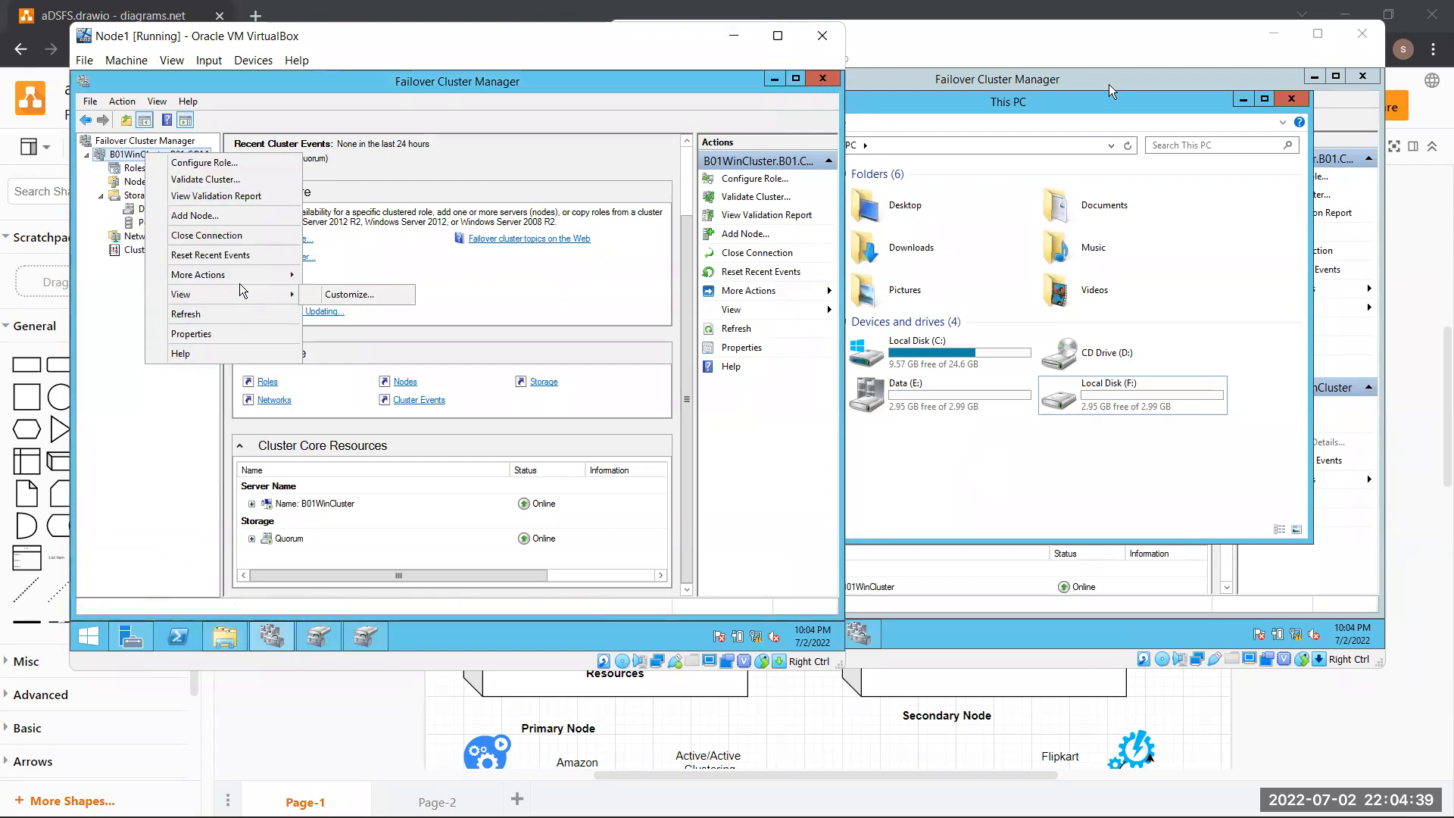
pyautogui.moveTo(249, 275)
pyautogui.moveTo(417, 353)
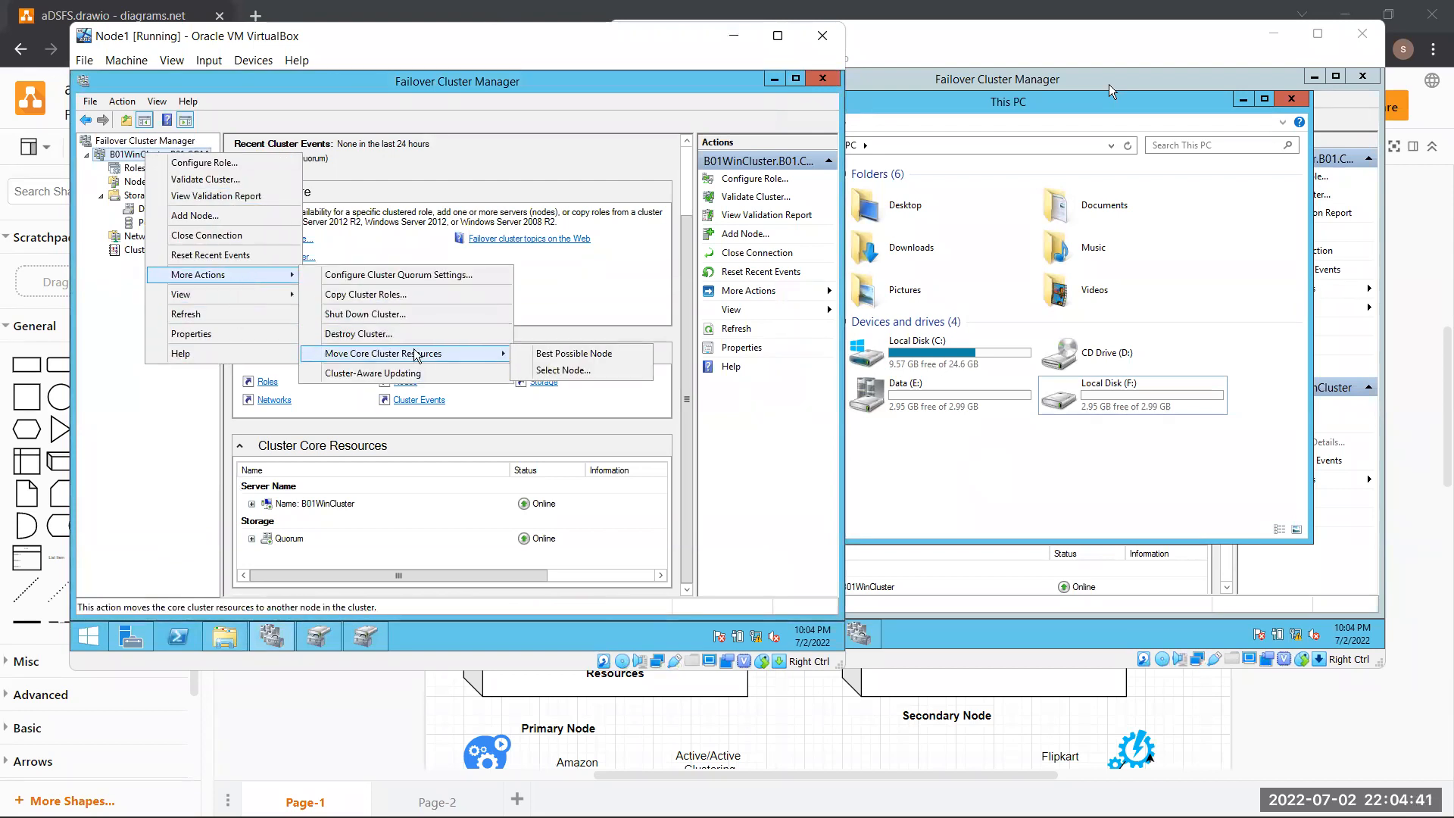
pyautogui.click(562, 370)
pyautogui.click(374, 291)
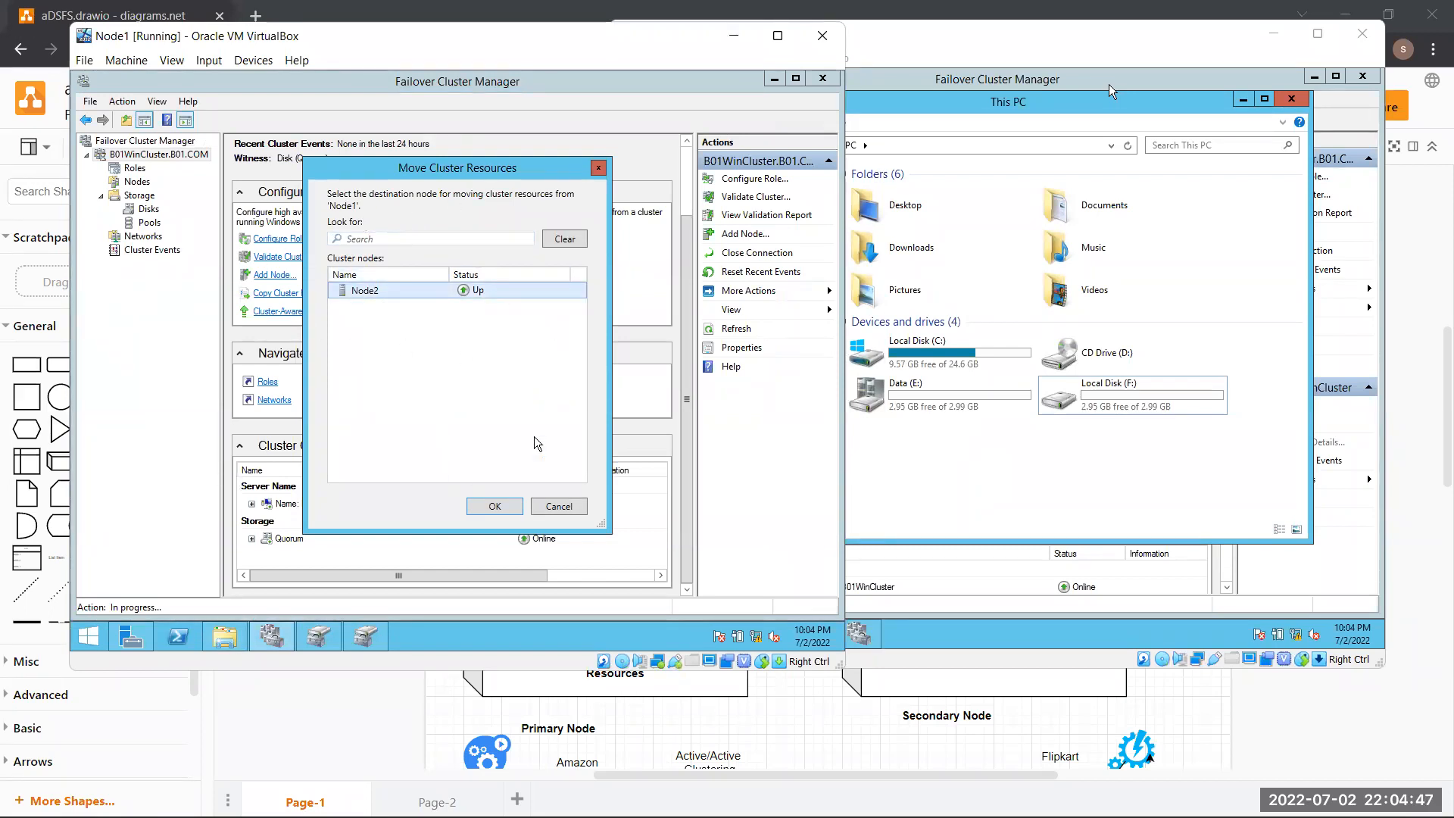
pyautogui.click(561, 506)
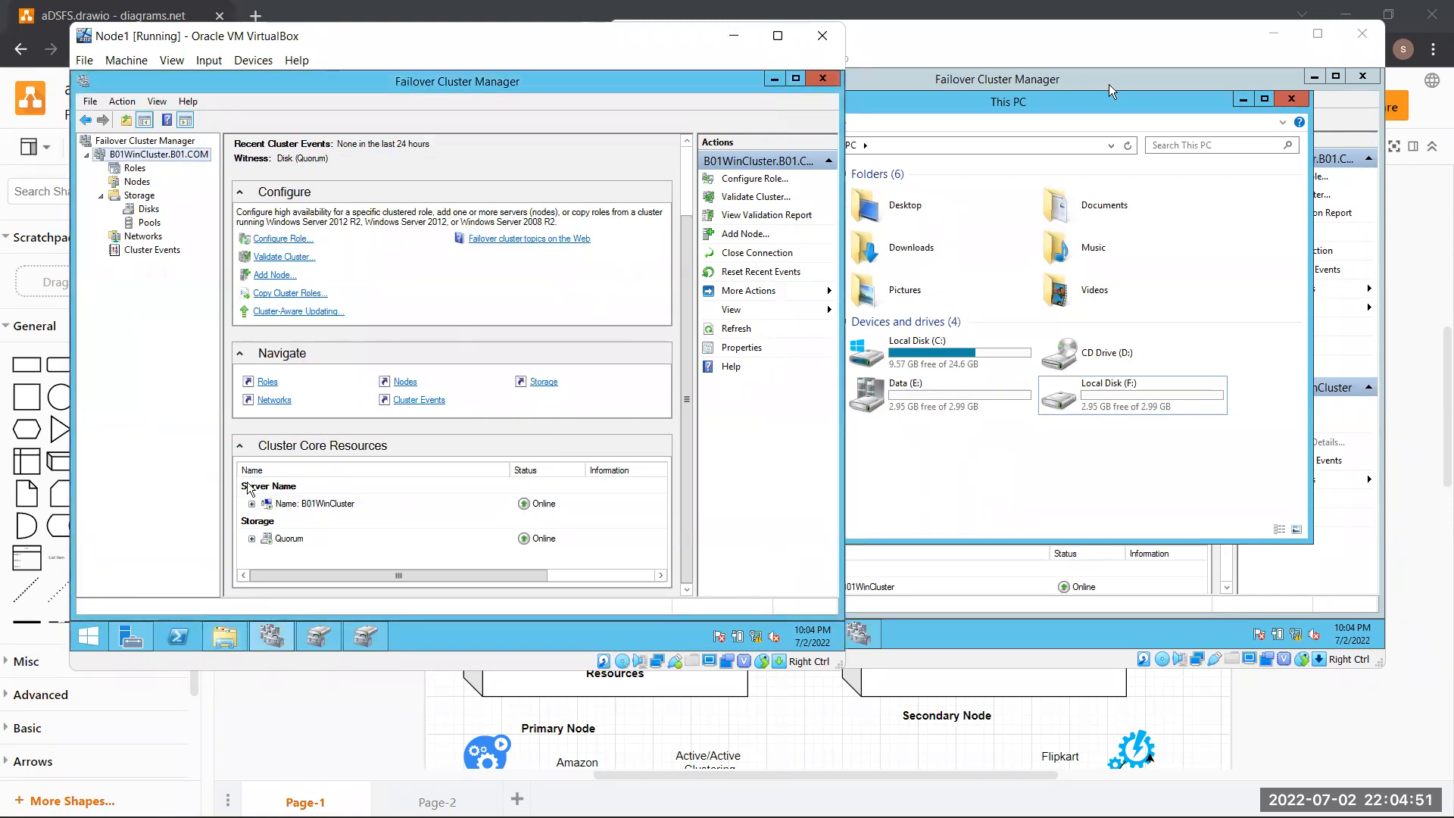
# Review the cluster storage, then move B01WinCluster's core cluster resources to Node2
pyautogui.click(534, 382)
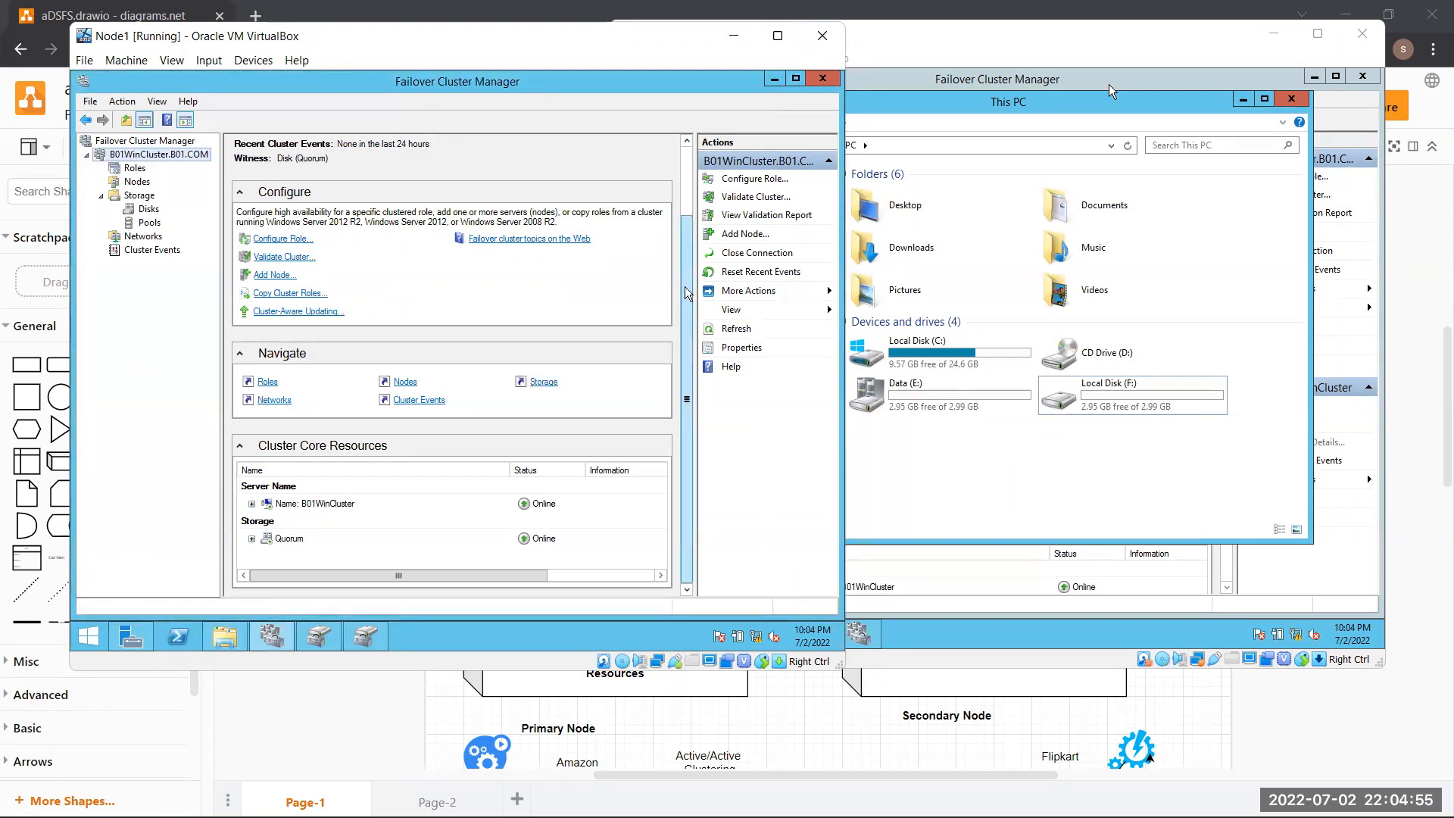
pyautogui.scroll(2, 677, 169)
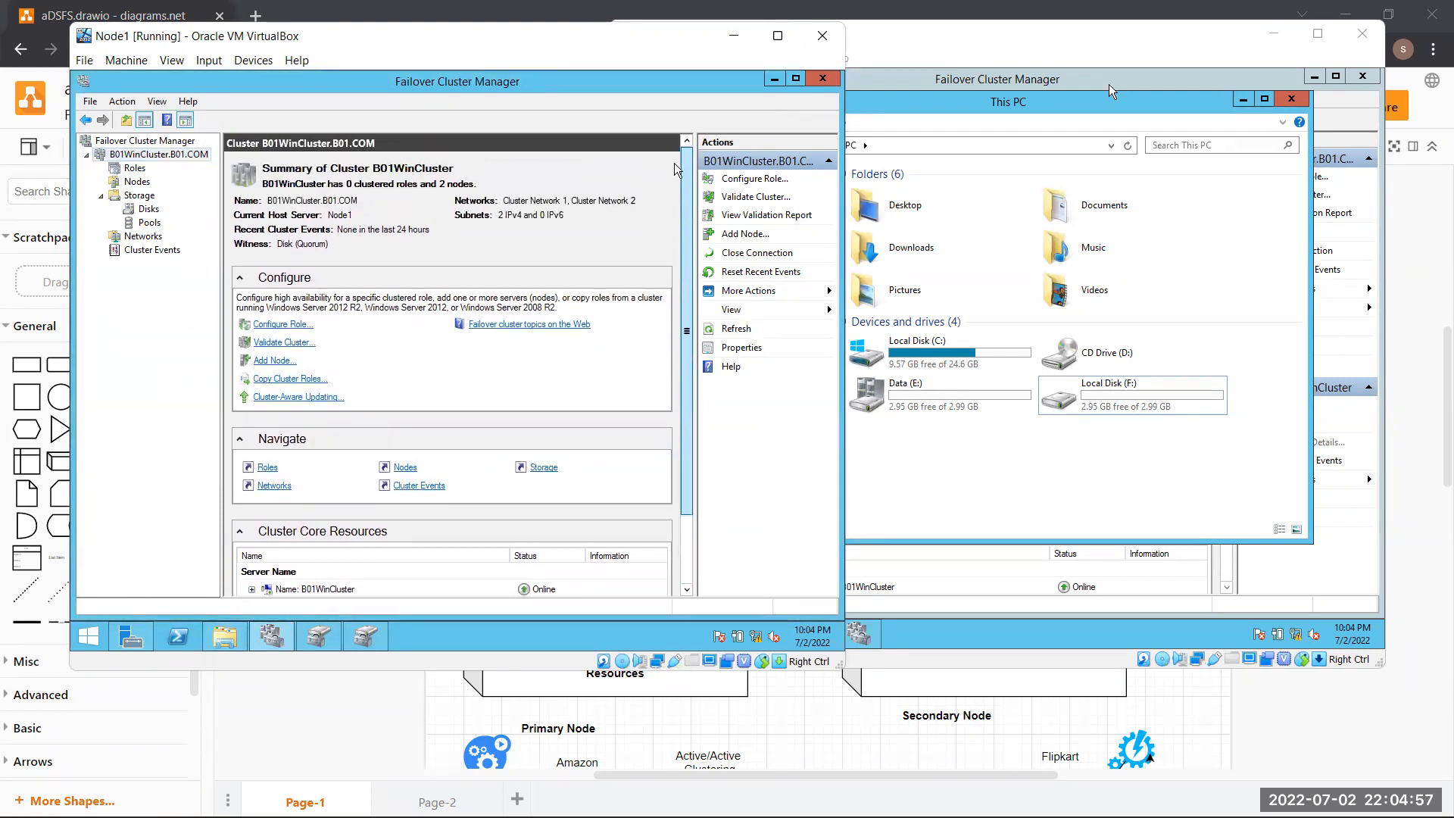
pyautogui.rightClick(174, 157)
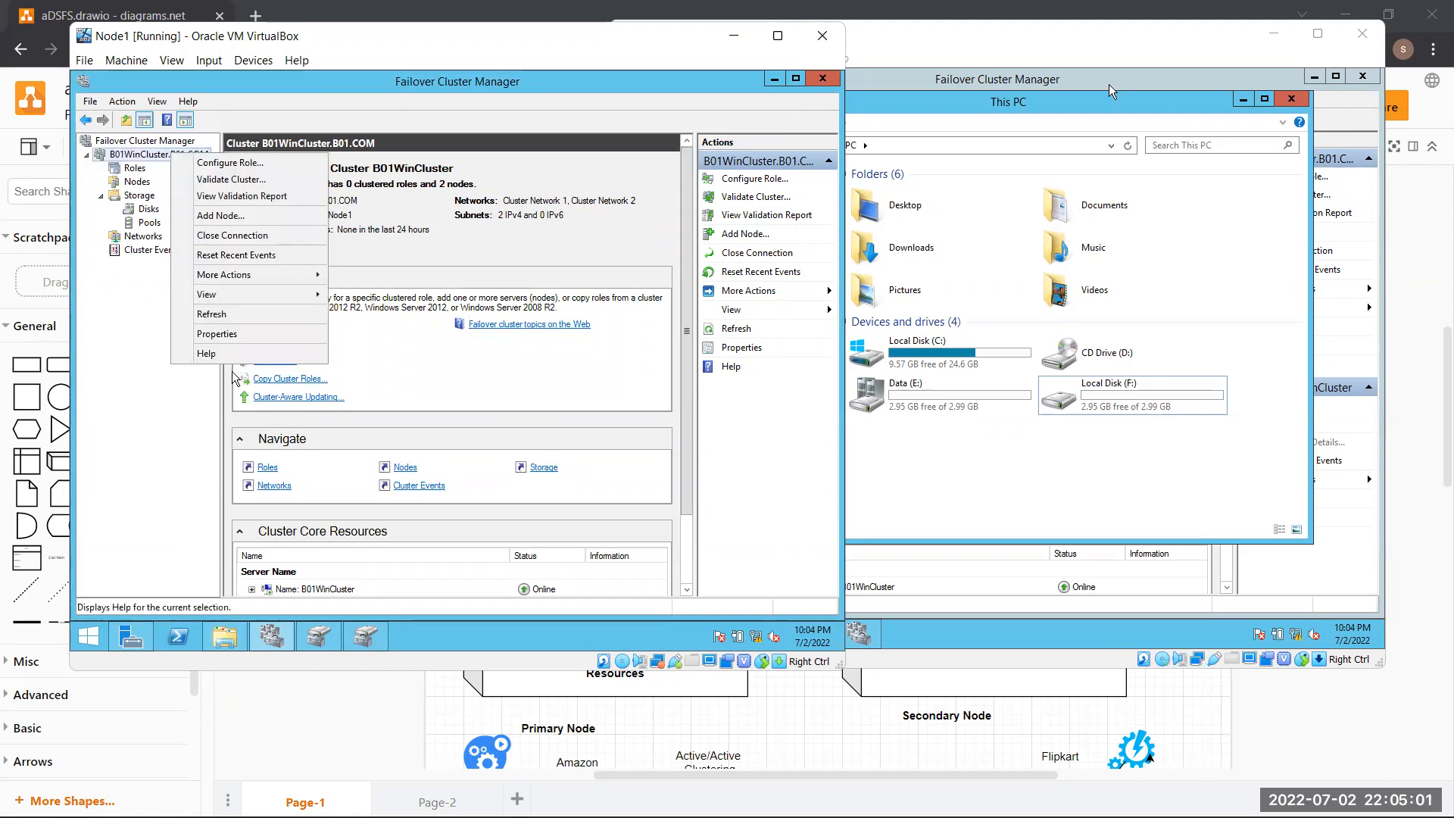
pyautogui.moveTo(298, 287)
pyautogui.moveTo(405, 360)
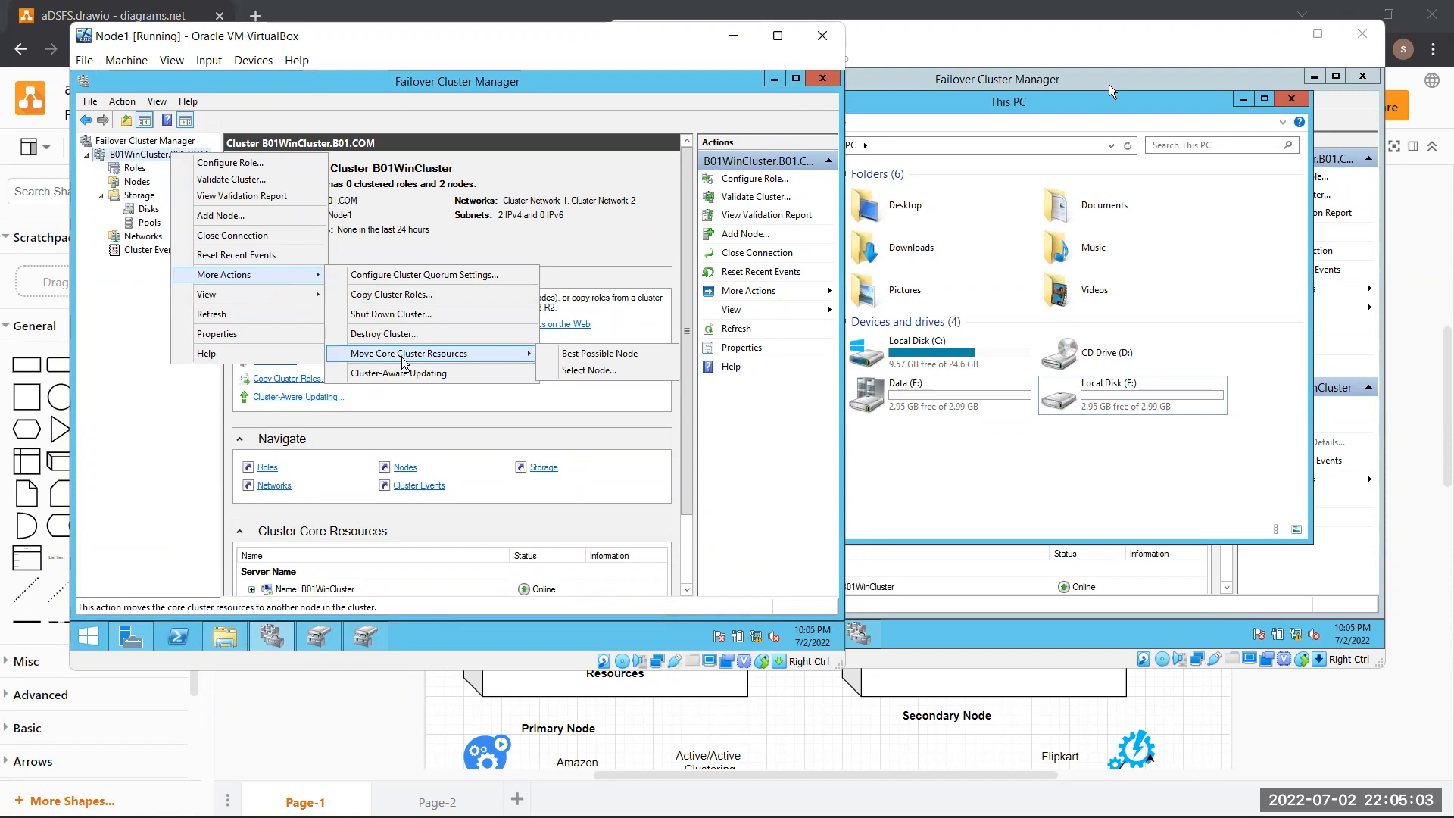
pyautogui.click(587, 371)
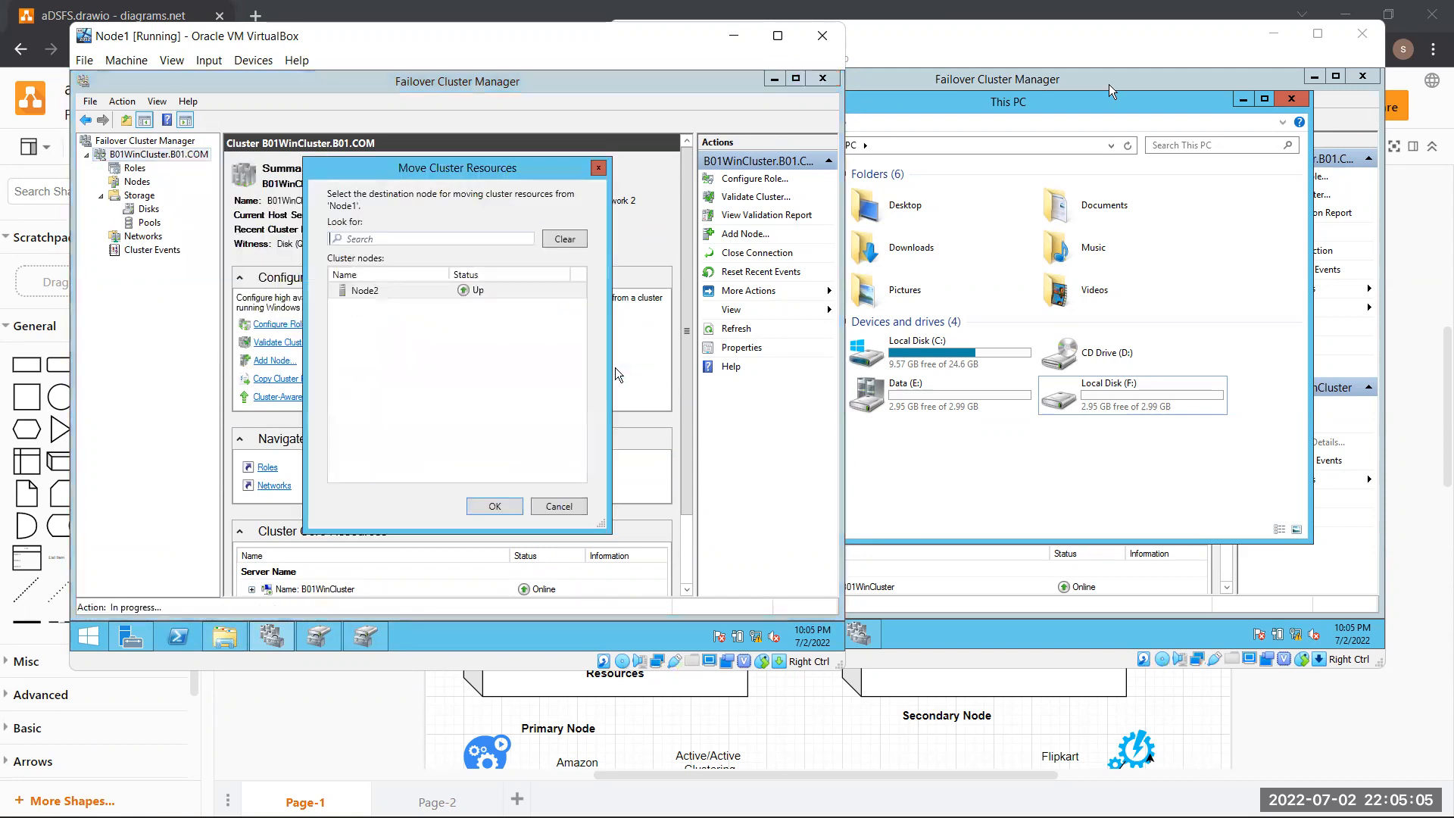
pyautogui.doubleClick(365, 291)
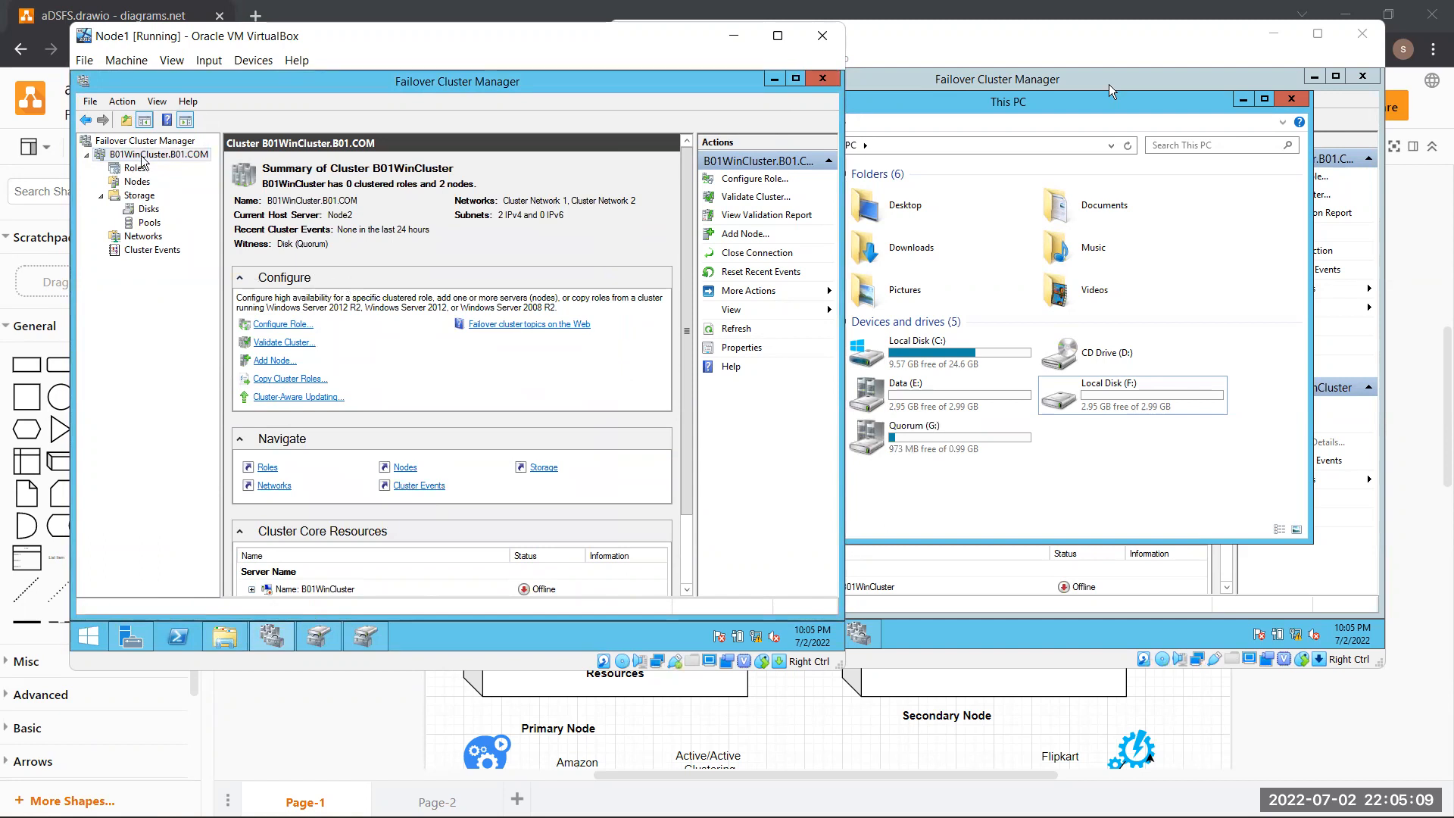
# Check Node2's drives, then open the core-resource Select Node dialog and dismiss it
pyautogui.click(1025, 490)
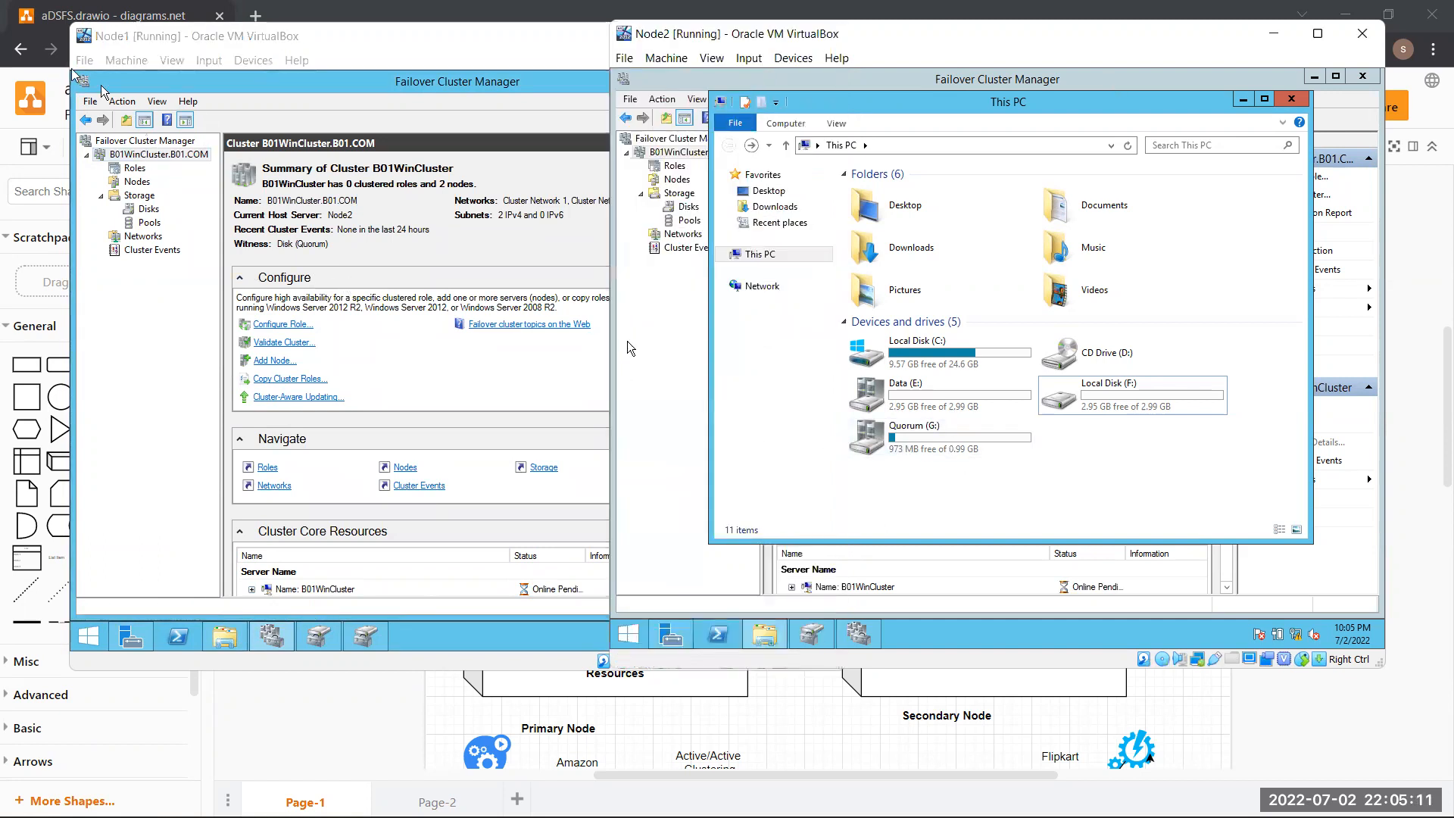
pyautogui.rightClick(176, 154)
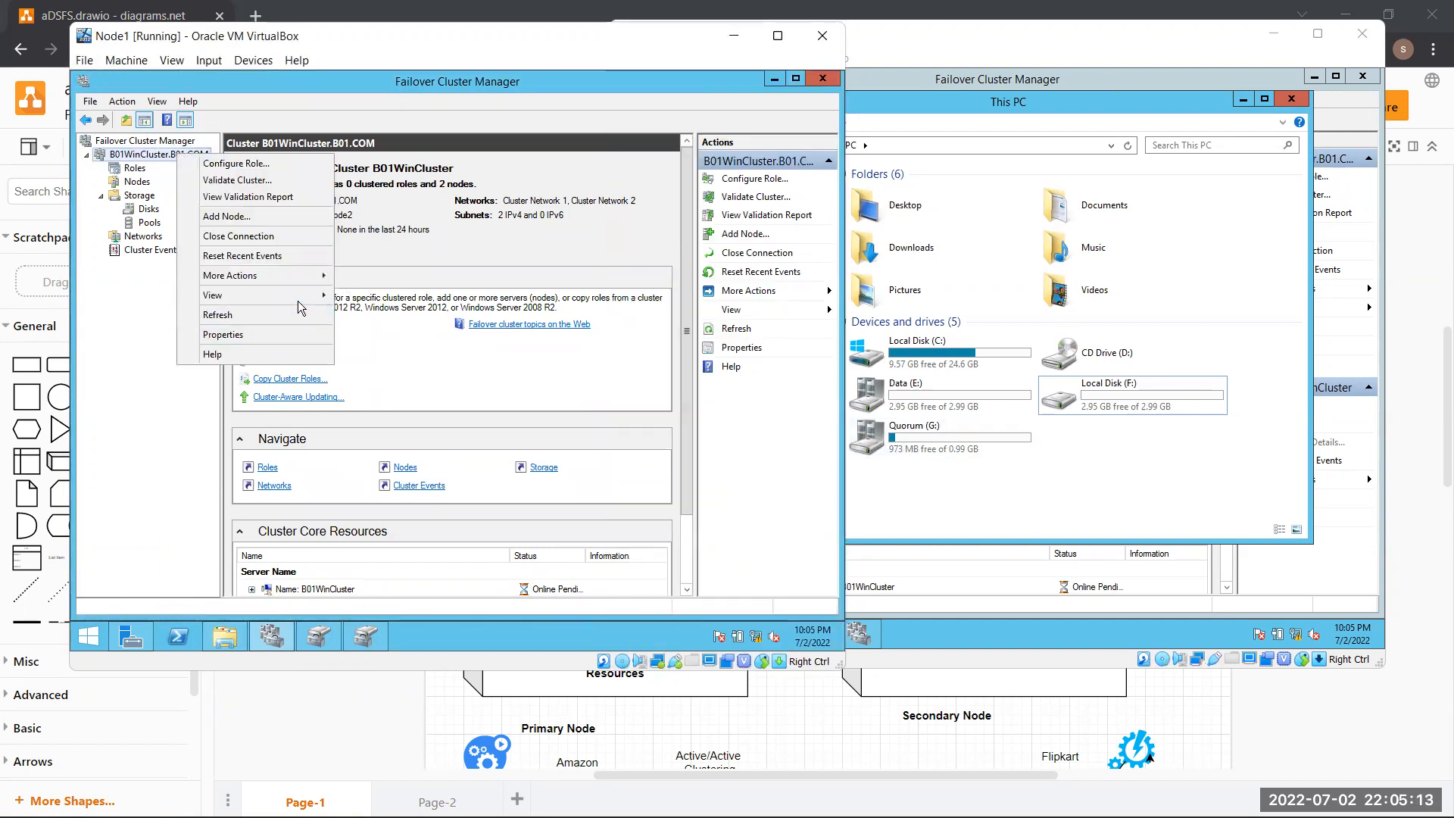
pyautogui.moveTo(311, 279)
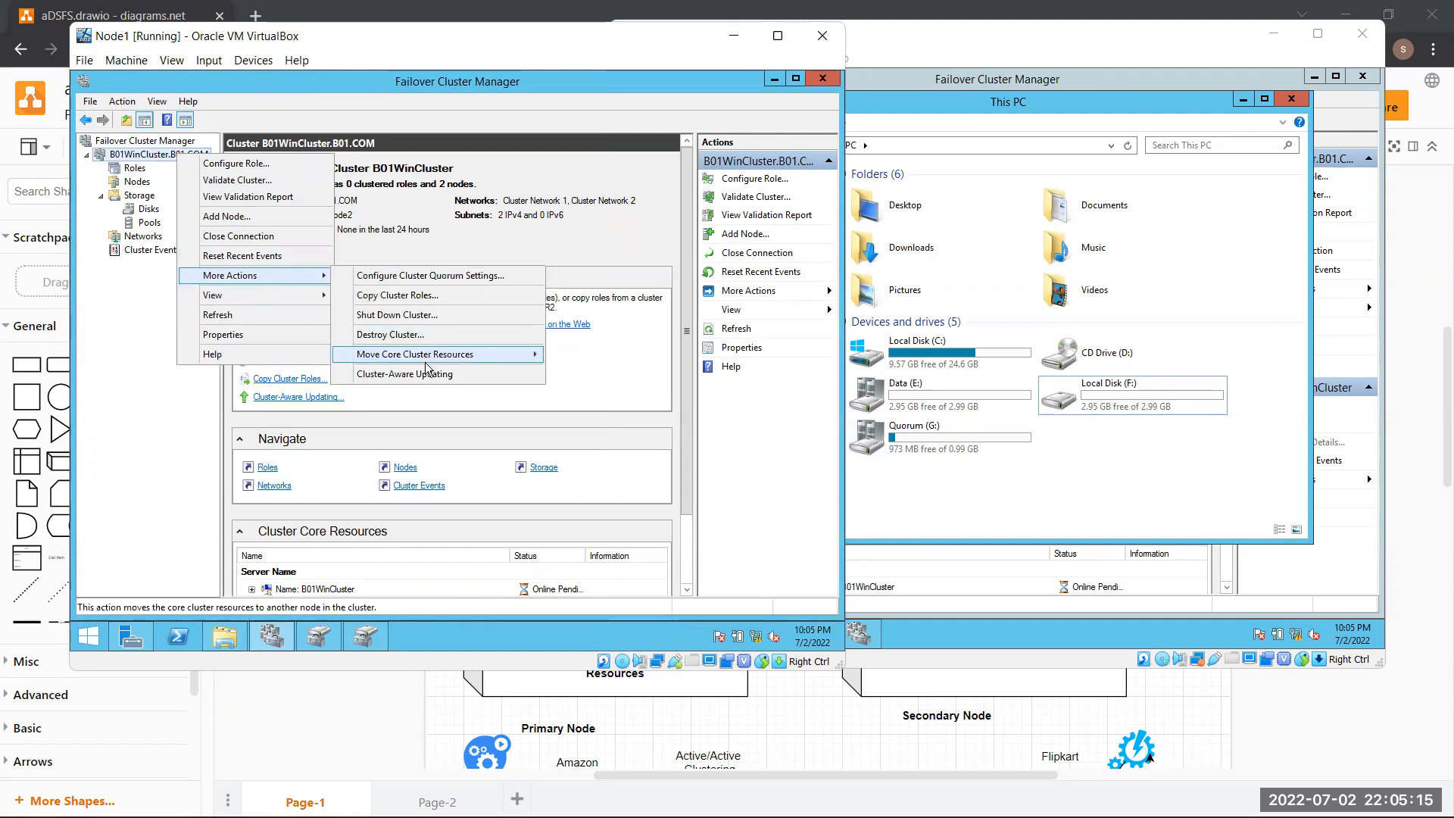
pyautogui.moveTo(522, 354)
pyautogui.click(610, 373)
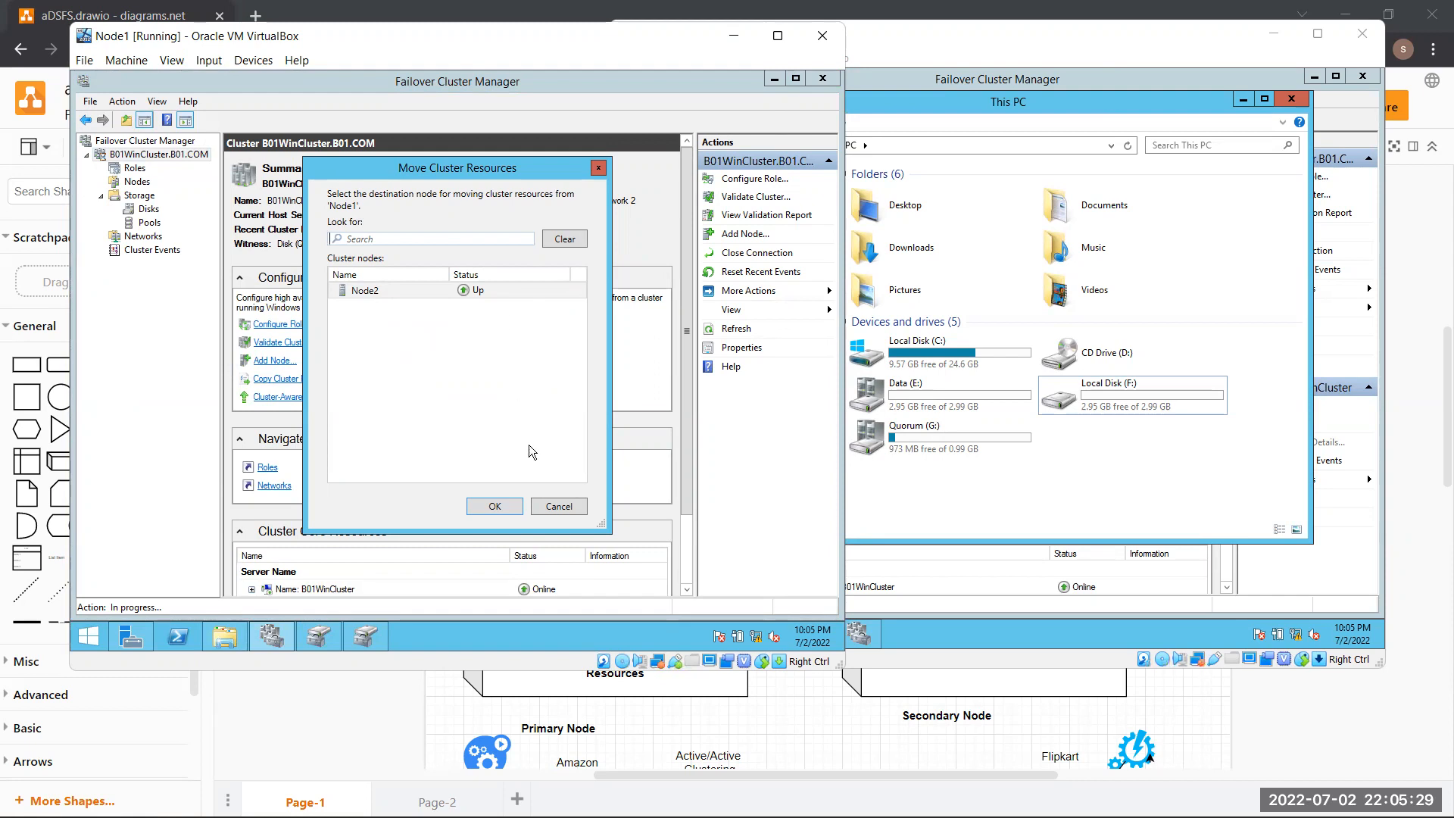
pyautogui.click(550, 504)
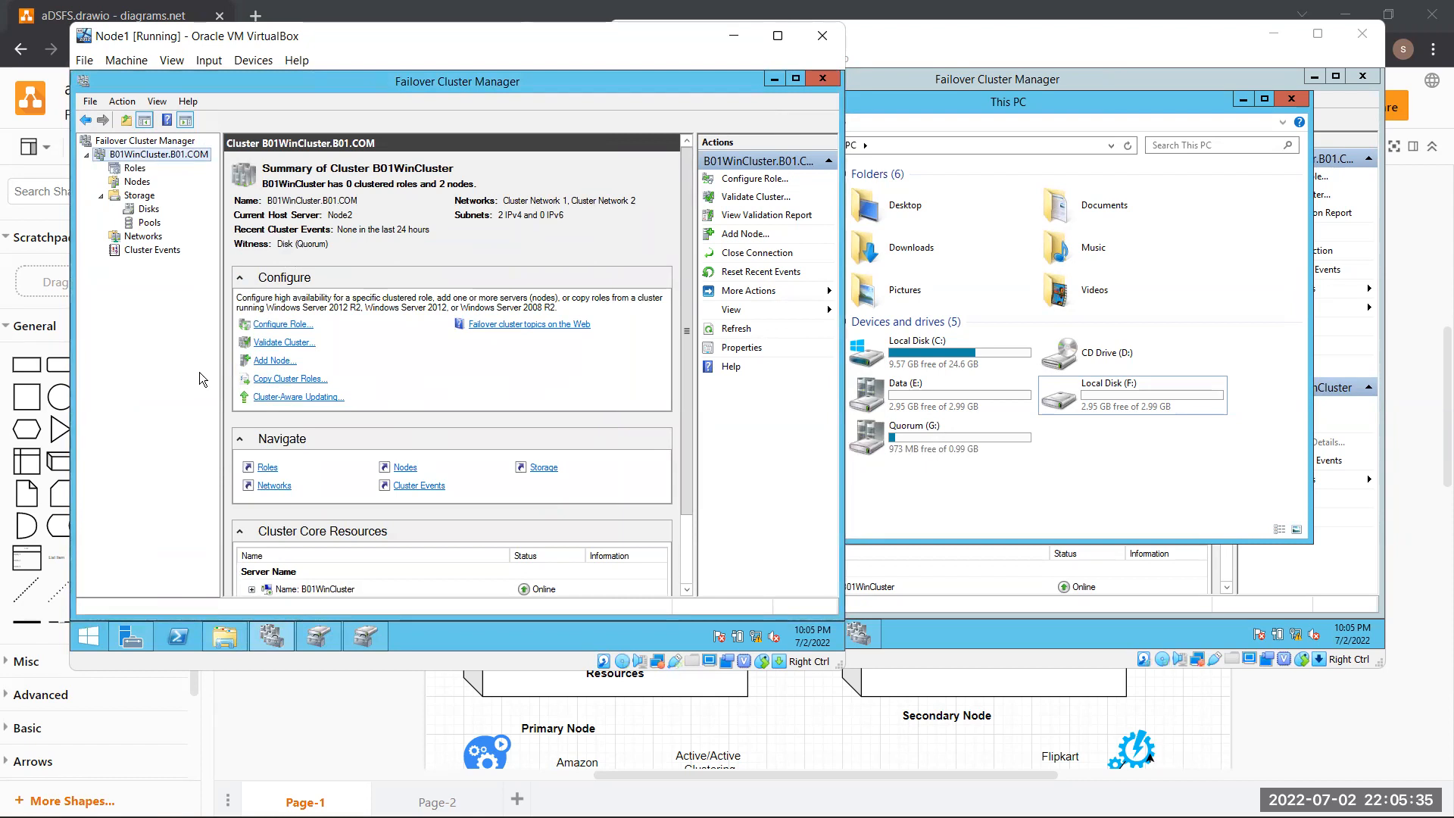
# Reopen the Select Node dialog for core resources and cancel, leaving Node2 as host
pyautogui.rightClick(178, 156)
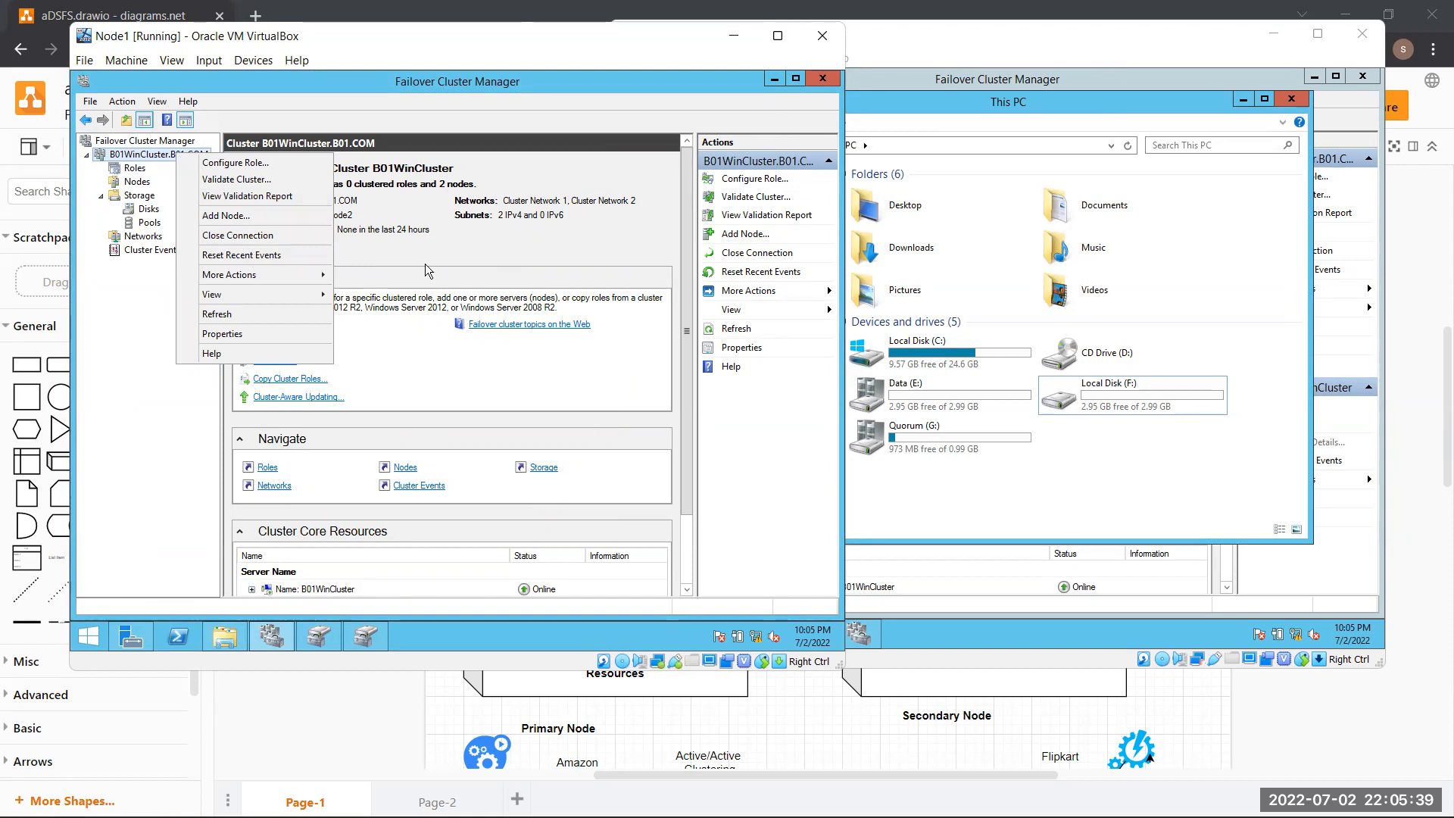
pyautogui.moveTo(294, 274)
pyautogui.moveTo(473, 352)
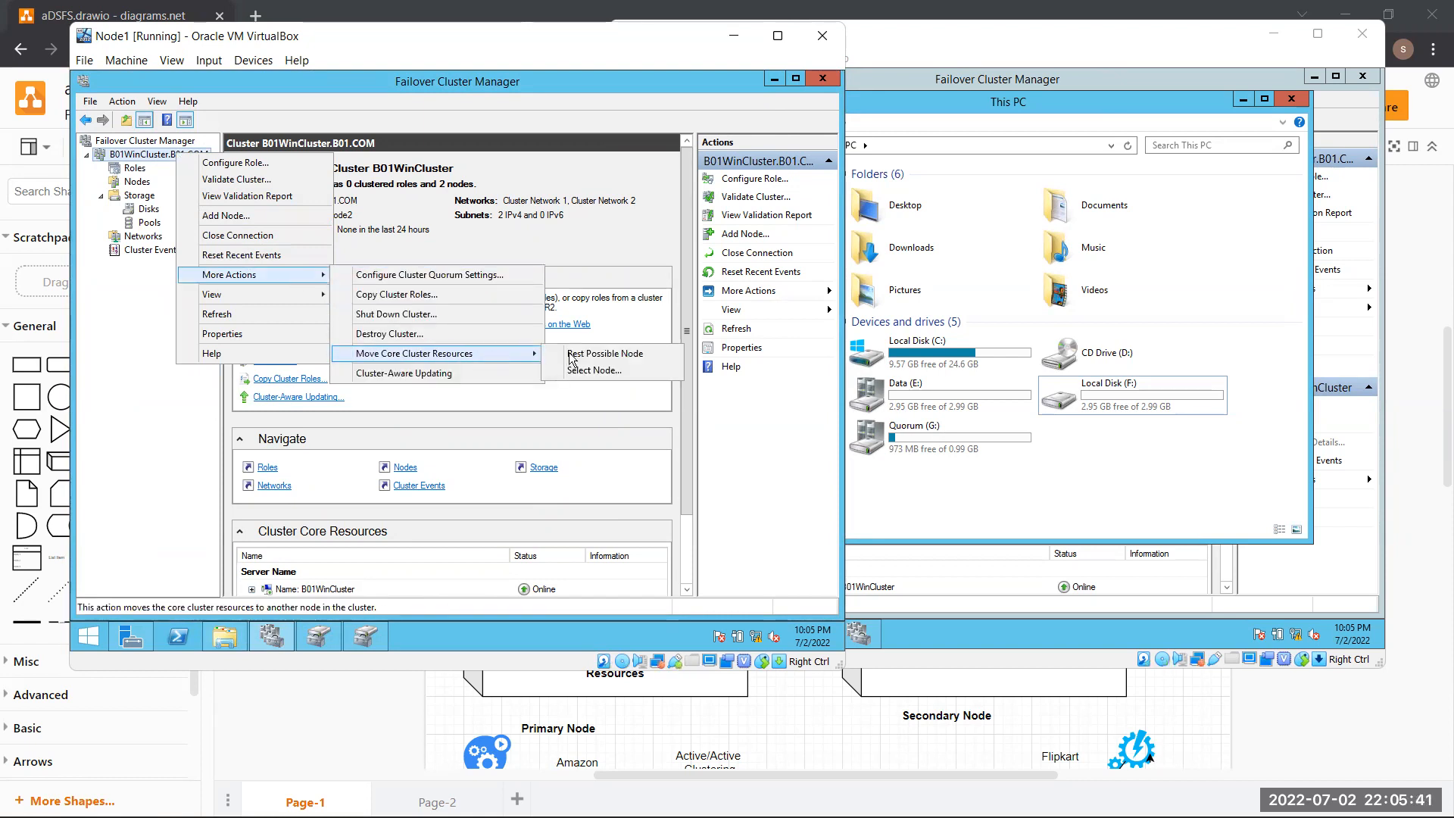
pyautogui.click(629, 373)
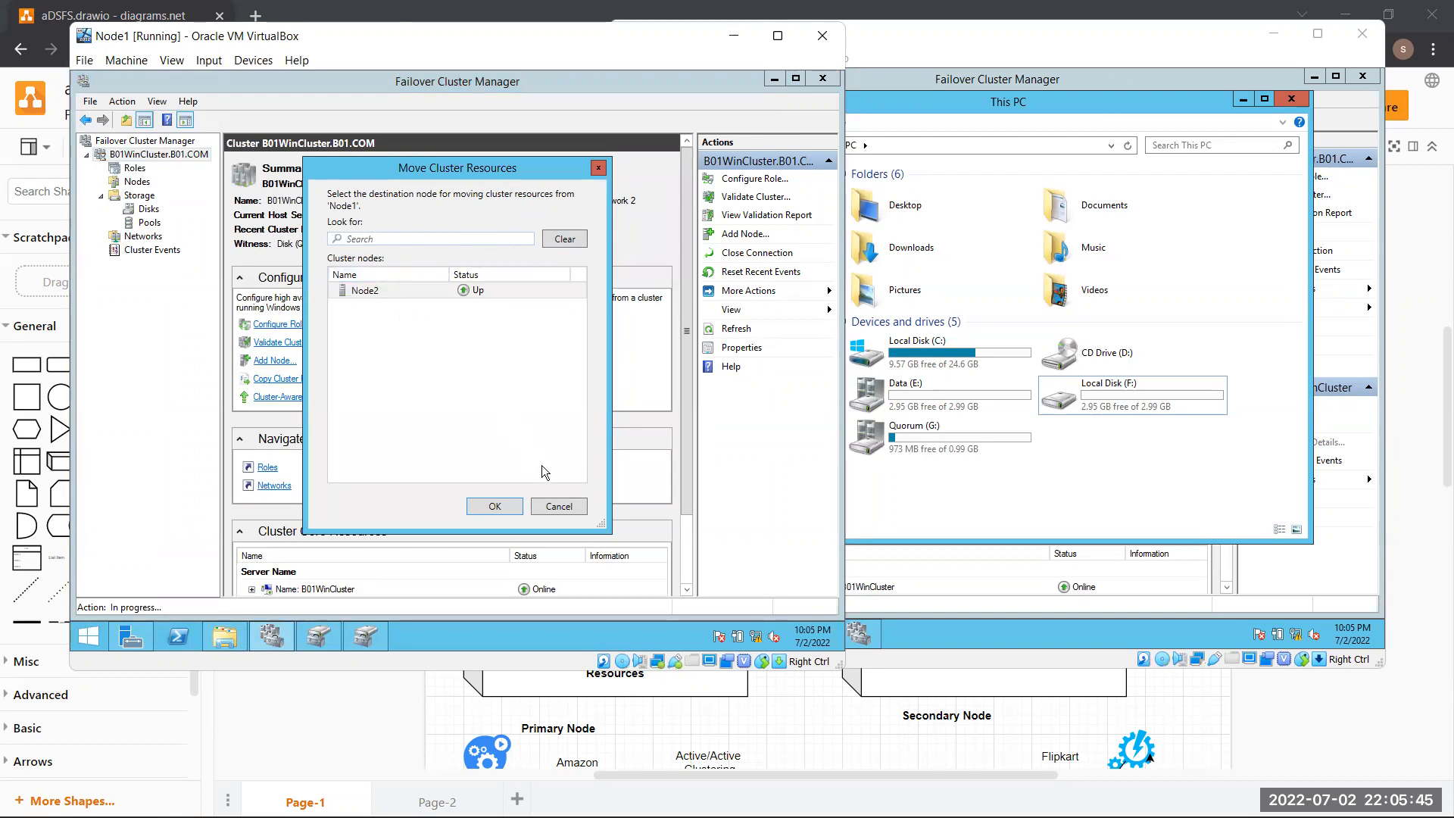
pyautogui.click(559, 506)
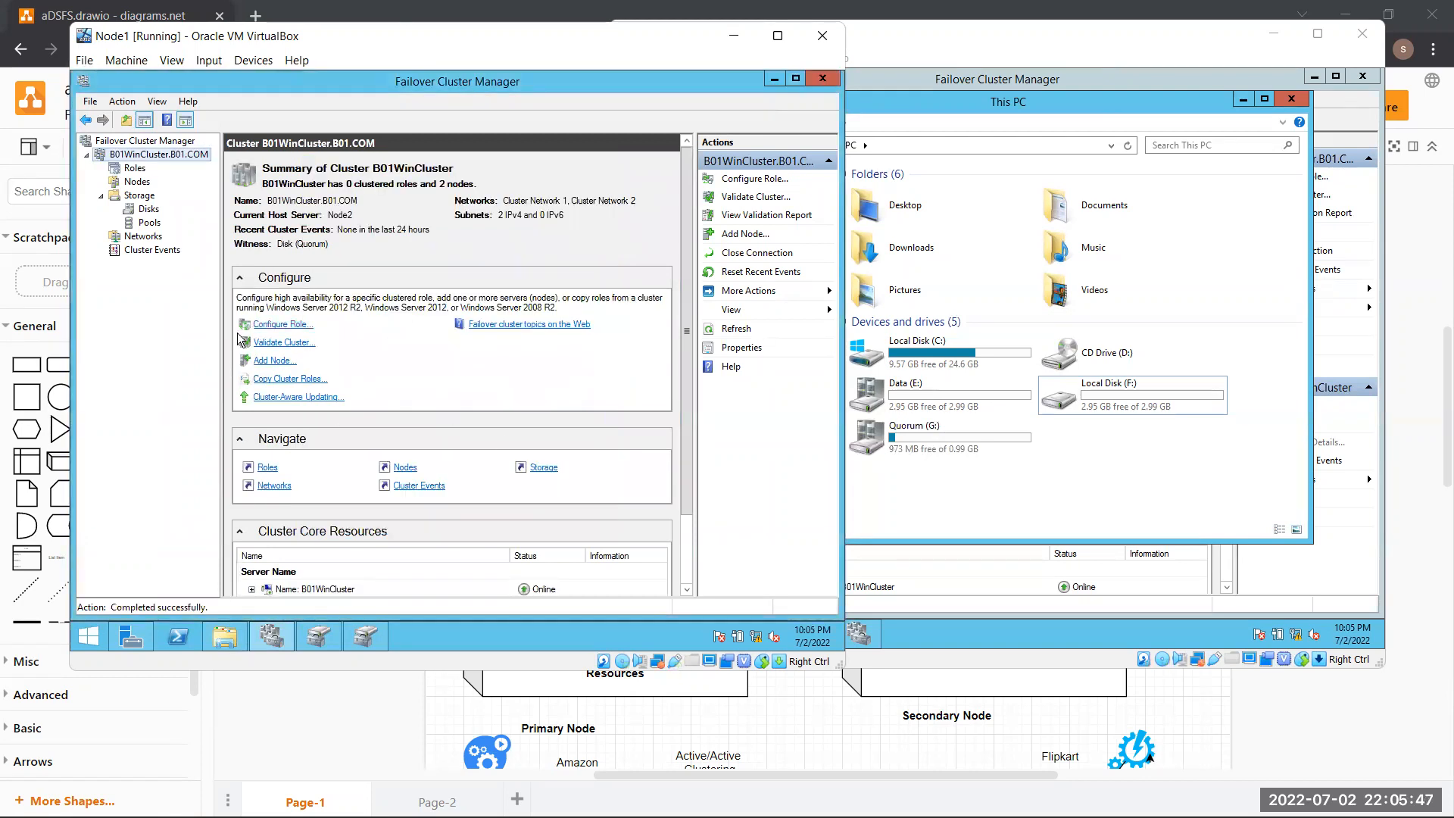